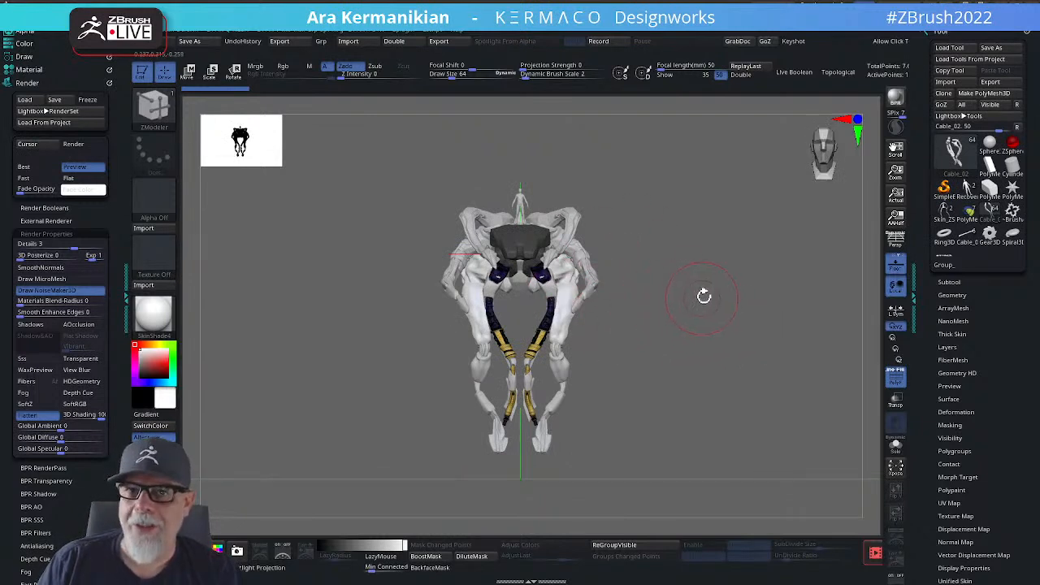
Step: Examine the long-limbed creature model from the front, three-quarter and side views, at different distances
right_click_drag(754, 312, 817, 311, "ctrl")
left_click_drag(817, 311, 798, 311)
right_click_drag(799, 311, 787, 309, "ctrl")
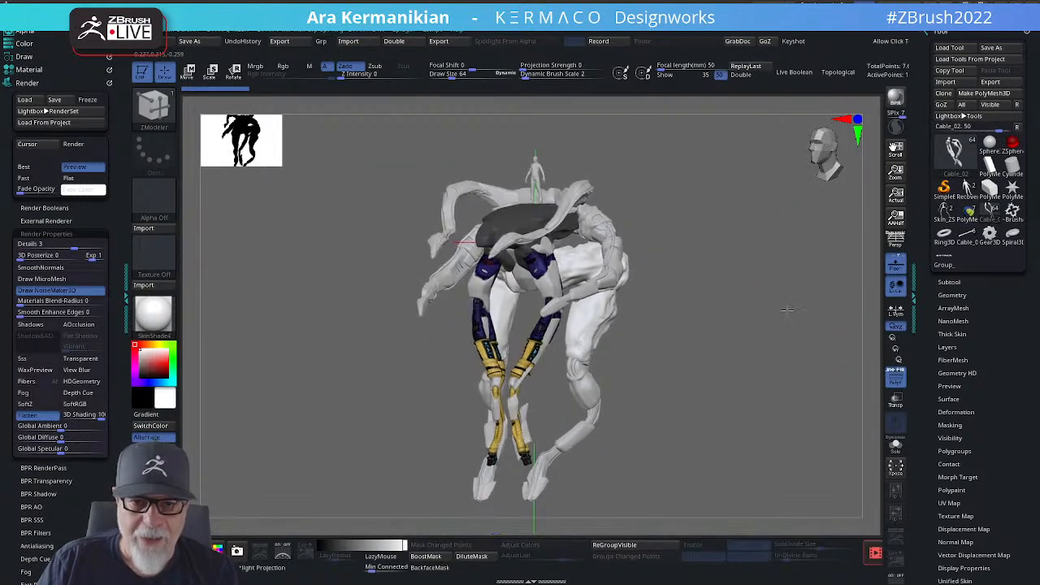
mouse_move(801, 295)
left_mouse_down()
mouse_move(778, 299)
mouse_move(772, 281)
mouse_move(769, 295)
mouse_move(775, 338)
mouse_move(800, 336)
mouse_move(718, 332)
mouse_move(798, 315)
mouse_move(777, 322)
mouse_move(780, 291)
mouse_move(795, 274)
left_mouse_up()
key("s")
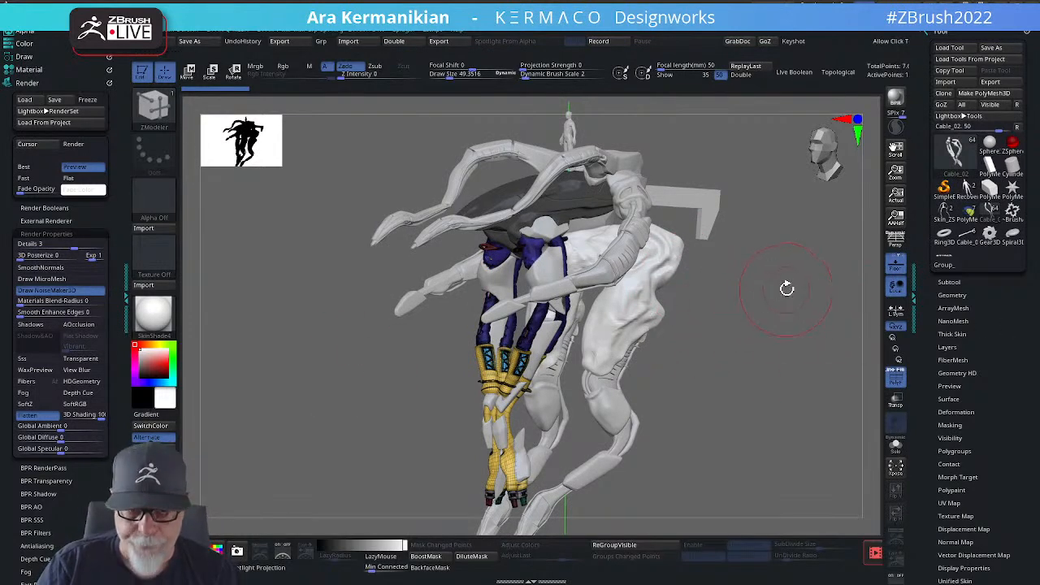
right_click_drag(787, 288, 861, 283, "ctrl")
left_click_drag(759, 307, 778, 306)
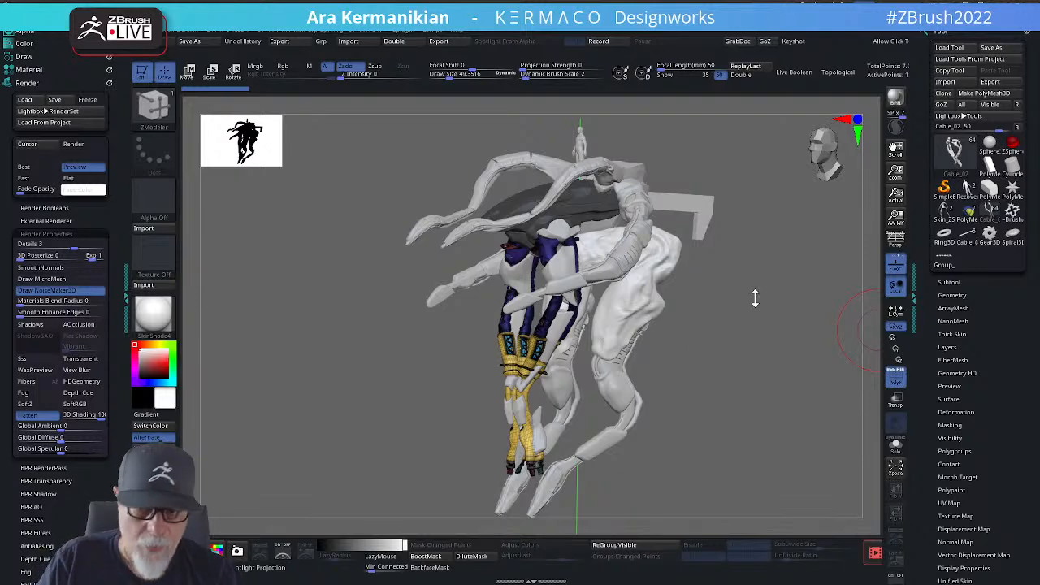
left_click_drag(750, 320, 866, 355)
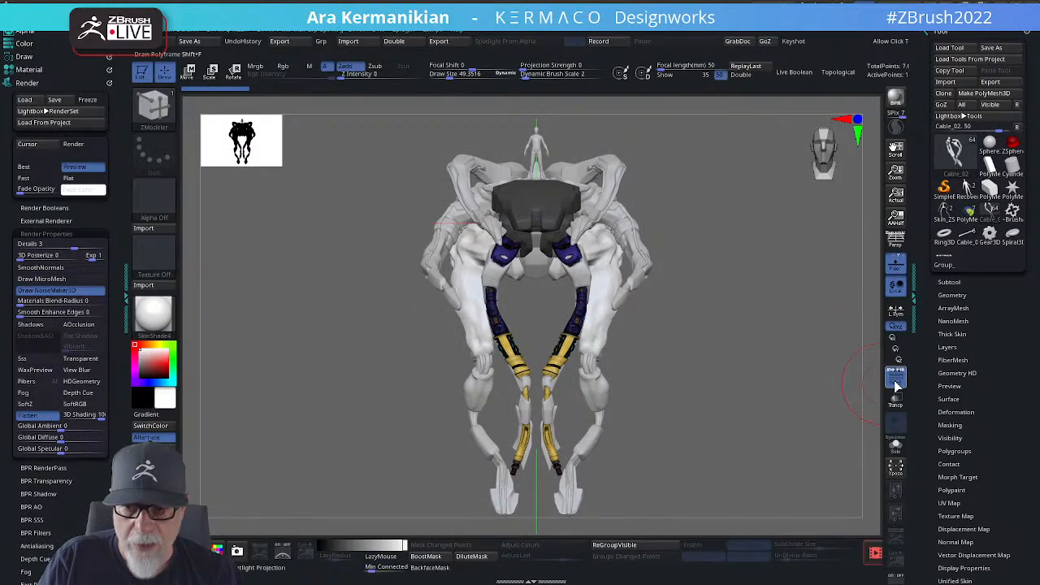
Step: Turn off the polyframe display, then activate the bulky hind-leg skin subtool for the Move brush with a draw size of about 22
left_click_drag(718, 358, 717, 319)
left_click_drag(770, 337, 658, 315)
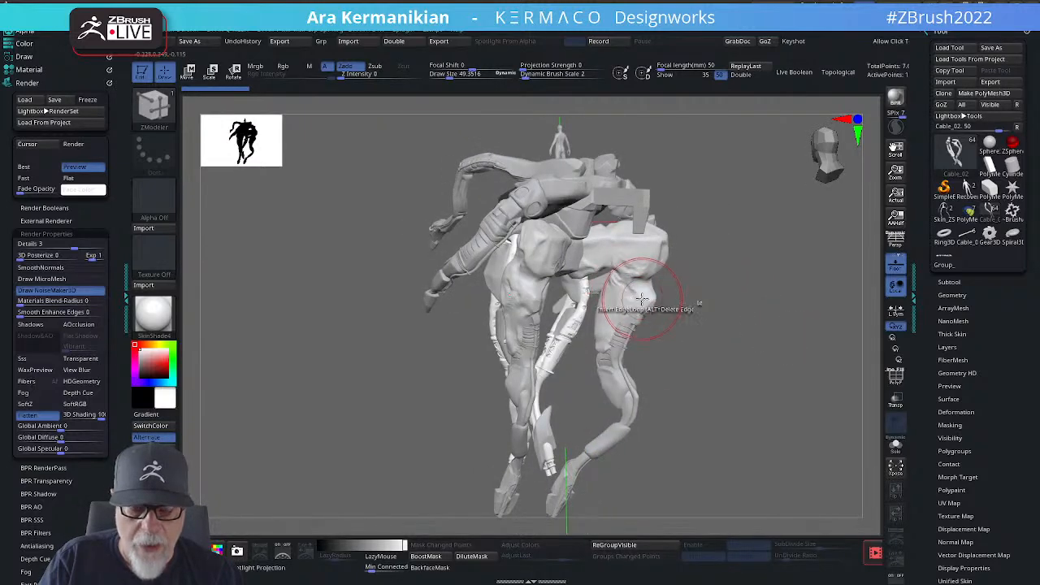
key("b")
key("m")
key("v")
left_click(638, 305, "alt")
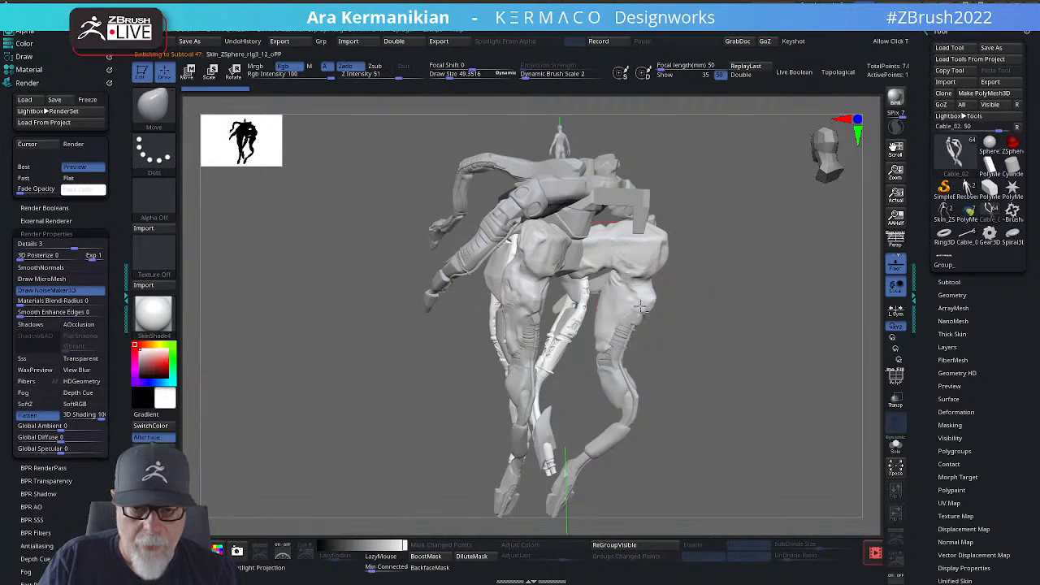
key("s")
mouse_move(710, 324)
left_mouse_down()
mouse_move(687, 336)
mouse_move(756, 348)
mouse_move(796, 335)
mouse_move(723, 353)
mouse_move(552, 325)
left_mouse_up()
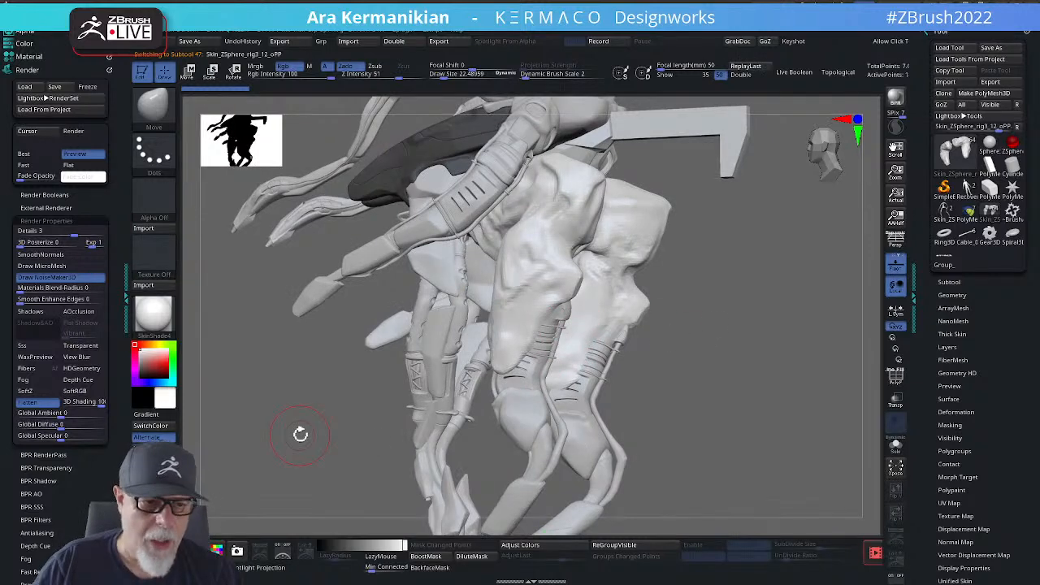
Step: Import the orange-and-red creature artwork as a texture and add it to Spotlight as a reference image
left_click(154, 288)
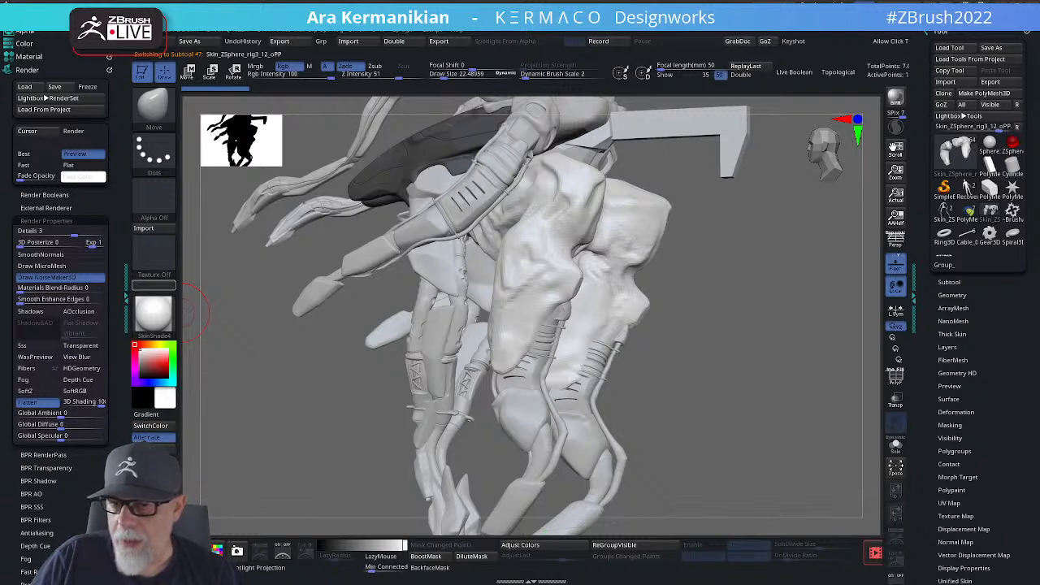
left_click(167, 273)
left_click(446, 394)
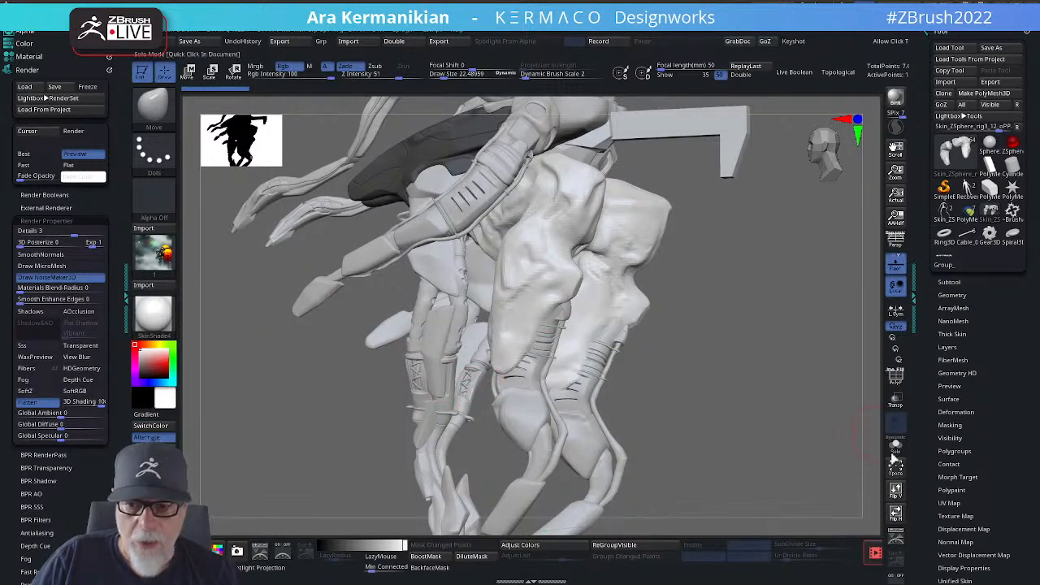
left_click(895, 534)
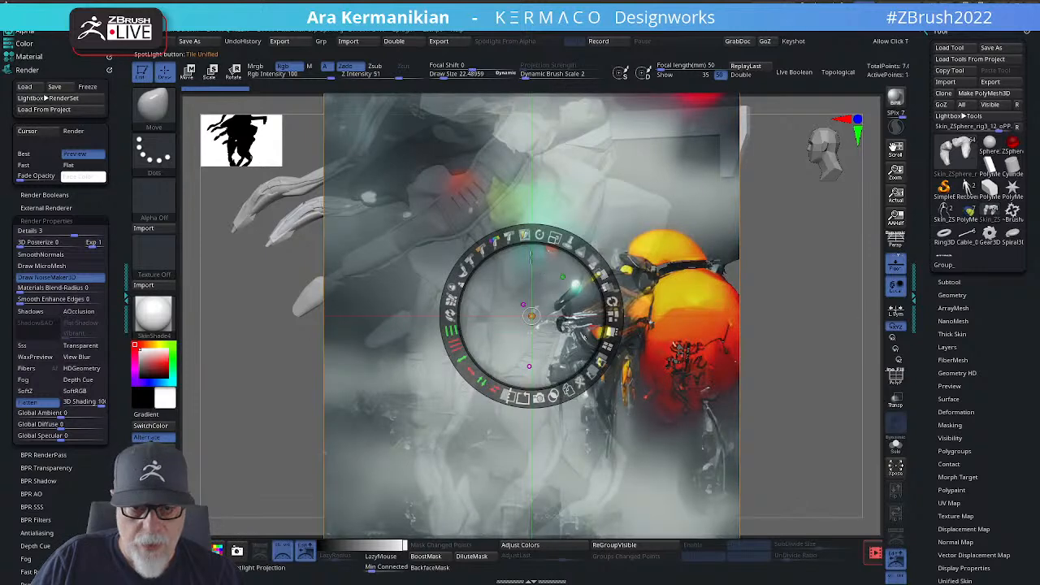
Step: Shrink the Spotlight reference image, raise its opacity and park it beside the model, leaving Spotlight editing
left_click_drag(554, 238, 442, 191)
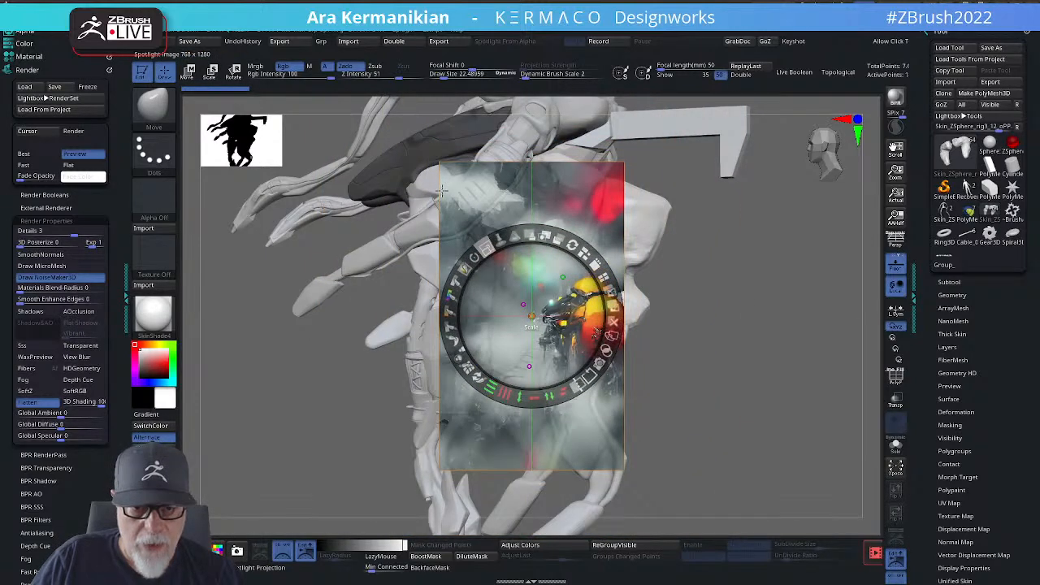
left_click_drag(552, 308, 290, 315)
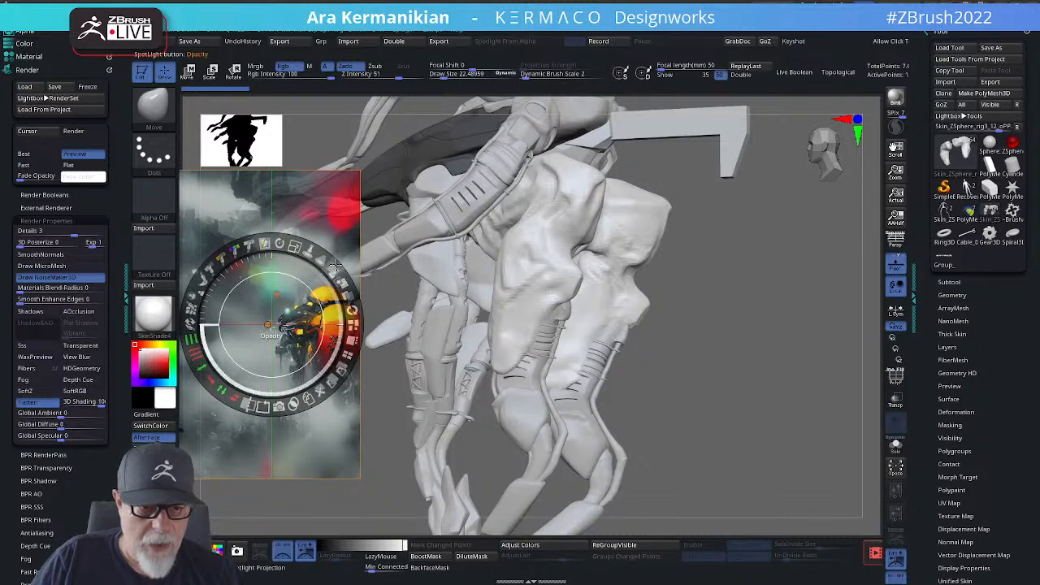
left_click_drag(300, 325, 249, 437)
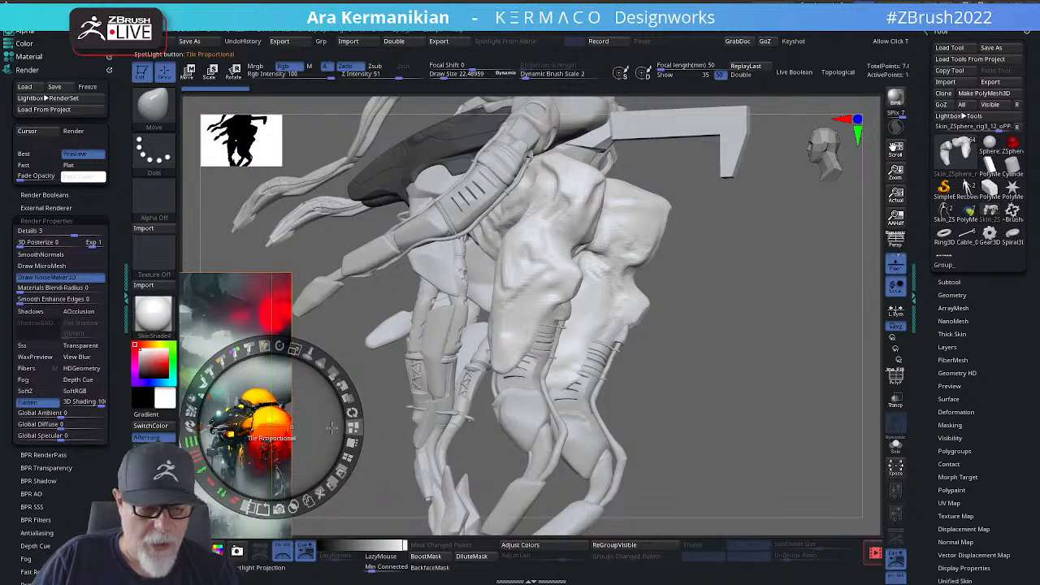
key("z")
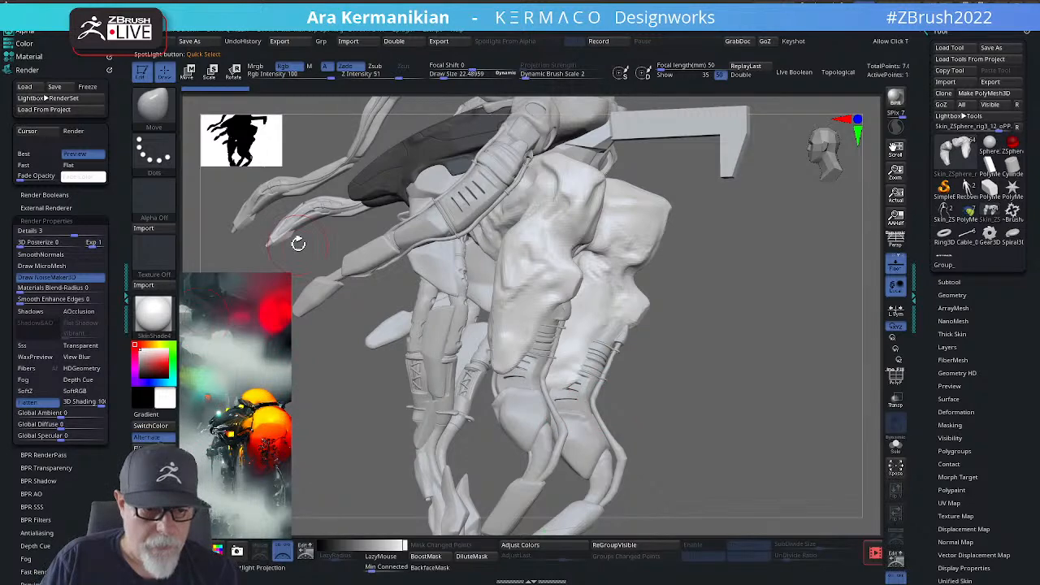
Step: Show the orange-red sacs subtool PolyMesh3D5_4, inspect it with the creature from several angles, and hide it again
mouse_move(743, 418)
left_mouse_down()
mouse_move(759, 396)
mouse_move(704, 371)
left_mouse_up()
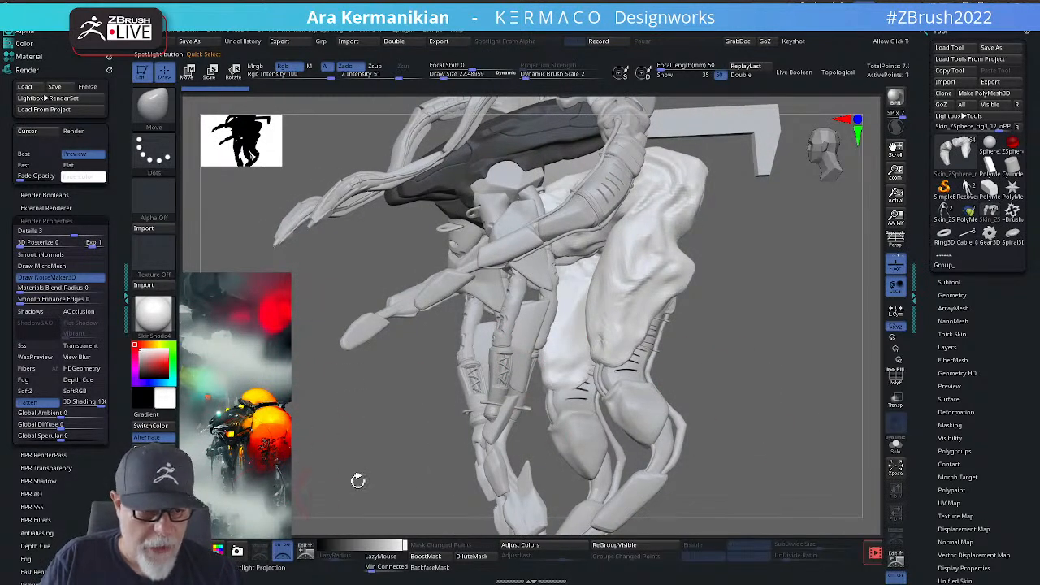
left_click_drag(798, 325, 739, 360)
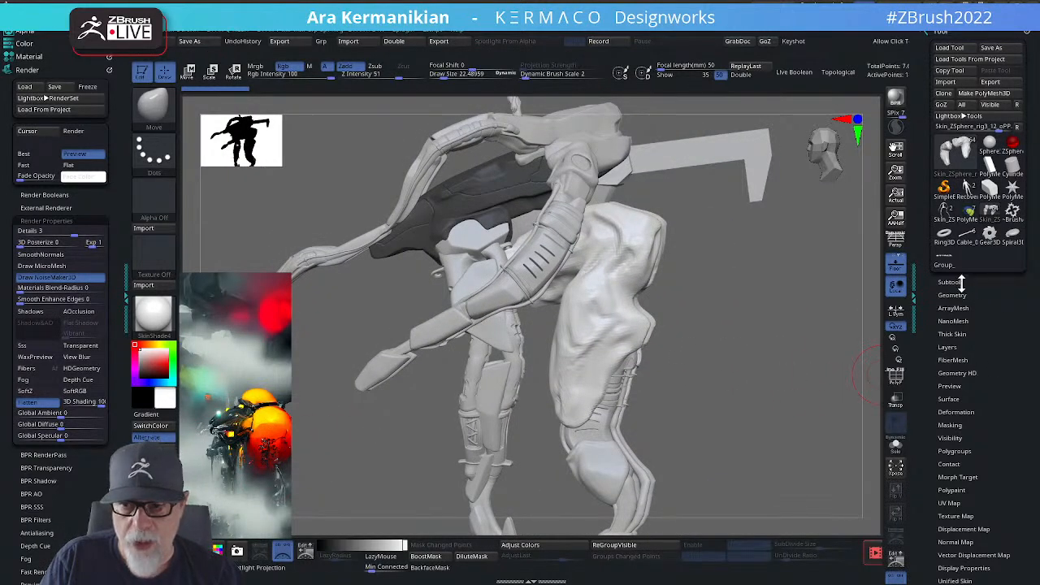
left_click(958, 282)
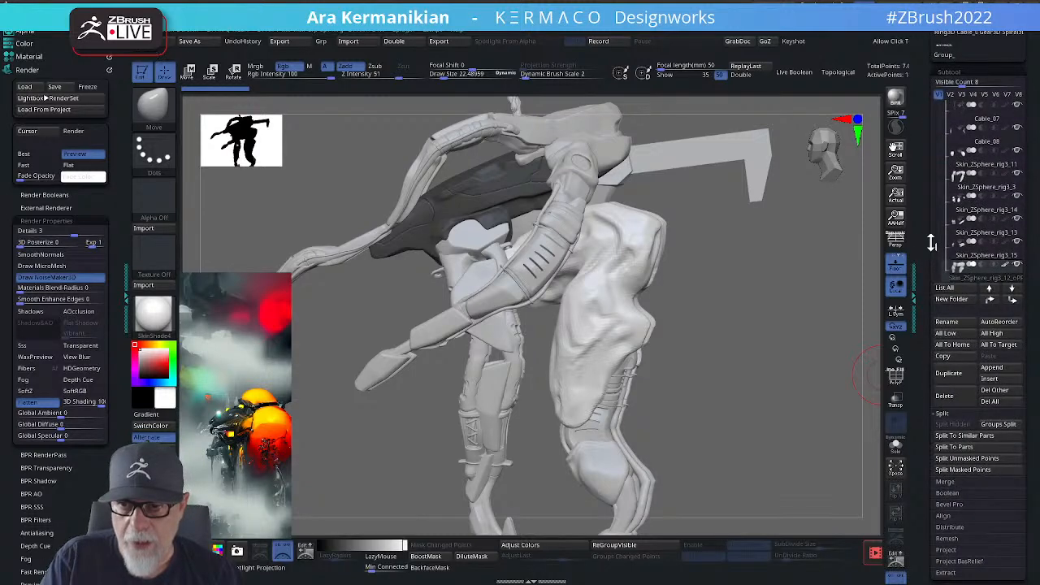
left_click_drag(931, 242, 959, 100)
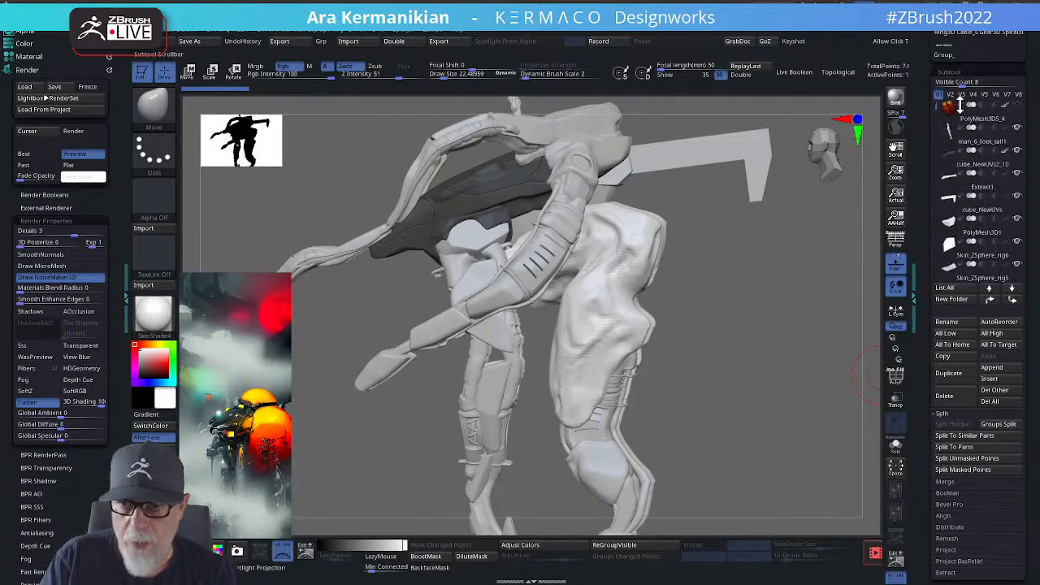
left_click(1016, 118)
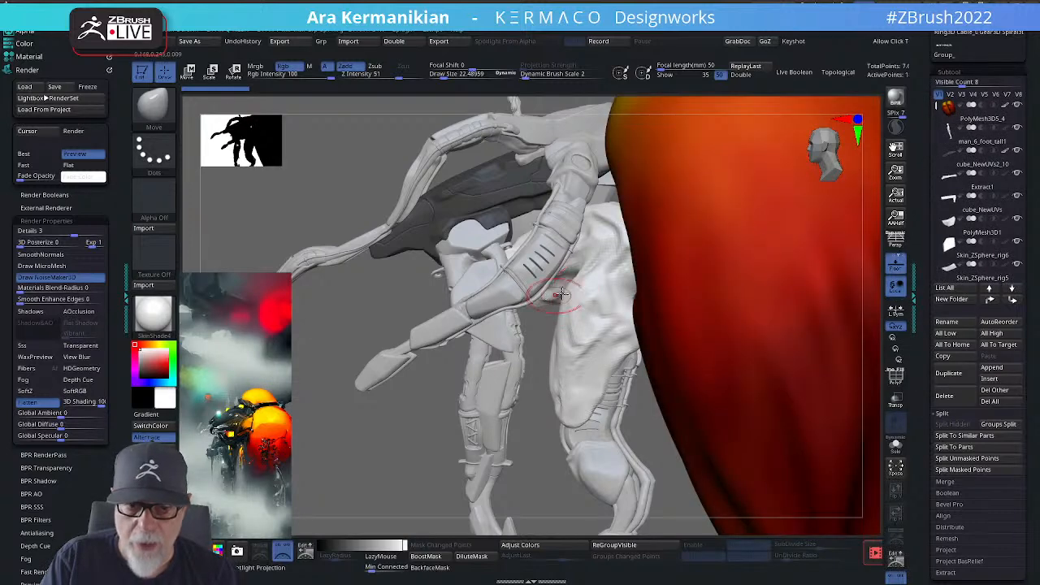
key("f")
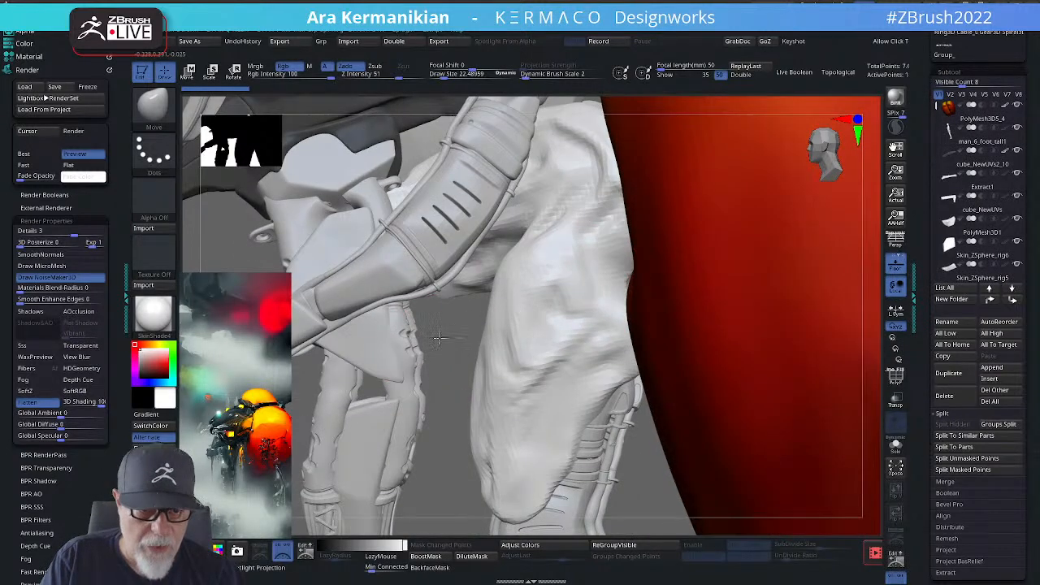
right_click_drag(455, 349, 863, 287, "ctrl")
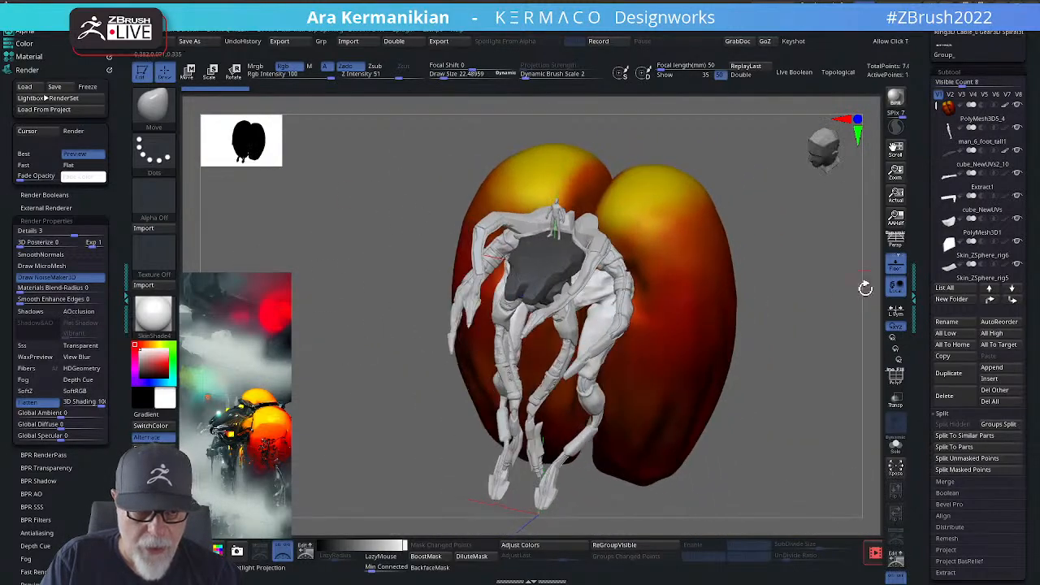
right_click_drag(828, 316, 774, 304)
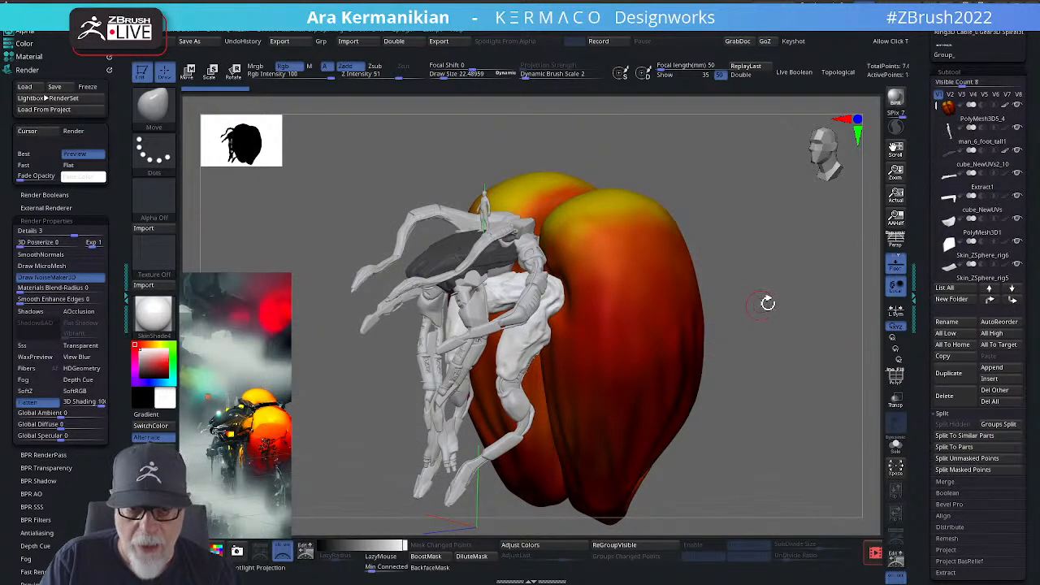
right_click_drag(766, 301, 872, 258)
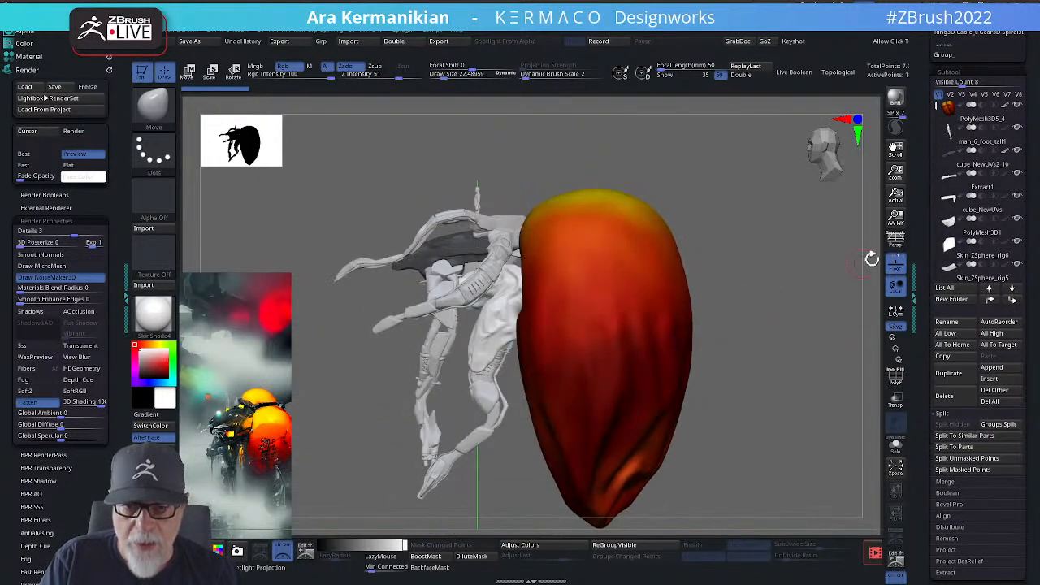
left_click(1016, 112)
right_click_drag(679, 263, 759, 191)
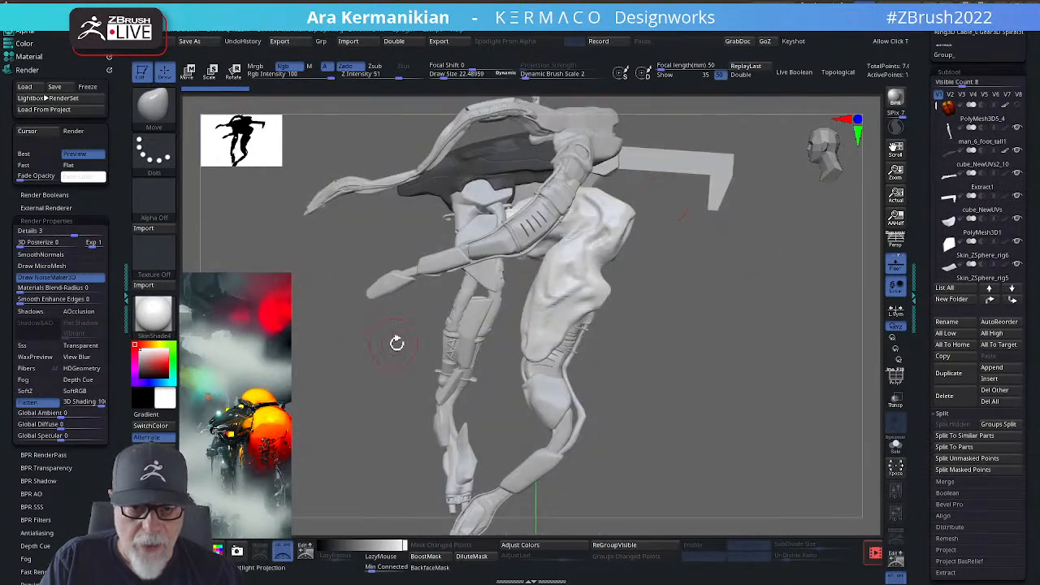
Step: Reduce the size of the ZBrush radial on-screen control in Wacom Tablet Properties and close the tablet settings
right_click(555, 316)
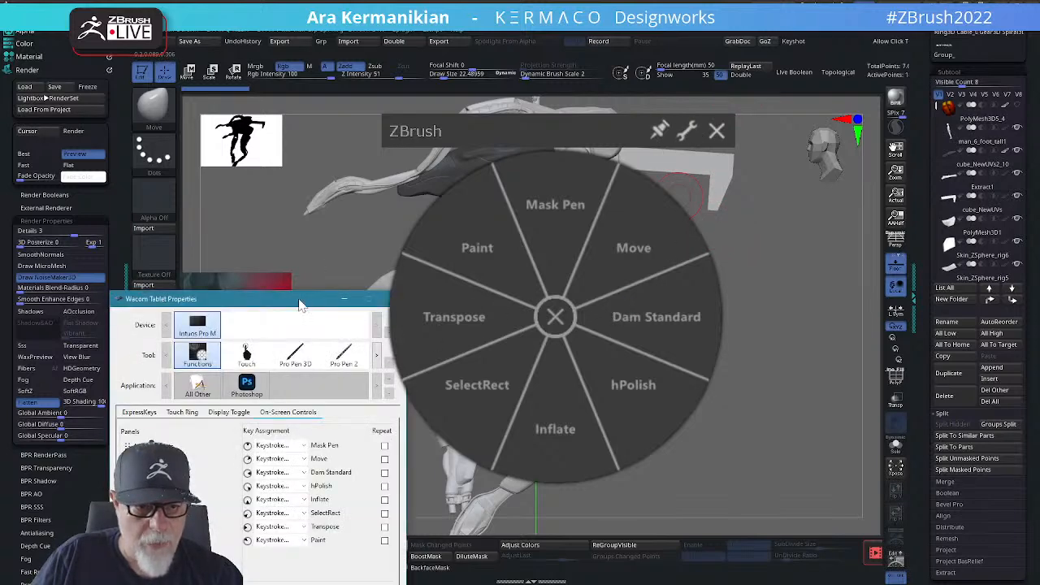
left_click_drag(299, 305, 875, 137)
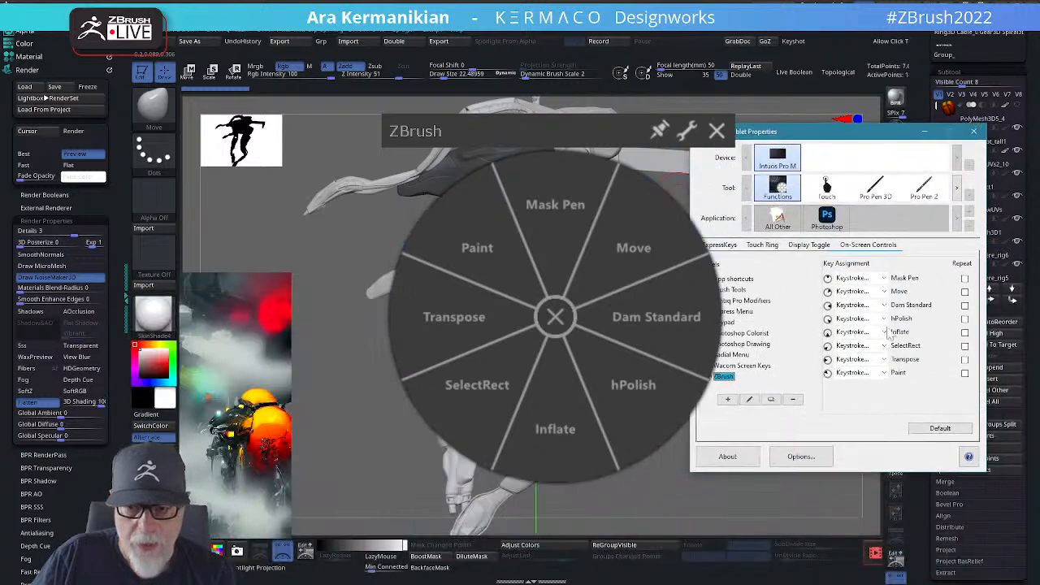
left_click(749, 400)
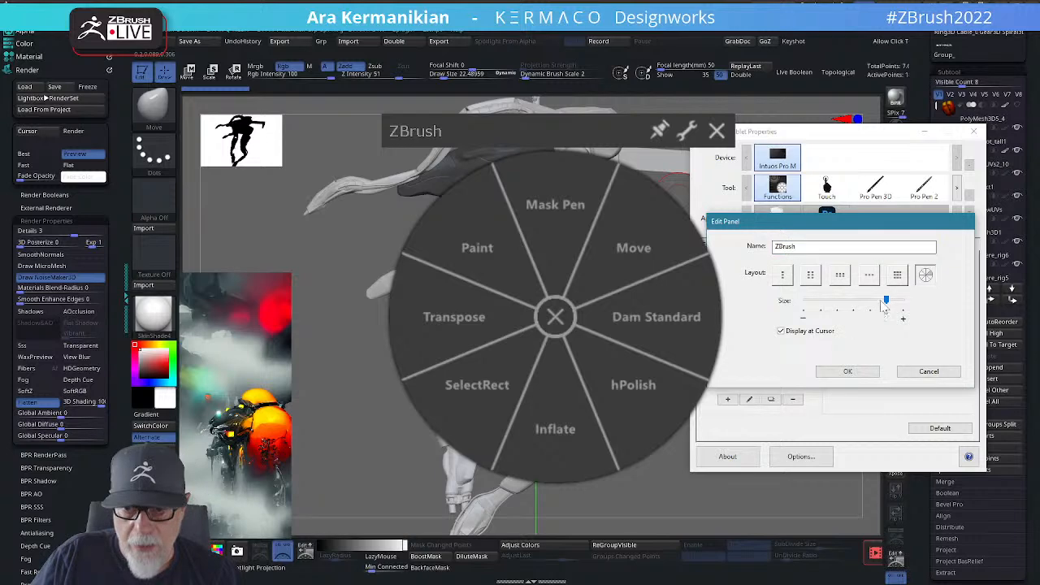
left_click(849, 373)
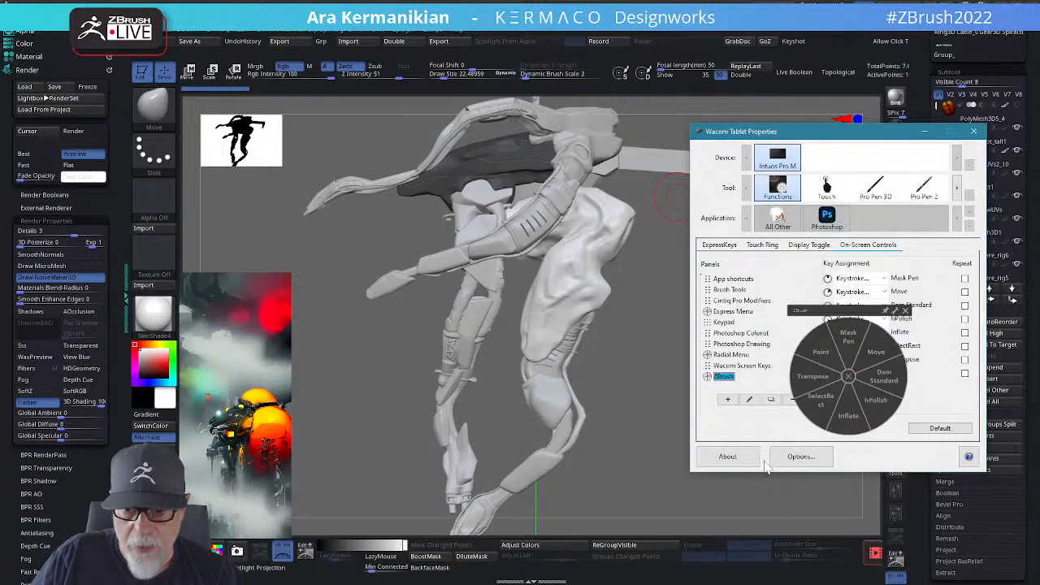
left_click(973, 131)
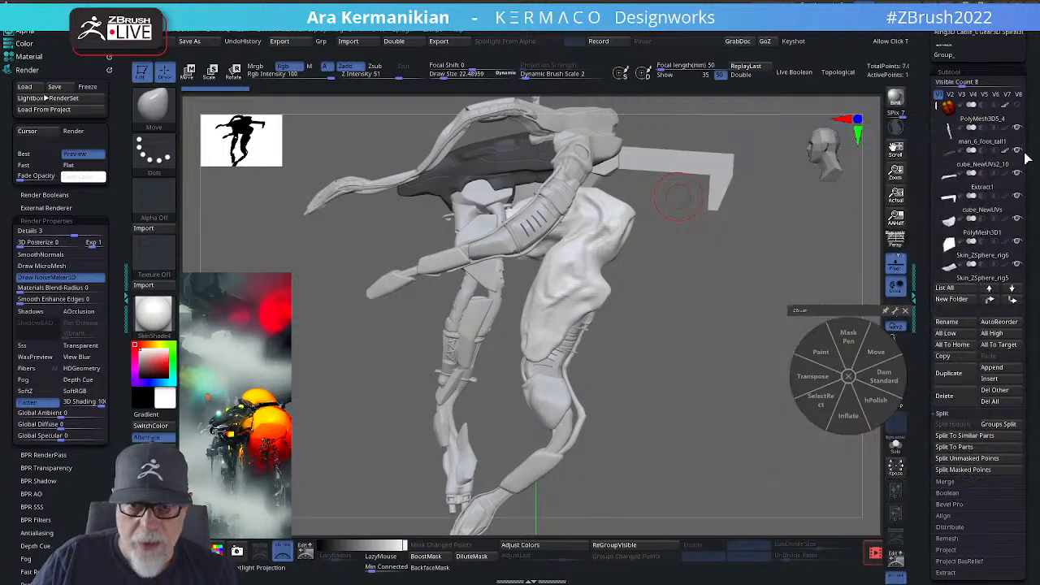
Step: Carve creases across the lower thigh above the ribbed knee section with the DamStandard brush, checking both legs from behind
left_click(883, 375)
left_click_drag(567, 316, 579, 335)
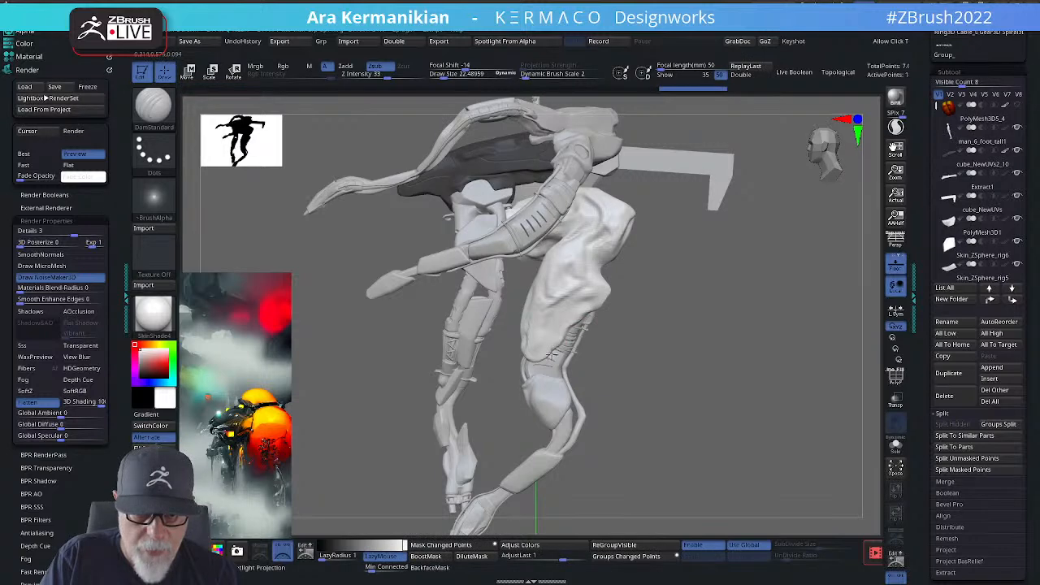
left_click_drag(752, 372, 568, 292)
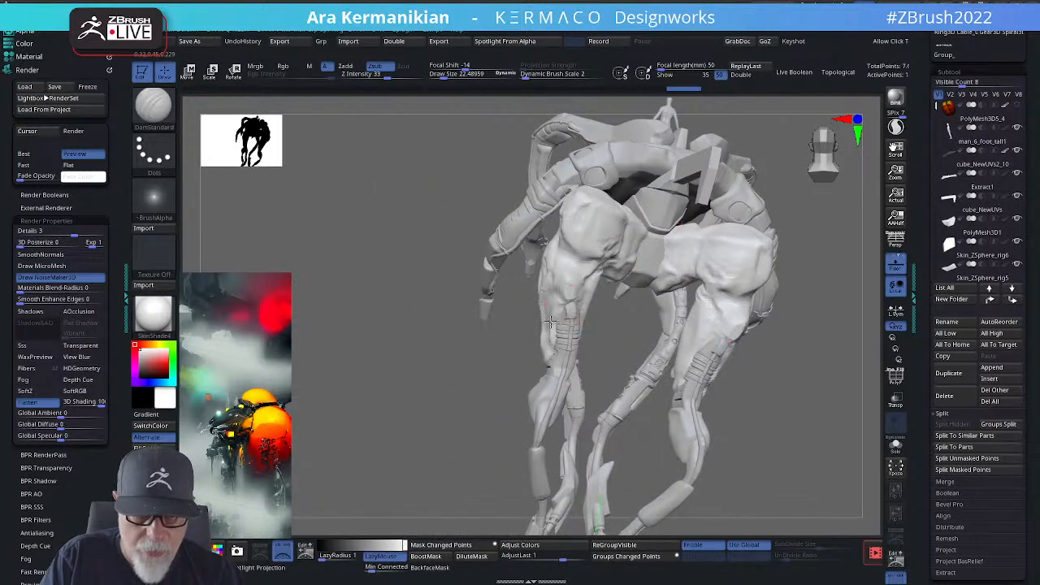
mouse_move(840, 409)
left_mouse_down()
mouse_move(763, 385)
mouse_move(881, 412)
mouse_move(464, 344)
left_mouse_up()
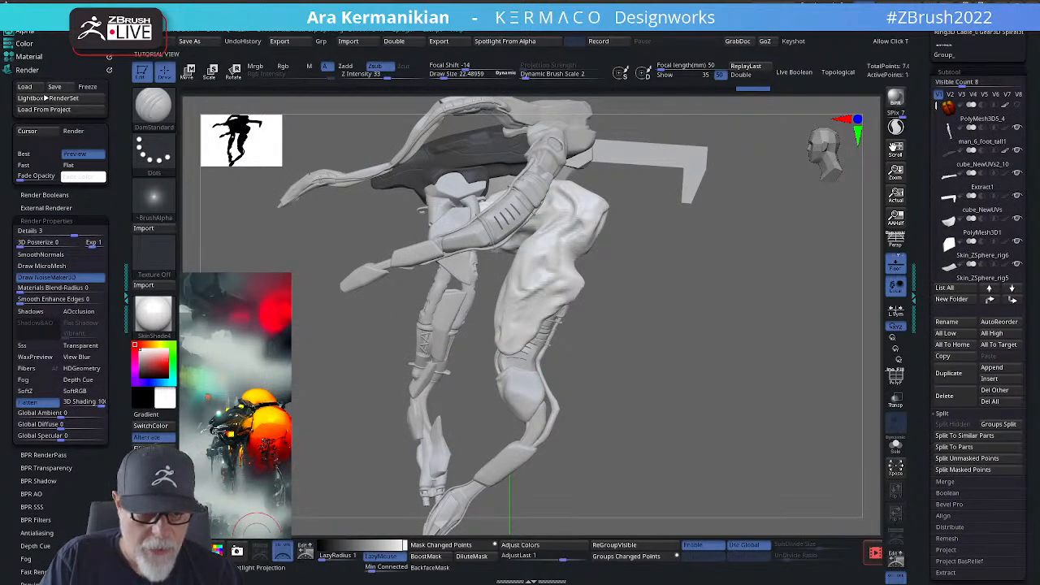
left_click(525, 335, "alt")
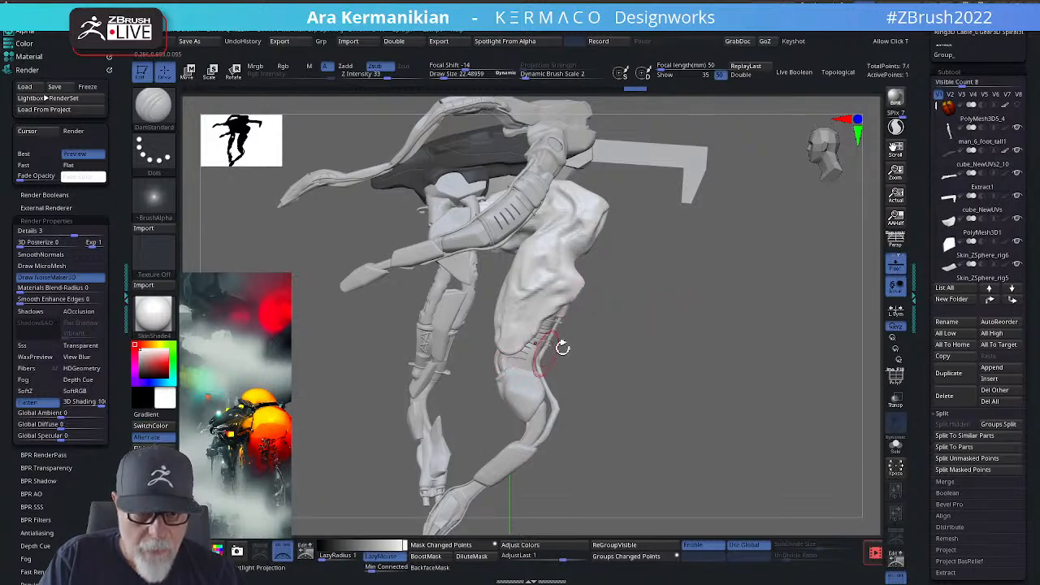
left_click_drag(671, 331, 575, 302)
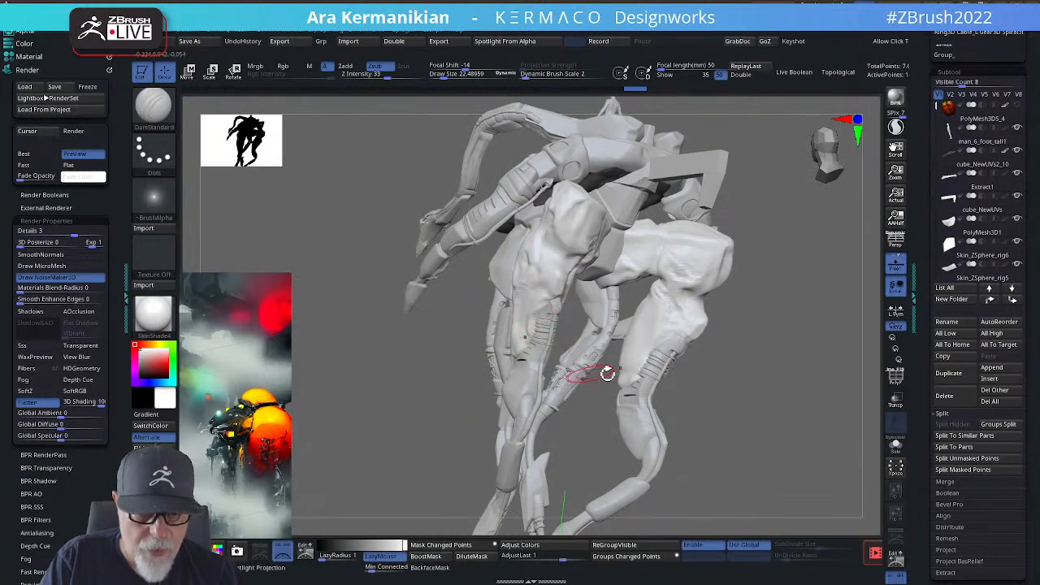
left_click_drag(608, 372, 506, 358)
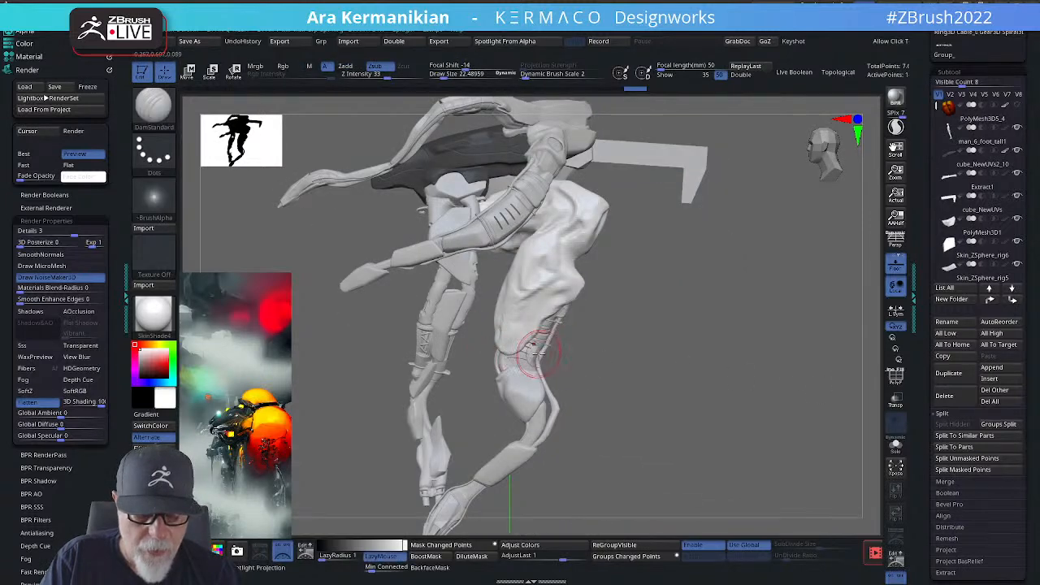
Step: Reshape the lower edge of the thigh shell around the ribbed knee section with the Move brush, working from side and back
right_click(516, 333)
left_click(541, 316)
left_click_drag(515, 332, 520, 368)
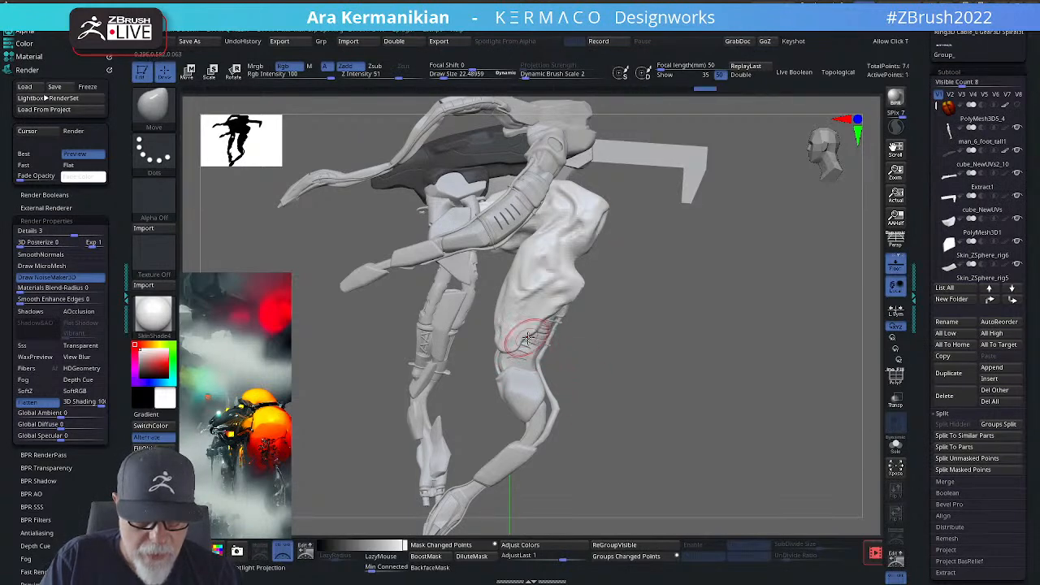
mouse_move(517, 345)
left_mouse_down()
mouse_move(526, 356)
mouse_move(509, 355)
mouse_move(528, 354)
mouse_move(540, 321)
left_mouse_up()
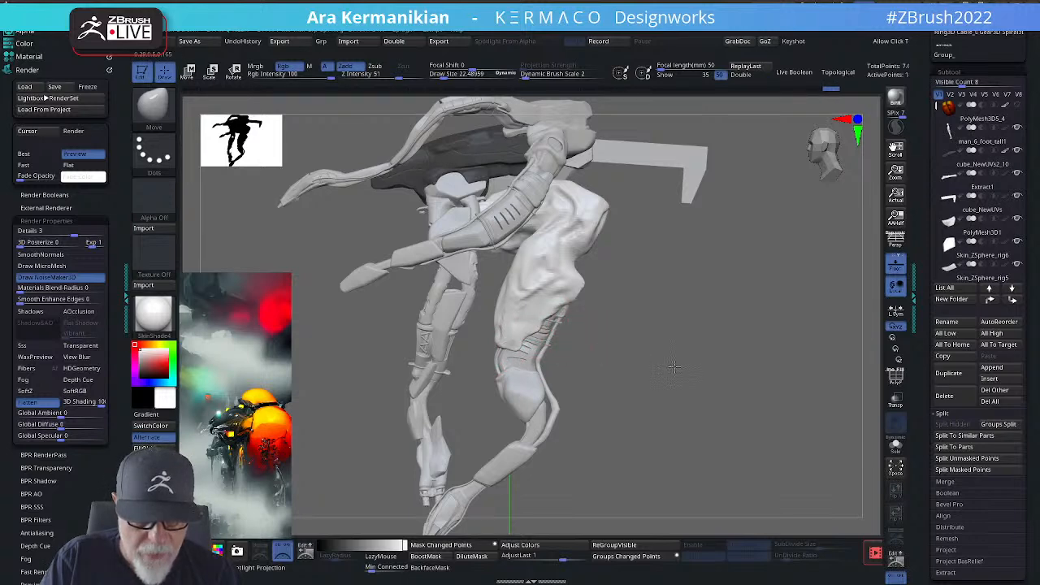
left_click_drag(673, 367, 555, 298, "shift")
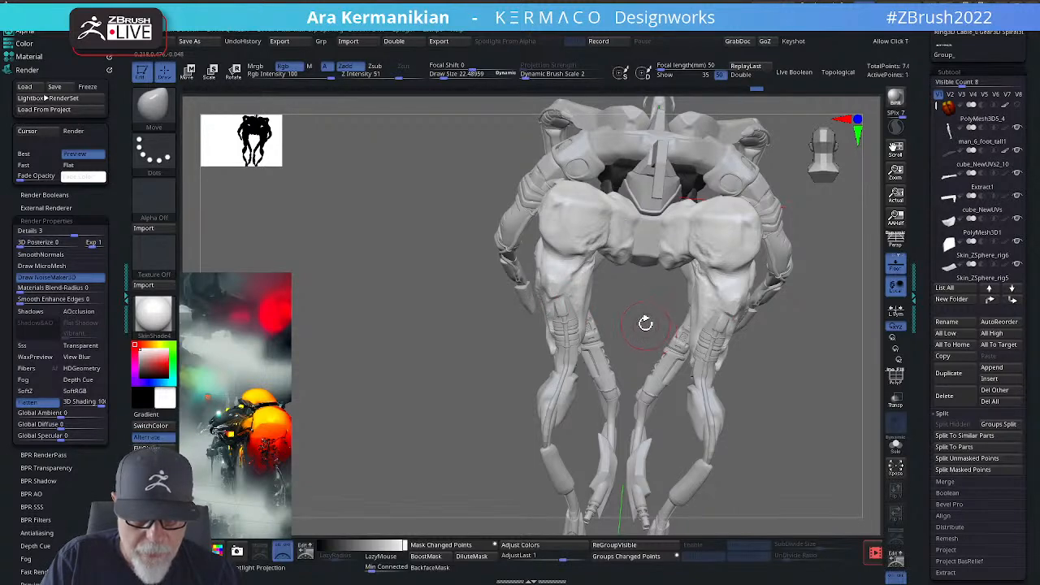
mouse_move(645, 322)
left_mouse_down()
mouse_move(576, 307)
mouse_move(580, 323)
left_mouse_up()
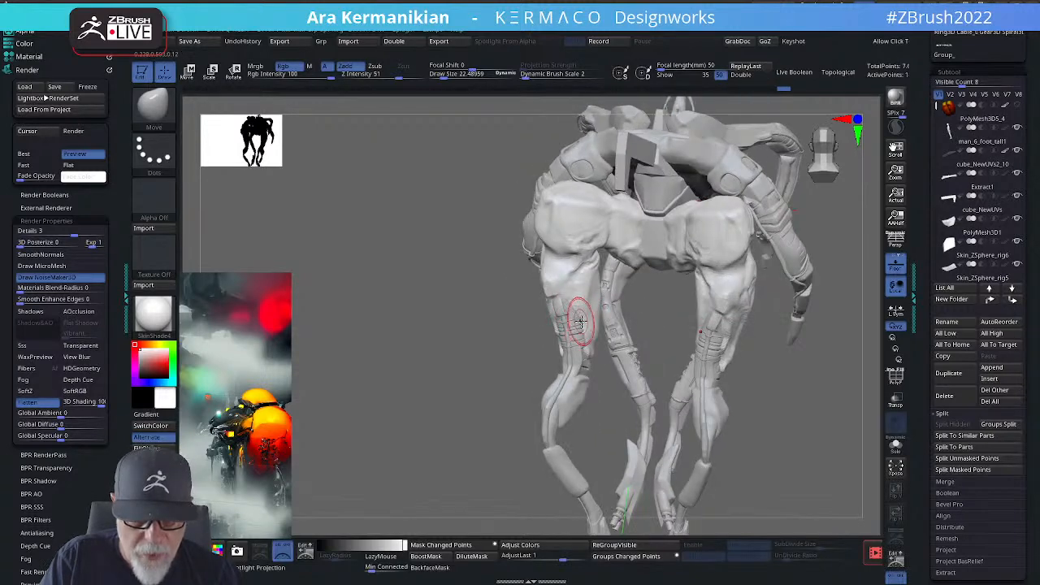
left_click_drag(666, 322, 587, 346)
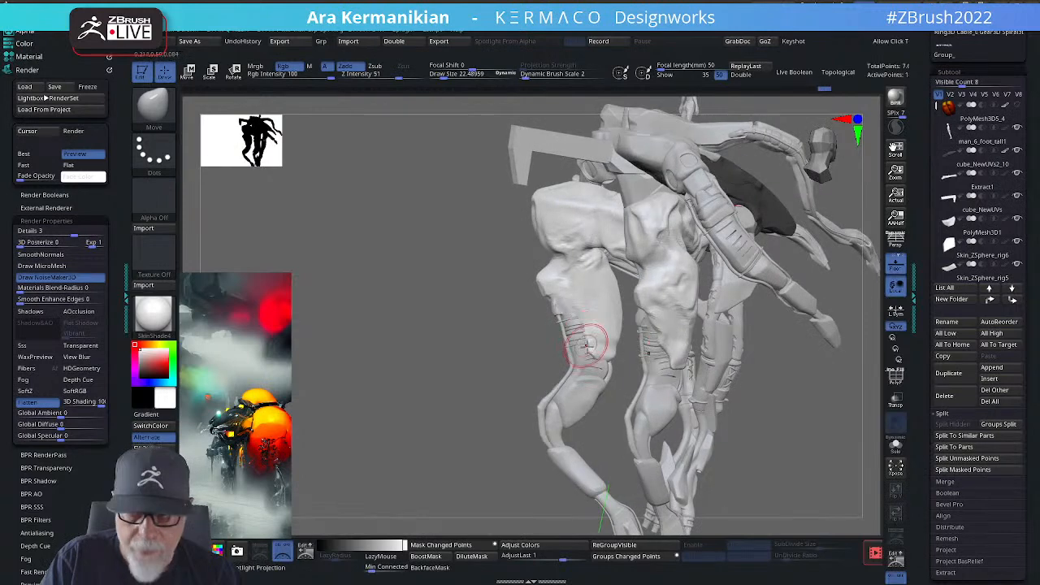
mouse_move(492, 350)
left_mouse_down()
mouse_move(430, 366)
mouse_move(524, 339)
left_mouse_up()
Step: Carve crease lines into the back and lower edge of the thigh with the DamStandard brush
right_click(570, 328)
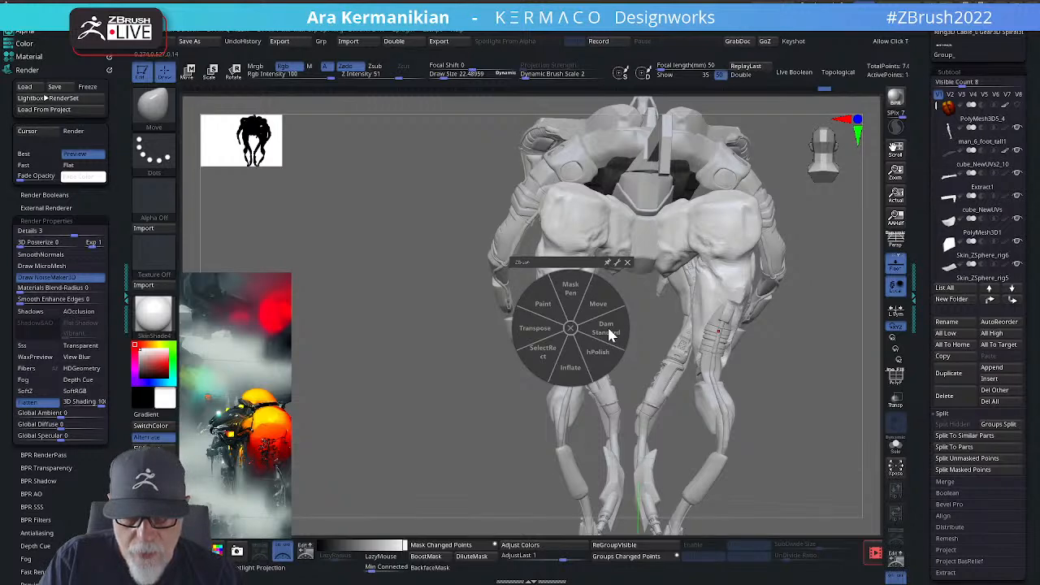
left_click(610, 334)
left_click_drag(488, 365, 576, 302)
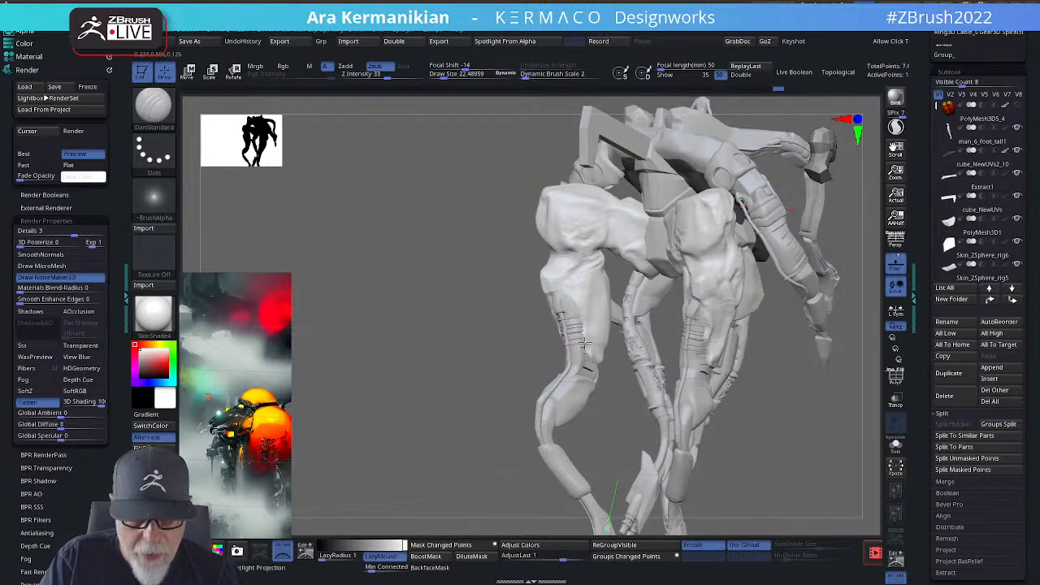
left_click_drag(624, 413, 597, 349)
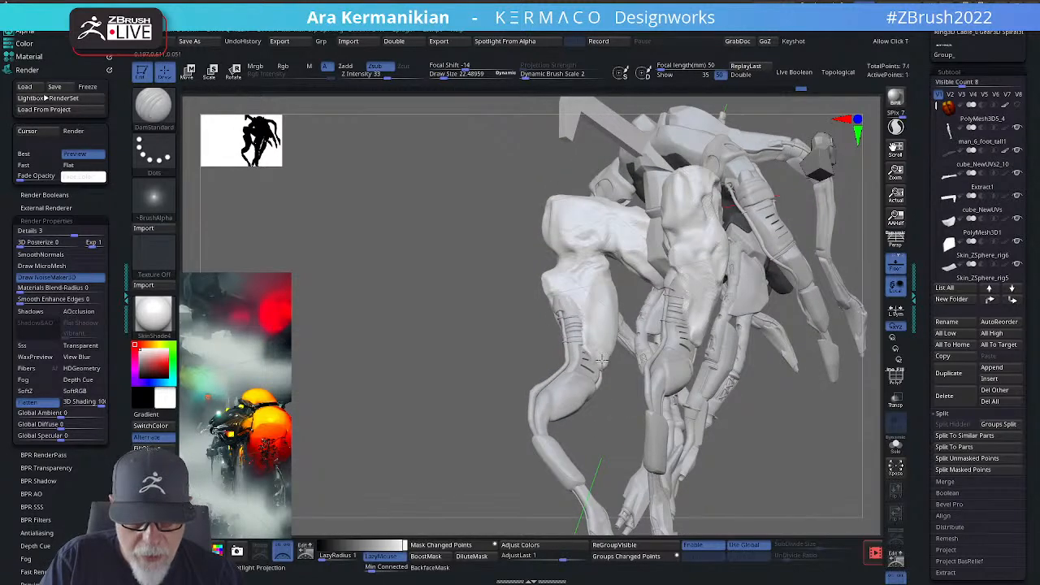
Step: Examine the thighs and knee joints from below, front and side, briefly isolating the thigh subtool
left_click_drag(619, 404, 613, 353)
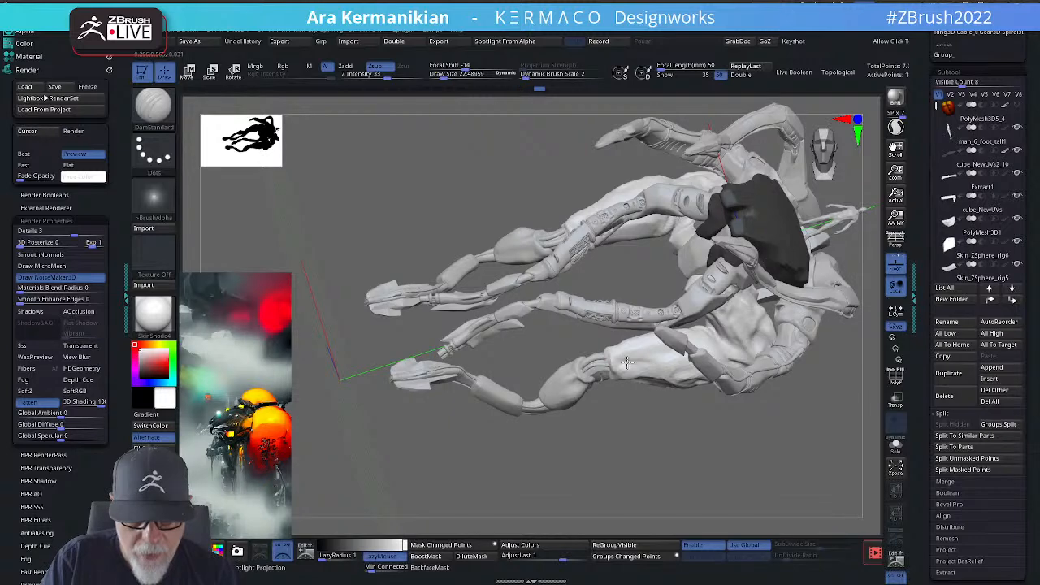
left_click_drag(663, 460, 653, 515)
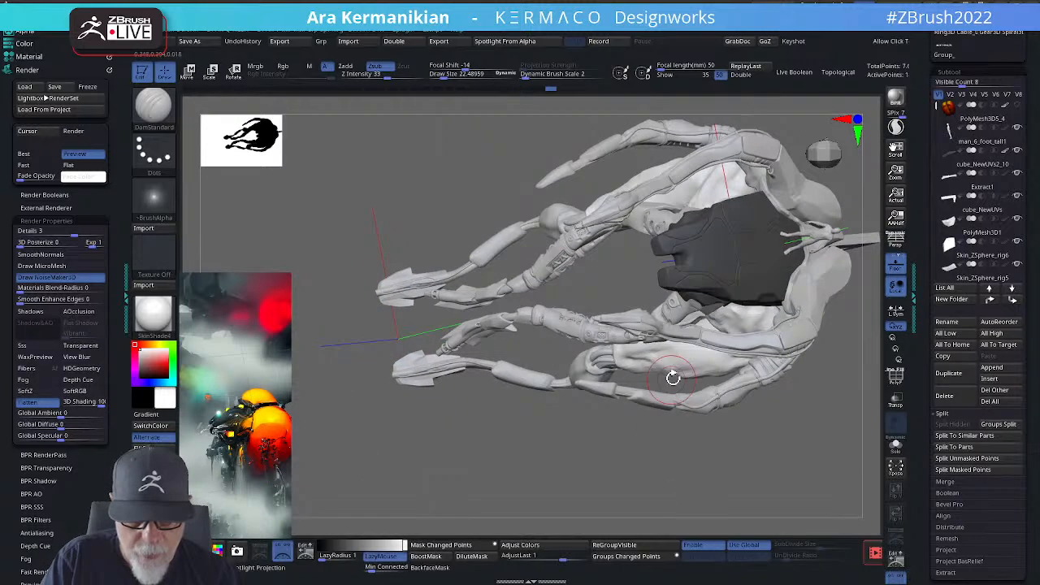
left_click_drag(716, 462, 666, 460)
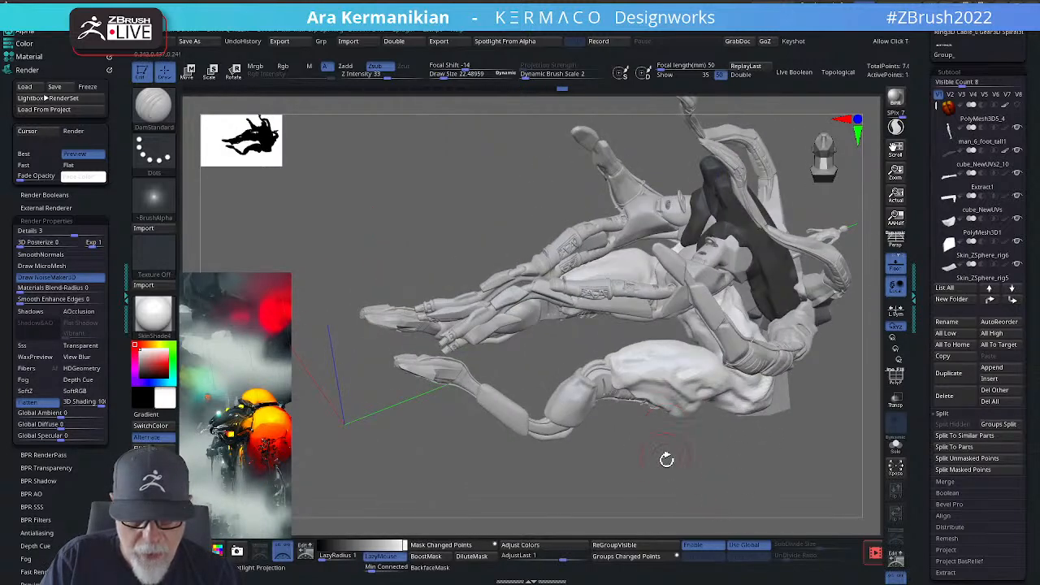
left_click_drag(862, 445, 790, 408)
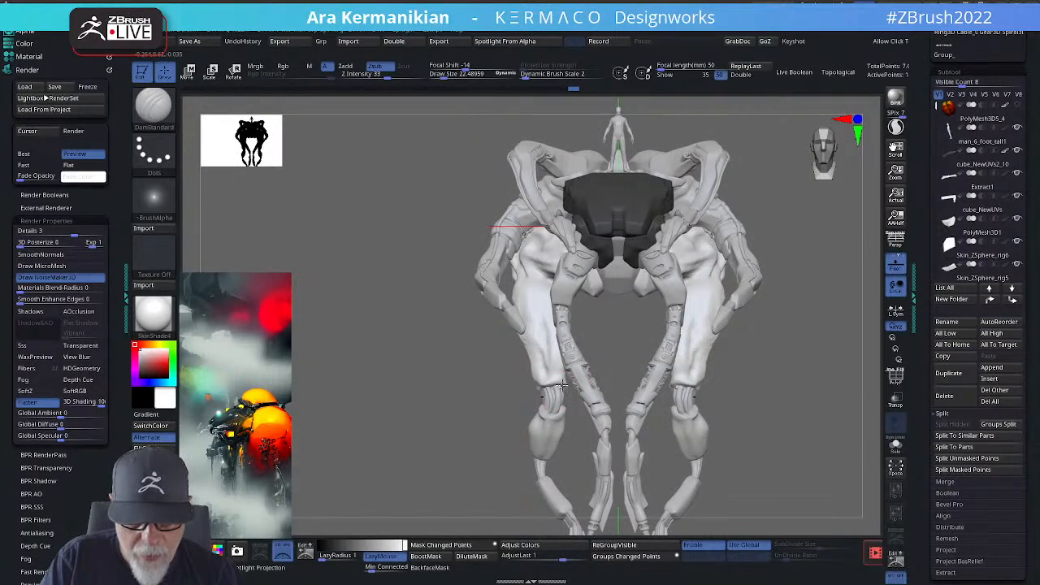
left_click_drag(761, 408, 792, 416)
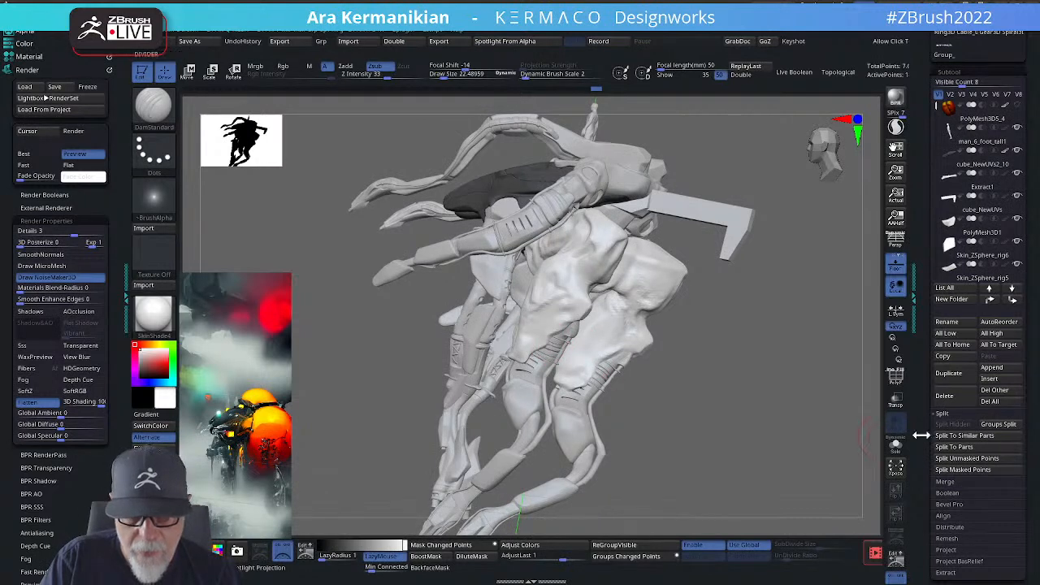
left_click(895, 445)
left_click_drag(723, 427, 882, 476)
left_click(896, 445)
left_click_drag(817, 325, 816, 383)
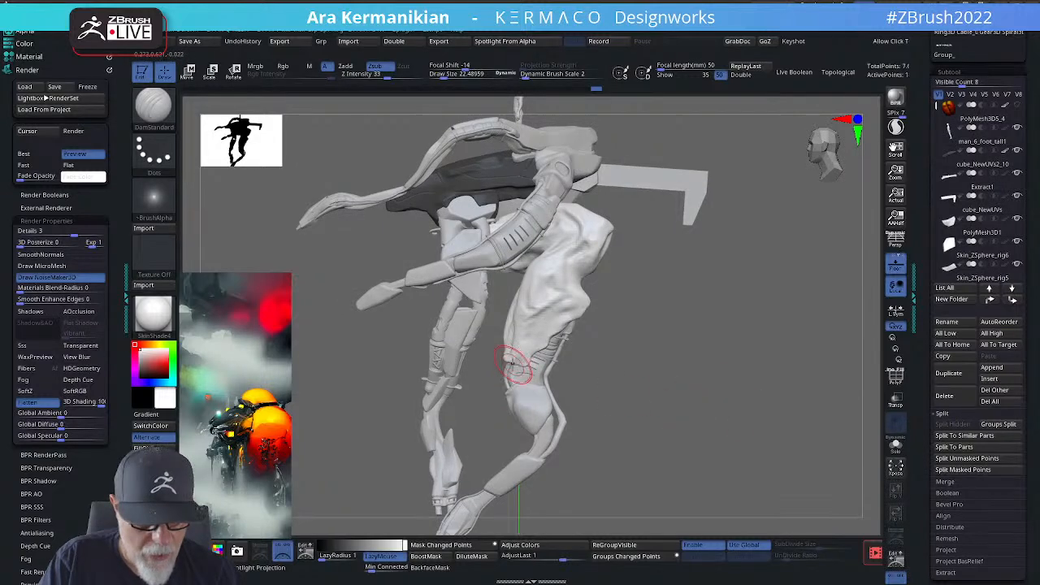
Step: Mask the back of the lower thighs where they meet the ribbed sections, using the MaskPen brush
key("ctrl")
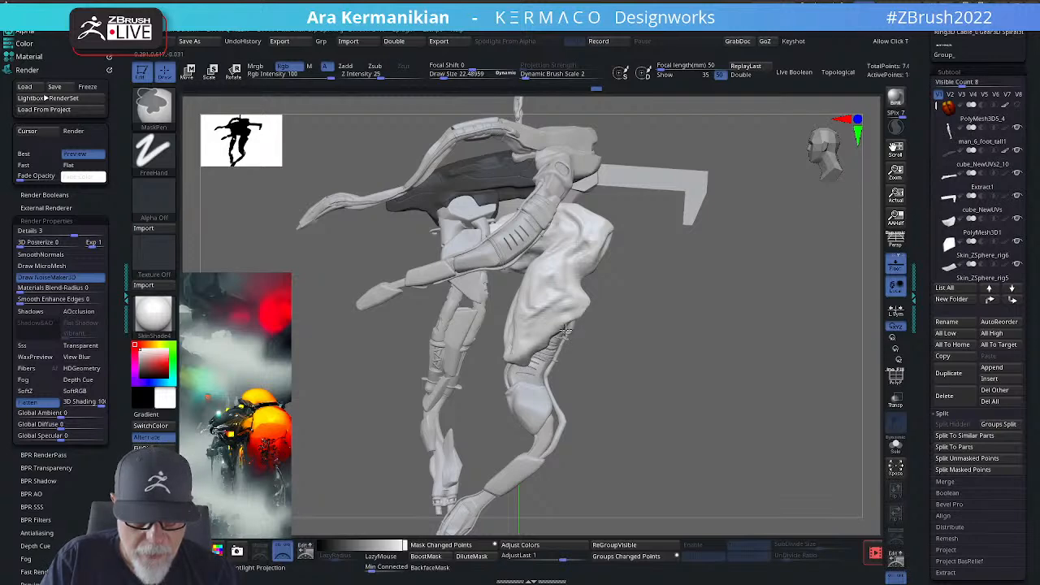
right_click_drag(575, 326, 542, 311)
key("ctrl")
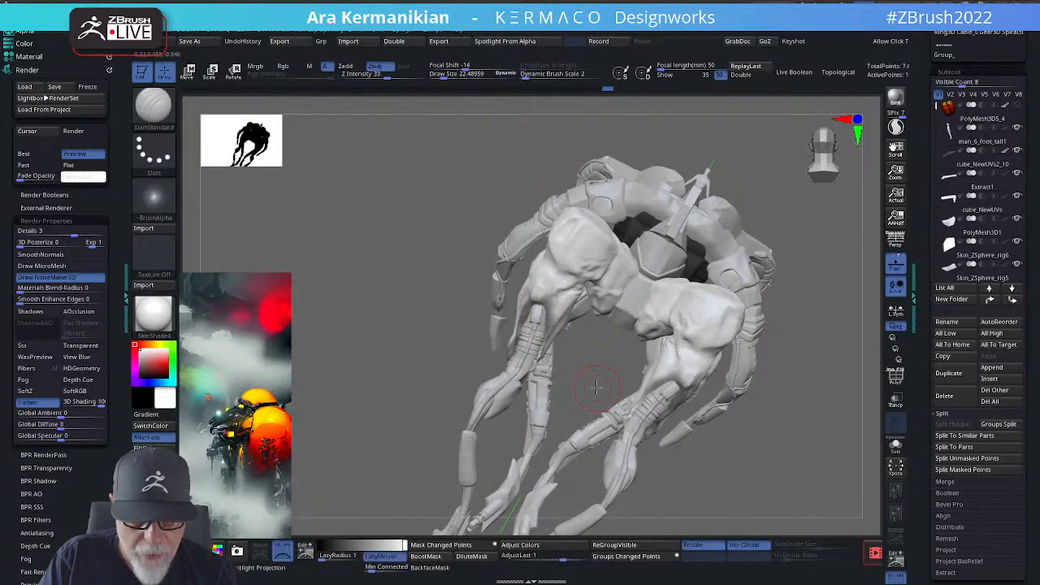
right_click_drag(598, 387, 536, 329)
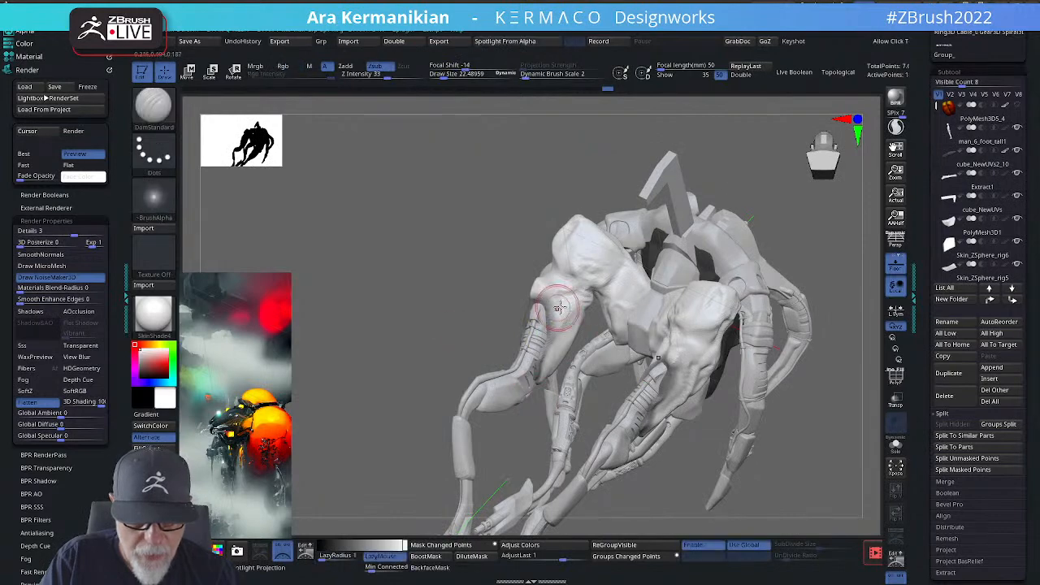
key("ctrl")
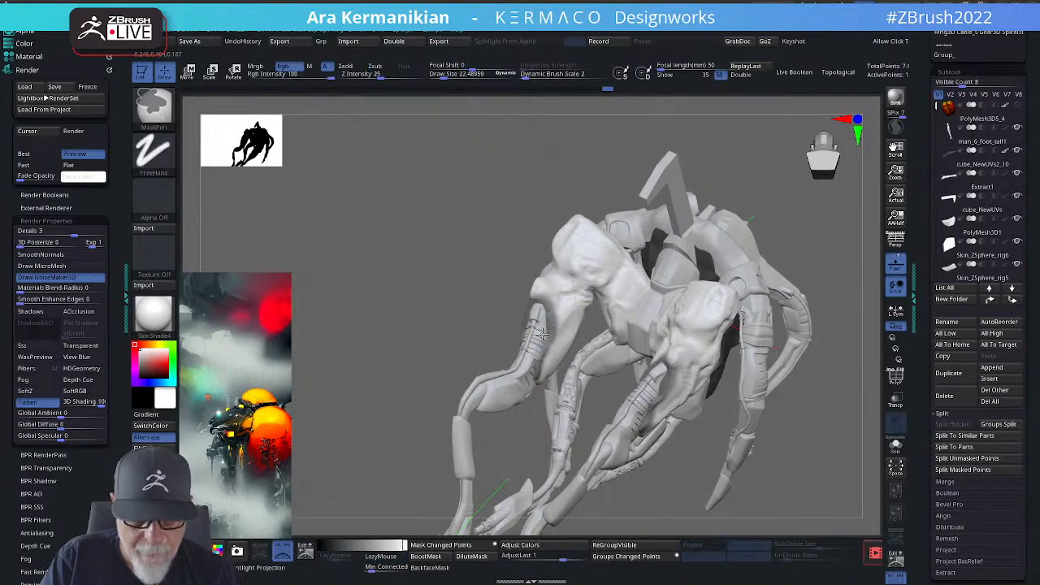
mouse_move(390, 328)
left_mouse_down()
mouse_move(536, 312)
mouse_move(799, 253)
mouse_move(601, 309)
left_mouse_up()
key("ctrl")
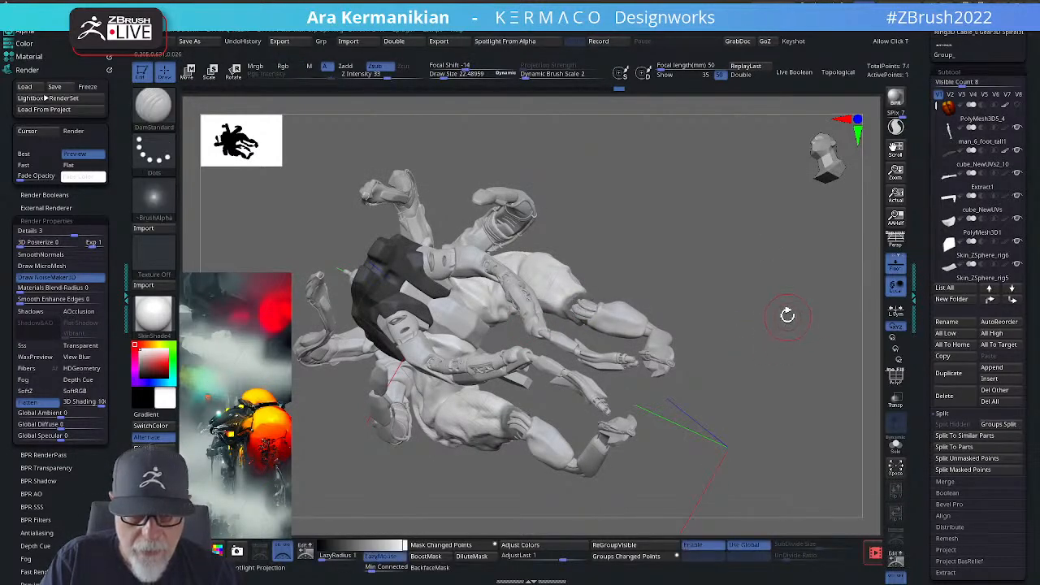
Step: Isolate the thigh subtool and extend the mask over the backs and bottom ends of both lower thighs
mouse_move(785, 314)
left_mouse_down()
mouse_move(755, 360)
mouse_move(763, 333)
mouse_move(913, 435)
left_mouse_up()
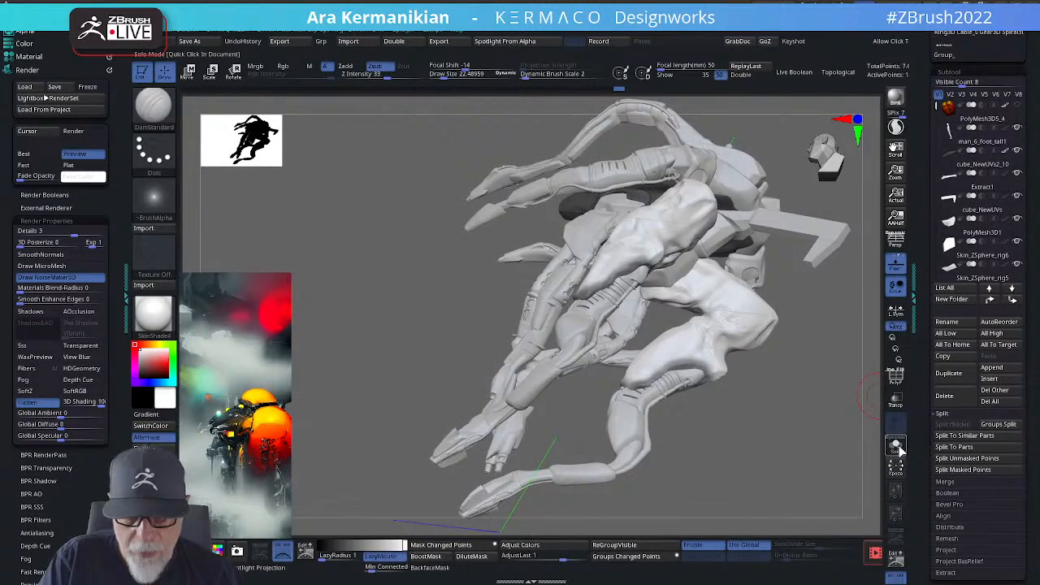
left_click(897, 447)
mouse_move(804, 438)
left_mouse_down()
mouse_move(749, 431)
mouse_move(690, 382)
left_mouse_up()
left_click_drag(594, 305, 606, 311, "ctrl")
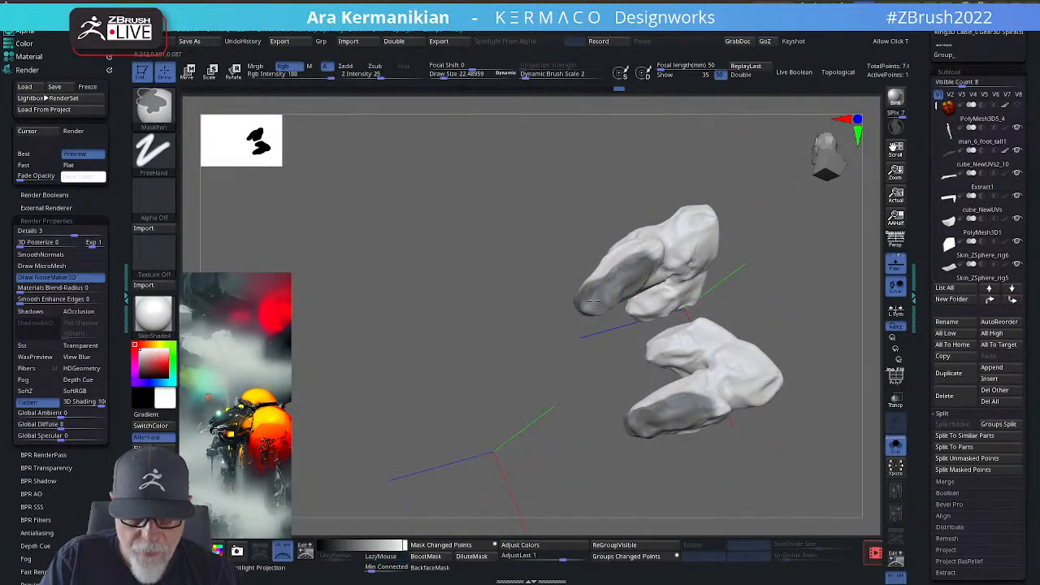
left_click_drag(797, 290, 599, 297)
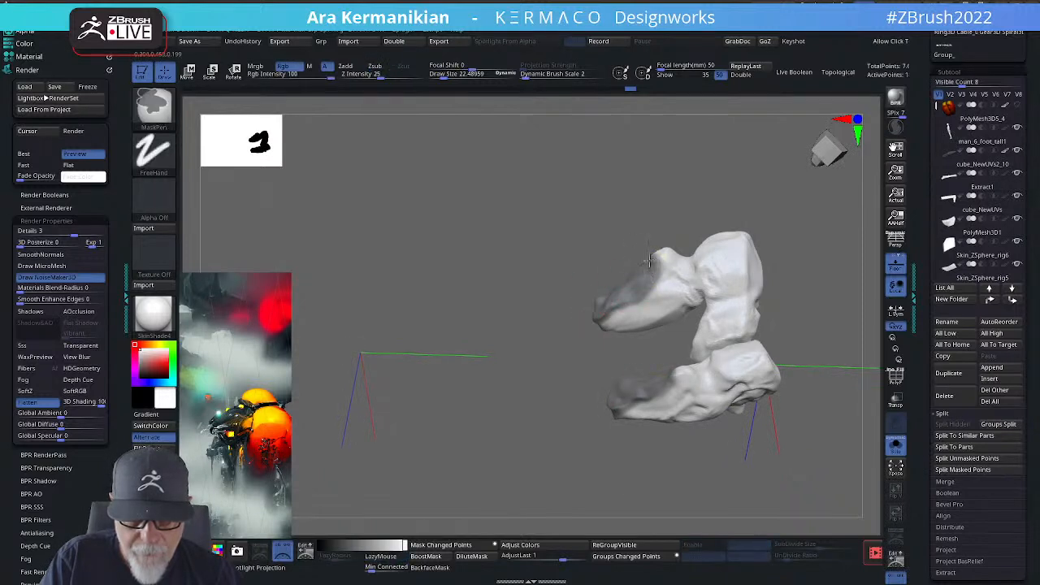
mouse_move(785, 308)
left_mouse_down()
mouse_move(820, 321)
mouse_move(837, 313)
left_mouse_up()
left_click_drag(626, 255, 649, 254, "ctrl")
mouse_move(772, 260)
left_mouse_down()
mouse_move(804, 317)
mouse_move(704, 332)
mouse_move(610, 313)
left_mouse_up()
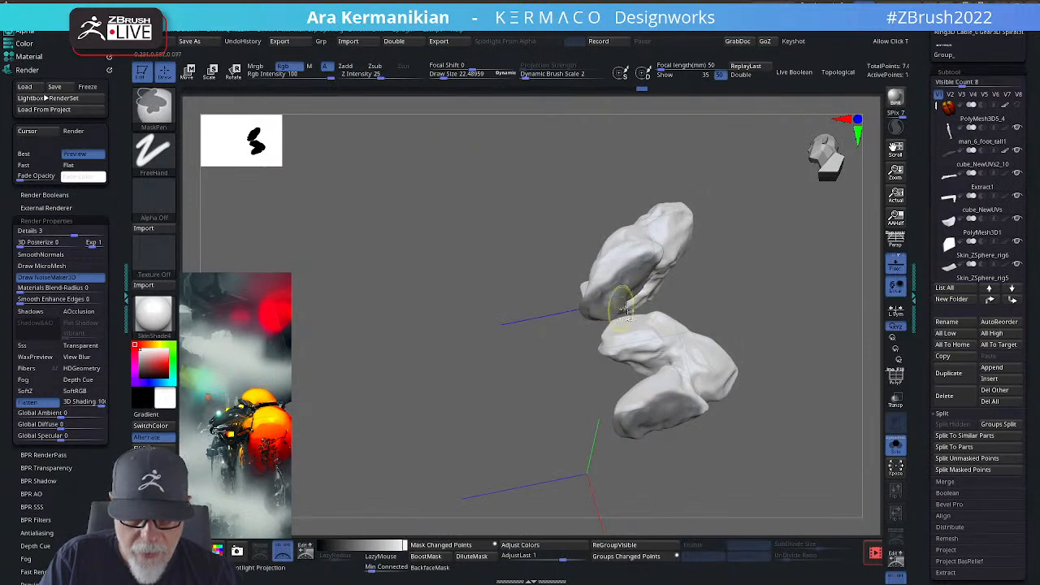
left_click_drag(732, 302, 821, 220)
left_click_drag(656, 275, 651, 265, "ctrl")
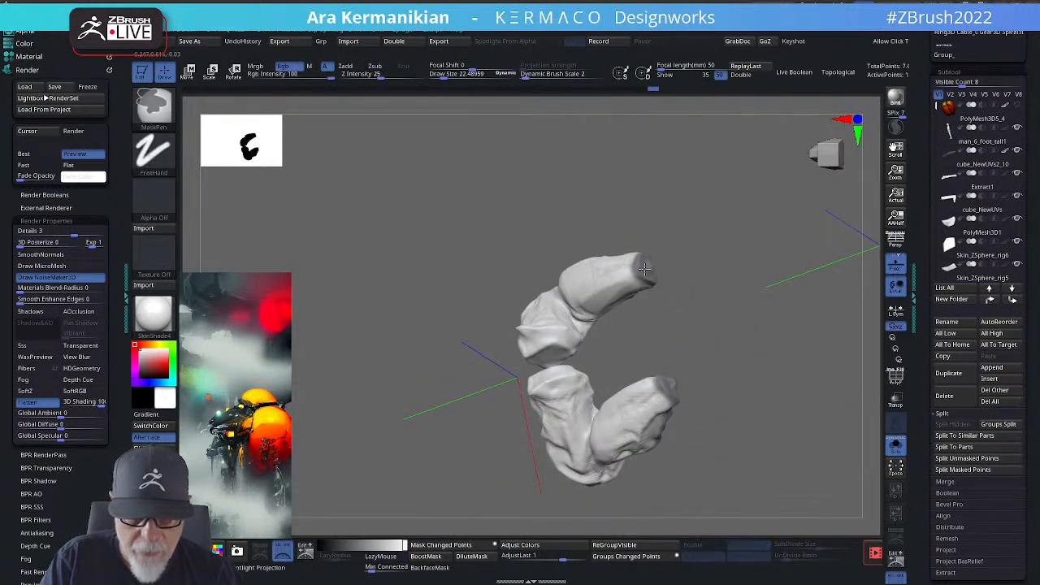
Step: Open the Masking settings, turn on ViewMask and check the masked areas of both thighs from front and back
mouse_move(791, 303)
left_mouse_down()
mouse_move(661, 274)
mouse_move(755, 325)
mouse_move(821, 296)
mouse_move(769, 352)
mouse_move(739, 333)
mouse_move(705, 339)
mouse_move(677, 322)
left_mouse_up()
key("ctrl")
key("ctrl")
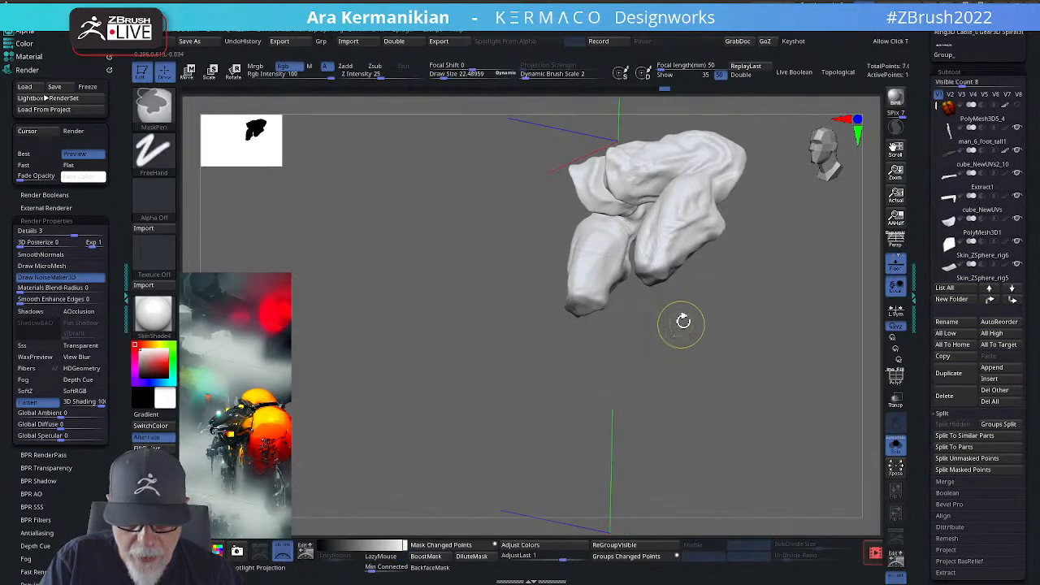
mouse_move(785, 344)
left_mouse_down()
mouse_move(784, 379)
mouse_move(719, 352)
mouse_move(722, 328)
mouse_move(740, 321)
left_mouse_up()
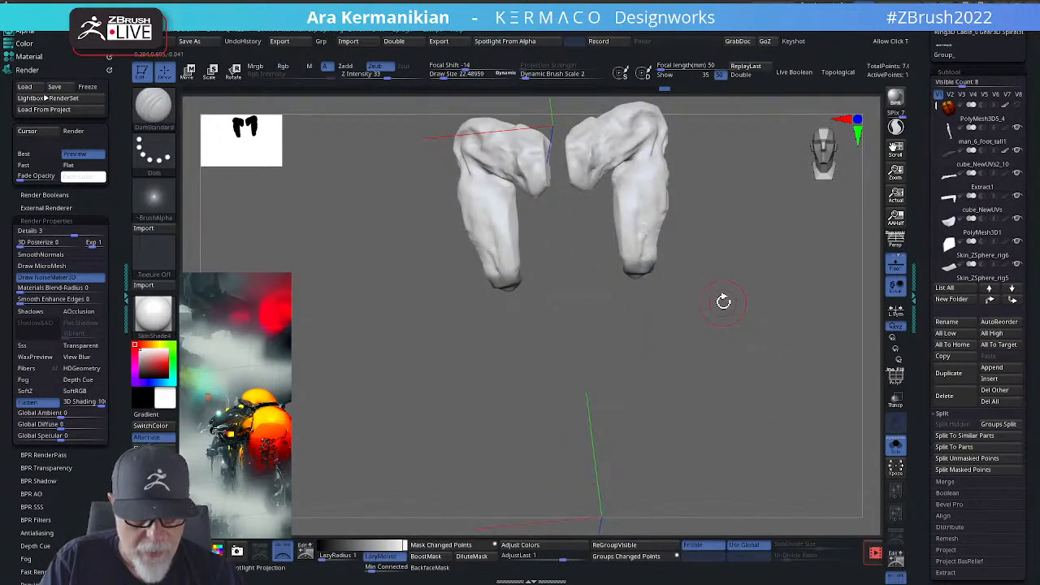
left_click_drag(926, 461, 969, 329)
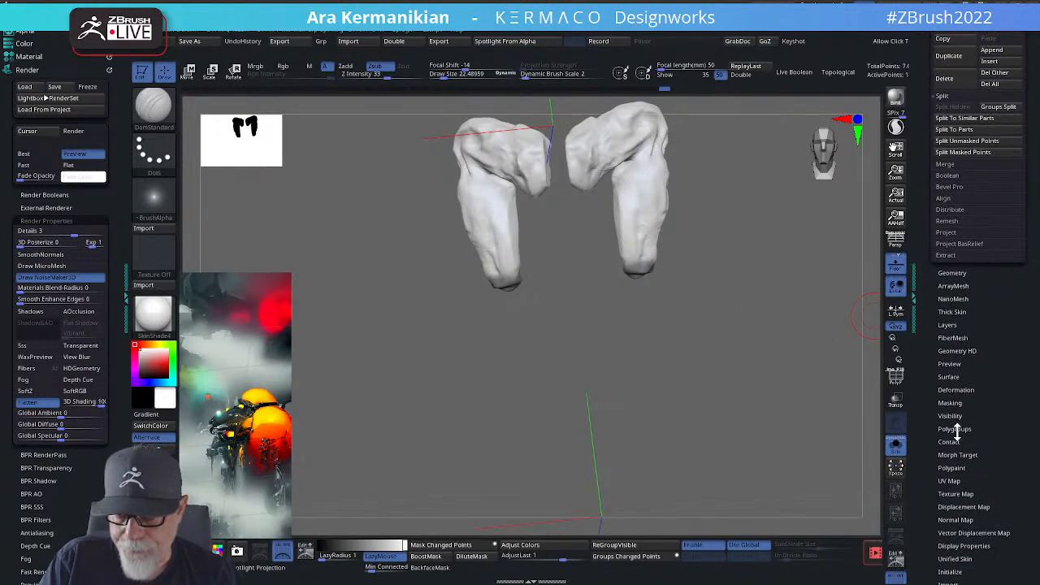
left_click(948, 403)
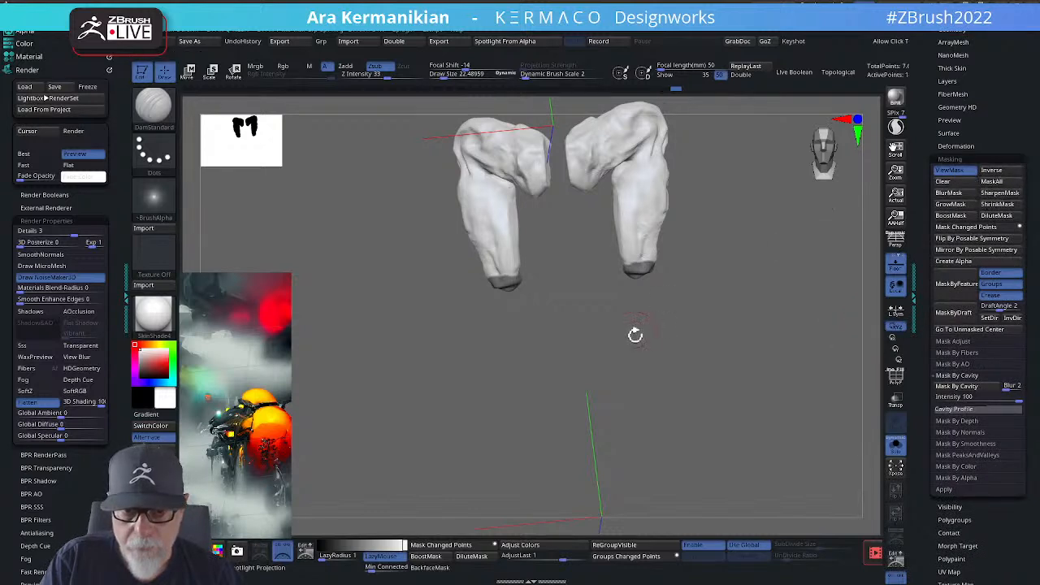
mouse_move(634, 336)
left_mouse_down()
mouse_move(801, 318)
mouse_move(698, 300)
mouse_move(658, 218)
left_mouse_up()
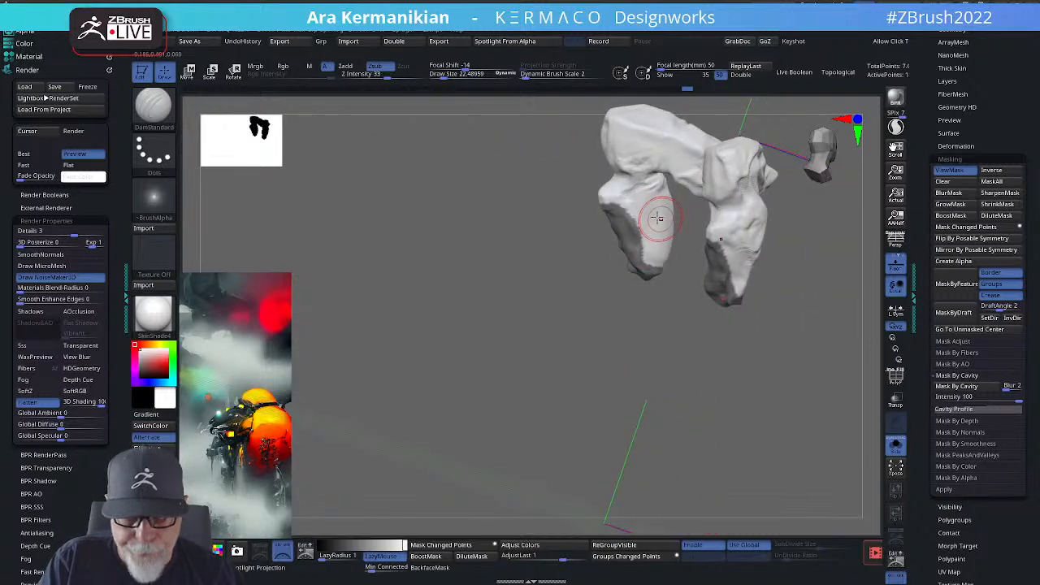
Step: Grow the mask on the lower thighs twice, and sharpen, blur and re-sharpen its border
left_click(961, 207)
left_click(961, 207)
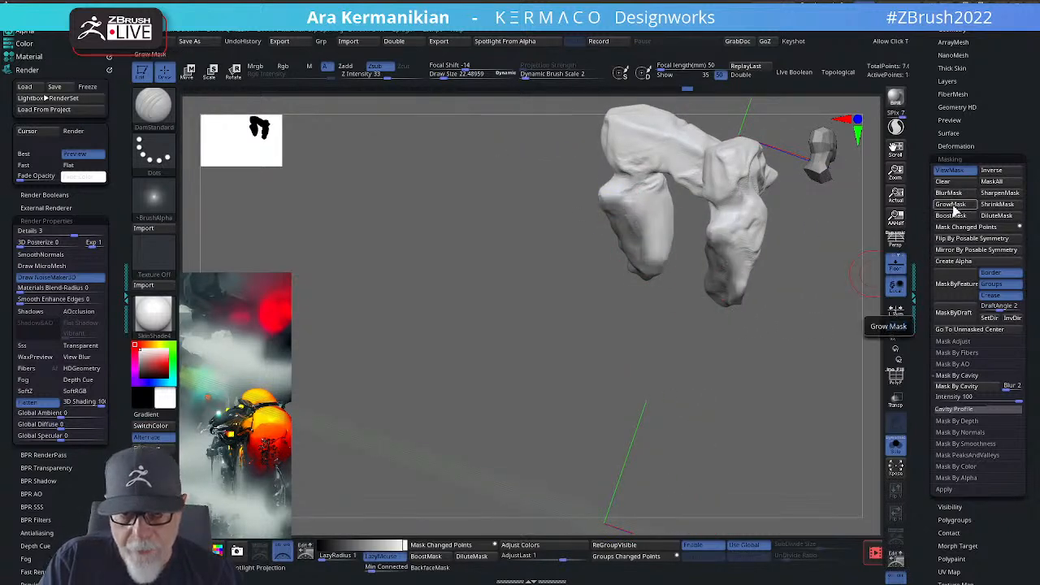
left_click(1000, 196)
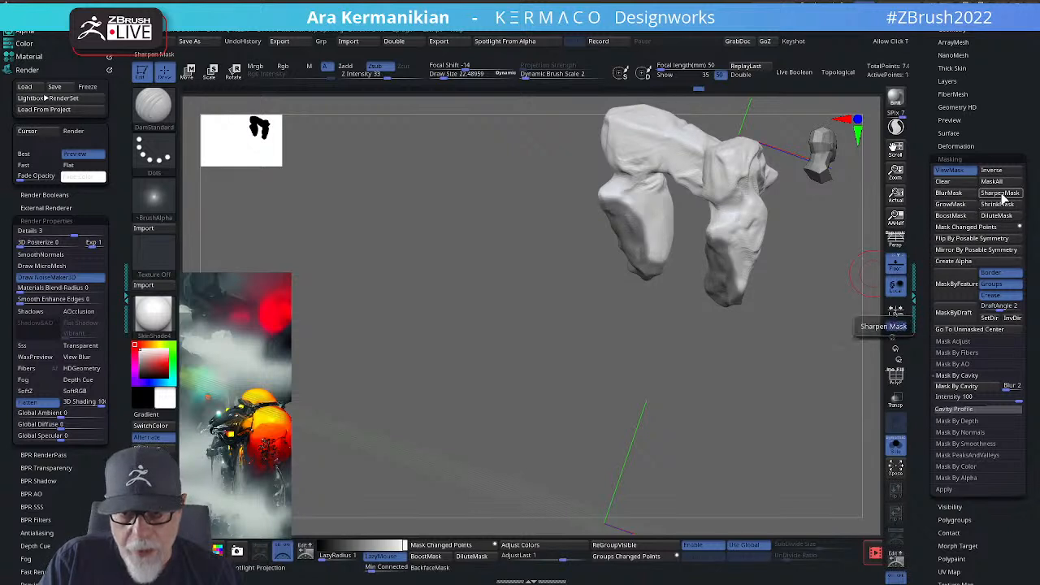
left_click(957, 195)
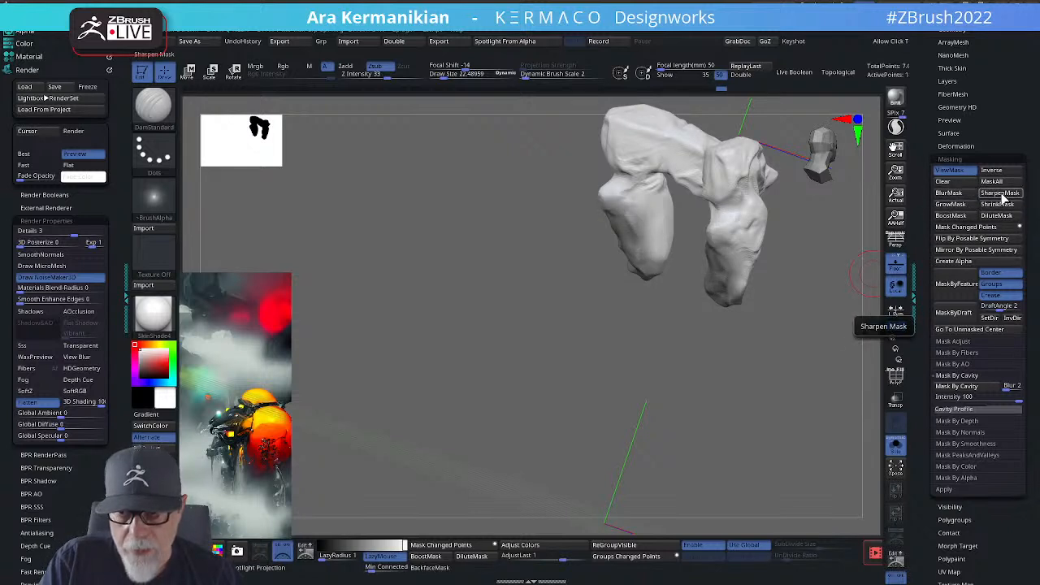
left_click(988, 196)
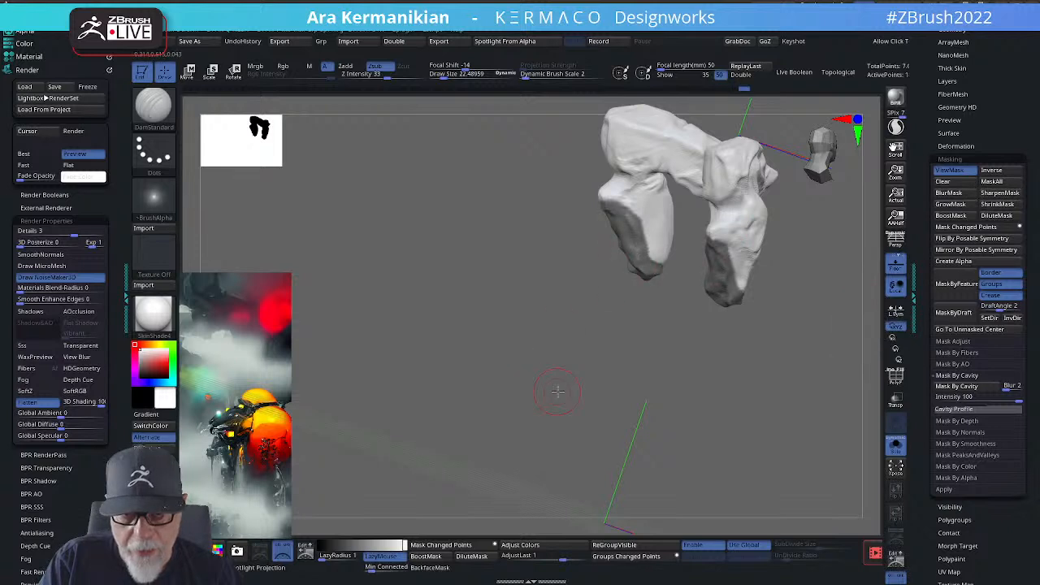
left_click_drag(557, 393, 755, 362)
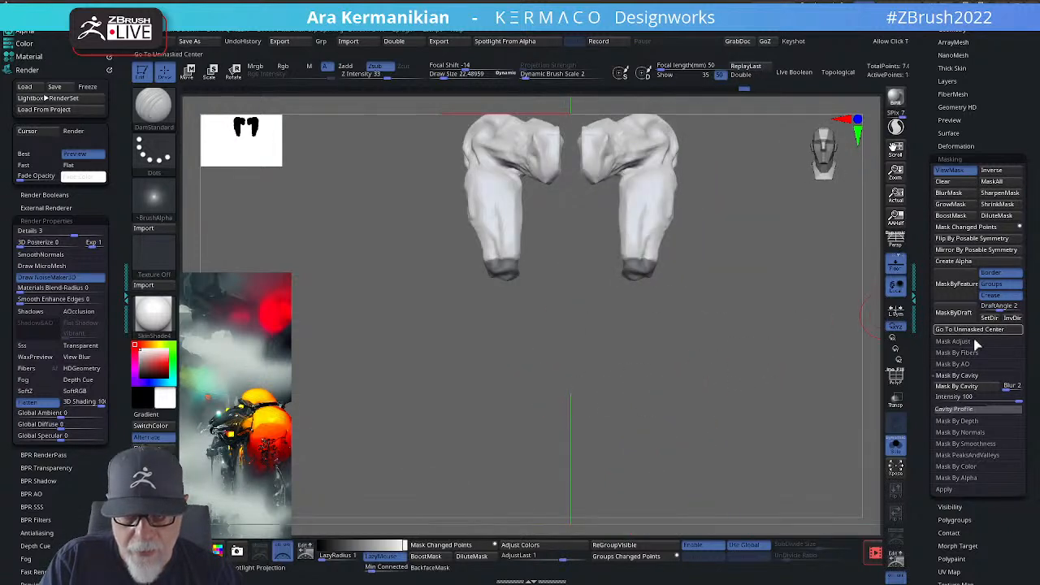
Step: Show all subtools and refine the mask's edge across the front lower rims of both thighs, using MaskPen at draw size 5.44
left_click(895, 446)
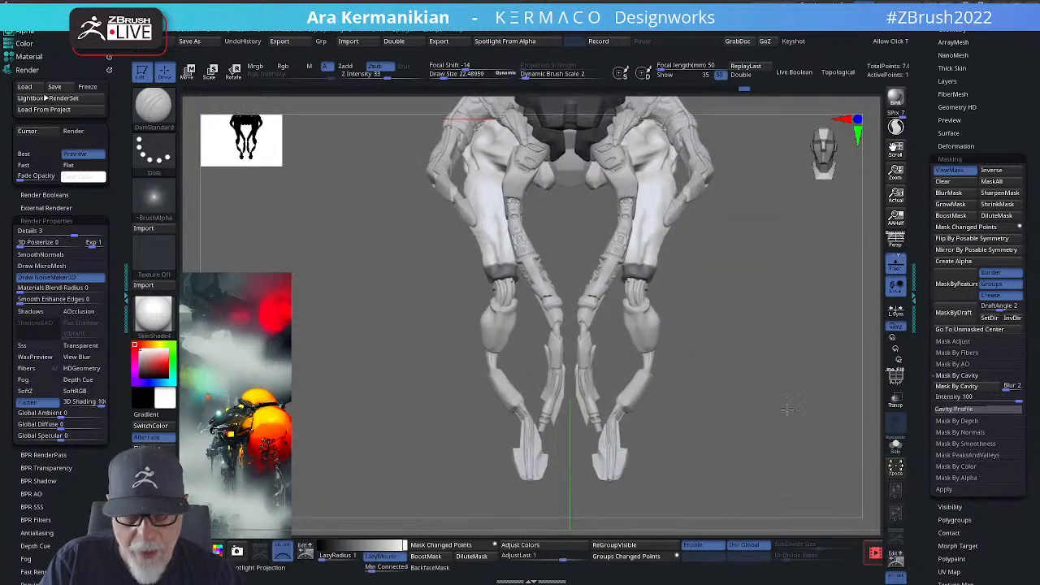
mouse_move(787, 409)
left_mouse_down("alt")
mouse_move(671, 292)
mouse_move(622, 291)
mouse_move(635, 289)
mouse_move(626, 299)
left_mouse_up("alt")
left_click(635, 298, "ctrl")
left_click(636, 299, "ctrl")
key("s")
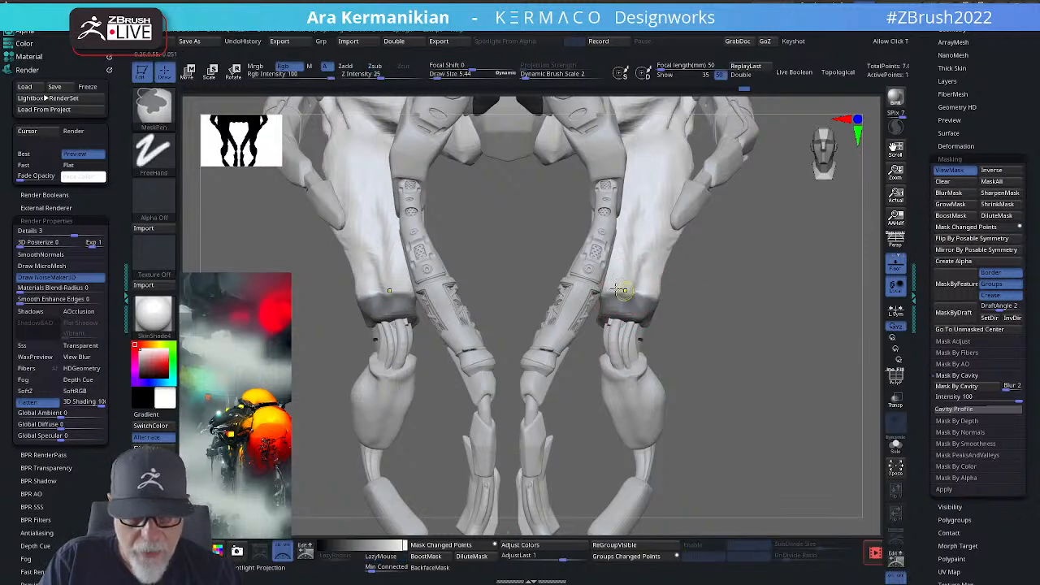
left_click_drag(617, 302, 636, 295, "ctrl")
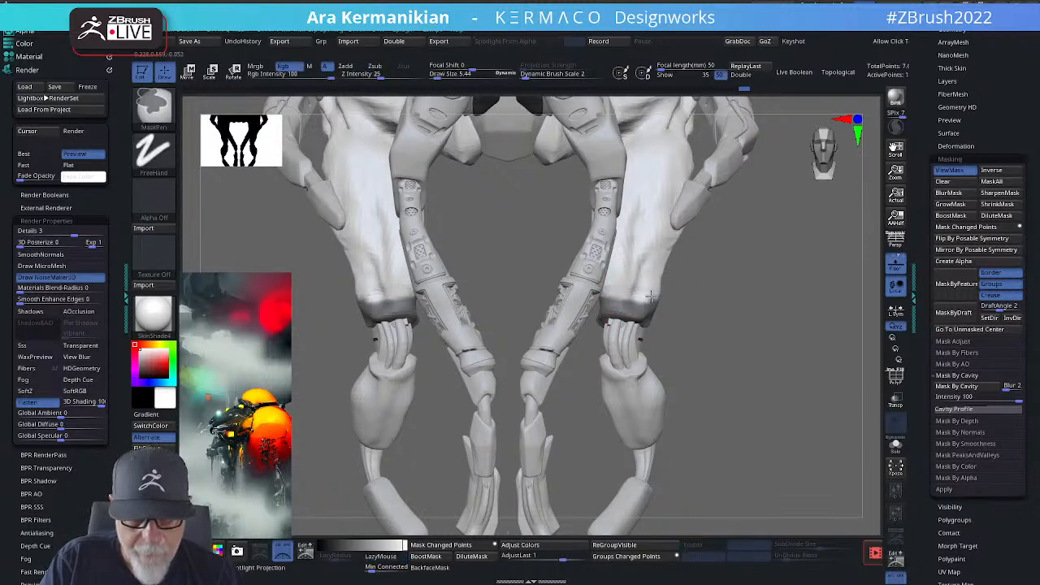
left_click_drag(805, 321, 674, 333)
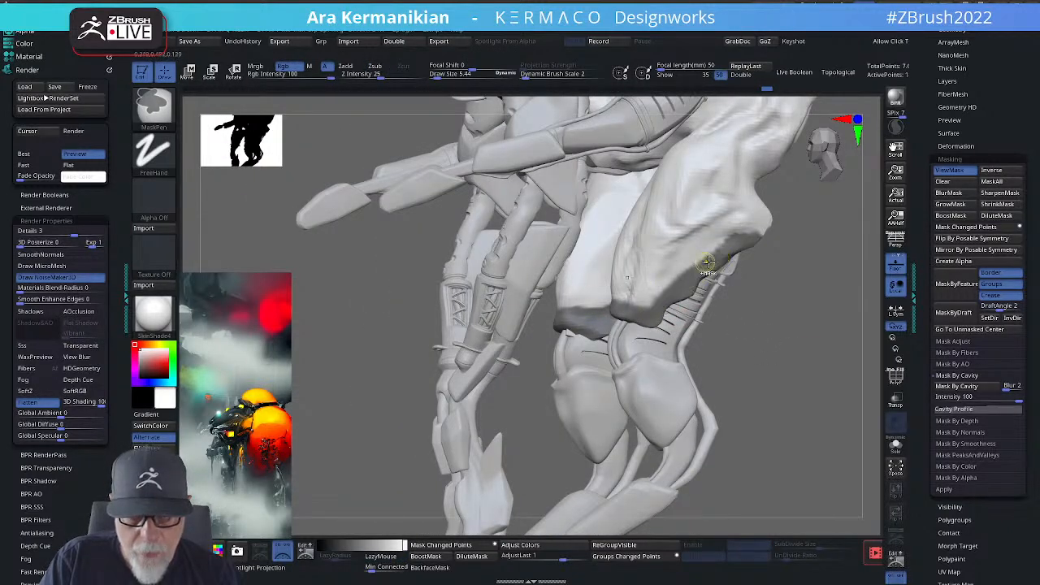
mouse_move(805, 327)
left_mouse_down()
mouse_move(711, 309)
mouse_move(696, 294)
left_mouse_up()
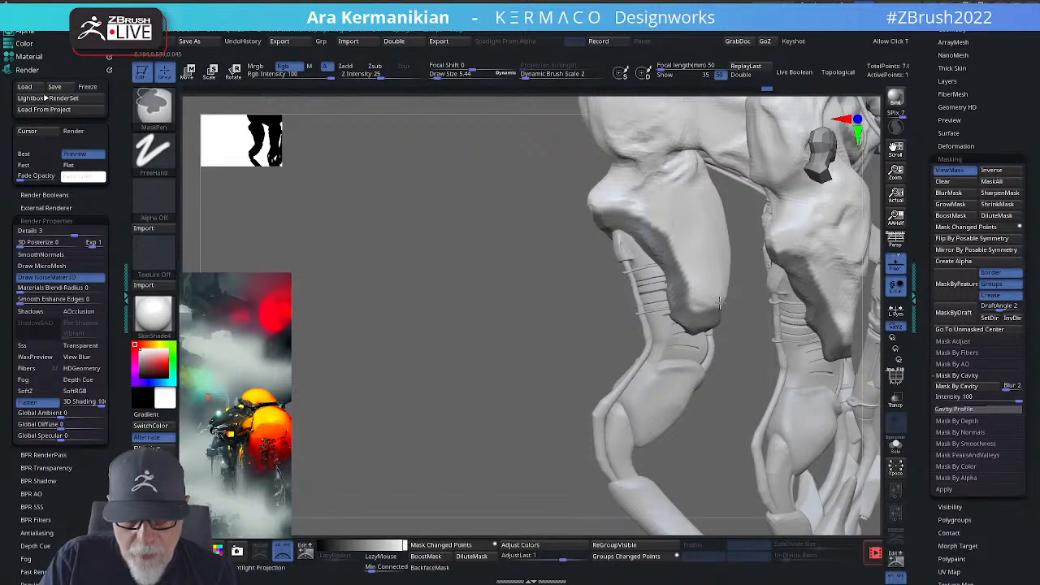
mouse_move(480, 355)
left_mouse_down("alt")
mouse_move(390, 352)
mouse_move(718, 365)
mouse_move(706, 379)
left_mouse_up("alt")
Step: Extract the masked thigh areas as a new ZRemeshed surface using ExtractPro+ with Sharp, Offset 1 and Polygons K 2
key("space")
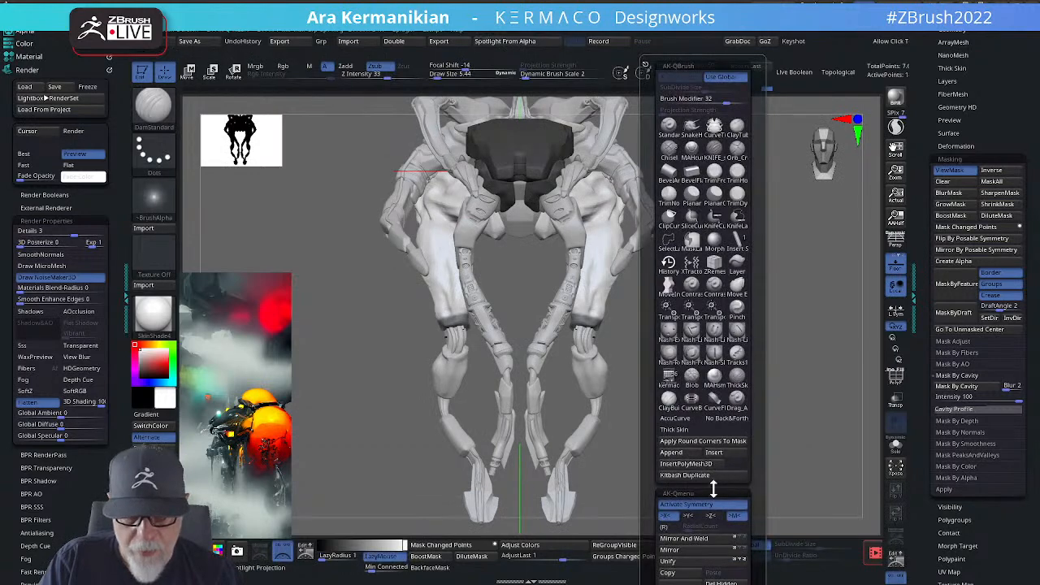
key("space")
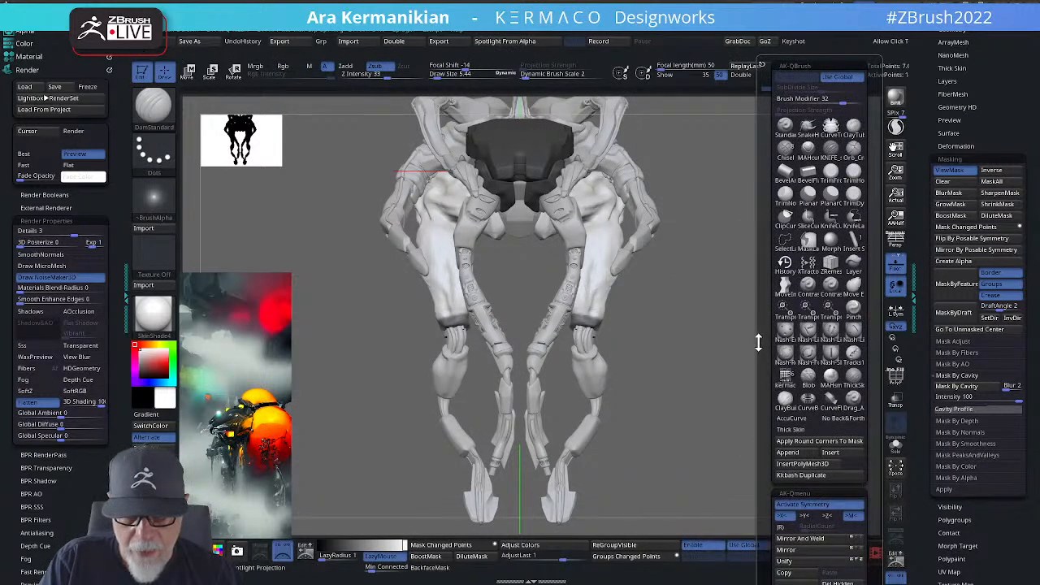
mouse_move(757, 341)
left_mouse_down()
mouse_move(807, 251)
mouse_move(807, 271)
left_mouse_up()
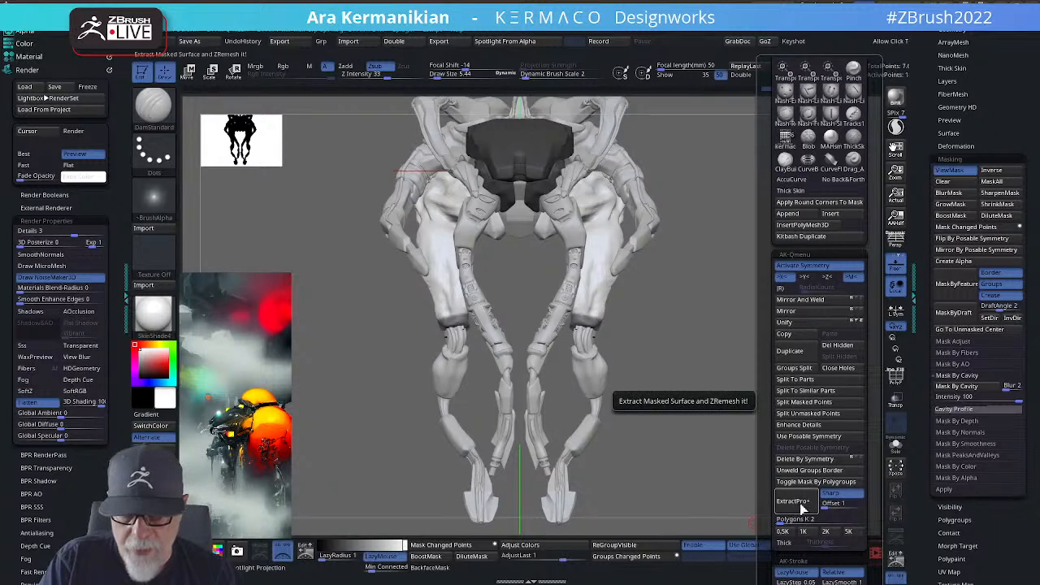
left_click(812, 505)
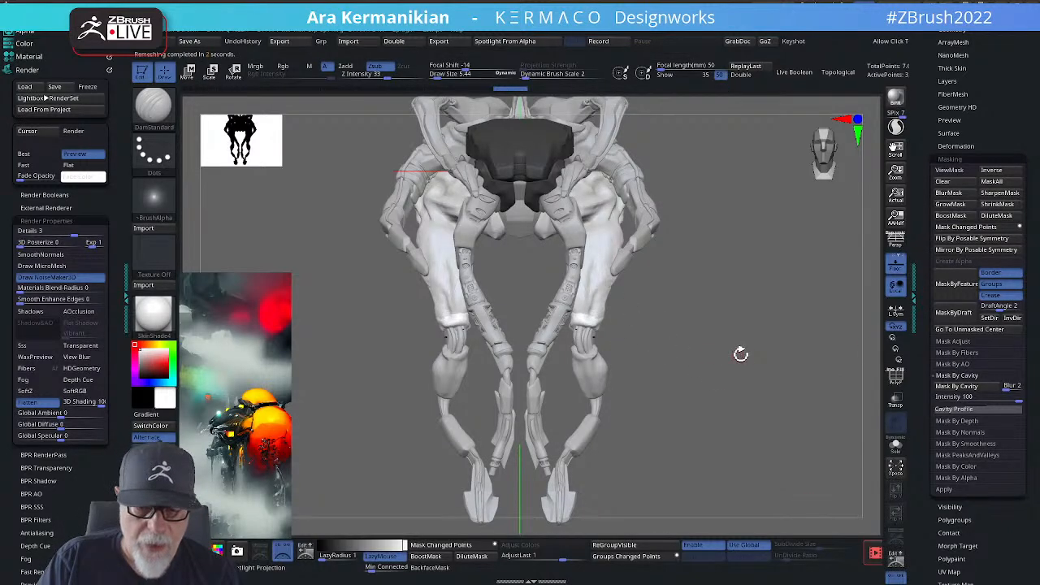
left_click_drag(740, 353, 750, 357)
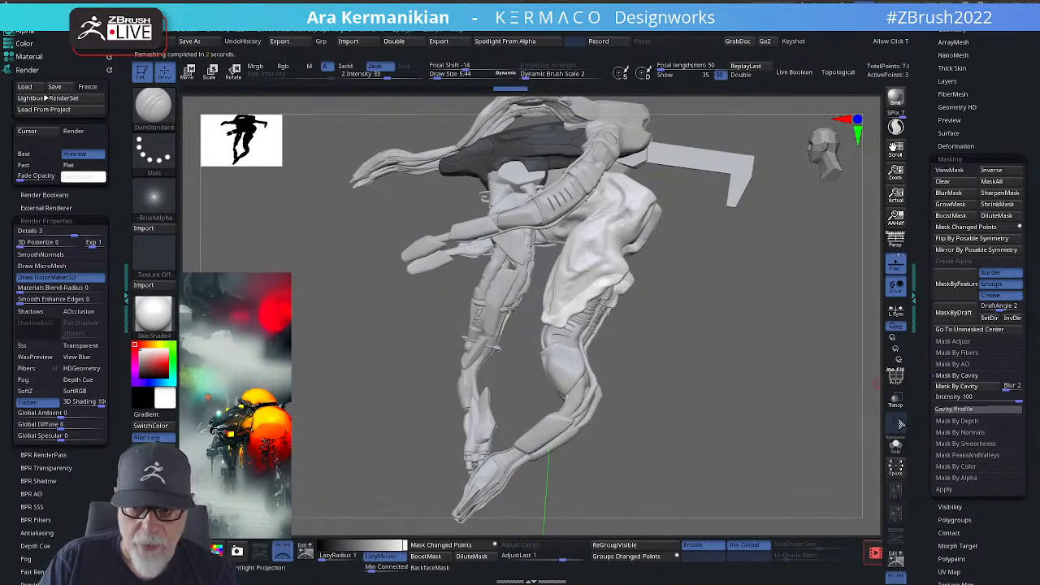
Step: Isolate the extracted thigh pieces, turn on PolyFrame and enable double-sided display
left_click(895, 445)
left_click_drag(720, 382, 839, 368)
left_click(893, 379)
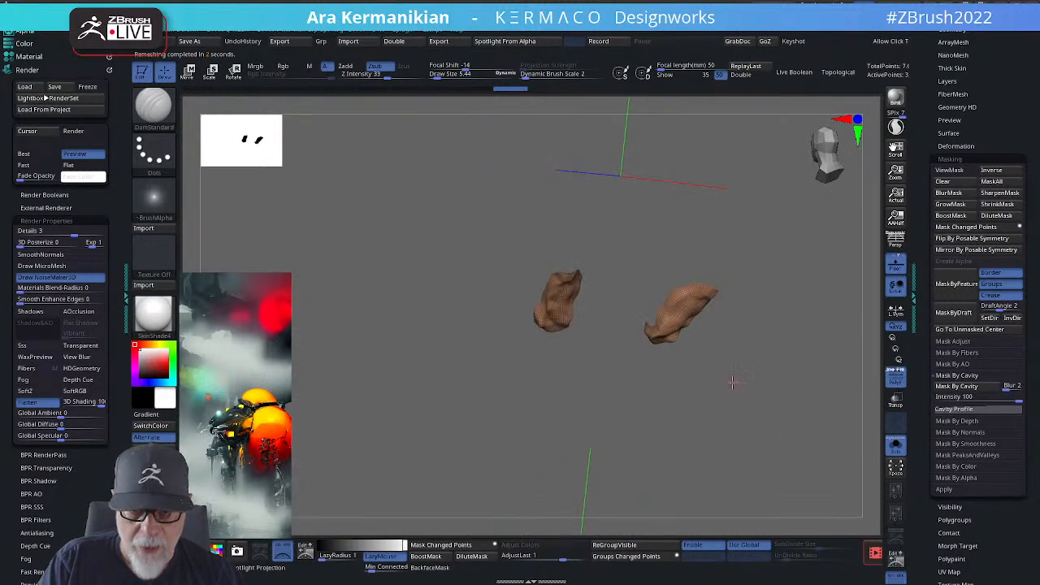
left_click_drag(731, 388, 932, 457)
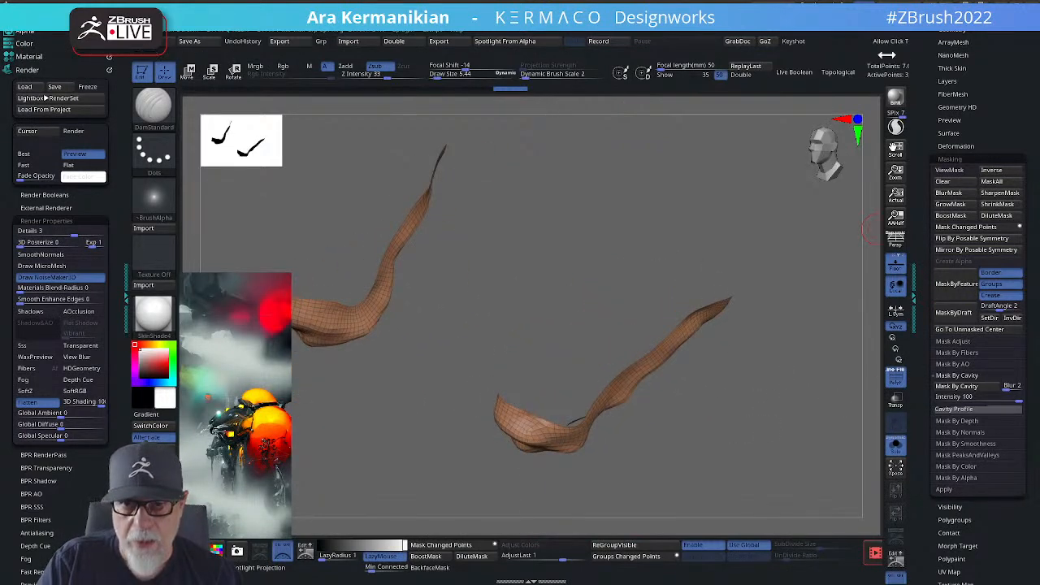
left_click(739, 75)
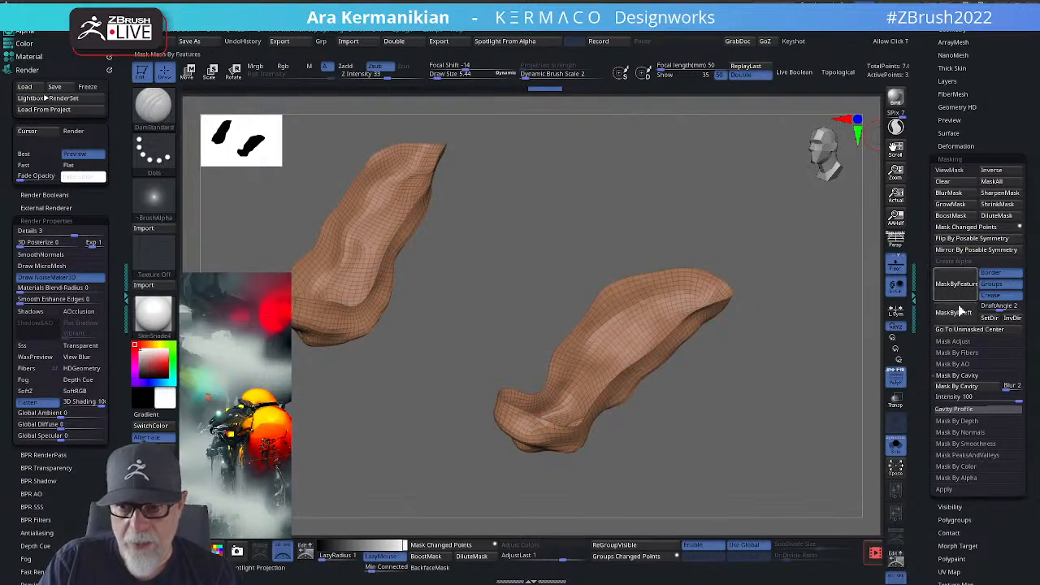
Step: ZRemesh the extracted pieces with the Half option and inspect their new wireframe
left_click(961, 158)
scroll(977, 179, "up", 5)
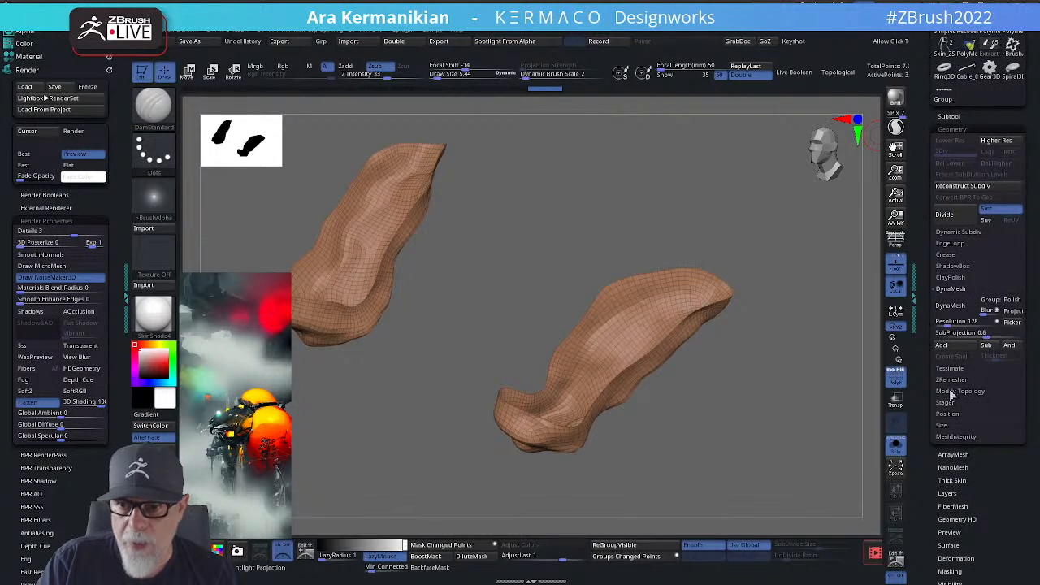
left_click(954, 379)
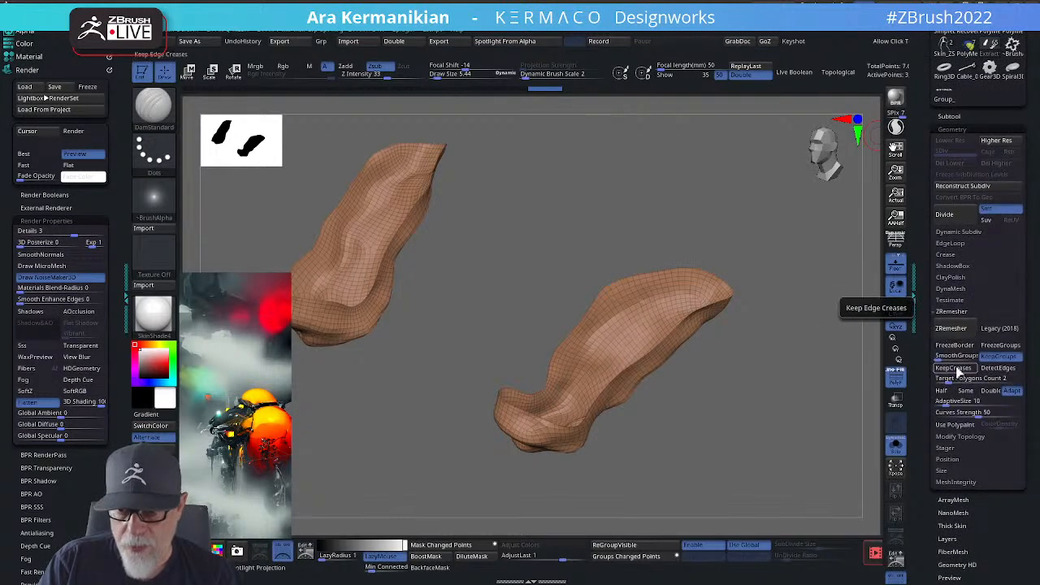
left_click(953, 393)
left_click(952, 329)
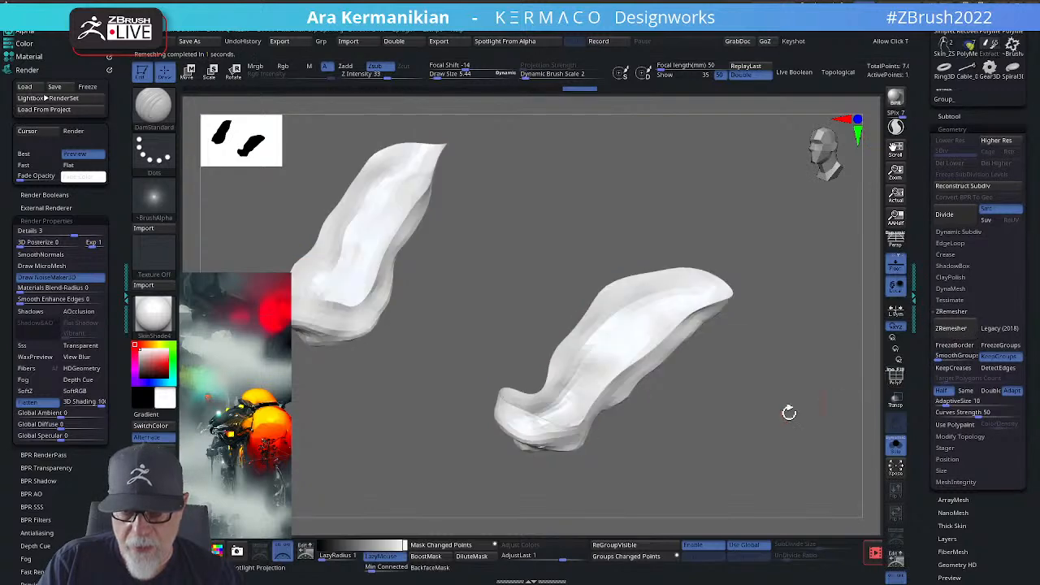
left_click_drag(778, 420, 917, 373)
left_click(898, 380)
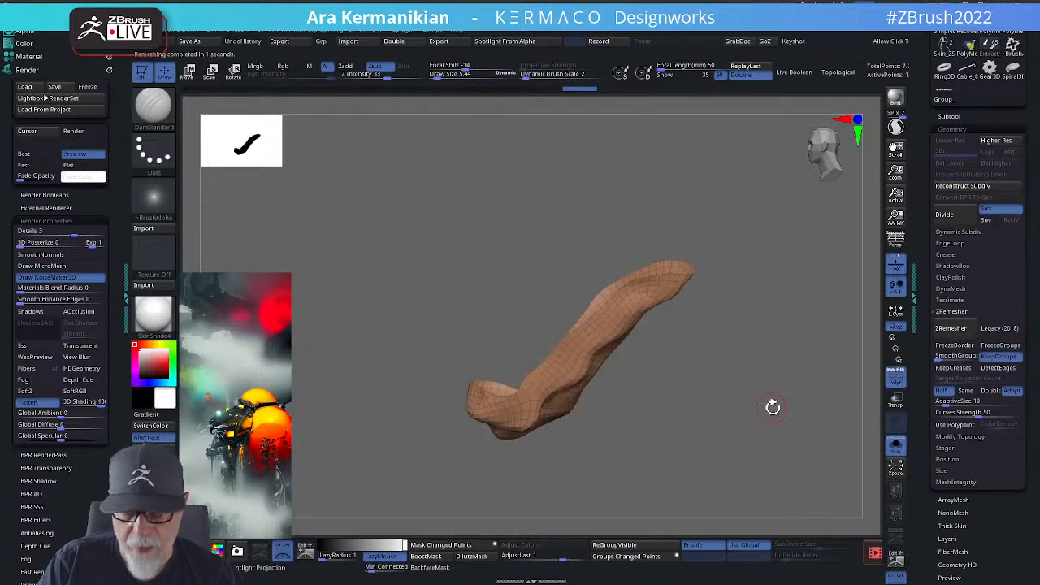
left_click_drag(772, 406, 794, 380, "alt")
Step: Show all subtools and enable Dynamic Subdiv on the extracted pieces with a thickness of 0.00264
left_click(893, 454)
left_click_drag(743, 401, 860, 365)
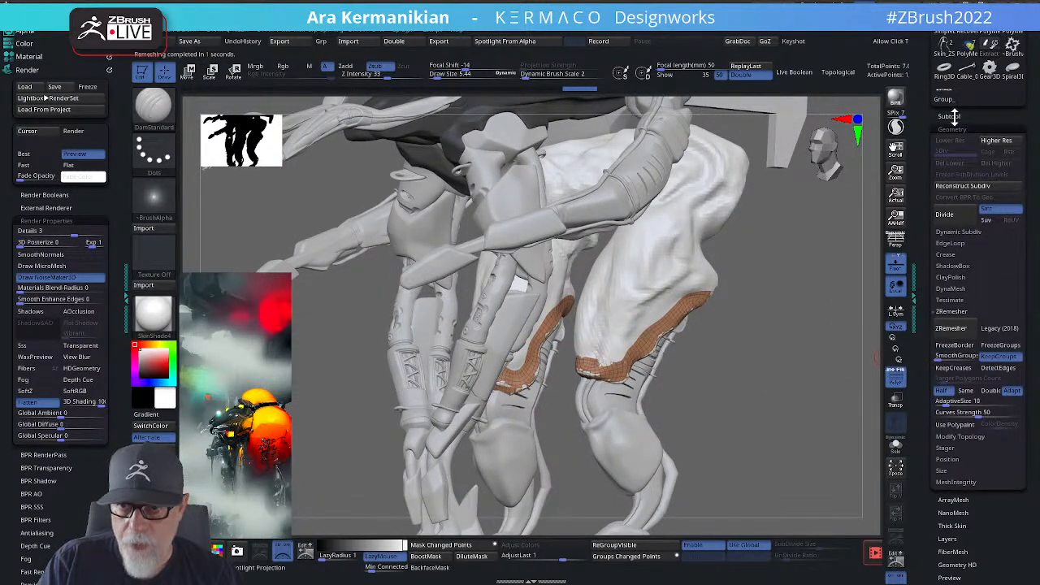
left_click(957, 232)
left_click(957, 244)
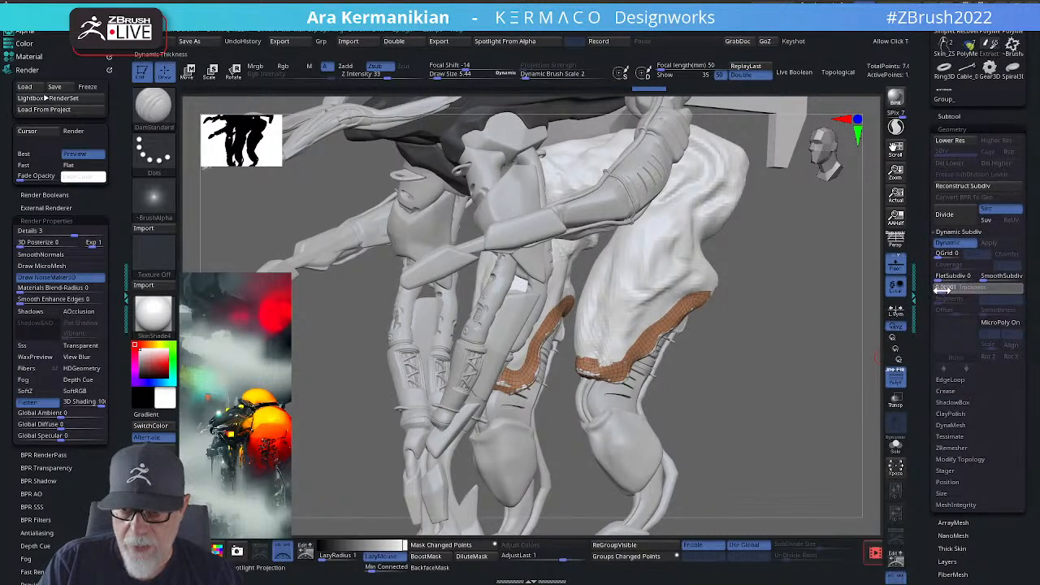
left_click_drag(942, 288, 960, 290)
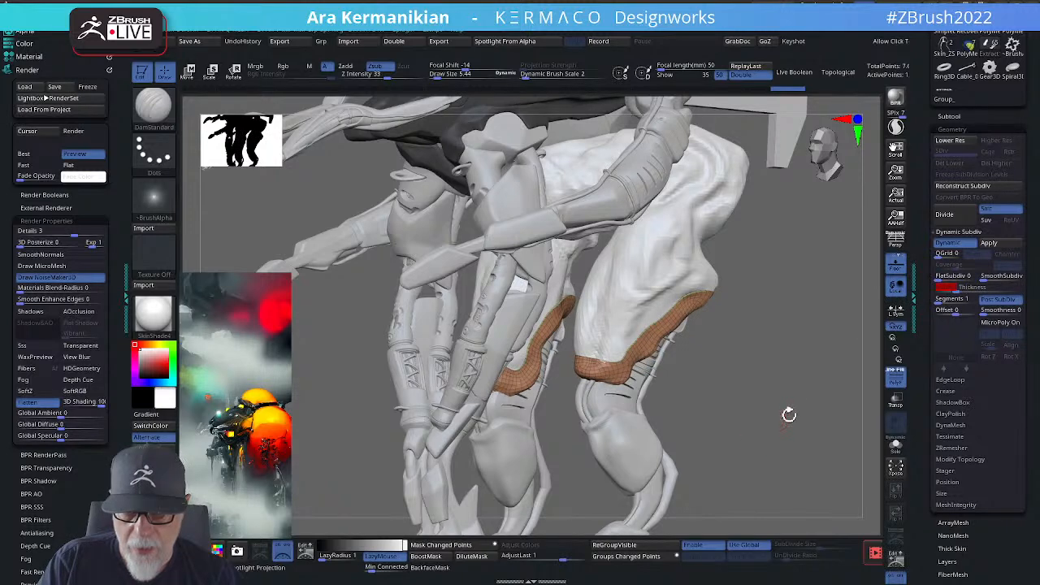
mouse_move(789, 413)
left_mouse_down()
mouse_move(776, 402)
mouse_move(799, 395)
left_mouse_up()
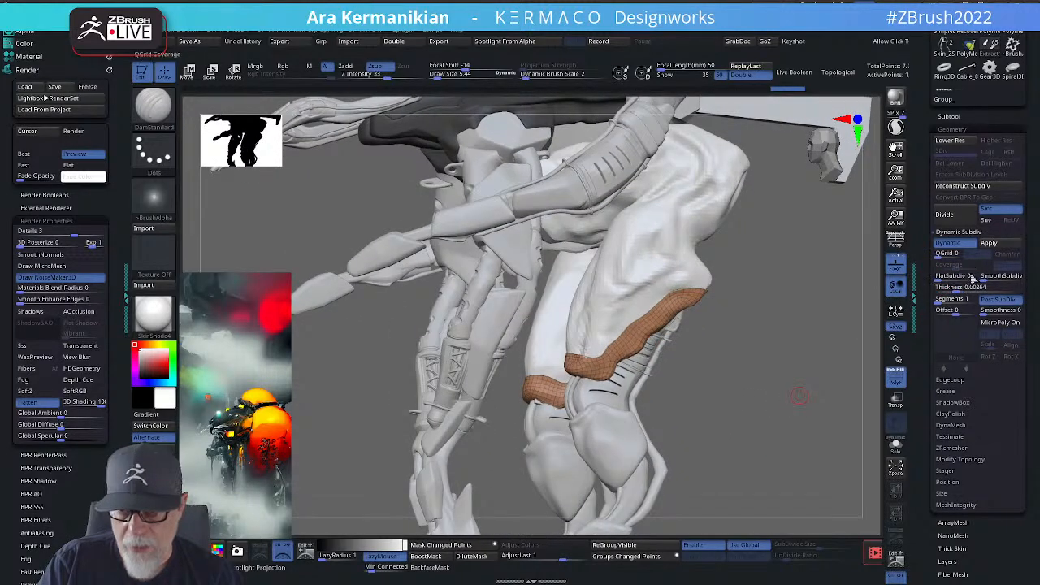
Step: Run ZRemesher two more times on the thickened pieces at Half to reduce their polygons further
left_click_drag(926, 398, 955, 327)
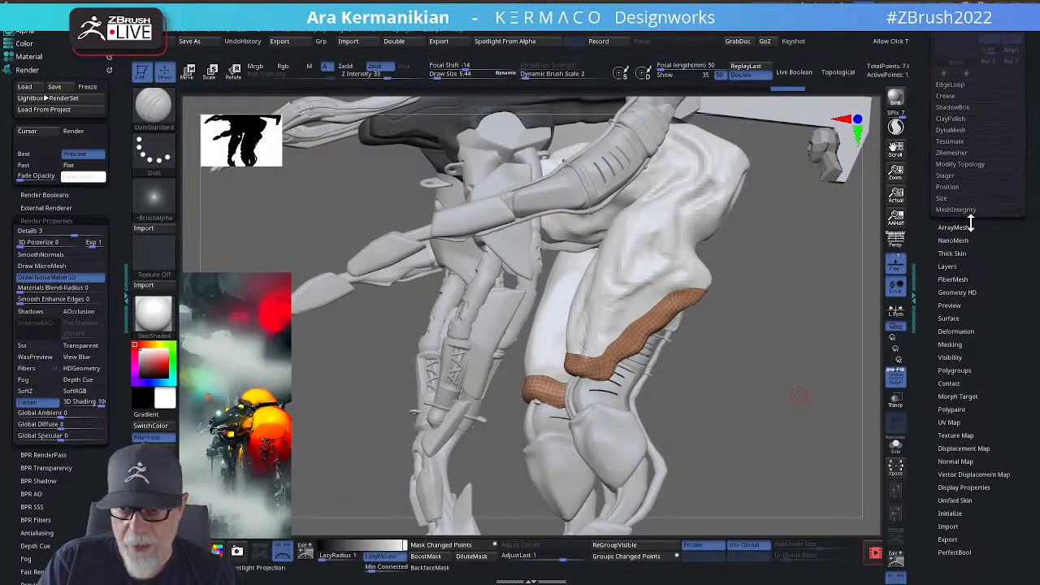
left_click(967, 163)
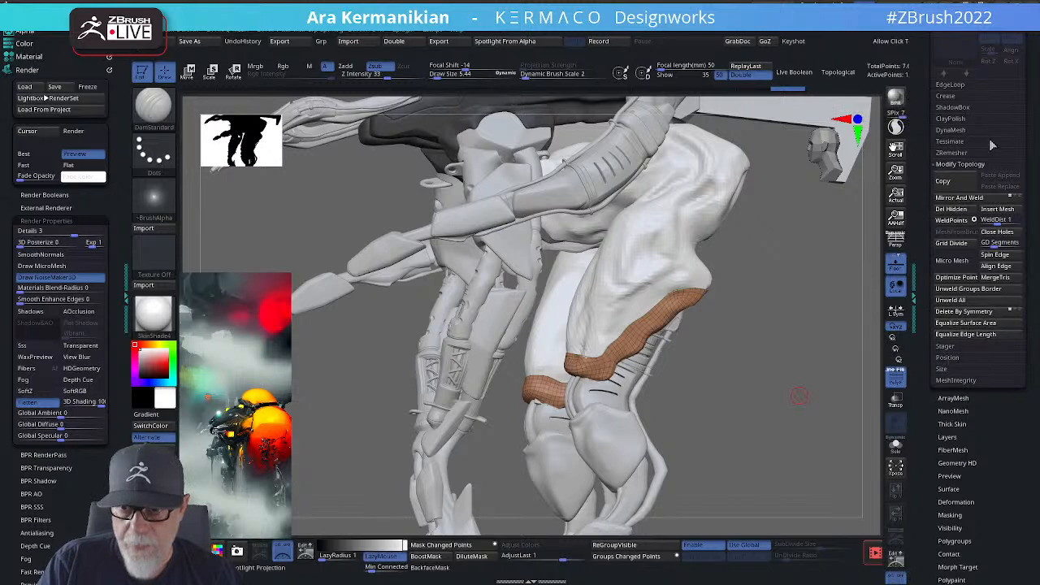
left_click(956, 162)
scroll(988, 215, "up", 5)
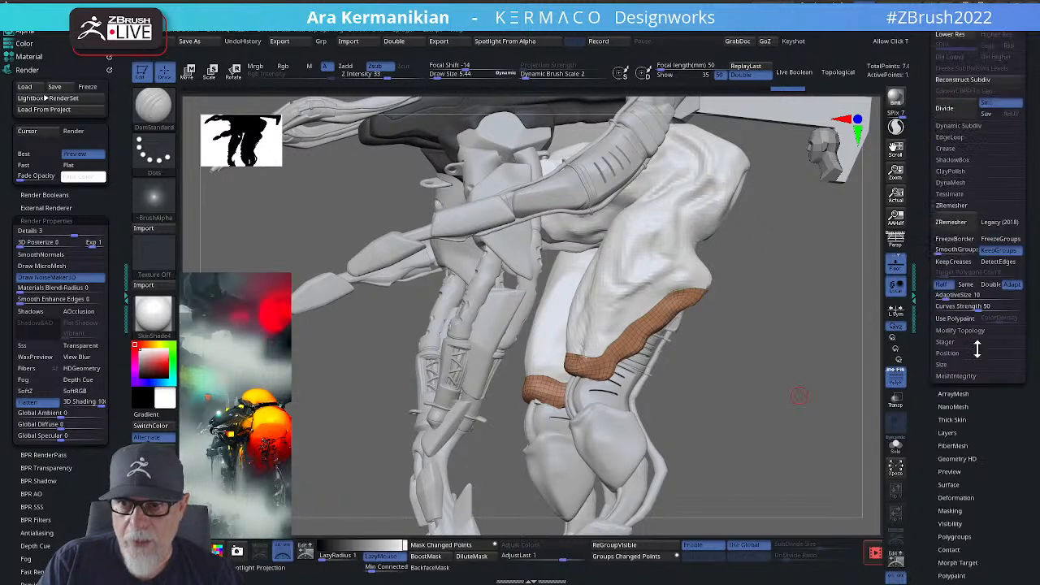
left_click(957, 242)
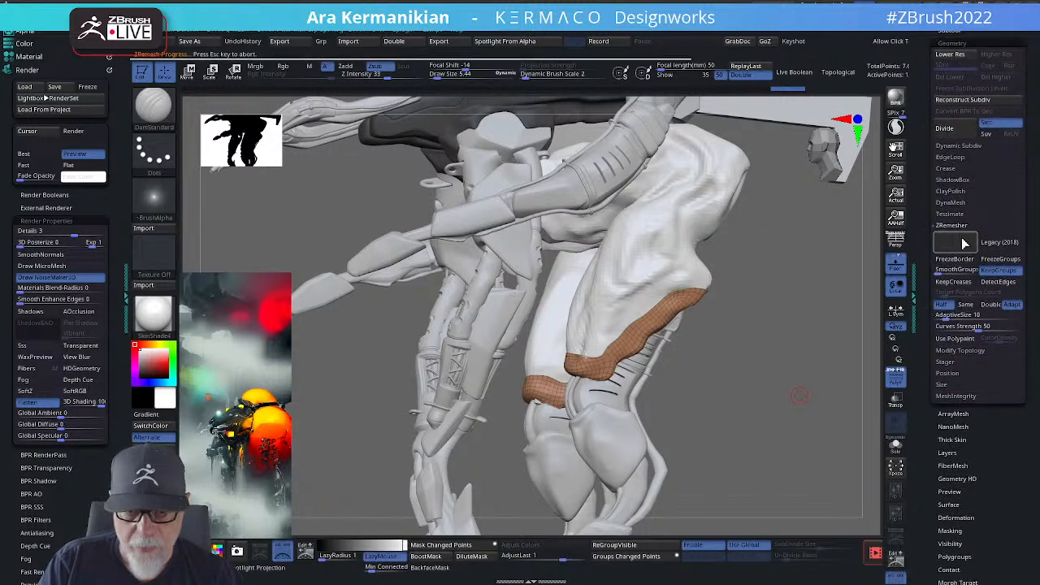
left_click(957, 242)
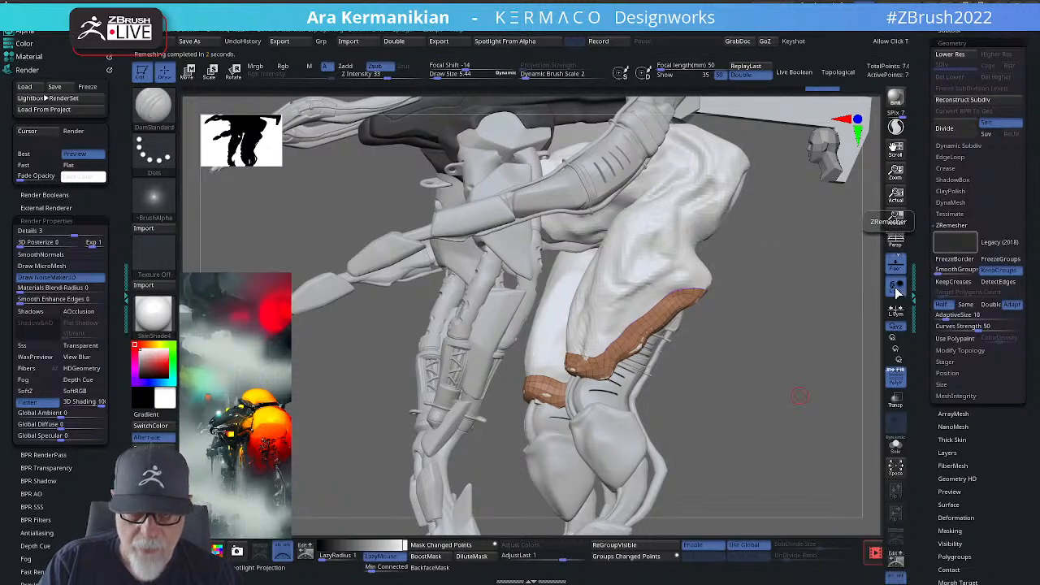
Step: Isolate the thickened panels, switch to the ZModeler brush to examine their polygons, and show all subtools again
left_click_drag(795, 339, 897, 449)
left_click(895, 448)
left_click_drag(760, 439, 457, 340)
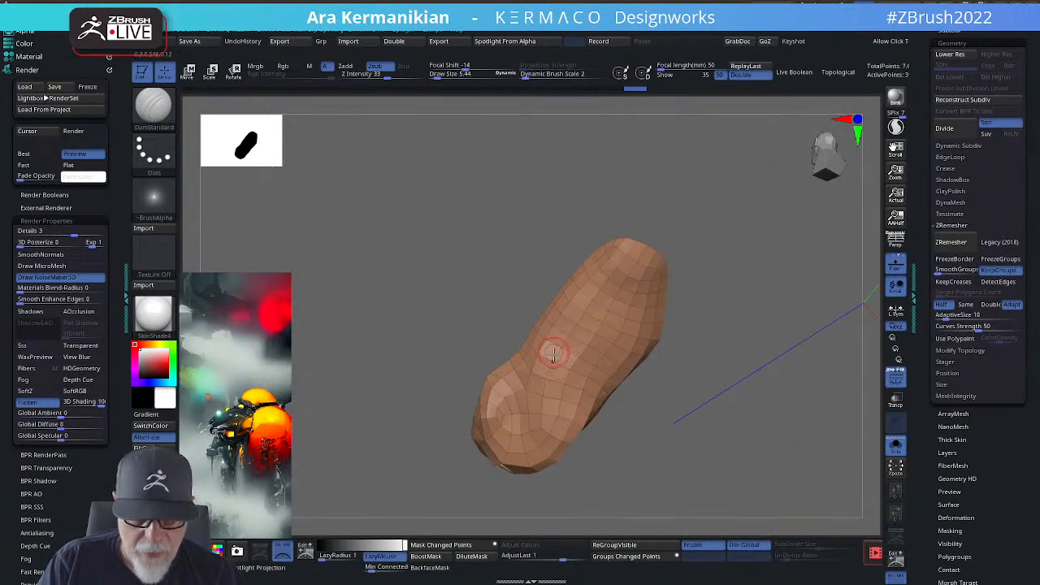
key("b")
key("z")
key("m")
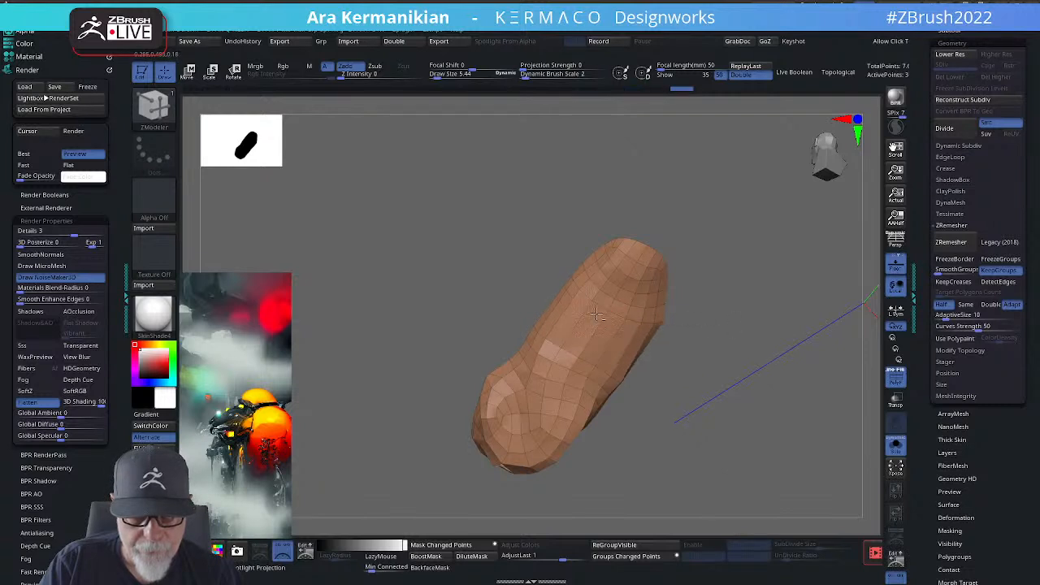
key("space")
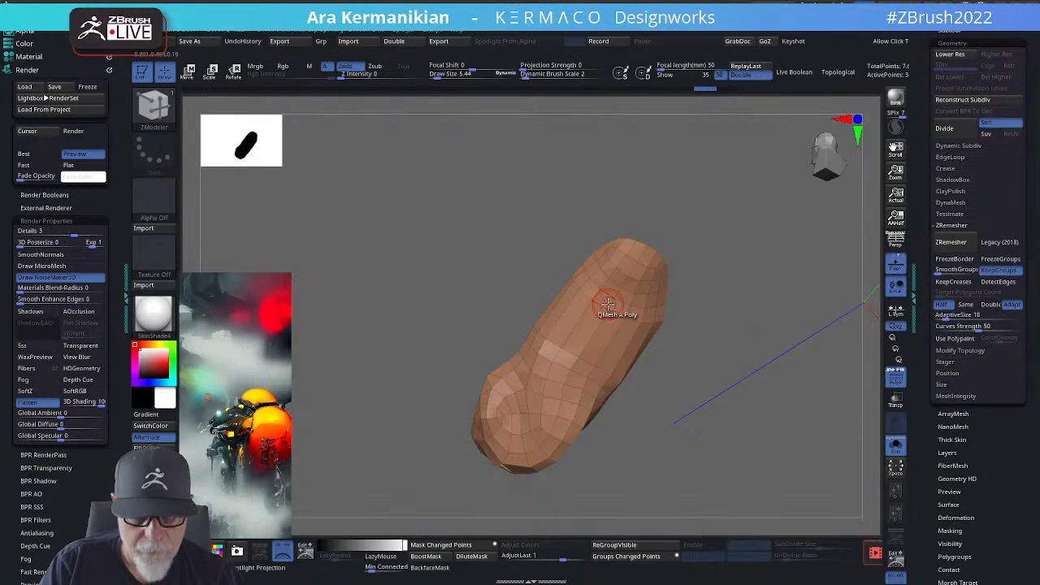
left_click_drag(769, 299, 763, 337)
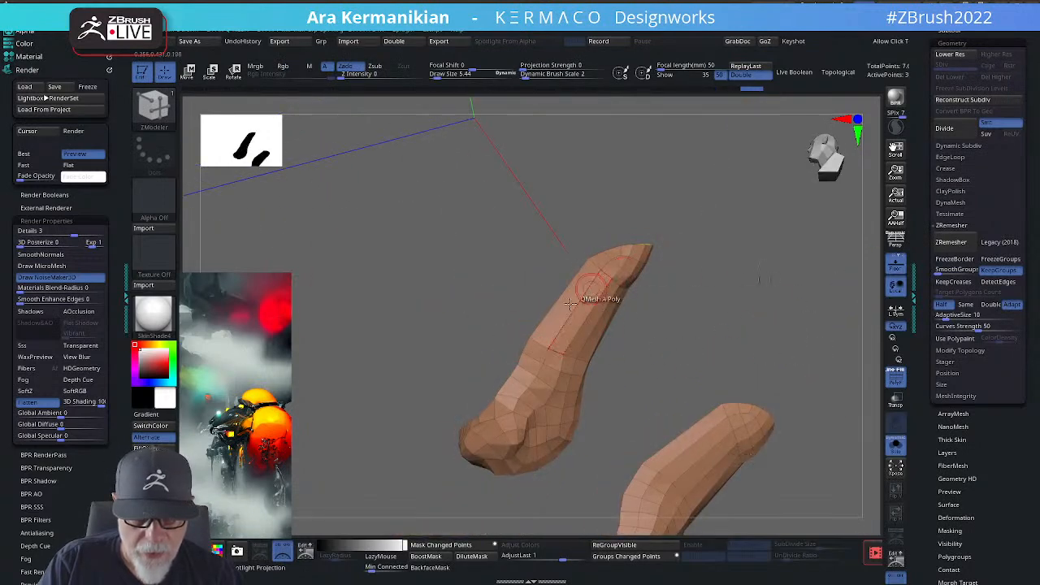
left_click(897, 447)
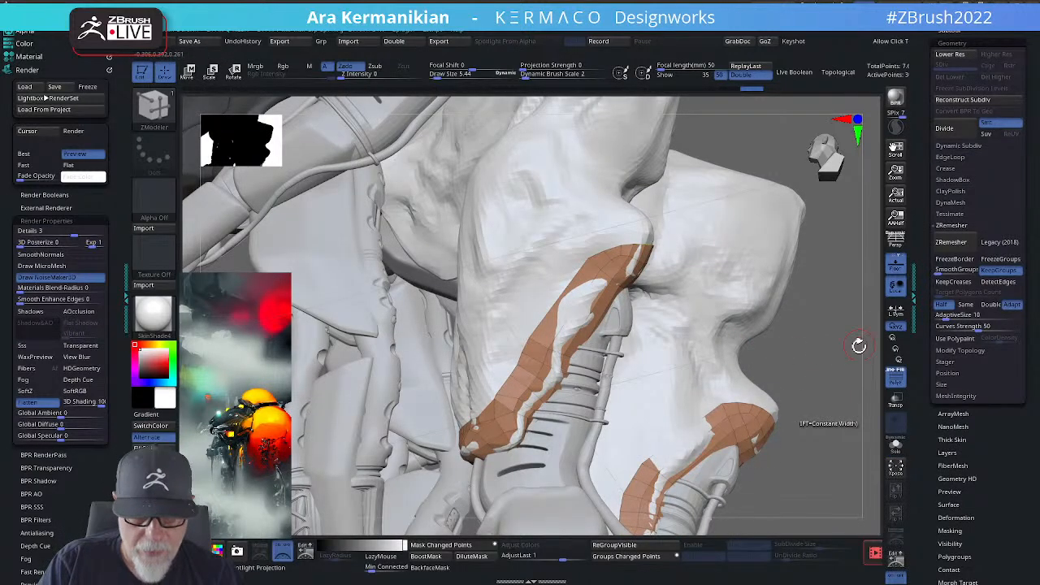
Step: Run ZRemesher on the knee panels once more at Half and once with the Same option
left_click_drag(859, 345, 800, 414)
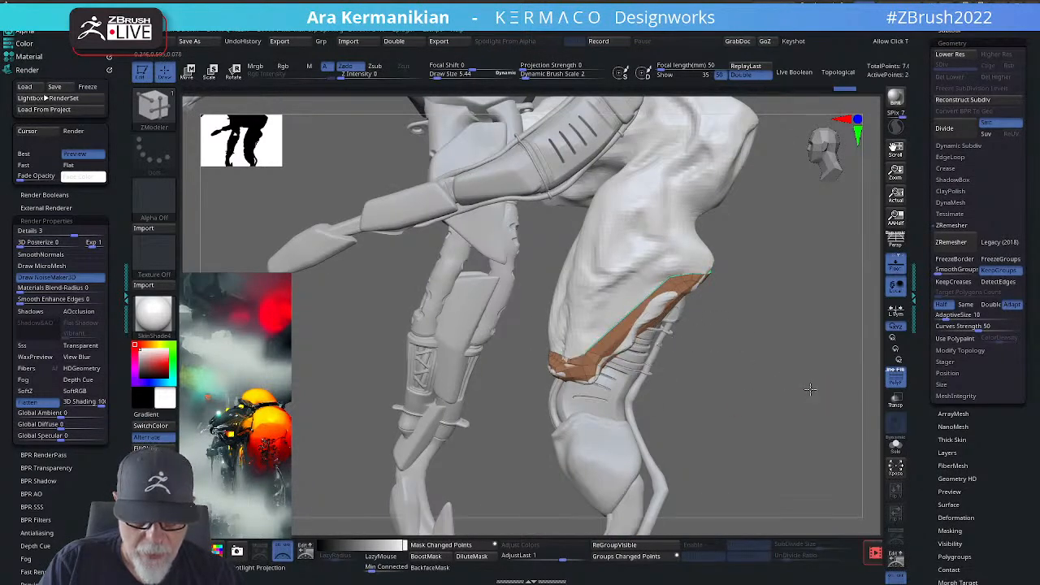
left_click_drag(810, 389, 617, 341)
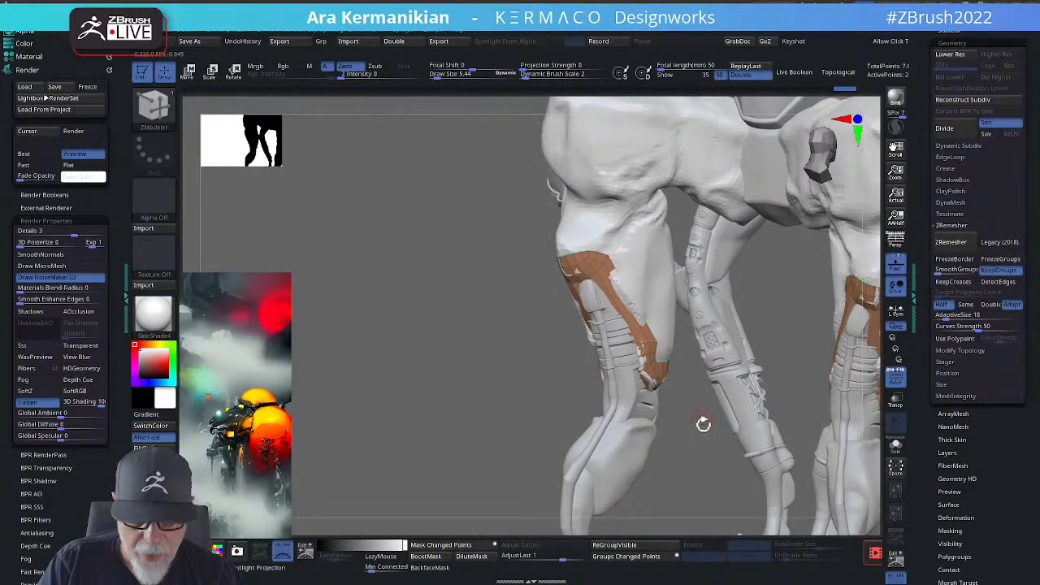
left_click_drag(703, 423, 613, 382)
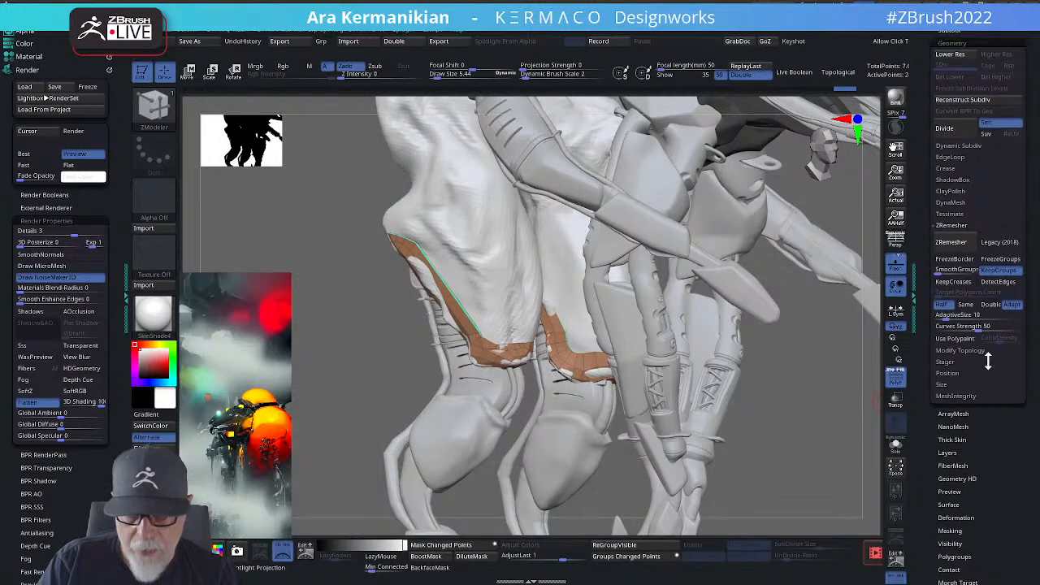
left_click(956, 242)
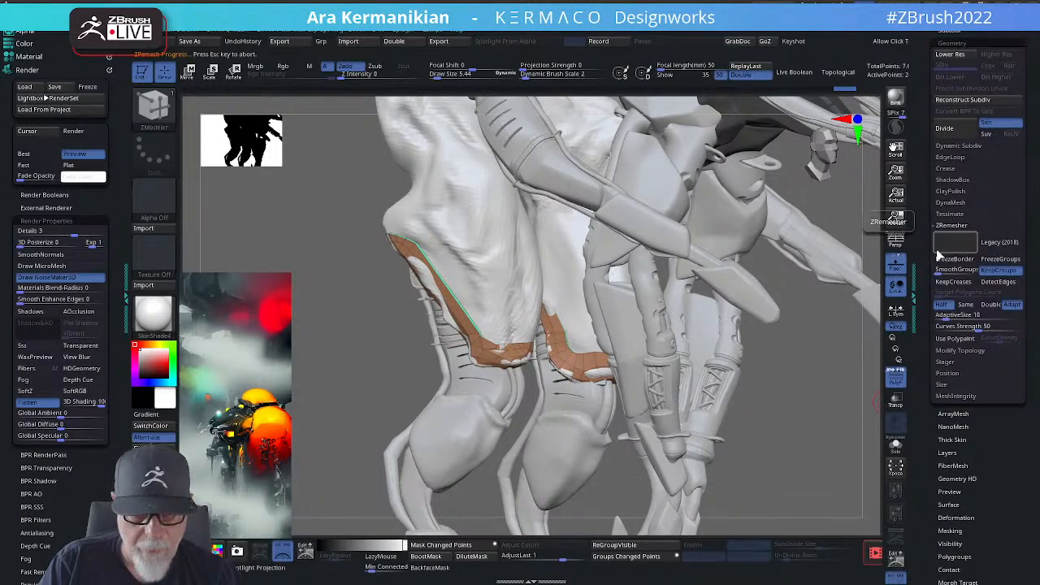
left_click(966, 304)
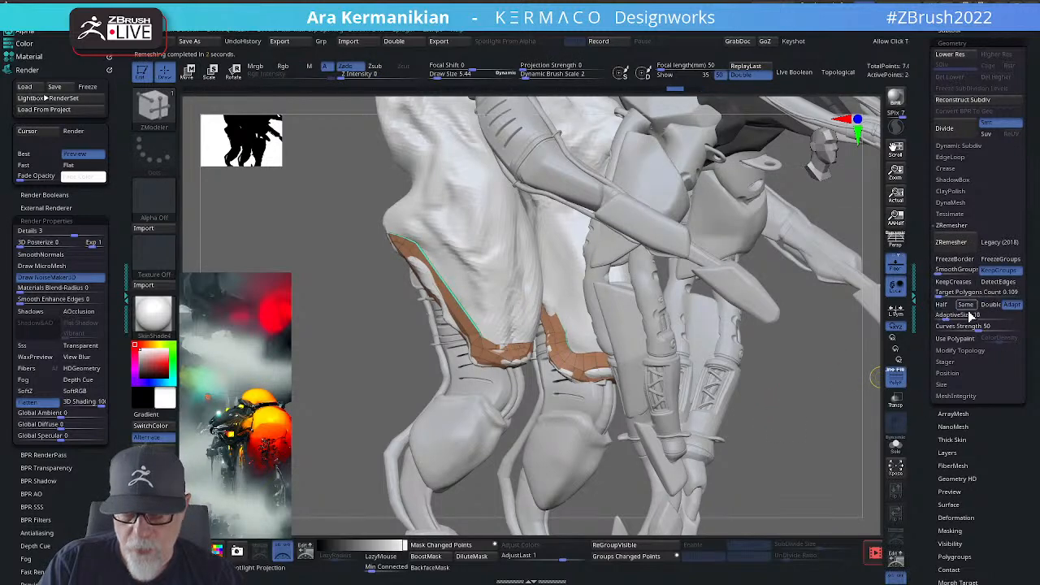
left_click(955, 244)
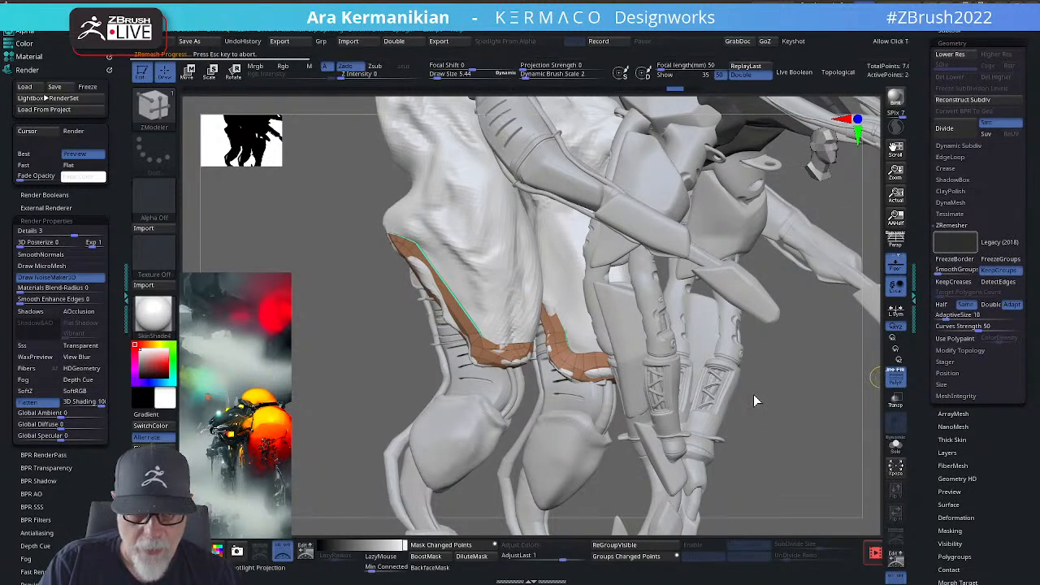
Step: Switch to the Move brush with a draw size of 18.76 and pull the panel's upper part over the back of the lower thigh
left_click_drag(774, 392, 873, 361)
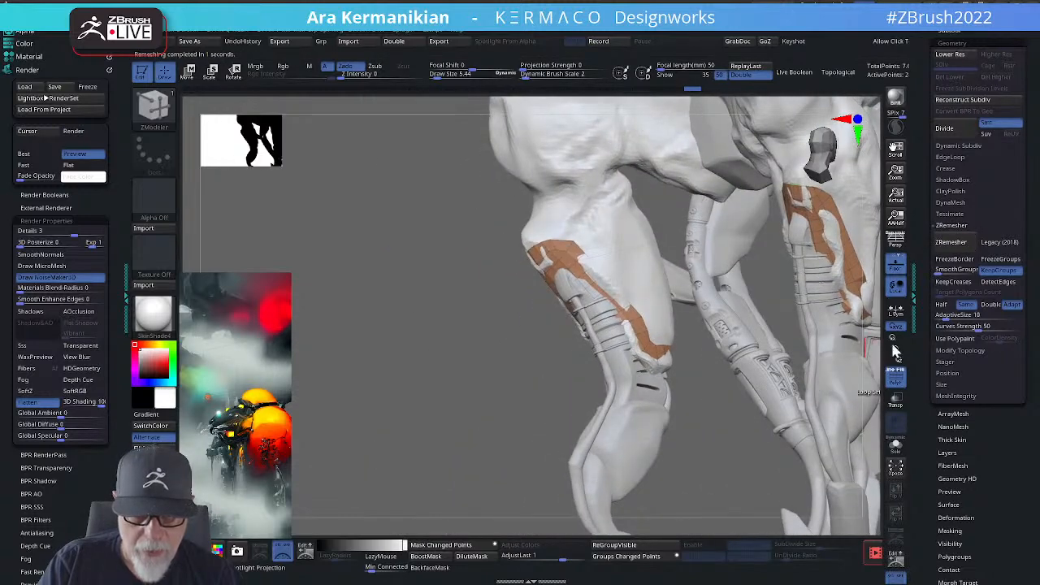
left_click(893, 447)
left_click_drag(690, 441, 680, 293)
left_click(893, 444)
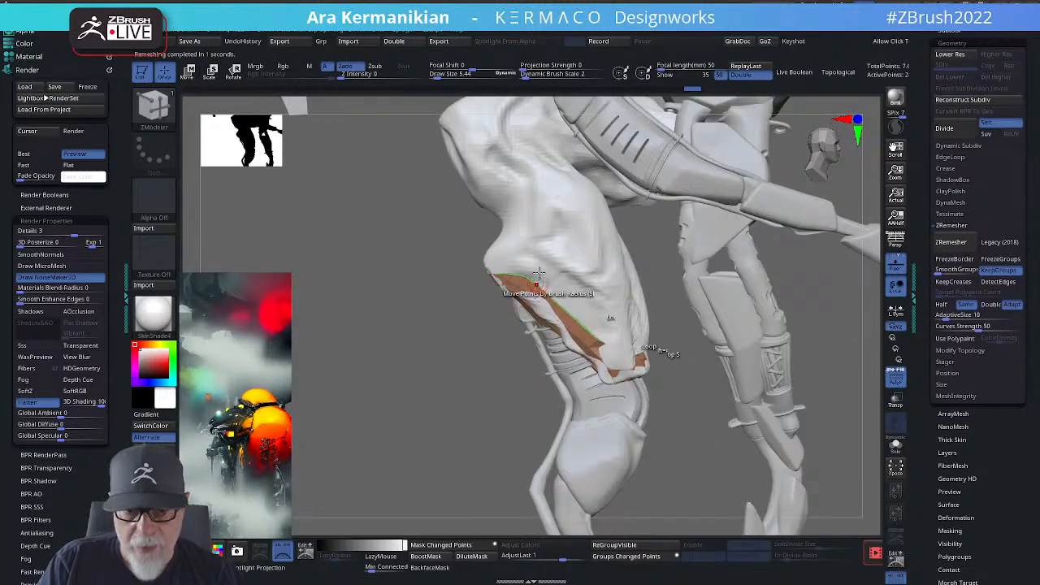
key("b")
key("m")
key("v")
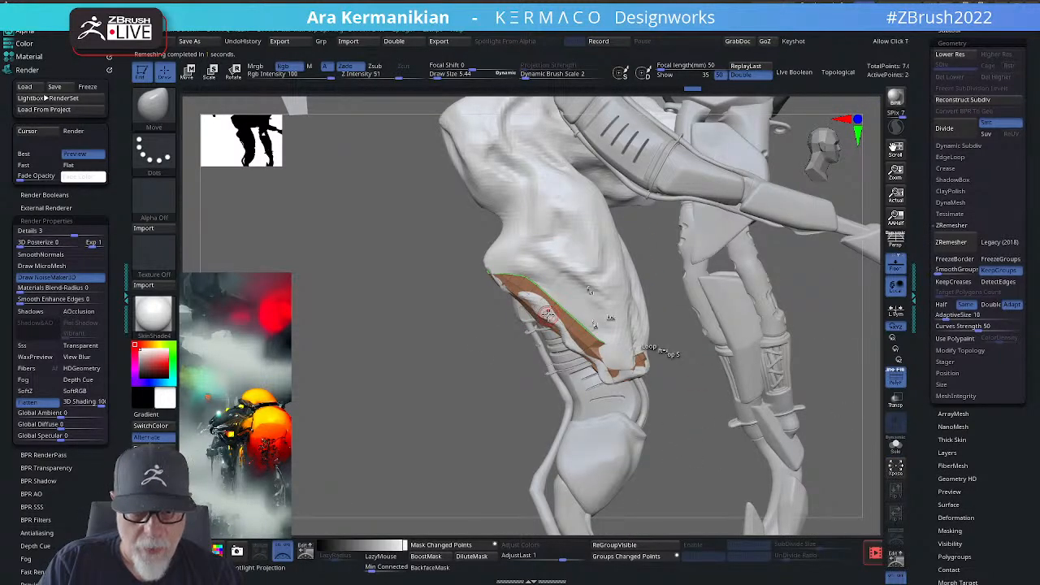
key("s")
mouse_move(557, 322)
left_mouse_down()
mouse_move(570, 321)
mouse_move(537, 306)
mouse_move(546, 314)
left_mouse_up()
left_click_drag(505, 269, 496, 277)
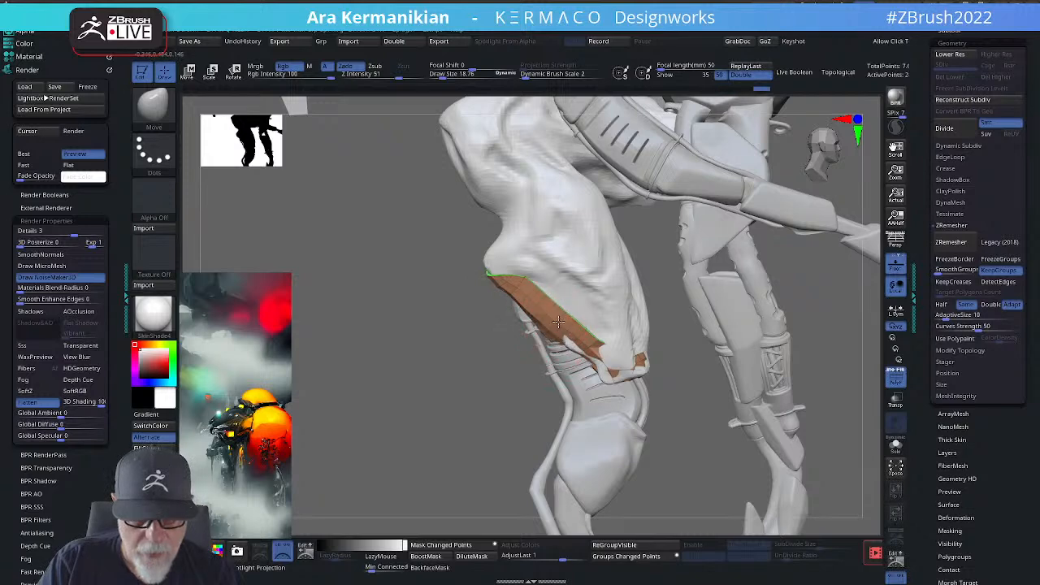
Step: Reselect the extracted panels after the subtool switches and pull their lower edge down around the front of the knee
left_click_drag(580, 367, 587, 379)
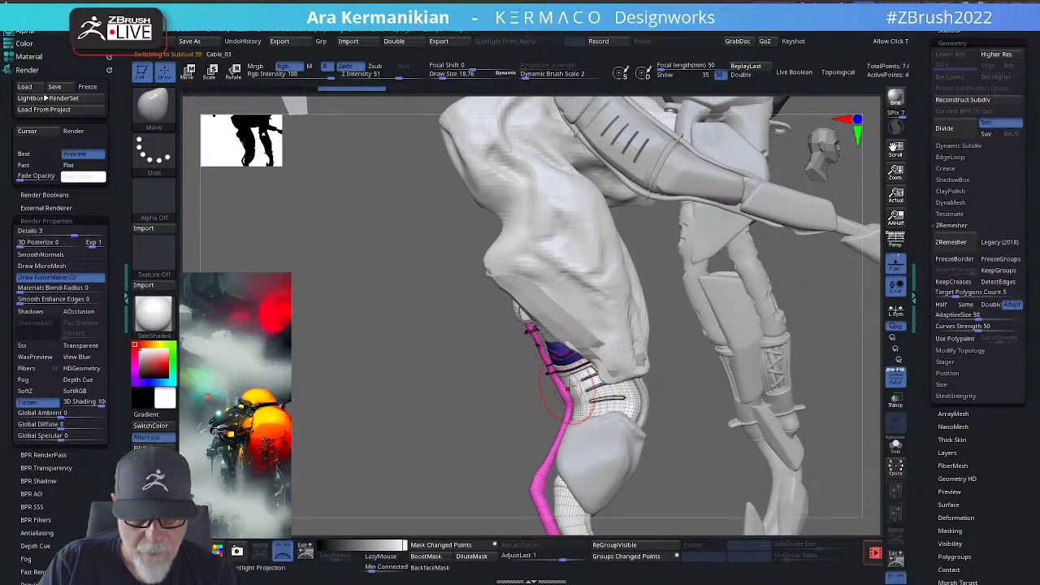
key("ctrl+z")
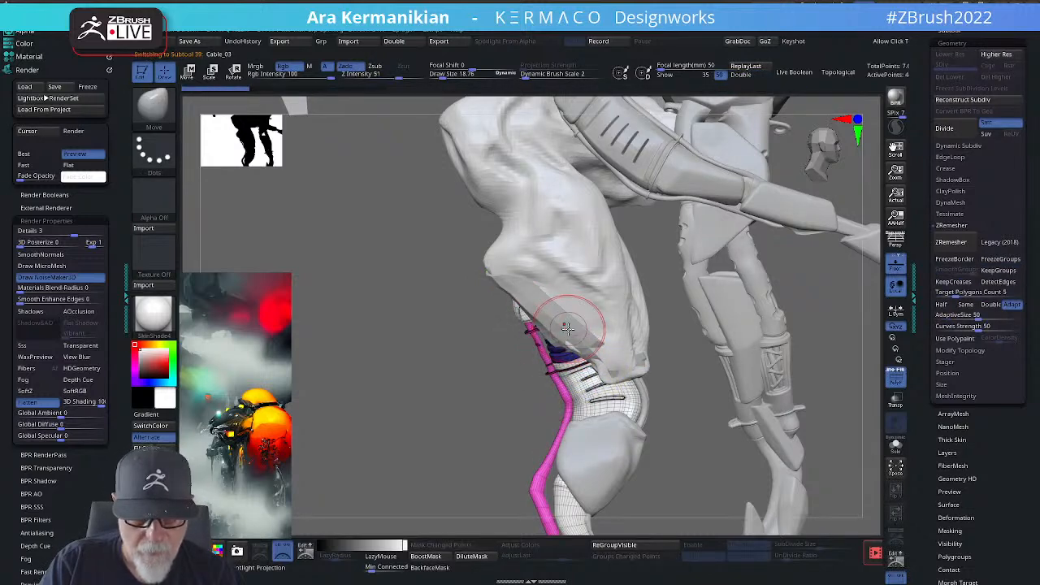
left_click(572, 346, "alt")
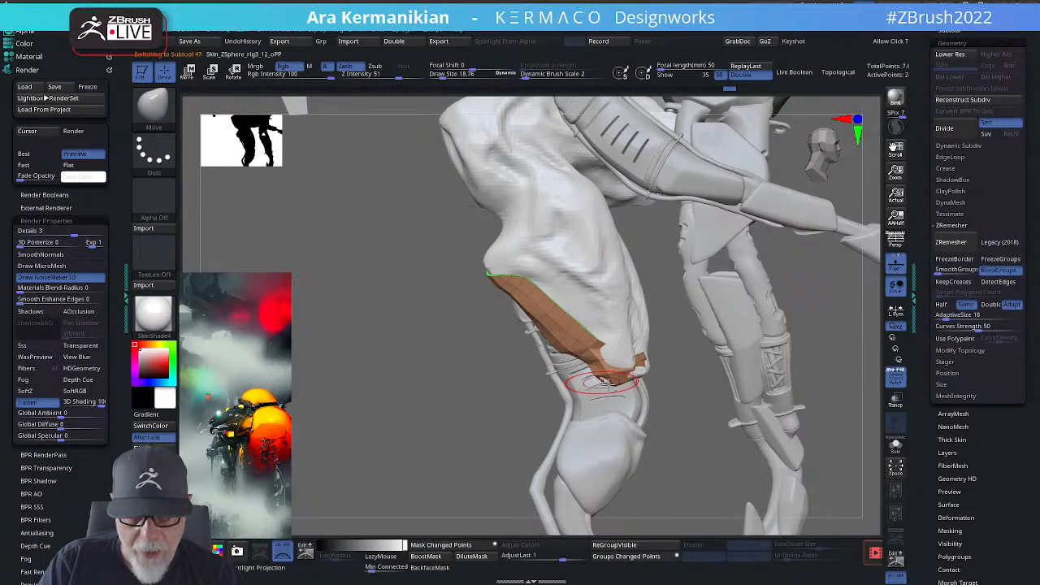
left_click(609, 380, "alt")
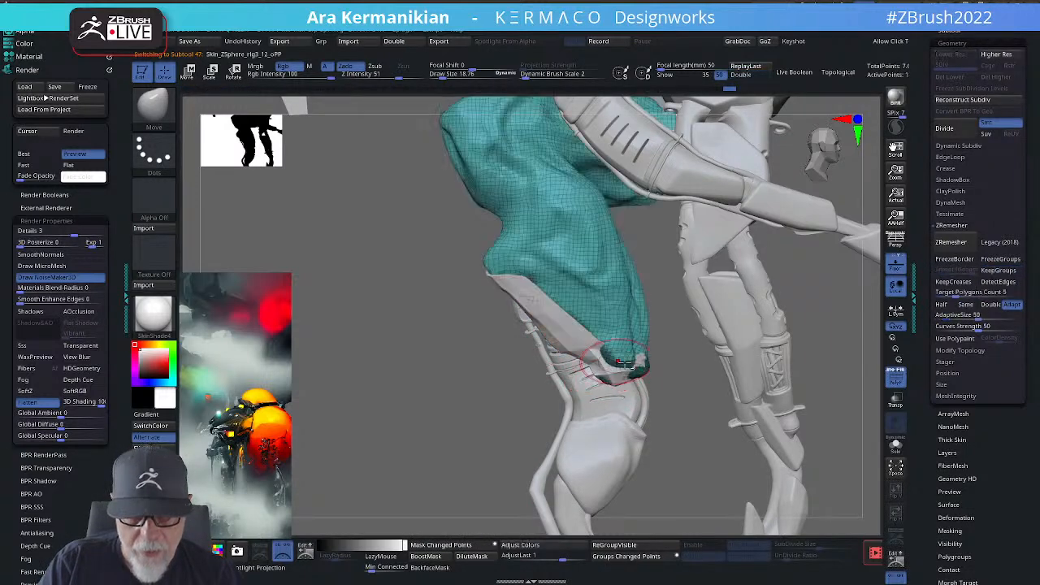
left_click(575, 345, "alt")
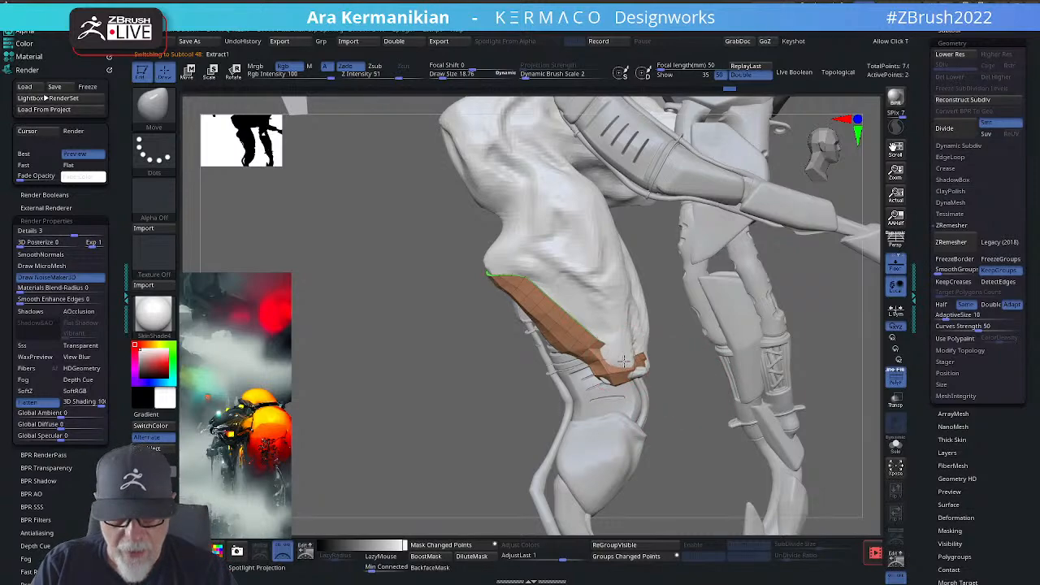
Step: Pull the extracted panels' edges outward so they cover the thigh skin around the underside of the knee
left_click_drag(680, 403, 671, 363)
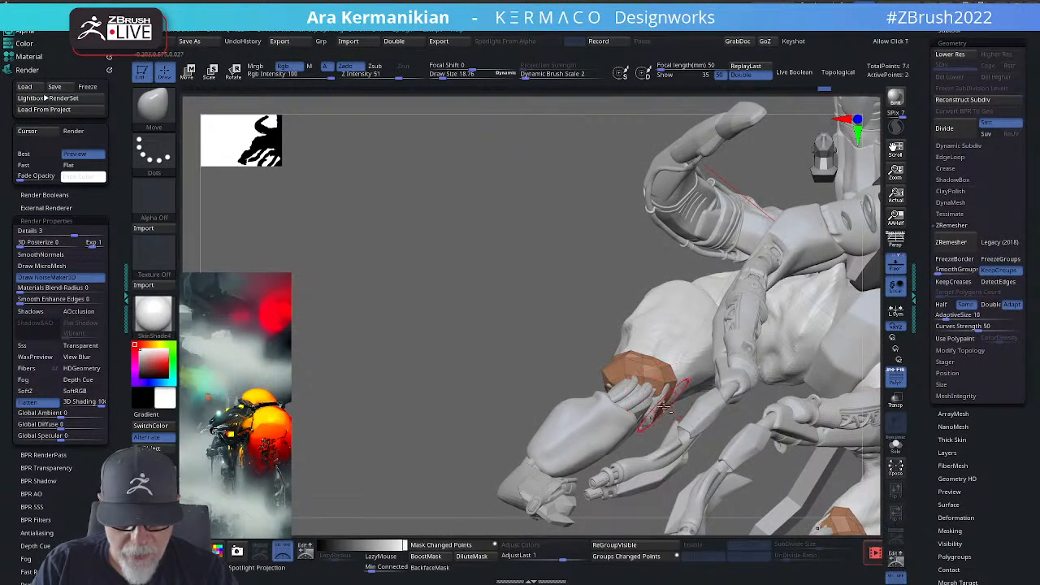
left_click(653, 403, "alt")
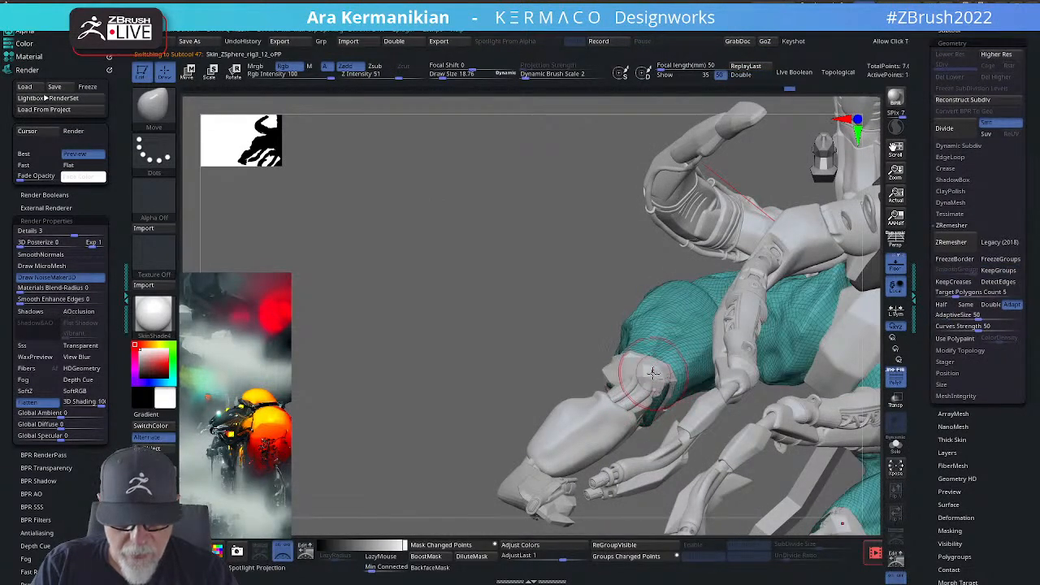
left_click(652, 378, "alt")
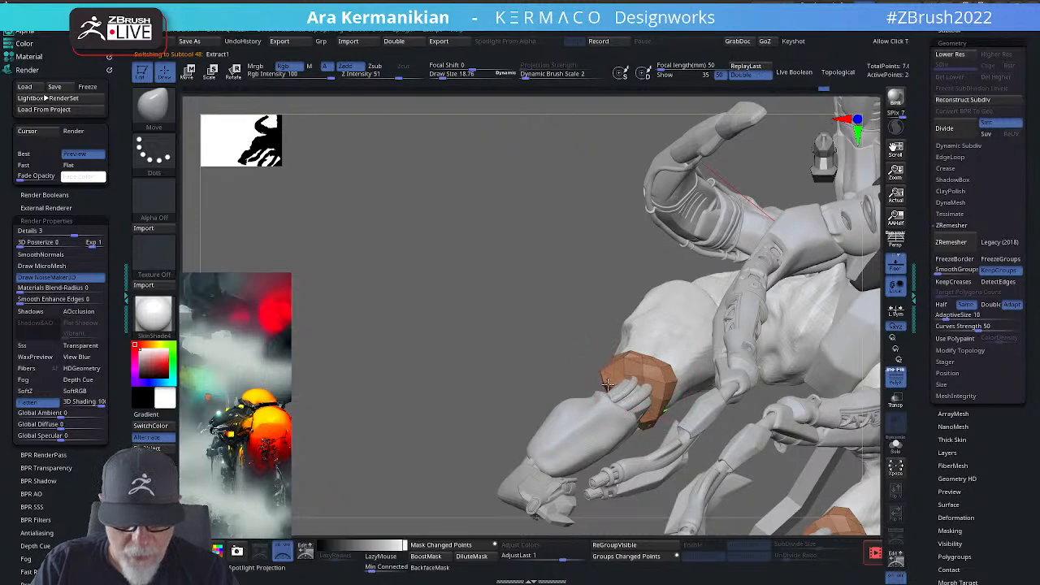
left_click_drag(462, 345, 575, 382)
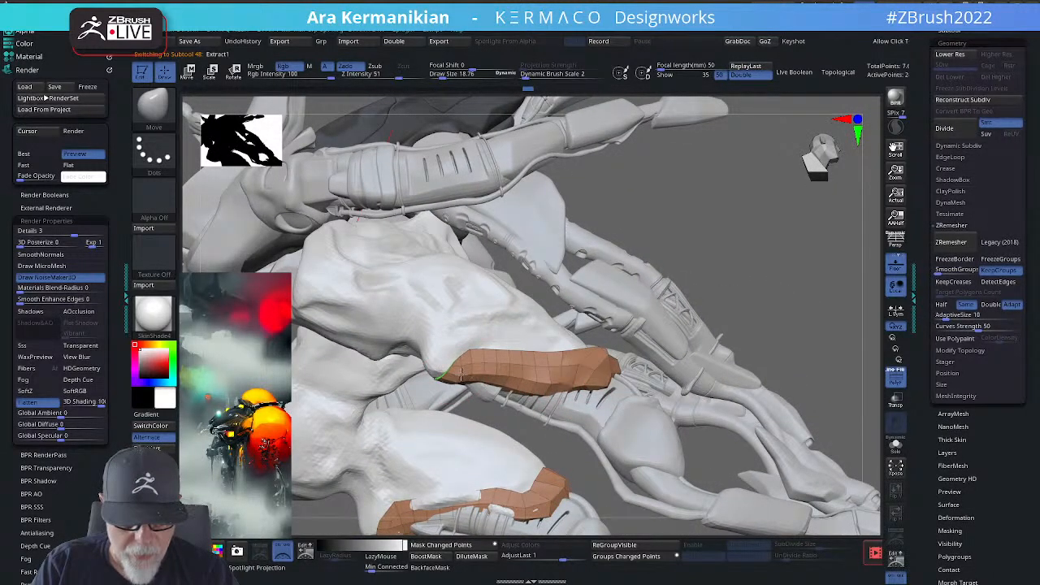
left_click_drag(703, 332, 578, 341, "alt")
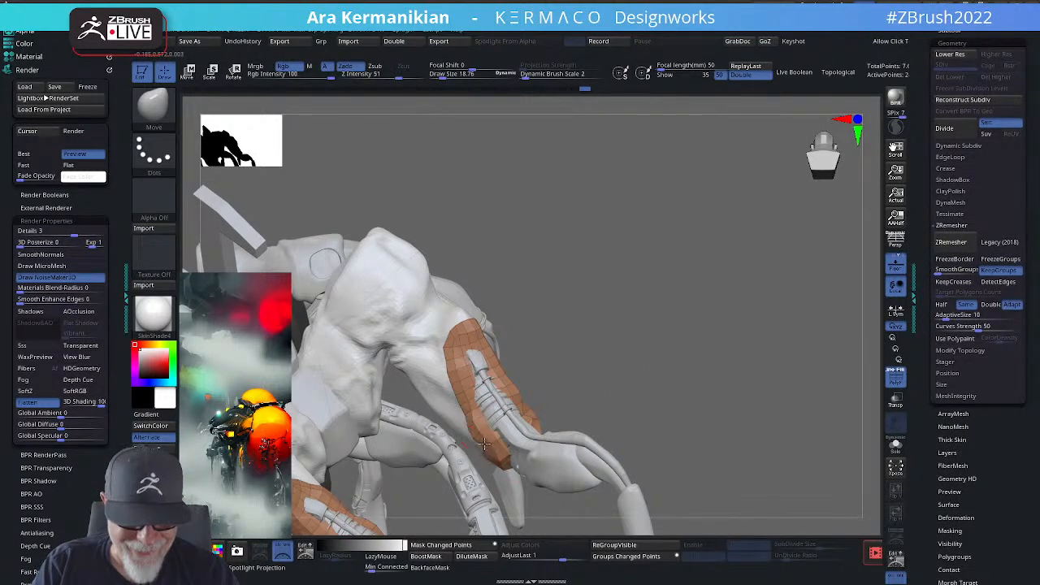
Step: ZRemesh the reshaped knee panels twice with the Same option
left_click_drag(716, 381, 746, 315)
left_click_drag(819, 310, 810, 323)
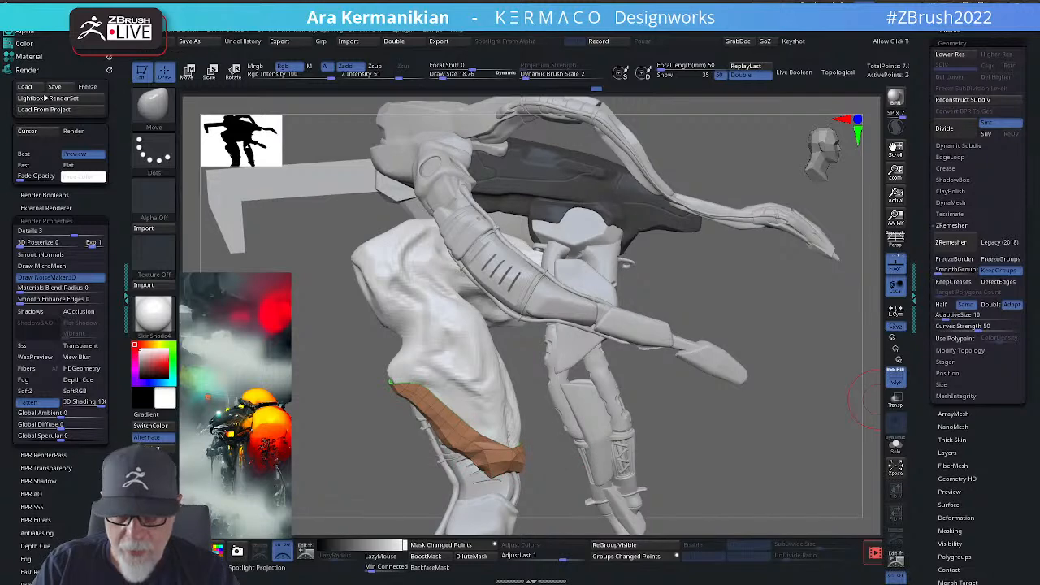
left_click(962, 243)
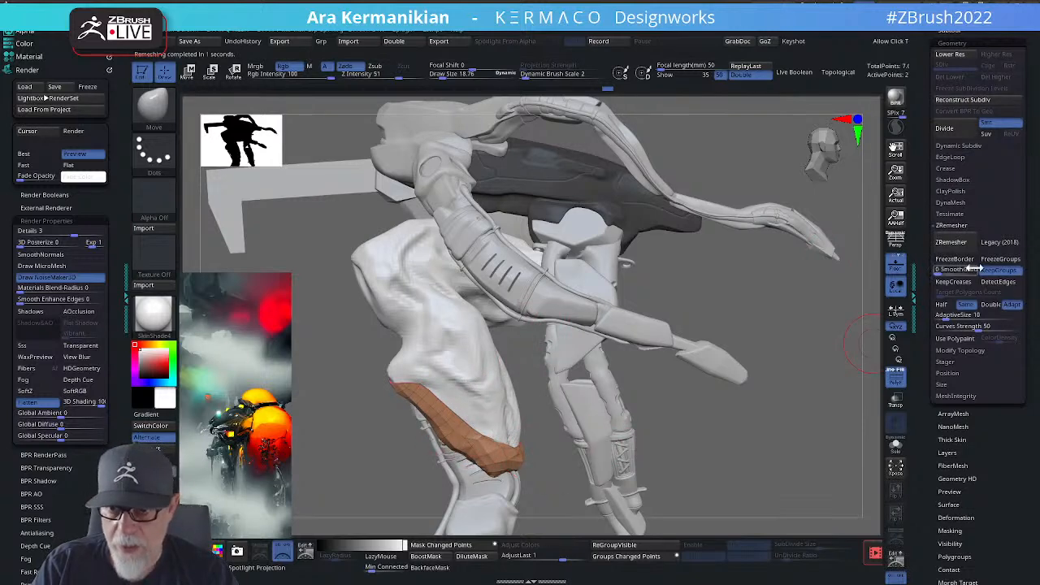
left_click(965, 244)
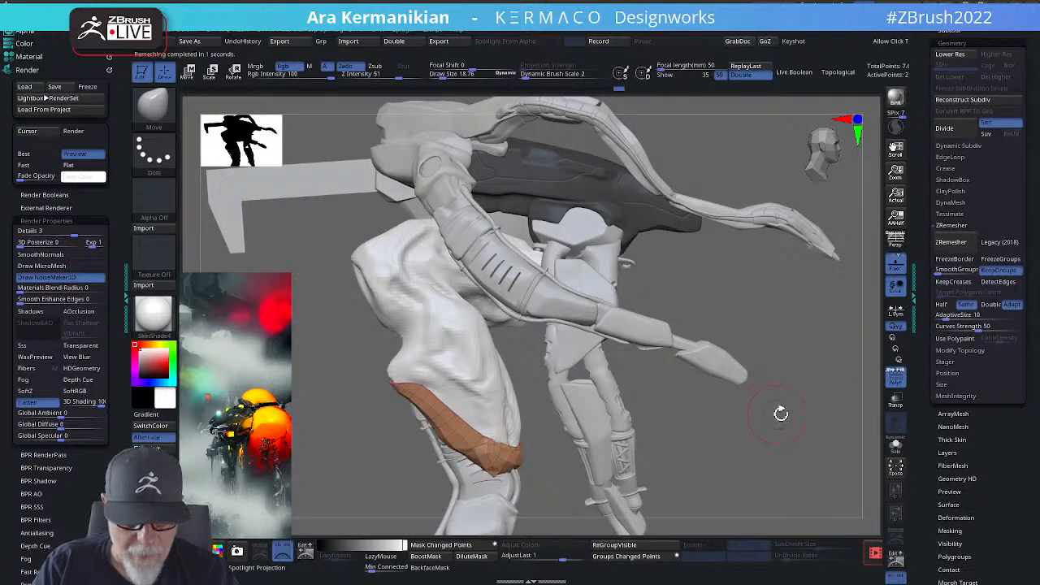
Step: Refine the extracted panels' edges with the Move brush around the front, inner side and back of the knees
left_click_drag(780, 413, 452, 459)
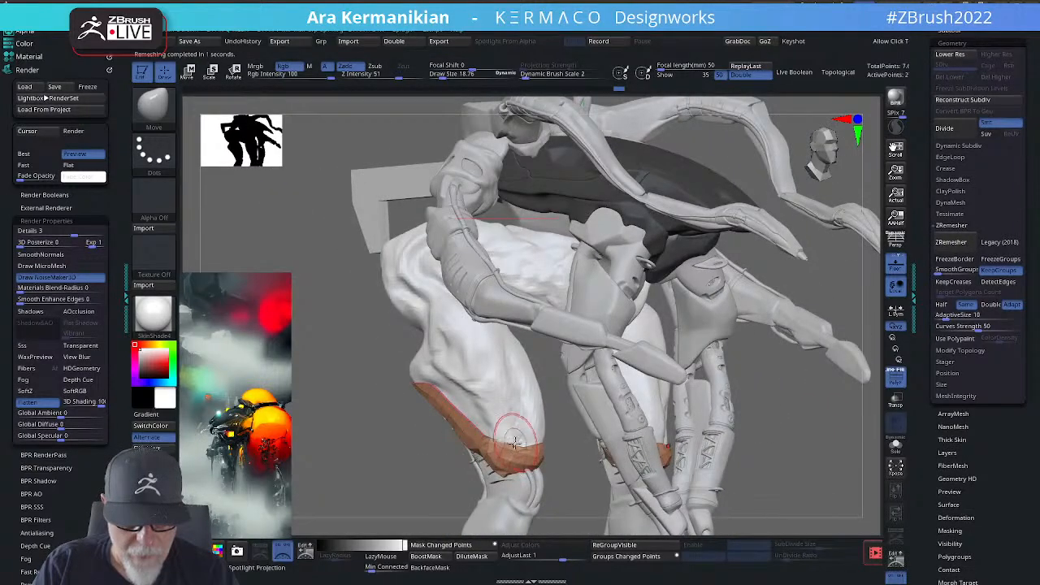
mouse_move(576, 499)
left_mouse_down()
mouse_move(588, 525)
mouse_move(559, 459)
left_mouse_up()
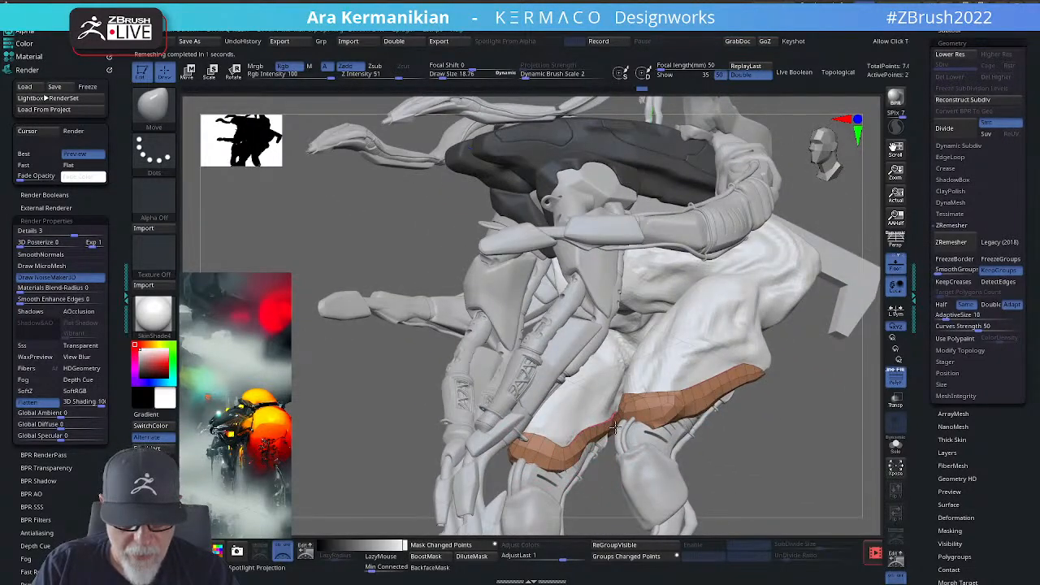
left_click_drag(788, 462, 593, 436)
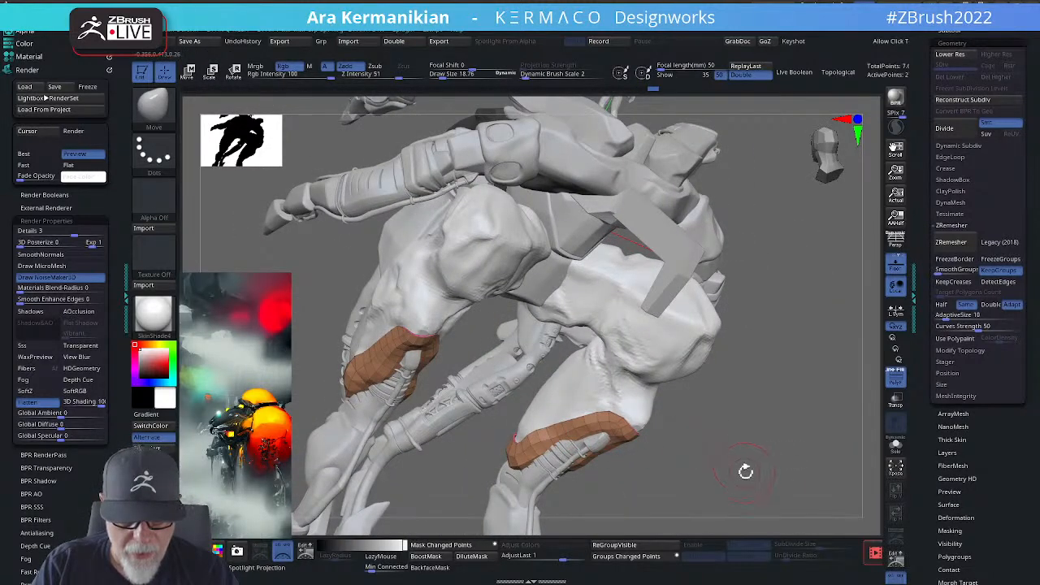
left_click_drag(745, 471, 471, 284)
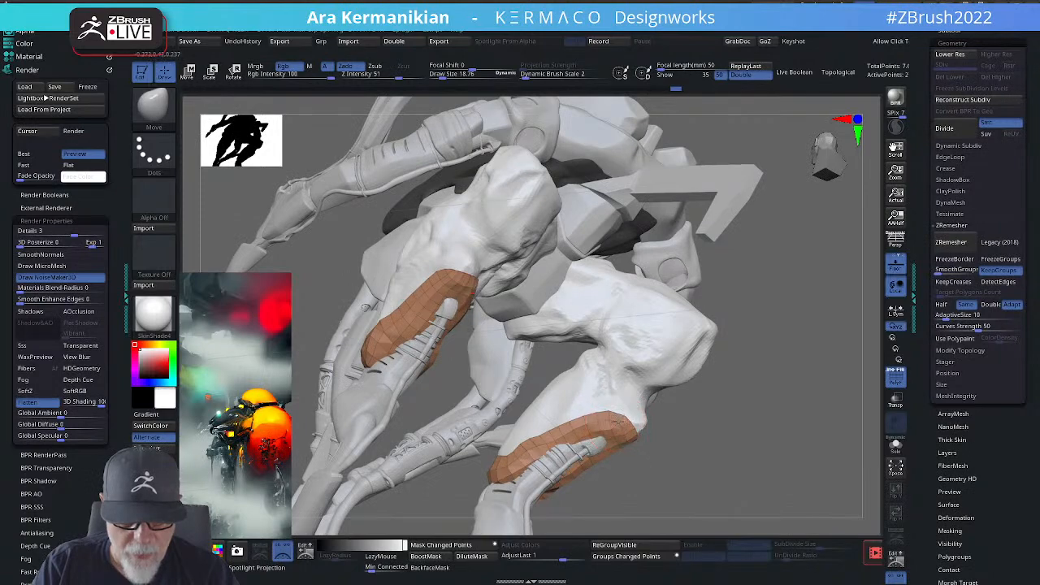
left_click_drag(731, 485, 614, 452)
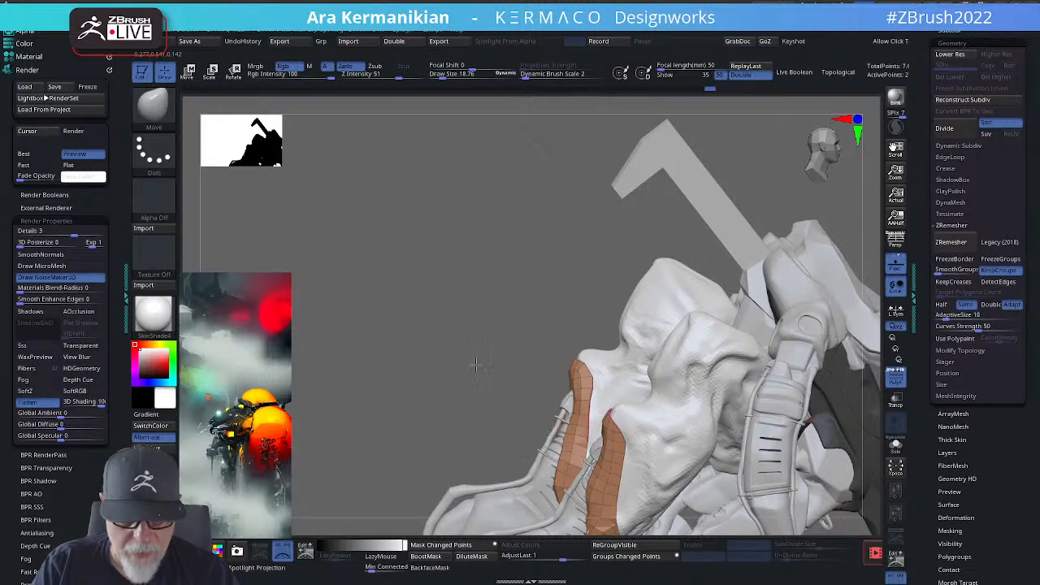
Step: Smooth the panel's edge beside the tendons behind the knee and nudge its lower end against the joint
left_click_drag(476, 364, 799, 319, "alt")
right_click_drag(665, 326, 698, 338)
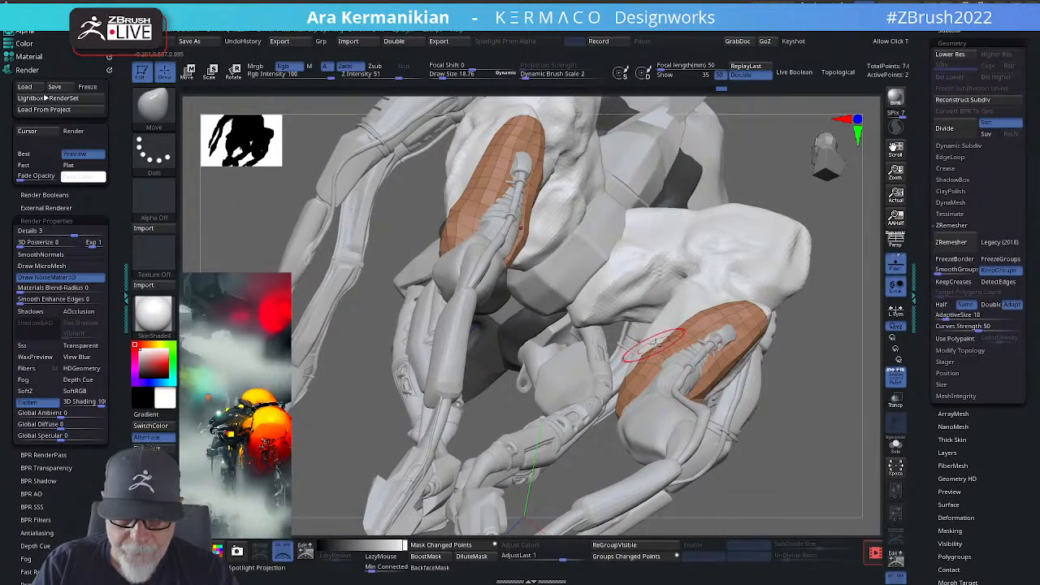
key("shift")
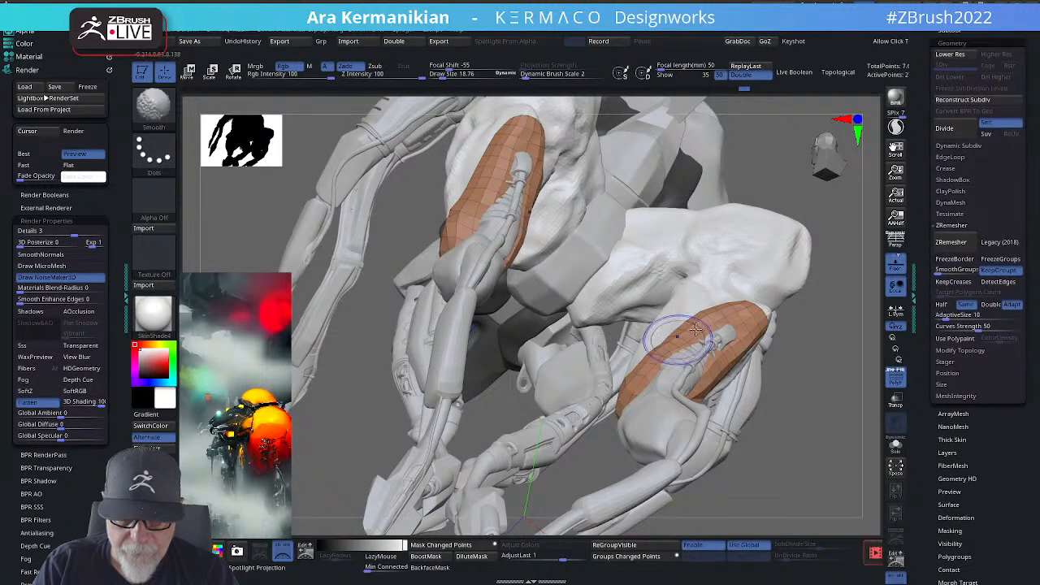
mouse_move(695, 329)
left_mouse_down("shift")
mouse_move(715, 313)
mouse_move(650, 359)
left_mouse_up("shift")
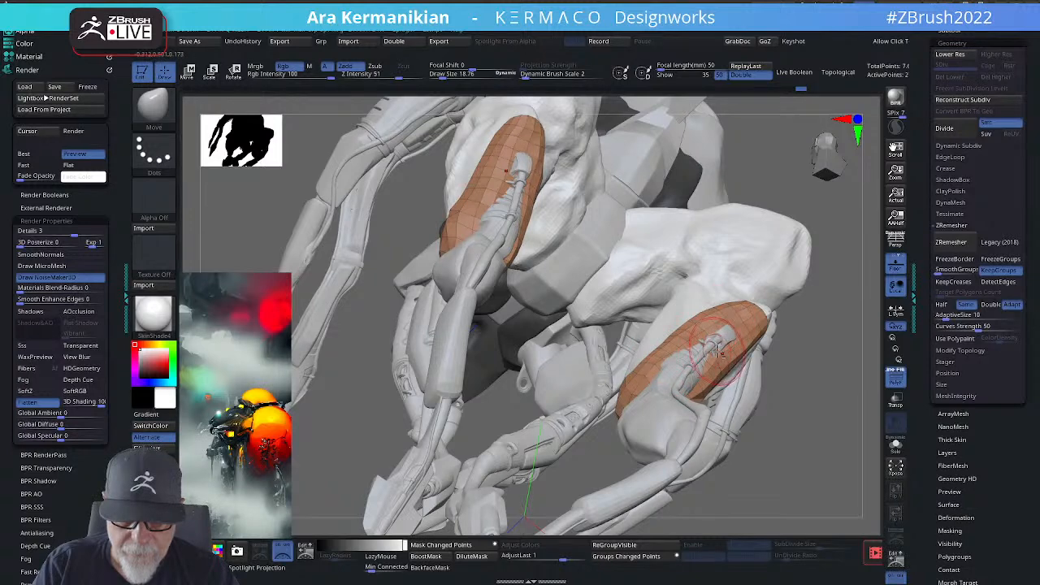
left_click_drag(789, 392, 702, 370)
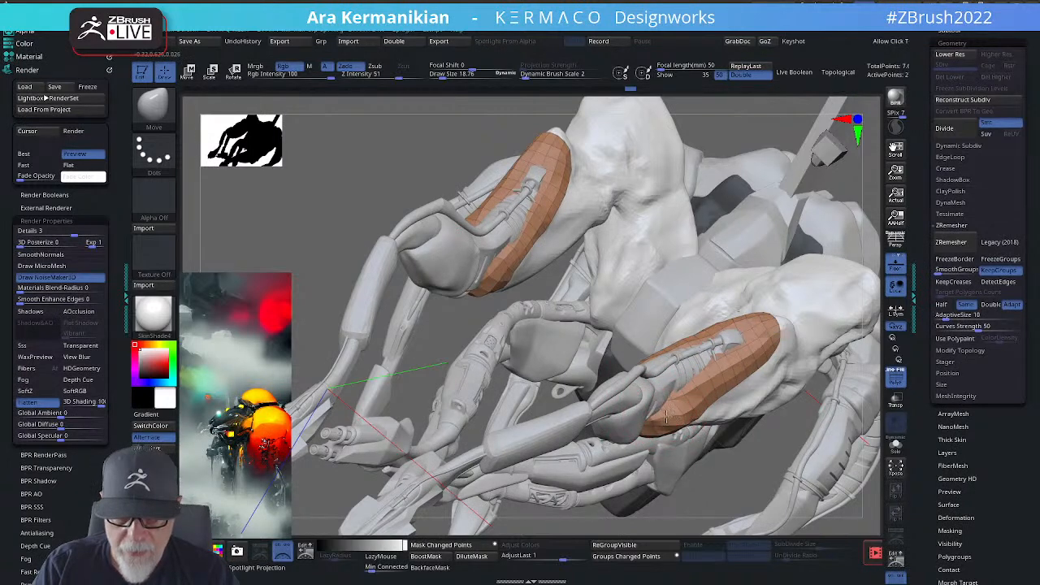
left_click_drag(653, 428, 666, 424)
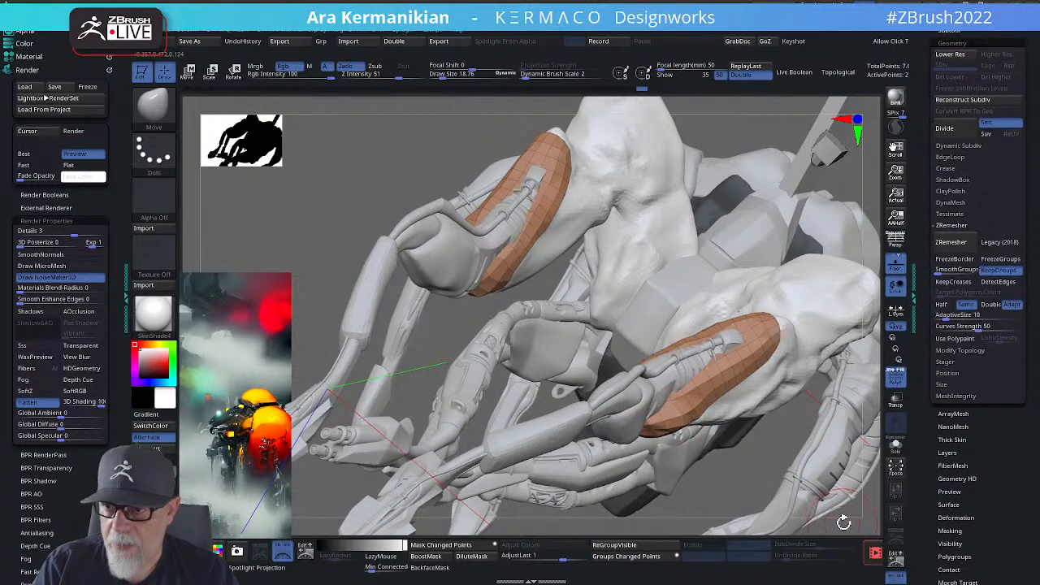
Step: Adjust the panels' front and side edges so they follow the thigh contour just above the knee
left_click_drag(734, 458, 709, 247, "alt")
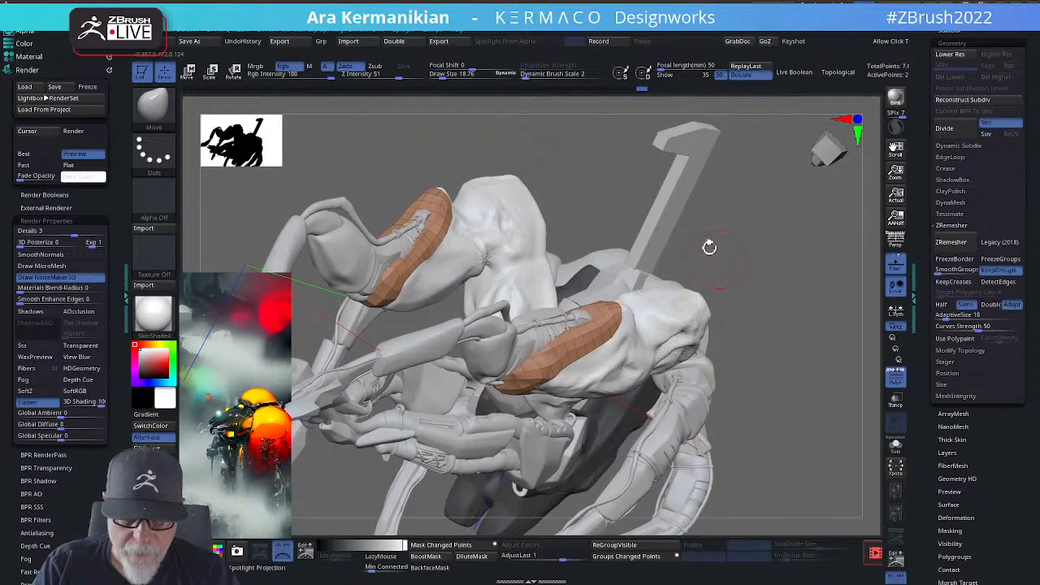
mouse_move(840, 430)
left_mouse_down()
mouse_move(763, 357)
mouse_move(714, 366)
left_mouse_up()
mouse_move(541, 434)
left_mouse_down()
mouse_move(536, 381)
mouse_move(488, 338)
mouse_move(518, 259)
mouse_move(620, 433)
mouse_move(601, 450)
left_mouse_up()
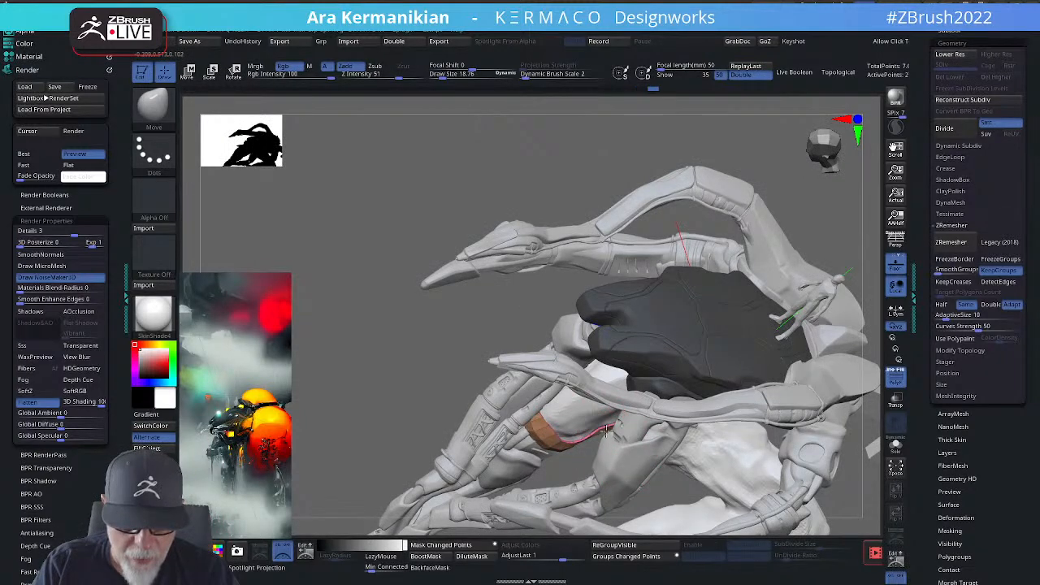
left_click_drag(551, 477, 623, 402, "alt")
left_click_drag(774, 392, 642, 382)
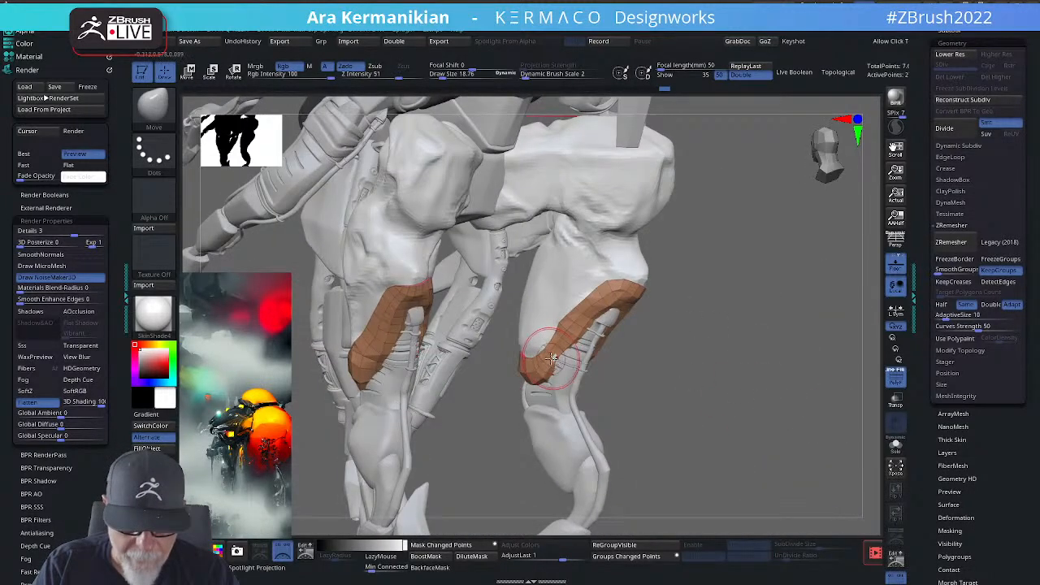
left_click_drag(559, 367, 557, 360)
mouse_move(730, 384)
left_mouse_down()
mouse_move(731, 352)
mouse_move(690, 358)
left_mouse_up()
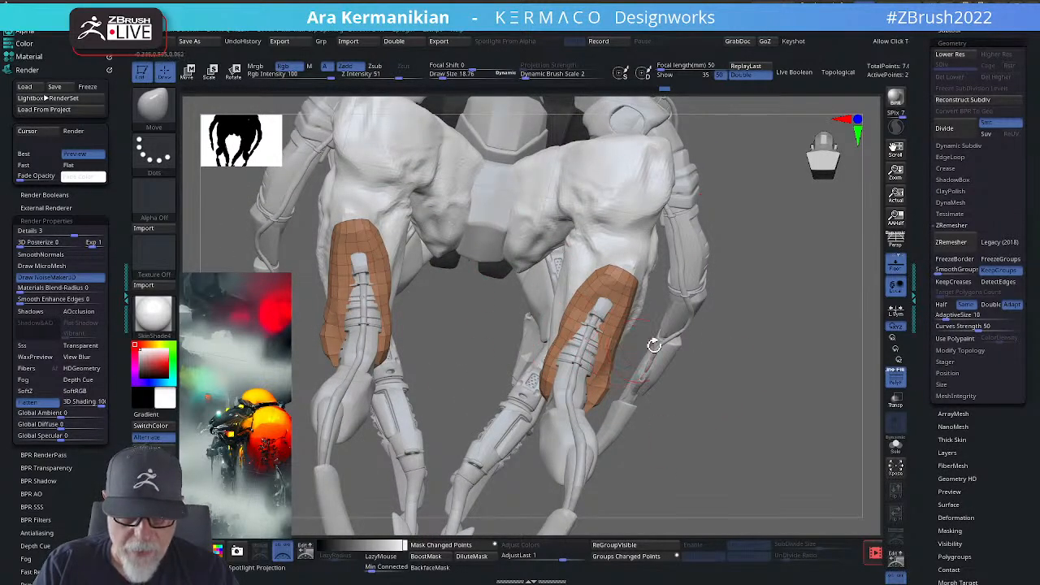
Step: Make small Move brush adjustments to the panel around the tendon behind the knee and at its lower end
left_click_drag(822, 376, 819, 402)
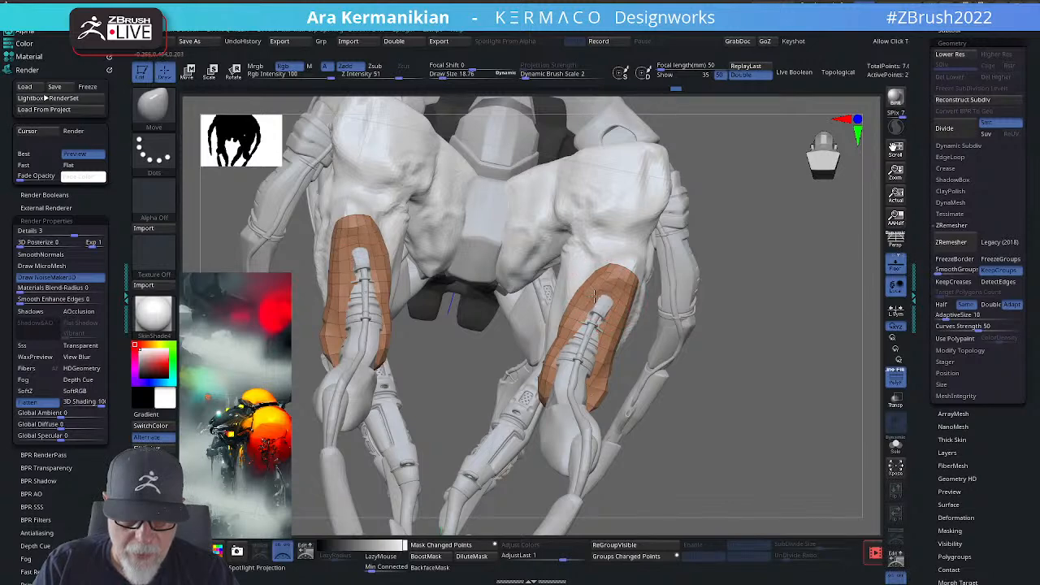
key("s")
left_click_drag(598, 305, 601, 305)
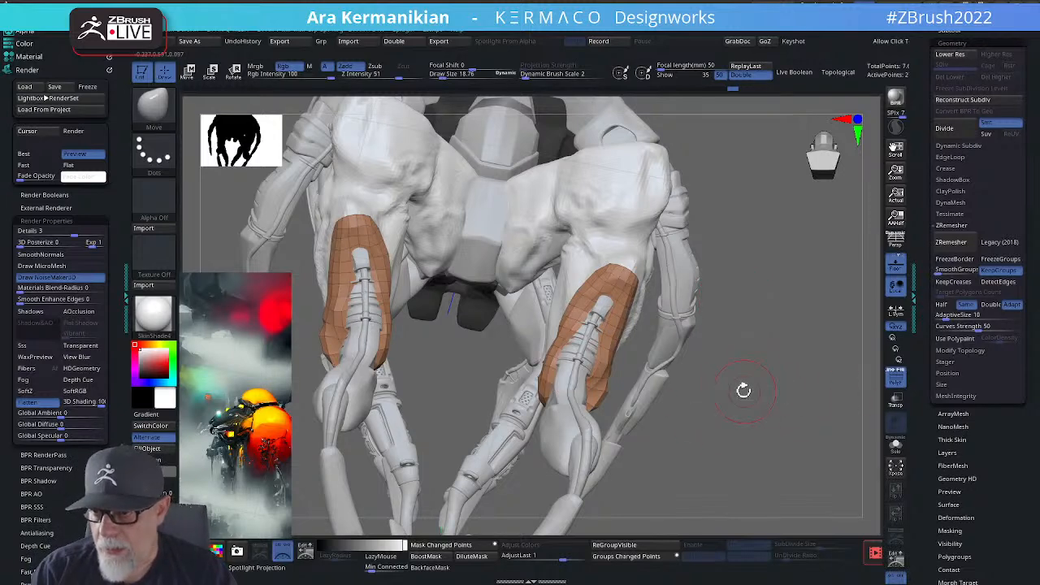
left_click_drag(720, 397, 716, 388)
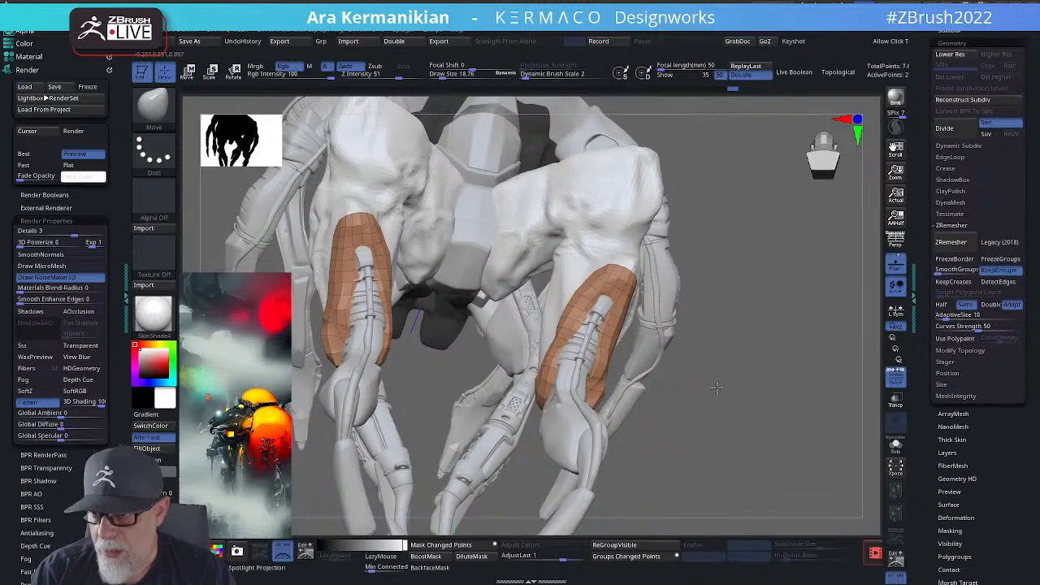
left_click_drag(789, 431, 751, 361)
mouse_move(588, 377)
left_mouse_down()
mouse_move(575, 390)
mouse_move(591, 395)
mouse_move(572, 379)
mouse_move(583, 392)
mouse_move(569, 411)
mouse_move(594, 389)
mouse_move(578, 407)
left_mouse_up()
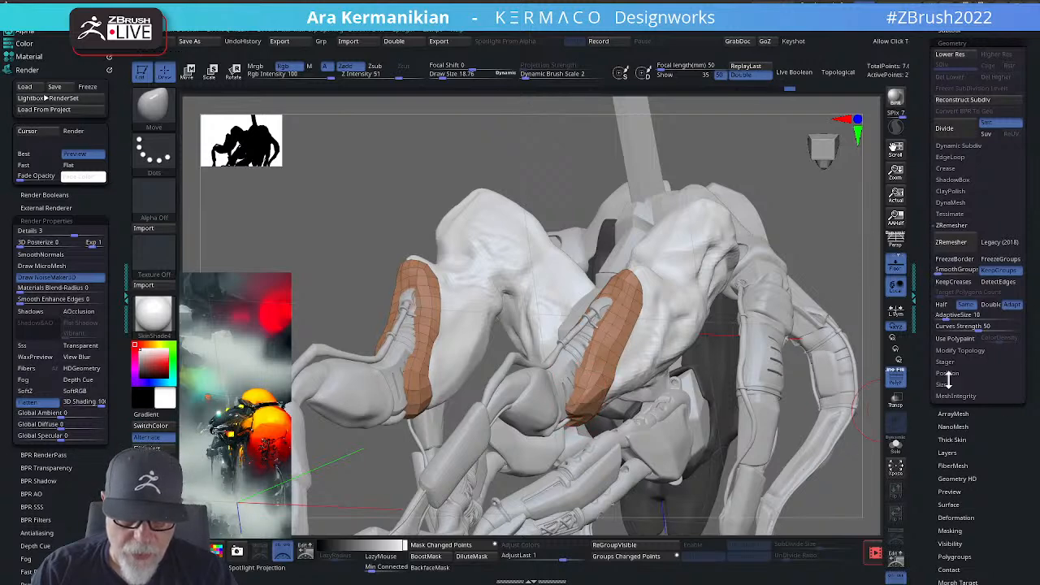
Step: Isolate the panels in Solo mode and set the ZModeler brush's polygon action to Delete on a single poly
left_click(891, 449)
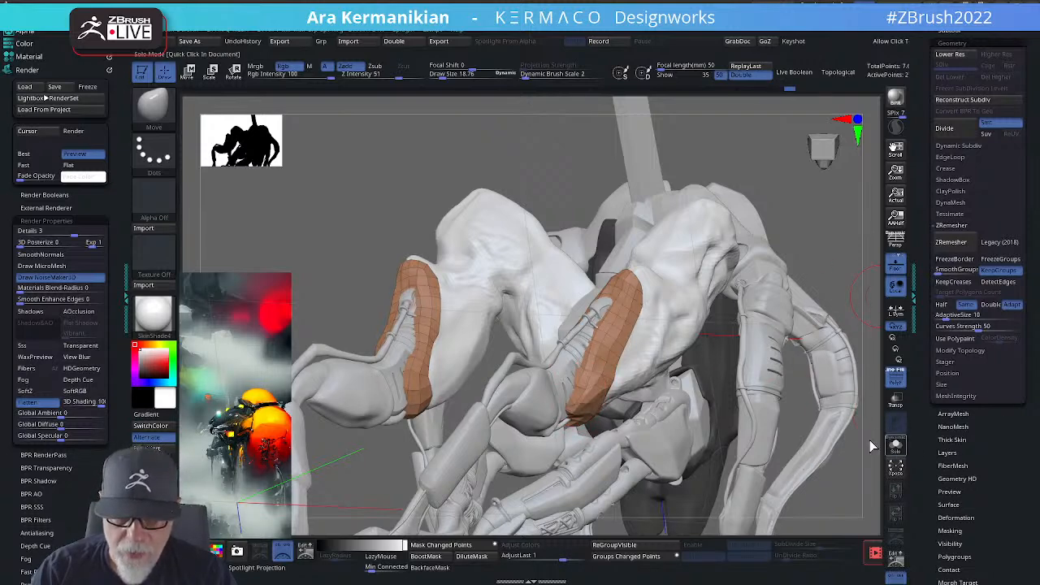
left_click_drag(715, 463, 679, 333)
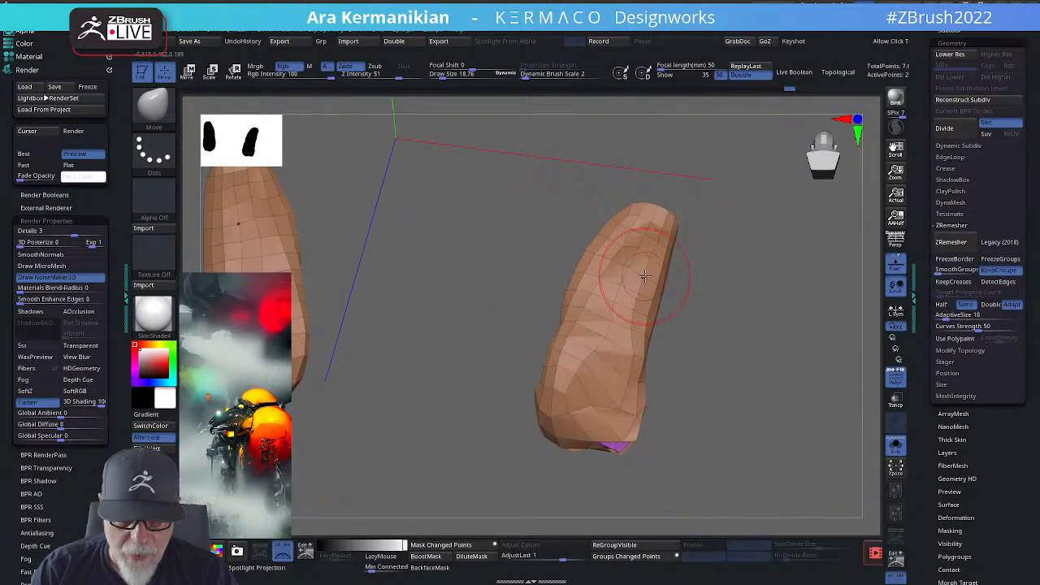
key("b")
key("z")
key("m")
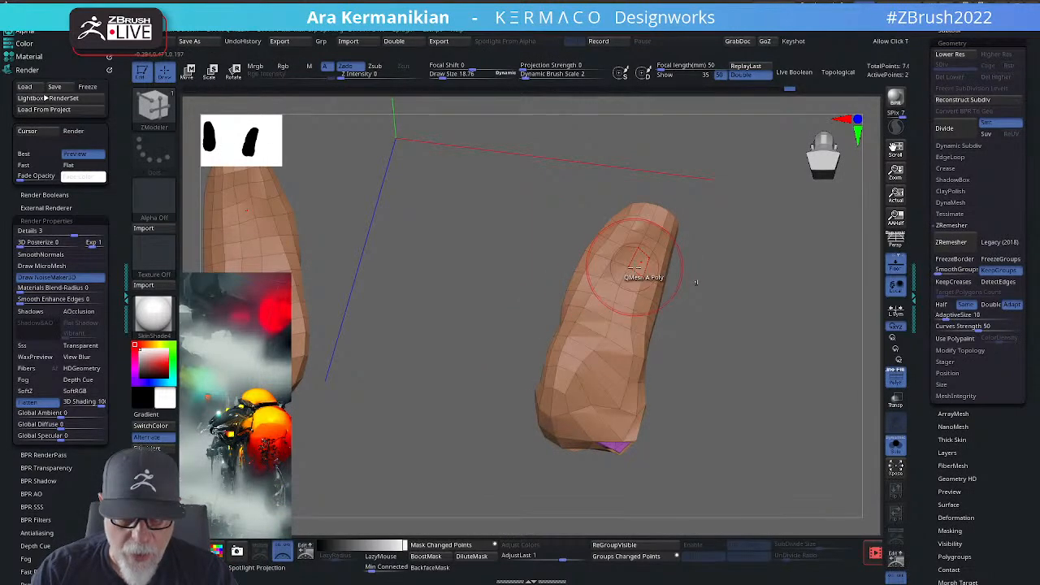
key("space")
left_click(479, 218)
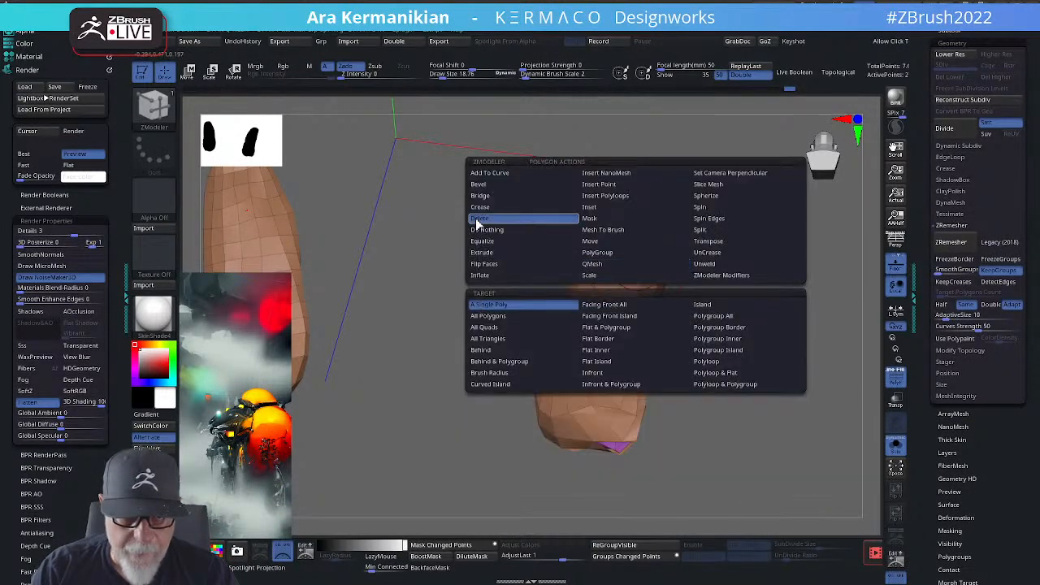
Step: Delete the central polygons along the upper half of the panels one by one to open an elongated hole
left_click(639, 262)
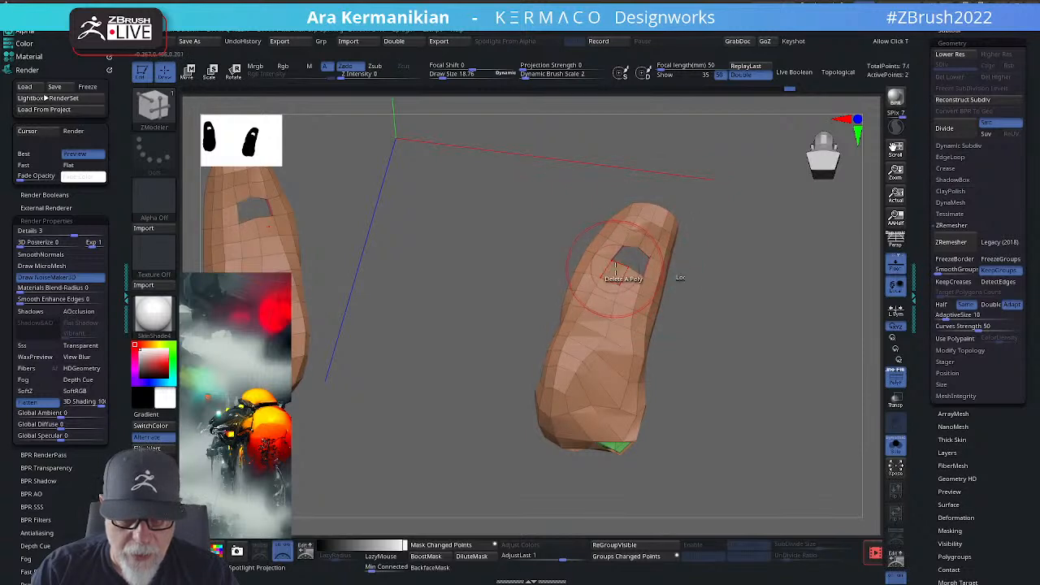
left_click(618, 273)
left_click(635, 282)
left_click(610, 293)
left_click(624, 297)
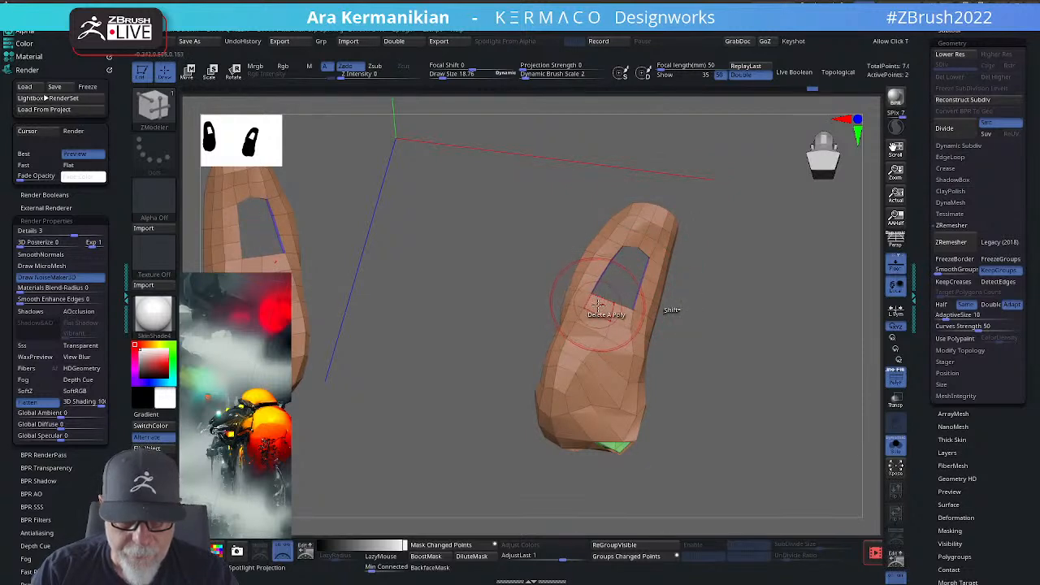
left_click(604, 308)
left_click(621, 319)
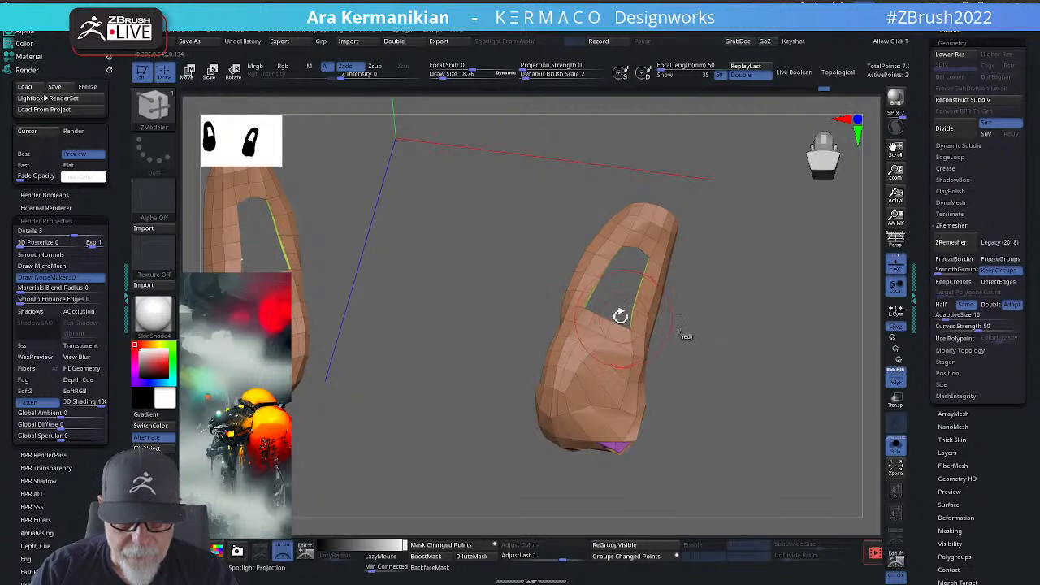
left_click(609, 327)
left_click(626, 334)
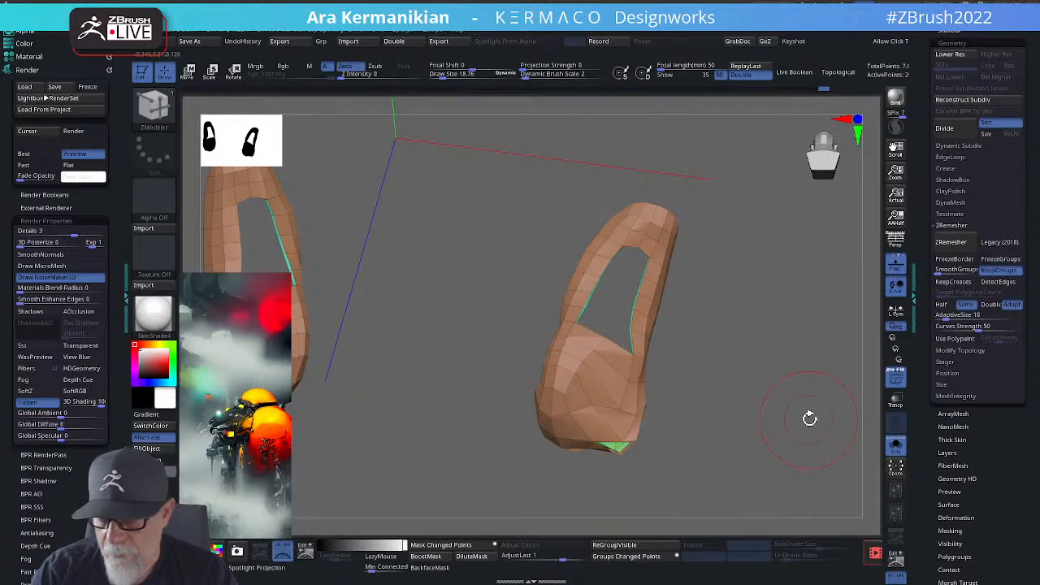
Step: Delete two more polygons at the lower rim of the opening to lengthen it
left_click_drag(809, 418, 842, 394)
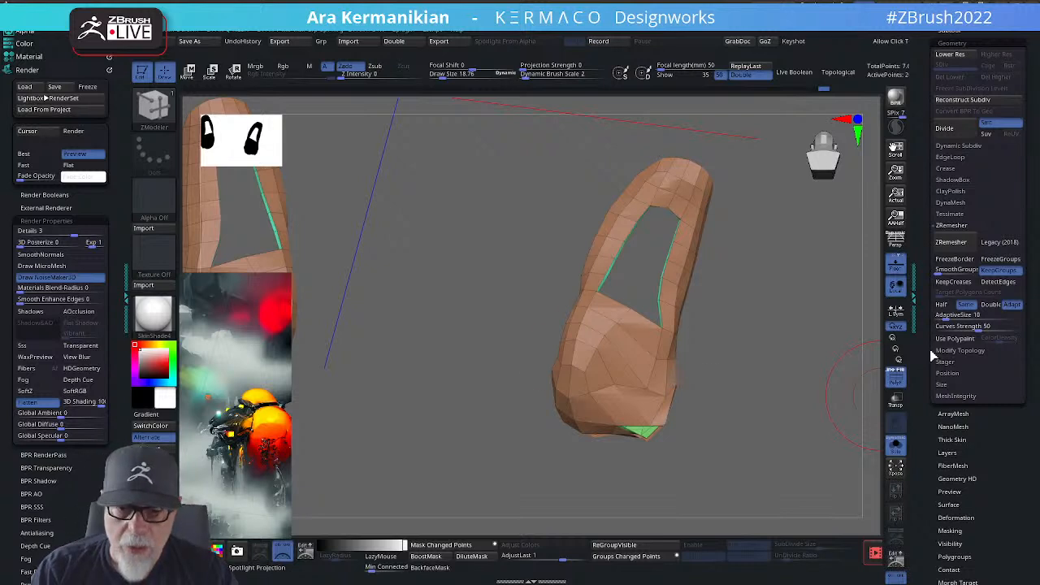
left_click(640, 330)
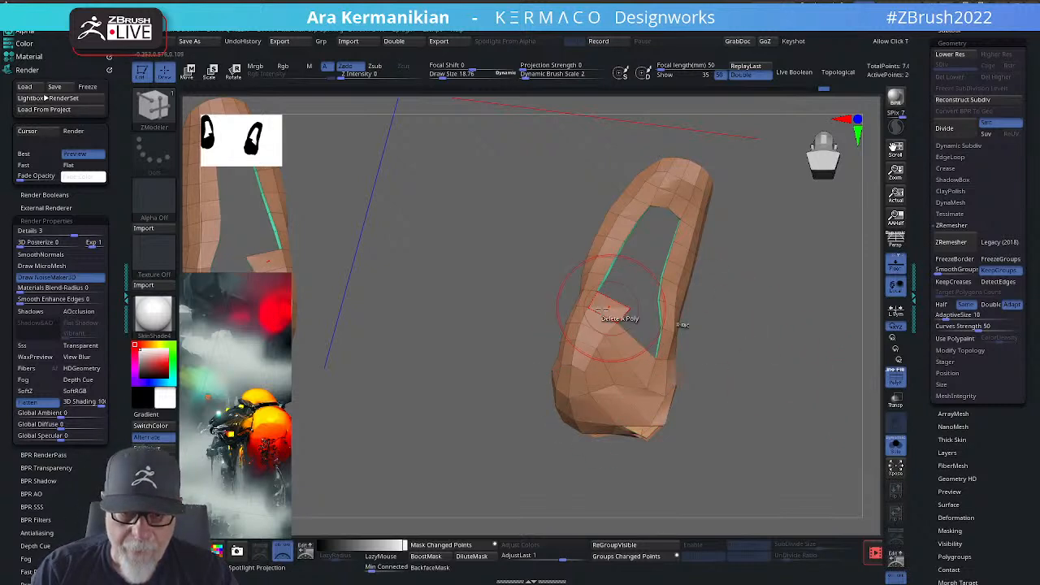
left_click(602, 309)
left_click_drag(816, 400, 649, 423)
left_click_drag(687, 387, 751, 386)
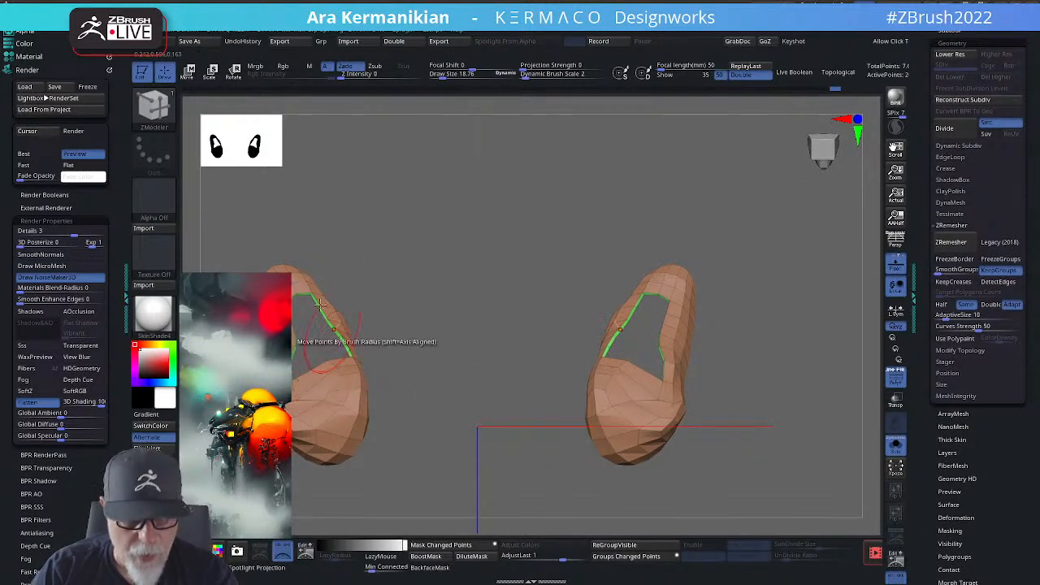
left_click(155, 106)
key("m")
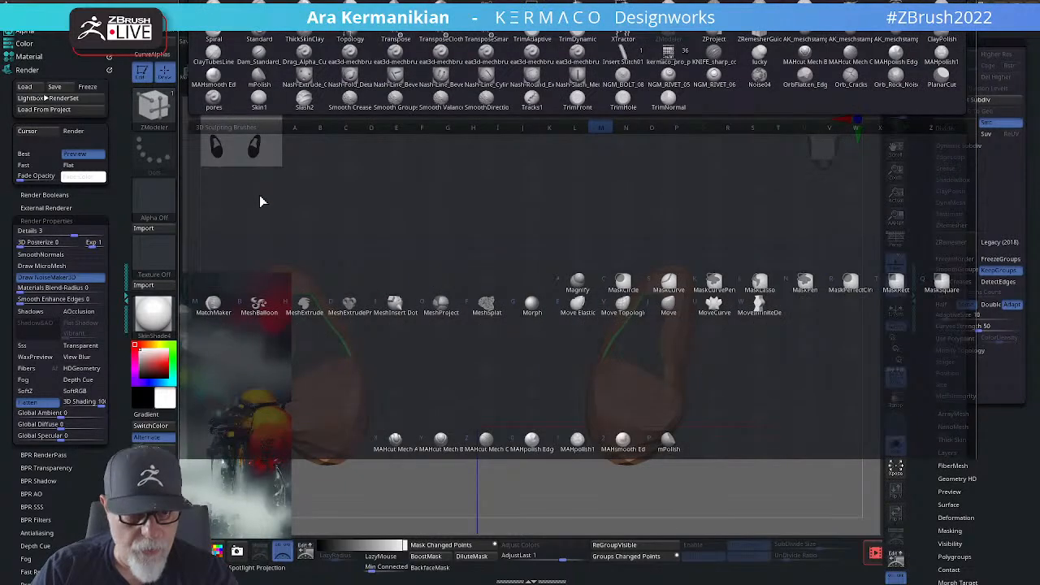
left_click(638, 443)
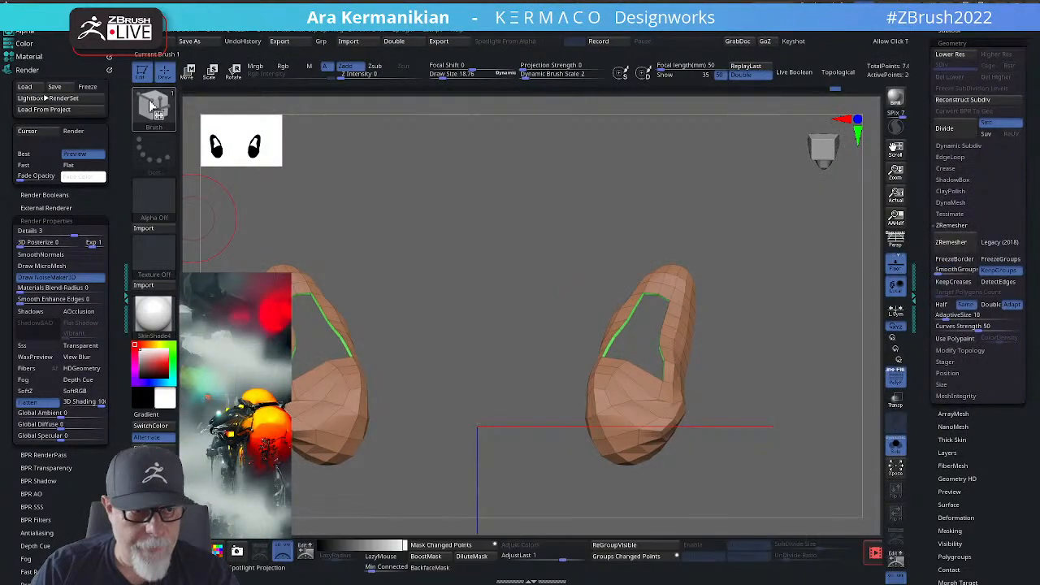
left_click(163, 113)
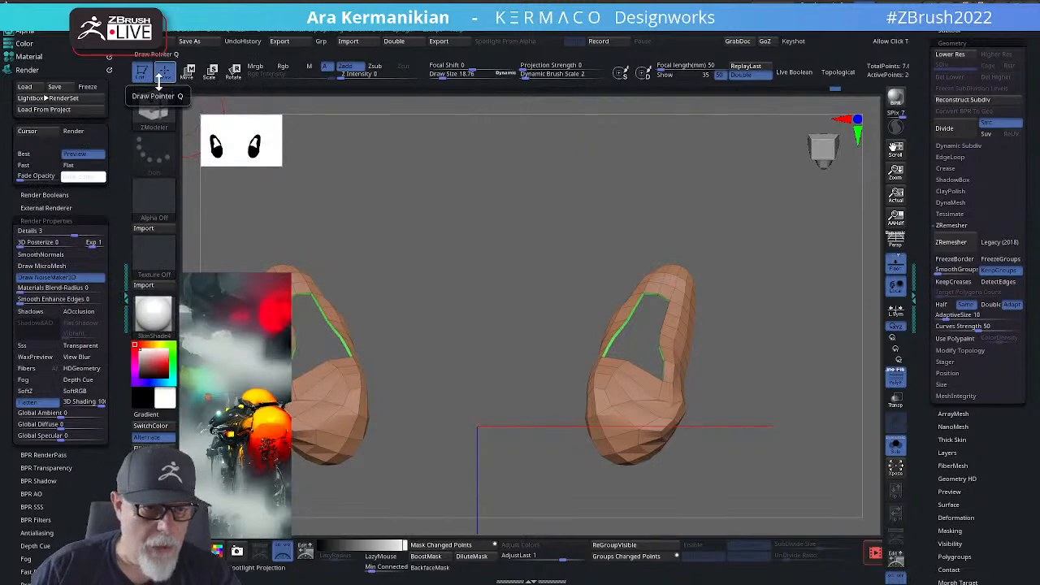
left_click(155, 105)
key("m")
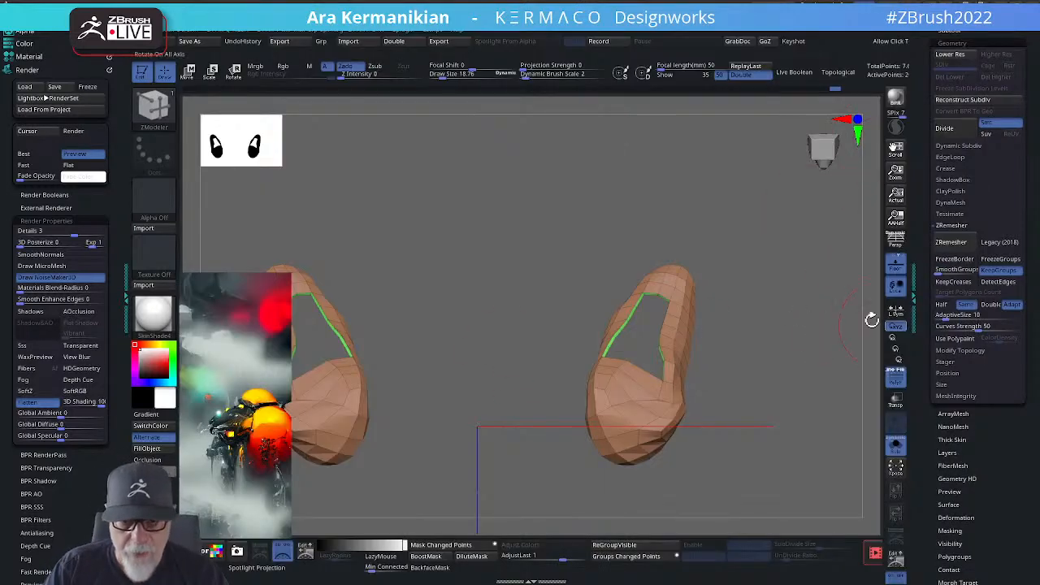
Step: Extend the panels' opening further toward the broad knee end by removing the next polygons along its border
left_click_drag(798, 325, 691, 345)
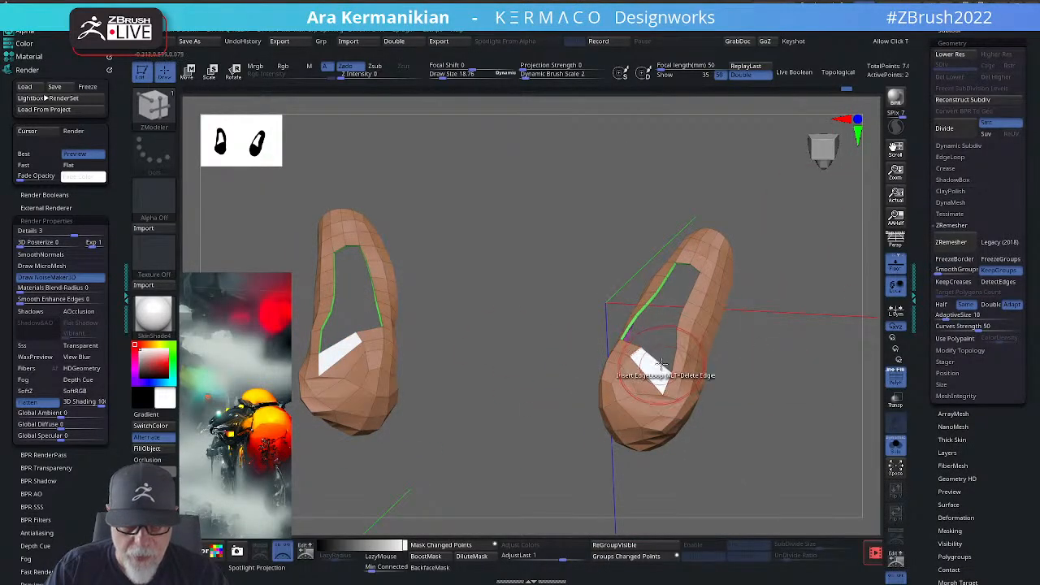
left_click(644, 363)
left_click(625, 350)
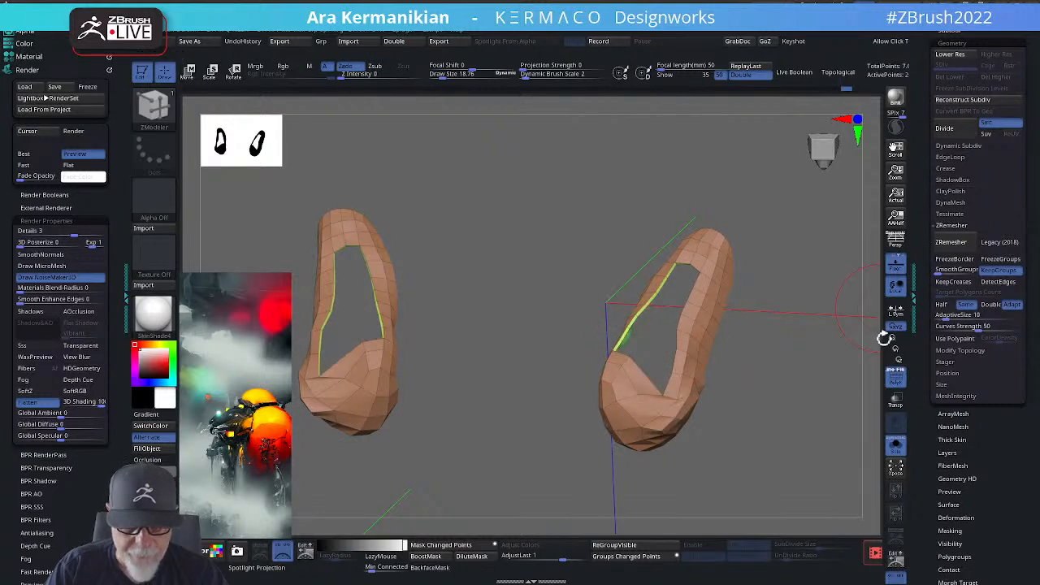
Step: Duplicate the pair of panels with the Gizmo, moving the copy straight down the Z axis below the originals
left_click_drag(723, 366, 779, 373)
left_click_drag(453, 345, 553, 306, "alt")
left_click_drag(779, 296, 664, 292, "alt")
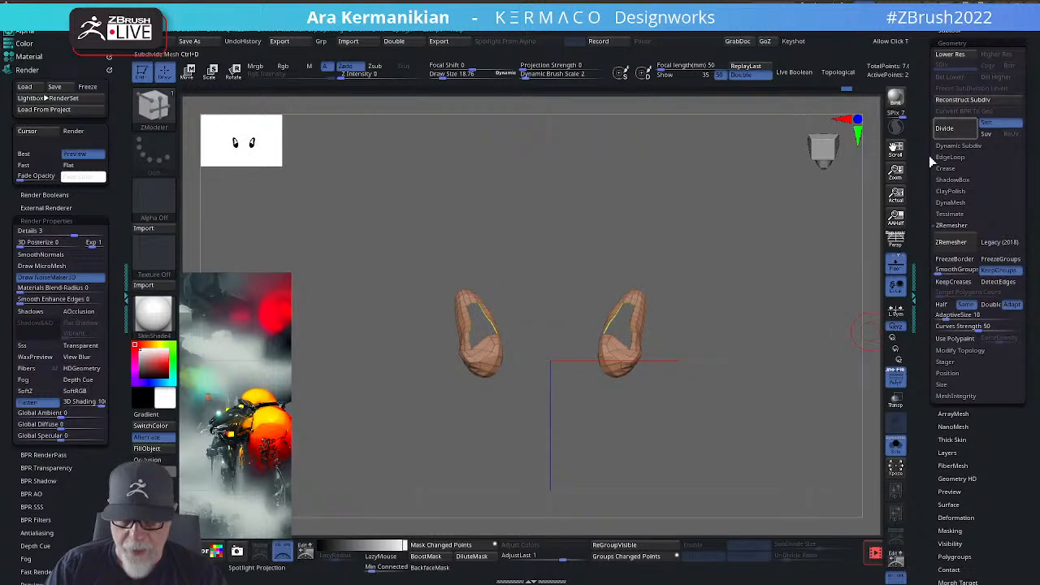
scroll(921, 92, "up", 1)
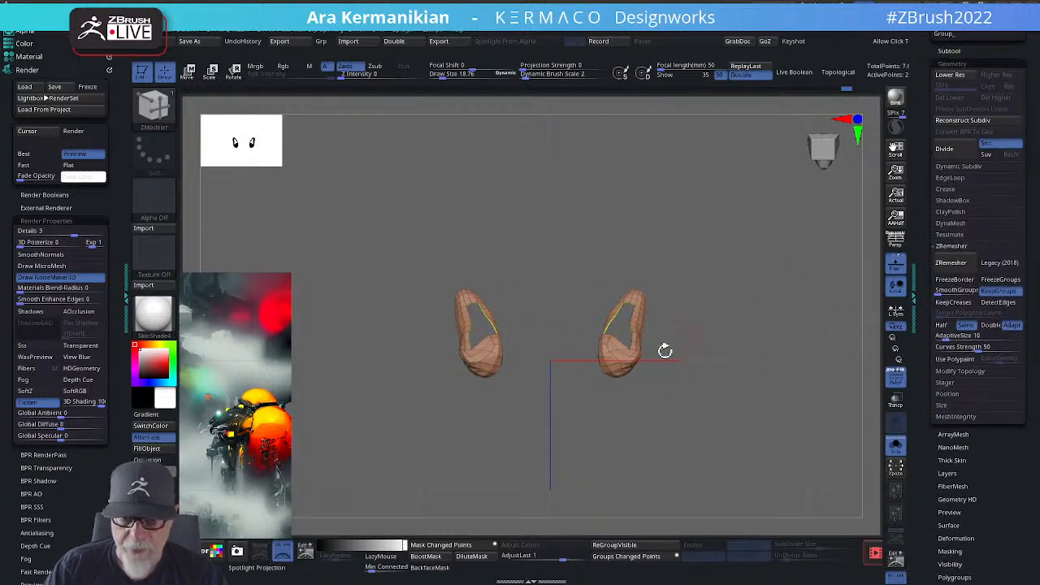
key("w")
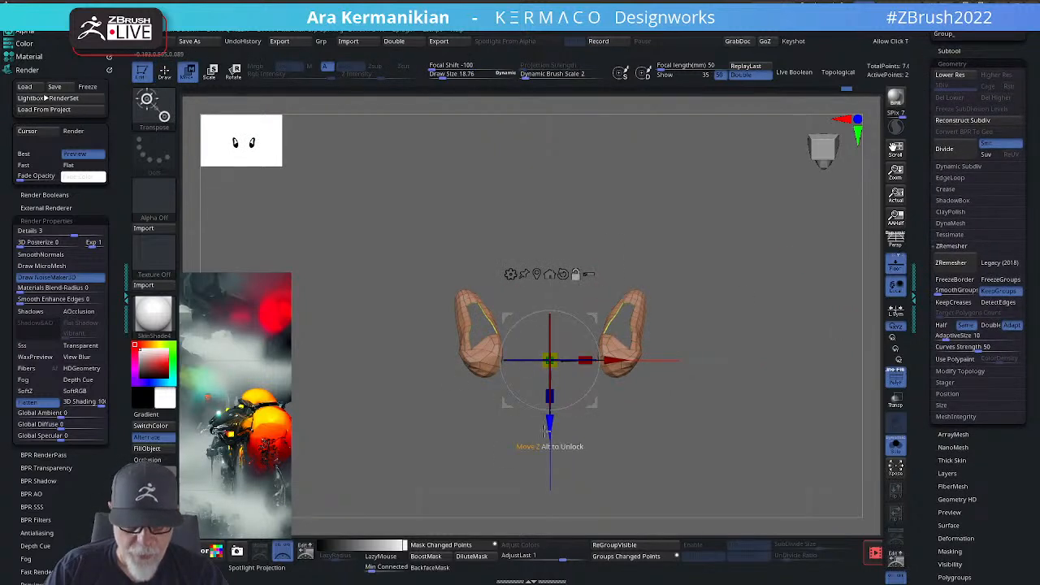
mouse_move(549, 424)
left_mouse_down("alt")
mouse_move(537, 471)
mouse_move(549, 427)
left_mouse_up("alt")
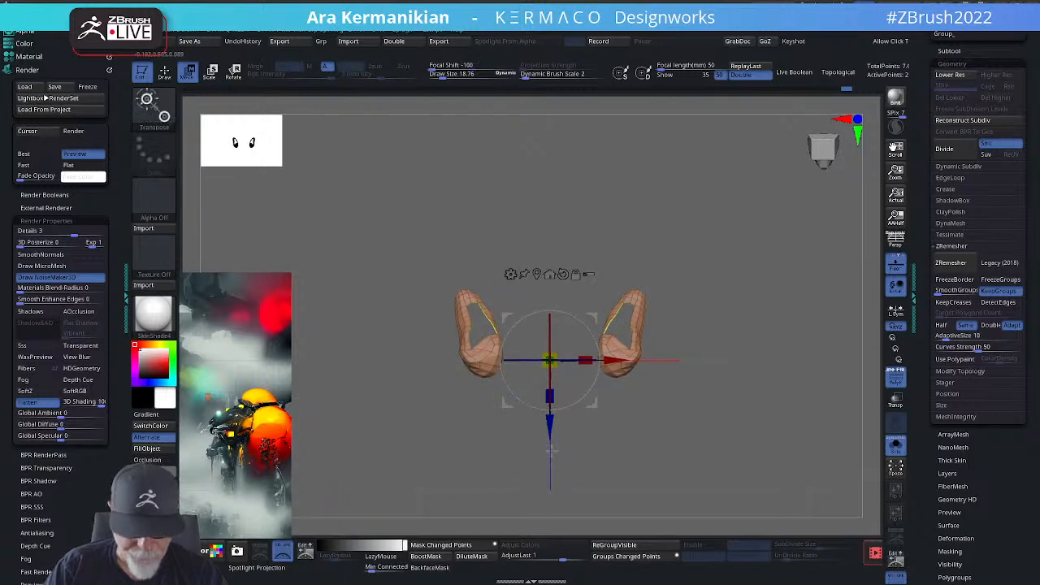
key("ctrl")
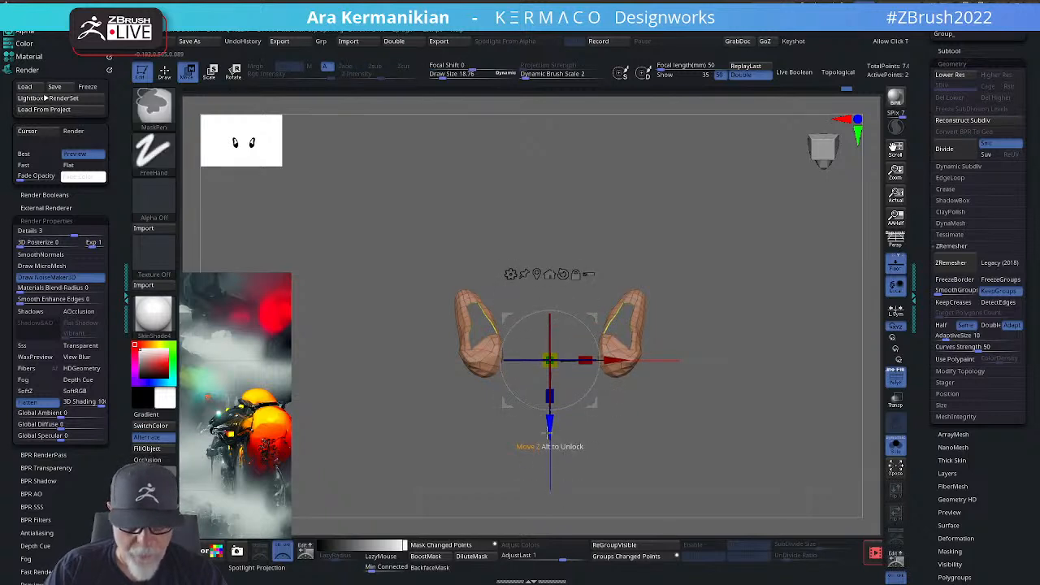
left_click_drag(549, 424, 548, 516, "ctrl")
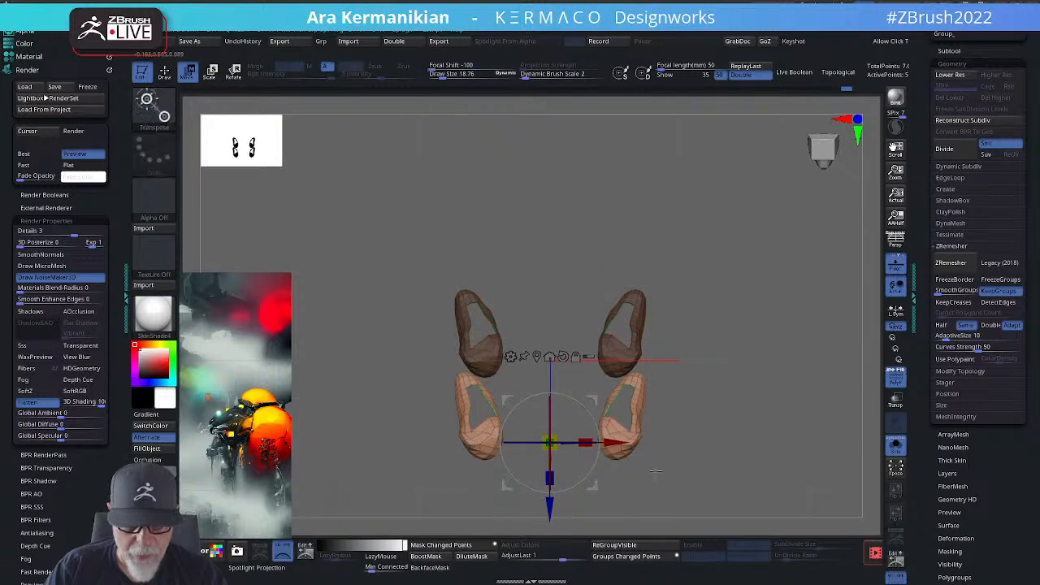
left_click_drag(763, 422, 738, 400)
key("q")
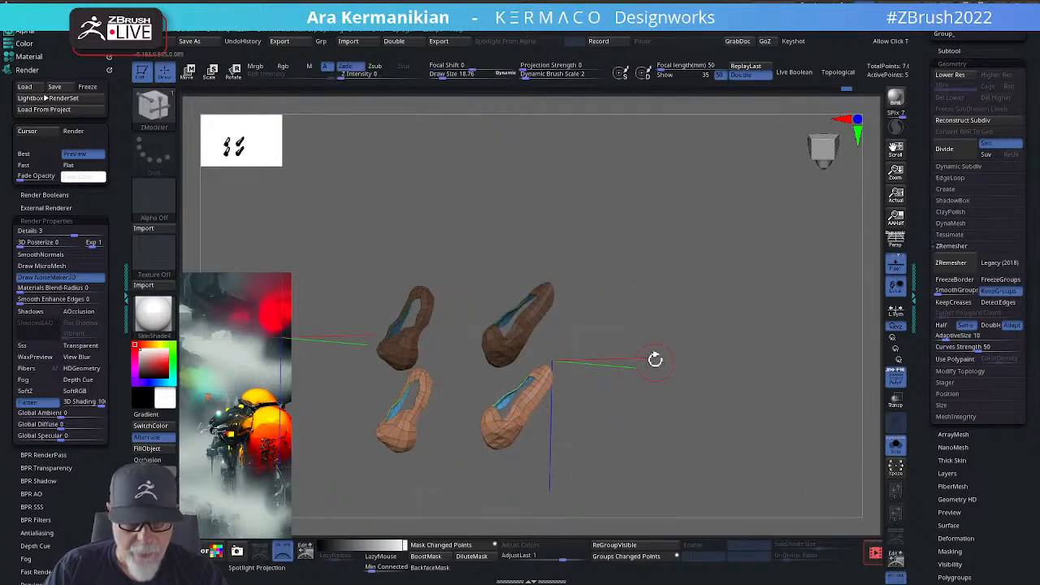
Step: Hide the floor grid, switch to the Move brush and set its draw size to about 52
mouse_move(655, 359)
left_mouse_down("alt")
mouse_move(704, 341)
mouse_move(759, 246)
mouse_move(700, 316)
left_mouse_up("alt")
left_click_drag(728, 260, 744, 292, "alt")
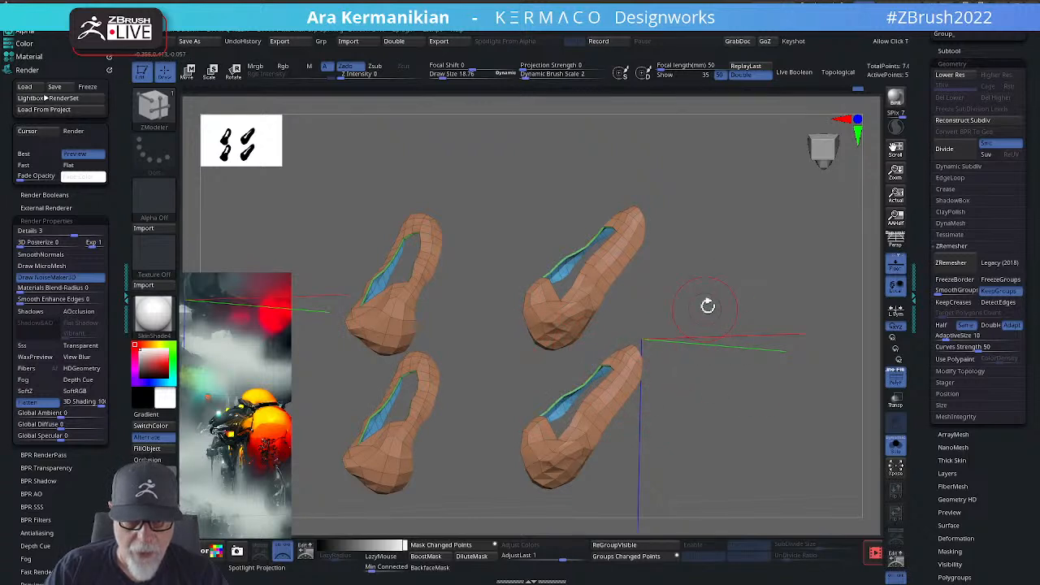
left_click(896, 273)
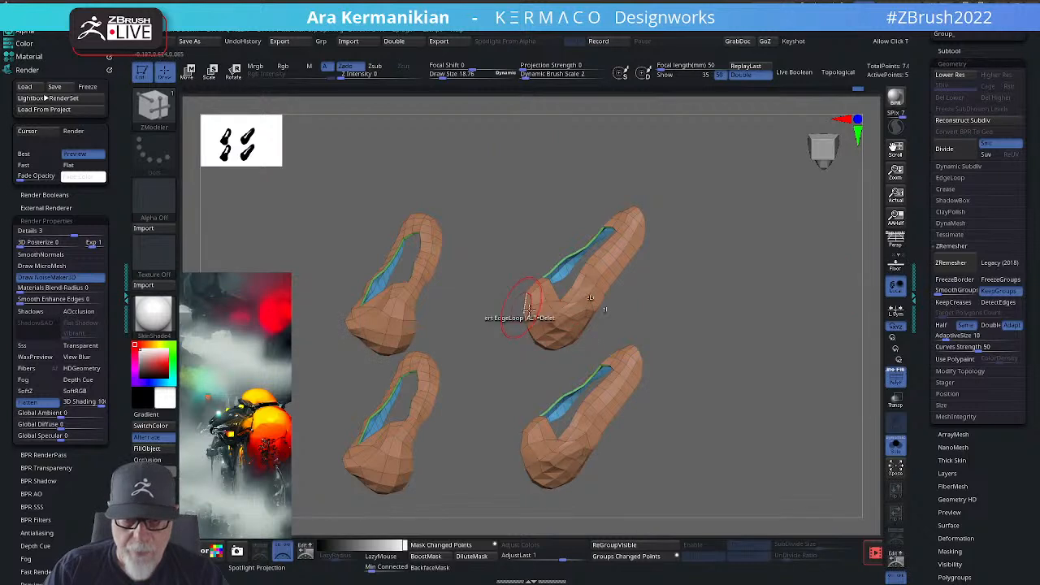
mouse_move(623, 305)
left_mouse_down()
mouse_move(678, 317)
mouse_move(635, 316)
left_mouse_up()
key("s")
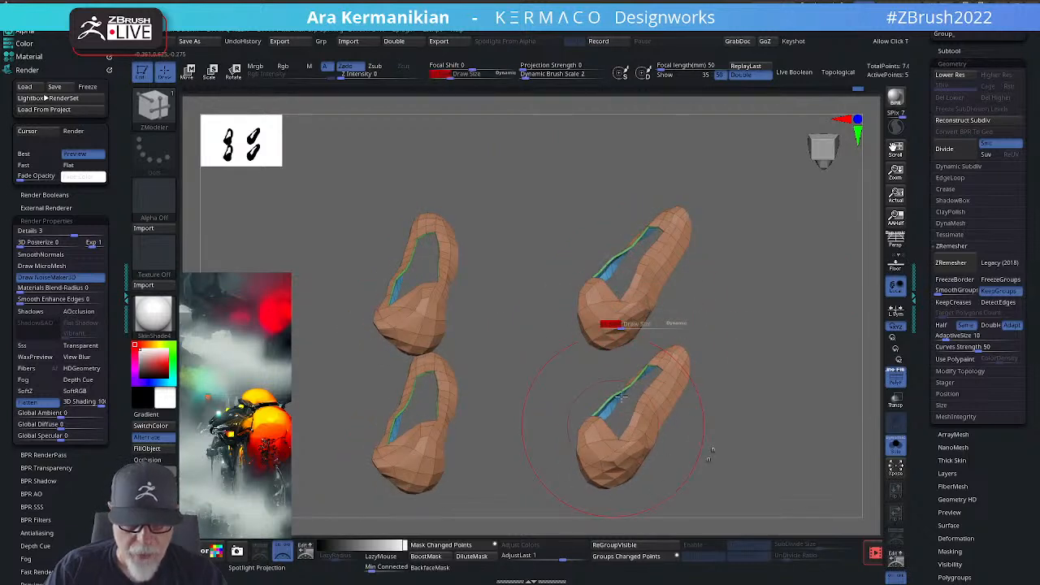
right_click(604, 273)
left_click(648, 248)
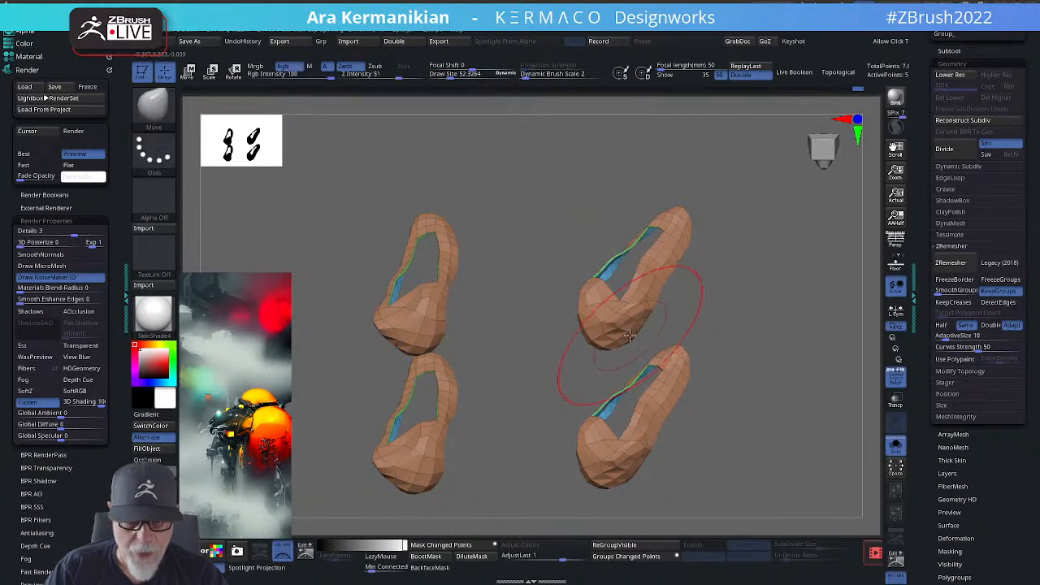
Step: Try pulling the broad end of the upper panels with the Move brush where it nears the lower copies, and undo the strokes
mouse_move(636, 341)
left_mouse_down()
mouse_move(640, 204)
mouse_move(594, 218)
mouse_move(623, 354)
mouse_move(626, 332)
mouse_move(621, 370)
mouse_move(652, 297)
mouse_move(666, 195)
mouse_move(691, 284)
mouse_move(682, 268)
left_mouse_up()
key("ctrl+z")
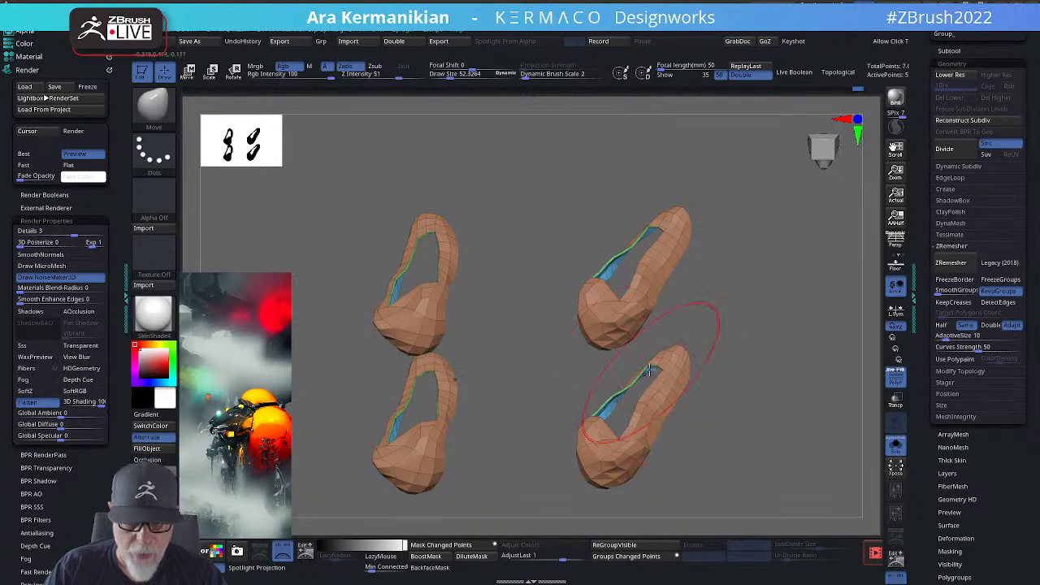
mouse_move(640, 348)
left_mouse_down()
mouse_move(611, 350)
mouse_move(648, 347)
left_mouse_up()
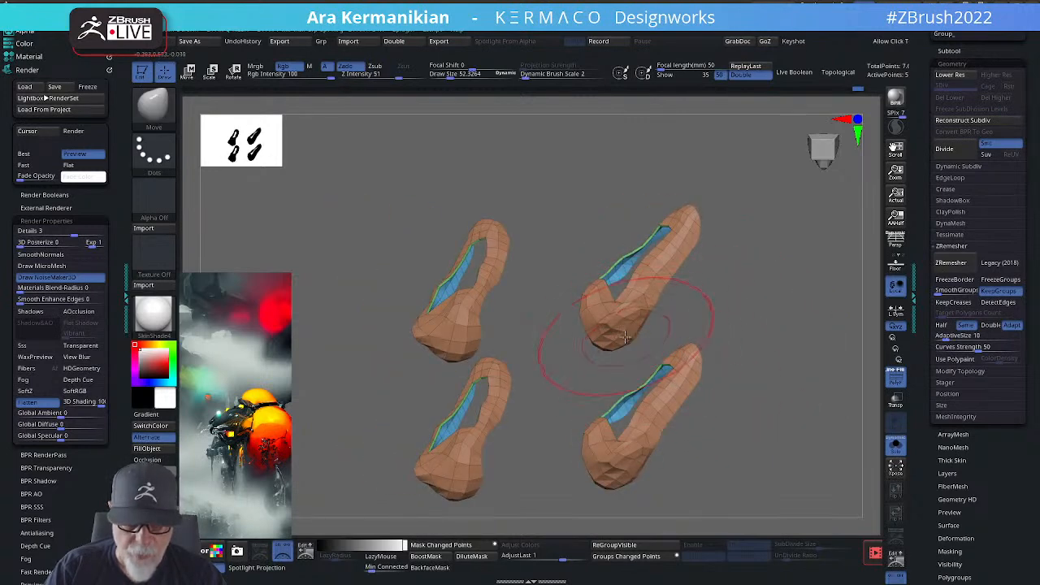
left_click_drag(625, 336, 553, 115)
key("ctrl+z")
key("ctrl+z")
key("ctrl+z")
key("ctrl+z")
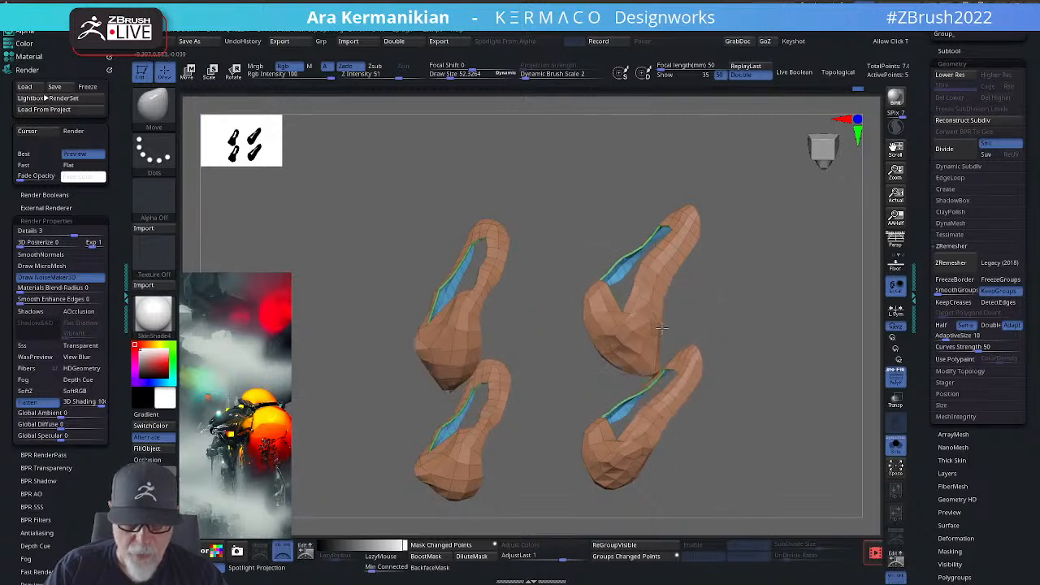
key("ctrl+z")
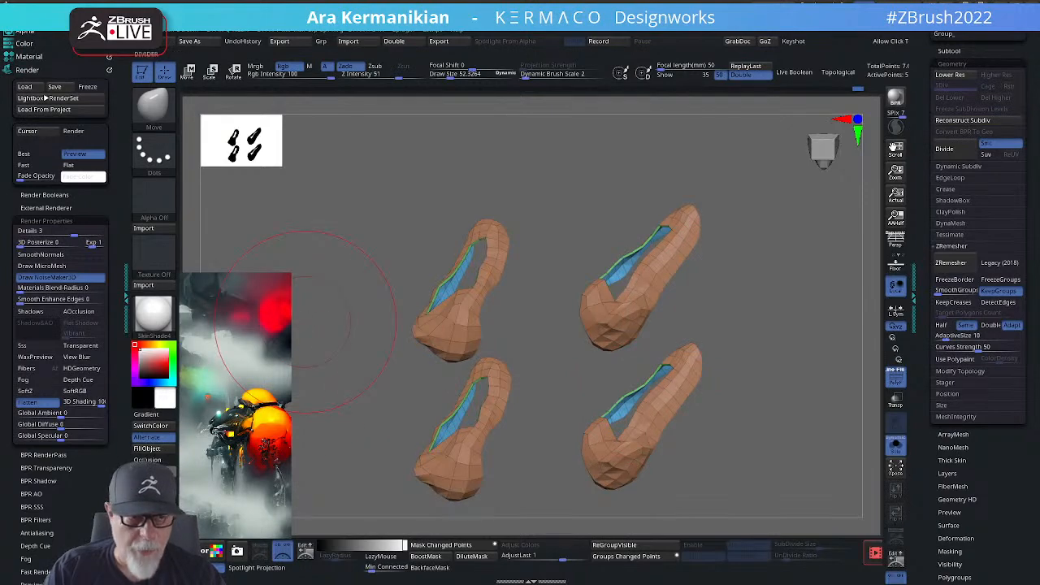
Step: Enable Topological masking in the Move brush's Auto Masking settings
left_click(160, 108)
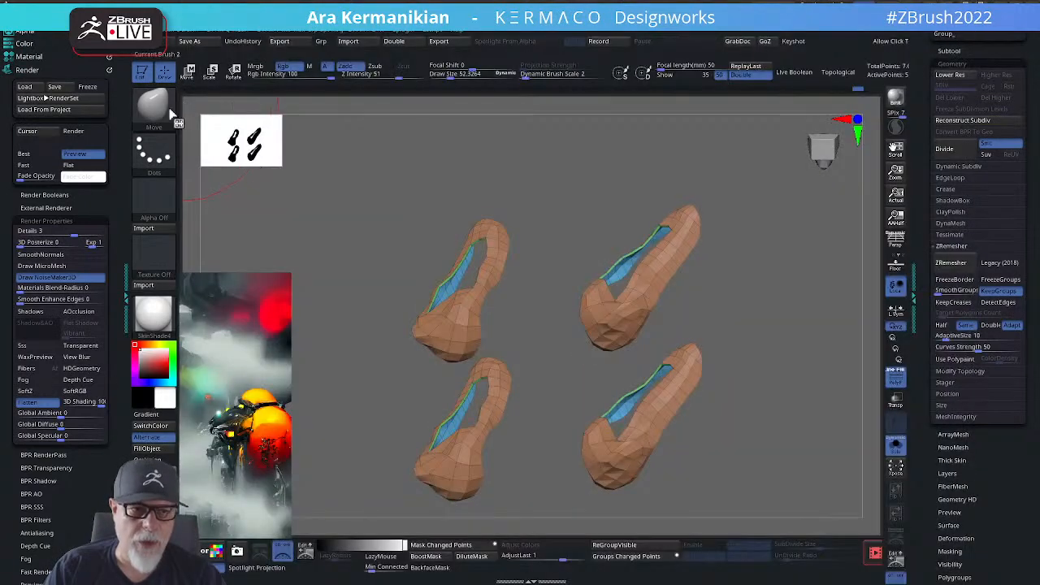
left_click(166, 110)
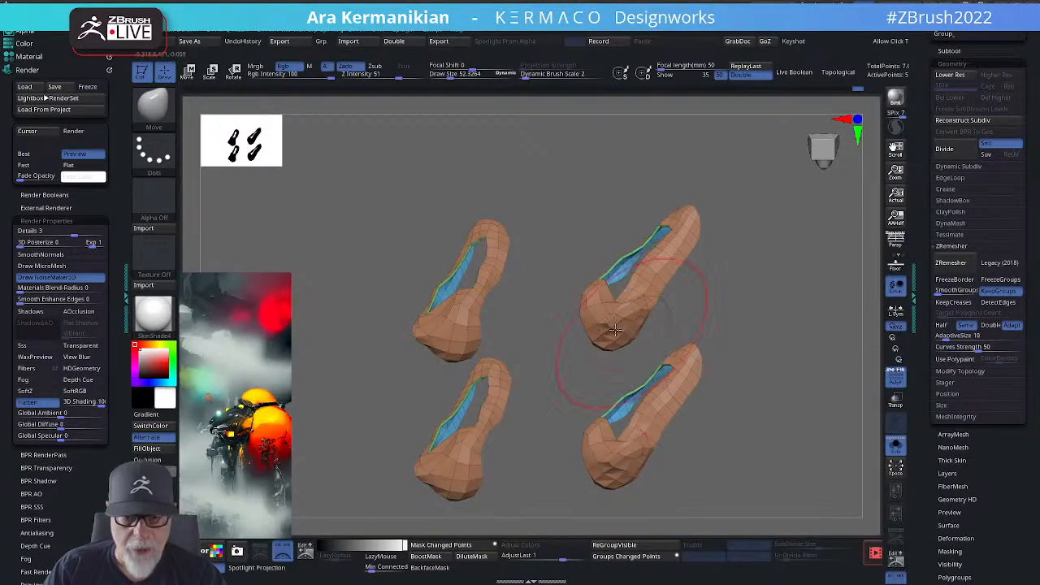
left_click(68, 221)
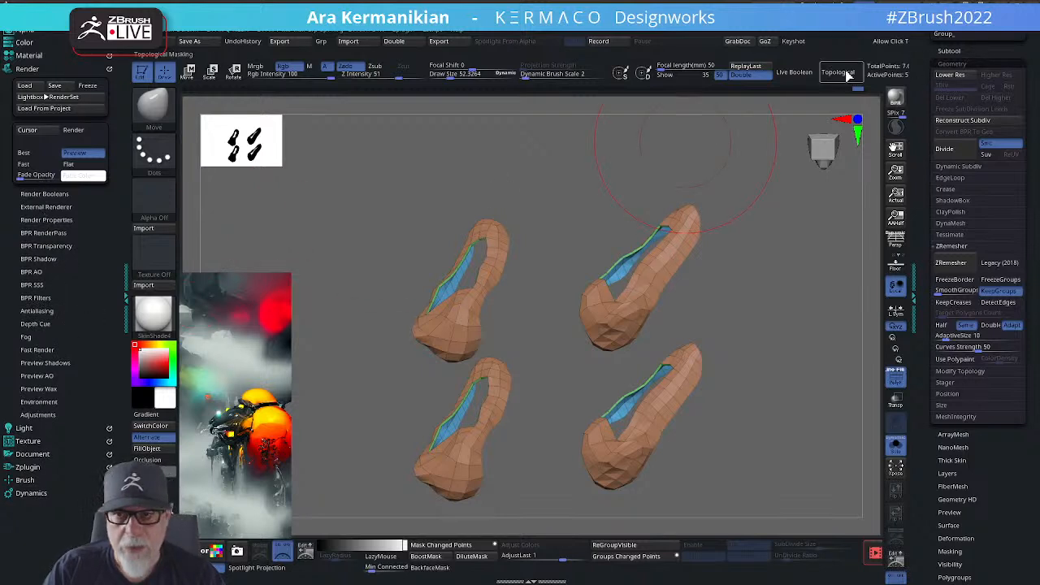
key("ctrl")
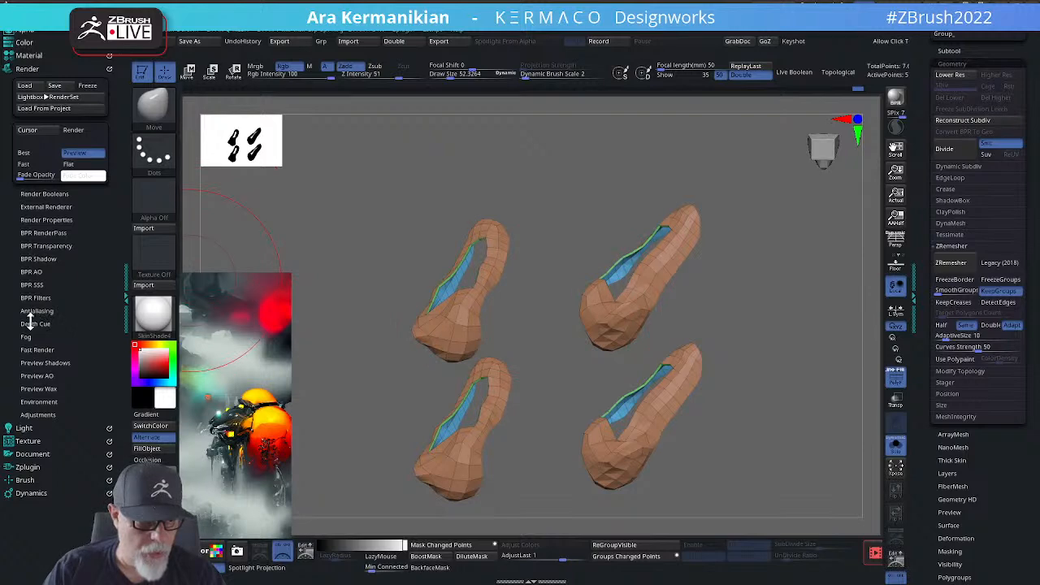
left_click(20, 69)
left_click(31, 134)
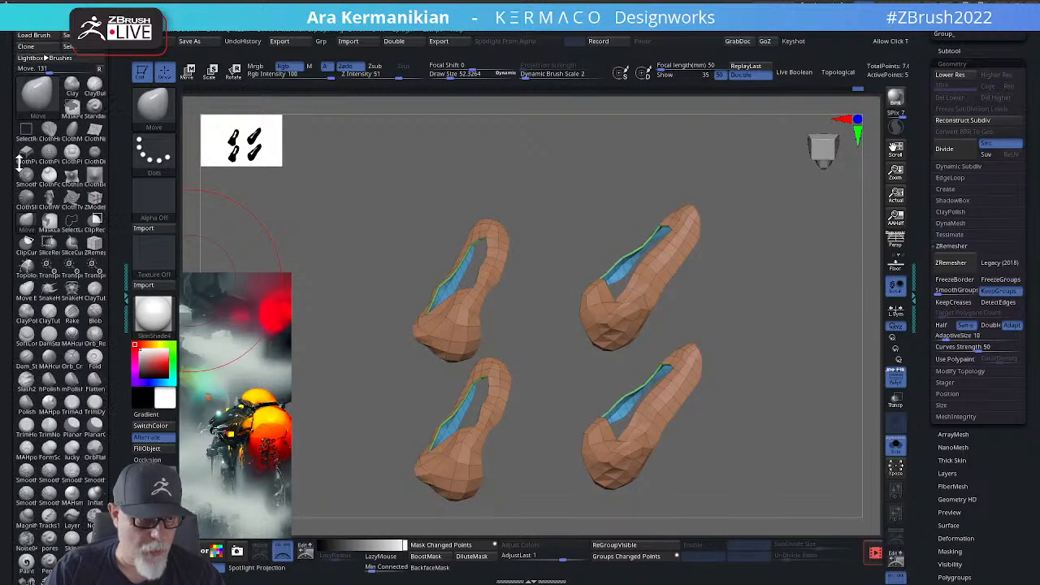
mouse_move(116, 360)
left_mouse_down()
mouse_move(156, 186)
mouse_move(130, 214)
left_mouse_up()
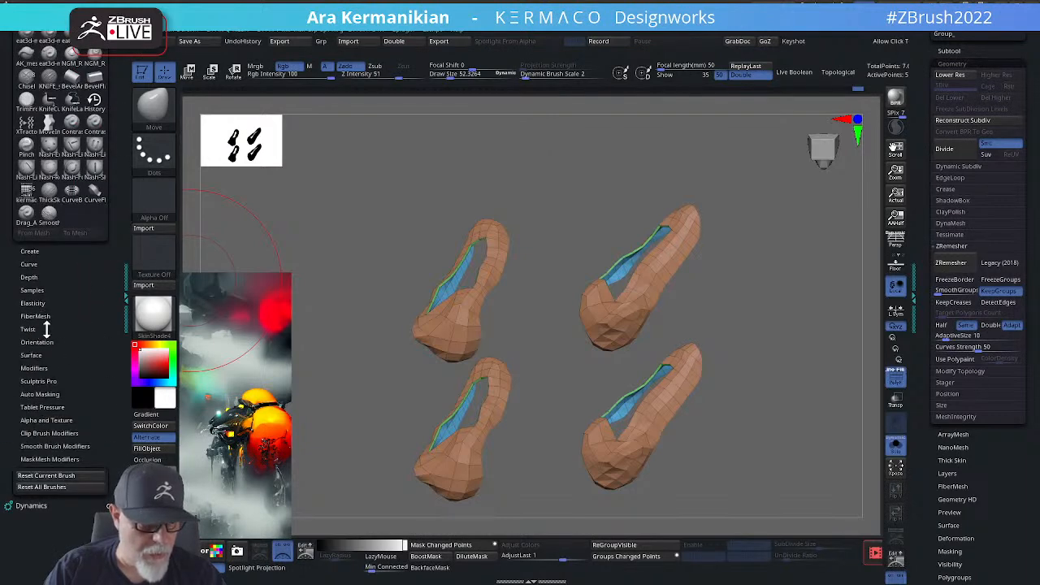
left_click(37, 394)
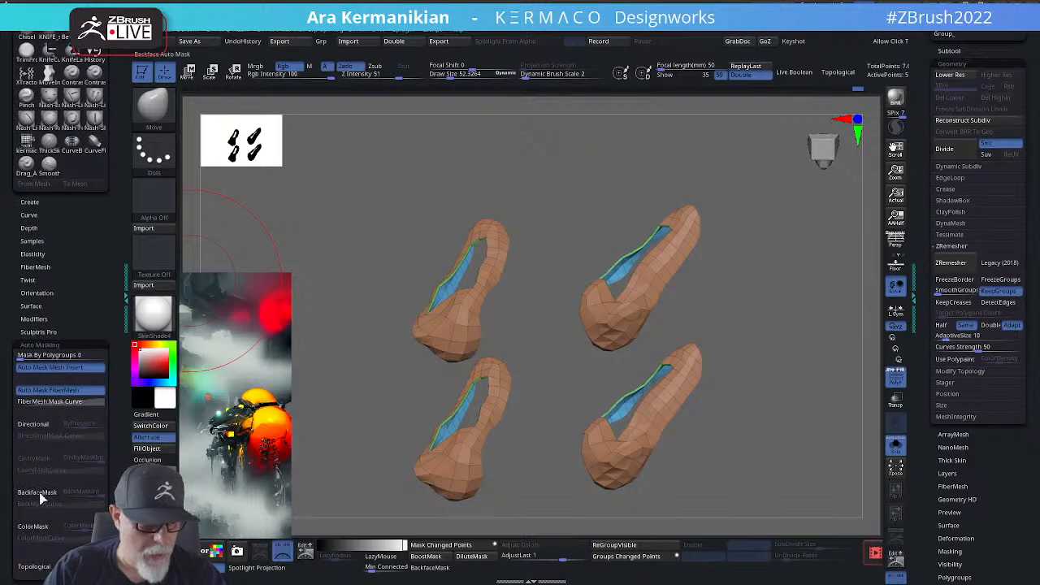
left_click(34, 566)
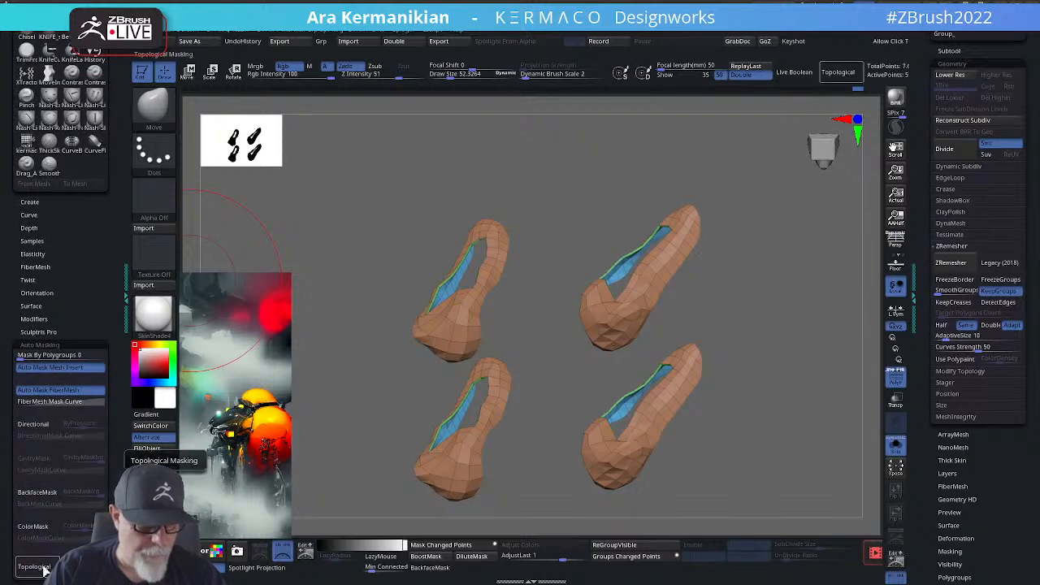
left_click(41, 568)
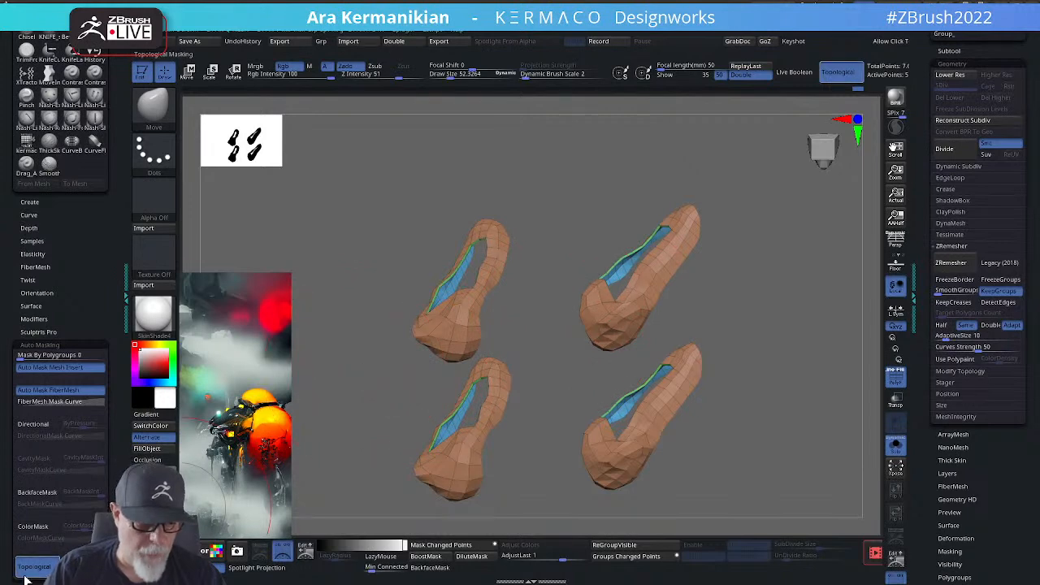
left_click(833, 75)
left_click(830, 80)
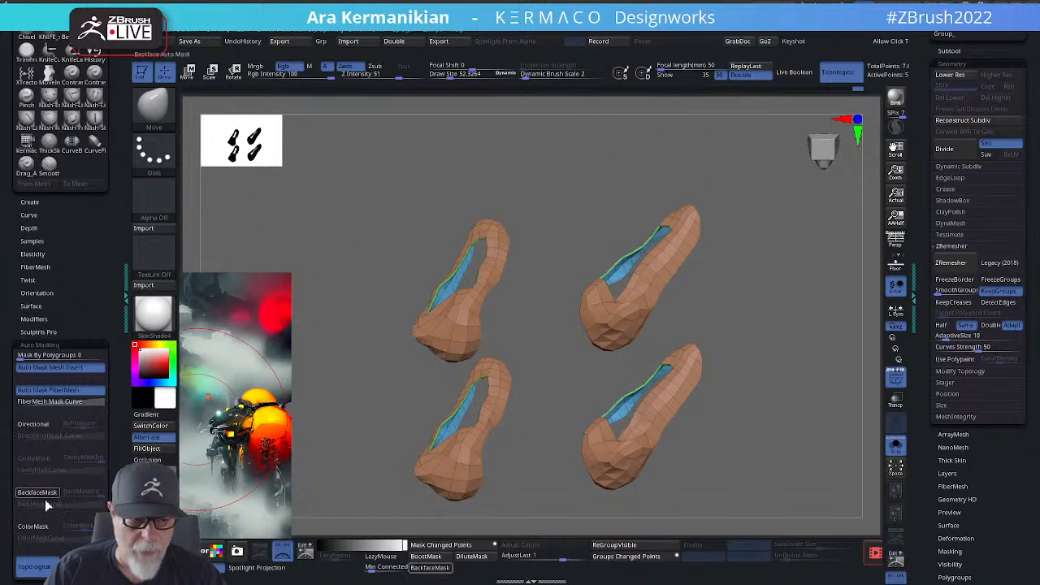
left_click(39, 344)
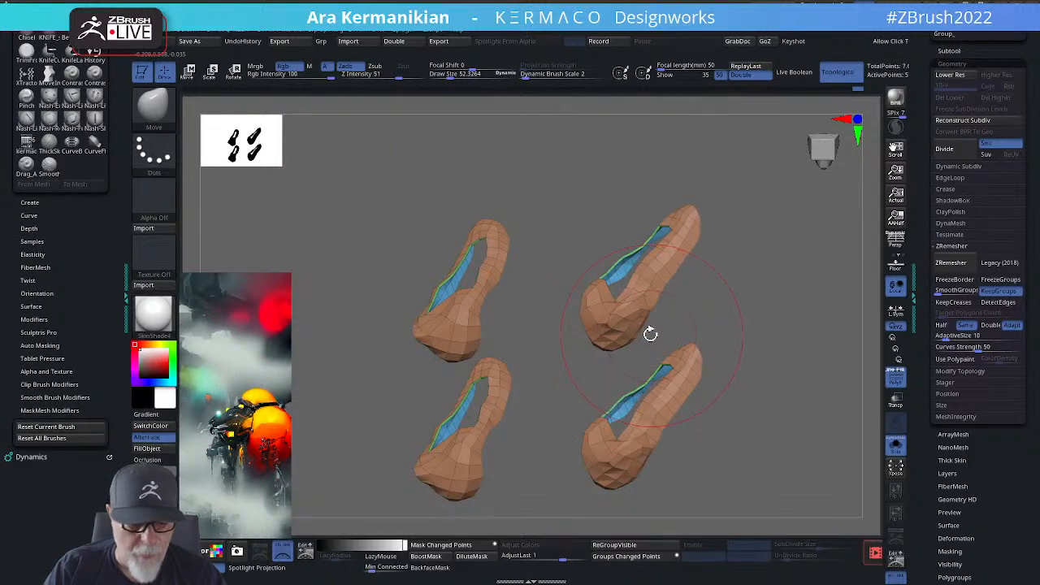
Step: Set the draw size to about 225 and test pulling the upper and lower panels separately with the topologically masked Move brush
key("s")
left_click_drag(659, 331, 676, 330)
key("s")
left_click(641, 345)
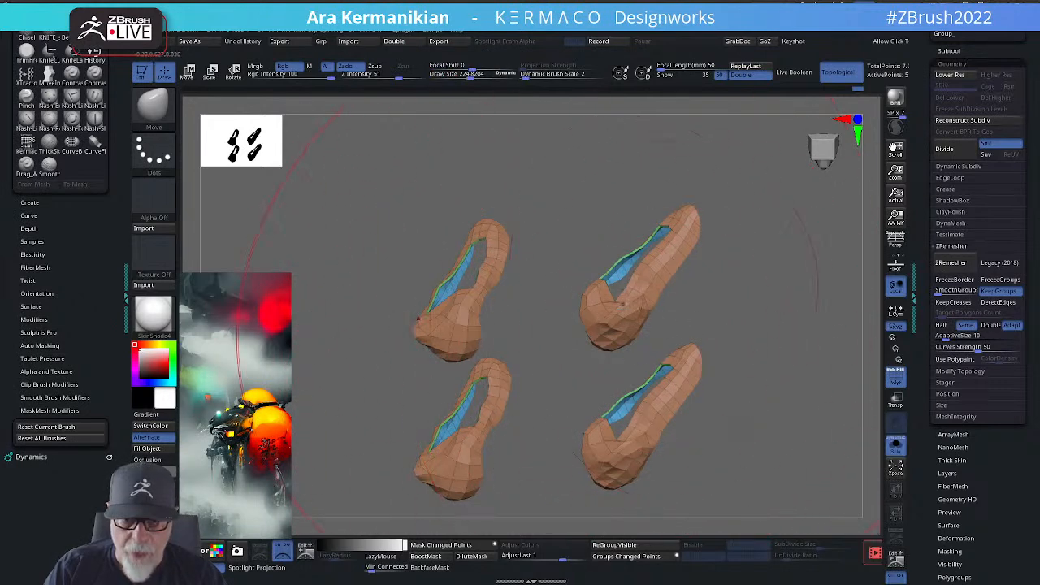
mouse_move(623, 304)
left_mouse_down()
mouse_move(619, 274)
mouse_move(645, 220)
mouse_move(614, 258)
mouse_move(311, 199)
mouse_move(541, 239)
mouse_move(755, 237)
mouse_move(606, 290)
mouse_move(701, 304)
mouse_move(739, 203)
left_mouse_up()
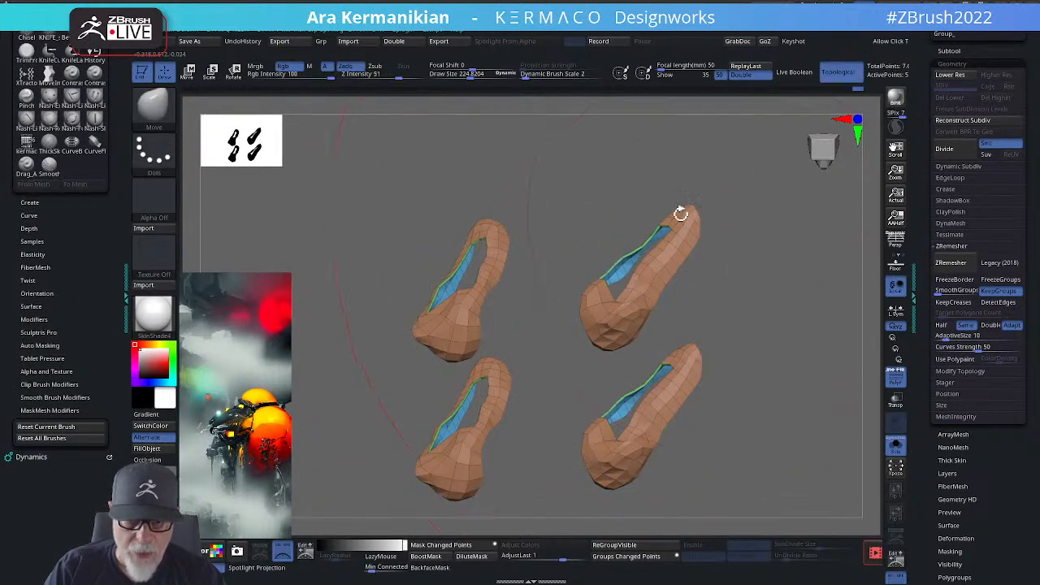
mouse_move(642, 331)
left_mouse_down()
mouse_move(678, 247)
mouse_move(919, 227)
mouse_move(675, 56)
mouse_move(471, 74)
mouse_move(707, 105)
mouse_move(622, 433)
left_mouse_up()
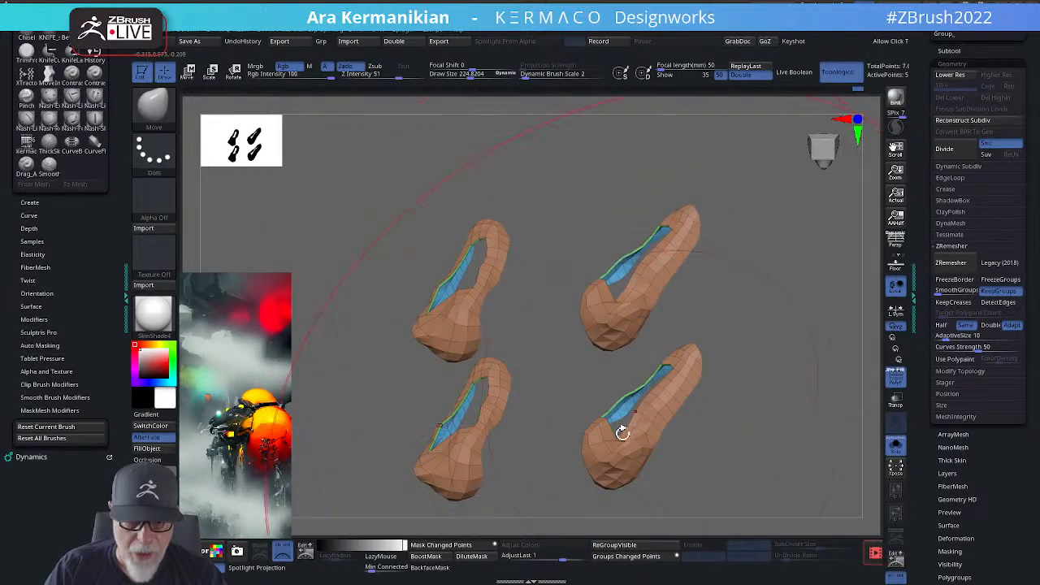
Step: Turn off Topological masking and reduce the Move brush's draw size to about 29
left_click(837, 74)
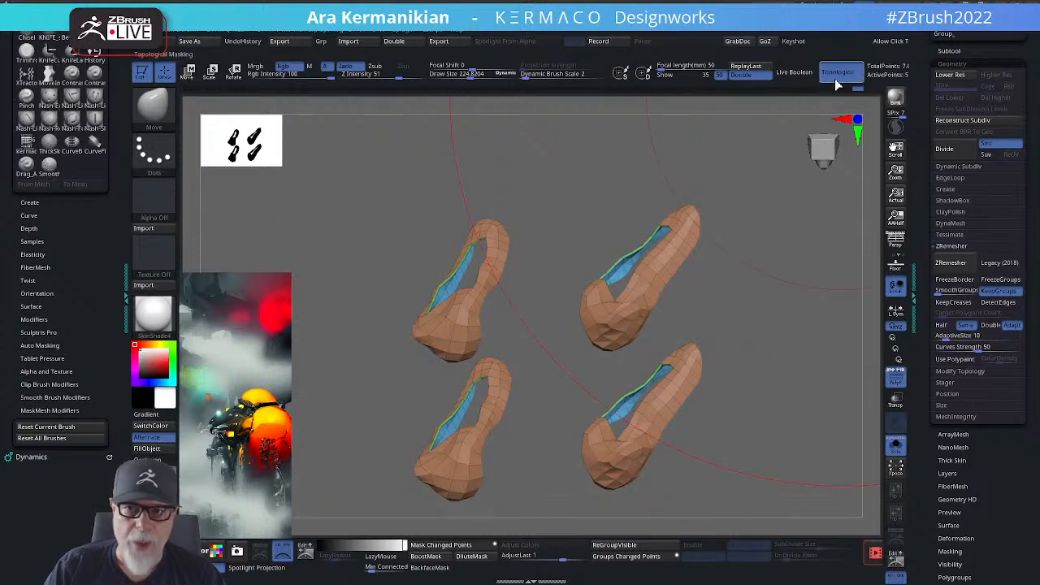
key("s")
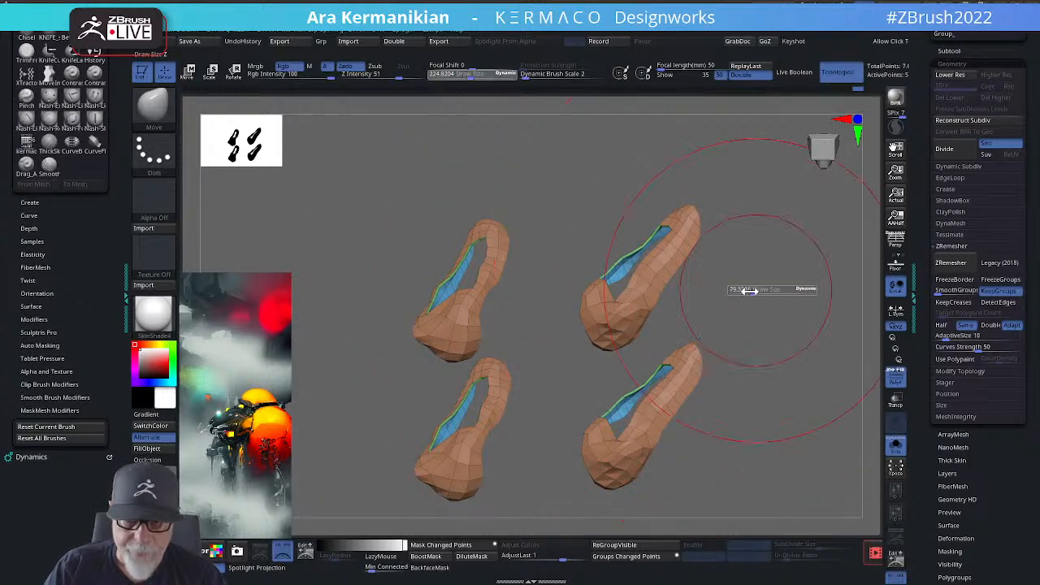
left_click_drag(746, 290, 738, 294)
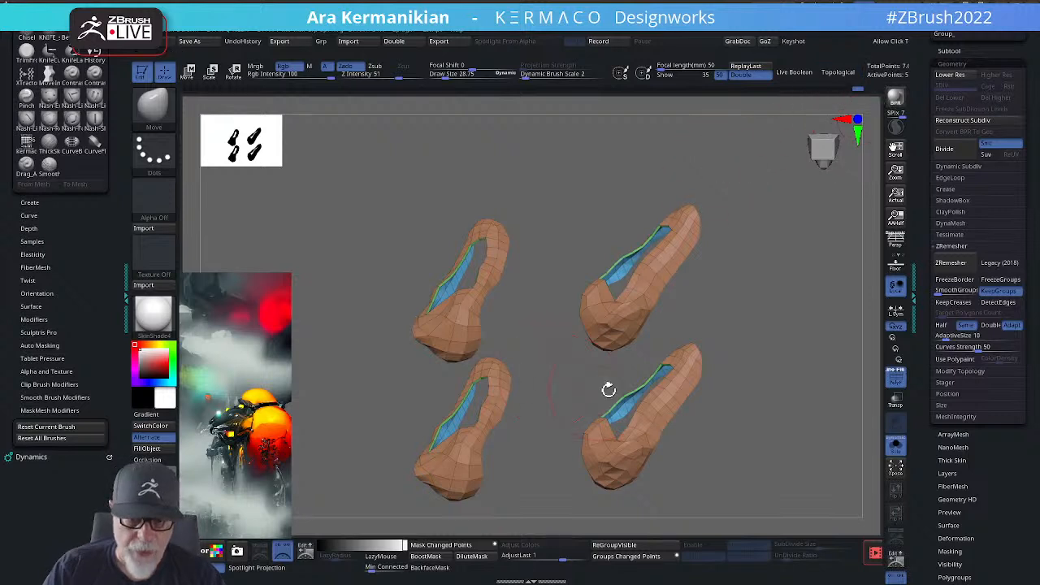
Step: Undo the duplication to return to the single original pair of panels
key("ctrl+z")
key("ctrl+z")
key("ctrl+z")
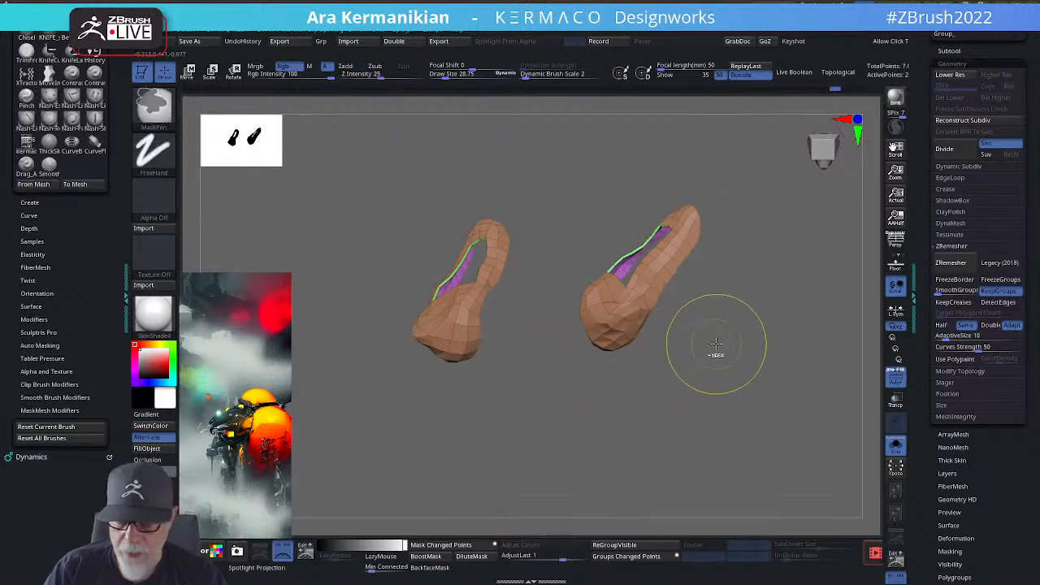
mouse_move(726, 346)
left_mouse_down("shift")
mouse_move(745, 348)
mouse_move(723, 359)
left_mouse_up("shift")
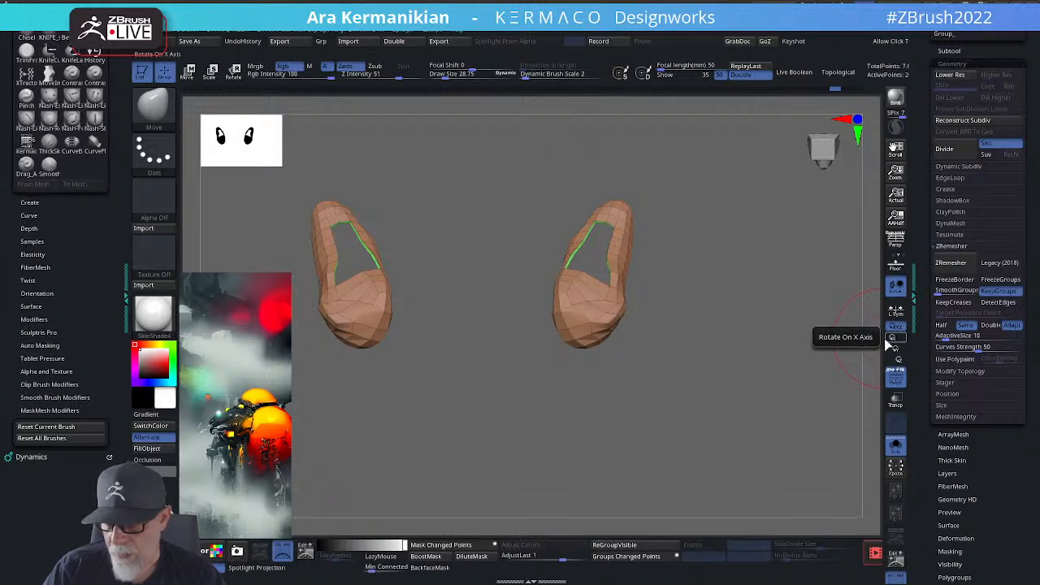
left_click_drag(856, 363, 808, 414)
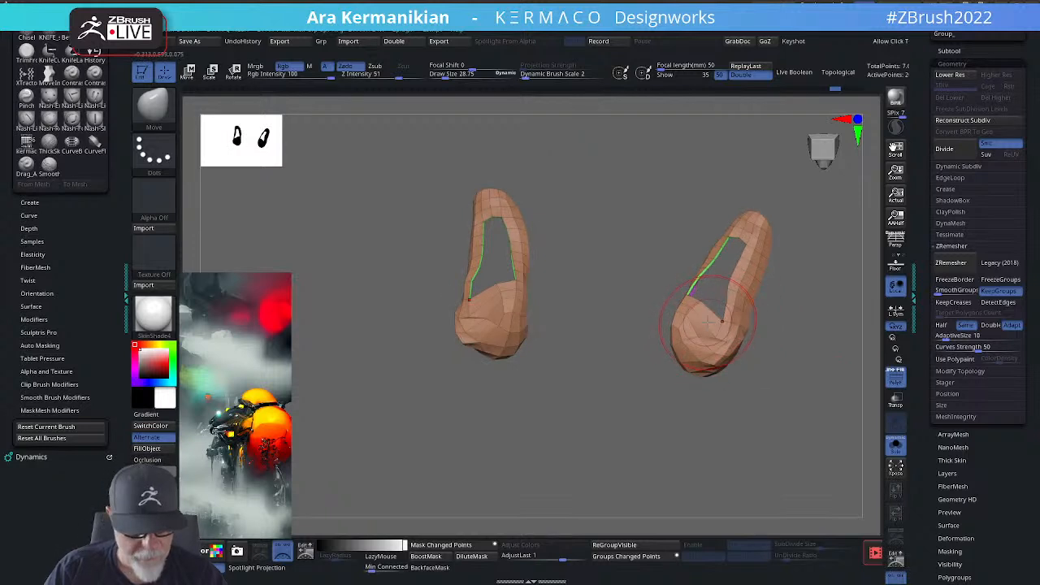
Step: Delete polygons from the filled lower end of the knee panels with ZModeler, and check the widened opening on the full creature
key("b")
key("z")
key("m")
left_click_drag(824, 342, 794, 342)
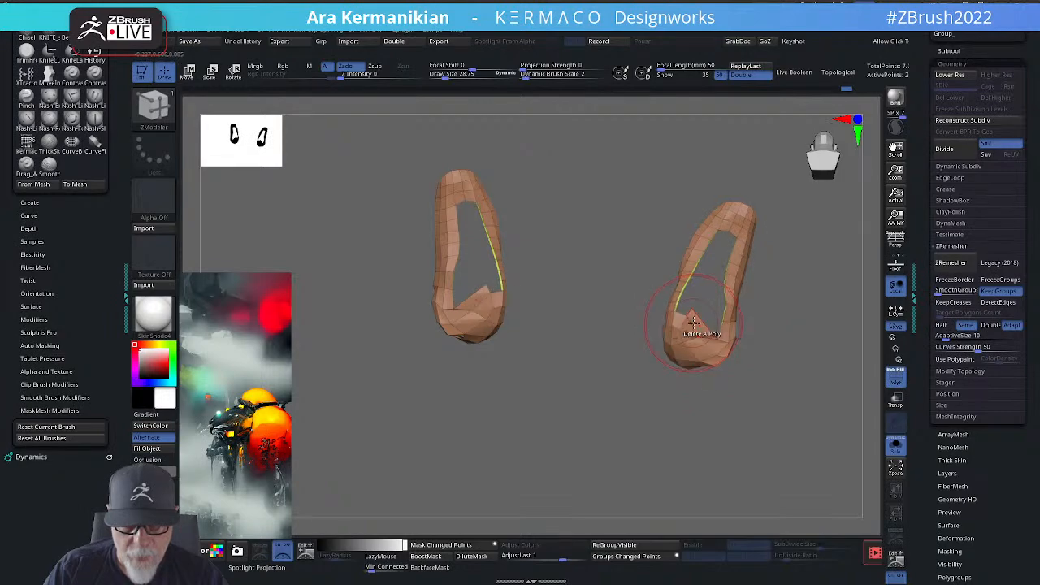
left_click(896, 445)
left_click_drag(813, 449, 837, 183)
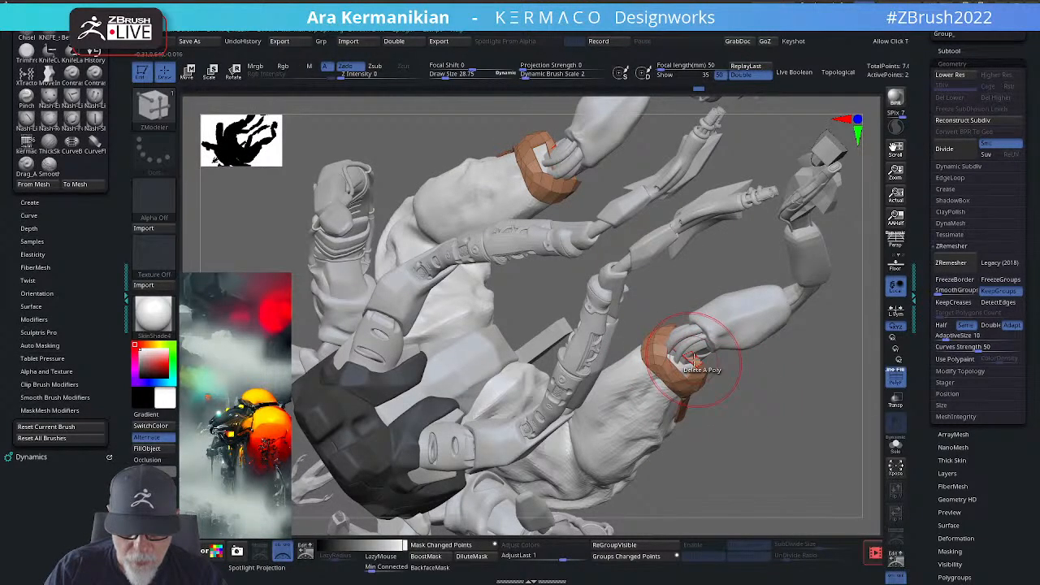
left_click_drag(761, 413, 703, 357)
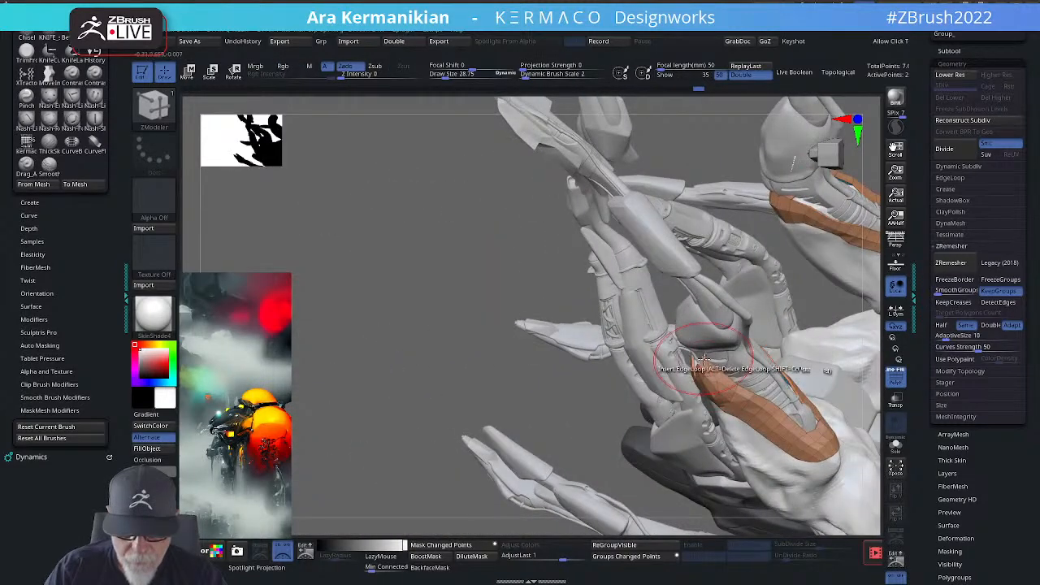
left_click_drag(849, 333, 707, 386)
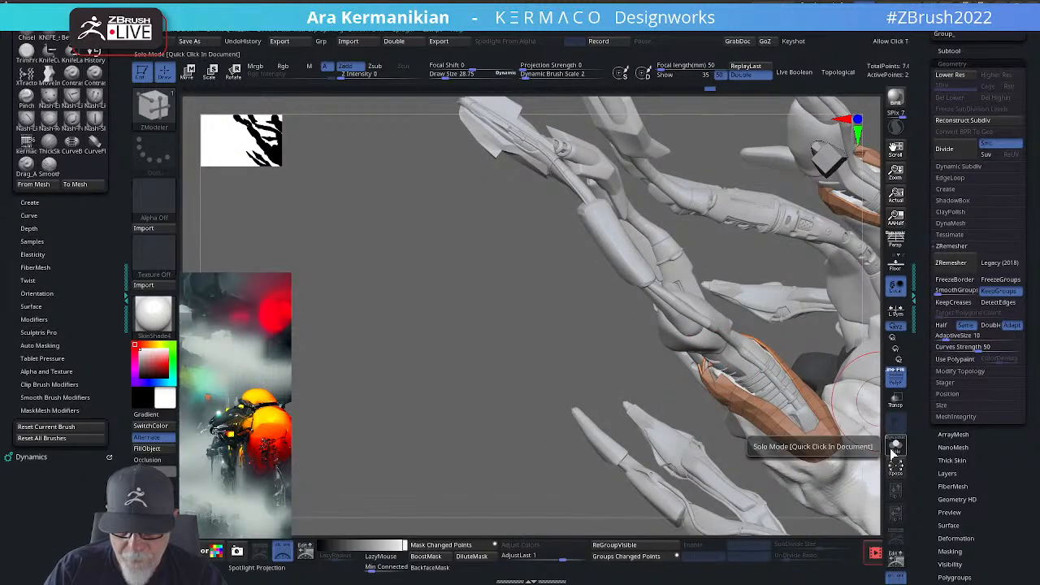
Step: Isolate the knee panels, delete more polygons around the opening's end, and check the result against the whole leg
left_click(895, 445)
left_click(754, 351)
left_click_drag(840, 302, 754, 354)
left_click(720, 350)
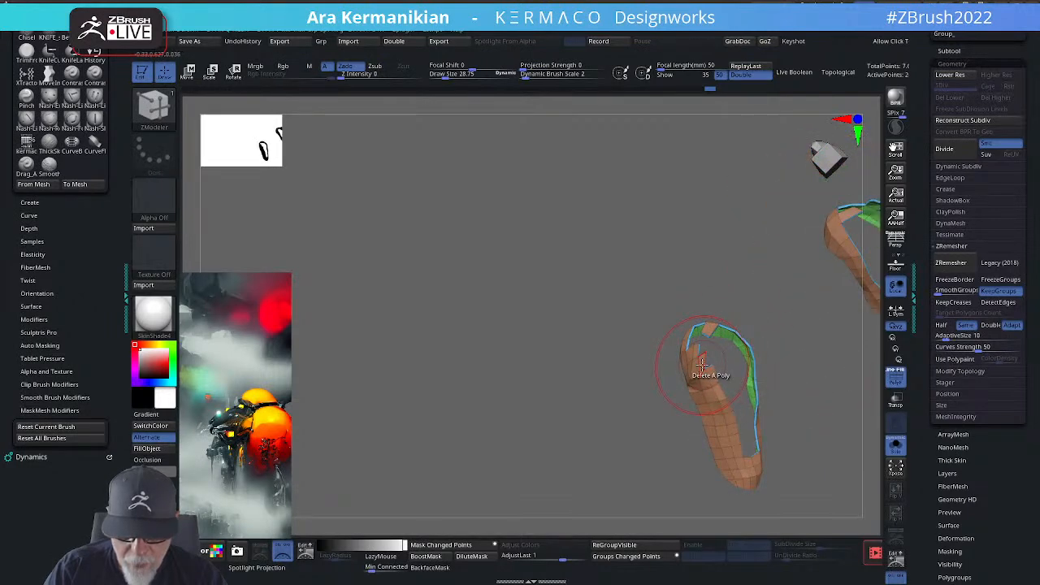
left_click_drag(841, 370, 821, 399)
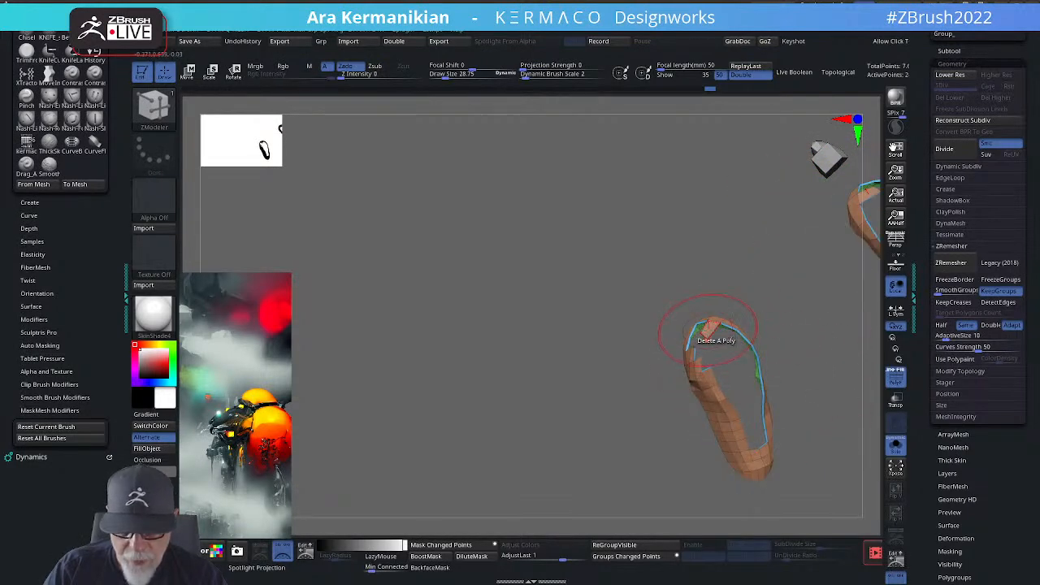
left_click(895, 443)
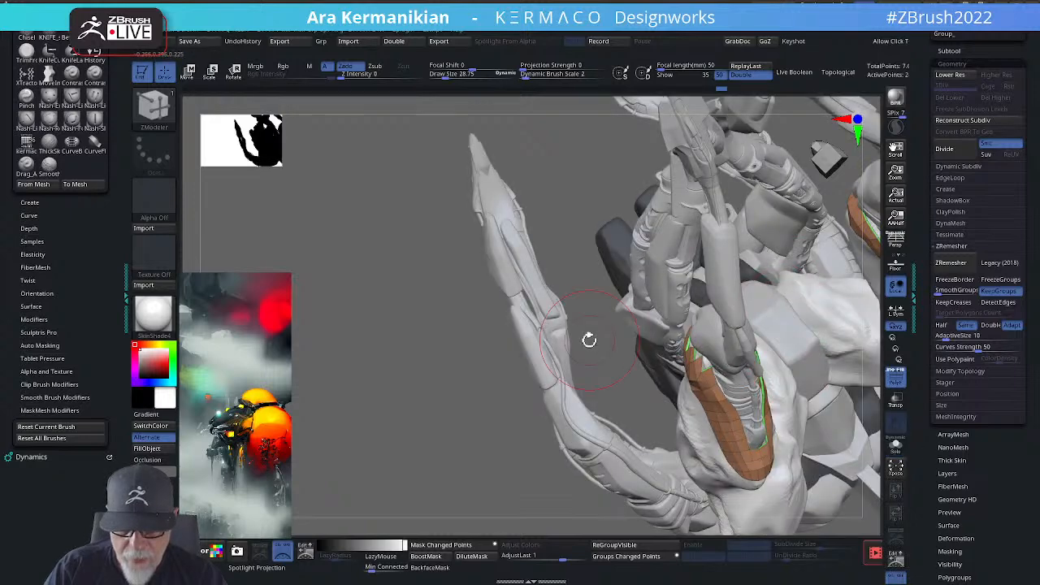
left_click_drag(583, 298, 731, 334)
mouse_move(670, 250)
left_mouse_down()
mouse_move(723, 346)
mouse_move(729, 331)
left_mouse_up()
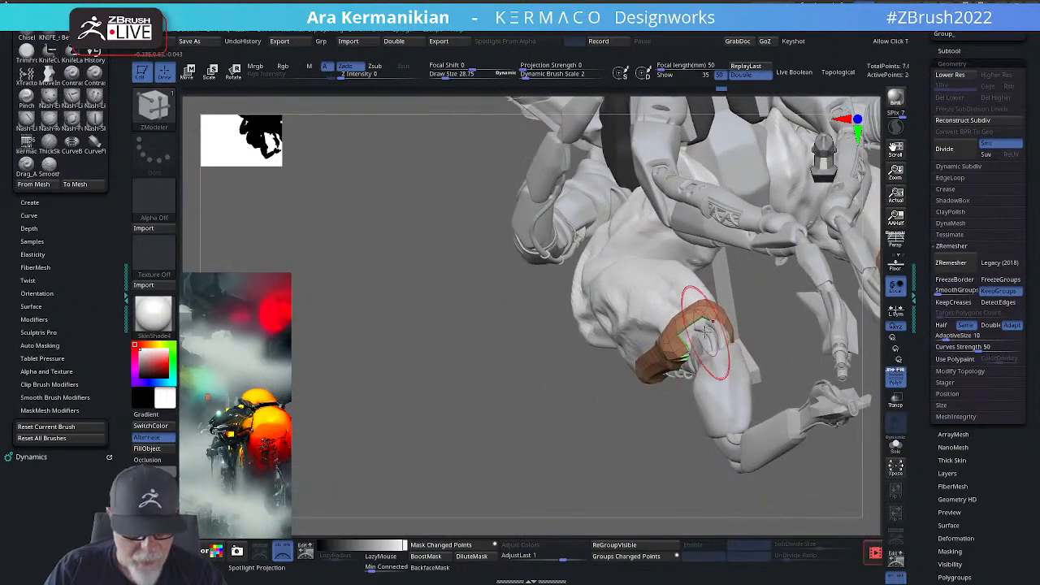
Step: Reshape the jagged corner of the isolated panel's opening with the Move brush at a draw size of about 8.5
key("b")
key("m")
key("v")
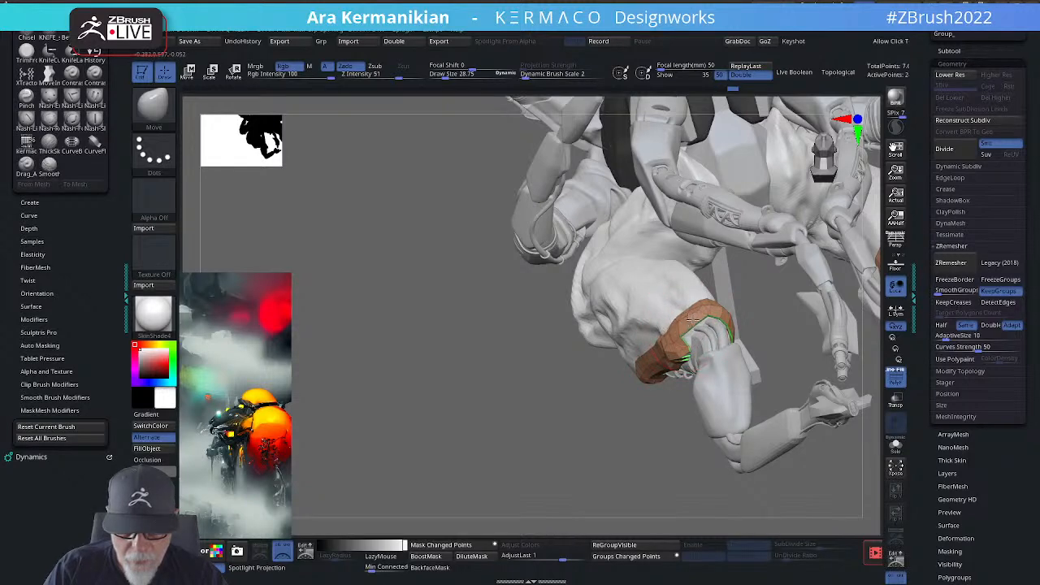
left_click_drag(641, 398, 723, 374)
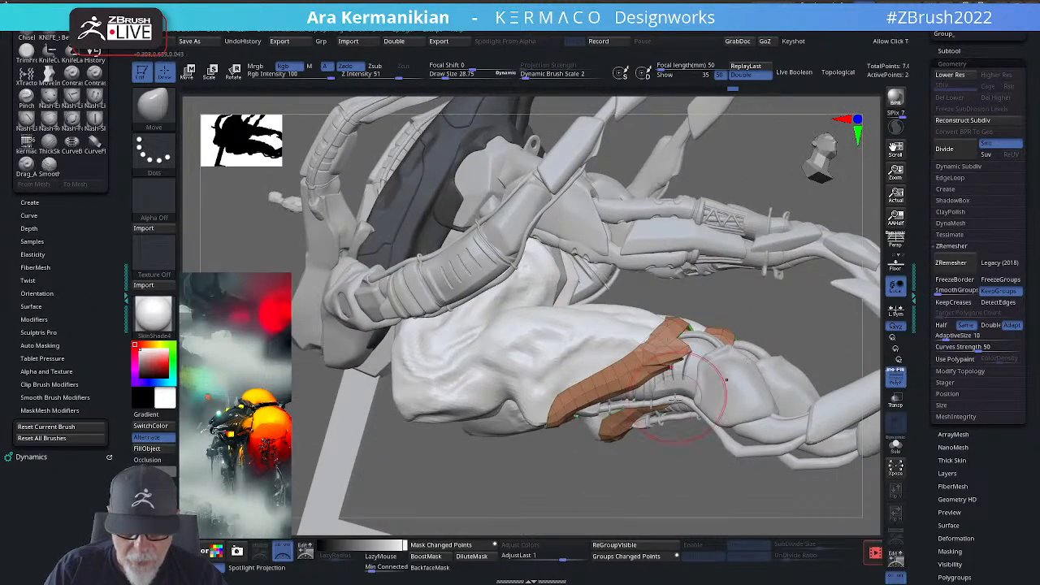
right_click_drag(805, 340, 693, 325)
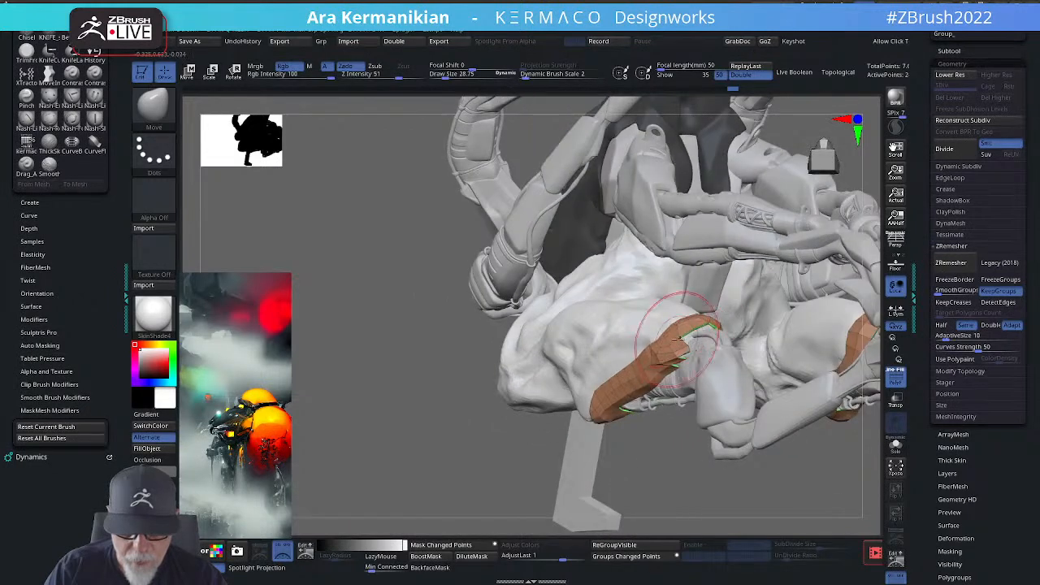
left_click(896, 446)
mouse_move(764, 489)
right_mouse_down()
mouse_move(766, 465)
mouse_move(744, 471)
mouse_move(751, 410)
mouse_move(775, 385)
right_mouse_up()
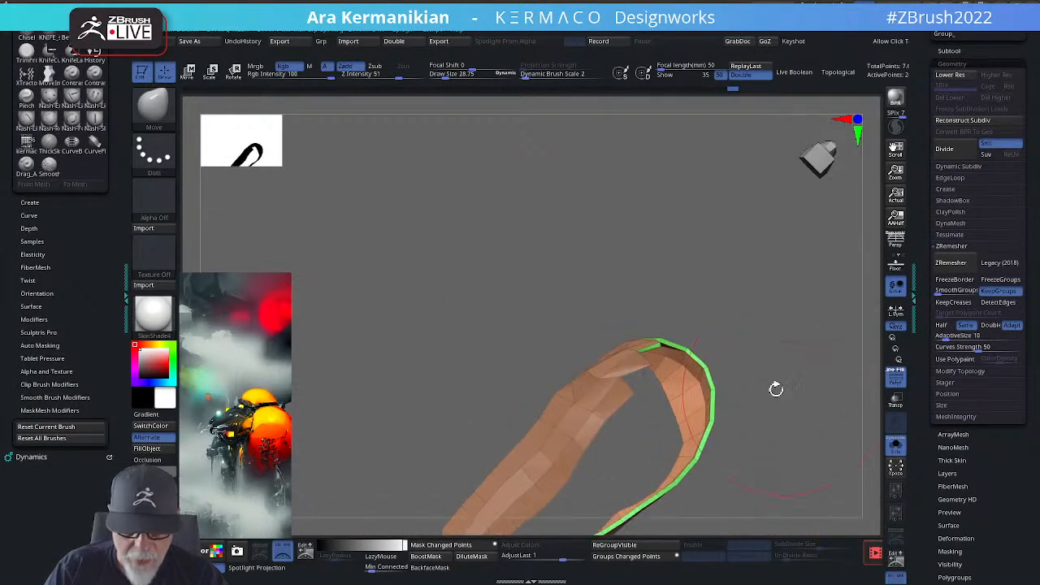
key("s")
mouse_move(618, 386)
left_mouse_down()
mouse_move(605, 388)
mouse_move(619, 391)
left_mouse_up()
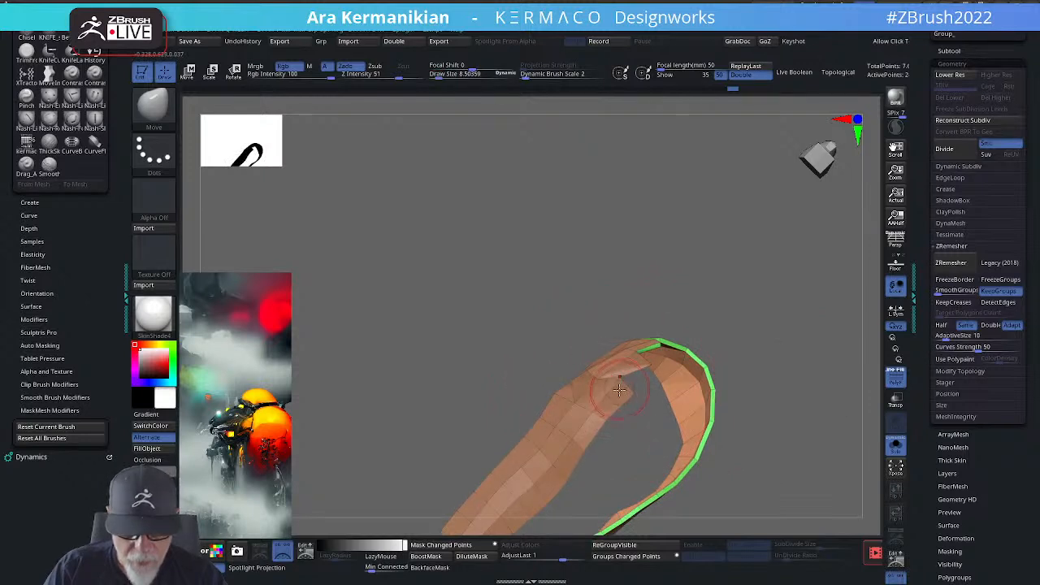
right_click_drag(639, 395, 637, 357)
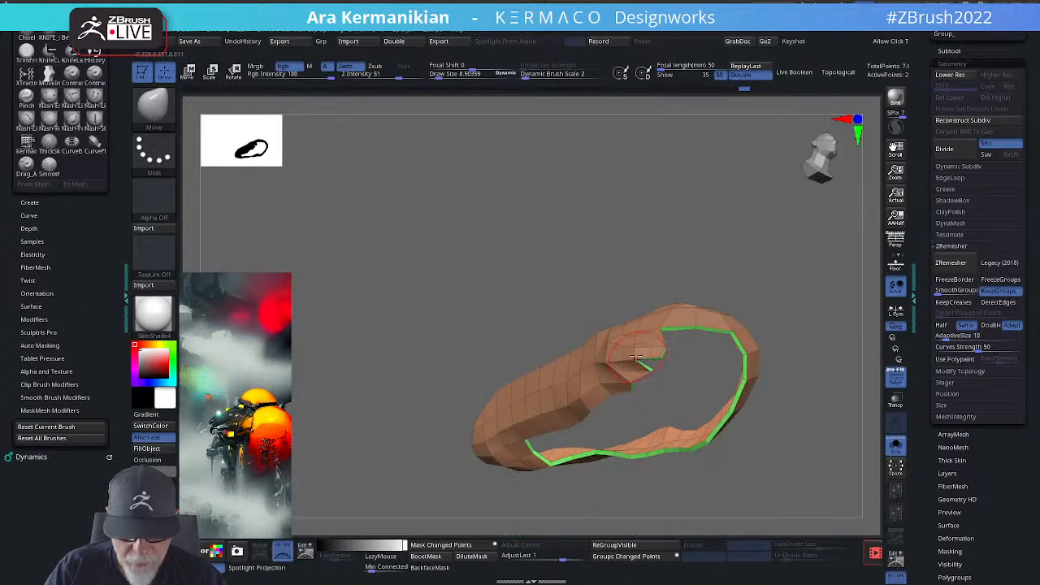
key("shift")
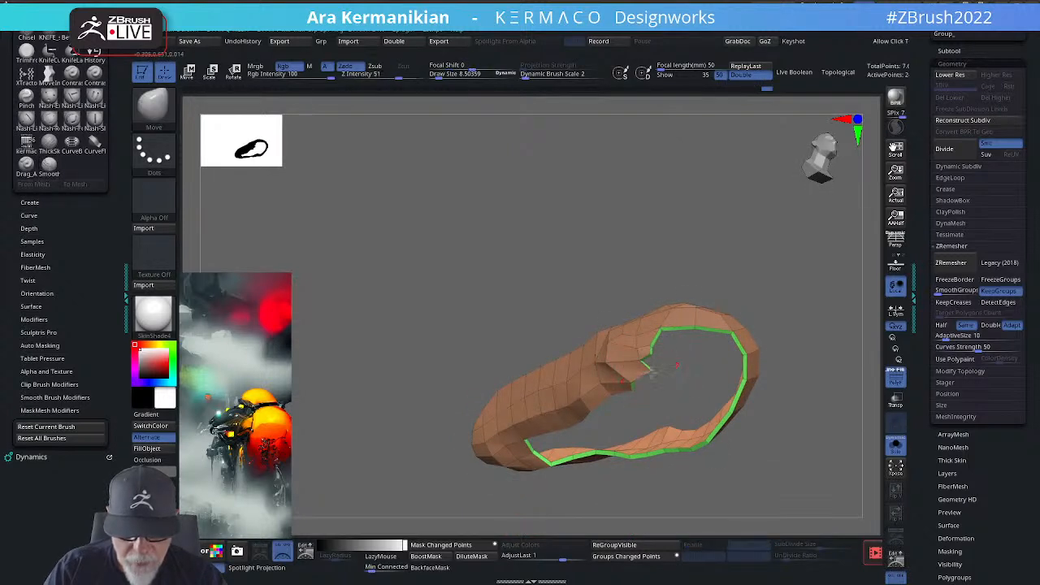
right_click_drag(635, 367, 715, 382)
Step: Show the full creature, try pulling the panel's rim with the Move brush at draw size about 17, and undo the pull
left_click(896, 446)
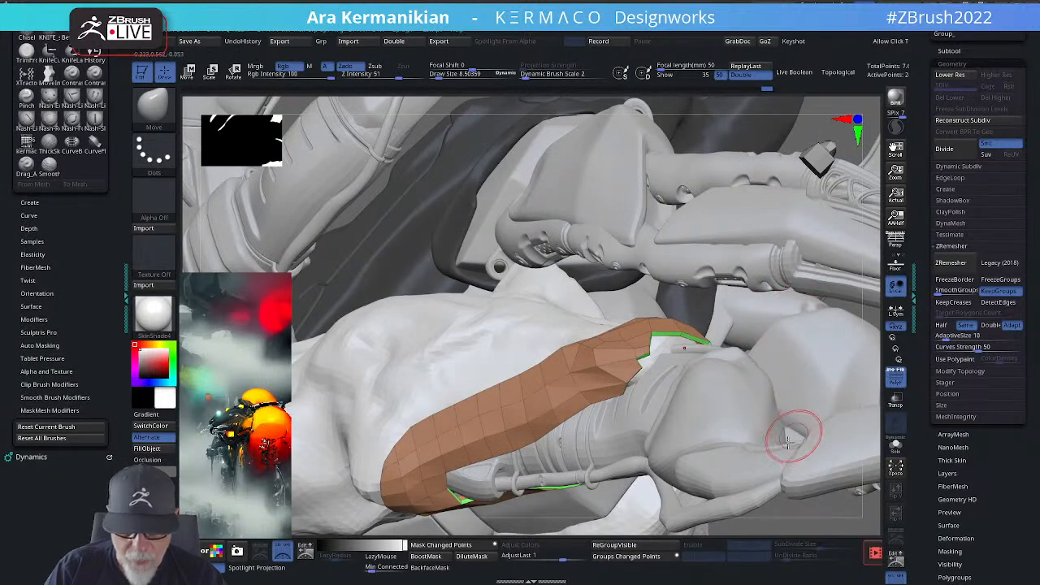
right_click_drag(817, 508, 831, 320, "ctrl")
left_click_drag(624, 366, 644, 369)
key("s")
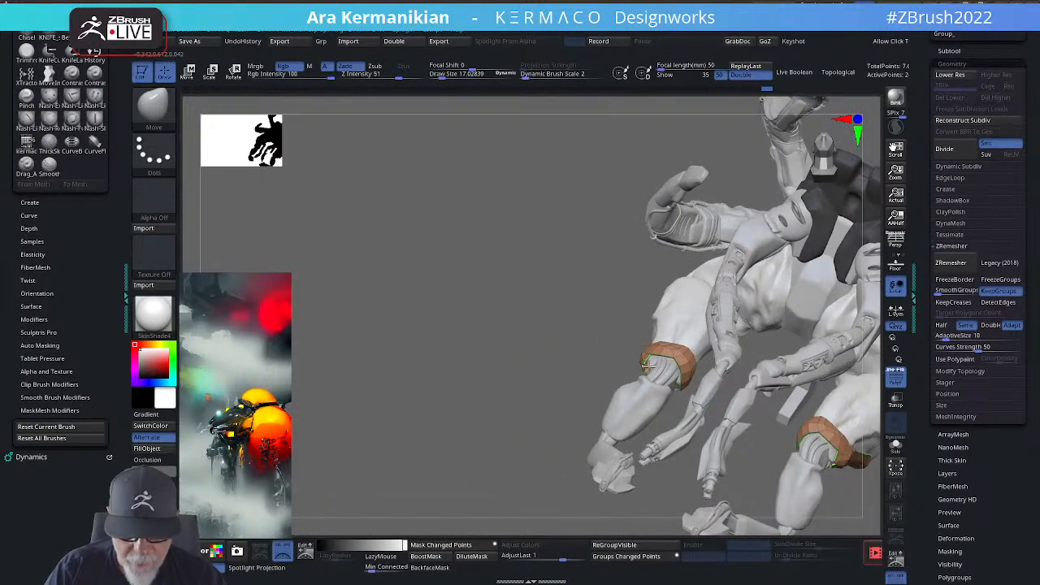
key("ctrl+z")
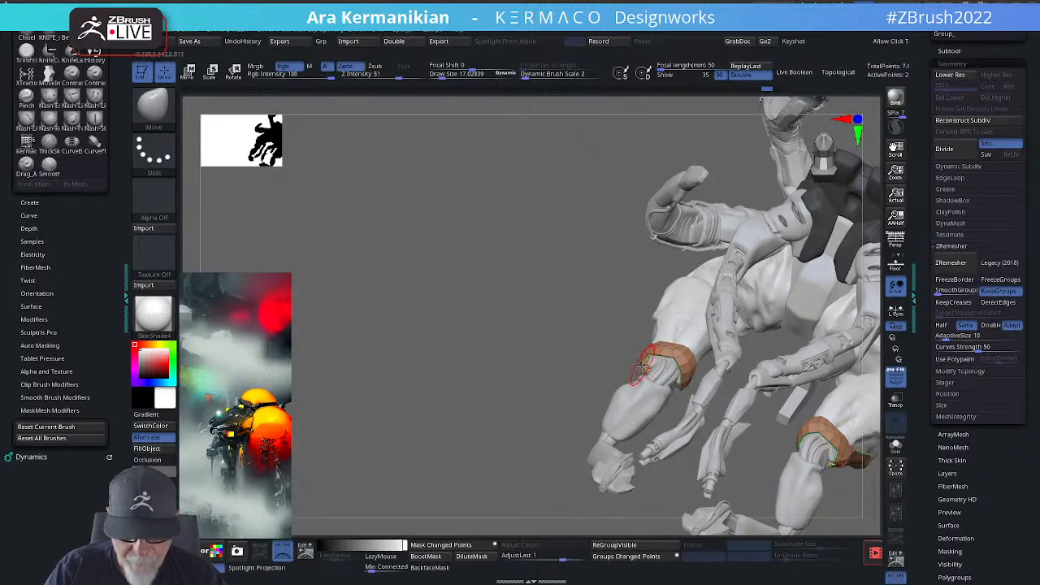
Step: Examine how the knee panels wrap around the legs from several angles, with and without the polyframe
left_click_drag(557, 376, 675, 367)
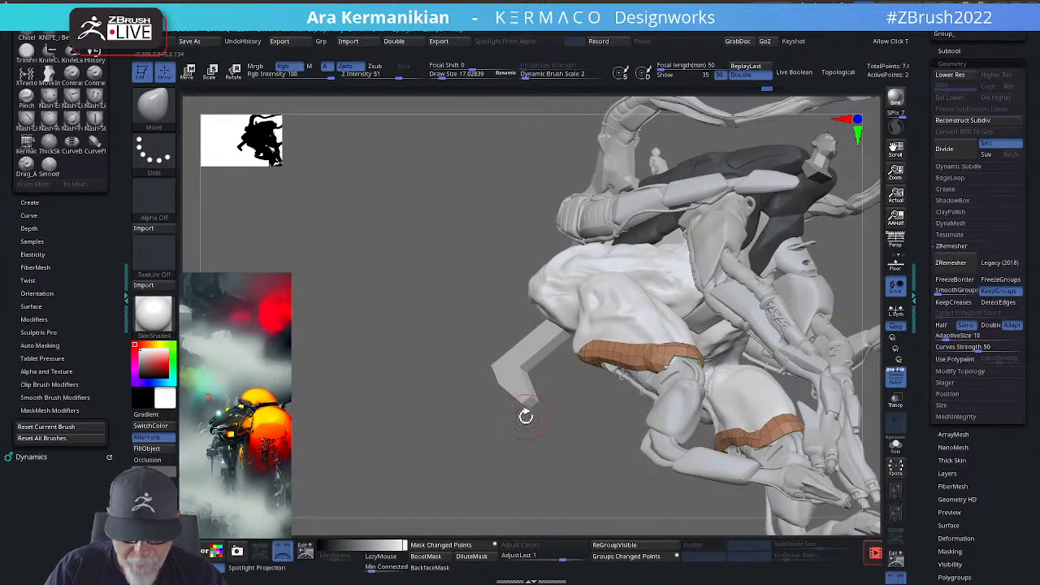
left_click_drag(525, 416, 664, 371)
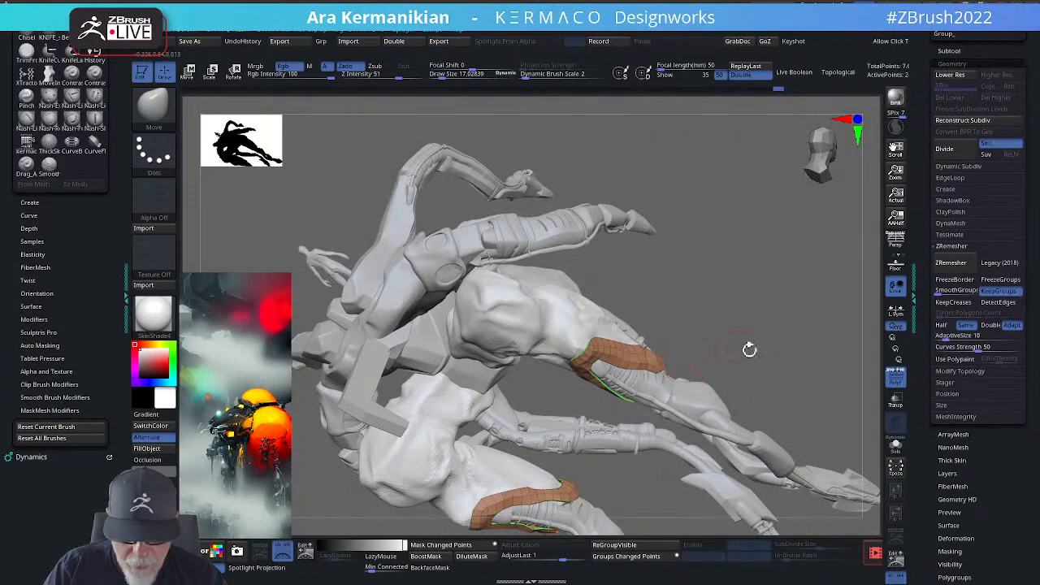
left_click_drag(749, 349, 837, 361)
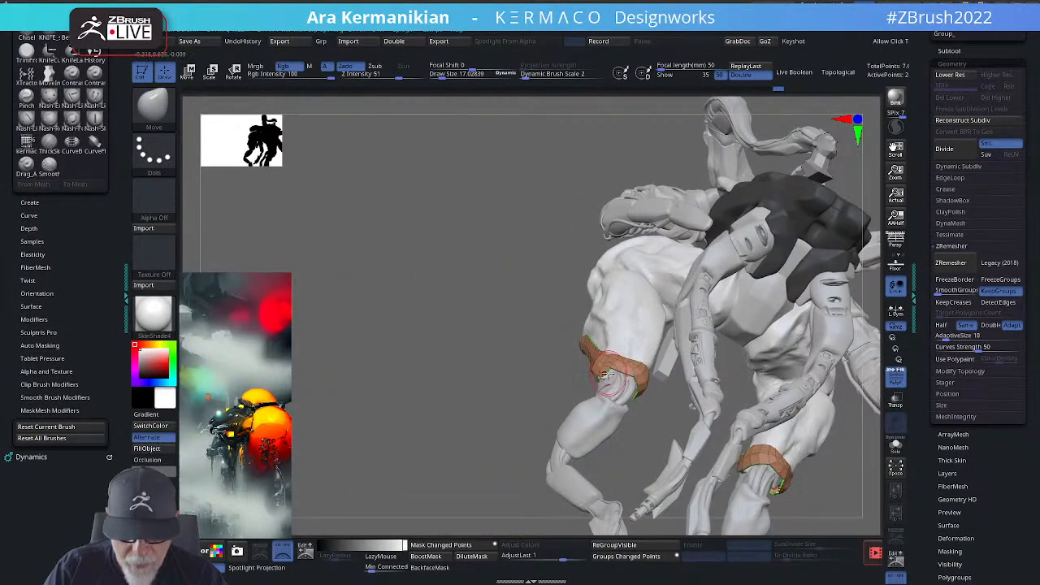
left_click_drag(534, 389, 622, 375)
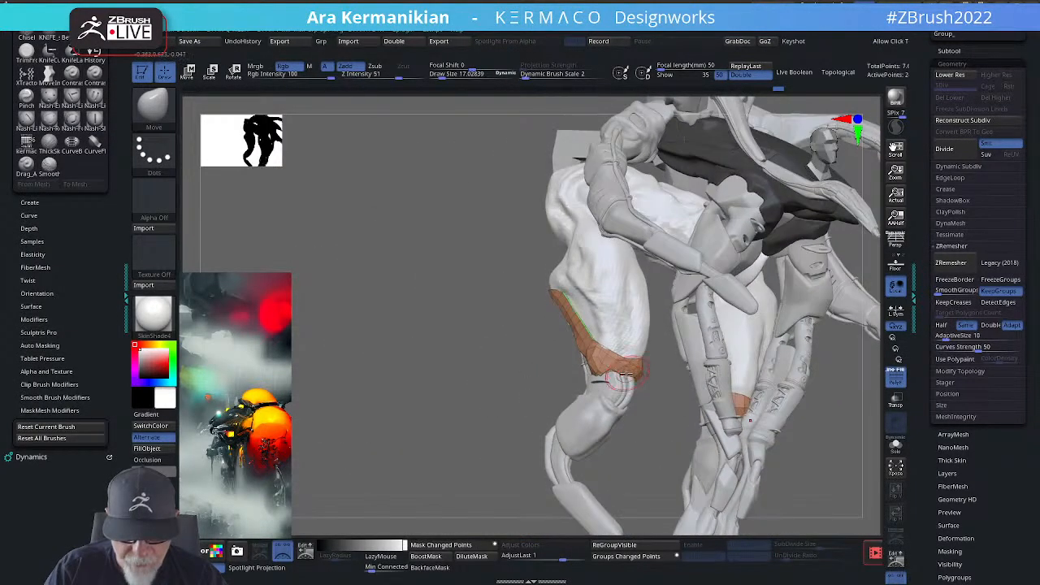
left_click_drag(846, 468, 886, 453)
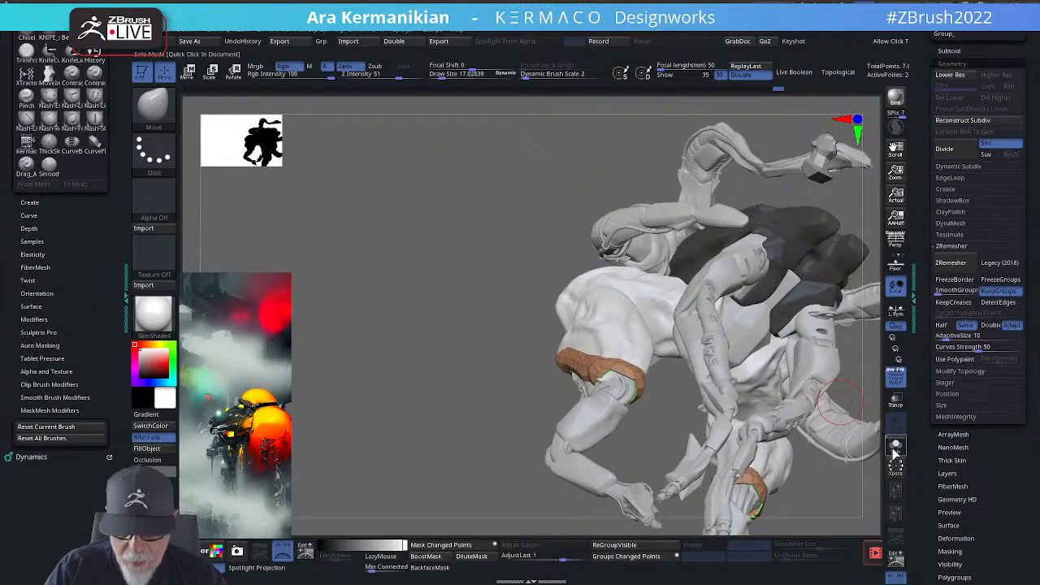
left_click(895, 378)
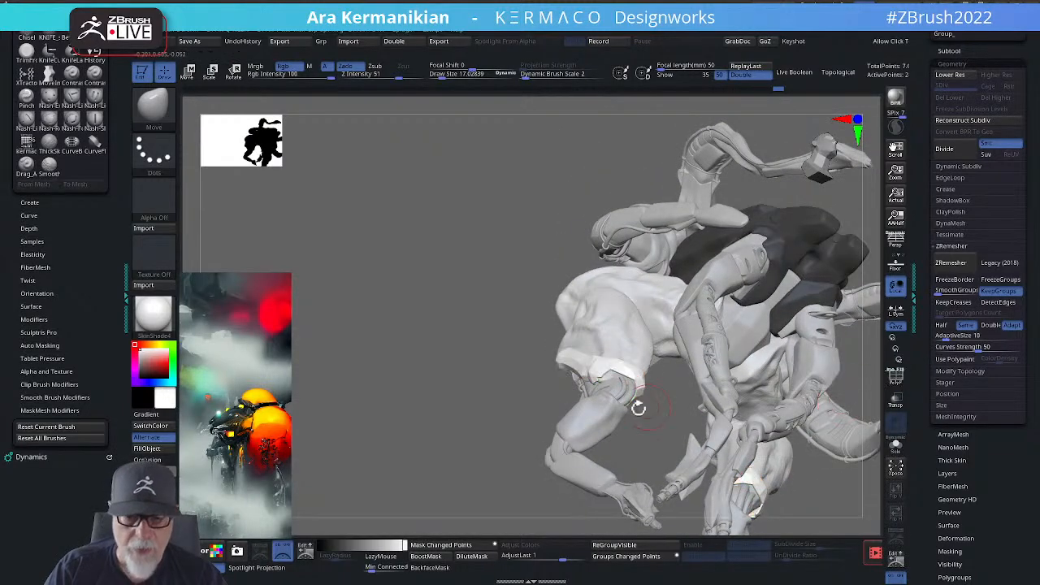
left_click(896, 379)
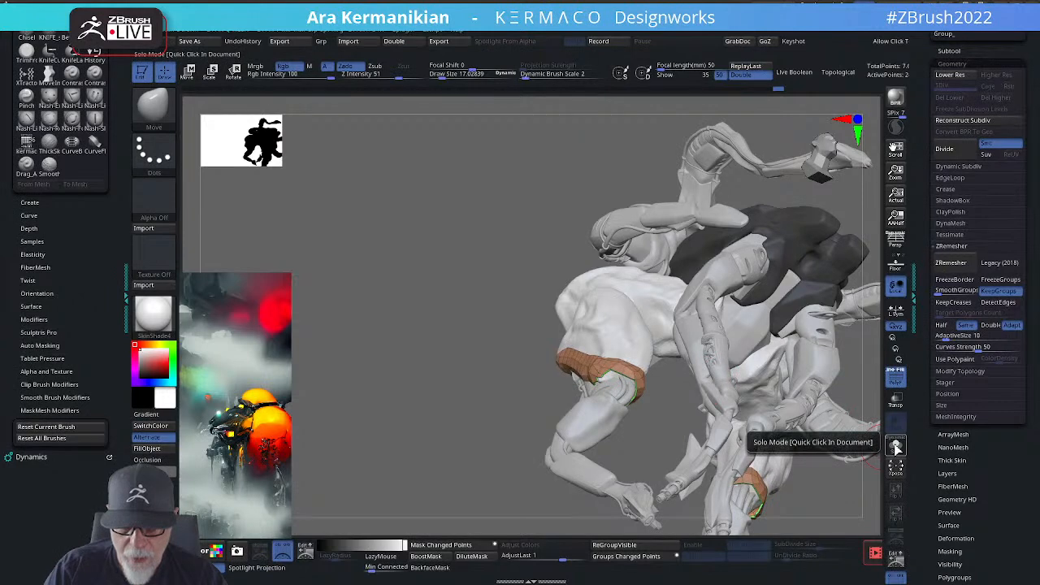
Step: Isolate the panels, extrude the opening's upper edge inward with ZModeler, adjust its points, and set the draw size to 2.11
left_click(895, 446)
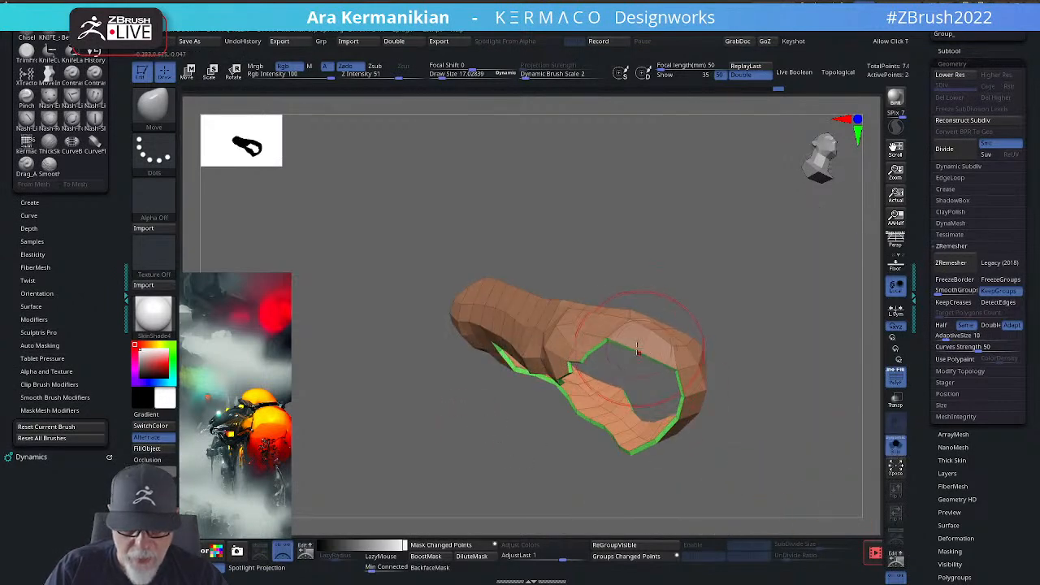
key("b")
key("z")
key("m")
key("space")
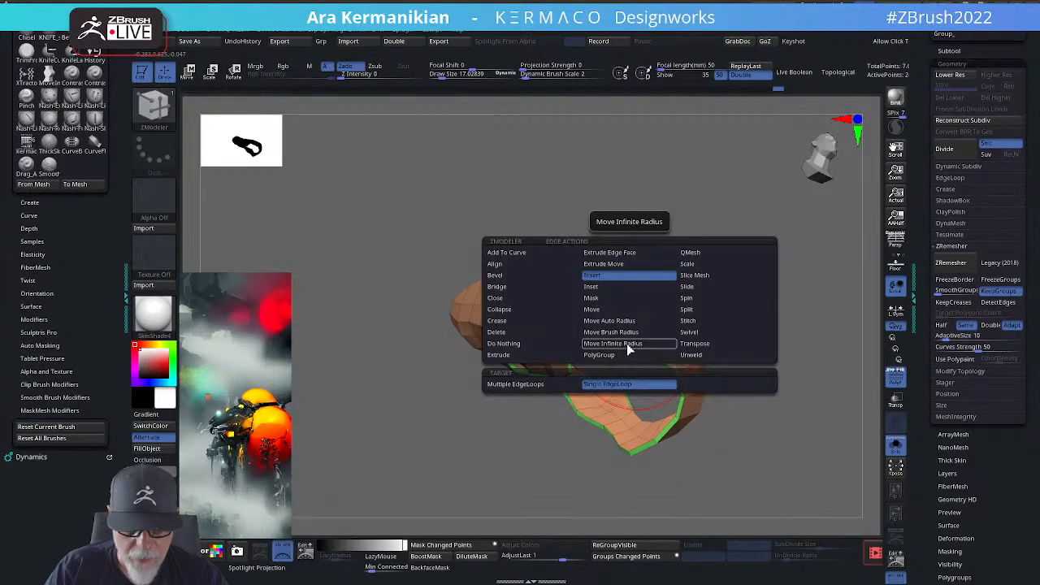
left_click(507, 355)
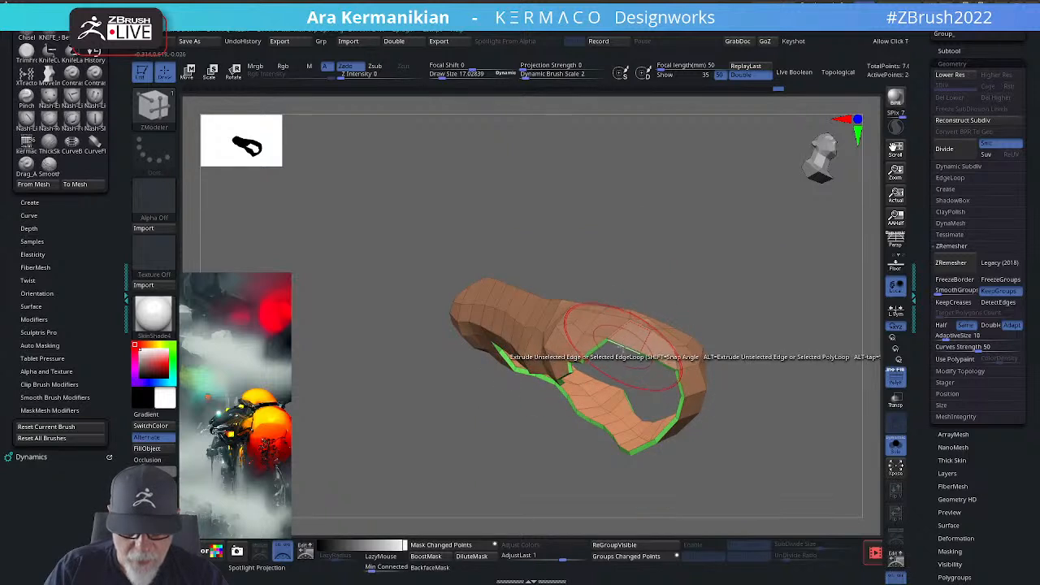
left_click_drag(609, 352, 604, 363)
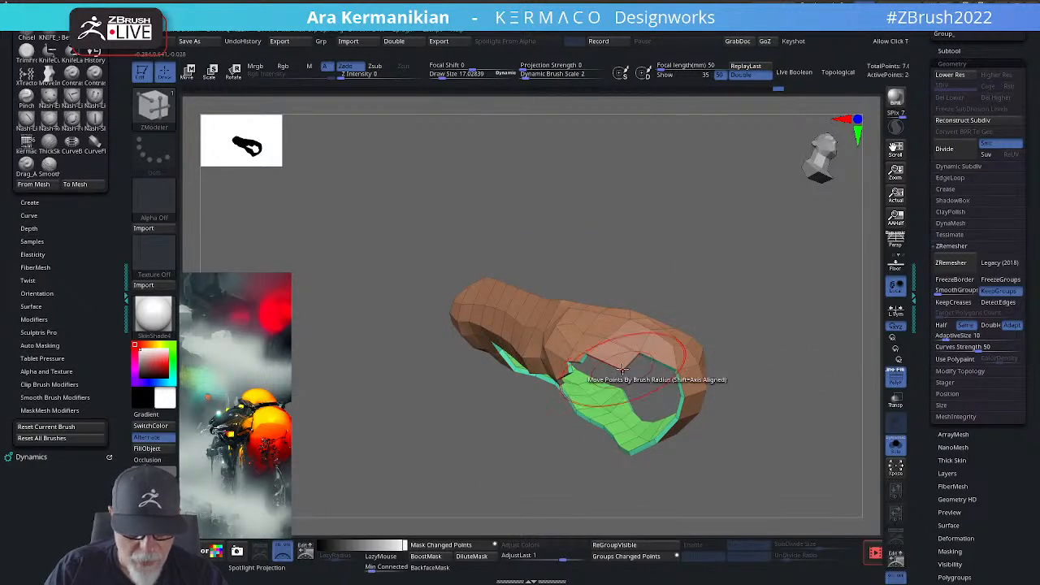
mouse_move(621, 371)
left_mouse_down()
mouse_move(619, 351)
mouse_move(629, 363)
mouse_move(619, 351)
left_mouse_up()
key("s")
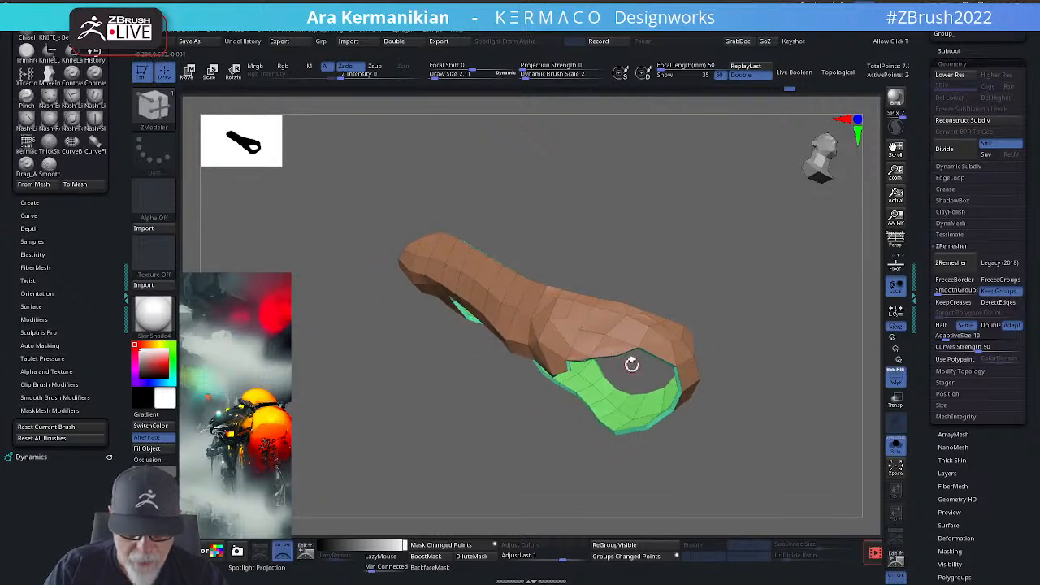
Step: Set the ZModeler point action to Delete, clean up extra points along the opening's upper rim, and hide the polyframe
key("space")
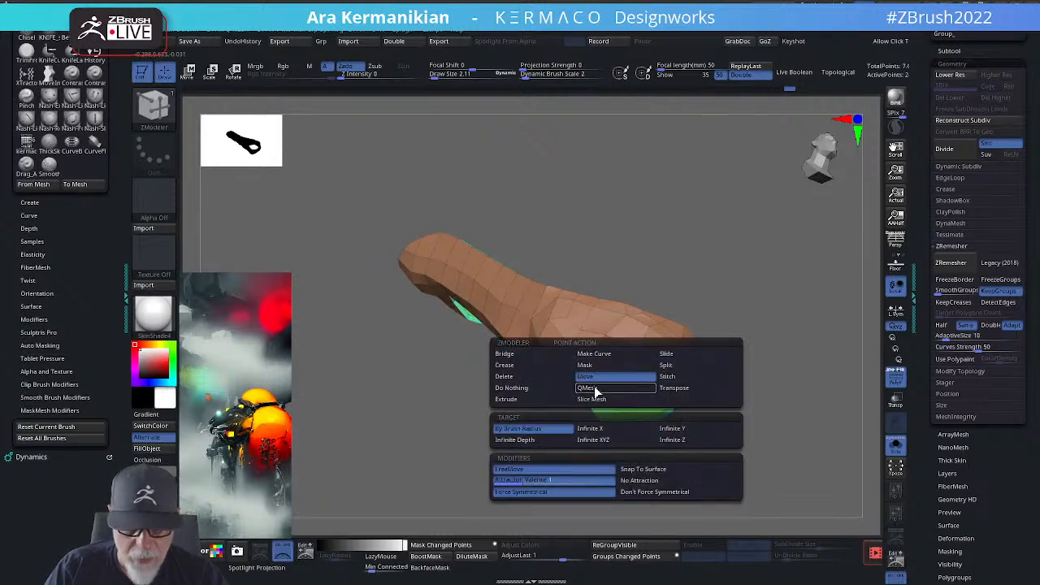
left_click(526, 376)
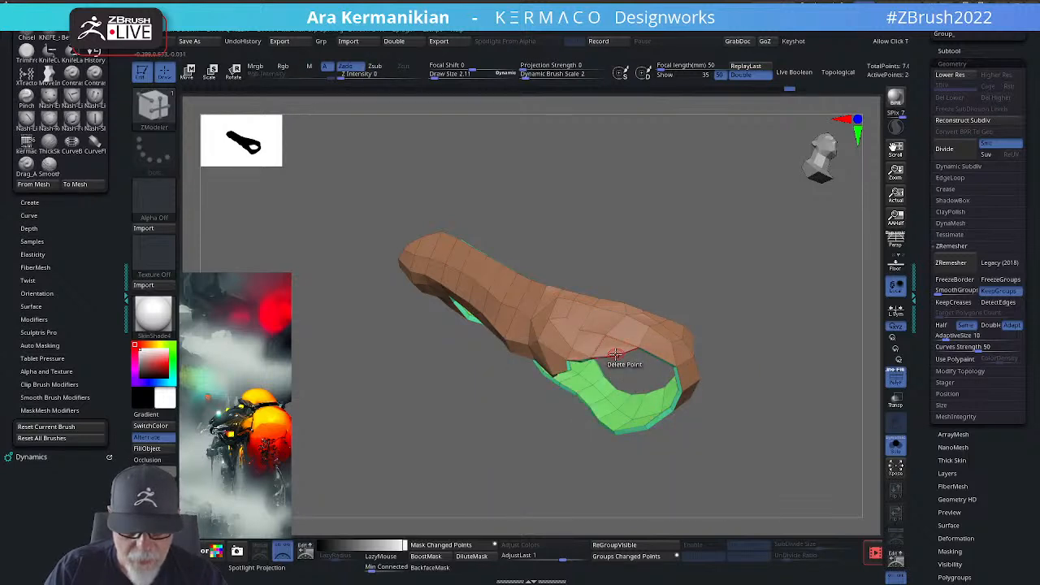
left_click_drag(742, 331, 622, 329)
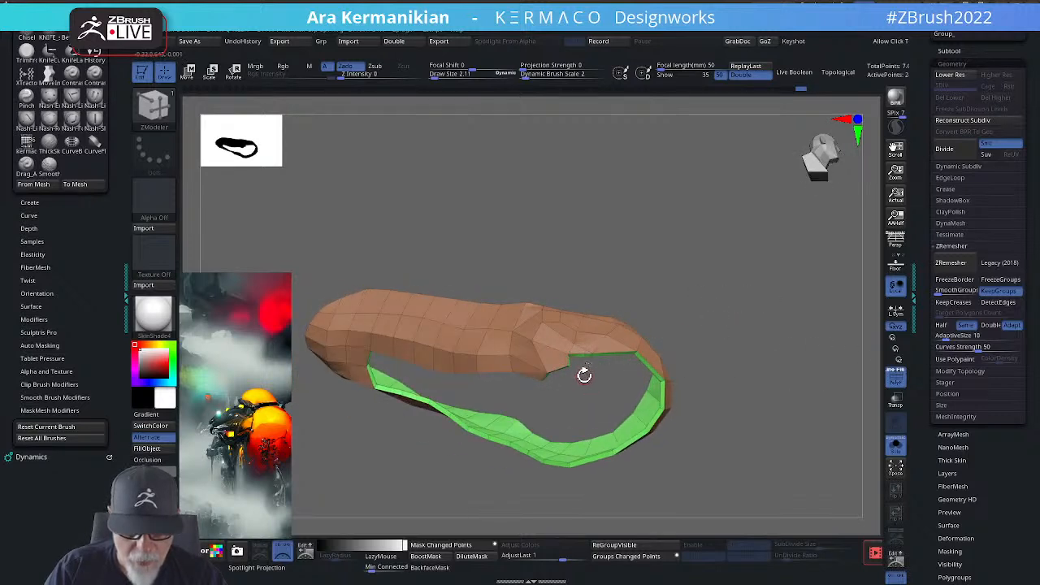
mouse_move(585, 353)
left_mouse_down()
mouse_move(593, 379)
mouse_move(576, 366)
left_mouse_up()
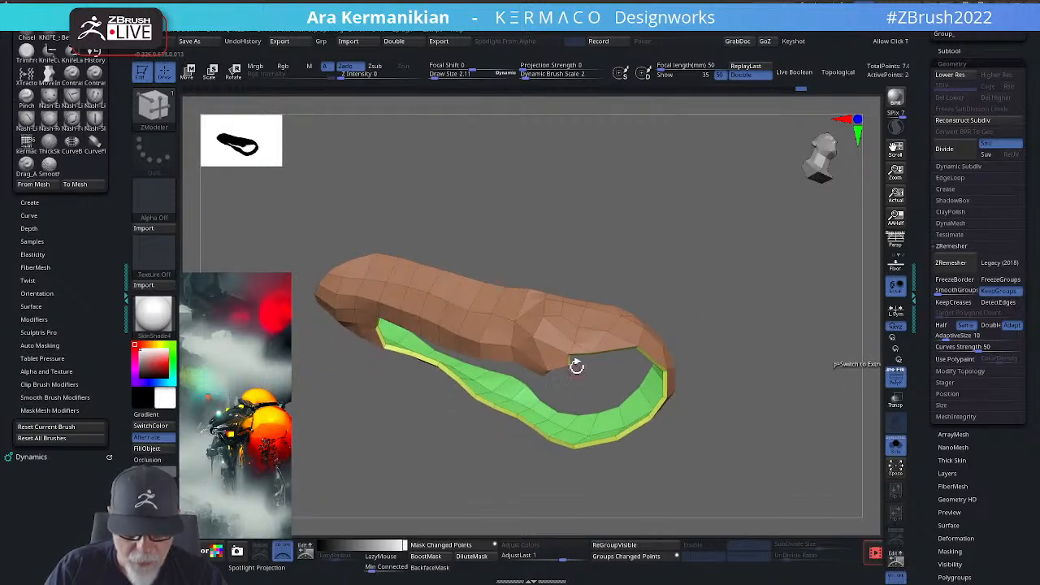
left_click_drag(786, 363, 766, 379)
key("shift+f")
left_click_drag(805, 332, 879, 382)
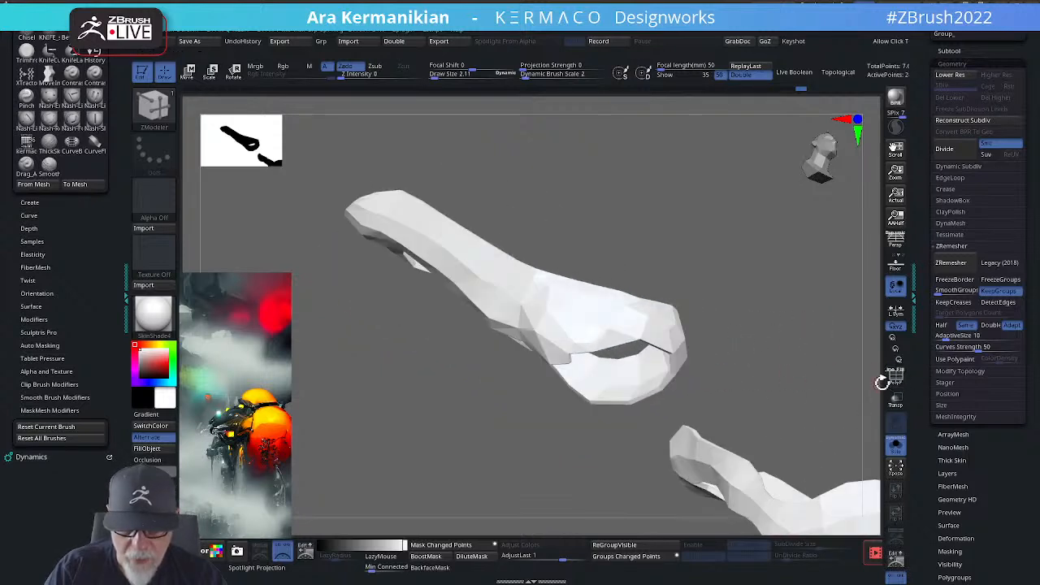
Step: Show the full creature with the polyframe on and examine how the knee panels sit on the legs
left_click(894, 377)
left_click(895, 446)
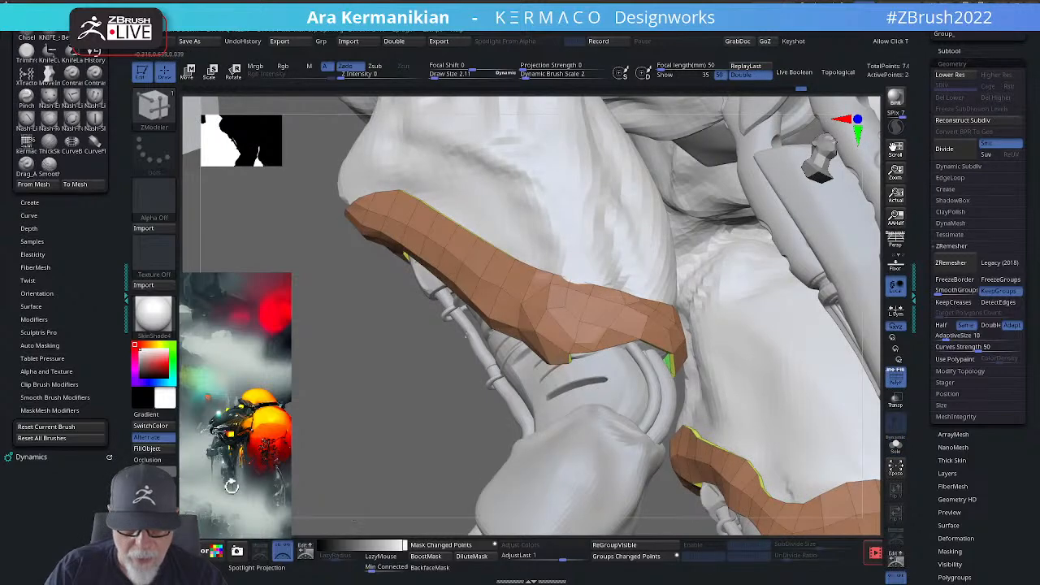
left_click_drag(281, 472, 867, 299)
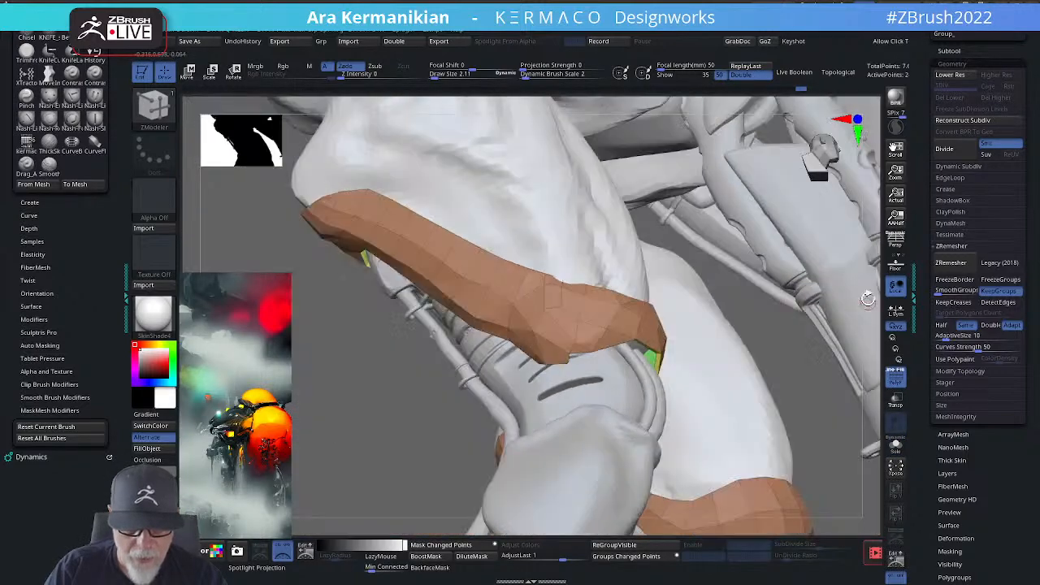
left_click_drag(835, 422, 771, 365, "alt")
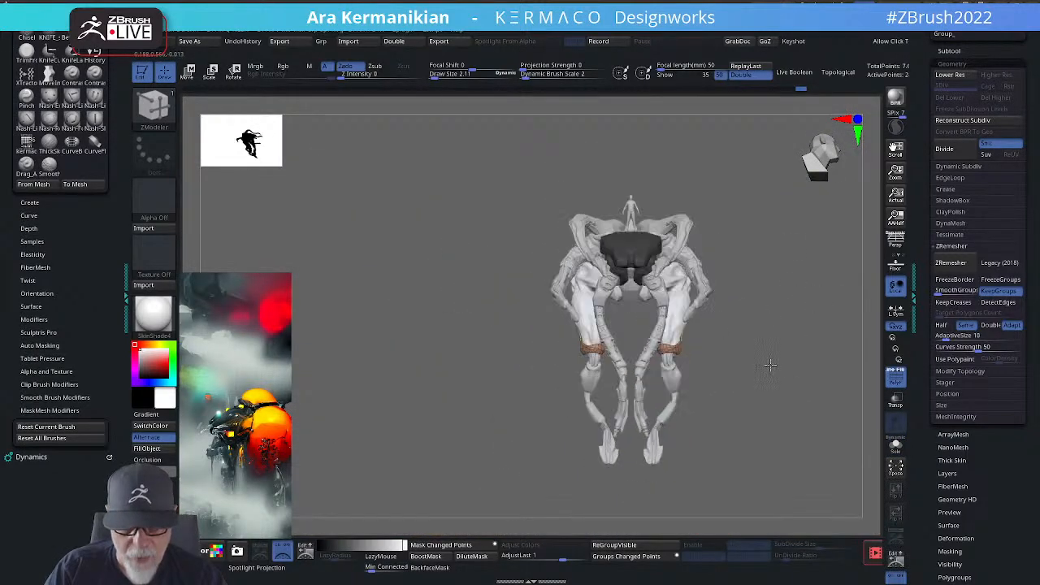
left_click_drag(862, 378, 770, 331, "alt")
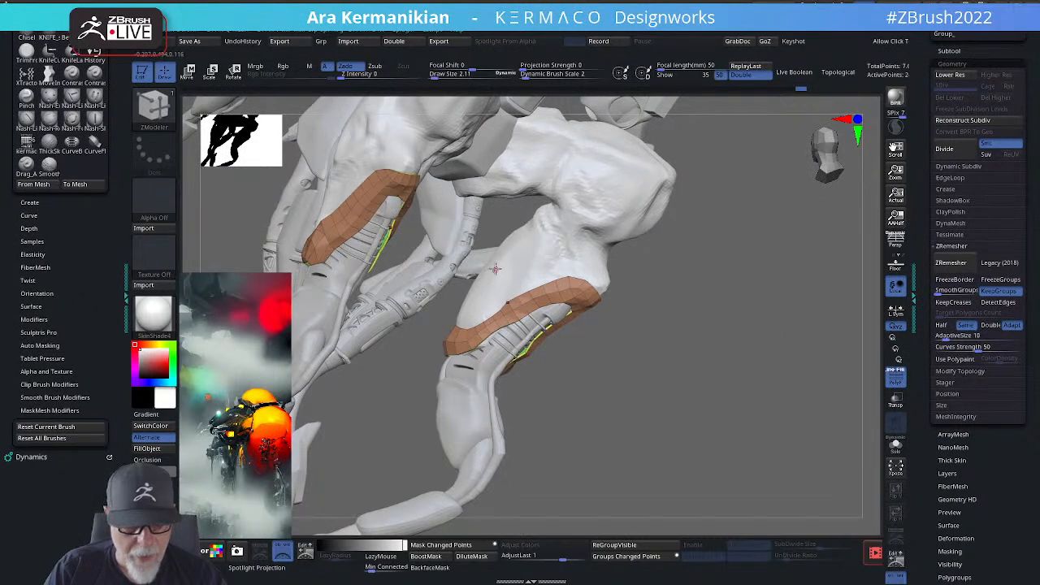
Step: Pull the knee panel's upper end into shape with the Move brush at a draw size of about 24.5
key("b")
key("m")
key("v")
key("s")
mouse_move(390, 191)
left_mouse_down()
mouse_move(403, 192)
mouse_move(404, 179)
left_mouse_up()
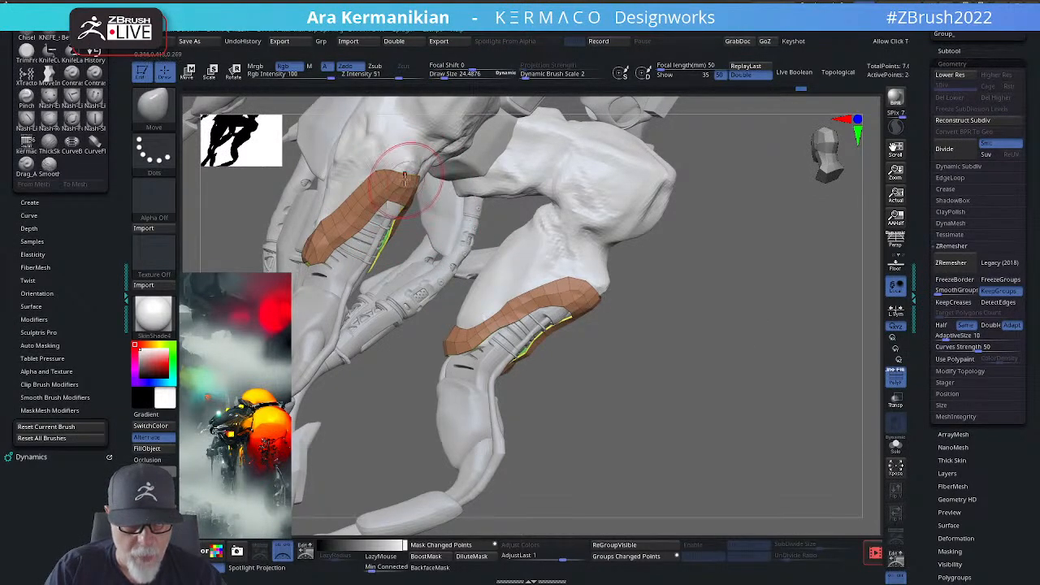
Step: Remesh the knee panels with ZRemesher, using the Same polygon count, Adapt and KeepGroups options
left_click_drag(737, 307, 613, 302)
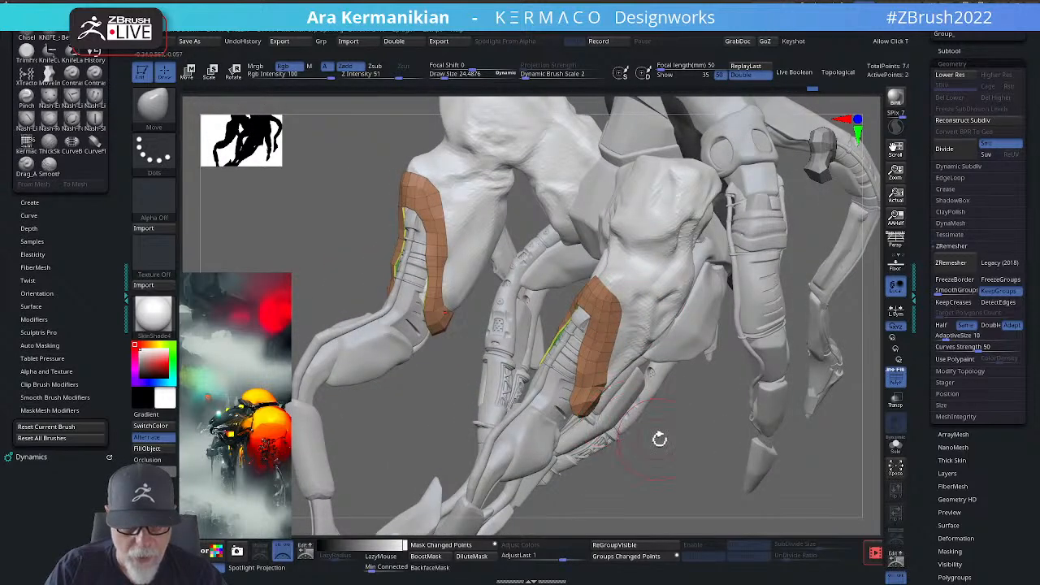
left_click_drag(658, 439, 756, 361, "alt")
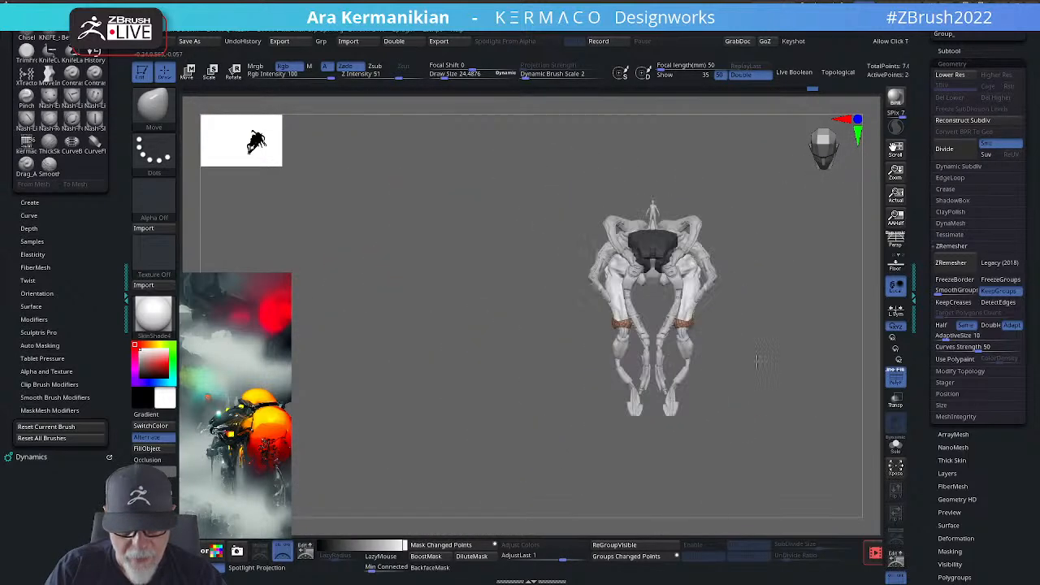
left_click_drag(776, 406, 764, 371)
left_click(896, 376)
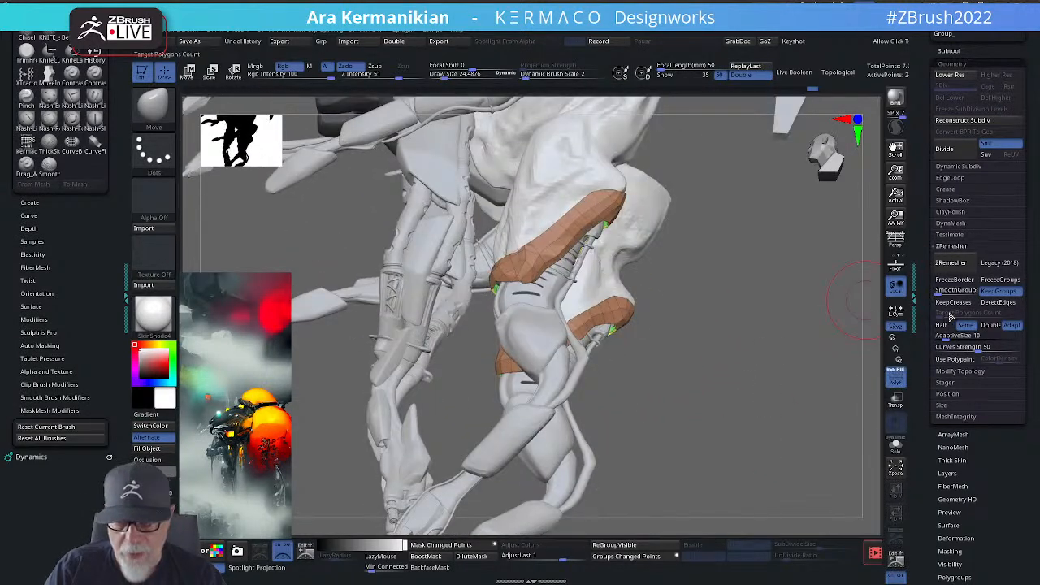
left_click(950, 262)
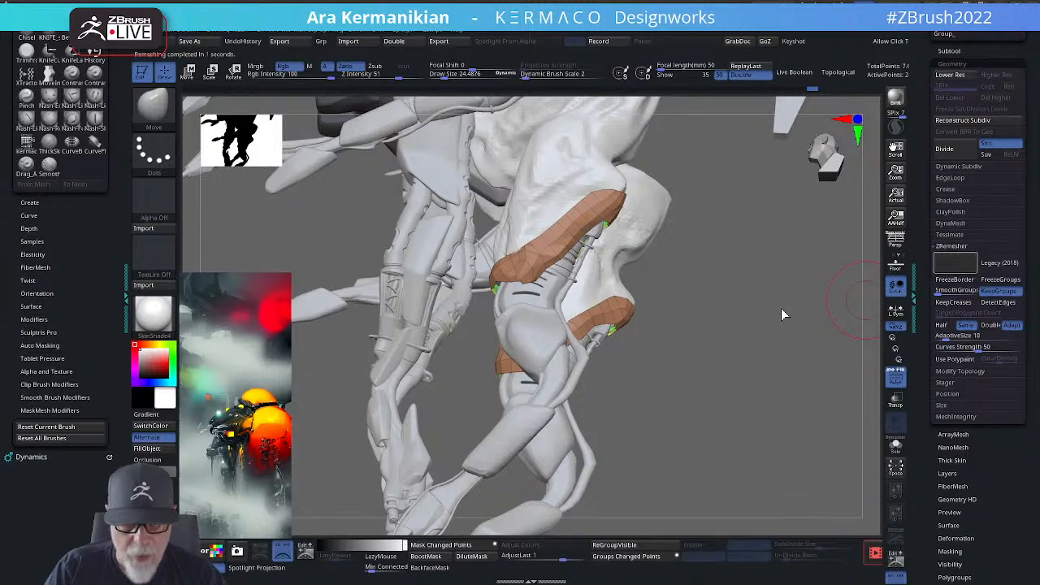
Step: Smooth the remeshed panel's side surface and set the draw size to about 7.39
left_click_drag(744, 301, 792, 302)
key("shift")
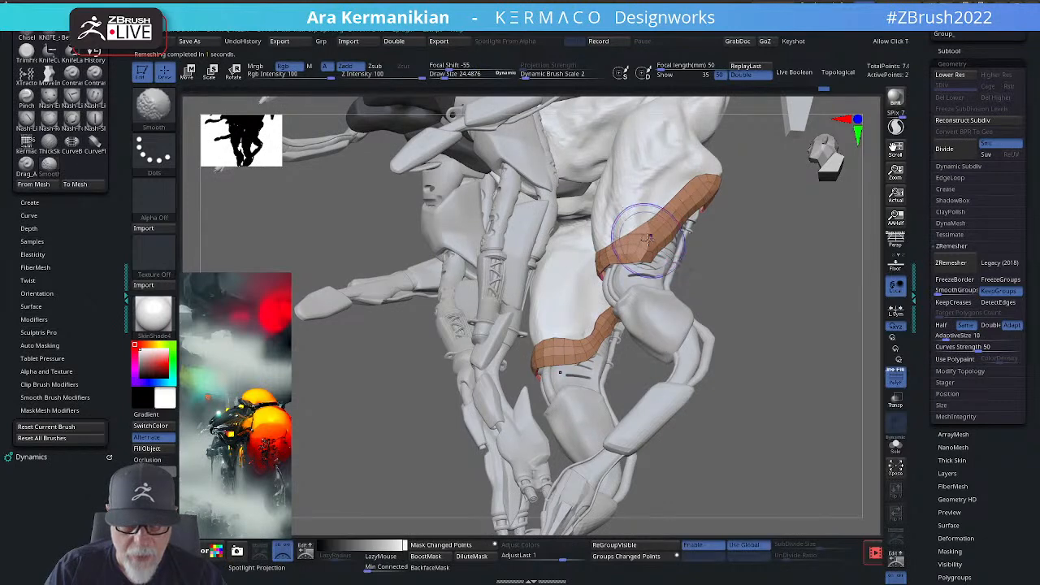
left_click_drag(655, 239, 697, 257, "shift")
key("ctrl")
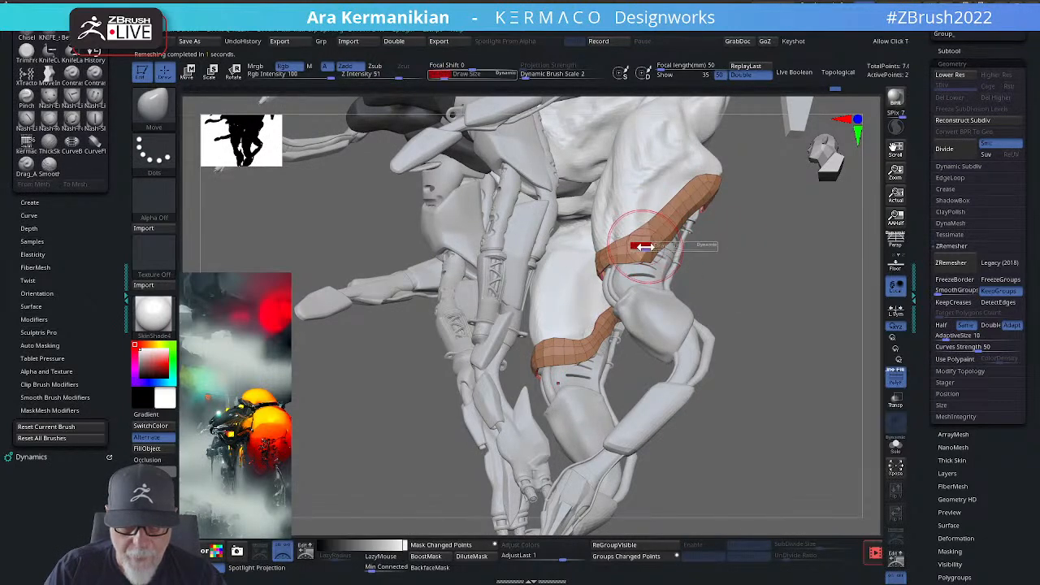
key("shift")
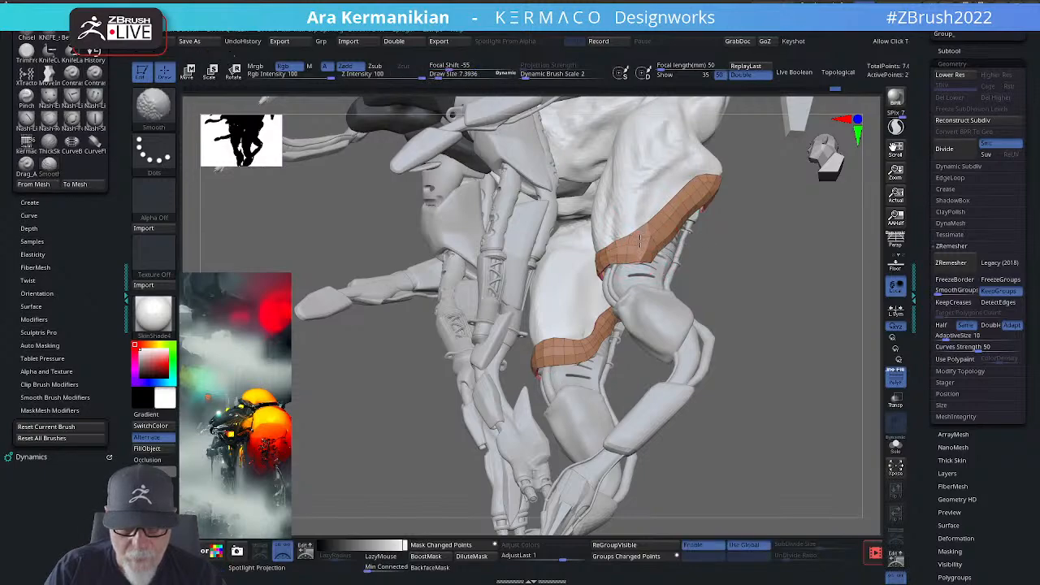
Step: Set the ZModeler edge action to Insert with a single edge loop and remove extra loops across the panel's straight section
mouse_move(763, 285)
left_mouse_down()
mouse_move(800, 297)
mouse_move(840, 333)
mouse_move(822, 305)
mouse_move(835, 273)
mouse_move(817, 279)
mouse_move(825, 269)
mouse_move(655, 267)
left_mouse_up()
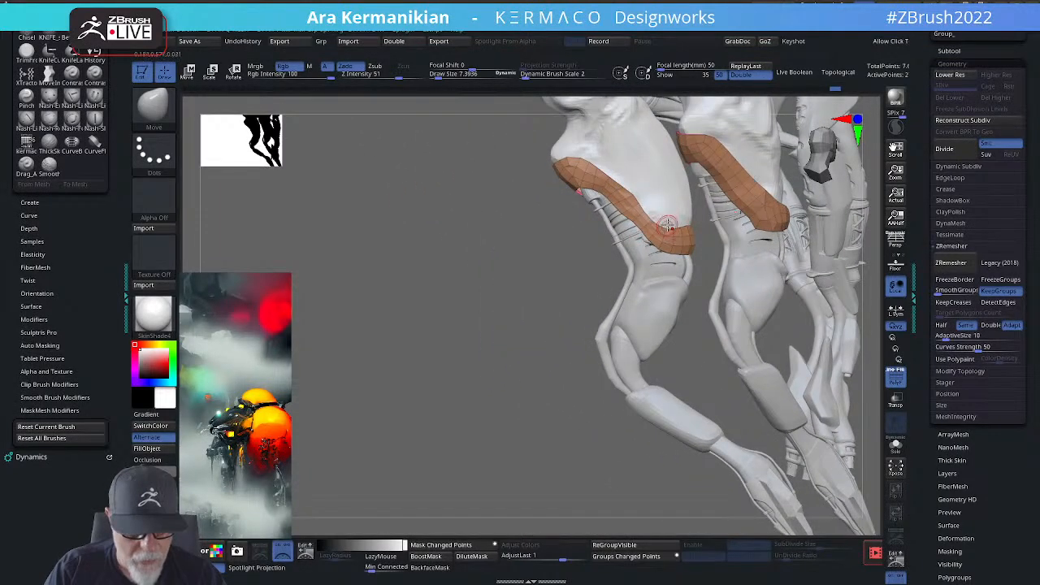
left_click_drag(449, 269, 506, 287, "alt")
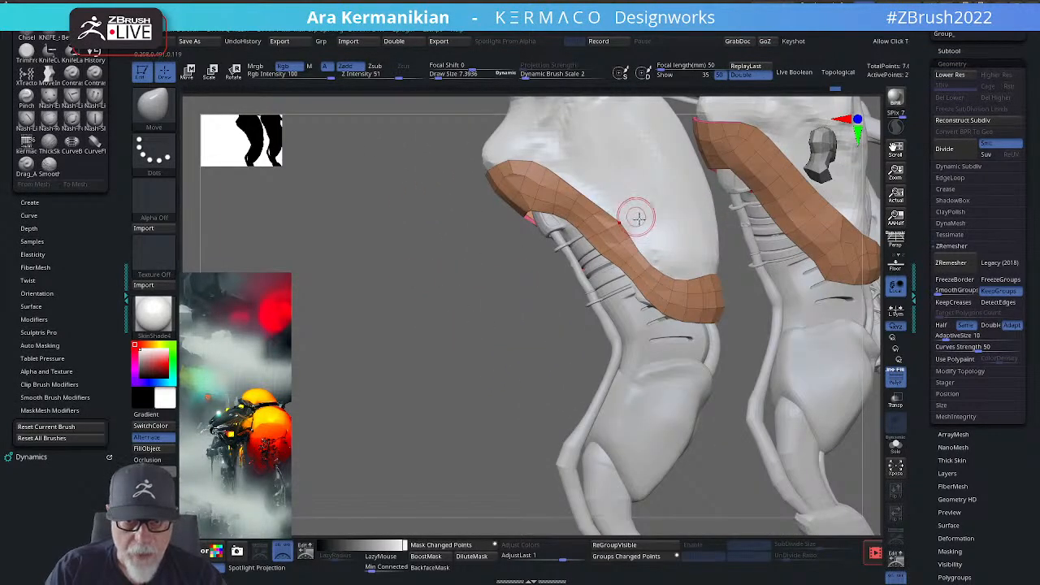
key("b")
key("z")
key("m")
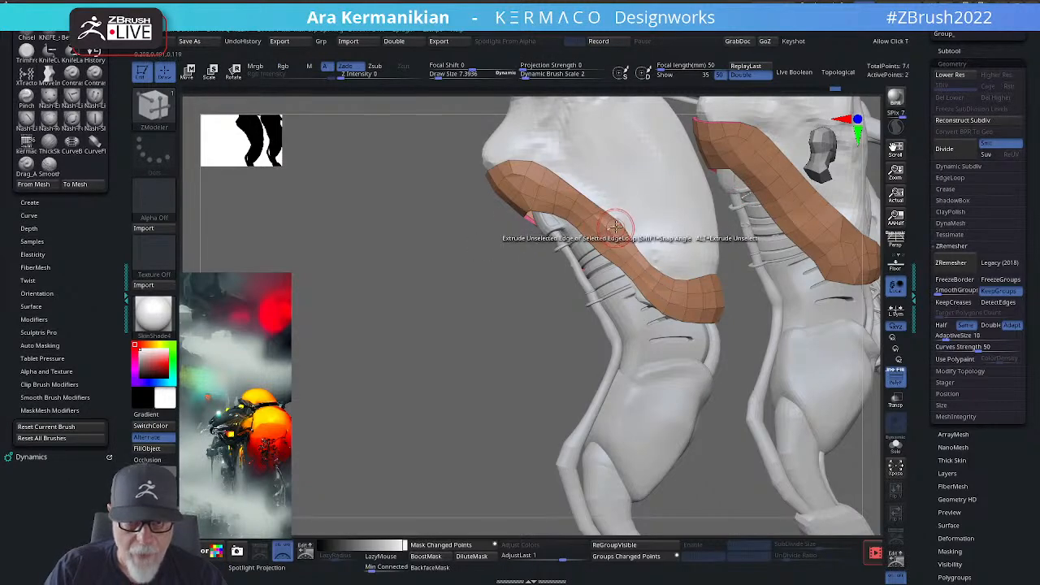
right_click(613, 227)
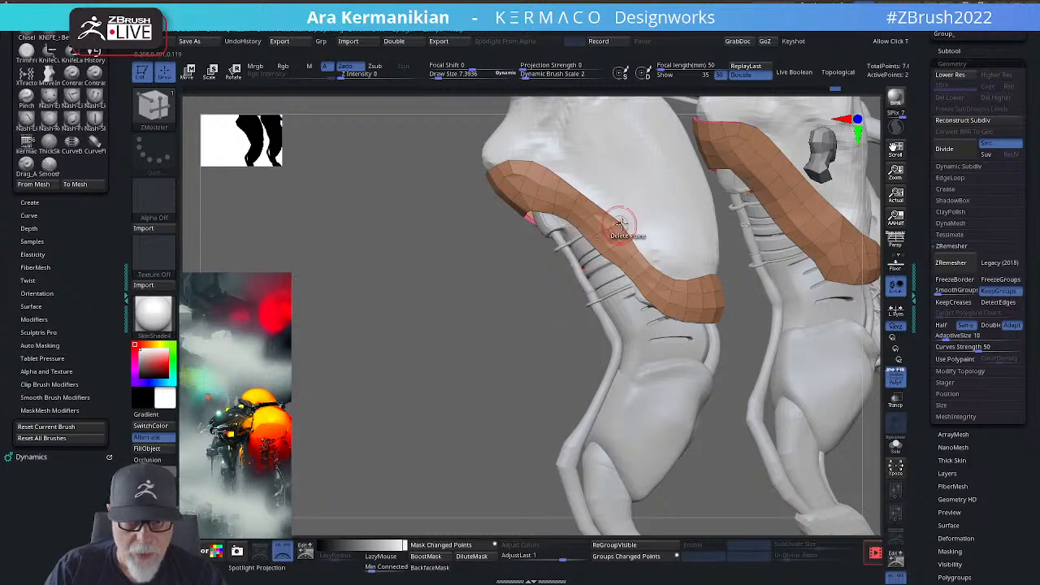
key("space")
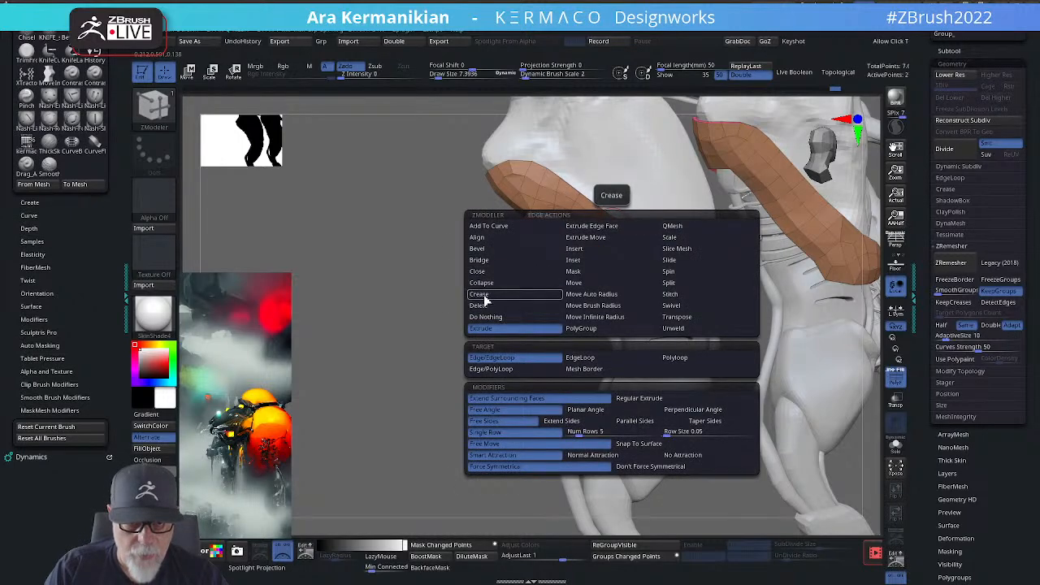
left_click(594, 246)
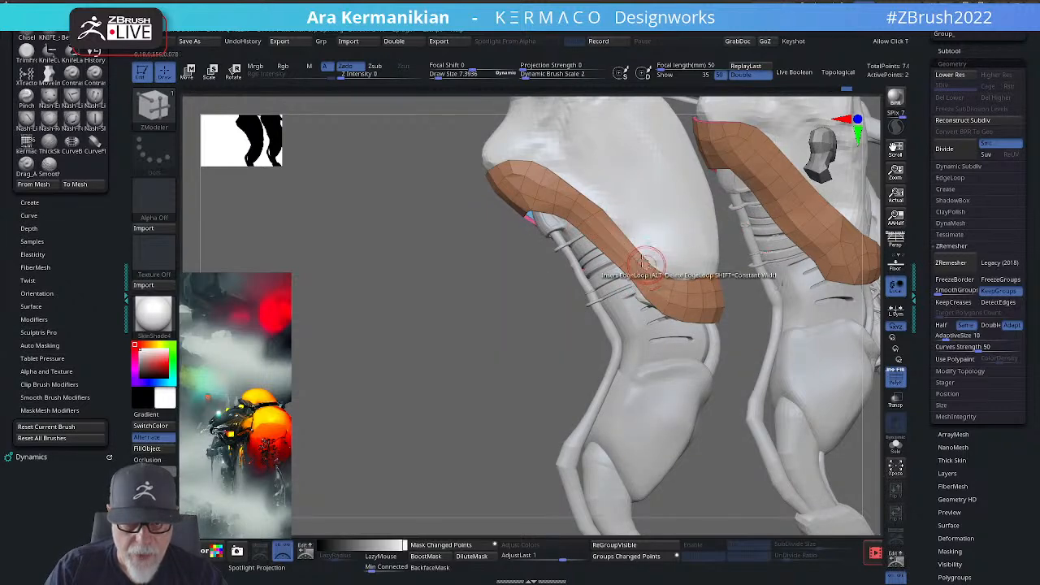
left_click(629, 264)
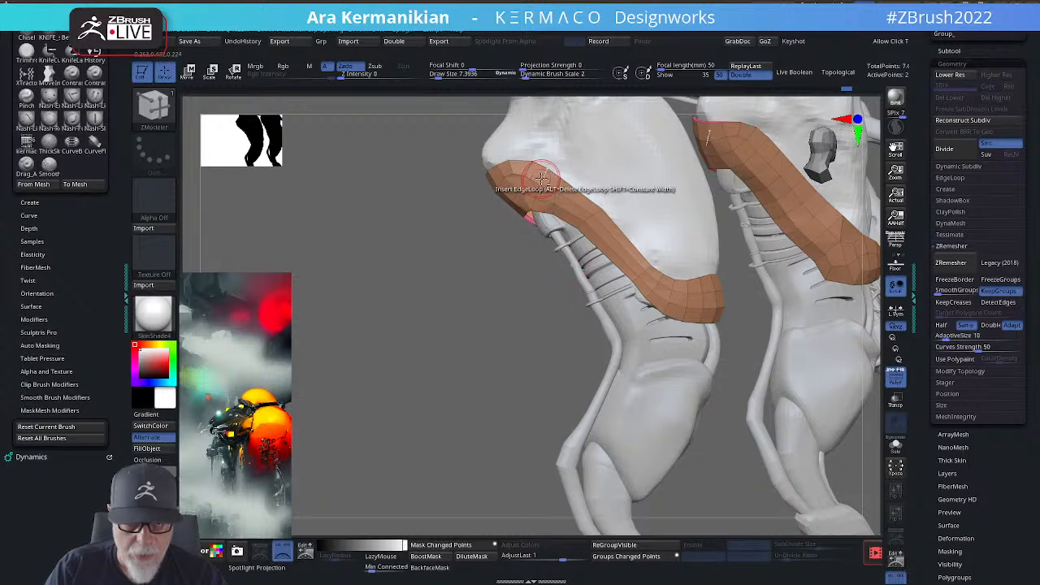
Step: Reshape the knee panel's front band around the leg with the Move brush, and set the draw size to about 17
left_click_drag(386, 338, 504, 268)
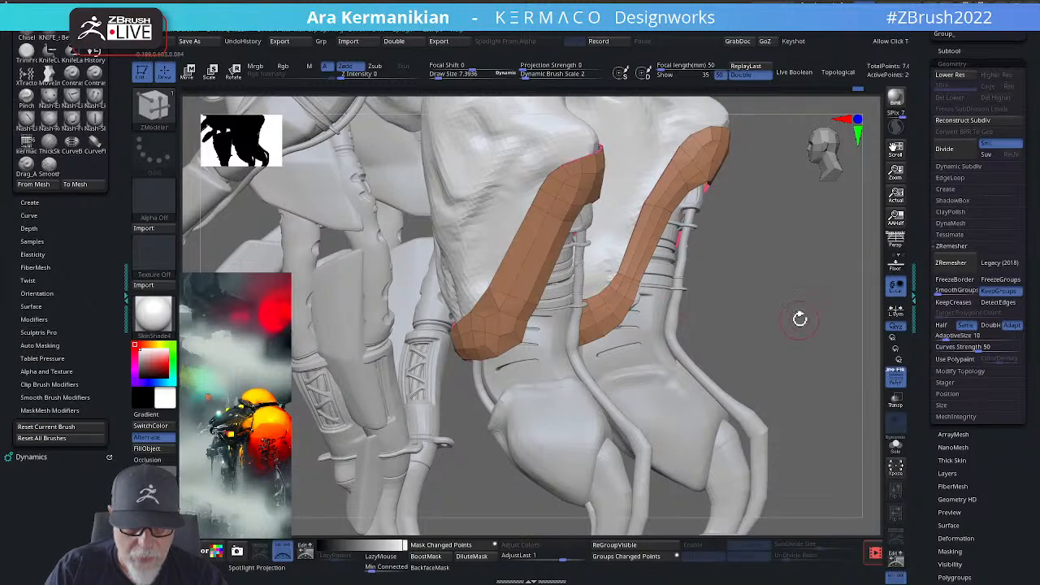
mouse_move(799, 319)
left_mouse_down()
mouse_move(789, 325)
mouse_move(842, 298)
mouse_move(715, 307)
left_mouse_up()
key("b")
key("m")
key("v")
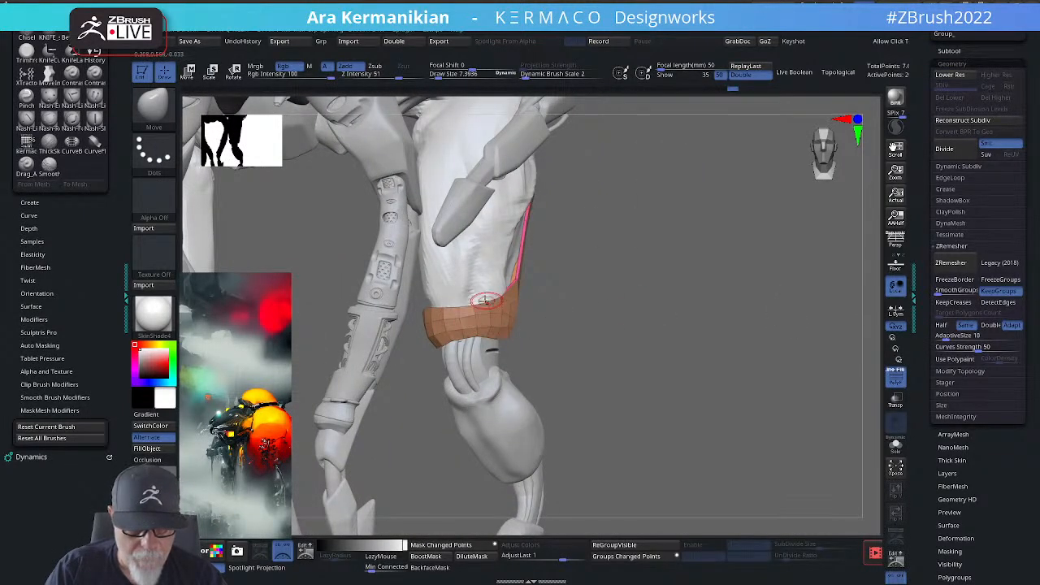
left_click_drag(728, 333, 789, 281)
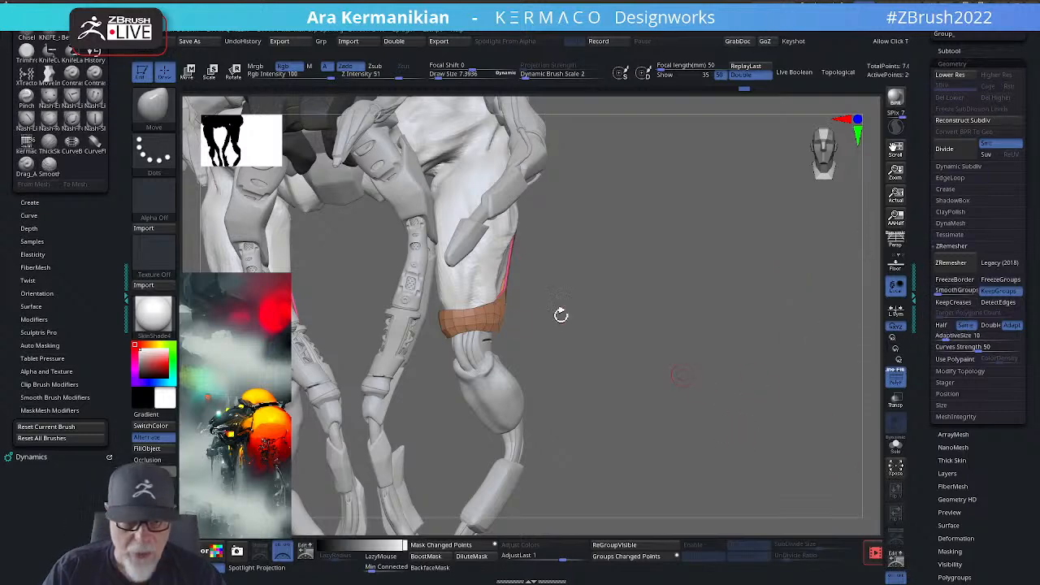
mouse_move(560, 315)
left_mouse_down()
mouse_move(506, 307)
mouse_move(557, 309)
mouse_move(426, 356)
left_mouse_up()
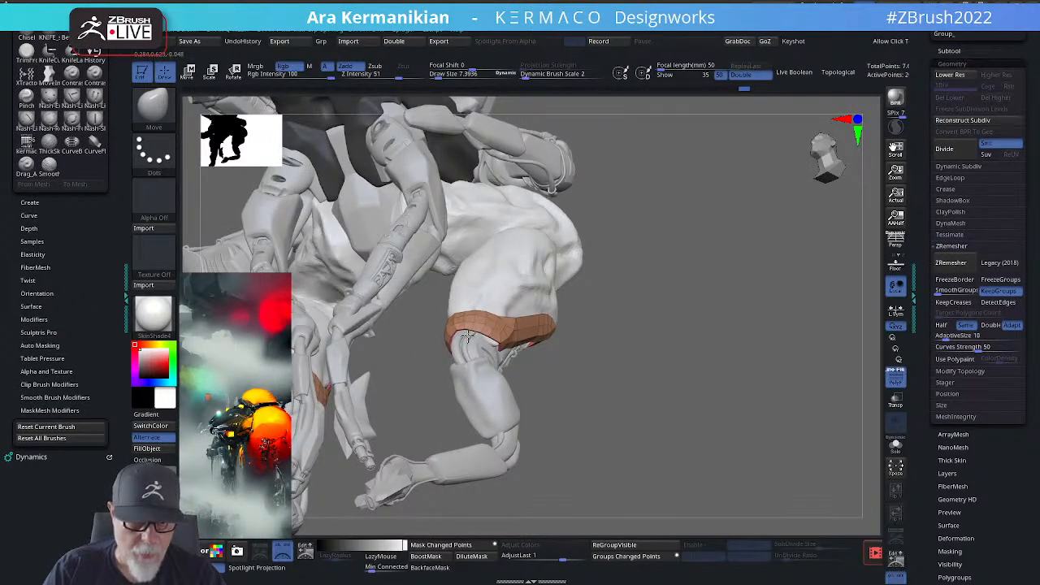
mouse_move(660, 413)
left_mouse_down()
mouse_move(626, 374)
mouse_move(553, 352)
left_mouse_up()
left_click_drag(698, 323, 573, 348)
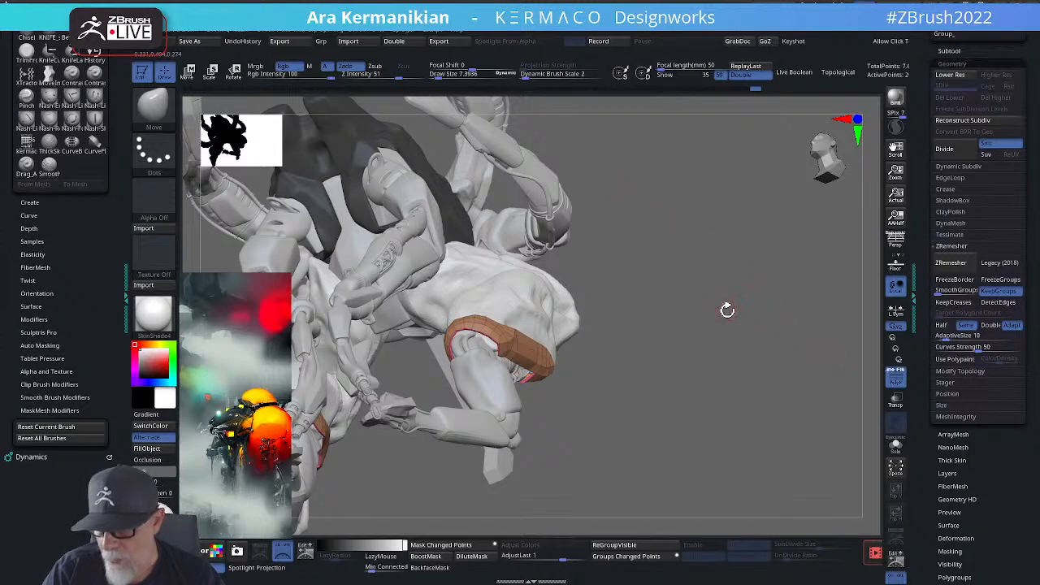
mouse_move(727, 309)
left_mouse_down()
mouse_move(731, 285)
mouse_move(737, 360)
mouse_move(747, 355)
mouse_move(527, 321)
left_mouse_up()
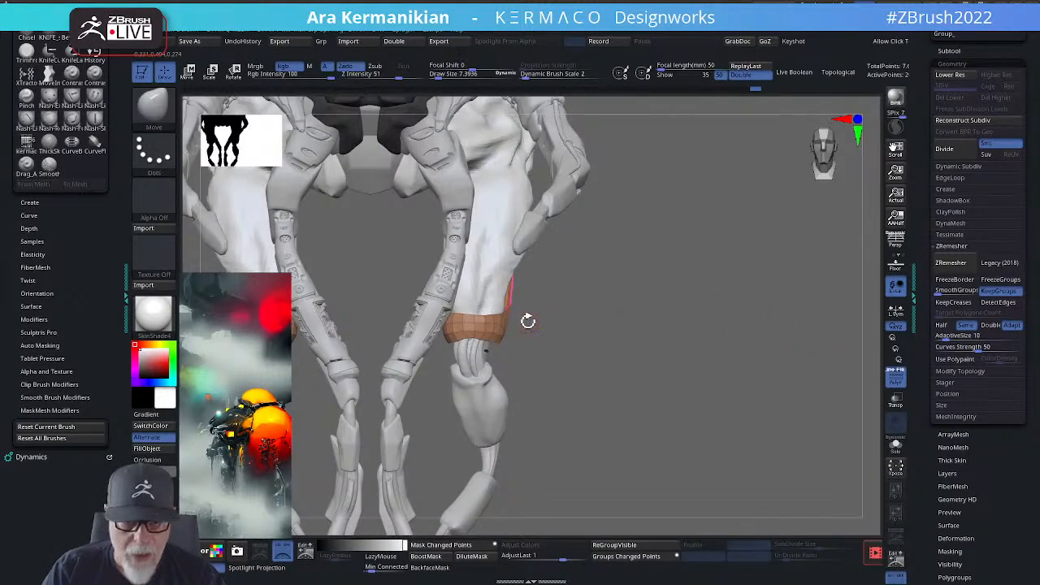
key("s")
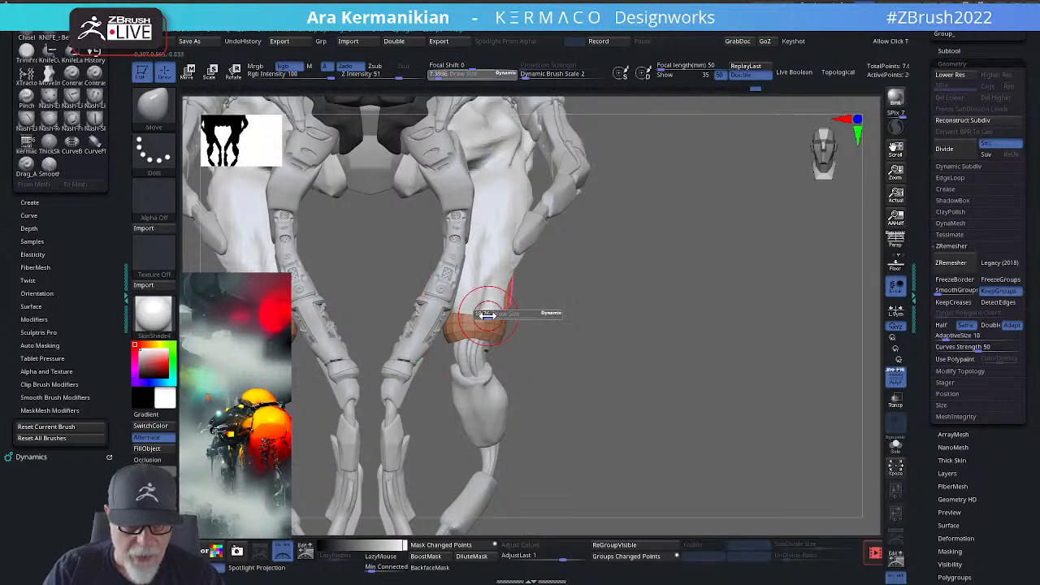
left_click_drag(479, 316, 483, 316)
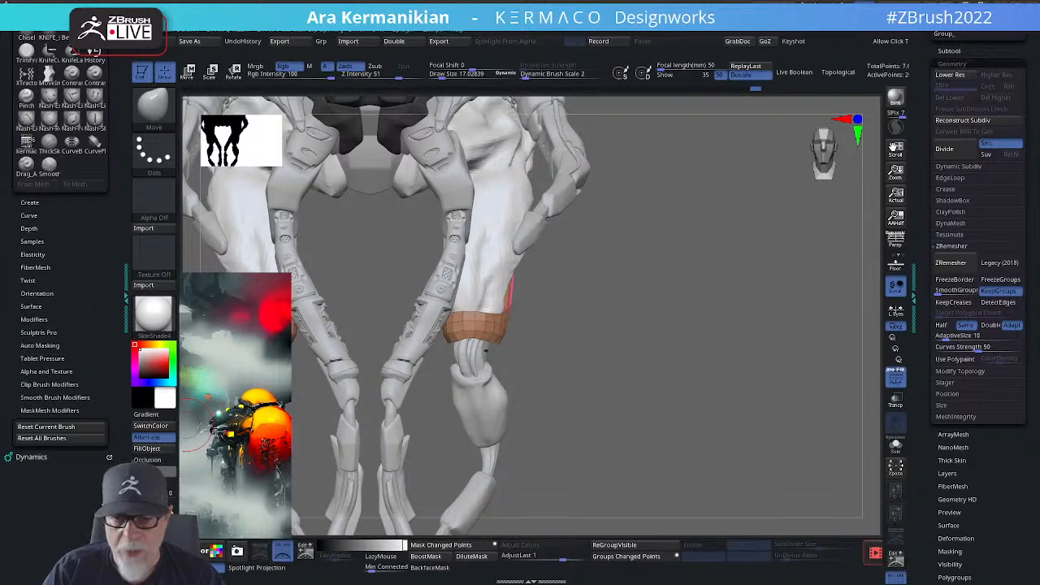
Step: Set the ZModeler edge action to Spin, lower the draw size to about 8.5, and spin an edge at the panel's bend
mouse_move(700, 355)
left_mouse_down()
mouse_move(666, 360)
mouse_move(499, 260)
left_mouse_up()
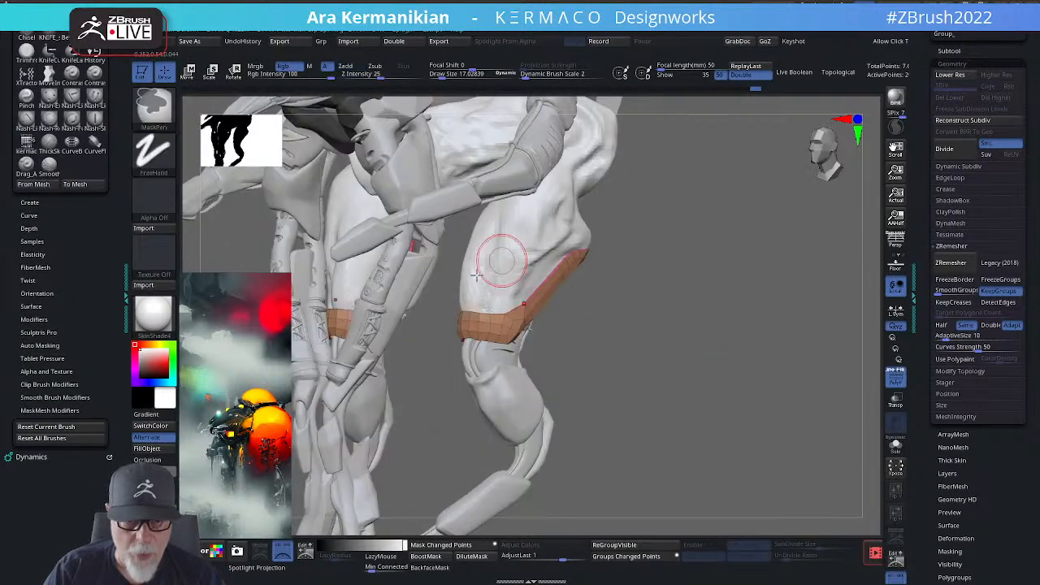
mouse_move(679, 365)
left_mouse_down()
mouse_move(659, 343)
mouse_move(707, 344)
mouse_move(618, 293)
left_mouse_up()
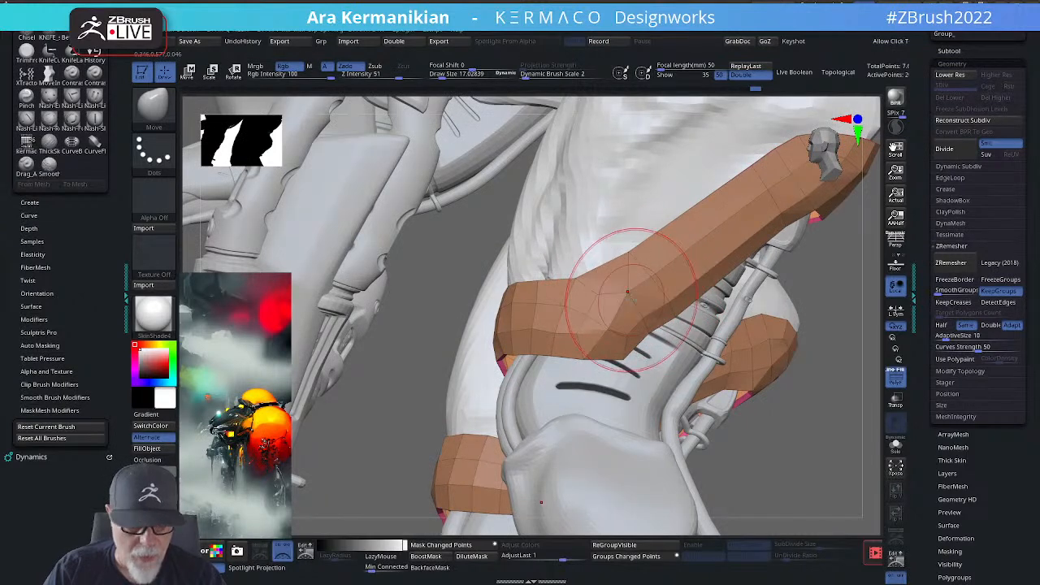
key("b")
key("z")
key("m")
key("space")
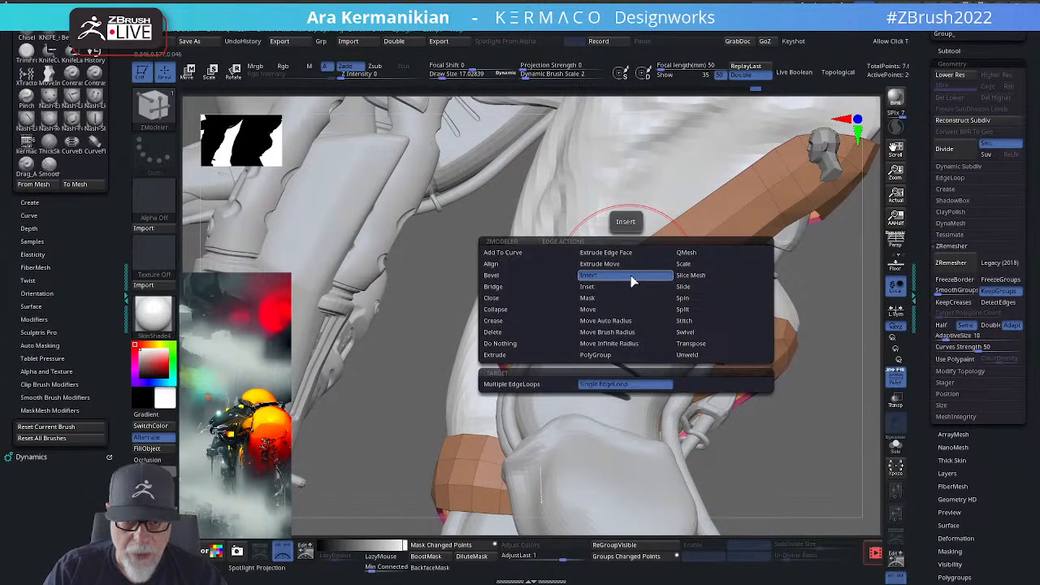
left_click(683, 292)
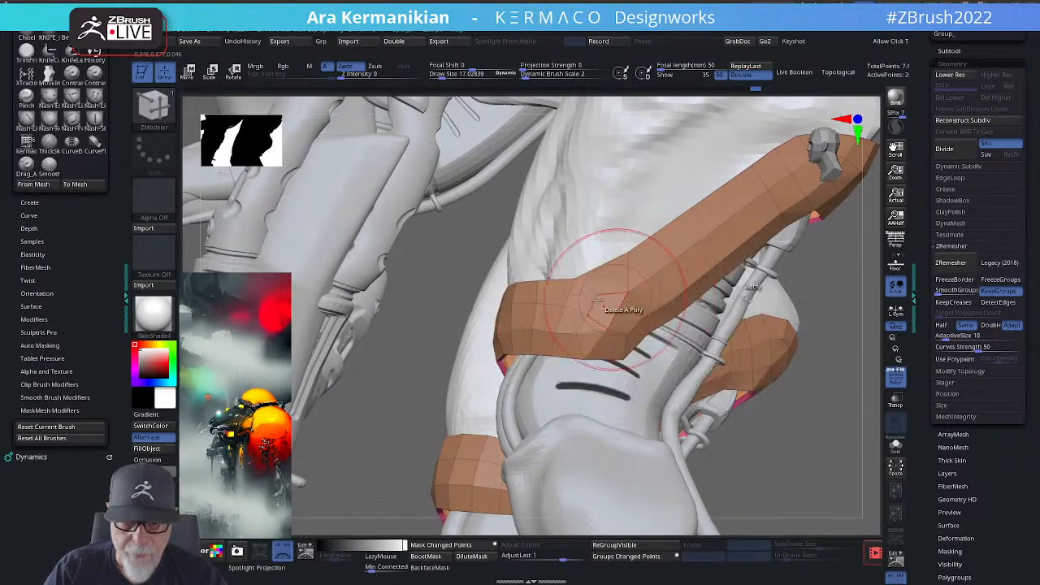
key("s")
left_click_drag(635, 283, 627, 281)
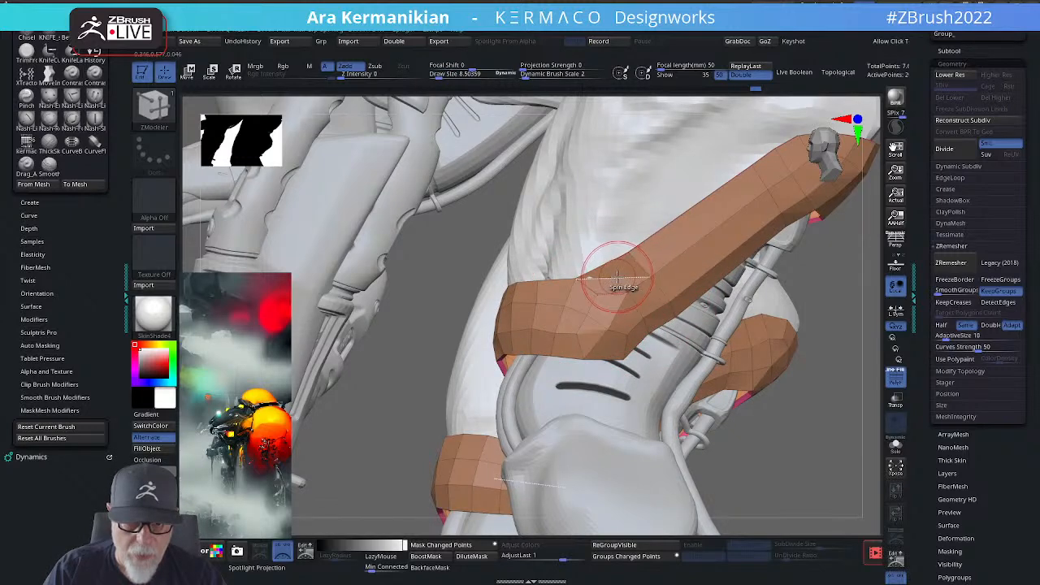
Step: Even out the points around the knee panel's bend with the Move brush and smoothing
left_click_drag(802, 450, 626, 455)
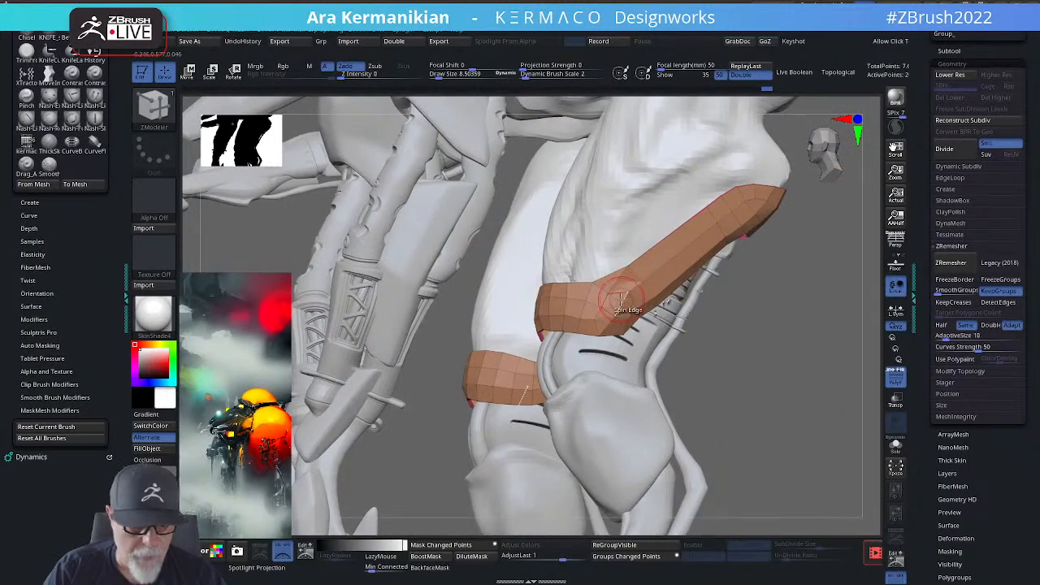
key("b")
key("m")
key("v")
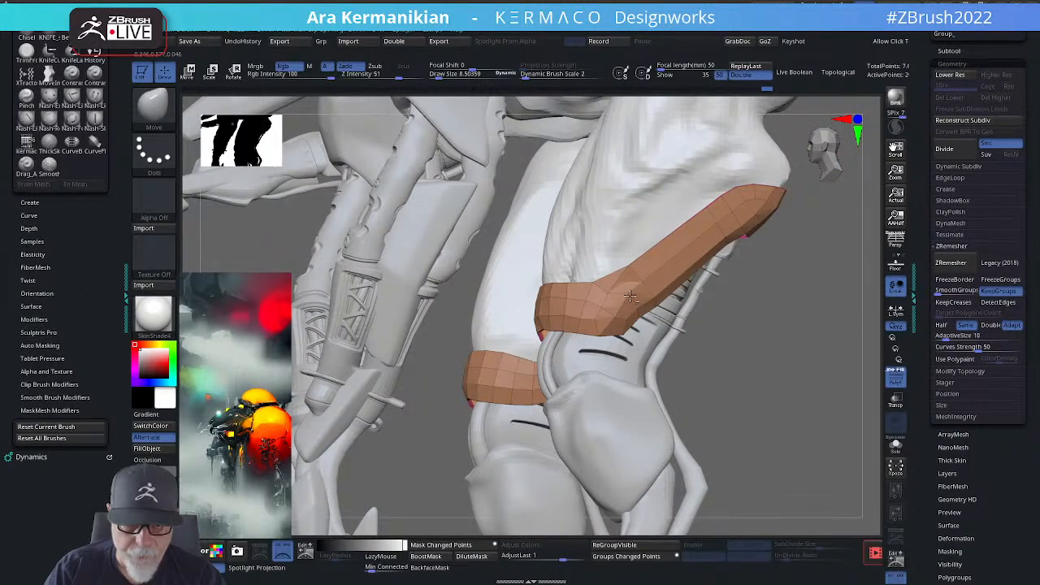
key("shift")
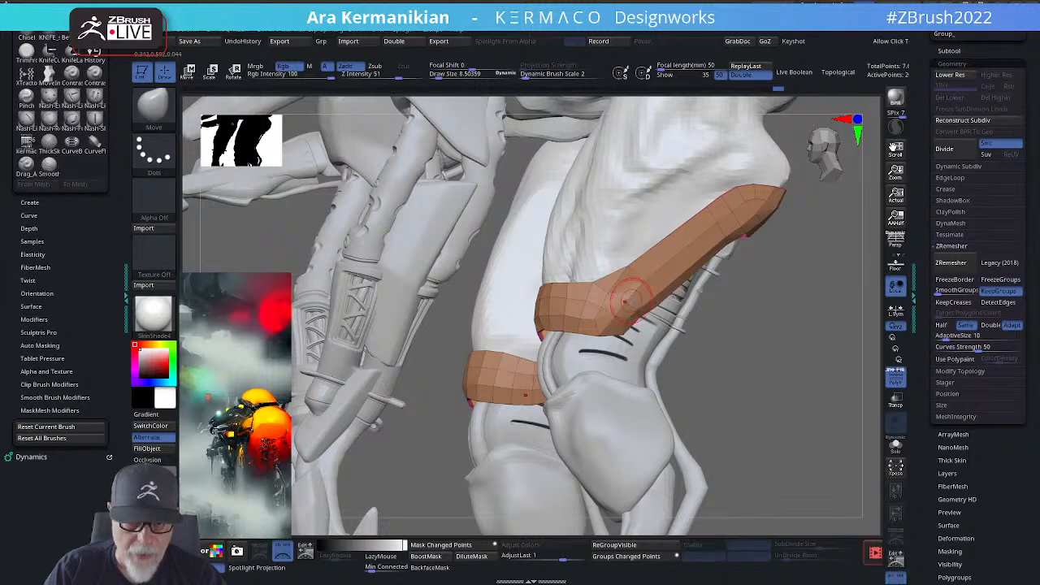
Step: Switch to ZModeler and set its edge action to Insert for working on the knee panel's edge loops
mouse_move(745, 382)
left_mouse_down()
mouse_move(777, 413)
mouse_move(801, 391)
left_mouse_up()
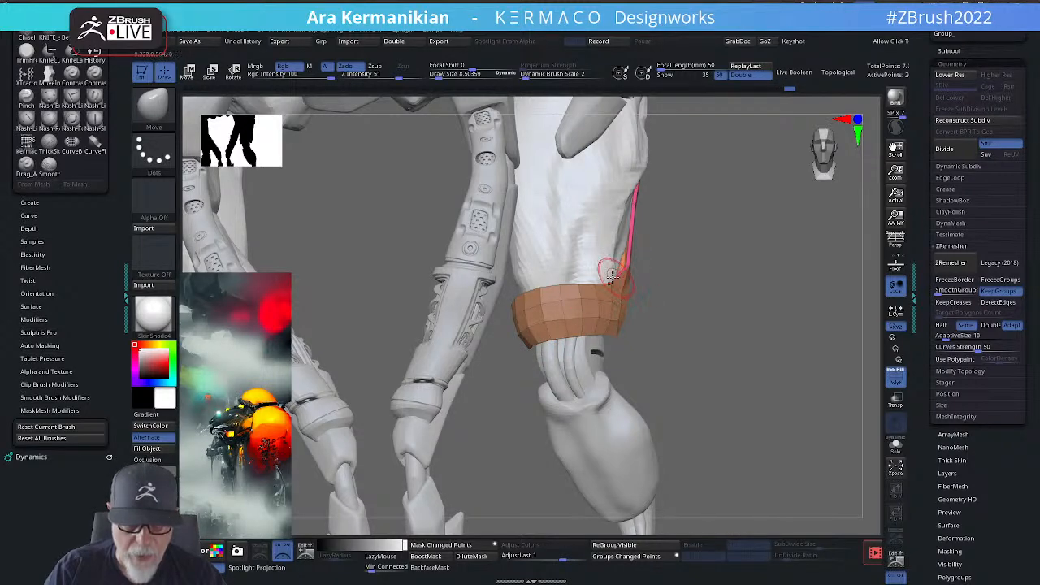
mouse_move(721, 311)
left_mouse_down()
mouse_move(784, 309)
mouse_move(807, 257)
mouse_move(583, 291)
left_mouse_up()
key("b")
key("z")
key("m")
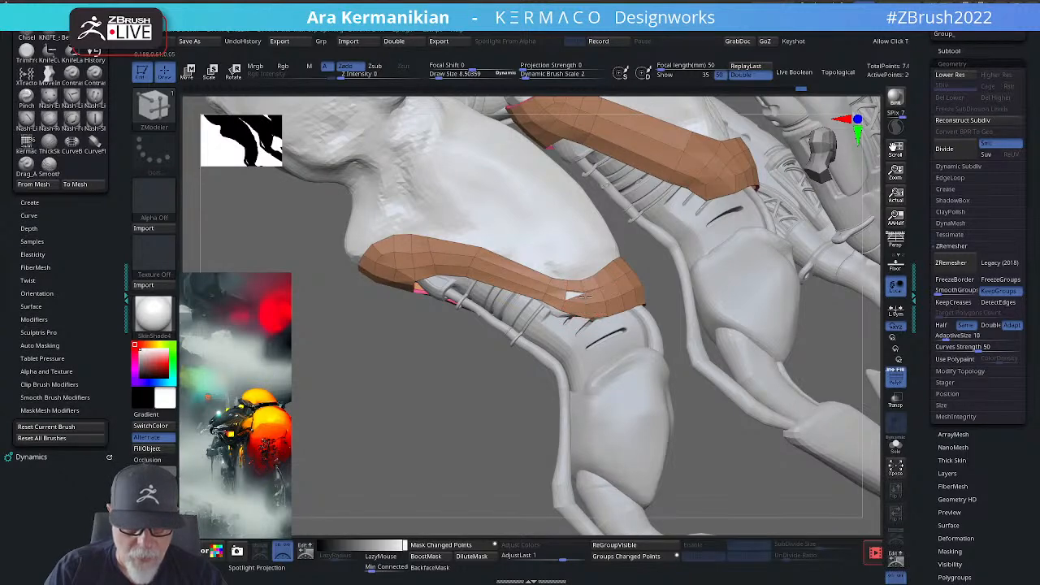
key("space")
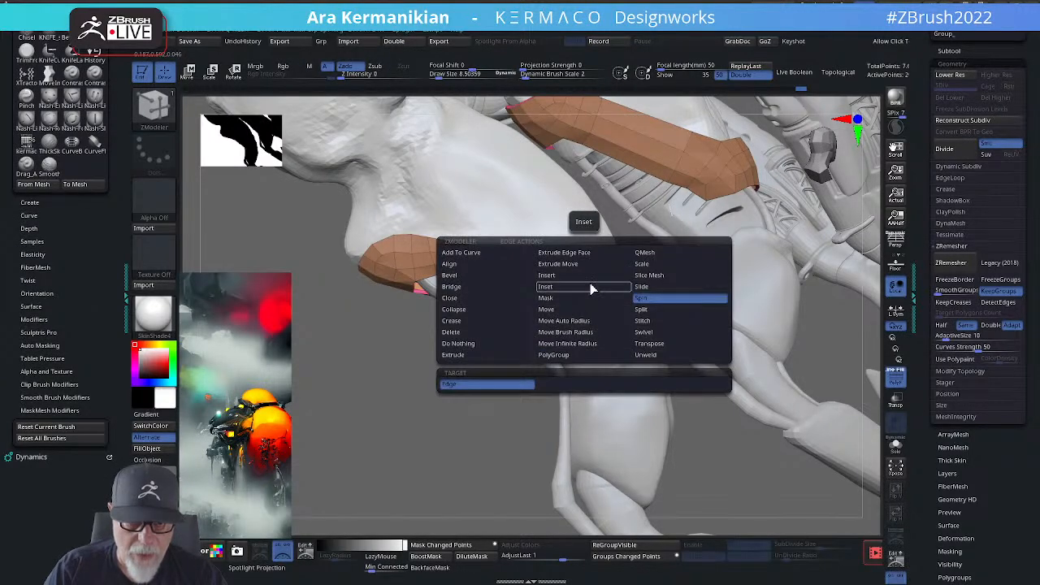
left_click(563, 276)
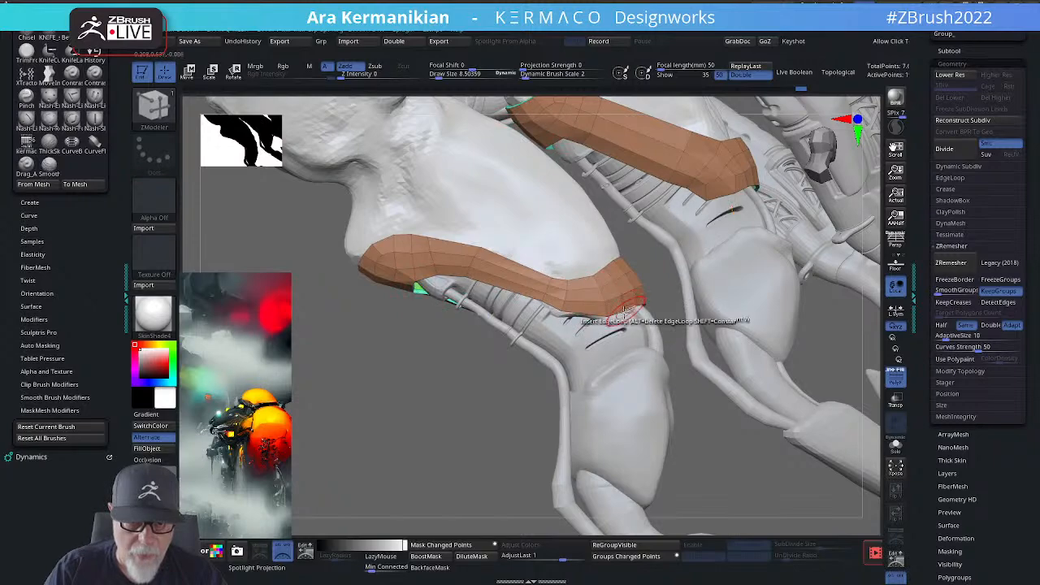
left_click_drag(432, 404, 647, 282)
left_click_drag(709, 332, 718, 258)
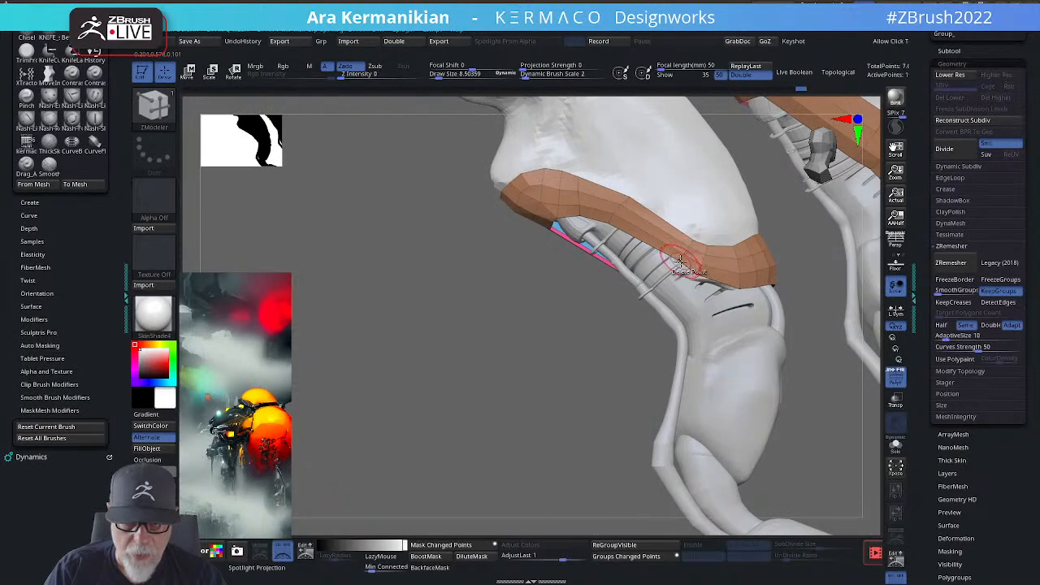
Step: Switch to the Move brush and make the thigh mesh the active subtool
key("b")
key("m")
key("v")
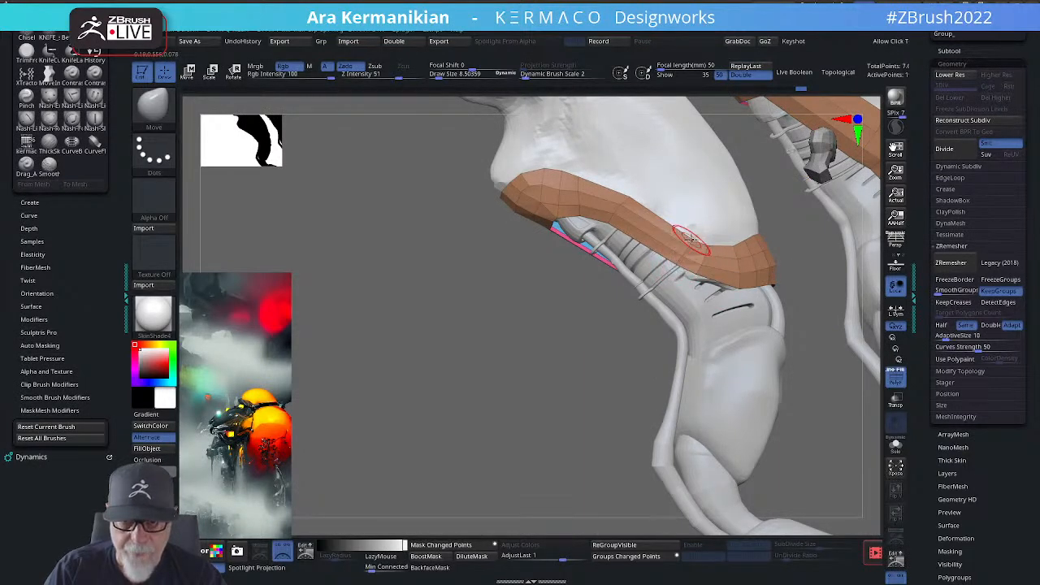
left_click_drag(522, 366, 828, 376)
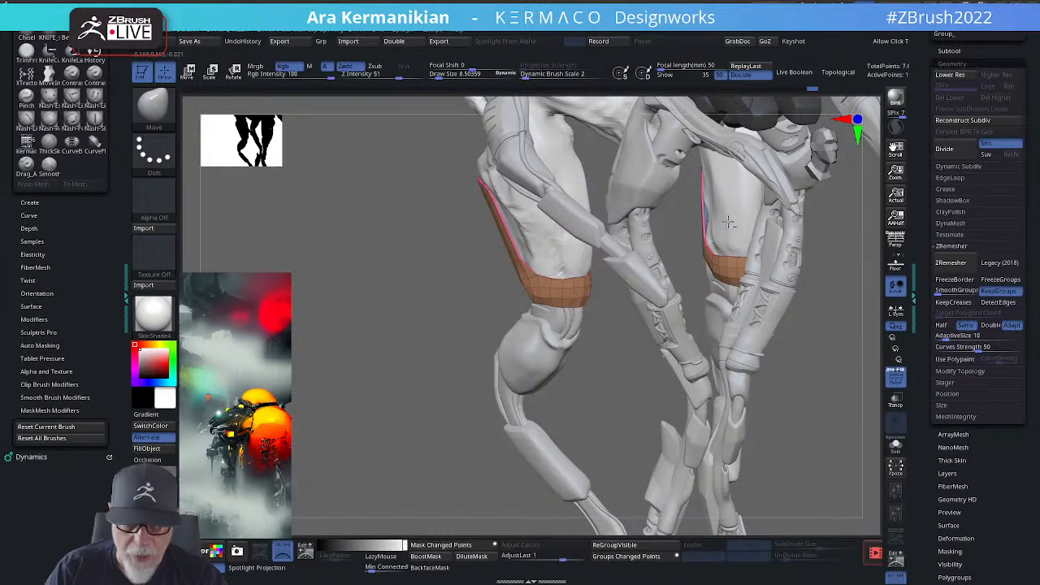
left_click(729, 222, "alt")
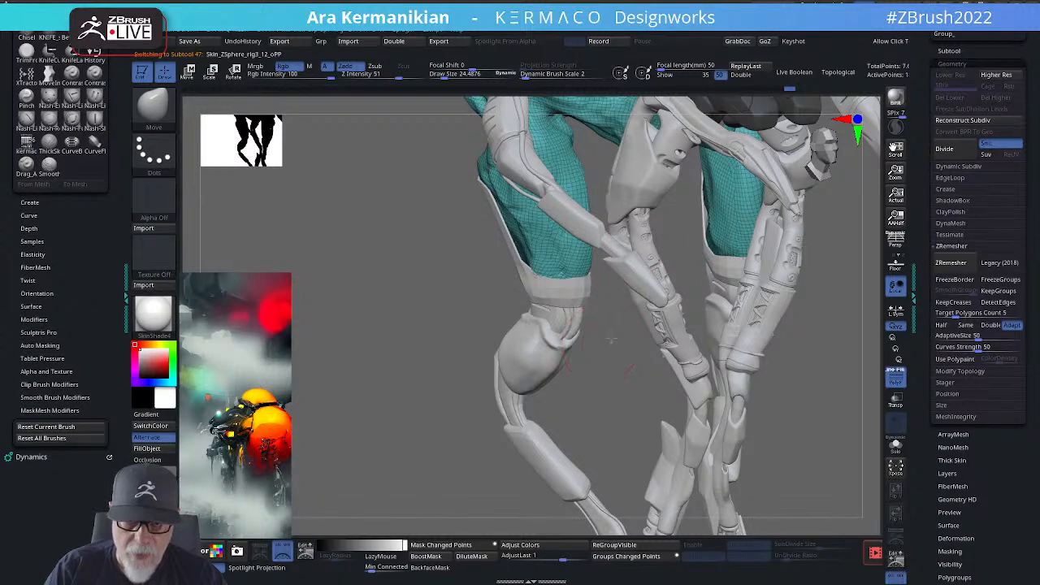
Step: Reshape and smooth the lower thigh where it meets the knee panel, using the Move brush
left_click_drag(608, 336, 705, 272)
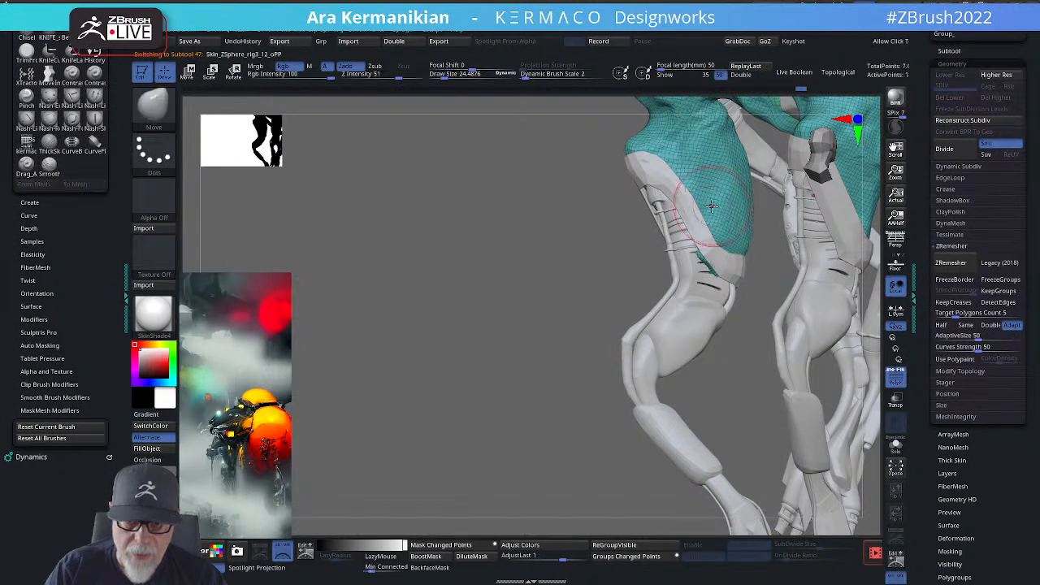
key("shift")
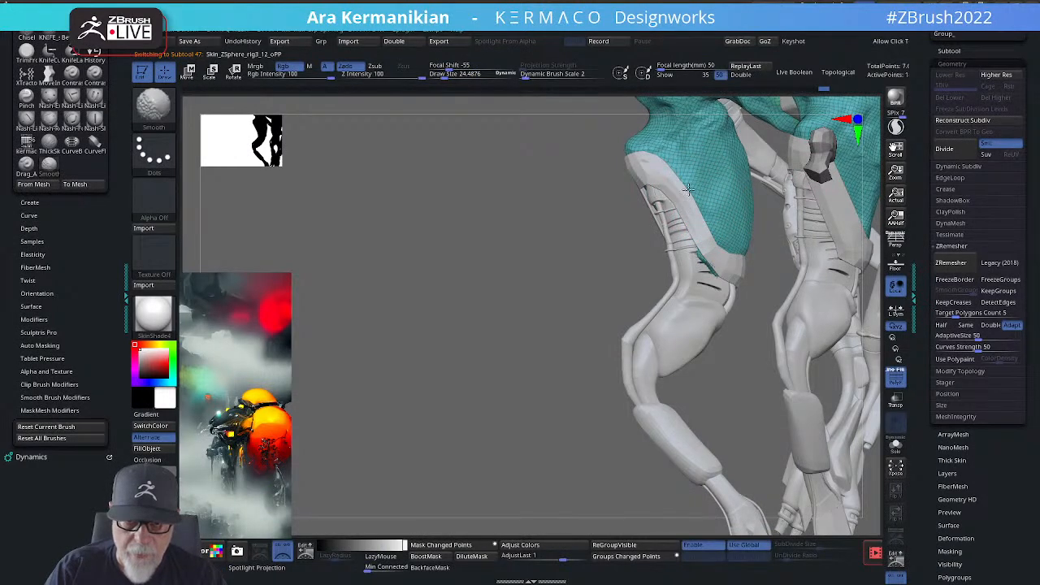
left_click_drag(511, 354, 482, 351)
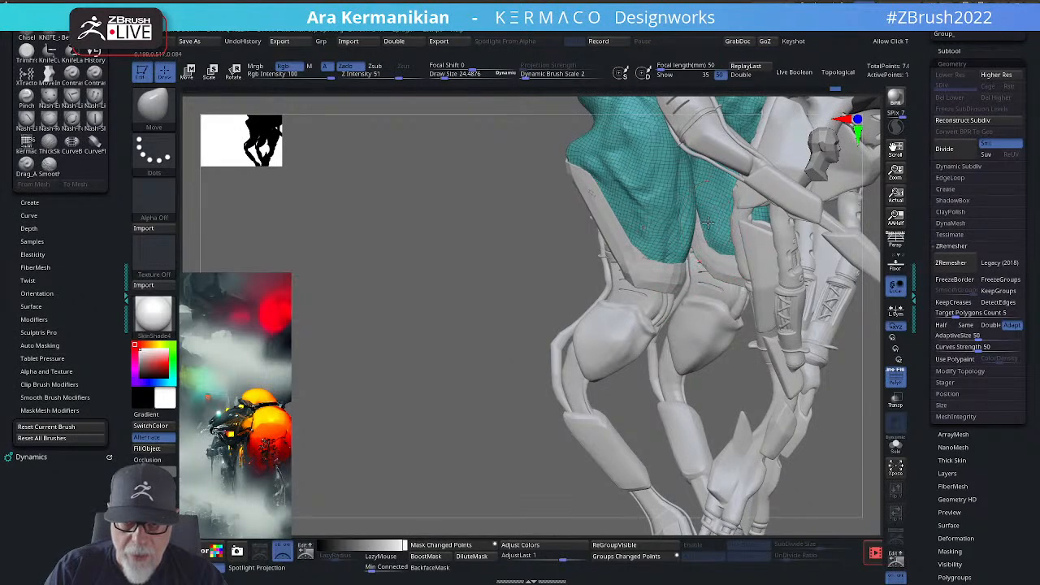
left_click_drag(707, 222, 701, 228)
mouse_move(532, 251)
left_mouse_down()
mouse_move(504, 238)
mouse_move(601, 234)
left_mouse_up()
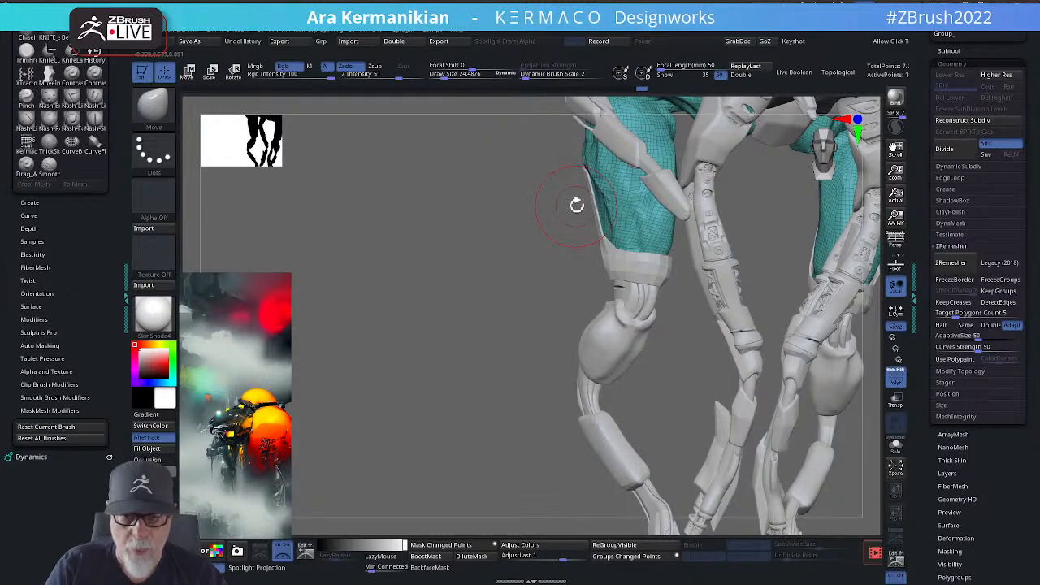
left_click_drag(703, 392, 723, 408)
left_click_drag(449, 372, 573, 378)
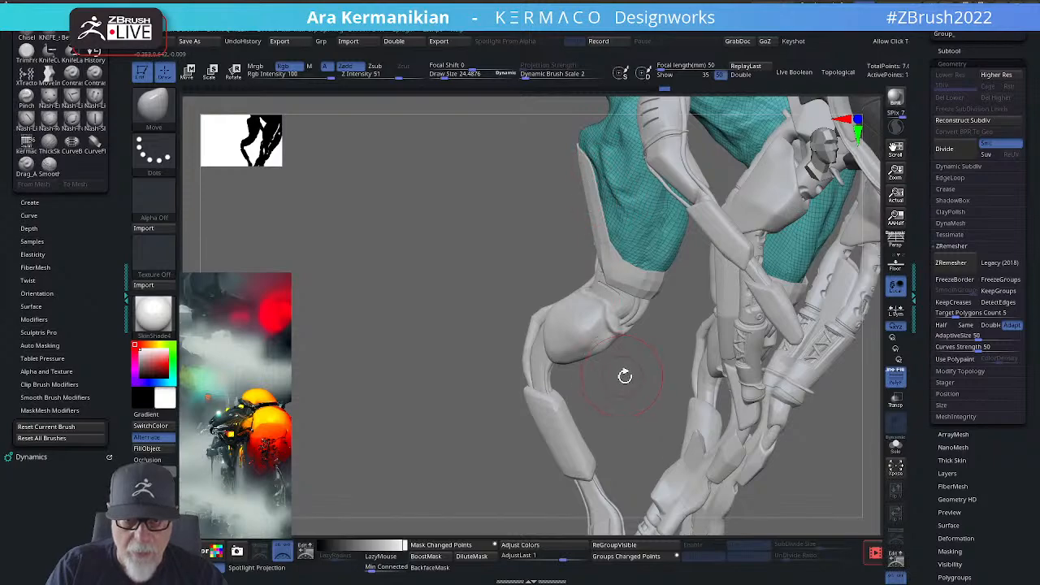
mouse_move(624, 376)
left_mouse_down()
mouse_move(607, 416)
mouse_move(701, 282)
mouse_move(666, 268)
mouse_move(659, 290)
mouse_move(664, 253)
left_mouse_up()
Step: Lower the draw size to about 12.4 and adjust the thigh surface along the back of the knee panel
key("s")
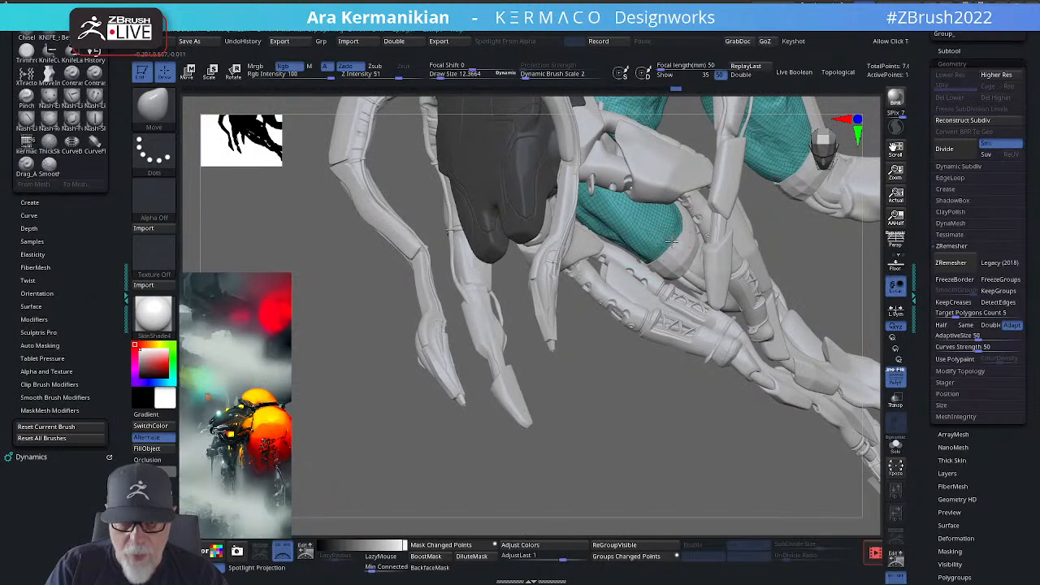
left_click_drag(813, 278, 800, 238)
left_click_drag(800, 237, 467, 250, "alt")
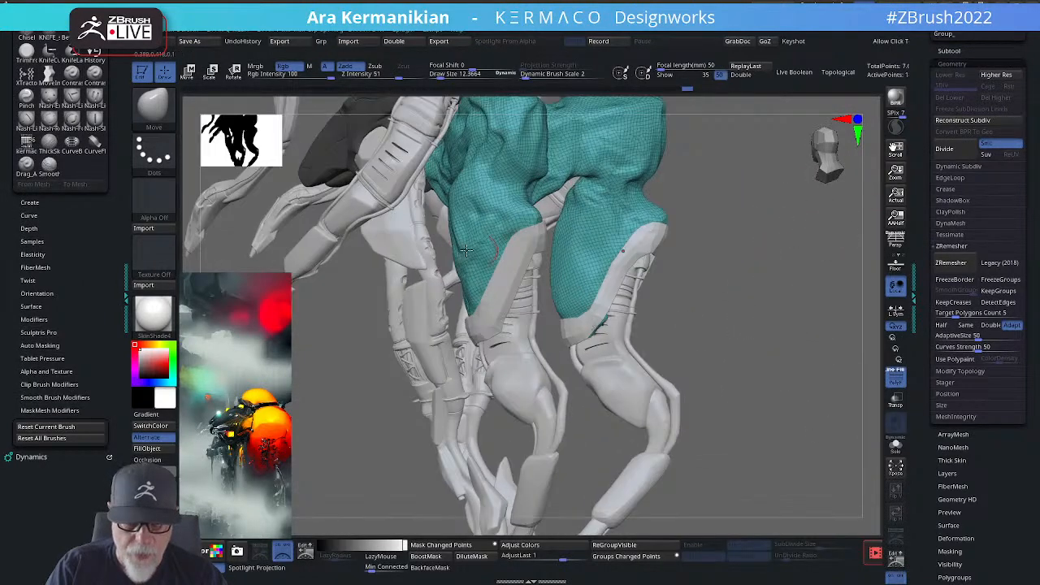
left_click_drag(522, 226, 523, 237)
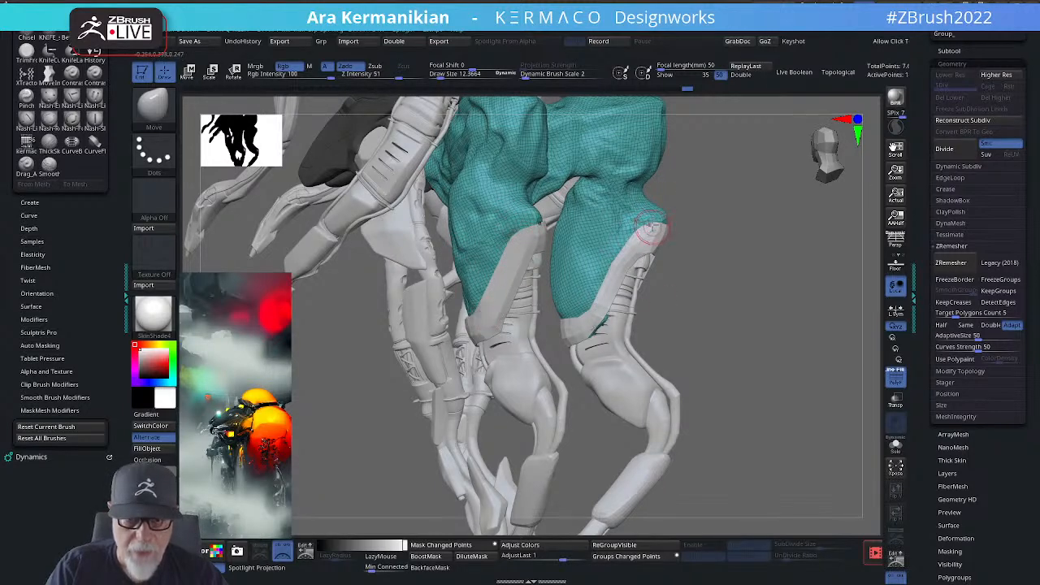
Step: Switch to the DamStandard brush and carve a crease into the thigh along the knee panel's upper edge
right_click(599, 229)
left_click(626, 234)
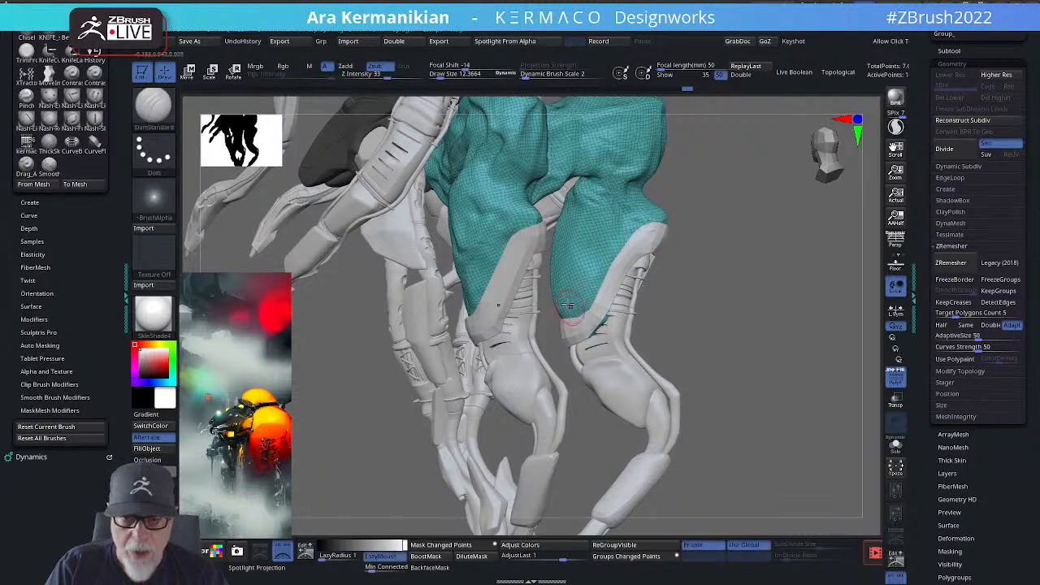
mouse_move(641, 220)
left_mouse_down()
mouse_move(580, 310)
mouse_move(607, 312)
left_mouse_up()
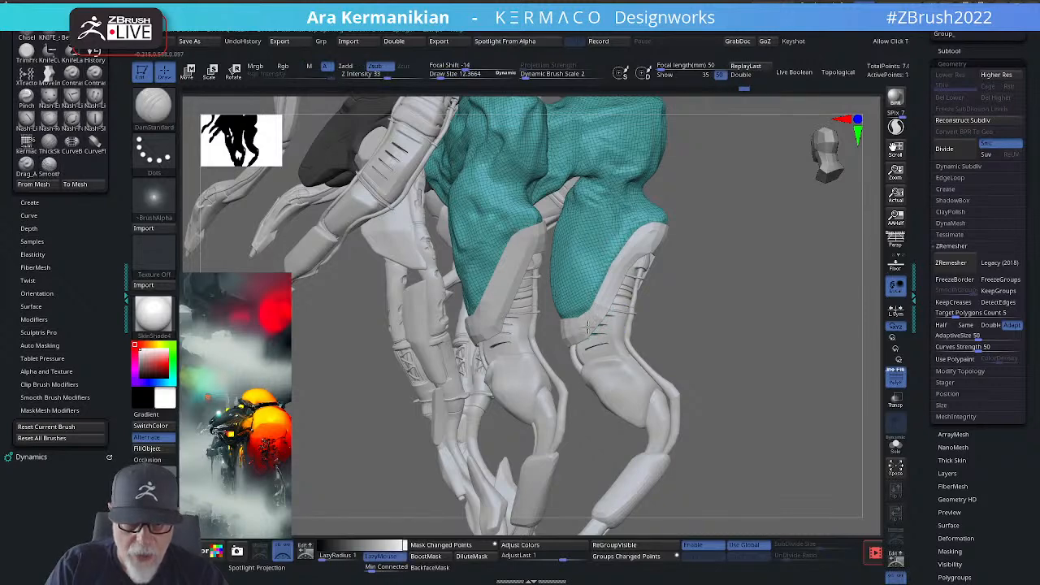
left_click_drag(753, 350, 642, 370)
left_click_drag(754, 394, 804, 390)
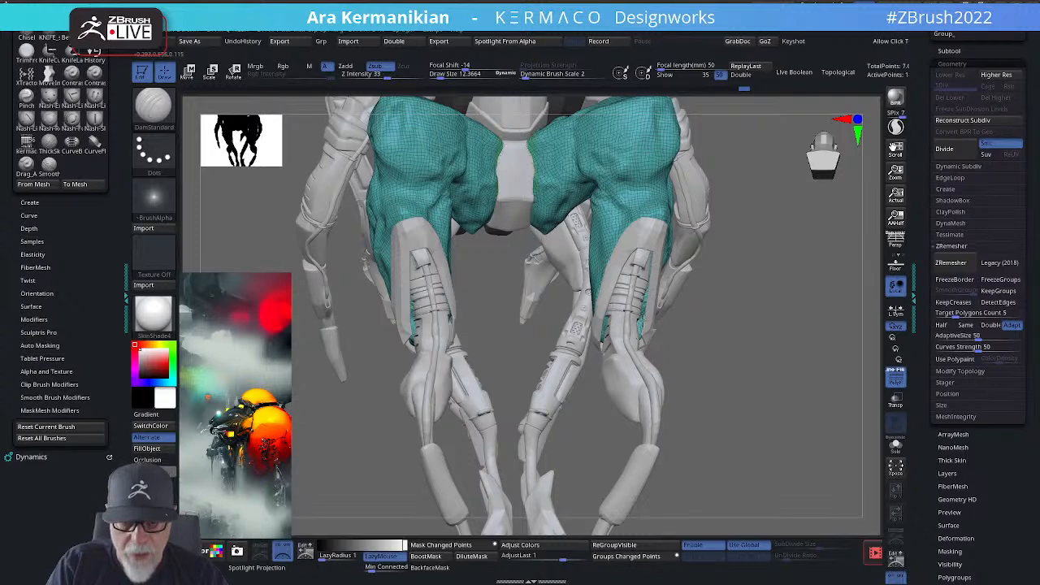
left_click_drag(734, 367, 630, 341)
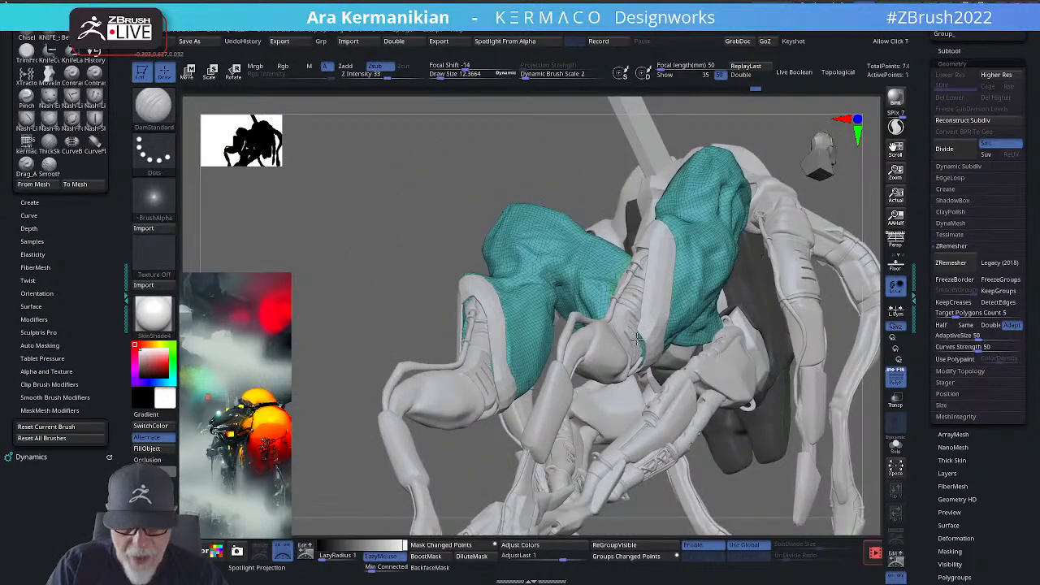
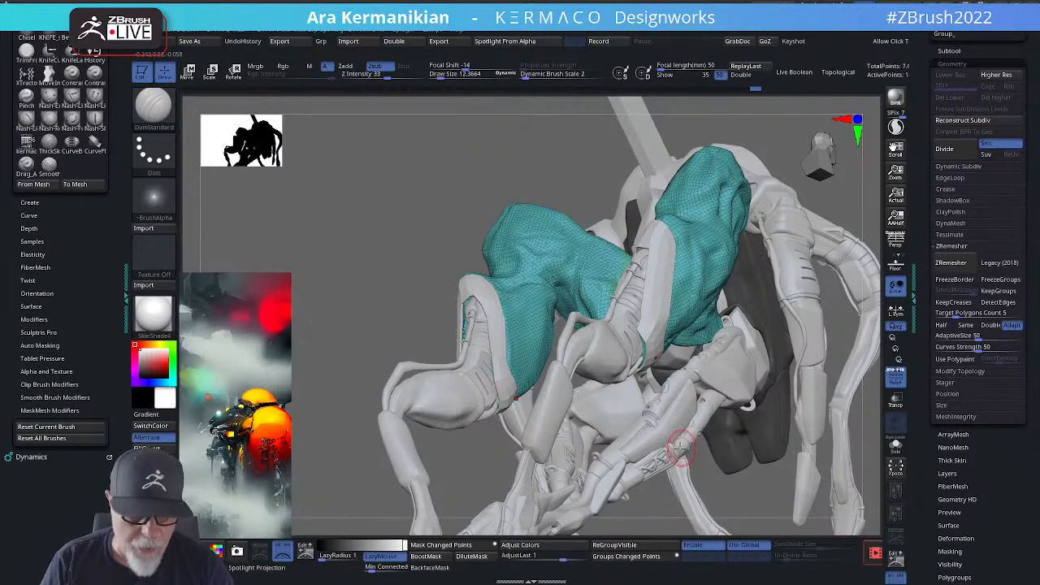
Step: Assign the thigh mesh a new polygroup and refine its surface around the knee panels with DamStandard and smoothing
key("ctrl+w")
key("ctrl+w")
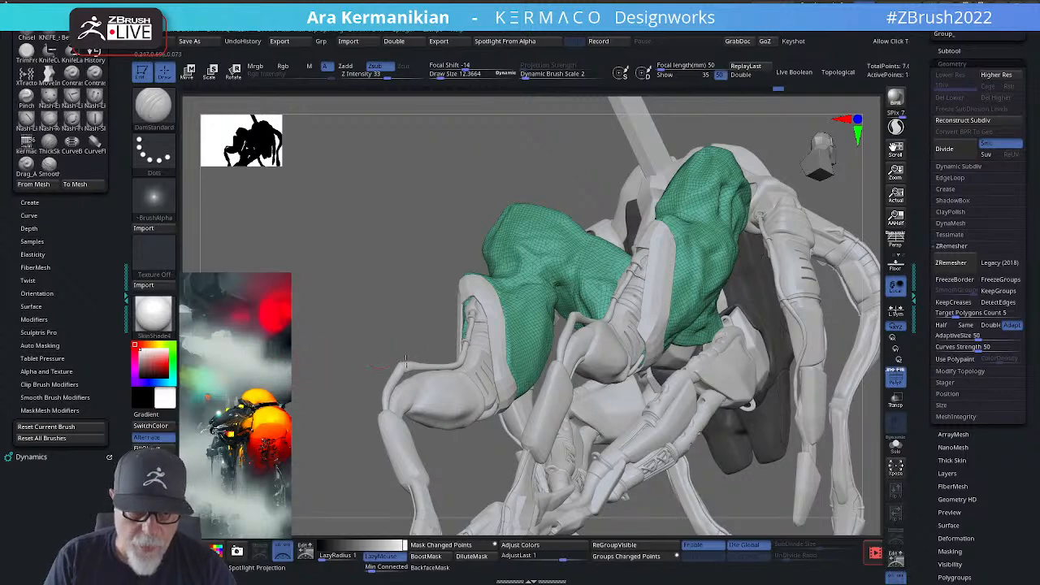
left_click_drag(406, 361, 411, 354)
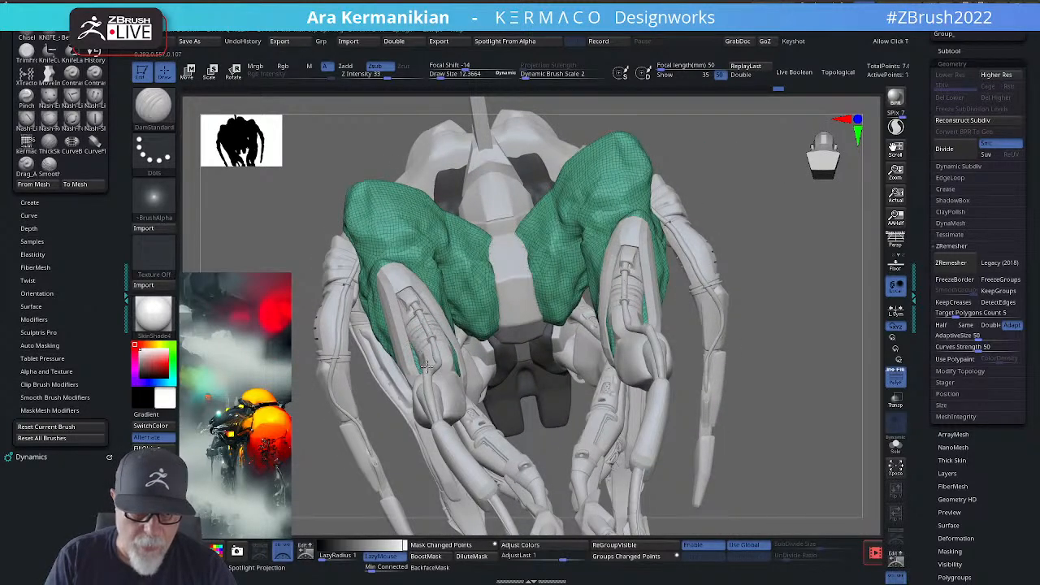
key("shift")
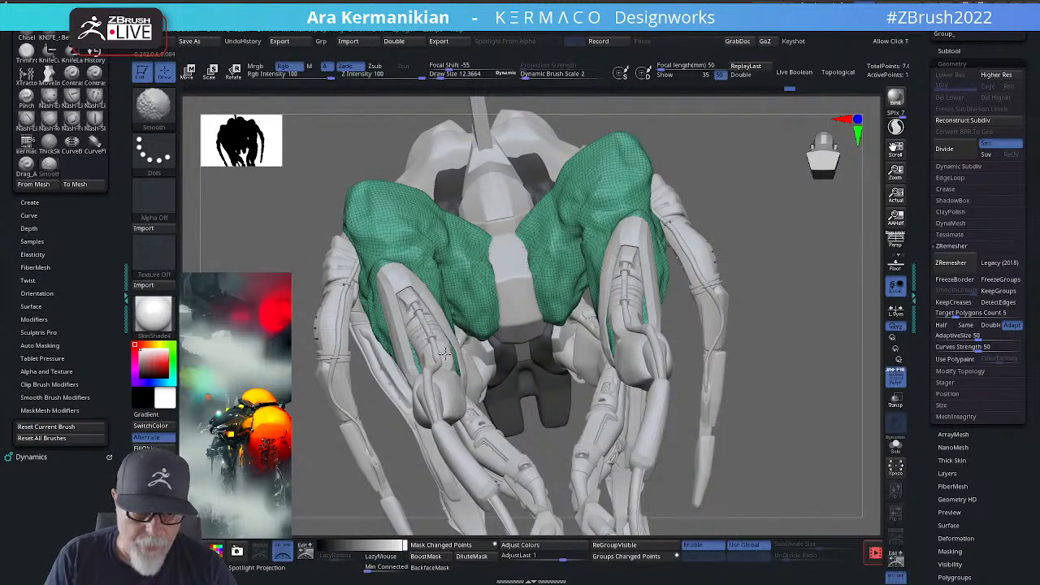
mouse_move(812, 423)
left_mouse_down("alt")
mouse_move(719, 382)
mouse_move(818, 372)
mouse_move(701, 349)
mouse_move(765, 405)
mouse_move(771, 463)
left_mouse_up("alt")
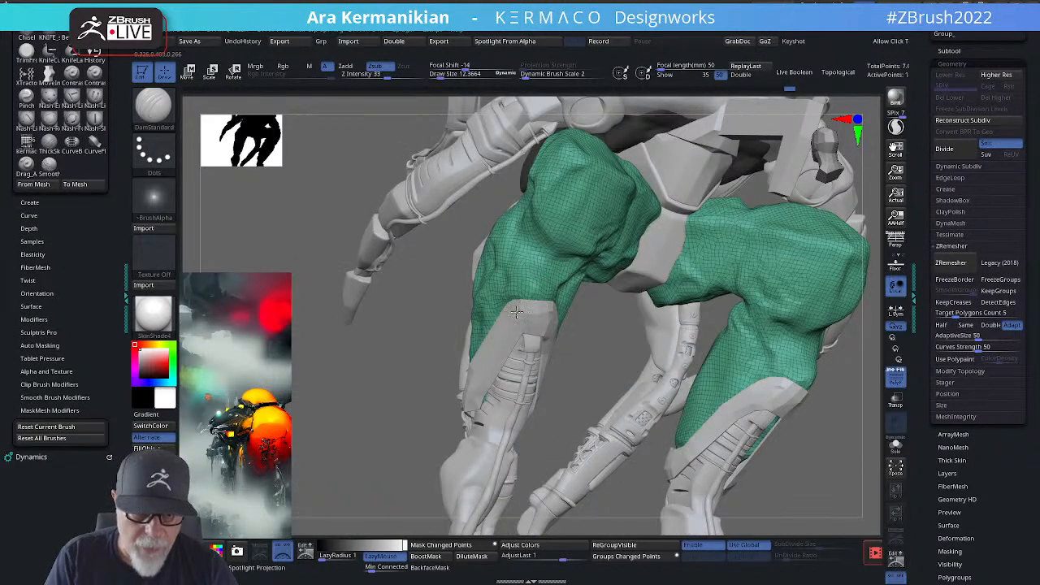
left_click_drag(594, 347, 570, 311)
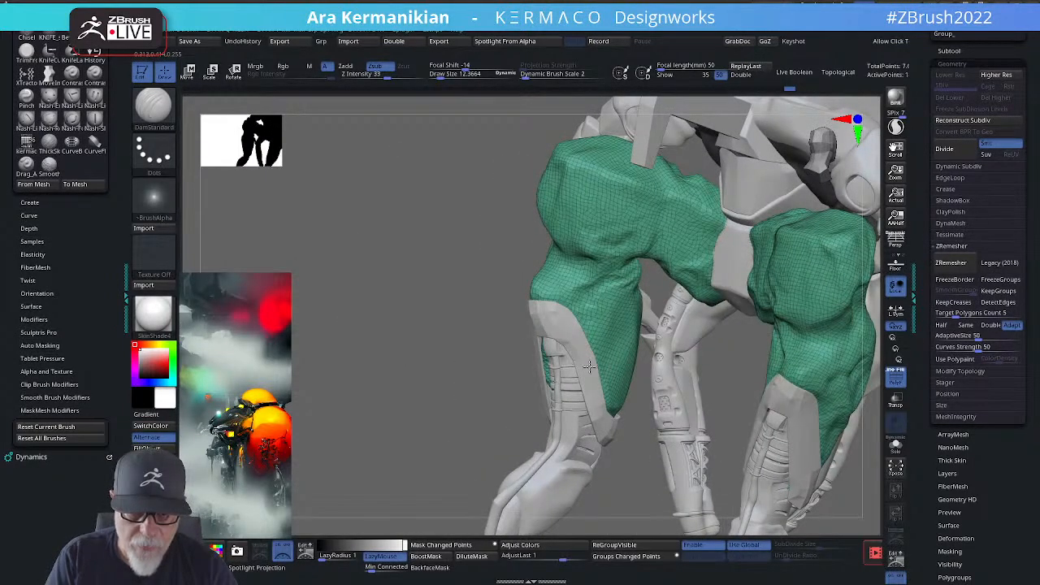
left_click_drag(444, 440, 440, 419, "alt")
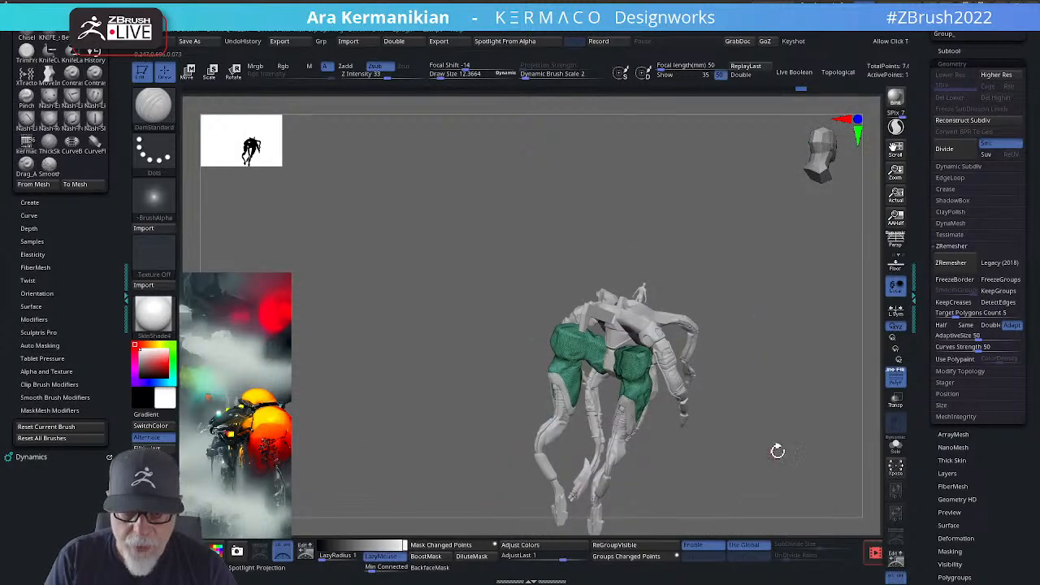
mouse_move(776, 451)
left_mouse_down()
mouse_move(798, 411)
mouse_move(738, 412)
mouse_move(820, 335)
mouse_move(846, 419)
mouse_move(847, 459)
left_mouse_up()
left_click_drag(579, 273, 612, 308, "alt")
Step: Undo the last stroke and carve folds into the lower thigh just above the knee panel with DamStandard
key("ctrl+z")
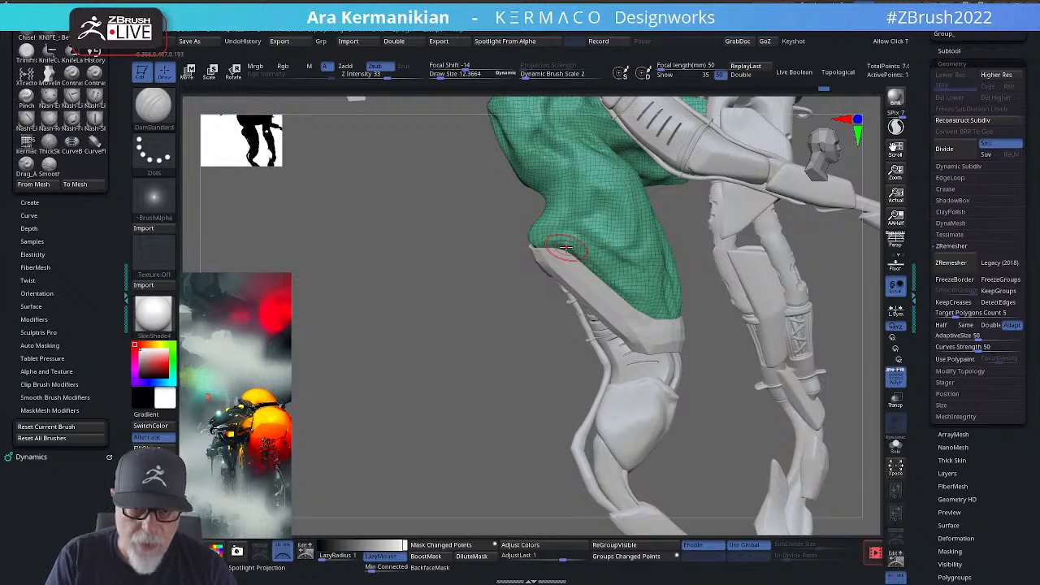
left_click_drag(566, 248, 582, 233)
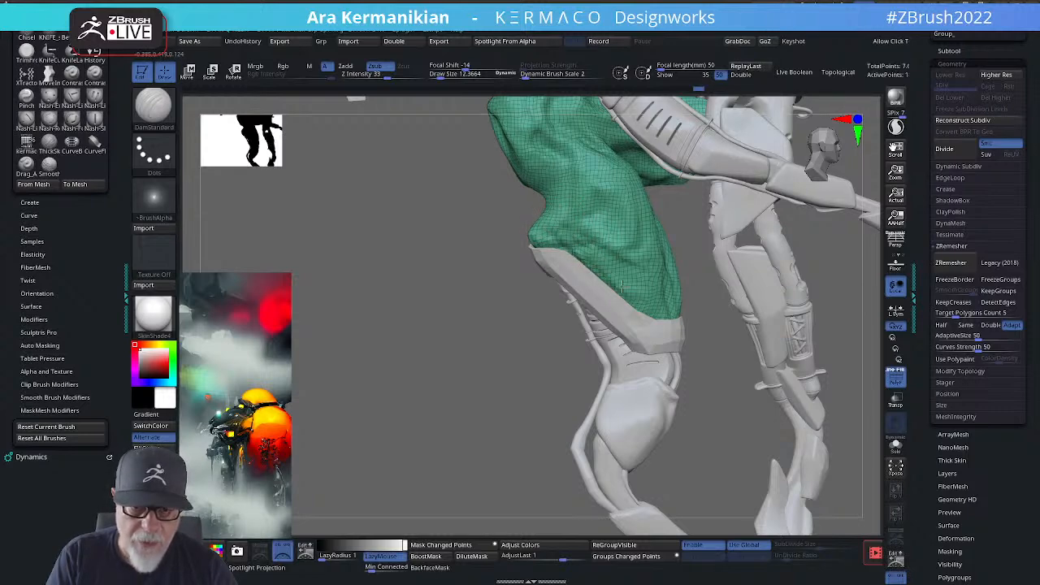
mouse_move(741, 430)
left_mouse_down()
mouse_move(780, 432)
mouse_move(686, 436)
mouse_move(723, 343)
left_mouse_up()
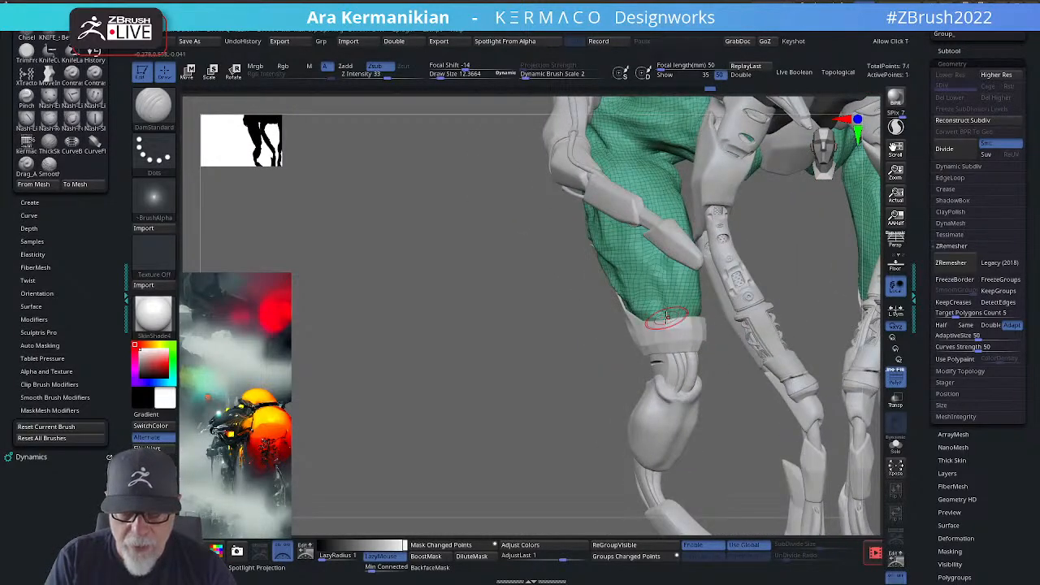
left_click_drag(818, 302, 673, 320)
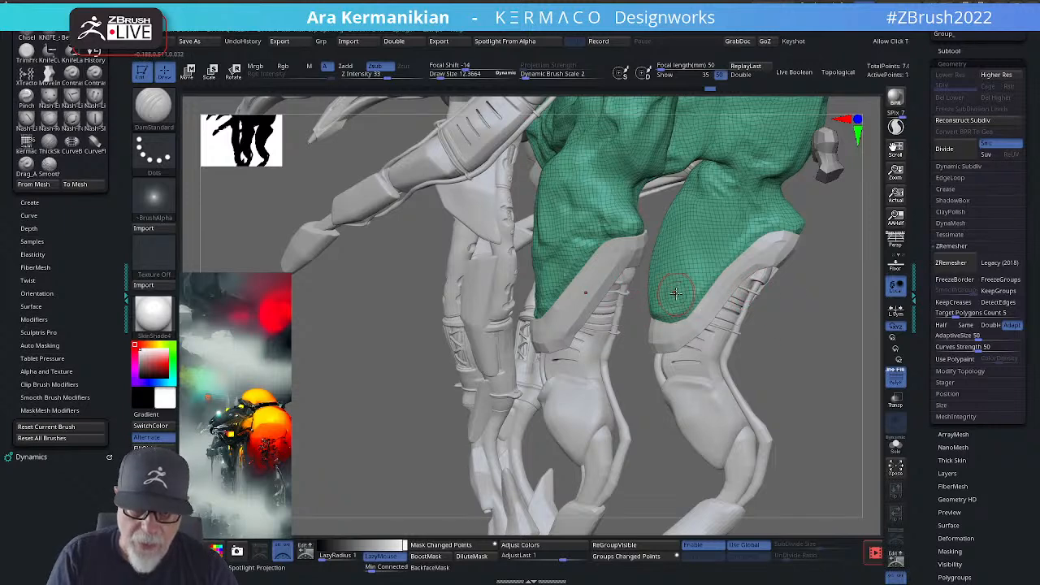
Step: Turn off the polyframe display, smooth the thigh near the knee, and make the knee panel the active subtool
left_click(892, 378)
left_click_drag(806, 414, 731, 381, "alt")
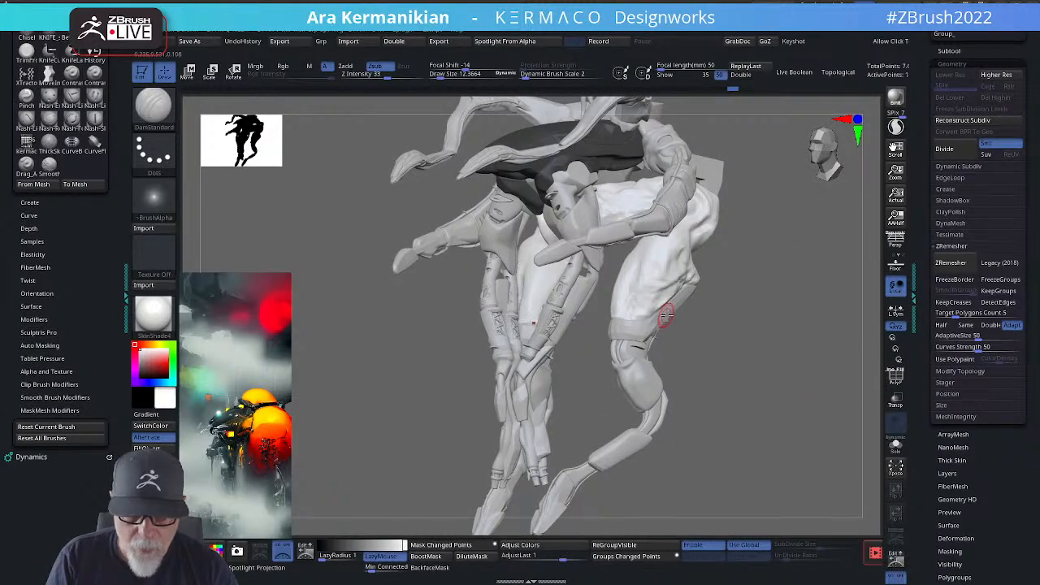
key("shift")
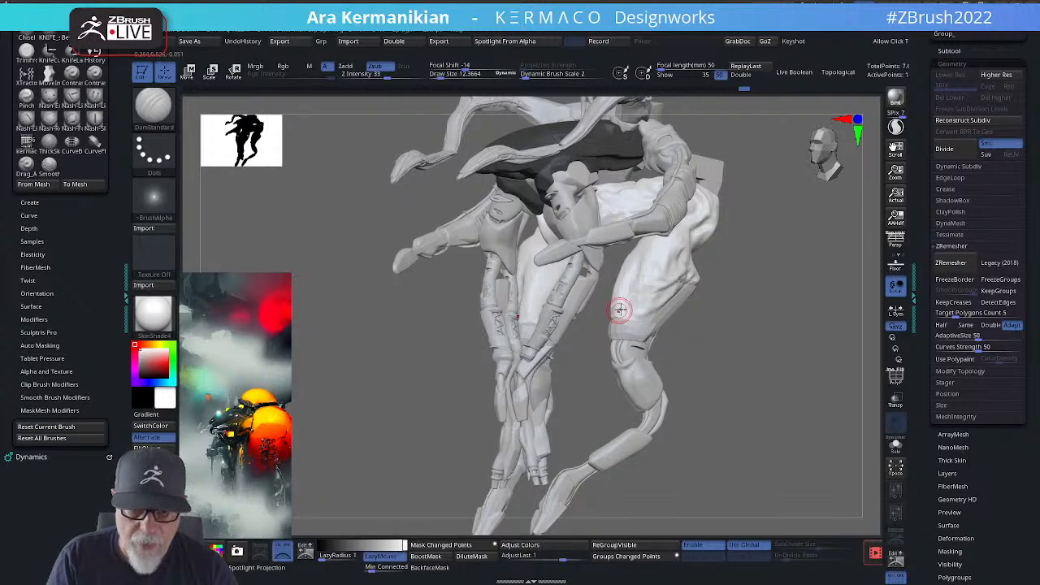
mouse_move(745, 323)
left_mouse_down()
mouse_move(760, 336)
mouse_move(796, 339)
mouse_move(812, 319)
mouse_move(746, 328)
left_mouse_up()
left_click_drag(719, 358, 704, 365)
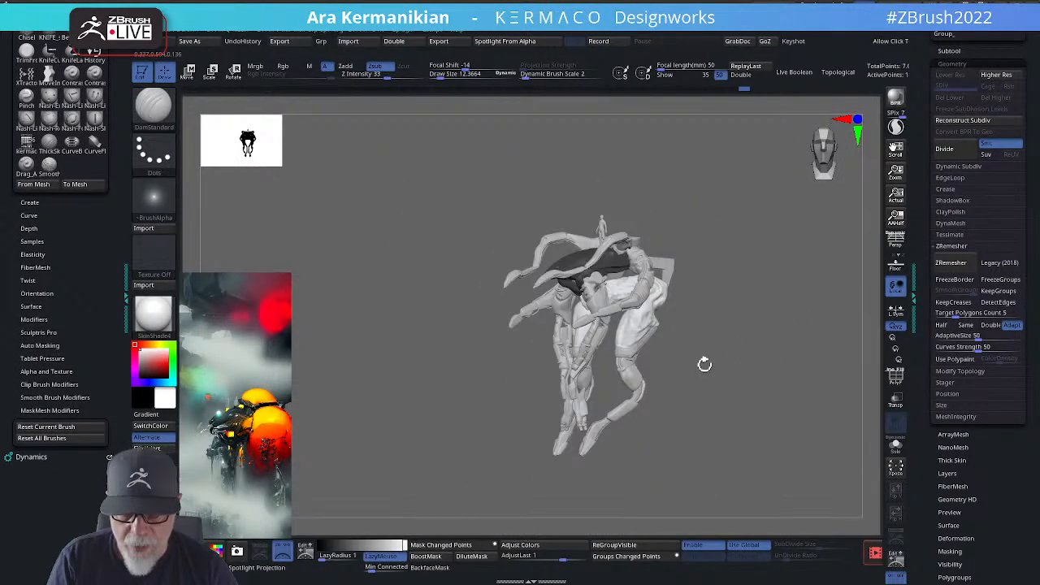
left_click(619, 354, "alt")
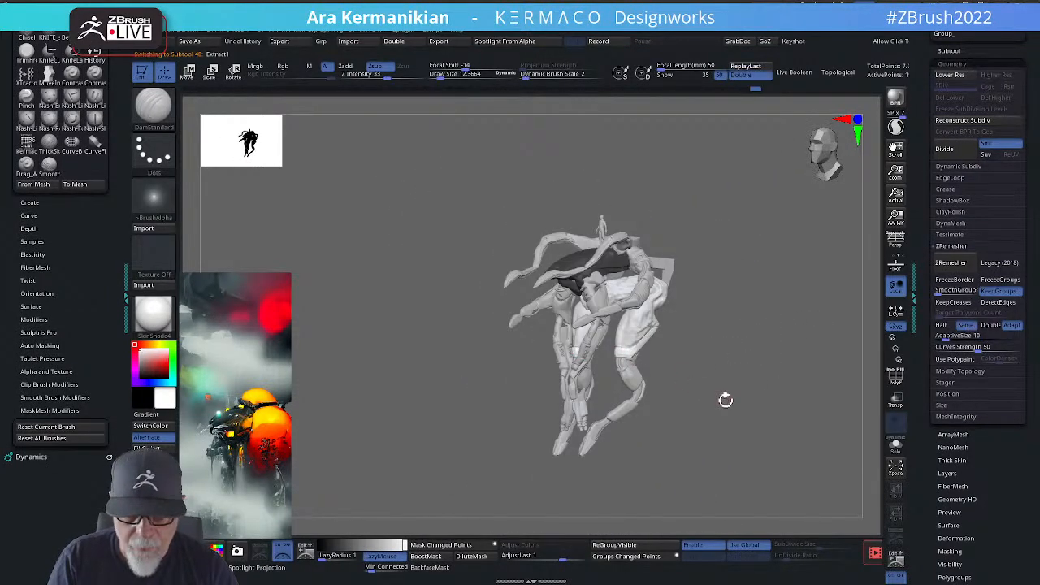
Step: Subdivide the knee panel mesh once with smoothing and open its dynamic subdivision settings
left_click_drag(726, 398, 742, 389, "alt")
key("ctrl+d")
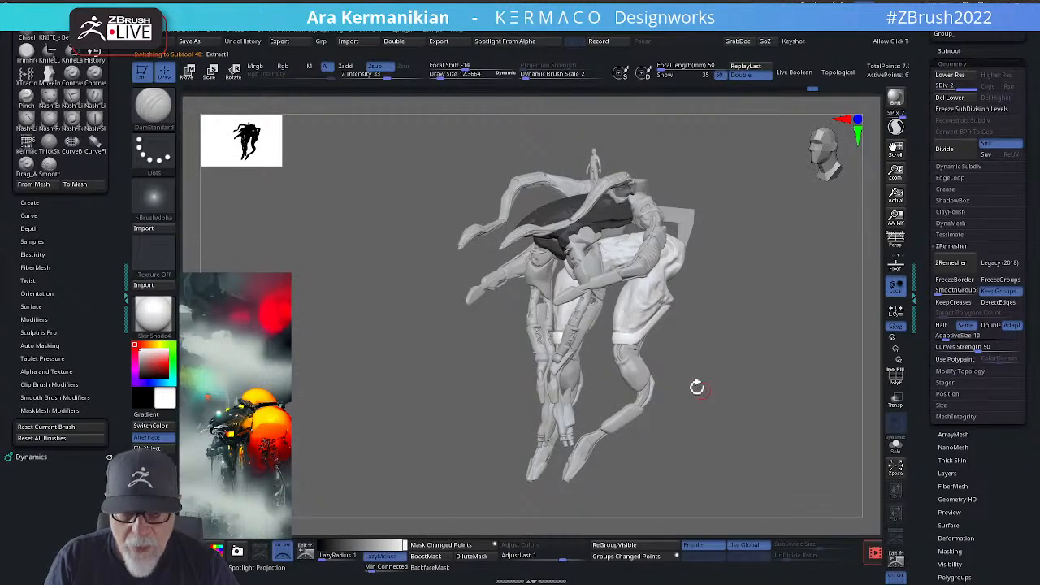
key("ctrl+z")
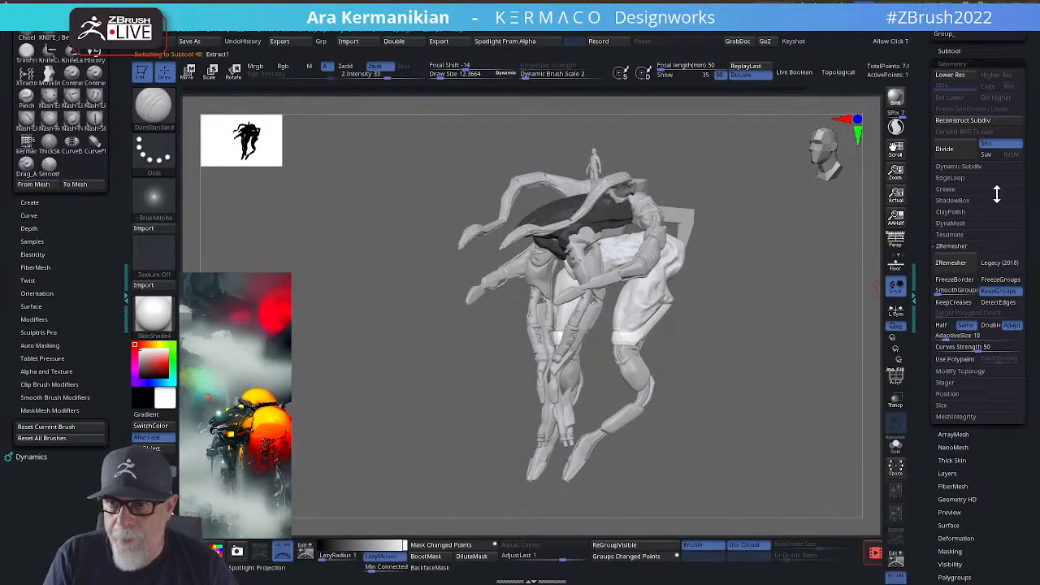
left_click(944, 149)
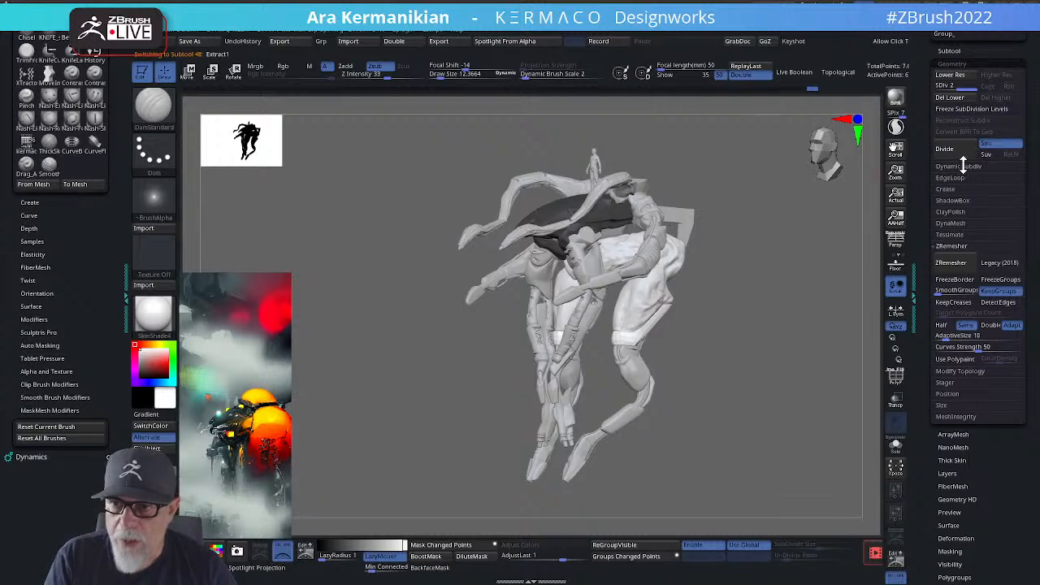
left_click(963, 166)
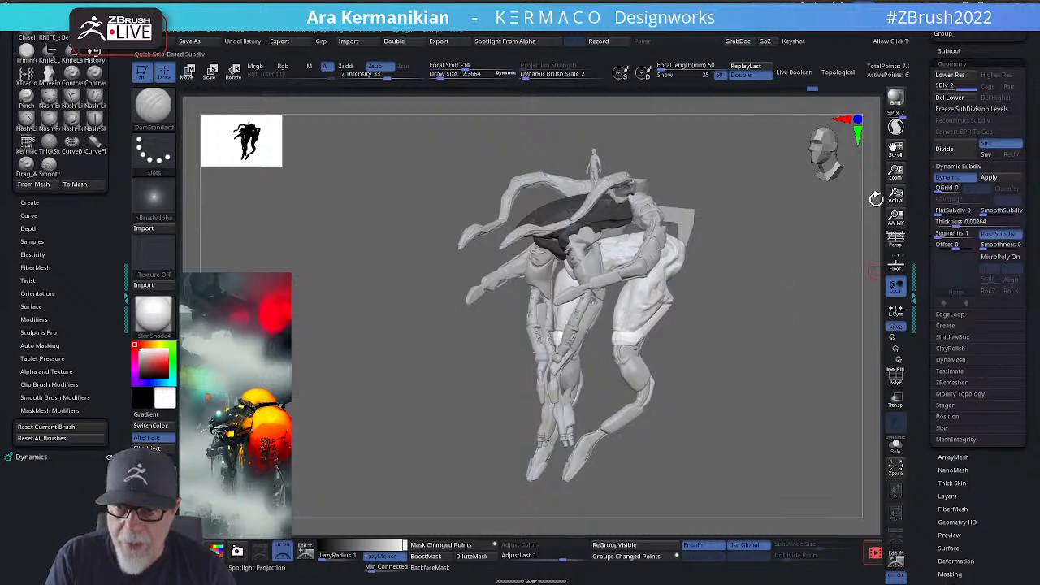
Step: Switch to the hPolish brush and flatten the knee panel's outer surface
left_click_drag(763, 349, 604, 326)
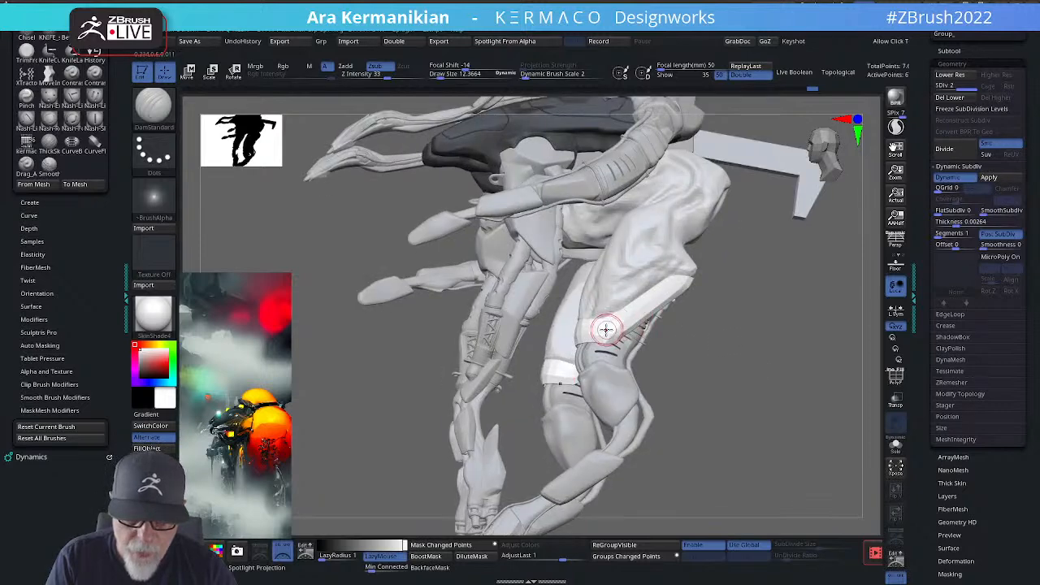
right_click(610, 335)
left_click(637, 358)
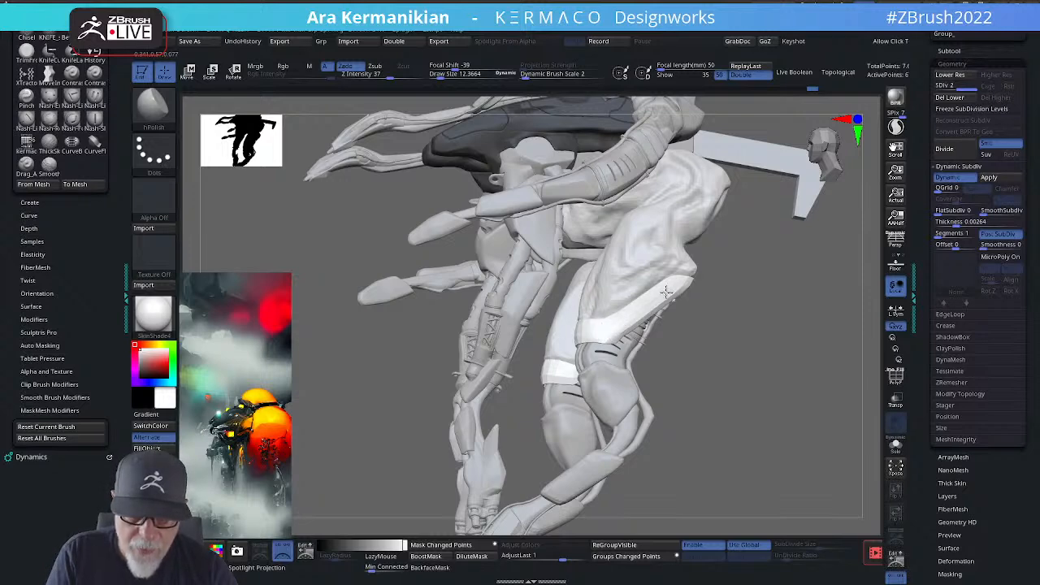
mouse_move(762, 358)
left_mouse_down()
mouse_move(592, 329)
mouse_move(766, 358)
left_mouse_up()
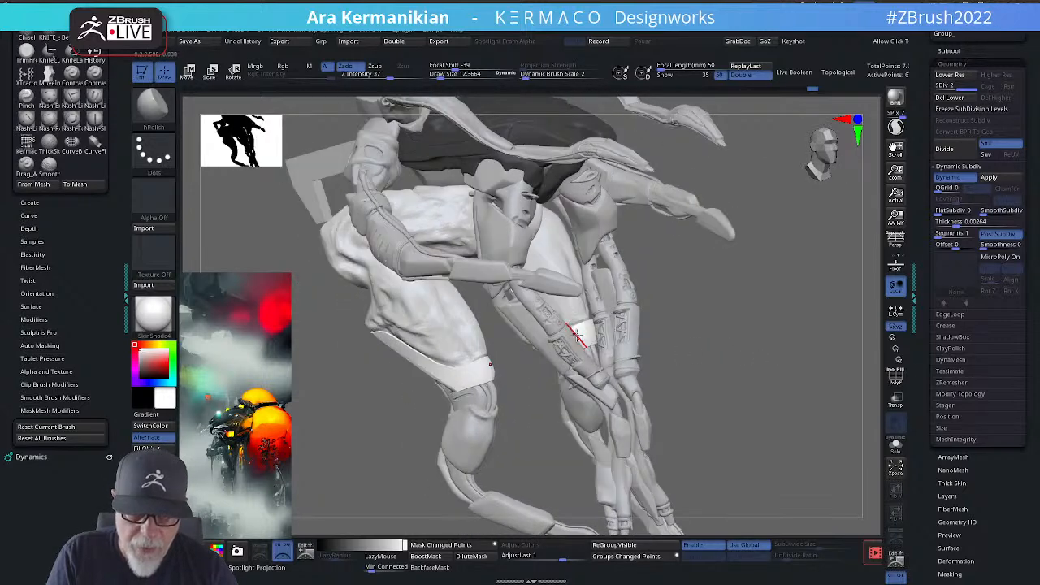
left_click_drag(824, 420, 866, 360)
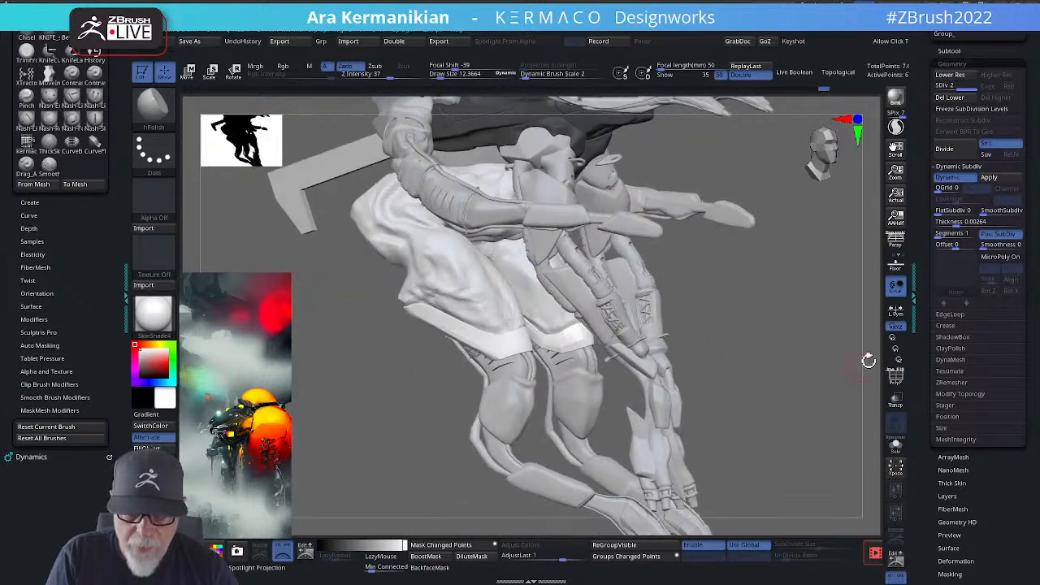
Step: Collapse the legs and arms 3 folders in the subtool list
left_click_drag(921, 195, 917, 307)
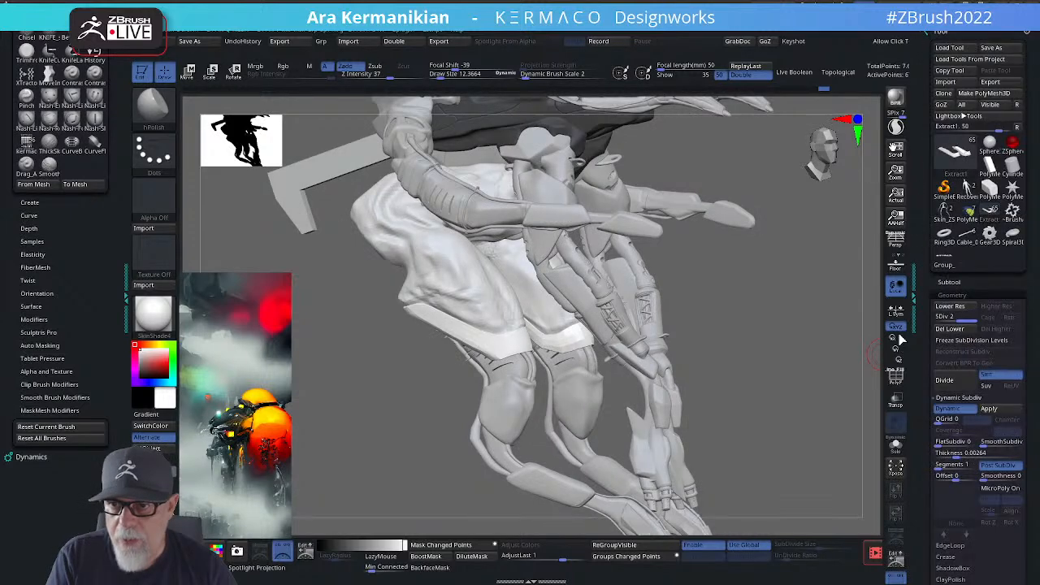
left_click(952, 282)
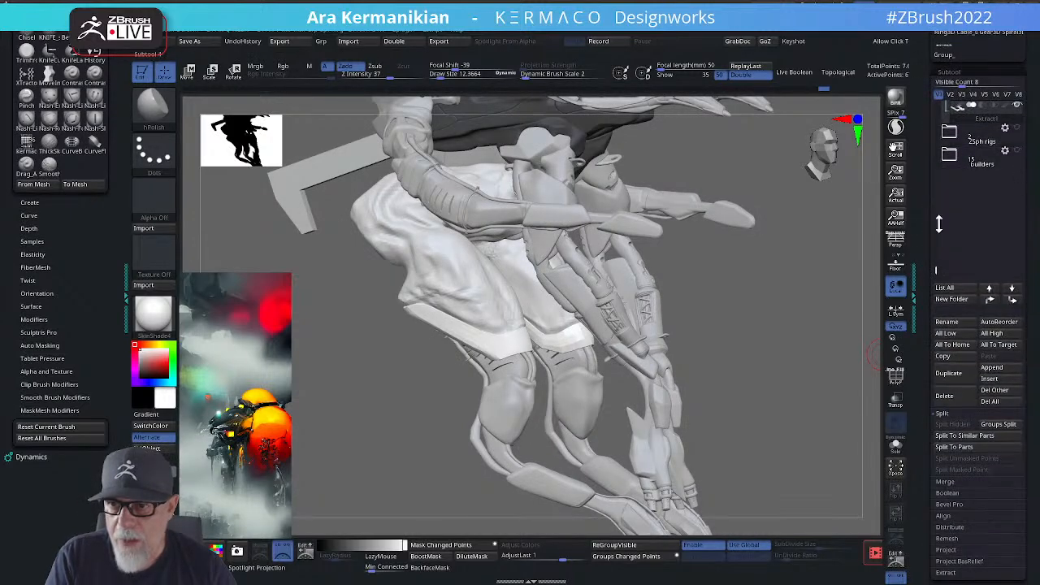
left_click_drag(937, 268, 935, 202)
left_click(949, 180)
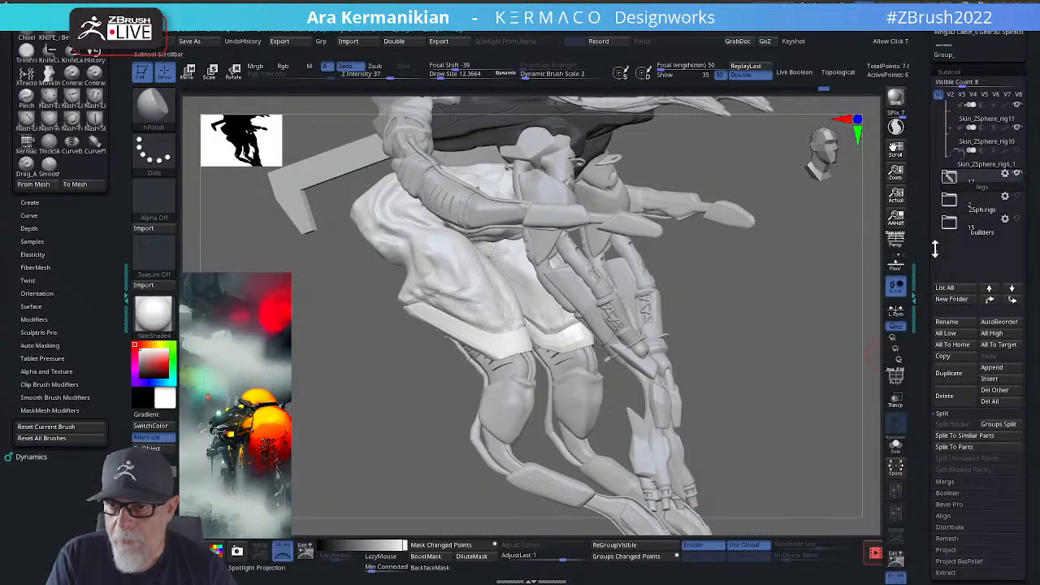
left_click_drag(936, 247, 936, 180)
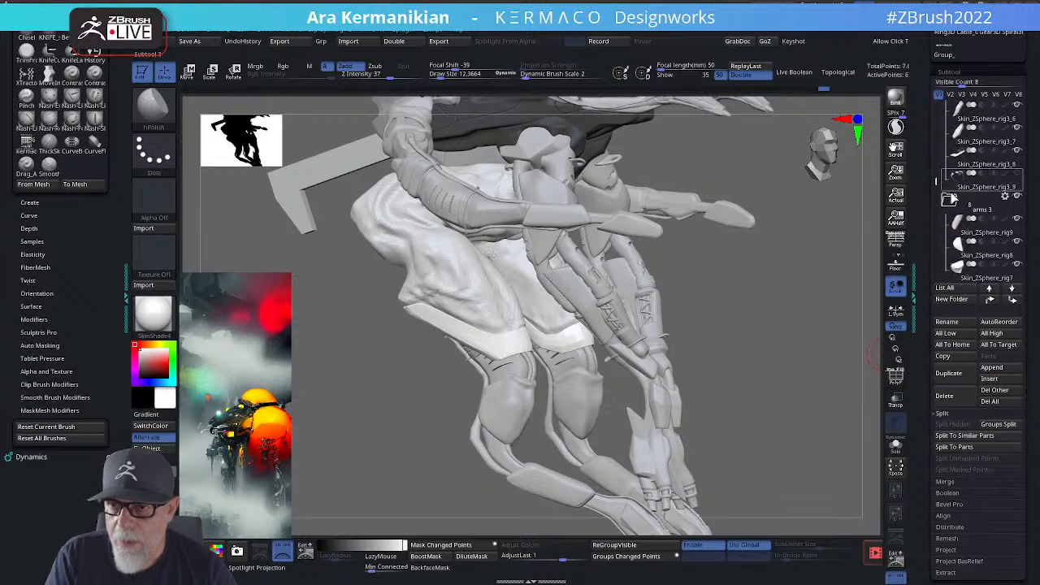
left_click(951, 203)
Step: Toggle the visibility of the arms 3, Arms 2 and legs folders off and back on to check their contents
left_click(1015, 198)
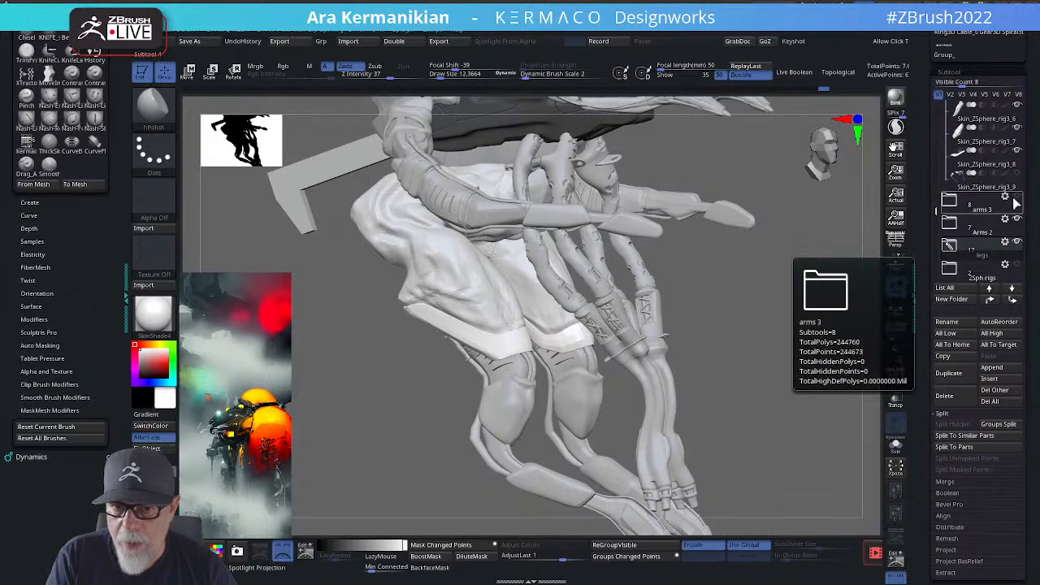
left_click(1014, 243)
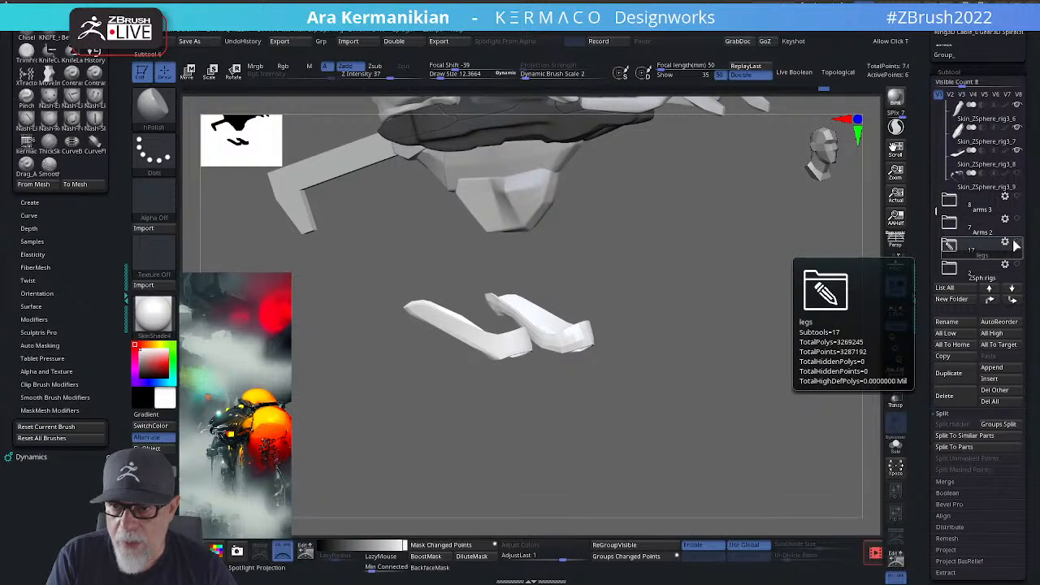
left_click(1017, 241)
left_click(1016, 219)
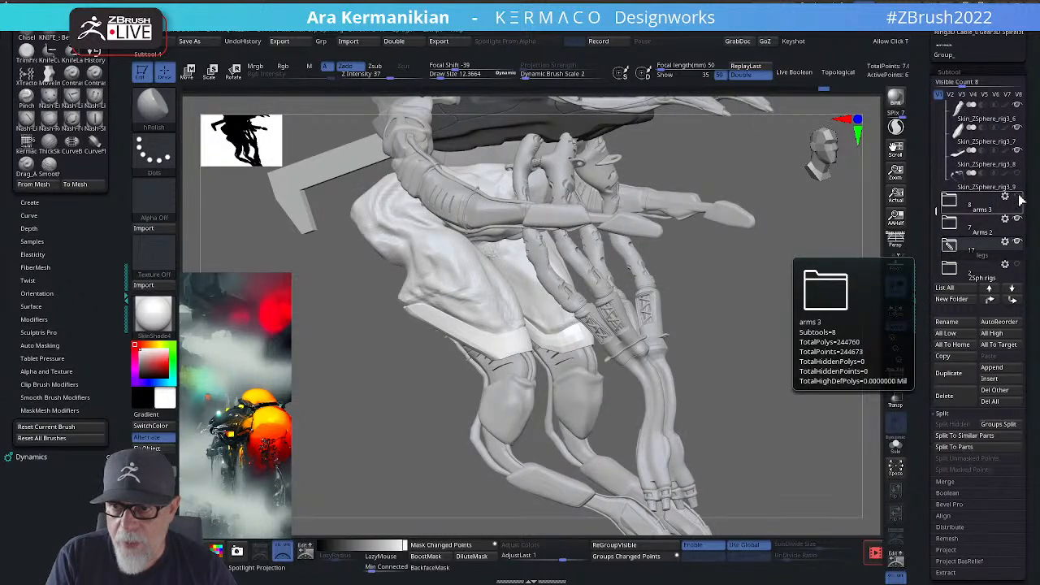
left_click(1017, 197)
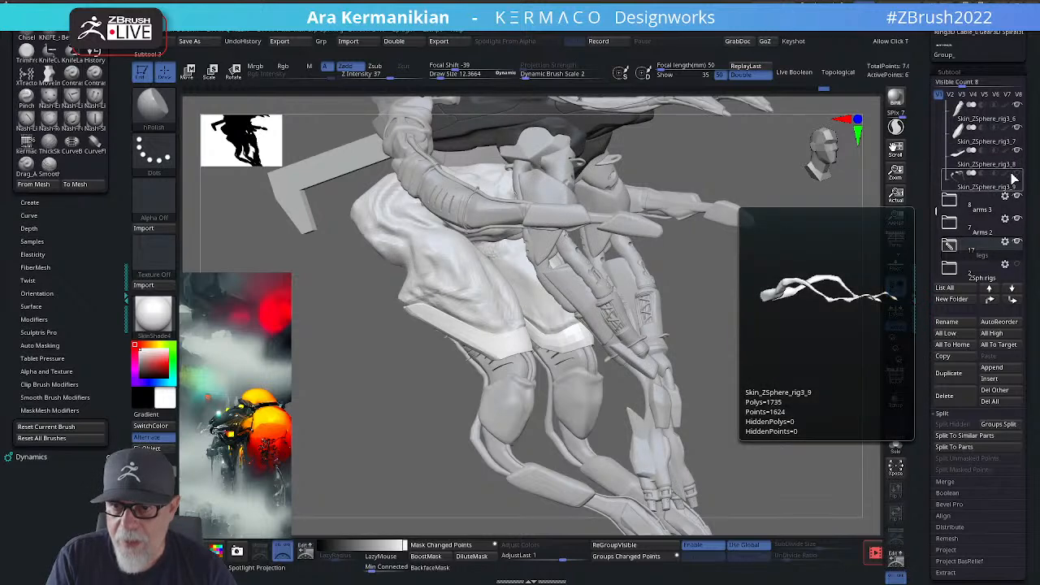
Step: Polish the knee panel's surfaces and edges with hPolish around the outer, back and inner sides of the leg
left_click_drag(817, 301, 455, 290)
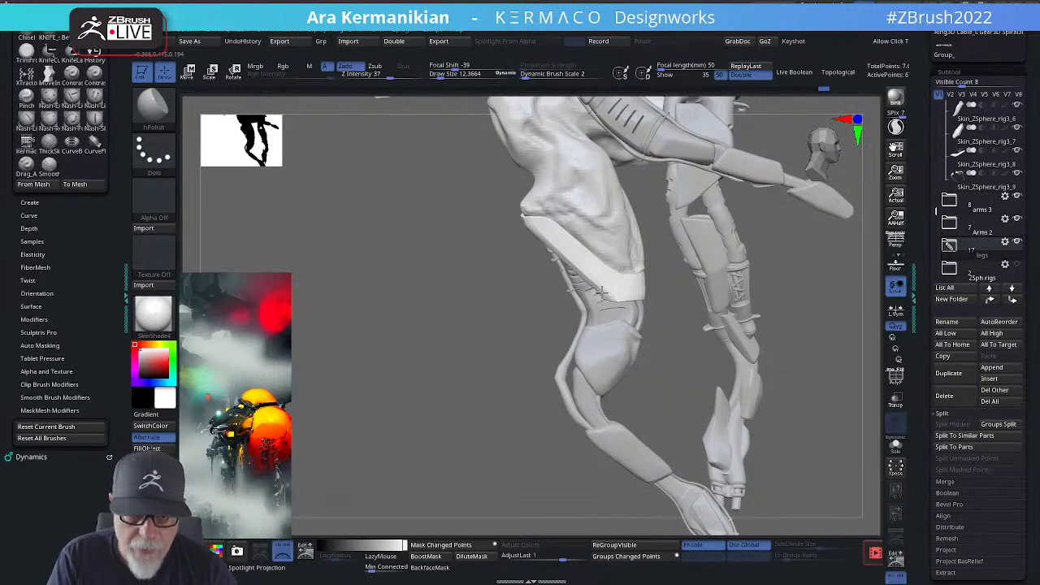
left_click_drag(782, 399, 789, 390)
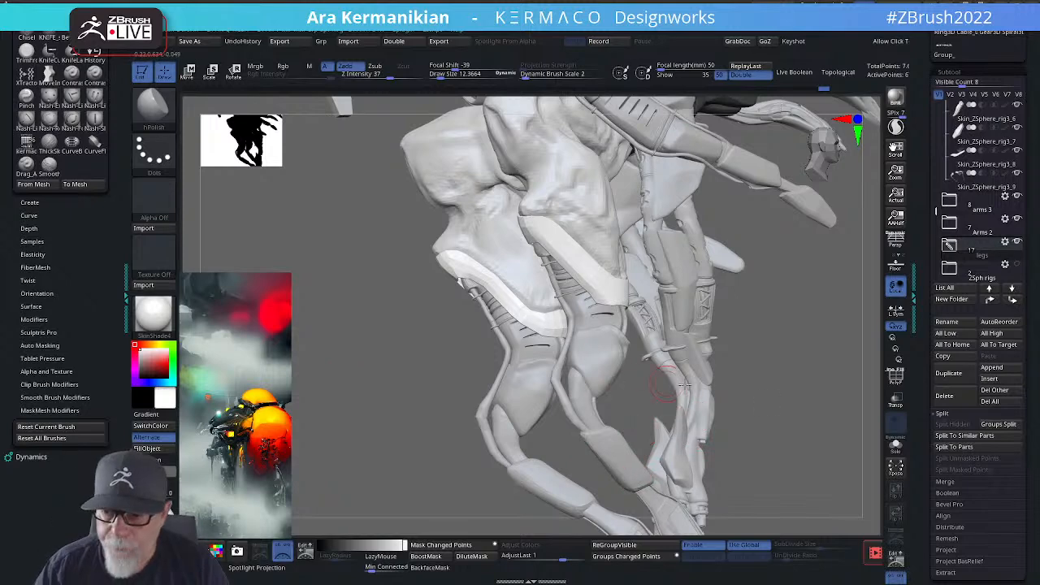
left_click_drag(823, 381, 715, 379)
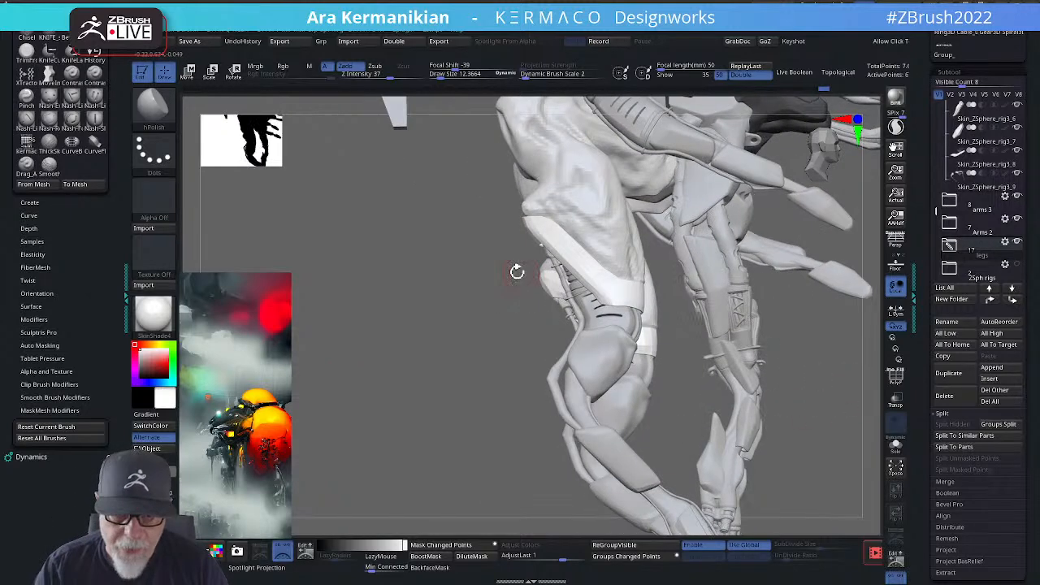
left_click_drag(776, 359, 522, 212)
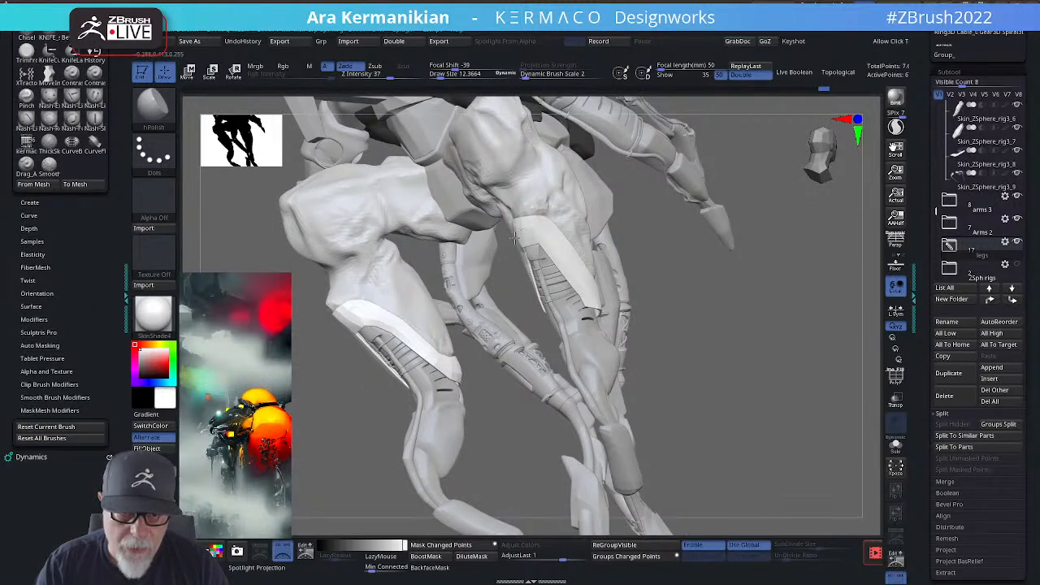
left_click_drag(520, 217, 531, 225)
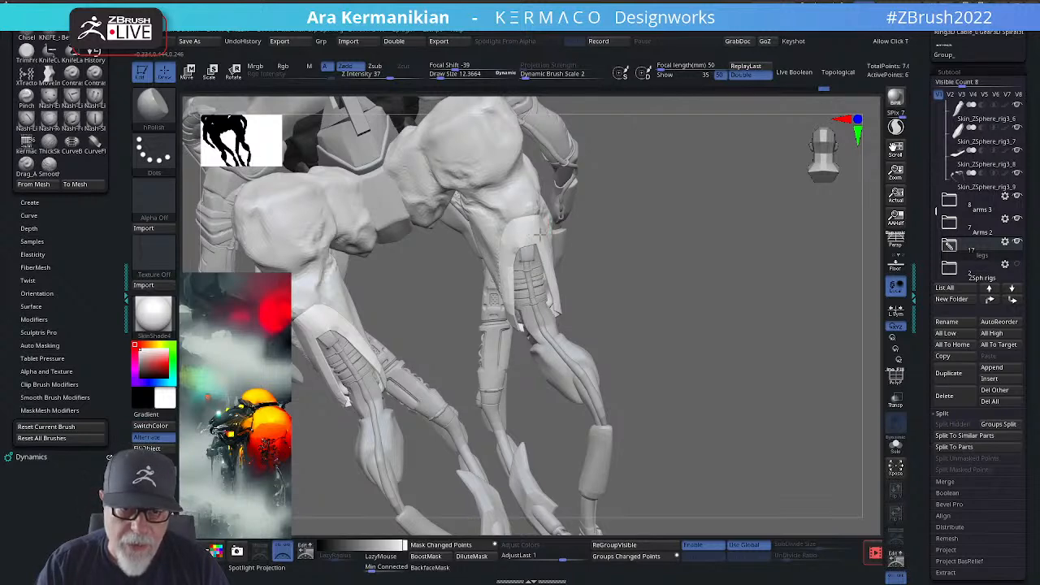
left_click_drag(552, 269, 520, 258)
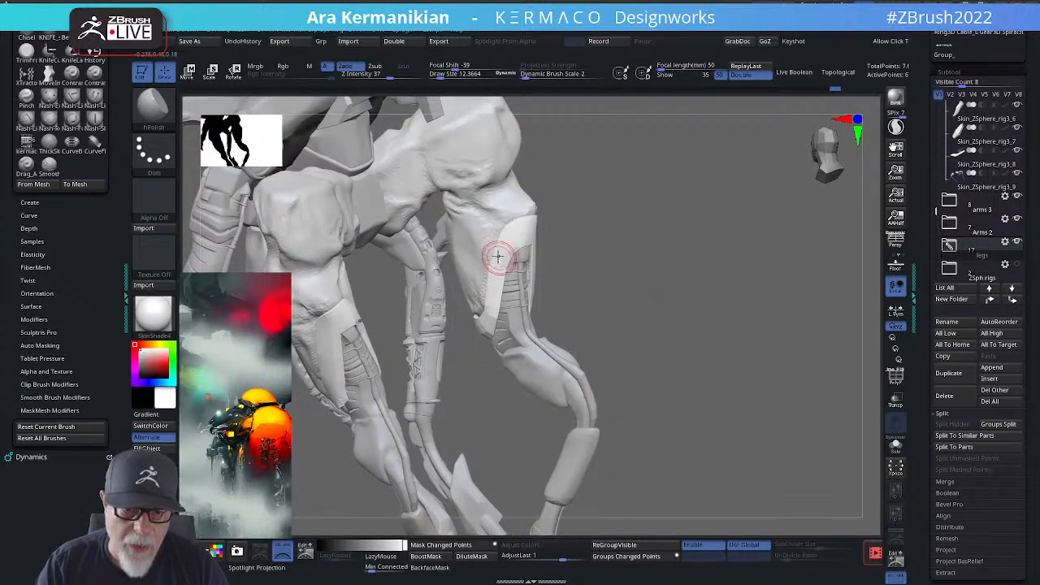
left_click_drag(498, 318, 480, 327)
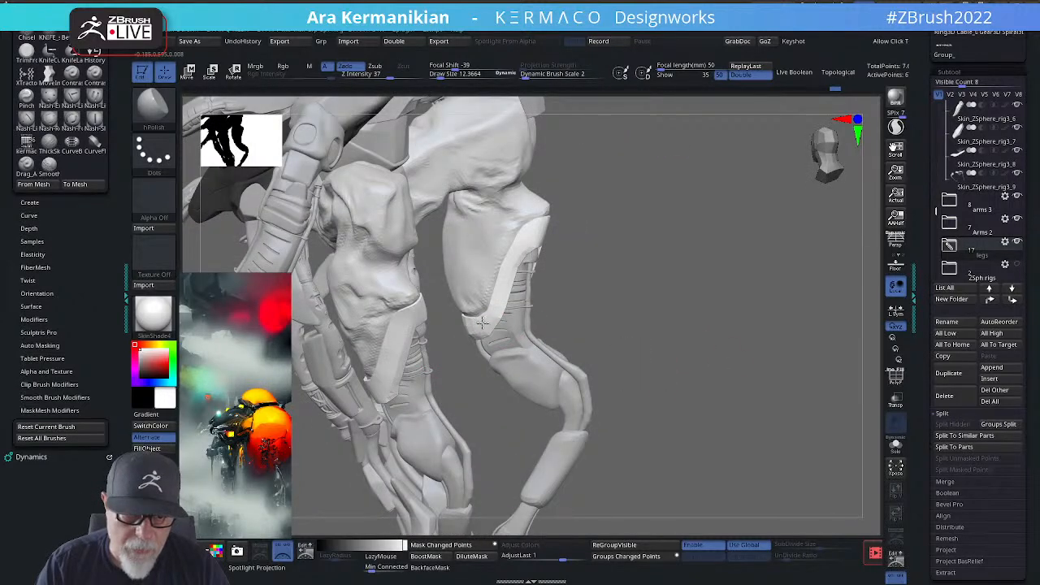
Step: Smooth and flatten the band-shaped armour plates on the lower thighs with the Smooth and hPolish brushes
left_click_drag(629, 343, 463, 327)
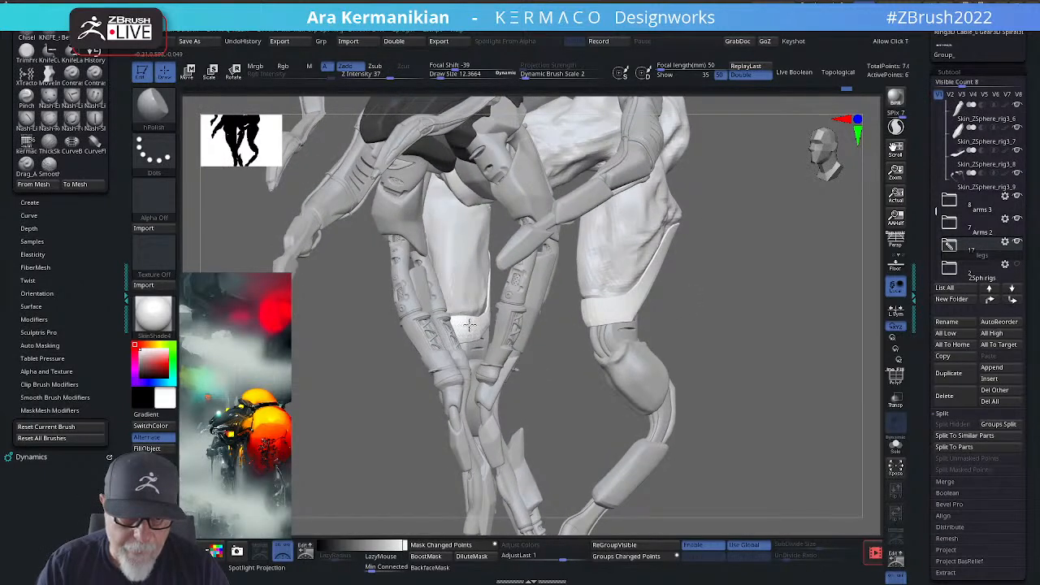
left_click_drag(561, 402, 515, 330)
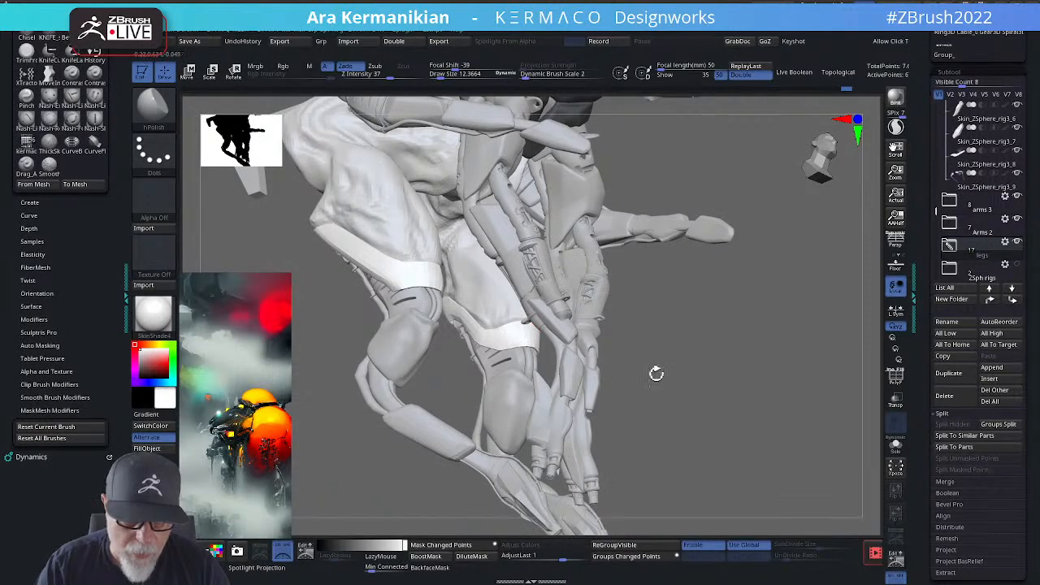
left_click_drag(757, 395, 741, 370)
key("f")
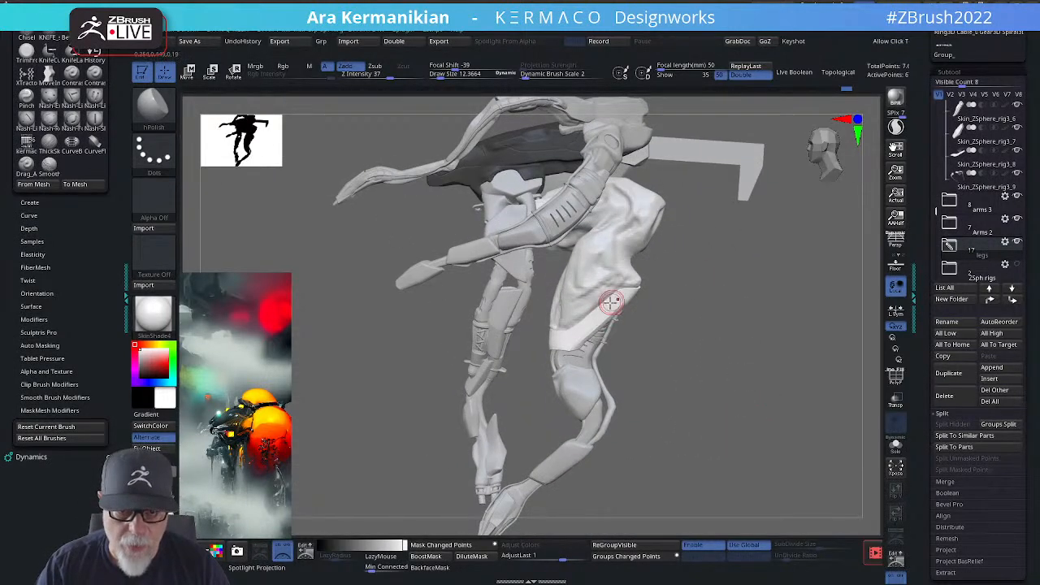
key("shift")
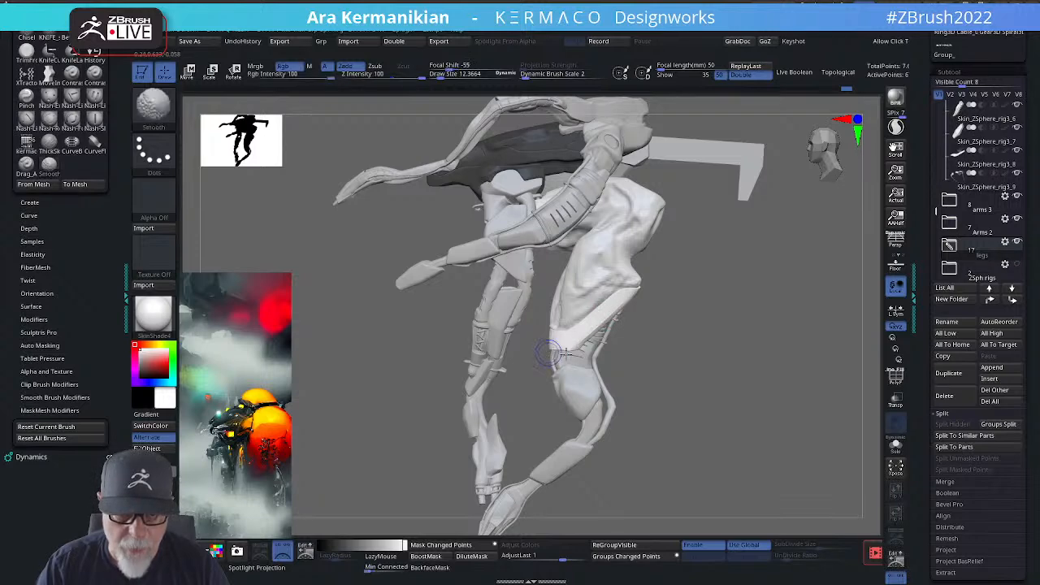
mouse_move(650, 361)
left_mouse_down()
mouse_move(754, 367)
mouse_move(662, 341)
left_mouse_up()
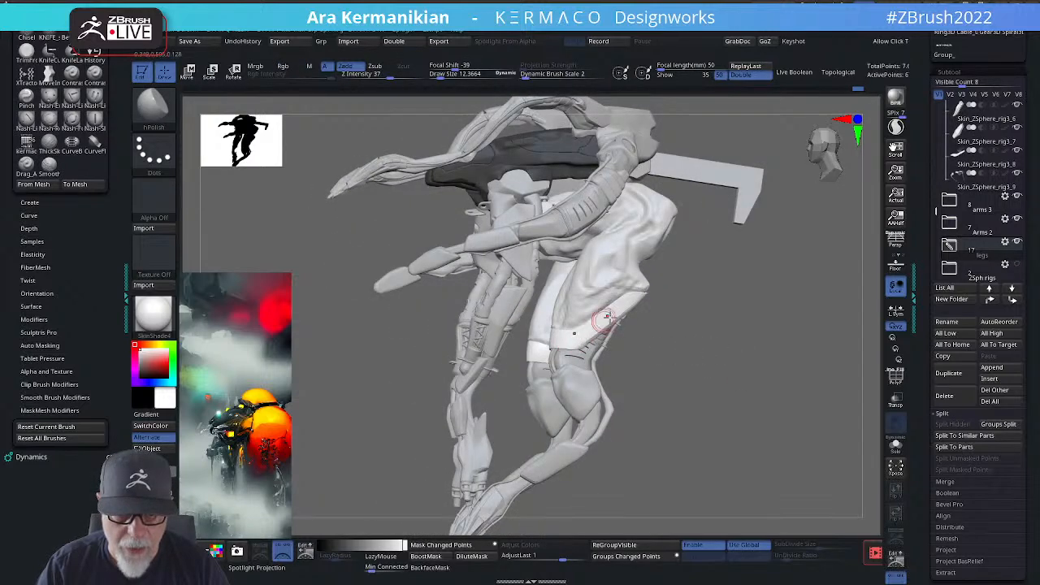
left_click_drag(575, 341, 599, 325)
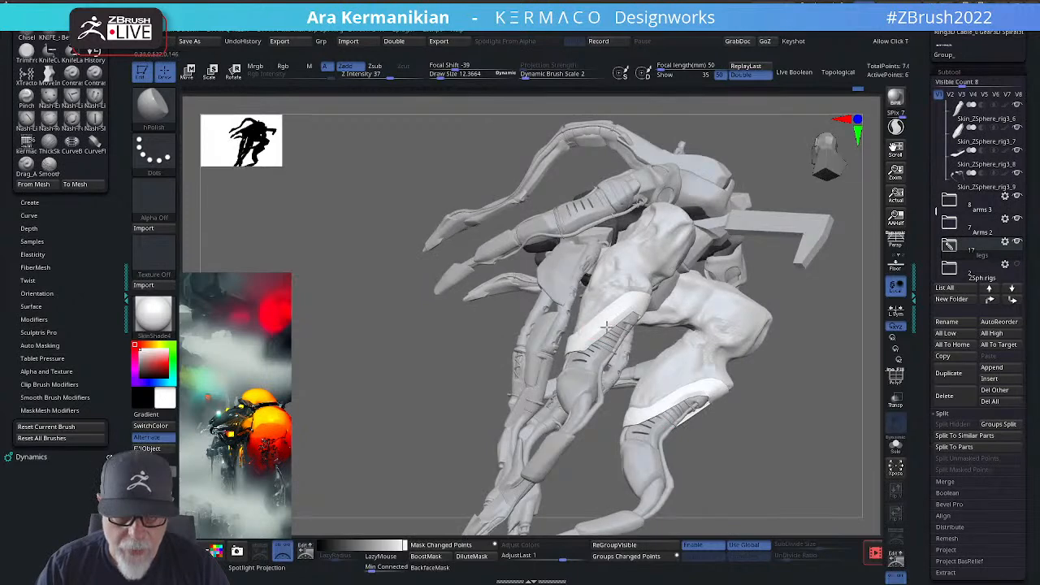
left_click_drag(744, 375, 644, 312)
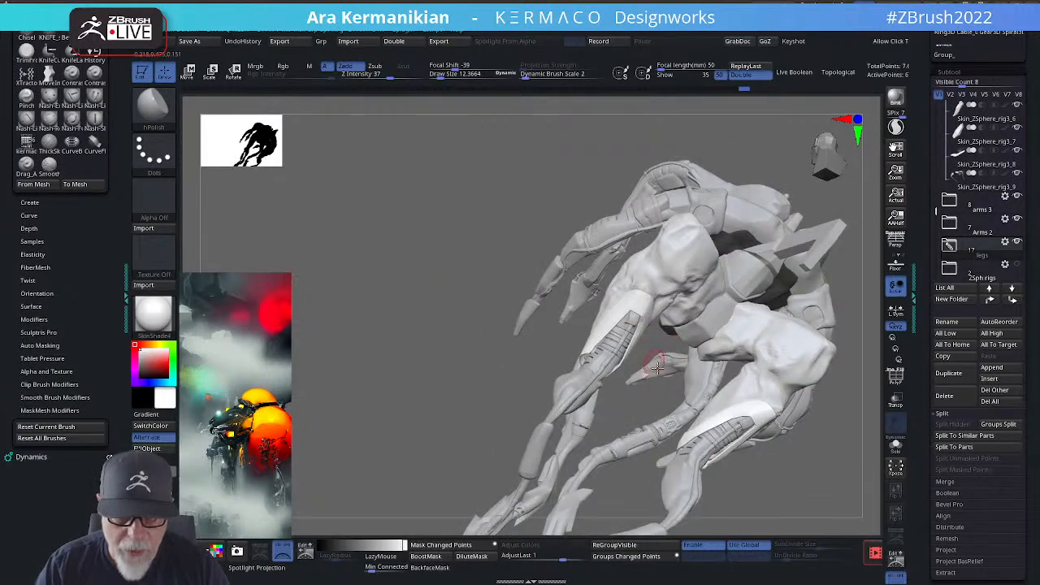
left_click_drag(658, 365, 647, 323)
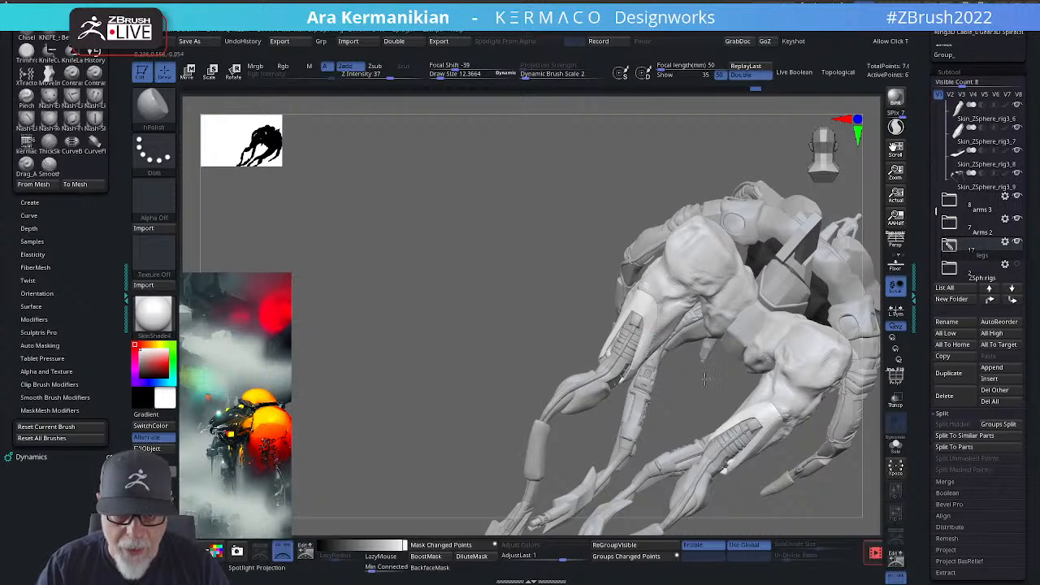
left_click_drag(705, 379, 645, 311)
Step: Carve along the thigh armour plates with the DamStandard brush and smooth the stroked surface
right_click(622, 304)
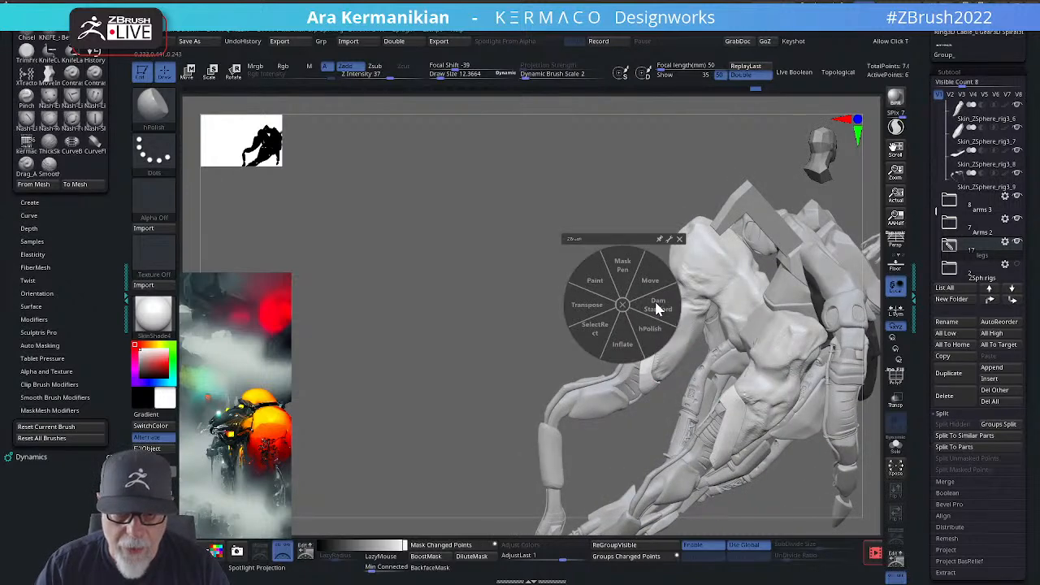
left_click(660, 309)
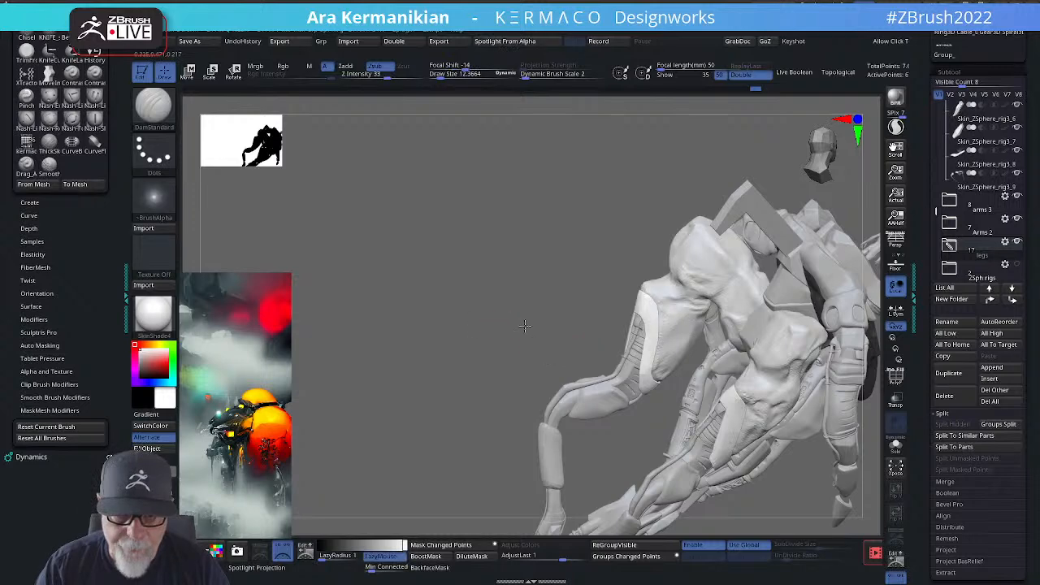
left_click_drag(659, 309, 649, 301)
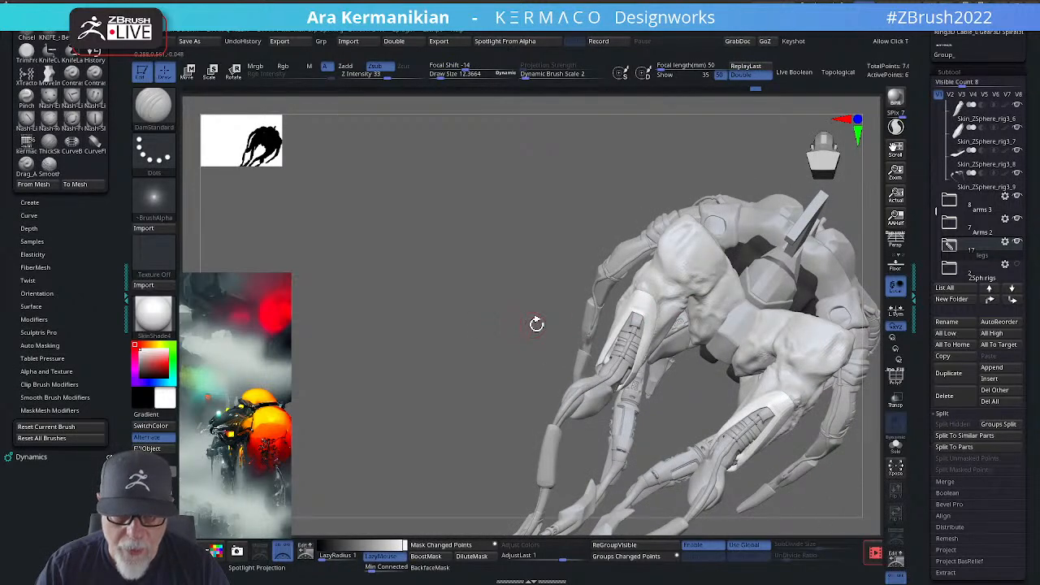
mouse_move(536, 324)
left_mouse_down()
mouse_move(632, 307)
mouse_move(604, 341)
left_mouse_up()
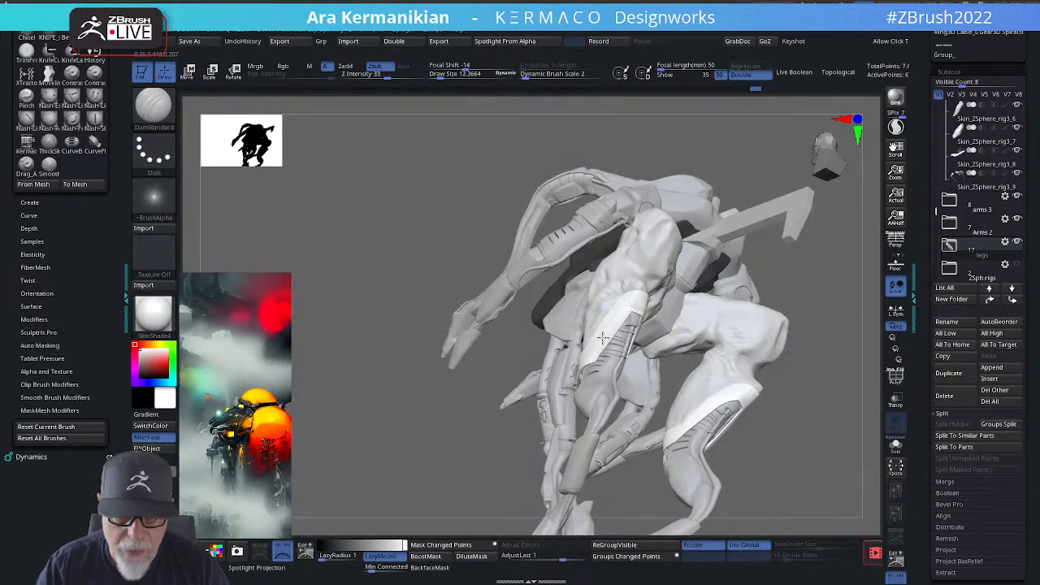
left_click_drag(499, 366, 624, 309)
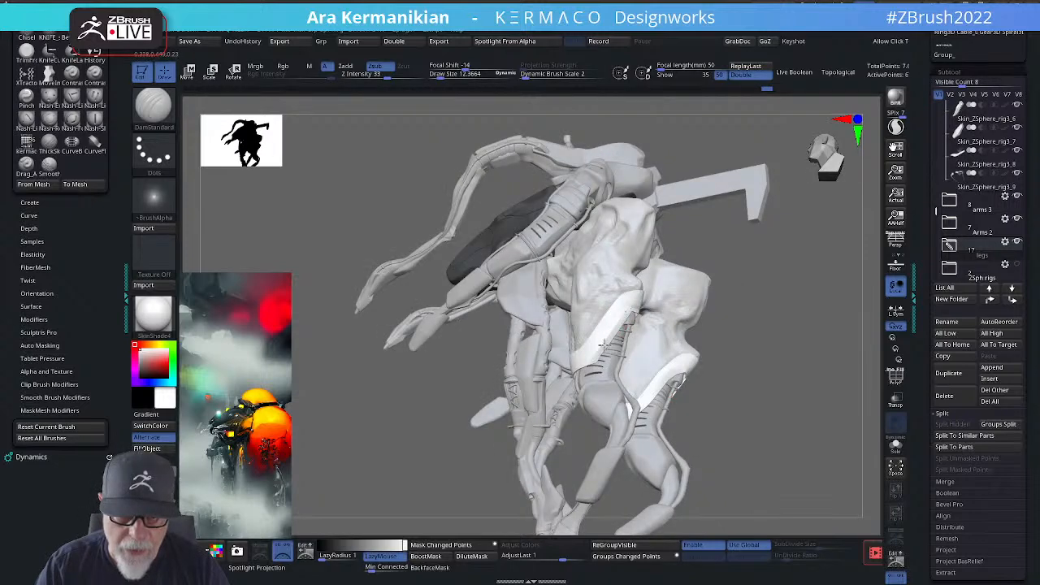
left_click_drag(619, 315, 592, 355)
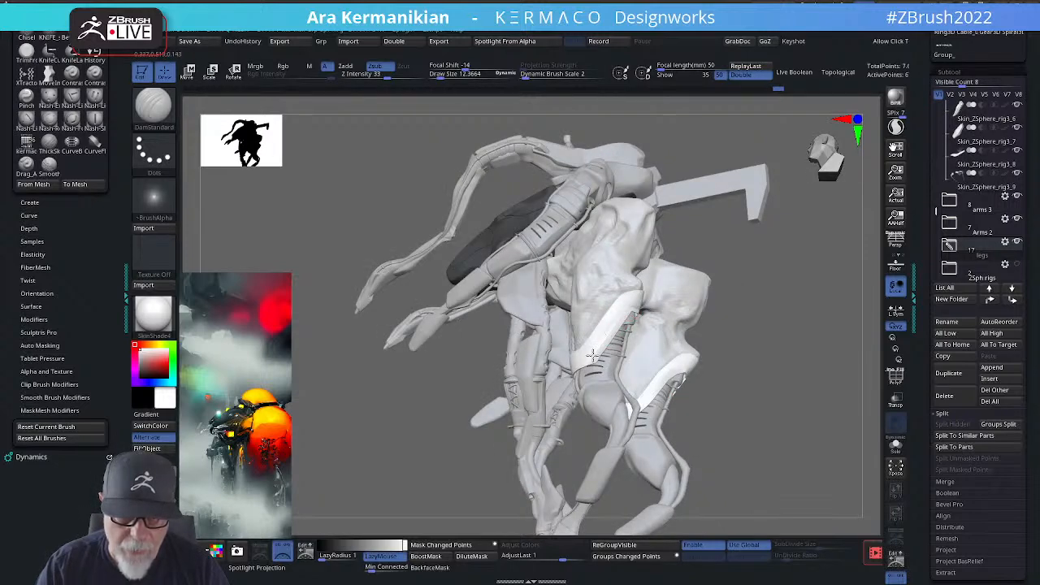
left_click_drag(627, 321, 589, 355, "shift")
Step: Divide the thigh armour plates' geometry to add higher subdivision levels, up to SDiv 4
left_click_drag(796, 381, 874, 313, "alt")
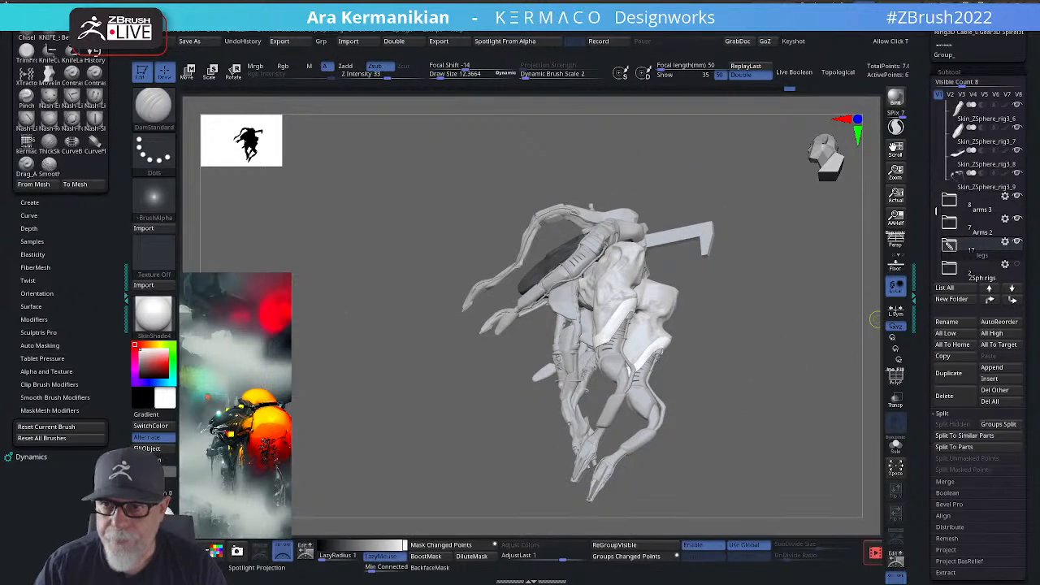
scroll(959, 398, "down", 5)
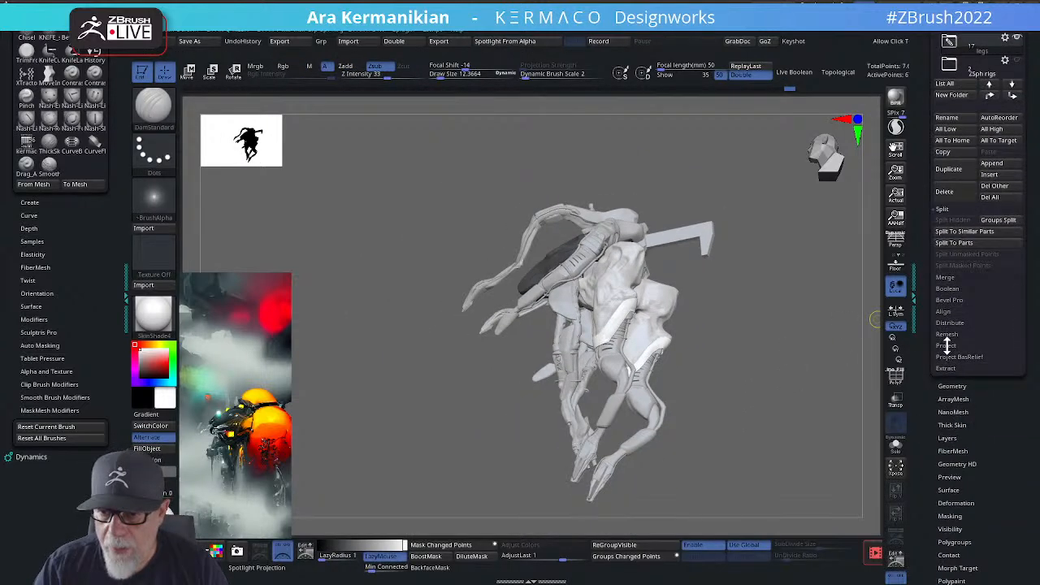
left_click(951, 389)
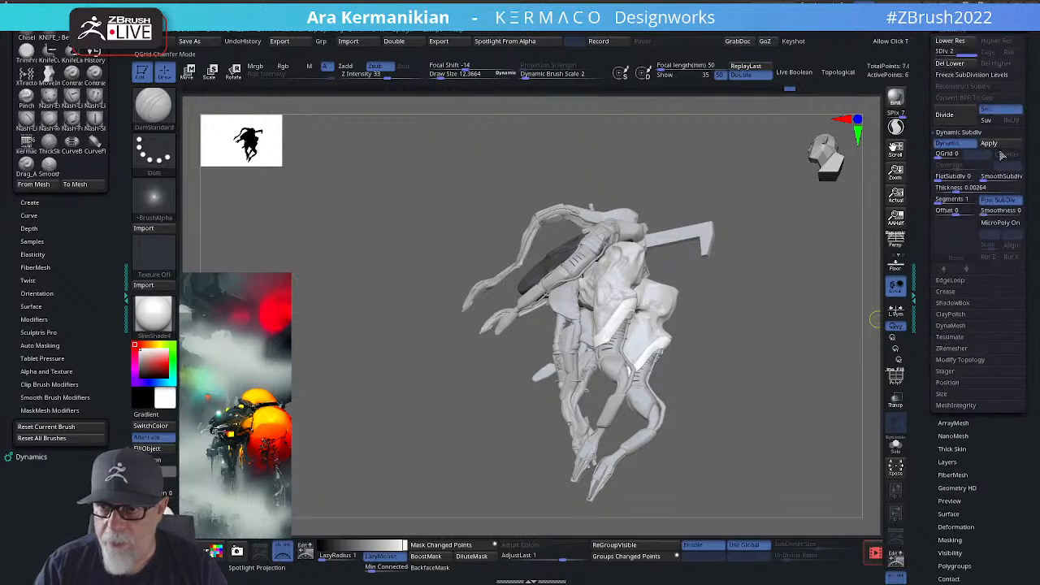
left_click(944, 114)
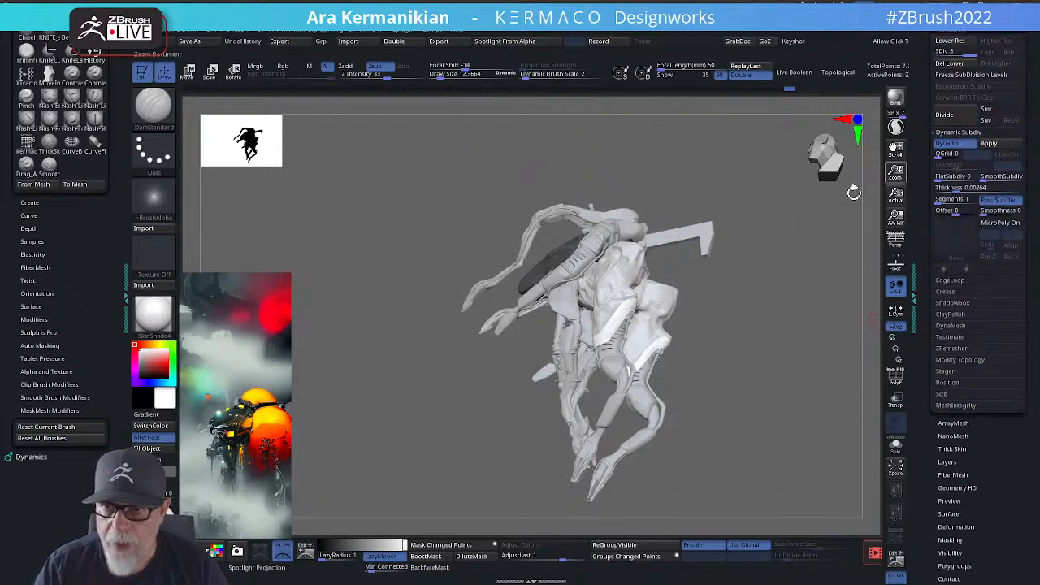
Step: Smooth the outer surface of the subdivided thigh armour plates with the Smooth brush
left_click_drag(777, 327, 506, 325, "alt")
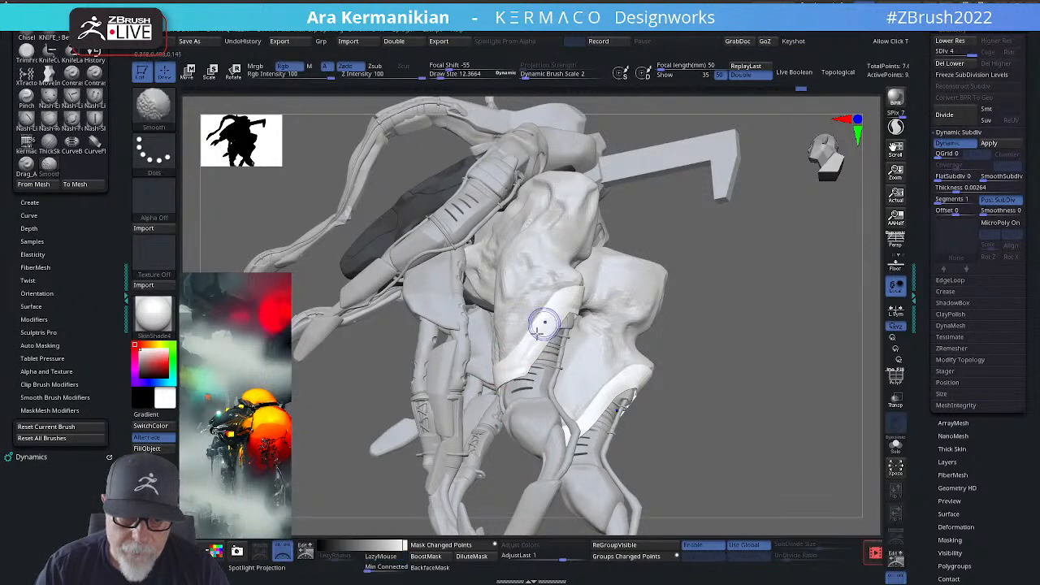
key("shift")
mouse_move(714, 382)
left_mouse_down("alt")
mouse_move(721, 358)
mouse_move(808, 381)
mouse_move(781, 348)
left_mouse_up("alt")
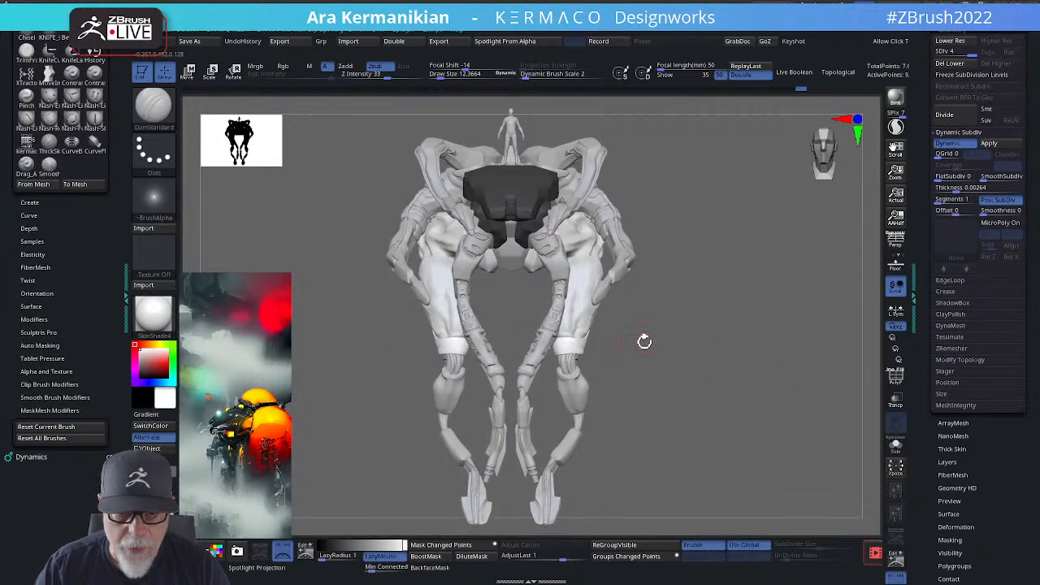
Step: Apply Dynamic Subdiv to the thigh armour plates and smooth their upper ends at the back of the legs
left_click(987, 145)
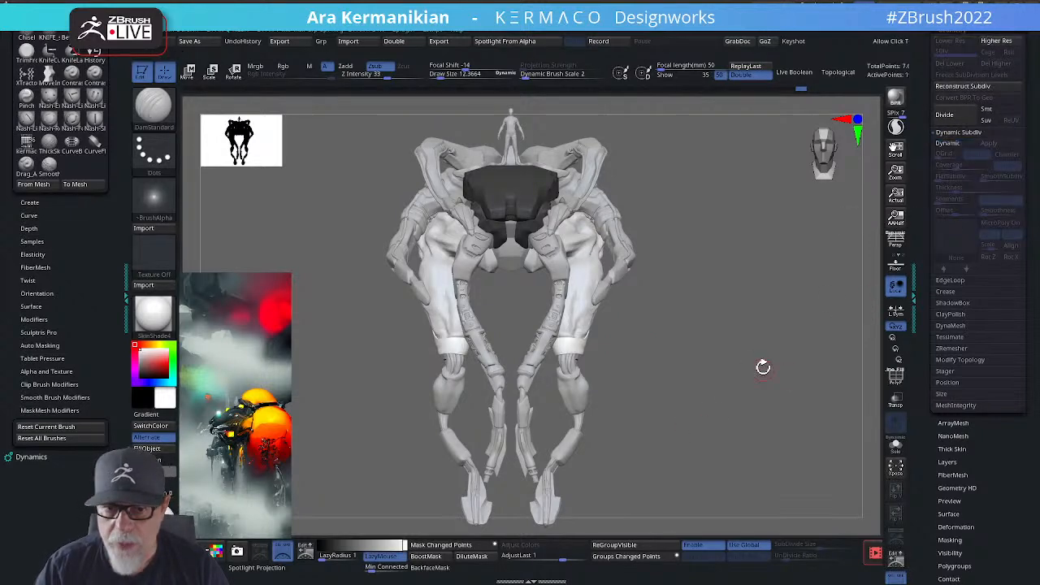
left_click_drag(761, 364, 597, 300)
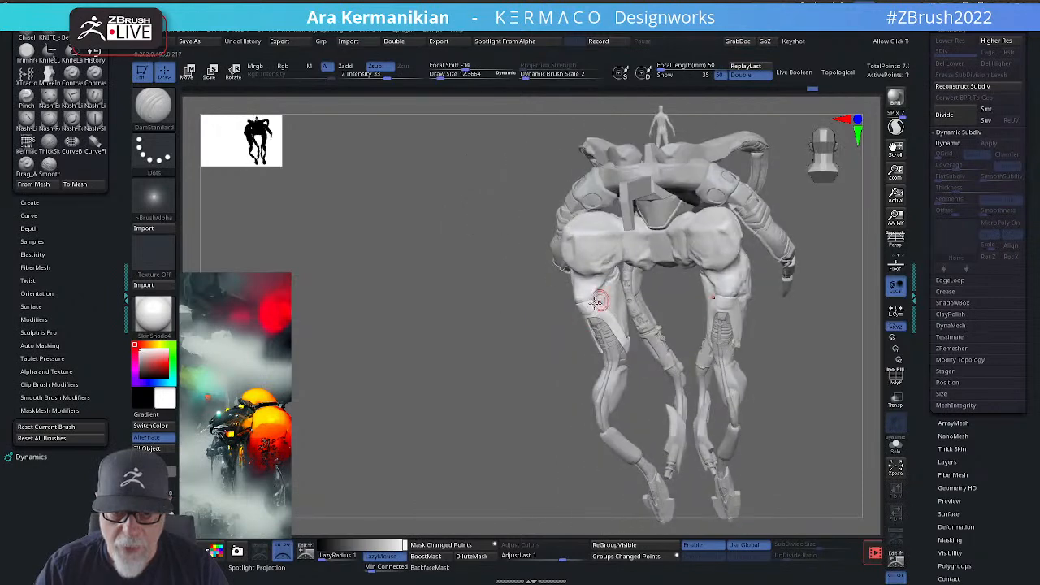
key("shift")
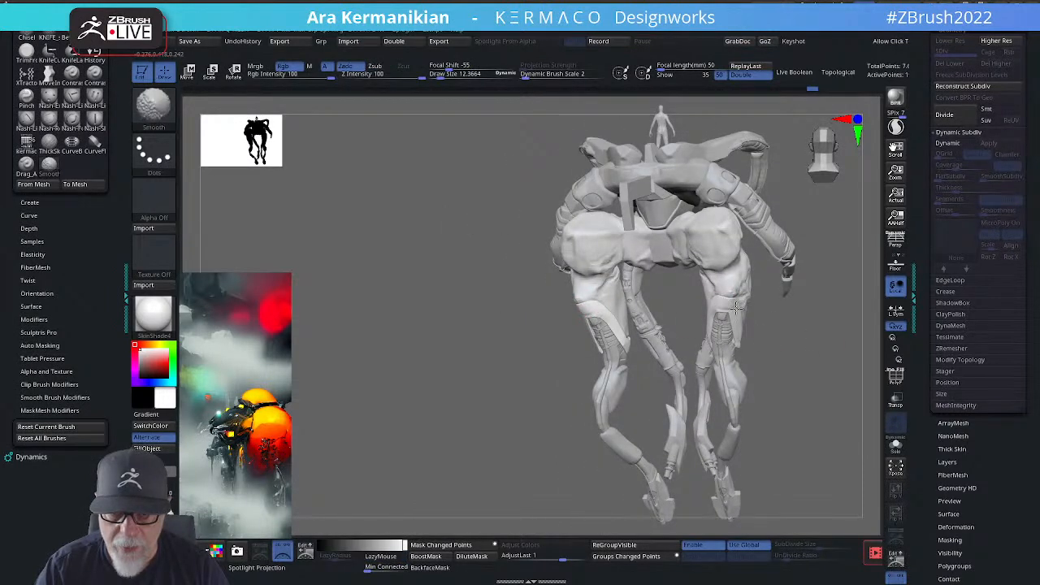
left_click_drag(836, 324, 777, 339, "shift")
left_click_drag(495, 418, 406, 430, "alt")
mouse_move(828, 413)
left_mouse_down("alt")
mouse_move(724, 434)
mouse_move(779, 371)
mouse_move(823, 396)
left_mouse_up("alt")
left_click_drag(864, 367, 691, 336)
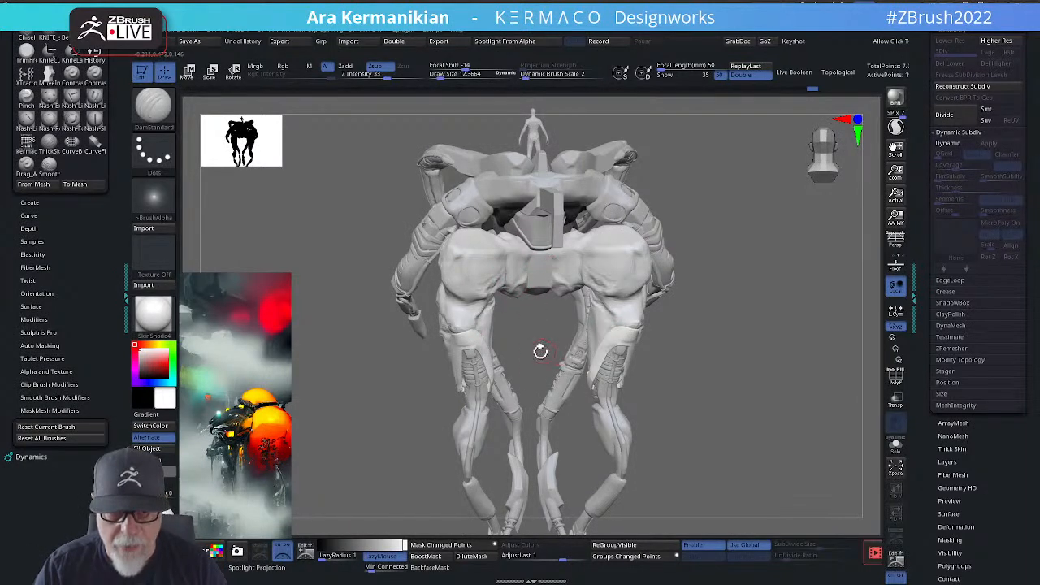
Step: Make the thigh mesh the active subtool and isolate it from the rest of the creature with Solo
left_click_drag(540, 351, 538, 330)
key("ctrl")
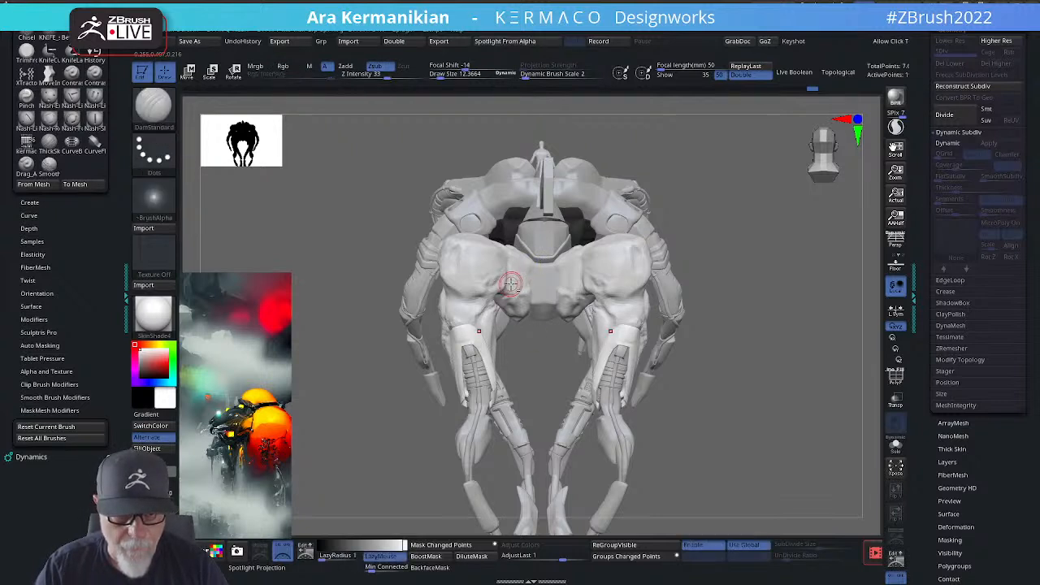
left_click(511, 282, "alt")
key("ctrl")
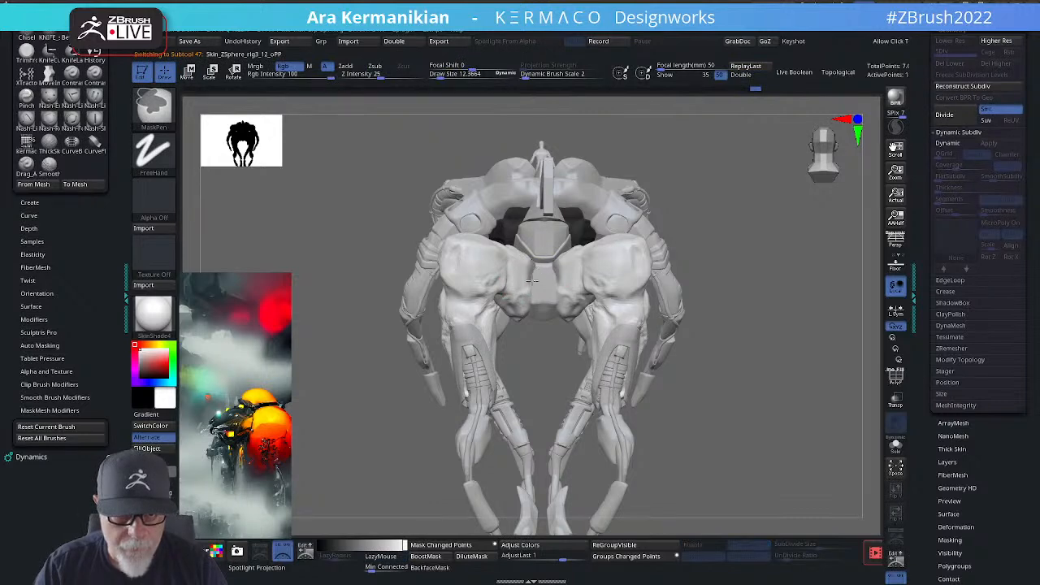
left_click_drag(525, 378, 525, 312)
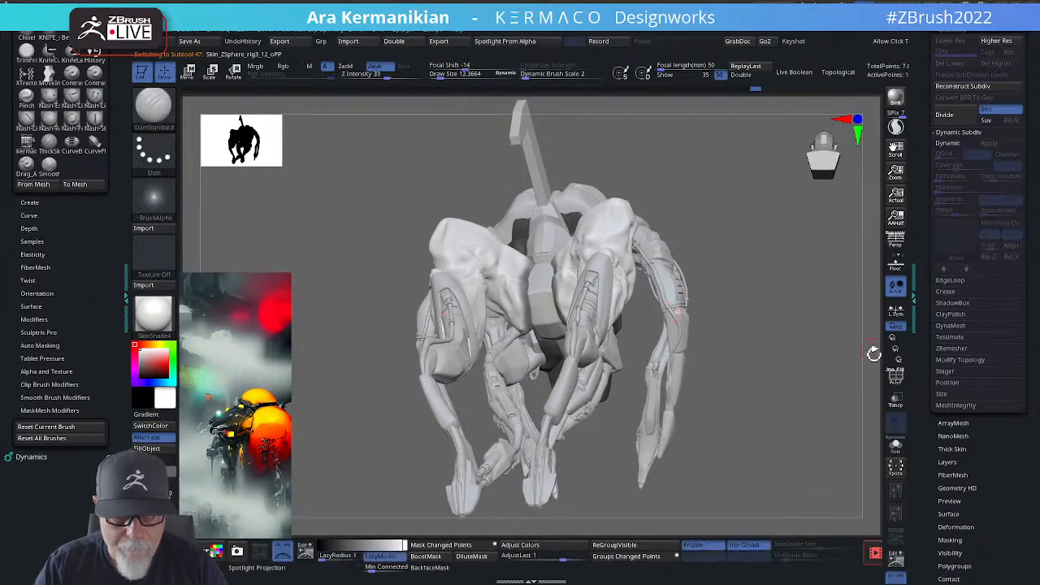
mouse_move(875, 352)
left_mouse_down()
mouse_move(854, 278)
mouse_move(861, 265)
left_mouse_up()
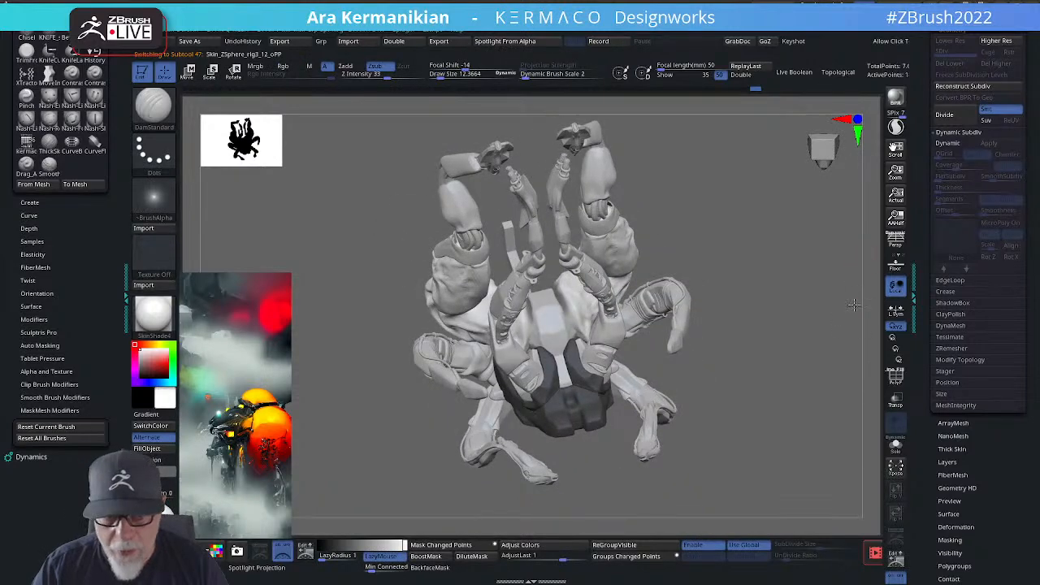
left_click_drag(853, 305, 564, 315)
key("ctrl")
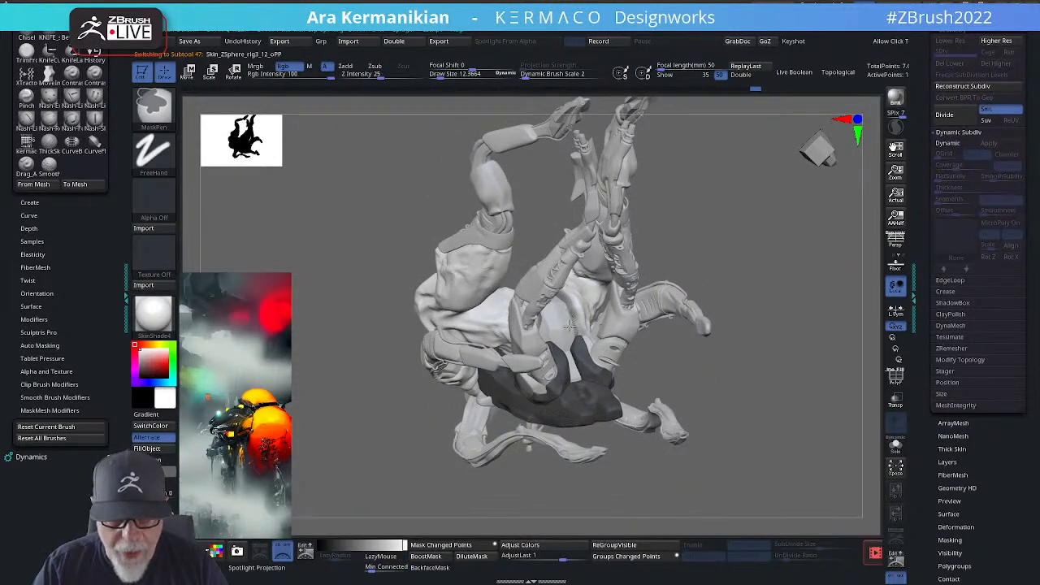
left_click_drag(705, 381, 599, 344)
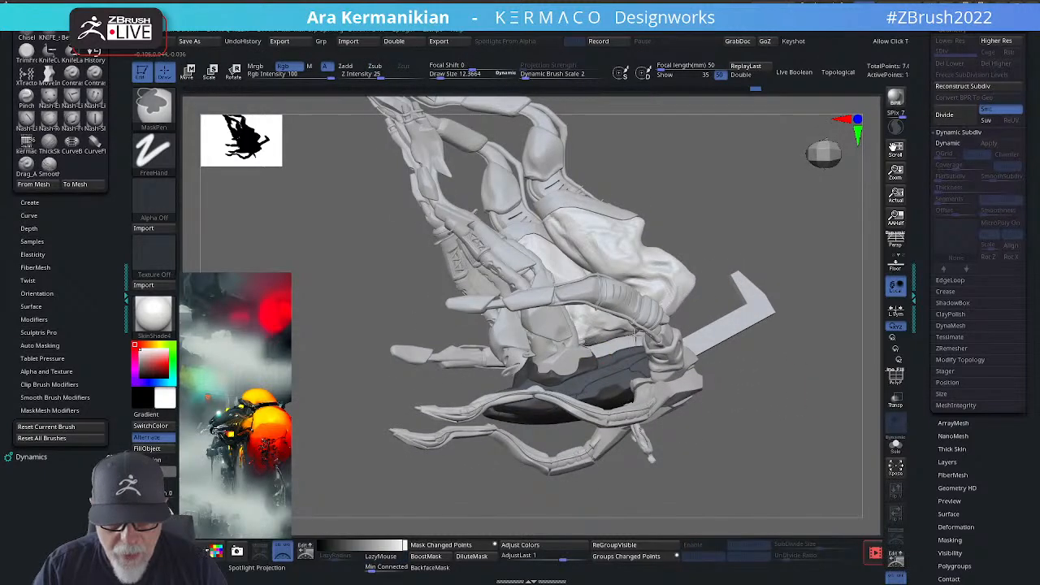
left_click_drag(859, 383, 809, 387)
left_click_drag(845, 356, 717, 353)
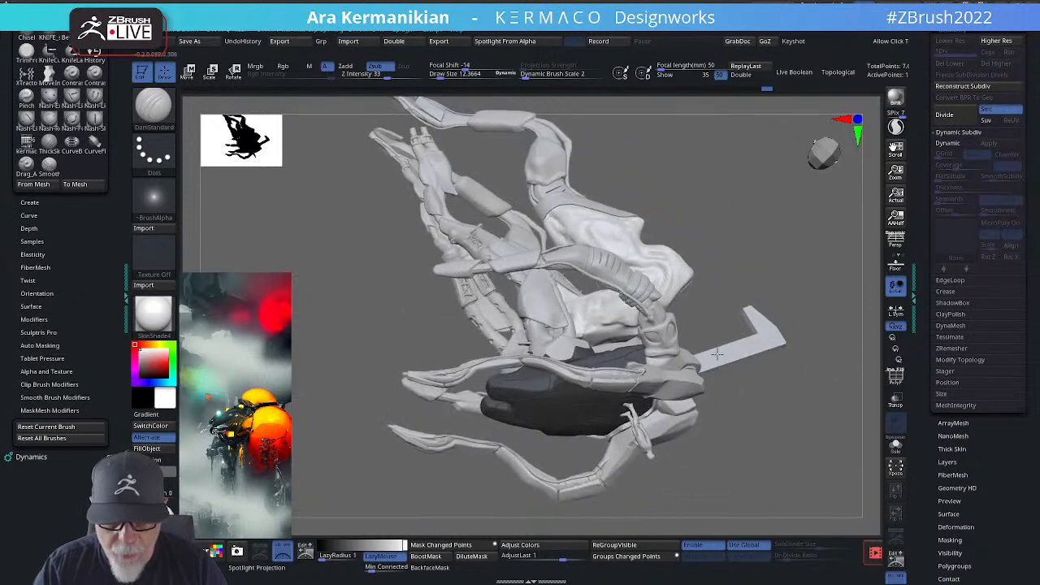
left_click(895, 443)
Step: Mask the inner hip ends of both isolated thighs with the MaskPen brush
key("ctrl")
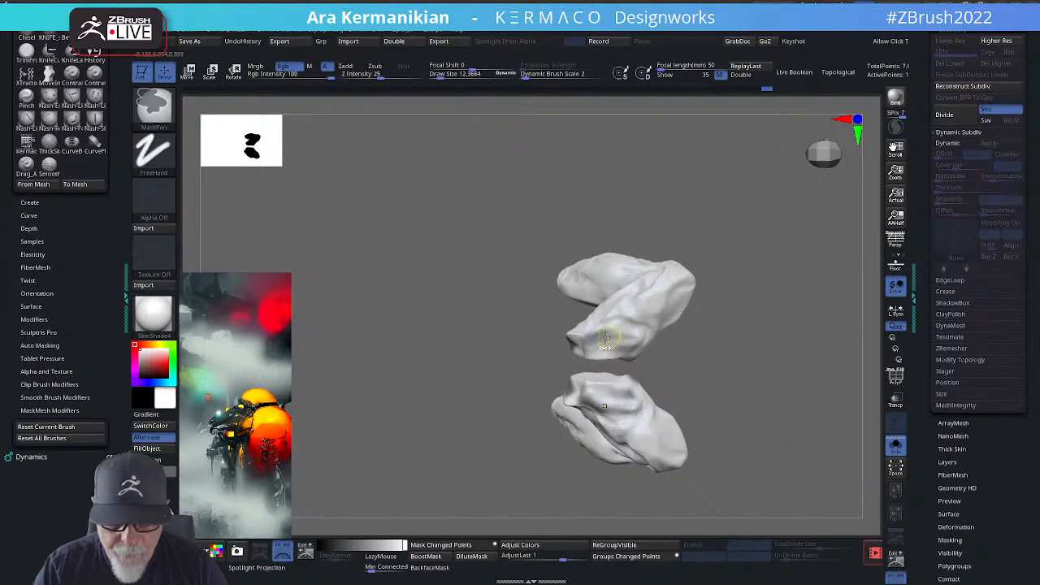
mouse_move(740, 375)
left_mouse_down()
mouse_move(611, 340)
mouse_move(616, 347)
left_mouse_up()
left_click_drag(677, 369, 817, 362)
key("ctrl")
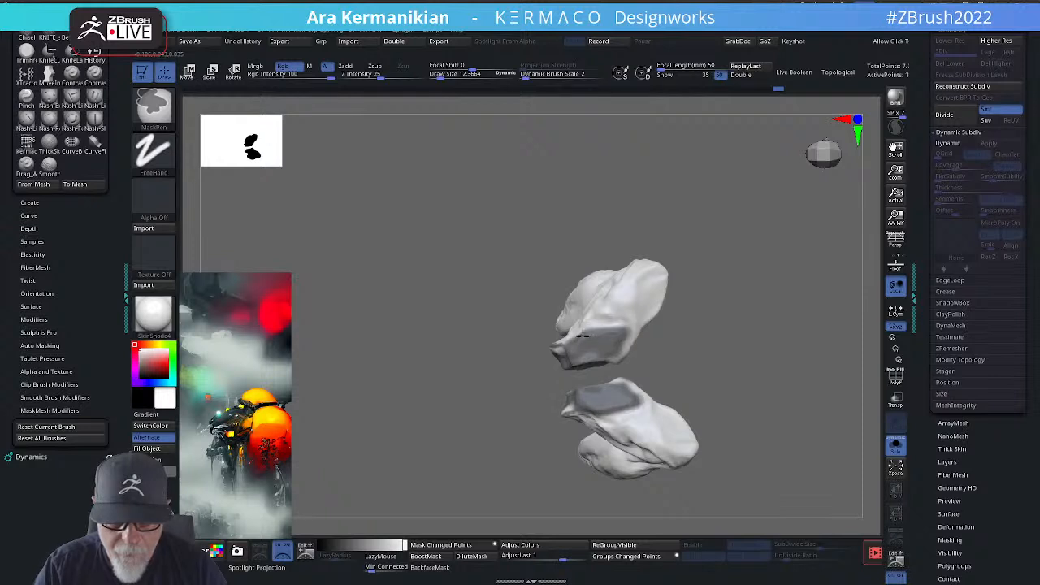
left_click_drag(615, 373, 572, 345)
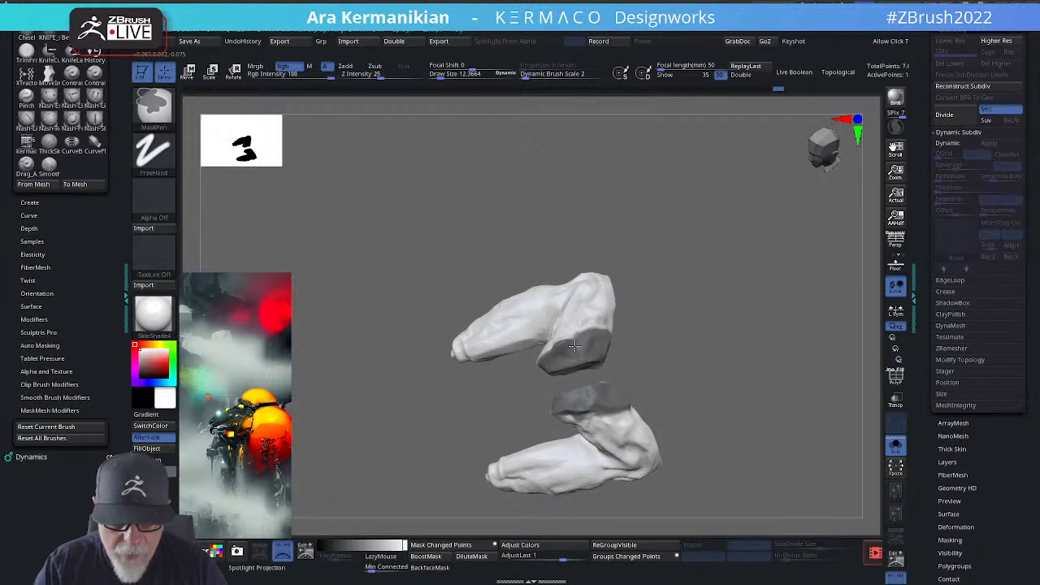
mouse_move(568, 346)
left_mouse_down()
mouse_move(764, 340)
mouse_move(691, 357)
mouse_move(617, 354)
left_mouse_up()
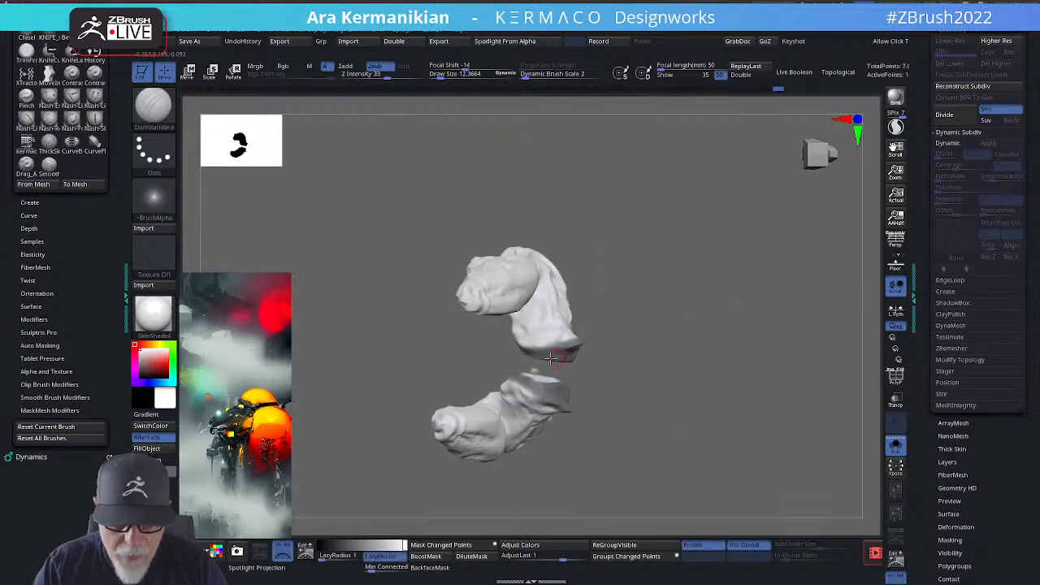
Step: Extend the mask around all sides of the isolated thighs' inner hip ends with the MaskPen brush
left_click_drag(706, 366, 512, 347)
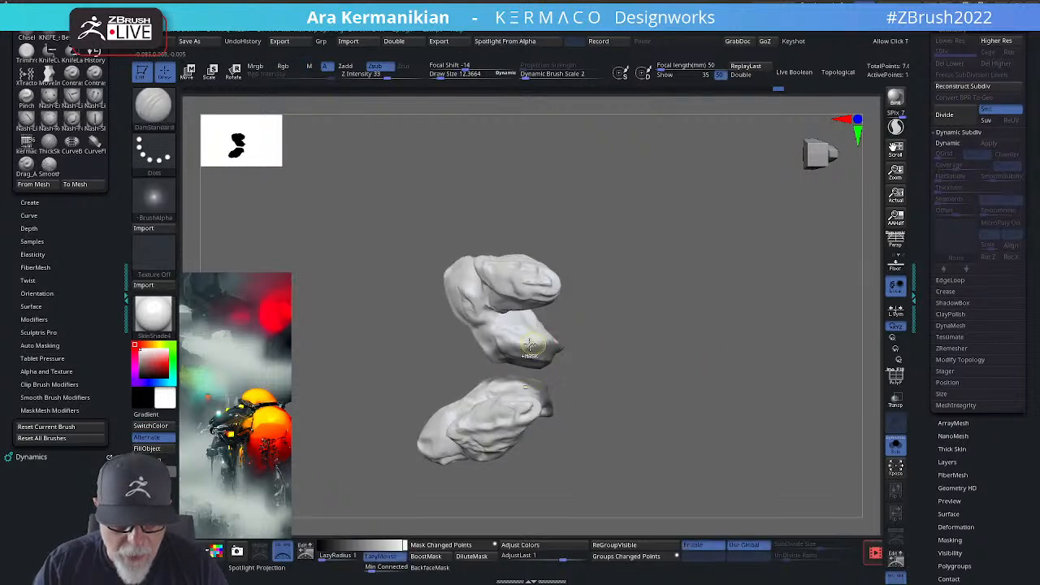
mouse_move(593, 371)
left_mouse_down()
mouse_move(506, 355)
mouse_move(618, 350)
mouse_move(481, 356)
left_mouse_up()
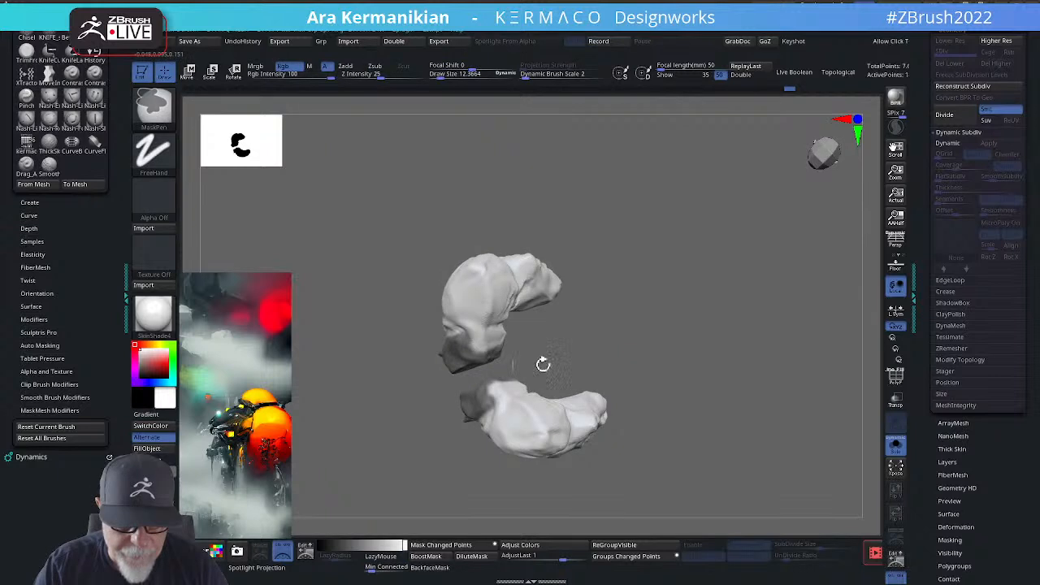
left_click_drag(543, 364, 484, 395)
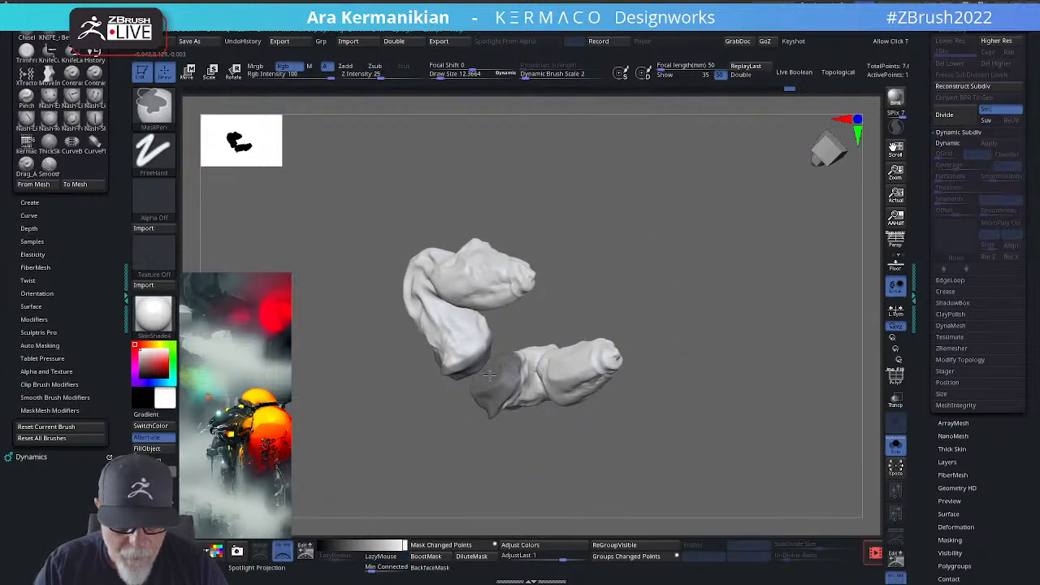
mouse_move(524, 356)
left_mouse_down()
mouse_move(536, 345)
mouse_move(527, 332)
mouse_move(742, 376)
mouse_move(772, 349)
mouse_move(708, 301)
mouse_move(748, 311)
mouse_move(668, 308)
left_mouse_up()
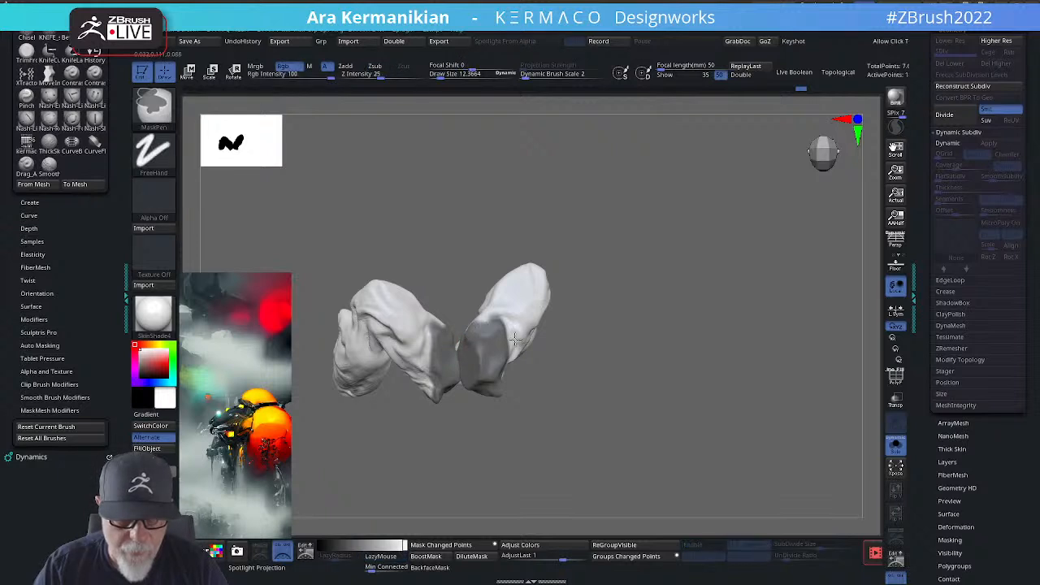
left_click_drag(695, 334, 488, 343)
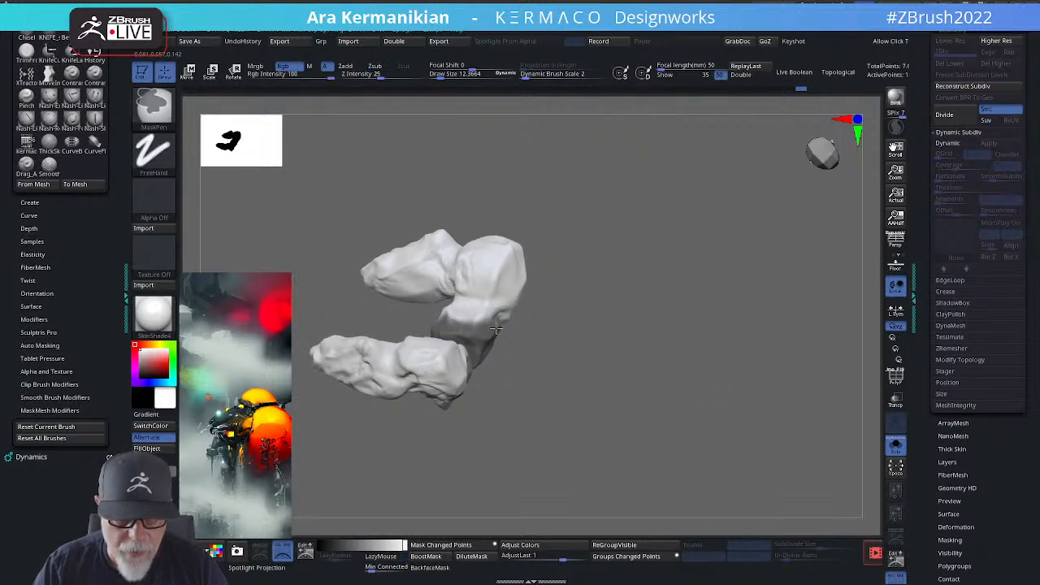
Step: Turn off Solo and touch up the thigh mask with MaskPen where the hips meet the body
left_click(900, 452)
left_click_drag(814, 422, 454, 311)
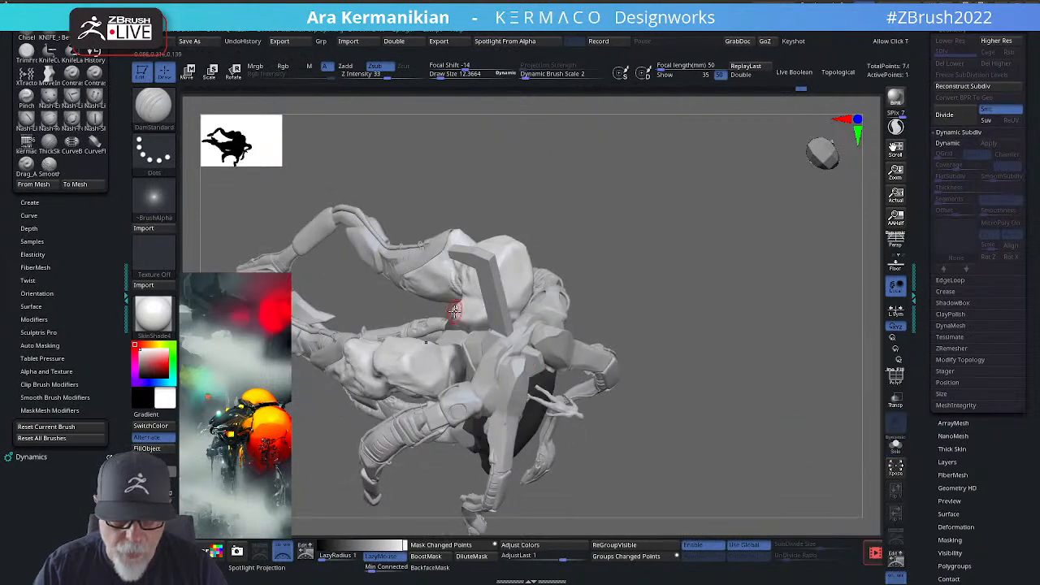
left_click_drag(785, 273, 484, 316)
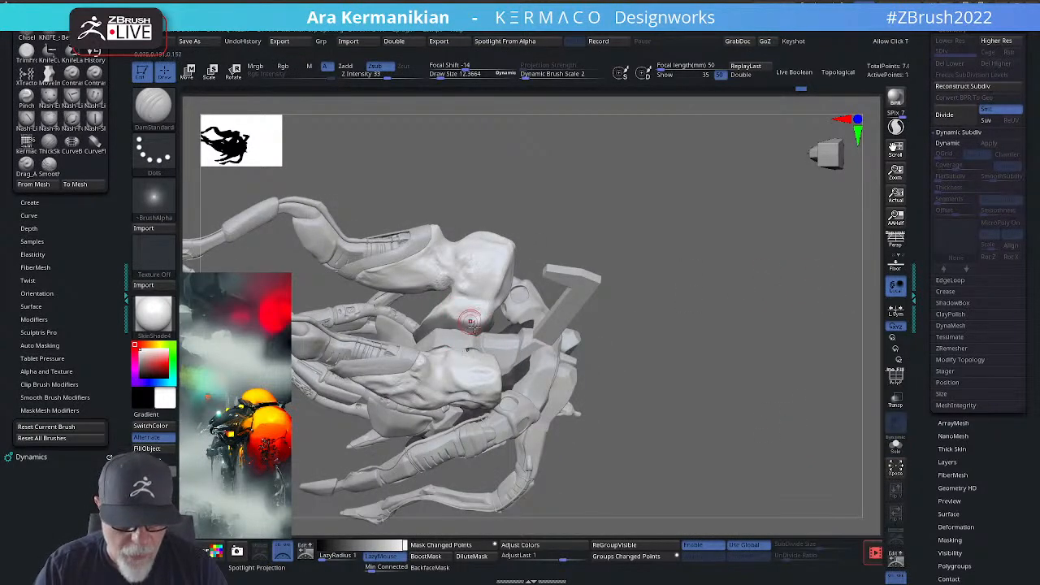
key("ctrl")
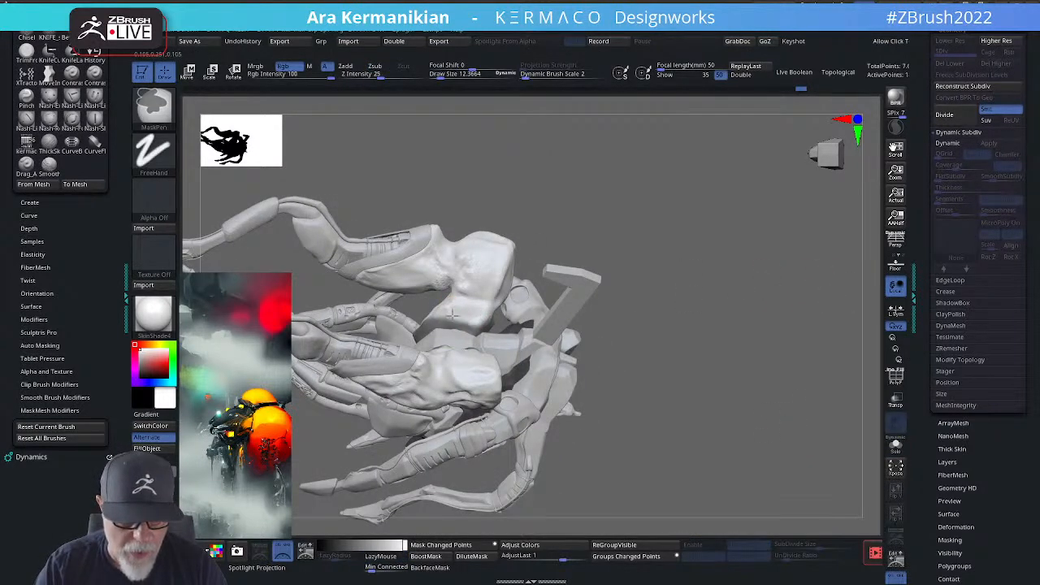
mouse_move(789, 298)
left_mouse_down()
mouse_move(734, 300)
mouse_move(749, 317)
mouse_move(706, 317)
left_mouse_up()
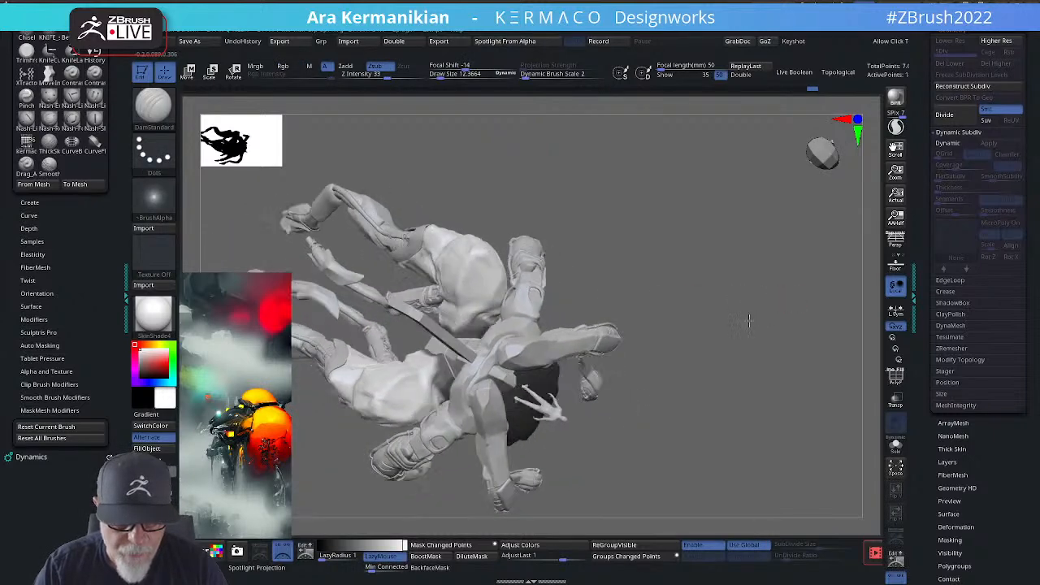
key("ctrl")
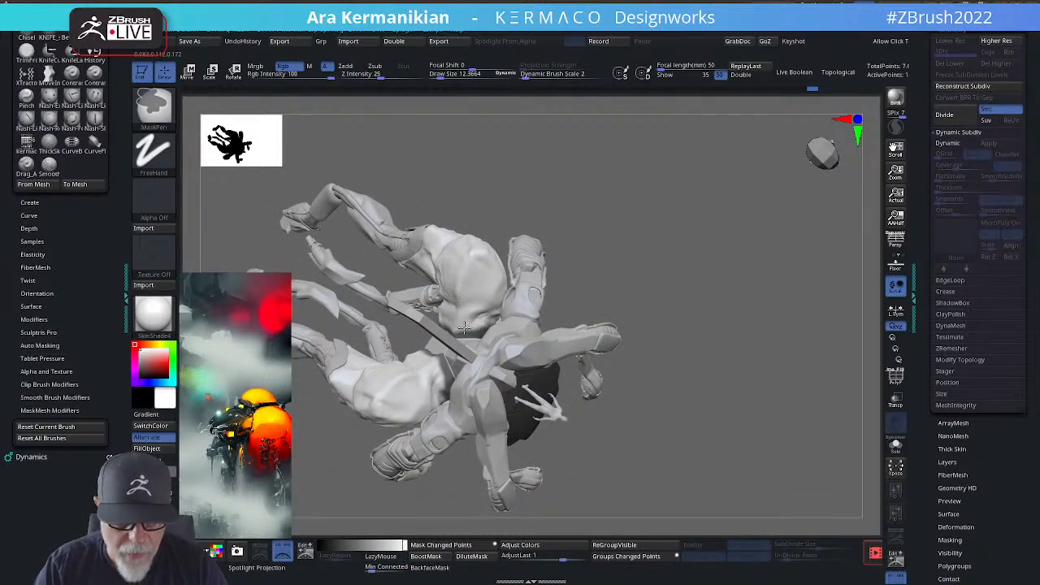
mouse_move(770, 279)
left_mouse_down()
mouse_move(730, 299)
mouse_move(844, 321)
mouse_move(780, 302)
mouse_move(784, 288)
mouse_move(792, 317)
left_mouse_up()
key("ctrl")
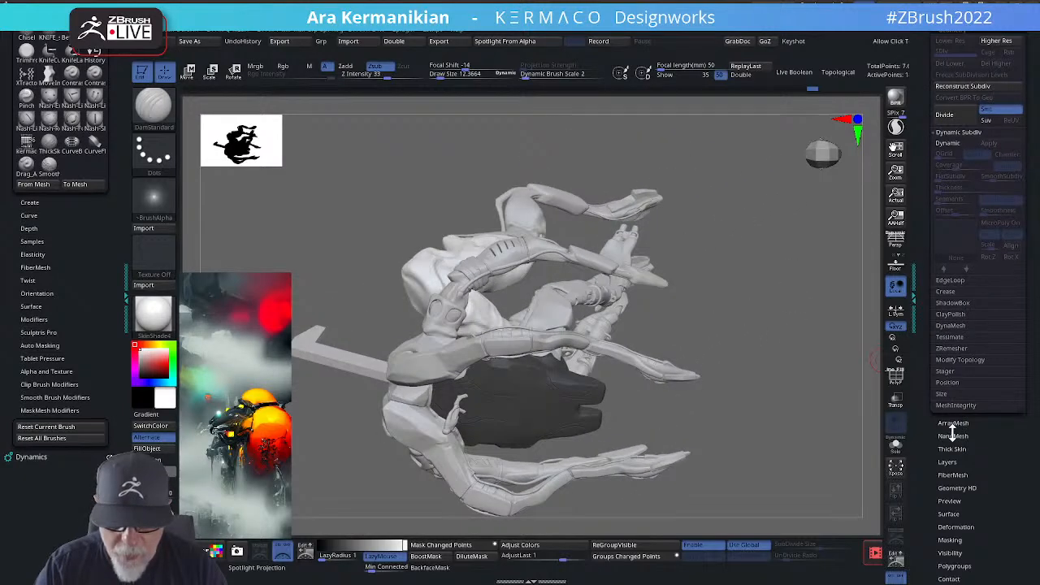
Step: Isolate the thighs again with Solo and refine the mask on their hip ends
left_click(895, 446)
left_click_drag(728, 409, 755, 370)
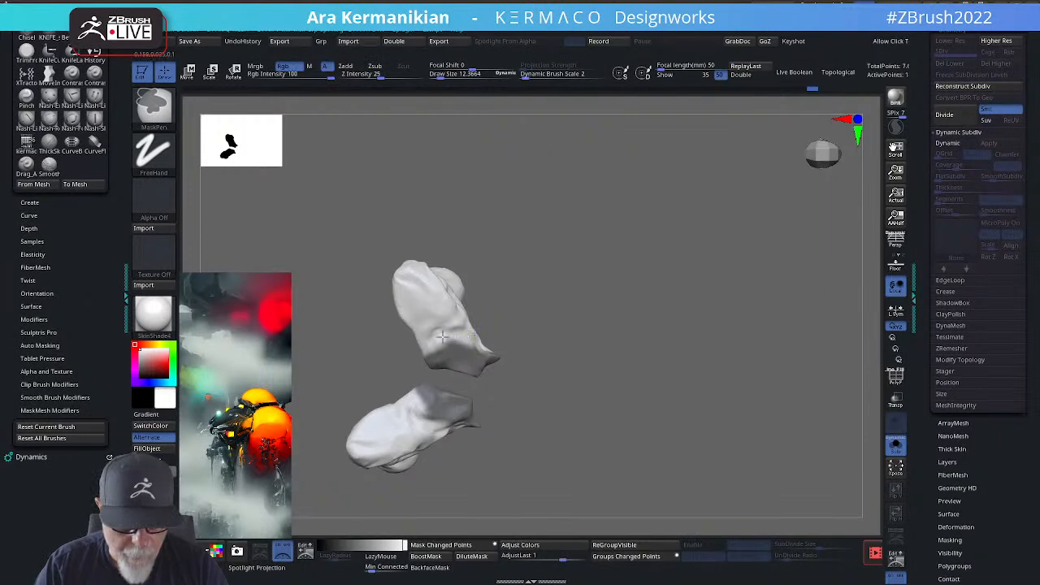
mouse_move(538, 354)
left_mouse_down()
mouse_move(656, 347)
mouse_move(727, 309)
mouse_move(741, 365)
left_mouse_up()
left_click_drag(807, 430, 552, 422)
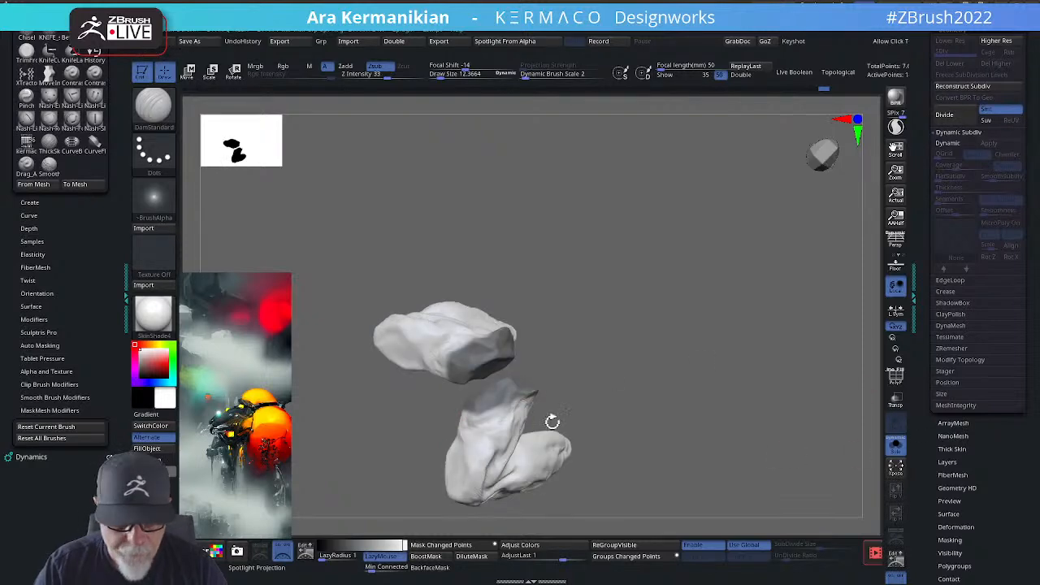
Step: Show the whole creature, collapse the Top arms subtool folder and hide the dark outer body shell
left_click(895, 444)
left_click_drag(838, 433, 833, 379)
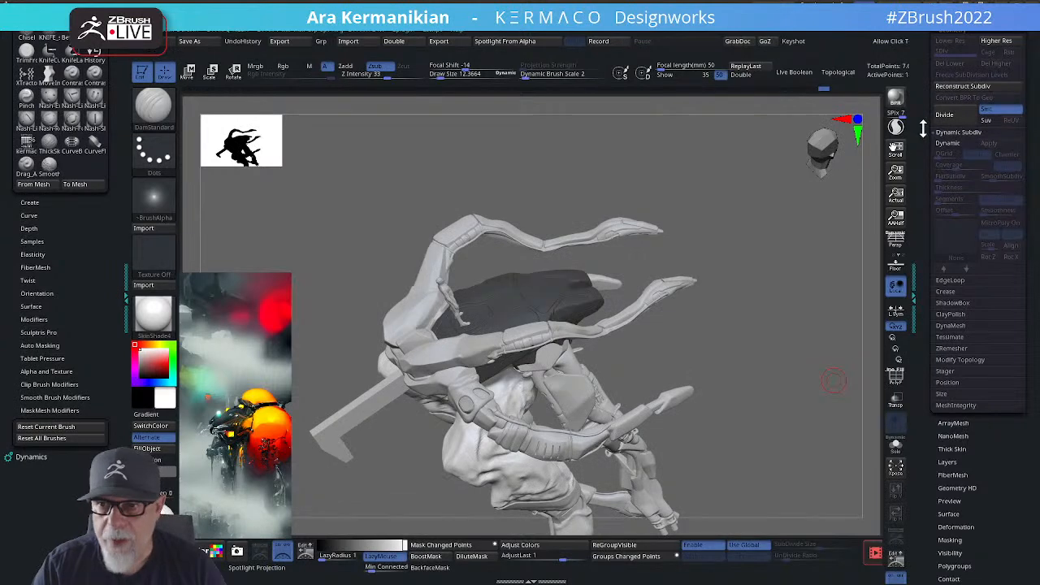
left_click_drag(923, 130, 928, 283)
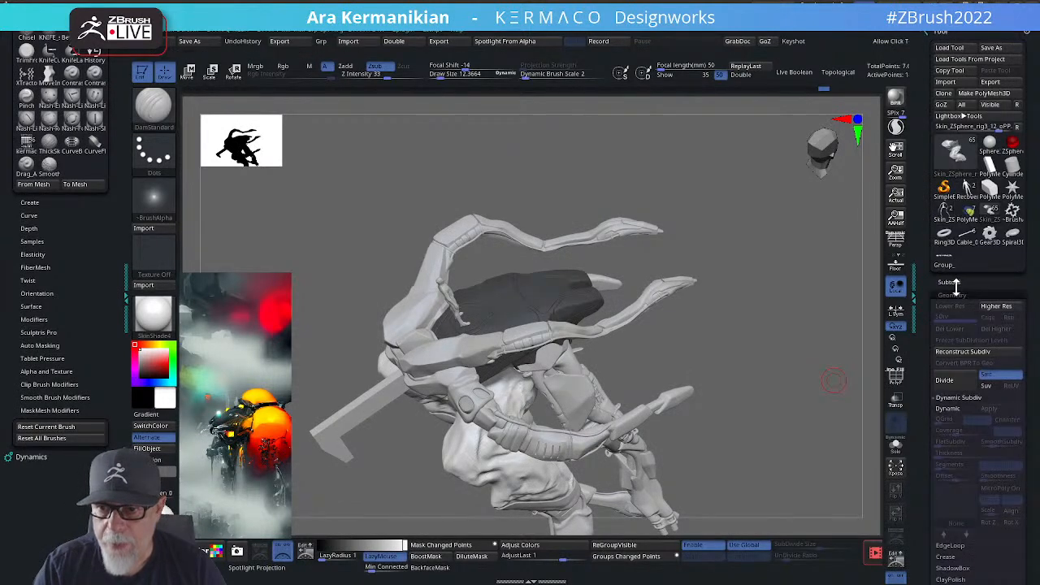
left_click(949, 282)
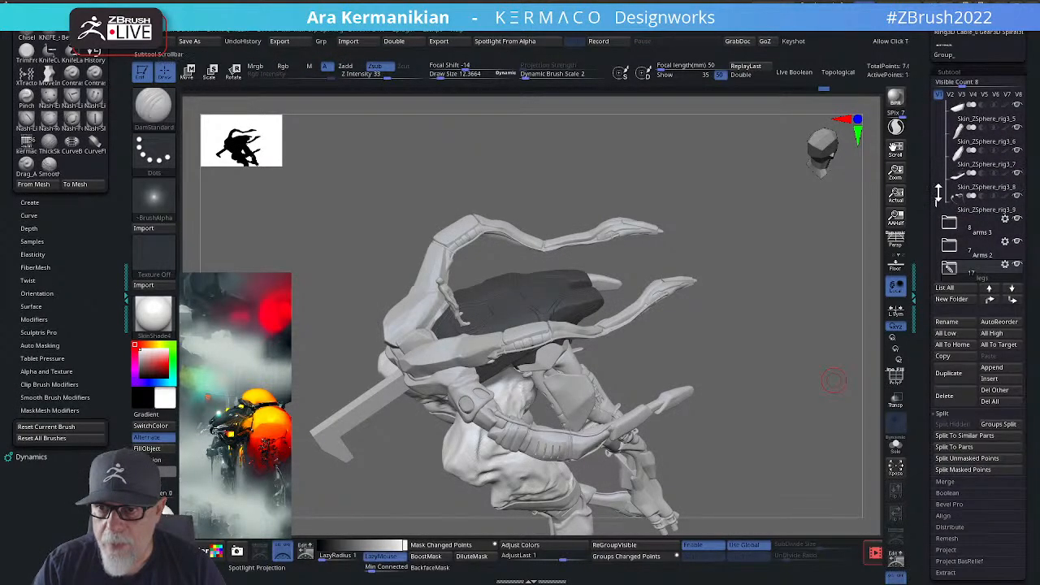
left_click_drag(935, 199, 925, 166)
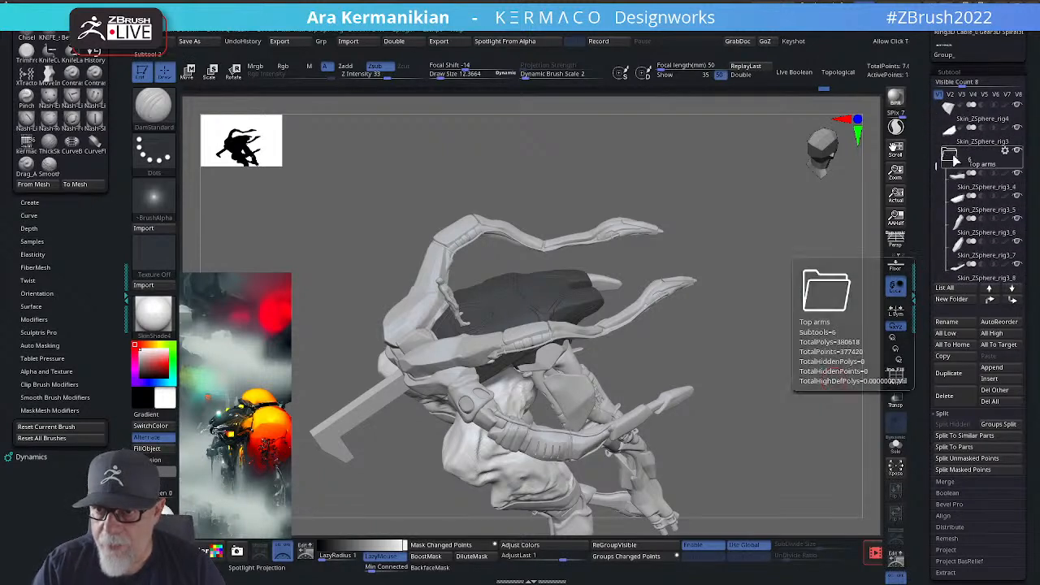
left_click(949, 155)
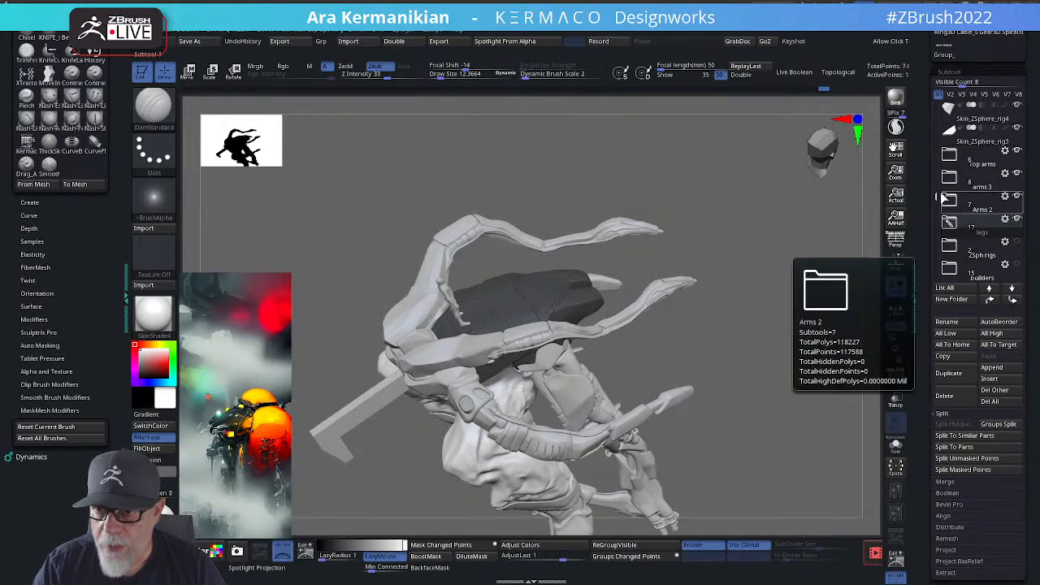
left_click_drag(935, 198, 925, 95)
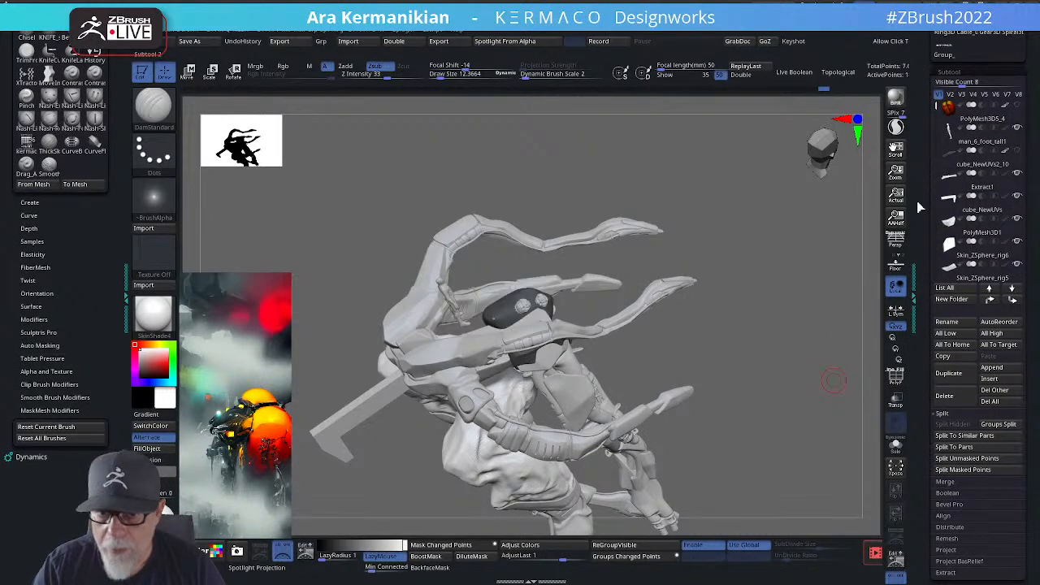
Step: Solo the thighs and extend the MaskPen mask further over the upper surface of their hip ends
mouse_move(833, 380)
left_mouse_down()
mouse_move(766, 297)
mouse_move(772, 325)
mouse_move(743, 337)
mouse_move(764, 321)
mouse_move(772, 337)
mouse_move(794, 342)
mouse_move(843, 337)
mouse_move(802, 337)
mouse_move(785, 398)
mouse_move(756, 382)
left_mouse_up()
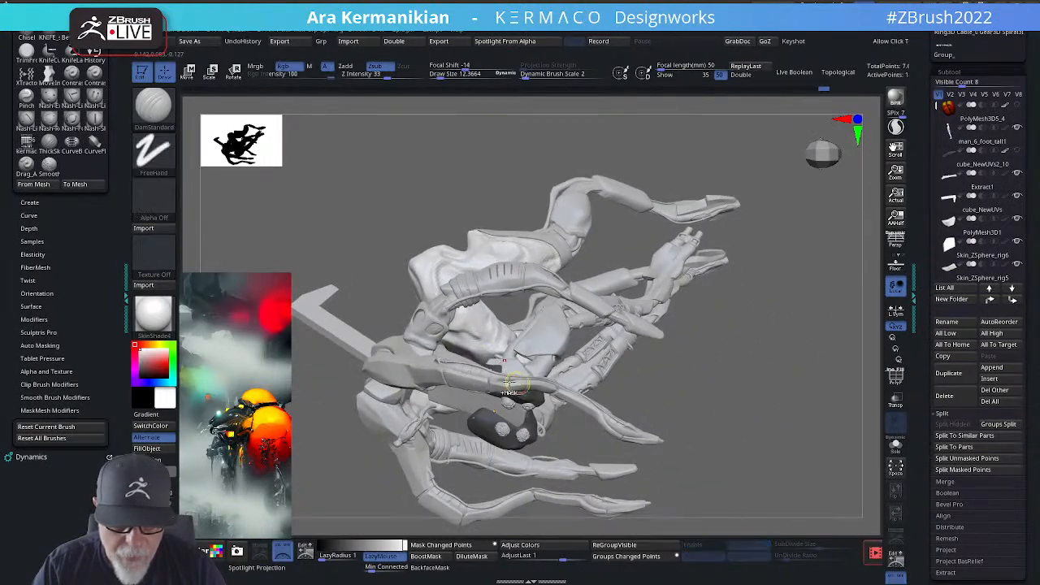
key("ctrl")
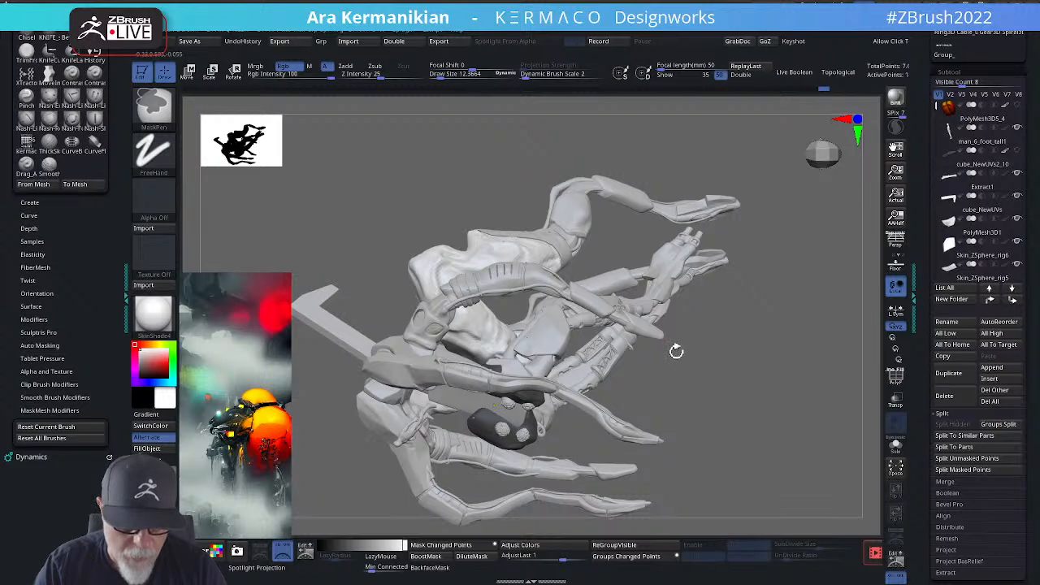
left_click(895, 447)
left_click_drag(731, 423, 480, 335)
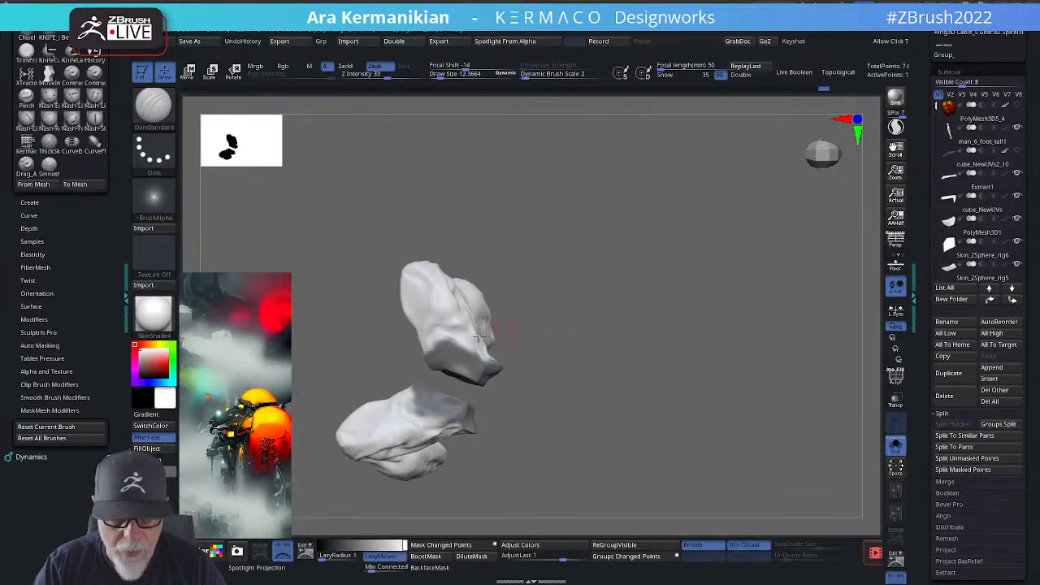
key("ctrl")
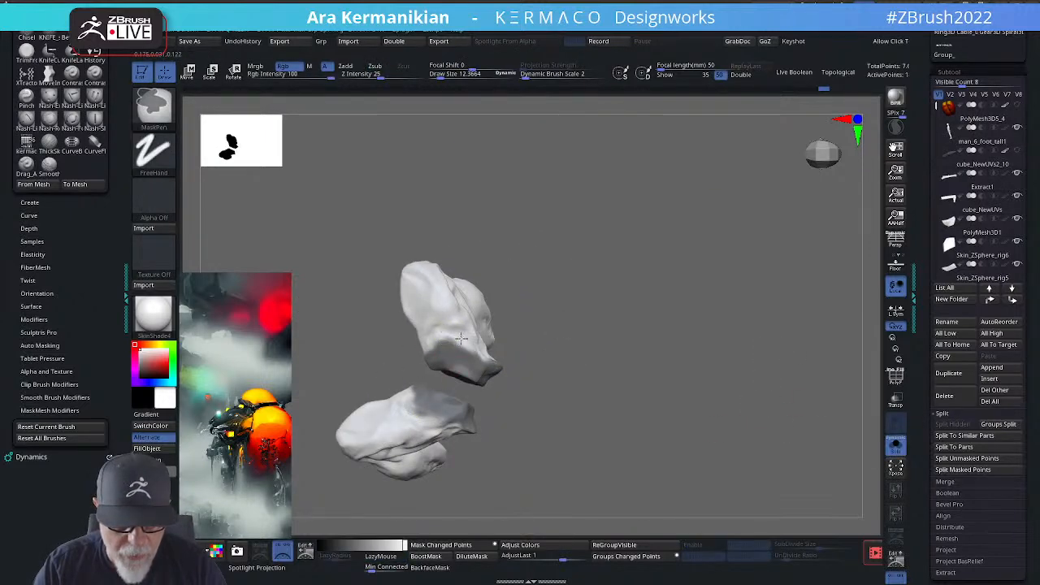
Step: Grow and blur the mask on the thighs' hip ends using the Masking functions
scroll(960, 471, "down", 5)
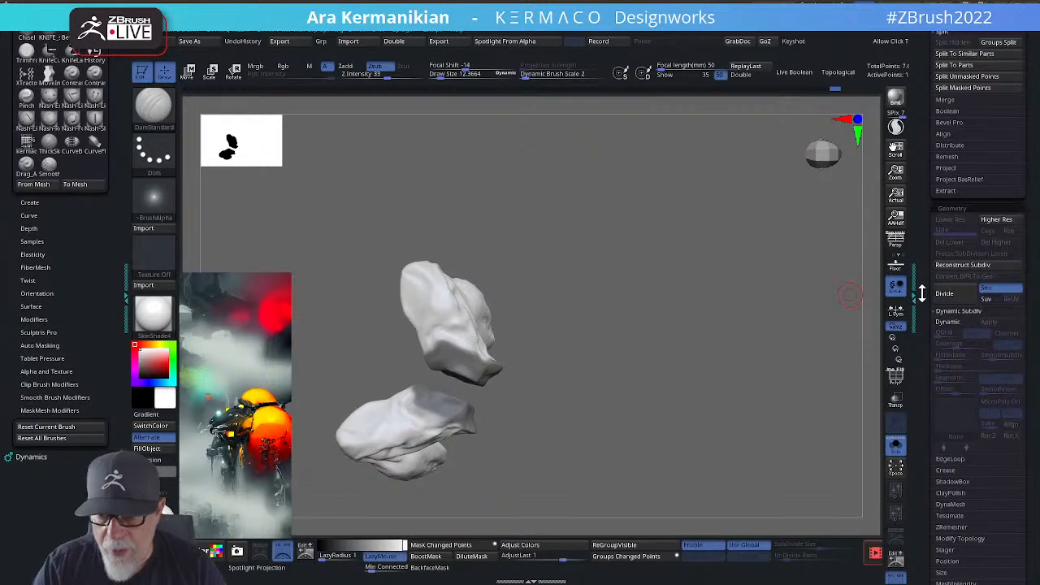
scroll(928, 478, "down", 4)
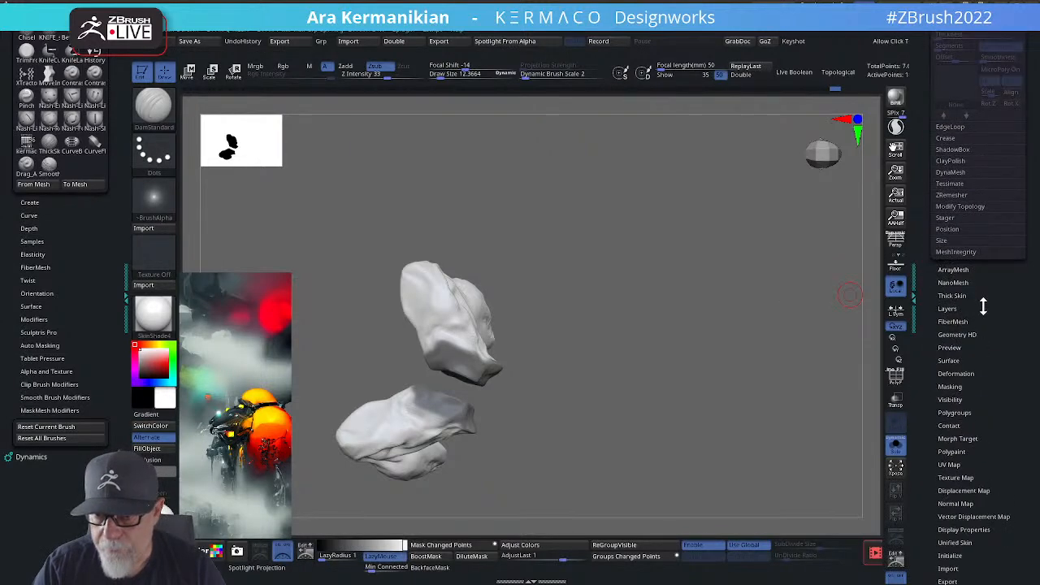
left_click(966, 387)
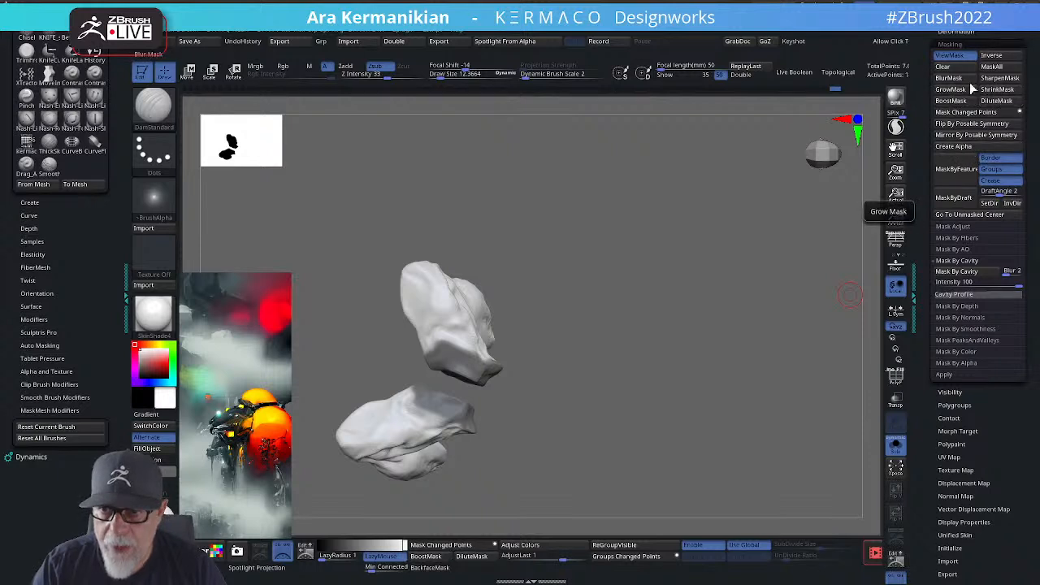
left_click_drag(682, 267, 732, 260)
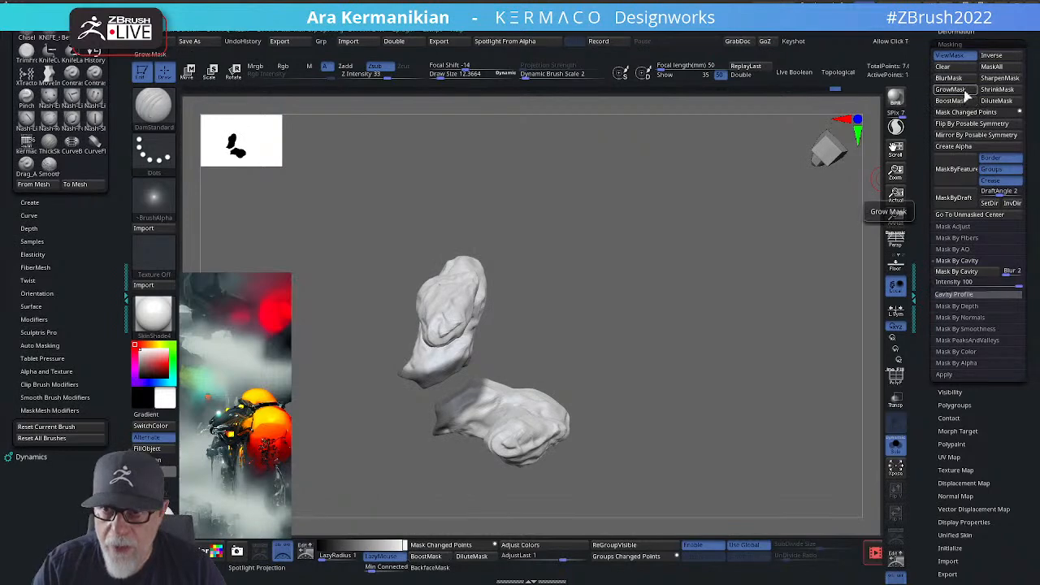
left_click_drag(725, 276, 525, 380)
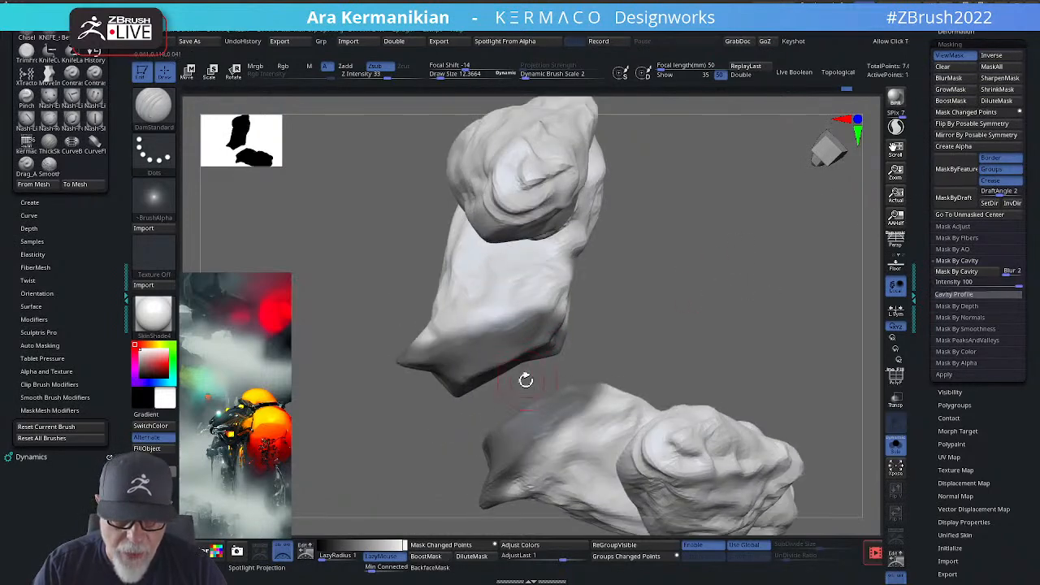
Step: Clean up the hip mask's edge by sharpening it, blurring it and sharpening it once more
left_click(1000, 79)
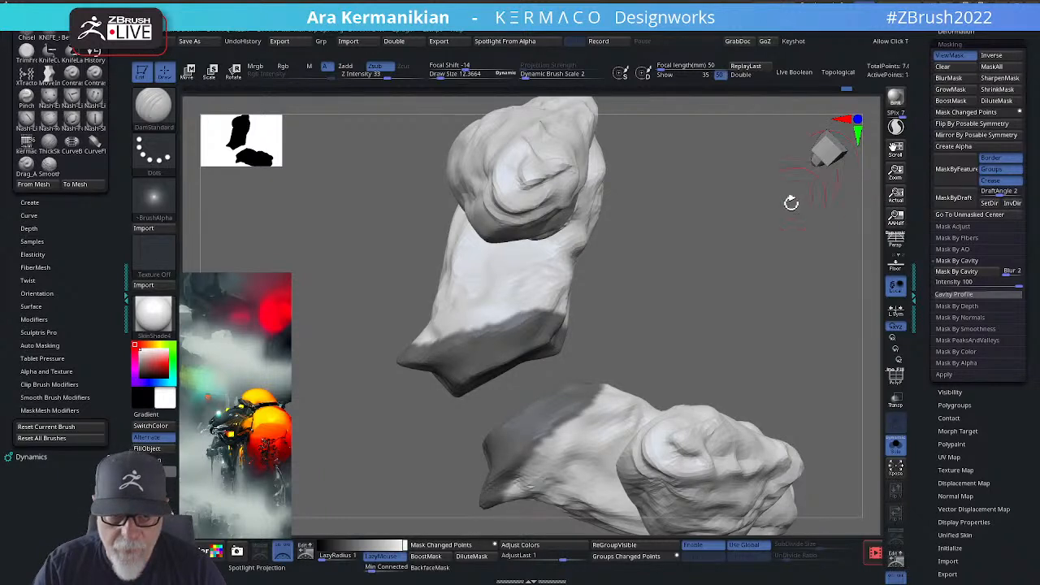
left_click_drag(735, 289, 533, 382)
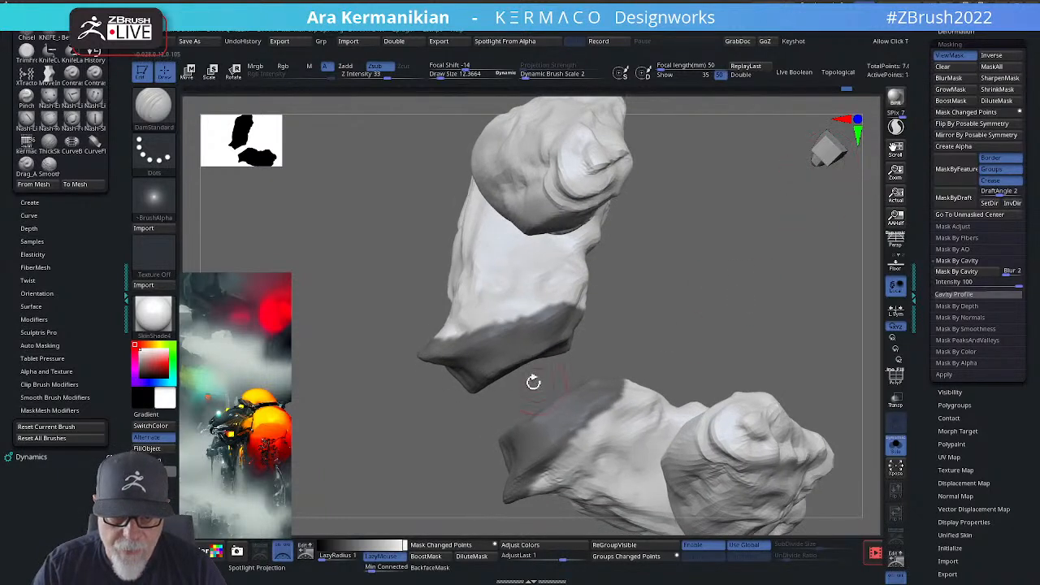
left_click(957, 80)
left_click(1003, 80)
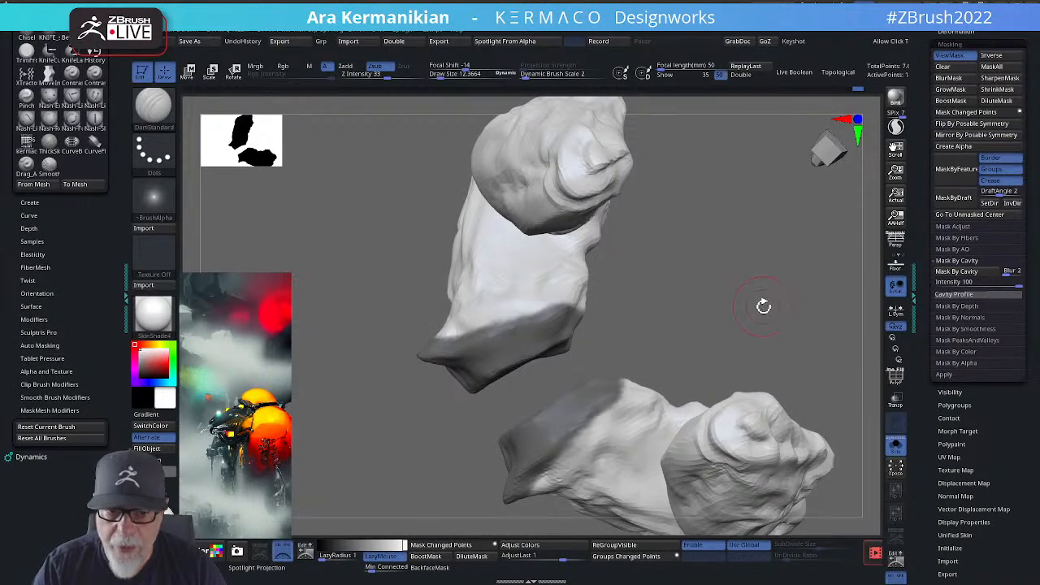
Step: Extract the masked hip ends of the thighs as new remeshed surface pieces with ExtractPro at 2K polygons
left_click_drag(762, 305, 494, 344, "alt")
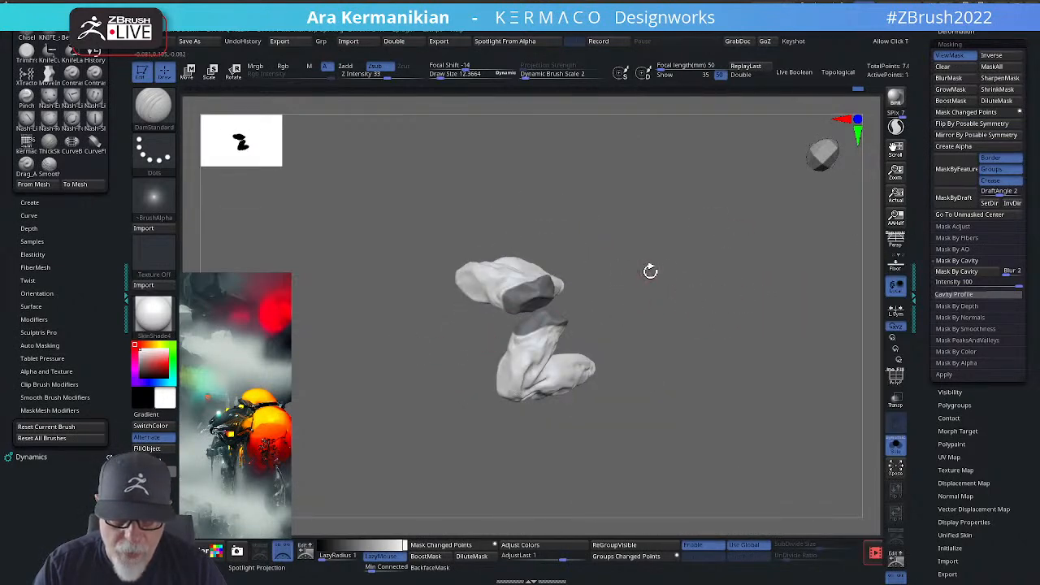
left_click_drag(650, 271, 699, 400)
key("ctrl")
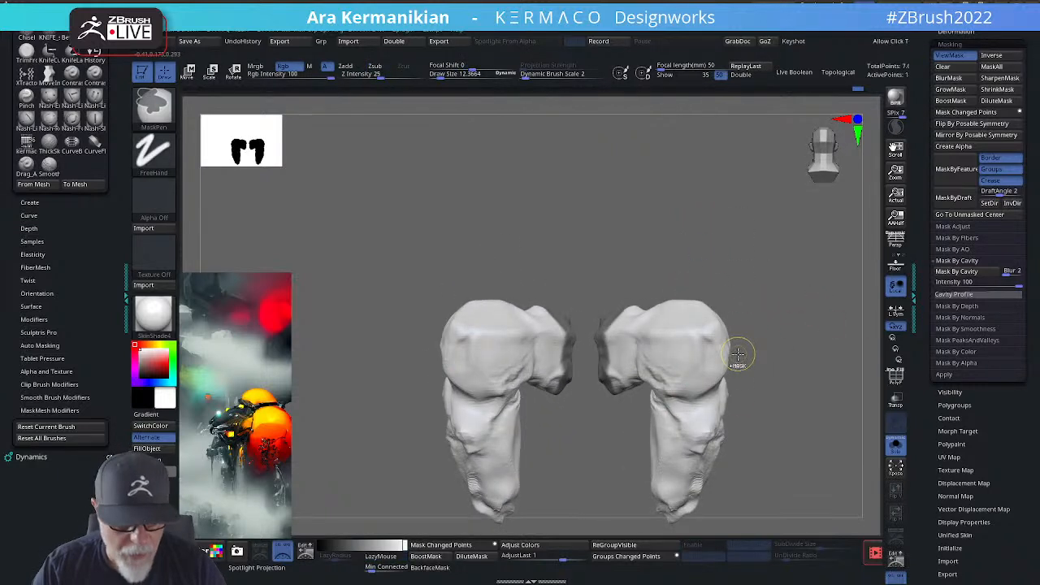
key("ctrl+space")
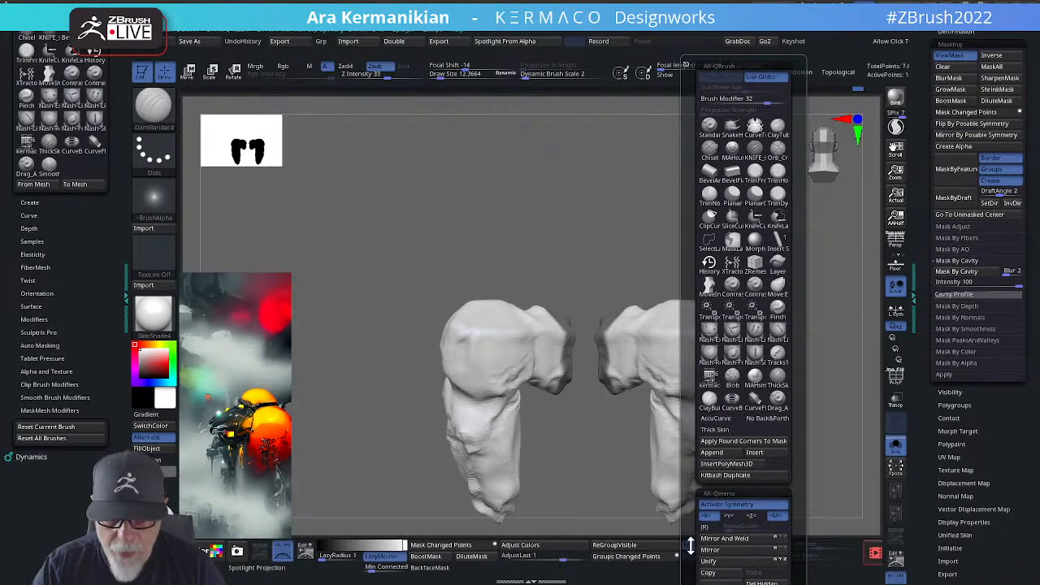
scroll(690, 545, "down", 5)
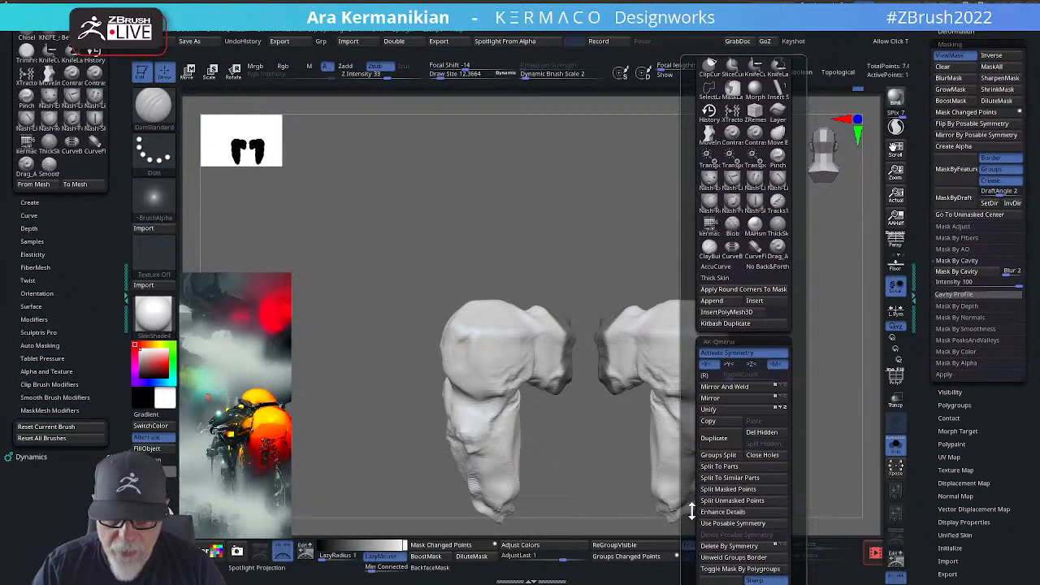
scroll(691, 510, "down", 3)
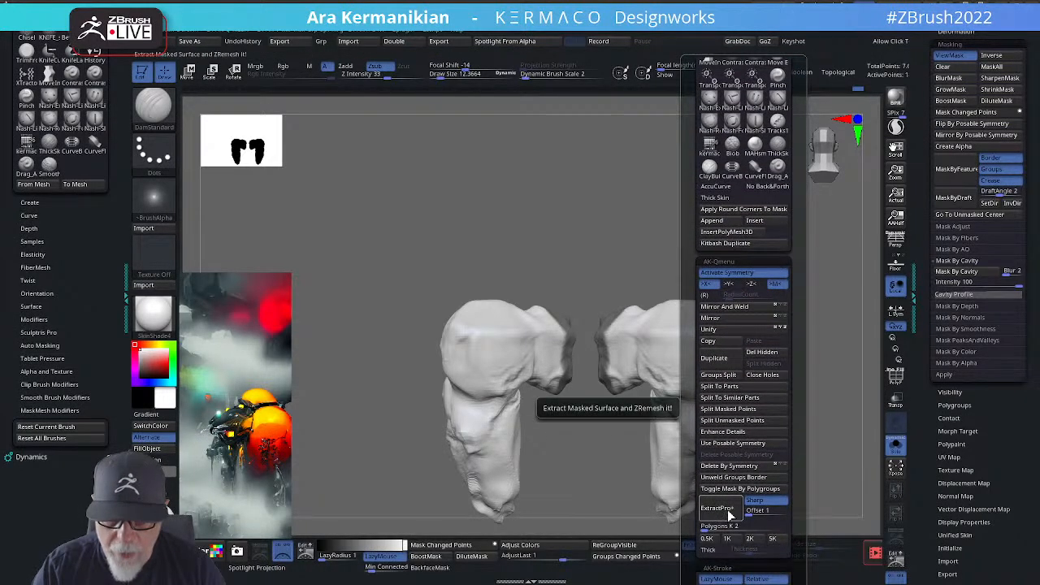
left_click(729, 510)
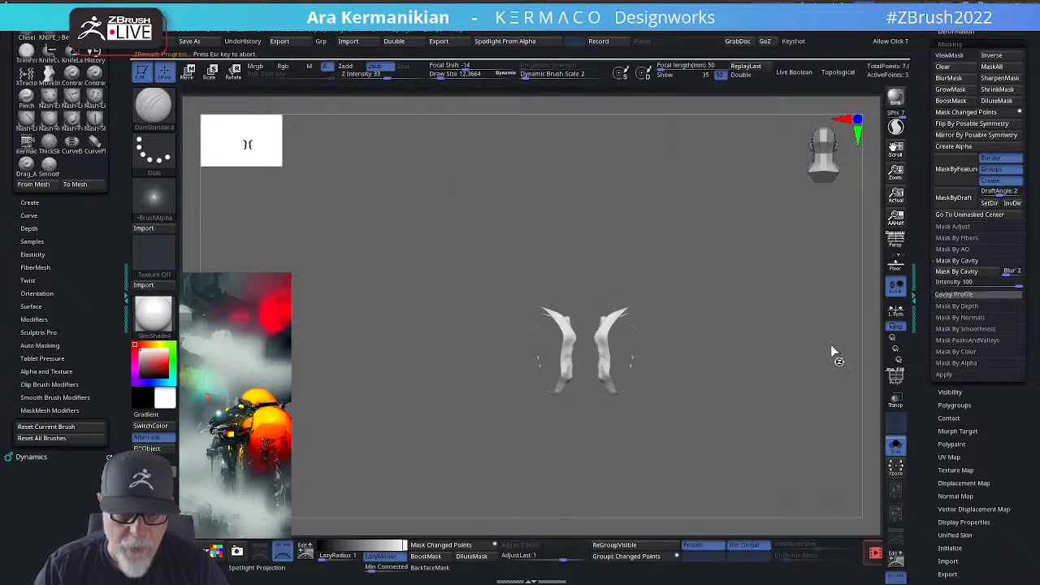
left_click_drag(788, 272, 777, 379)
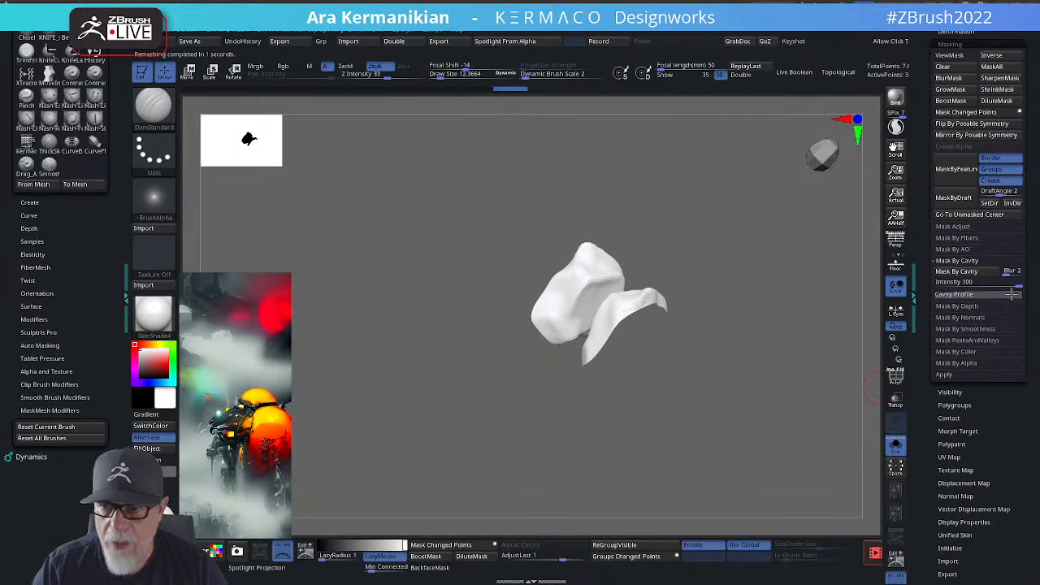
left_click_drag(876, 399, 885, 423)
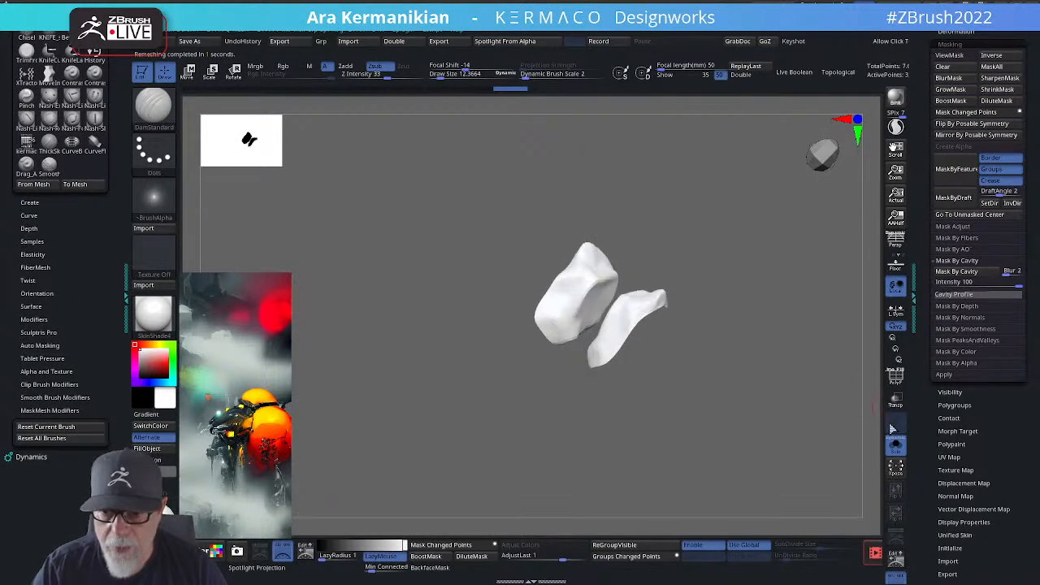
Step: Show the whole creature, expand the subtool list and make the dark outer body shell visible again
left_click(895, 445)
left_click_drag(761, 485, 749, 467)
left_click_drag(924, 140, 934, 270)
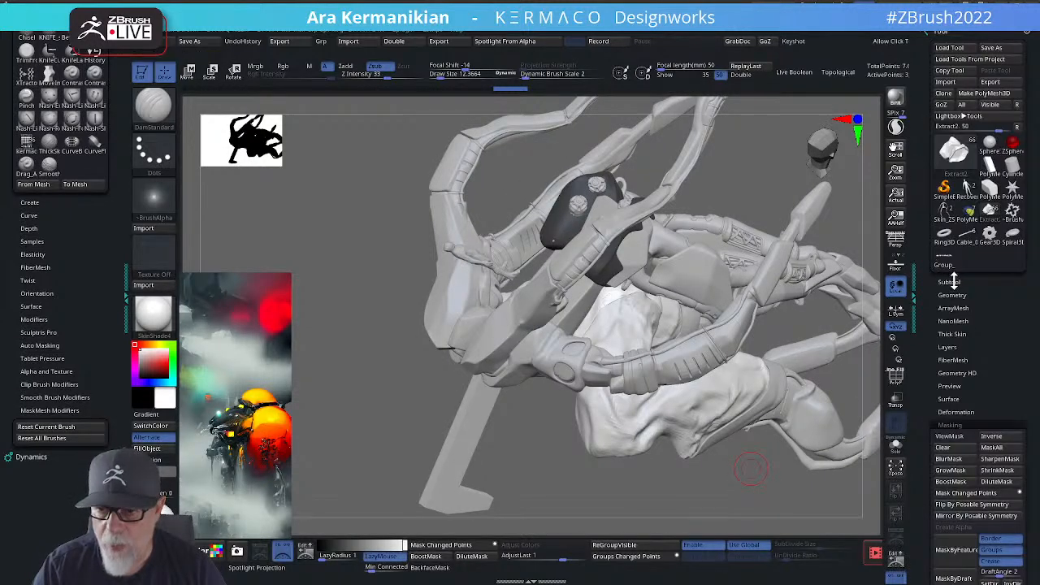
left_click(950, 281)
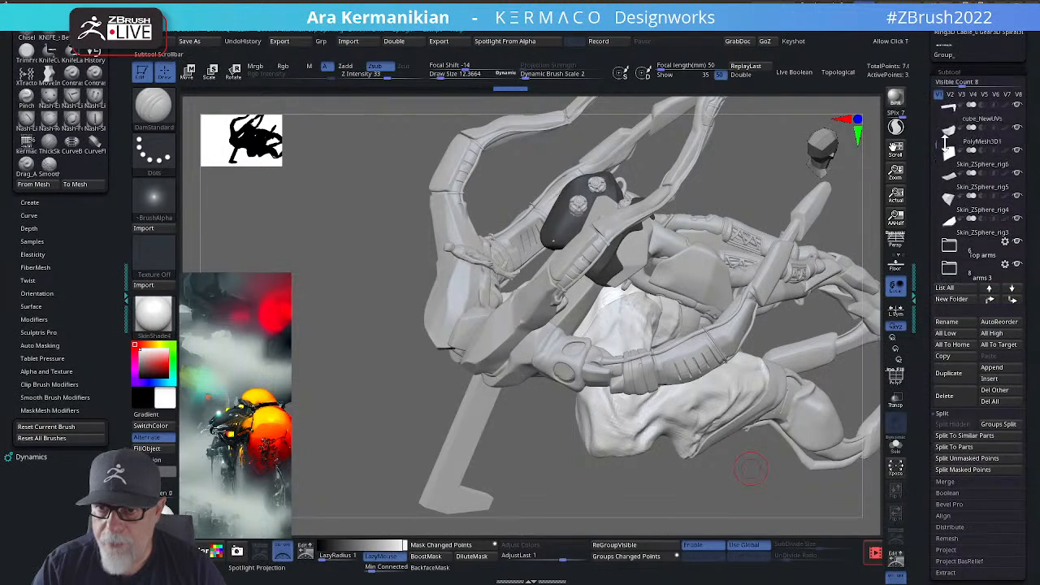
left_click_drag(946, 142, 937, 97)
left_click(939, 188)
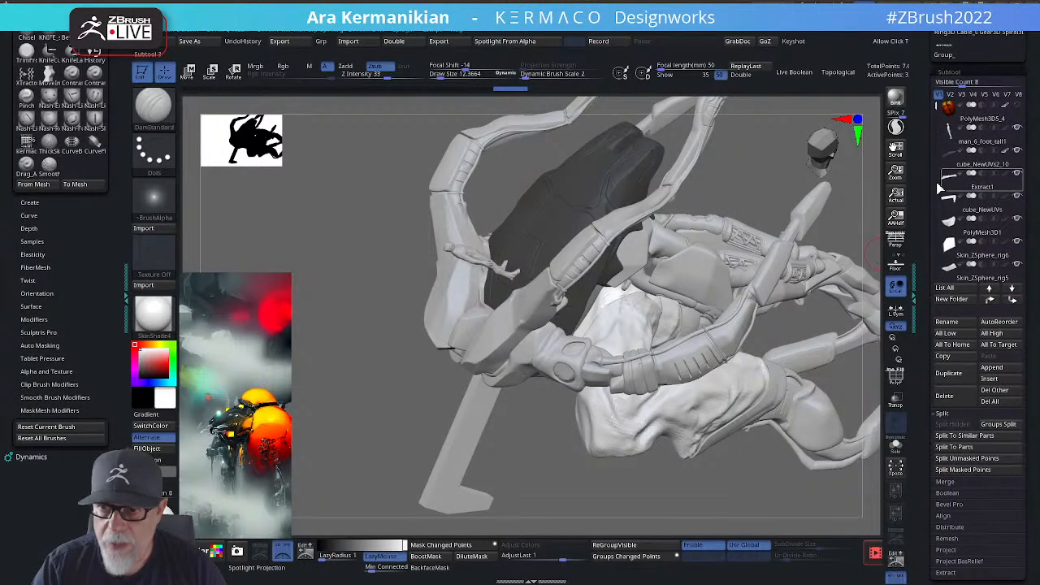
left_click_drag(757, 180, 787, 158)
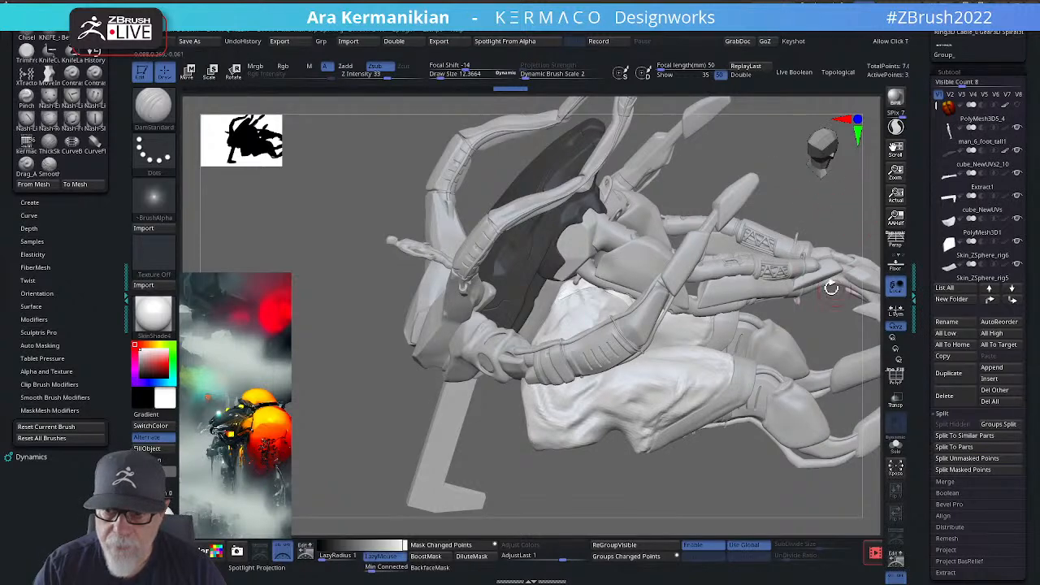
Step: Isolate the extracted hip pieces and turn on double-sided display for them
left_click_drag(935, 106, 935, 165)
left_click(895, 443)
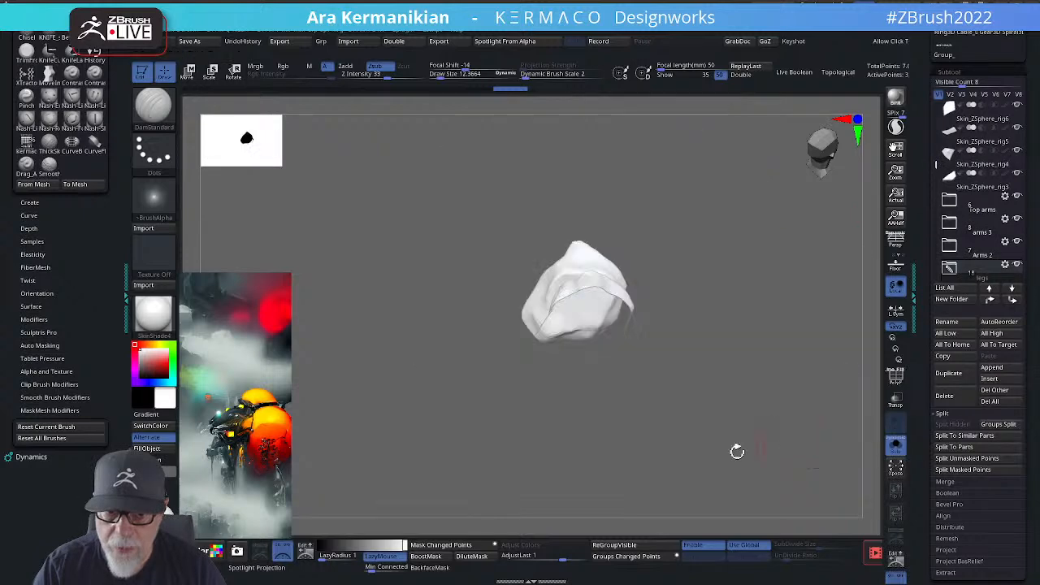
left_click_drag(735, 450, 711, 440)
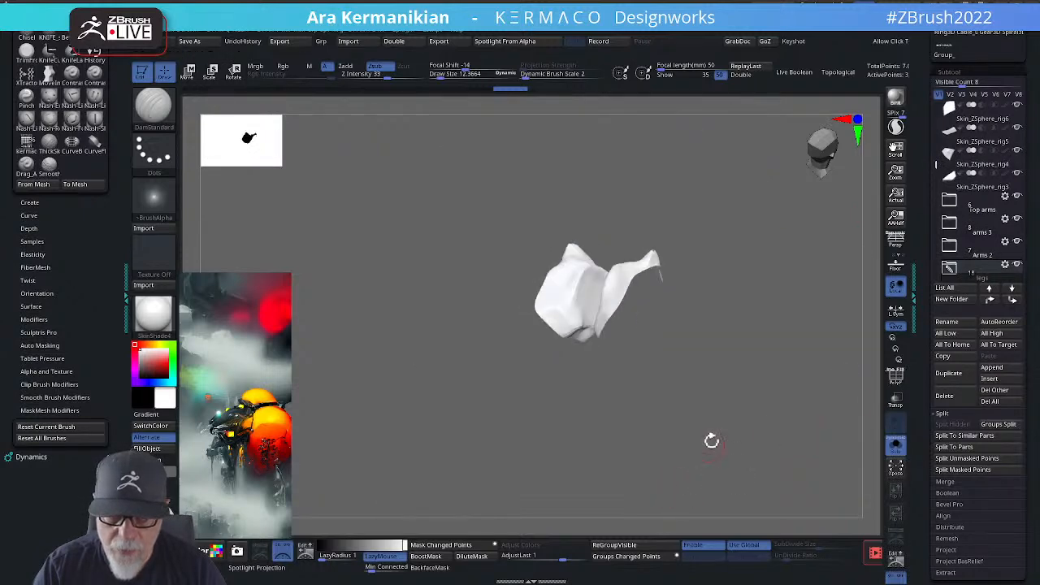
left_click(747, 75)
mouse_move(755, 274)
left_mouse_down()
mouse_move(731, 257)
mouse_move(754, 260)
mouse_move(703, 289)
mouse_move(663, 290)
left_mouse_up()
Step: Turn on Dynamic Subdivision for the extracted hip pieces and set their thickness to 0.00505
key("2")
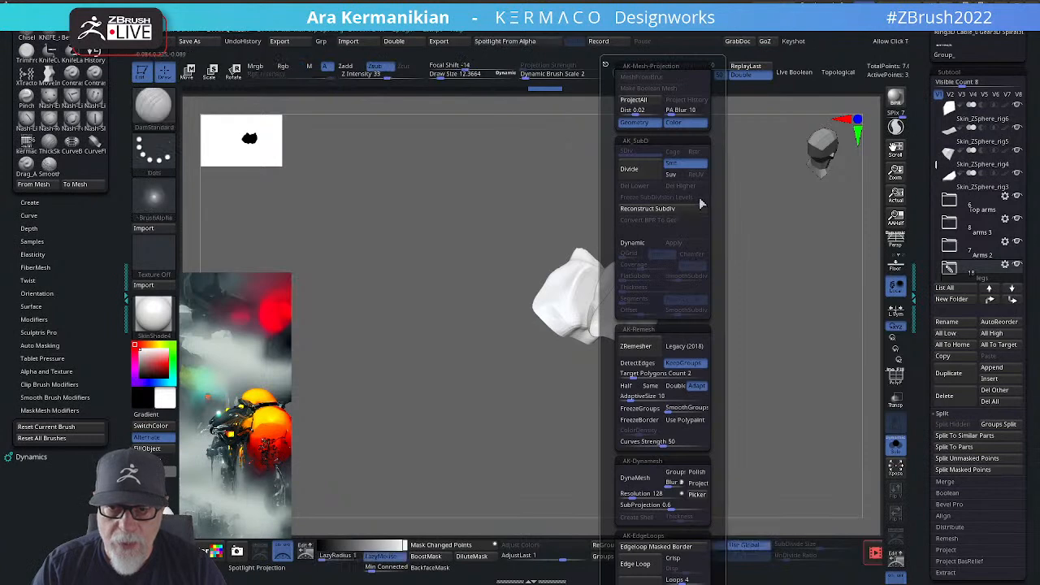
left_click(632, 243)
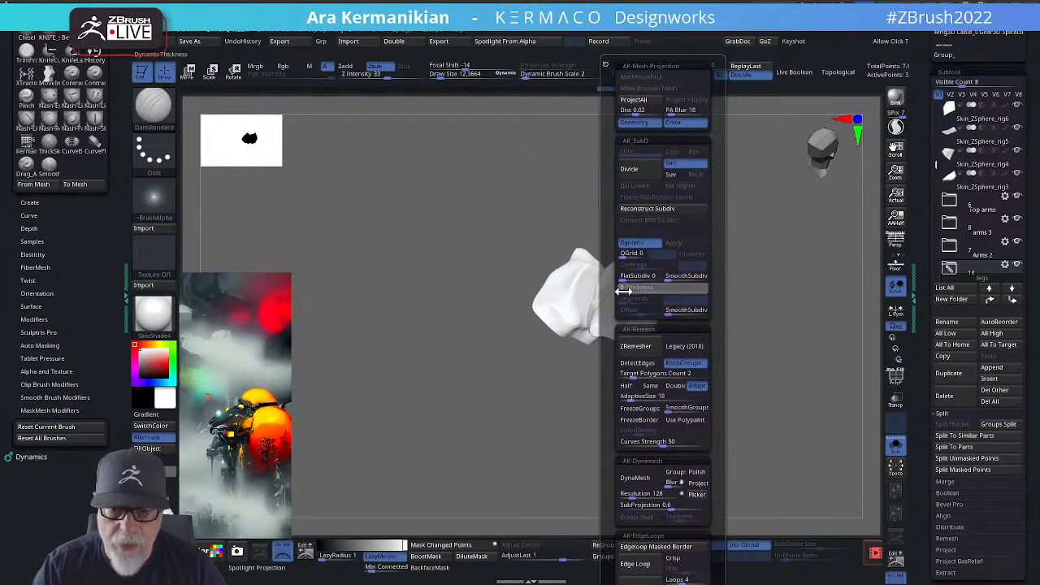
left_click_drag(641, 292, 656, 288)
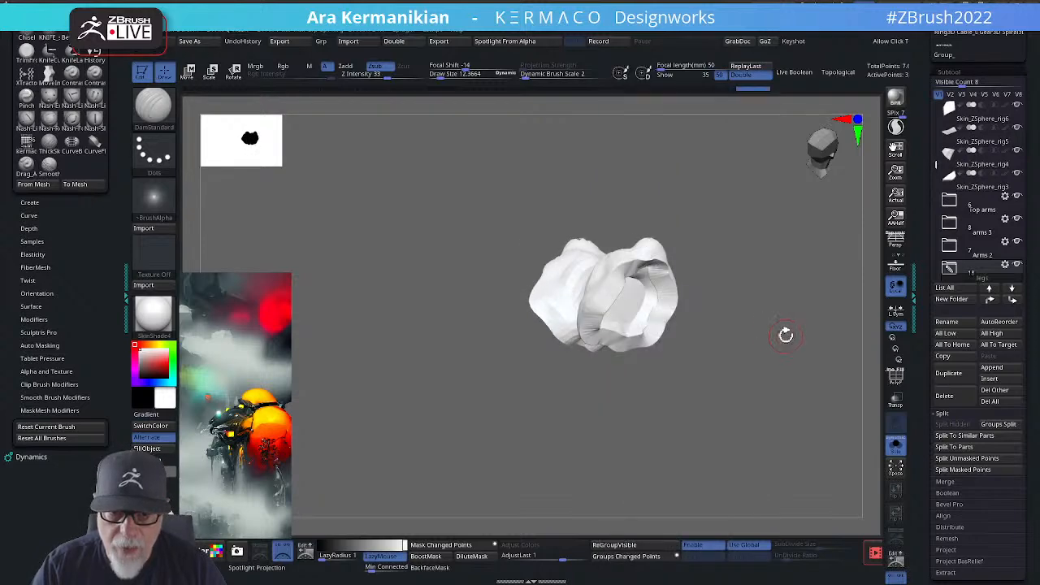
left_click_drag(785, 334, 781, 331)
key("ctrl")
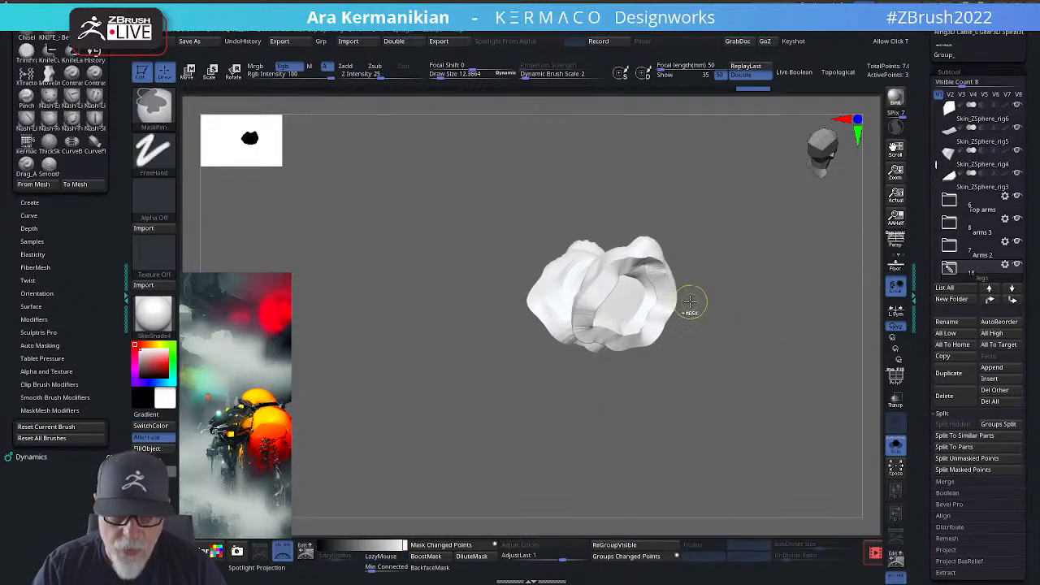
key("ctrl+1")
key("ctrl+2")
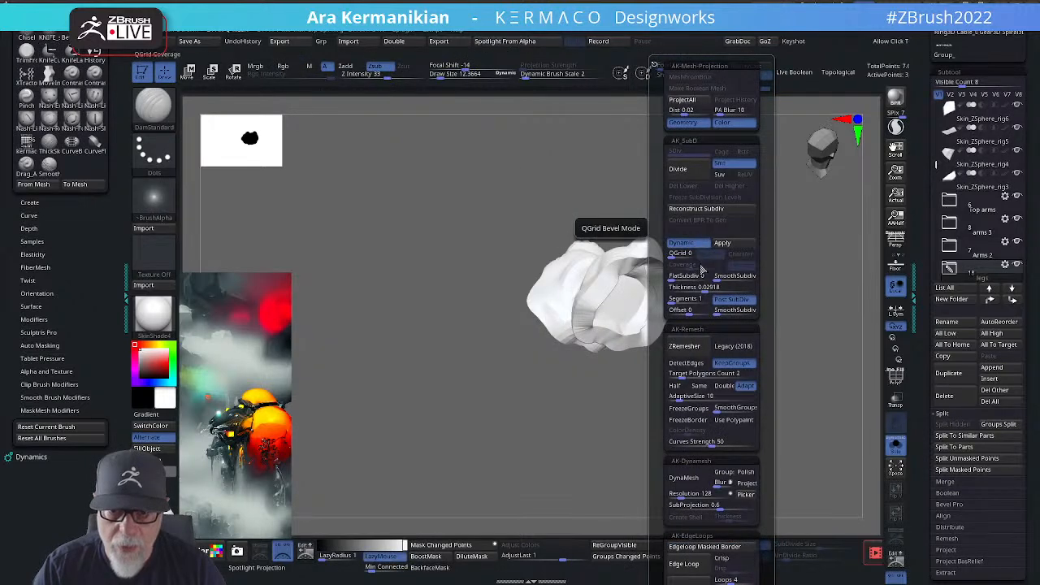
left_click_drag(700, 287, 691, 288)
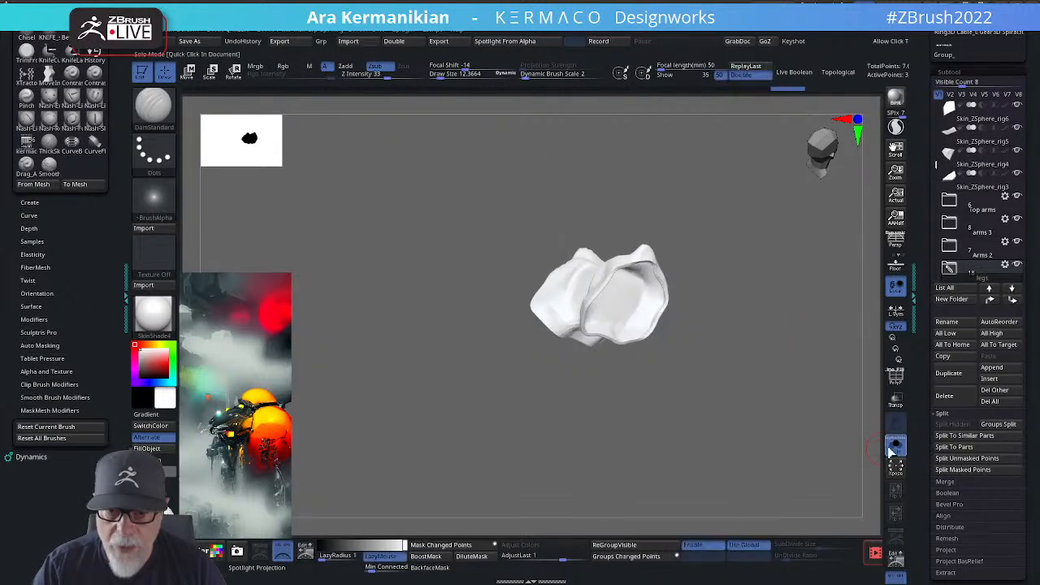
Step: Show the whole creature and ZRemesh the extracted hip pieces with the Half polygon count option
left_click(894, 446)
left_click_drag(835, 280, 825, 257)
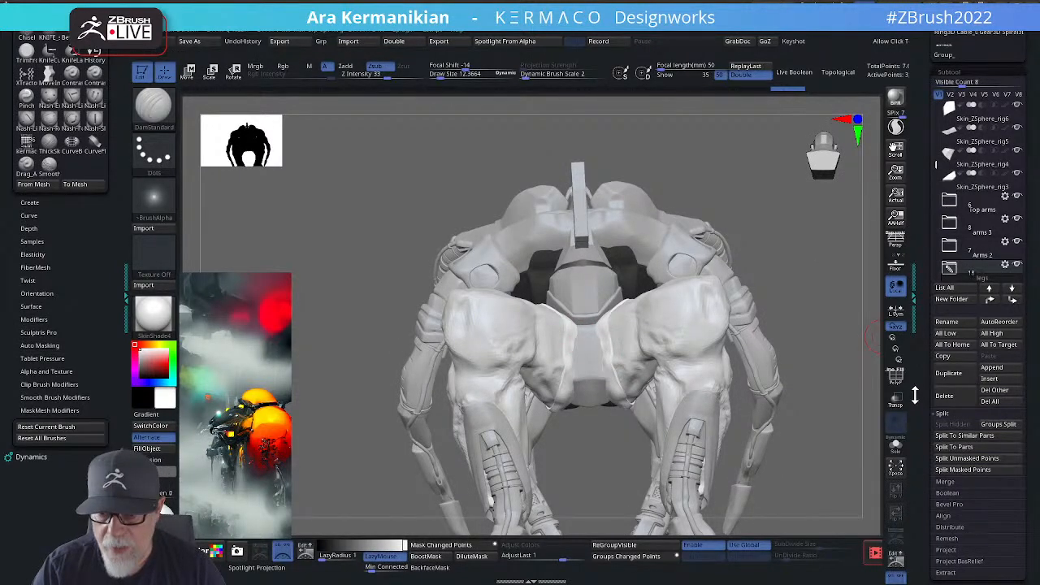
scroll(914, 394, "down", 6)
left_click(961, 365)
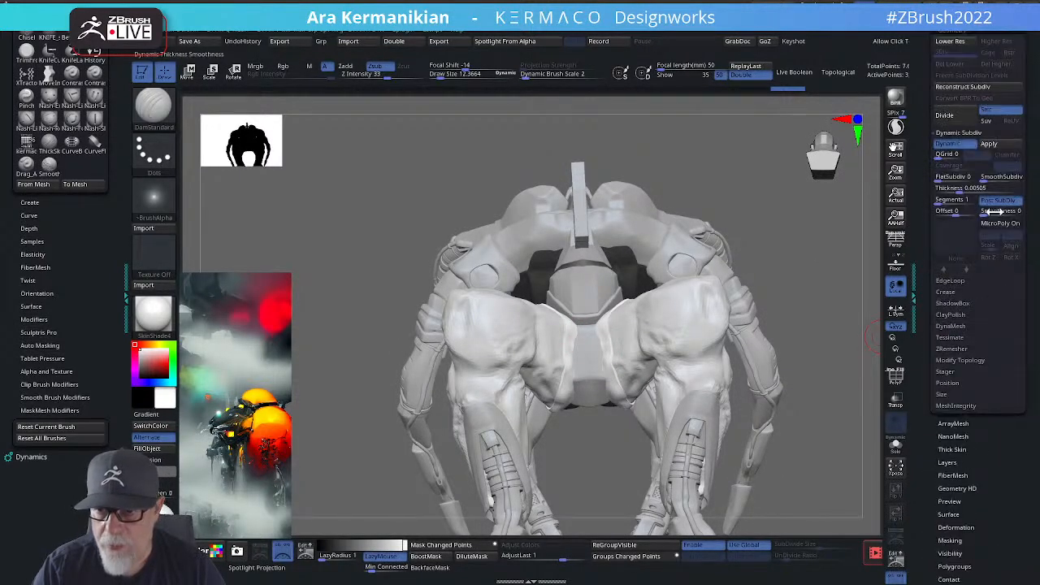
left_click(951, 349)
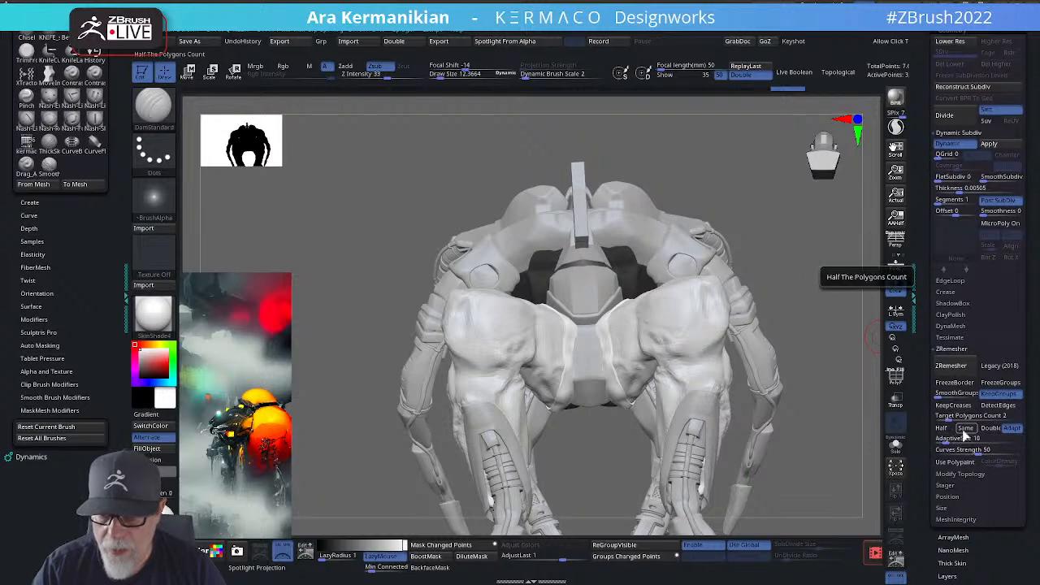
left_click(943, 428)
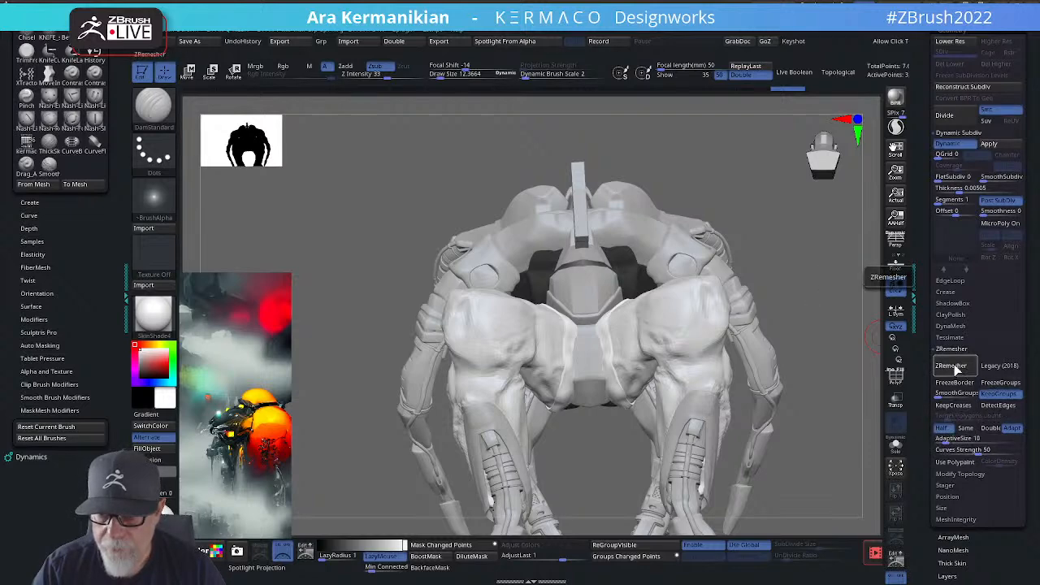
left_click(954, 364)
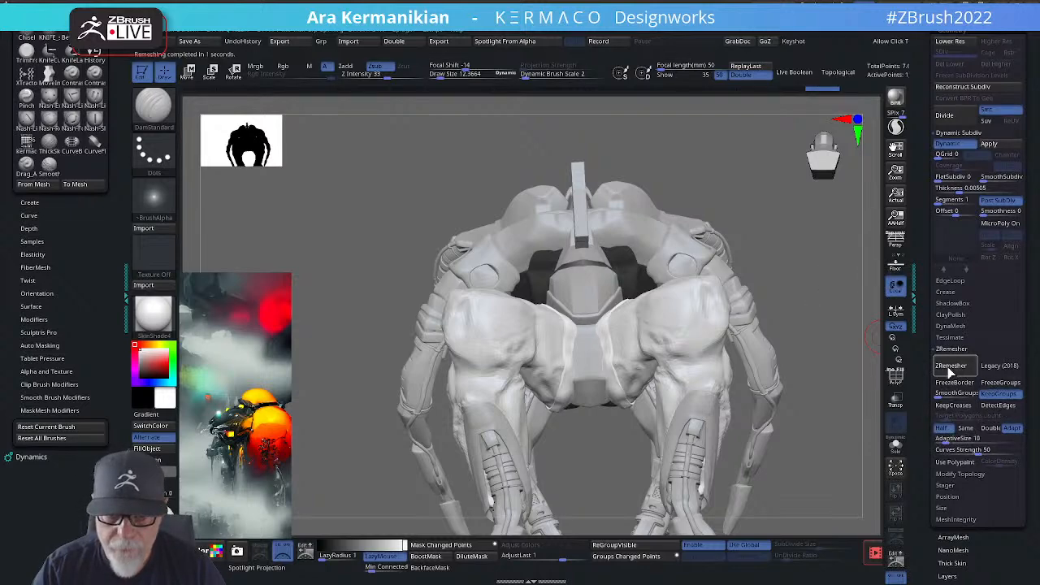
Step: Display the polyframe and ZRemesh the hip pieces two more times at half the polygon count
left_click(894, 379)
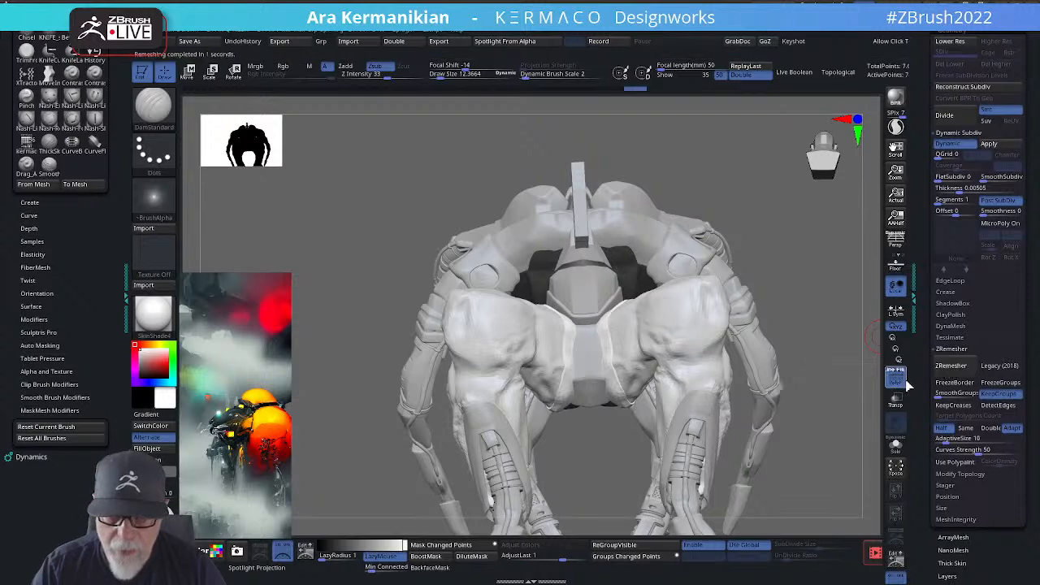
left_click(954, 367)
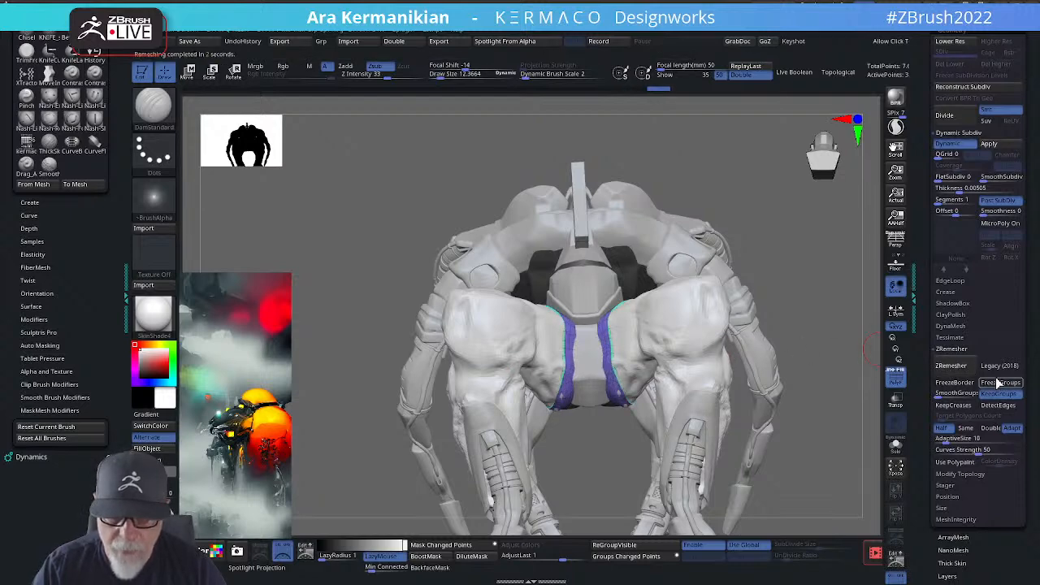
left_click(954, 366)
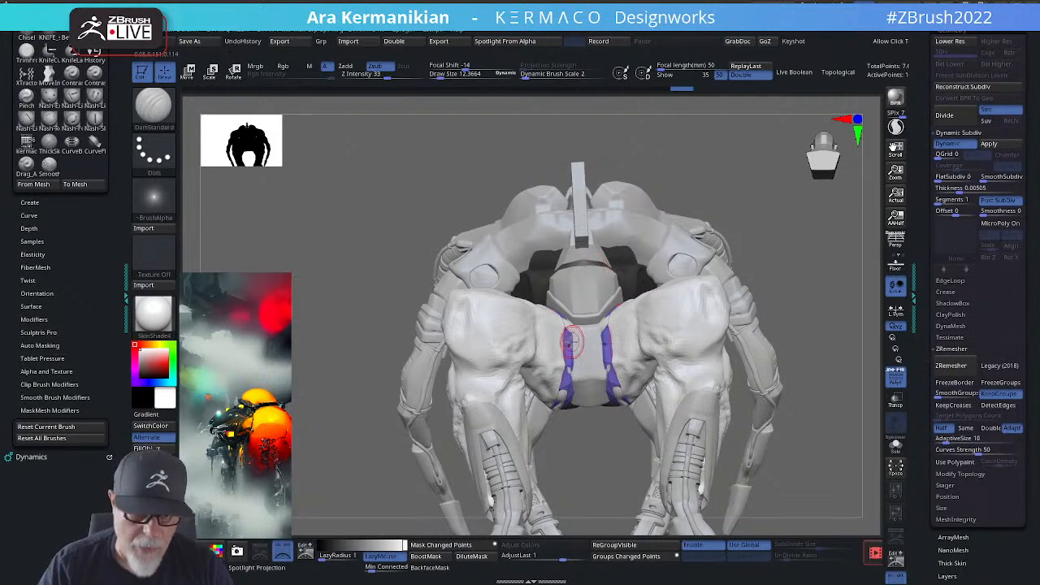
Step: Choose the Move brush with a draw size of about 43.67 and reshape the hip pieces to fit around the thighs and pelvis
key("b")
key("m")
key("v")
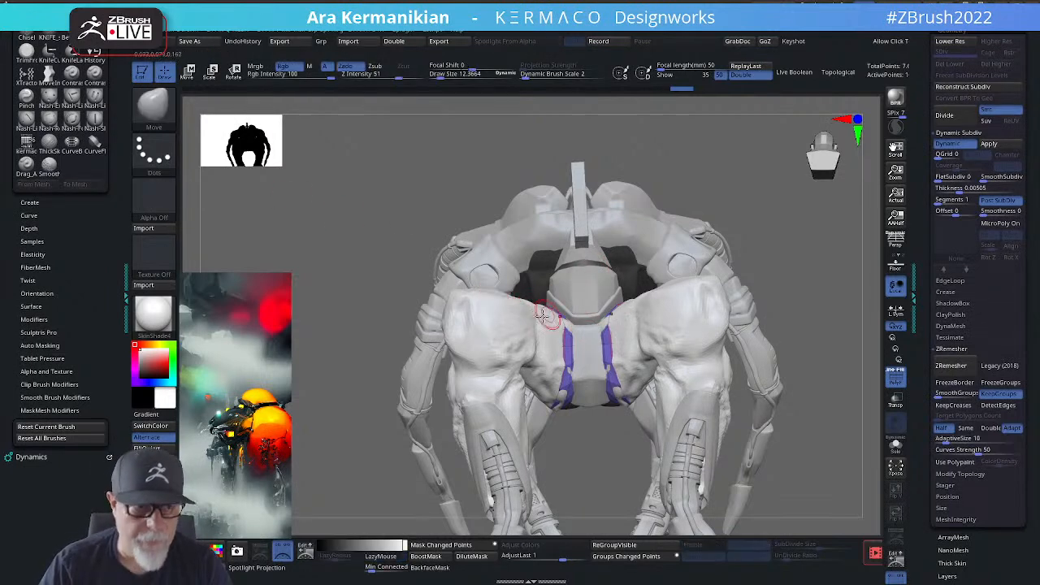
key("s")
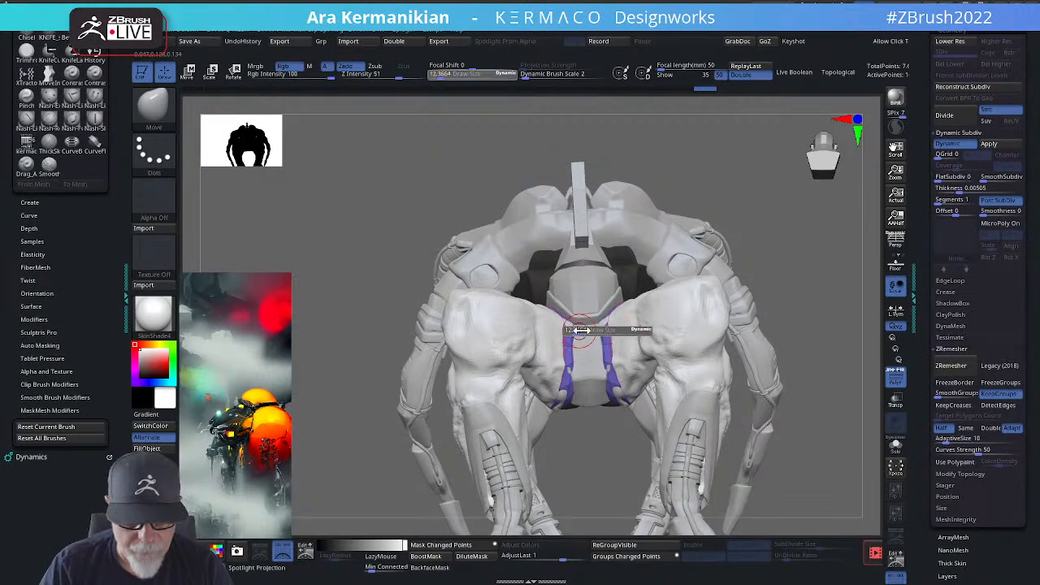
mouse_move(575, 329)
left_mouse_down()
mouse_move(556, 405)
mouse_move(577, 453)
mouse_move(552, 439)
mouse_move(589, 382)
mouse_move(593, 434)
left_mouse_up()
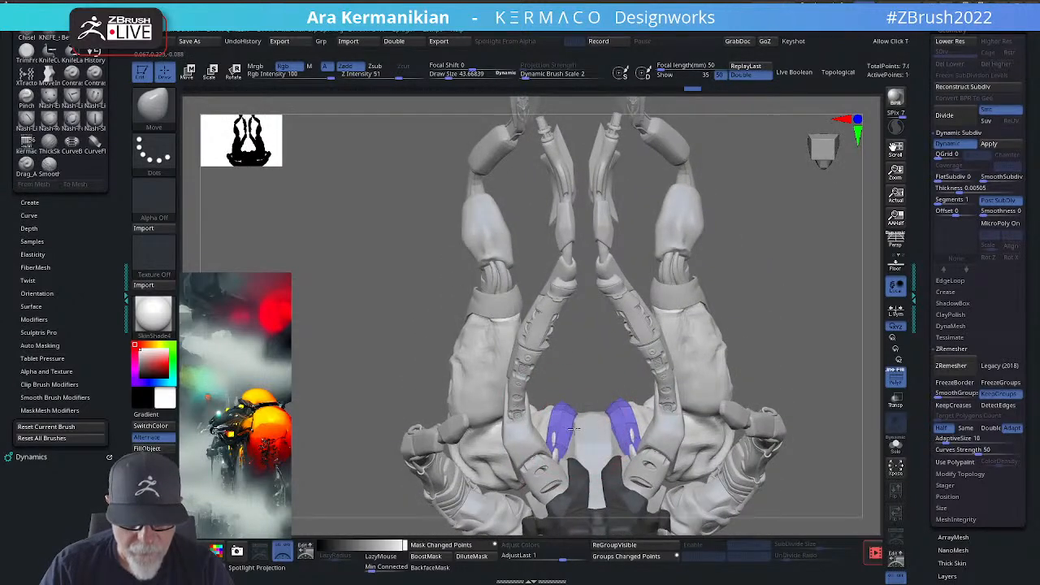
left_click_drag(771, 382, 812, 317)
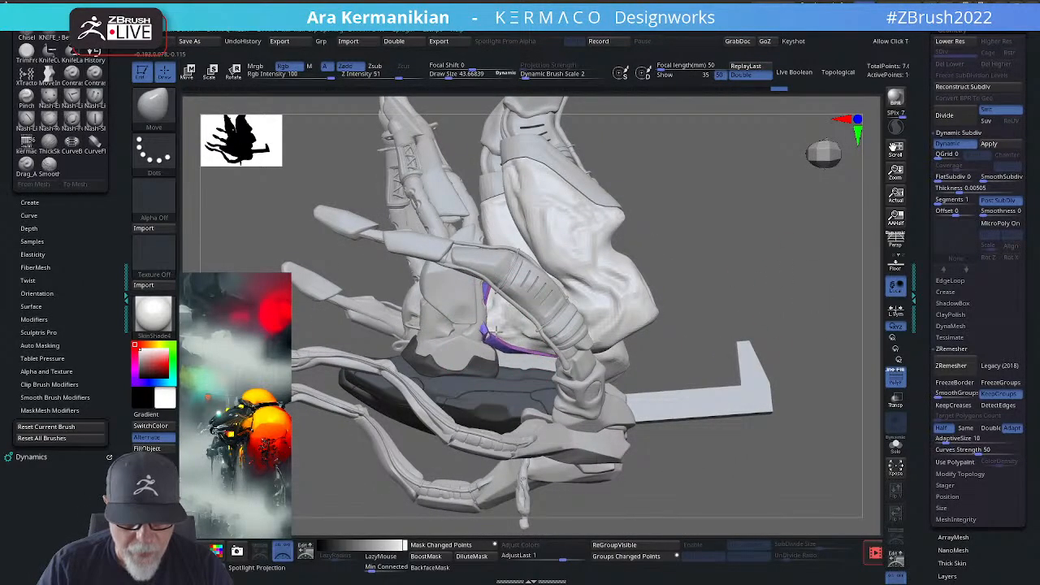
mouse_move(785, 269)
left_mouse_down()
mouse_move(764, 261)
mouse_move(786, 273)
left_mouse_up()
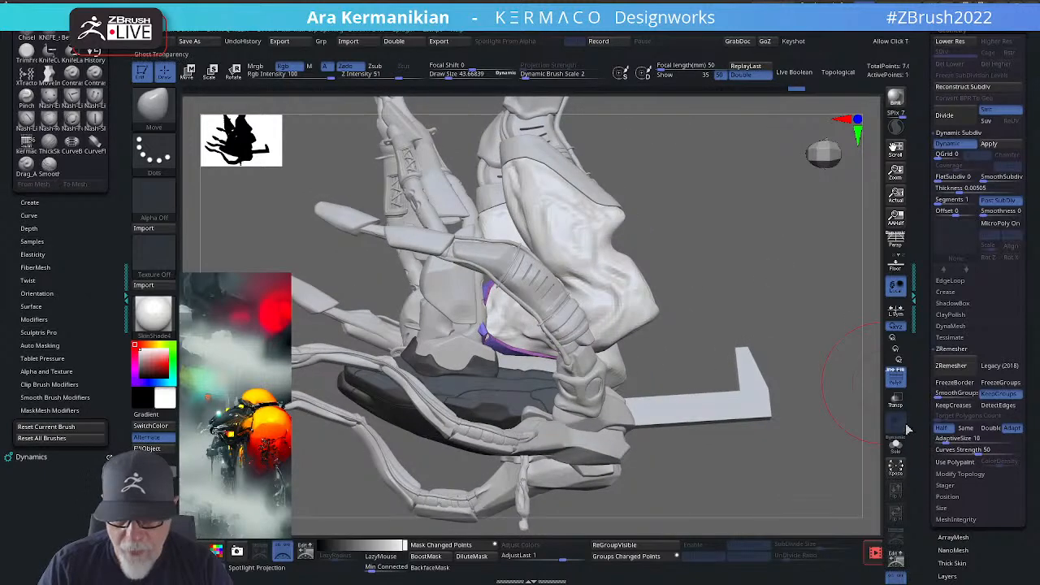
Step: Isolate the hip pieces and smooth the pinched polygons near the corner of their inner rim
left_click(896, 446)
mouse_move(720, 304)
left_mouse_down()
mouse_move(756, 290)
mouse_move(708, 186)
mouse_move(722, 220)
mouse_move(671, 216)
mouse_move(805, 269)
mouse_move(748, 252)
mouse_move(569, 141)
mouse_move(624, 139)
mouse_move(696, 200)
mouse_move(663, 219)
mouse_move(463, 252)
mouse_move(411, 226)
left_mouse_up()
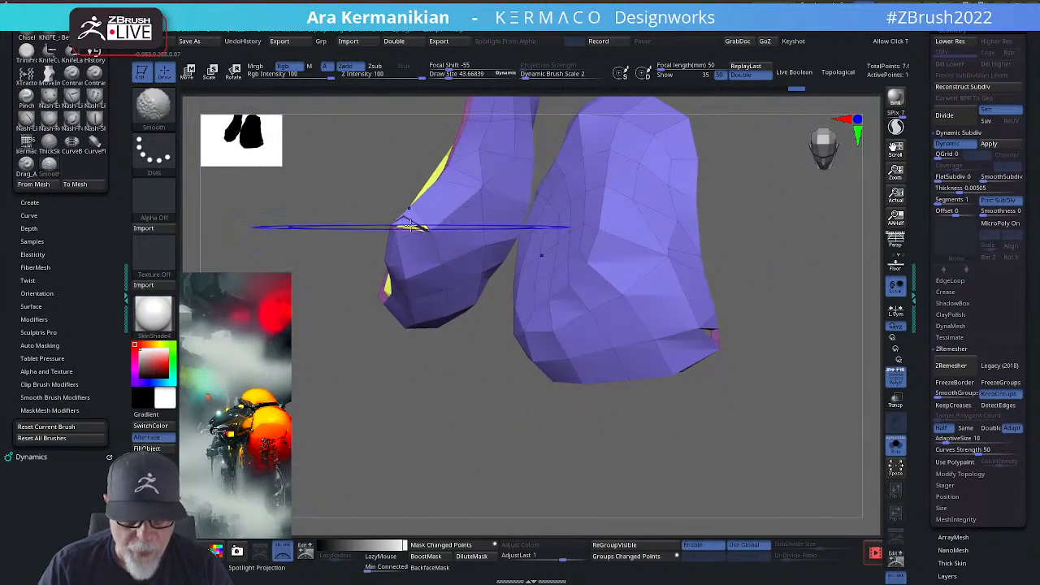
left_click_drag(423, 382, 536, 207)
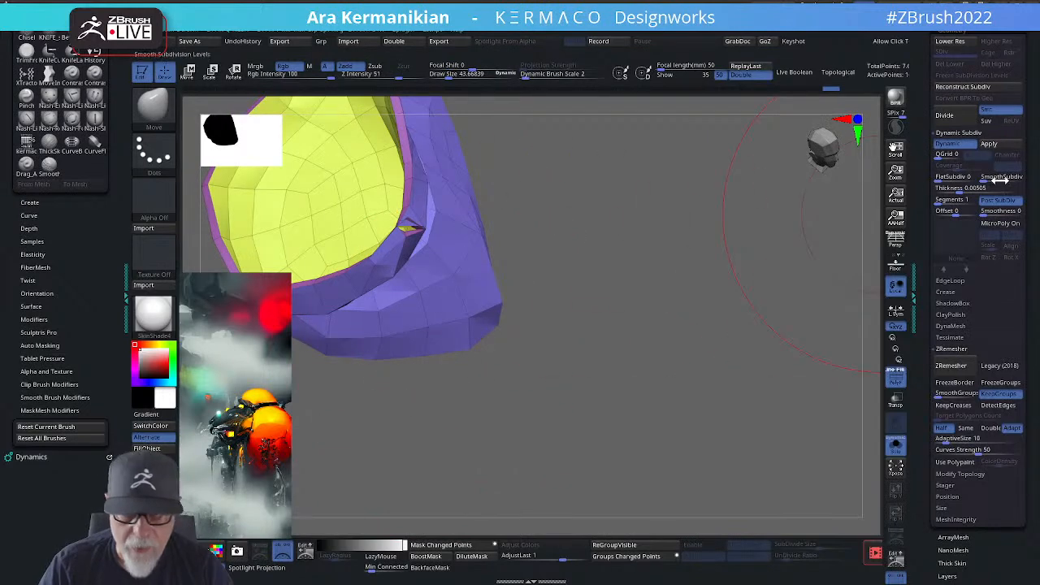
Step: Switch to the ZModeler brush with a draw size of about 7.39 and turn off Dynamic Subdiv on the hip pieces
mouse_move(640, 239)
left_mouse_down()
mouse_move(622, 242)
mouse_move(654, 246)
mouse_move(689, 207)
mouse_move(763, 308)
mouse_move(466, 317)
mouse_move(543, 301)
left_mouse_up()
key("s")
key("b")
key("z")
key("m")
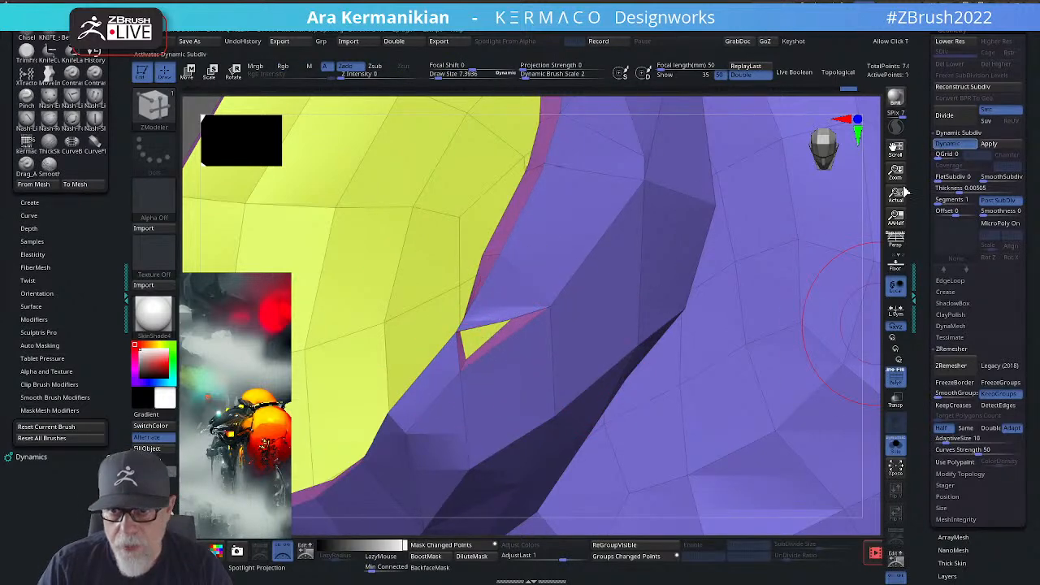
key("shift+f")
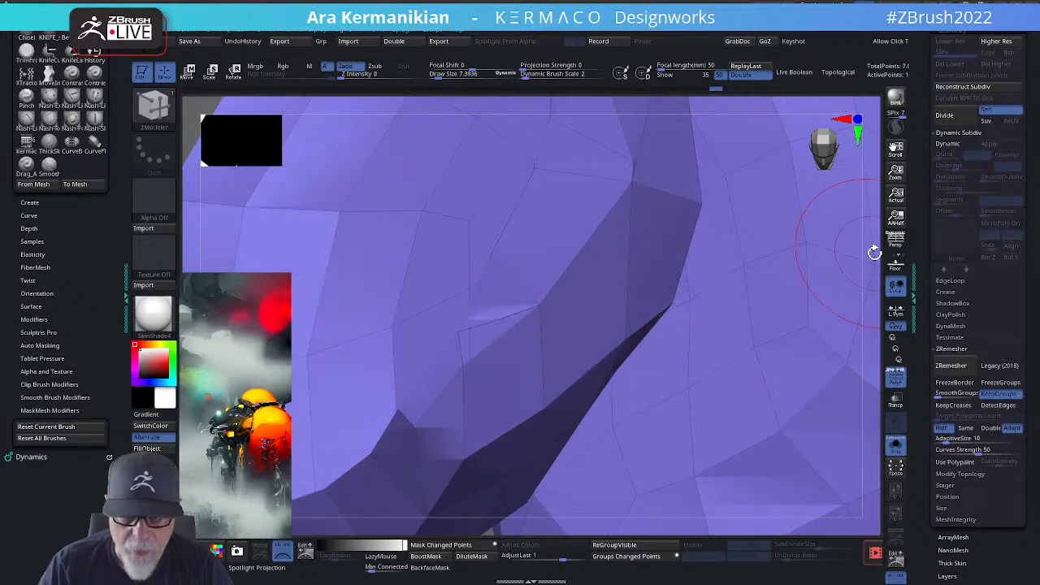
Step: Smooth the polygons around the narrow gap in the hip piece's inner rim
mouse_move(873, 252)
left_mouse_down()
mouse_move(956, 255)
mouse_move(876, 264)
left_mouse_up()
left_click_drag(798, 220, 603, 210, "alt")
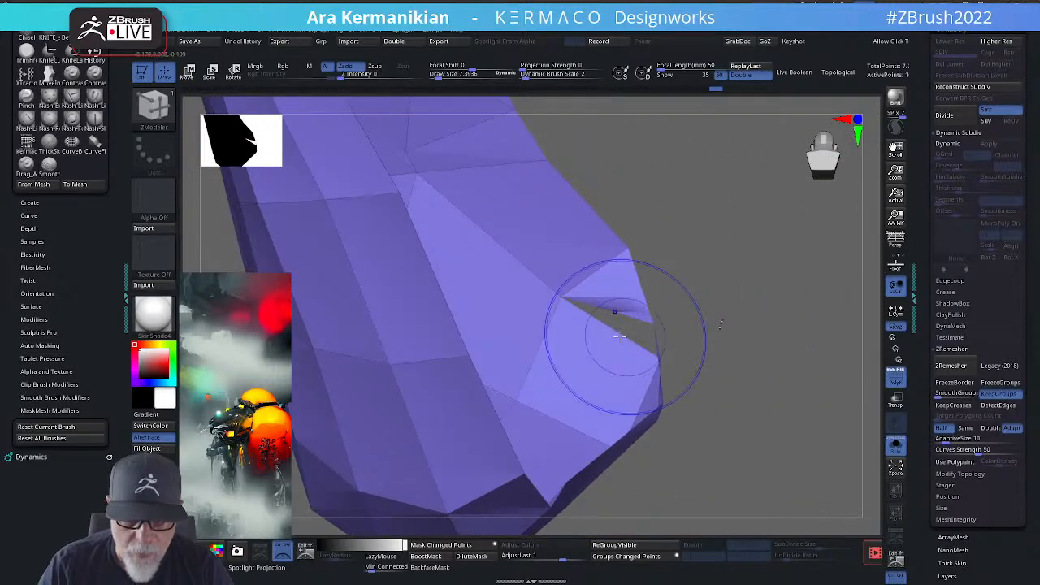
mouse_move(625, 338)
left_mouse_down("shift")
mouse_move(641, 337)
mouse_move(645, 352)
mouse_move(624, 341)
left_mouse_up("shift")
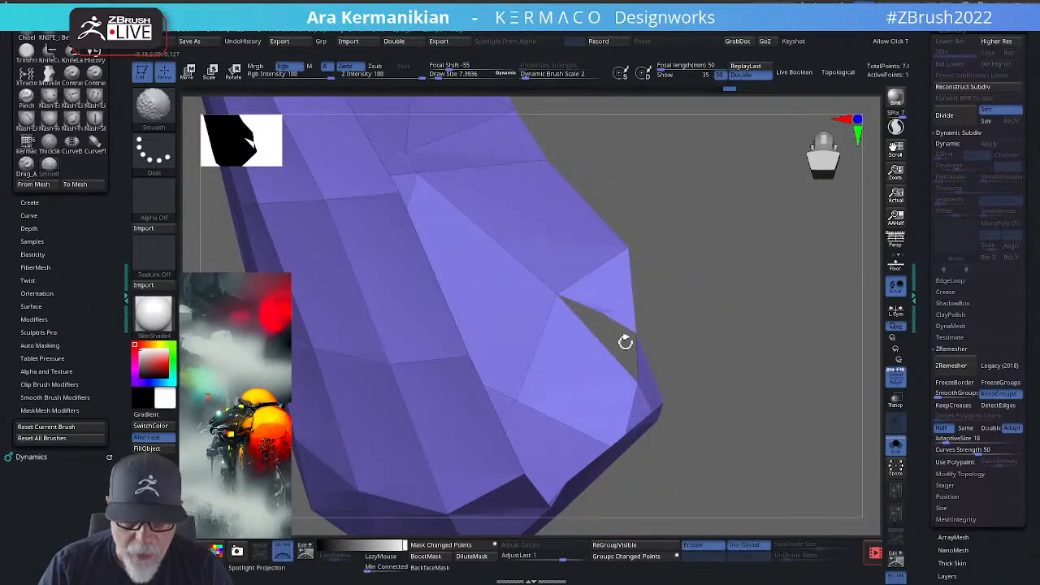
Step: Try to close the gap in the hip piece's rim with ZModeler's Close edge action
key("space")
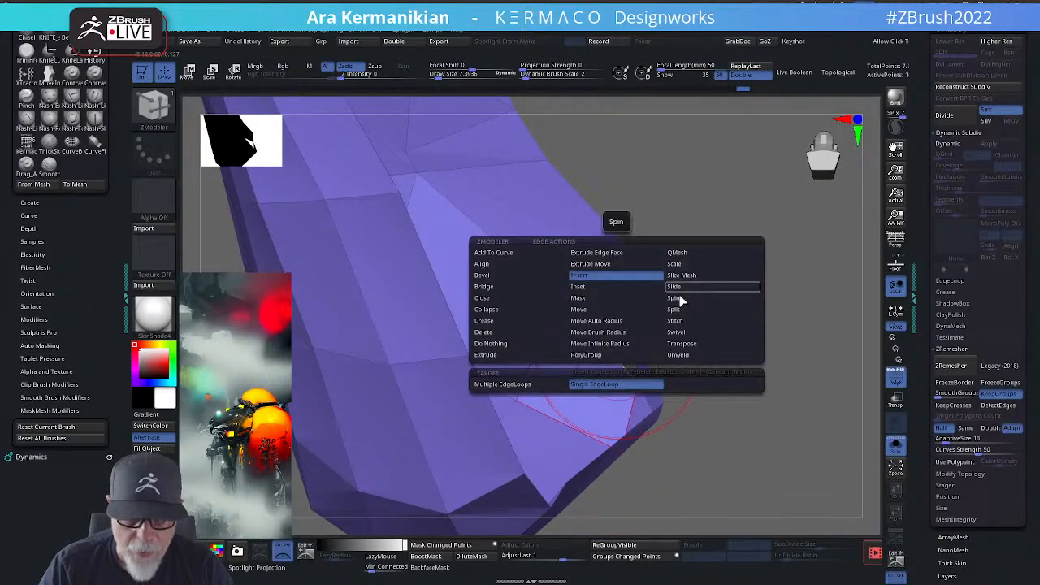
left_click(506, 305)
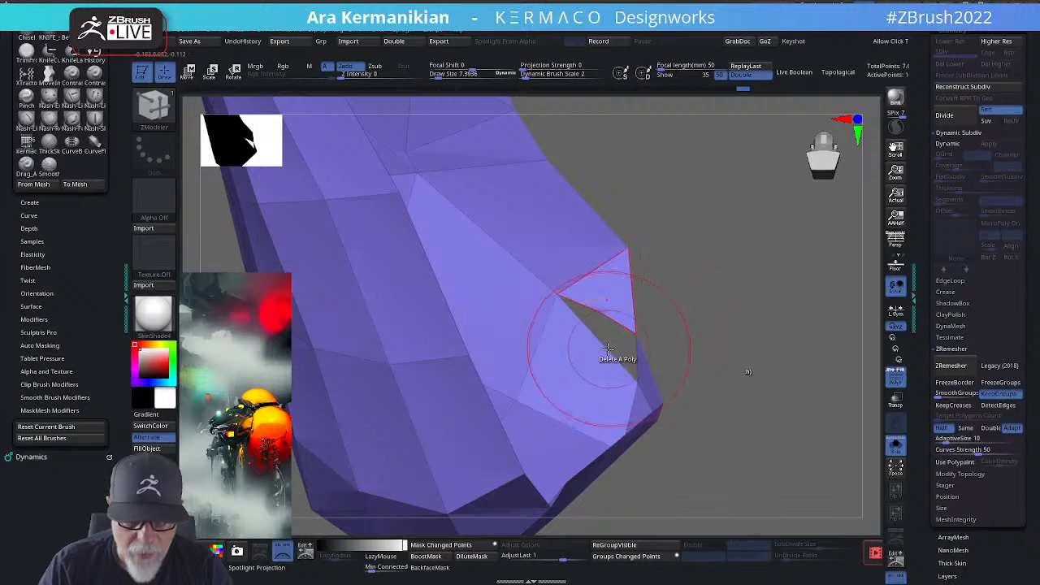
left_click(610, 351)
key("ctrl+z")
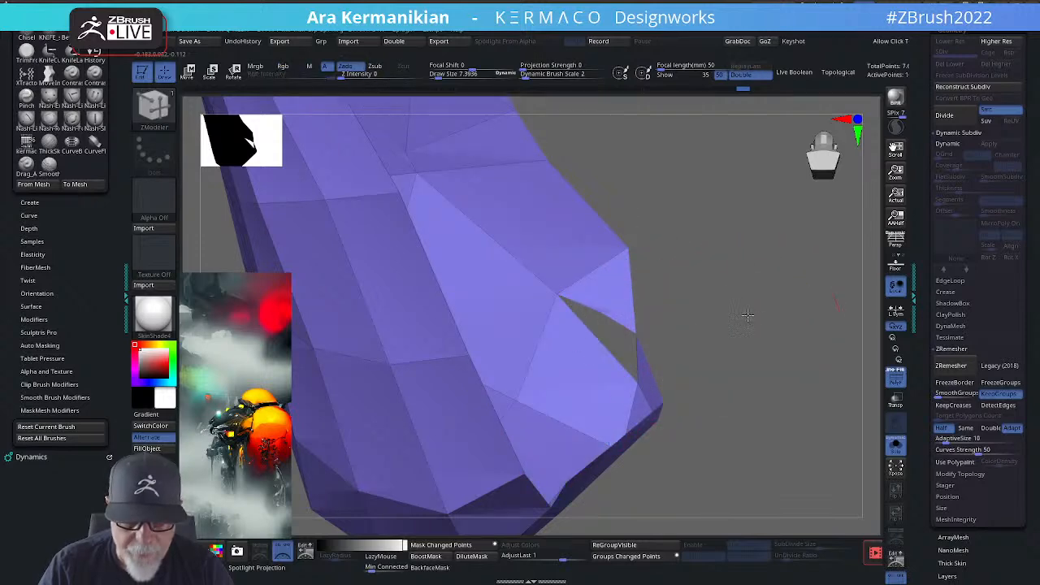
Step: Delete the small triangular polygon overhanging the gap in the hip piece's rim
left_click_drag(747, 315, 694, 318)
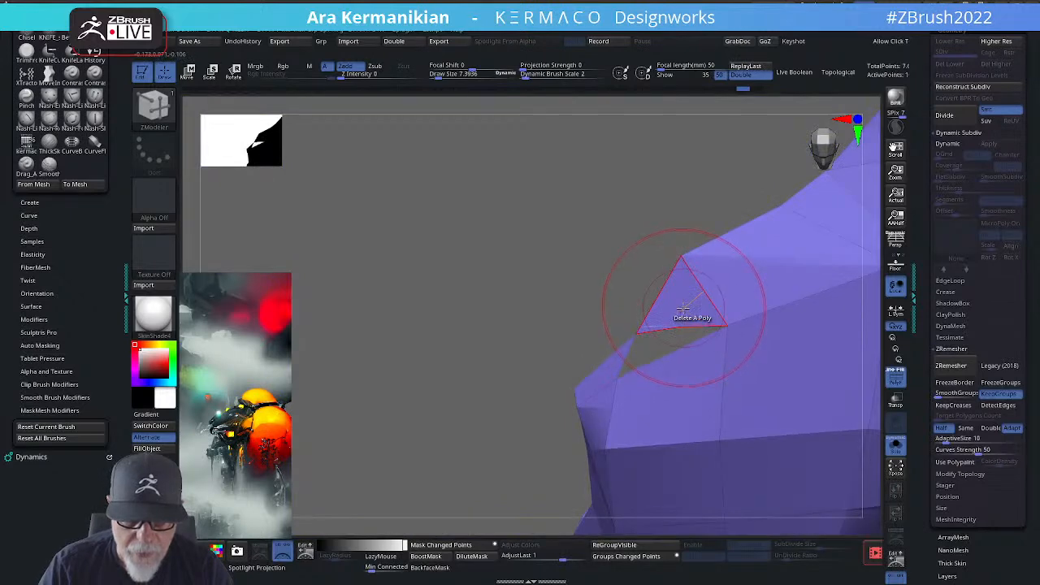
key("space")
left_click(684, 307)
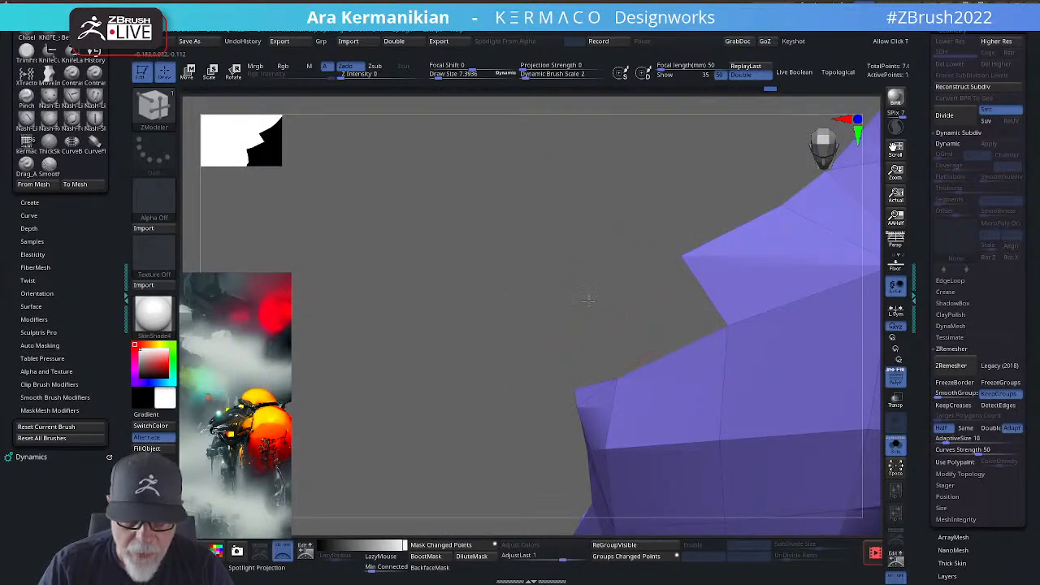
Step: Set ZModeler's edge action to Extrude and extrude the open rim edge beside the gap into a new polygon
left_click_drag(589, 299, 592, 395)
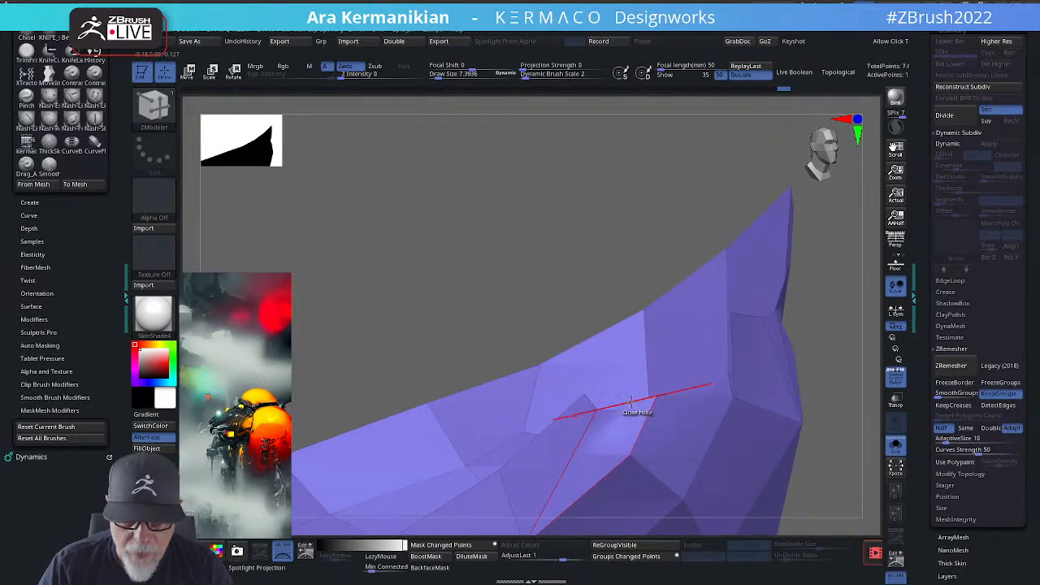
key("space")
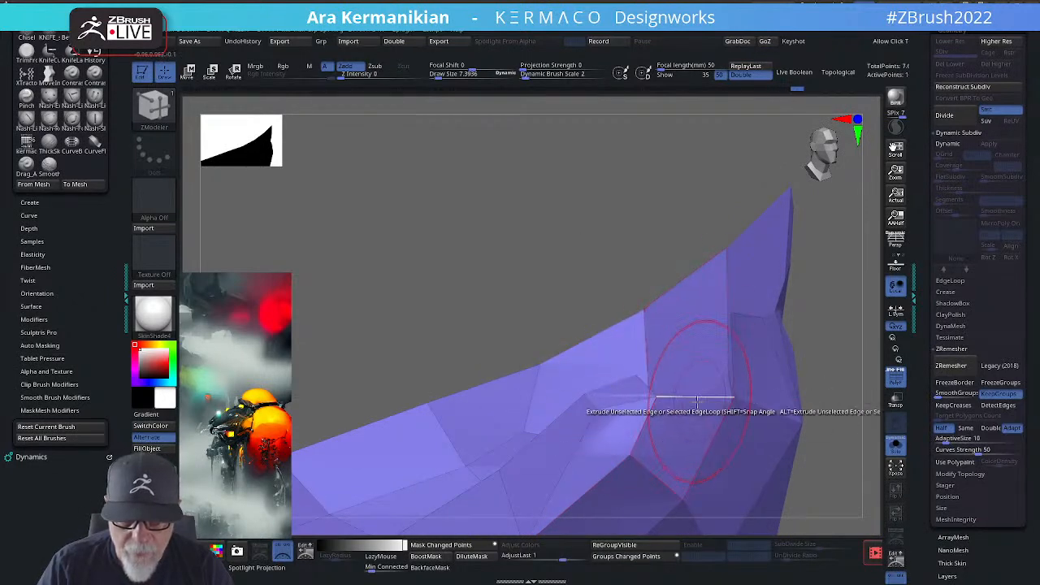
left_click_drag(696, 397, 697, 374)
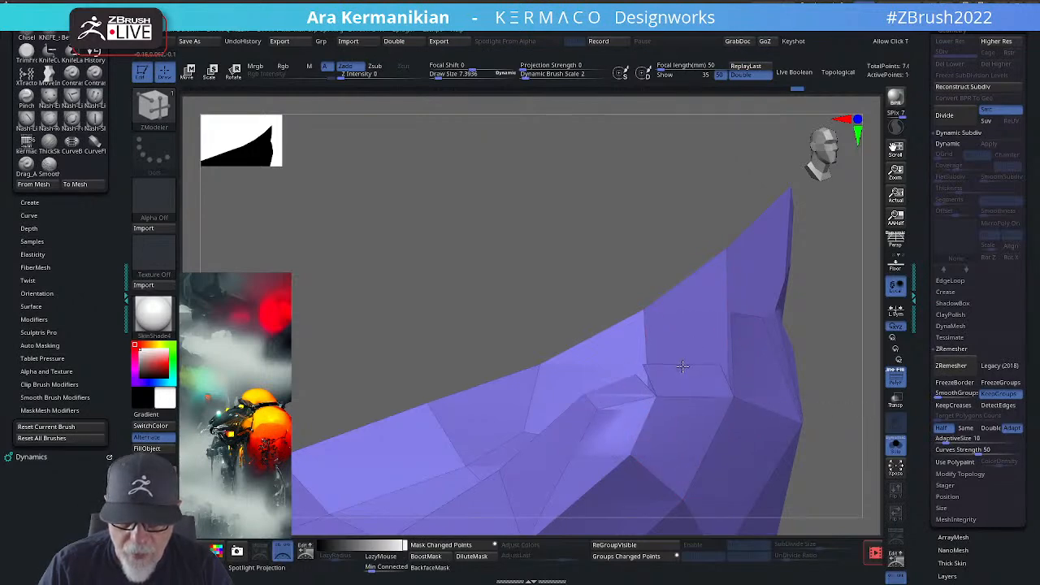
Step: Reduce the draw size to 1 and set ZModeler's polygon action to Do Nothing
left_click_drag(841, 302, 850, 370)
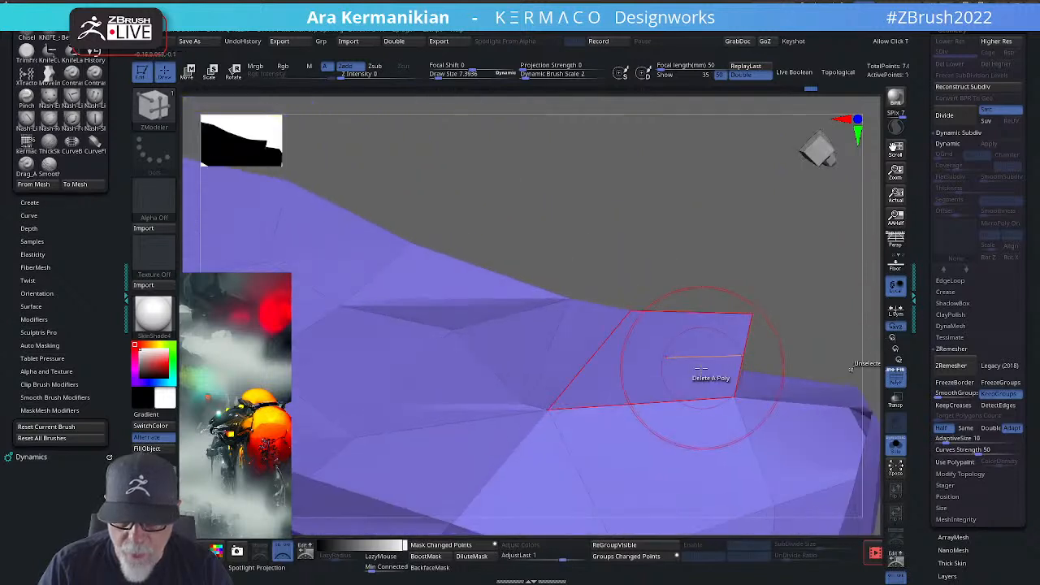
left_click(744, 373)
key("s")
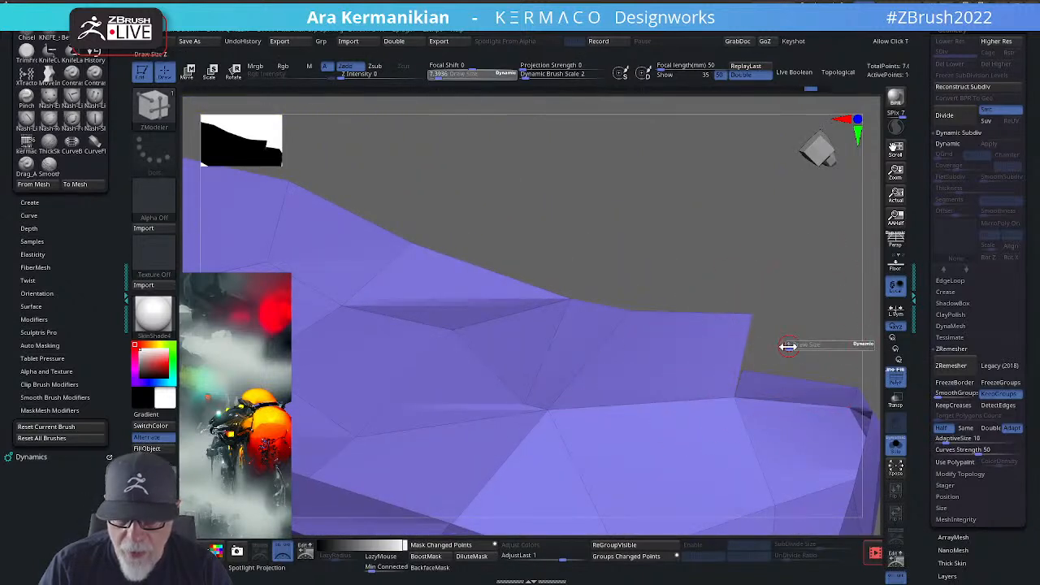
key("ctrl")
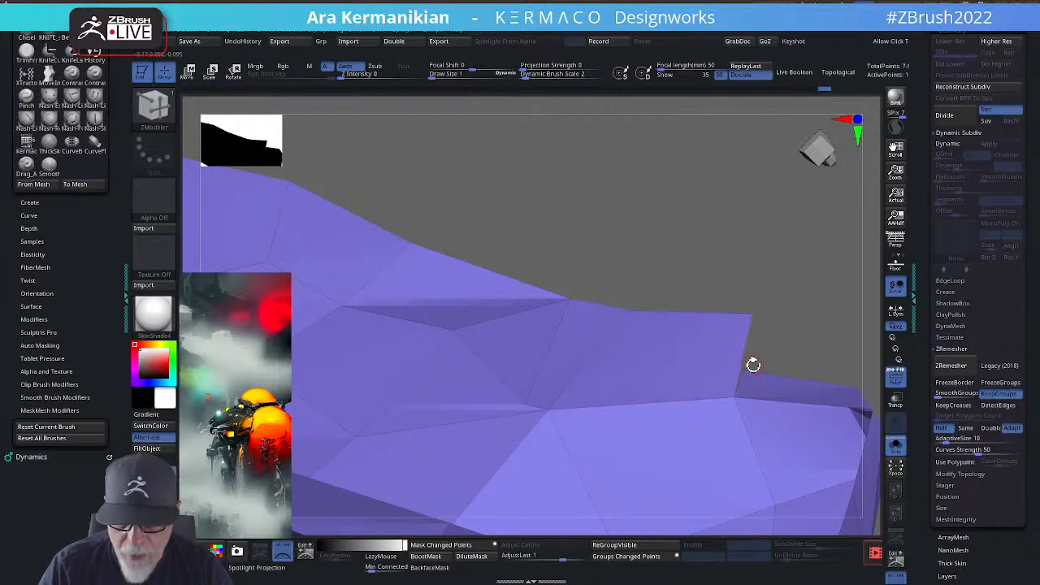
left_click_drag(752, 365, 824, 338)
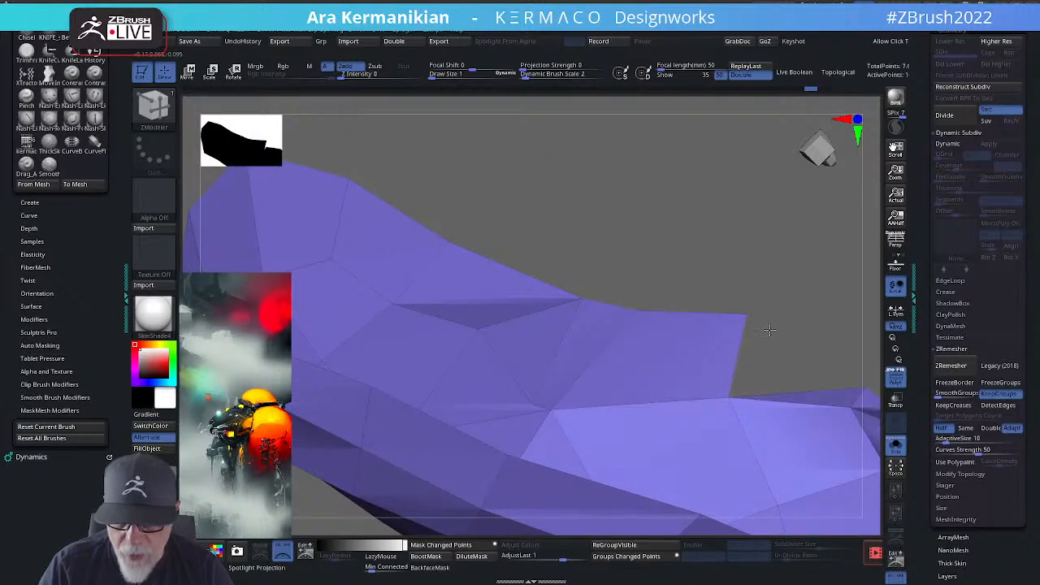
left_click_drag(769, 329, 767, 354)
key("space")
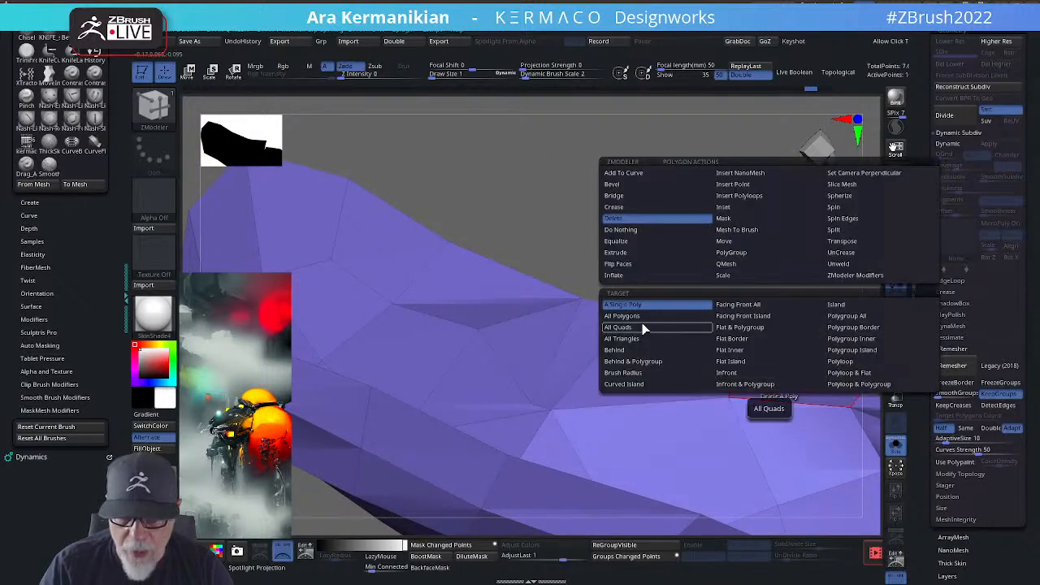
left_click(628, 229)
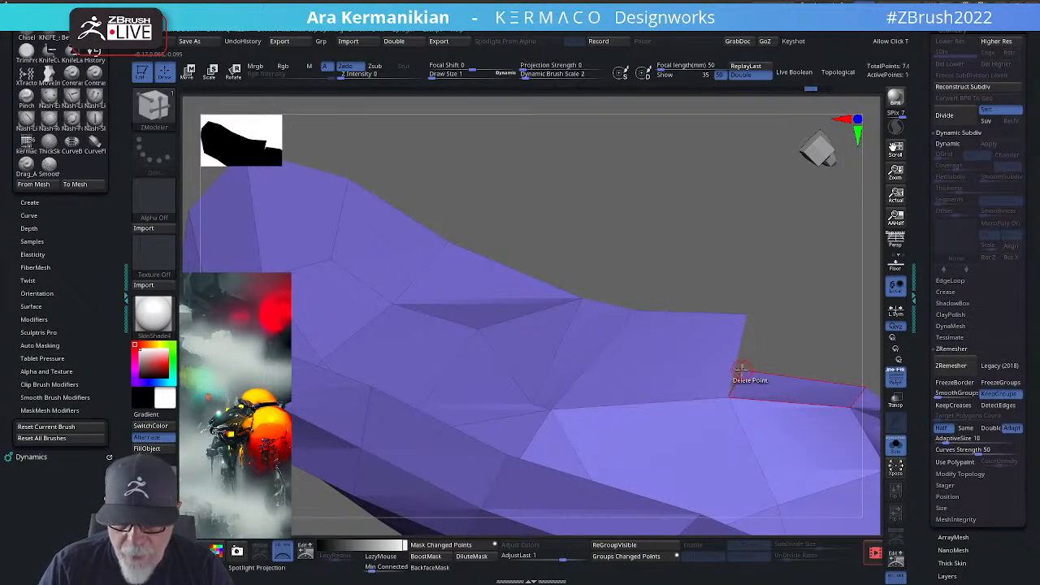
Step: Set ZModeler's point action to Move and pull the loose corner points together to close the step in the rim
key("space")
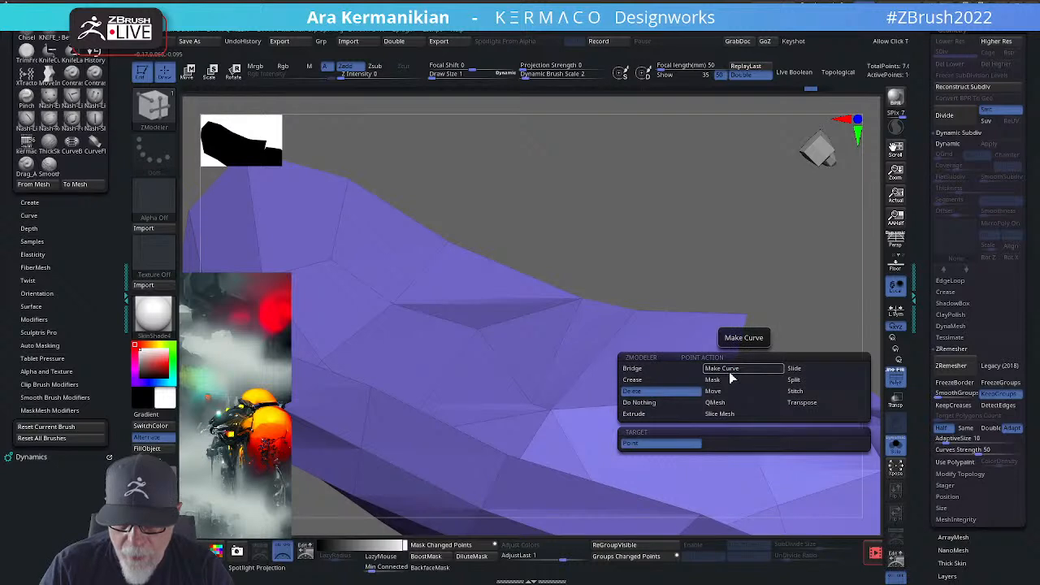
left_click(718, 393)
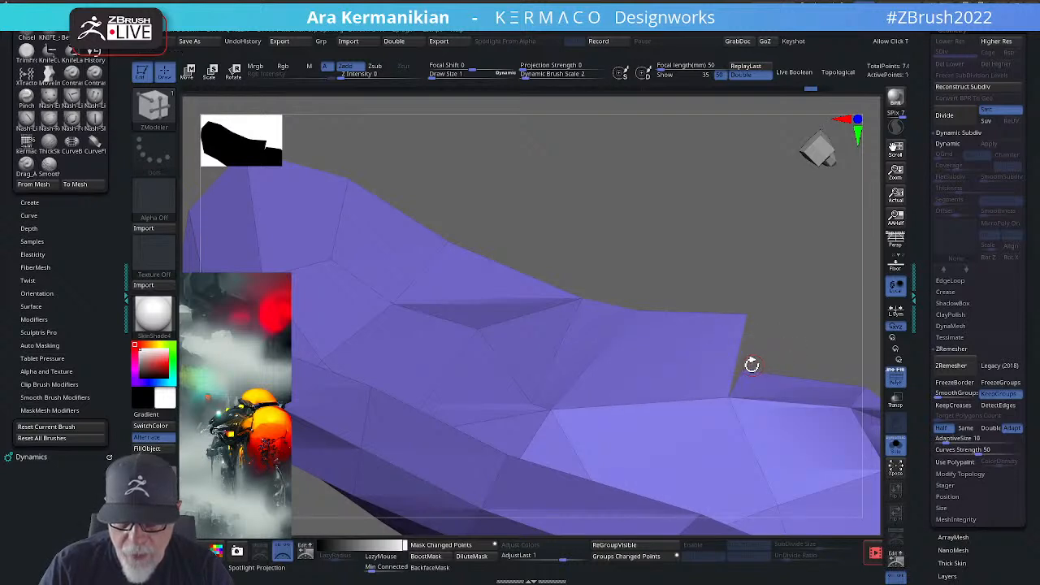
left_click_drag(741, 370, 745, 297)
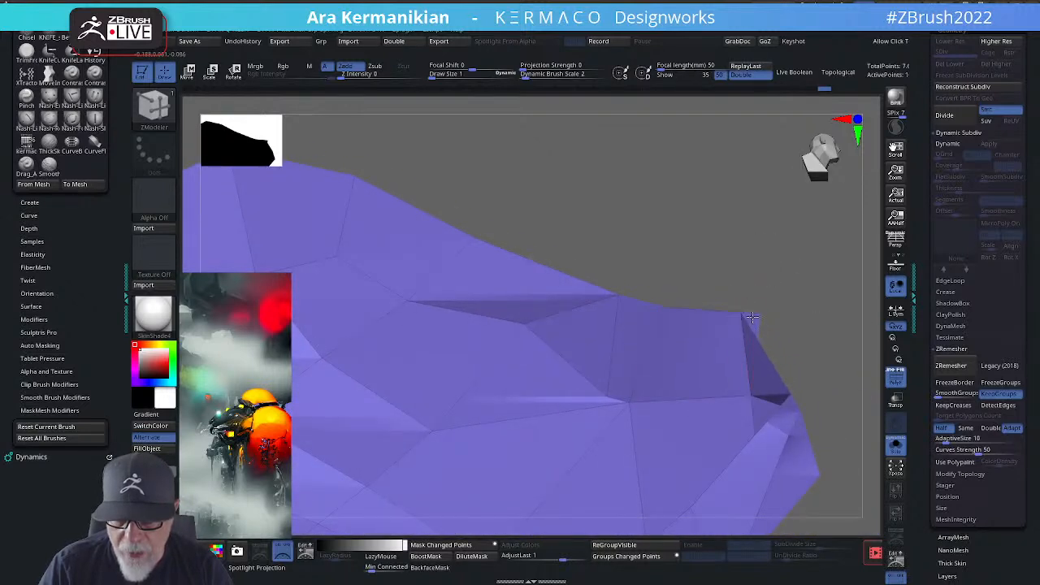
key("ctrl")
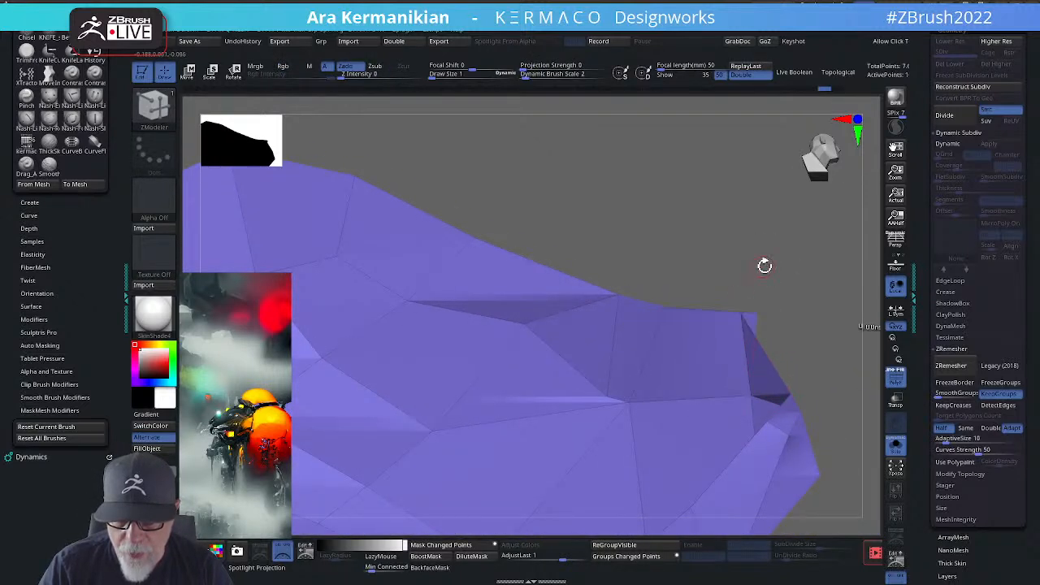
mouse_move(761, 265)
left_mouse_down()
mouse_move(778, 262)
mouse_move(756, 307)
mouse_move(747, 297)
mouse_move(767, 476)
mouse_move(837, 446)
mouse_move(813, 407)
left_mouse_up()
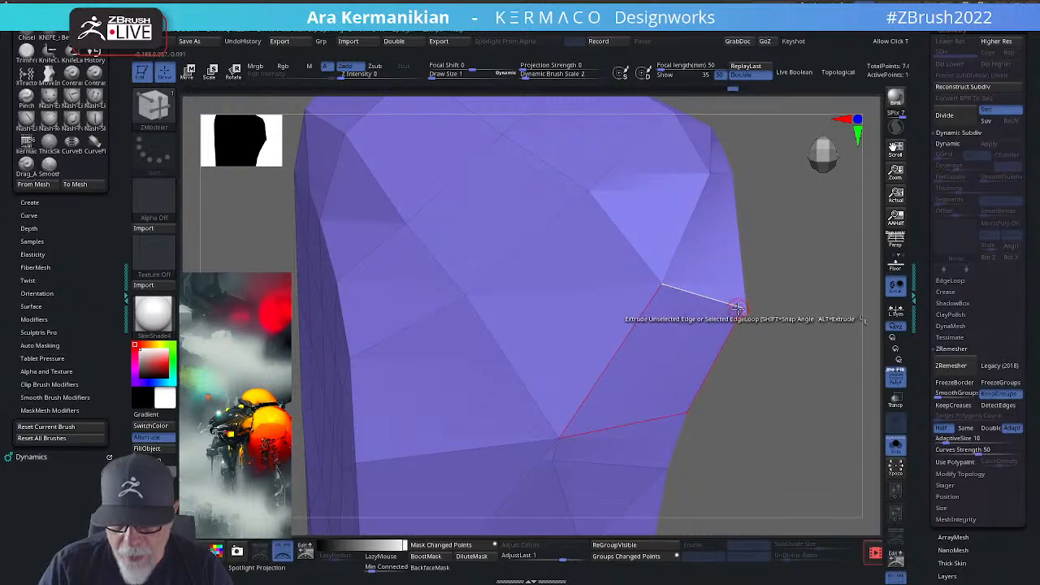
left_click_drag(758, 323, 752, 309)
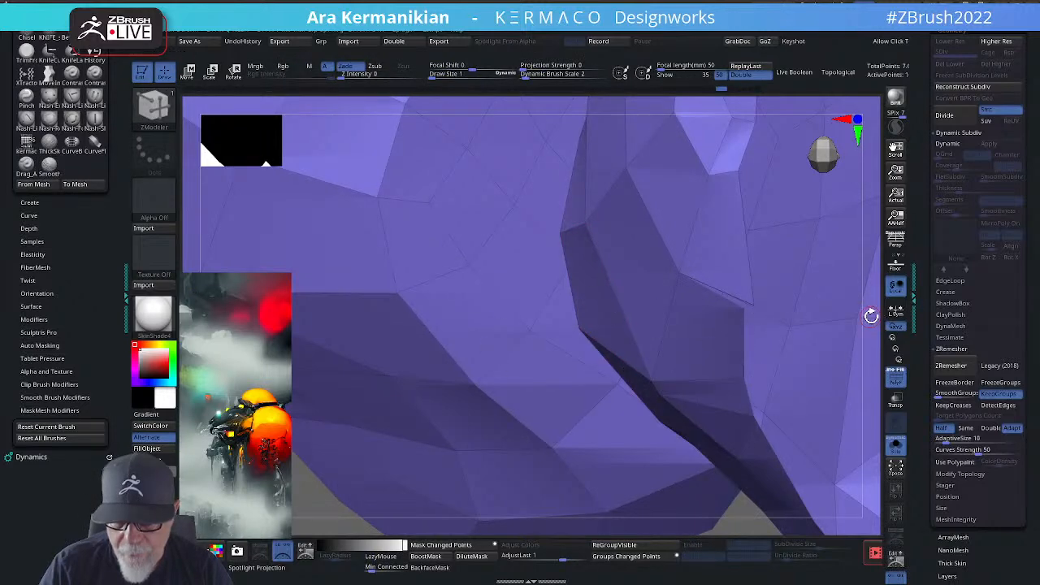
left_click_drag(870, 309, 800, 189)
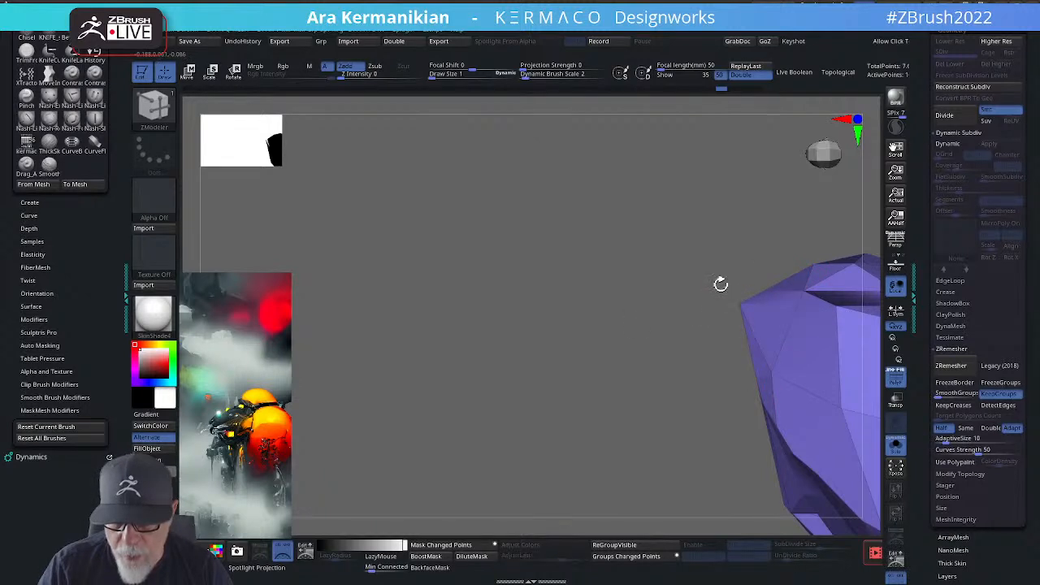
Step: With a draw size of 1, adjust the points around the remaining notch in the hip piece's rim by brush radius
mouse_move(773, 236)
left_mouse_down()
mouse_move(648, 216)
mouse_move(821, 274)
mouse_move(634, 222)
left_mouse_up()
left_click(616, 293)
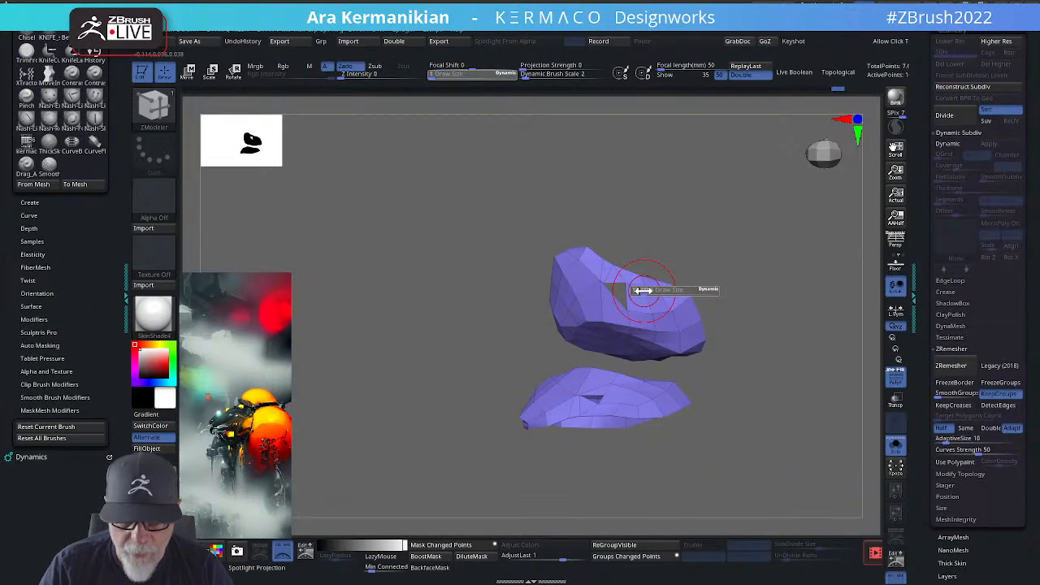
left_click(630, 291)
left_click_drag(736, 273, 772, 273)
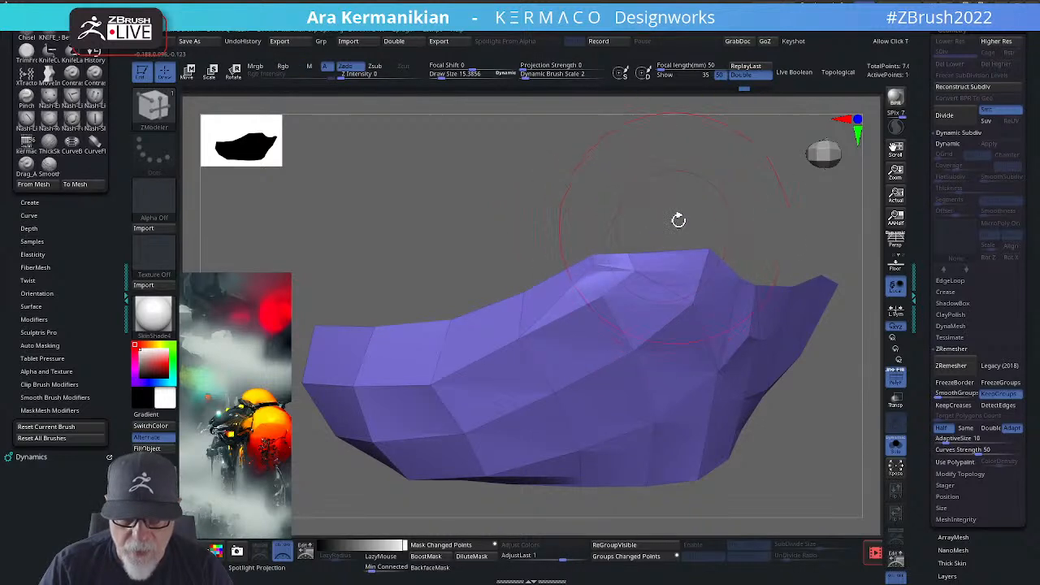
key("s")
left_click_drag(719, 212, 701, 212)
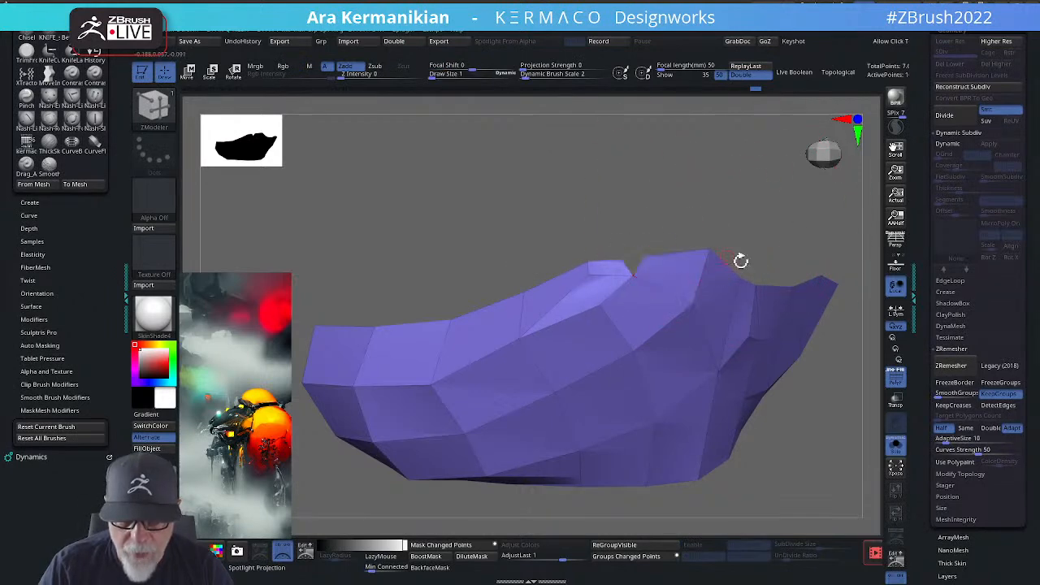
key("shift+space")
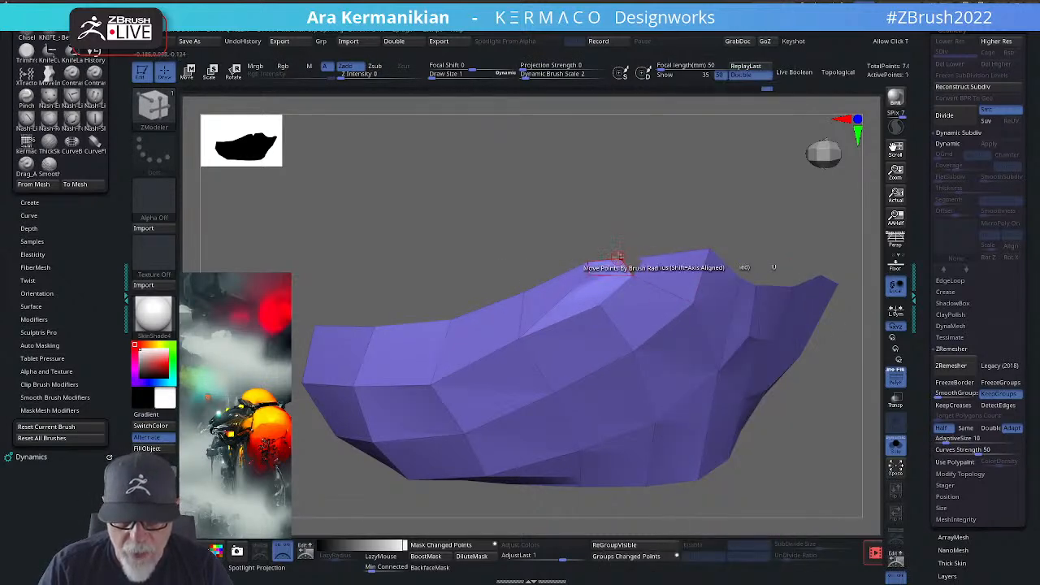
left_click_drag(619, 257, 617, 257)
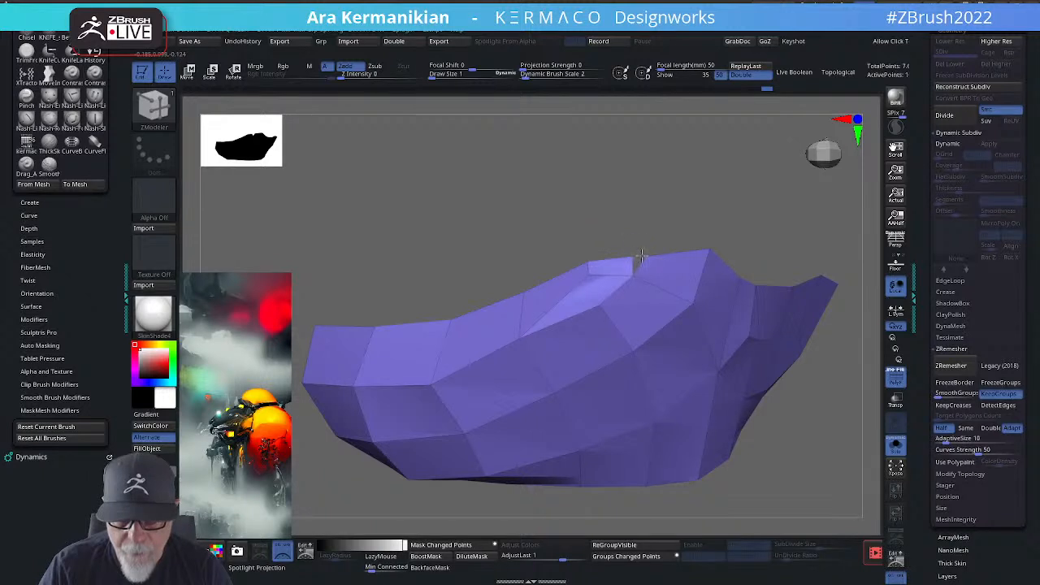
left_click_drag(719, 194, 638, 231)
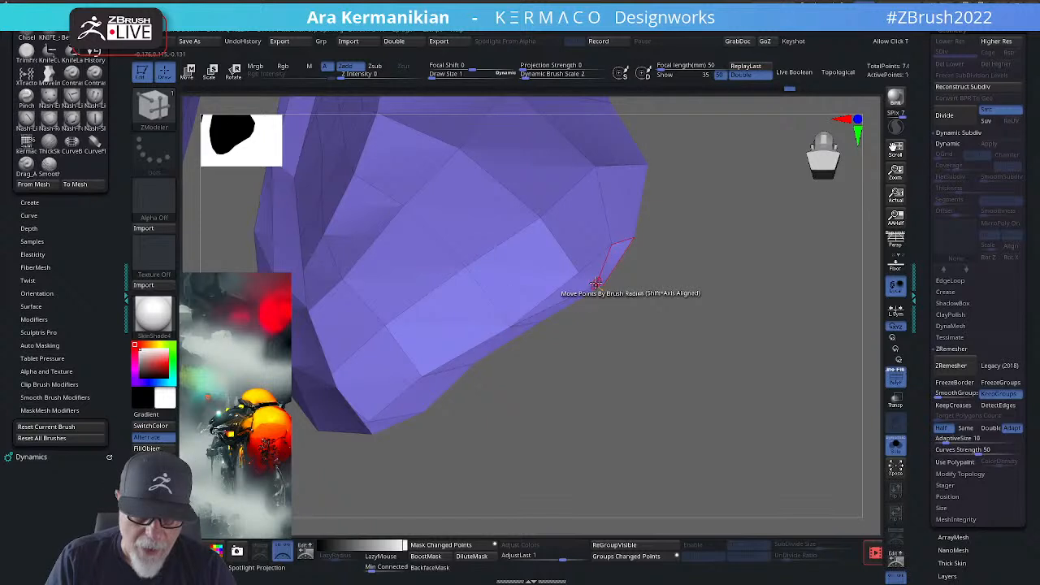
Step: ZRemesh the repaired hip pieces with the Same polygon count option
left_click_drag(740, 321, 718, 376, "alt")
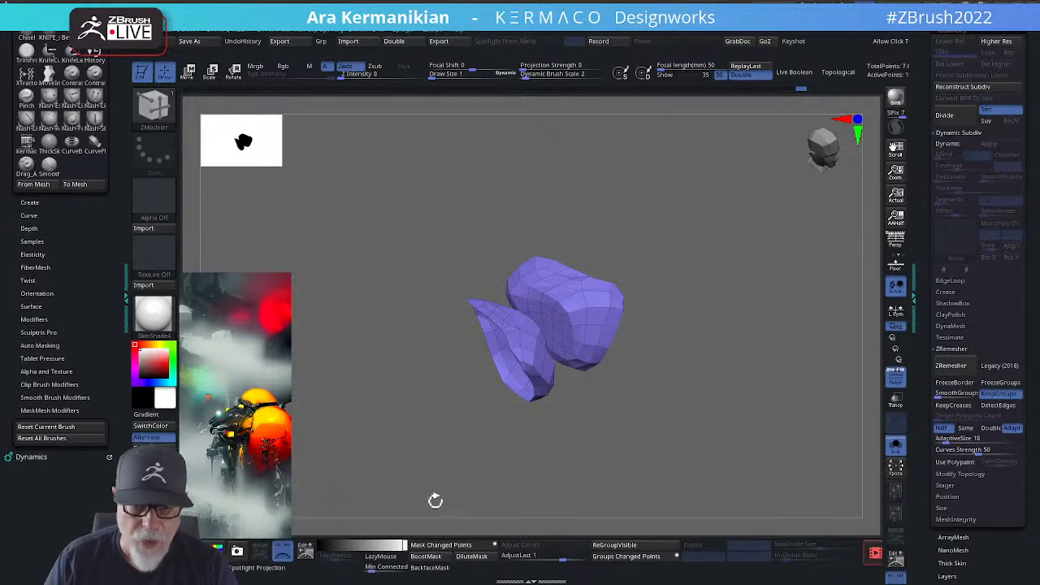
left_click(964, 428)
left_click(950, 366)
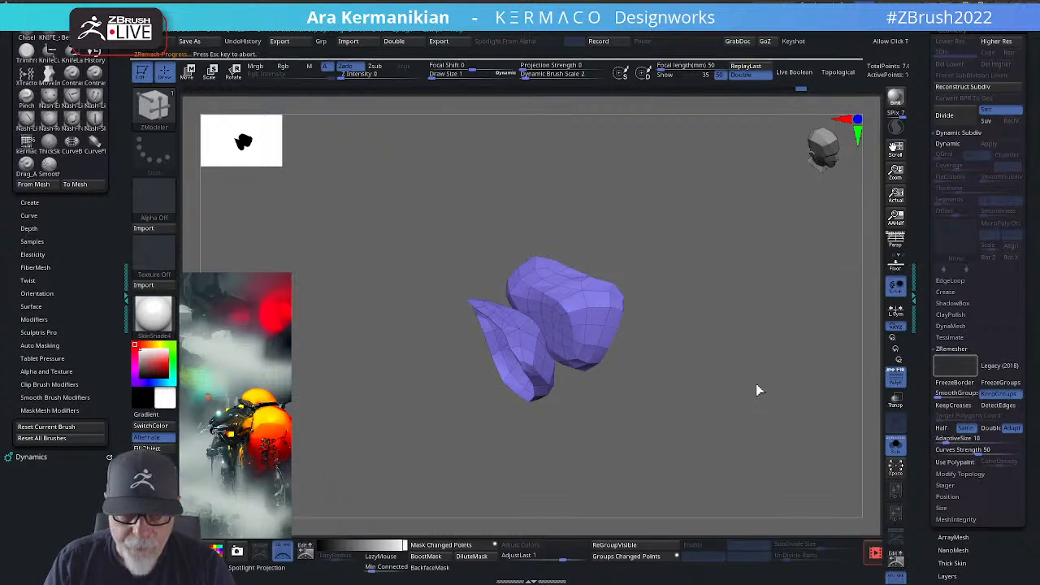
Step: Show the whole creature and turn Dynamic Subdiv back on for the hip pieces
left_click_drag(768, 368, 755, 343)
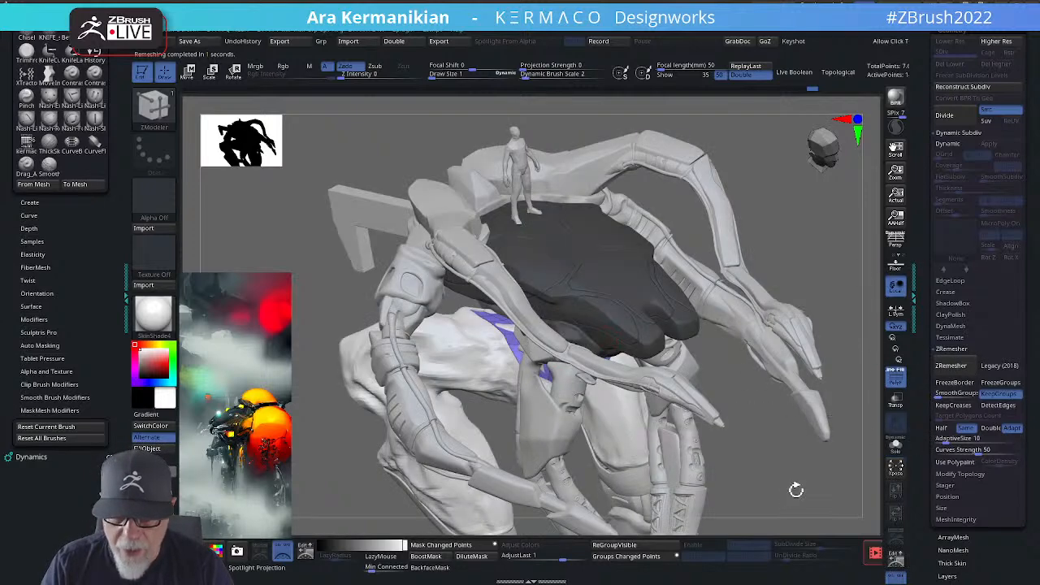
left_click_drag(779, 493, 845, 439)
left_click(954, 144)
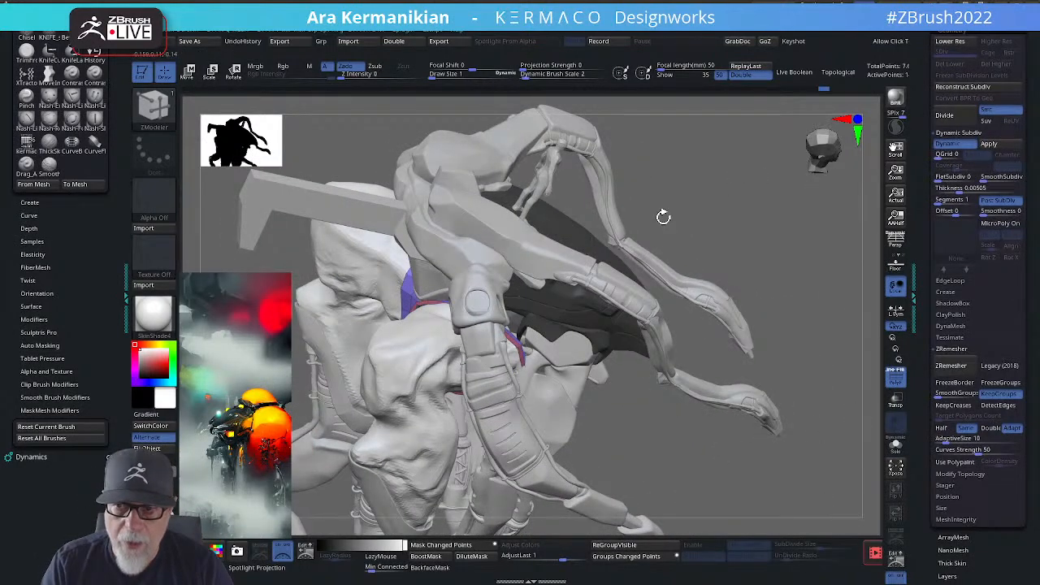
Step: Reshape the inner faces of the purple hip covers with the Move brush at a draw size of about 20.6
key("b")
key("m")
key("v")
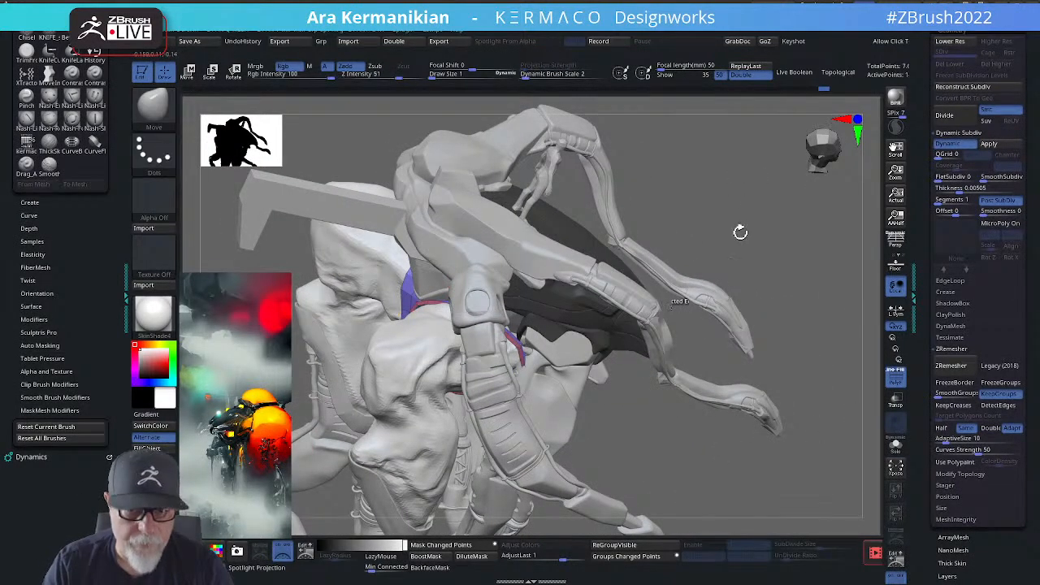
left_click_drag(734, 218, 709, 232)
key("s")
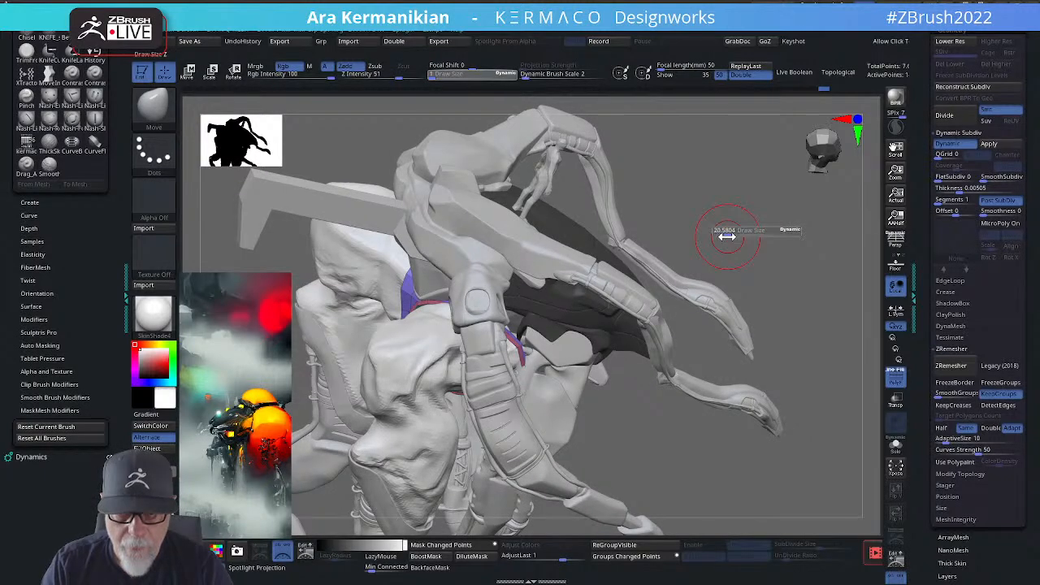
mouse_move(784, 248)
left_mouse_down()
mouse_move(761, 230)
mouse_move(856, 394)
left_mouse_up()
mouse_move(817, 328)
left_mouse_down()
mouse_move(826, 242)
mouse_move(812, 195)
left_mouse_up()
left_click_drag(625, 447, 617, 431)
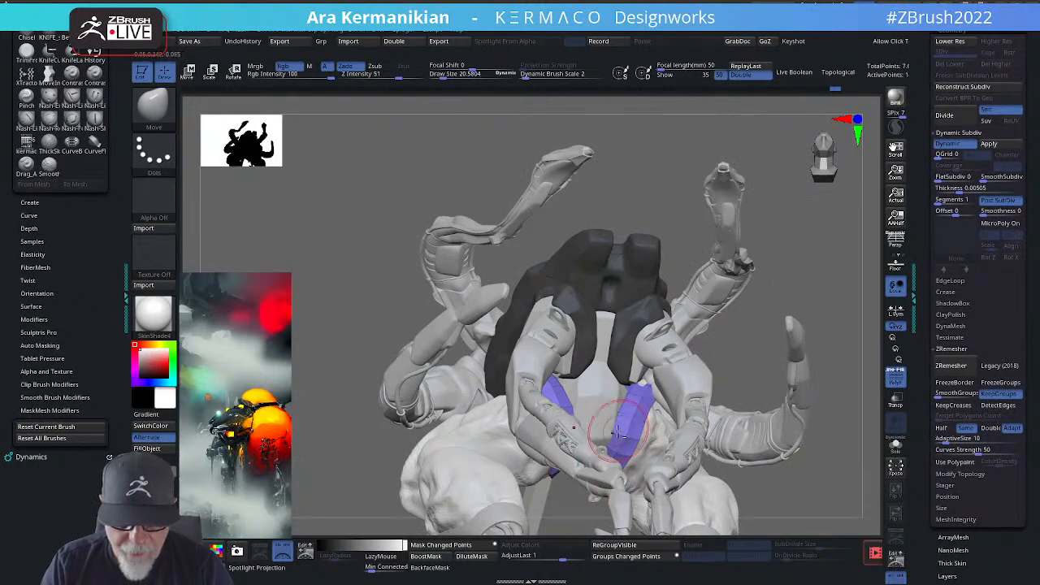
Step: Push the hip covers' upper and lower edges closer to the body, working from the front and from underneath
left_click_drag(869, 347, 633, 393, "shift")
left_click_drag(613, 451, 595, 434)
mouse_move(804, 482)
left_mouse_down()
mouse_move(818, 405)
mouse_move(649, 431)
left_mouse_up()
mouse_move(578, 467)
left_mouse_down()
mouse_move(577, 453)
mouse_move(572, 462)
mouse_move(552, 453)
mouse_move(551, 493)
mouse_move(568, 471)
left_mouse_up()
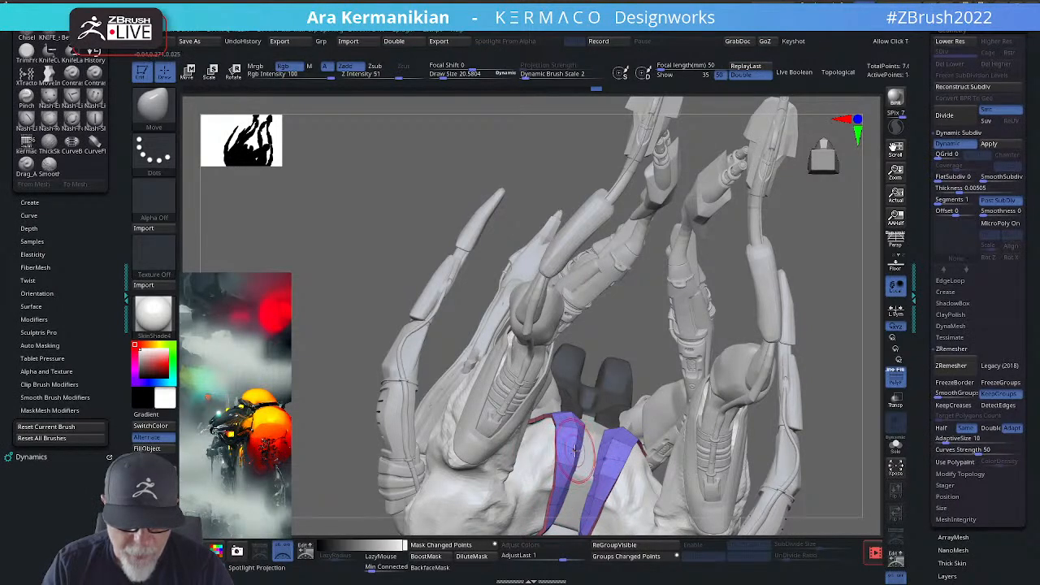
left_click_drag(828, 449, 815, 249)
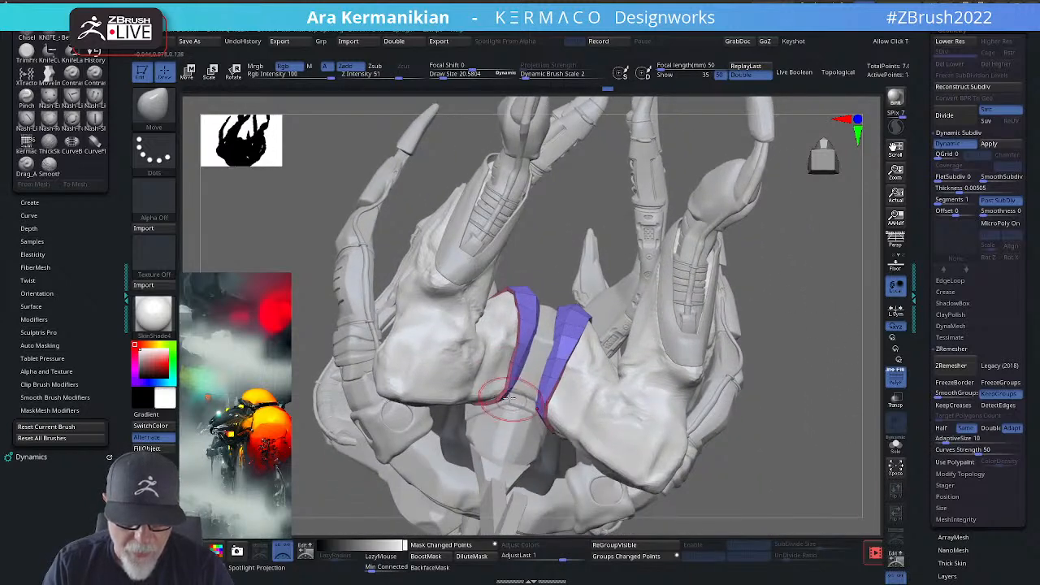
left_click_drag(497, 398, 499, 394)
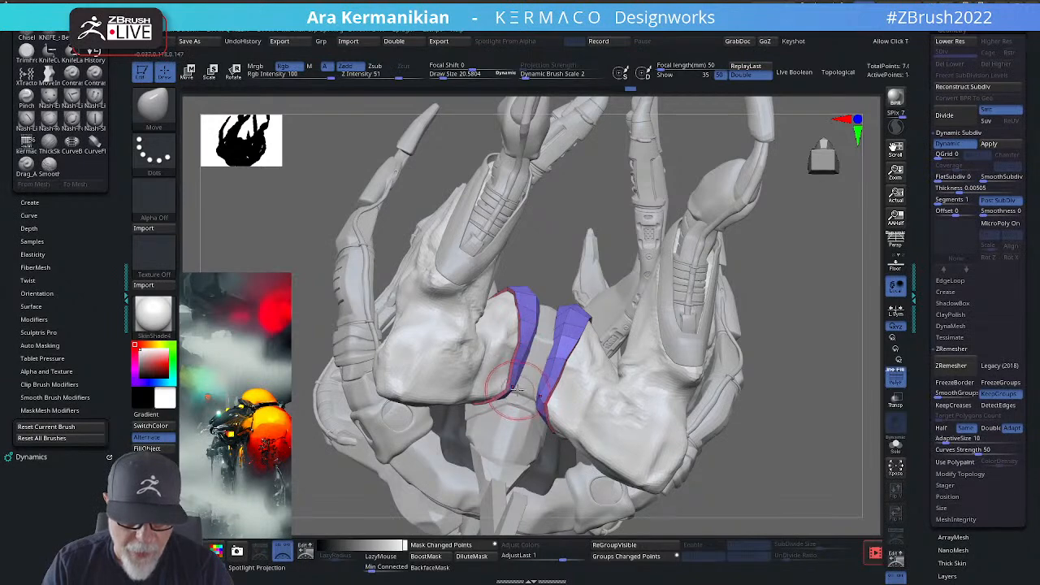
Step: Reduce the Move brush's draw size to about 13.8 and adjust the hip covers' rims around the thighs
key("s")
left_click_drag(794, 432, 797, 387)
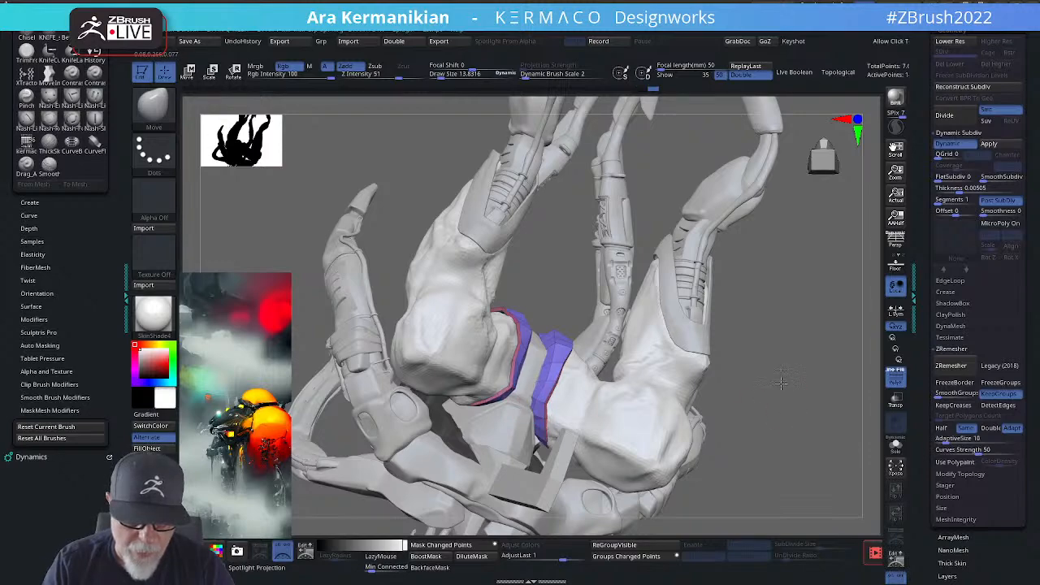
mouse_move(780, 384)
left_mouse_down()
mouse_move(585, 349)
mouse_move(510, 380)
left_mouse_up()
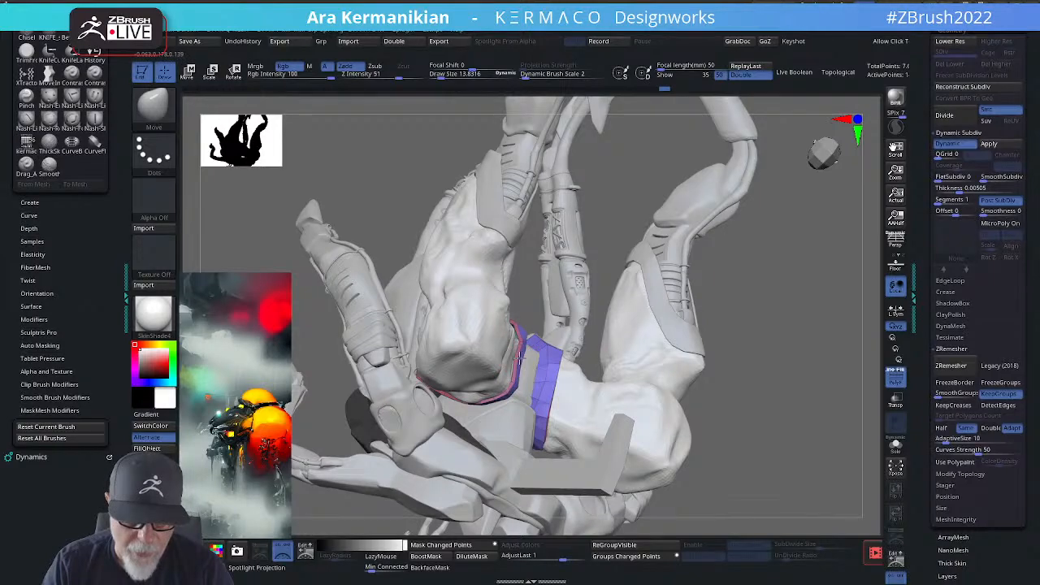
mouse_move(805, 410)
left_mouse_down()
mouse_move(821, 376)
mouse_move(488, 420)
mouse_move(481, 398)
mouse_move(488, 404)
left_mouse_up()
mouse_move(832, 363)
left_mouse_down("alt")
mouse_move(772, 349)
mouse_move(842, 364)
mouse_move(847, 285)
mouse_move(765, 334)
mouse_move(820, 325)
mouse_move(841, 281)
mouse_move(810, 294)
left_mouse_up("alt")
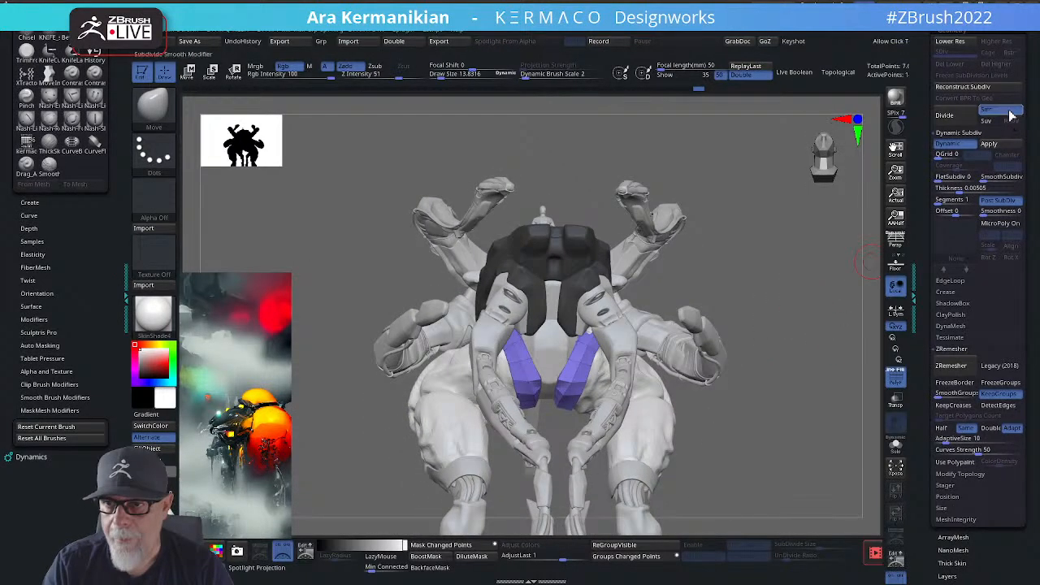
Step: Divide the hip covers once, then polish and smooth their front faces with the hPolish brush
left_click(959, 122)
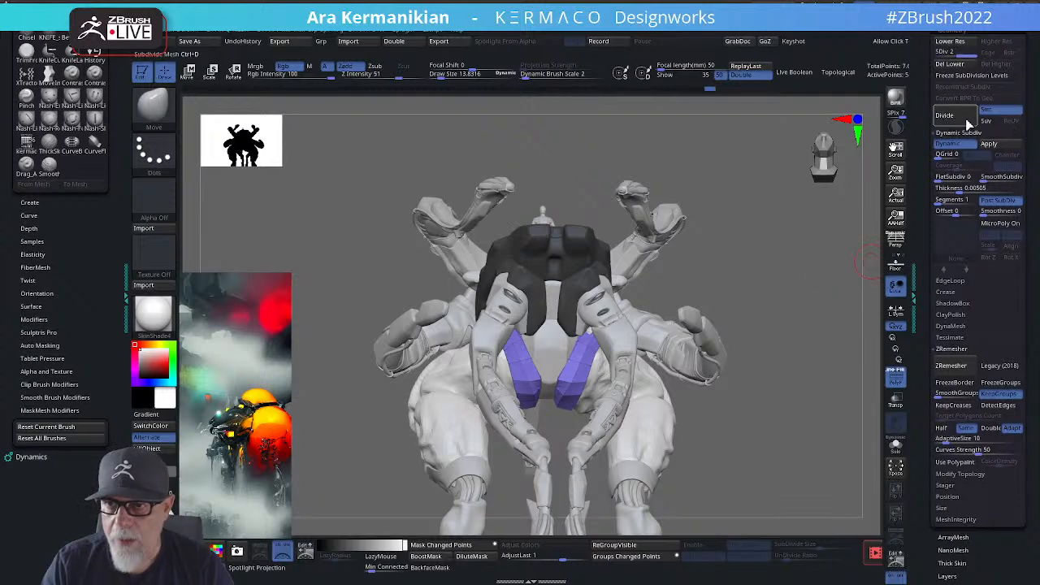
right_click(599, 369)
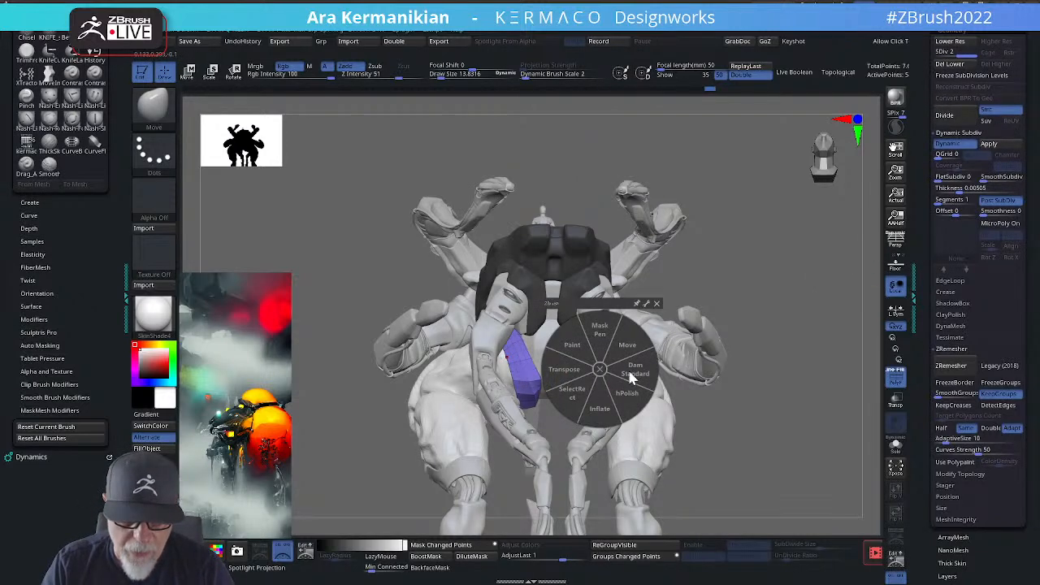
left_click(625, 408)
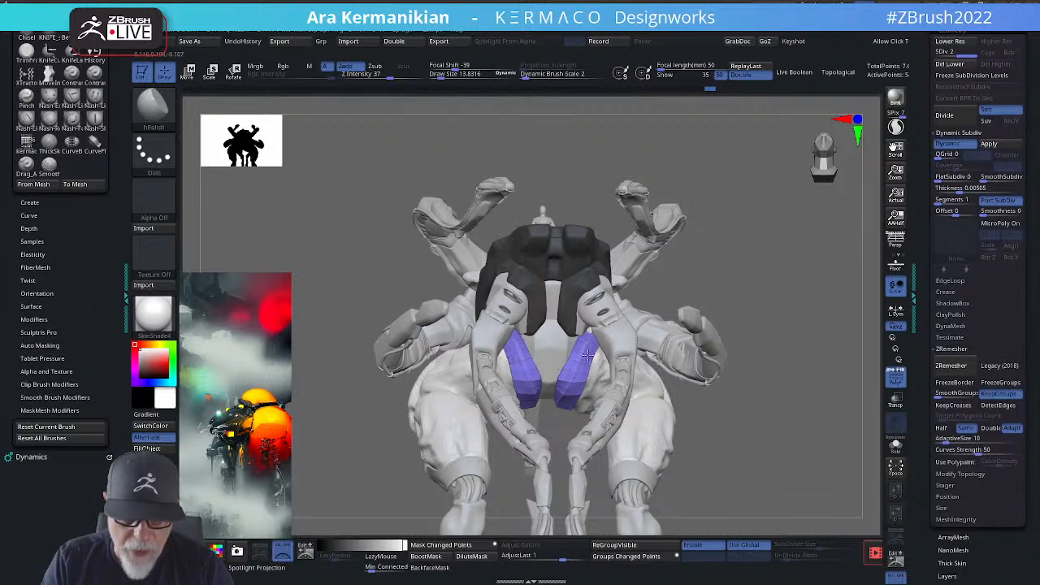
left_click_drag(587, 347, 586, 359, "shift")
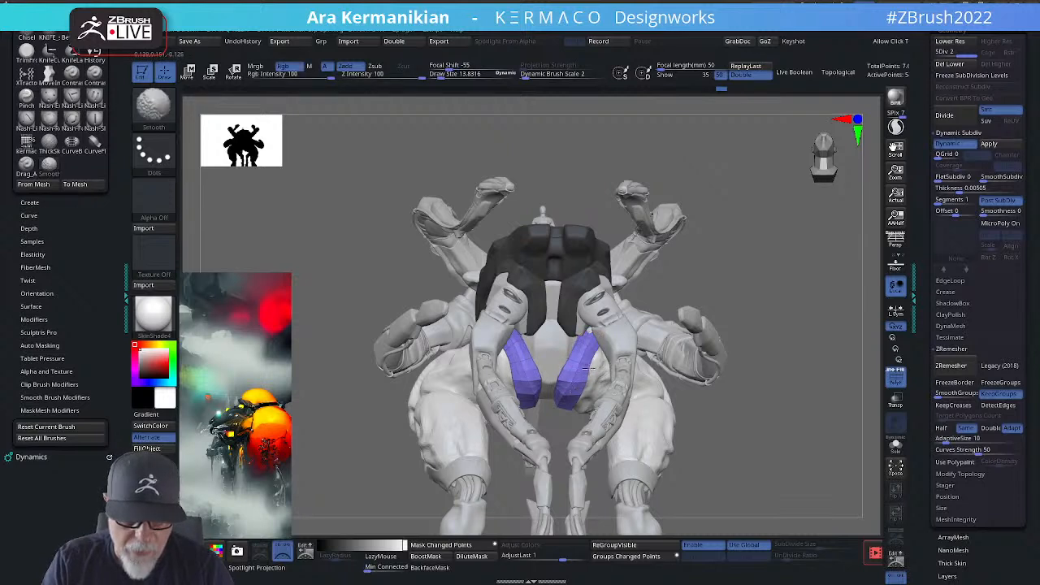
Step: Isolate the hip covers and polish their surfaces with hPolish from the front, underside and sides
left_click(893, 447)
left_click_drag(819, 456, 772, 432)
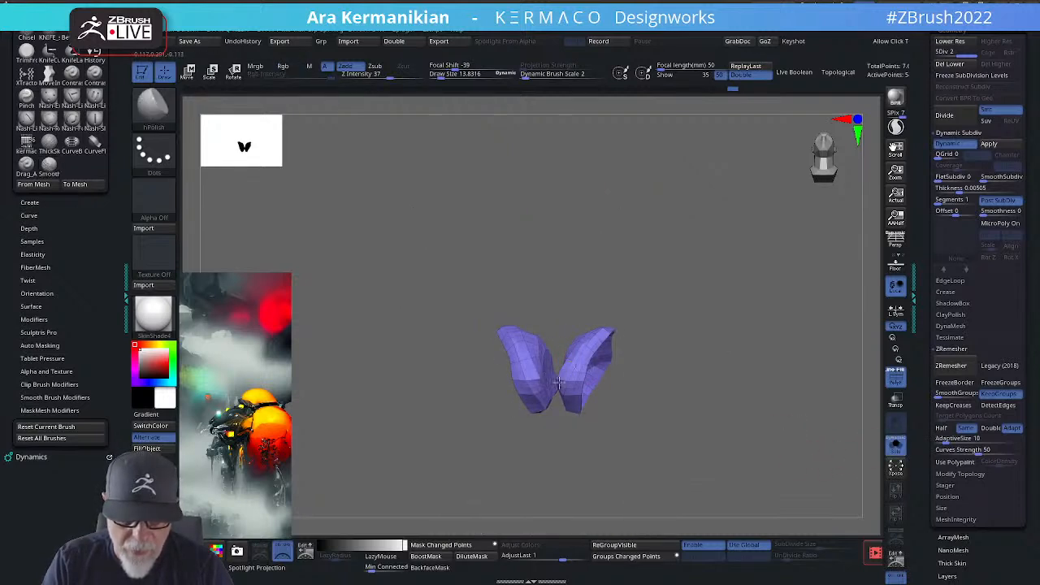
right_click_drag(571, 371, 616, 388)
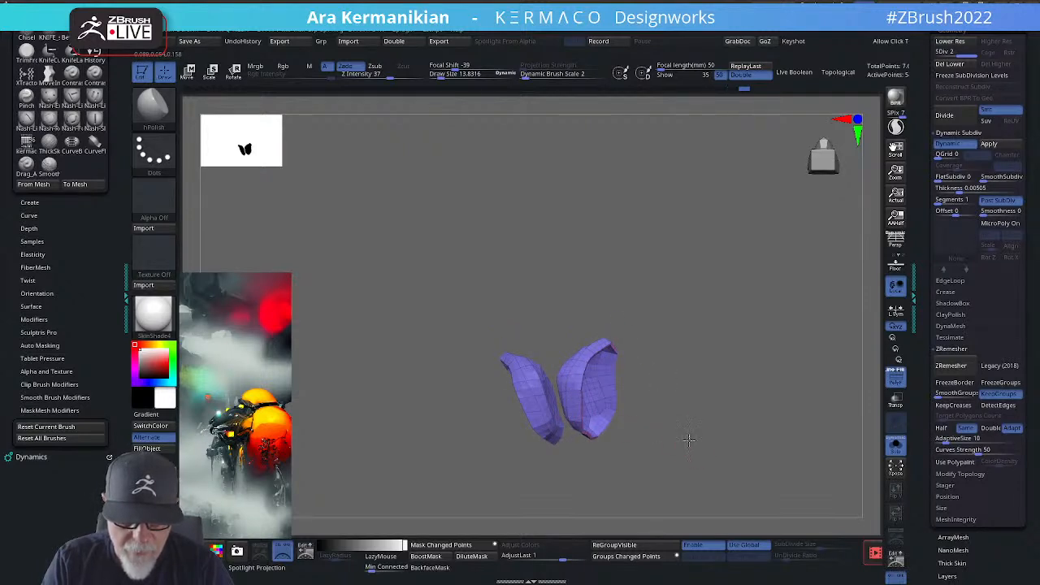
right_click_drag(573, 412, 571, 443)
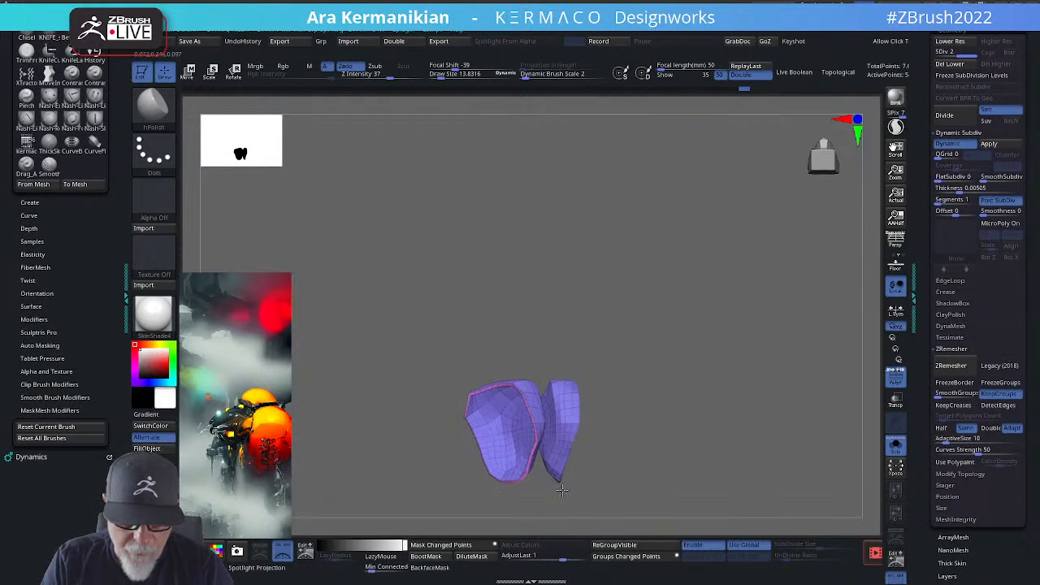
right_click_drag(562, 490, 718, 410)
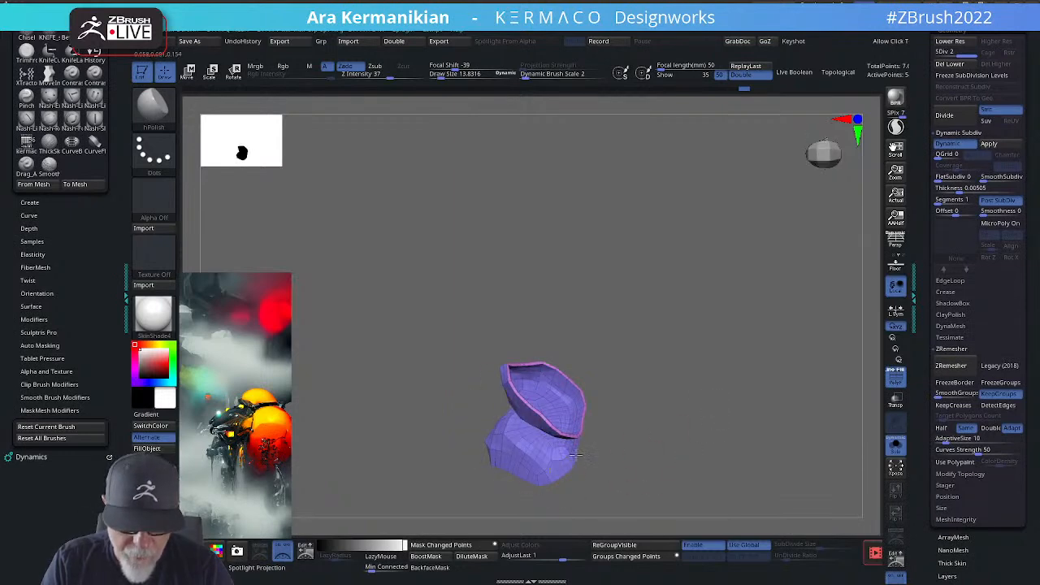
right_click_drag(575, 455, 524, 463)
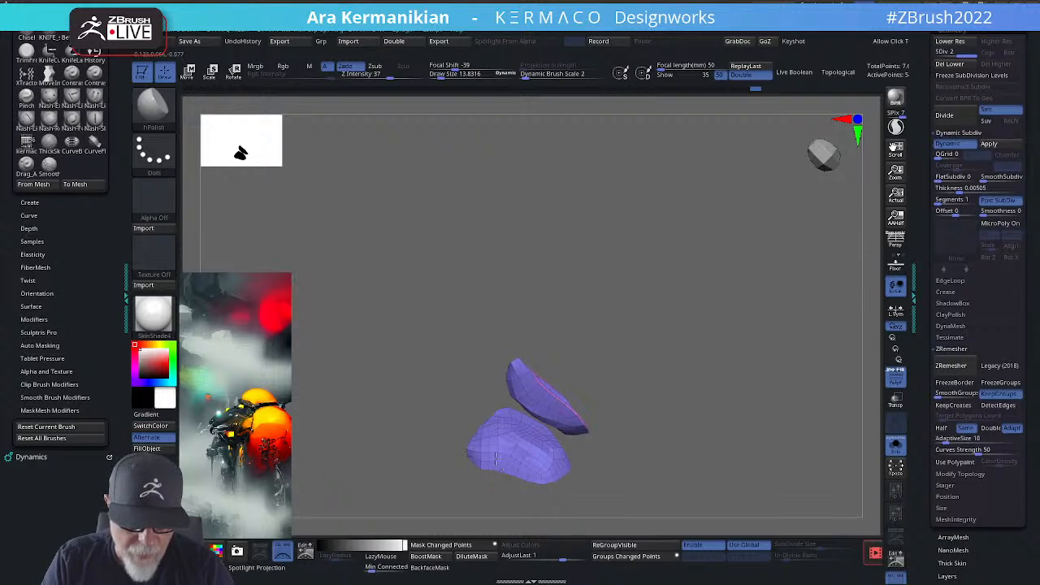
right_click_drag(671, 366, 723, 386)
right_click_drag(694, 441, 860, 311)
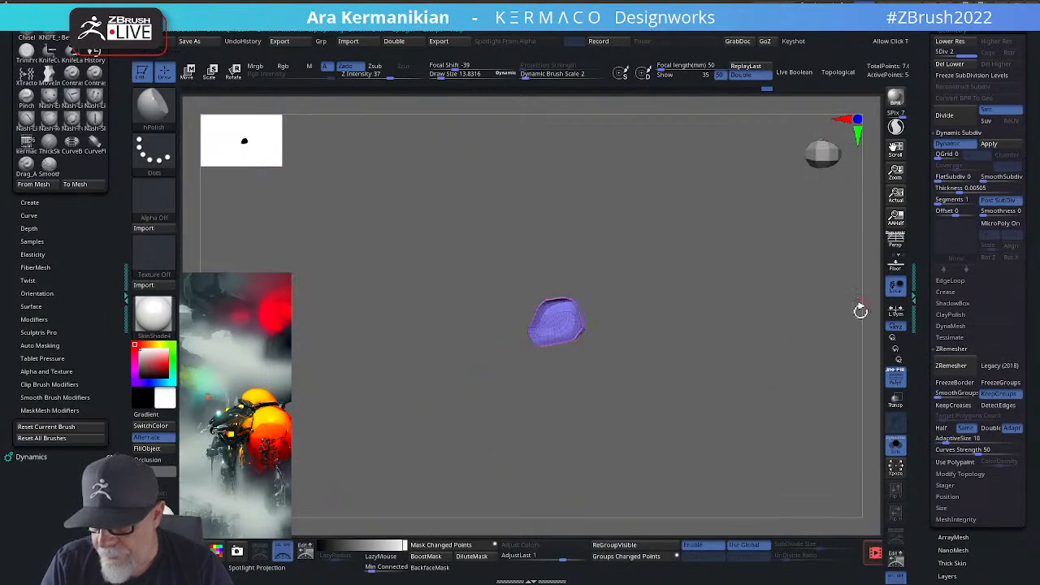
Step: Show the whole creature again, touch up the hip covers with hPolish and turn off the polygon wireframe
left_click(895, 445)
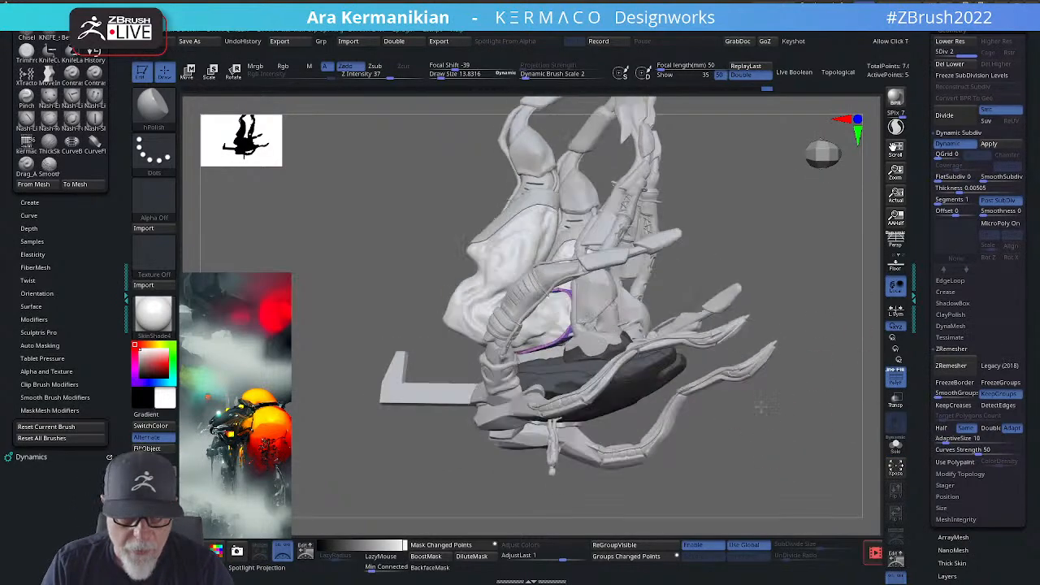
right_click_drag(761, 407, 771, 358)
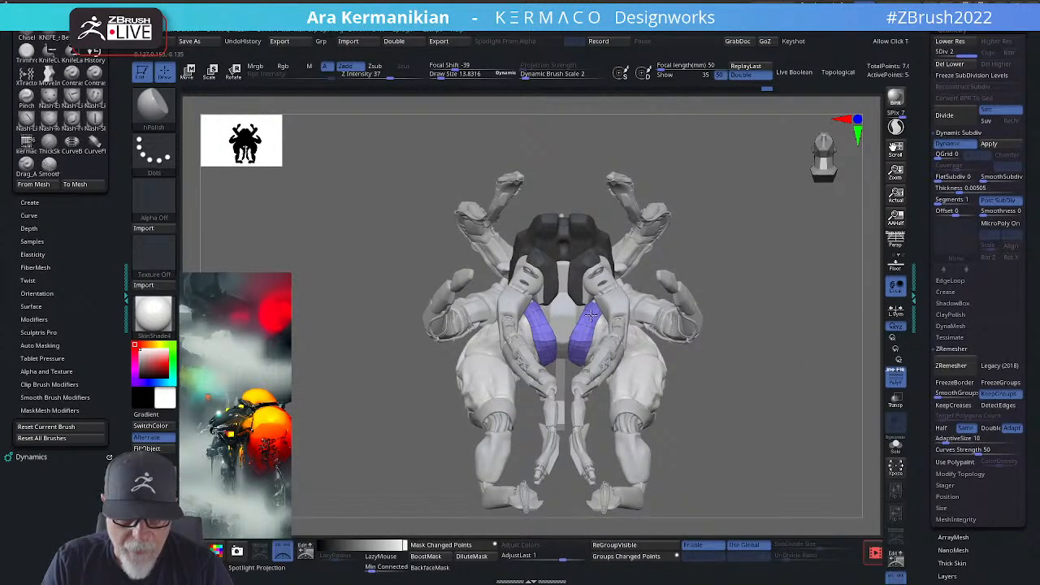
right_click_drag(810, 388, 719, 398)
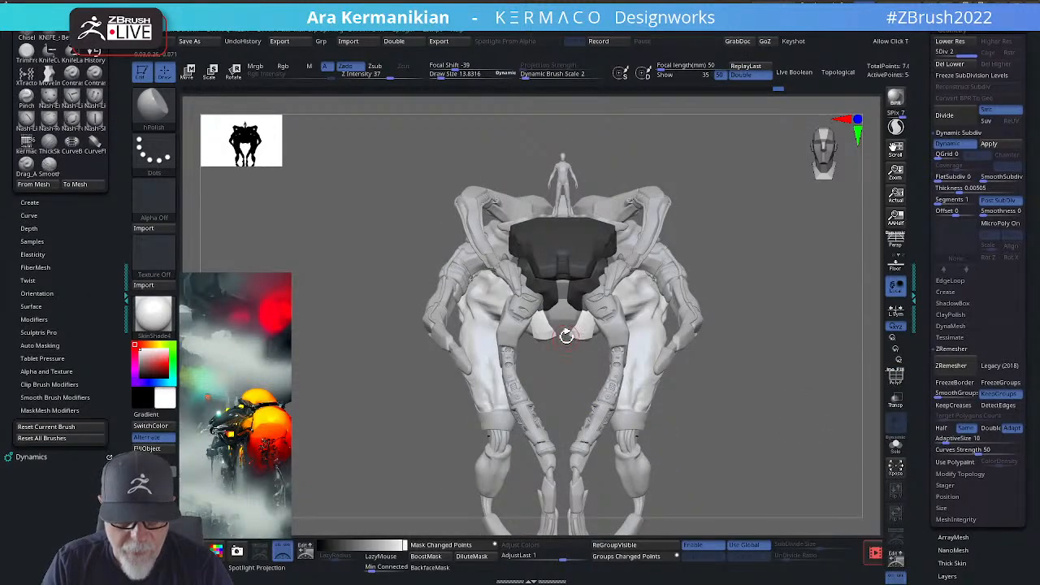
Step: With the Move brush at a draw size of 18.76, reshape the hip covers' inner edges from below
key("b")
key("m")
key("v")
key("s")
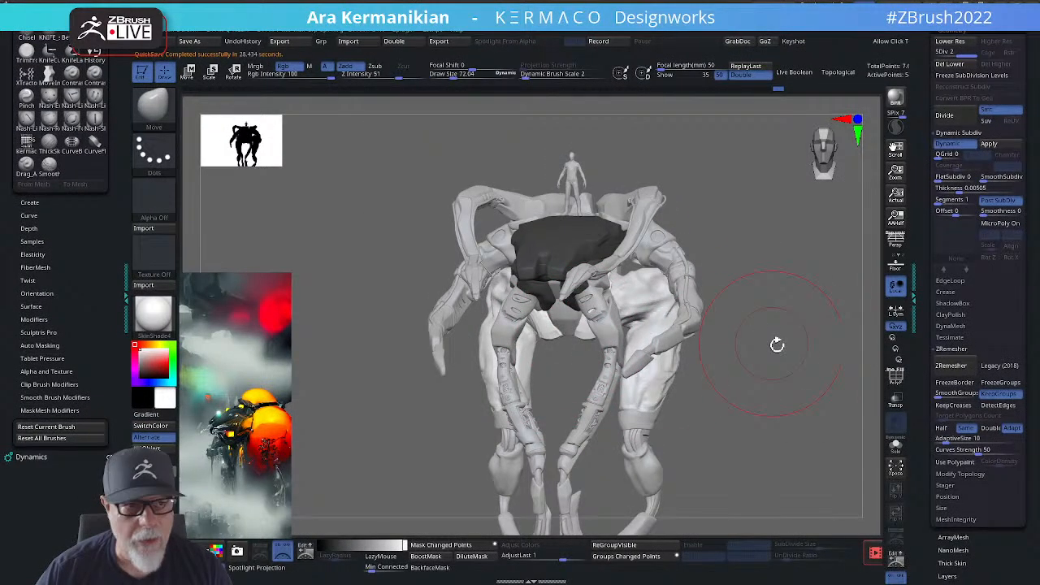
mouse_move(776, 344)
left_mouse_down()
mouse_move(815, 293)
mouse_move(819, 248)
mouse_move(826, 307)
mouse_move(783, 319)
mouse_move(871, 315)
left_mouse_up()
key("s")
key("s")
left_click_drag(553, 365, 560, 382)
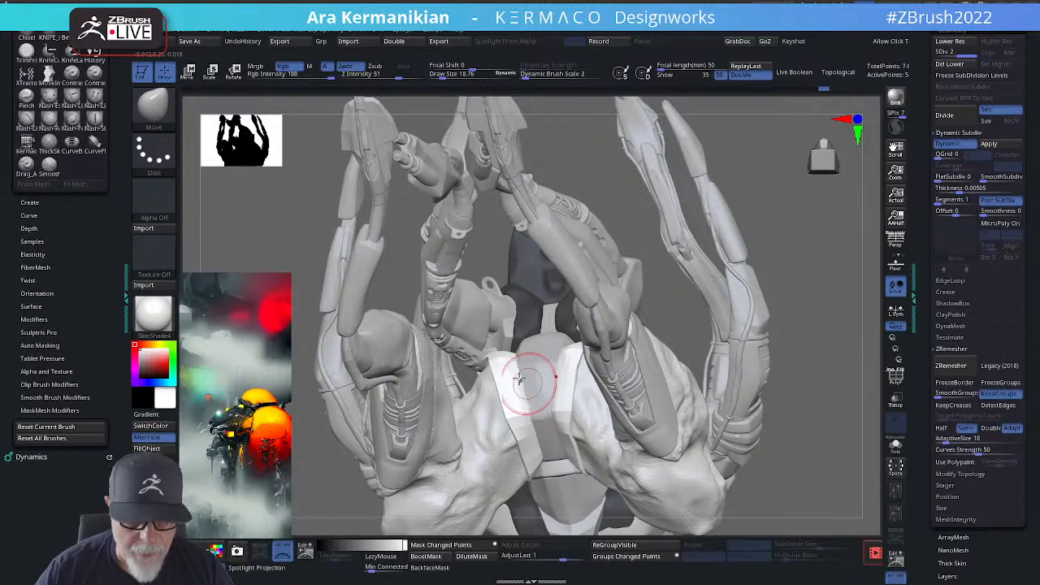
Step: Smooth the hip covers' inner edges and refine their outline with the Move brush from below and in front
key("shift")
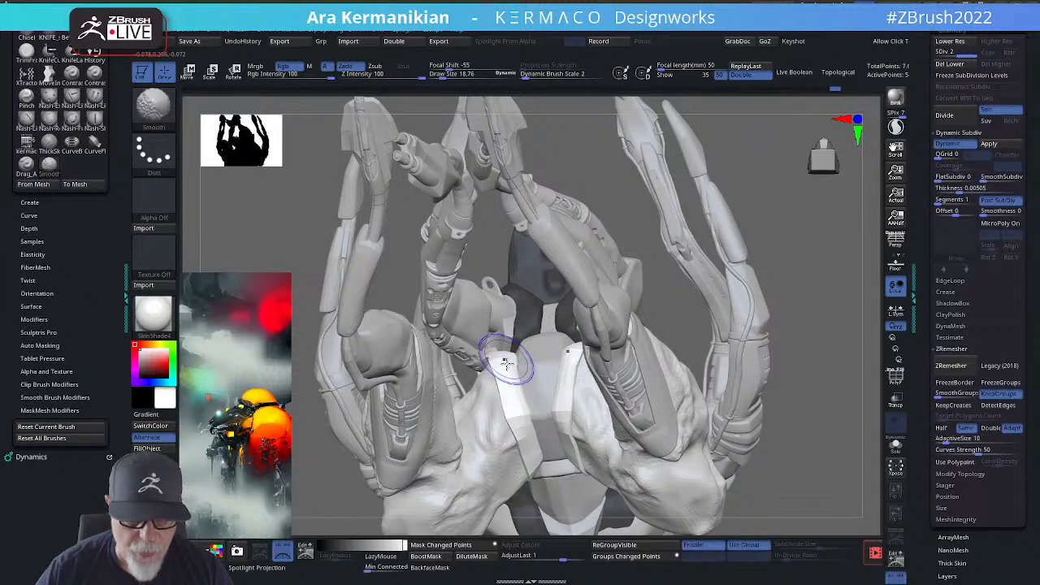
left_click_drag(517, 375, 524, 418, "shift")
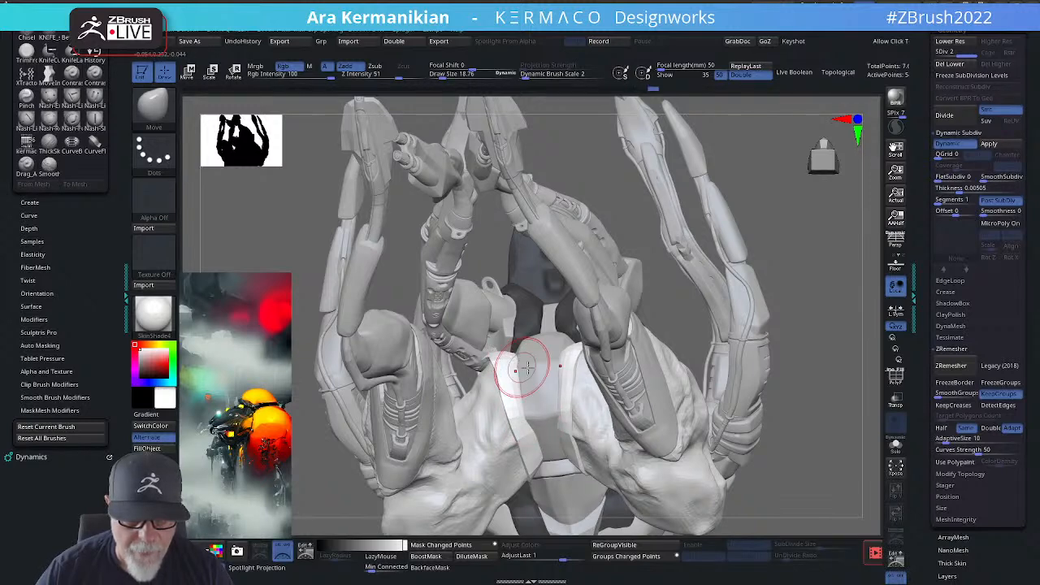
left_click_drag(802, 318, 820, 438)
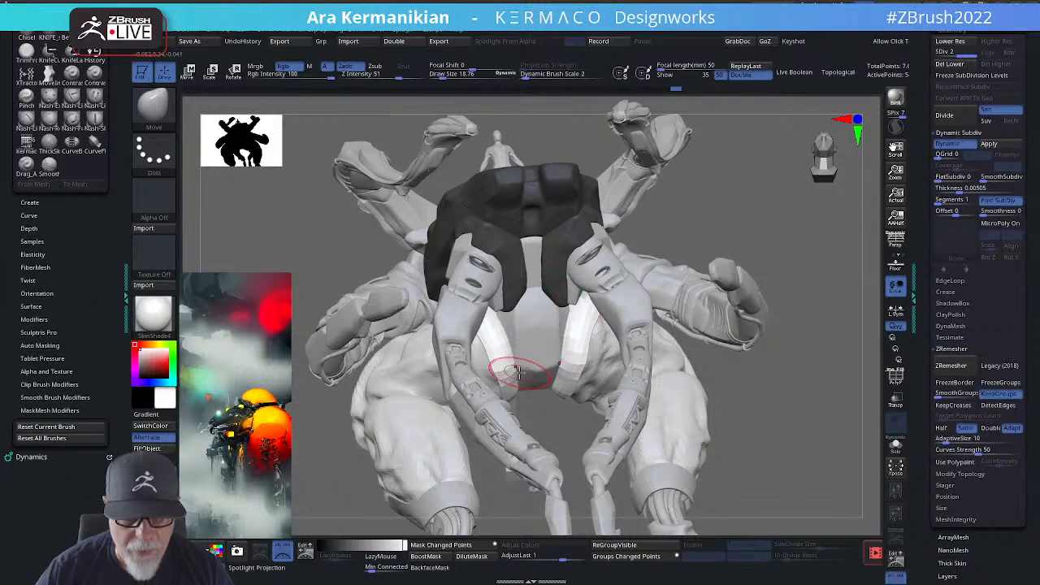
left_click_drag(548, 413, 593, 293)
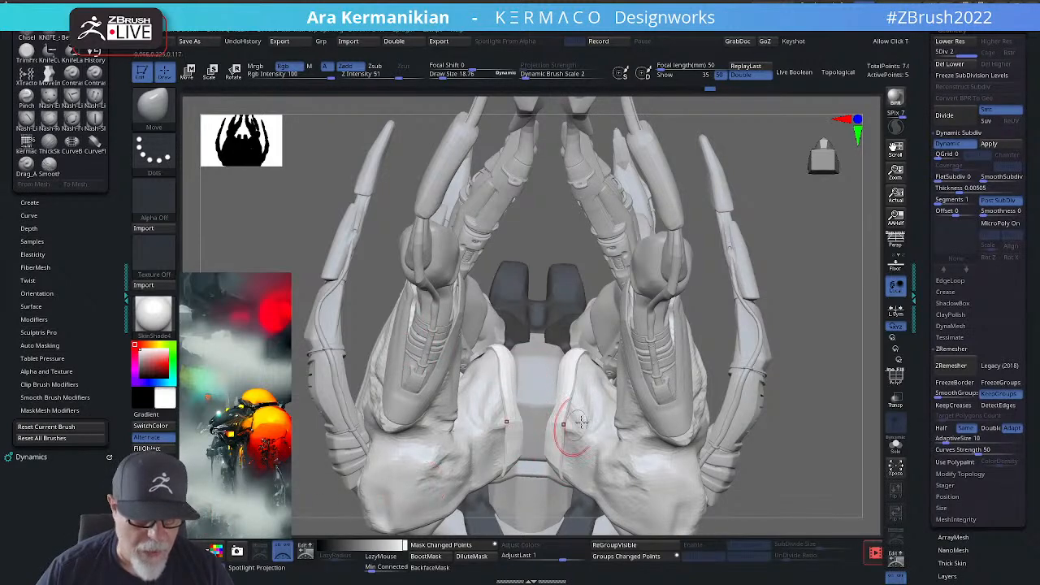
Step: Reduce the Move brush's draw size to about 9.7 and fine-tune the corners and rims of the hip covers
key("s")
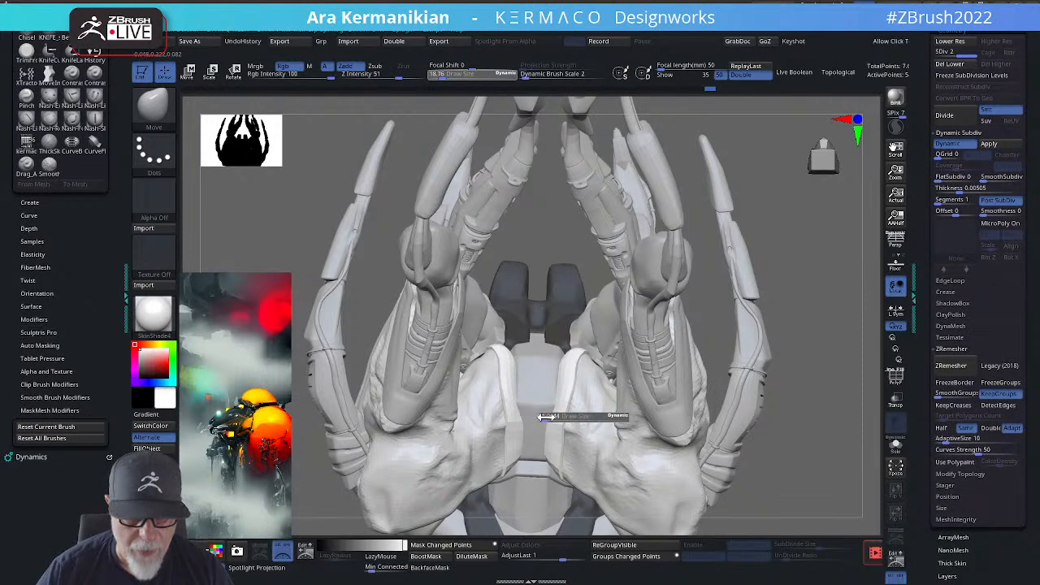
left_click_drag(549, 417, 520, 423)
key("s")
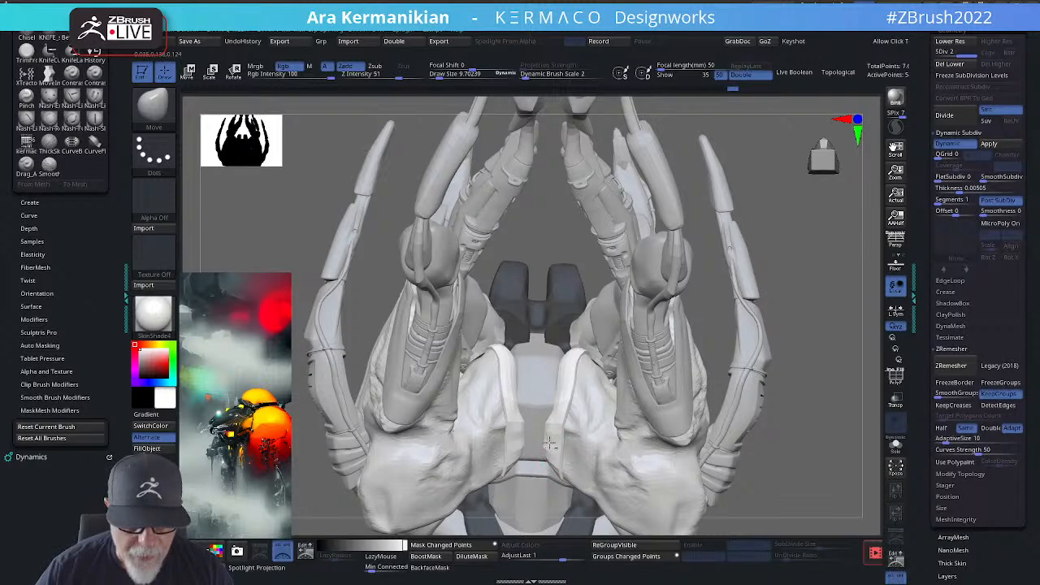
key("shift")
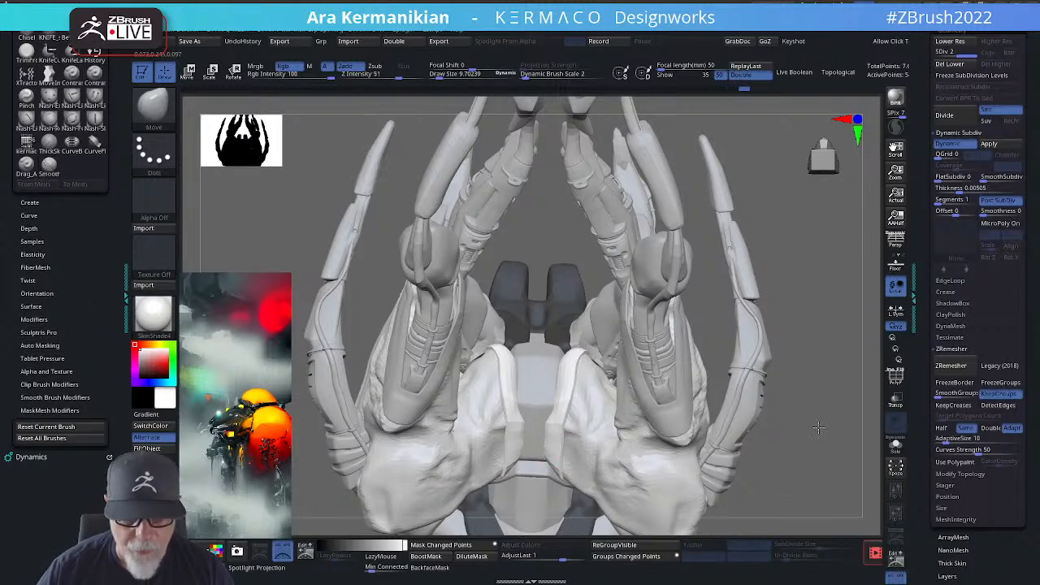
mouse_move(817, 426)
left_mouse_down("alt")
mouse_move(789, 413)
mouse_move(794, 352)
mouse_move(842, 395)
mouse_move(853, 438)
left_mouse_up("alt")
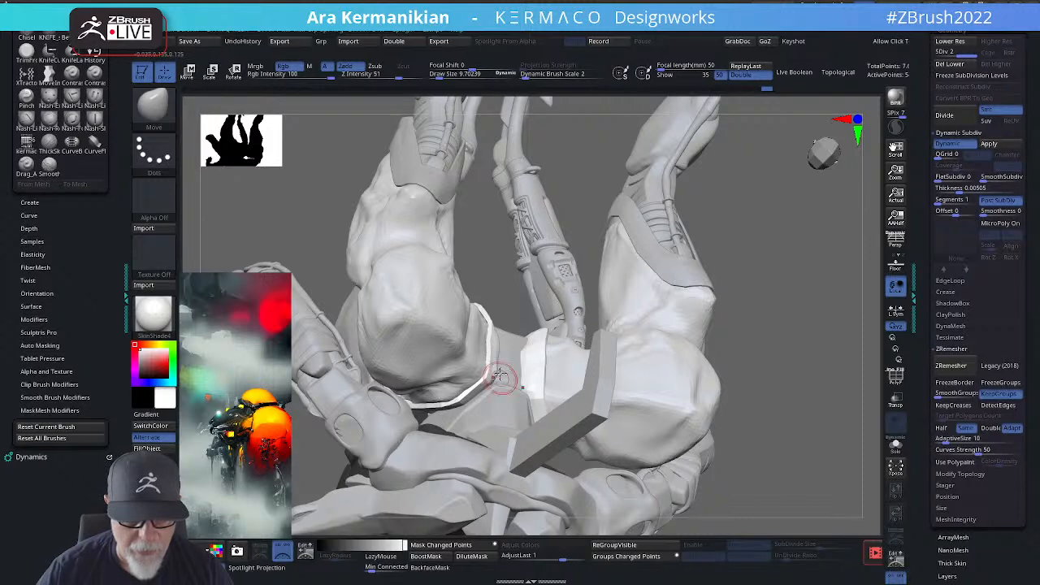
Step: Take up the DamStandard brush and smooth the lower inner rims of the hip covers
right_click(545, 351)
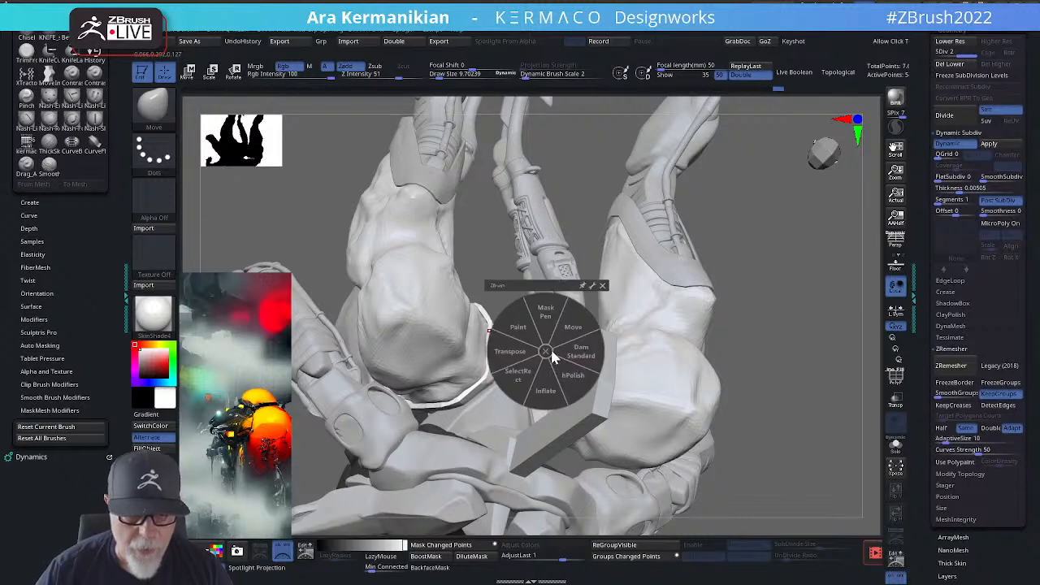
left_click(585, 360)
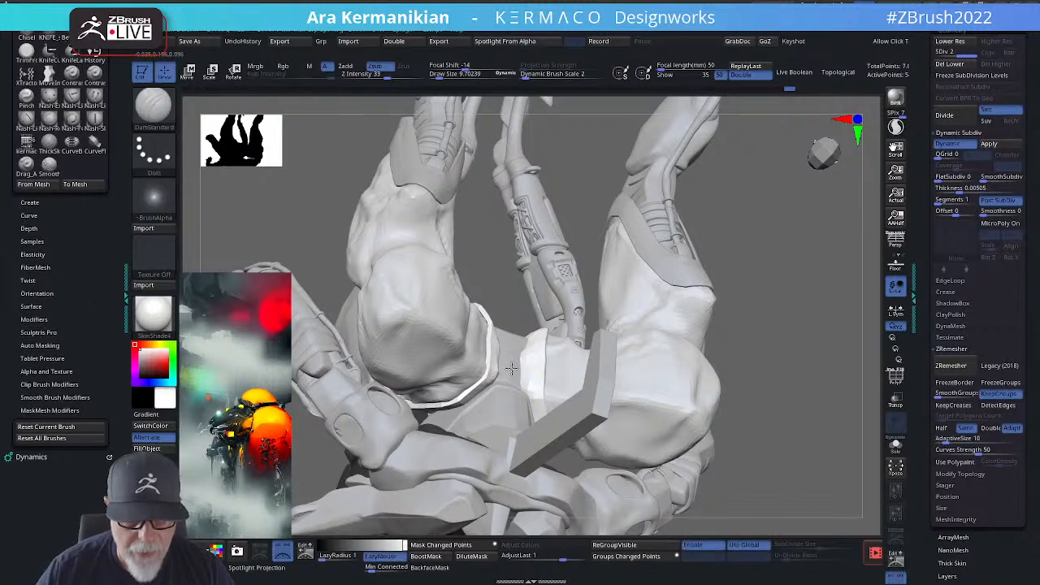
key("shift")
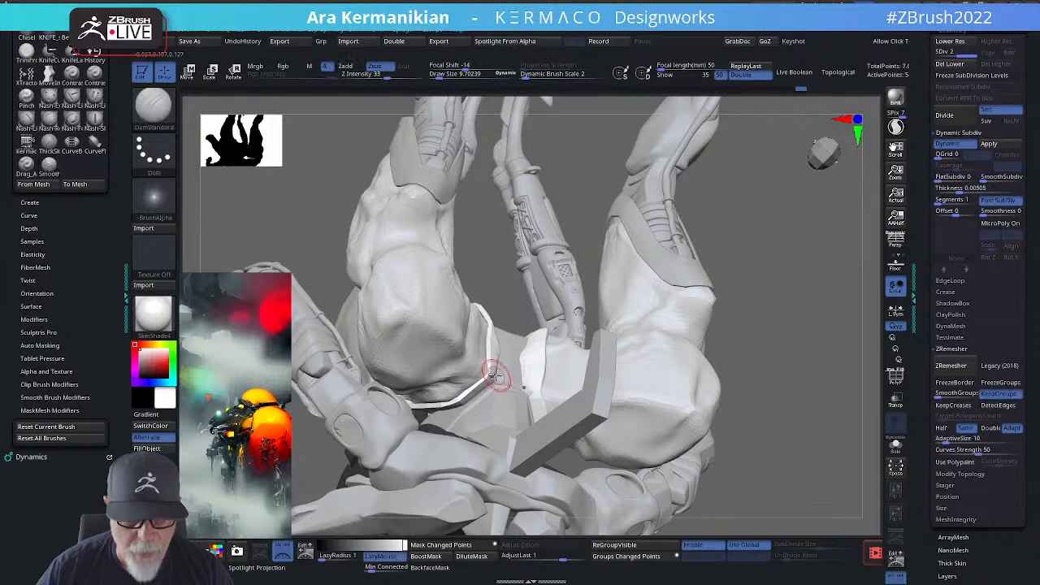
left_click_drag(865, 402, 558, 360)
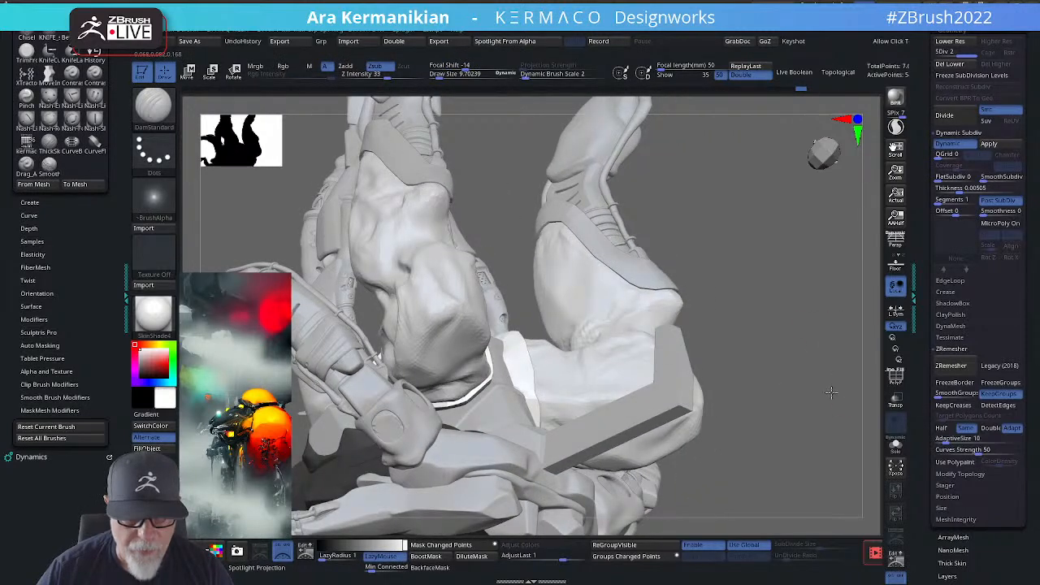
Step: Adjust the hip covers' lower corners and inner edges with the Move brush from behind, above and in front
left_click_drag(830, 393, 555, 376)
key("b")
key("m")
key("v")
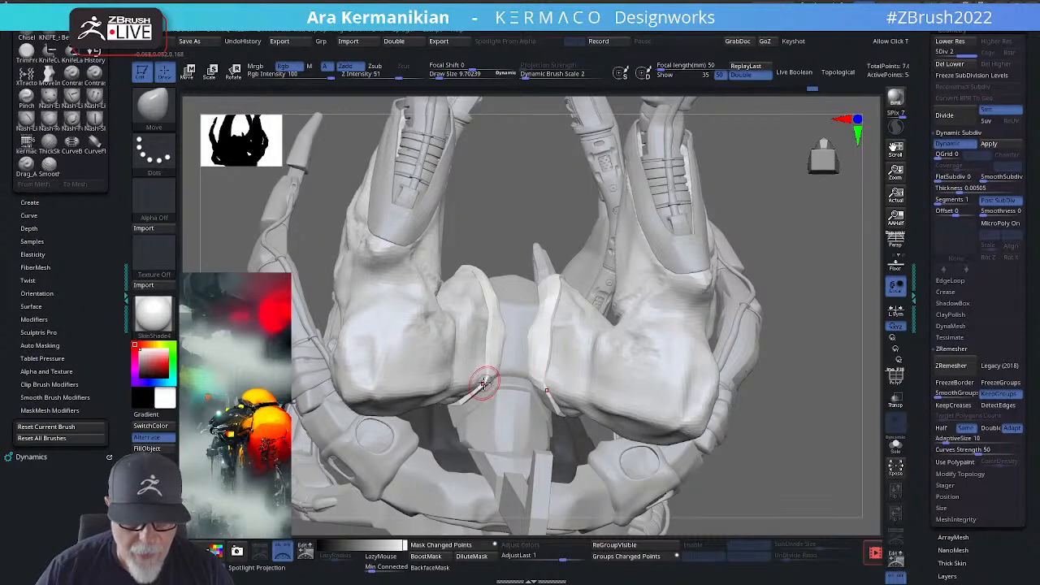
mouse_move(804, 257)
left_mouse_down()
mouse_move(811, 451)
mouse_move(852, 418)
mouse_move(766, 379)
mouse_move(809, 319)
mouse_move(799, 303)
left_mouse_up()
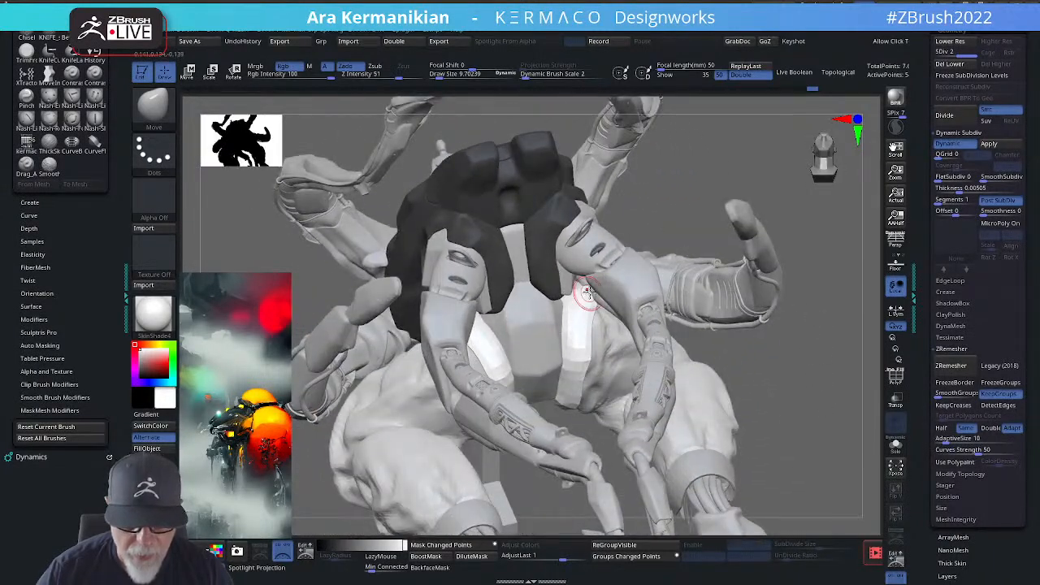
mouse_move(802, 175)
left_mouse_down()
mouse_move(808, 157)
mouse_move(828, 252)
left_mouse_up()
mouse_move(847, 292)
left_mouse_down("alt")
mouse_move(736, 279)
mouse_move(731, 357)
mouse_move(715, 341)
left_mouse_up("alt")
left_click_drag(715, 341, 533, 463, "alt")
left_click_drag(453, 411, 516, 351, "alt")
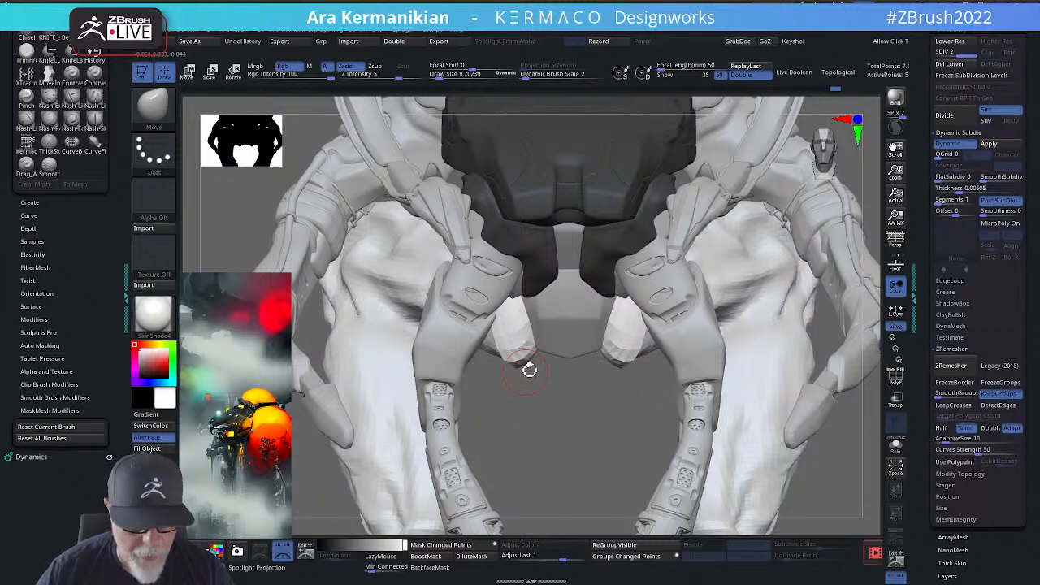
Step: Replace the hip covers' last subdivision with an unsmoothed one at subdivision level 3, and re-enable subdivision smoothing
key("ctrl+z")
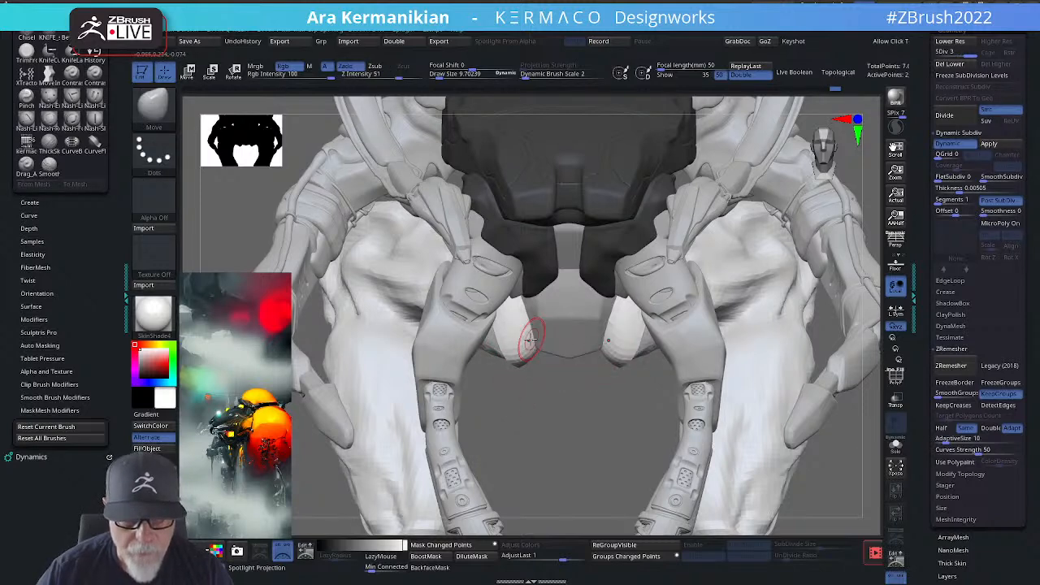
key("ctrl+shift+z")
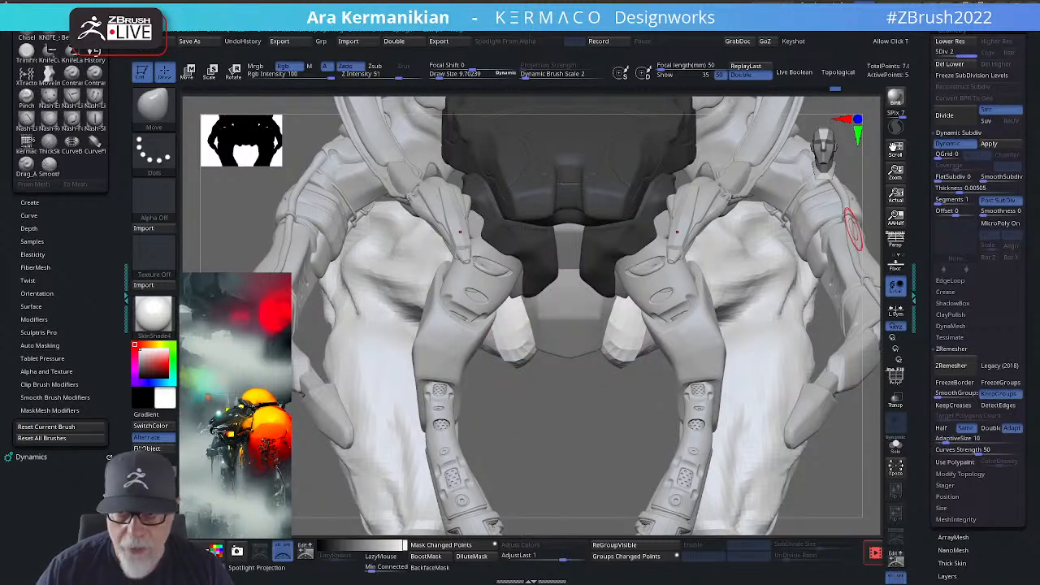
left_click(1001, 110)
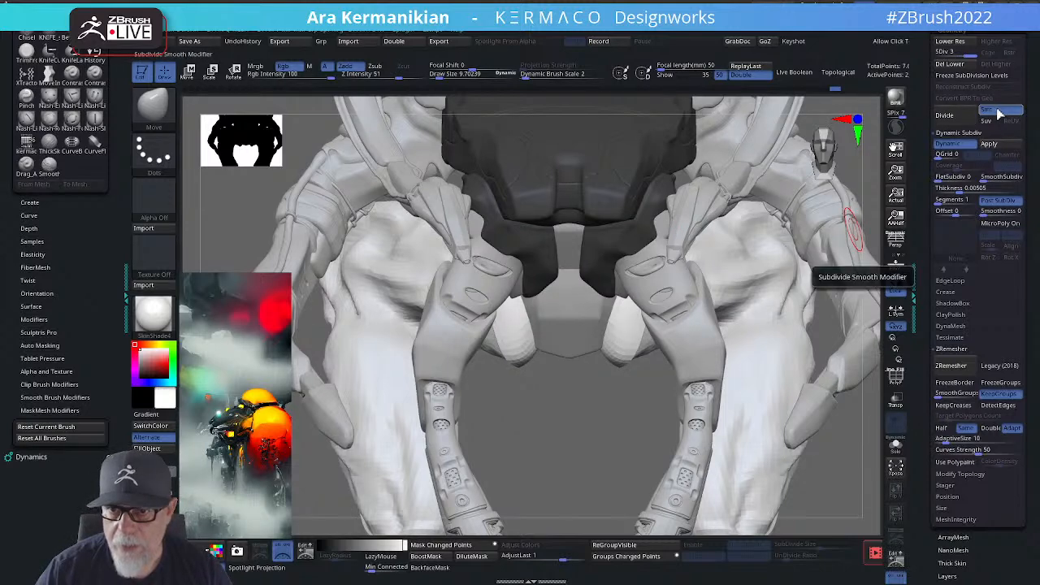
key("ctrl+z")
left_click(998, 111)
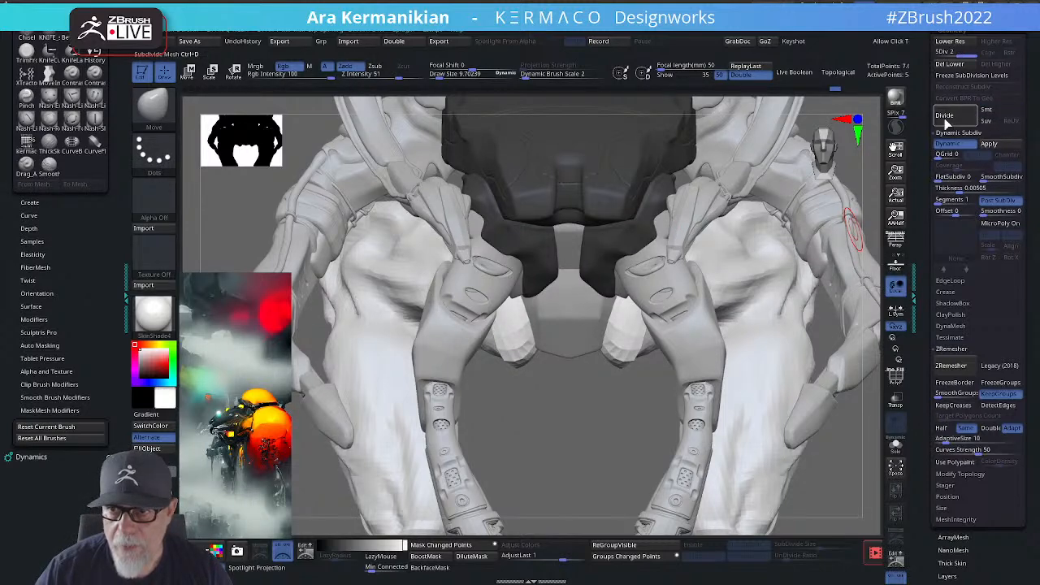
left_click(1001, 113)
Step: Define the front tips of the hip covers with DamStandard and flatten their surfaces and edges with hPolish
right_click(523, 333)
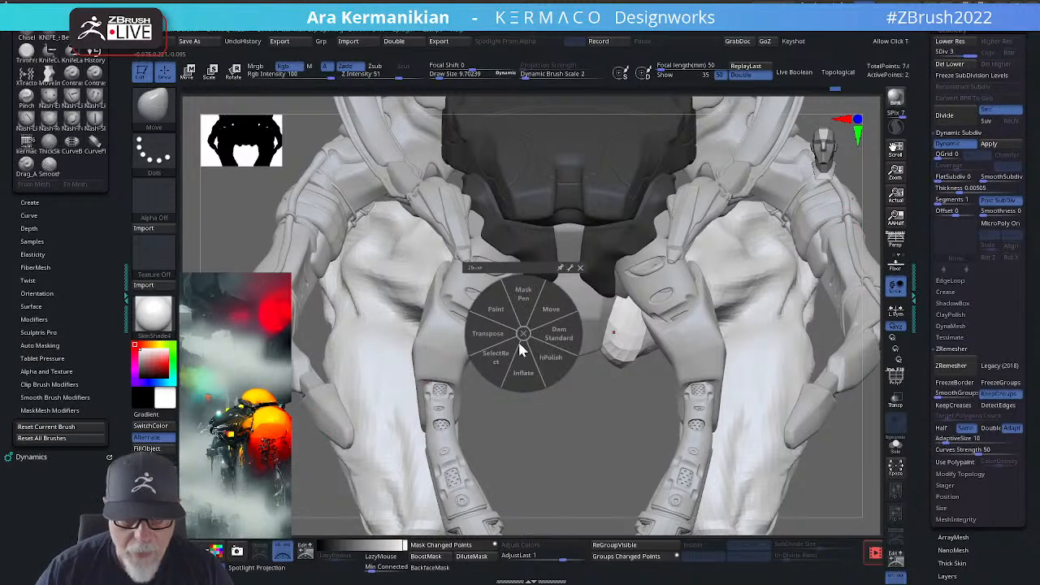
left_click(562, 331)
left_click_drag(571, 458, 523, 360)
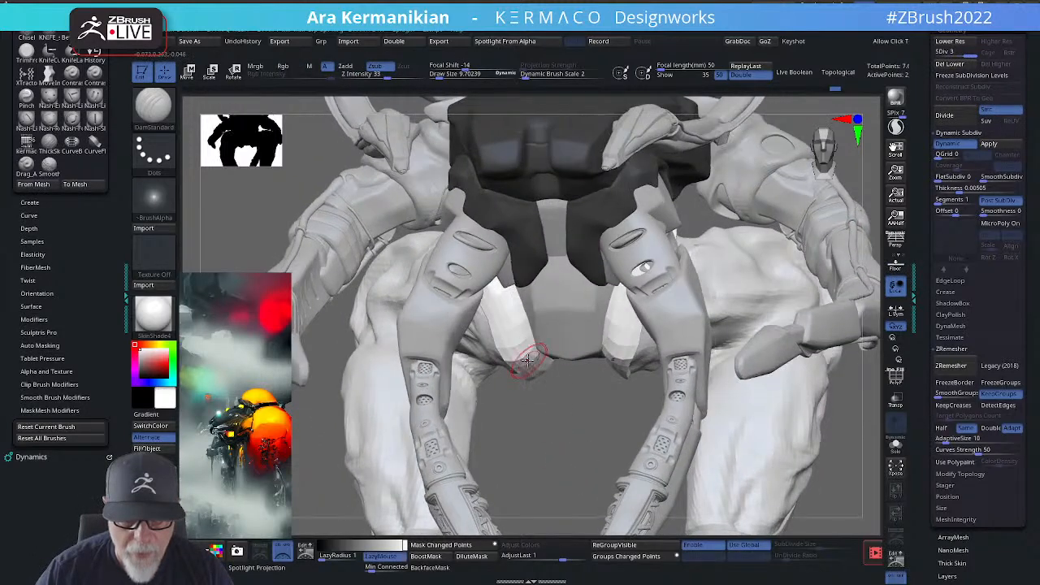
right_click(526, 355)
left_click(548, 390)
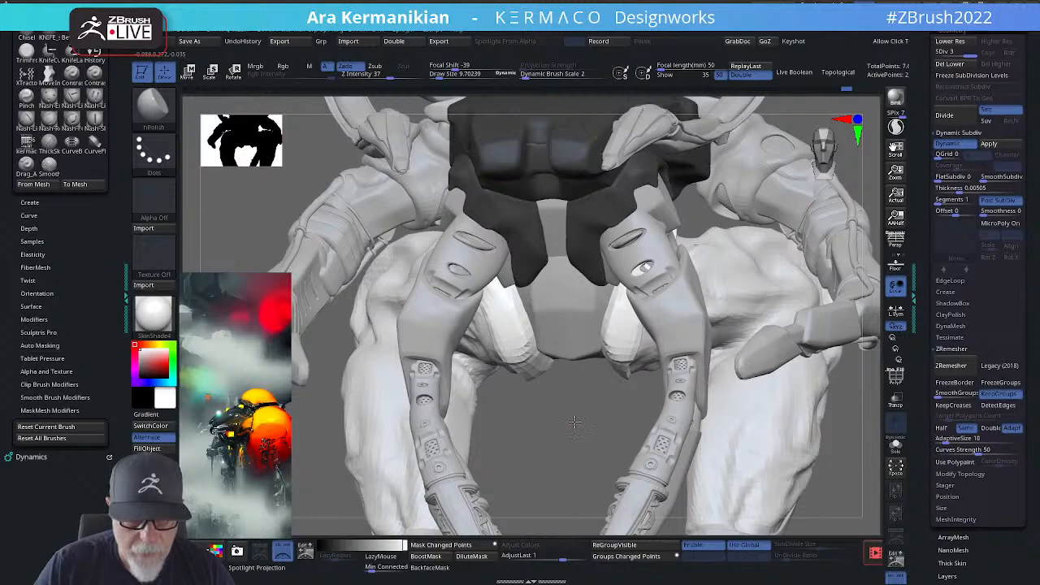
left_click_drag(573, 421, 521, 339)
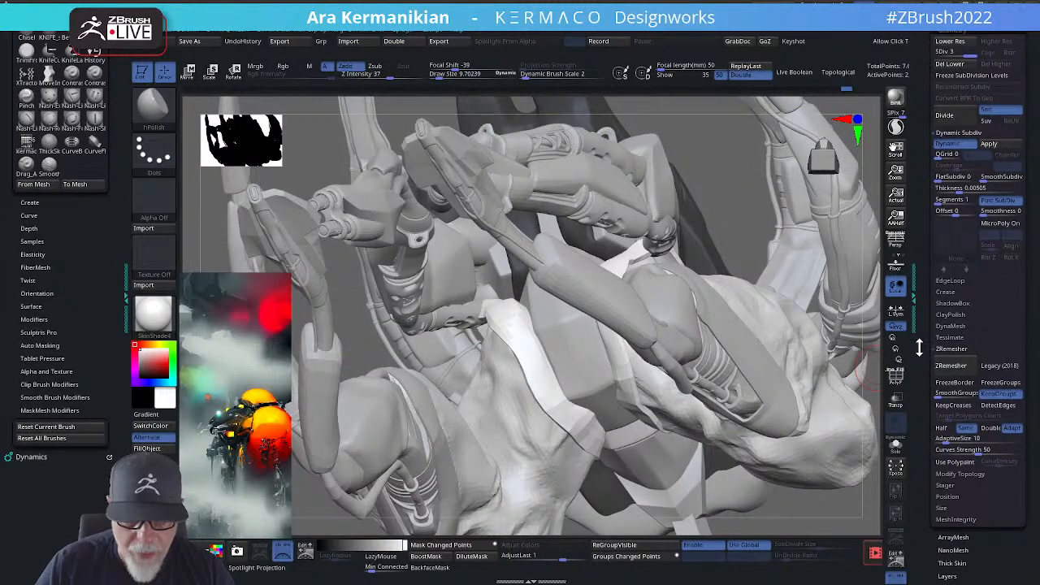
left_click_drag(871, 375, 553, 431)
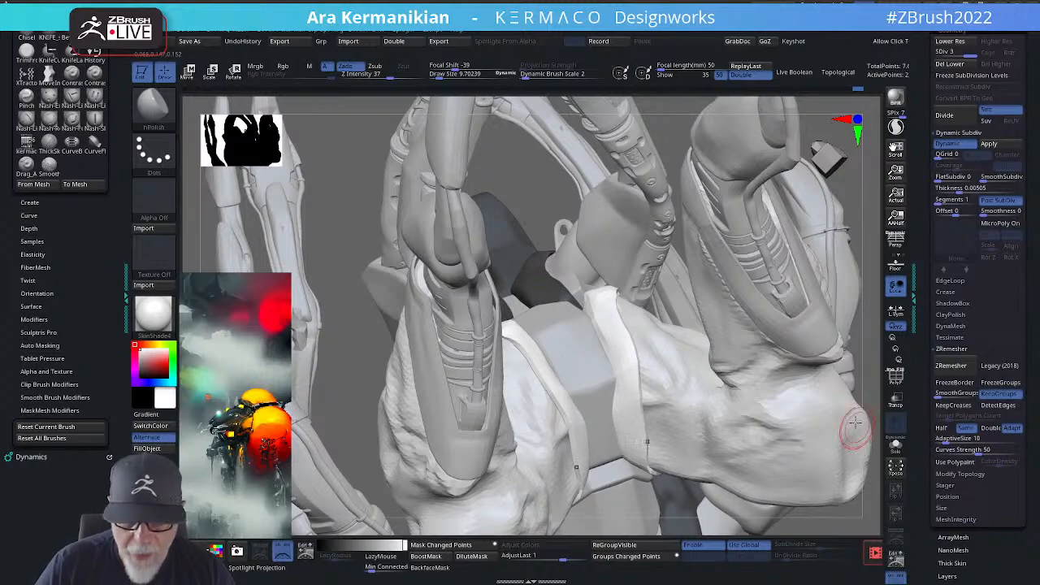
left_click_drag(864, 369, 861, 268)
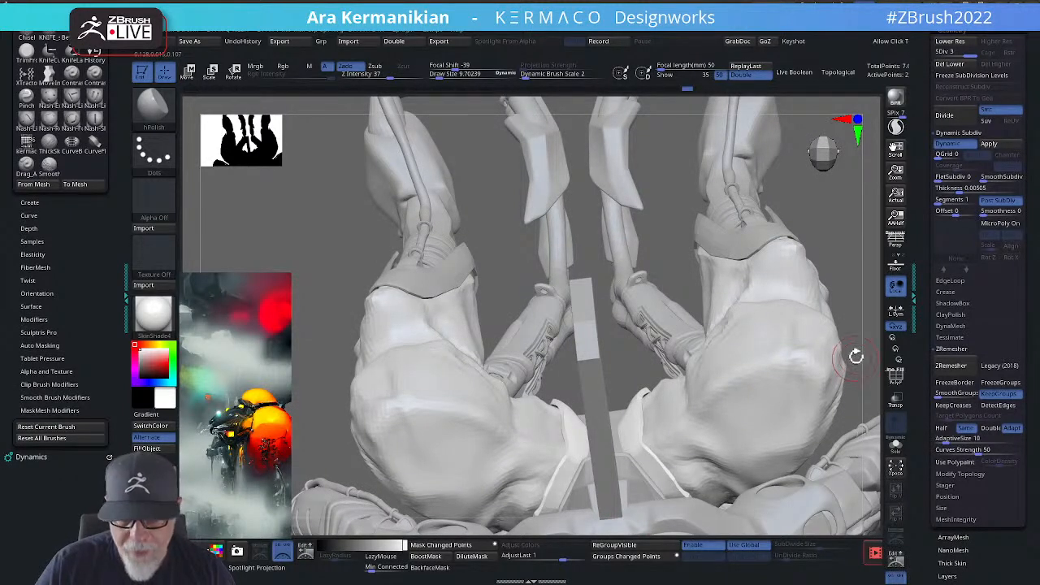
Step: With the Move brush at a draw size of about 12.37, adjust the hip cover's upper front edge from the side
left_click_drag(846, 311, 796, 316)
mouse_move(692, 227)
left_mouse_down()
mouse_move(734, 251)
mouse_move(801, 239)
mouse_move(758, 290)
mouse_move(770, 306)
mouse_move(809, 274)
mouse_move(657, 304)
left_mouse_up()
key("b")
key("m")
key("v")
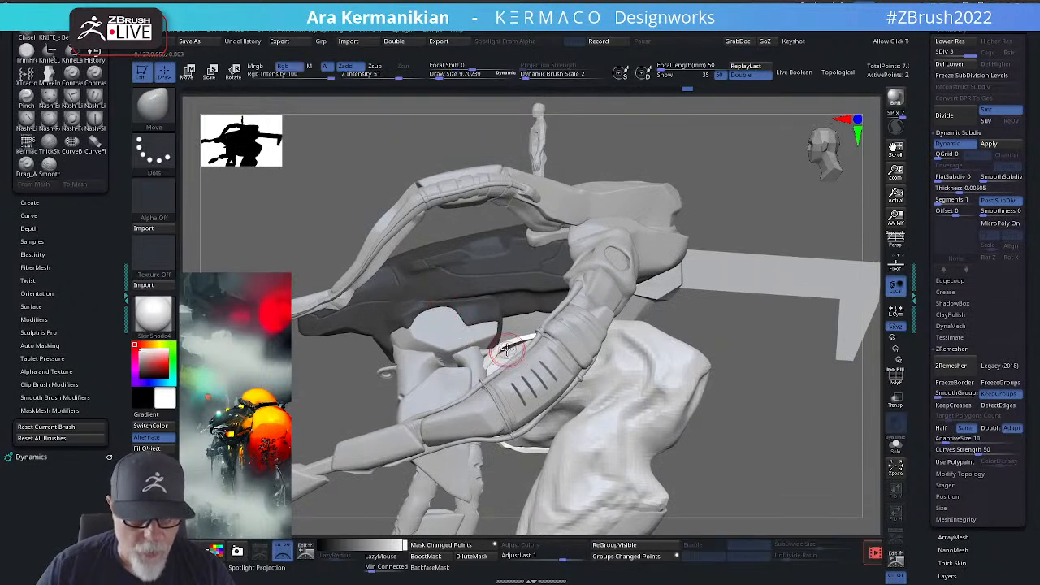
key("s")
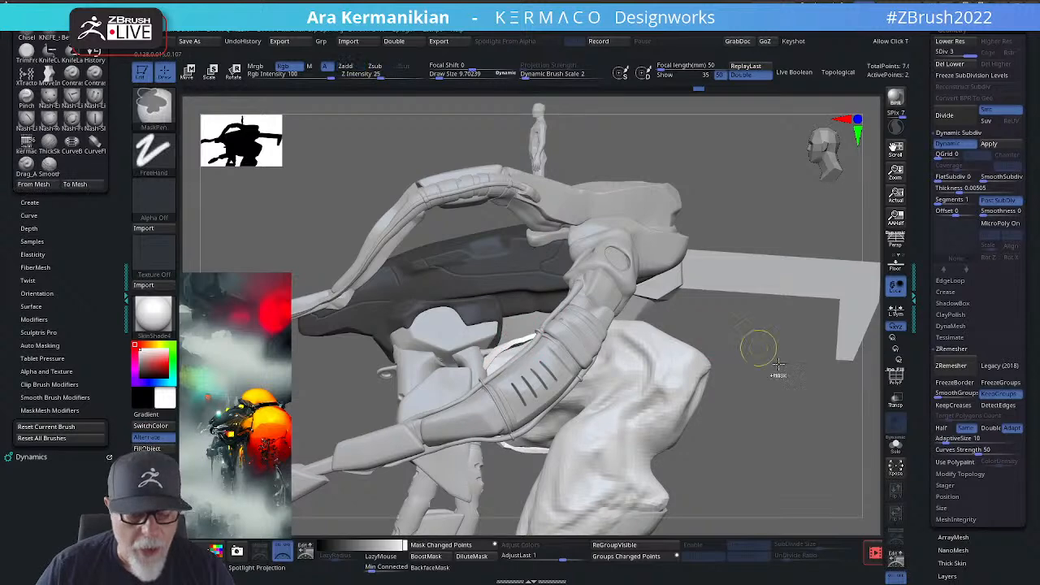
mouse_move(796, 359)
left_mouse_down()
mouse_move(536, 368)
mouse_move(800, 371)
mouse_move(780, 365)
mouse_move(781, 385)
mouse_move(821, 367)
left_mouse_up()
key("s")
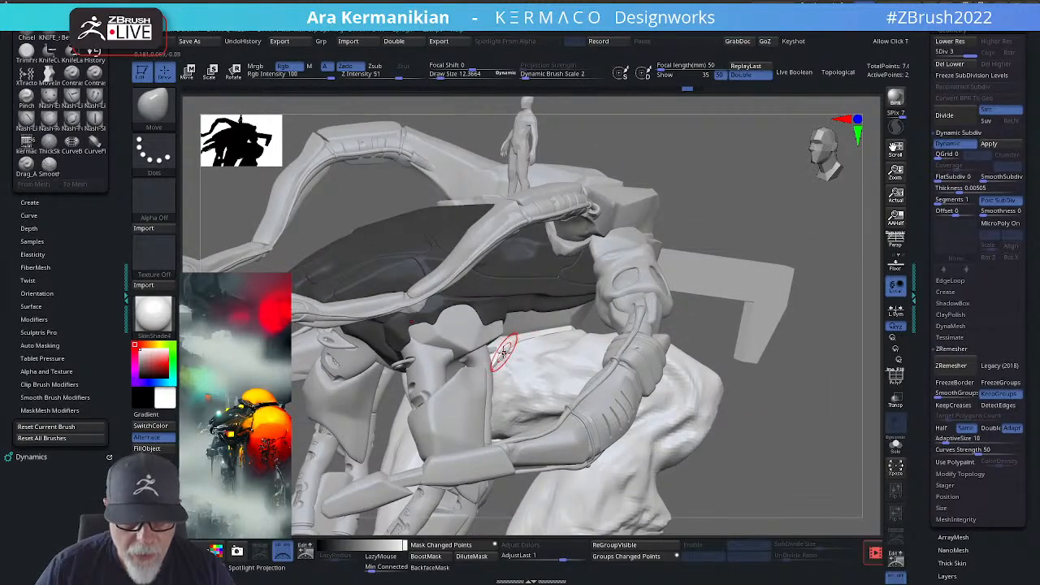
Step: Reshape the hip cover's upper edge with the Move brush at draw sizes of about 38.34 and 24.49
key("s")
left_click_drag(503, 350, 511, 349)
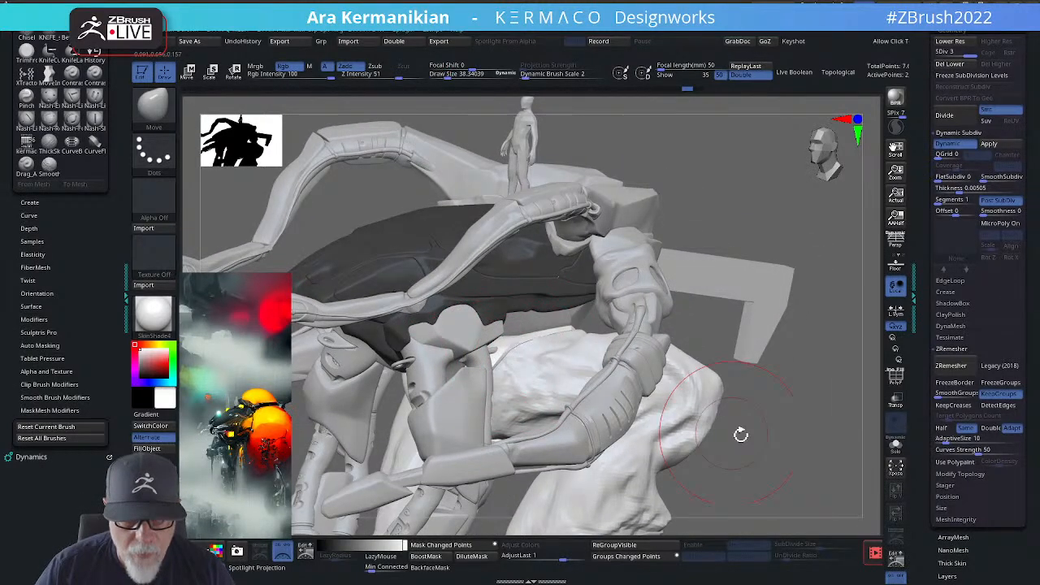
left_click_drag(740, 434, 706, 349)
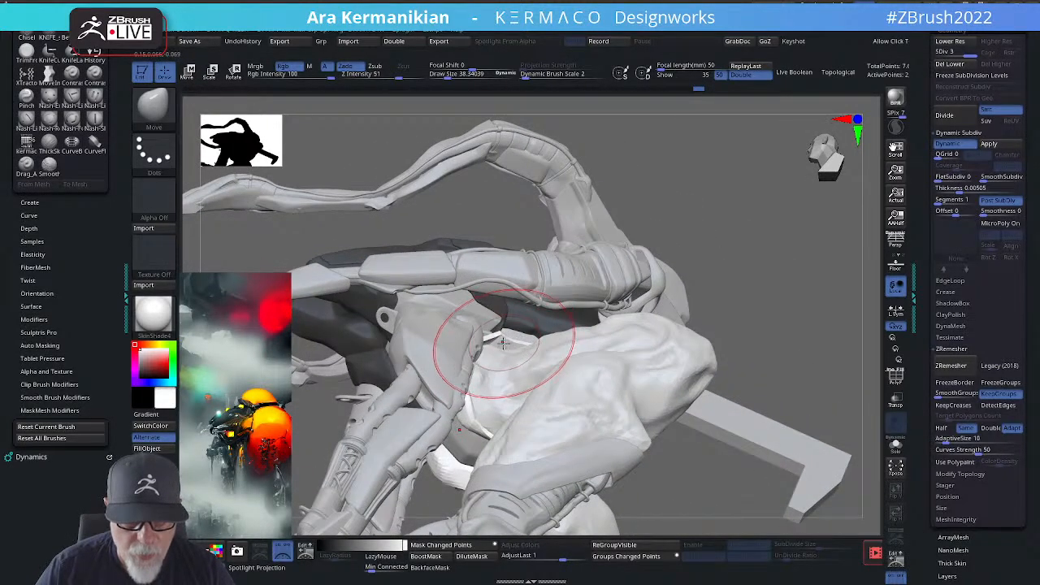
key("s")
left_click_drag(501, 348, 504, 339)
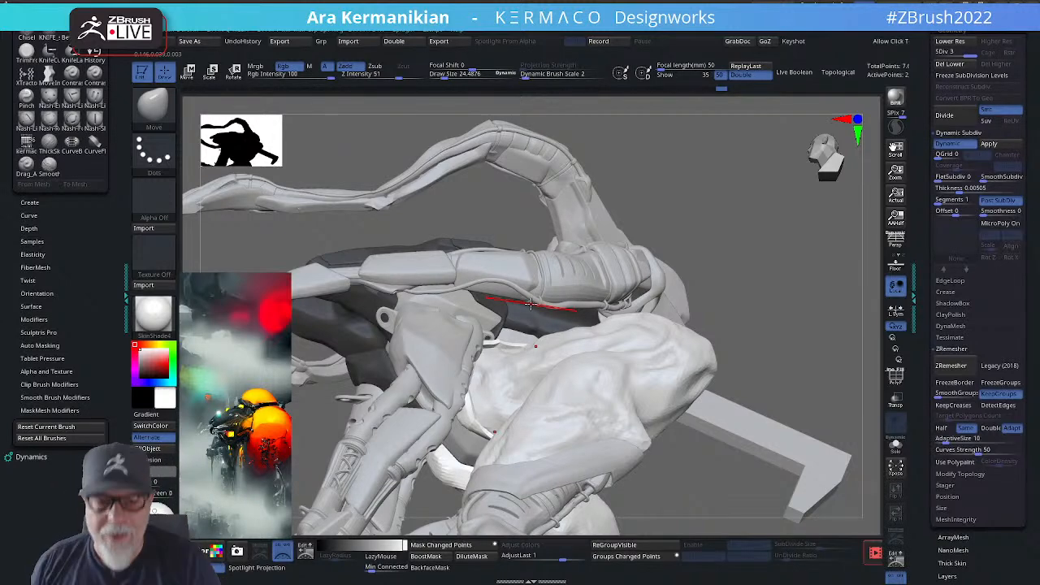
Step: Expand the brush's tablet pressure settings, reduce the draw size to 10.99 and smooth the hip cover's upper edge
left_click(81, 356)
mouse_move(768, 253)
left_mouse_down()
mouse_move(673, 262)
mouse_move(701, 258)
mouse_move(418, 348)
left_mouse_up()
key("s")
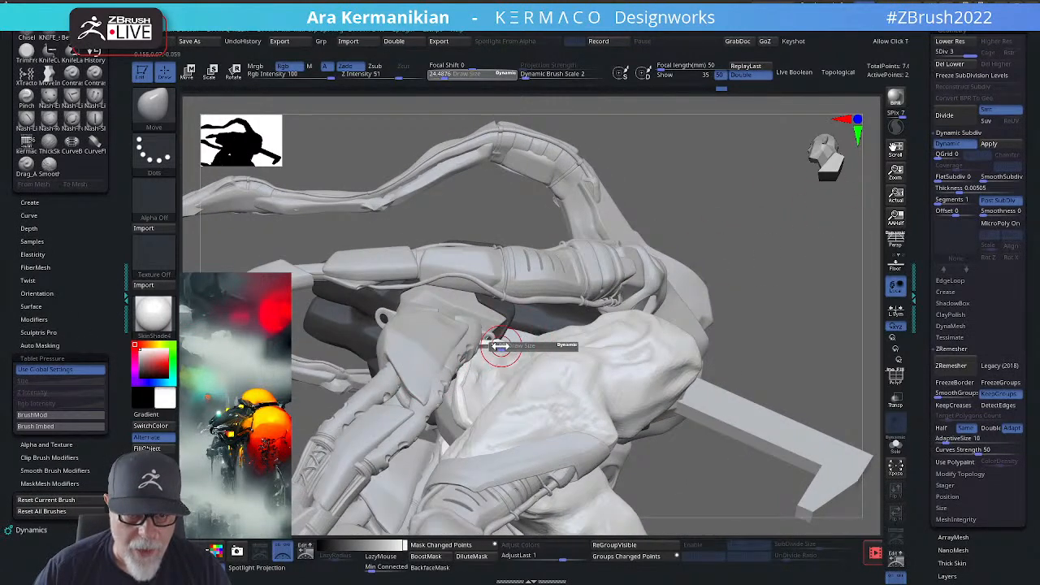
left_click_drag(500, 346, 496, 346)
key("shift")
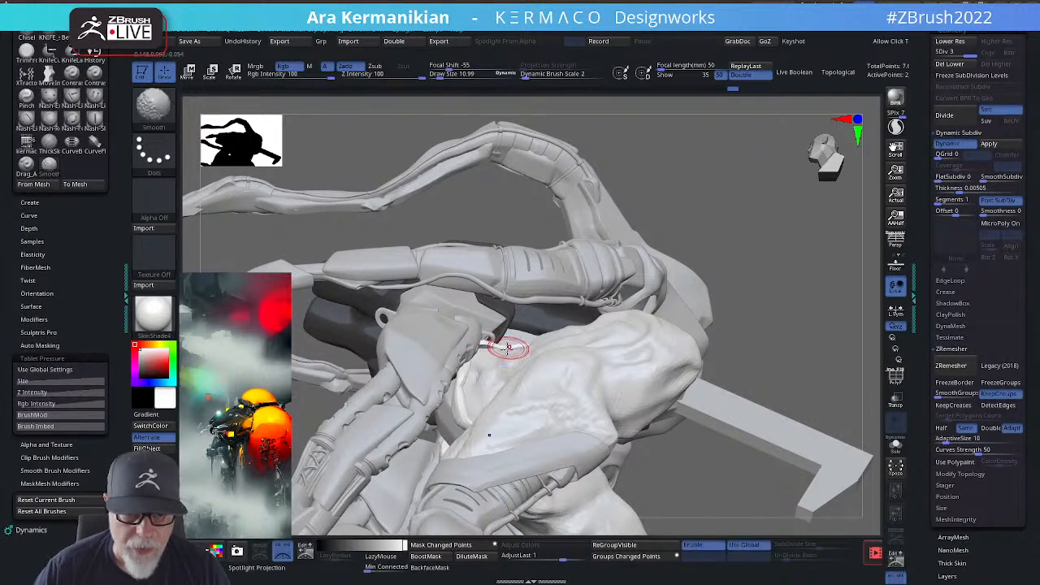
Step: Enlarge the Move brush's draw size to about 52.33 and pull the hip cover's upper edge into shape
mouse_move(845, 290)
left_mouse_down()
mouse_move(856, 366)
mouse_move(877, 389)
mouse_move(874, 414)
left_mouse_up()
key("s")
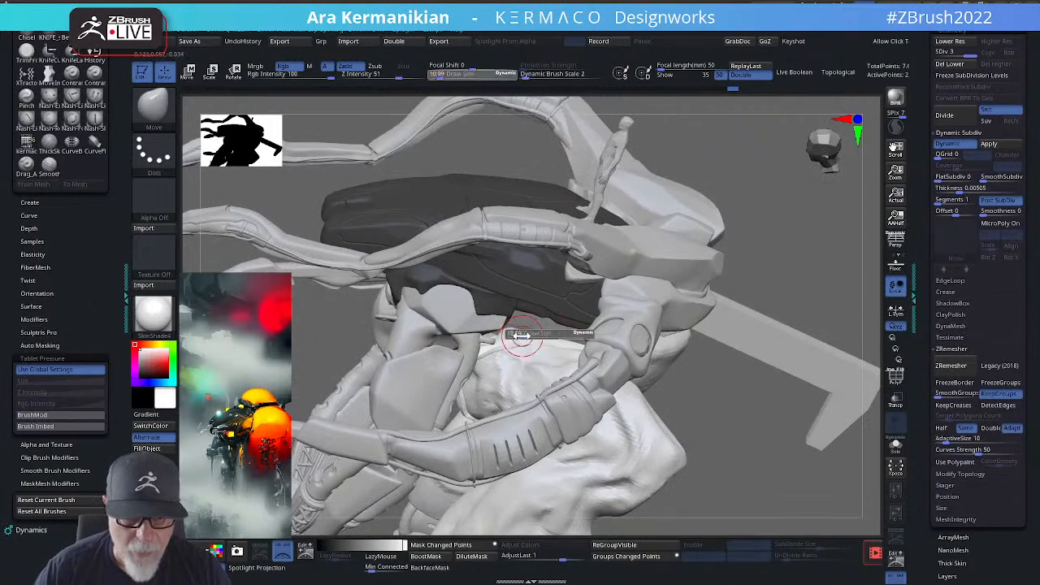
left_click_drag(514, 332, 520, 332)
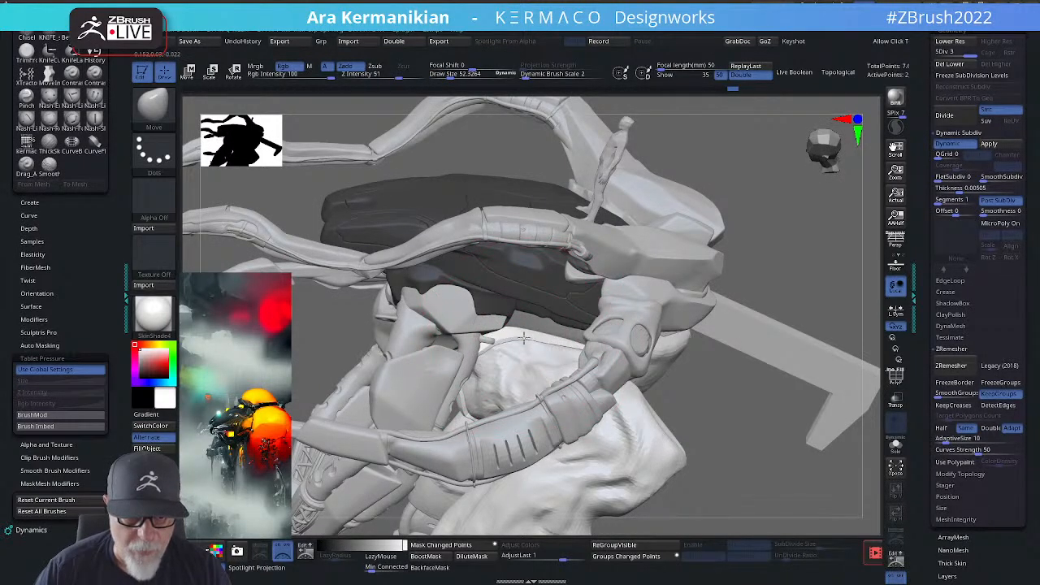
left_click_drag(696, 382, 778, 331)
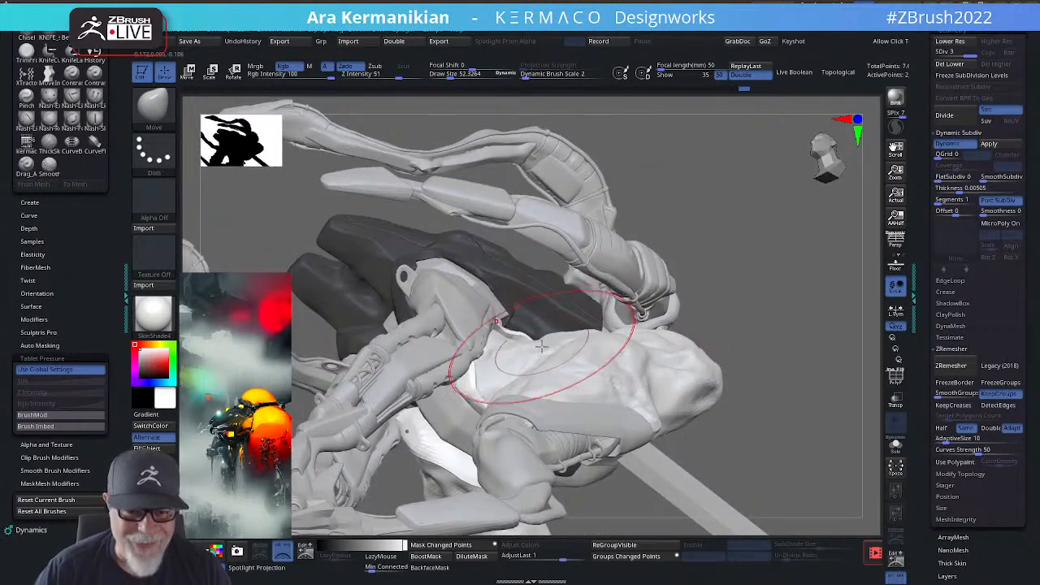
Step: Refine the hip cover's upper edge with the Move brush at a draw size of 24.49 and turn on the floor grid
key("s")
left_click_drag(568, 341, 527, 335)
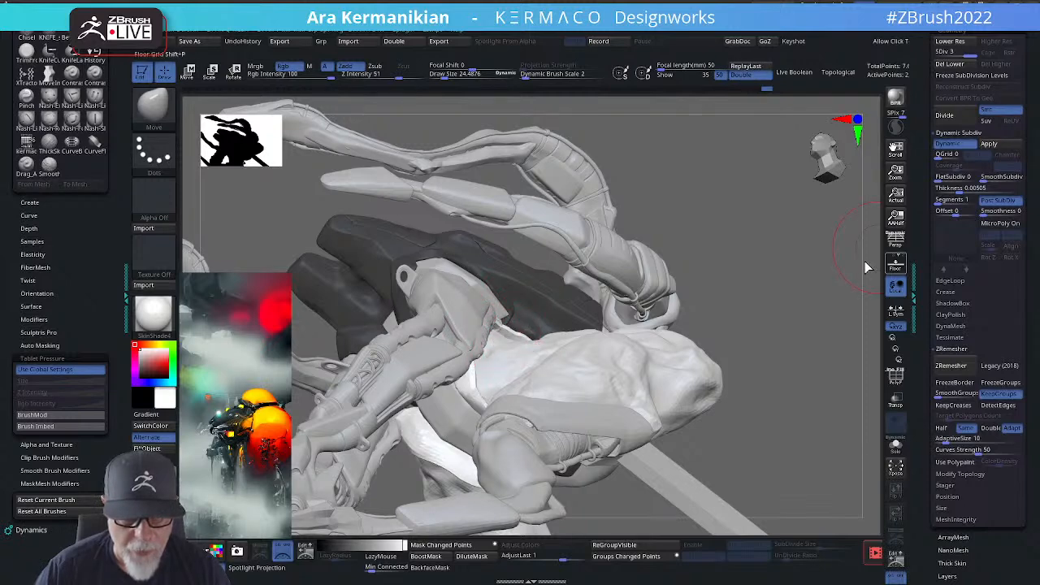
left_click_drag(844, 276, 908, 281)
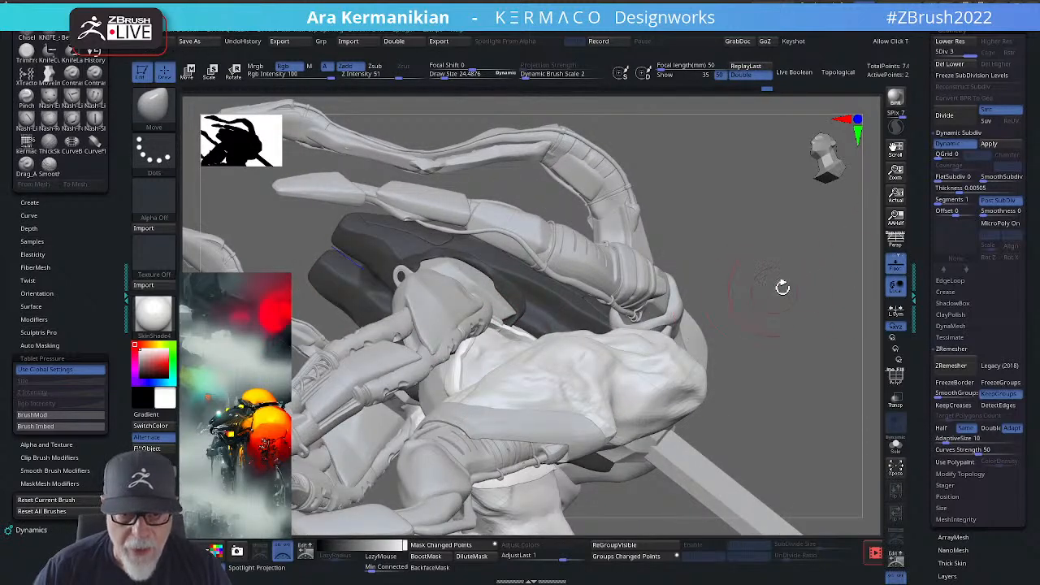
left_click_drag(782, 287, 900, 277)
Step: Fit the hip cover's upper rim against the thigh and body with the Move brush from several side angles
left_click_drag(823, 276, 499, 340)
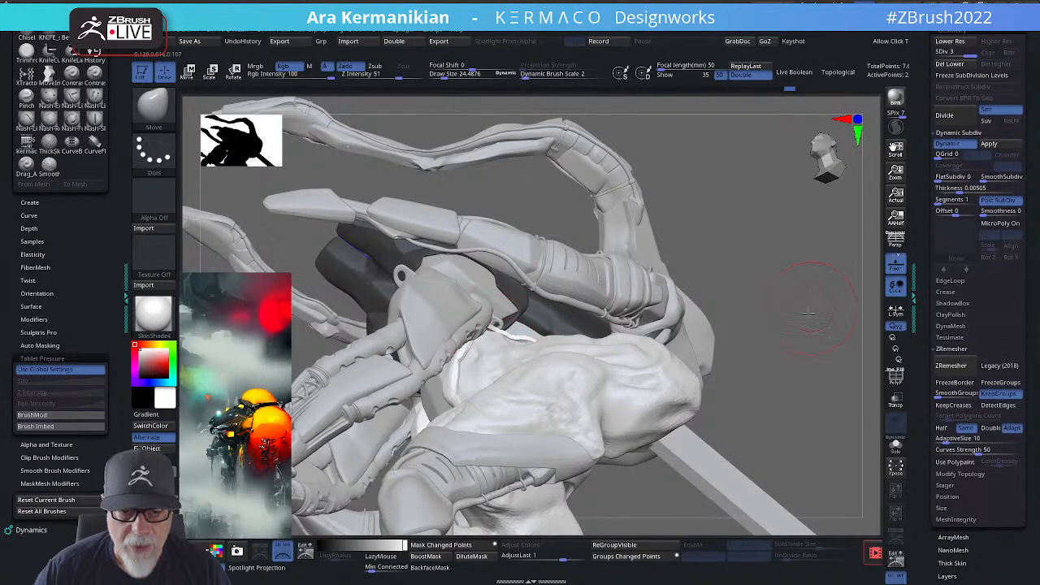
left_click_drag(739, 301, 560, 322)
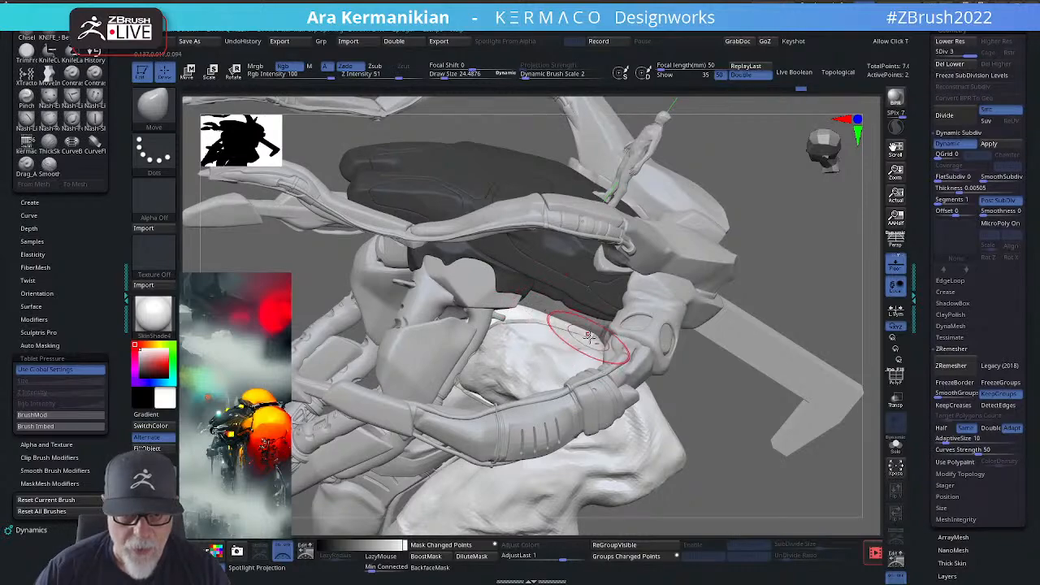
mouse_move(771, 329)
left_mouse_down()
mouse_move(802, 241)
mouse_move(569, 293)
left_mouse_up()
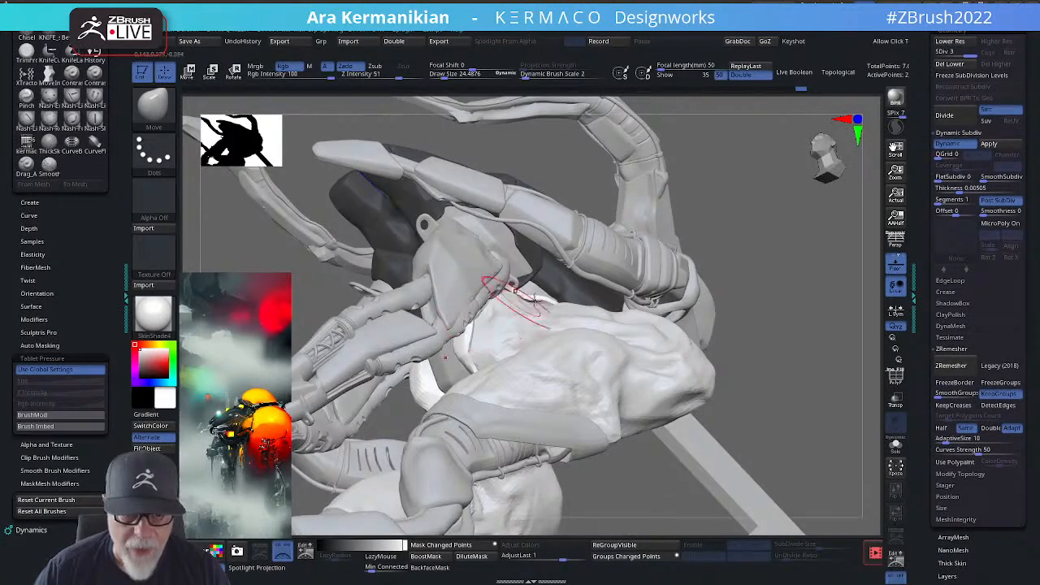
mouse_move(534, 301)
right_mouse_down()
mouse_move(520, 294)
mouse_move(529, 301)
right_mouse_up()
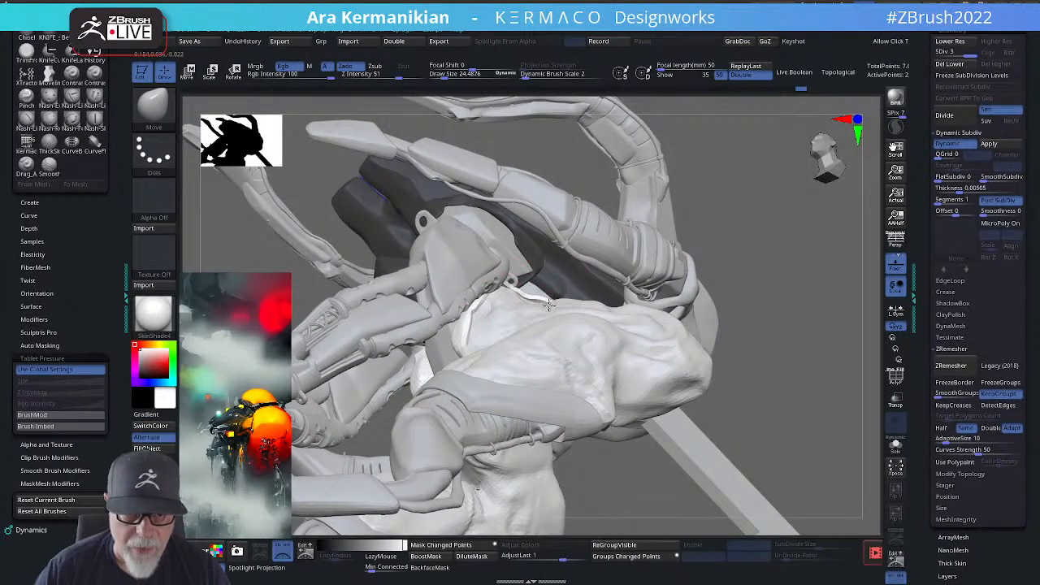
left_click_drag(792, 304, 778, 283)
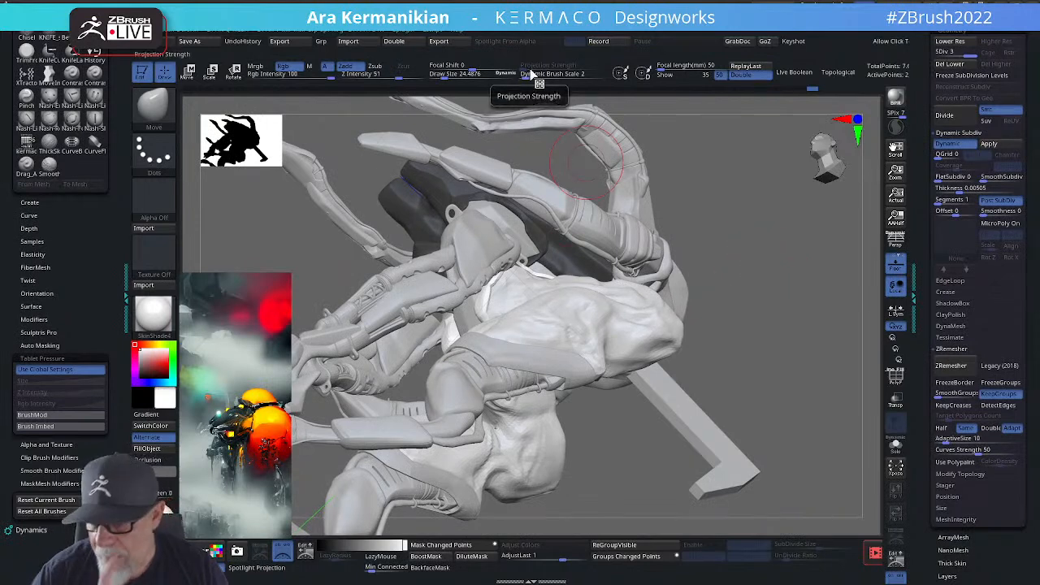
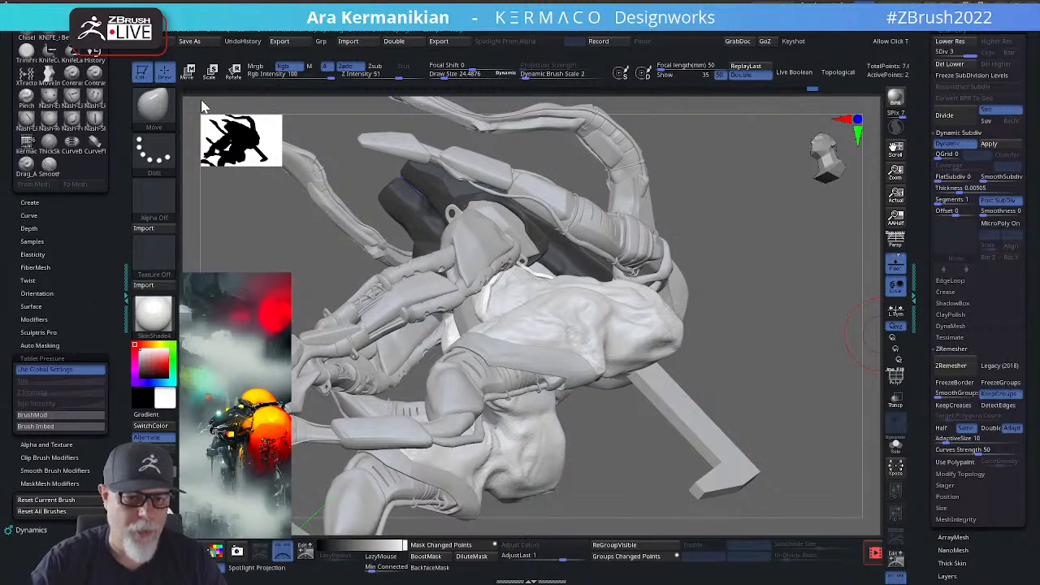
Step: Reselect the Move brush, reduce its draw size to about 9.7 and adjust the hip cover's upper edge beside the pelvis
left_click_drag(776, 240, 788, 230)
left_click_drag(764, 246, 796, 161)
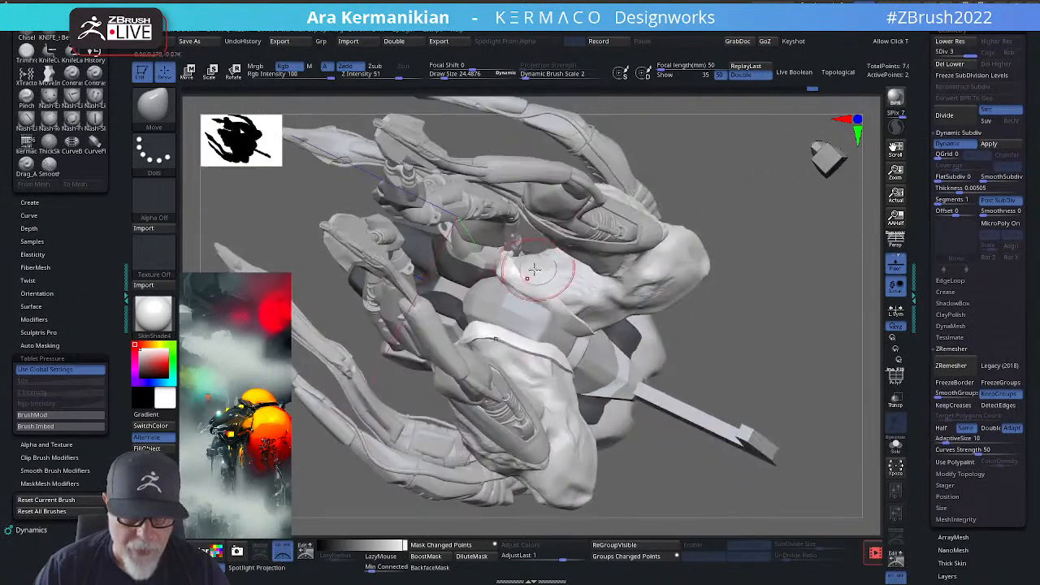
right_click(513, 271)
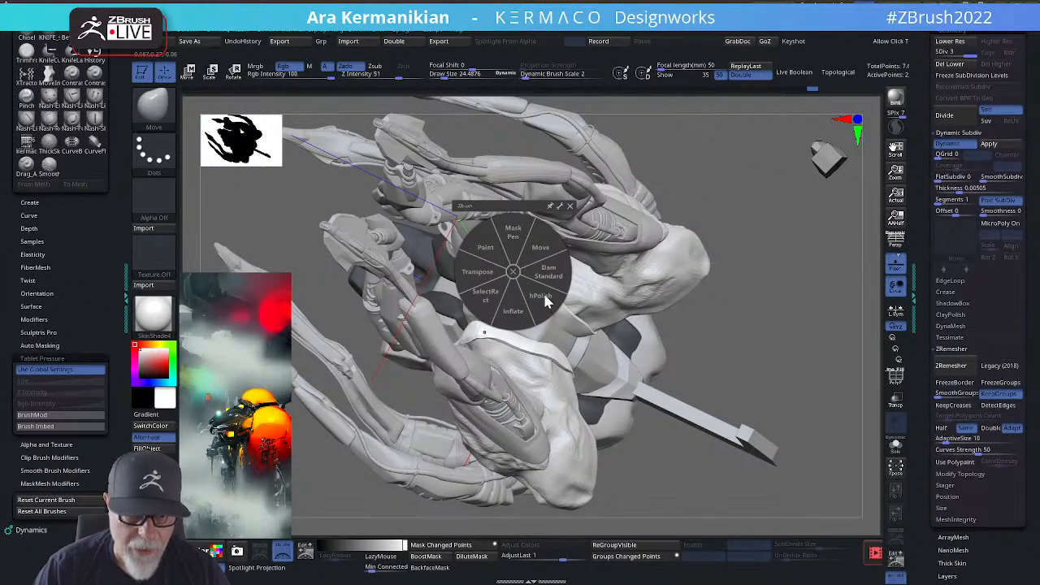
left_click(549, 277)
right_click(505, 247)
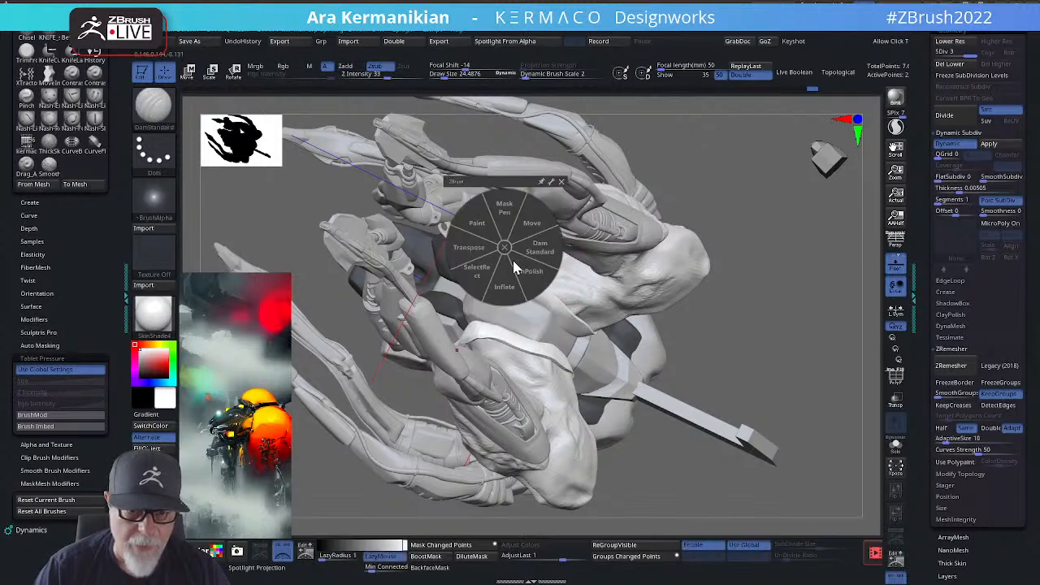
left_click(530, 224)
mouse_move(733, 293)
left_mouse_down()
mouse_move(797, 279)
mouse_move(756, 273)
mouse_move(810, 276)
mouse_move(780, 284)
left_mouse_up()
key("s")
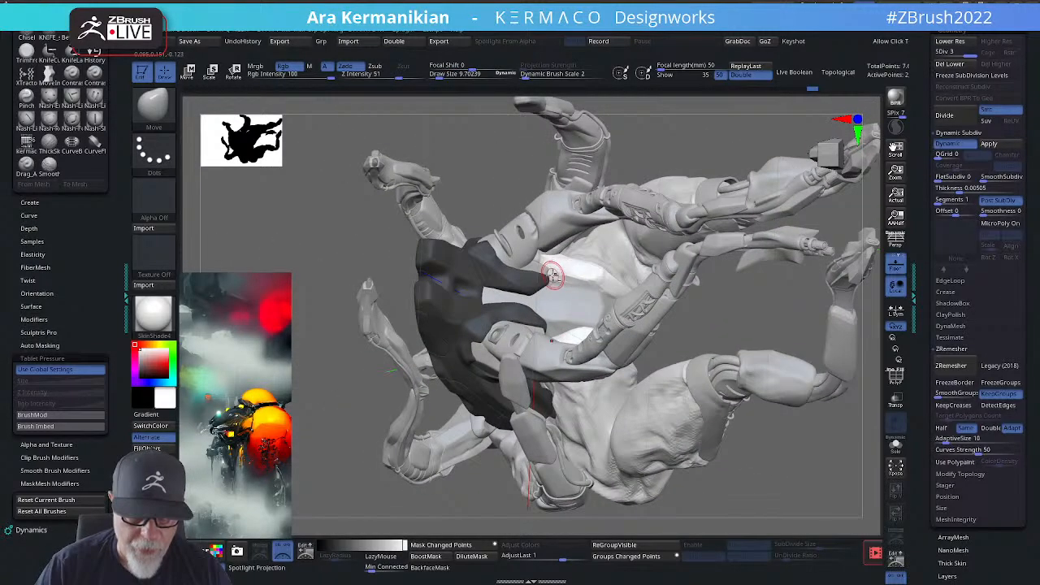
left_click_drag(731, 311, 712, 278)
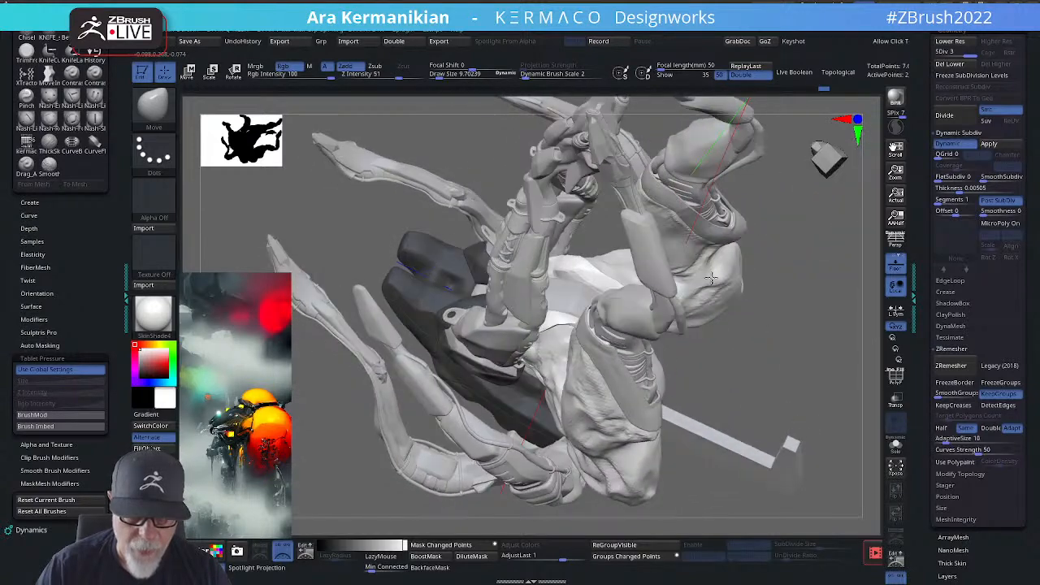
Step: Pull the hip cover's inner rim into line against the pelvis with the Move brush and smooth it from several angles
left_click_drag(766, 309, 702, 281)
left_click_drag(795, 246, 752, 260)
left_click_drag(806, 357, 752, 292)
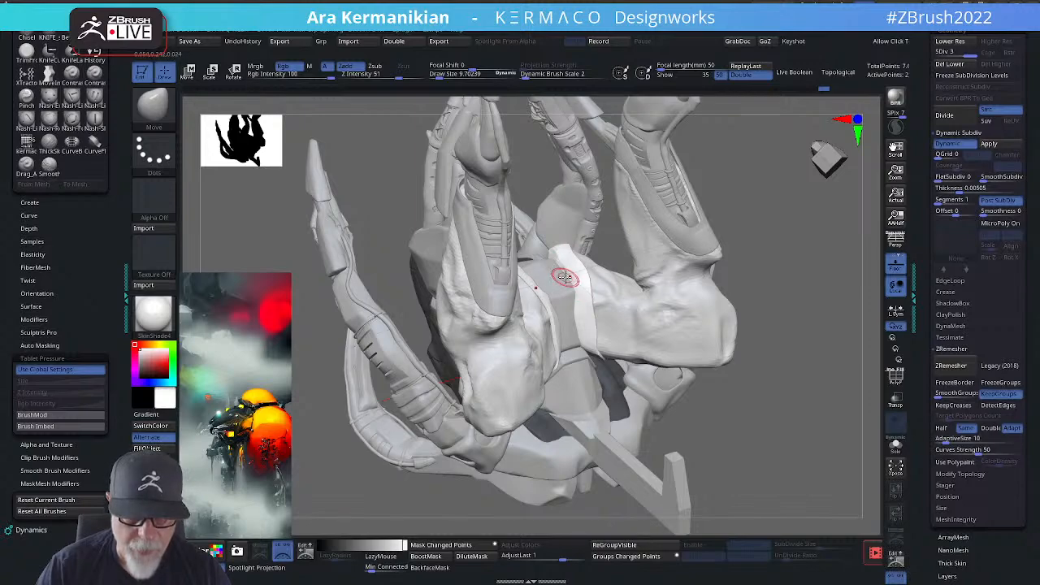
key("shift")
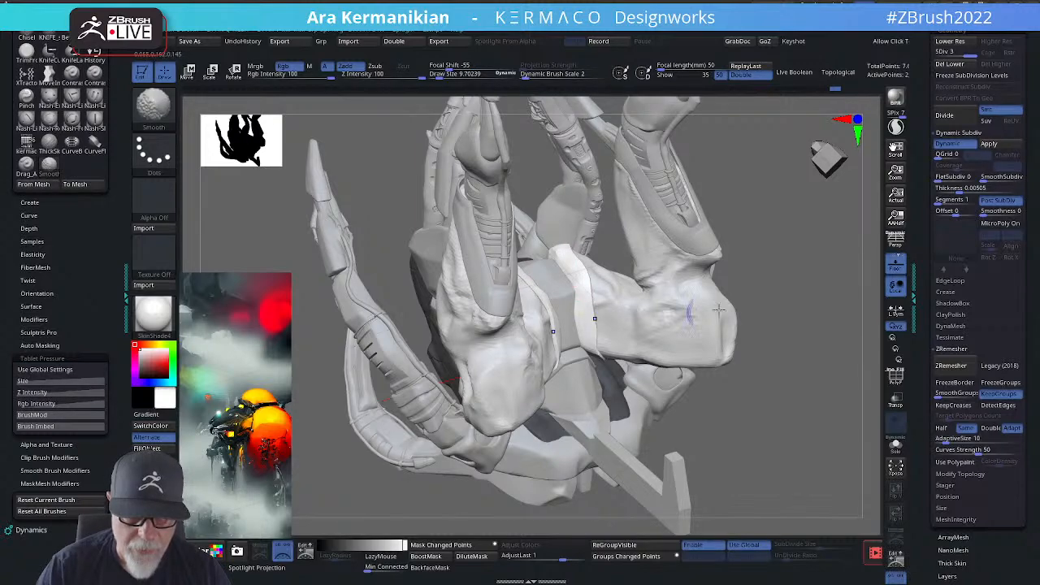
mouse_move(763, 317)
left_mouse_down()
mouse_move(794, 333)
mouse_move(803, 374)
mouse_move(731, 350)
left_mouse_up()
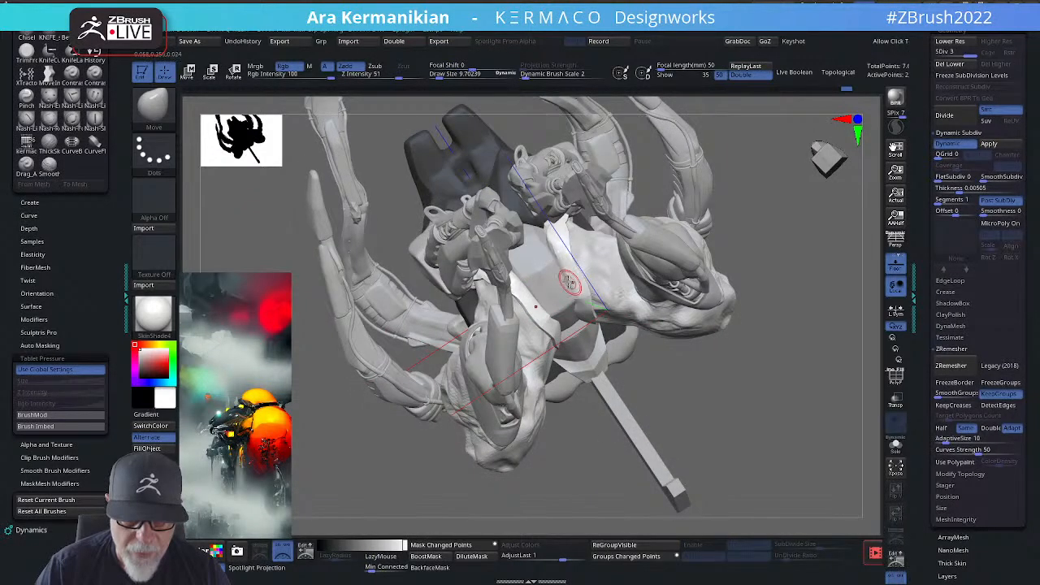
key("shift")
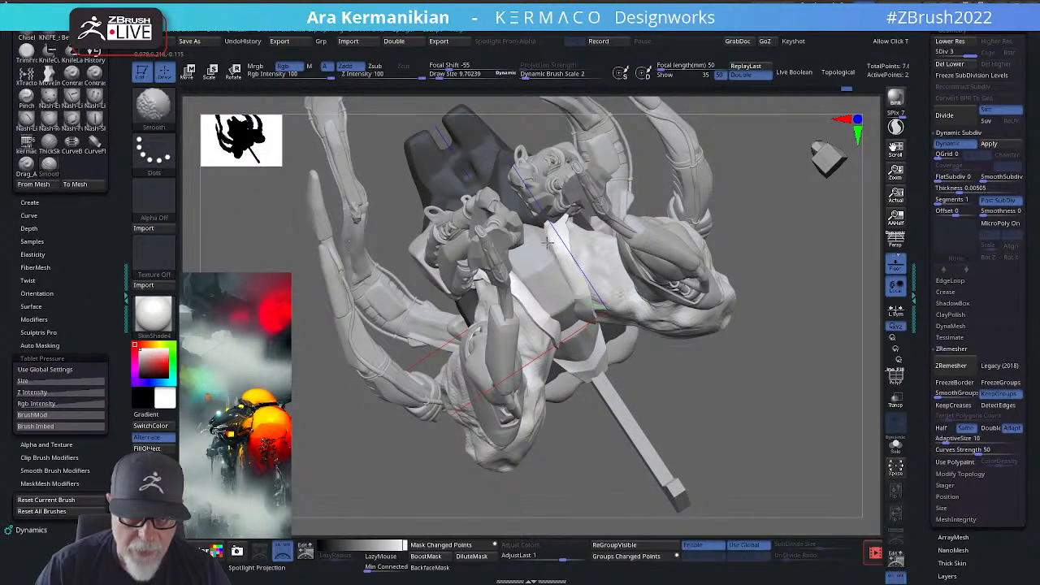
Step: Polish the hip cover's inner rim with the hPolish brush and smooth its upper edge from the front and side
right_click(540, 254)
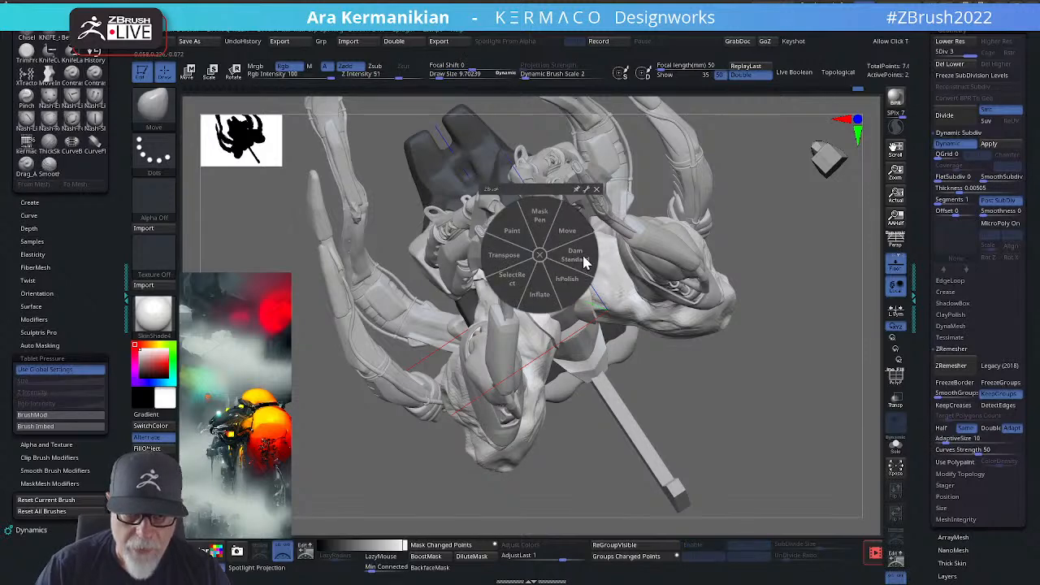
left_click(566, 280)
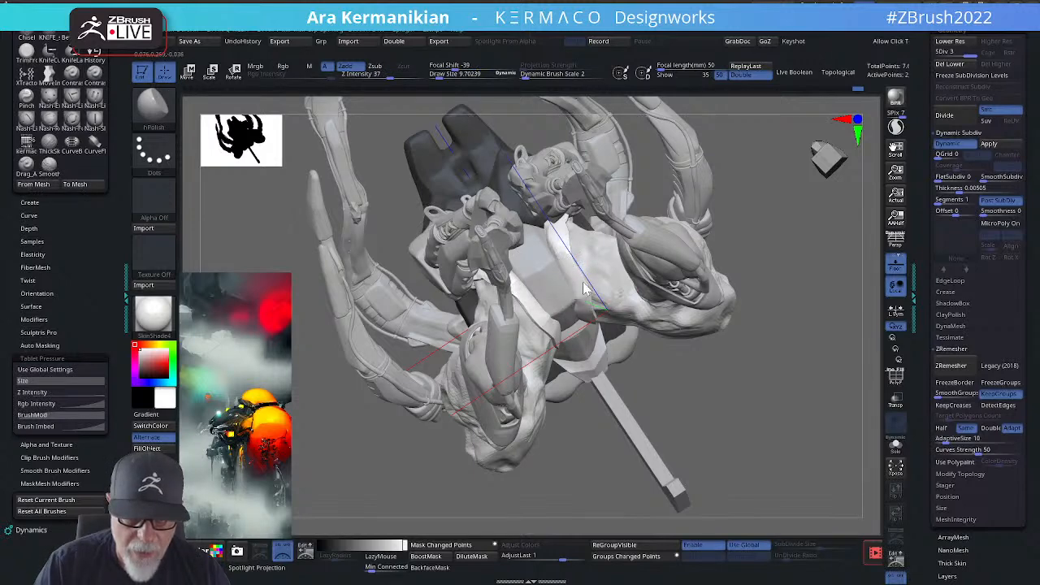
left_click_drag(803, 223, 551, 232)
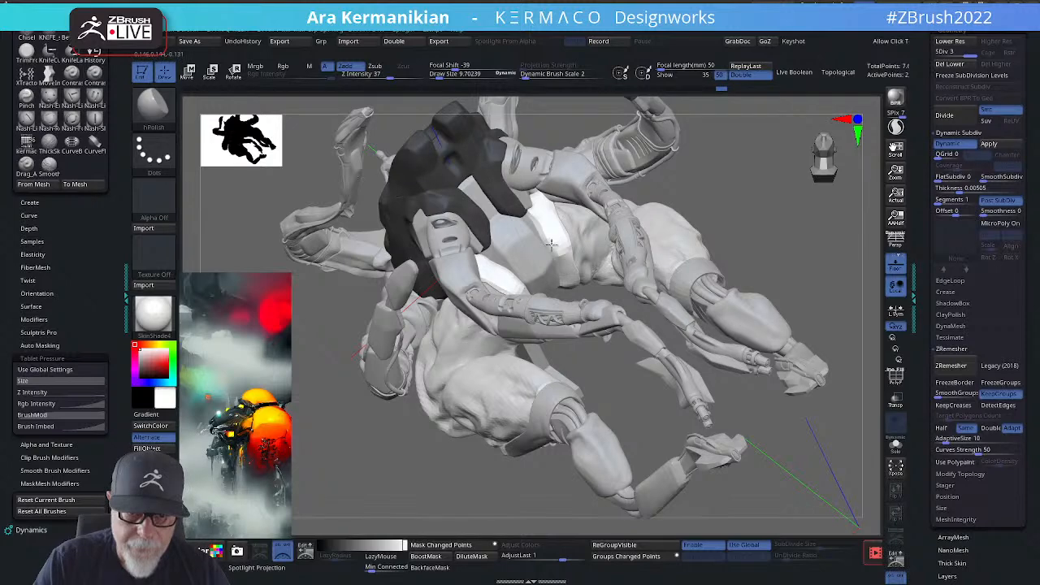
mouse_move(729, 201)
left_mouse_down()
mouse_move(547, 227)
mouse_move(541, 240)
left_mouse_up()
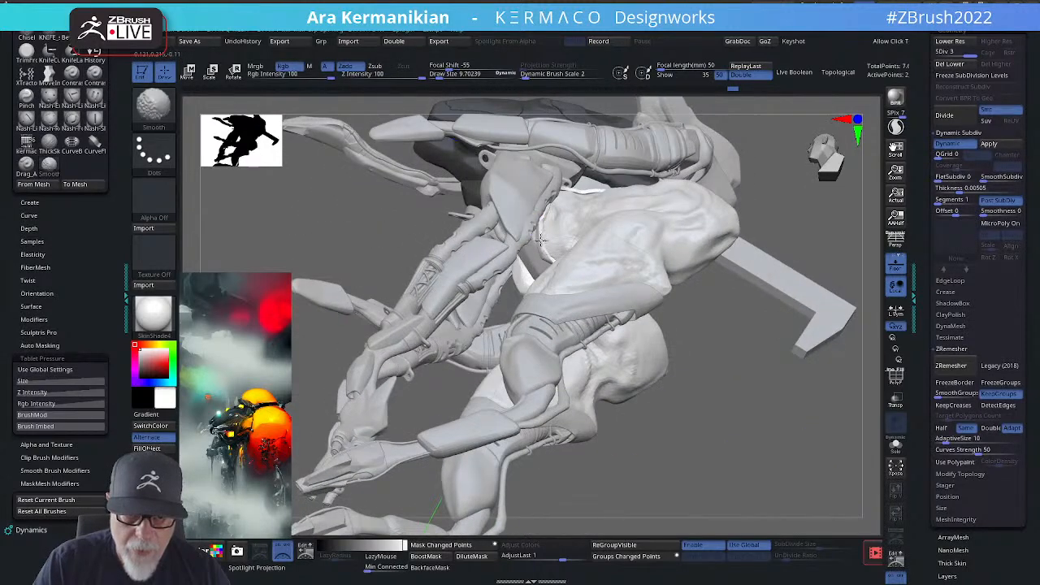
key("f")
left_click_drag(789, 220, 772, 211)
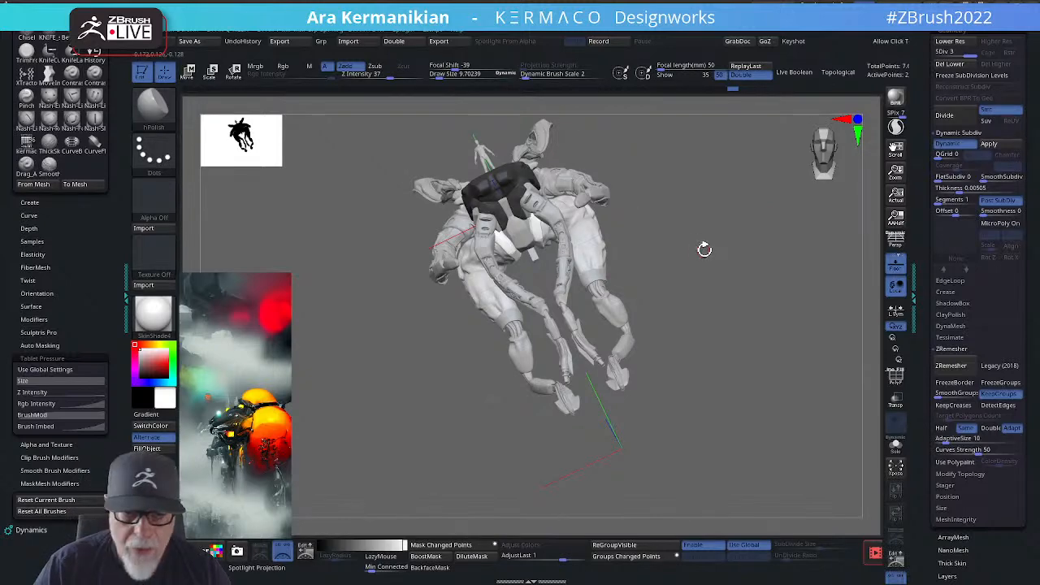
mouse_move(705, 249)
left_mouse_down()
mouse_move(759, 214)
mouse_move(780, 250)
mouse_move(622, 250)
left_mouse_up()
Step: Switch to the DamStandard brush and smooth the hip covers' rear inner edges below the tail base
right_click(564, 230)
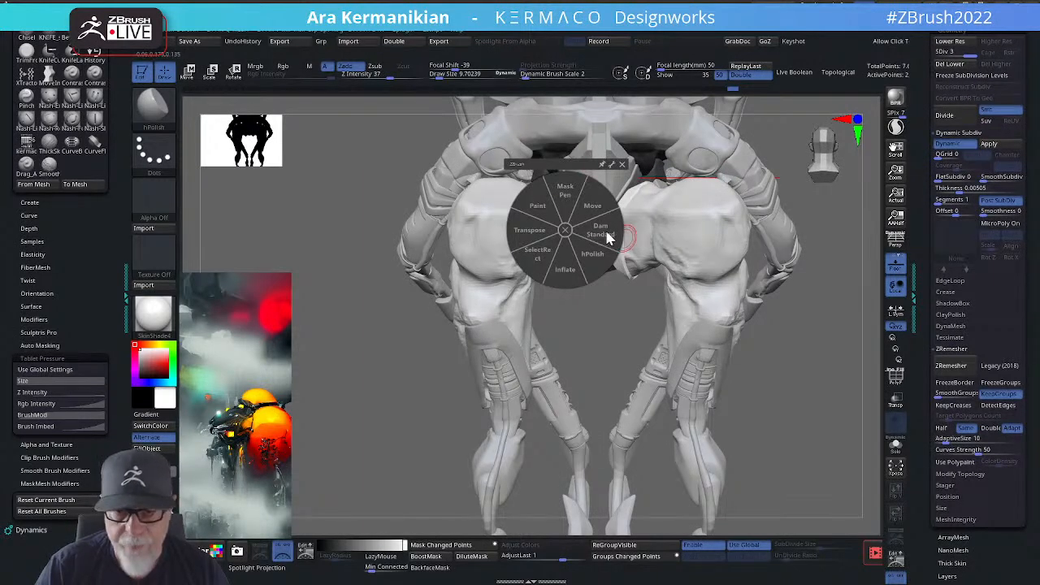
left_click(597, 235)
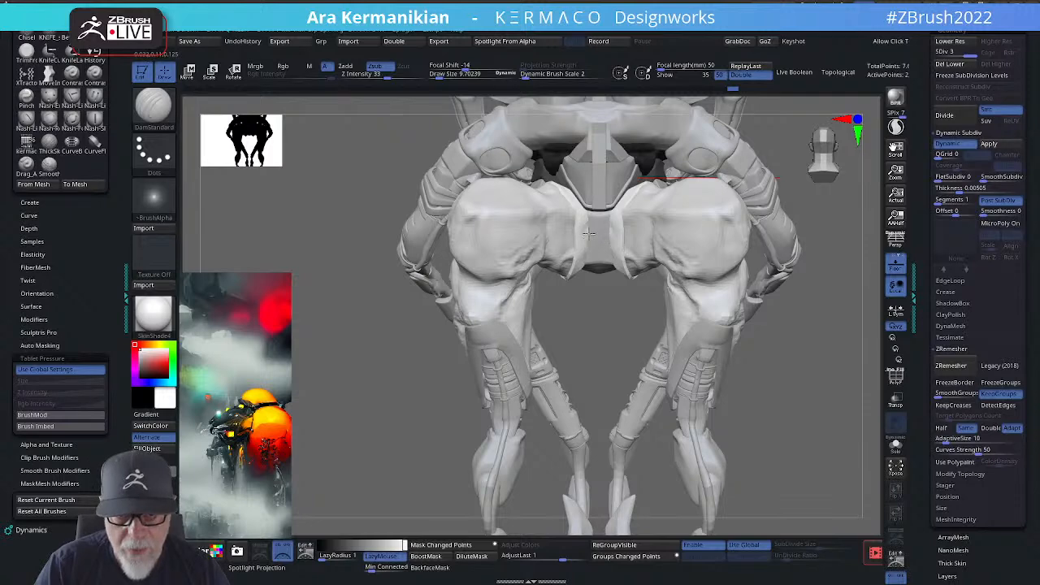
key("shift")
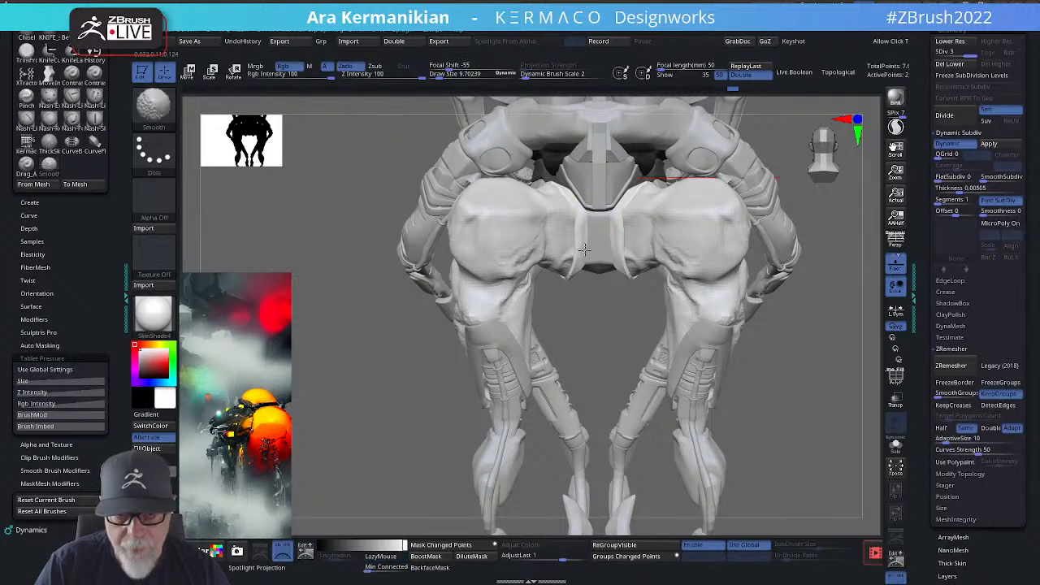
left_click_drag(601, 339, 599, 312)
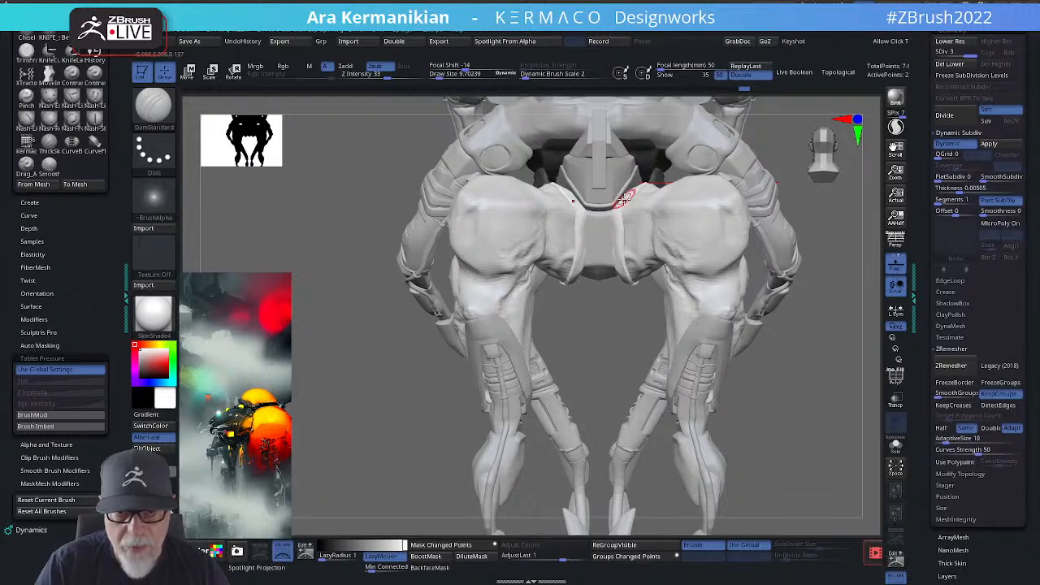
Step: Define and smooth the hip covers' inner rims along the pelvis, working from the rear and underside
left_click_drag(833, 236, 771, 277)
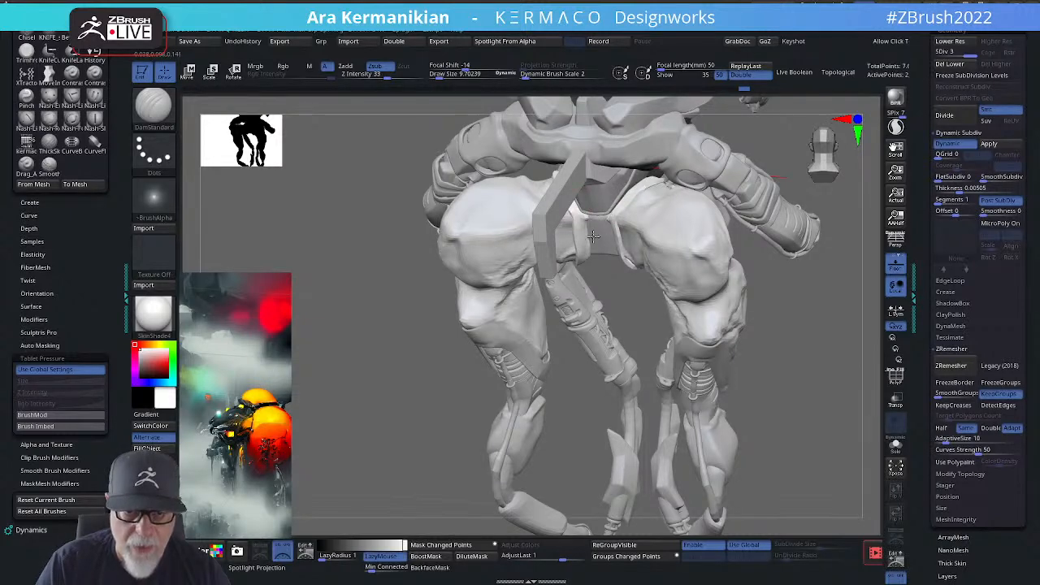
key("shift")
mouse_move(635, 308)
left_mouse_down()
mouse_move(703, 305)
mouse_move(636, 266)
left_mouse_up()
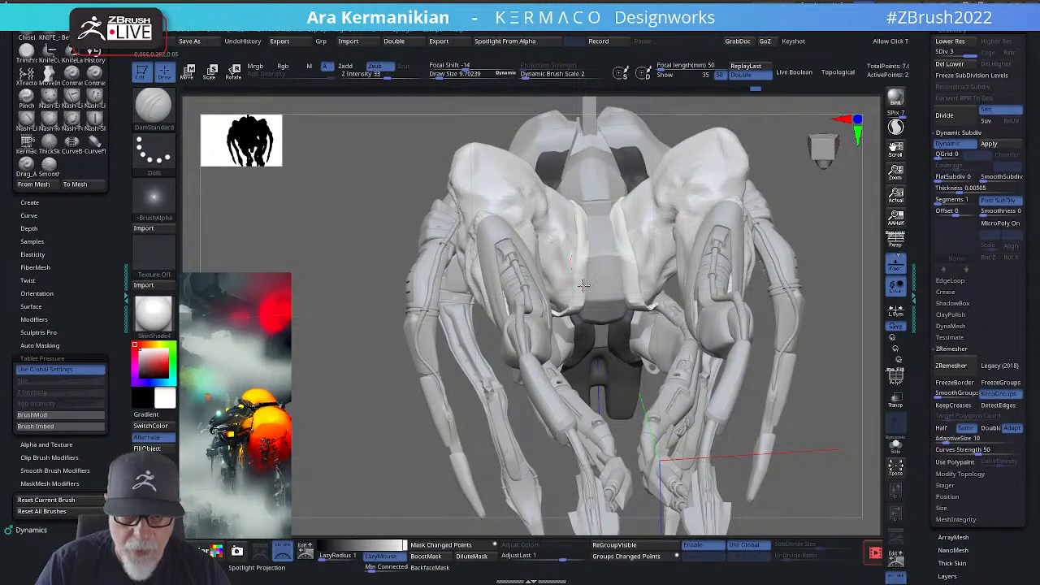
key("shift")
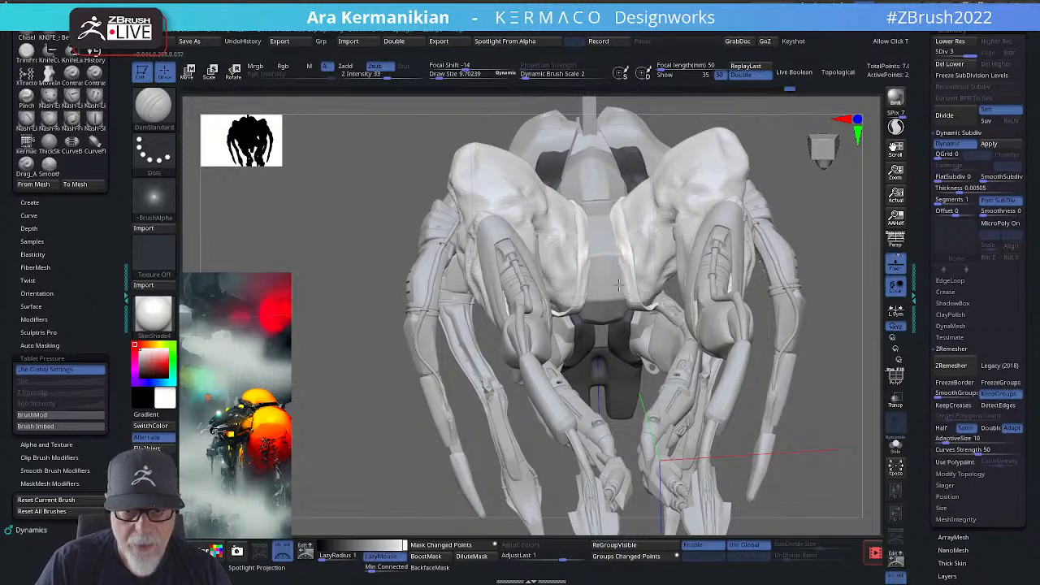
Step: Smooth the hip covers' bands on the front side of the pelvis, next to the dark body shell
left_click_drag(860, 310, 593, 300)
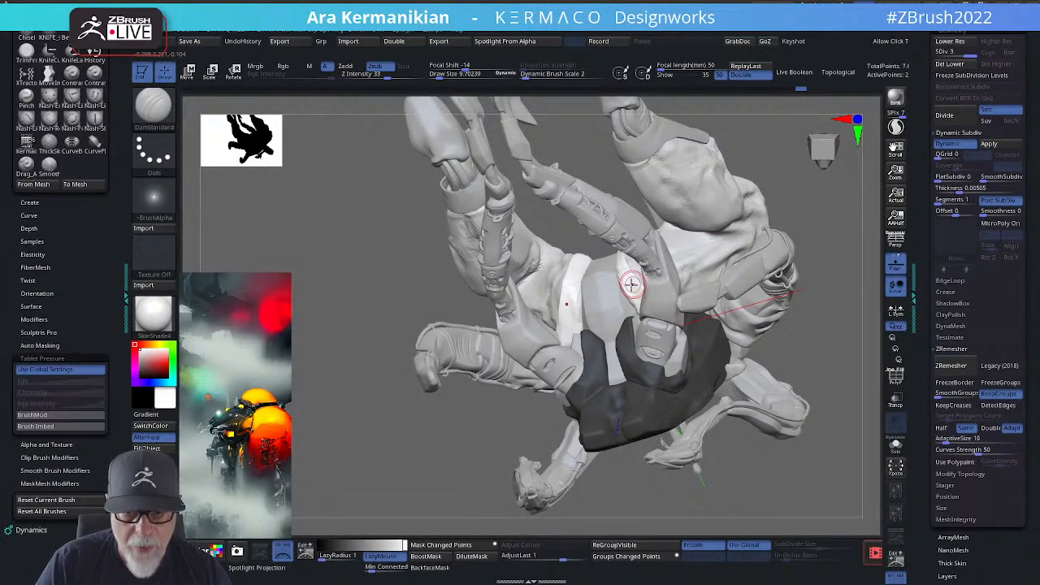
left_click_drag(630, 280, 611, 280, "shift")
mouse_move(816, 331)
left_mouse_down("alt")
mouse_move(778, 251)
mouse_move(788, 184)
mouse_move(780, 162)
mouse_move(804, 287)
mouse_move(774, 258)
mouse_move(834, 341)
left_mouse_up("alt")
mouse_move(580, 243)
left_mouse_down("shift")
mouse_move(578, 255)
mouse_move(677, 284)
mouse_move(629, 268)
left_mouse_up("shift")
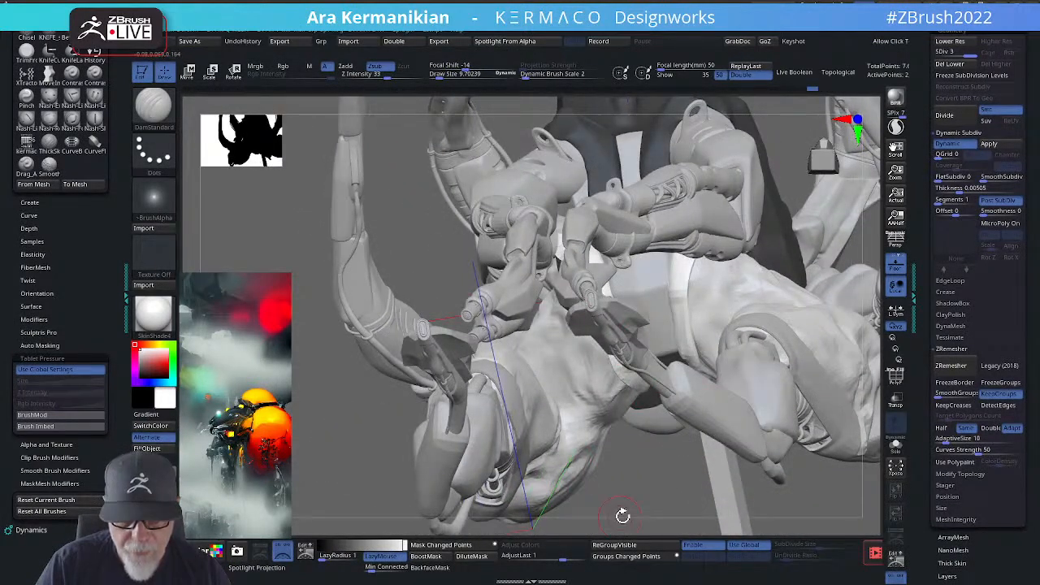
Step: Smooth out the kink midway along the hip cover's inner rim, viewed close up from below
left_click_drag(622, 515, 741, 372)
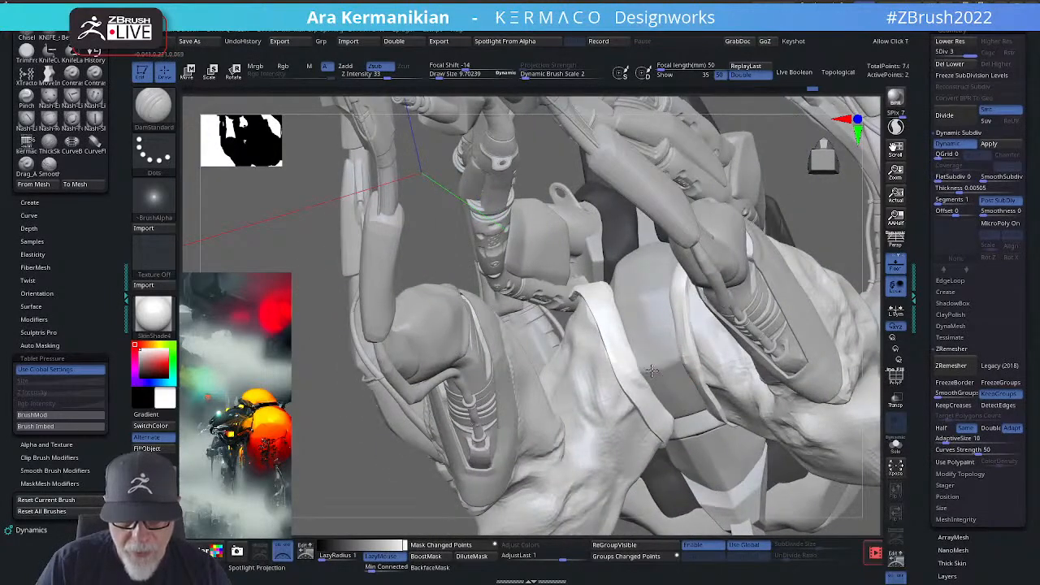
key("shift")
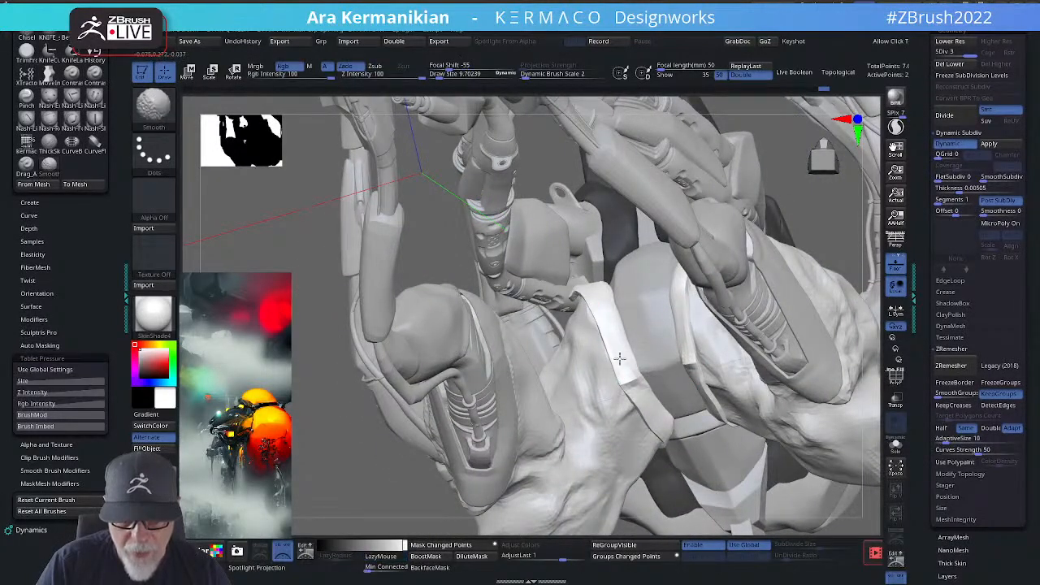
left_click_drag(609, 320, 645, 377, "shift")
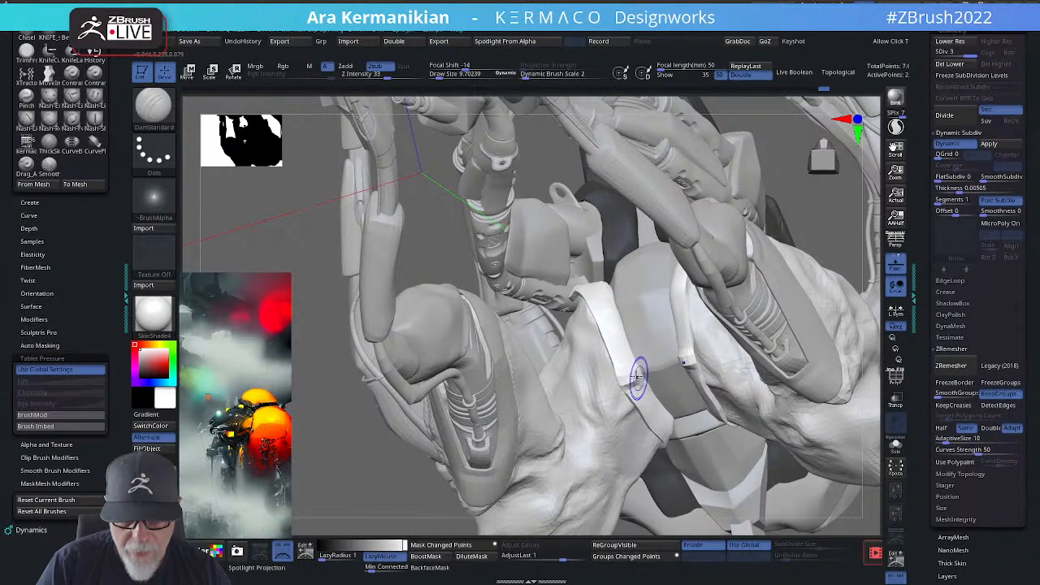
left_click_drag(639, 376, 627, 395, "shift")
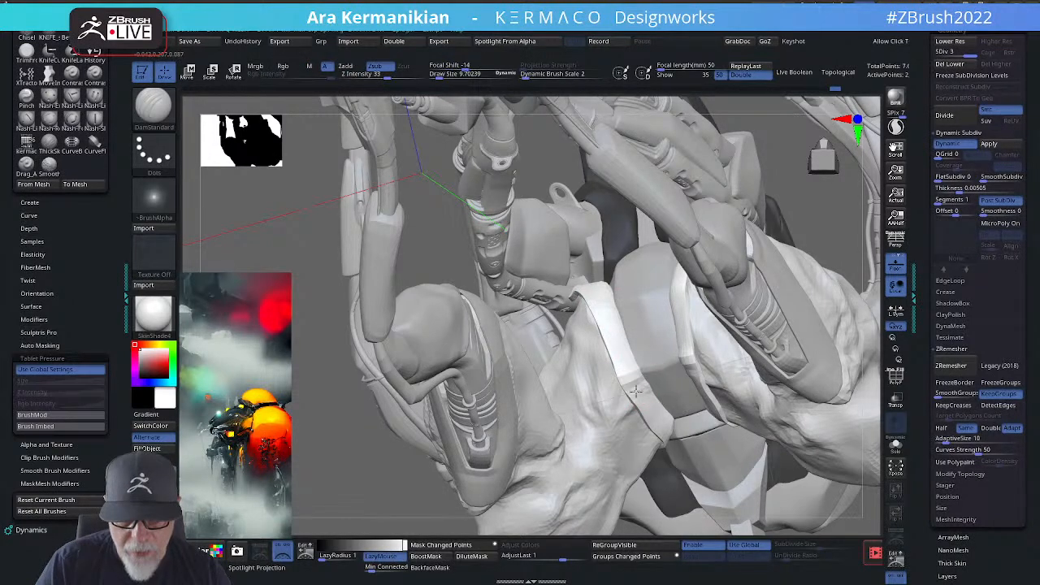
Step: Keep the hip covers as the active subtool and smooth their front lower ends where they meet the pelvis
left_click_drag(819, 240, 853, 294, "alt")
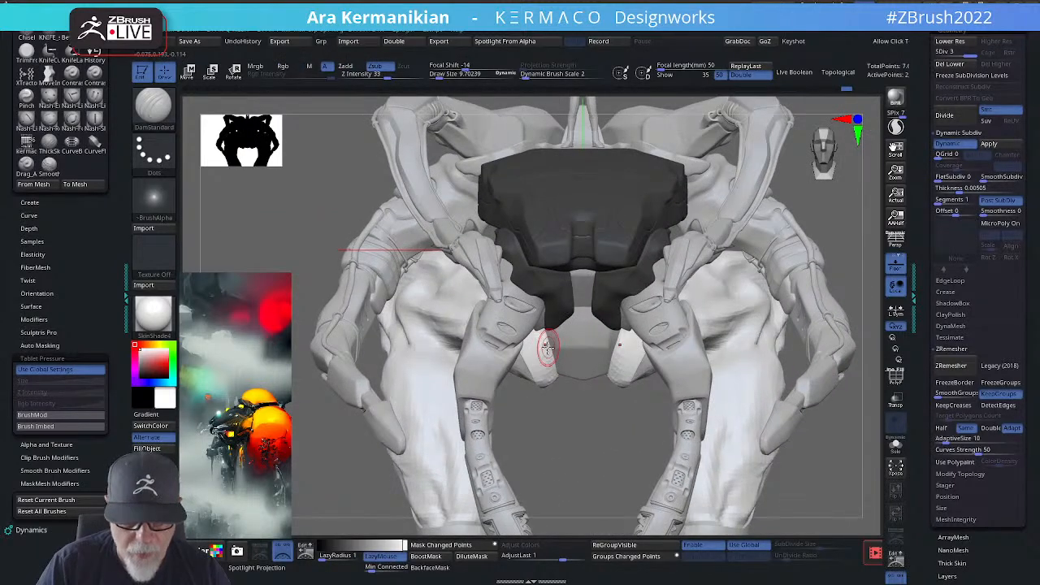
left_click(547, 347, "alt")
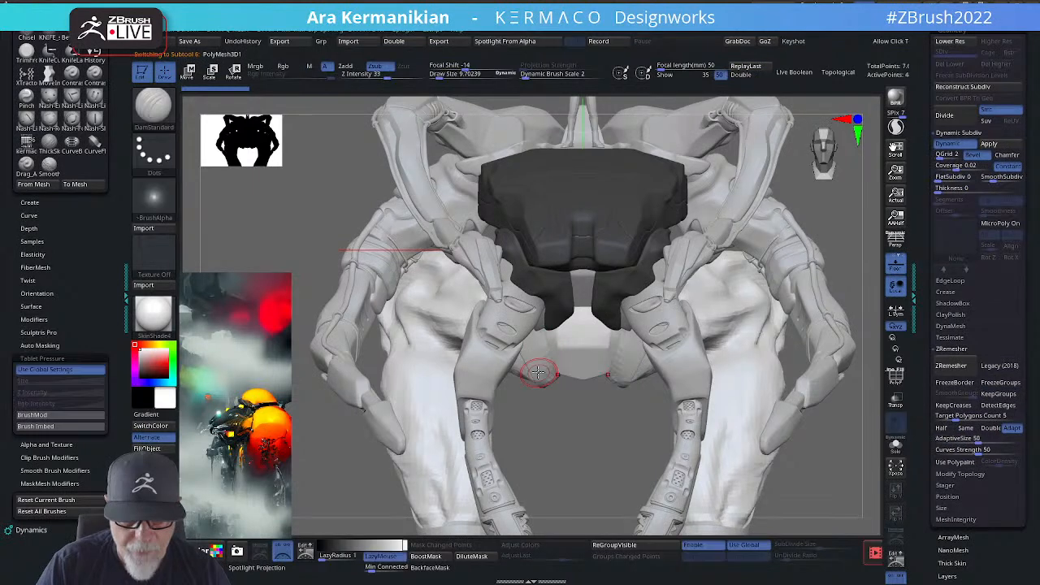
left_click(544, 362, "alt")
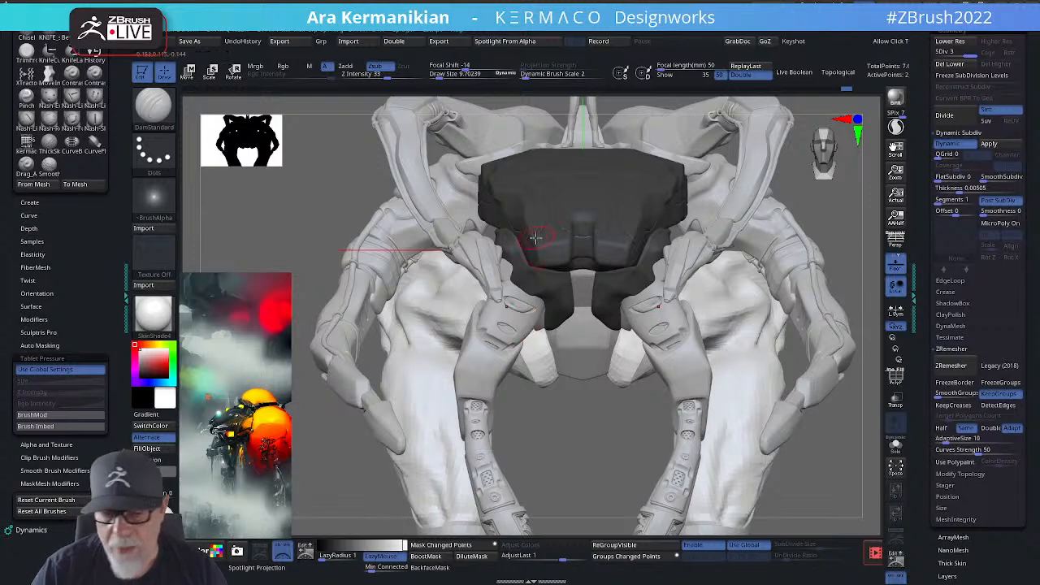
left_click_drag(601, 446, 569, 356)
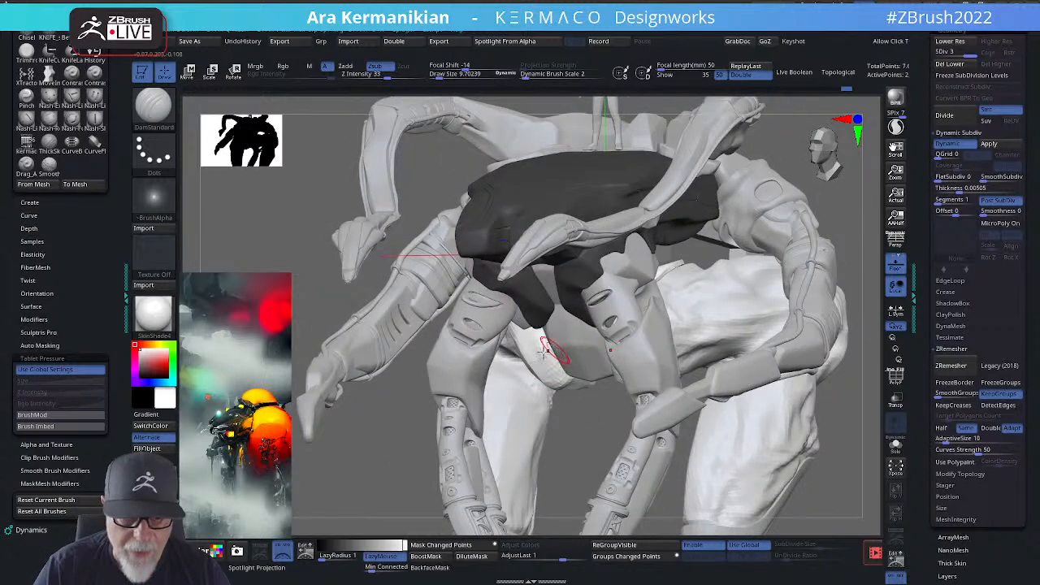
key("f")
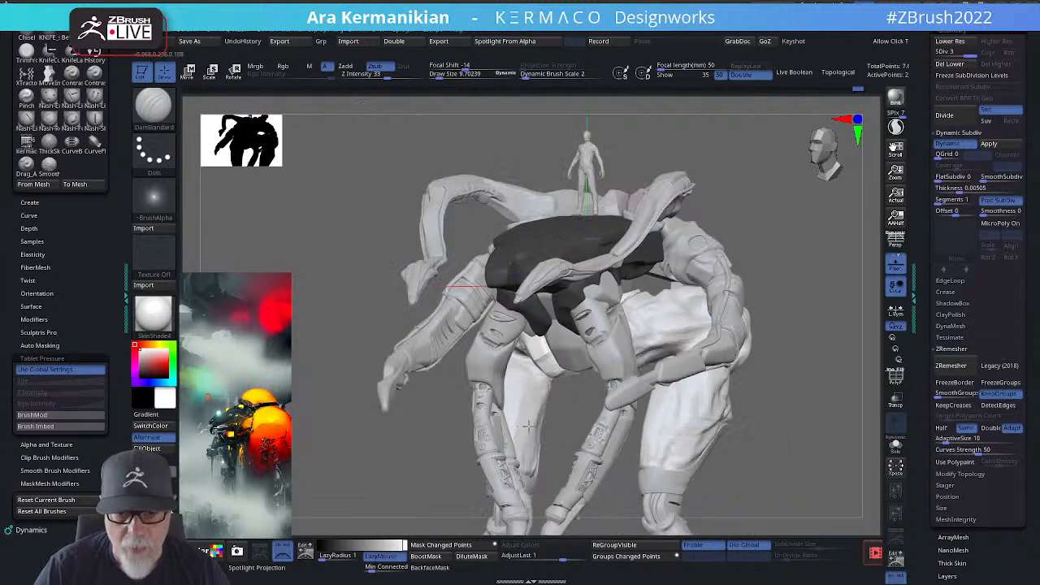
left_click_drag(529, 426, 610, 402, "alt")
mouse_move(817, 390)
left_mouse_down("shift")
mouse_move(798, 367)
mouse_move(557, 340)
mouse_move(547, 356)
left_mouse_up("shift")
key("shift")
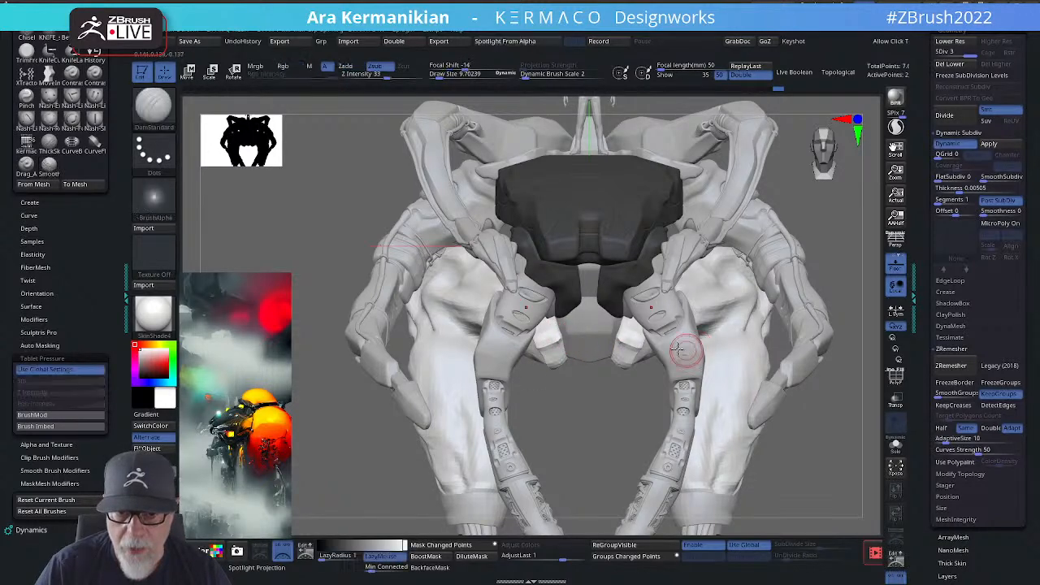
mouse_move(622, 335)
left_mouse_down("shift")
mouse_move(636, 342)
mouse_move(617, 339)
left_mouse_up("shift")
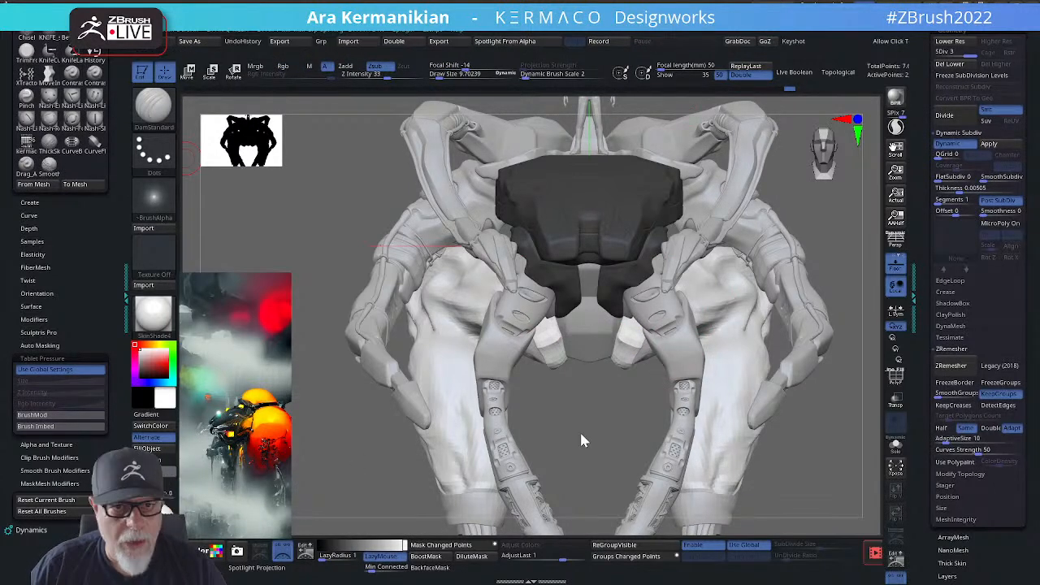
Step: Switch to the web browser and look through the uploaded videos on the Pixologic ZBrush YouTube channel
left_click_drag(619, 581, 632, 33)
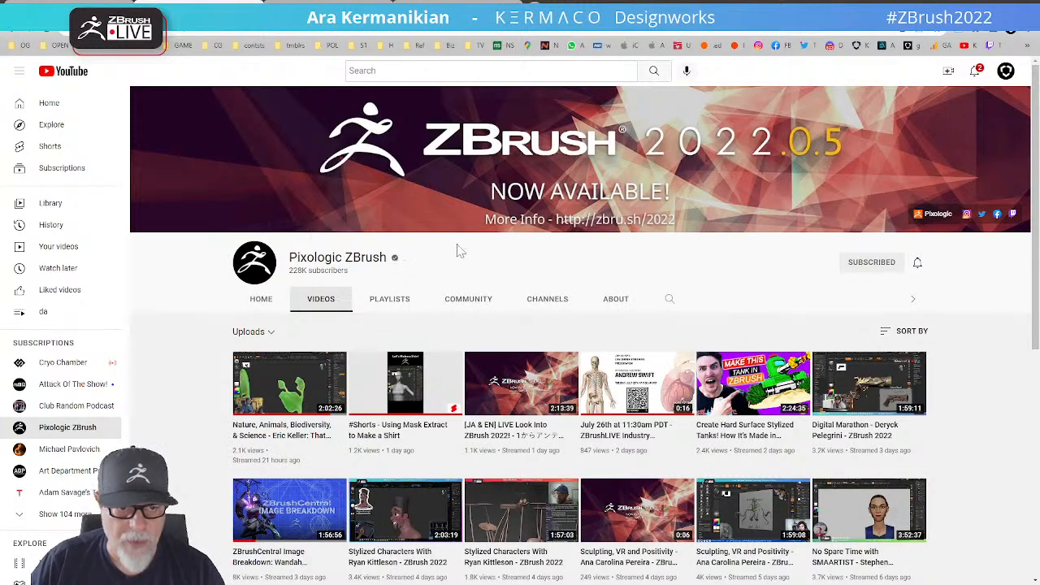
left_click(321, 305)
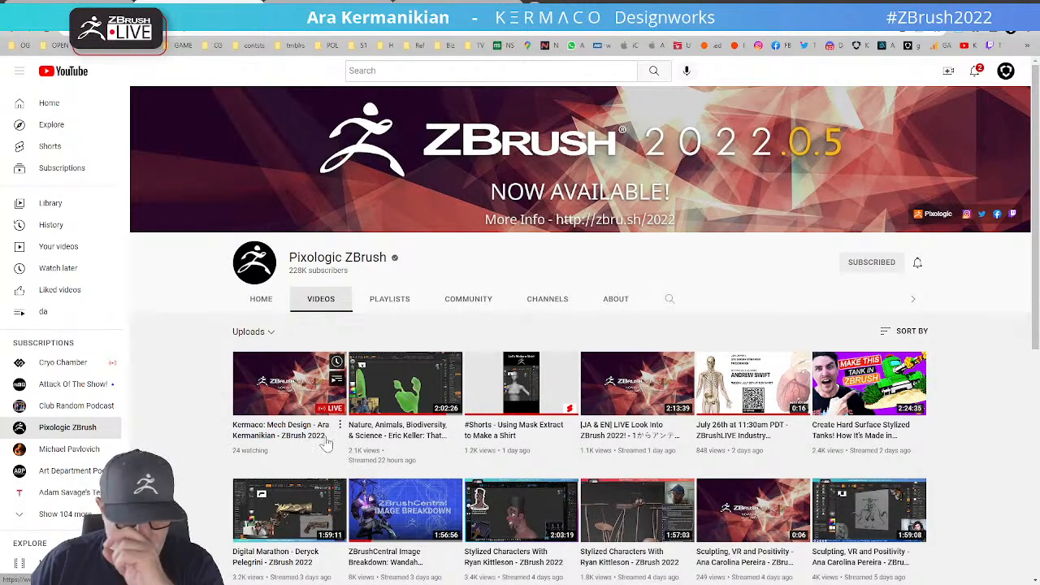
scroll(674, 431, "down", 5)
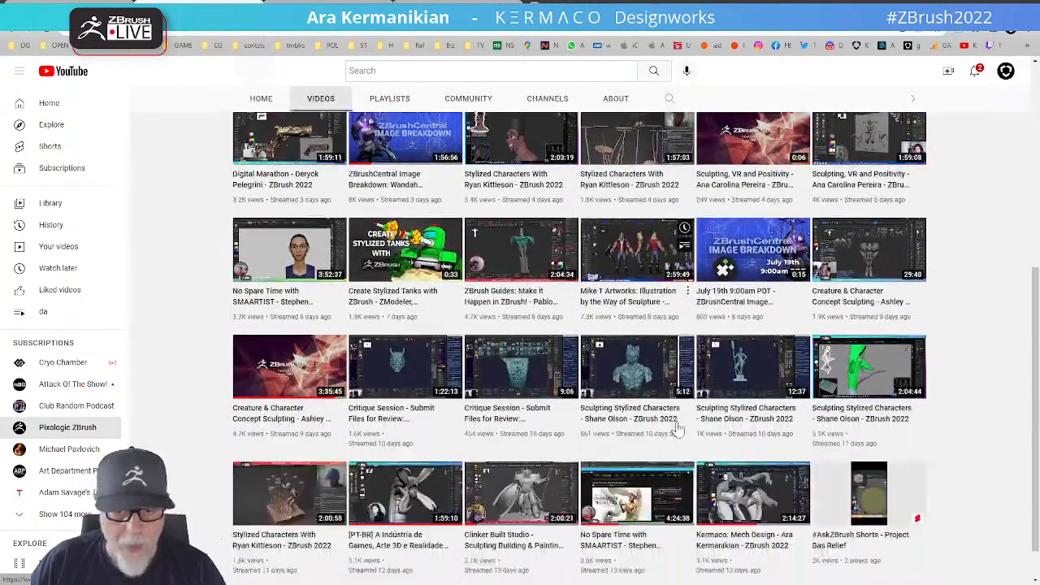
scroll(674, 430, "down", 5)
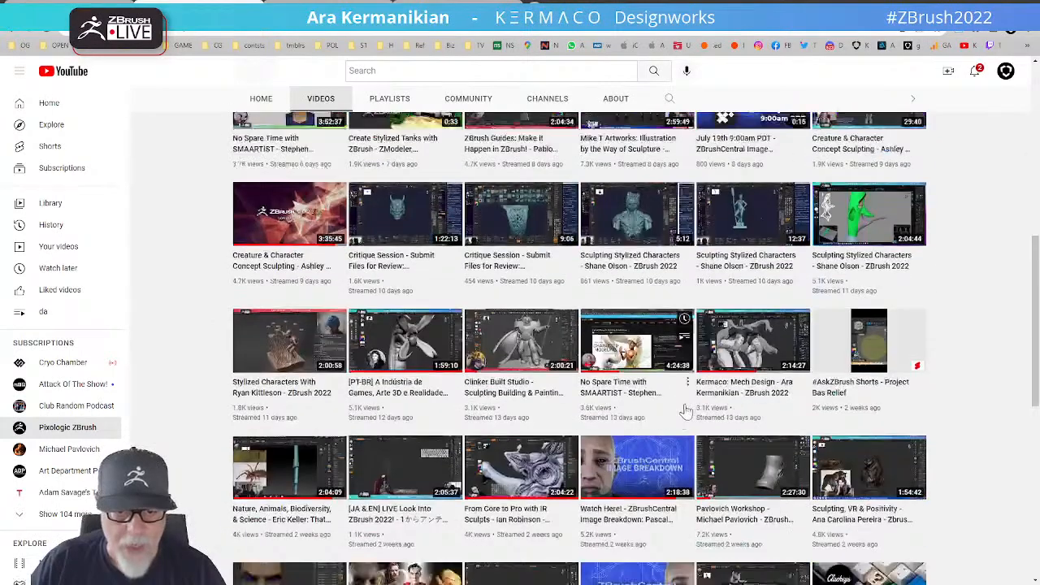
scroll(689, 423, "down", 1)
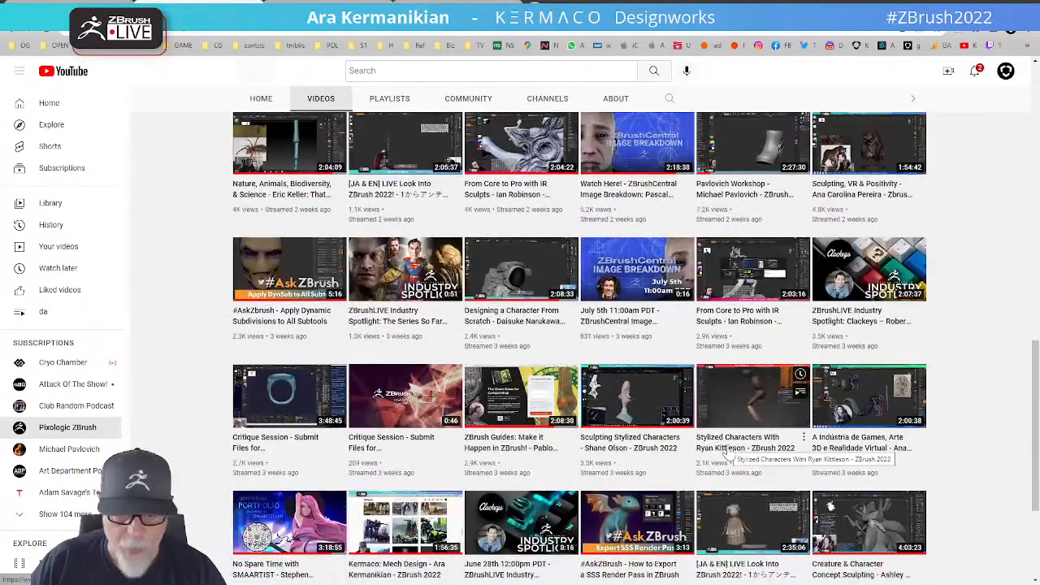
scroll(730, 453, "down", 1)
scroll(715, 422, "down", 1)
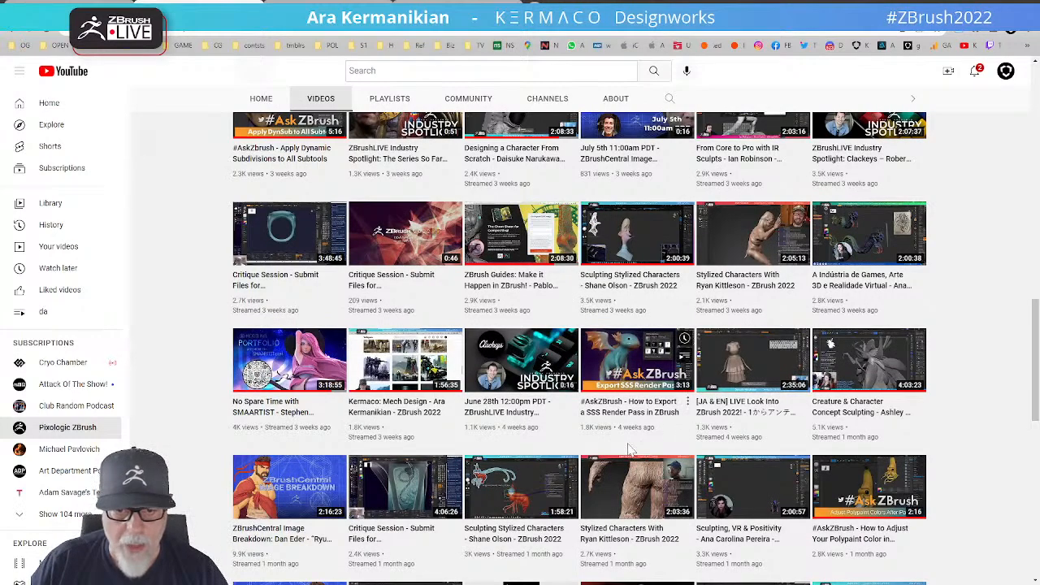
scroll(416, 463, "down", 6)
scroll(418, 455, "up", 12)
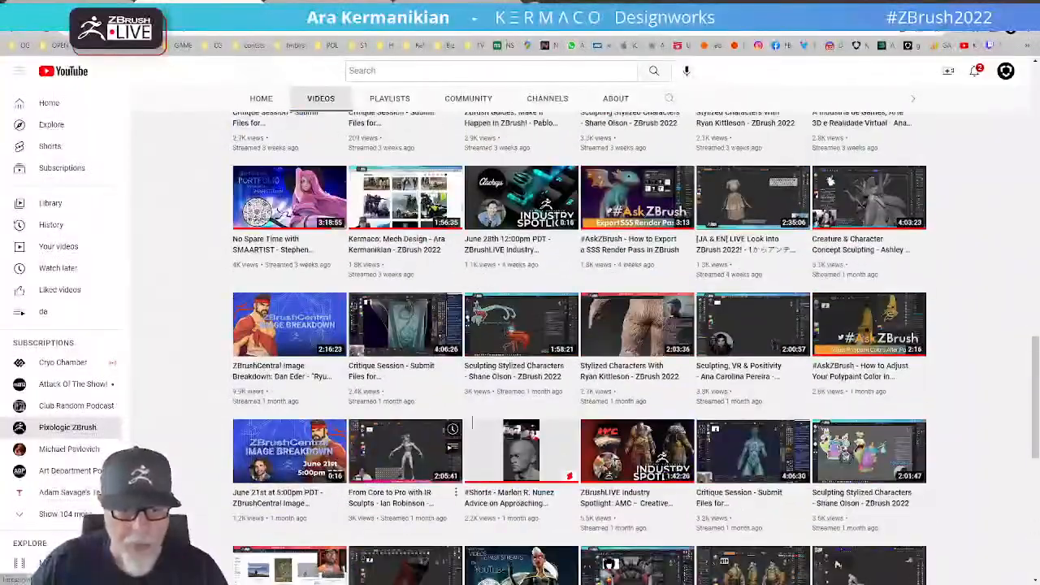
scroll(486, 433, "up", 6)
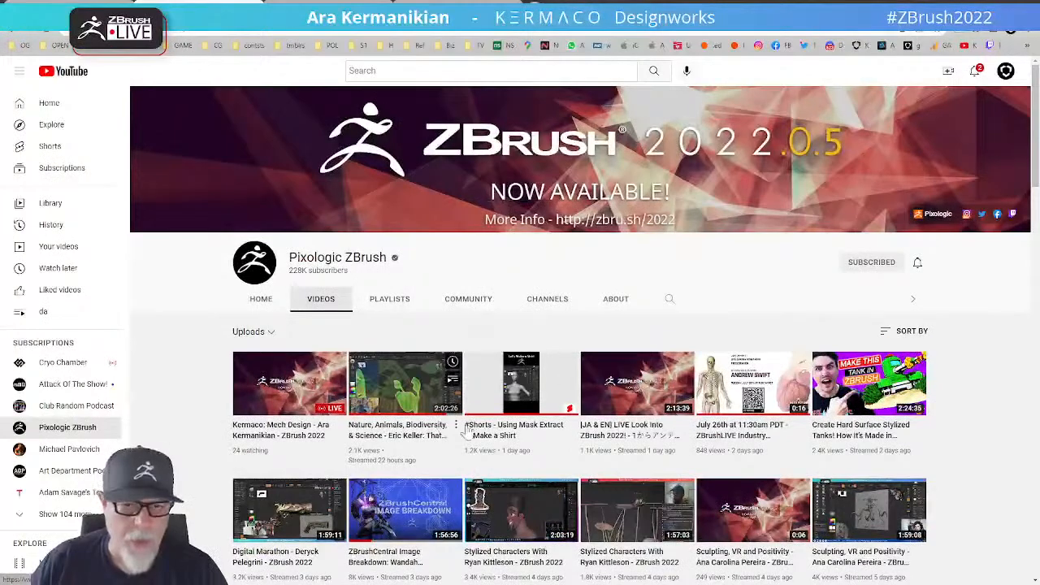
Step: Open the zbrushguides.com website in a new browser tab
left_click_drag(532, 10, 605, 2)
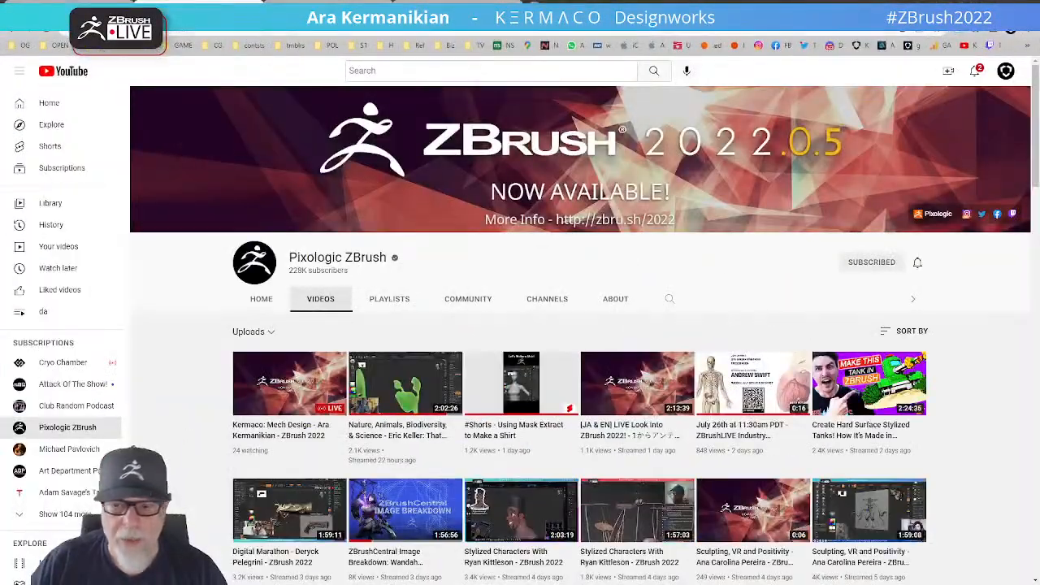
key("ctrl+t")
type("br")
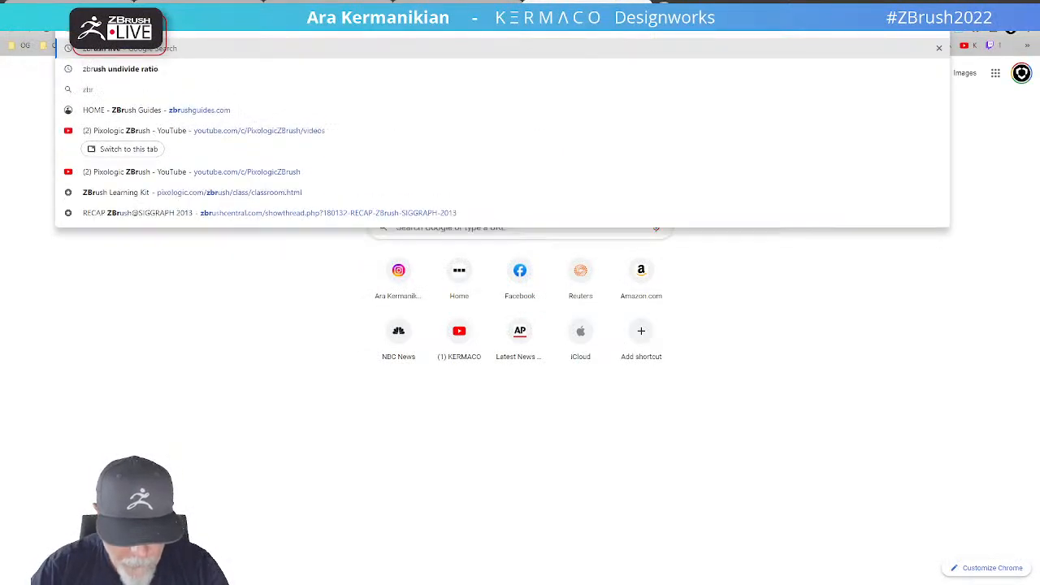
type("ushguides")
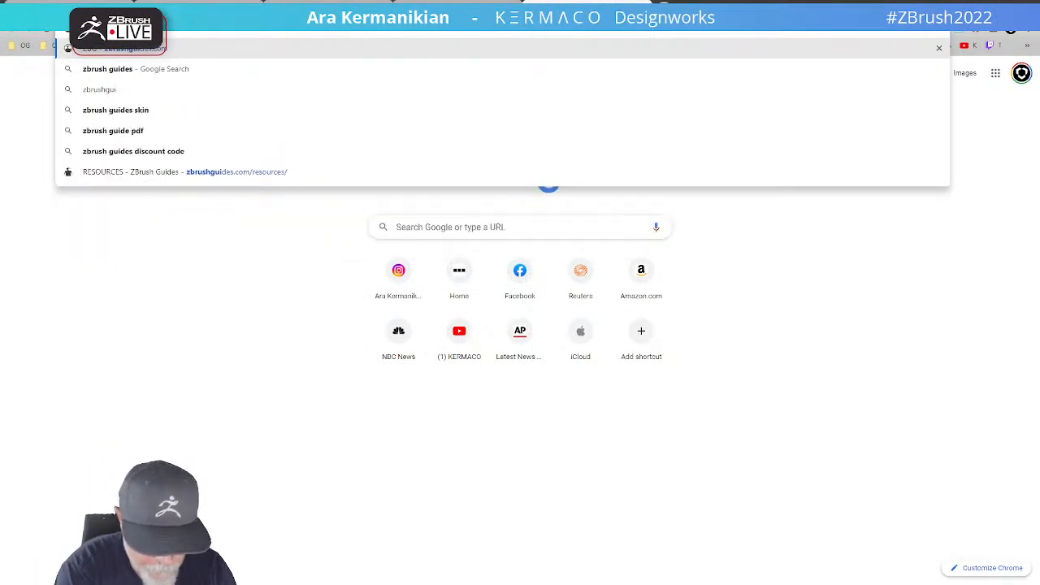
key("Return")
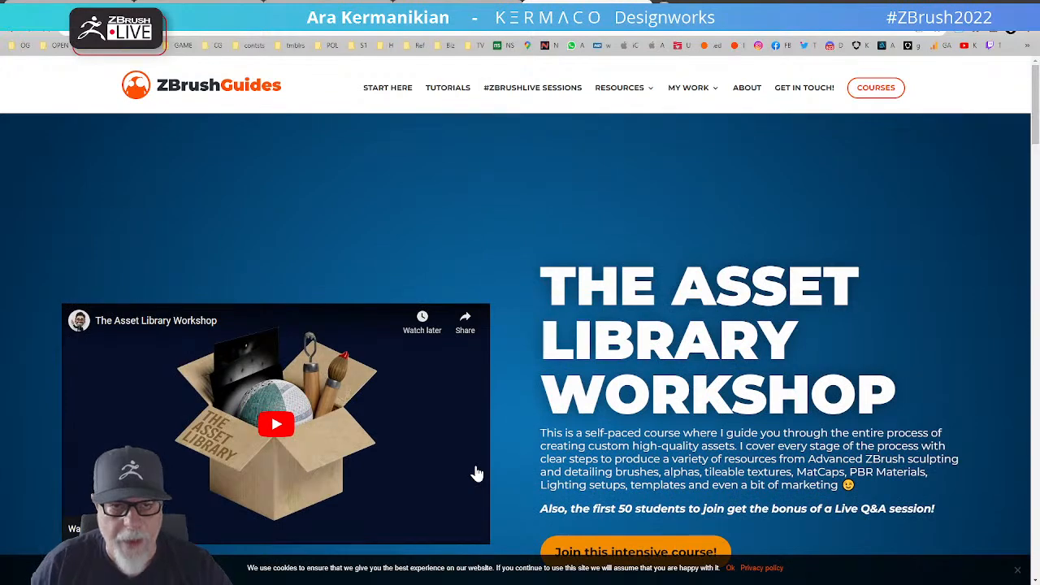
Step: Switch back to ZBrush and pull the hip covers' front inner edges into a small projecting point with the Move brush
mouse_move(569, 5)
left_mouse_down()
mouse_move(176, 285)
mouse_move(0, 293)
left_mouse_up()
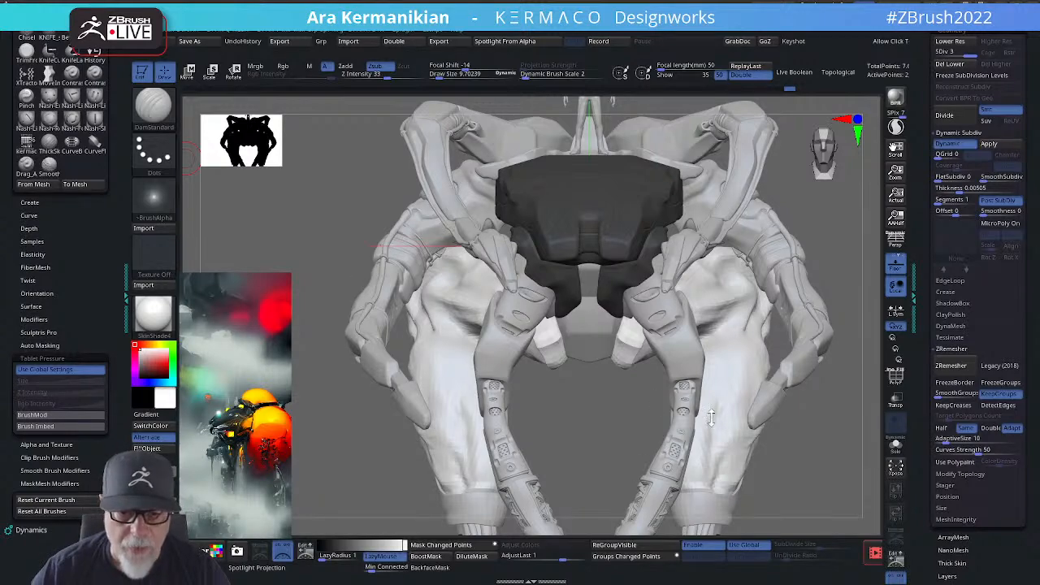
mouse_move(584, 408)
left_mouse_down()
mouse_move(627, 383)
mouse_move(585, 393)
mouse_move(614, 393)
left_mouse_up()
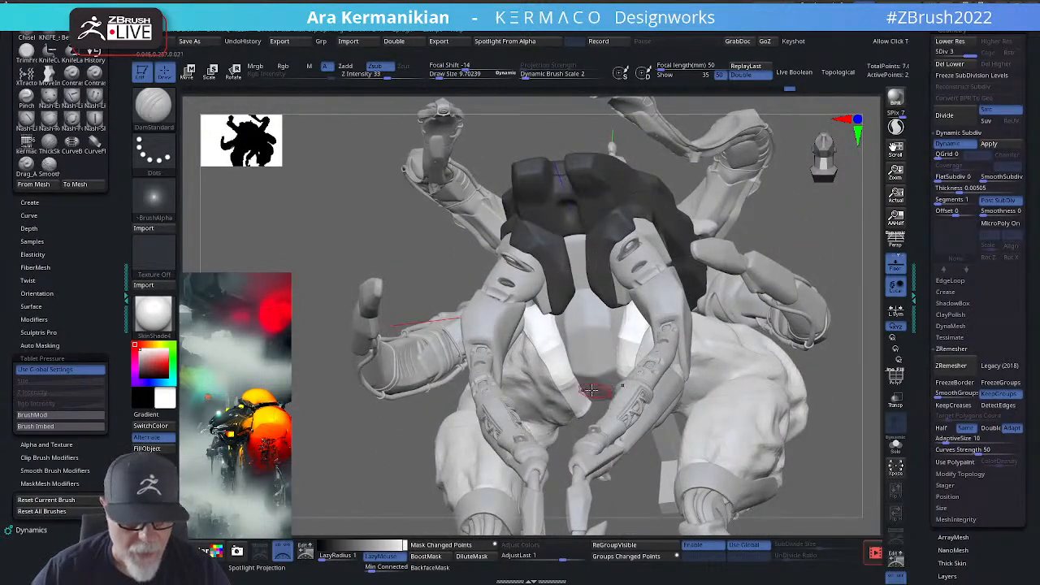
key("b")
key("m")
key("v")
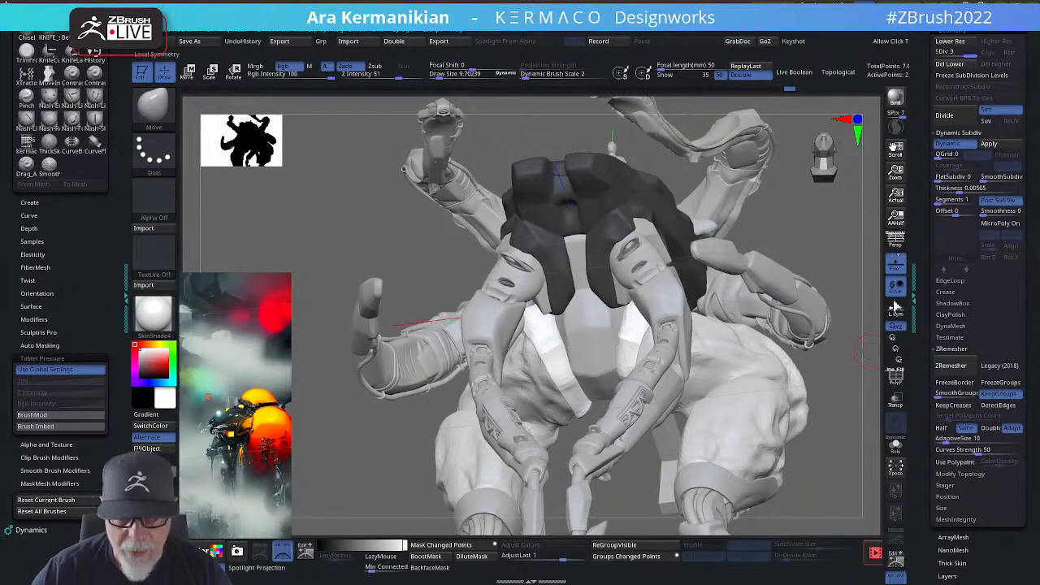
mouse_move(868, 274)
left_mouse_down()
mouse_move(868, 324)
mouse_move(877, 325)
mouse_move(547, 394)
left_mouse_up()
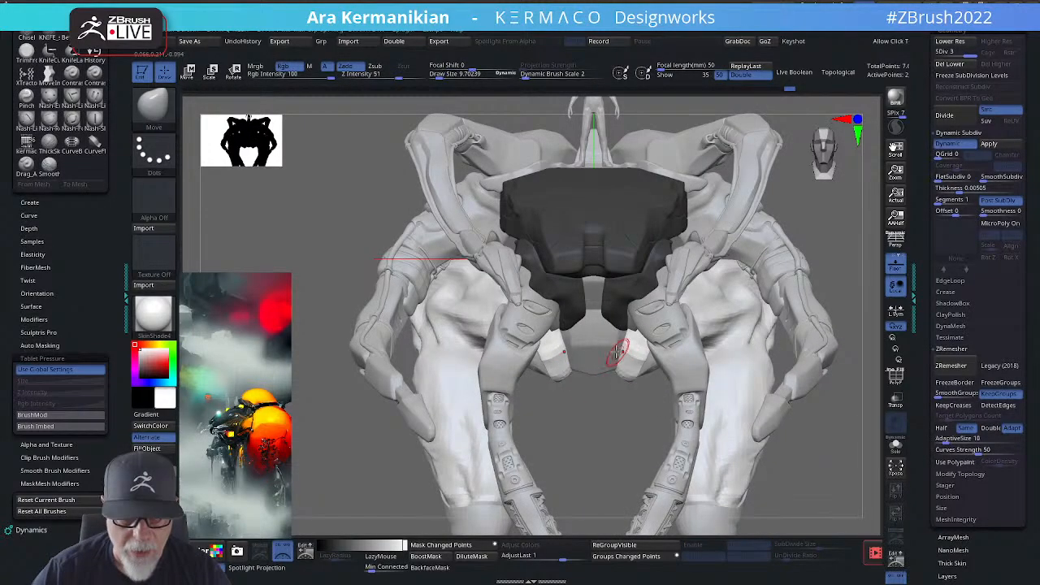
mouse_move(584, 446)
left_mouse_down()
mouse_move(591, 396)
mouse_move(619, 351)
left_mouse_up()
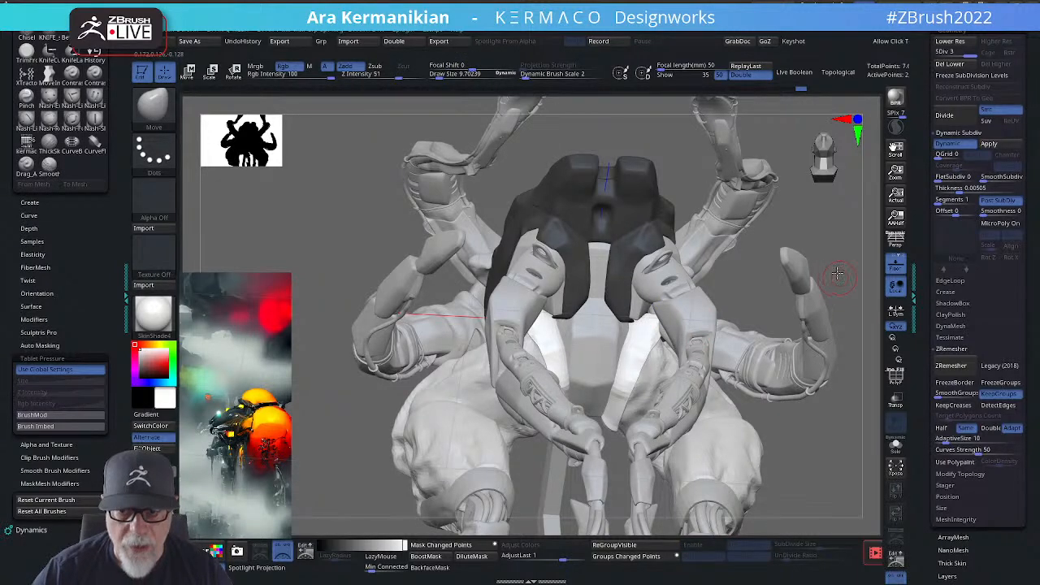
mouse_move(841, 274)
left_mouse_down("alt")
mouse_move(807, 267)
mouse_move(801, 347)
mouse_move(762, 366)
mouse_move(777, 331)
mouse_move(761, 322)
mouse_move(840, 343)
mouse_move(845, 389)
left_mouse_up("alt")
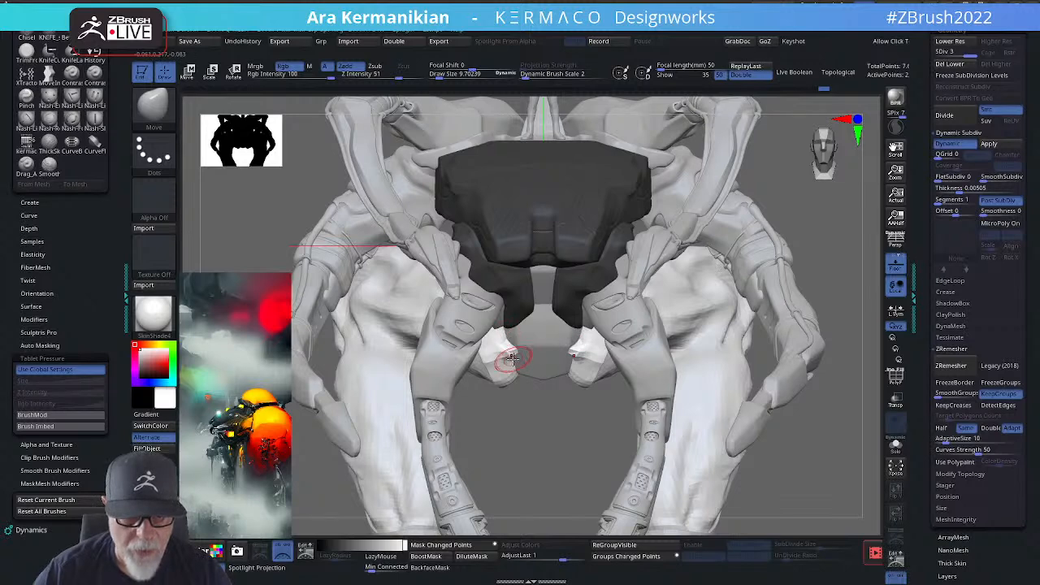
left_click_drag(511, 349, 512, 360)
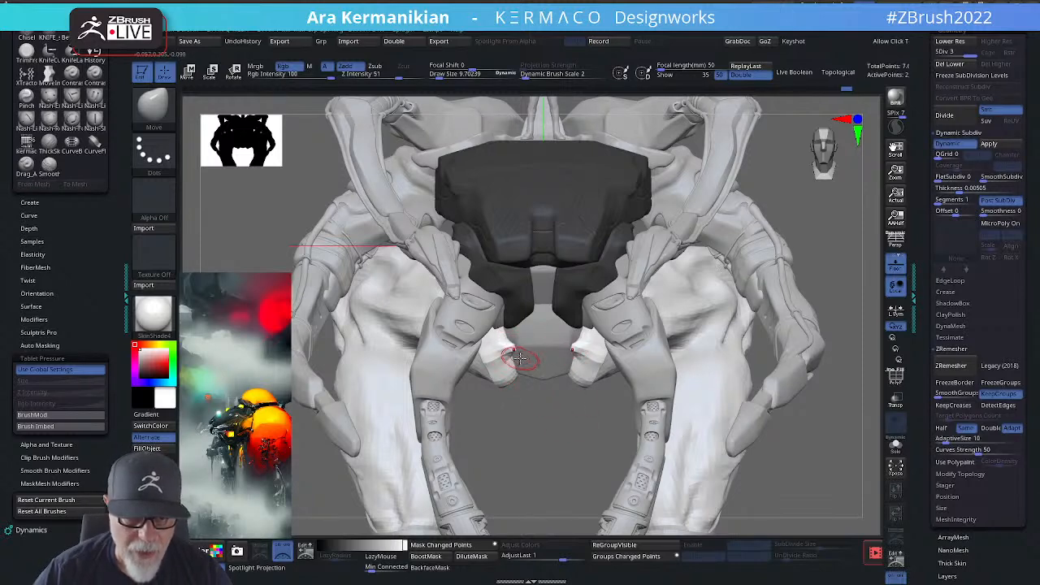
Step: Reshape and smooth the hip covers' front edges around the projecting points beside the pelvis
left_click_drag(551, 391, 502, 359)
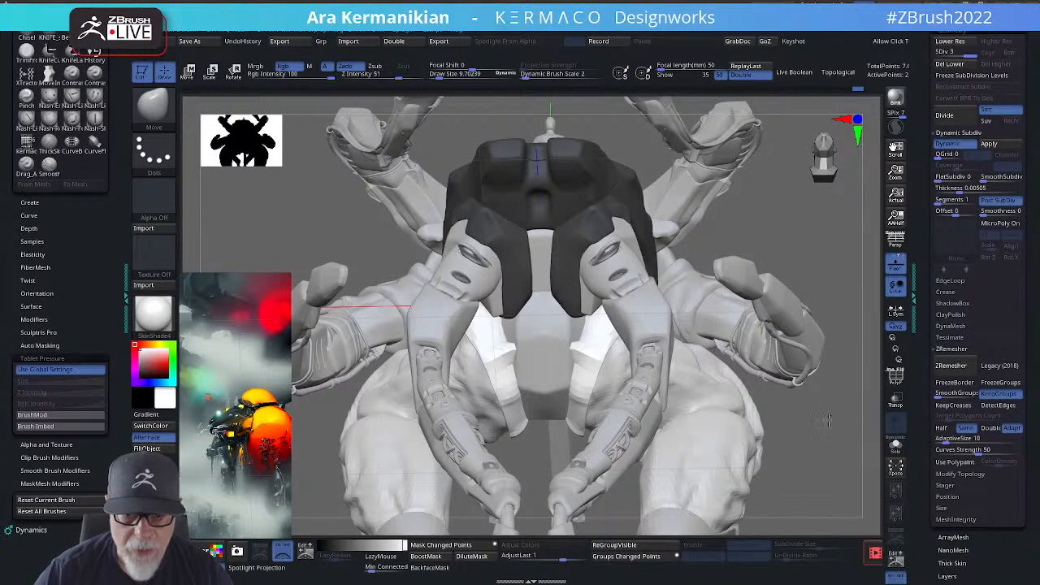
left_click_drag(819, 434, 833, 404, "alt")
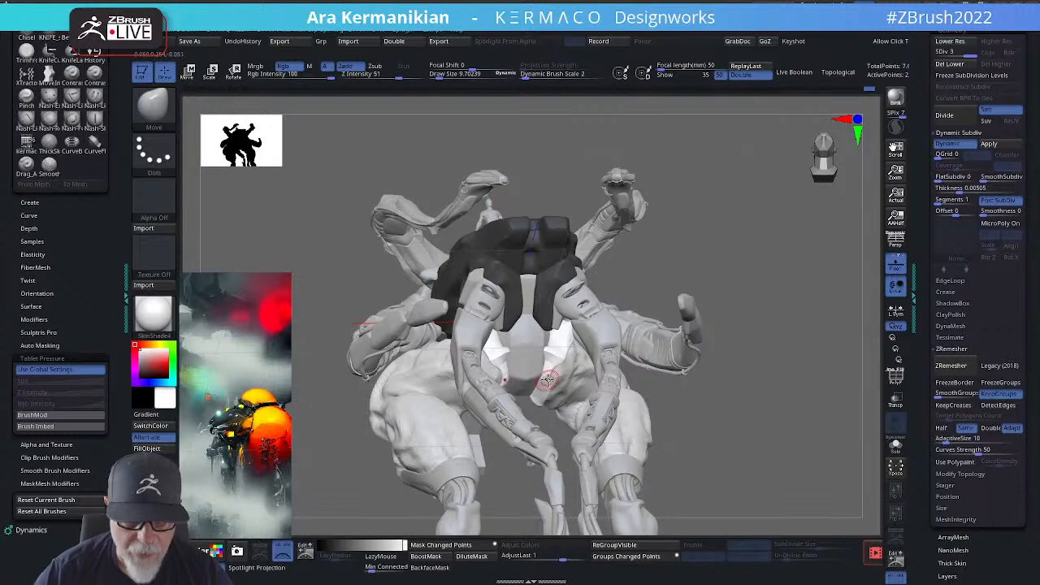
key("shift")
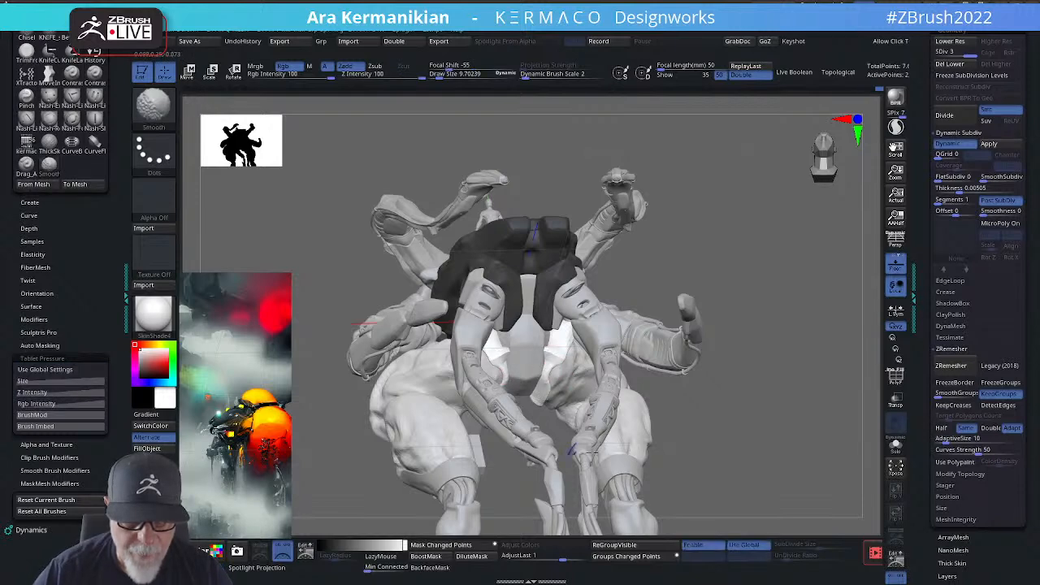
mouse_move(687, 439)
left_mouse_down("alt")
mouse_move(720, 399)
mouse_move(804, 382)
mouse_move(812, 369)
mouse_move(795, 349)
mouse_move(798, 398)
mouse_move(792, 357)
mouse_move(798, 379)
mouse_move(841, 411)
mouse_move(559, 361)
left_mouse_up("alt")
left_click_drag(787, 387, 553, 329)
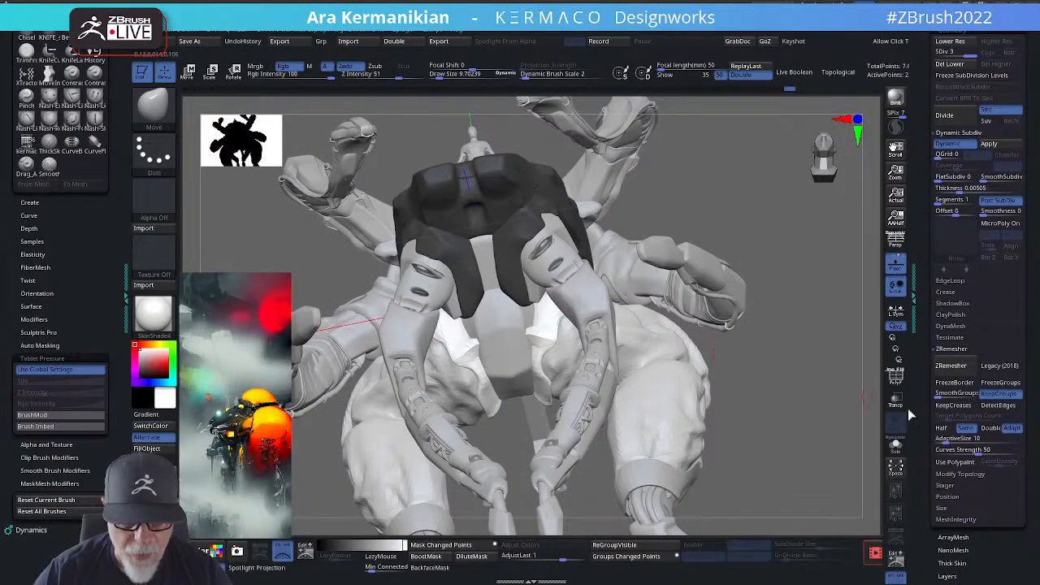
Step: Isolate the hip covers so the rest of the creature is hidden
left_click(895, 445)
mouse_move(829, 422)
left_mouse_down()
mouse_move(764, 378)
mouse_move(794, 265)
mouse_move(555, 296)
mouse_move(566, 309)
left_mouse_up()
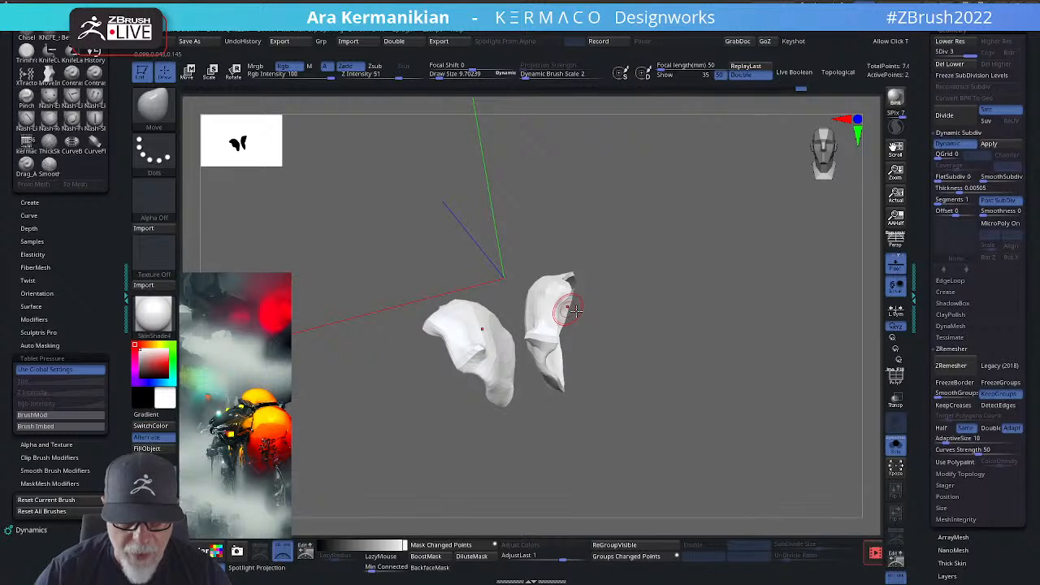
mouse_move(665, 315)
left_mouse_down()
mouse_move(606, 370)
mouse_move(866, 353)
left_mouse_up()
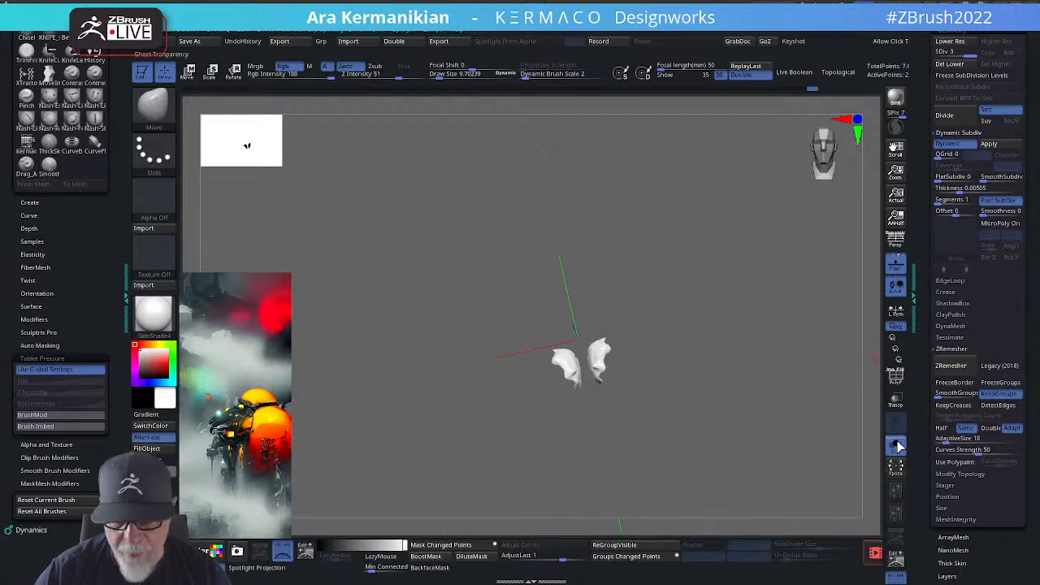
mouse_move(761, 352)
left_mouse_down()
mouse_move(721, 341)
mouse_move(810, 350)
left_mouse_up()
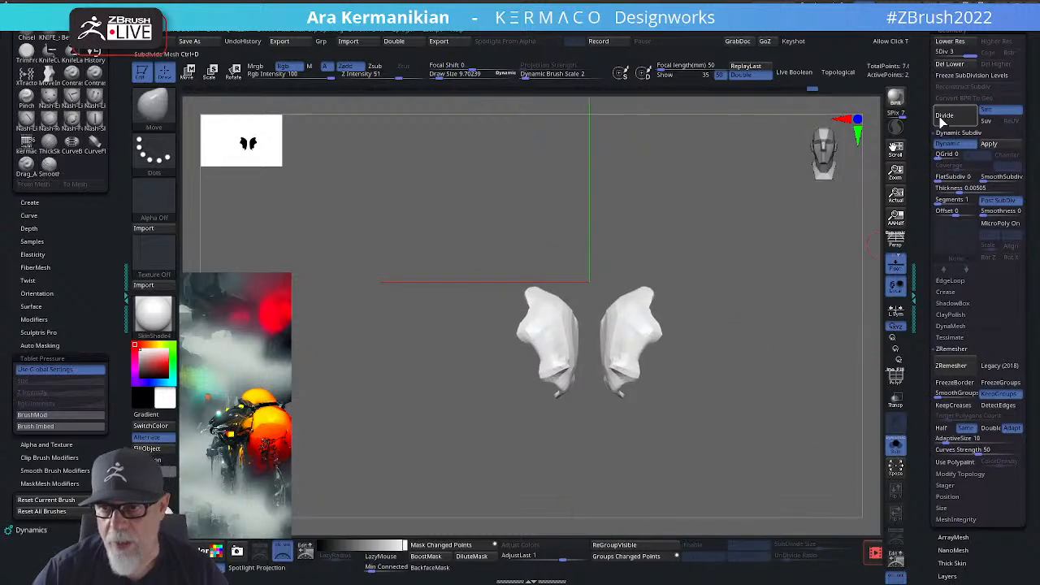
Step: Delete the hip covers' lower subdivision levels and rebuild their topology with ZRemesher, using the Same, Adapt and KeepGroups options
left_click(958, 64)
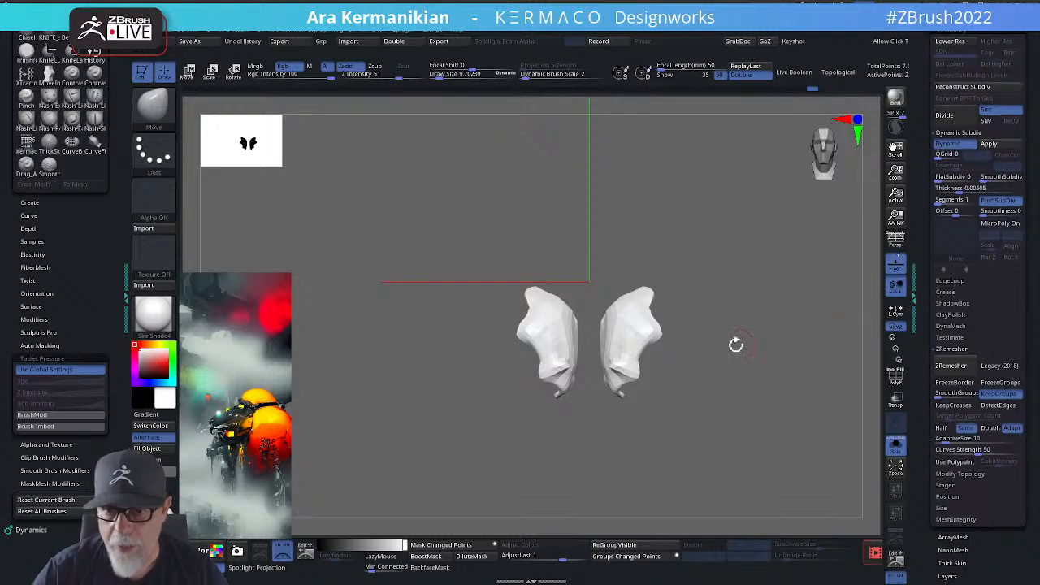
left_click_drag(784, 329, 781, 324, "alt")
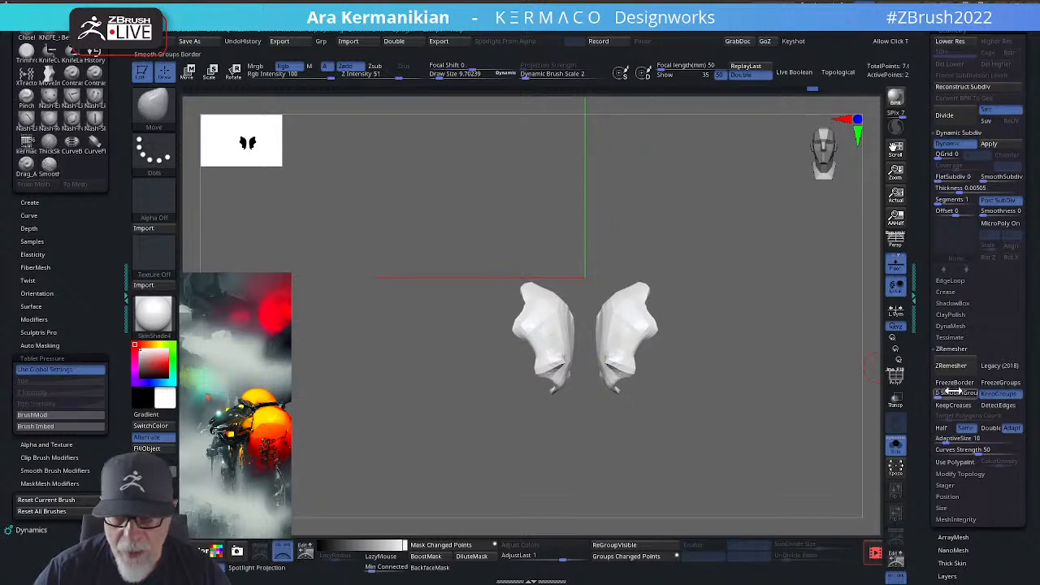
left_click(971, 368)
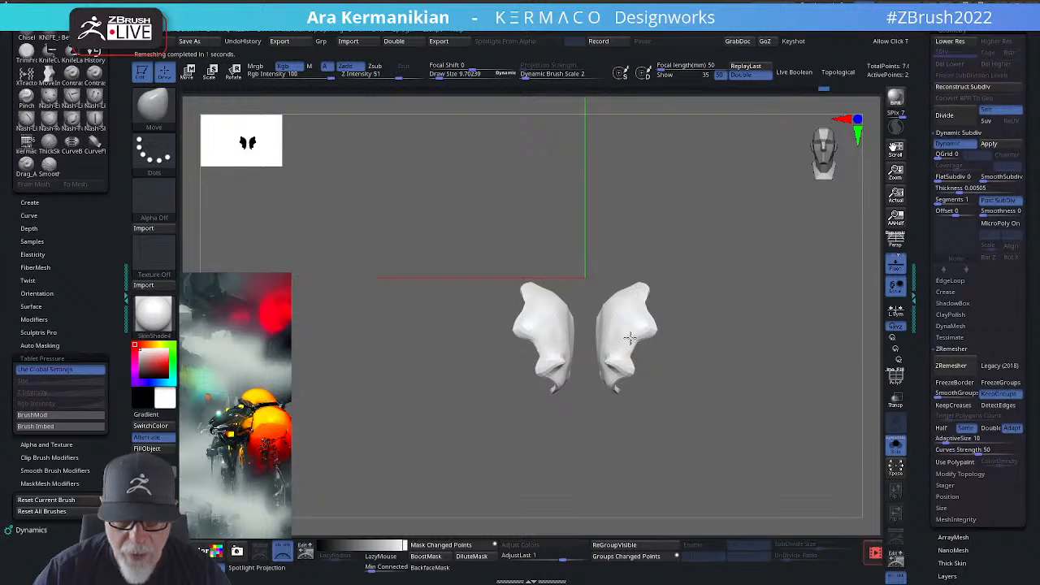
Step: Refine the isolated hip covers' rims below the projecting points with the Move brush, and show the whole creature again
right_click_drag(627, 337, 635, 341)
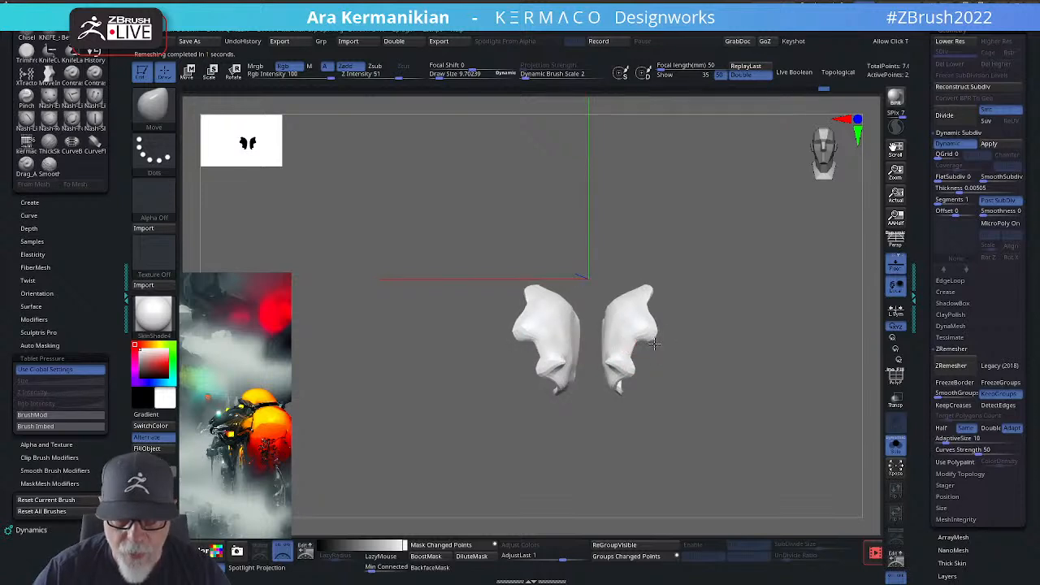
right_click_drag(652, 331, 649, 335)
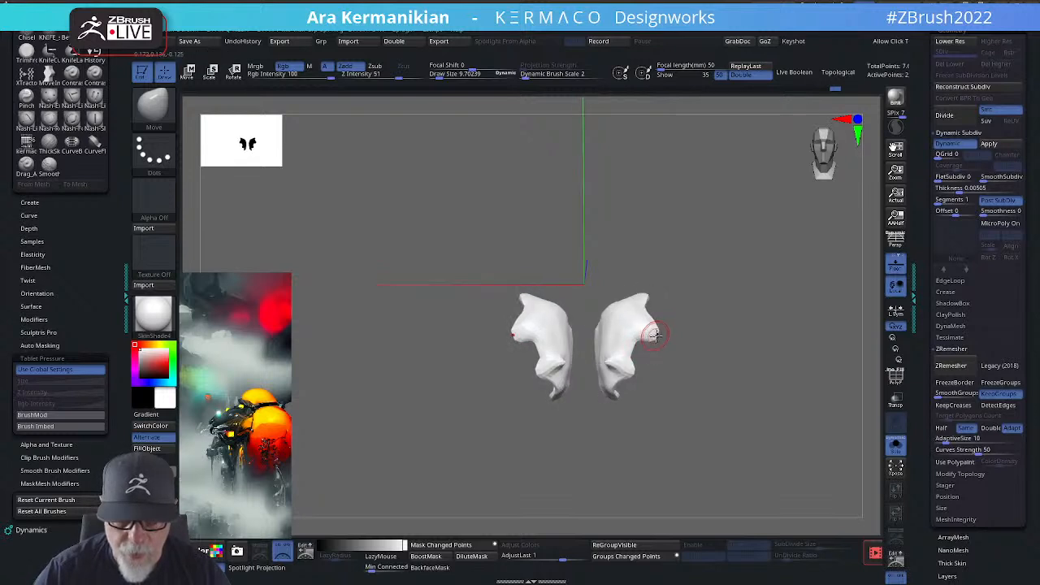
mouse_move(669, 332)
left_mouse_down()
mouse_move(742, 348)
mouse_move(650, 390)
mouse_move(600, 362)
mouse_move(635, 376)
left_mouse_up()
left_click_drag(719, 389, 569, 389)
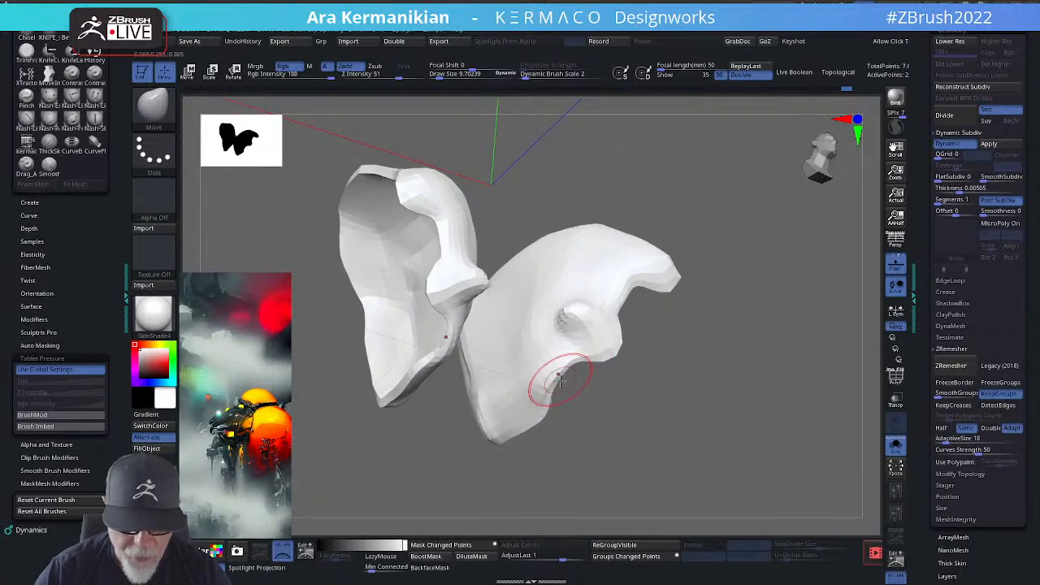
left_click_drag(555, 378, 568, 359)
right_click_drag(656, 417, 669, 389, "ctrl")
left_click_drag(717, 394, 708, 363)
right_click_drag(708, 364, 749, 383, "ctrl")
left_click(896, 444)
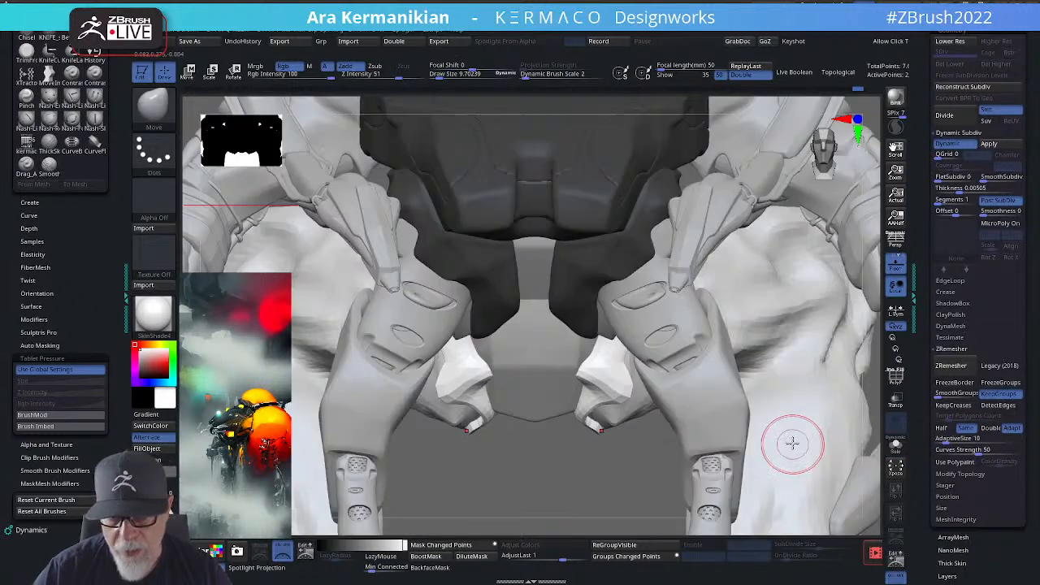
Step: Nudge the hip cover's lower rim beneath the thigh with the Move brush at a draw size of 10.99
right_click_drag(477, 481, 719, 431, "ctrl")
left_click_drag(719, 431, 781, 352)
right_click_drag(782, 352, 735, 422, "ctrl")
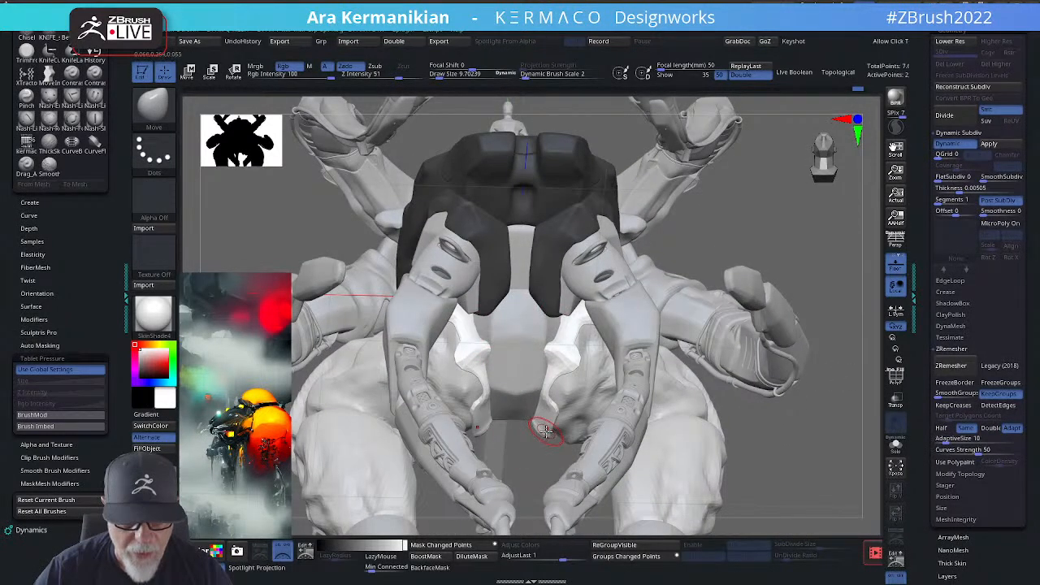
mouse_move(529, 481)
left_mouse_down()
mouse_move(568, 438)
mouse_move(552, 415)
mouse_move(517, 406)
mouse_move(504, 385)
left_mouse_up()
key("s")
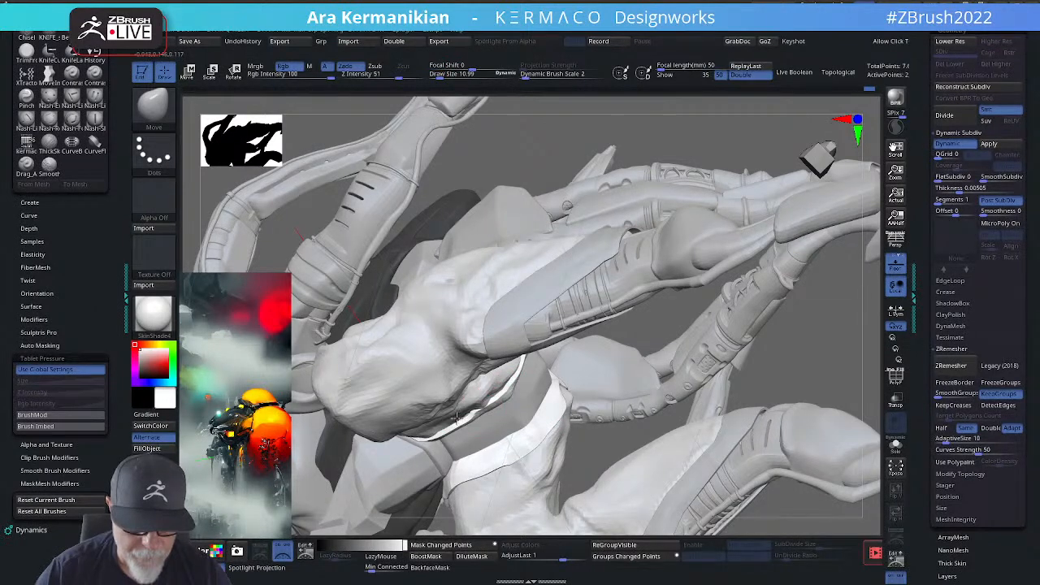
left_click_drag(483, 416, 487, 416)
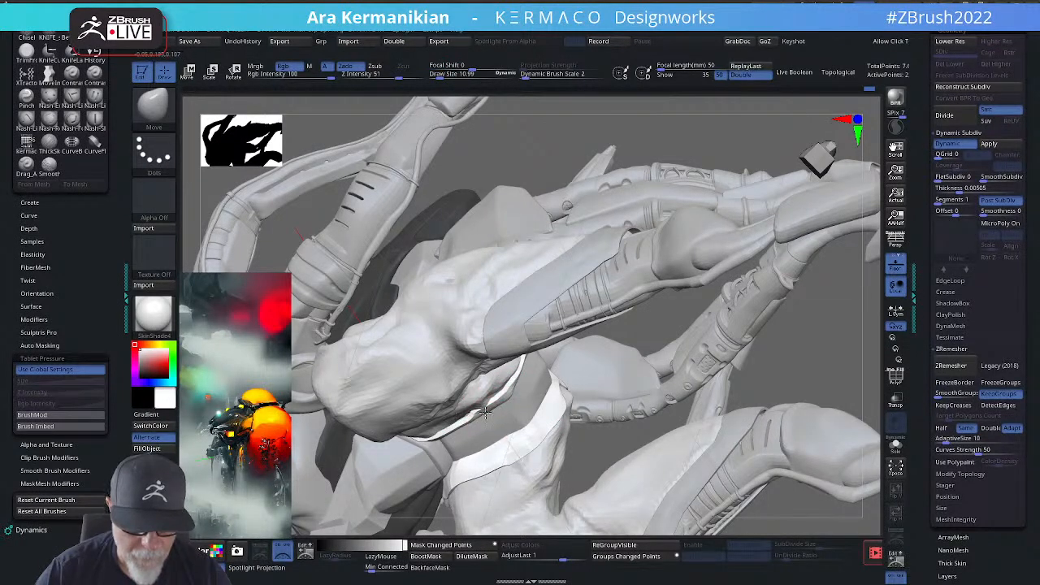
Step: Select the central pelvis block between the hip covers and display its polygroups and wireframe
left_click_drag(868, 364, 557, 389)
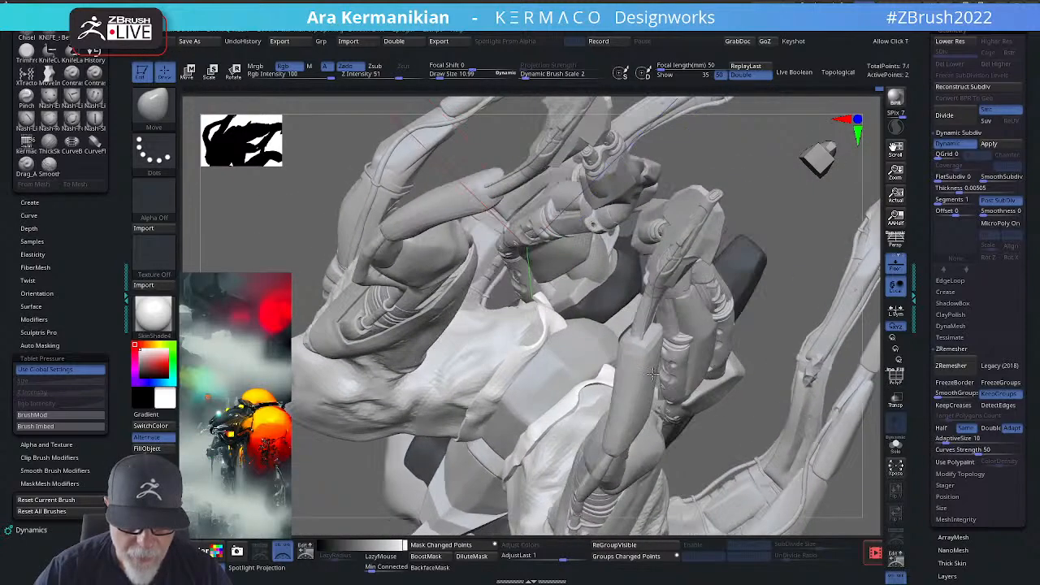
left_click(564, 378, "alt")
left_click(560, 363, "alt")
left_click(898, 377)
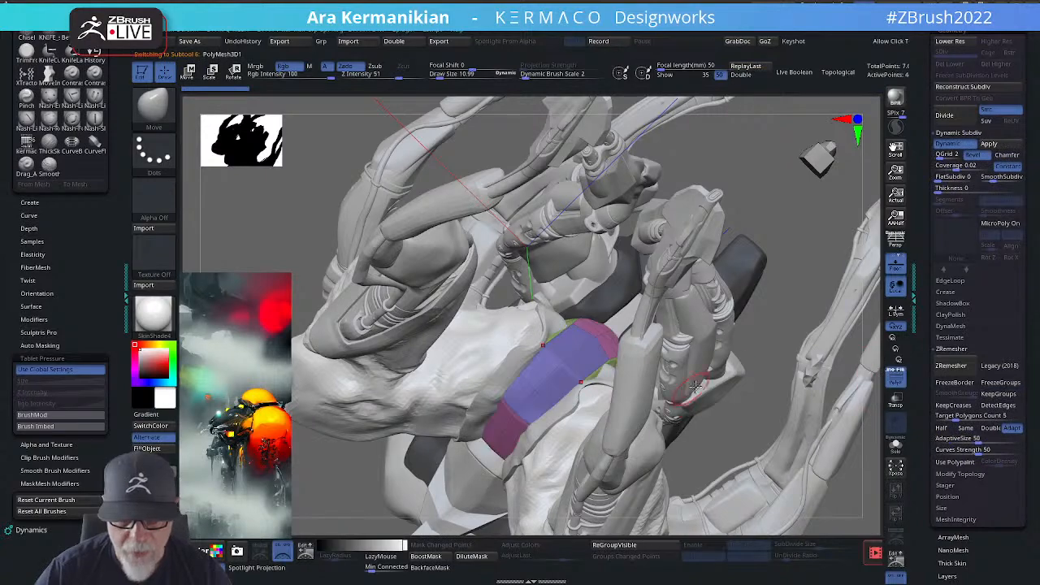
Step: Examine the central pelvis block against the whole creature from the side, the front and underneath
left_click_drag(815, 272, 870, 332)
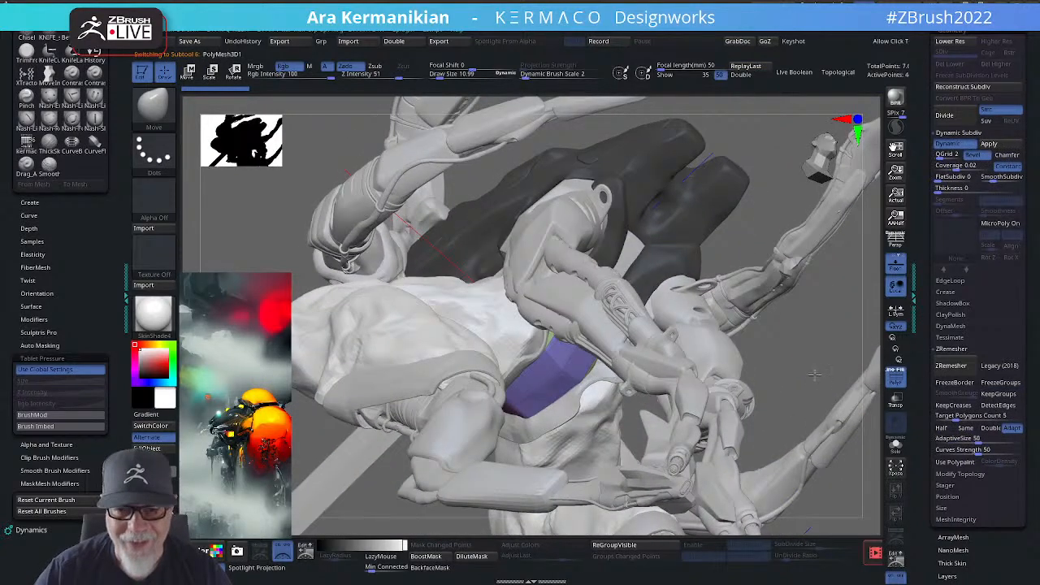
left_click_drag(815, 373, 763, 327)
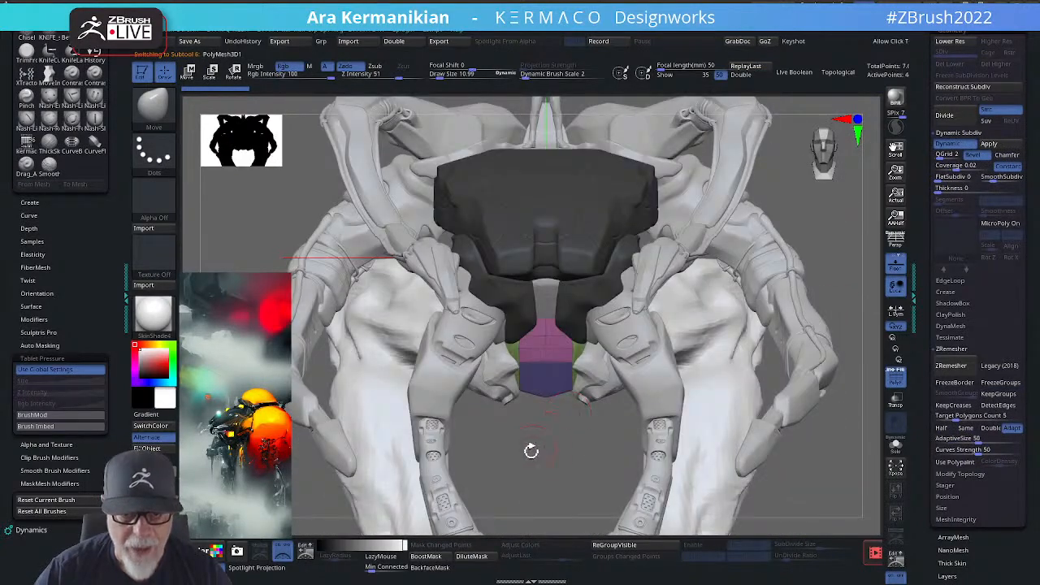
left_click_drag(552, 440, 509, 405, "alt")
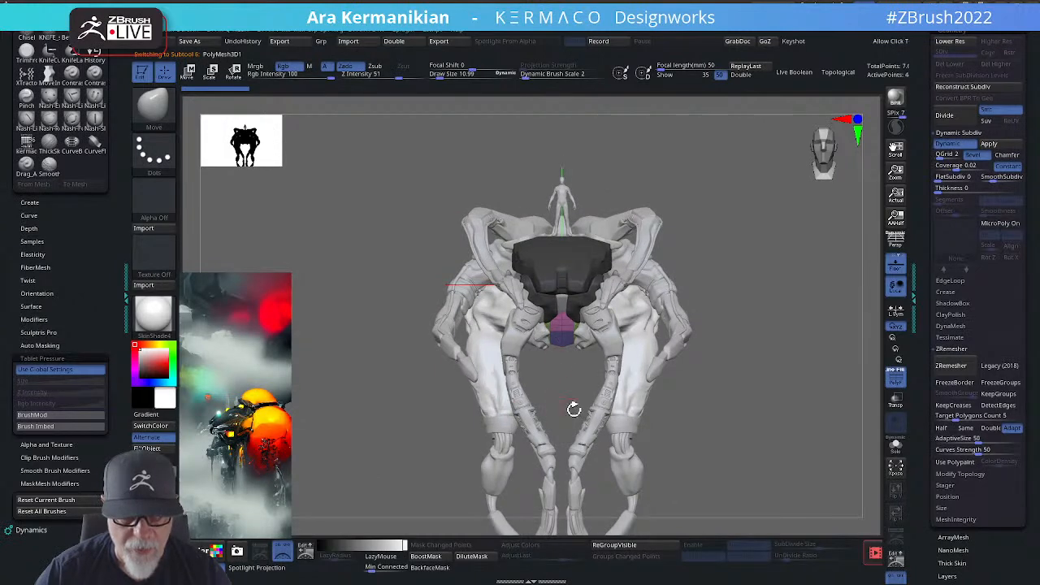
left_click_drag(573, 409, 813, 288)
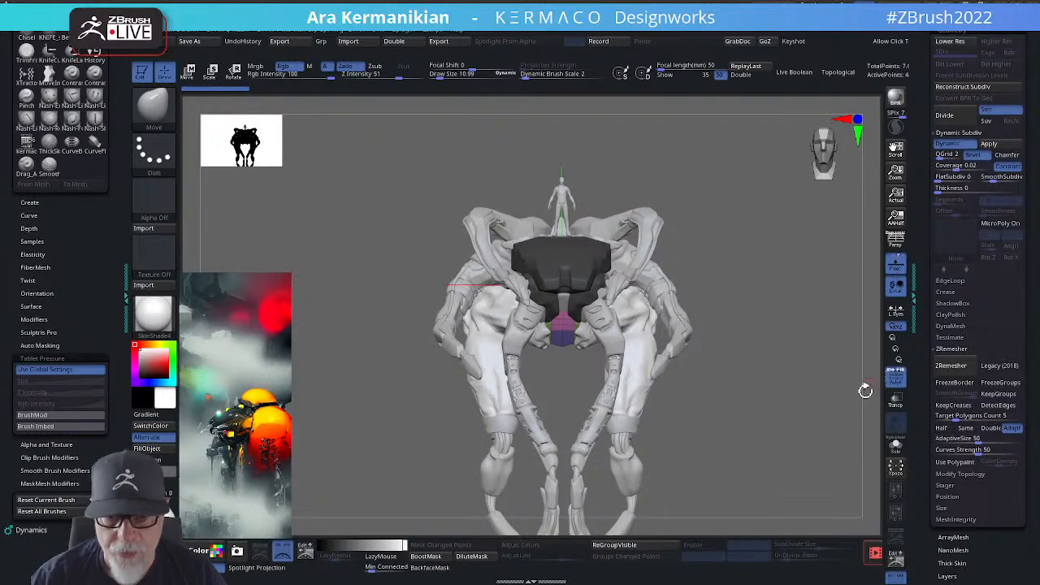
left_click_drag(718, 439, 825, 313)
key("f")
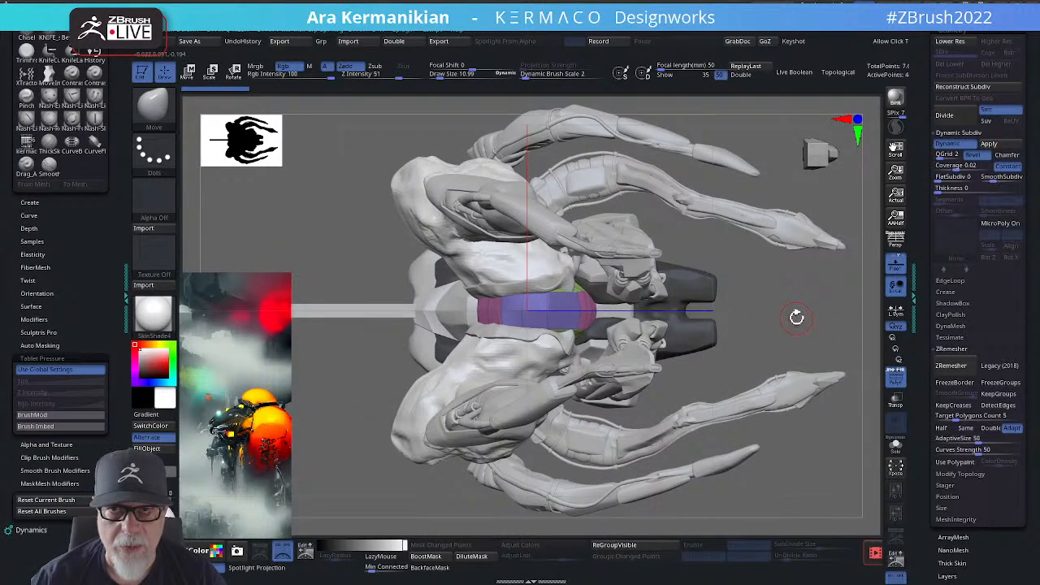
left_click_drag(793, 320, 738, 309)
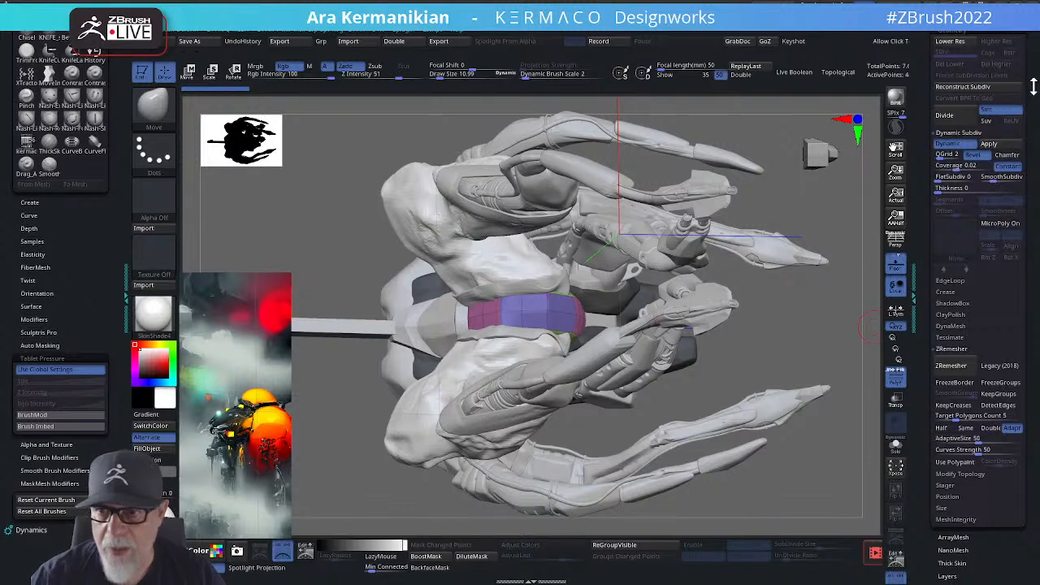
Step: Apply dynamic subdivision to the central pelvis block, divide it up to subdivision level 5, and hide its wireframe
left_click(954, 114)
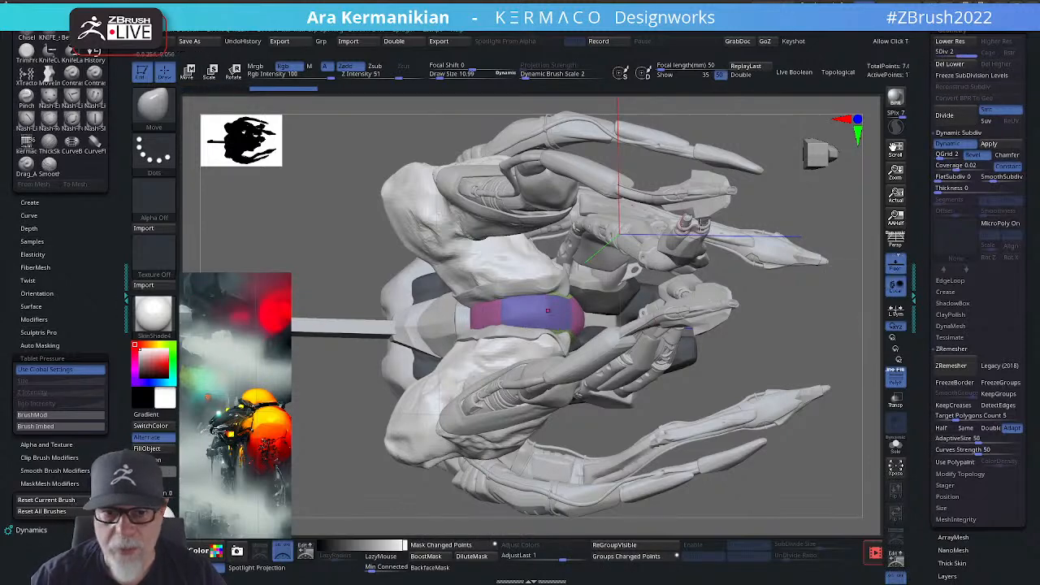
key("ctrl+z")
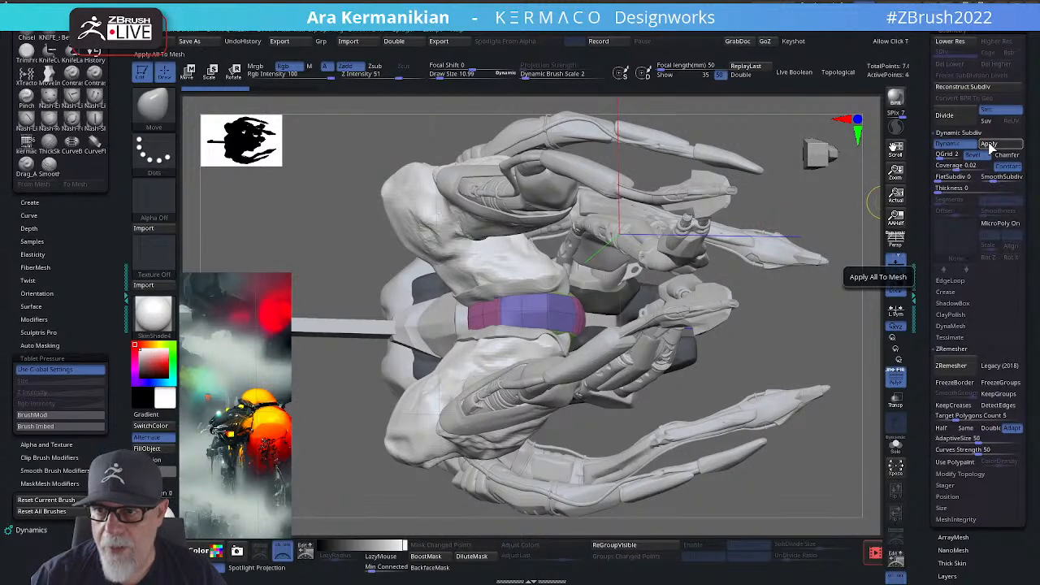
left_click(990, 145)
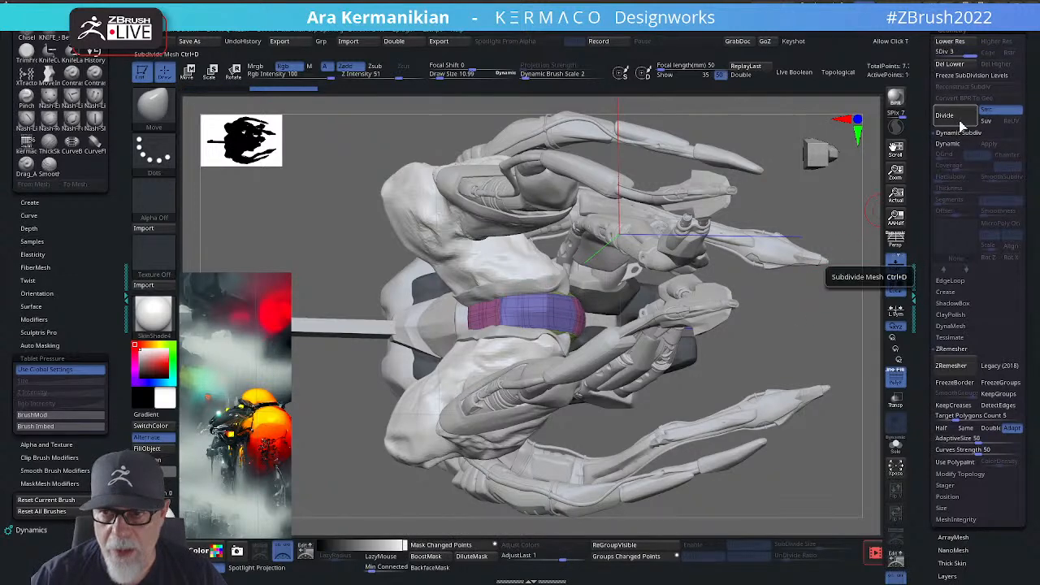
left_click_drag(799, 342, 820, 293)
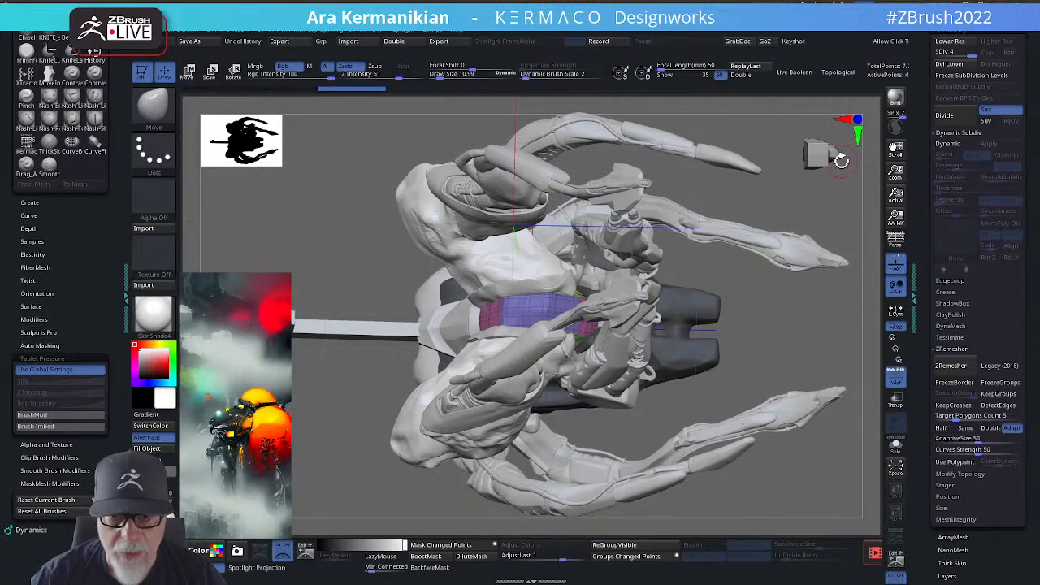
left_click(957, 116)
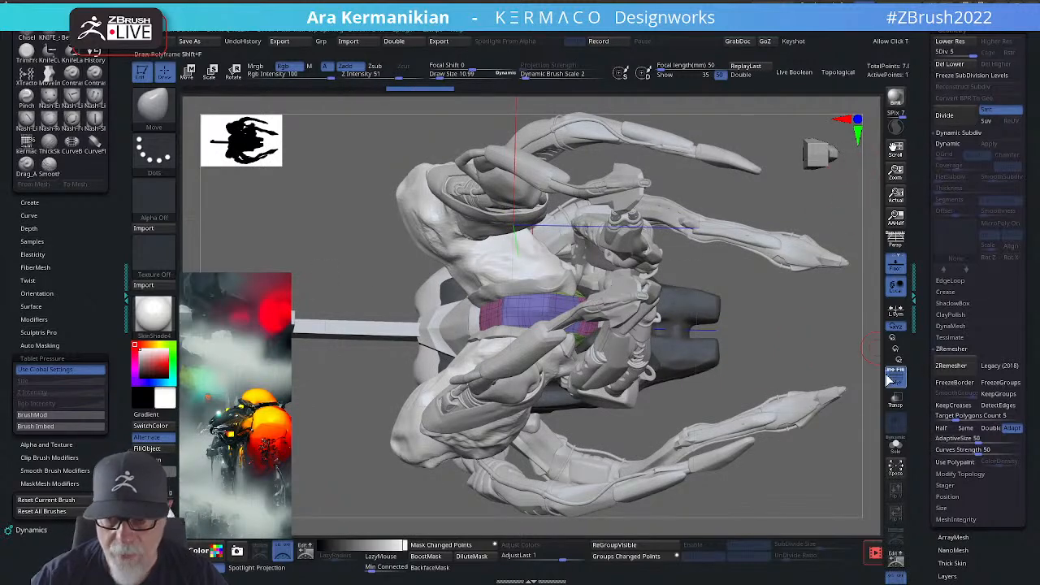
left_click(895, 375)
Step: Define the facet edges along the underside and front of the central pelvis block with the DamStandard brush
left_click_drag(786, 321, 796, 340, "shift")
right_click(494, 301)
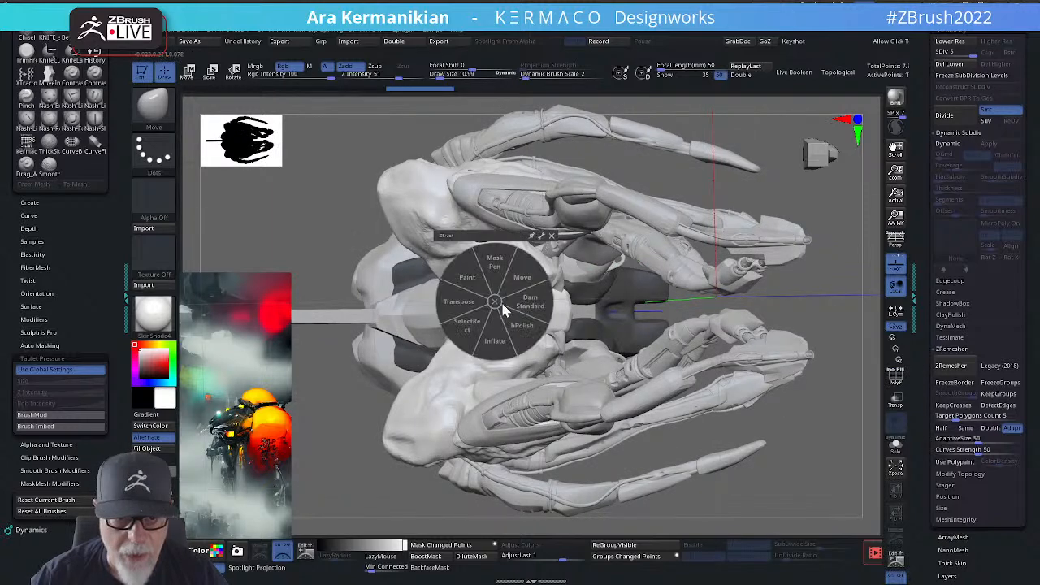
left_click(532, 307)
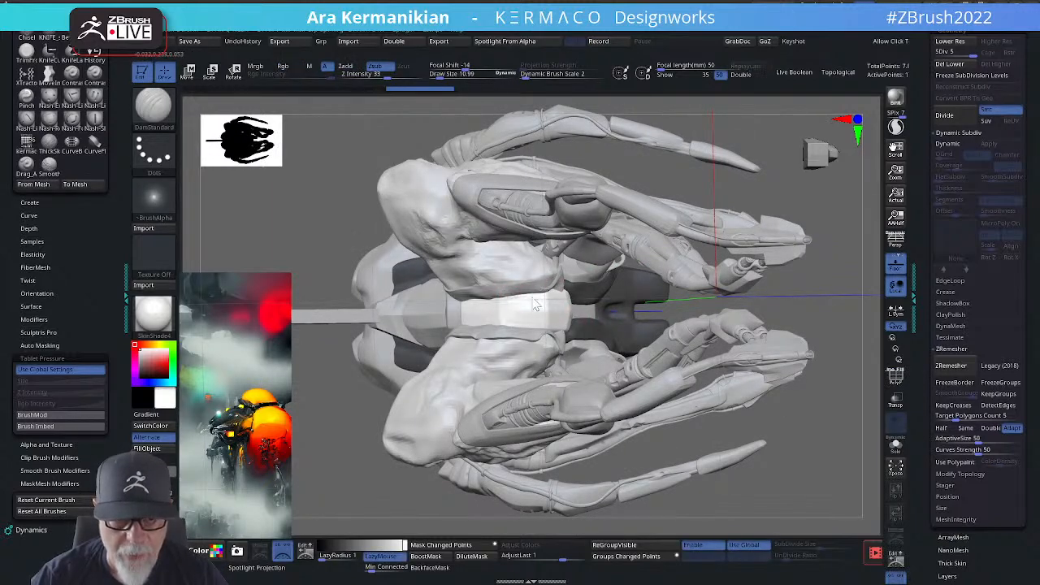
left_click_drag(771, 321, 497, 297)
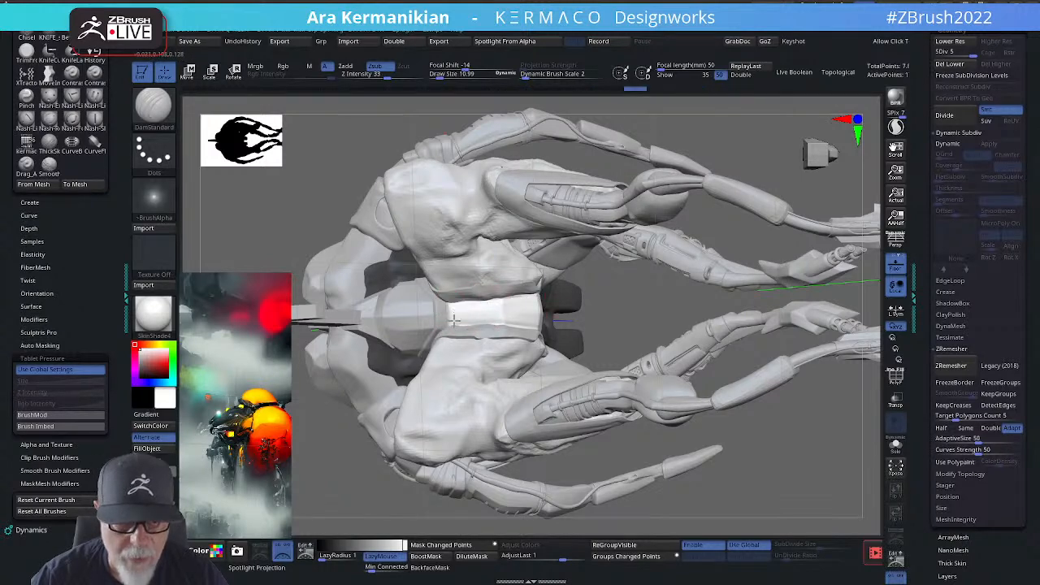
left_click_drag(445, 302, 446, 326)
mouse_move(447, 328)
left_mouse_down()
mouse_move(445, 302)
mouse_move(459, 326)
left_mouse_up()
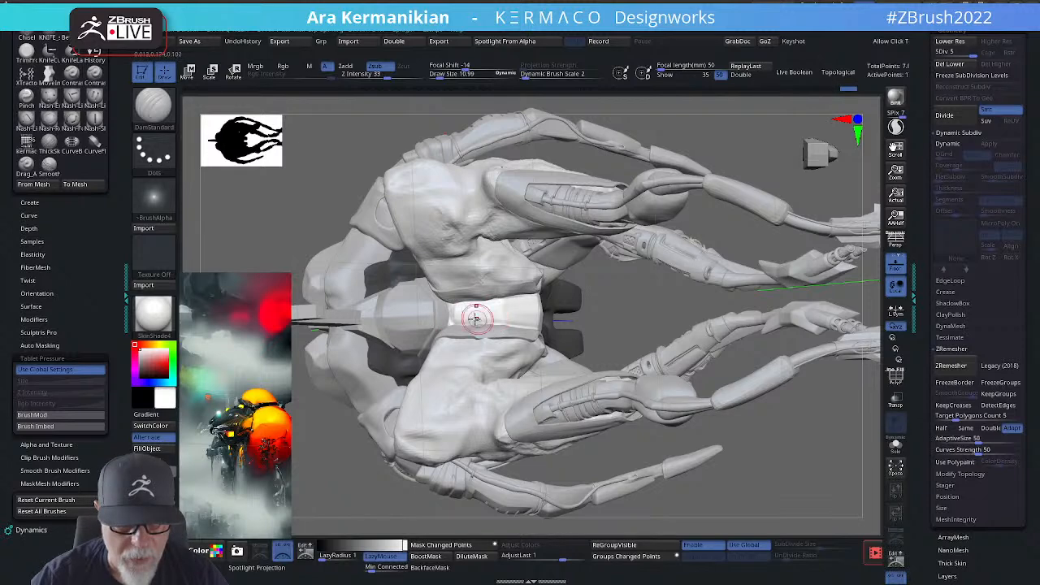
mouse_move(561, 320)
left_mouse_down()
mouse_move(497, 326)
mouse_move(522, 331)
left_mouse_up()
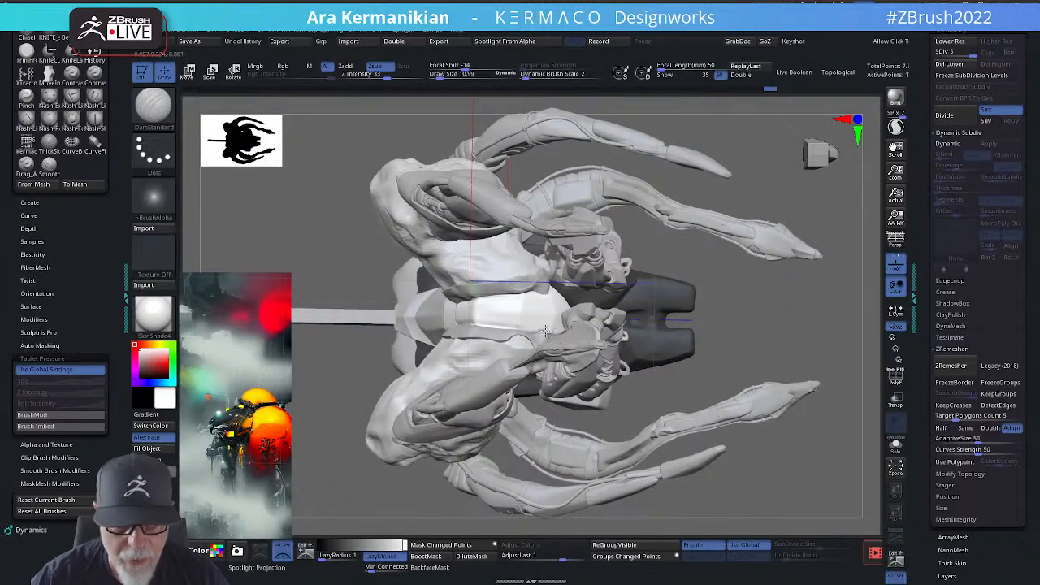
left_click_drag(768, 340, 577, 299)
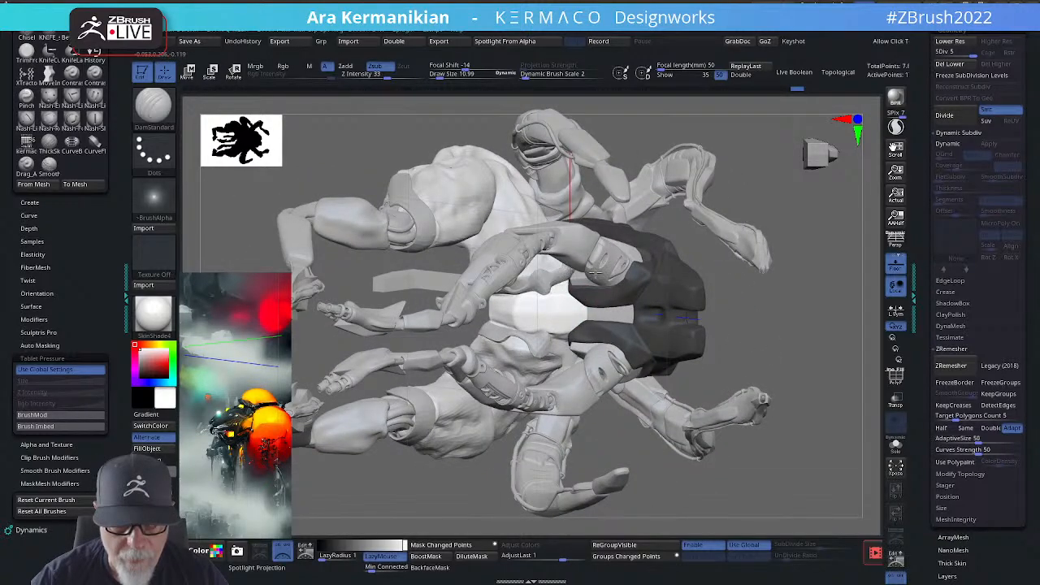
left_click_drag(801, 338, 619, 368)
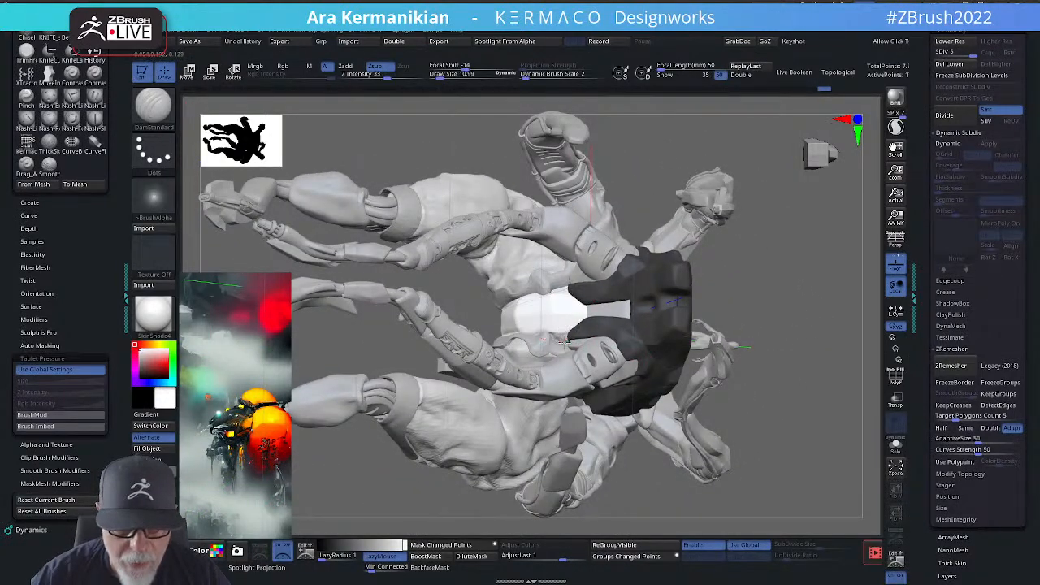
Step: Refine and smooth the central pelvis block's front edges below the dark plates with DamStandard and Smooth strokes
right_click_drag(794, 338, 764, 281, "ctrl")
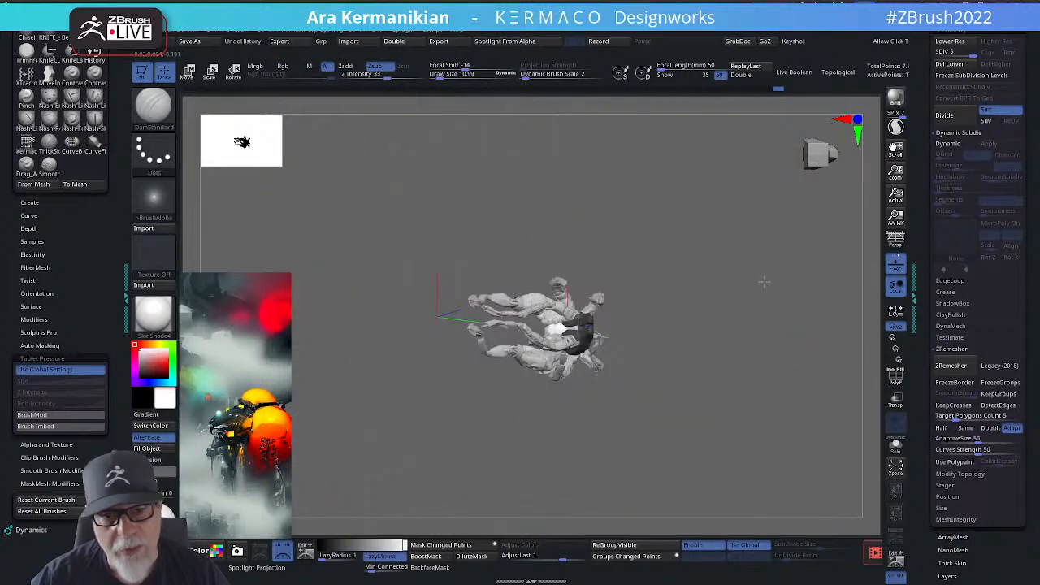
left_click_drag(763, 281, 749, 264)
key("f")
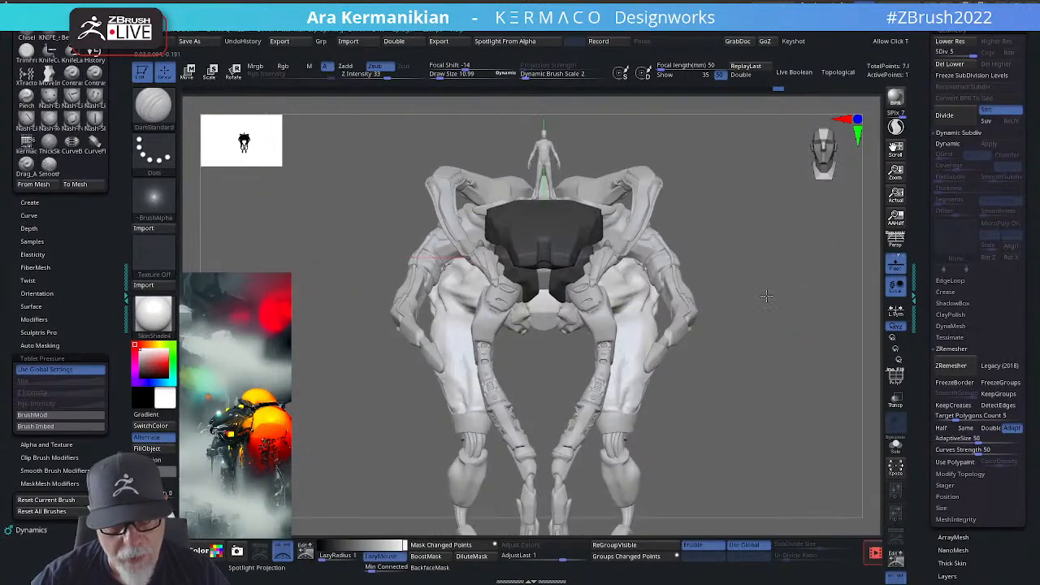
right_click_drag(534, 379, 553, 309, "alt")
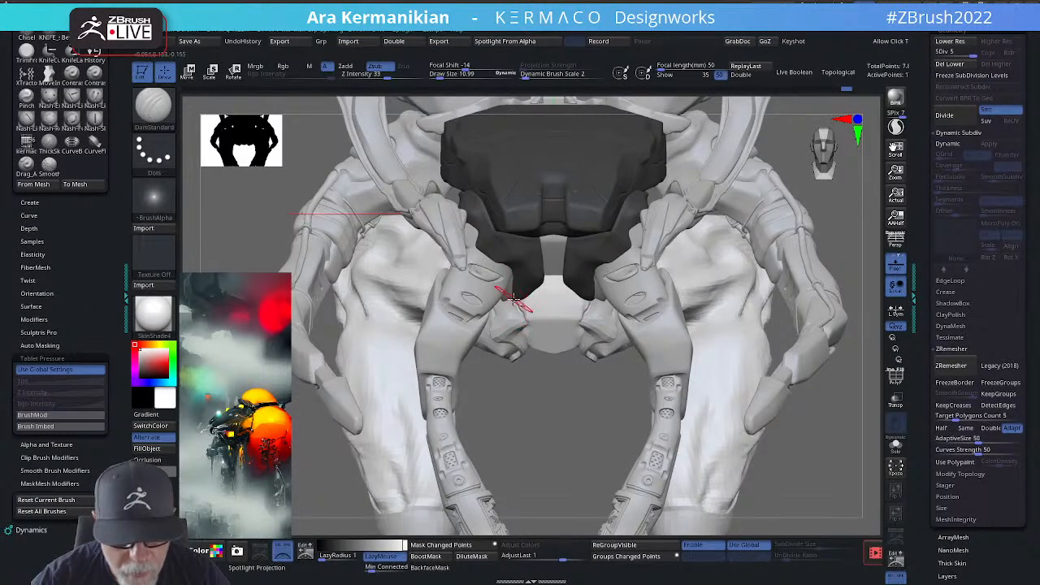
key("shift")
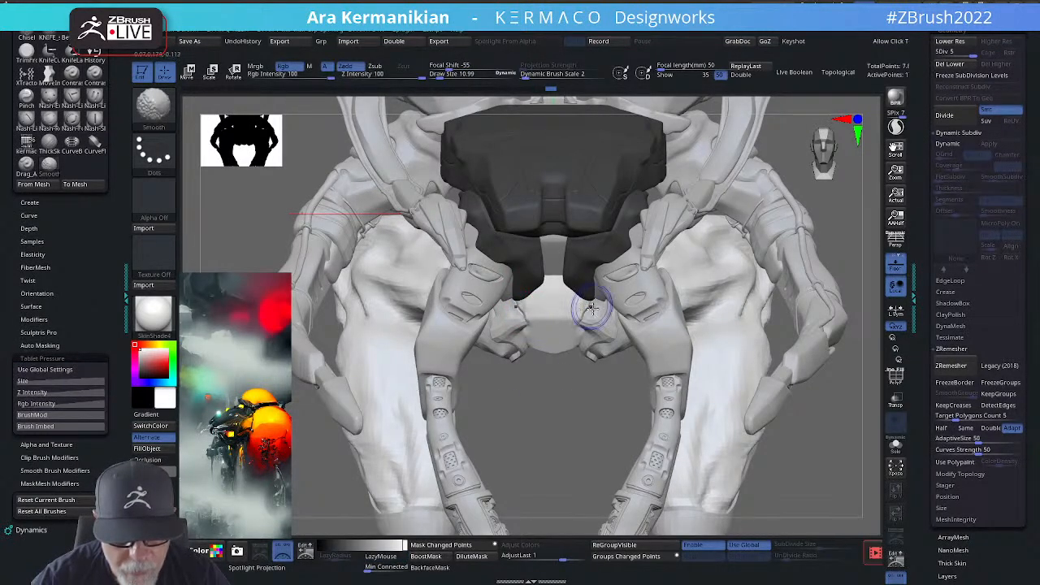
key("f")
right_click_drag(572, 394, 585, 294)
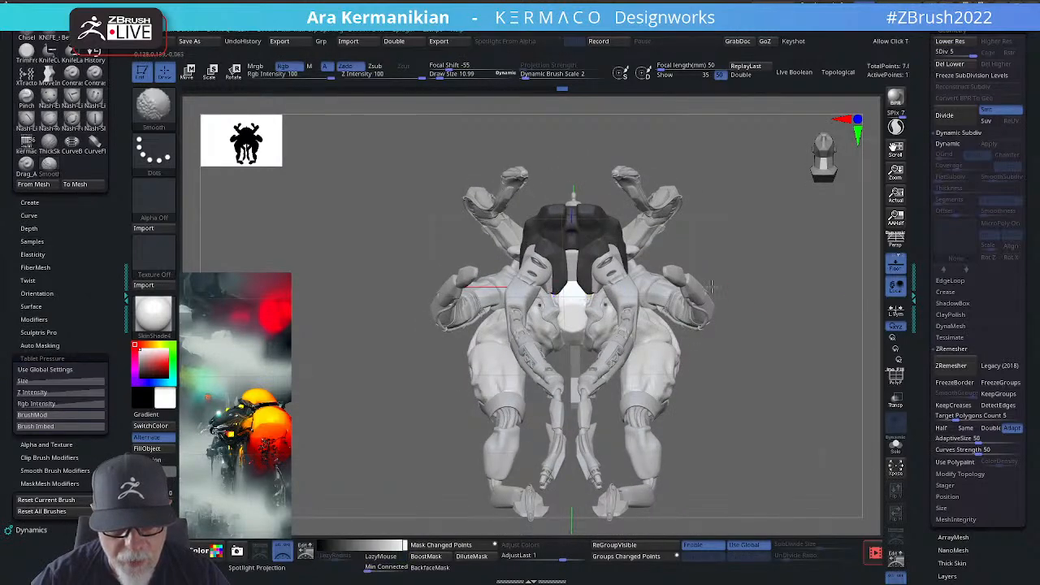
right_click_drag(723, 341, 813, 268, "ctrl")
key("f")
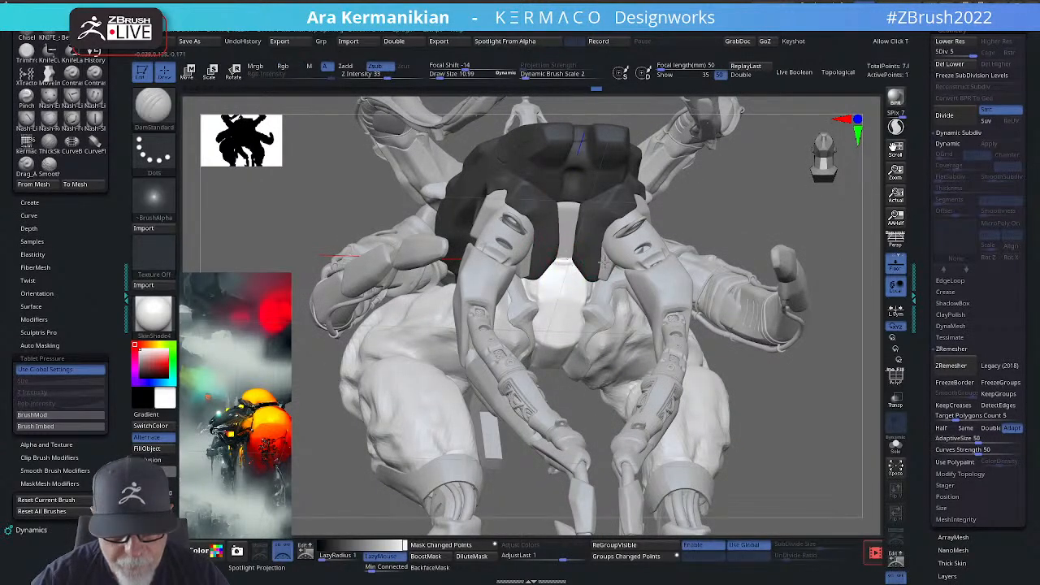
key("shift")
Step: Polish the front surfaces of the central pelvis block with the hPolish brush
right_click(555, 268)
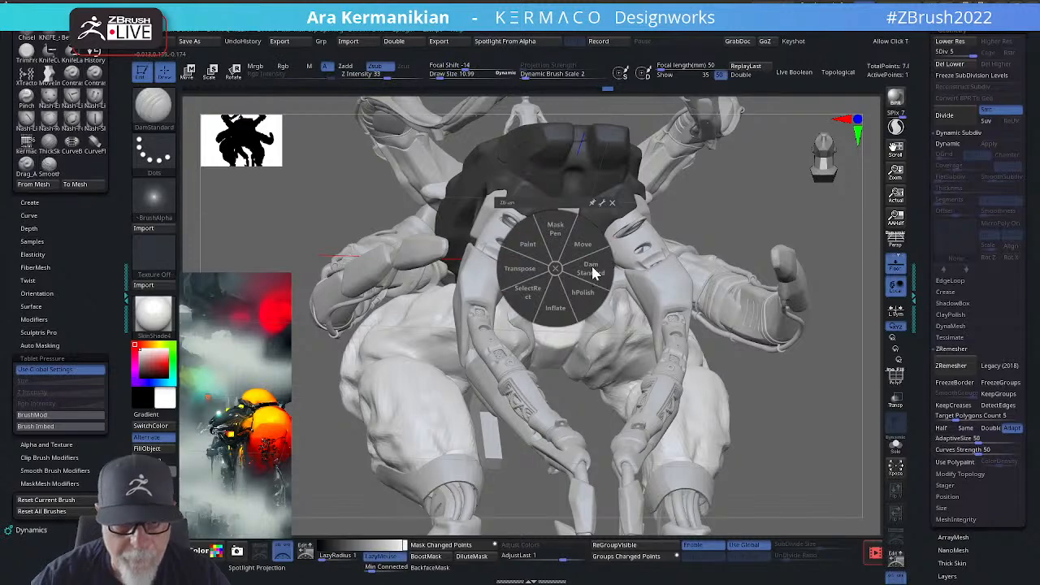
left_click(590, 301)
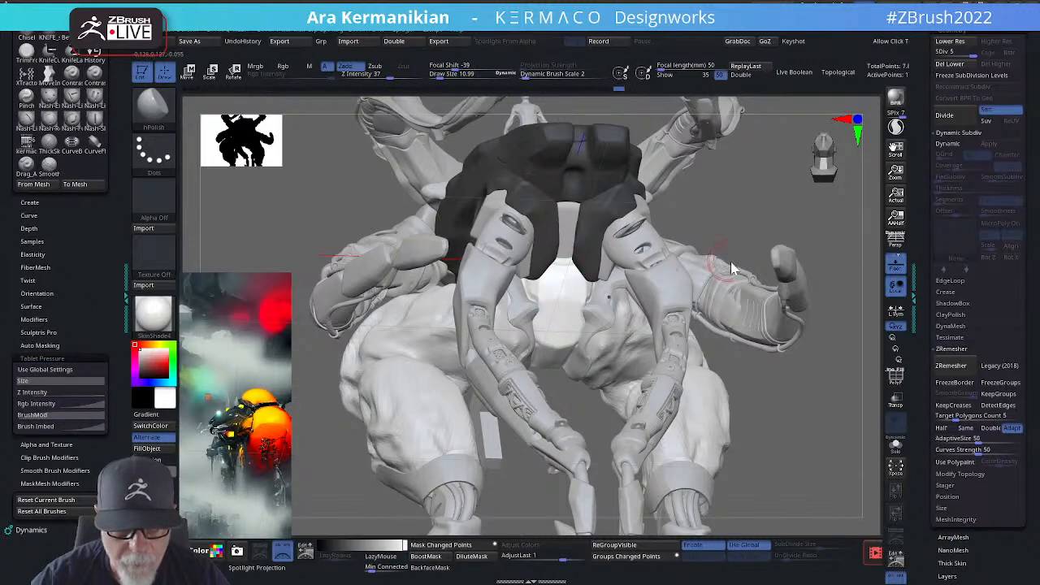
left_click_drag(781, 255, 804, 258)
left_click_drag(716, 255, 758, 214, "shift")
left_click_drag(792, 274, 555, 320)
left_click_drag(829, 334, 609, 290)
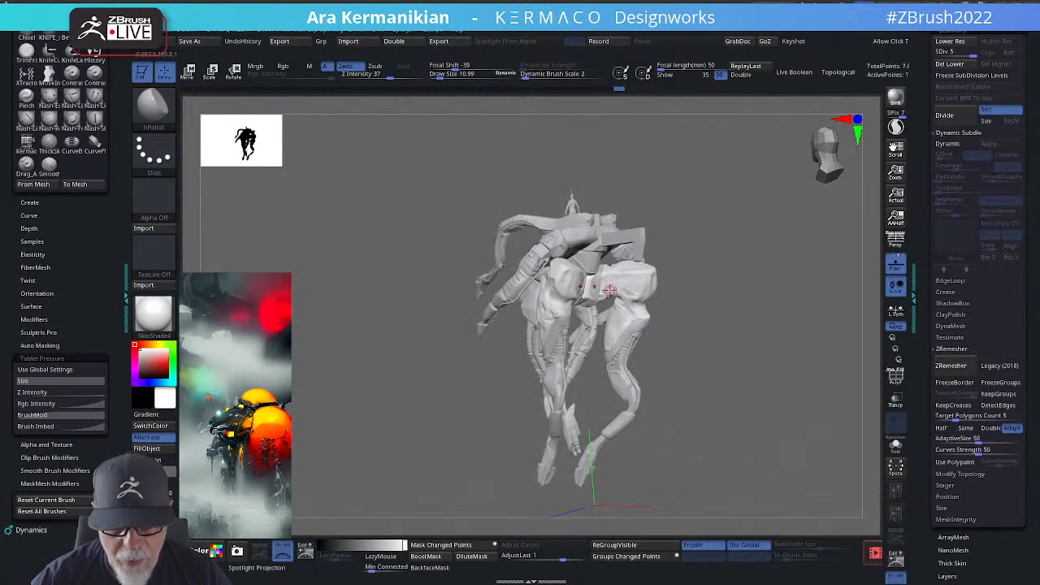
Step: Select the organic hip and thigh mesh from behind and display its wireframe
left_click_drag(671, 292, 798, 315)
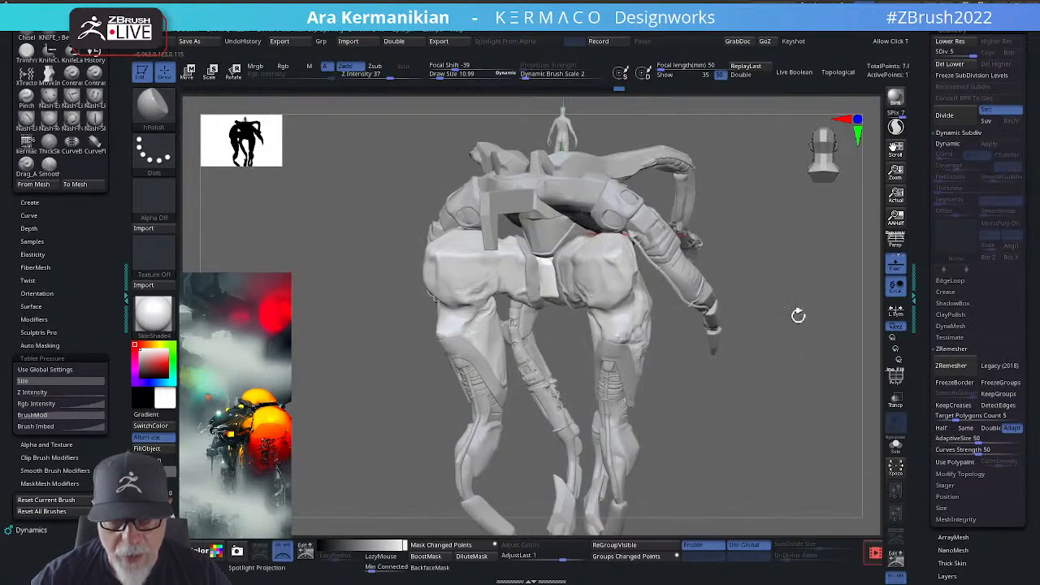
left_click(613, 264, "alt")
left_click_drag(818, 332, 656, 339)
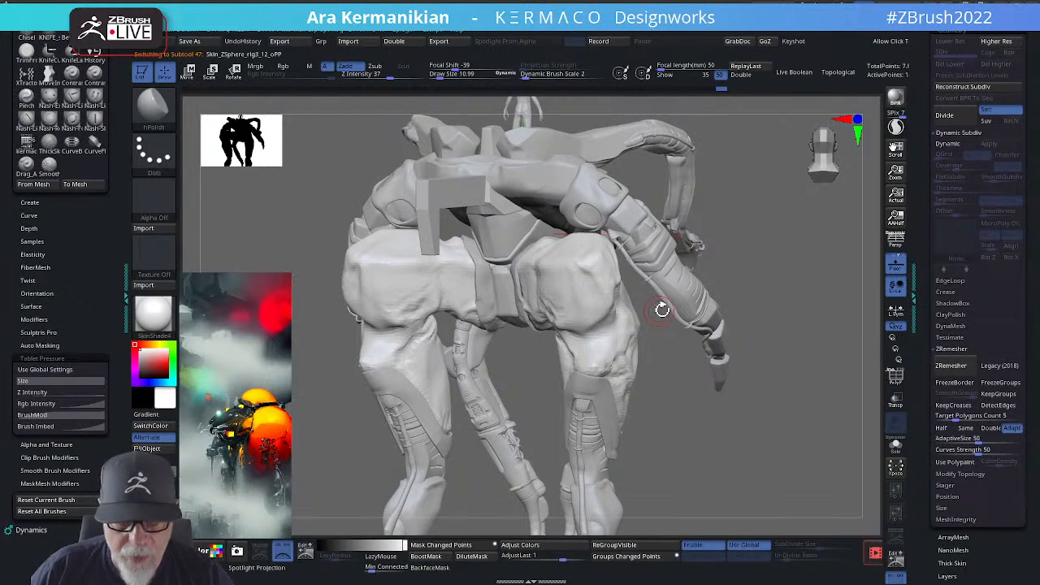
left_click(893, 380)
mouse_move(805, 385)
left_mouse_down()
mouse_move(720, 384)
mouse_move(798, 393)
mouse_move(814, 383)
left_mouse_up()
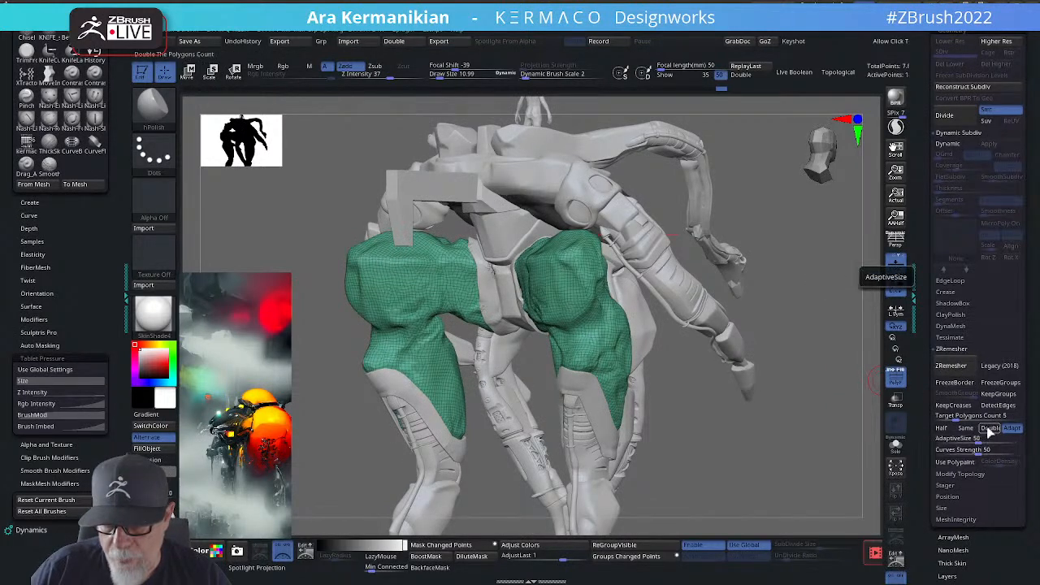
Step: ZRemesh the hip and thigh mesh, and remesh it again with the Double polygon count option
left_click(954, 367)
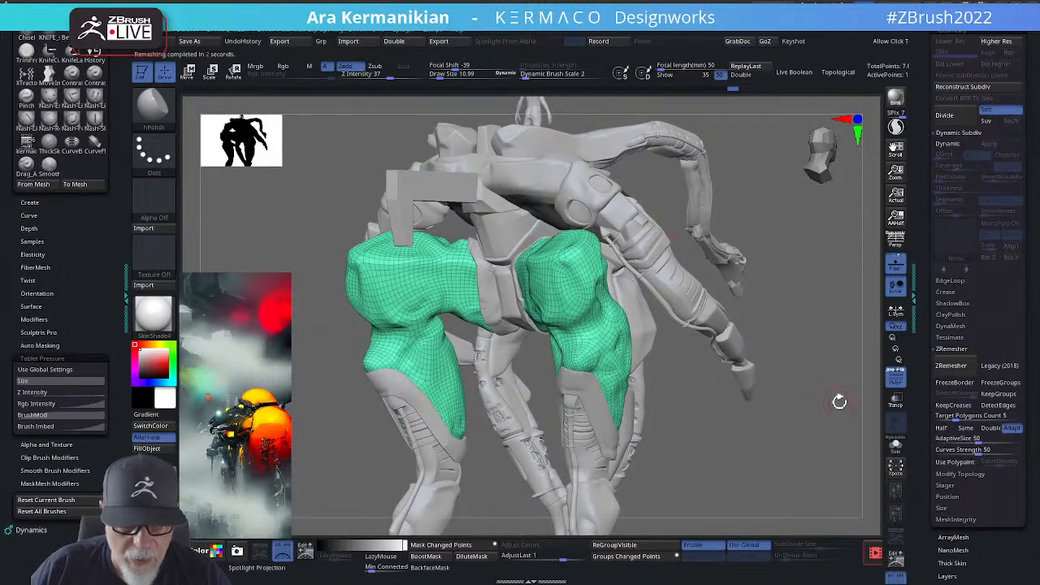
left_click(990, 427)
left_click(948, 366)
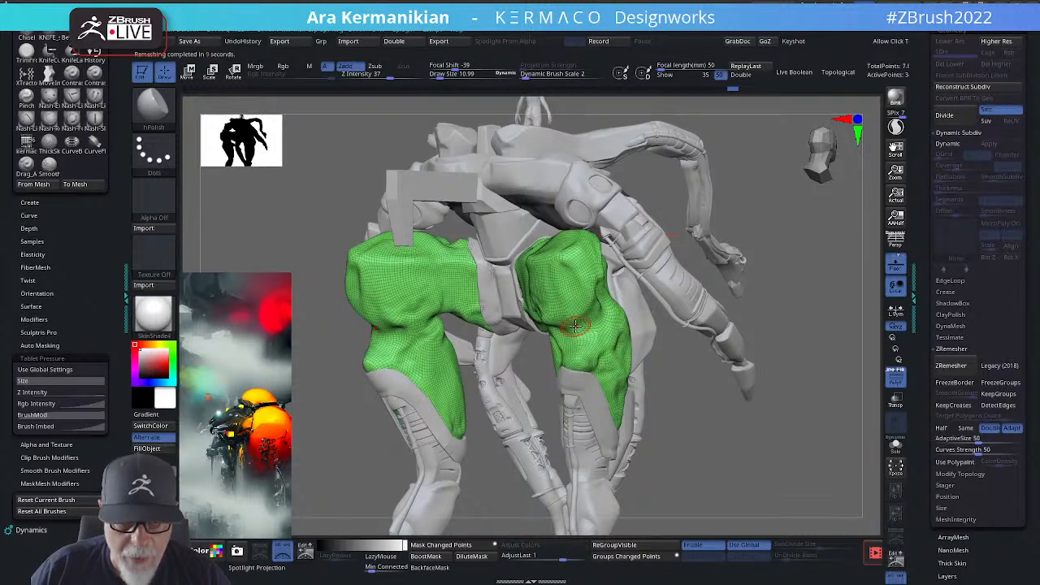
Step: Turn on Dynamic Subdiv for the remeshed hip and thigh mesh
mouse_move(721, 445)
left_mouse_down()
mouse_move(698, 455)
mouse_move(732, 444)
mouse_move(711, 450)
left_mouse_up()
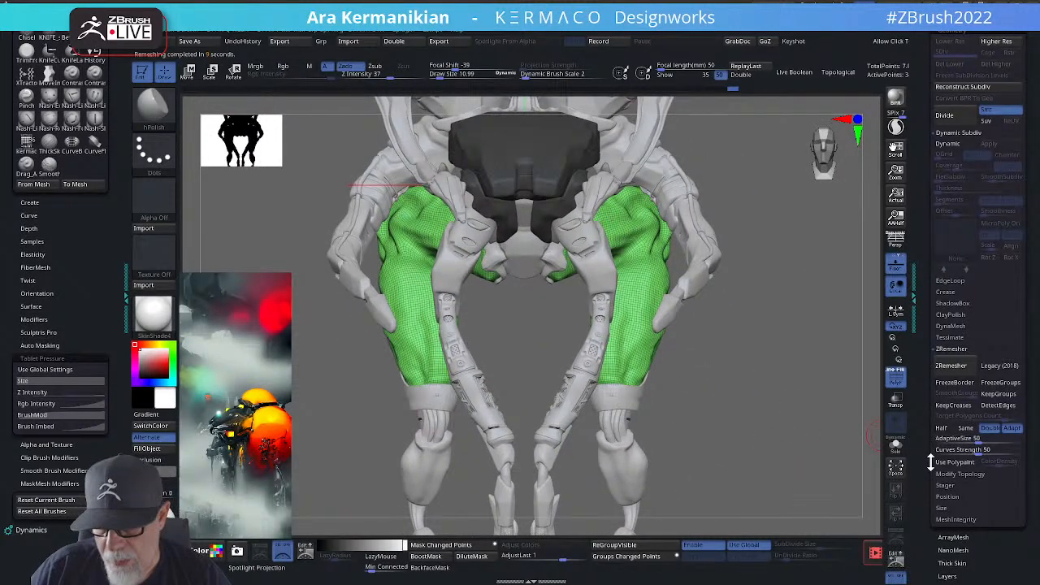
left_click_drag(930, 471, 922, 414)
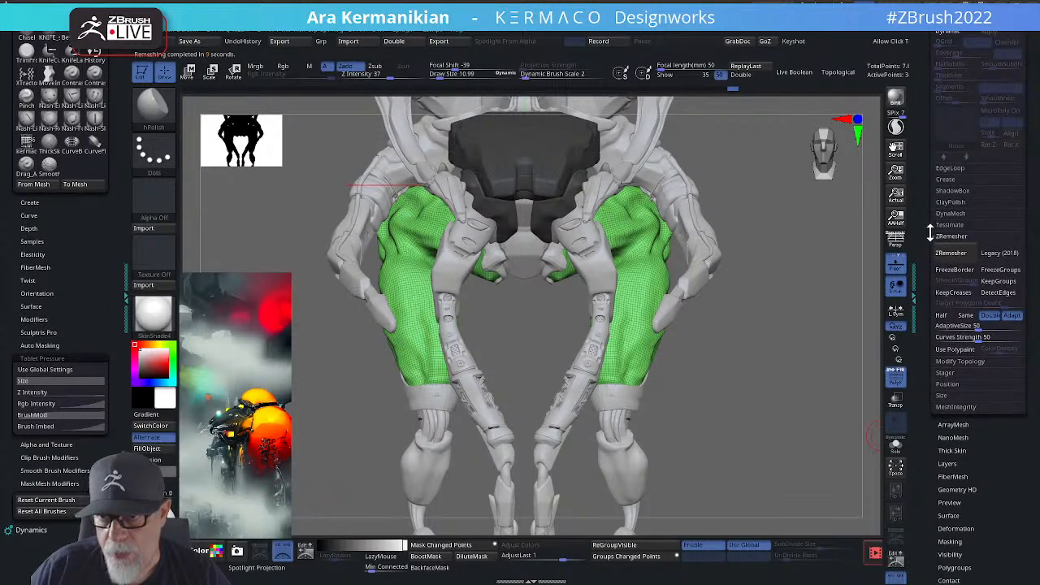
left_click(952, 213)
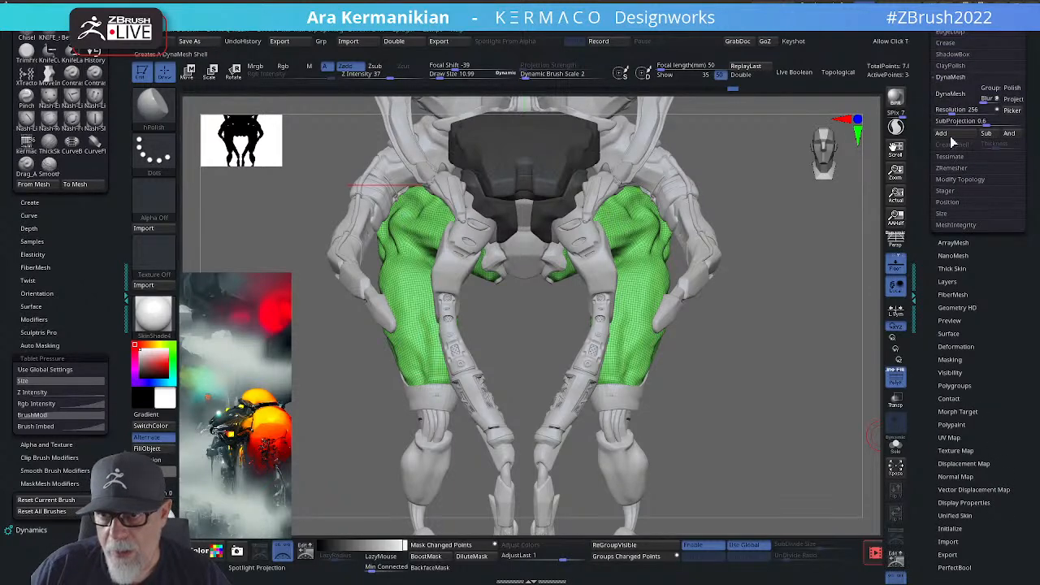
left_click(955, 79)
left_click_drag(923, 103, 923, 169)
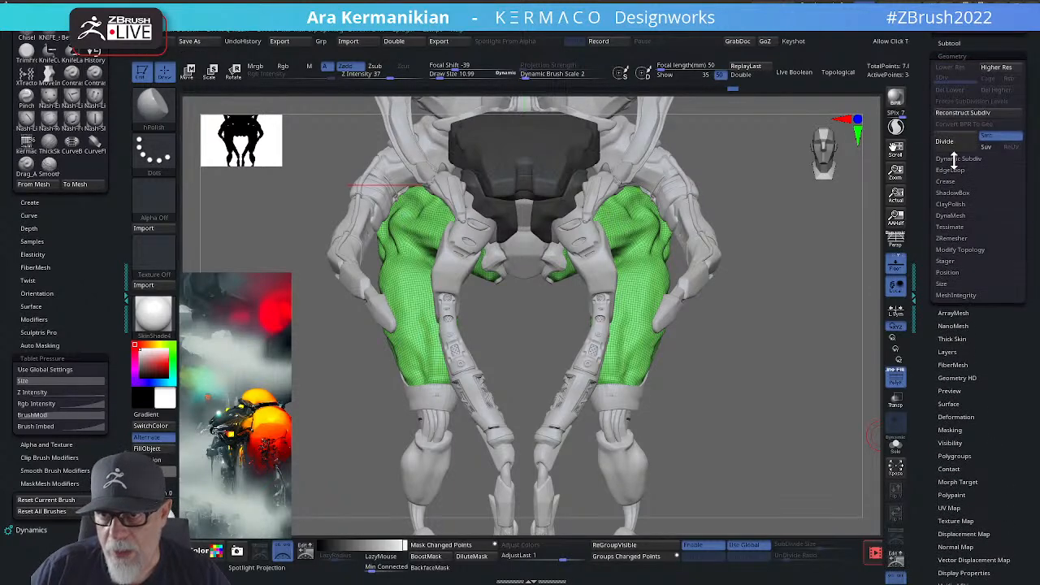
left_click(957, 159)
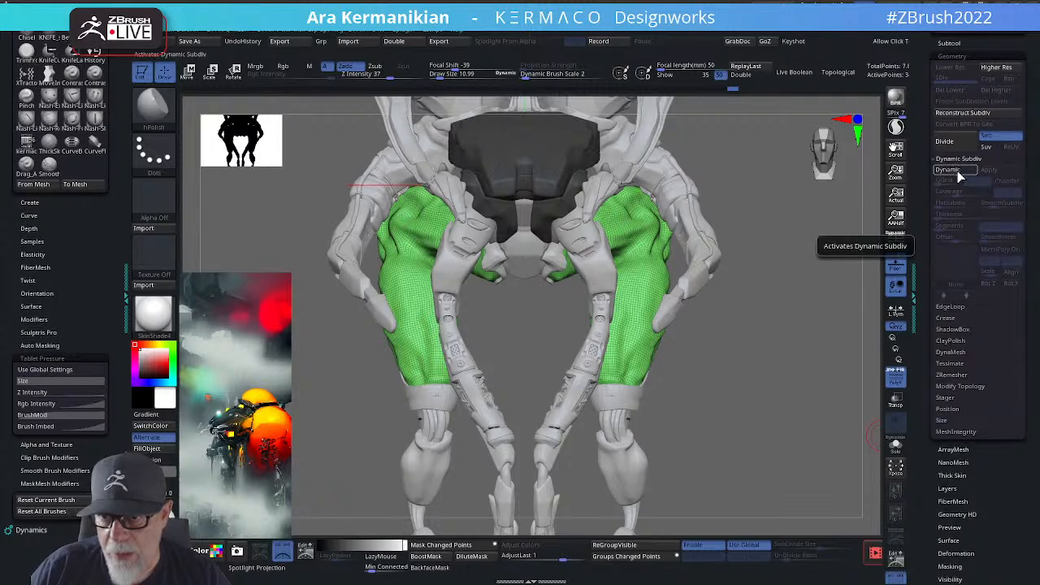
left_click(960, 172)
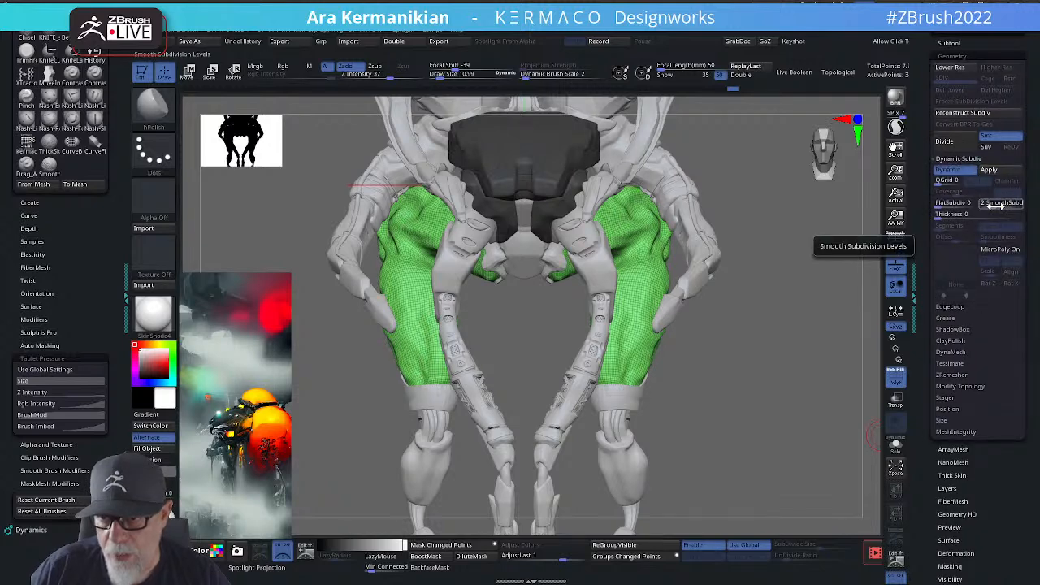
Step: Enable MicroPoly on the hip and thigh mesh with the Canvas Tight pattern and hide the wireframe
left_click(1004, 249)
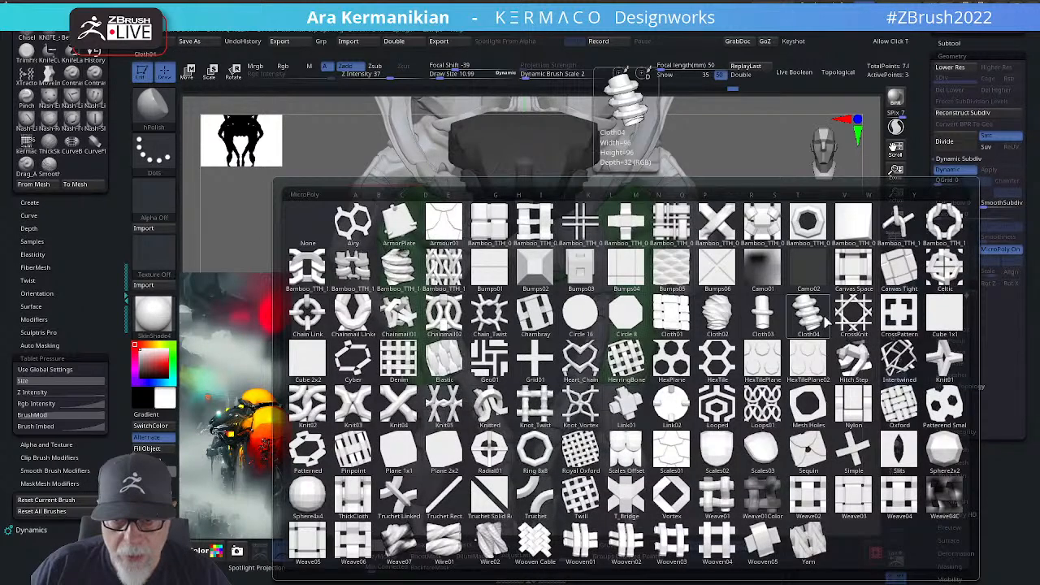
left_click(887, 272)
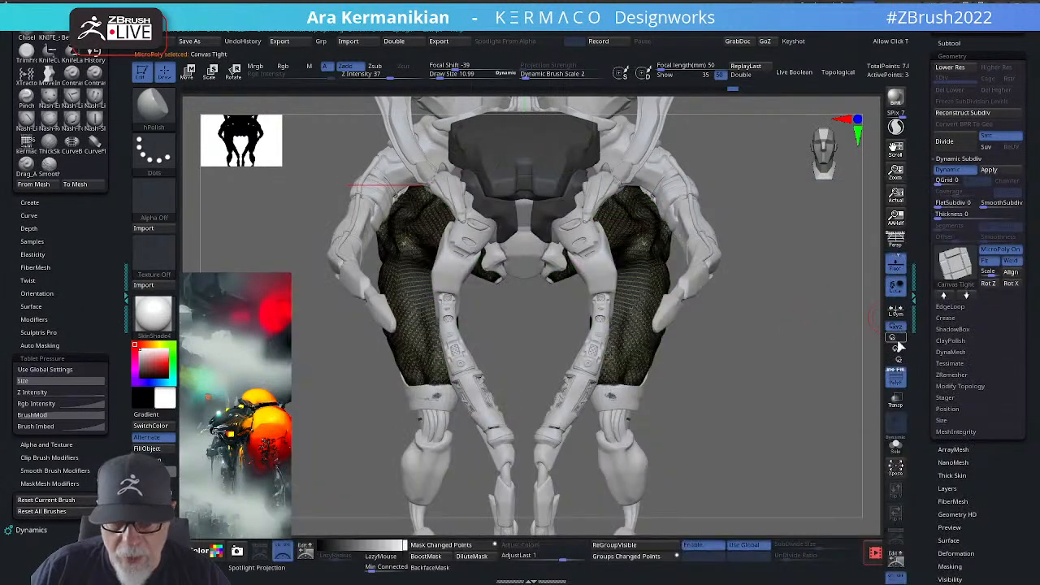
left_click(895, 375)
left_click_drag(817, 379, 814, 428)
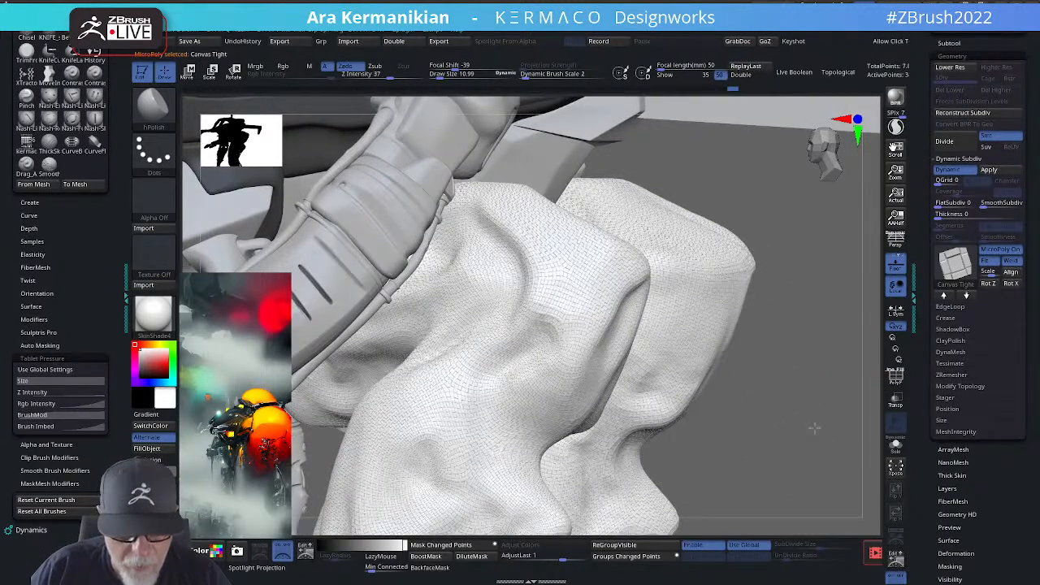
Step: Replace the hip and thigh mesh's MicroPoly pattern with Bumps04
left_click(957, 262)
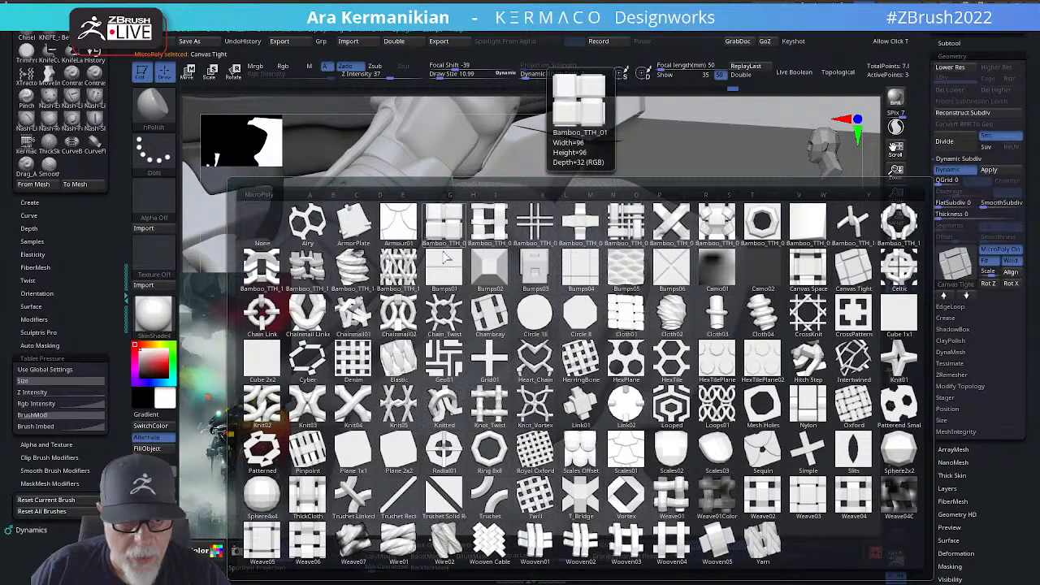
left_click(580, 266)
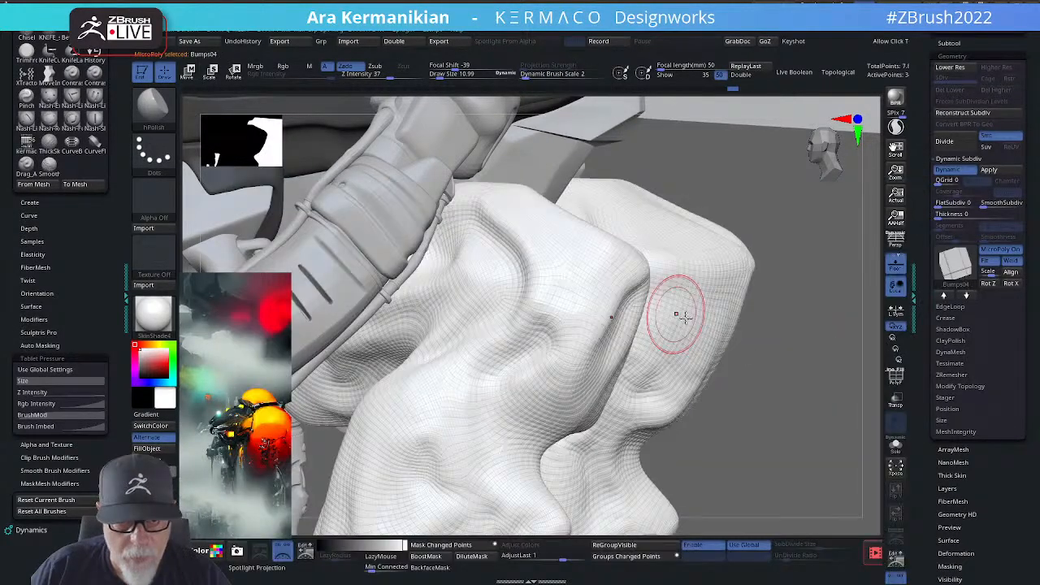
key("f")
Step: Change the current colour to a yellow-orange for the creature's unpainted parts
mouse_move(733, 400)
left_mouse_down()
mouse_move(778, 394)
mouse_move(767, 418)
mouse_move(812, 390)
mouse_move(763, 402)
left_mouse_up()
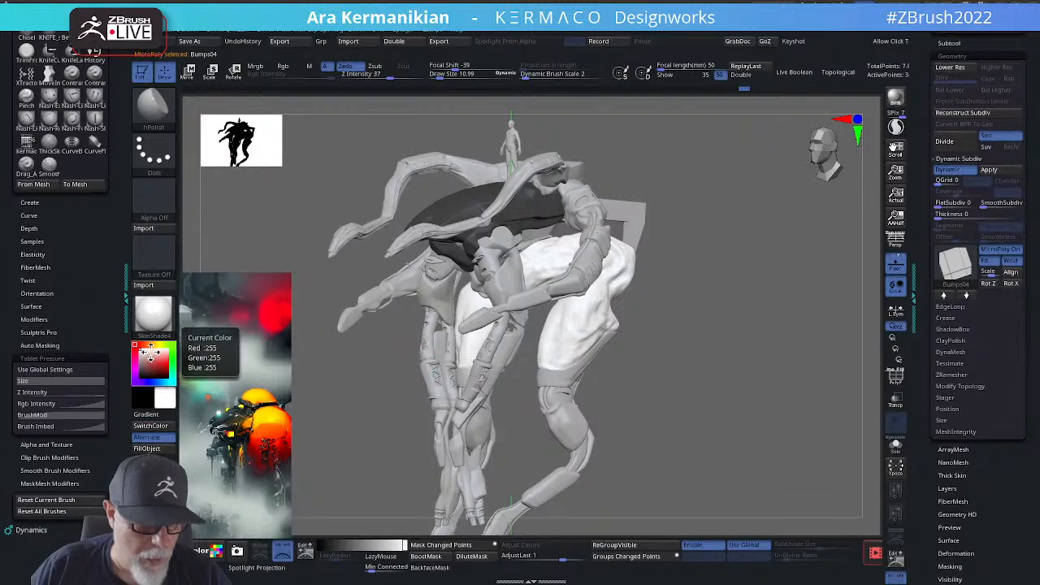
left_click(152, 348)
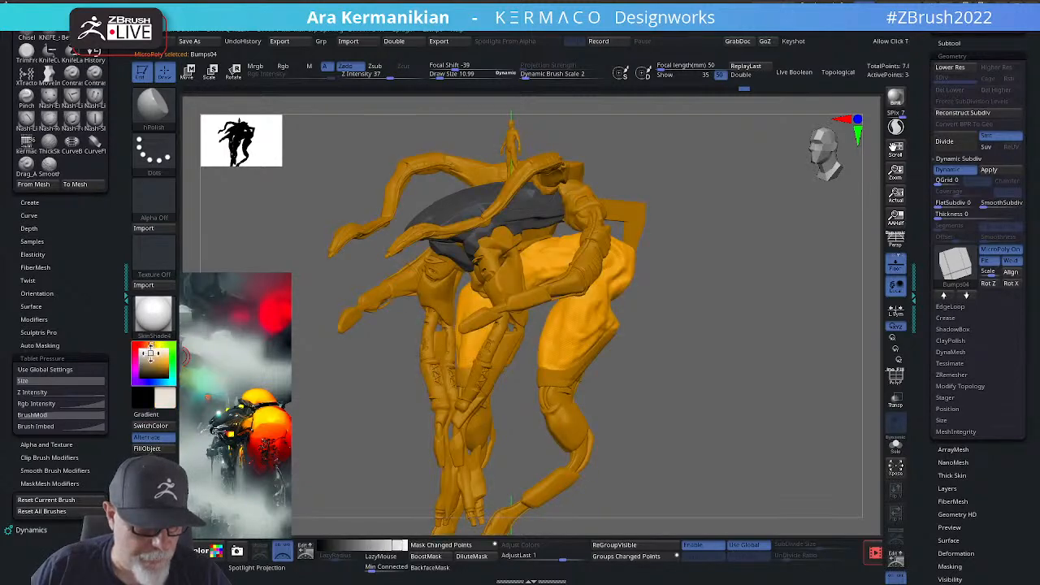
Step: Try off-white, tan, grey and brown tones as the current colour on the model's unpainted parts
left_click(143, 355)
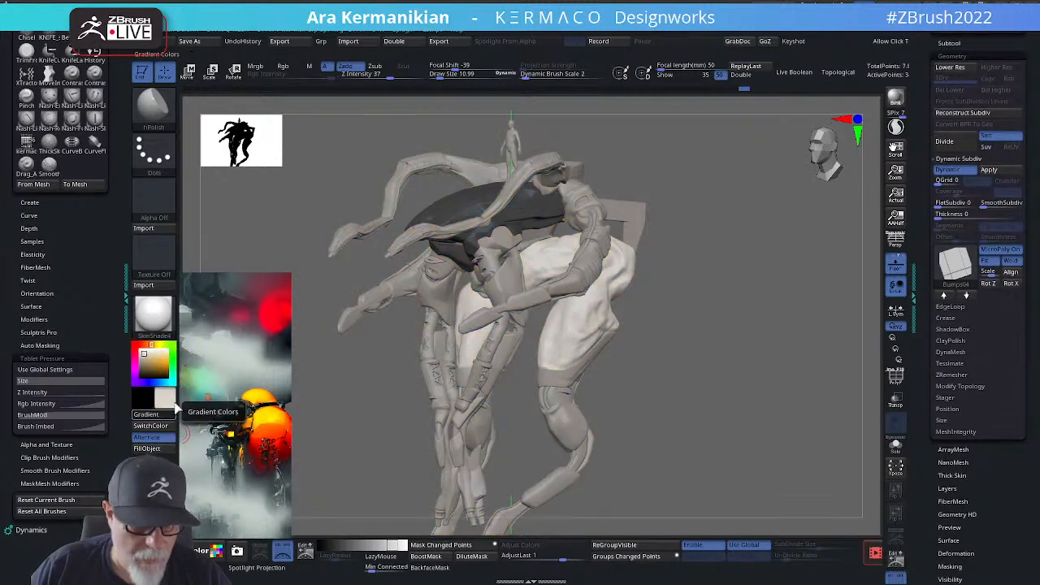
left_click_drag(144, 353, 145, 363)
left_click(145, 363)
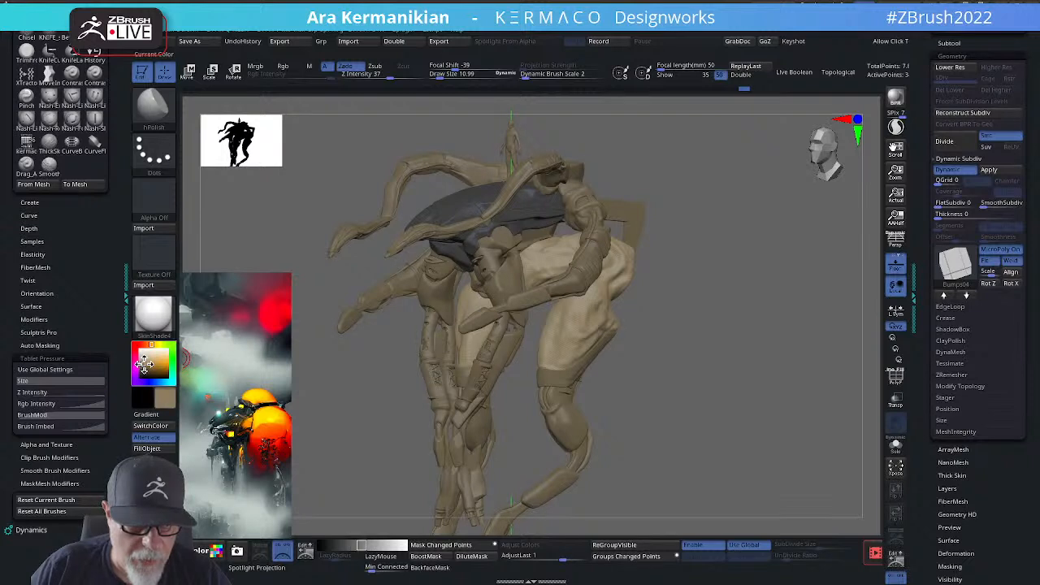
left_click(143, 368)
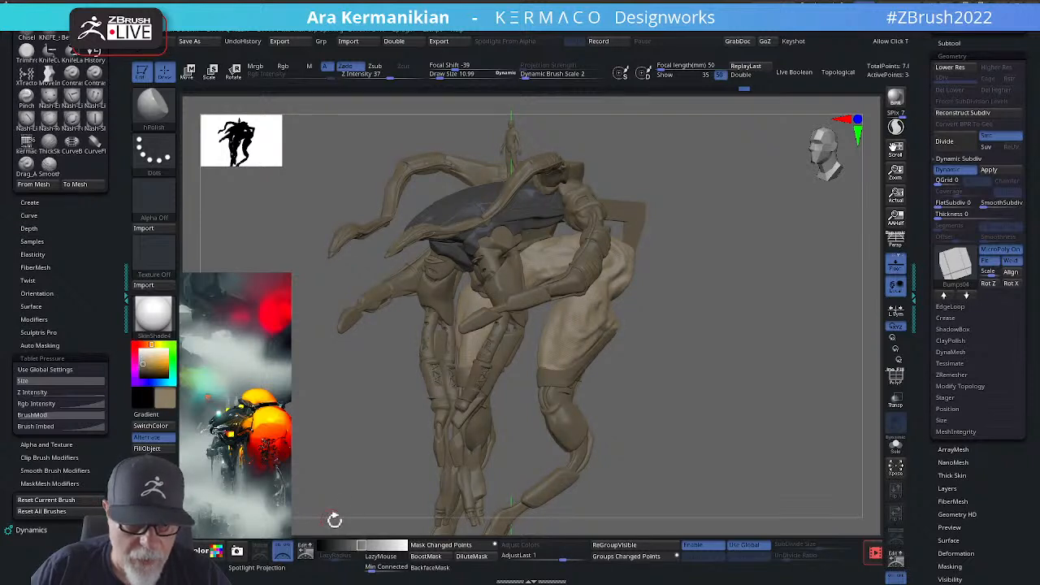
left_click_drag(360, 545, 354, 545)
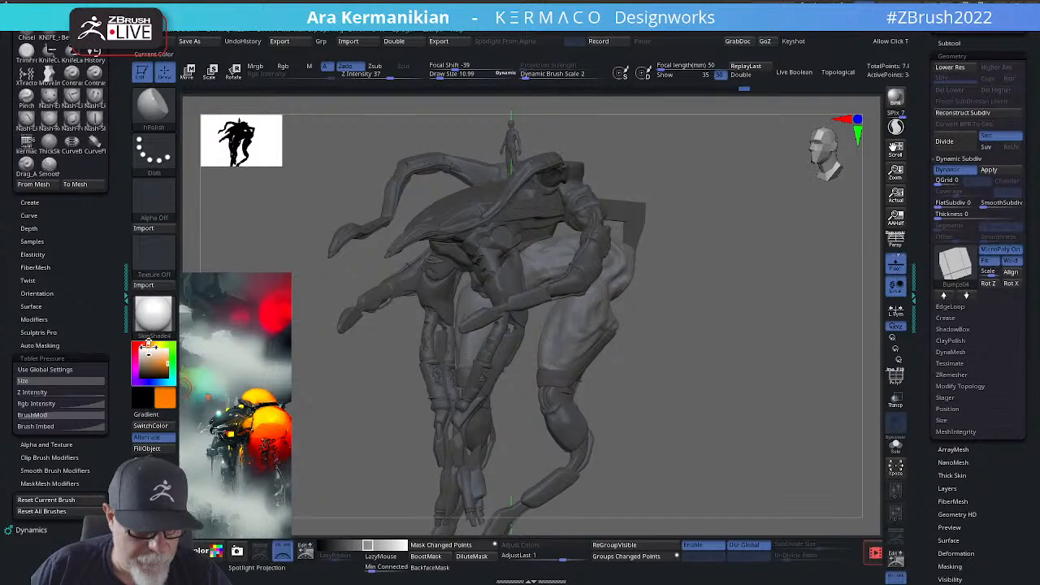
left_click(148, 370)
left_click_drag(147, 370, 145, 363)
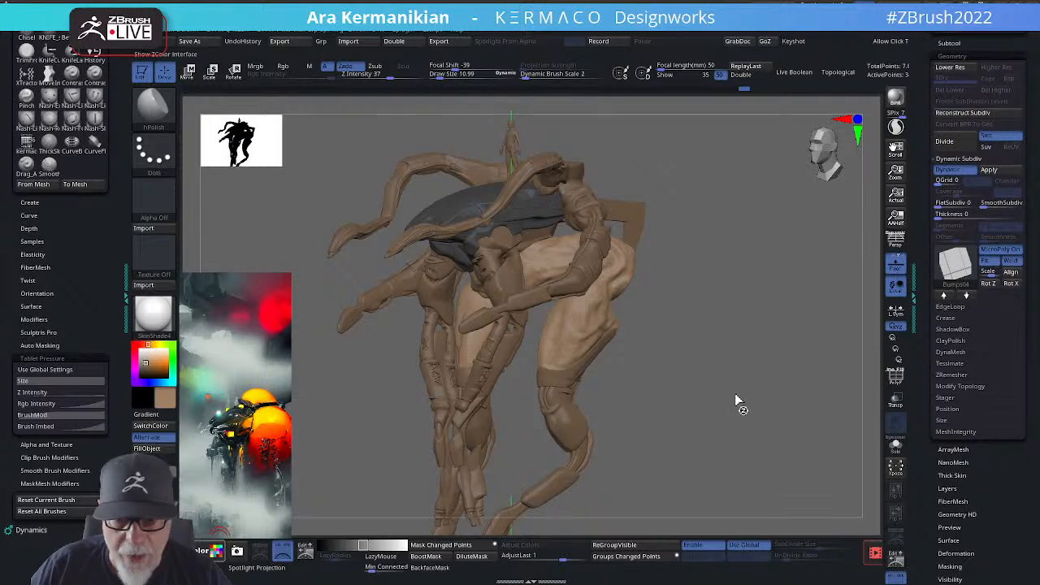
Step: Fill the thighs with the warm grey #8B8477 (H 39, S 36, V 139) mixed in the ZColor palette
left_click_drag(394, 489, 742, 197)
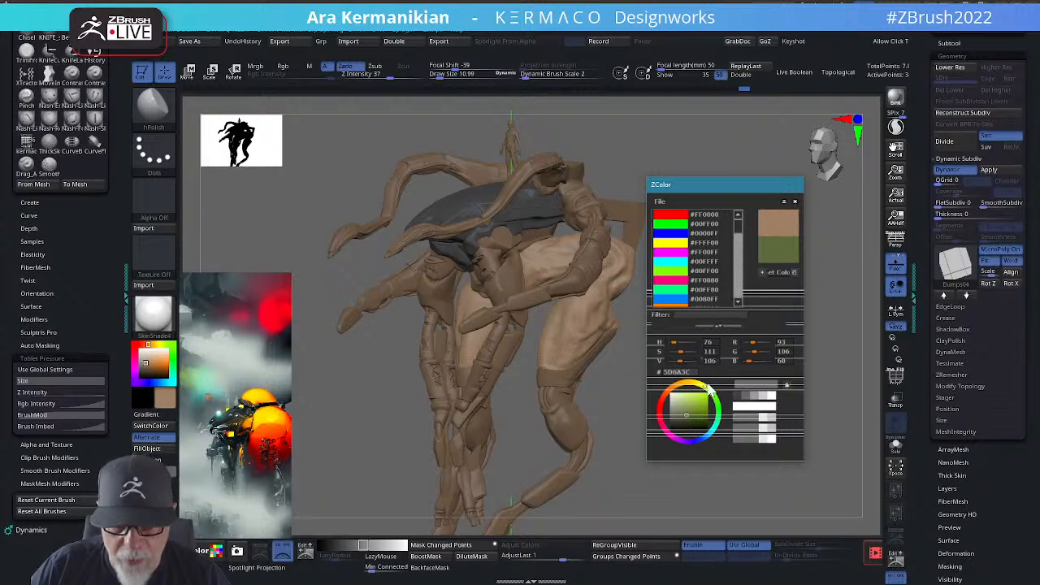
left_click_drag(706, 390, 671, 395)
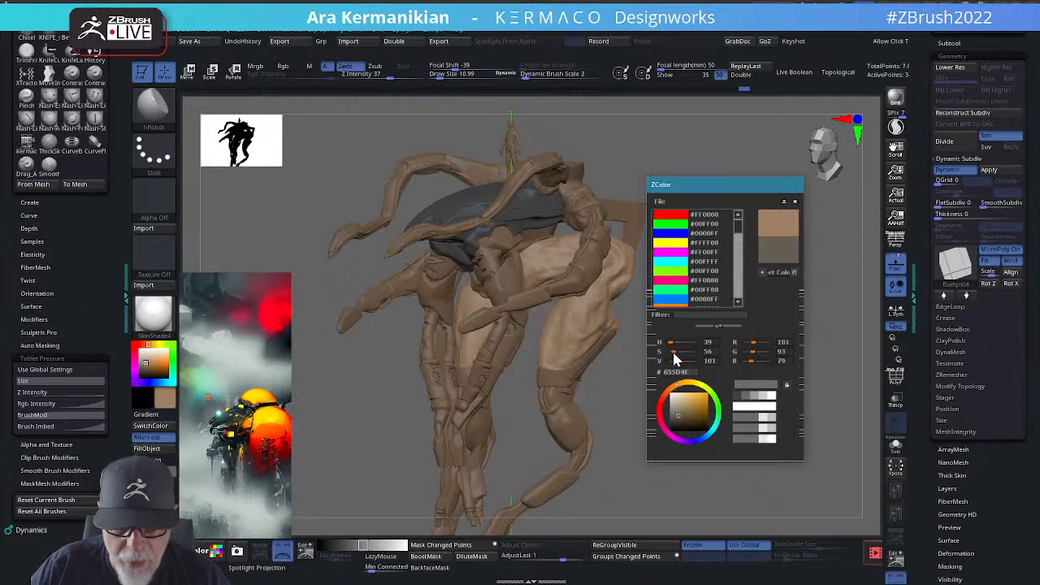
left_click(779, 277)
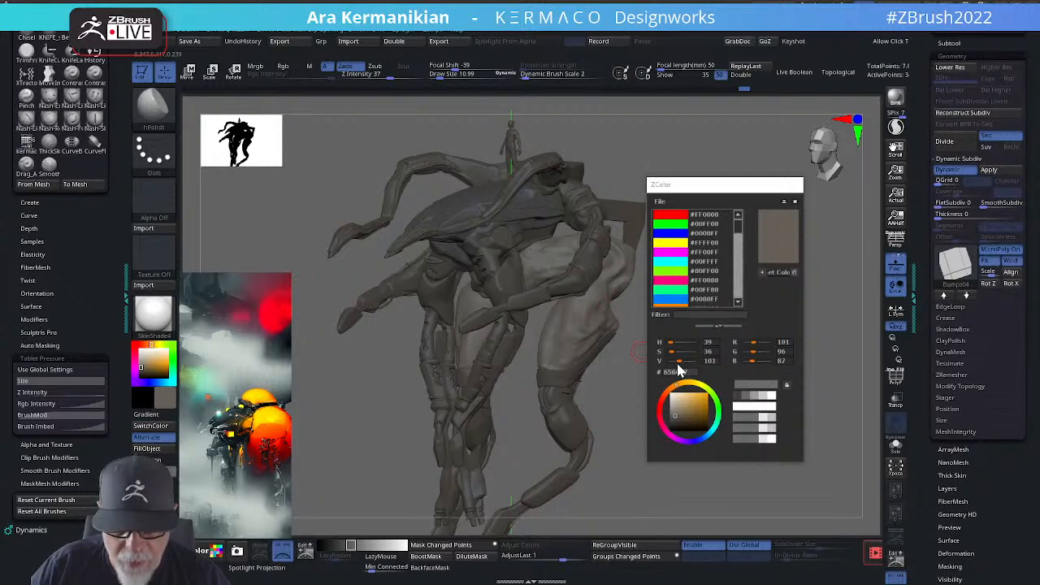
left_click_drag(679, 367, 685, 368)
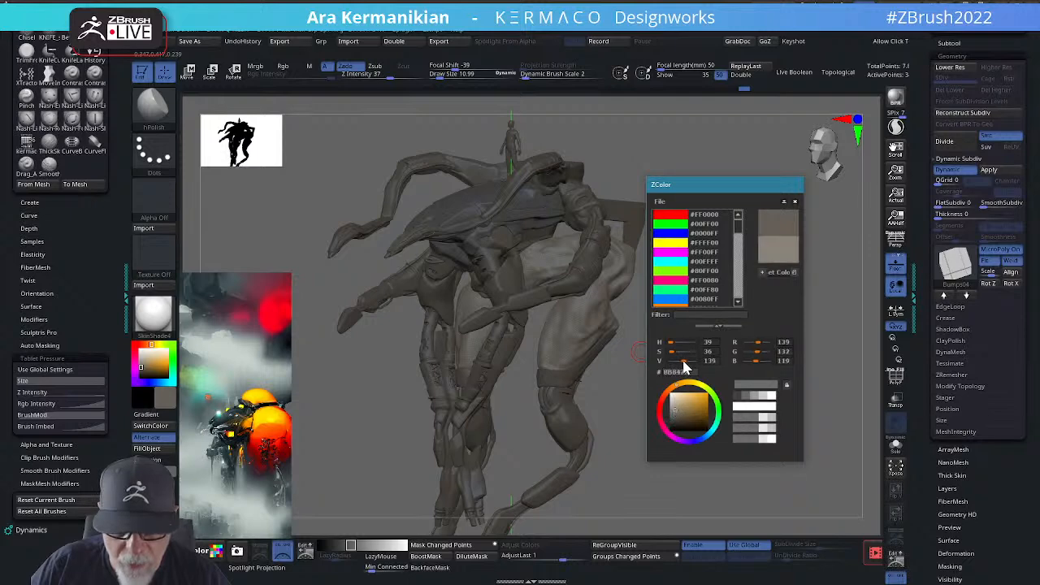
left_click(775, 274)
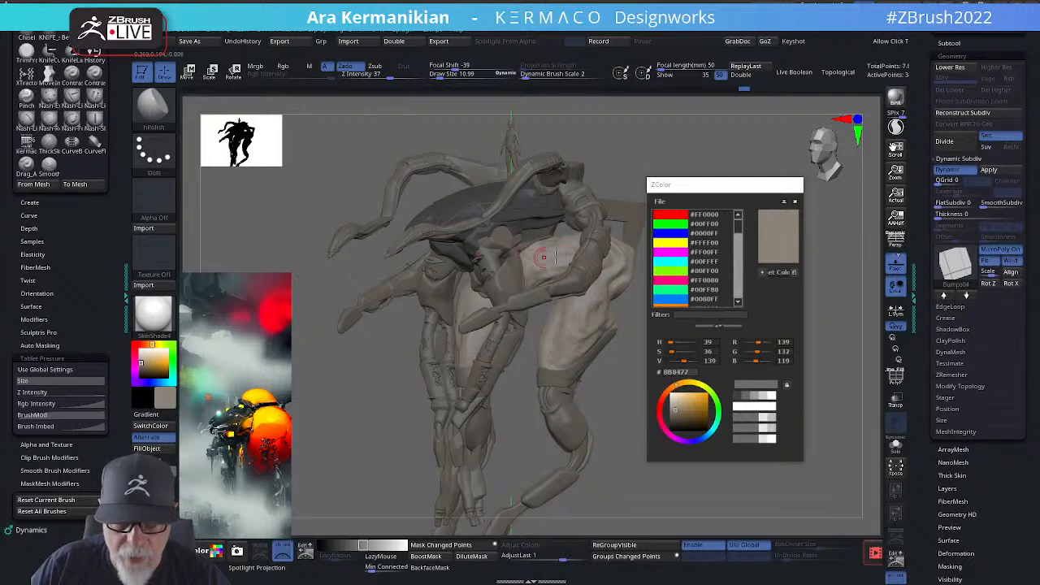
left_click_drag(741, 203, 757, 203)
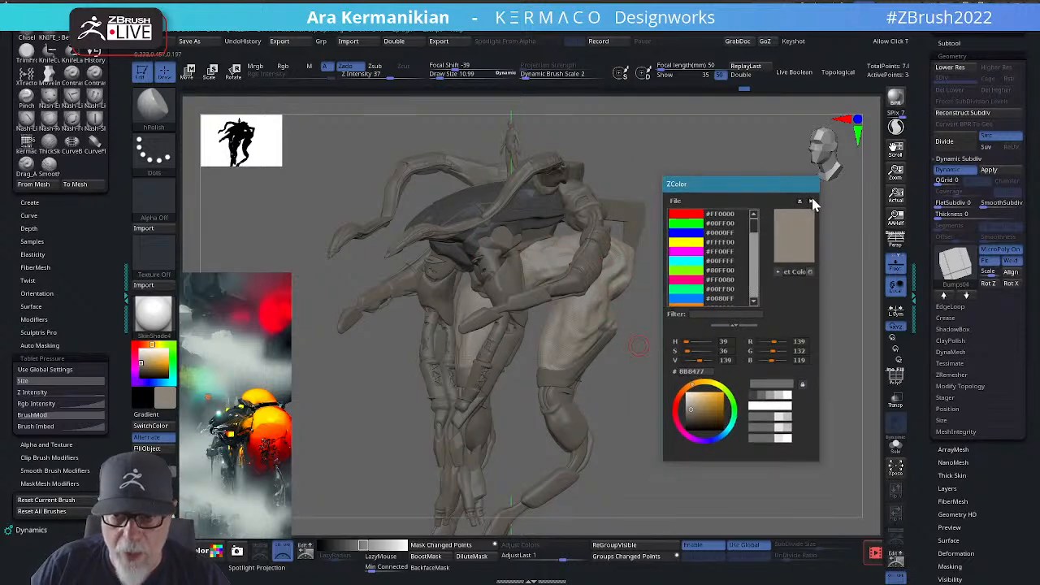
left_click(810, 203)
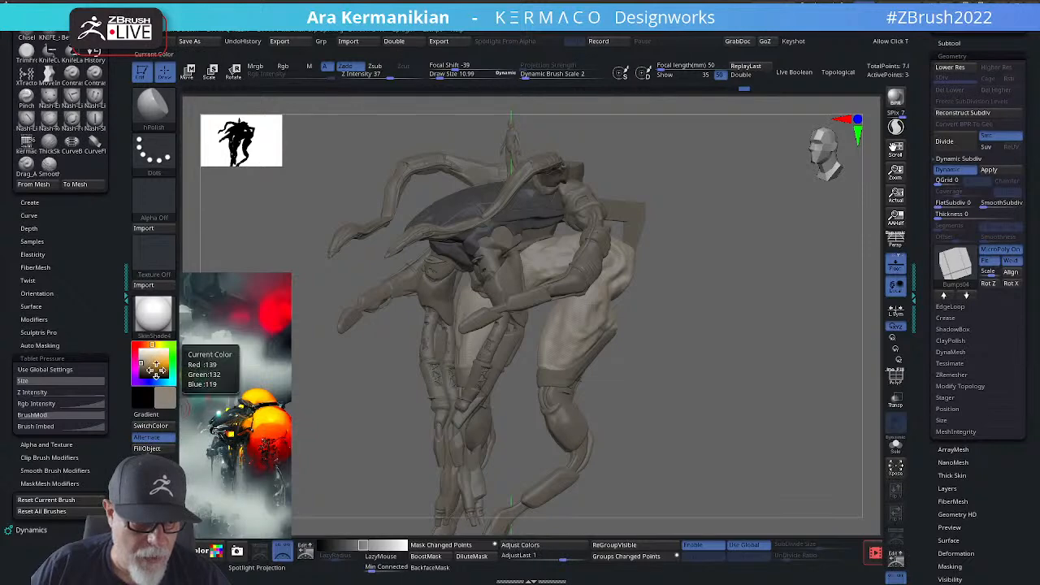
Step: Try a near-black and a light grey current colour on the unpainted parts to compare them with the filled thighs
left_click(136, 349)
left_click_drag(145, 362, 137, 369)
left_click_drag(740, 409, 401, 365)
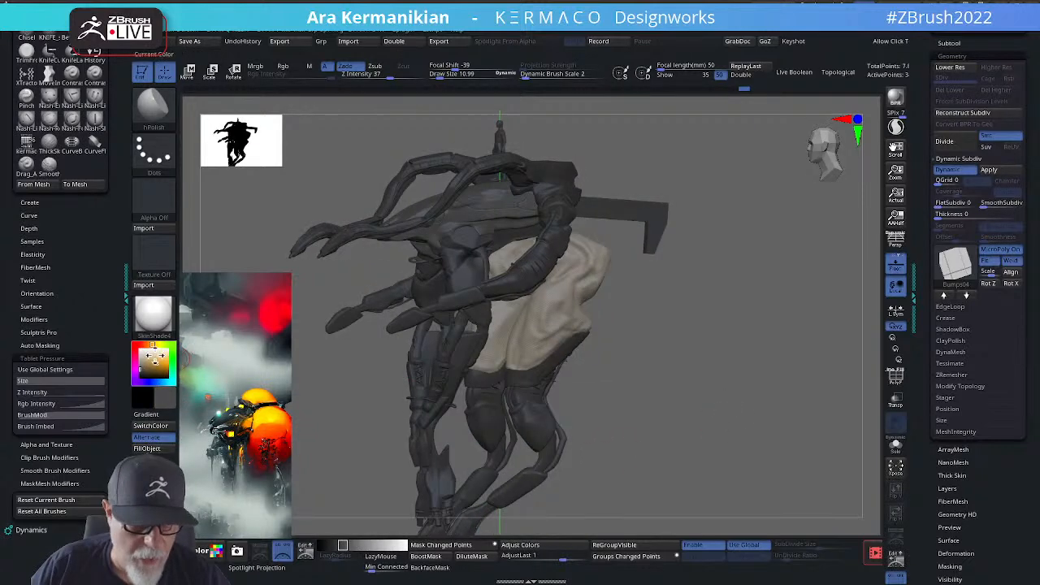
left_click(135, 358)
left_click_drag(629, 406, 779, 403)
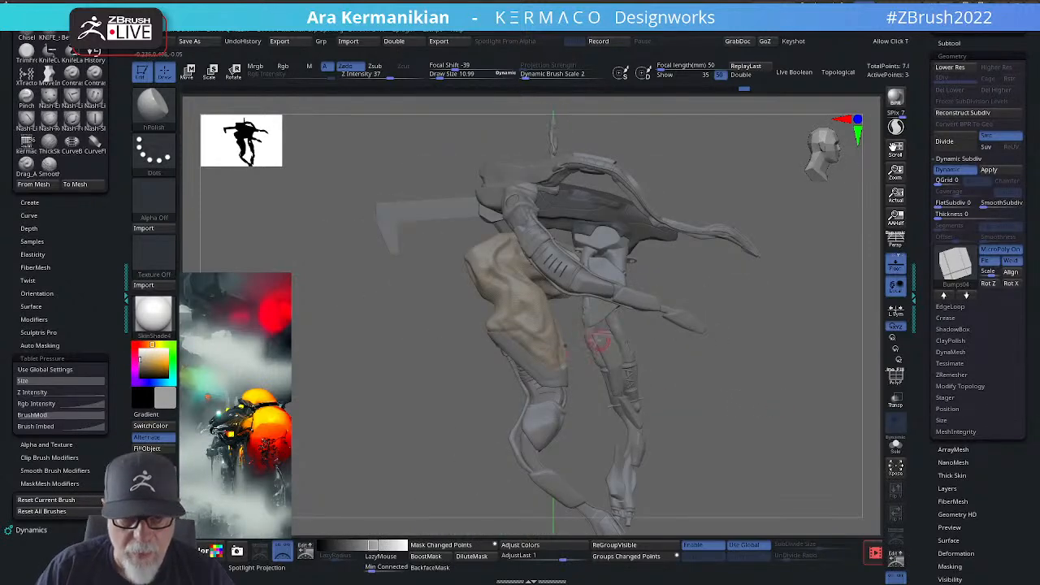
left_click_drag(786, 354, 552, 248)
left_click_drag(626, 302, 457, 276)
left_click_drag(757, 384, 499, 348)
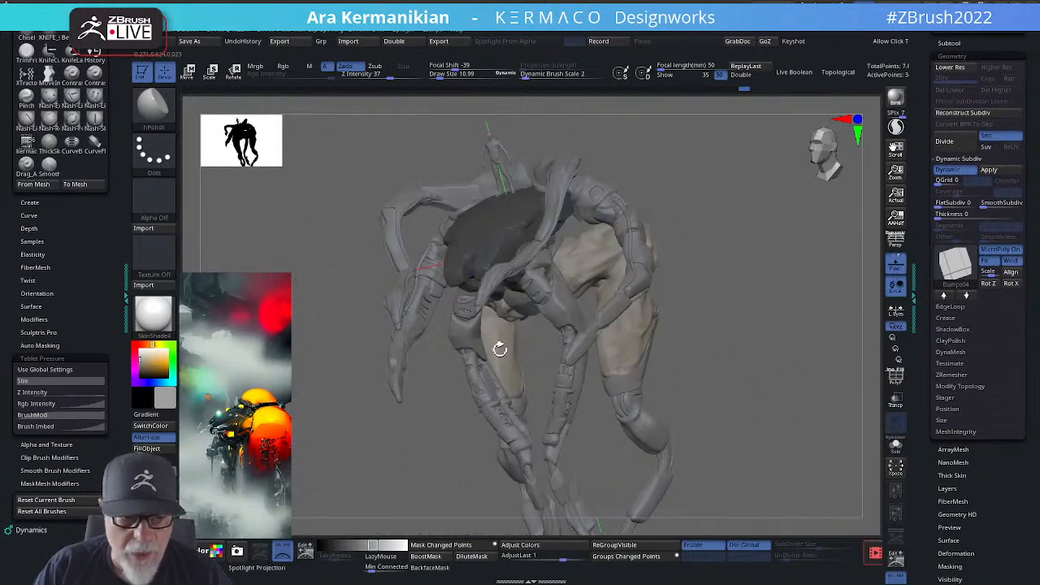
Step: Set the current colour to white and examine how the filled thighs contrast with the unpainted armour and limbs
left_click(138, 348)
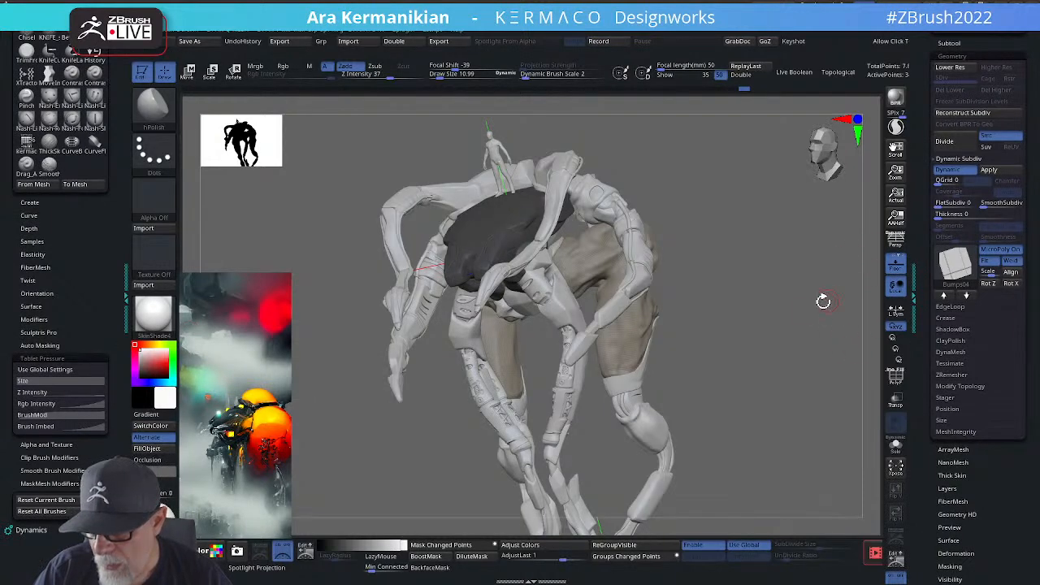
left_click_drag(796, 311, 761, 293)
left_click_drag(824, 272, 772, 283)
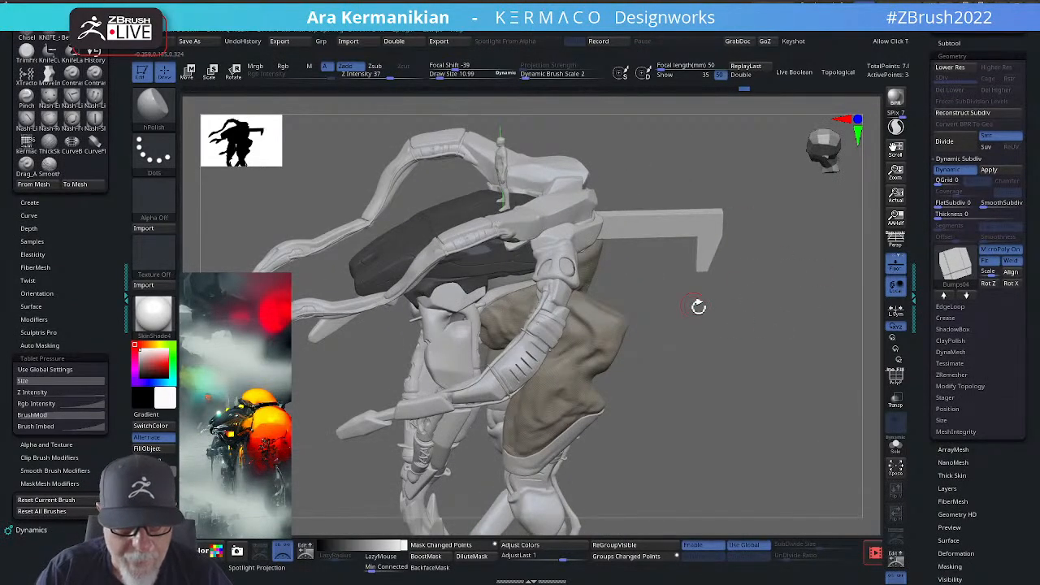
left_click_drag(698, 306, 778, 258)
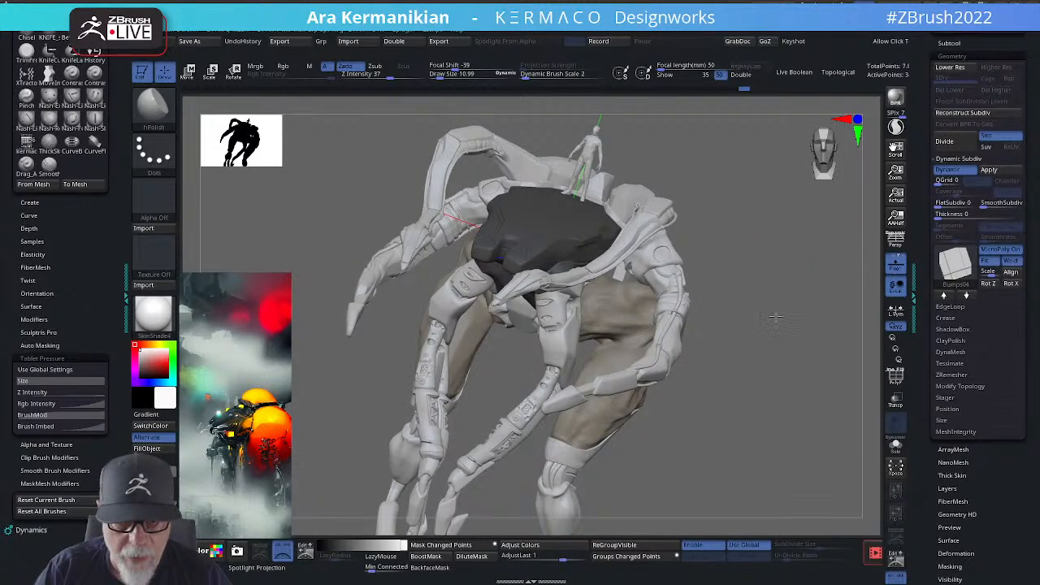
left_click_drag(774, 319, 699, 321)
left_click_drag(669, 484, 575, 317)
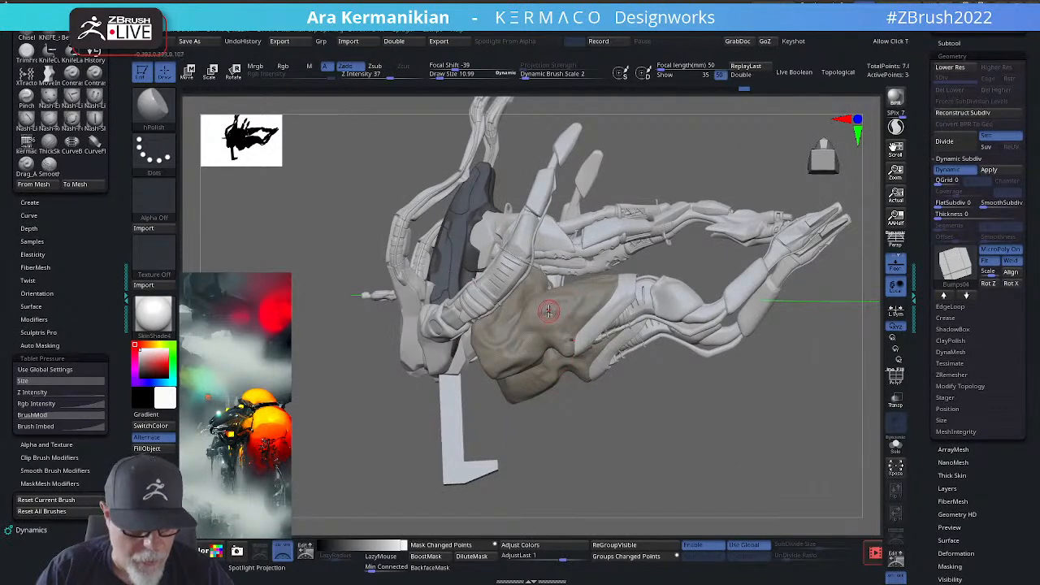
Step: Switch to the Move brush and return to a front three-quarter view of the creature
key("b")
key("m")
key("v")
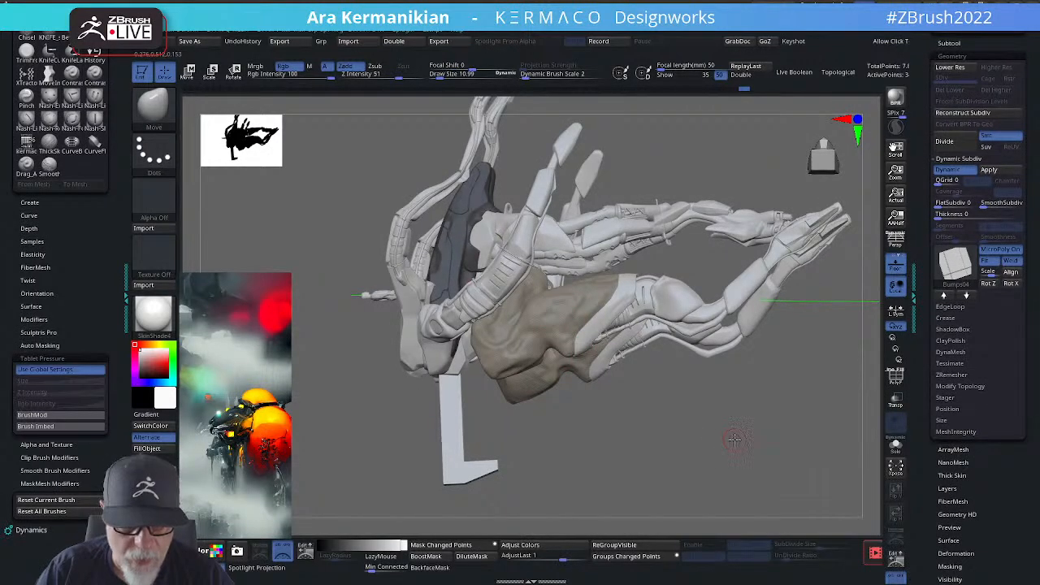
left_click_drag(733, 440, 804, 406)
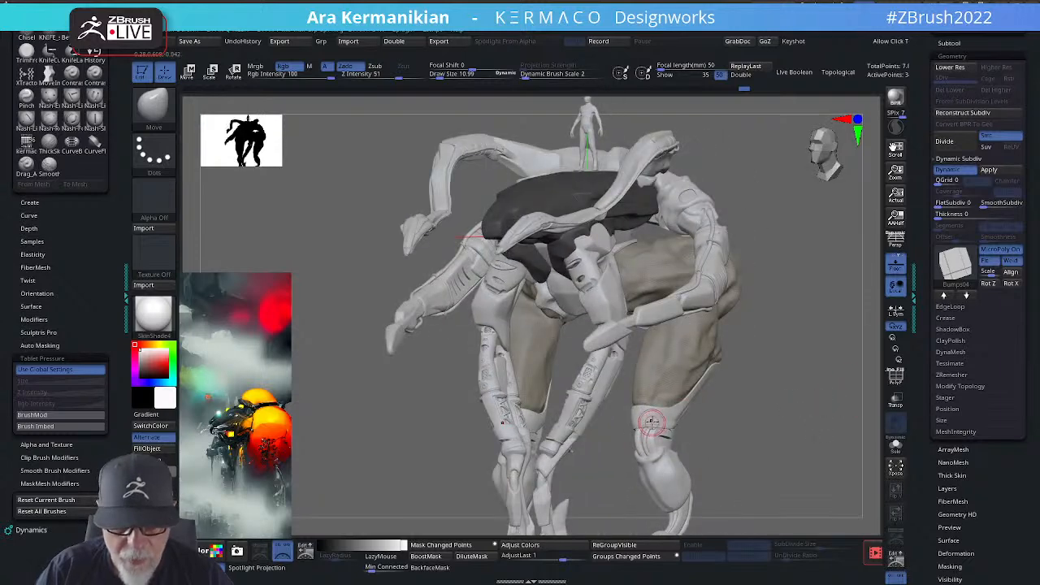
Step: Select the knee cuffs below the thighs, choose a dark neutral grey and fill them with it
left_click(675, 426, "alt")
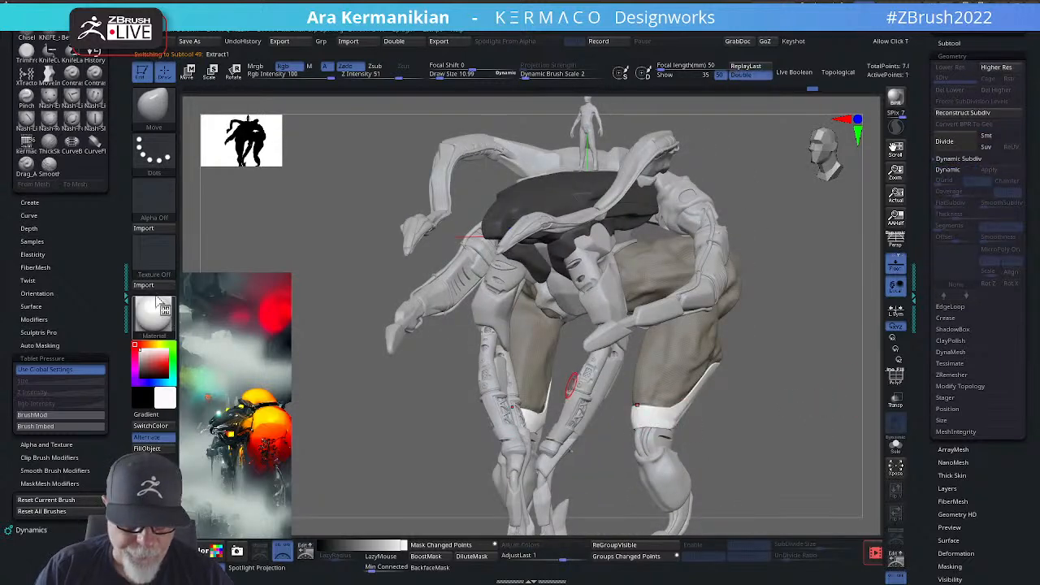
left_click(147, 371)
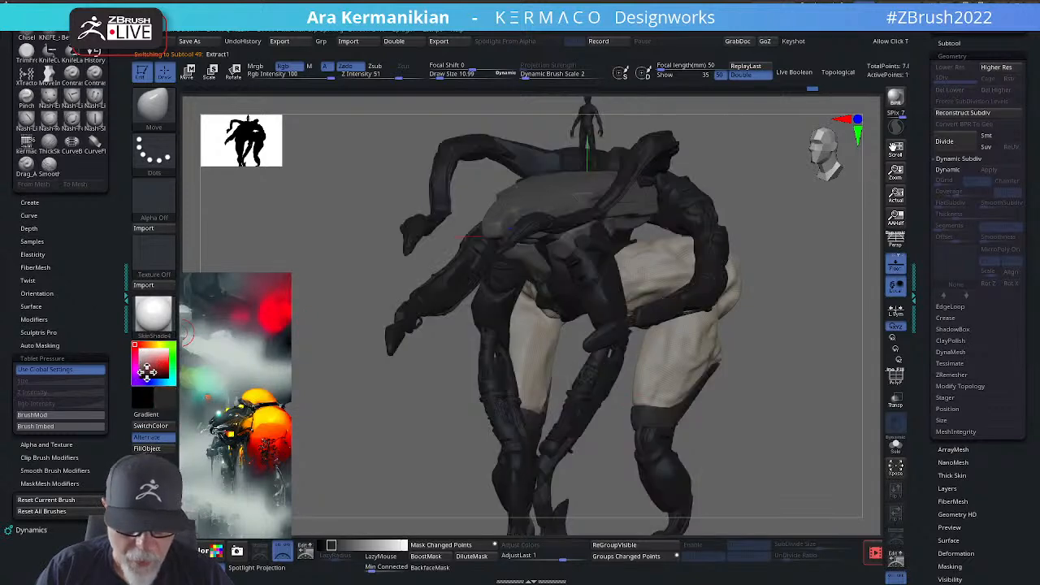
left_click(145, 367)
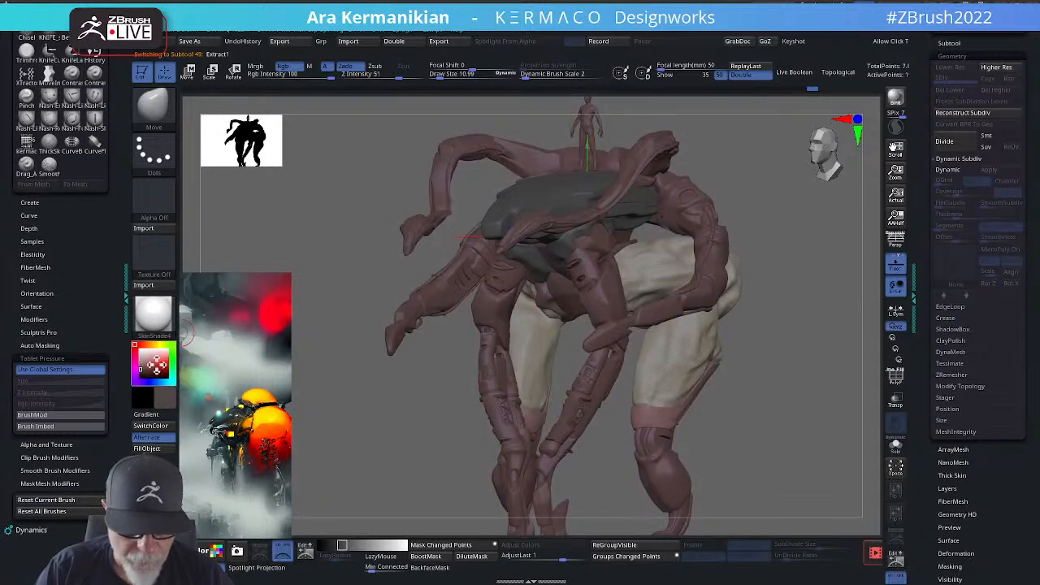
left_click(138, 370)
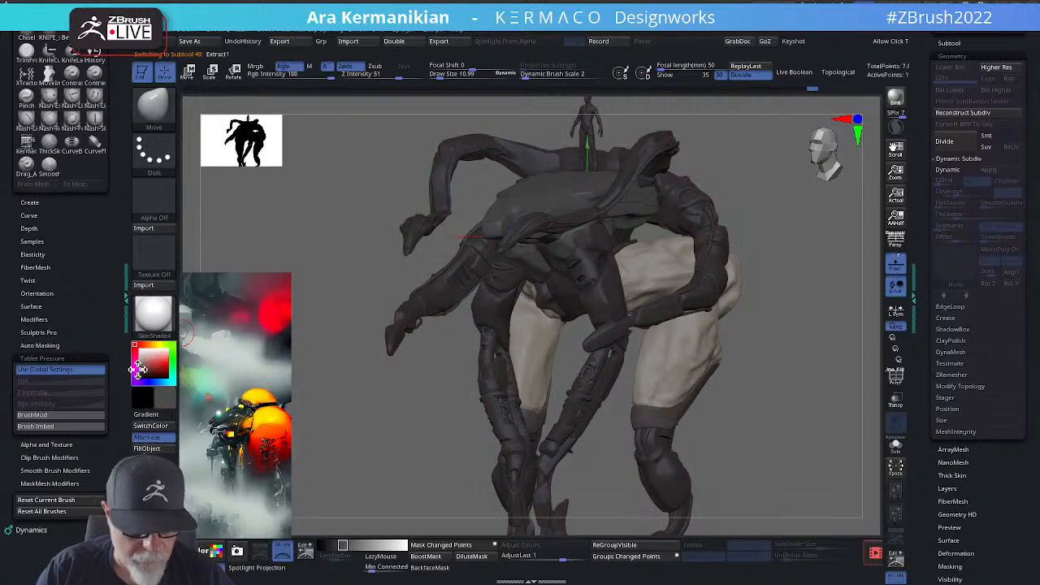
left_click_drag(138, 370, 140, 366)
left_click_drag(356, 546, 335, 529)
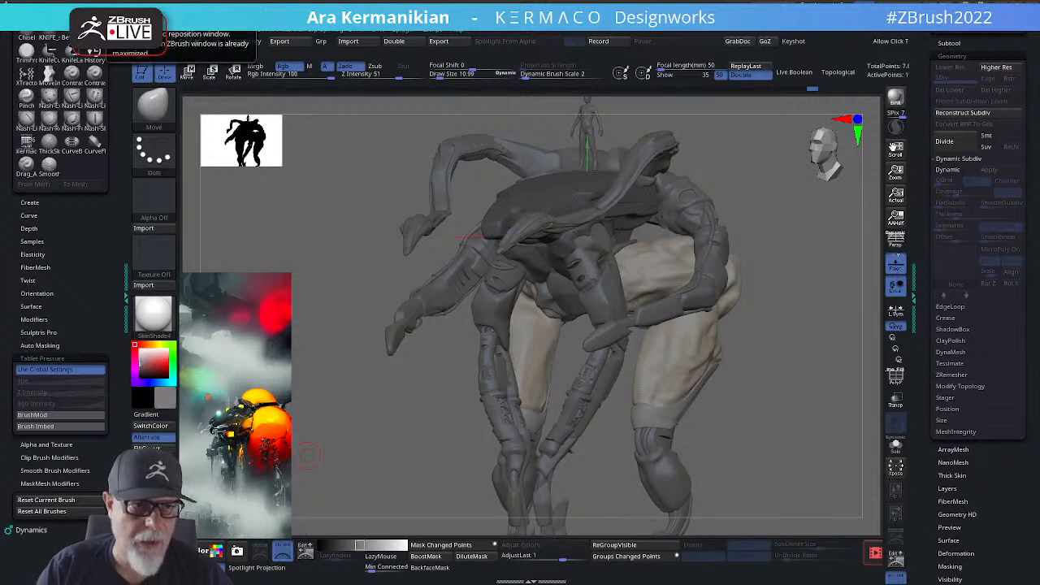
left_click(201, 34)
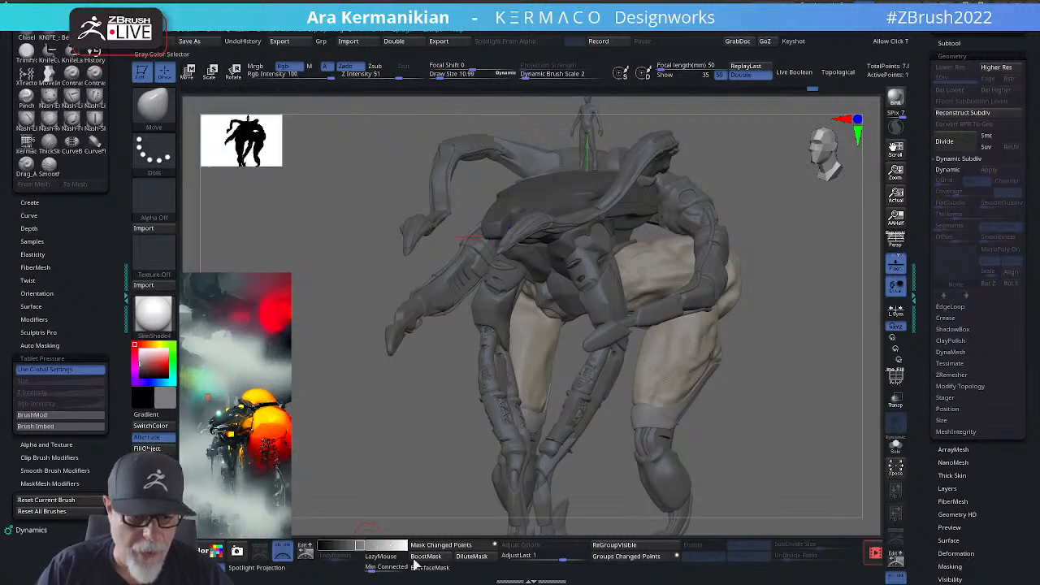
left_click_drag(365, 544, 351, 546)
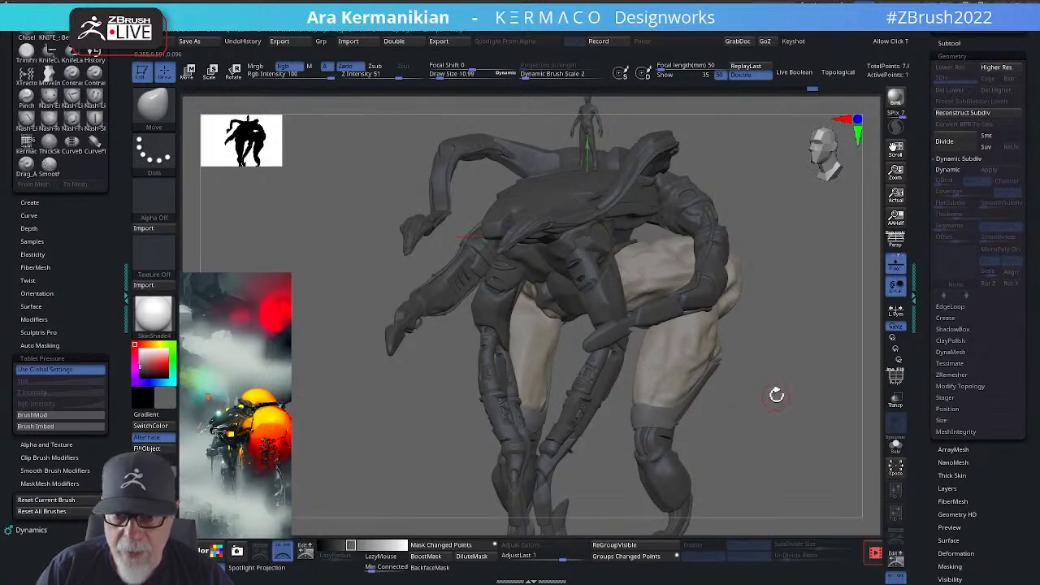
left_click(895, 443)
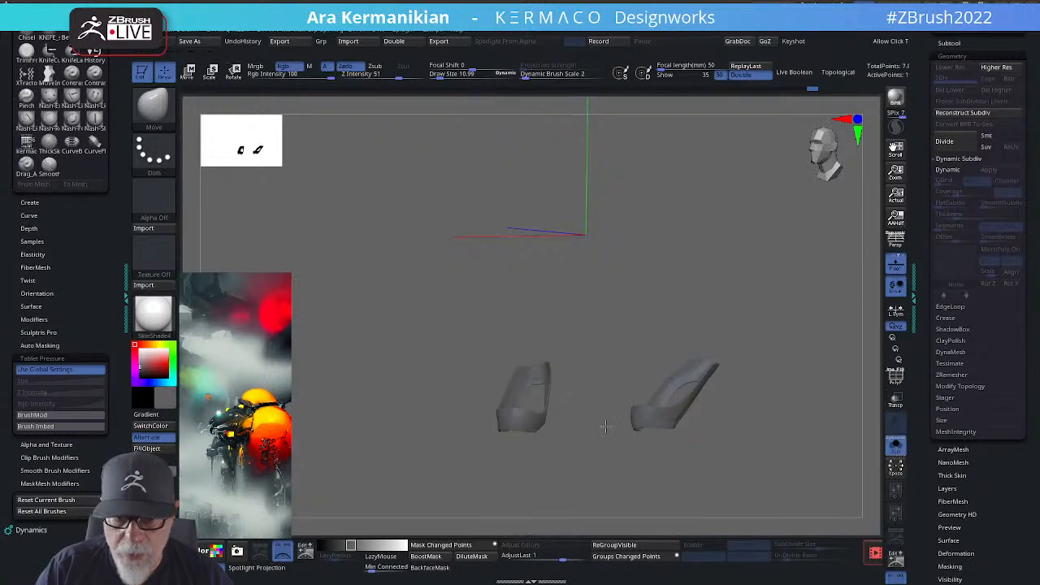
left_click(895, 443)
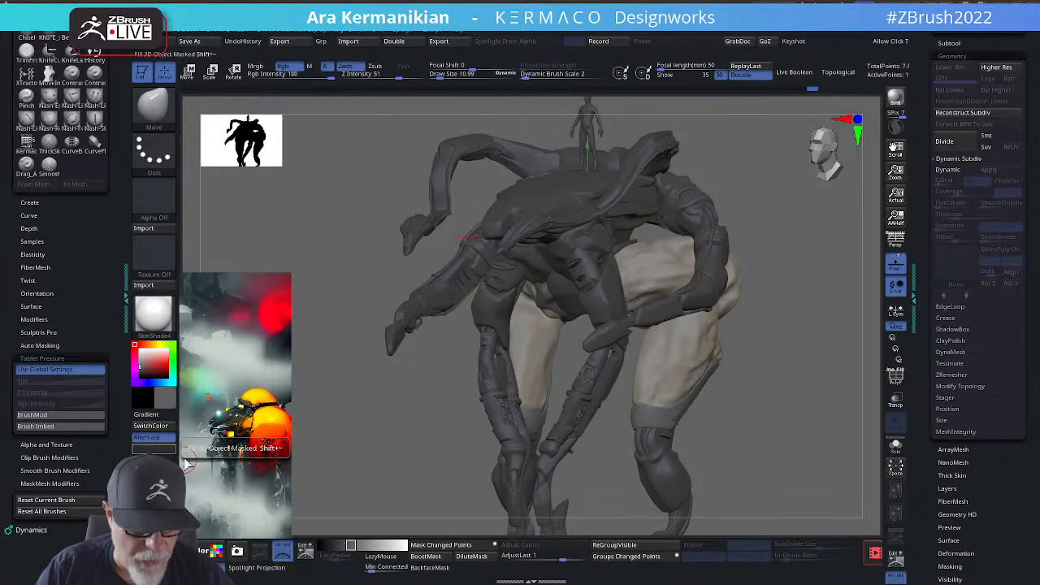
Step: Select the pelvis piece between the thighs from below and fill it with the same dark grey
left_click_drag(431, 433, 610, 351)
left_click(574, 316, "alt")
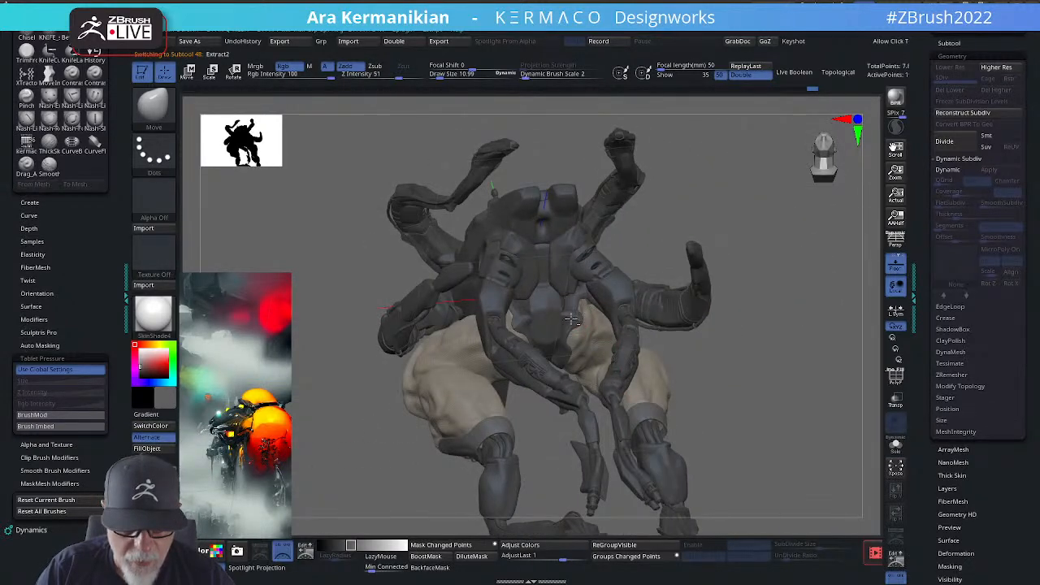
left_click(152, 449)
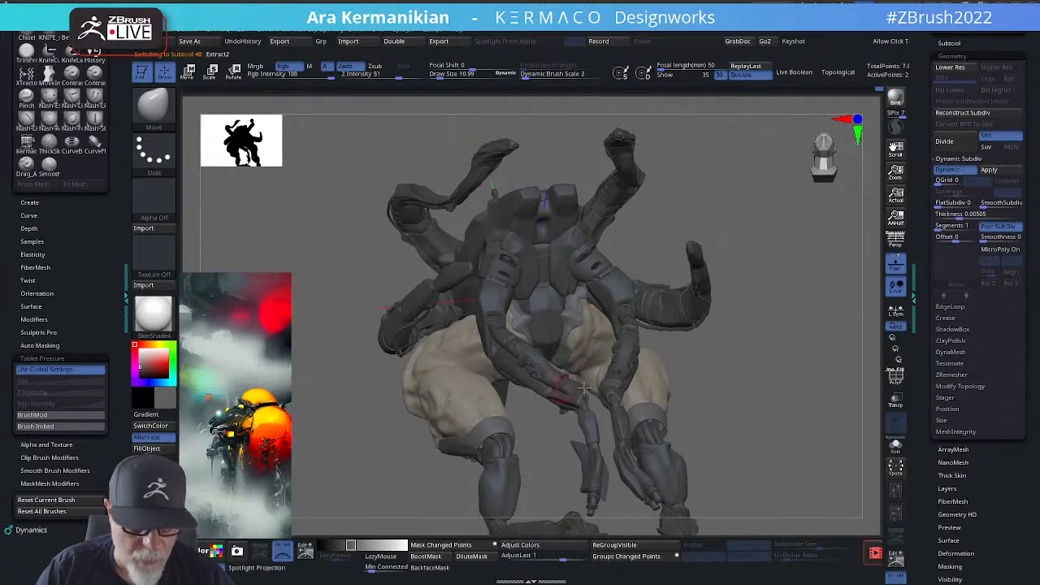
Step: Set the current colour back to white and review the filled parts from the side and front
left_click_drag(812, 352, 792, 387)
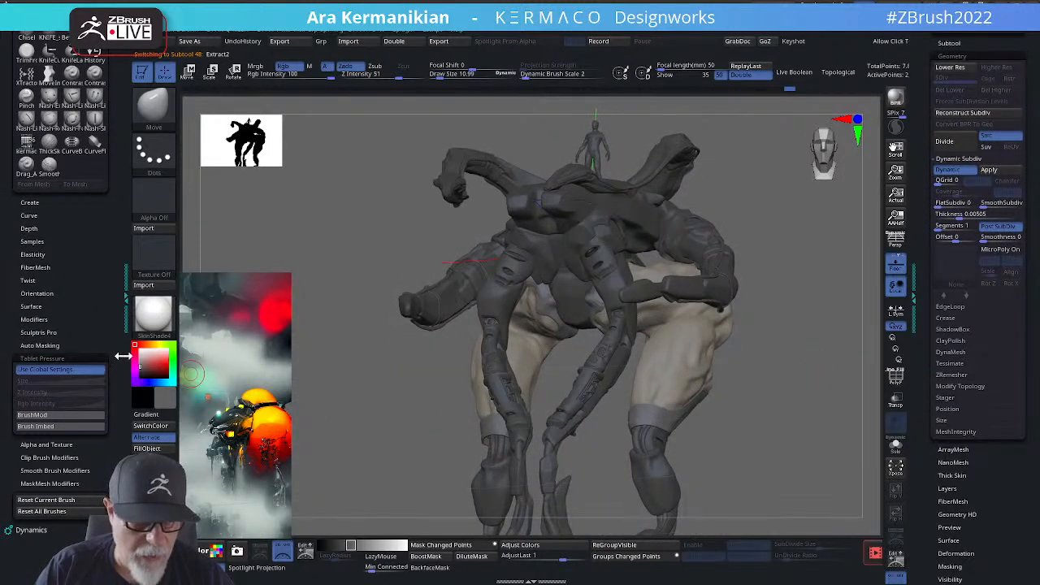
left_click_drag(142, 364, 140, 350)
left_click_drag(797, 363, 653, 360, "alt")
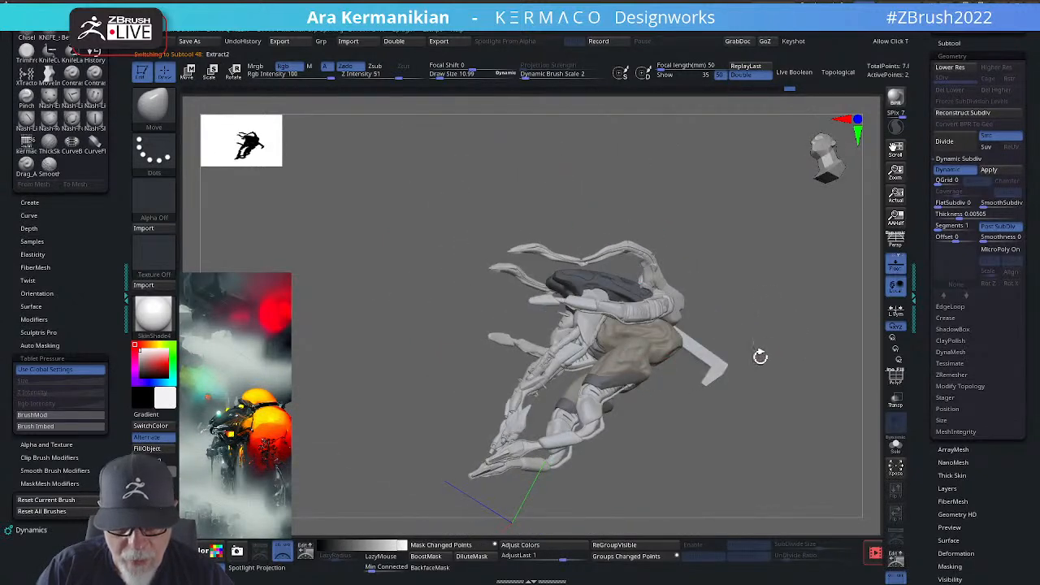
left_click_drag(760, 356, 780, 264)
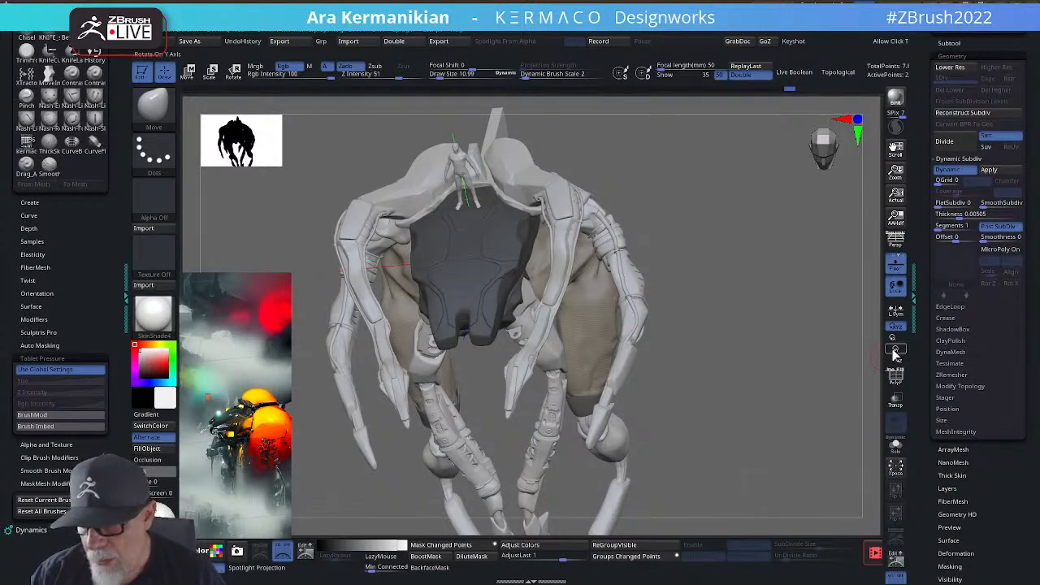
Step: Return the creature to a front view, switch to the web browser and show the Kermaco portfolio page at full window size
left_click_drag(742, 336, 797, 328)
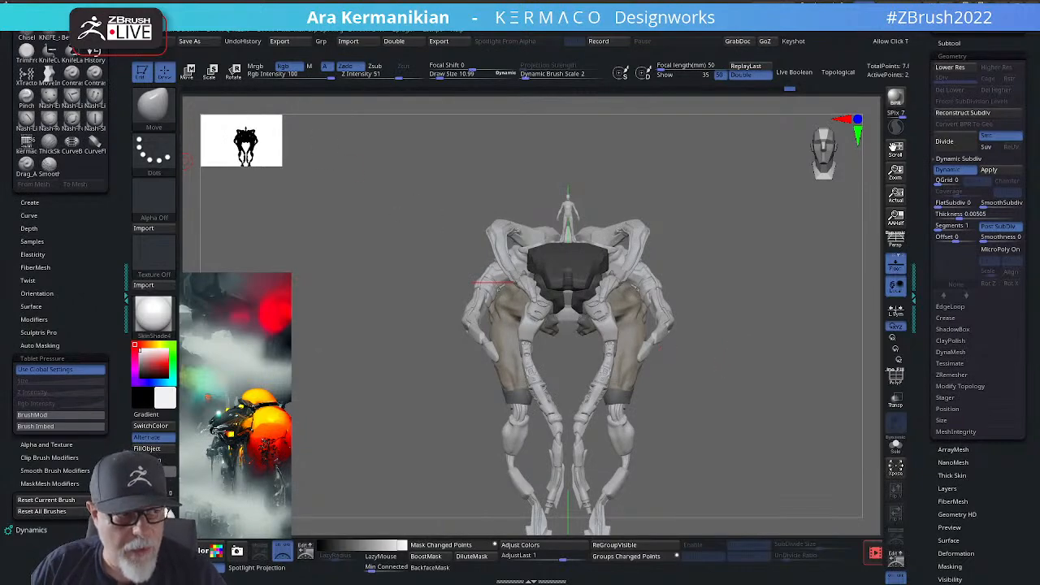
left_click_drag(0, 488, 759, 105)
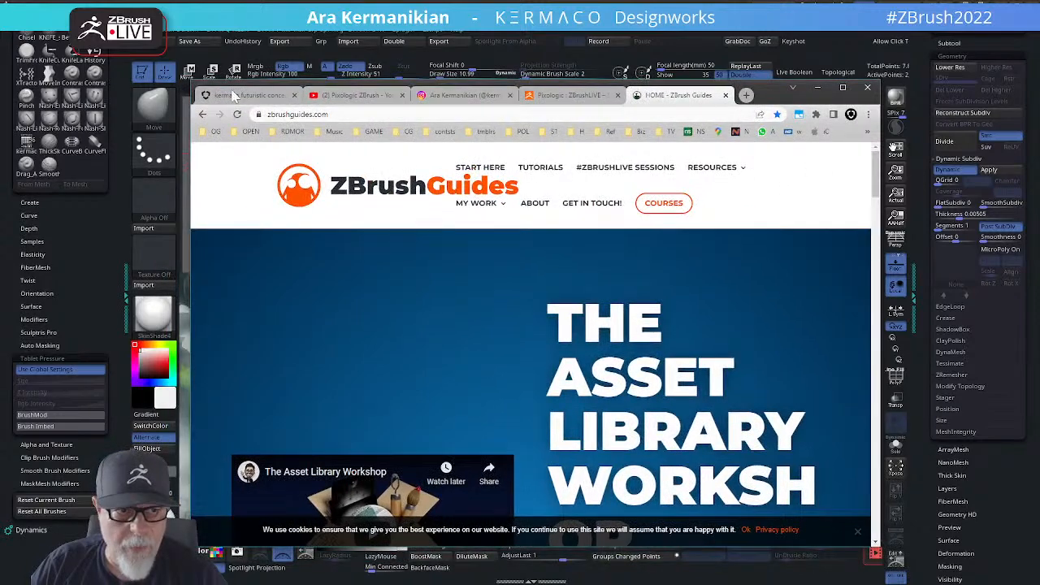
left_click(248, 95)
left_click(842, 88)
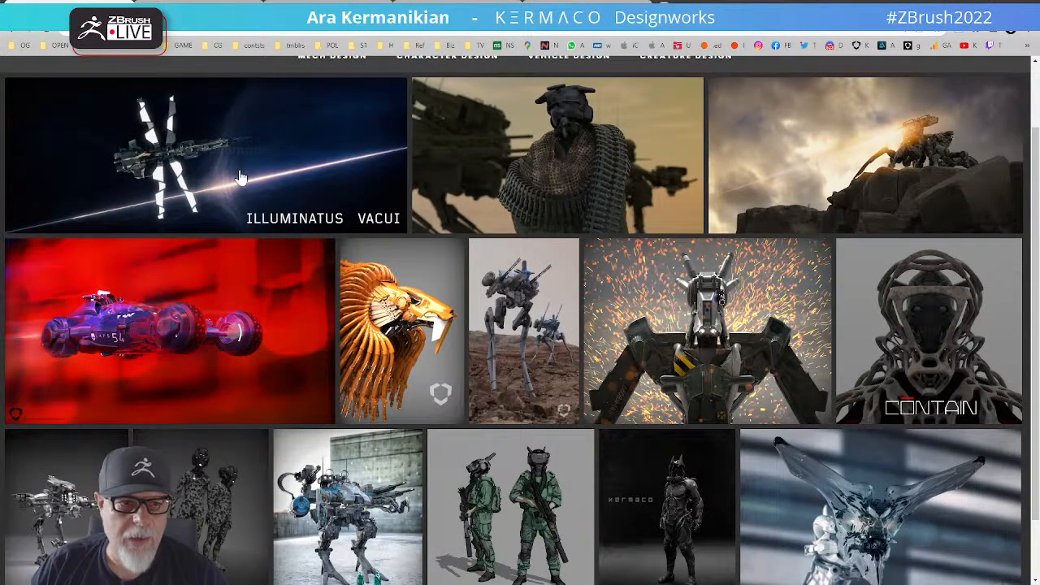
Step: Look through the project thumbnails on the Kermaco portfolio home page
scroll(631, 365, "up", 2)
scroll(644, 380, "down", 3)
scroll(644, 380, "up", 2)
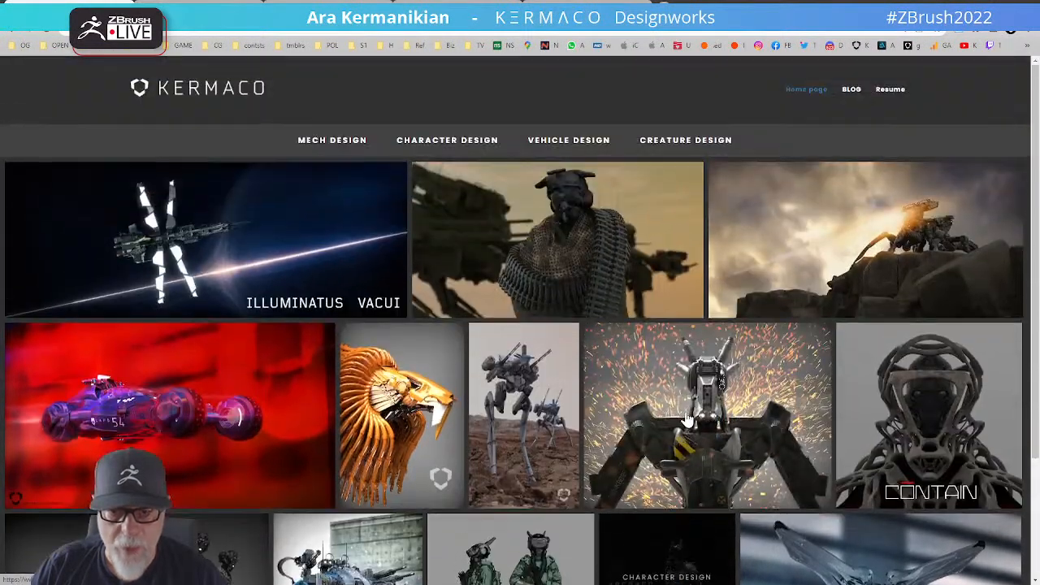
scroll(687, 420, "down", 2)
scroll(692, 423, "up", 1)
scroll(693, 423, "up", 1)
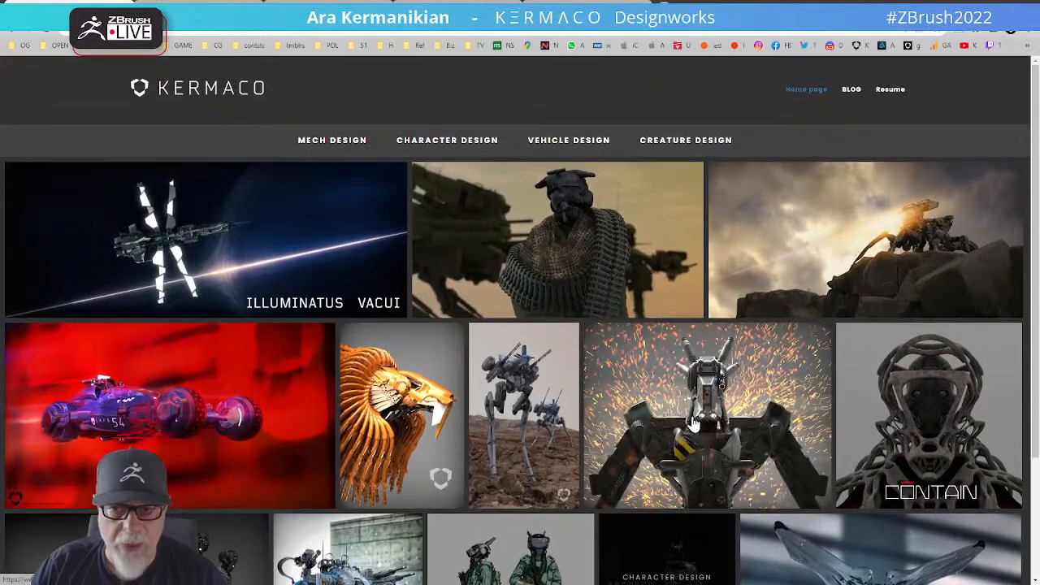
scroll(693, 423, "down", 1)
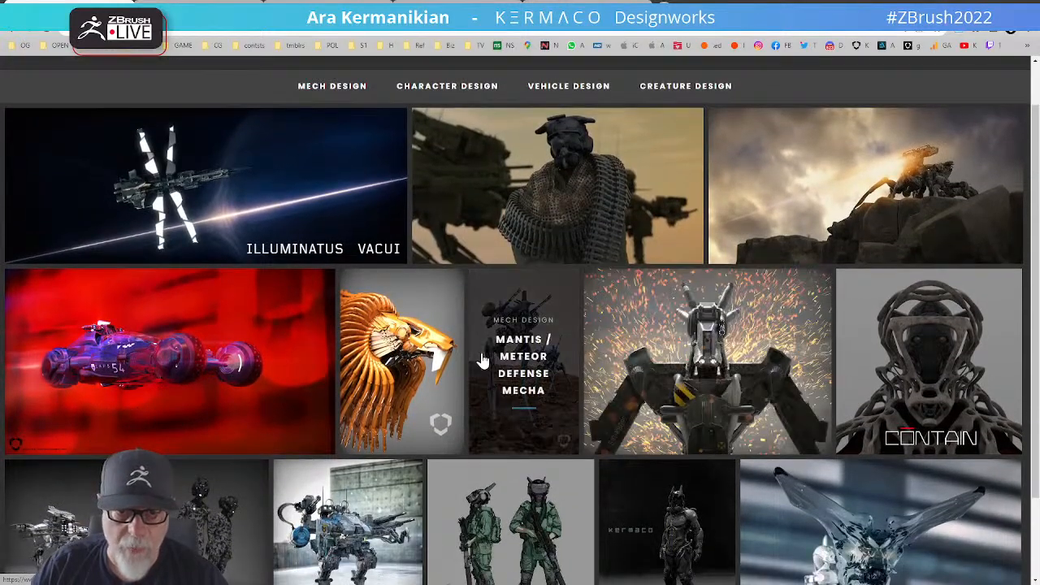
scroll(575, 450, "down", 2)
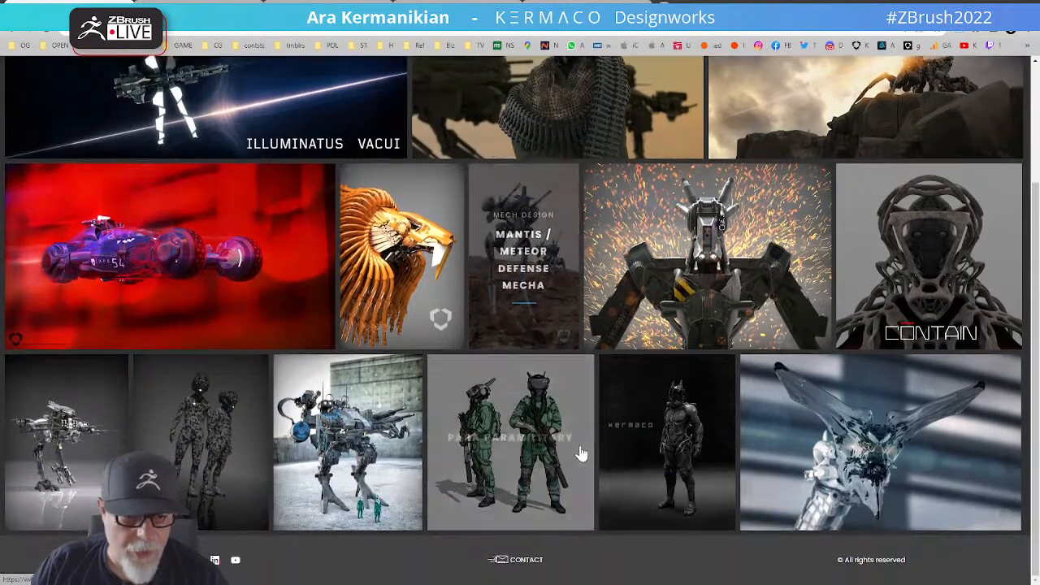
scroll(624, 489, "up", 1)
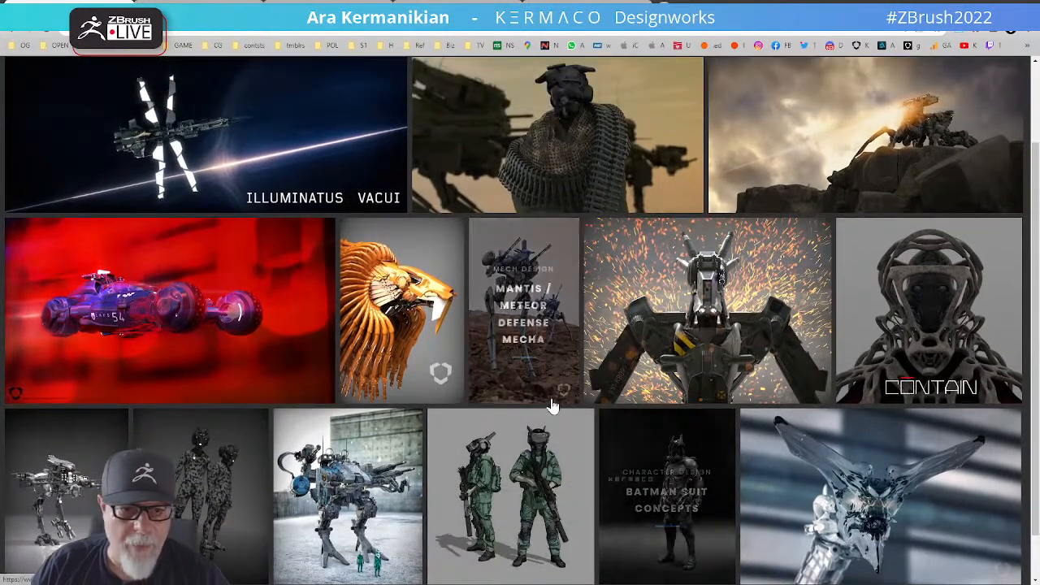
scroll(550, 407, "down", 1)
Step: Open the Goliath Mech project and look through its renders down to the drone images
left_click(363, 416)
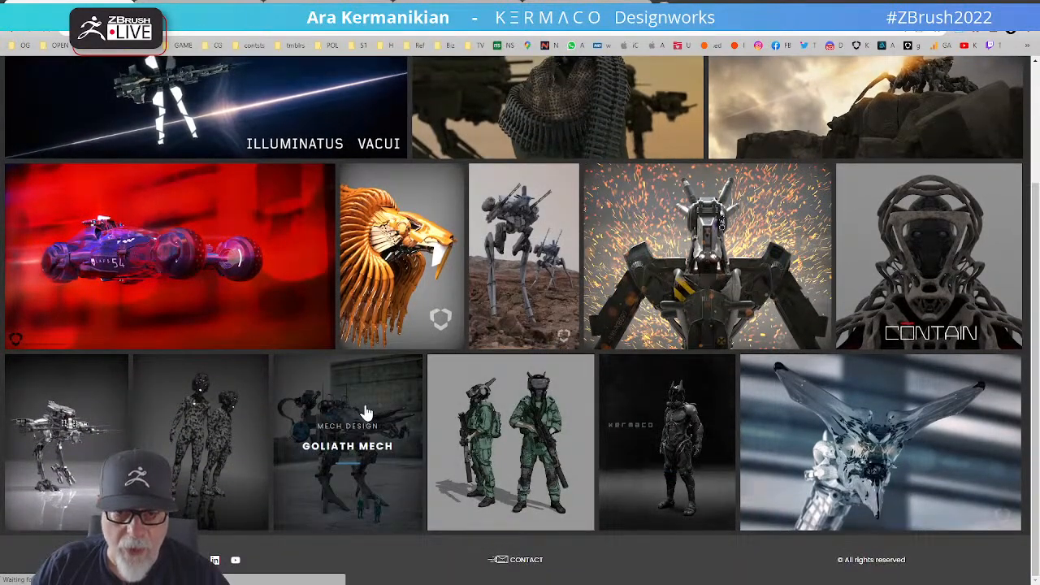
scroll(561, 373, "down", 2)
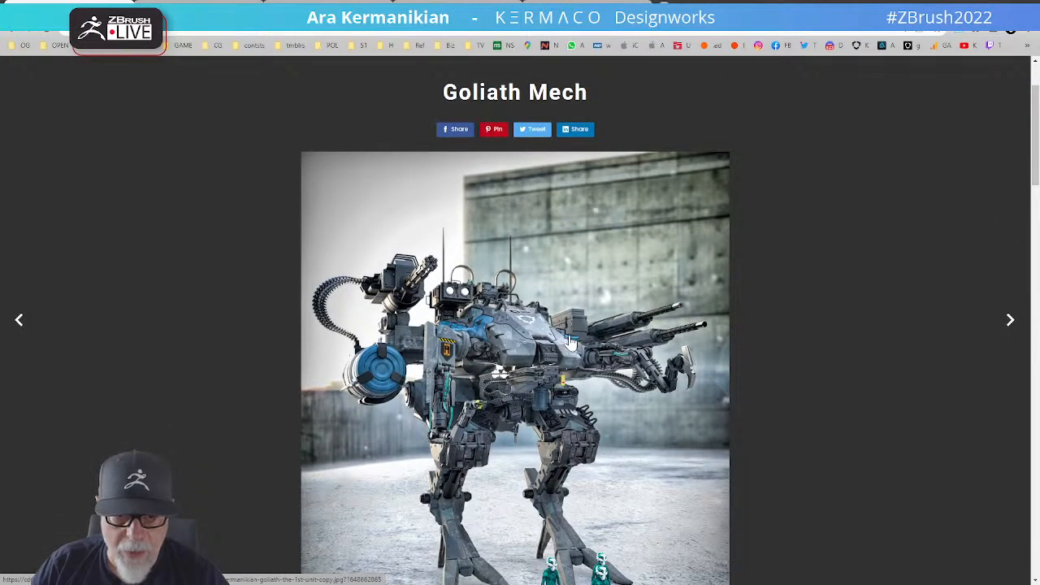
scroll(571, 342, "down", 8)
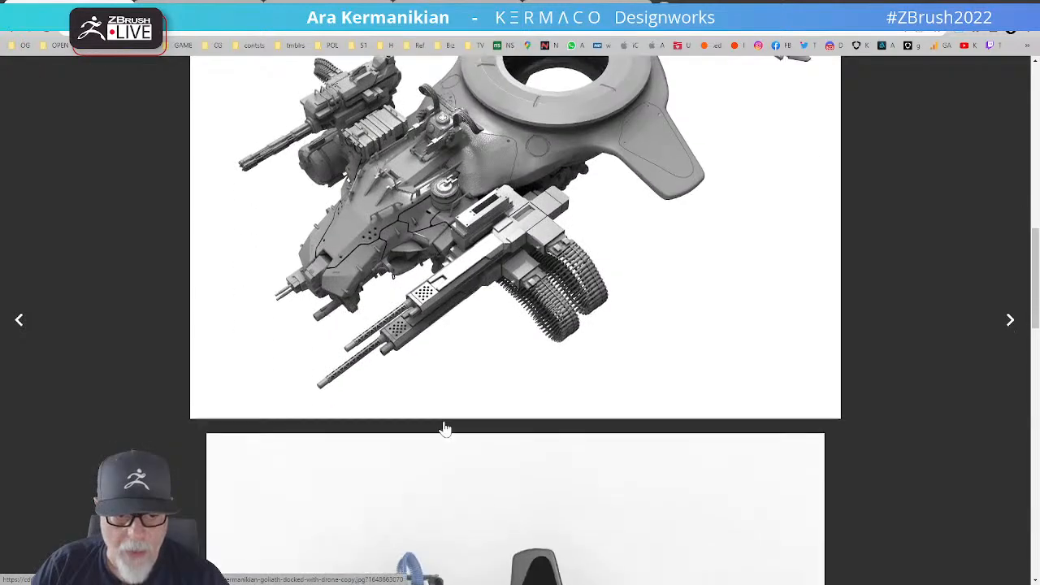
scroll(455, 430, "down", 17)
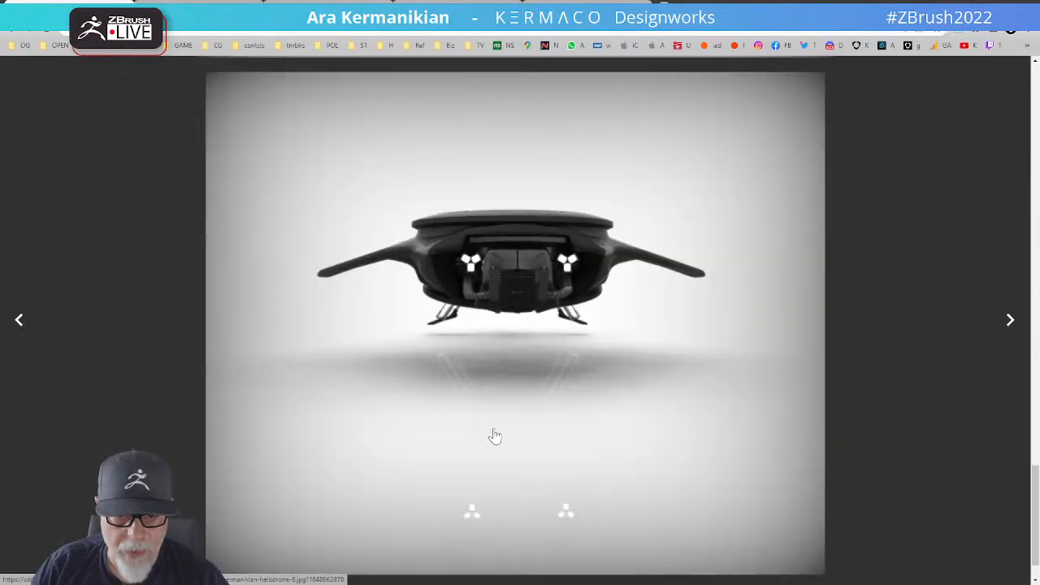
scroll(568, 390, "down", 1)
scroll(689, 366, "up", 12)
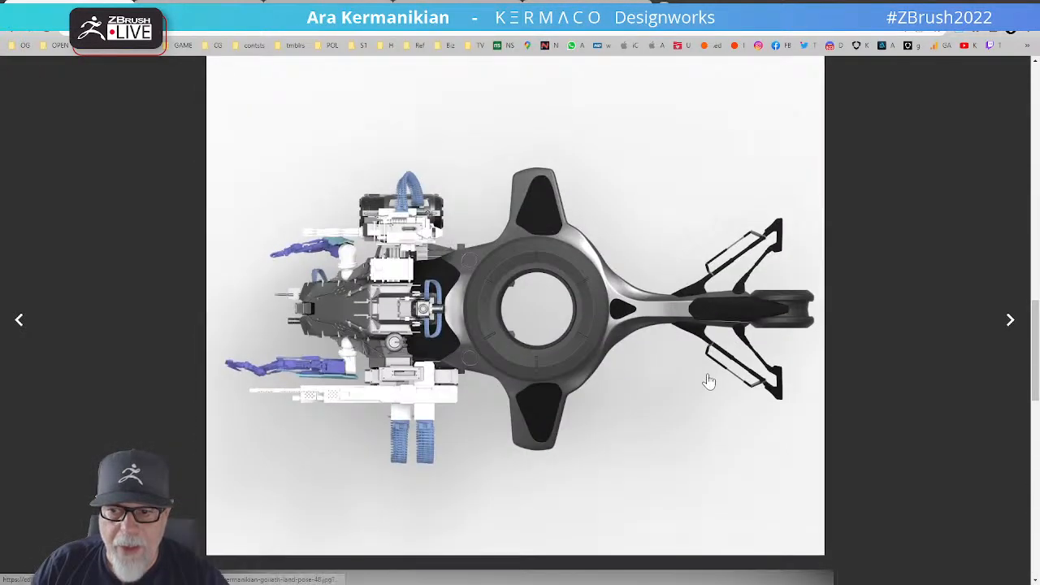
scroll(699, 374, "up", 20)
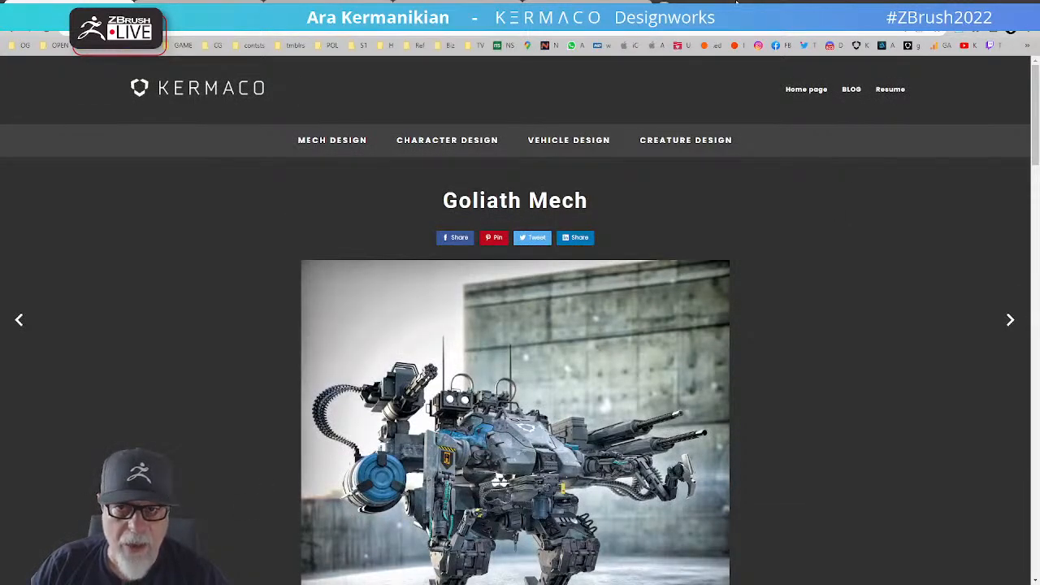
Step: Switch to ZBrush and move the Spotlight reference image of the orange mech fully into view beside the creature
left_click_drag(736, 3, 0, 130)
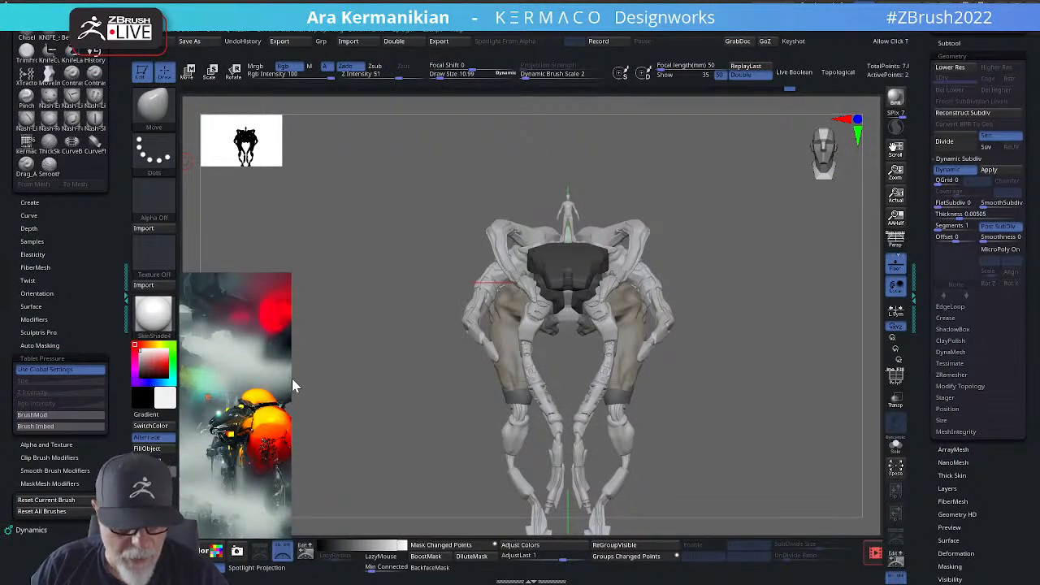
key("z")
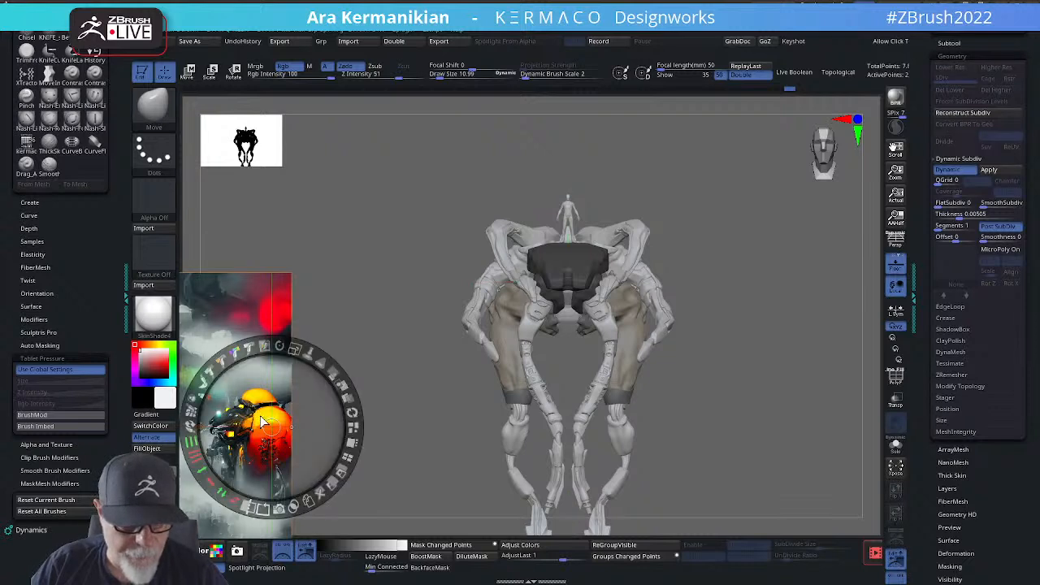
left_click_drag(283, 418, 384, 331)
left_click_drag(431, 300, 419, 300)
key("z")
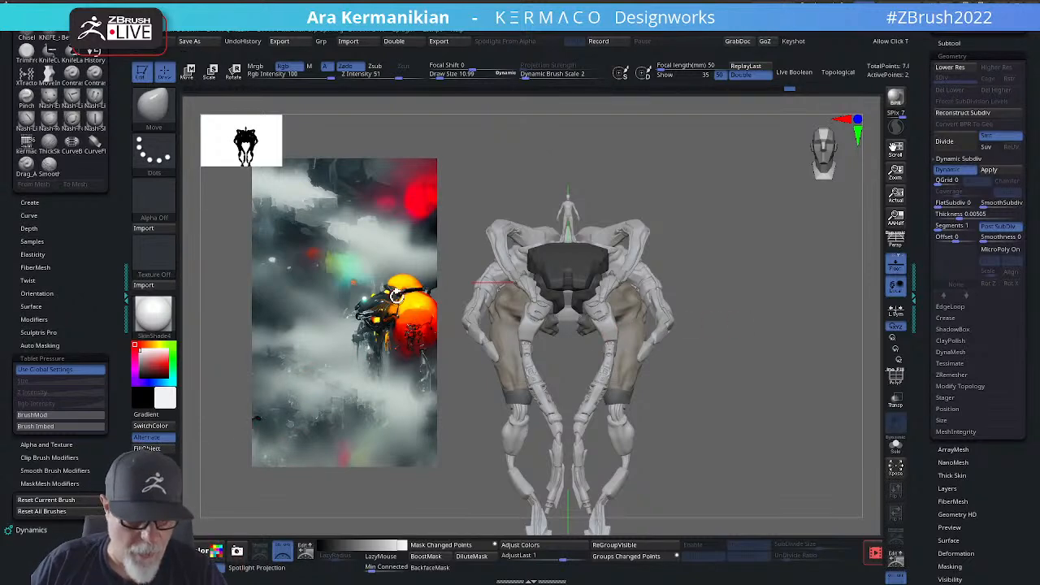
Step: Move the Spotlight reference image back towards the canvas corner, away from the creature, leaving the orange mech in view
key("z")
left_click_drag(416, 312, 294, 413)
key("z")
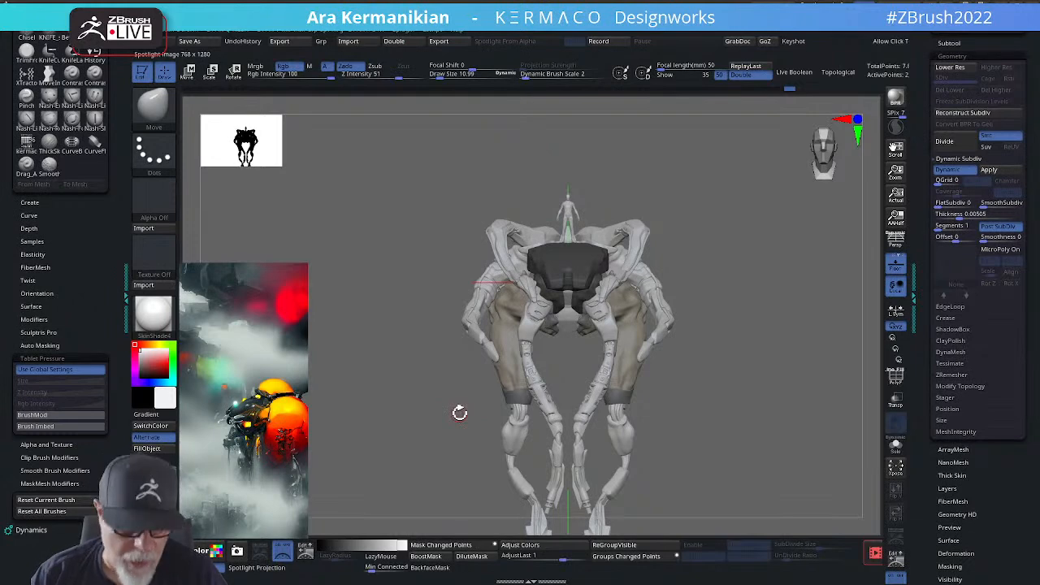
left_click_drag(777, 305, 816, 304)
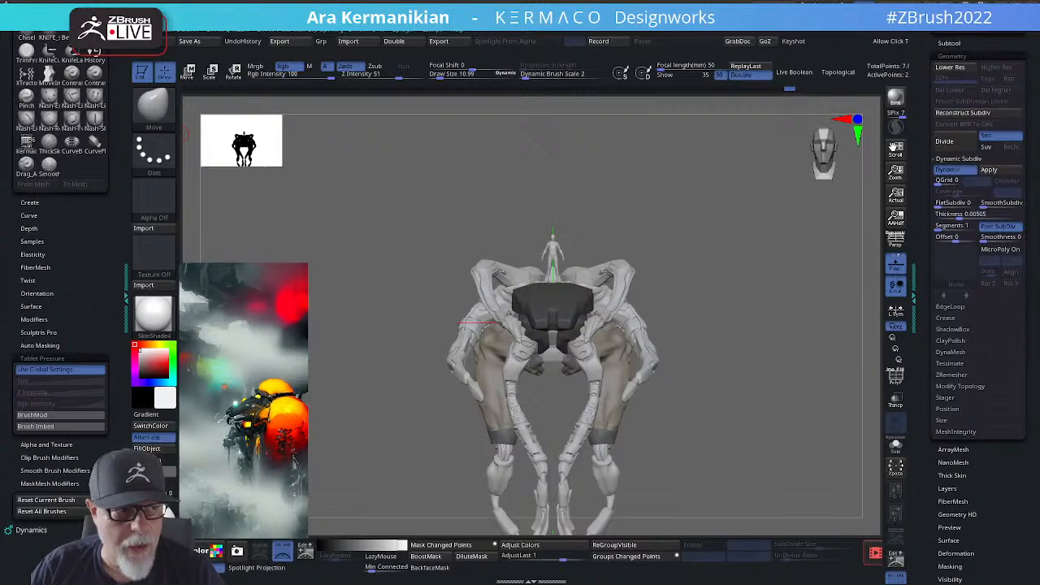
Step: Switch to the web browser and look through the portfolio's Mech, Character, Vehicle and Creature Design categories, ending on Vehicle Design
left_click_drag(0, 306, 567, 4)
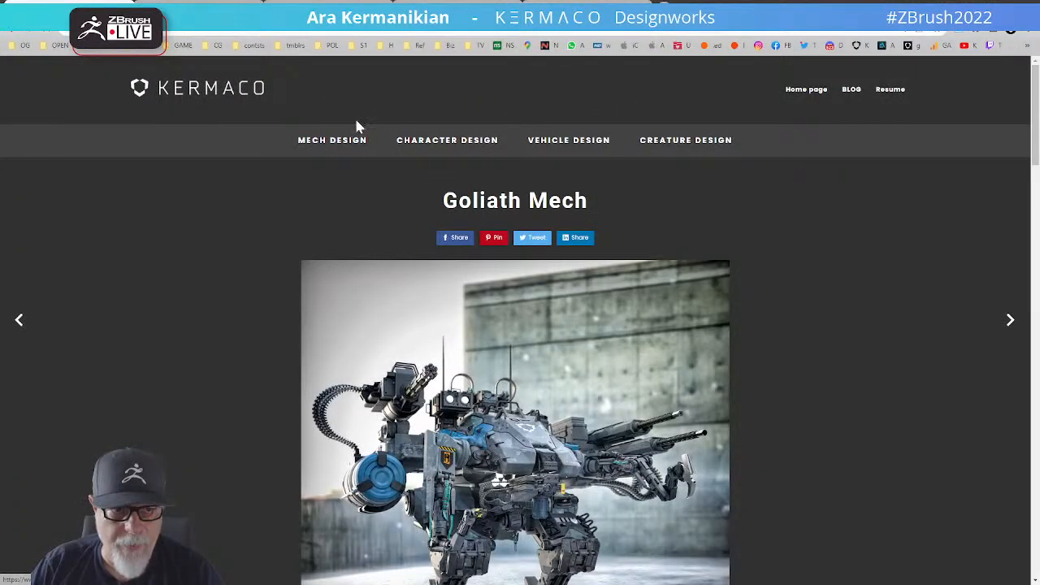
left_click(354, 146)
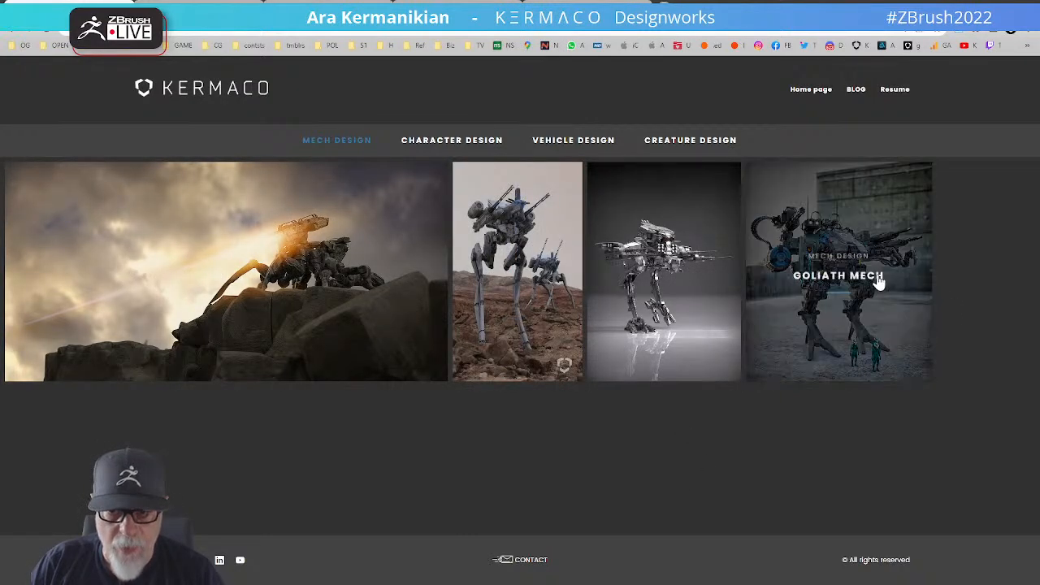
left_click(480, 143)
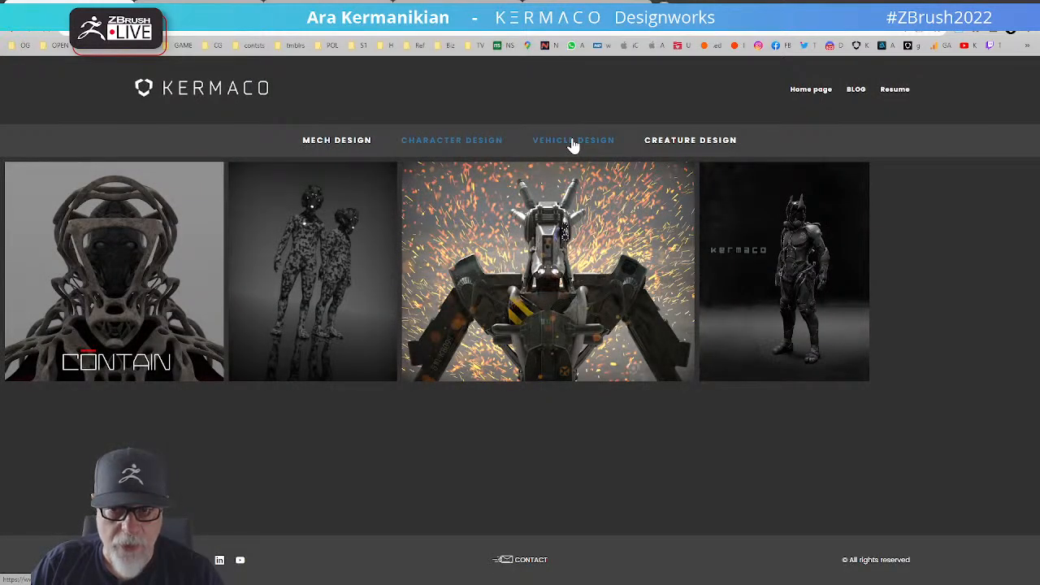
left_click(573, 143)
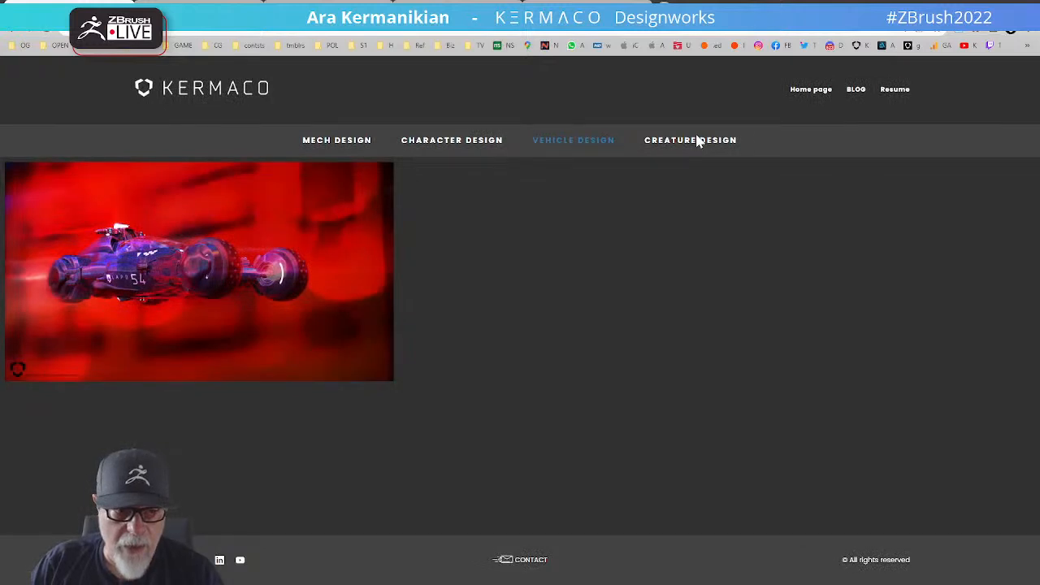
left_click(702, 142)
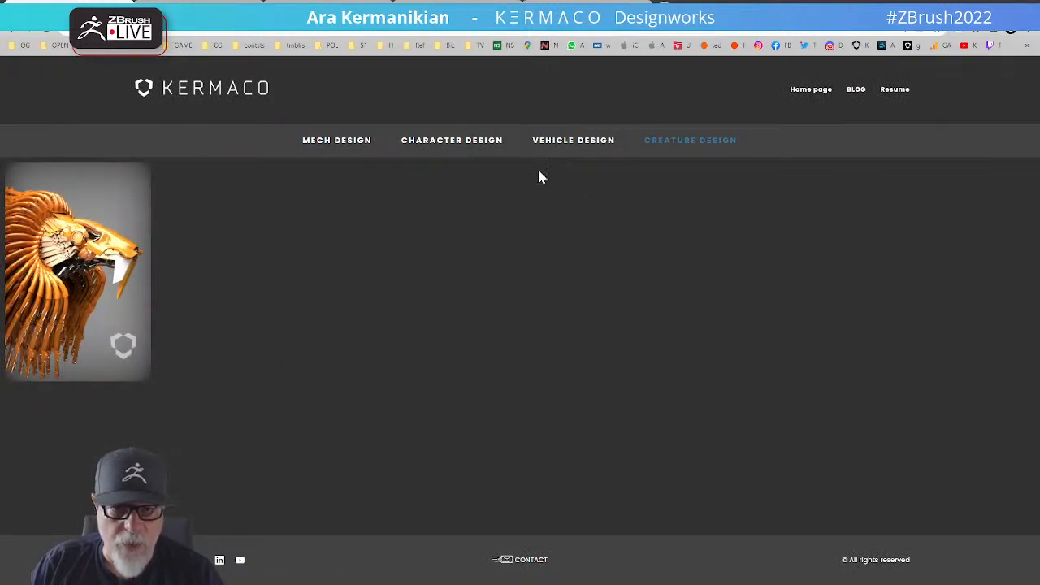
left_click(575, 141)
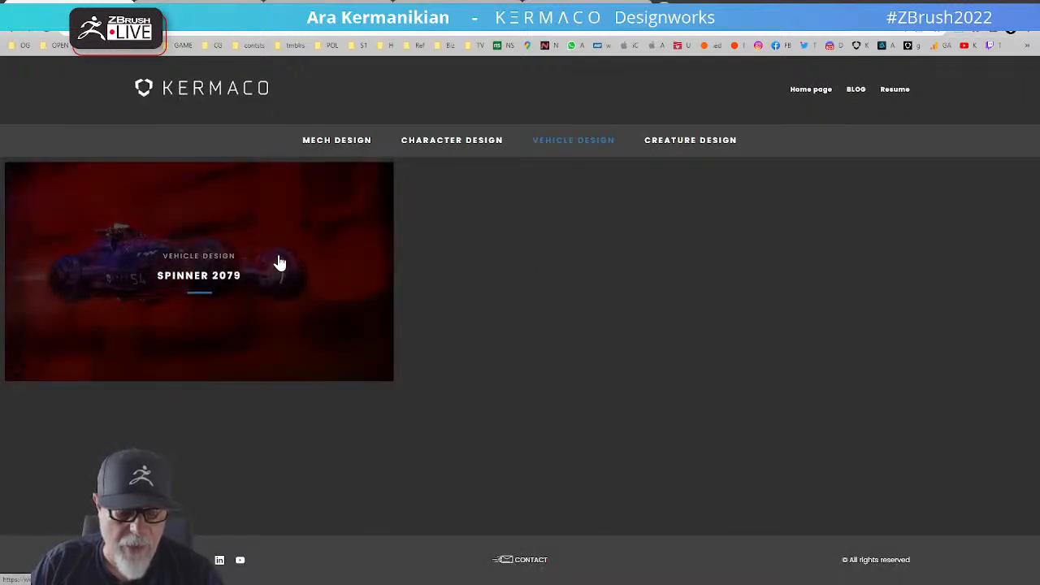
Step: Open the Spinner 2079 vehicle project and look through all its renders
left_click(279, 262)
scroll(751, 354, "down", 3)
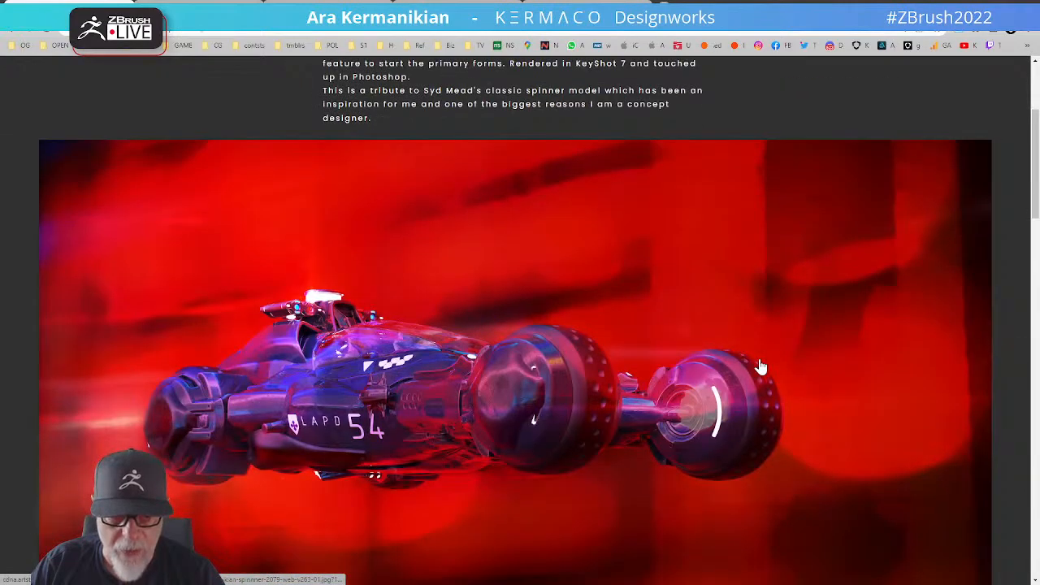
scroll(760, 367, "down", 12)
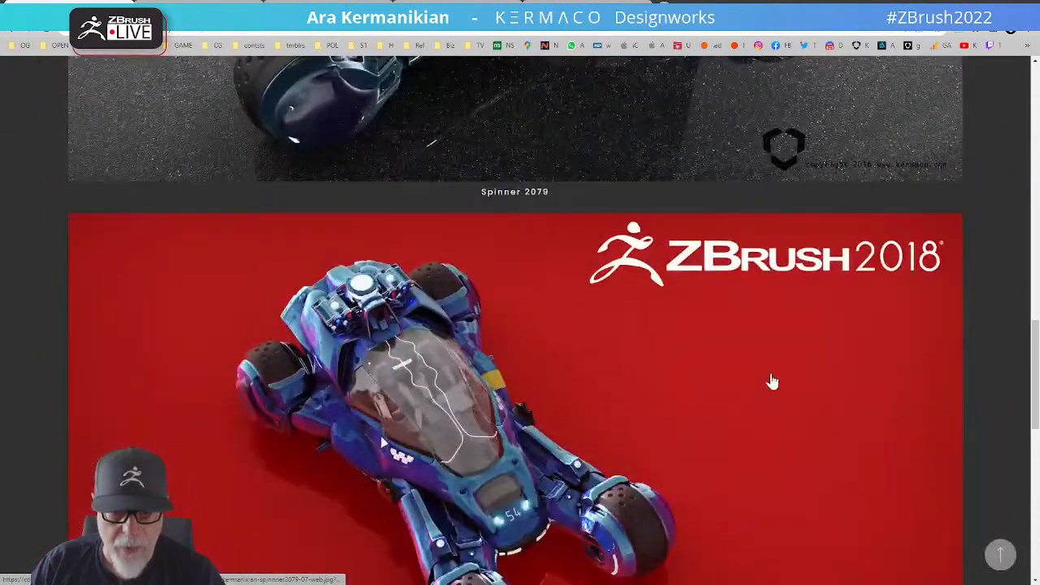
scroll(772, 382, "down", 15)
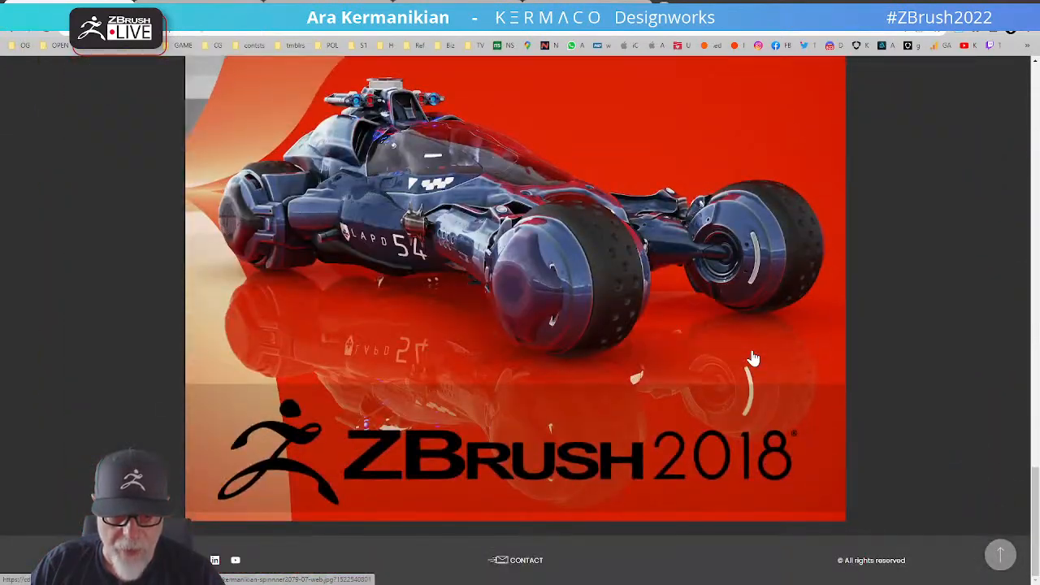
scroll(753, 358, "up", 20)
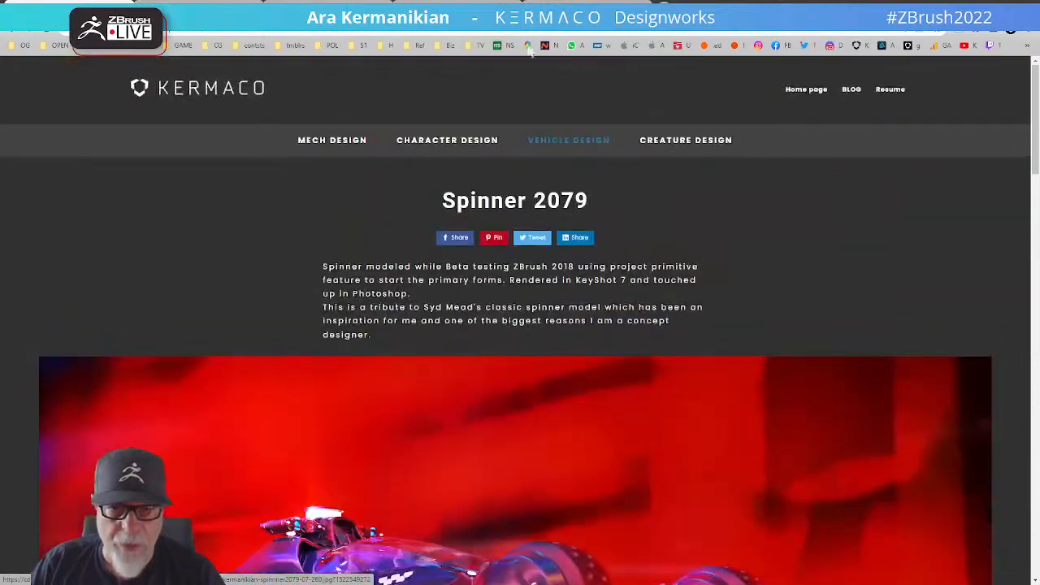
Step: Revisit the Mech Design category and look over the home page projects down to Rorschach Alien
left_click(336, 151)
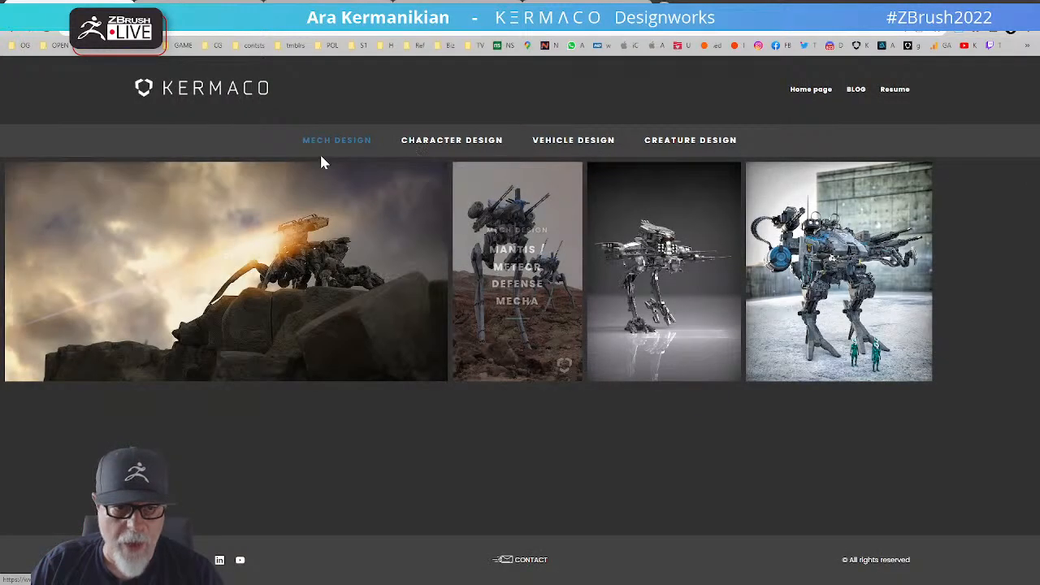
left_click(813, 91)
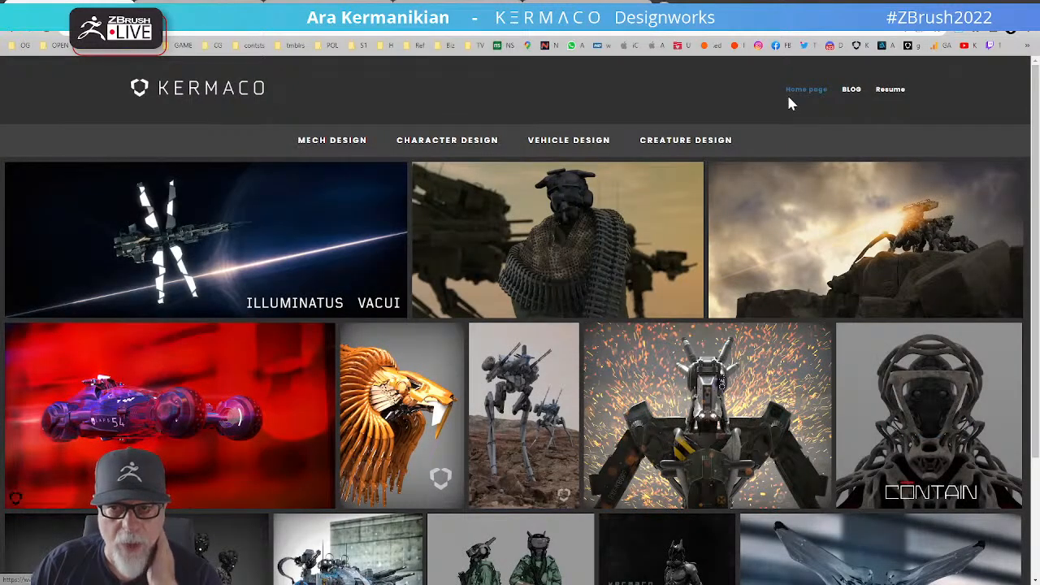
scroll(885, 510, "down", 2)
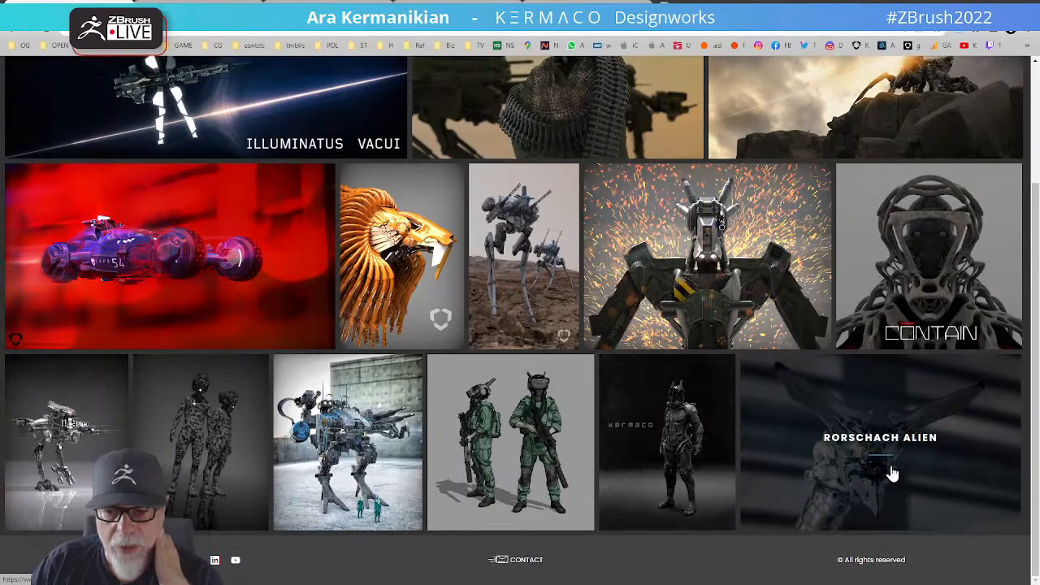
scroll(891, 472, "up", 2)
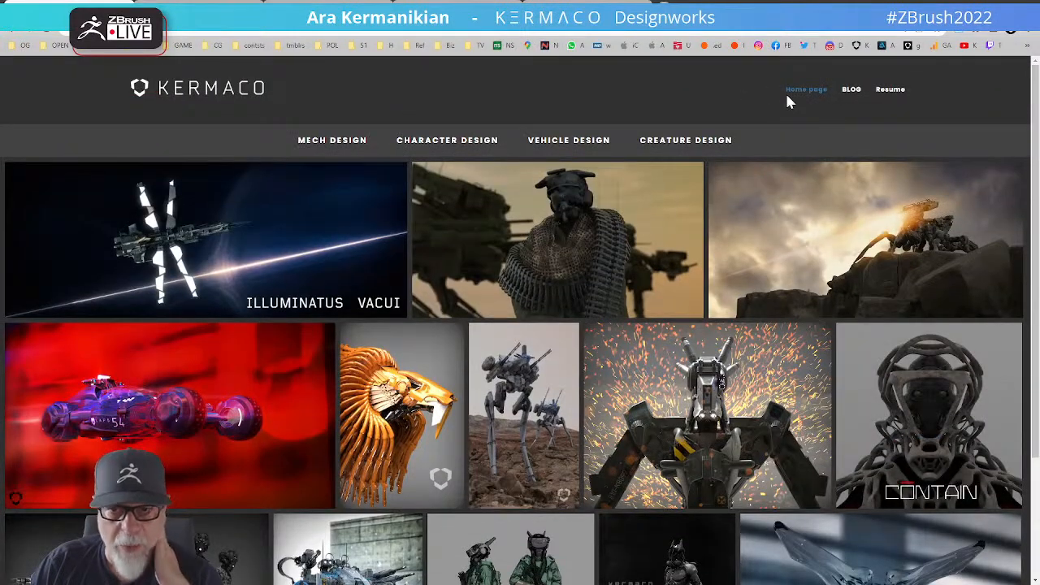
Step: Open the portfolio's blog and look through the AI-generated mech images in the Adventures in AI post
left_click(852, 94)
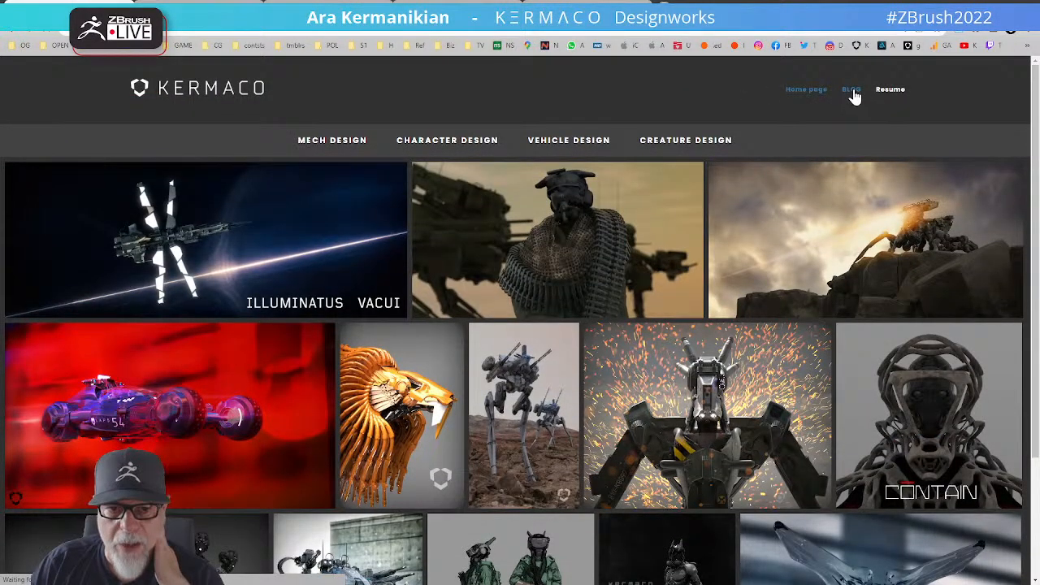
scroll(731, 389, "down", 15)
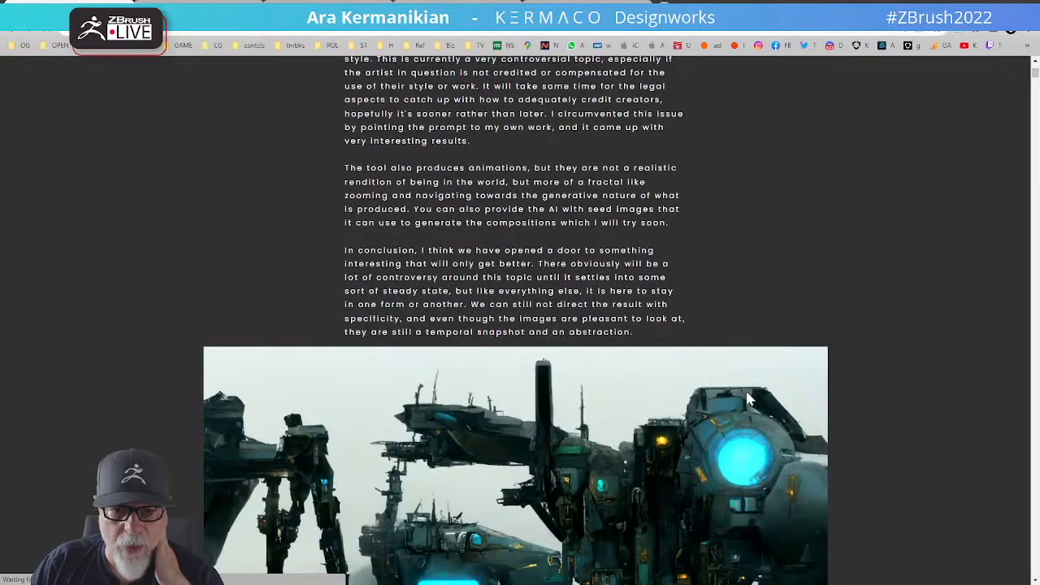
scroll(731, 420, "down", 15)
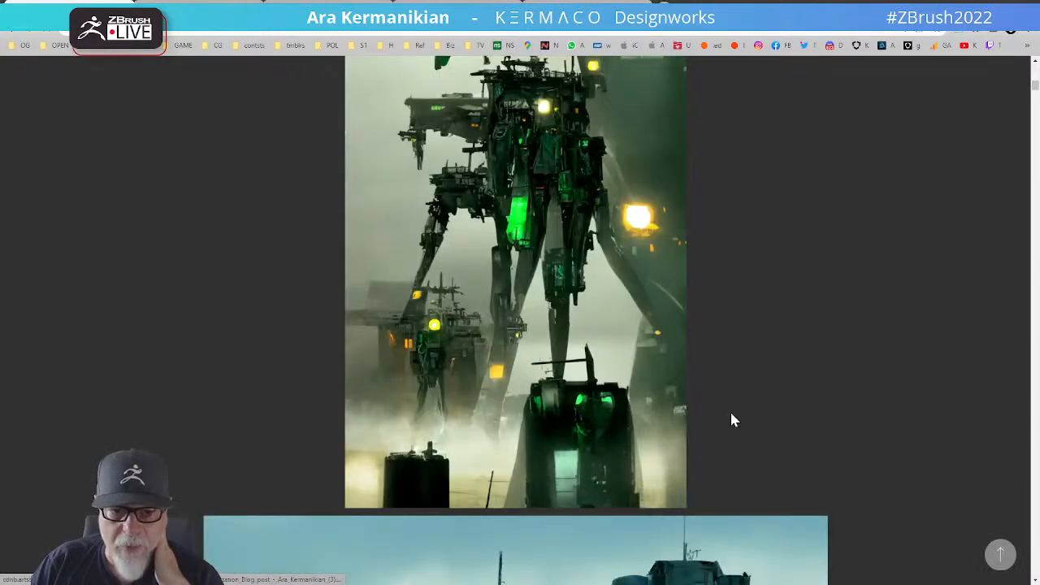
scroll(723, 426, "down", 15)
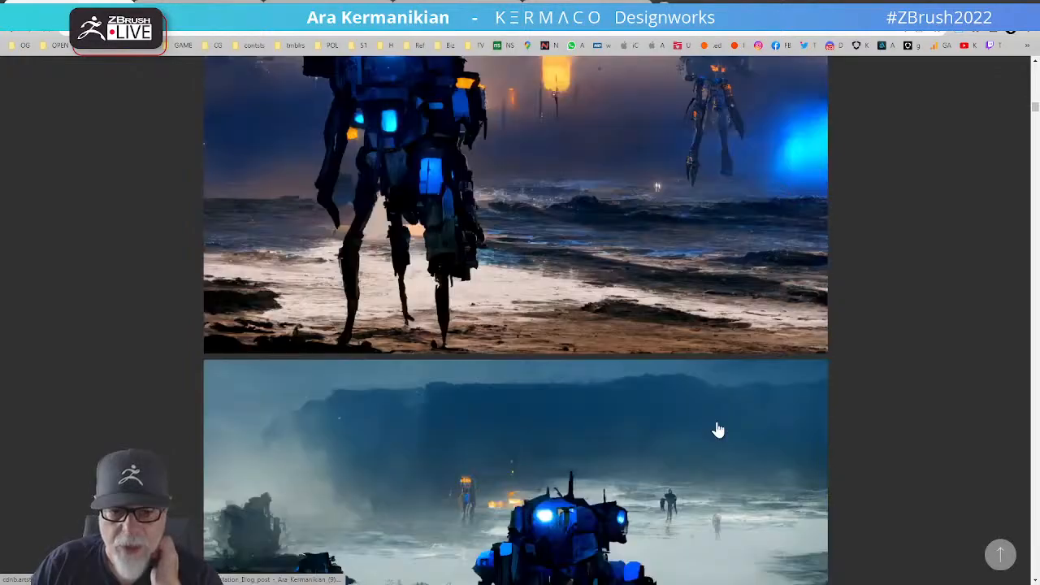
scroll(687, 446, "down", 15)
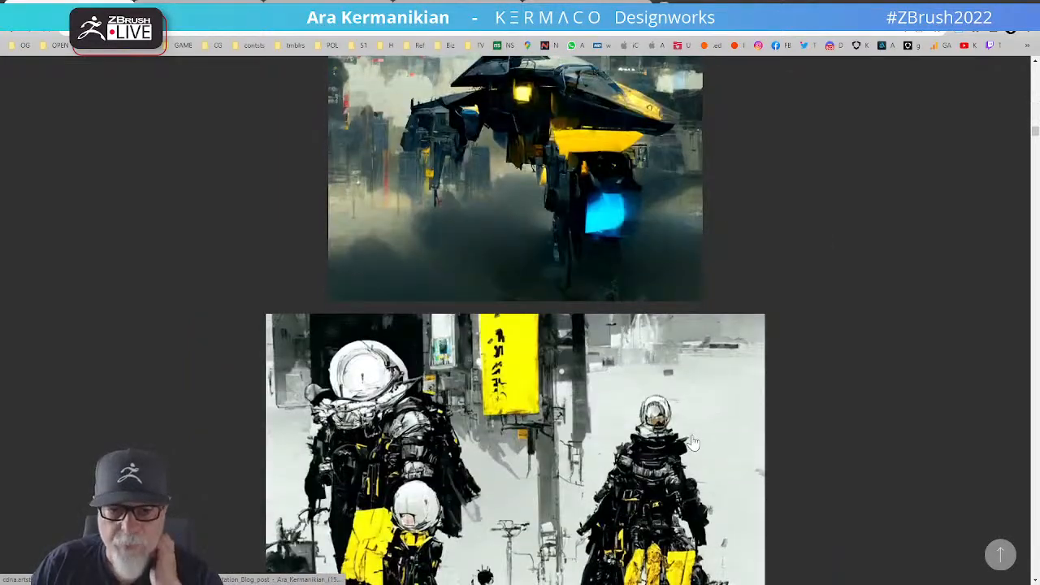
scroll(707, 427, "down", 15)
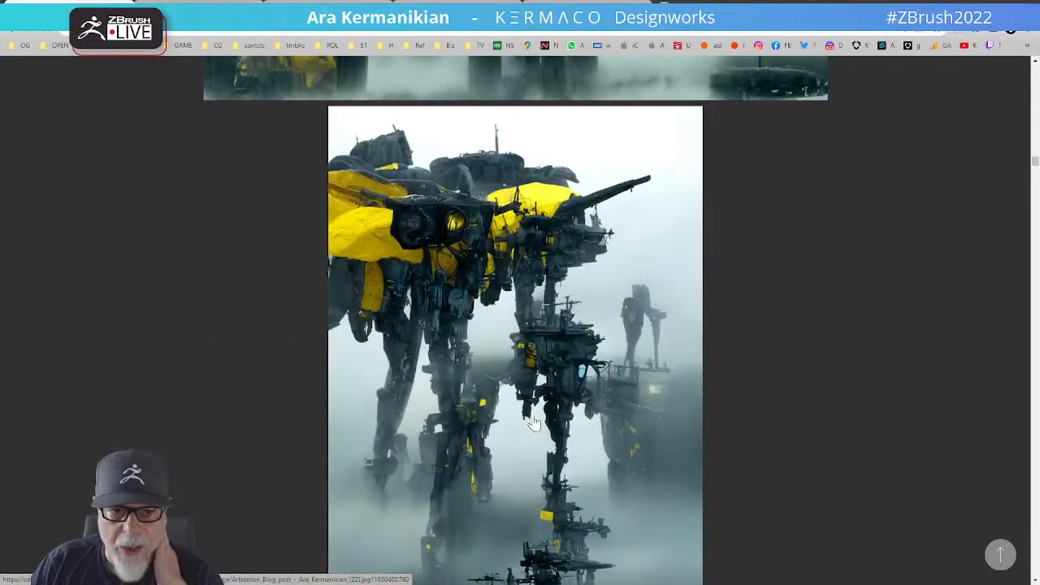
scroll(520, 418, "down", 10)
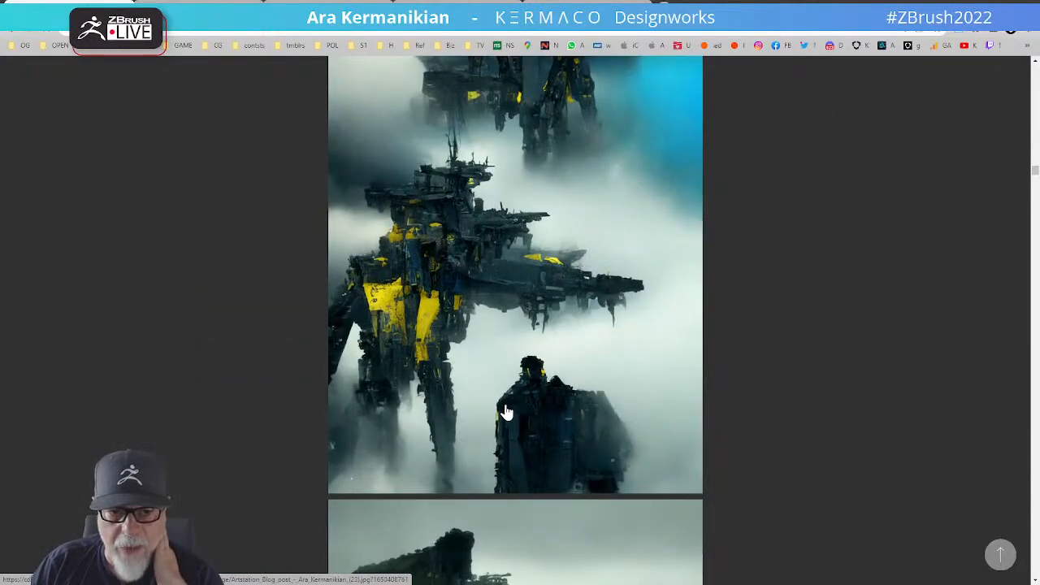
scroll(508, 413, "down", 10)
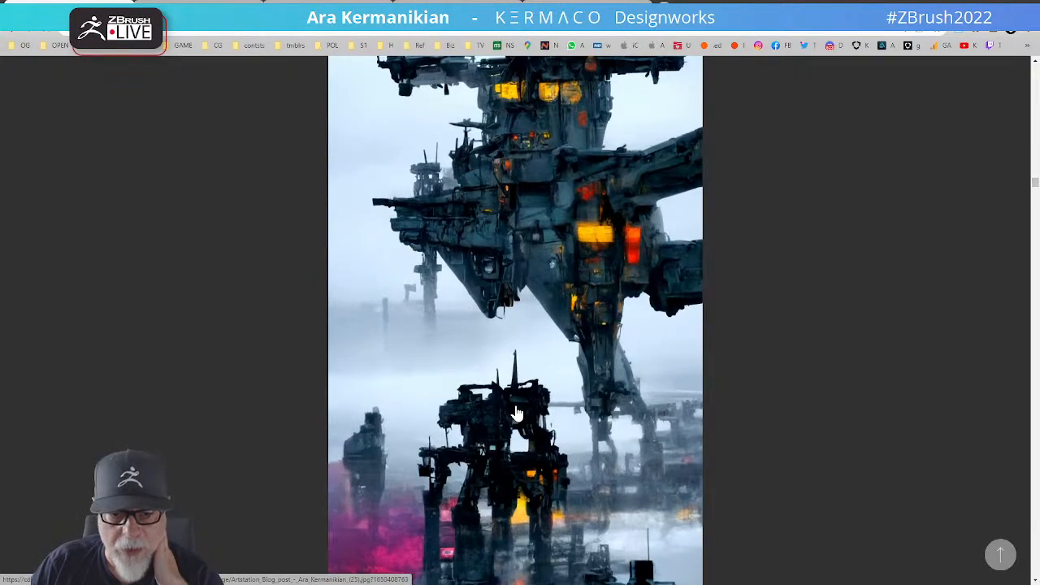
Step: Look through the older blog posts down to the MANTIS mecha and return to the home page projects
scroll(519, 414, "down", 15)
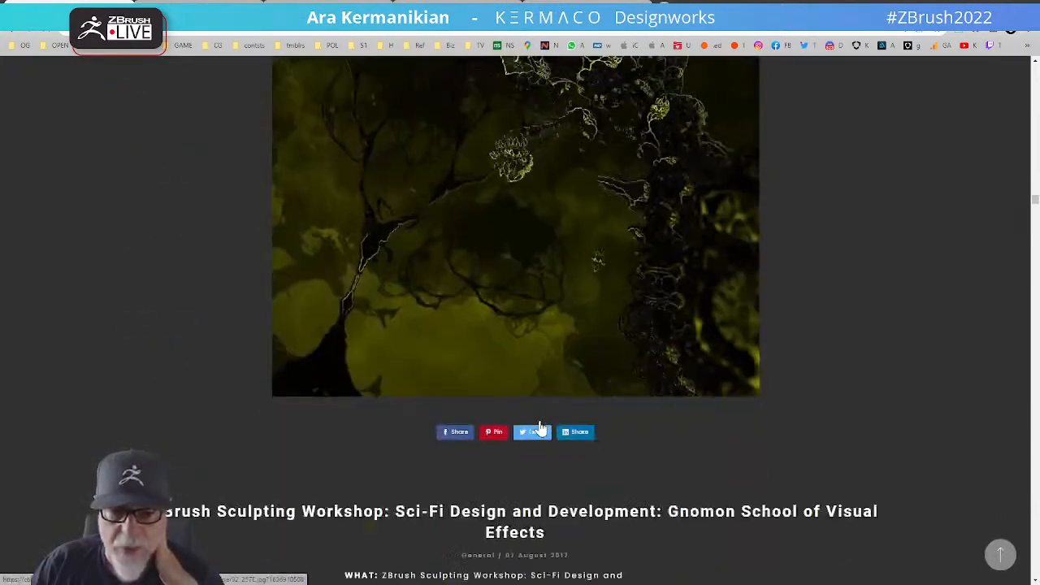
scroll(541, 429, "down", 15)
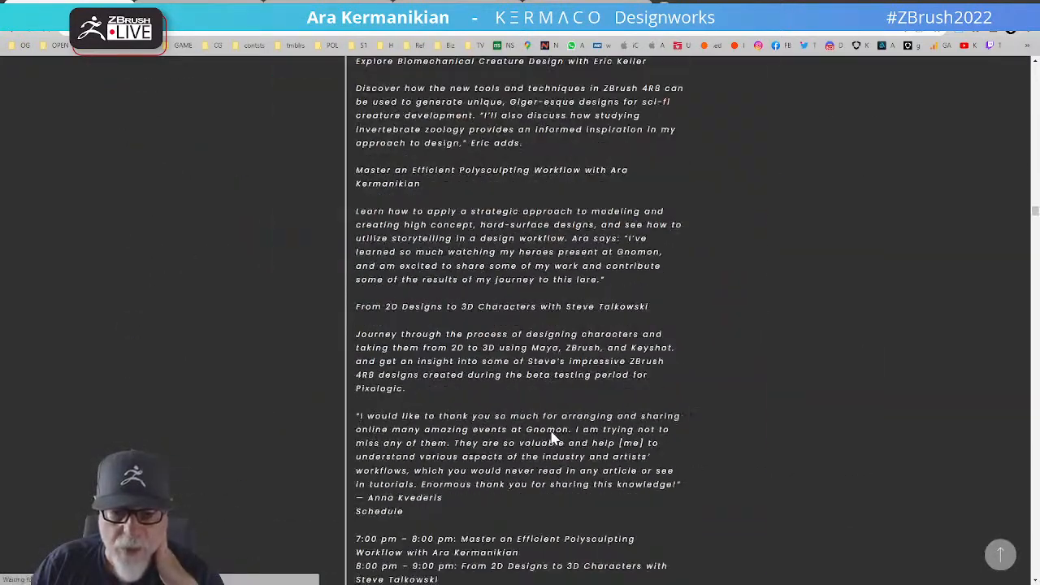
scroll(553, 439, "down", 10)
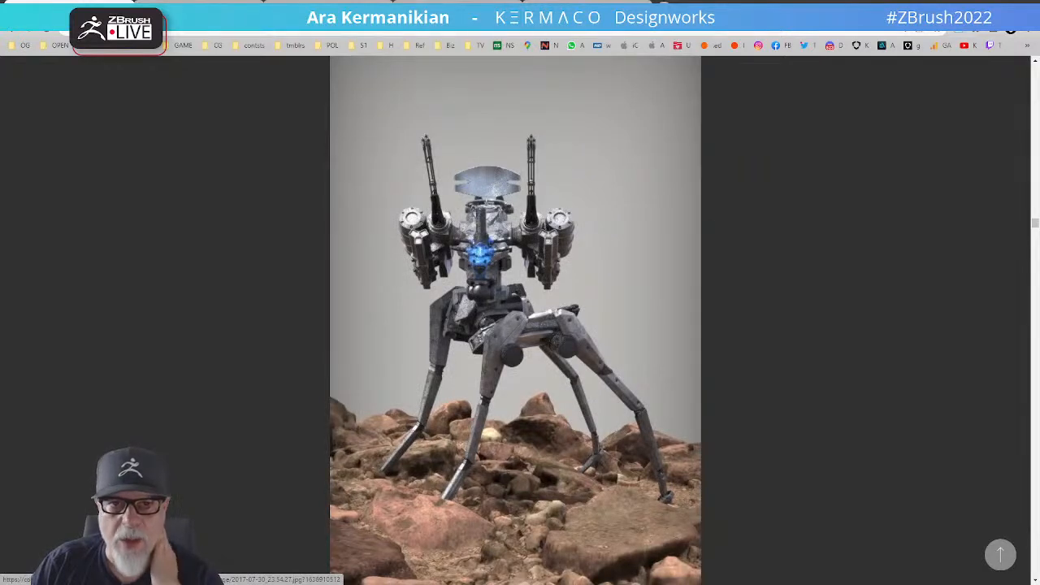
scroll(925, 520, "up", 4)
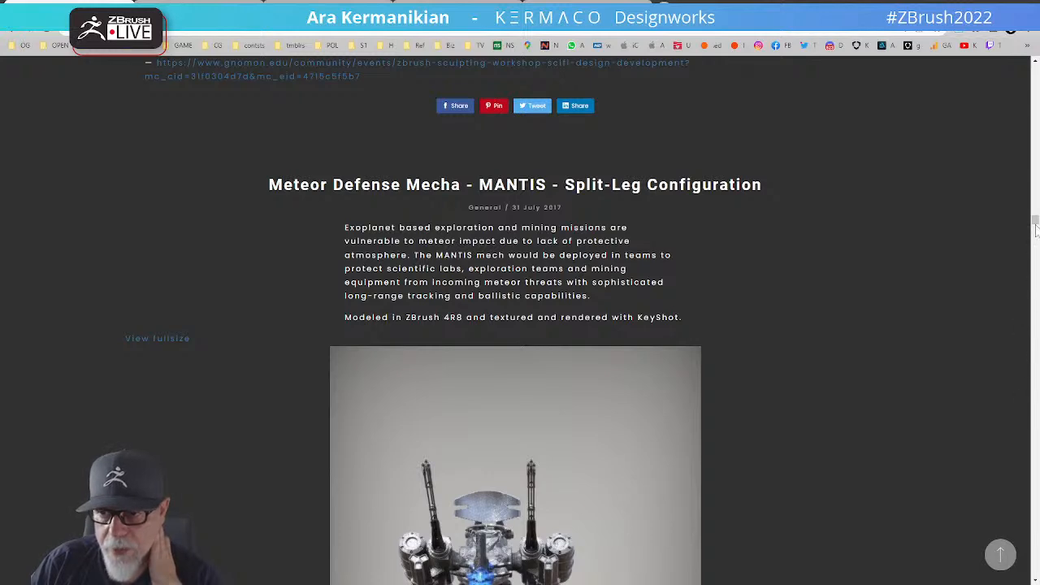
left_click_drag(1035, 221, 1035, 72)
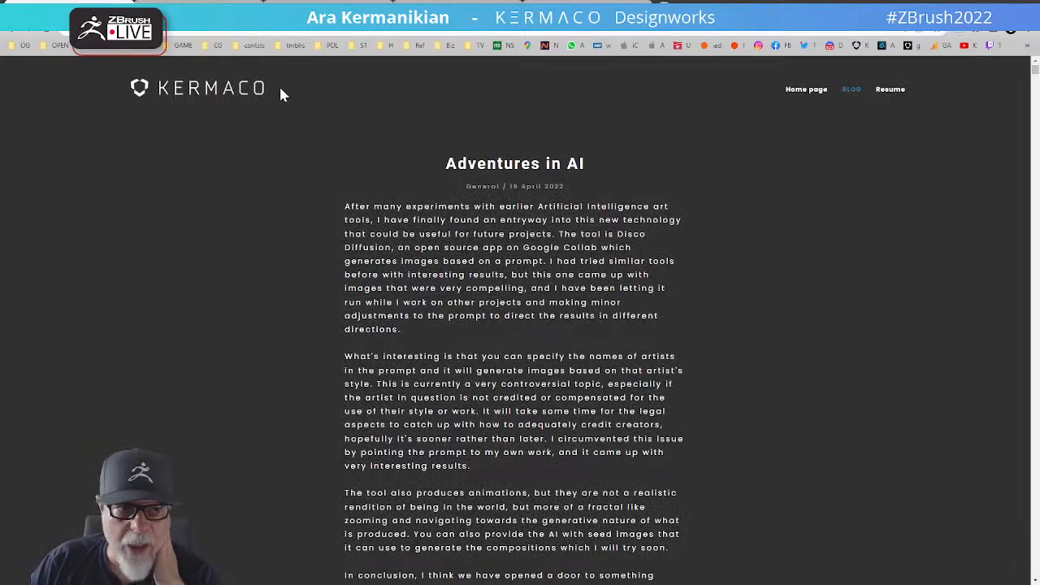
left_click(185, 100)
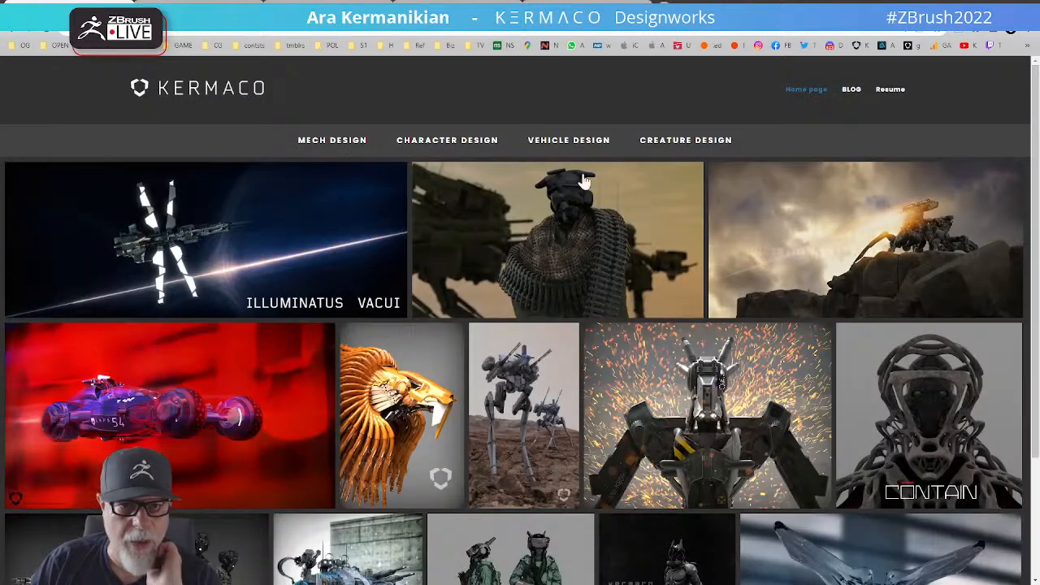
scroll(321, 565, "down", 2)
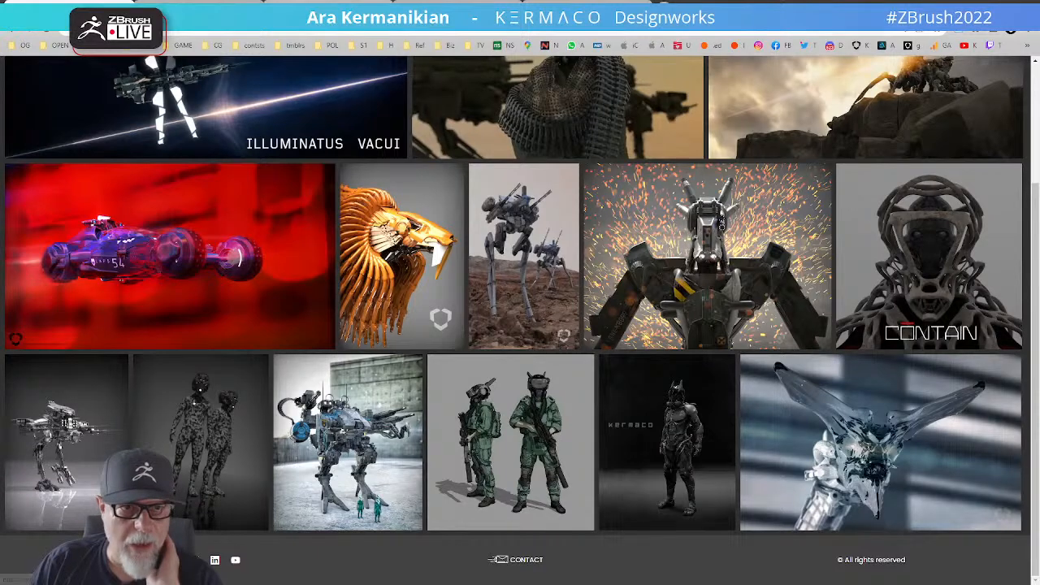
Step: Switch to the kermaco Instagram profile and view The Gorgon post at full size
left_click(329, 7)
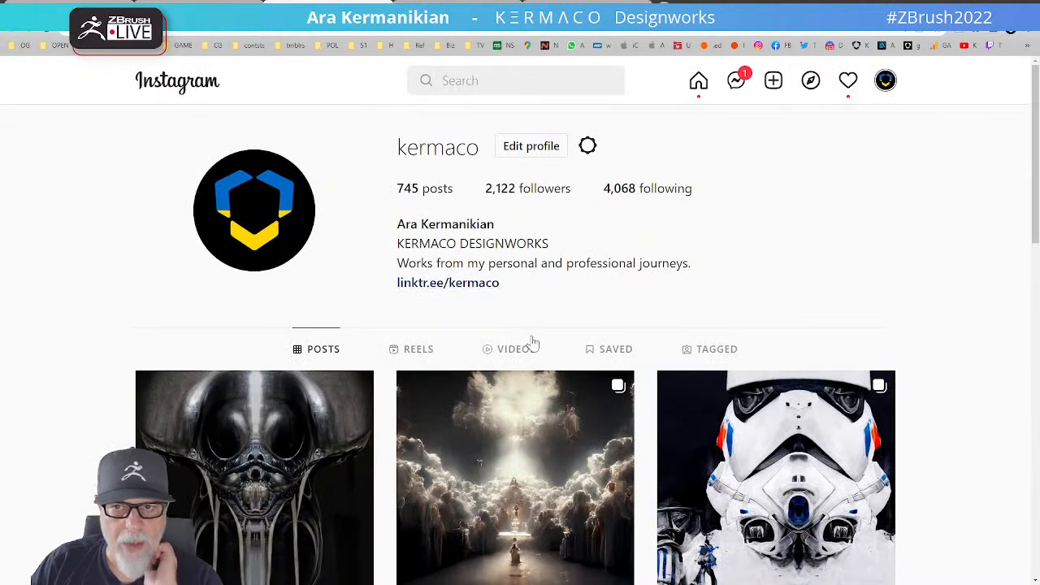
scroll(532, 343, "down", 1)
scroll(538, 332, "up", 1)
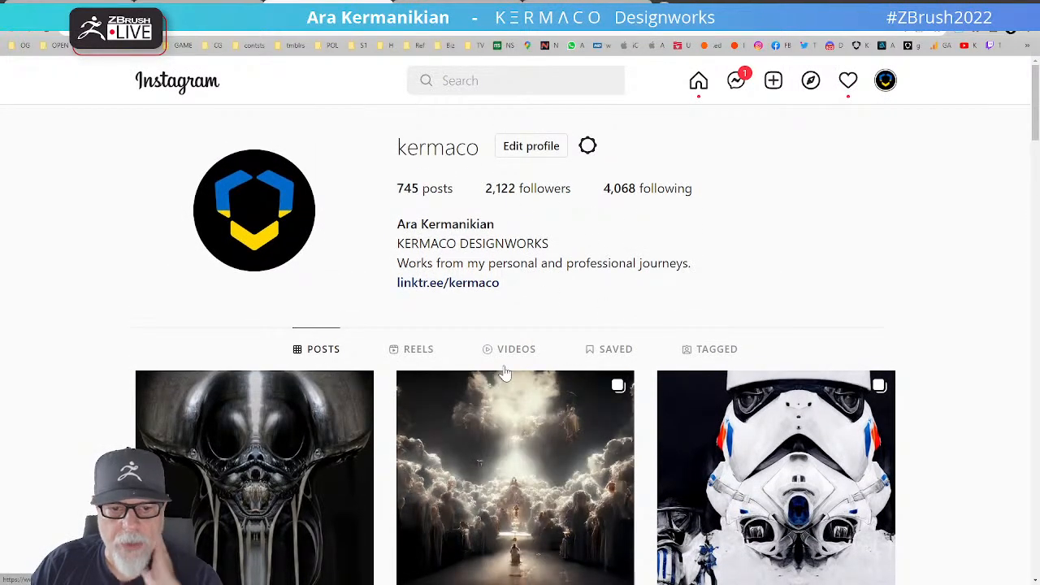
left_click(849, 83)
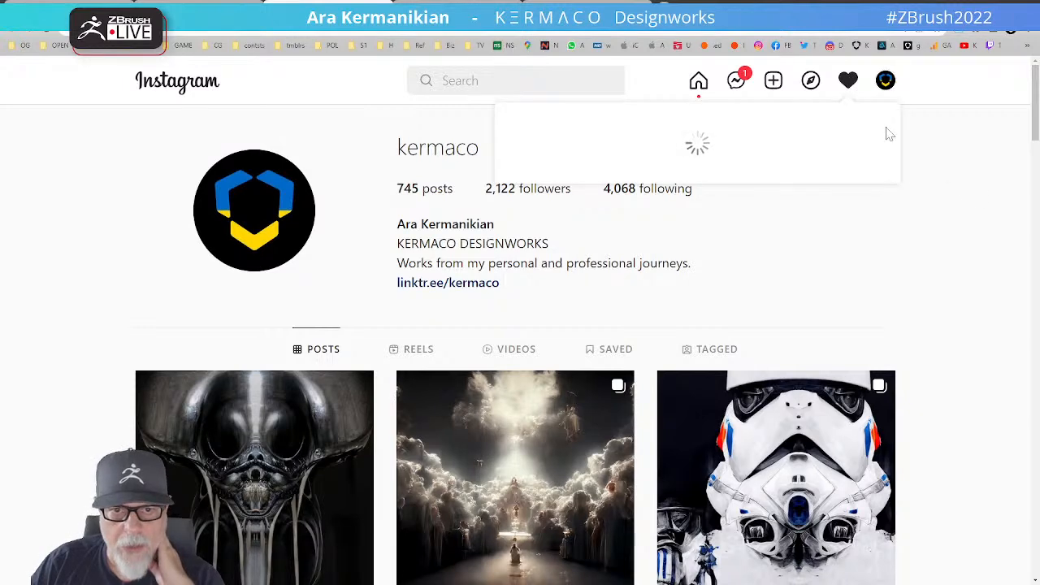
scroll(966, 187, "down", 1)
left_click(966, 187)
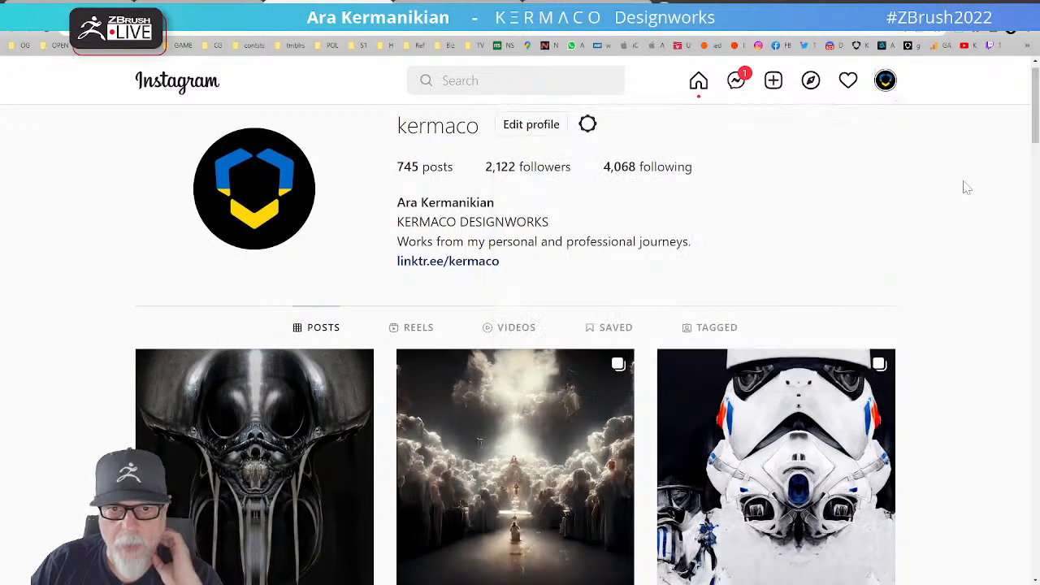
scroll(496, 389, "down", 2)
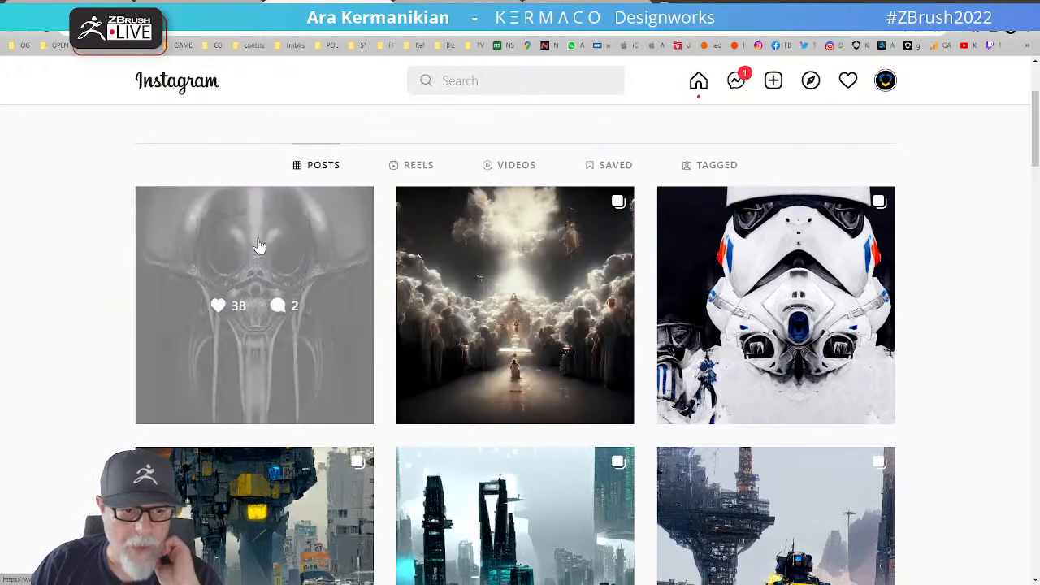
left_click(260, 247)
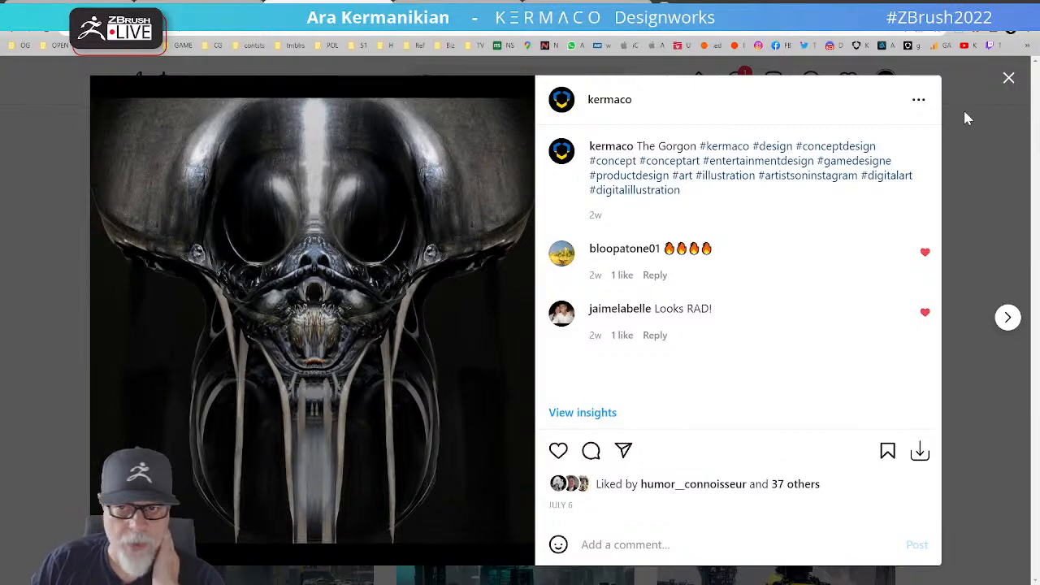
left_click(1009, 78)
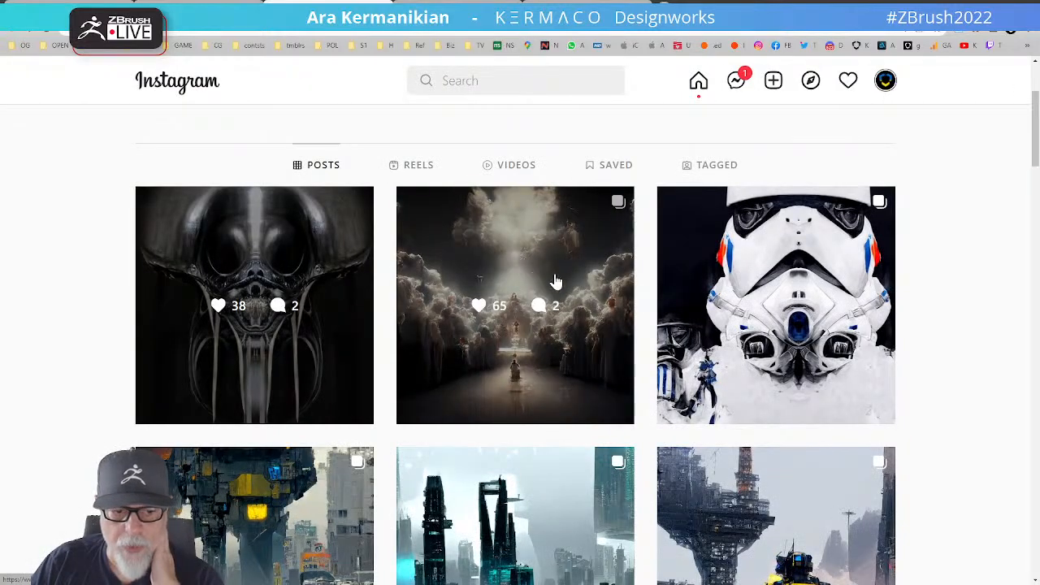
Step: Look through the older Instagram posts, view The Last War bust, and return to the portfolio website
scroll(556, 281, "down", 20)
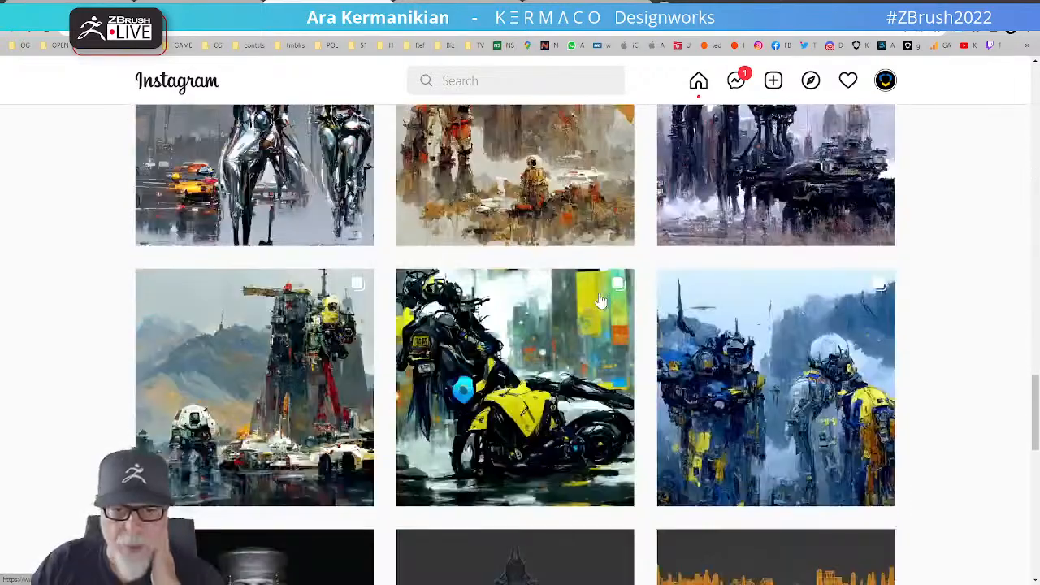
scroll(599, 292, "up", 2)
scroll(605, 286, "down", 5)
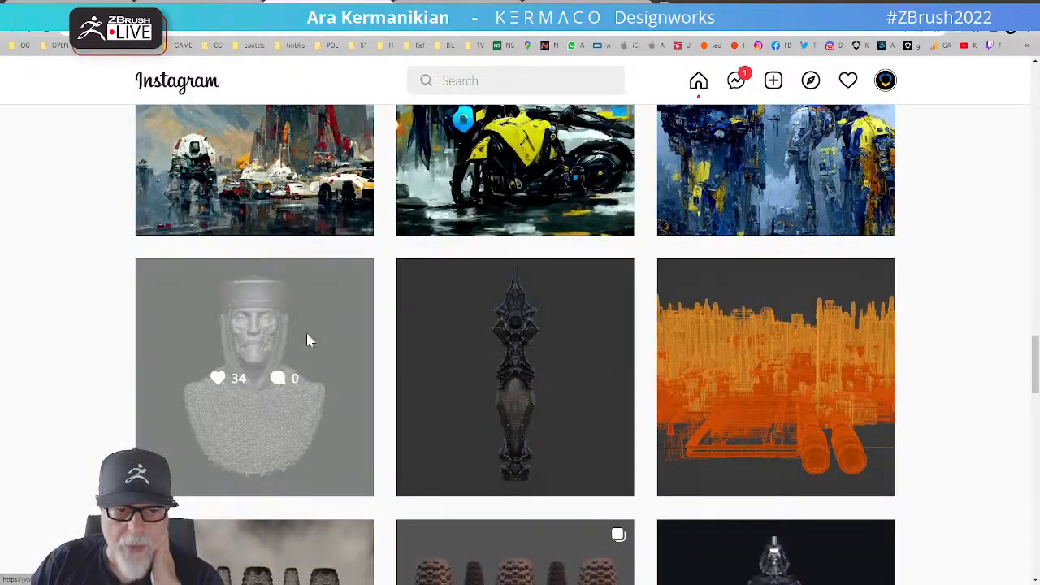
left_click(308, 340)
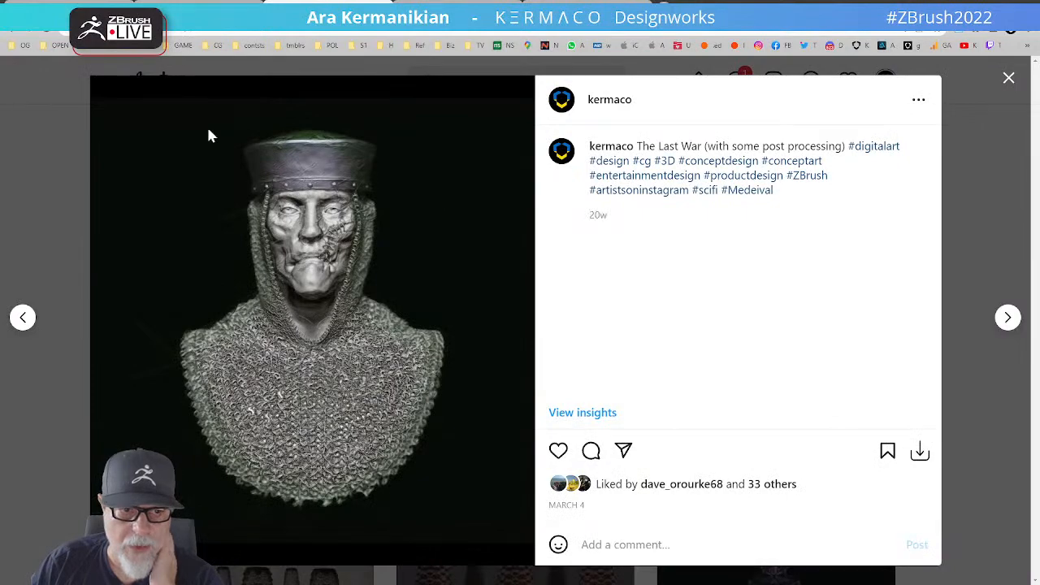
left_click(1008, 81)
scroll(264, 146, "up", 4)
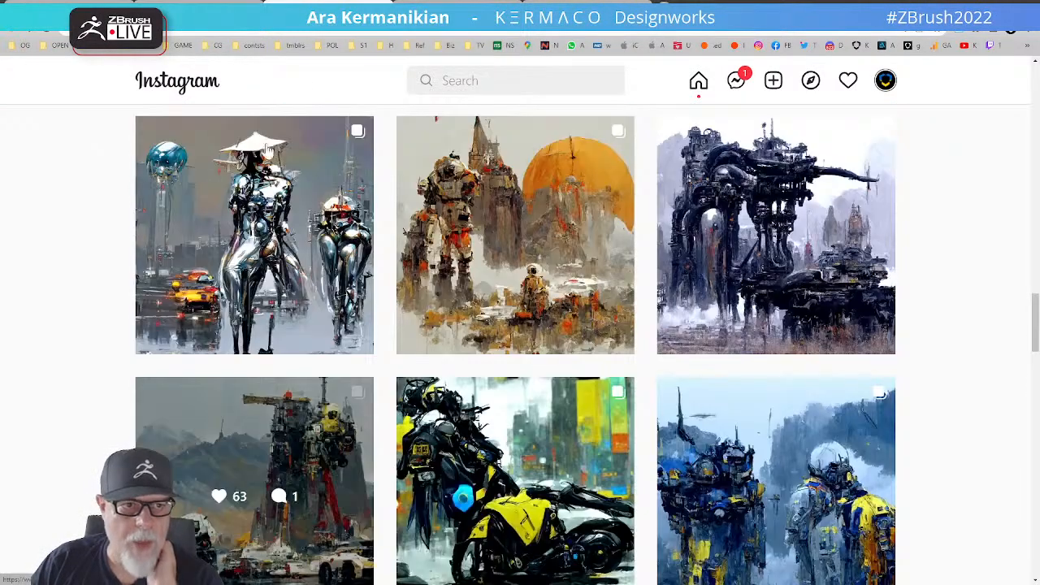
left_click(62, 3)
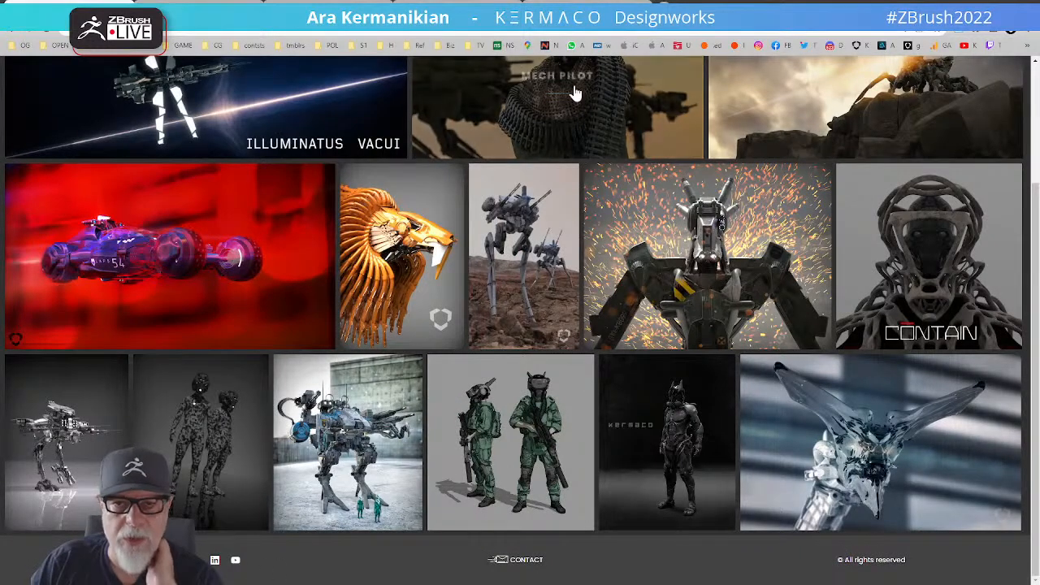
Step: Switch to ZBrush, fill the Extract1 subtool with dark grey sampled from the creature's hip area, and reset the current colour to white
key("alt+Tab")
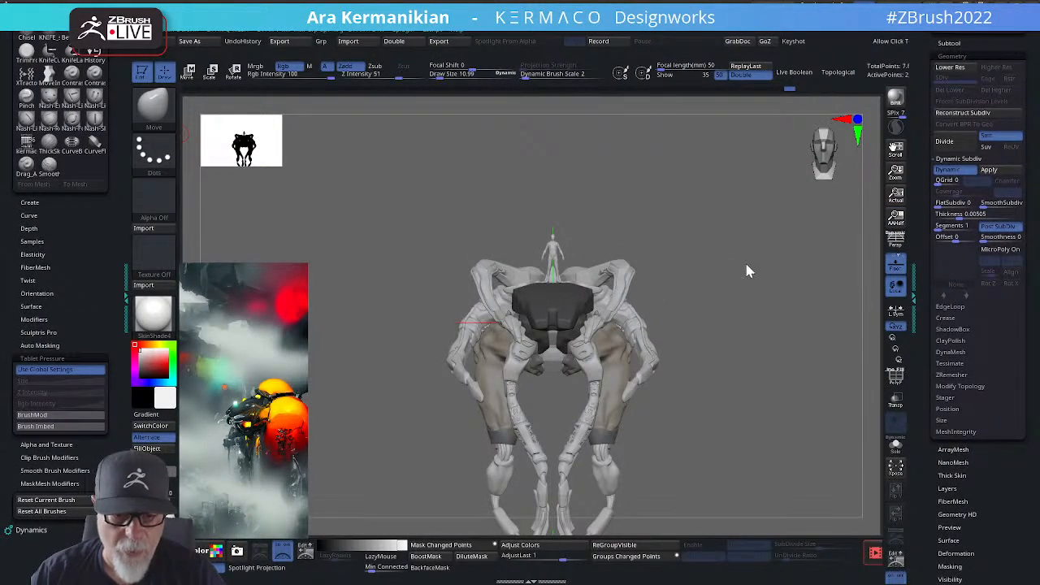
left_click_drag(764, 242, 702, 182)
left_click_drag(744, 301, 724, 206, "alt")
key("f")
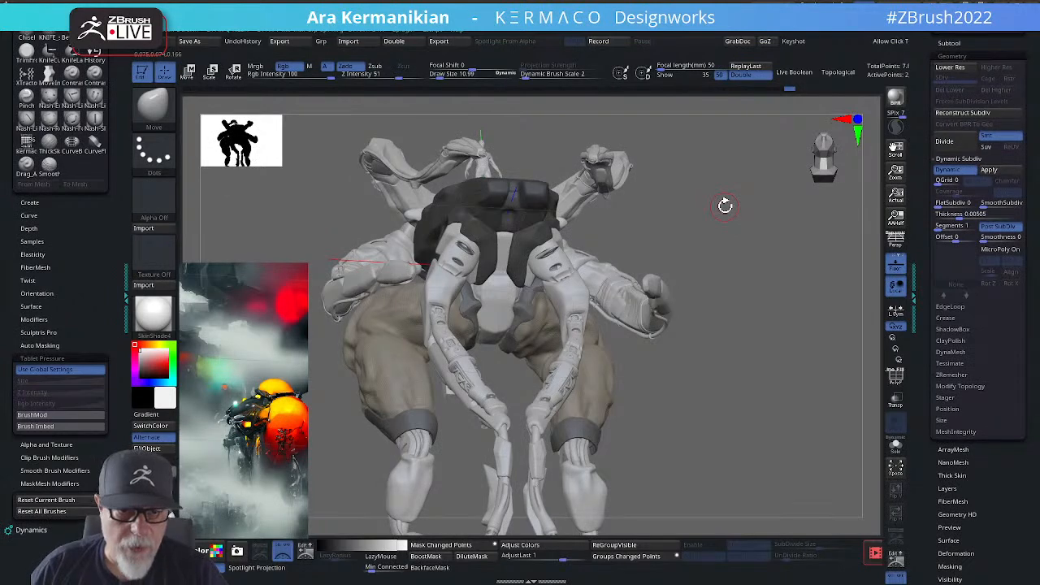
key("ctrl+d")
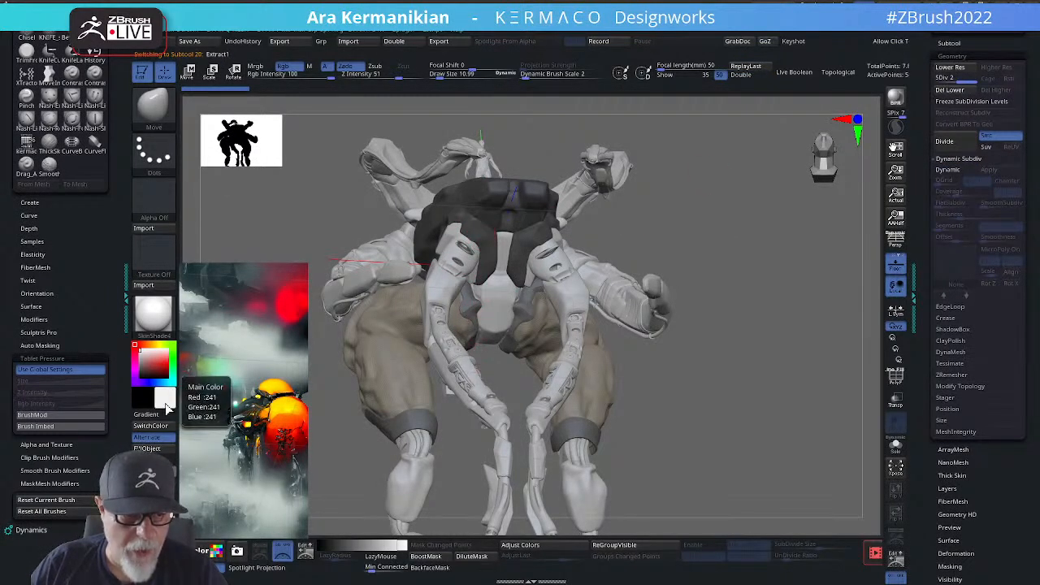
left_click_drag(165, 398, 470, 311)
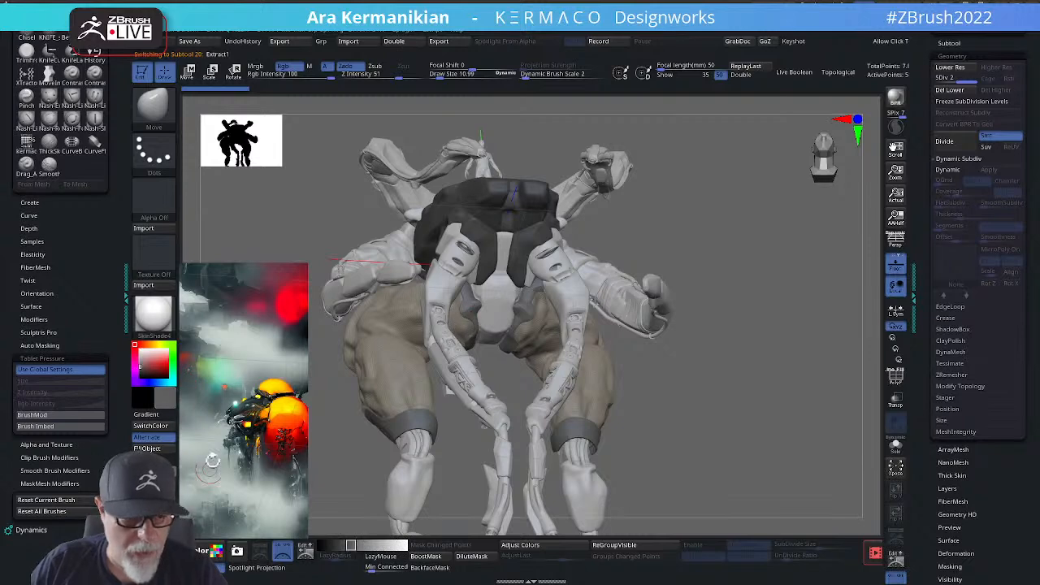
left_click(148, 448)
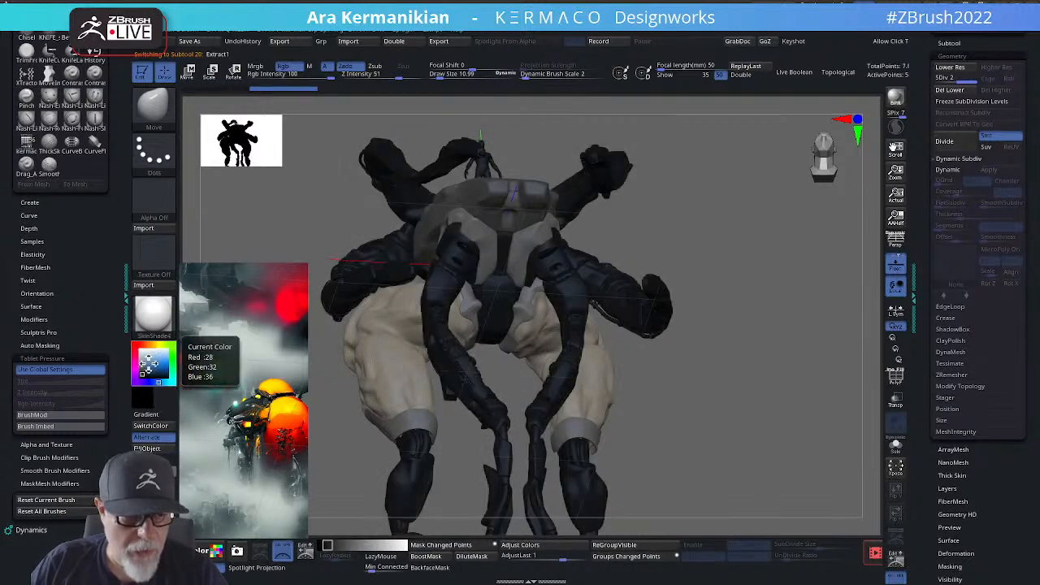
left_click_drag(148, 363, 135, 345)
Step: Fill the upper body shell subtool cube_NewUVs2_10 with dark grey sampled from the creature's body, and reset the current colour to white
left_click_drag(740, 232, 763, 235)
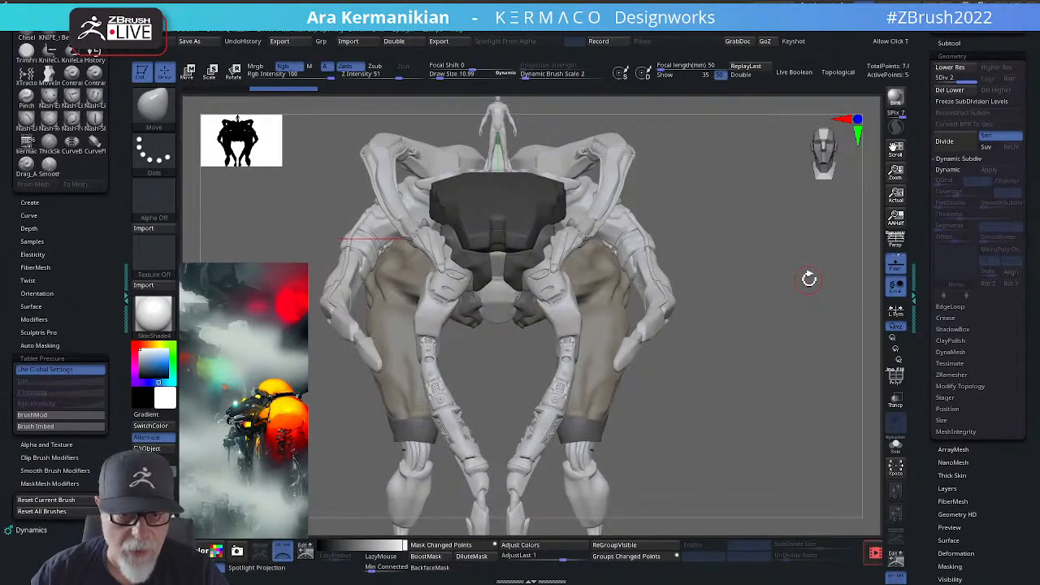
left_click_drag(754, 258, 605, 239)
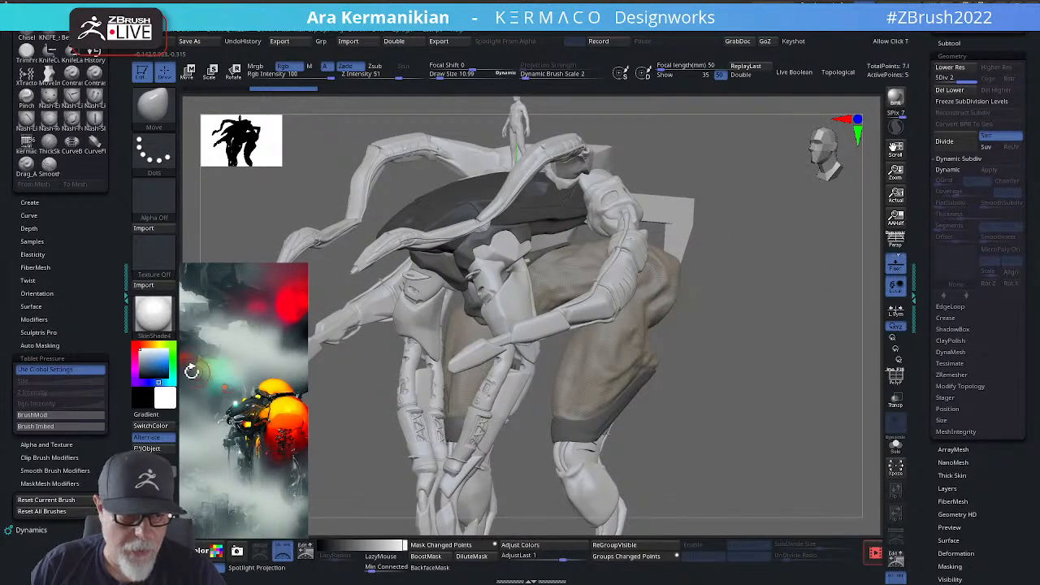
left_click_drag(166, 398, 426, 264)
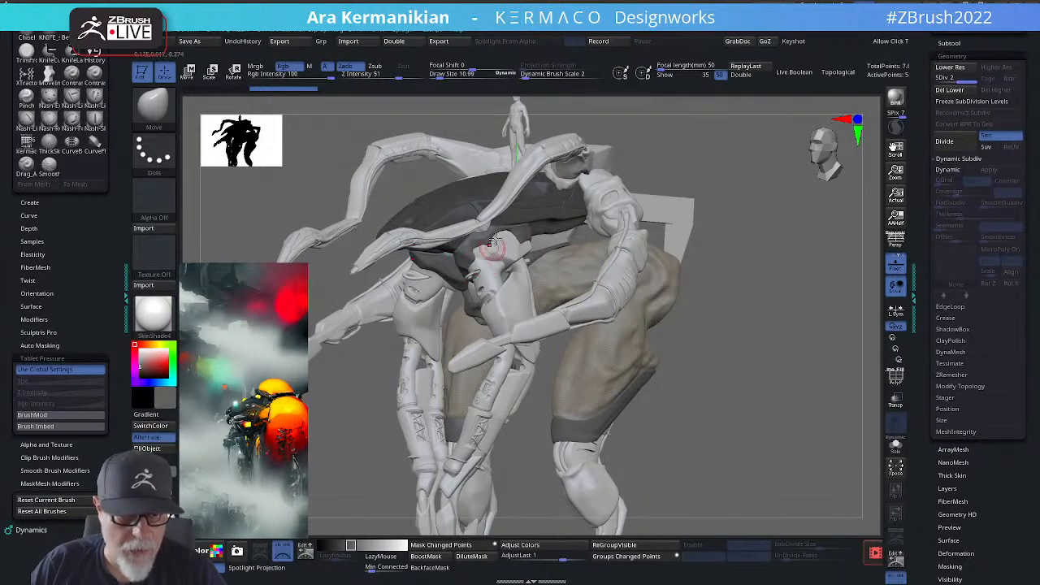
left_click(542, 192, "alt")
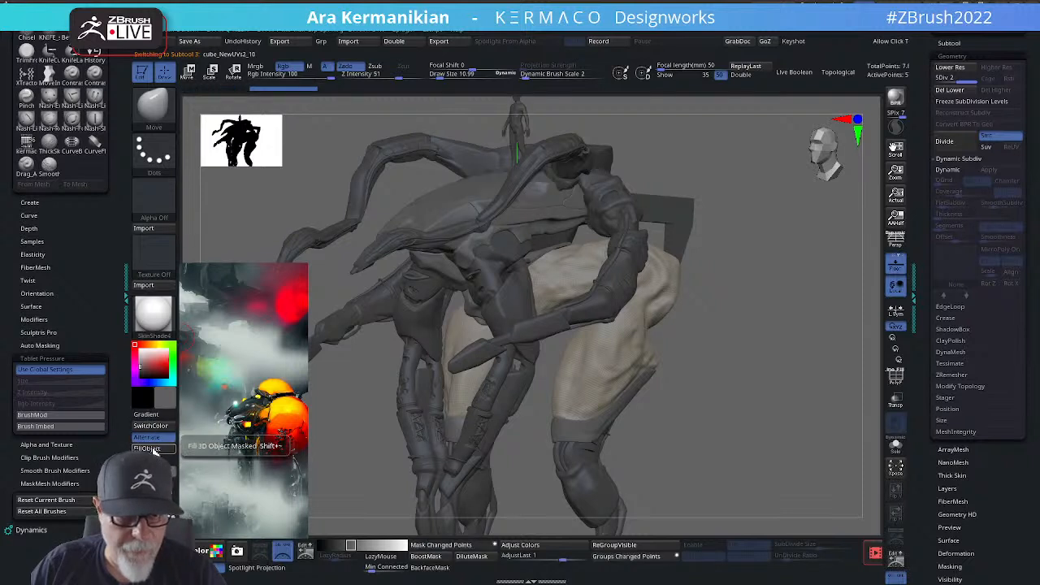
left_click_drag(798, 198, 711, 247)
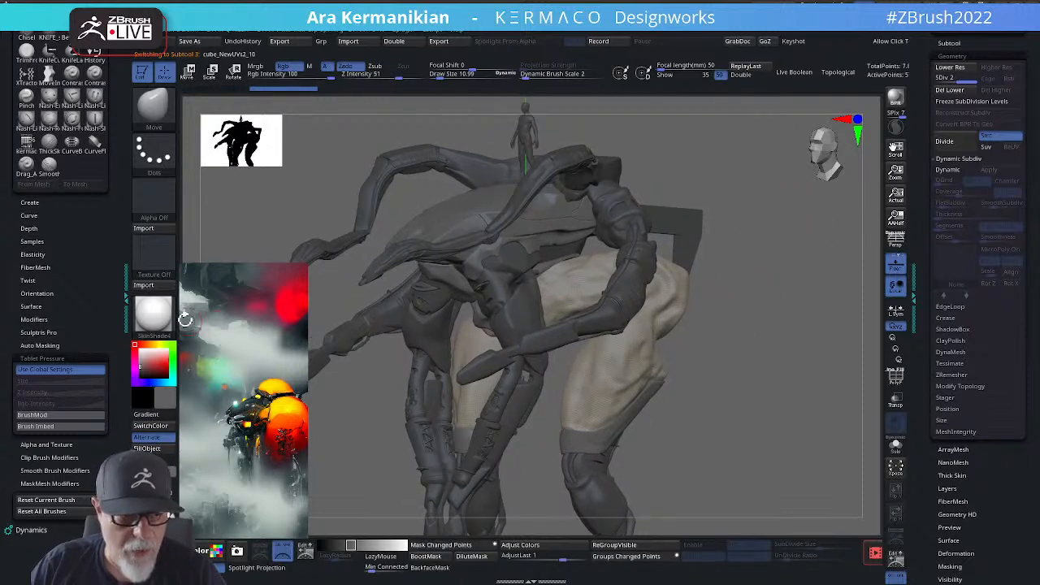
left_click(140, 350)
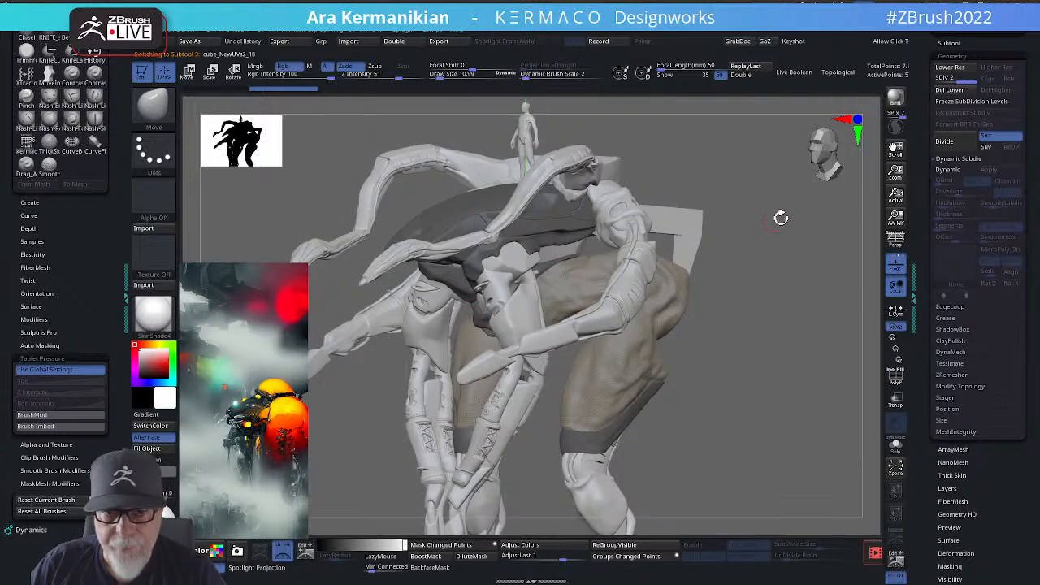
left_click_drag(815, 228, 761, 258)
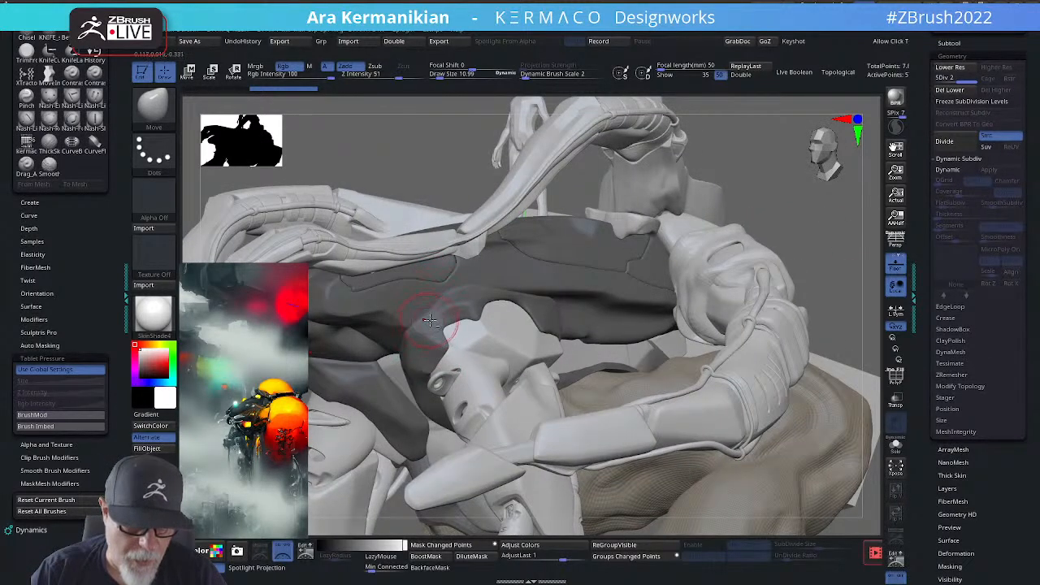
Step: Select the Extract1 subtool, undo the test stroke, and set up the Dam Standard brush with a draw size of about 8.5
left_click(431, 320, "alt")
left_click_drag(439, 309, 429, 324)
key("ctrl+z")
right_click(443, 316)
left_click(490, 315)
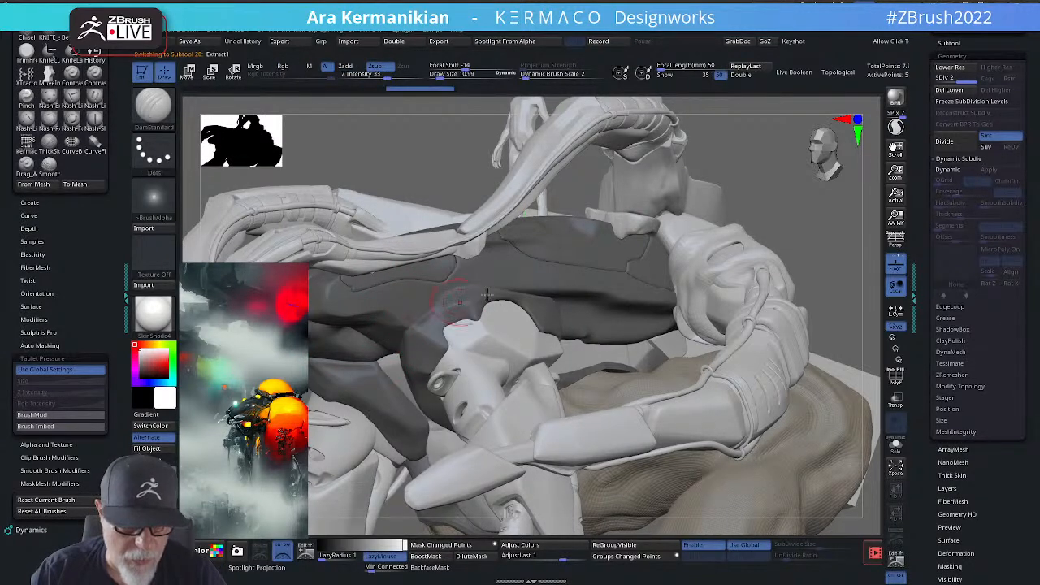
left_click_drag(767, 190, 617, 309)
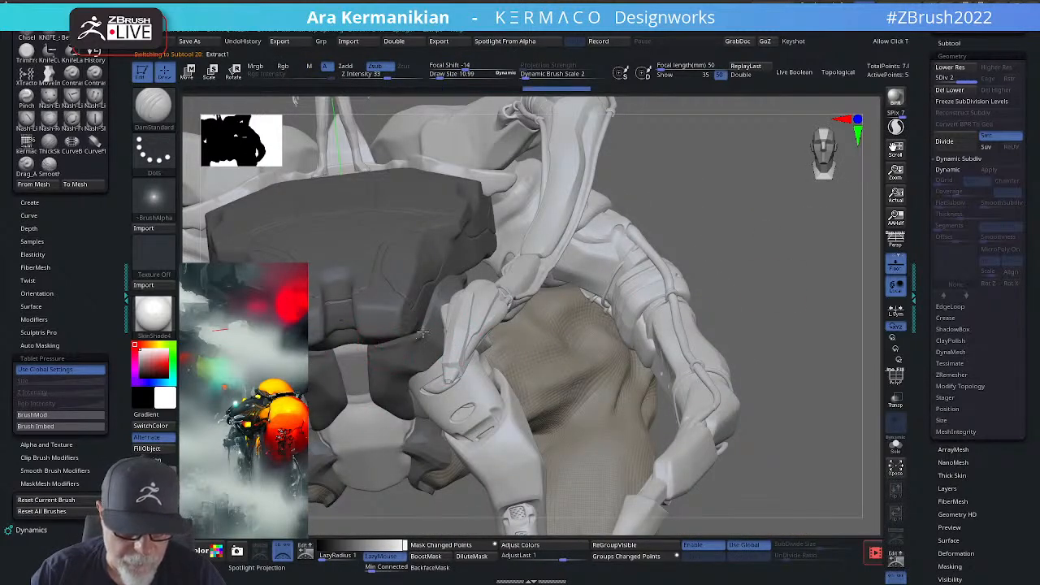
left_click_drag(775, 234, 715, 309)
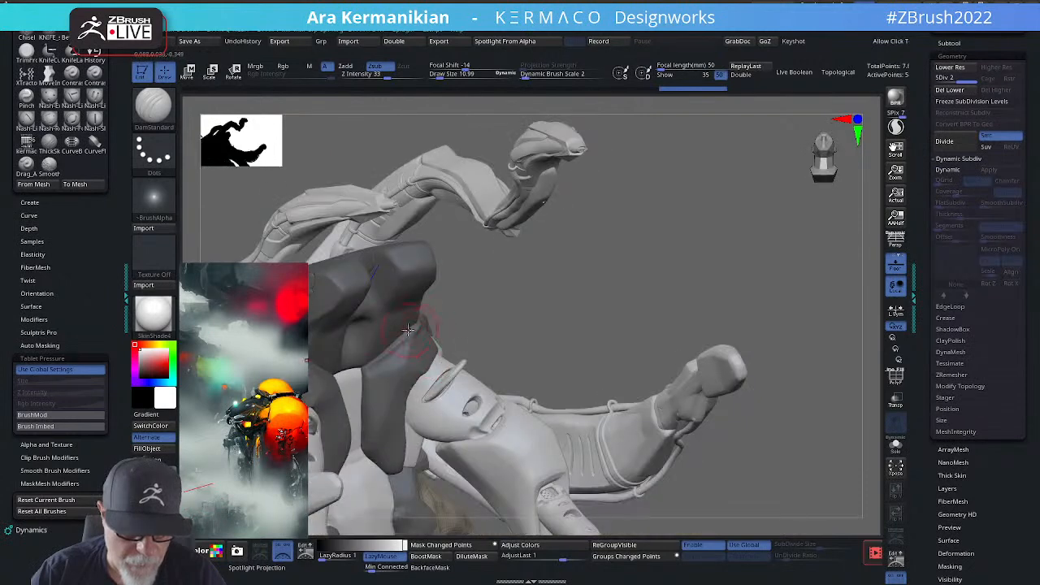
key("s")
left_click_drag(408, 329, 405, 333)
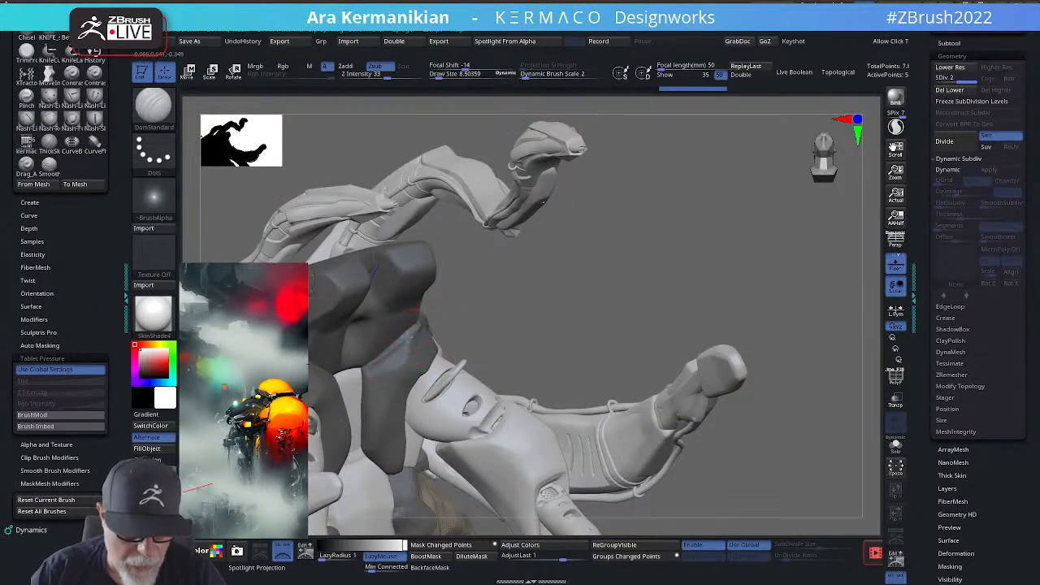
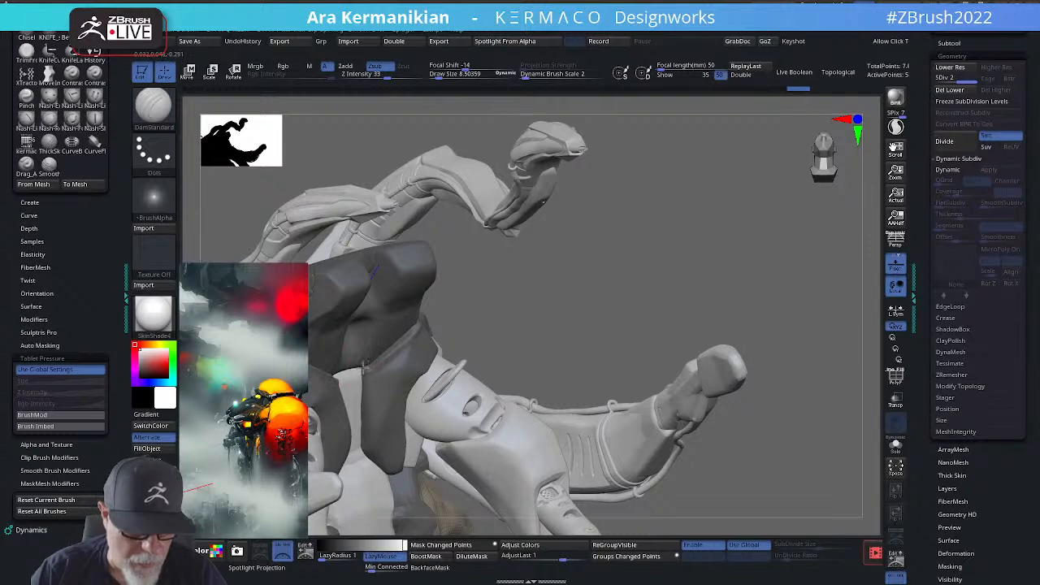
Step: Carve creases into the Extract1 part where it meets the torso shell, and smooth the surrounding surface
mouse_move(365, 366)
left_mouse_down()
mouse_move(363, 381)
mouse_move(394, 353)
left_mouse_up()
left_click_drag(508, 315, 377, 359)
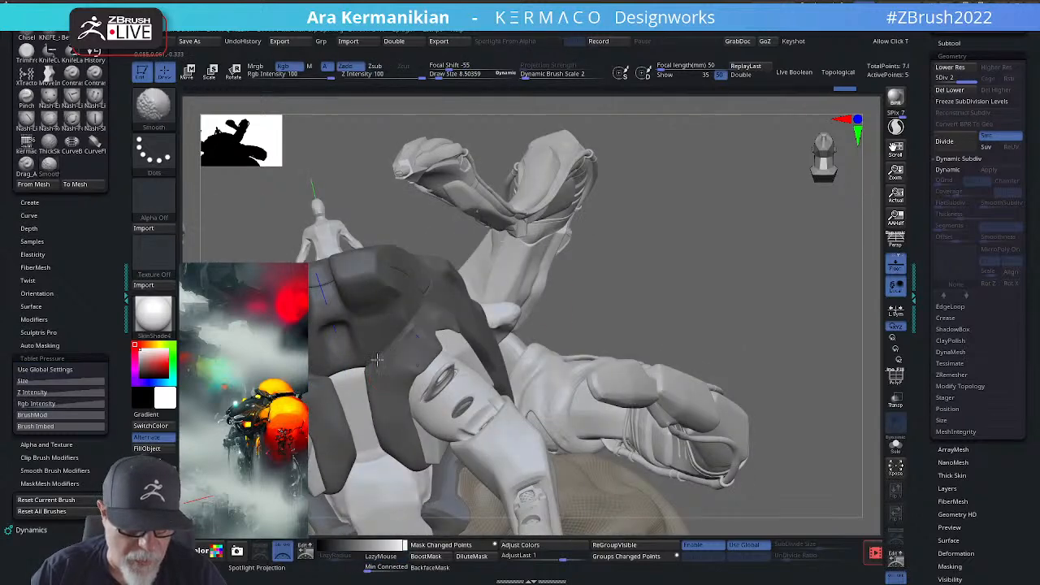
right_click_drag(398, 349, 416, 334, "ctrl")
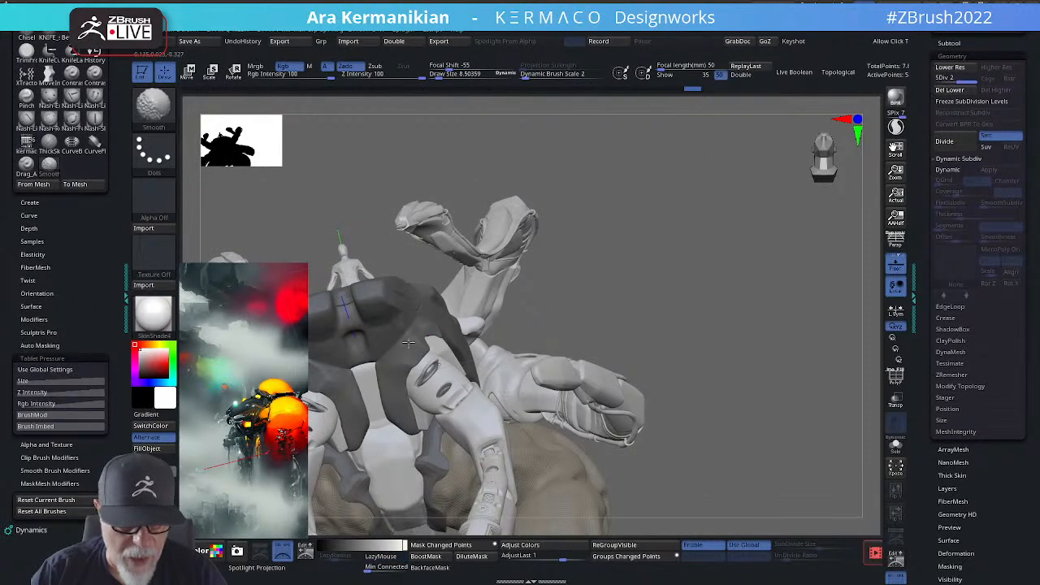
left_click_drag(409, 339, 482, 354, "shift")
mouse_move(723, 288)
left_mouse_down()
mouse_move(582, 279)
mouse_move(417, 358)
left_mouse_up()
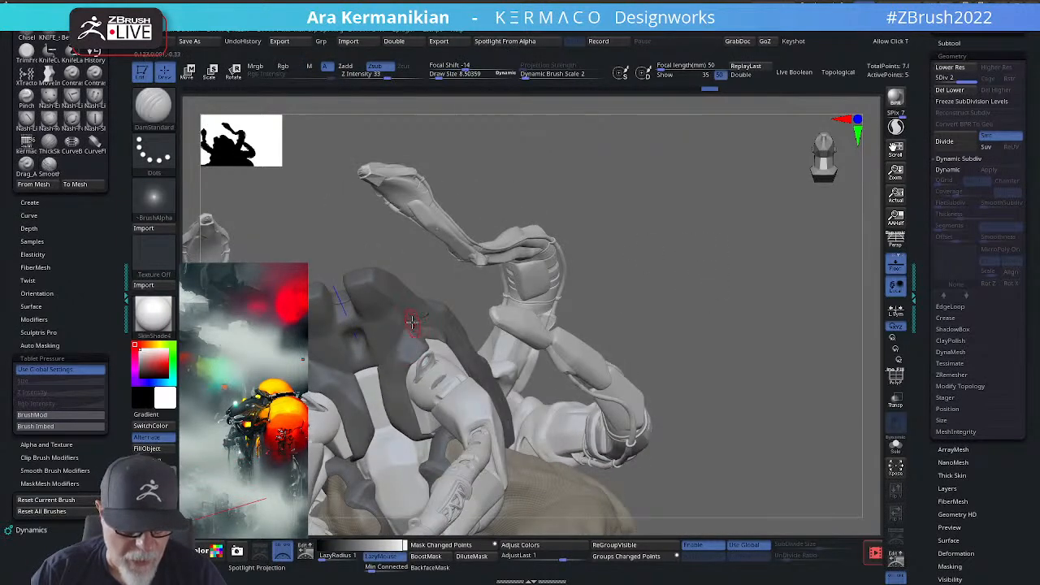
left_click_drag(702, 265, 411, 331)
left_click_drag(555, 273, 617, 305, "alt")
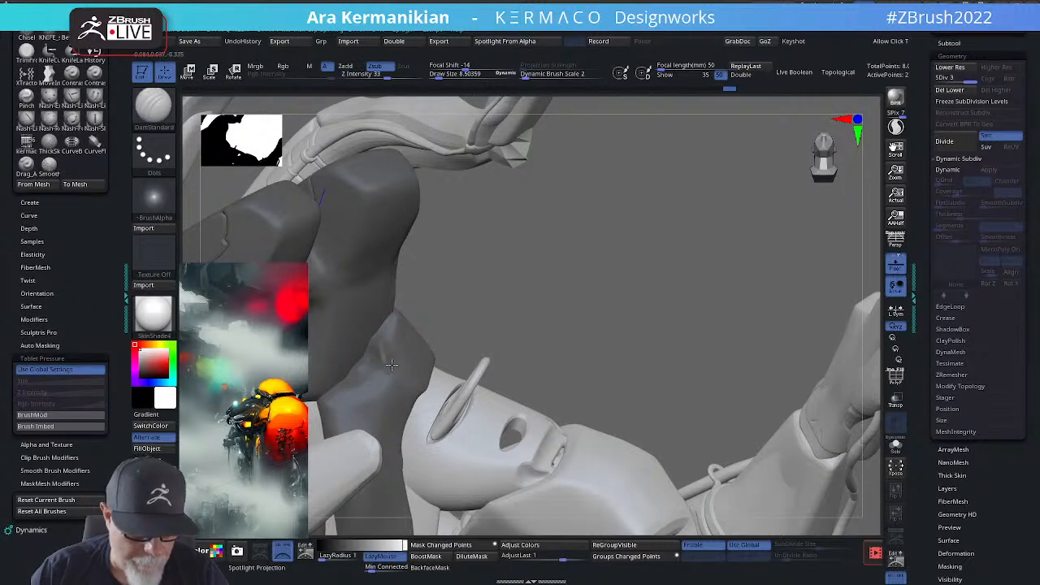
Step: Refine the crease on the Extract1 shoulder area at subdivision level 3 with Dam Standard and smoothing strokes
left_click_drag(391, 365, 363, 390)
key("ctrl+shift+z")
key("ctrl+shift+z")
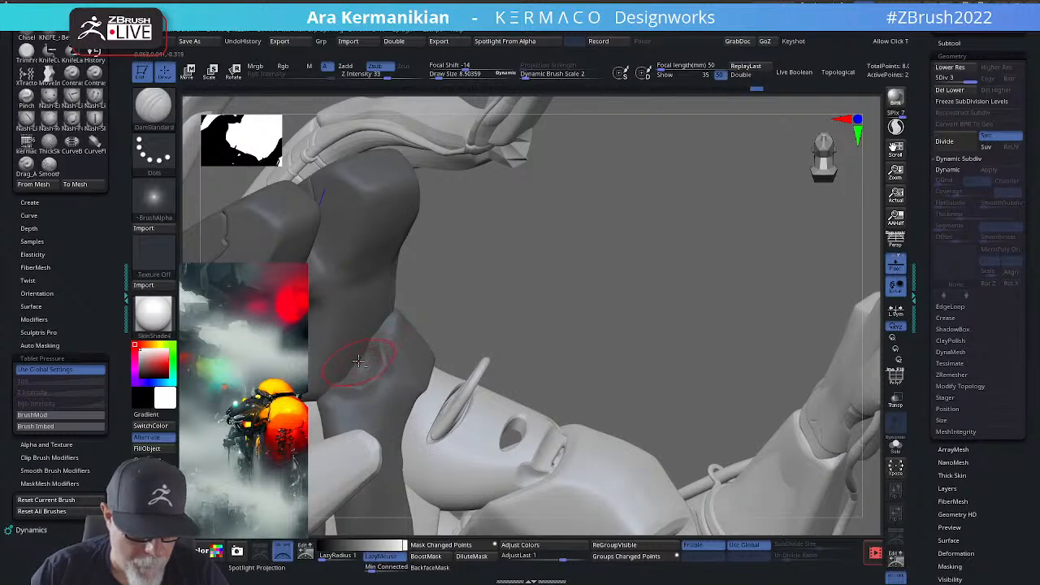
key("ctrl+shift+z")
key("ctrl+shift+z")
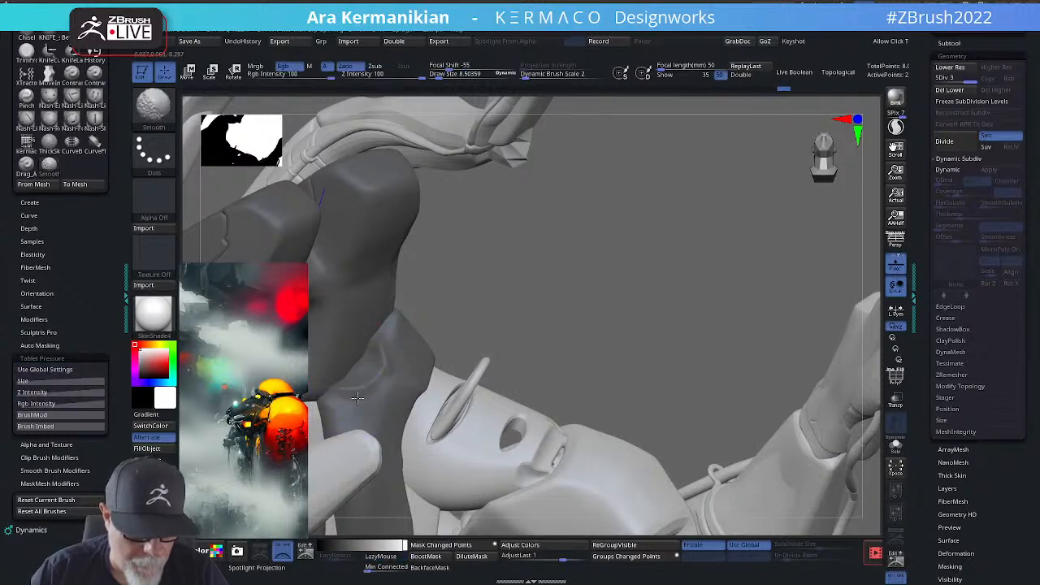
mouse_move(504, 309)
left_mouse_down("alt")
mouse_move(606, 265)
mouse_move(589, 298)
mouse_move(601, 312)
mouse_move(663, 292)
mouse_move(677, 246)
mouse_move(401, 347)
left_mouse_up("alt")
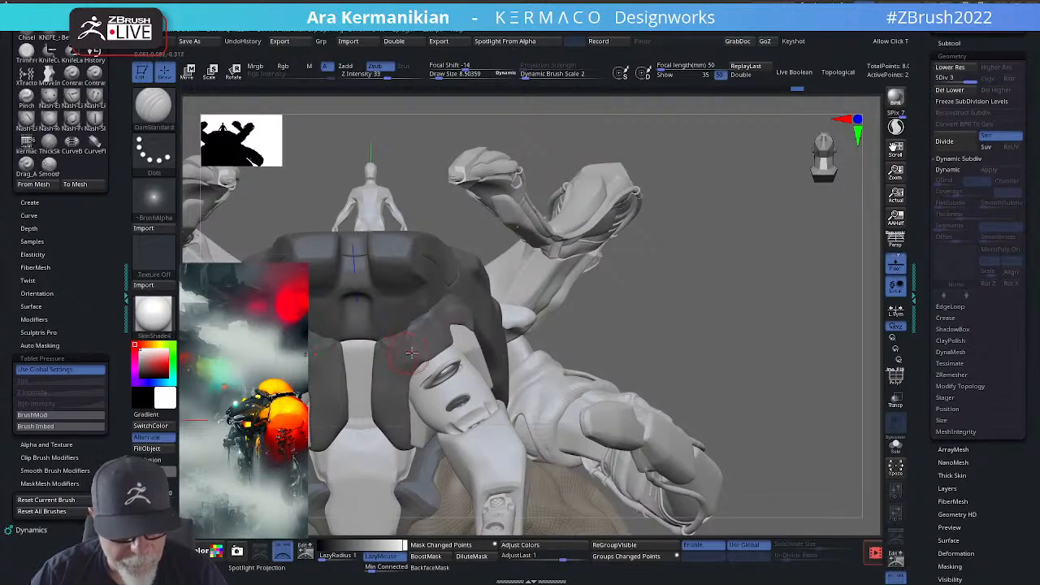
Step: Flatten the Extract1 surface beside the torso shell with the hPolish brush, checking it from several angles
right_click(420, 350)
left_click(446, 375)
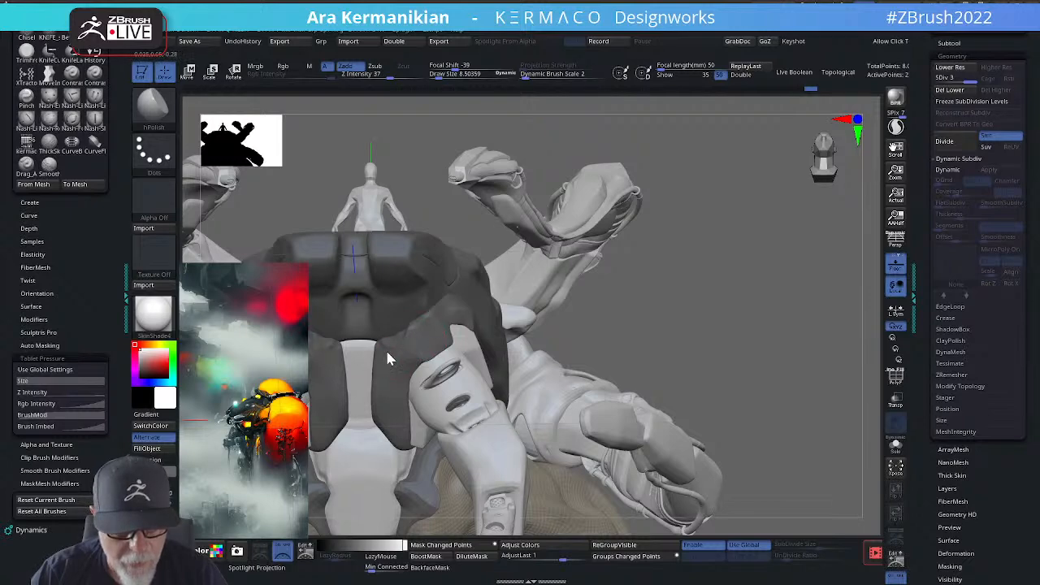
left_click_drag(768, 322, 713, 299)
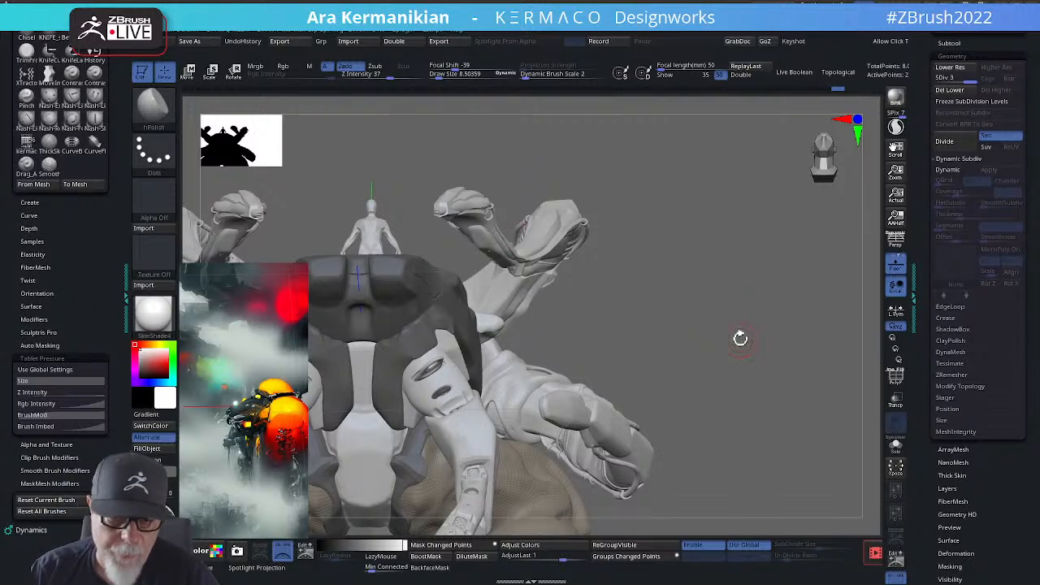
left_click_drag(776, 329, 520, 323)
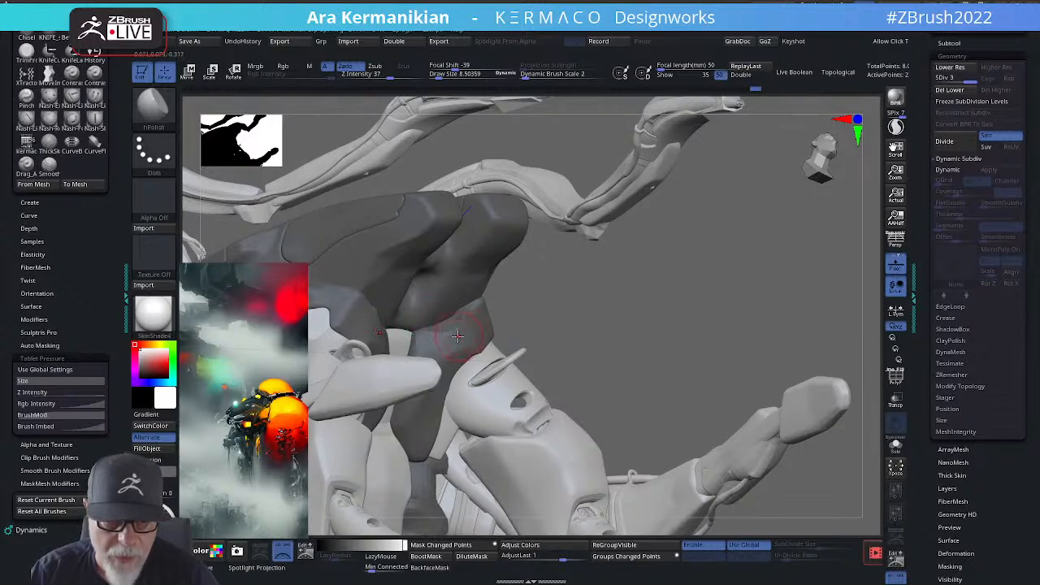
left_click_drag(646, 311, 386, 205)
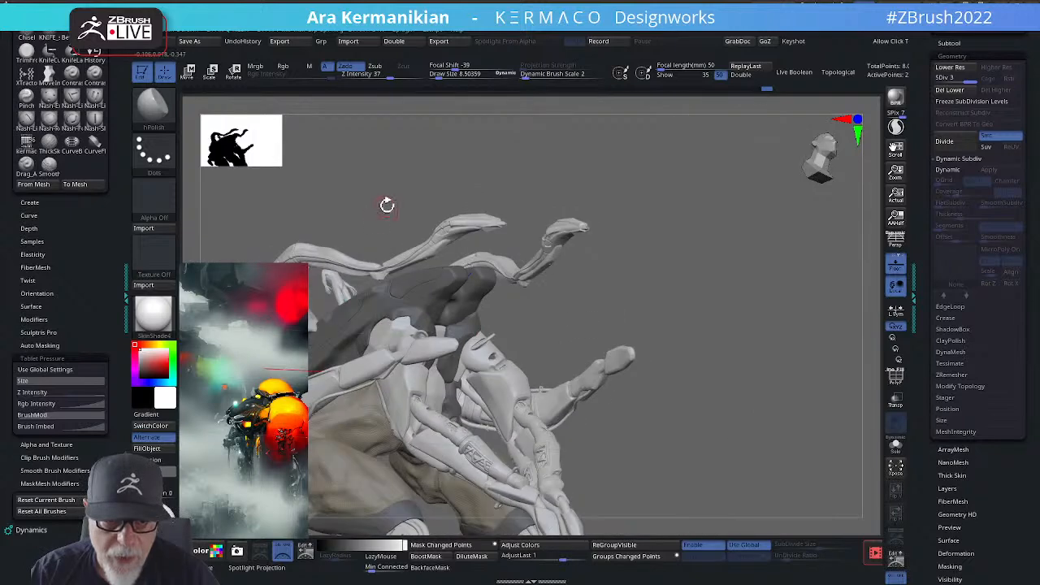
mouse_move(737, 262)
left_mouse_down()
mouse_move(693, 283)
mouse_move(807, 332)
mouse_move(821, 382)
left_mouse_up()
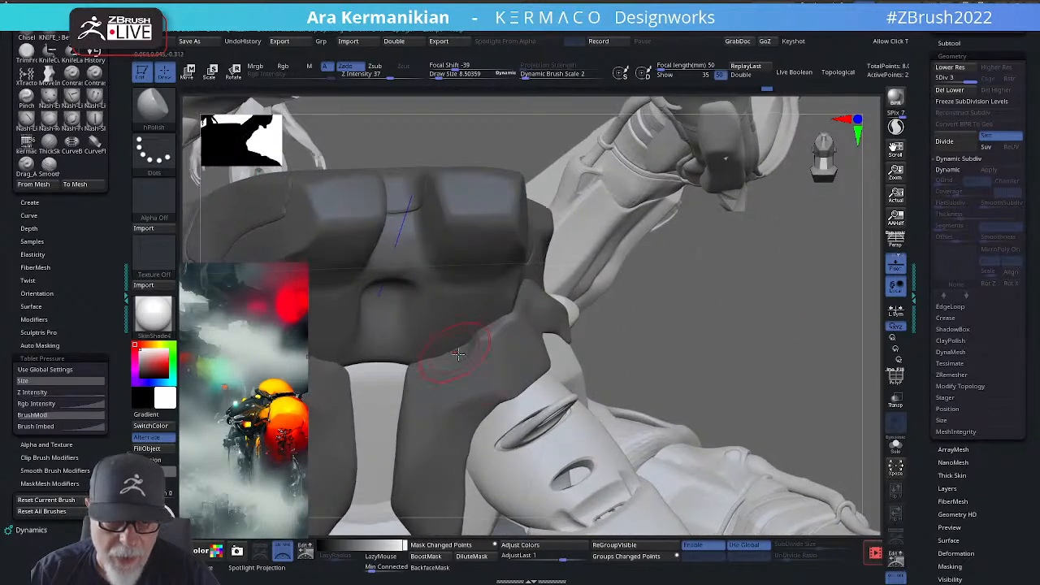
Step: Switch back to the Dam Standard brush and sharpen the upper edge of the Extract1 part below the torso shell
right_click(465, 363)
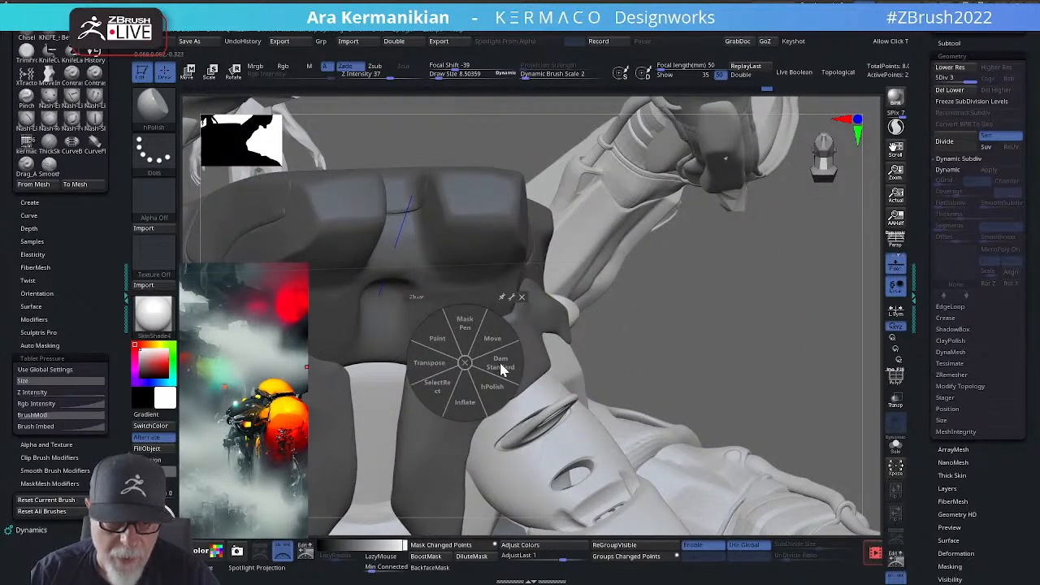
left_click(499, 363)
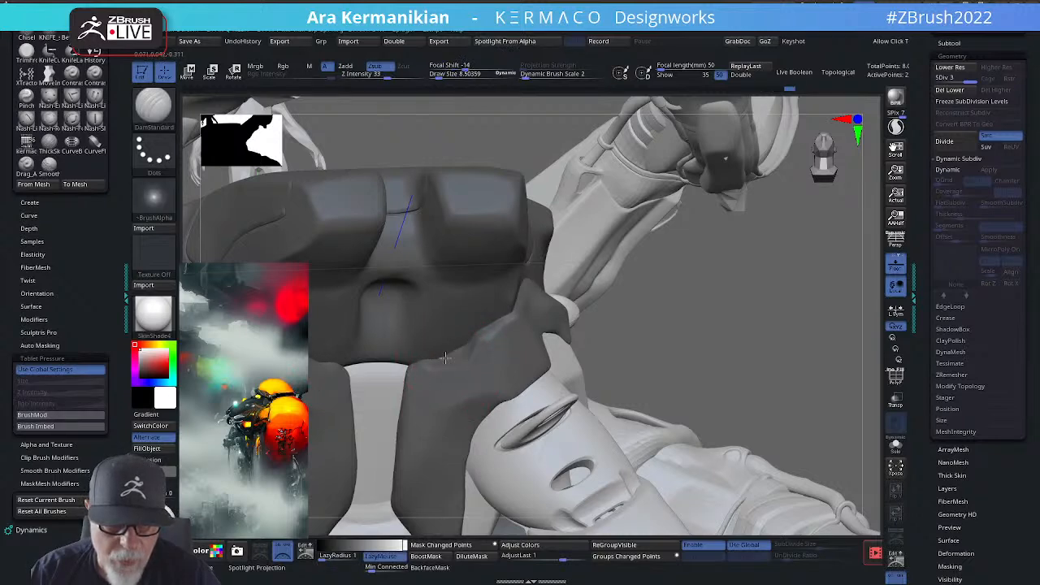
left_click_drag(443, 355, 484, 355)
left_click_drag(768, 343, 675, 333, "alt")
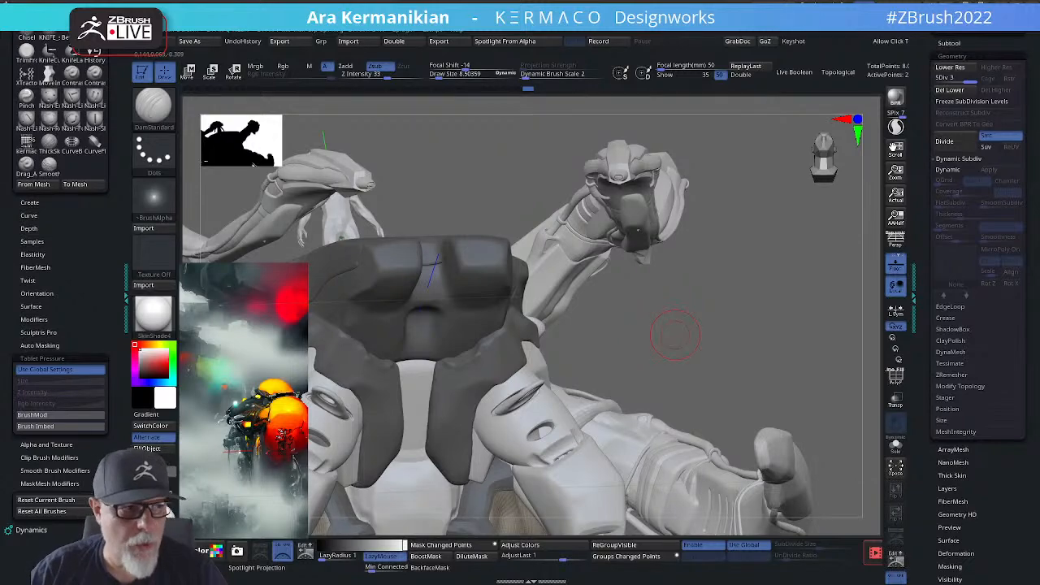
Step: Switch to the web browser, search for "zbrush central" in a new tab, and open the ZBrushCentral site
key("alt+Tab")
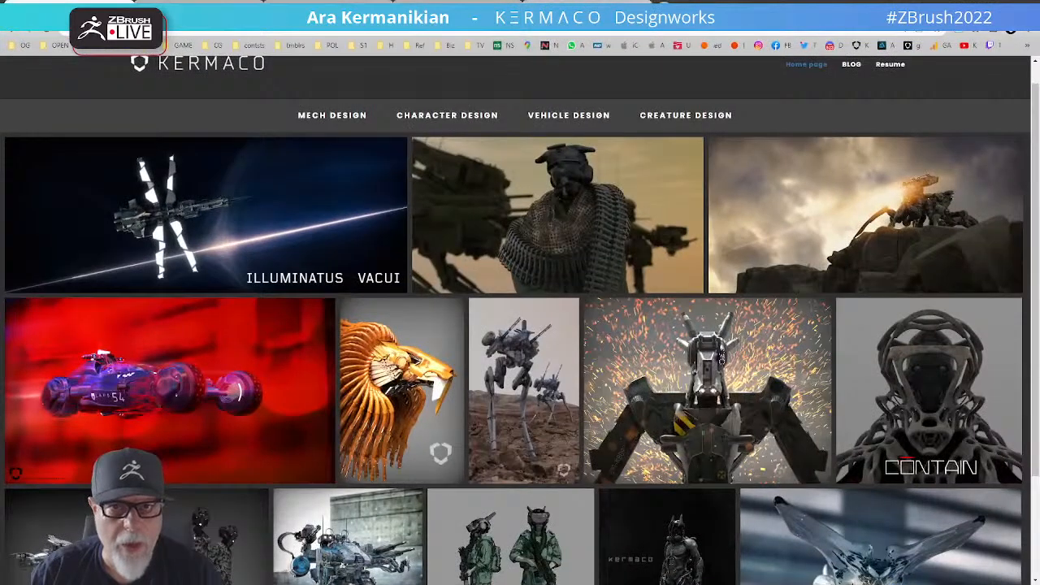
key("ctrl+t")
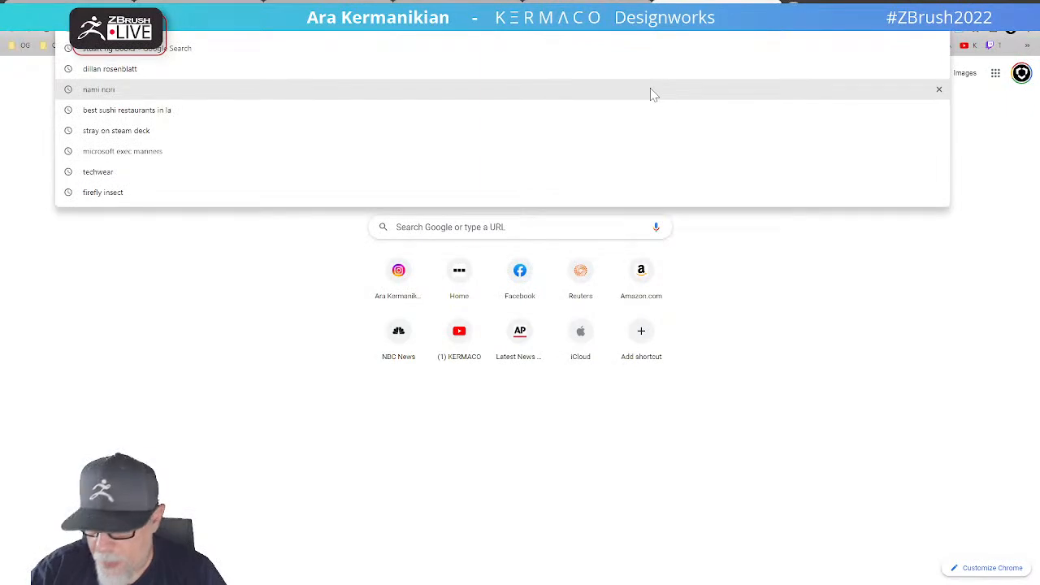
type("zbrush")
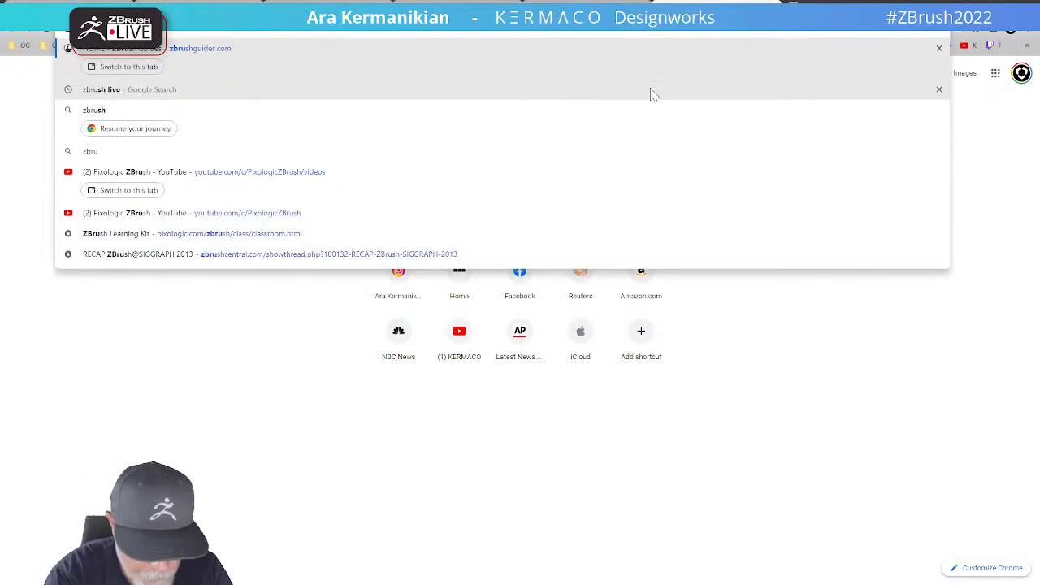
type(" central")
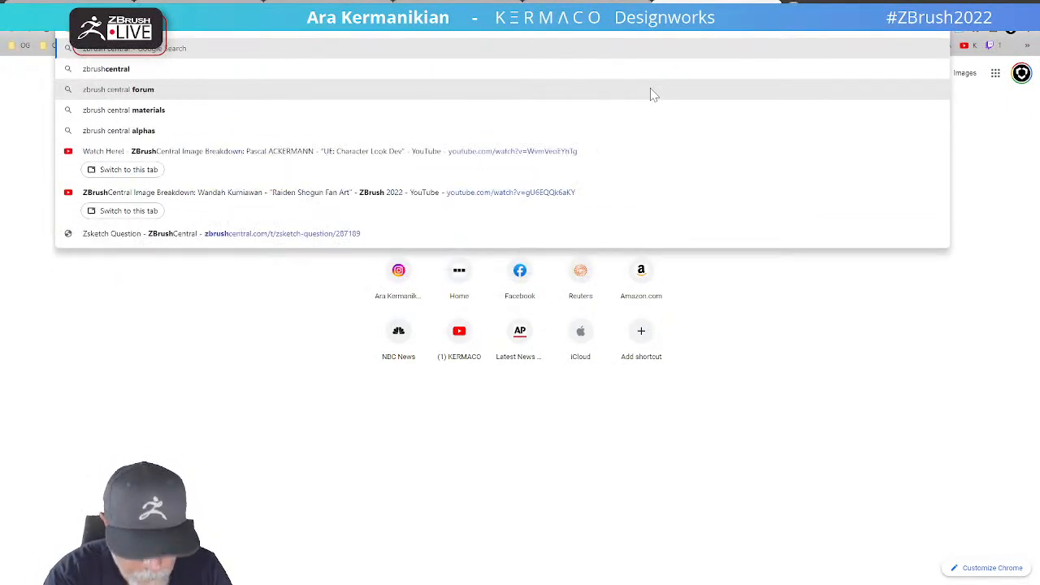
key("Return")
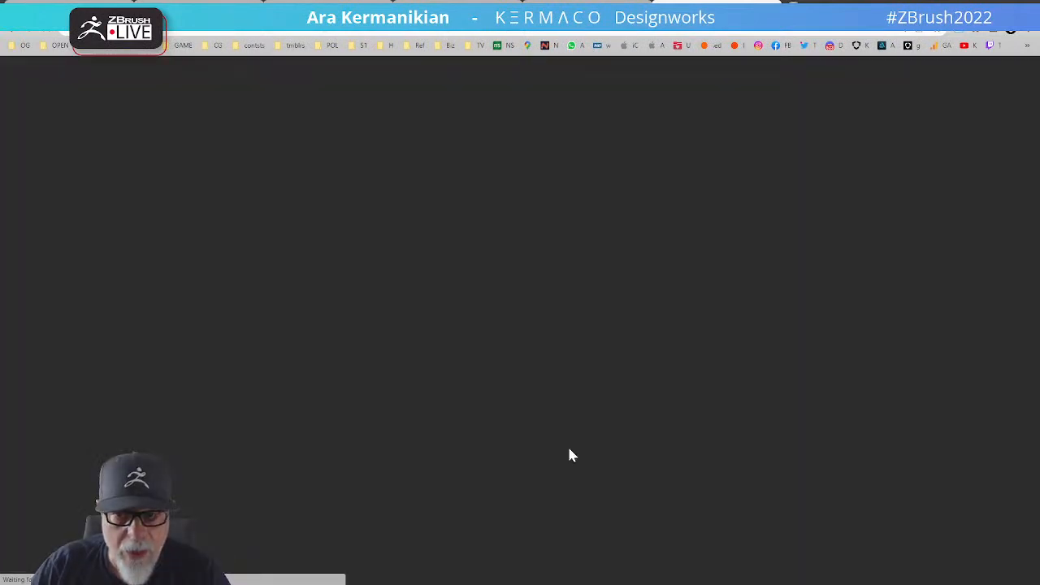
Step: Look through the latest community artwork in the ZBrushCentral gallery
scroll(529, 420, "down", 2)
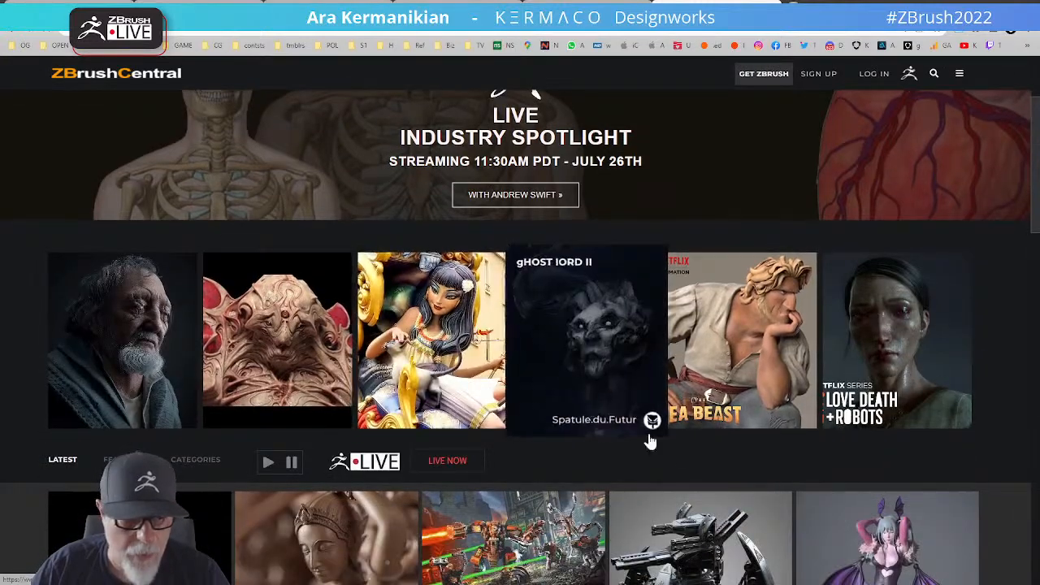
scroll(662, 451, "down", 3)
scroll(678, 460, "down", 1)
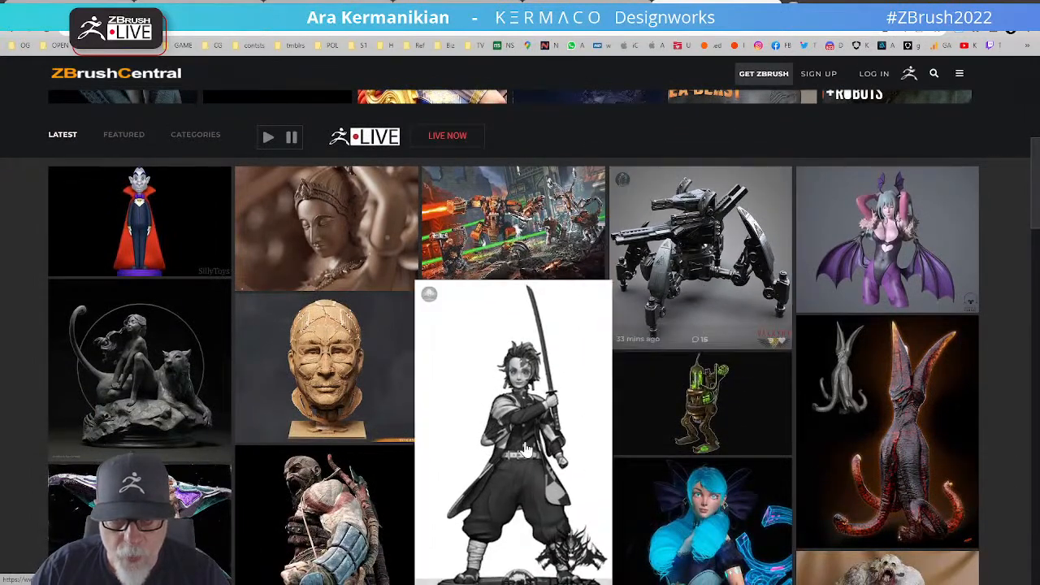
scroll(512, 422, "down", 3)
scroll(384, 390, "down", 10)
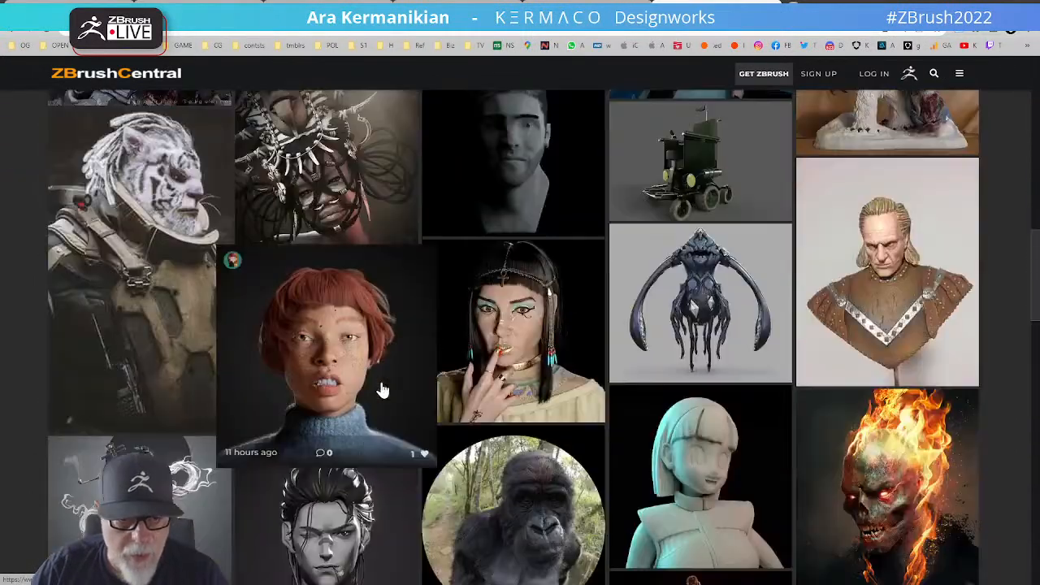
Step: Browse further down the ZBrushCentral gallery through the day-old community posts
scroll(385, 390, "down", 10)
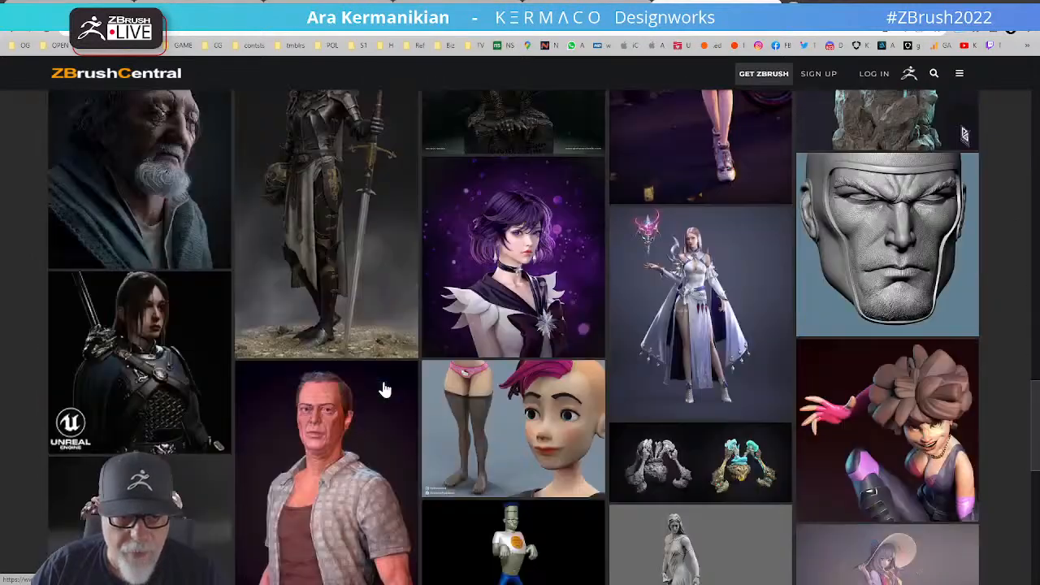
scroll(389, 391, "down", 5)
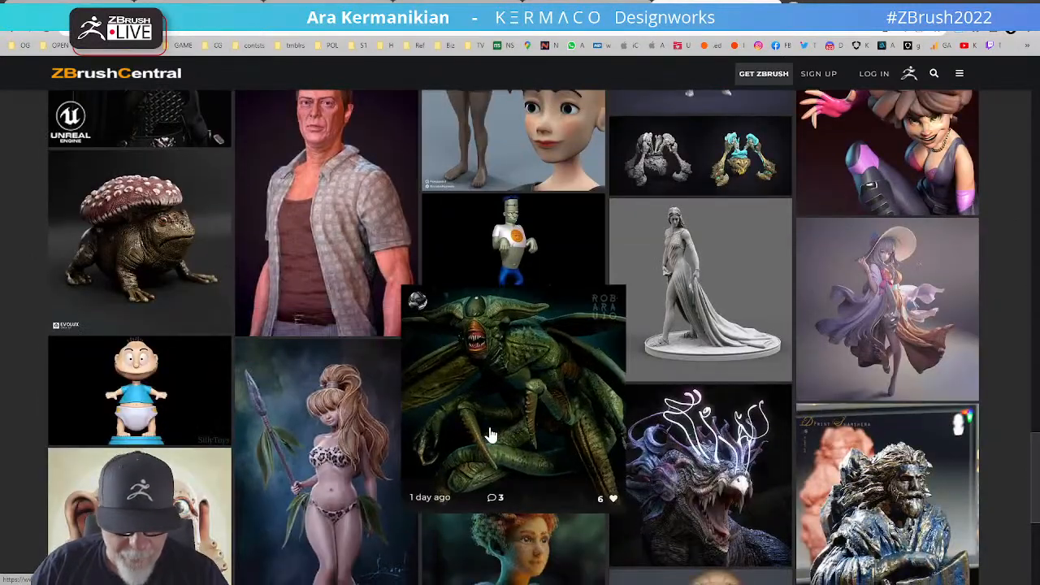
scroll(564, 428, "up", 3)
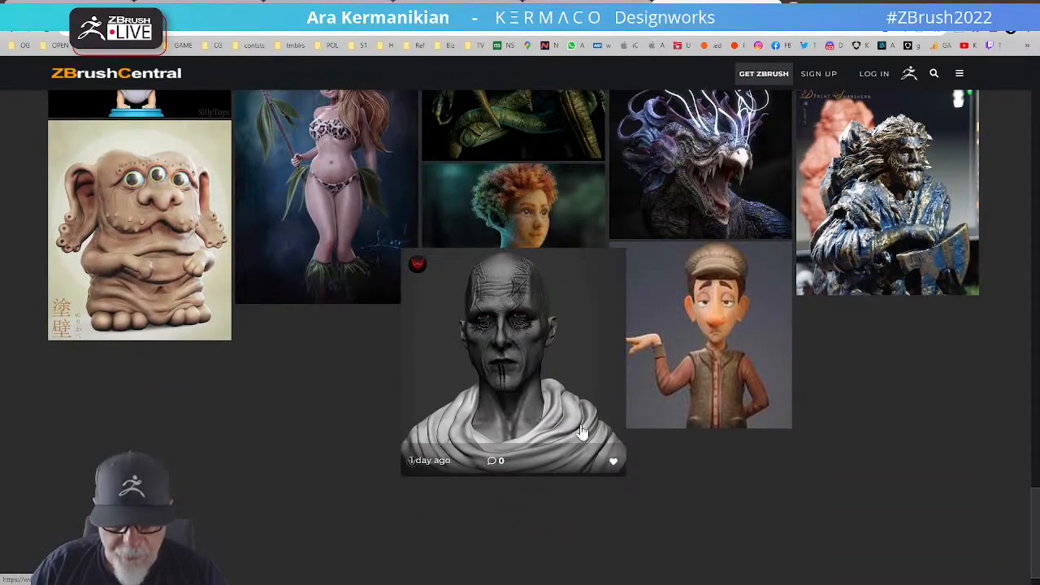
scroll(712, 244, "up", 2)
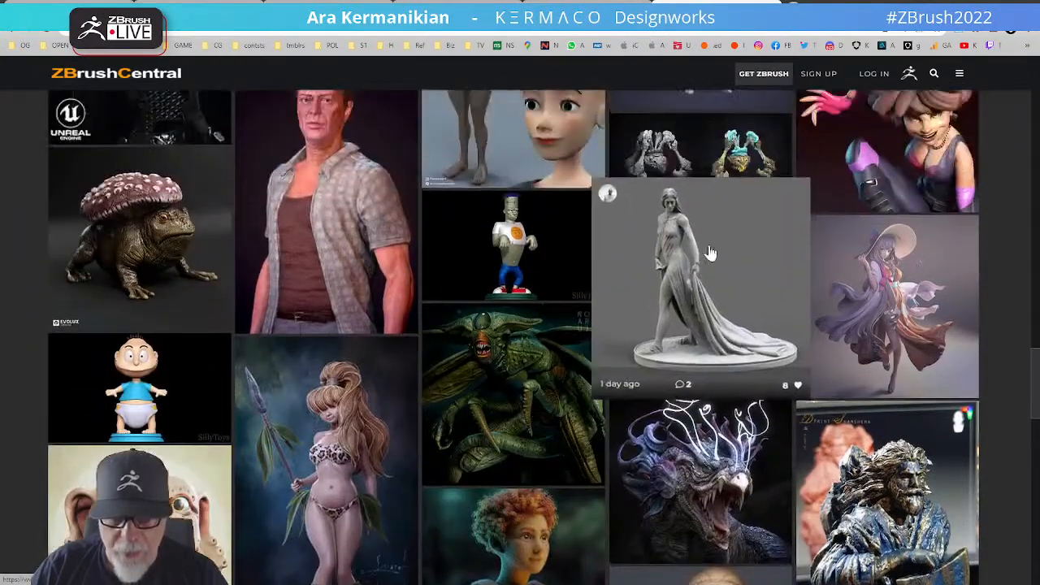
scroll(715, 371, "up", 4)
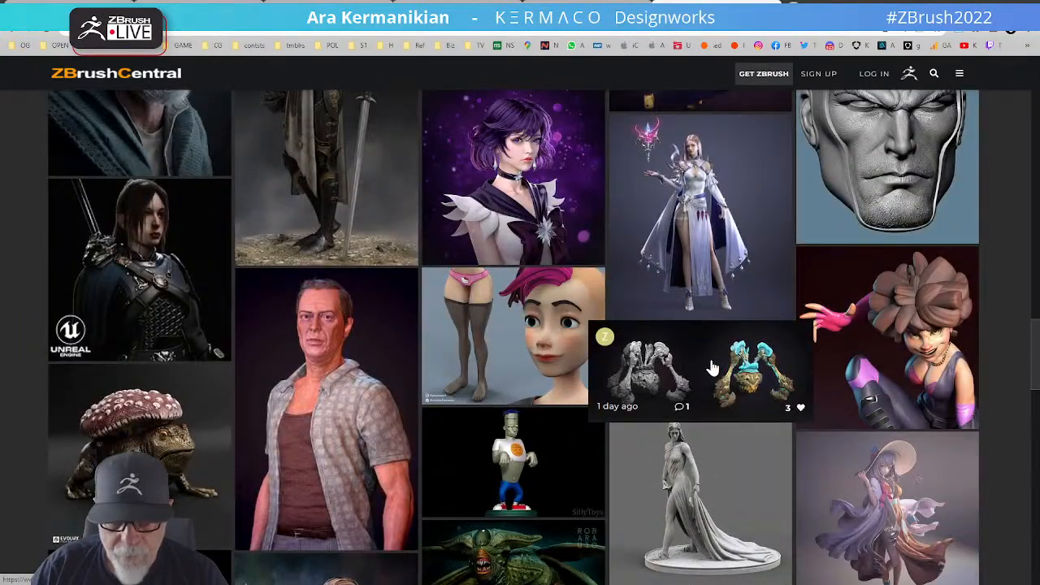
Step: Open the post with the grey and turquoise rock creature, examine its sculpt images and replies, and return to the gallery
left_click(735, 376)
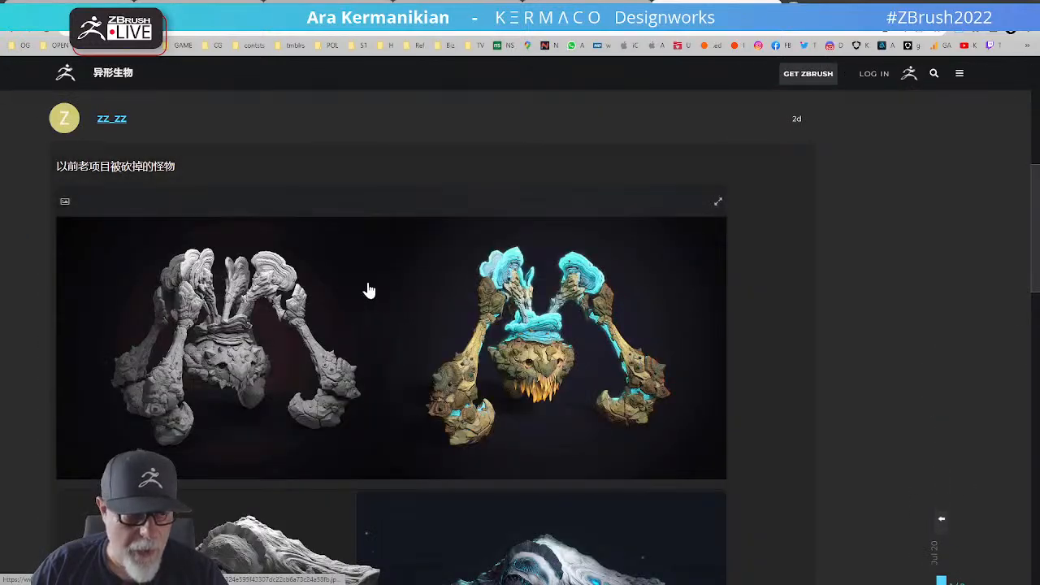
scroll(449, 418, "down", 20)
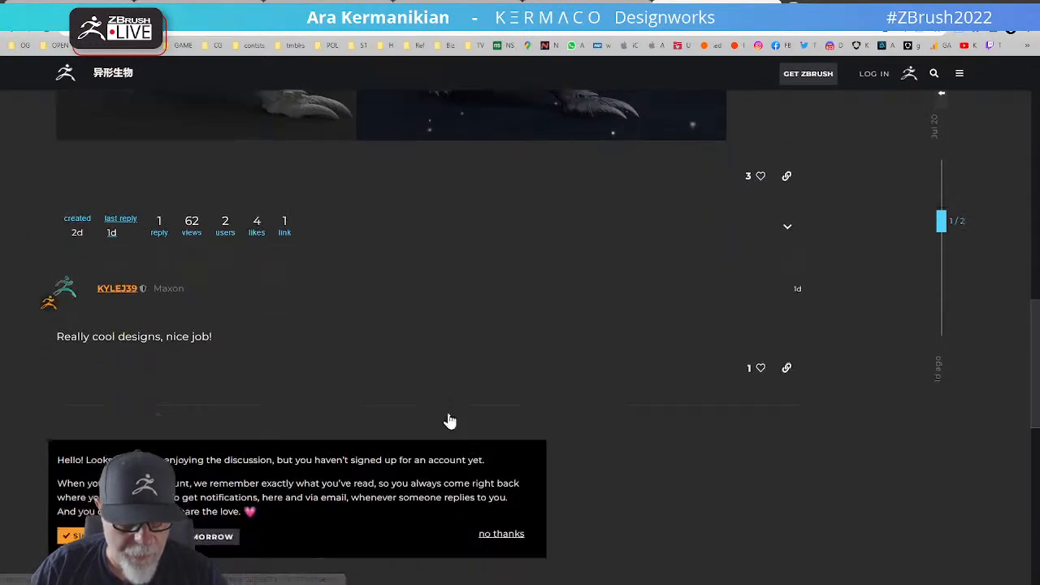
scroll(449, 418, "up", 5)
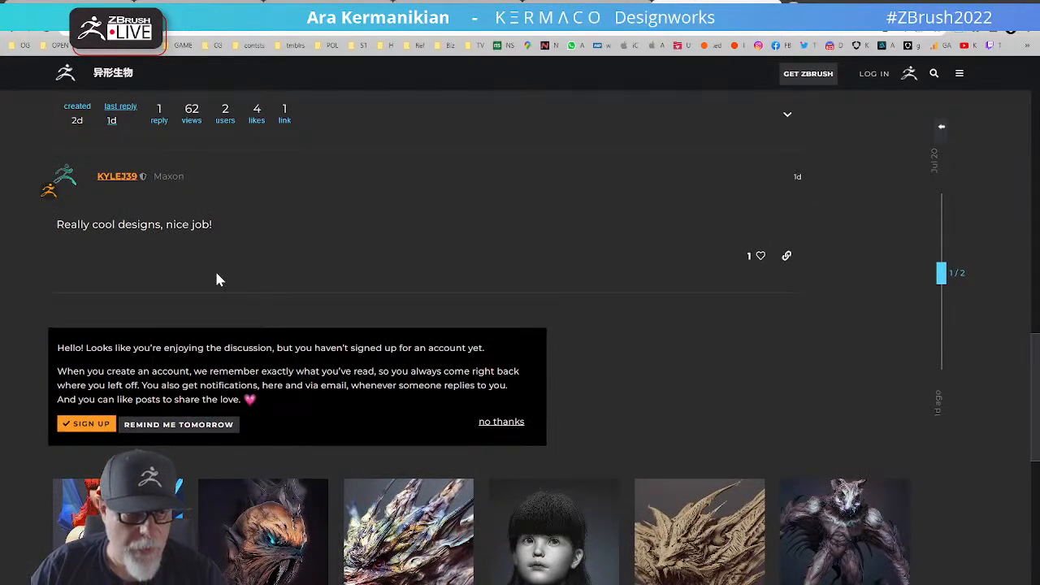
scroll(195, 290, "up", 8)
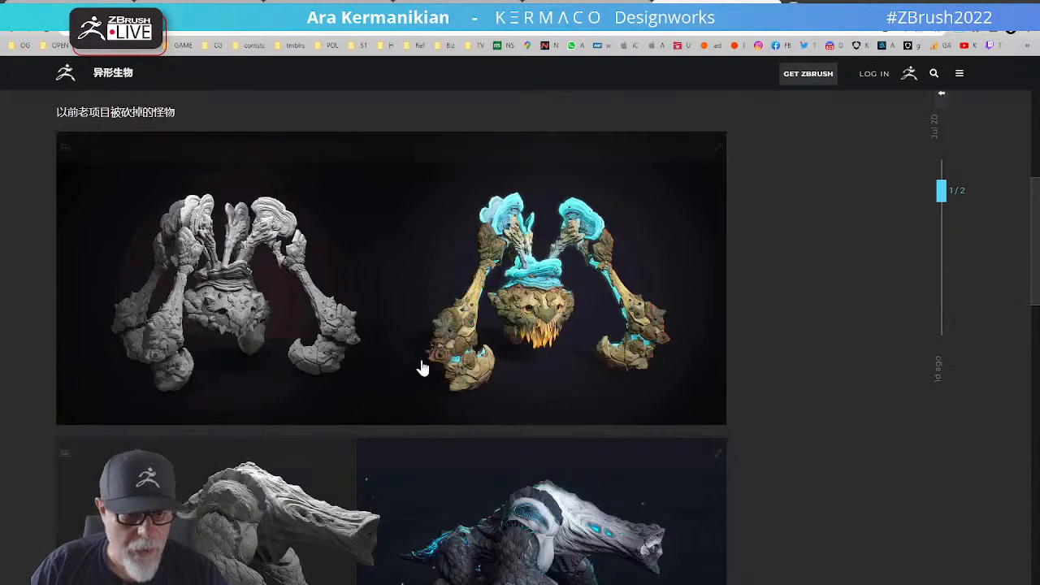
scroll(394, 366, "down", 2)
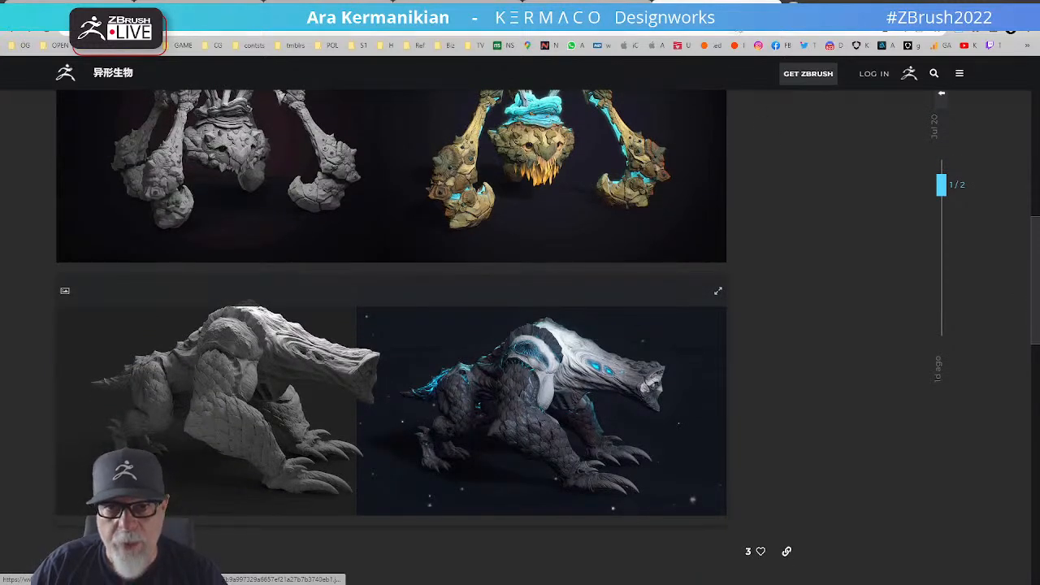
key("alt+Left")
Step: Open the "One of my characters" post, look through its character renders, and return to the gallery
scroll(680, 268, "up", 3)
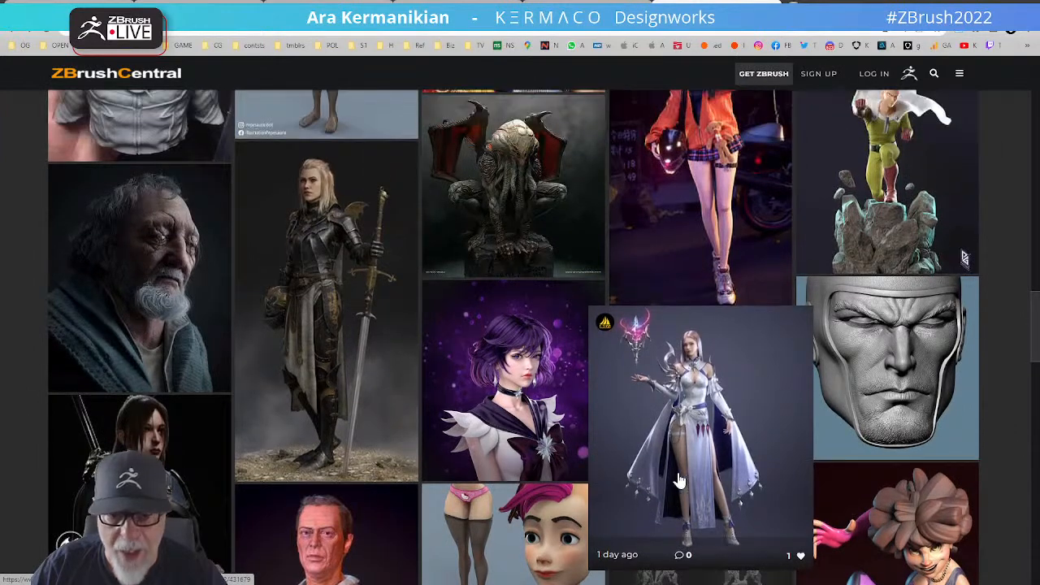
scroll(679, 480, "down", 2)
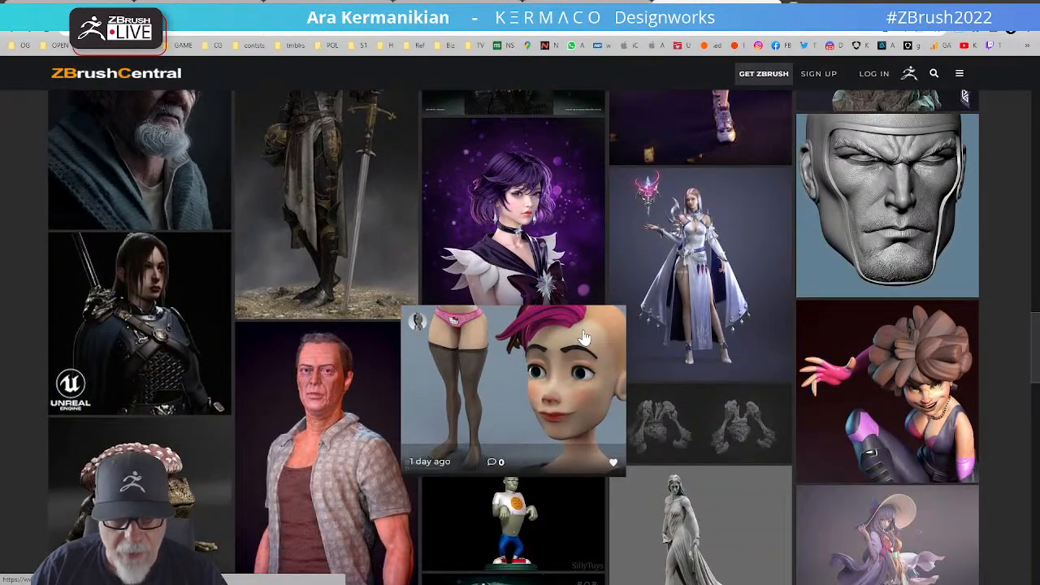
left_click(583, 335)
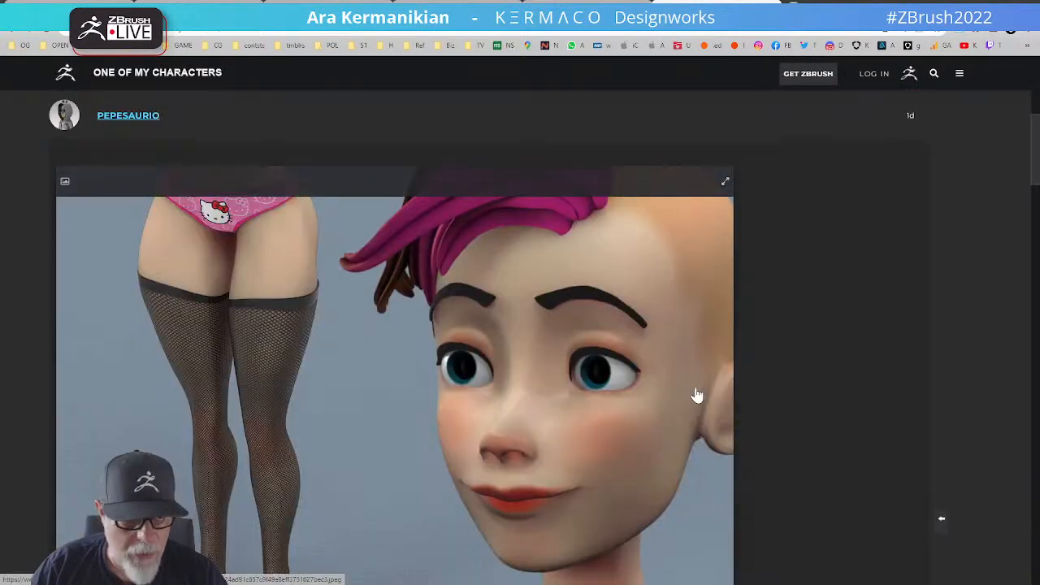
scroll(695, 398, "down", 10)
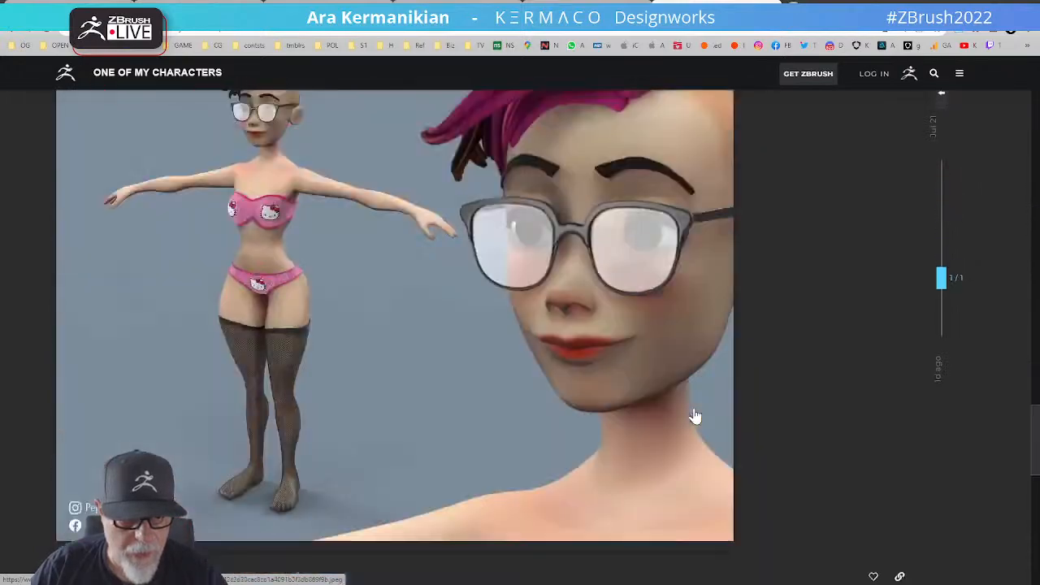
scroll(696, 416, "down", 8)
scroll(694, 406, "up", 4)
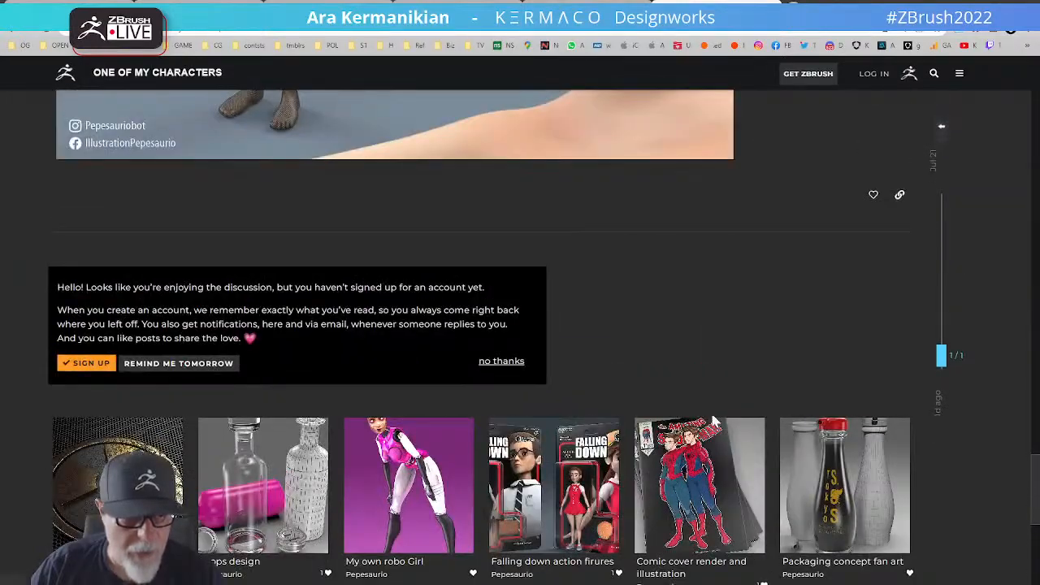
key("alt+Left")
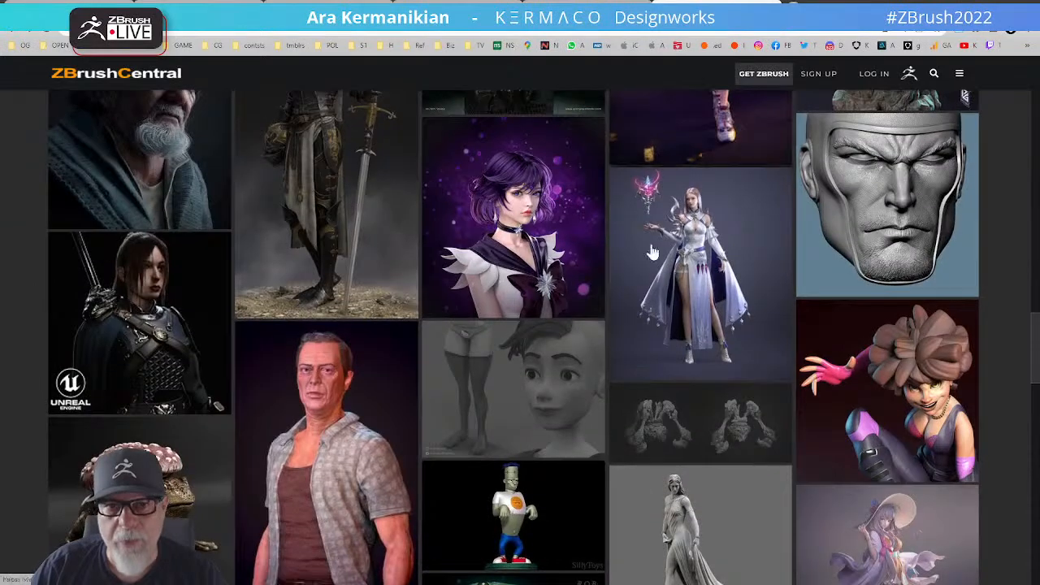
Step: Leave the ZBrushCentral gallery, switch back to ZBrush, and turn off the floor grid
scroll(653, 252, "up", 10)
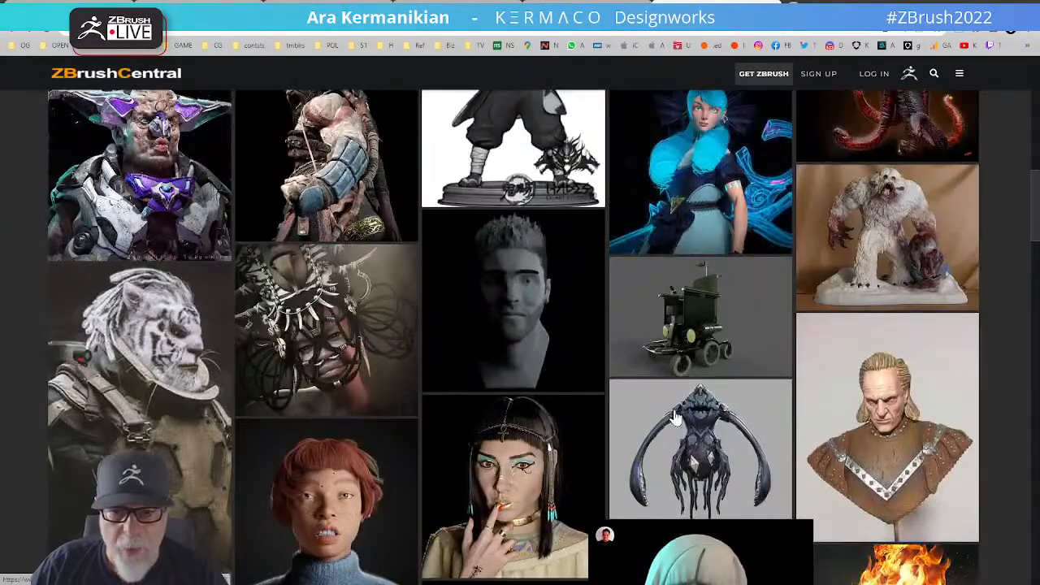
scroll(674, 416, "up", 10)
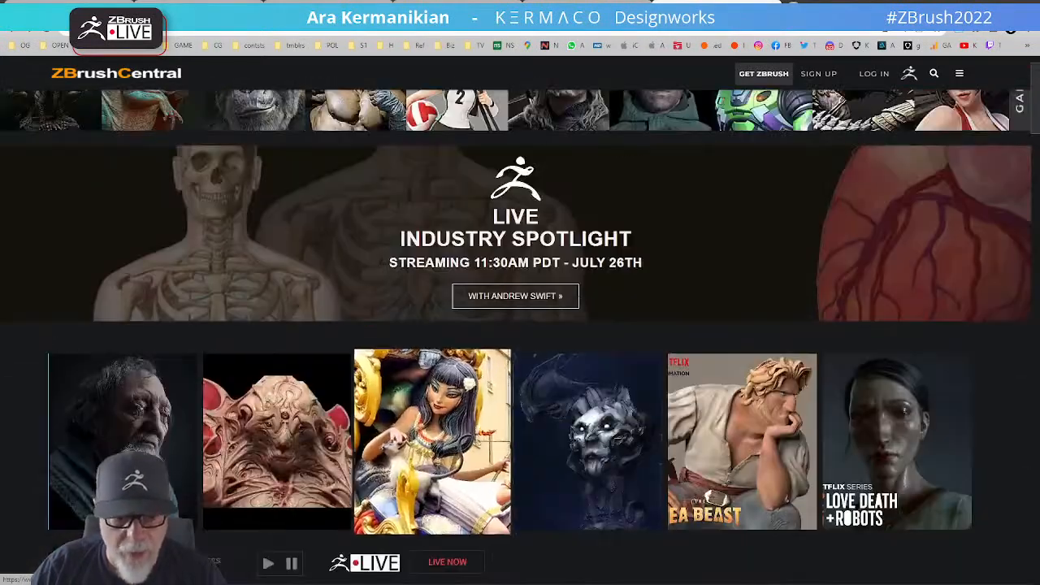
left_click_drag(861, 7, 5, 256)
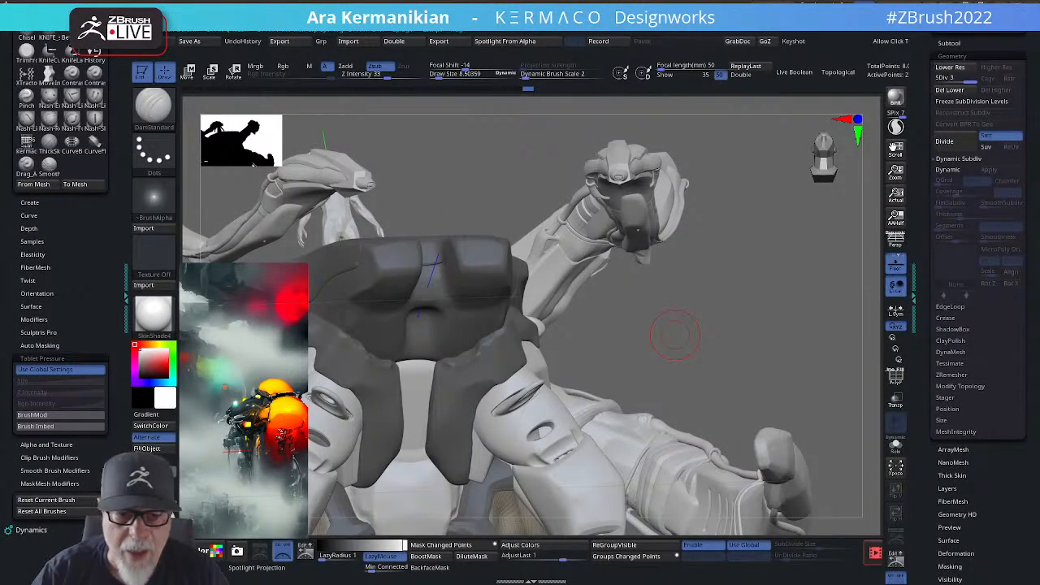
left_click_drag(696, 235, 705, 285)
left_click(901, 270)
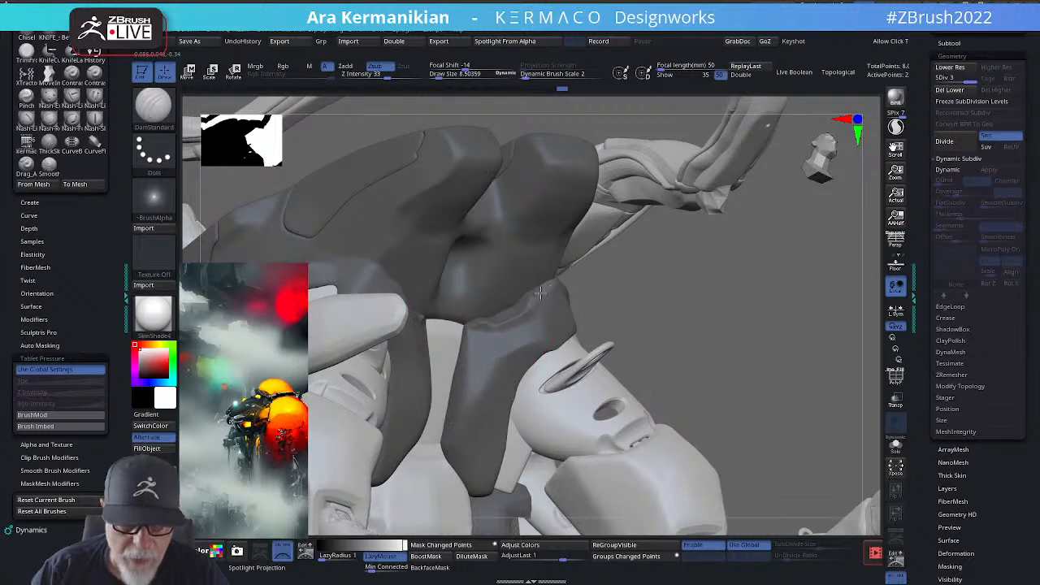
Step: Smooth the rough upper edge of the Extract1 part below the torso shell and flatten it with the hPolish brush
key("shift")
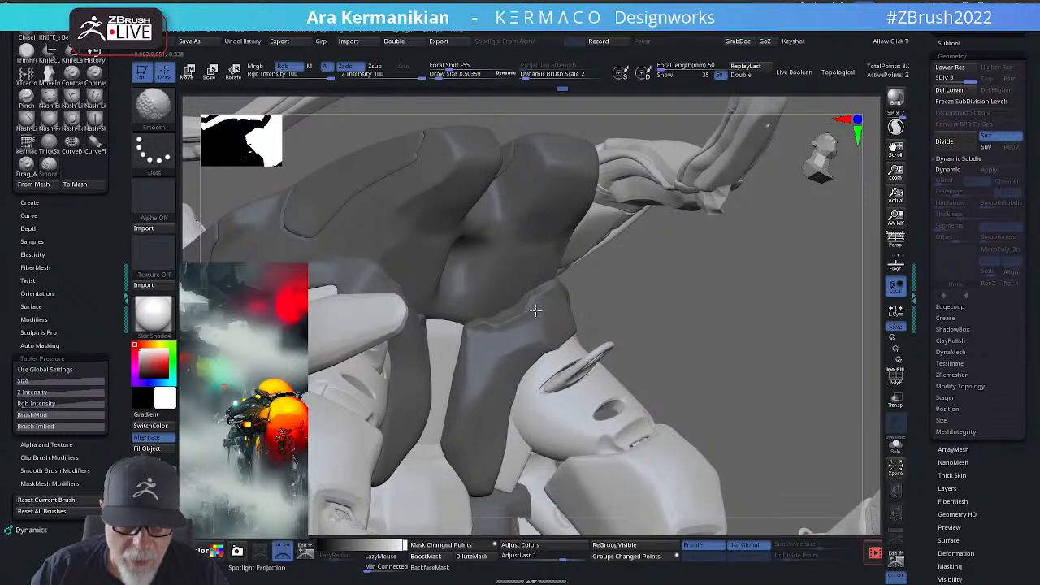
left_click_drag(470, 336, 491, 342, "shift")
key("space")
left_click(527, 364)
key("space")
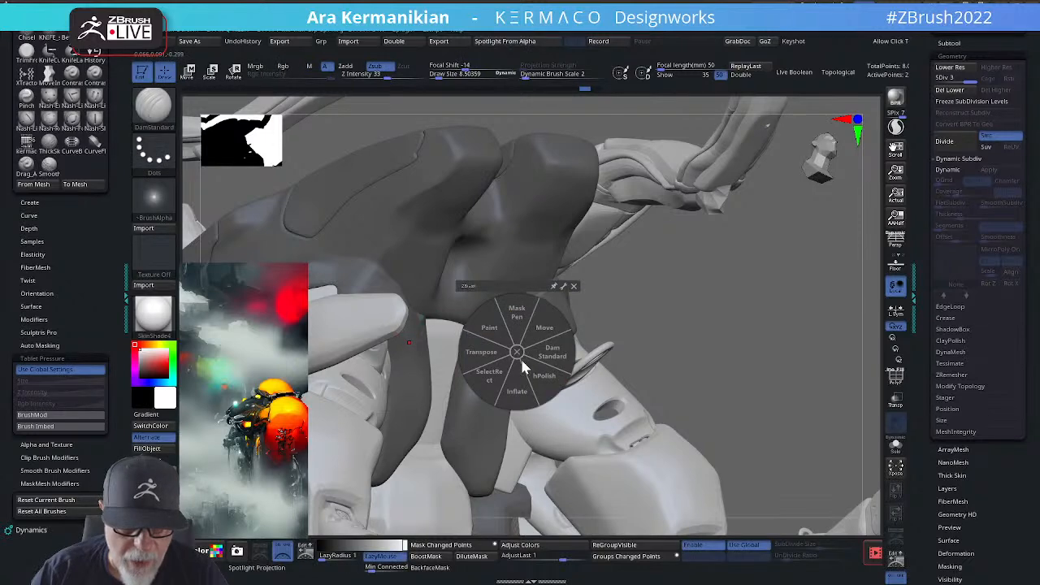
left_click(543, 375)
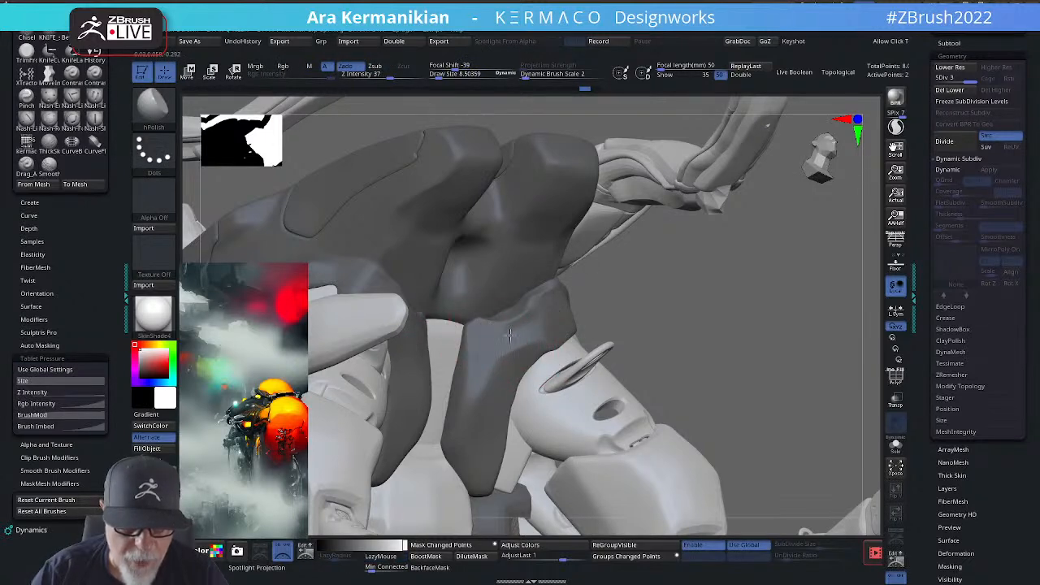
mouse_move(510, 334)
left_mouse_down()
mouse_move(536, 312)
mouse_move(507, 311)
left_mouse_up()
Step: Switch to the Dam Standard brush and recut the crease between the Extract1 part's upper edge and the torso shell
right_click(504, 312)
left_click(548, 320)
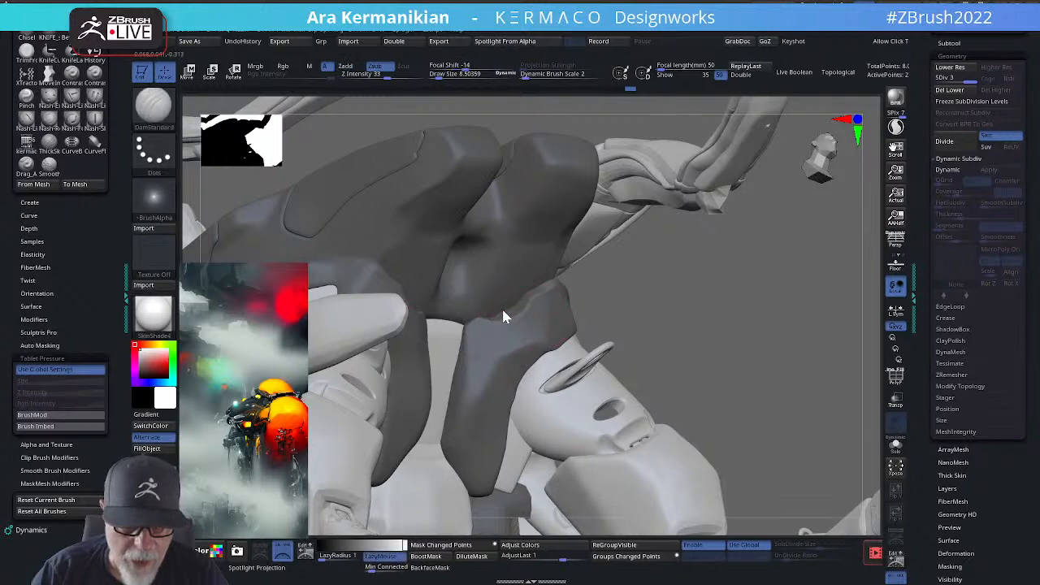
mouse_move(731, 303)
left_mouse_down()
mouse_move(524, 312)
mouse_move(492, 323)
mouse_move(532, 304)
mouse_move(493, 316)
mouse_move(520, 305)
left_mouse_up()
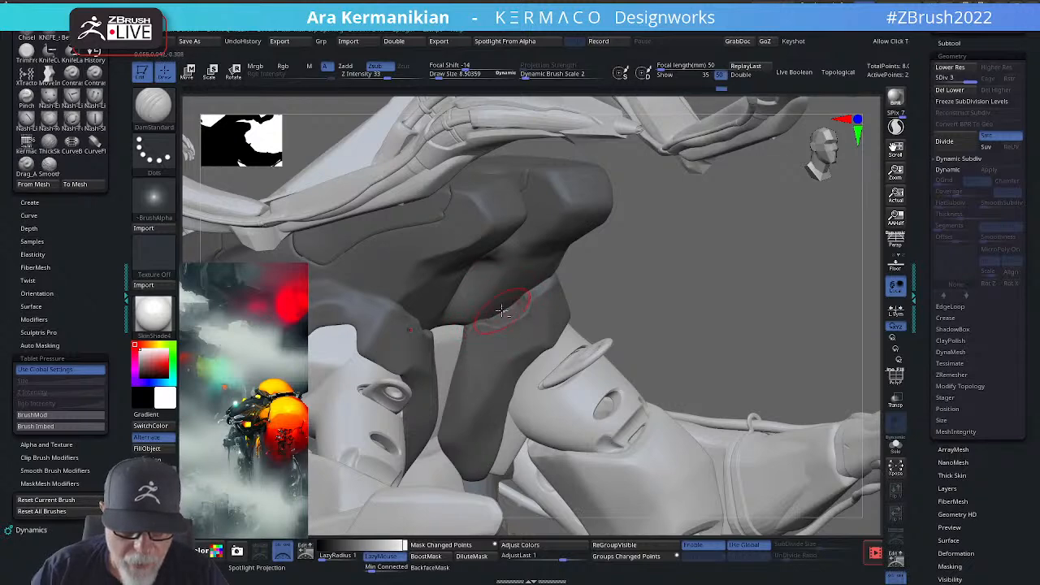
mouse_move(761, 325)
left_mouse_down("alt")
mouse_move(675, 320)
mouse_move(664, 307)
mouse_move(659, 322)
mouse_move(670, 340)
mouse_move(704, 321)
mouse_move(795, 343)
mouse_move(851, 277)
mouse_move(506, 344)
left_mouse_up("alt")
Step: Increase the brush draw size to 13.8316 and flatten the front of the Extract1 part below the torso shell with hPolish
right_click(530, 325)
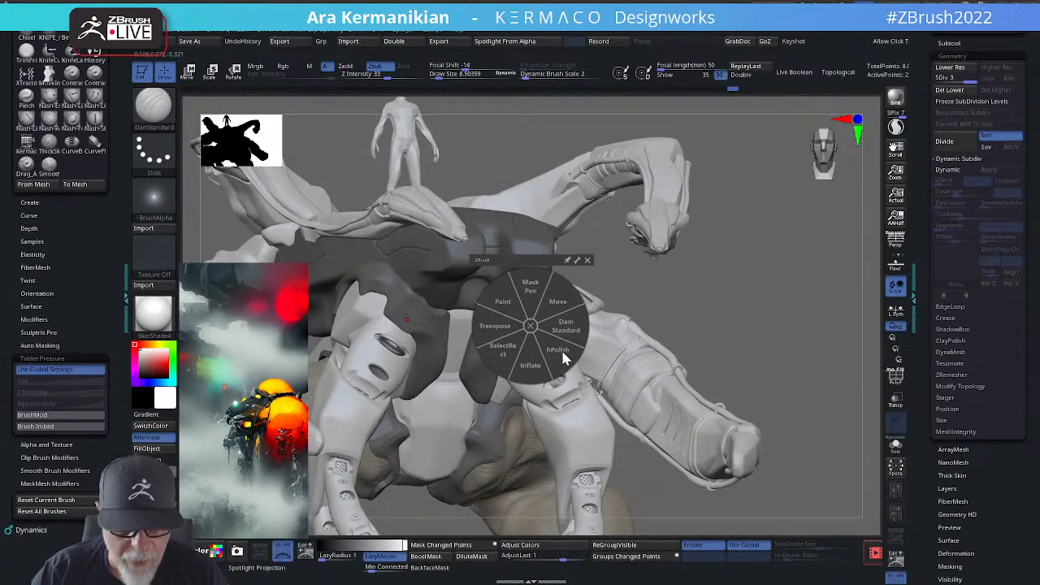
left_click(567, 328)
key("s")
mouse_move(513, 324)
left_mouse_down()
mouse_move(503, 325)
mouse_move(514, 325)
left_mouse_up()
key("s")
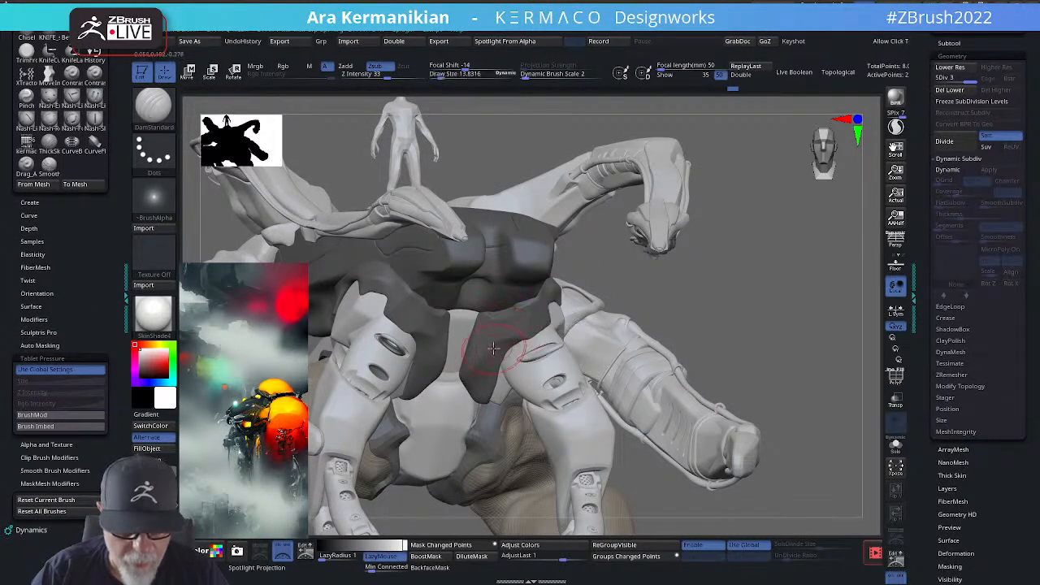
right_click(525, 320)
left_click(548, 349)
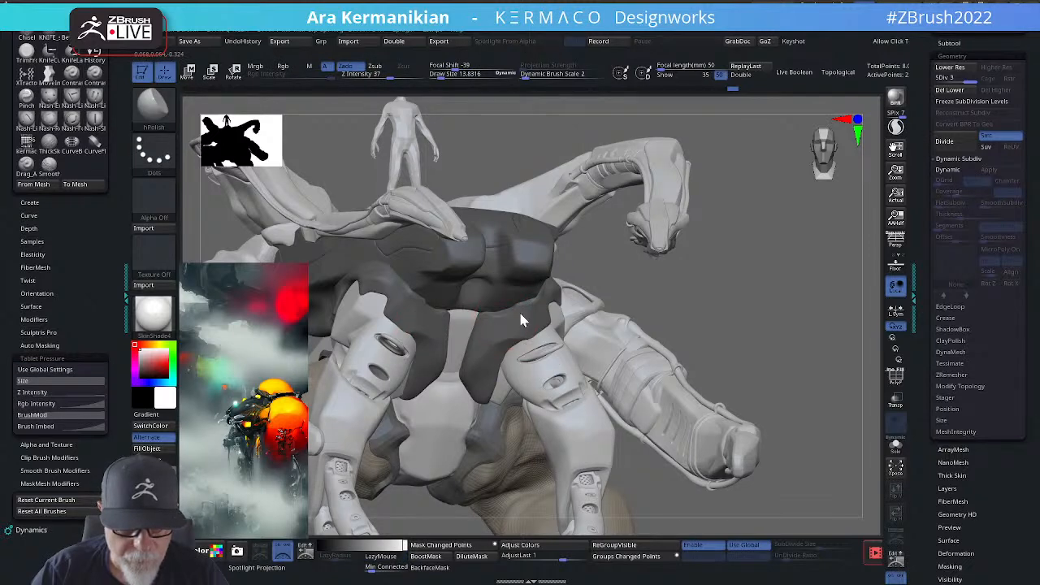
key("shift")
right_click_drag(462, 333, 533, 300)
Step: Sharpen the Extract1 part's edges around the front leg joint with the Dam Standard brush and smooth the area under the shell's side
right_click(519, 303)
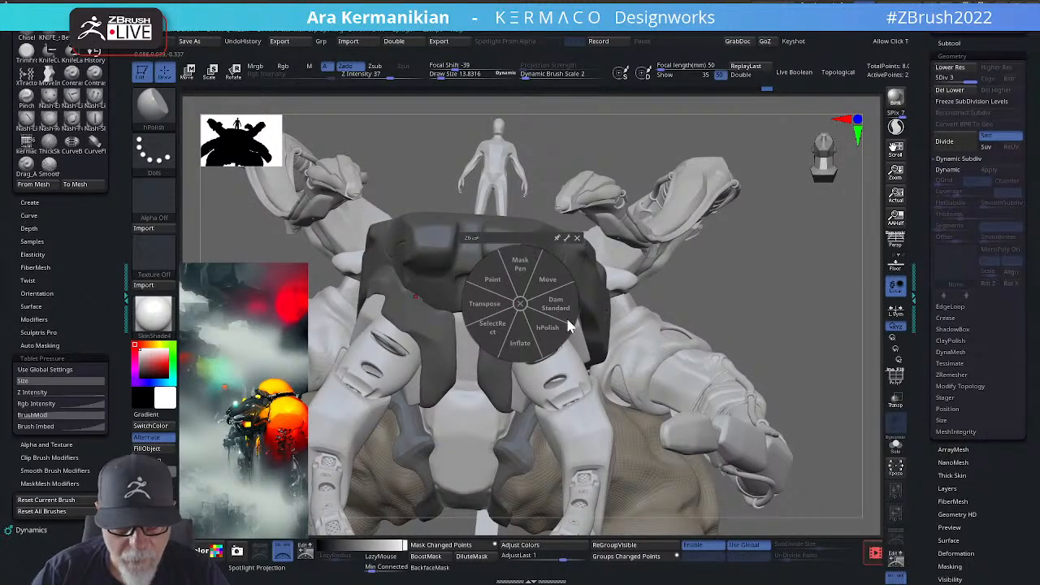
left_click(553, 307)
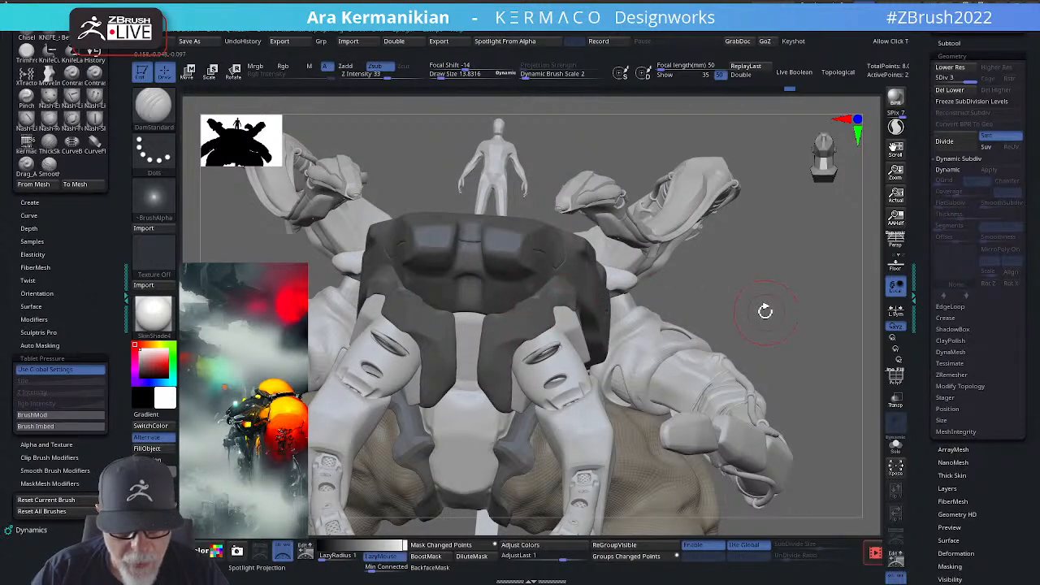
left_click_drag(764, 311, 552, 316)
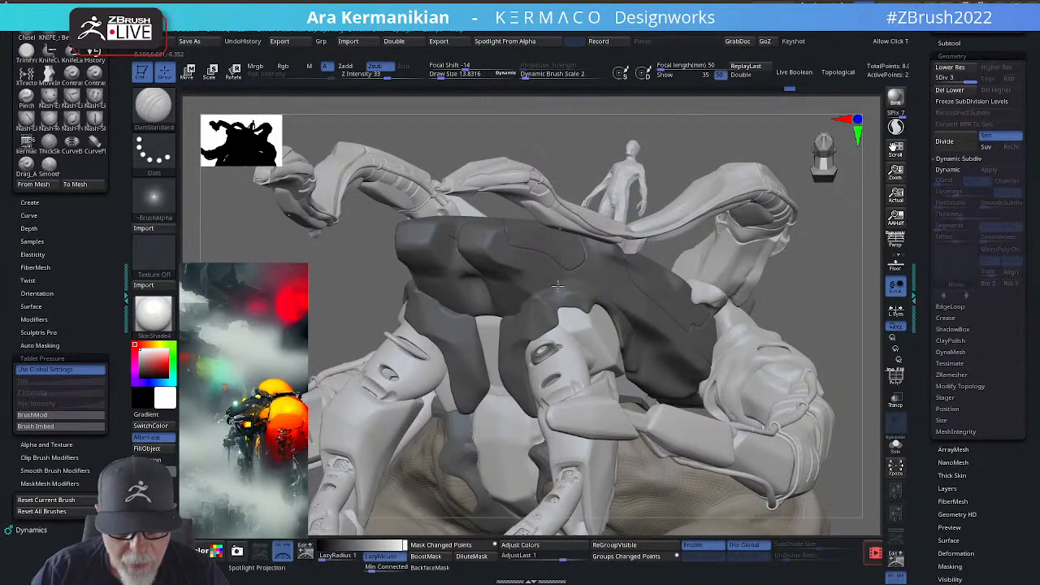
left_click_drag(845, 267, 503, 294)
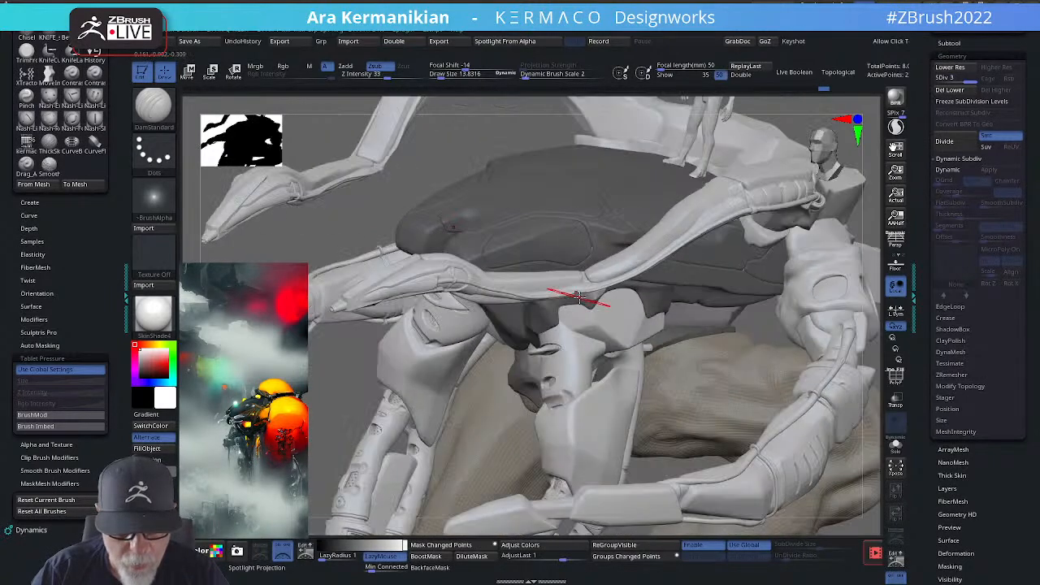
left_click_drag(448, 137, 602, 296)
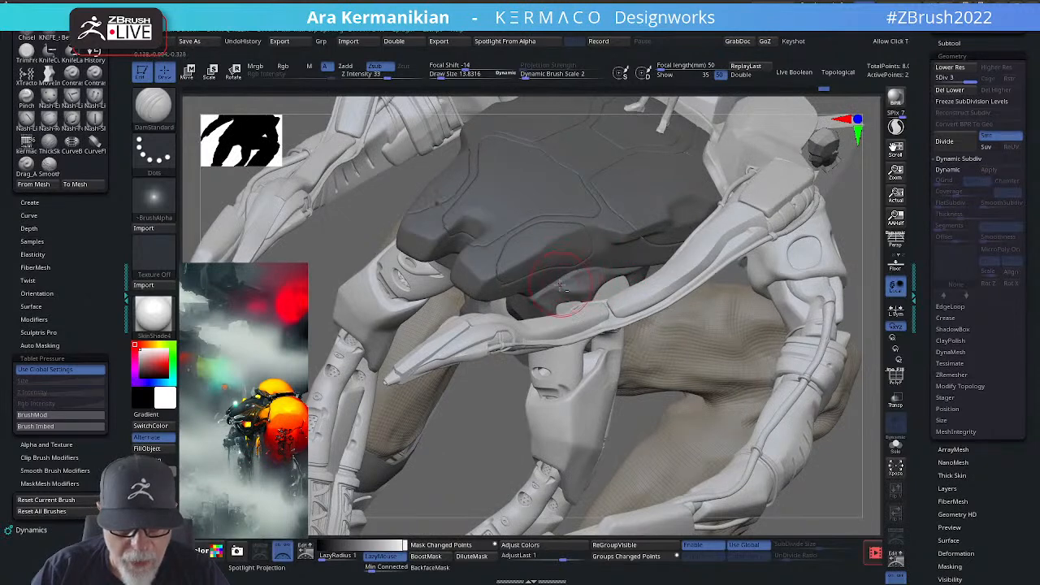
key("shift")
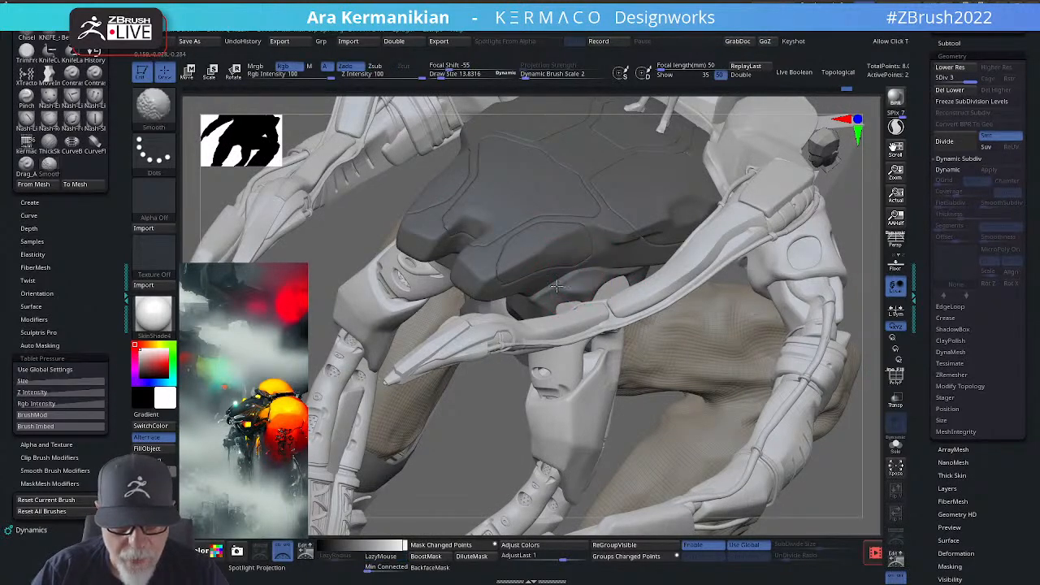
mouse_move(833, 470)
left_mouse_down("alt")
mouse_move(734, 453)
mouse_move(750, 340)
mouse_move(759, 344)
mouse_move(743, 341)
left_mouse_up("alt")
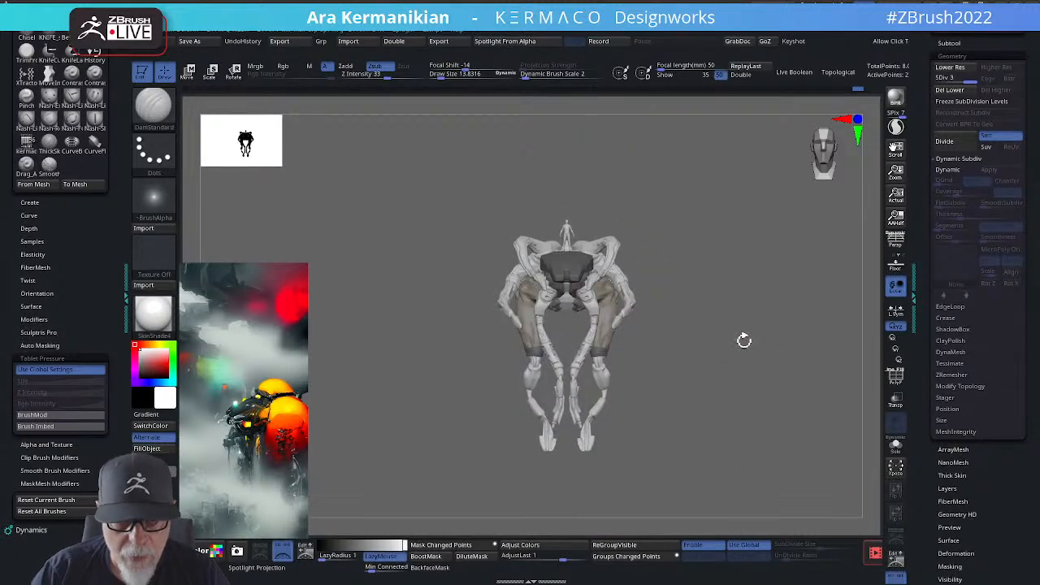
Step: Smooth the face of the Extract1 part beside the front leg joint, on the underside of the torso shell
key("f")
left_click_drag(823, 395, 573, 323)
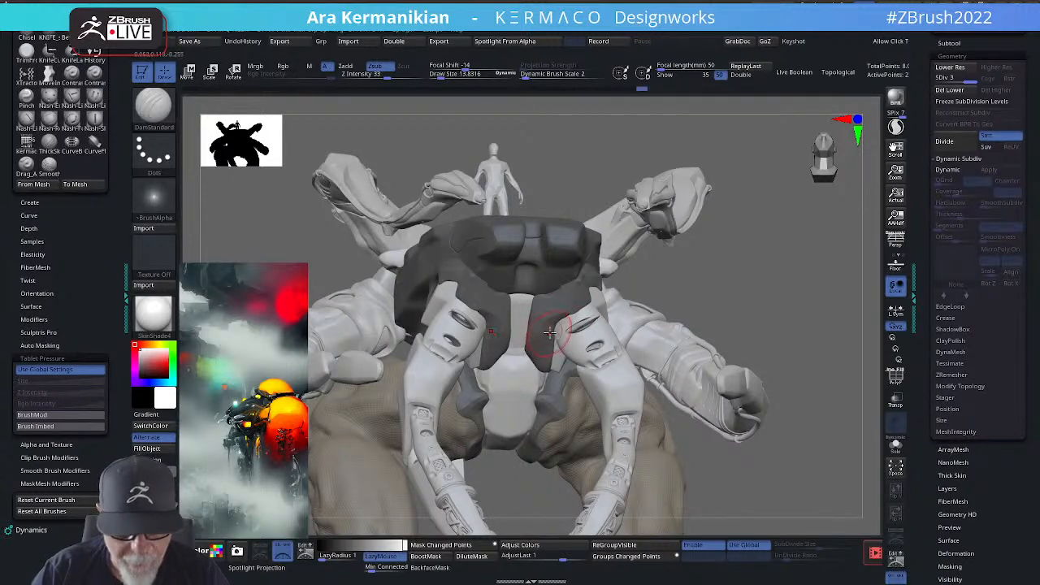
left_click_drag(811, 320, 792, 345)
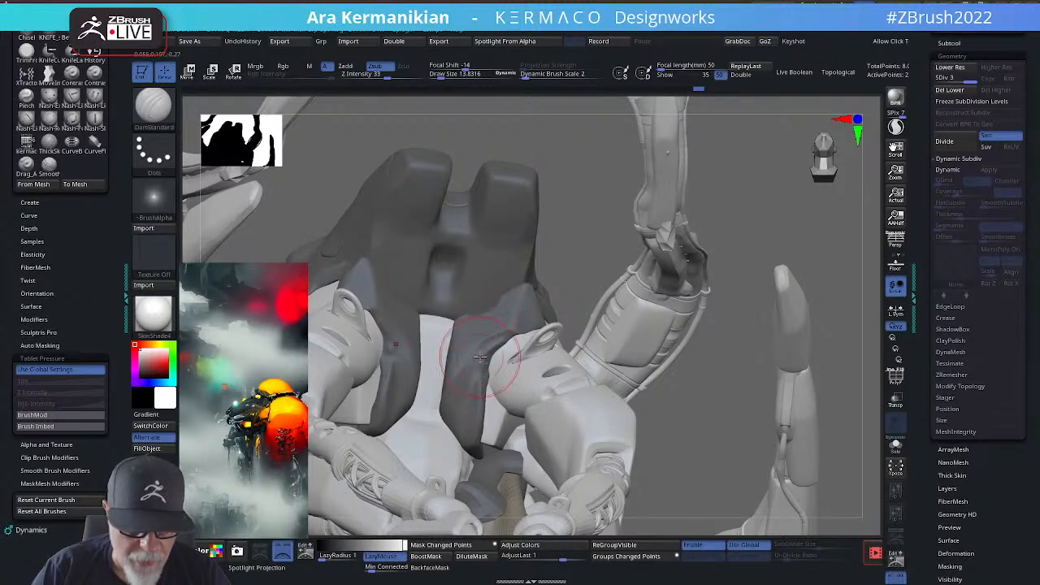
key("shift")
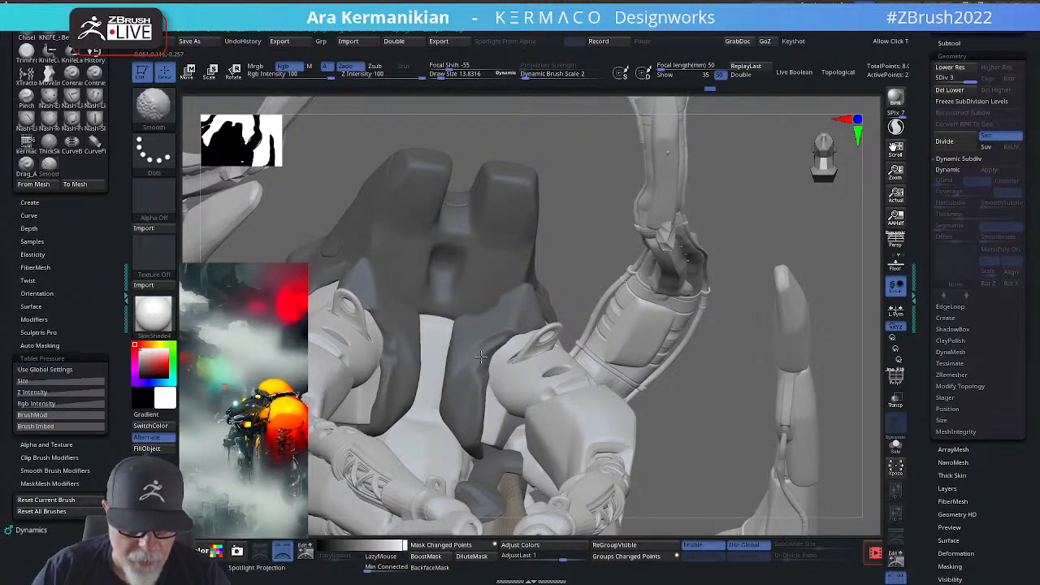
left_click_drag(504, 351, 474, 357)
Step: Reduce the draw size to 5.44 and sharpen the Extract1 part's inner edge along the front leg joint with Dam Standard, smoothing the strokes
key("s")
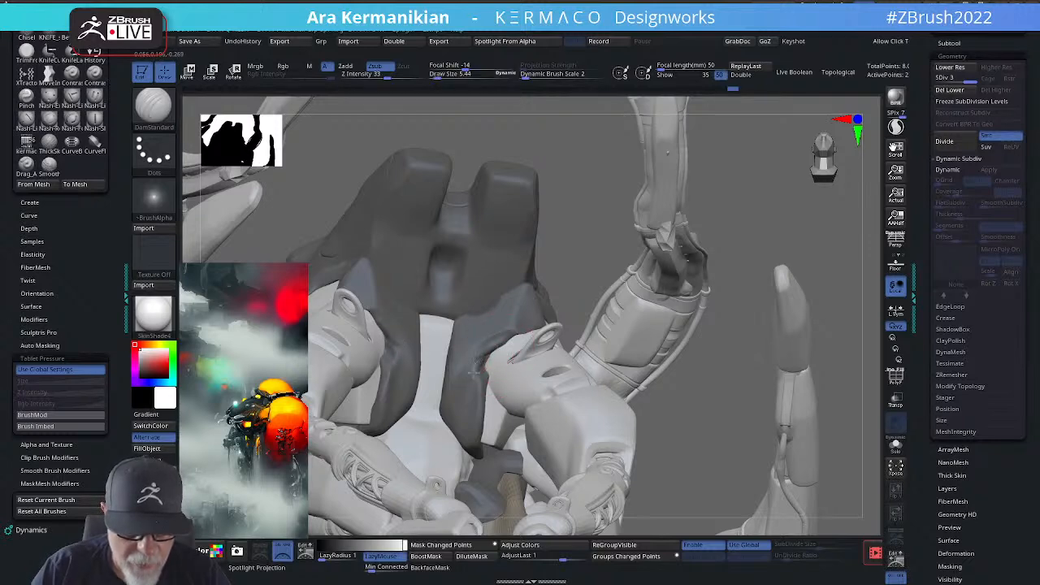
key("shift")
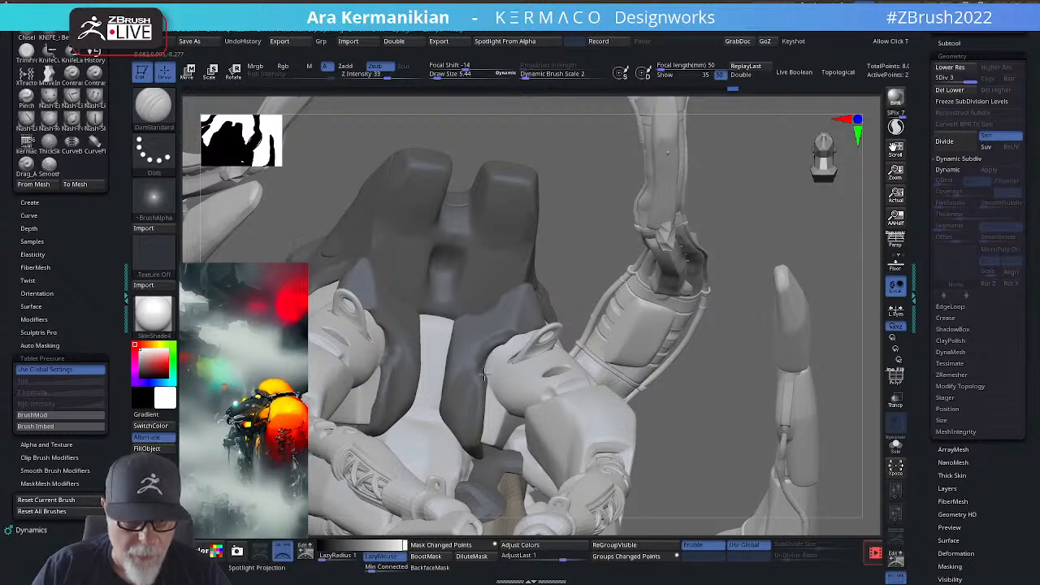
left_click_drag(479, 369, 515, 332)
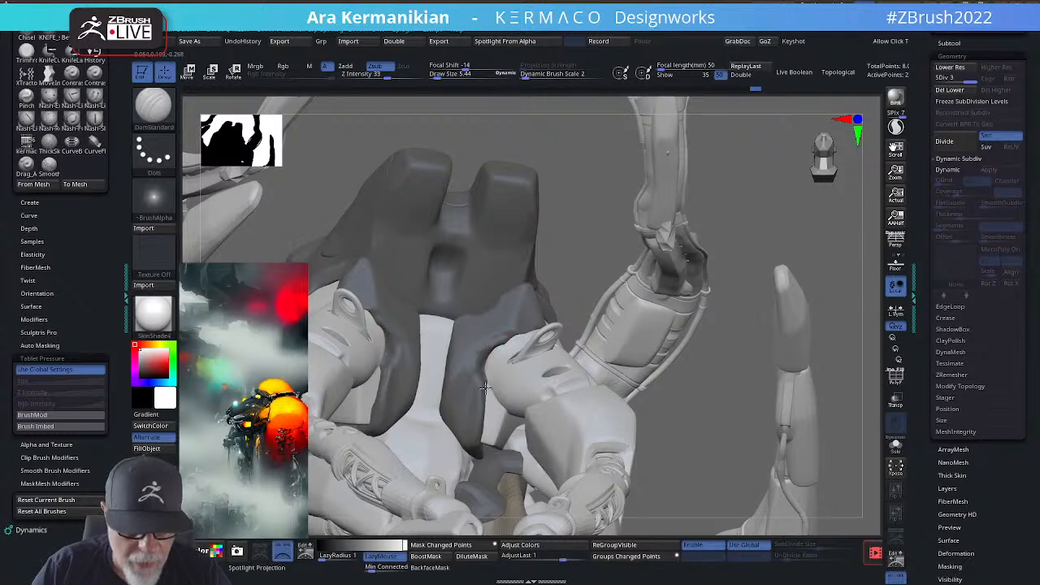
key("shift")
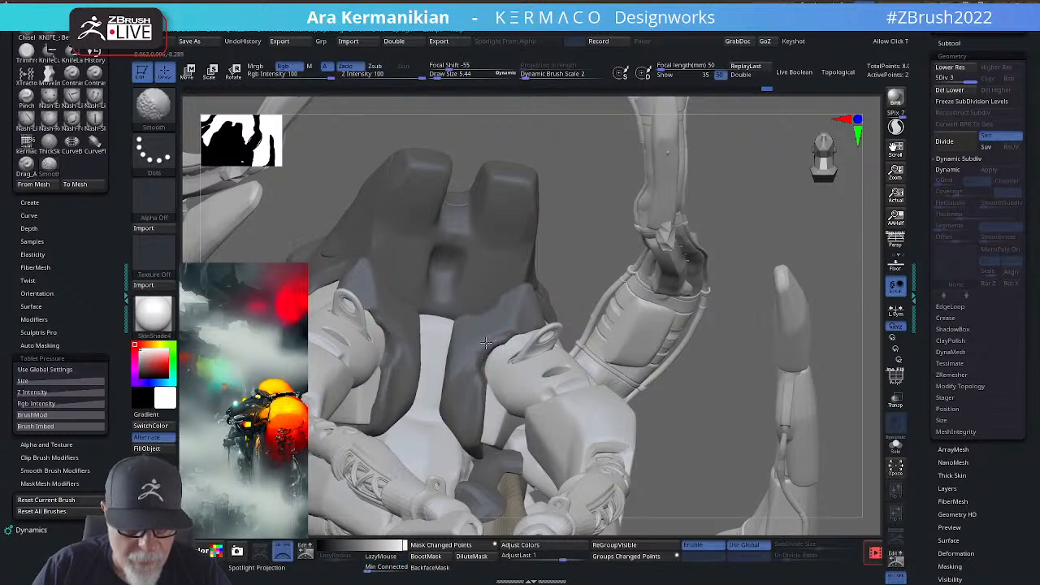
left_click_drag(508, 339, 503, 338)
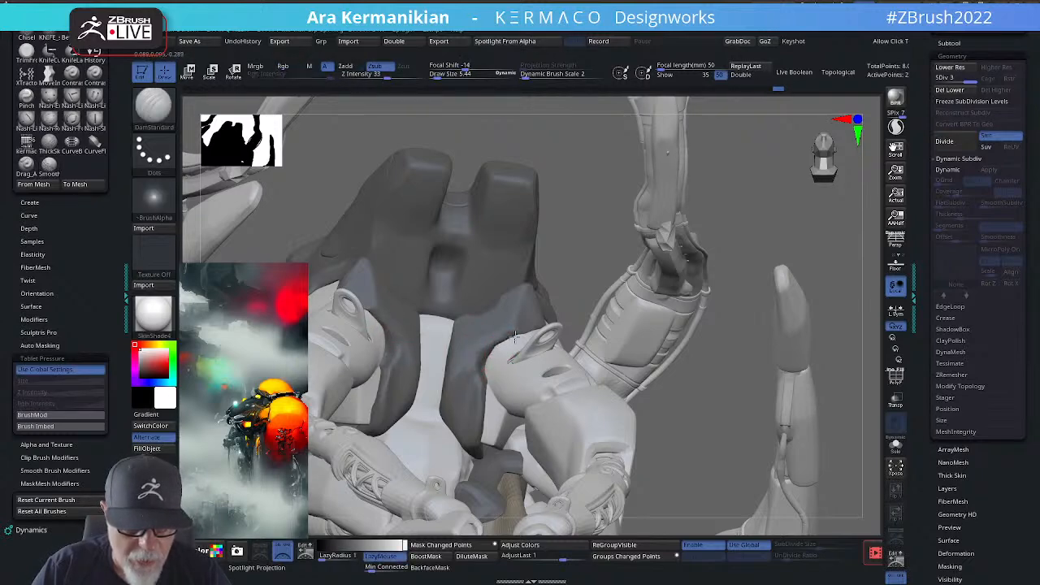
Step: Flatten the Extract1 part's upper plane above the front leg joint with the hPolish brush
right_click(476, 360)
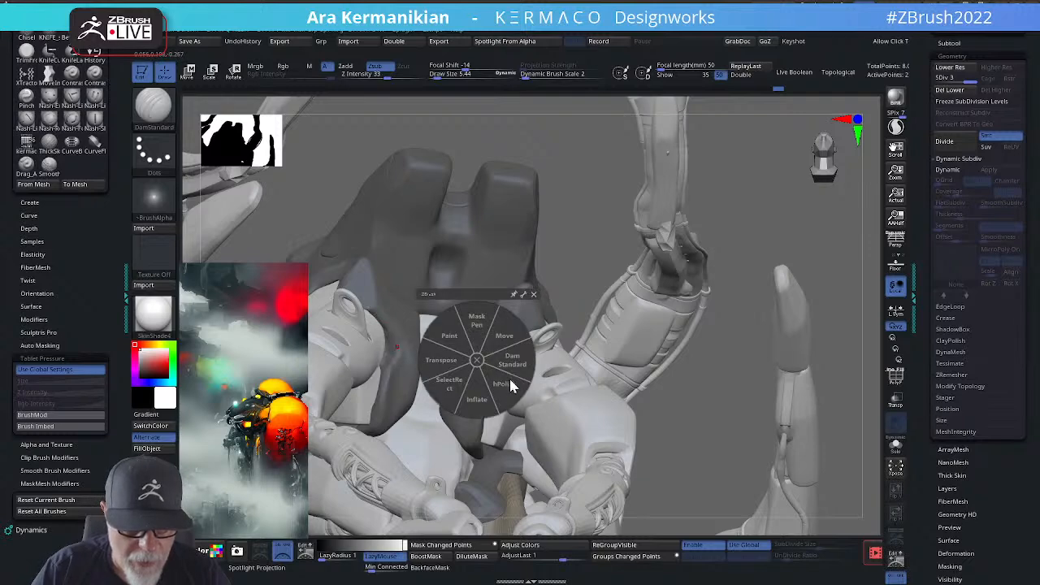
left_click(507, 384)
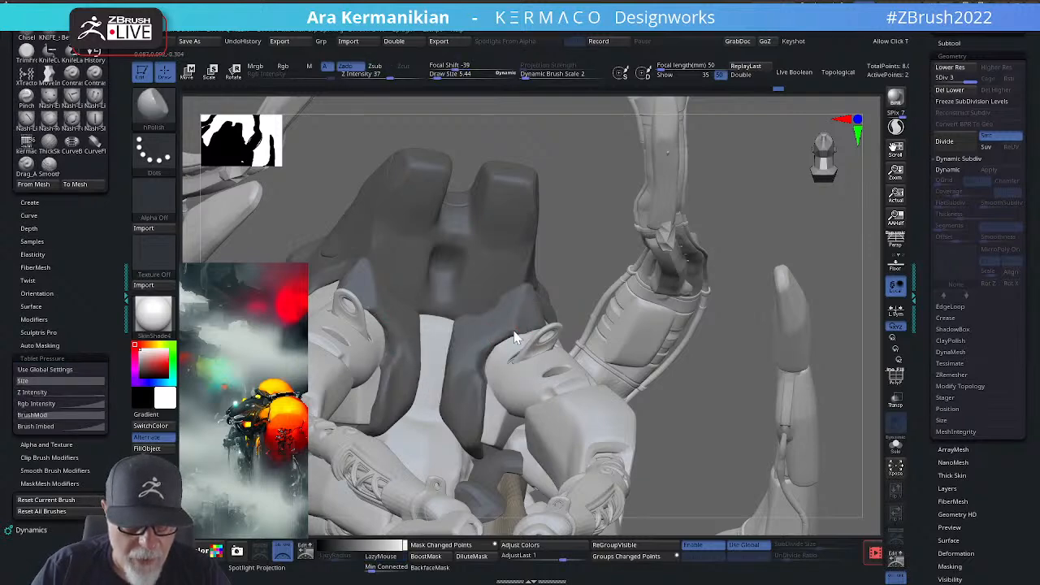
left_click_drag(578, 279, 493, 338)
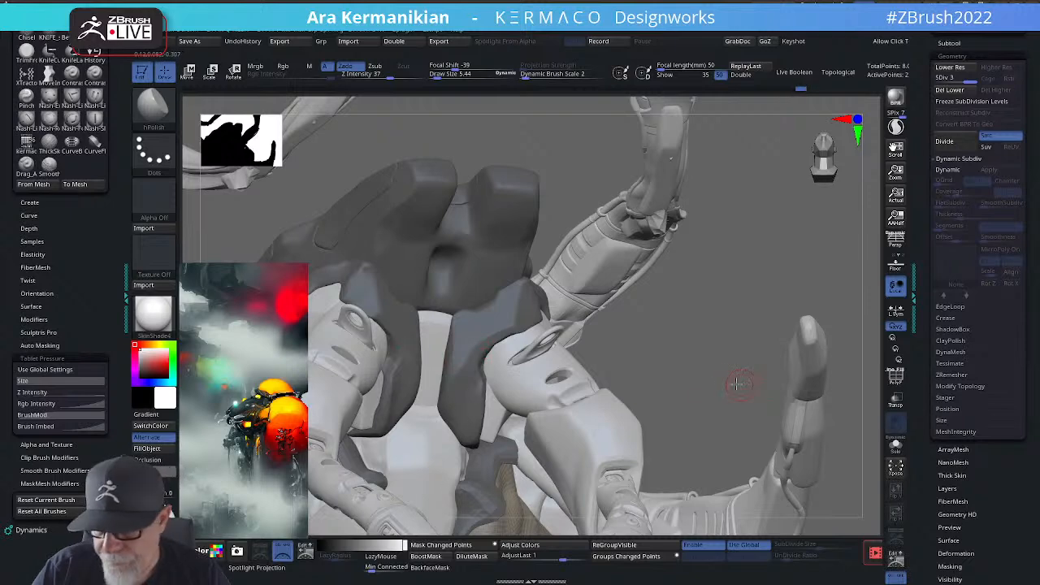
left_click_drag(737, 384, 731, 252)
left_click_drag(796, 273, 821, 317)
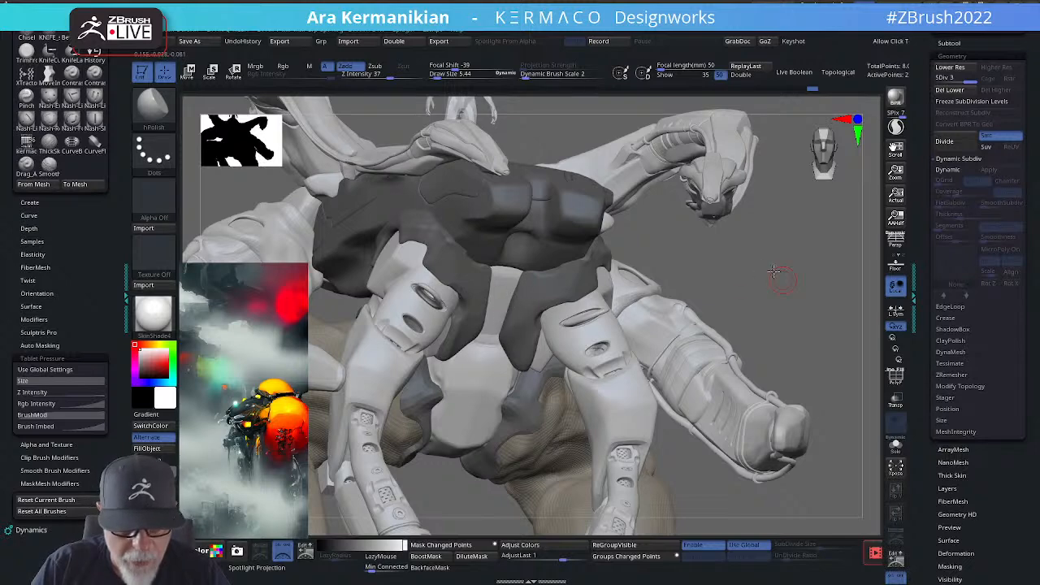
left_click_drag(776, 272, 692, 274)
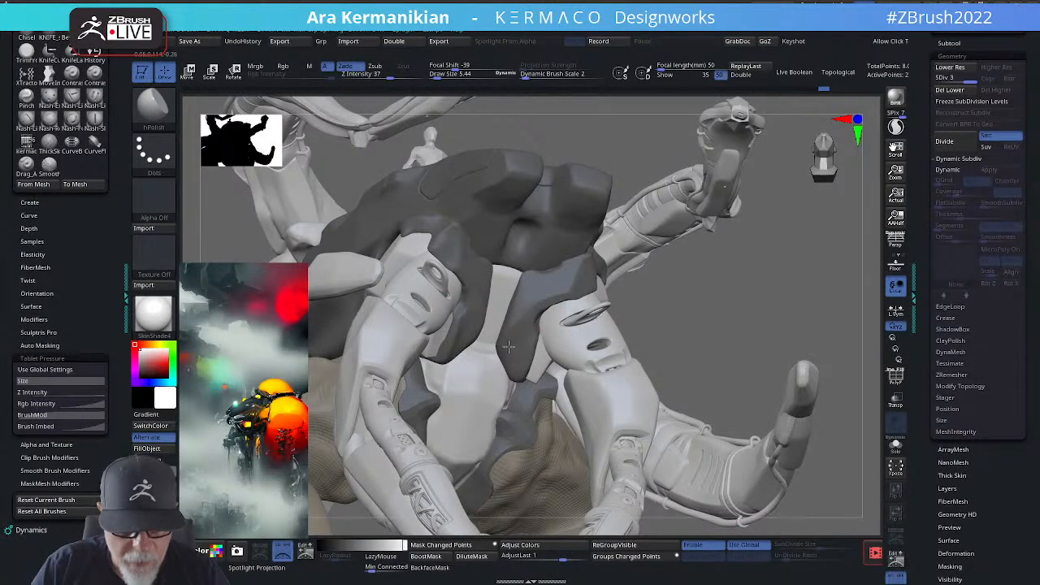
left_click_drag(763, 317, 610, 225)
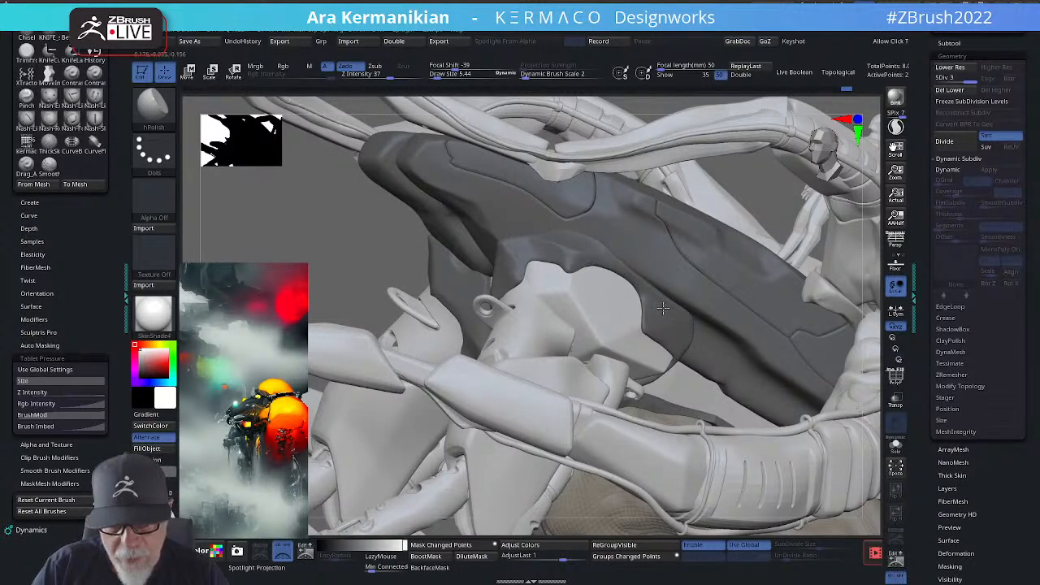
Step: Switch to the Dam Standard brush and refine the Extract1 part's curved side edge over the leg joint, smoothing its front section
left_click_drag(786, 198, 842, 283, "alt")
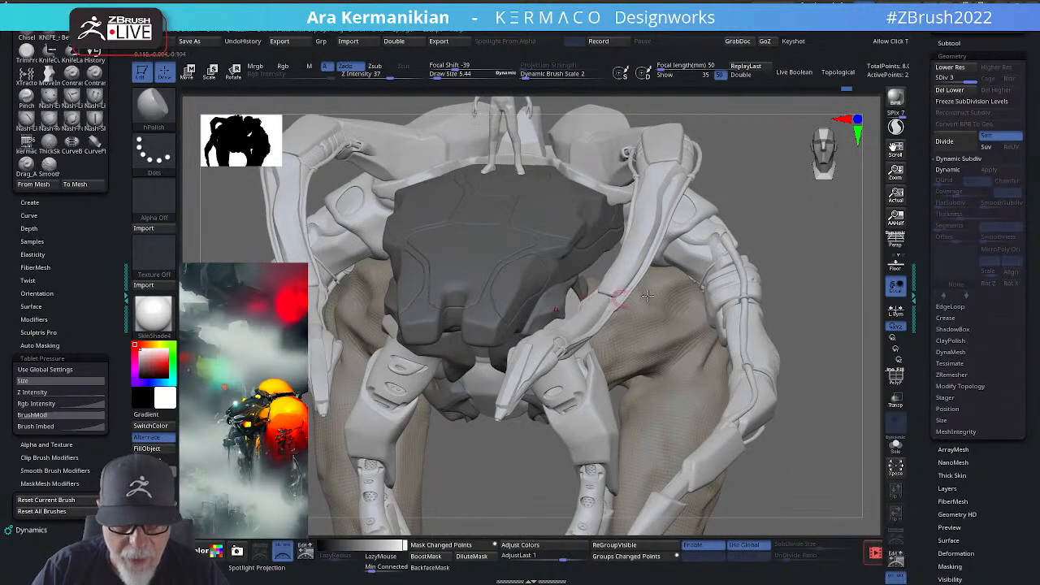
right_click(561, 294)
left_click(597, 299)
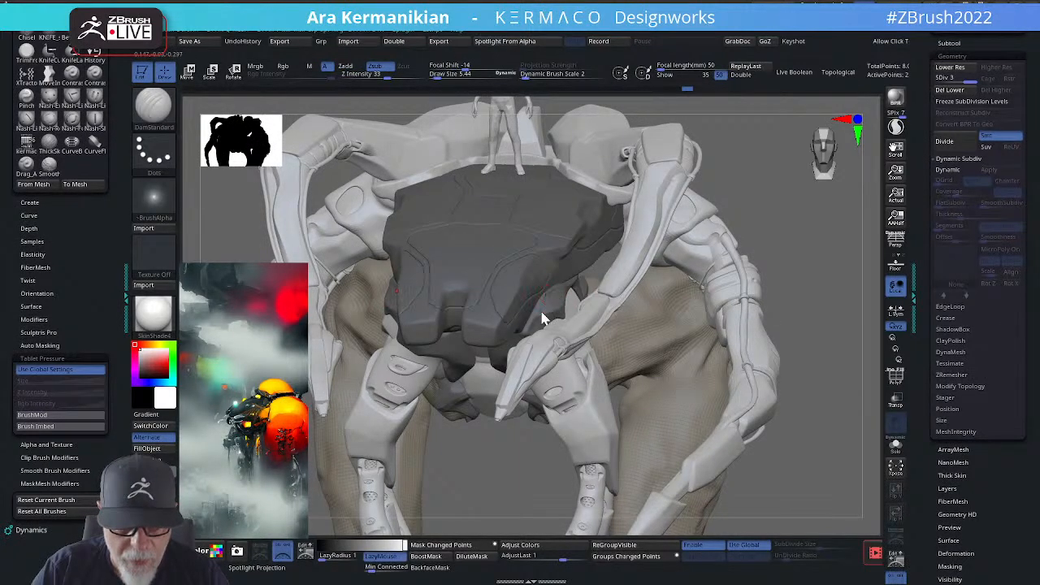
key("shift")
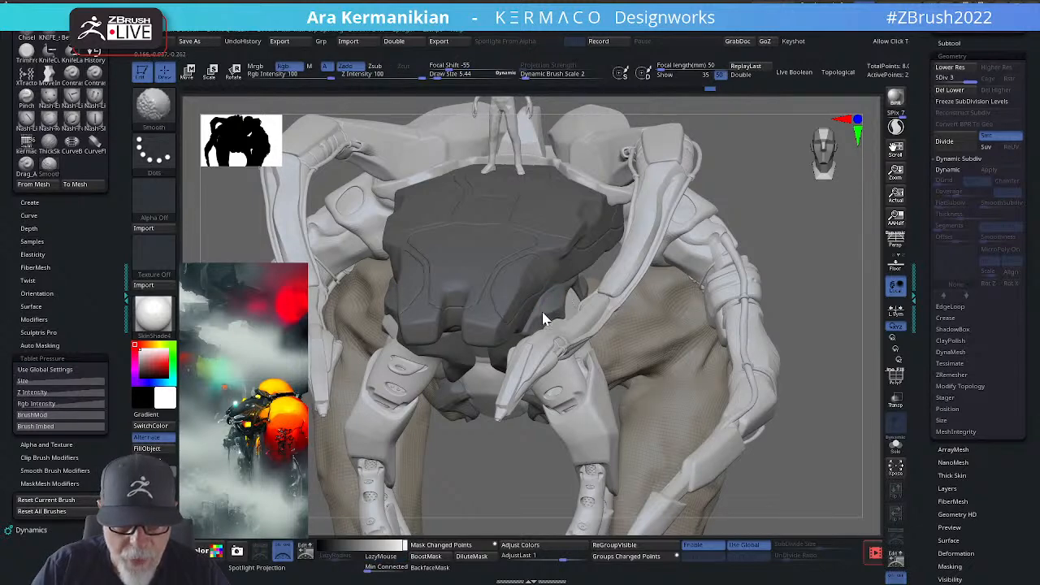
left_click_drag(796, 248, 608, 284)
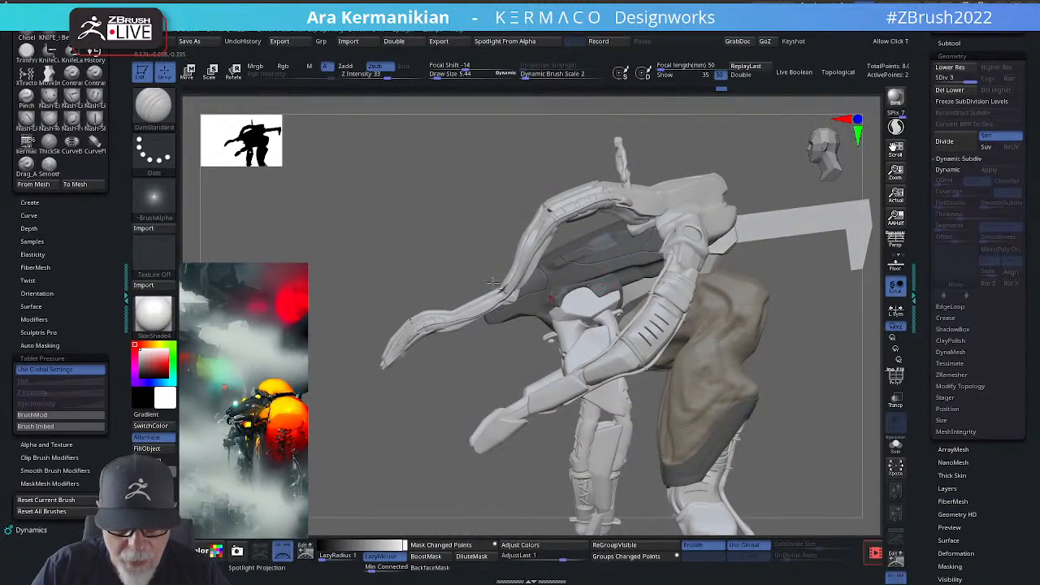
mouse_move(368, 220)
left_mouse_down("alt")
mouse_move(358, 255)
mouse_move(757, 398)
left_mouse_up("alt")
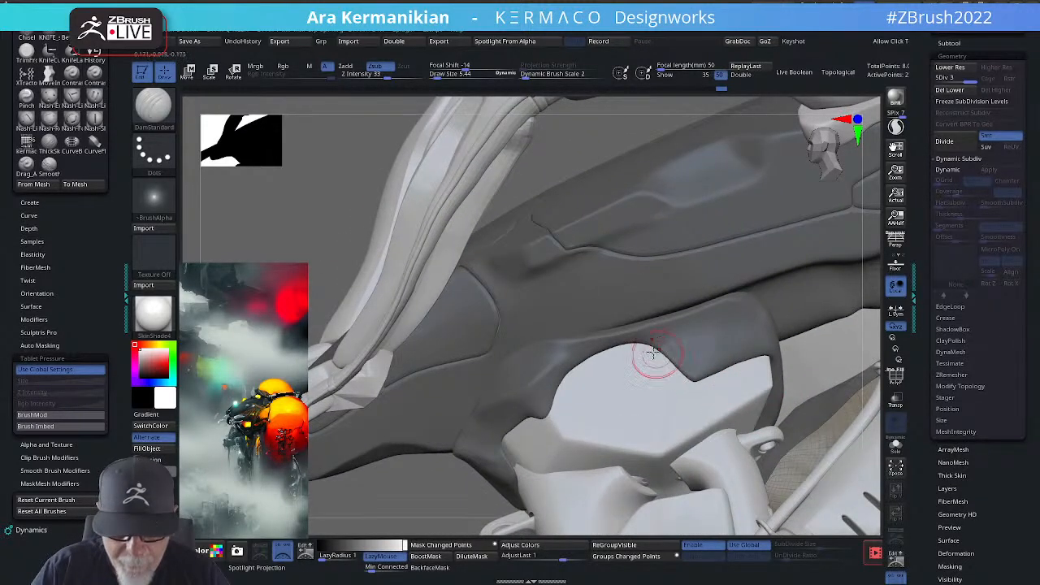
mouse_move(619, 350)
left_mouse_down()
mouse_move(640, 346)
mouse_move(583, 361)
mouse_move(642, 336)
mouse_move(667, 359)
mouse_move(594, 344)
mouse_move(571, 360)
mouse_move(600, 348)
left_mouse_up()
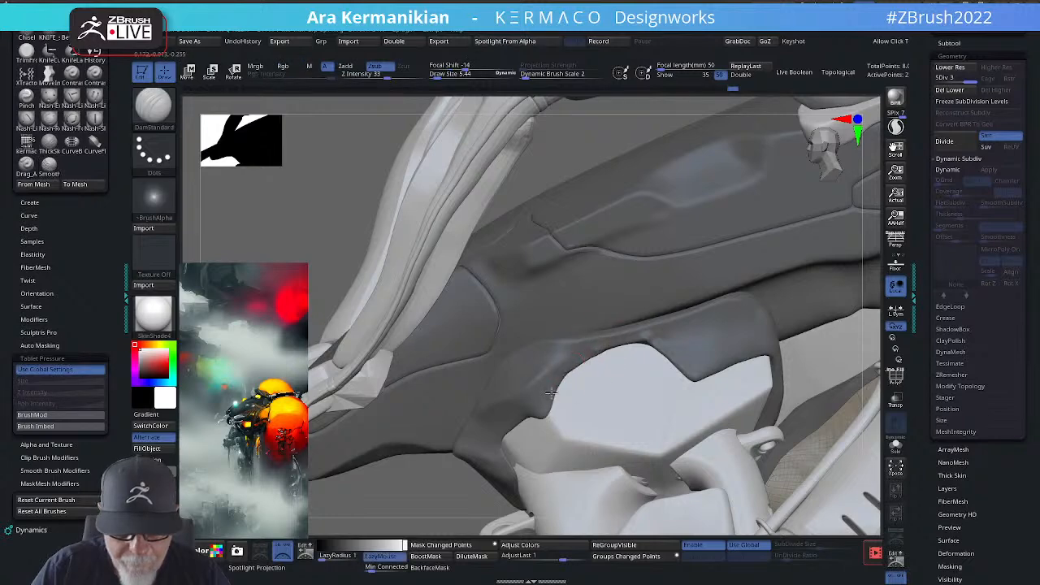
left_click_drag(561, 382, 598, 355, "shift")
Step: Polish the Extract1 part's side flap above the leg joint with hPolish and define its upper plane break with Dam Standard and smoothing
right_click(688, 343)
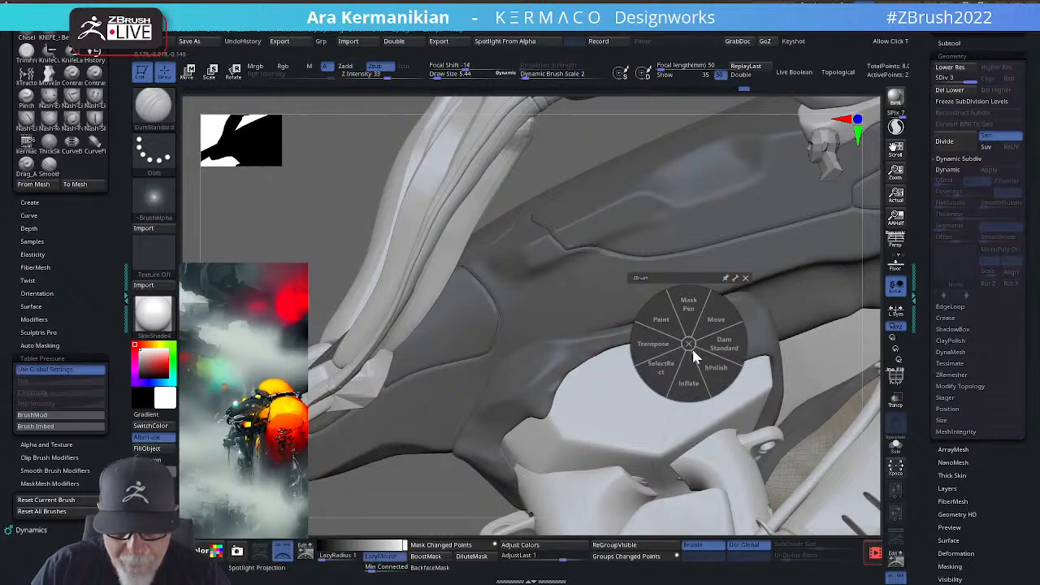
left_click(714, 372)
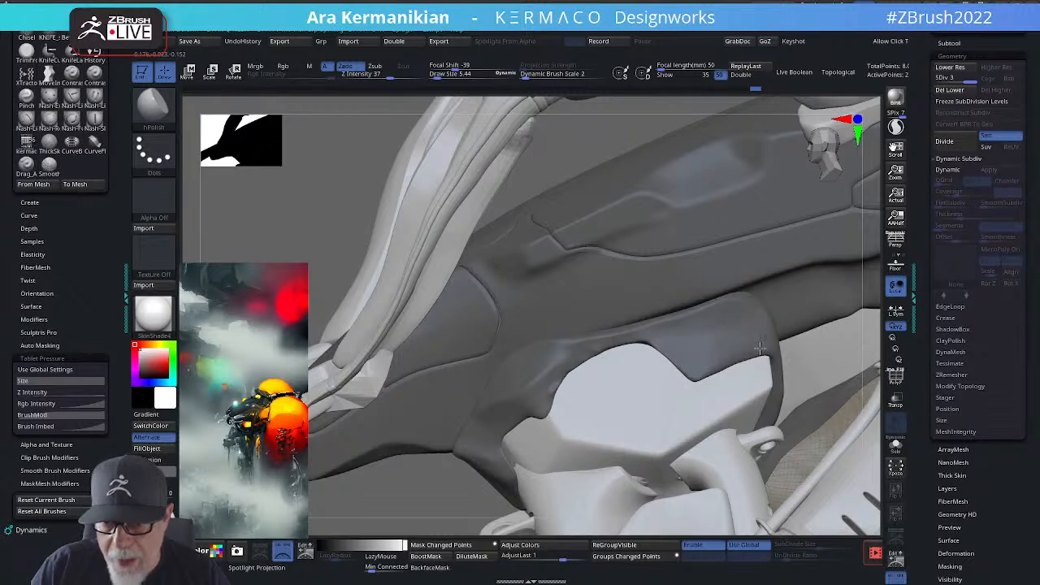
right_click(695, 355)
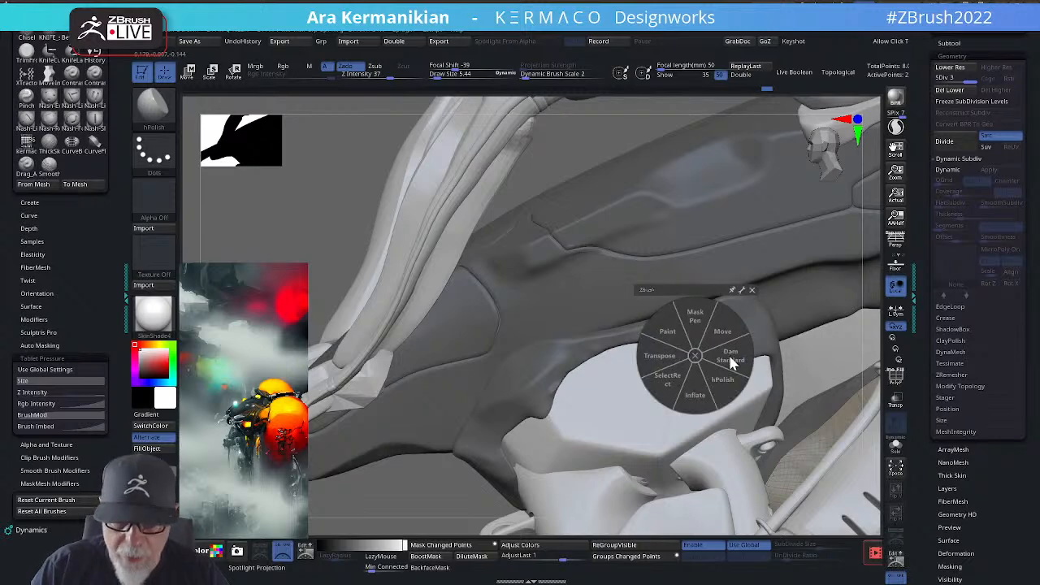
left_click(729, 357)
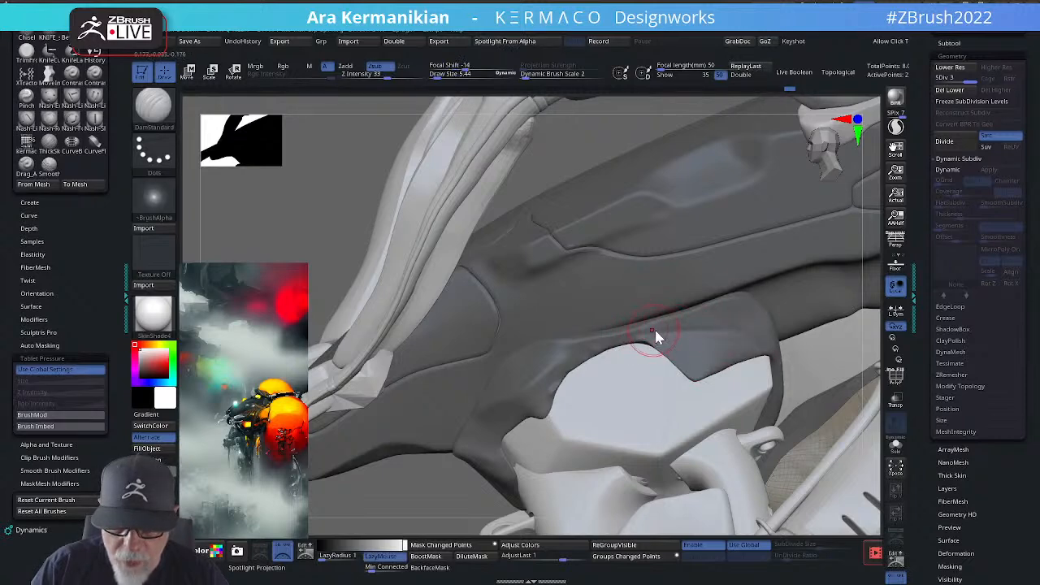
key("shift")
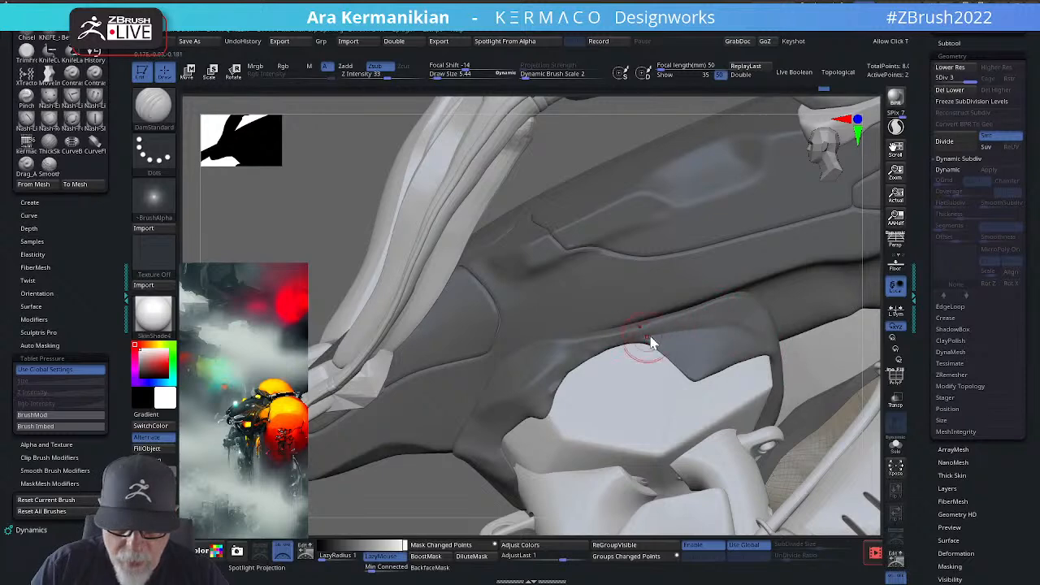
key("shift")
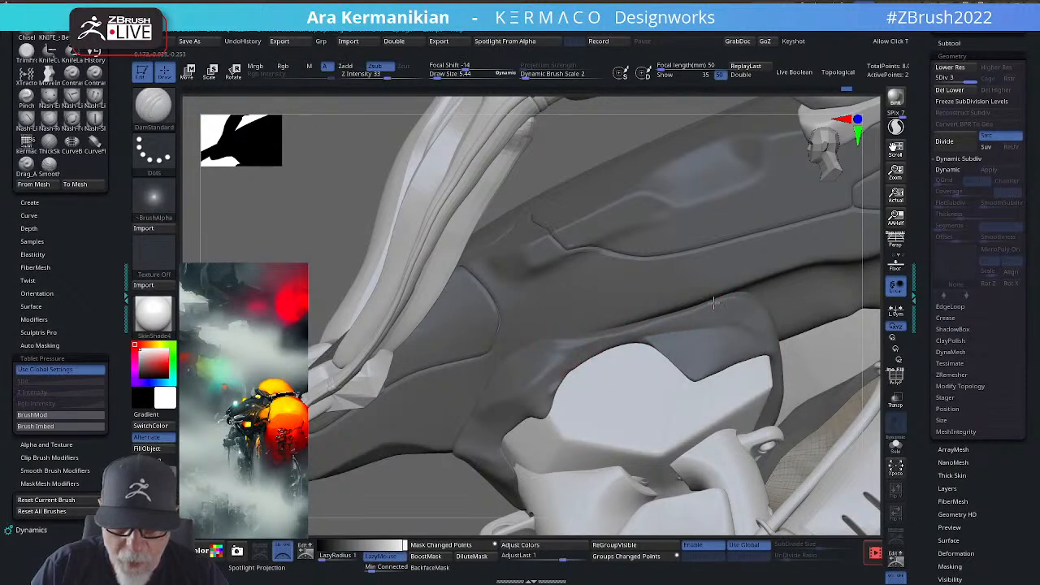
key("shift")
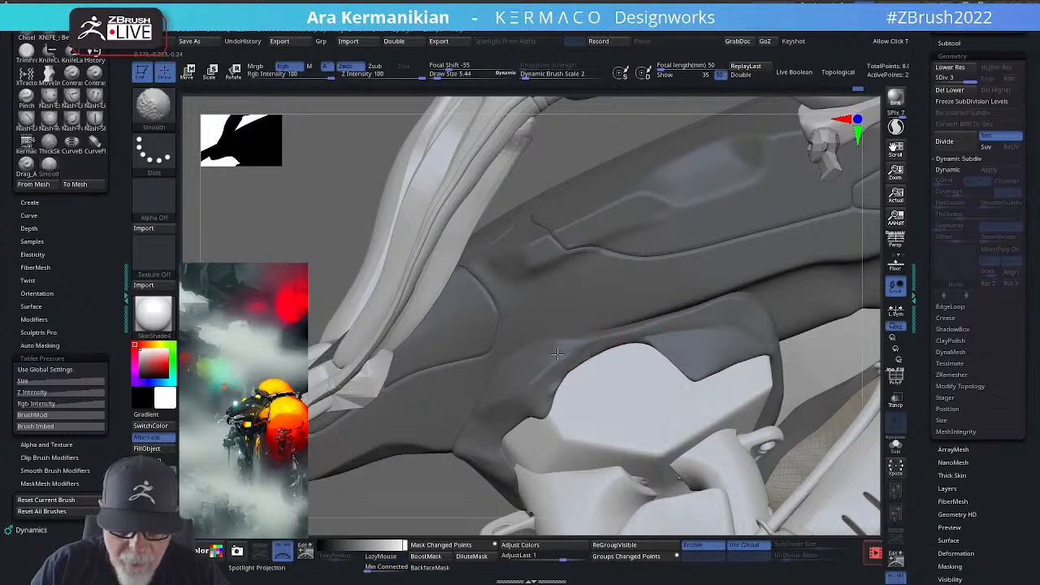
Step: Turn on the floor grid and refine the Extract1 part's side flap around the leg joint with Dam Standard and smoothing
left_click_drag(352, 492, 794, 309, "alt")
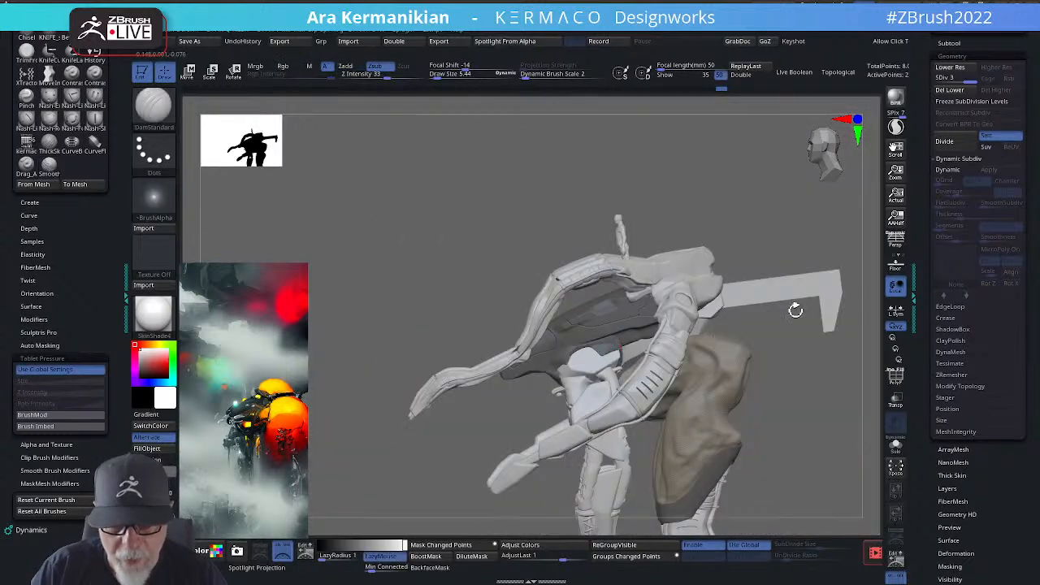
mouse_move(805, 249)
left_mouse_down()
mouse_move(867, 238)
mouse_move(852, 244)
mouse_move(866, 258)
mouse_move(805, 267)
left_mouse_up()
key("shift+p")
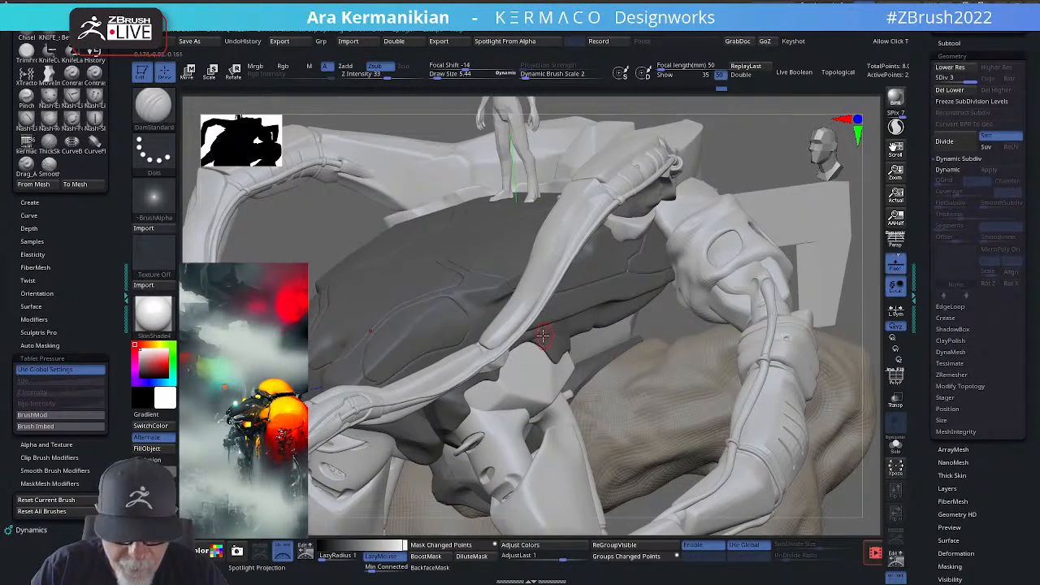
left_click_drag(692, 327, 644, 382)
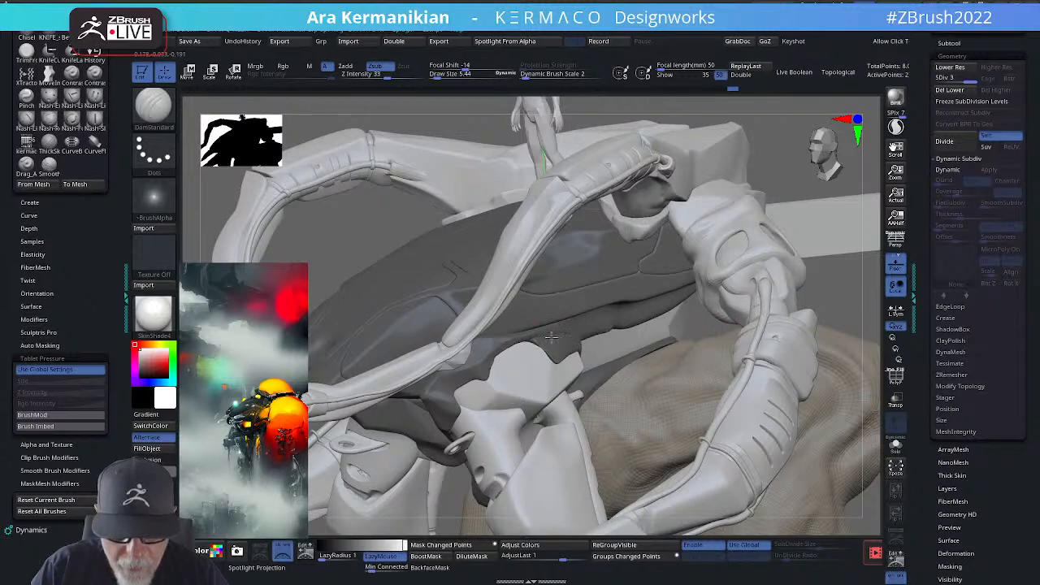
left_click_drag(692, 322, 587, 336)
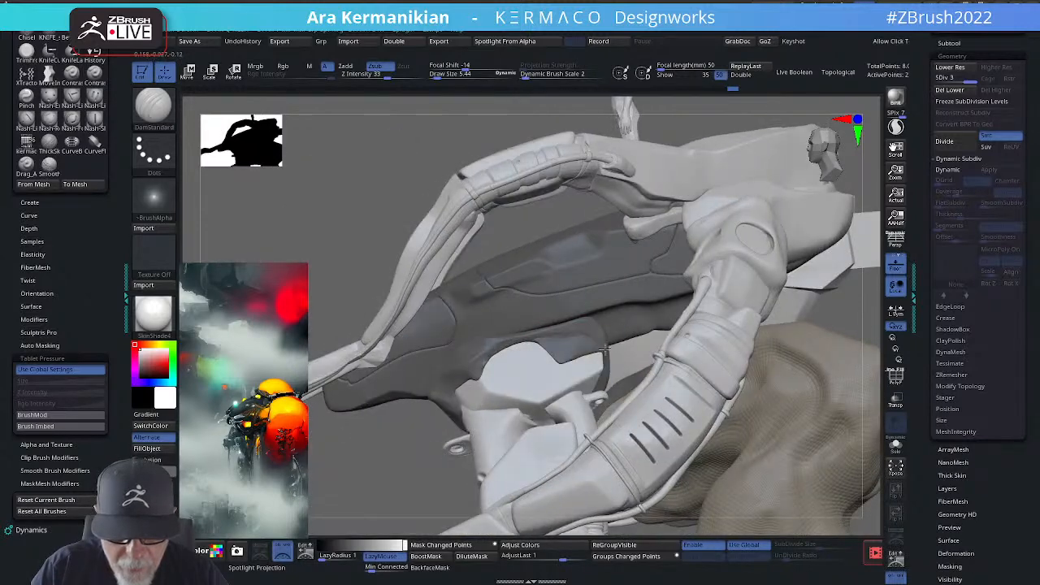
key("shift")
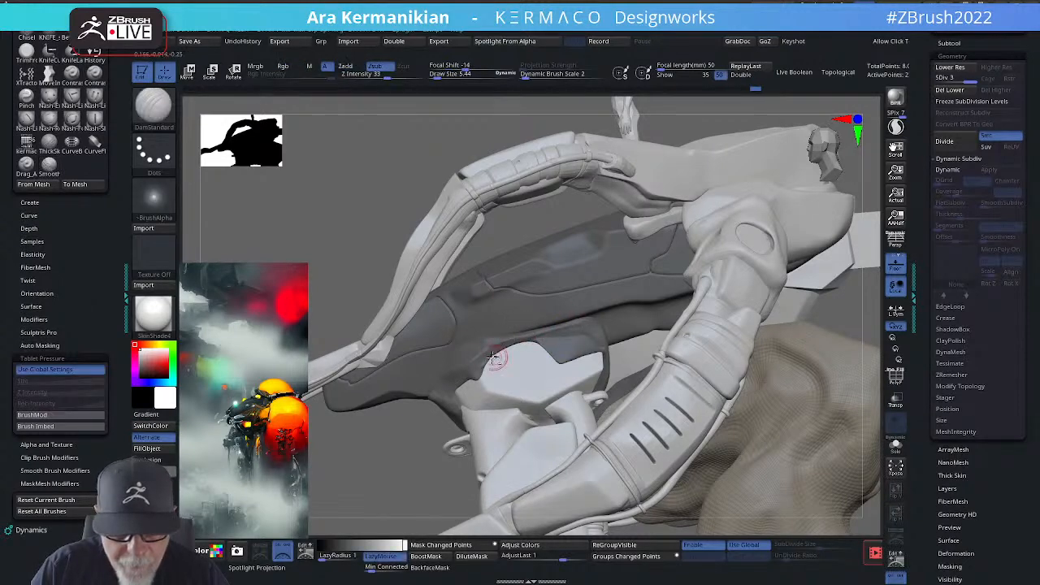
key("shift")
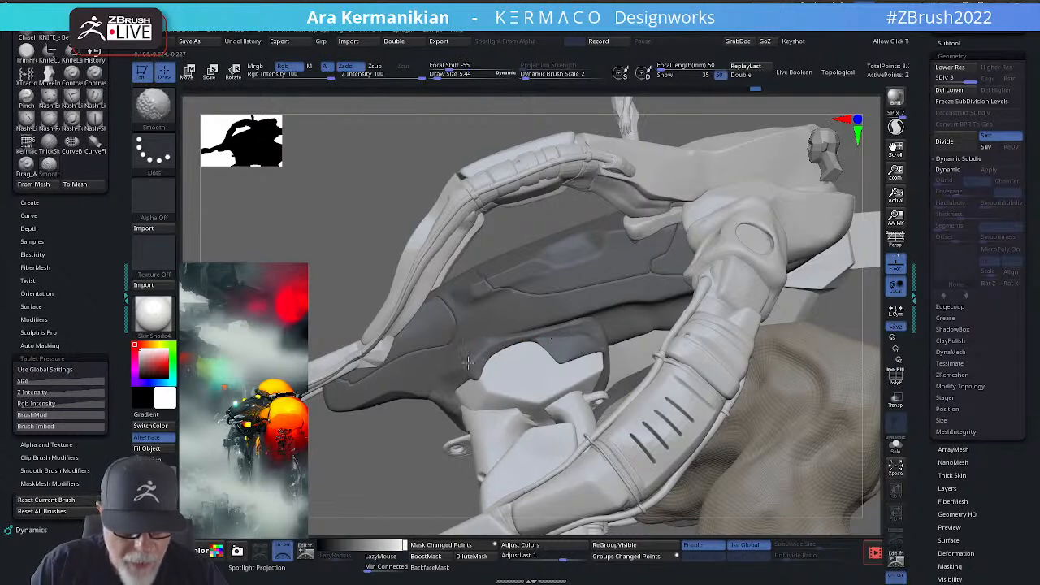
Step: Isolate the Extract1 part with Solo and examine its inner side
mouse_move(370, 235)
left_mouse_down("alt")
mouse_move(402, 165)
mouse_move(542, 160)
left_mouse_up("alt")
mouse_move(641, 160)
left_mouse_down()
mouse_move(679, 149)
mouse_move(634, 156)
mouse_move(712, 184)
left_mouse_up()
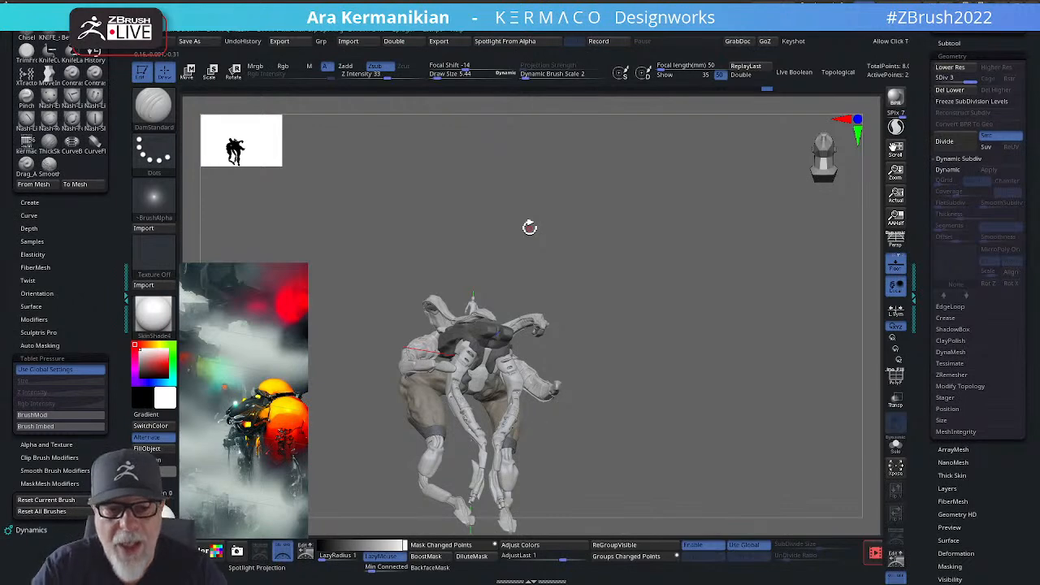
left_click_drag(617, 134, 786, 191)
left_click_drag(735, 130, 907, 445)
left_click(899, 446)
left_click_drag(673, 265, 687, 428)
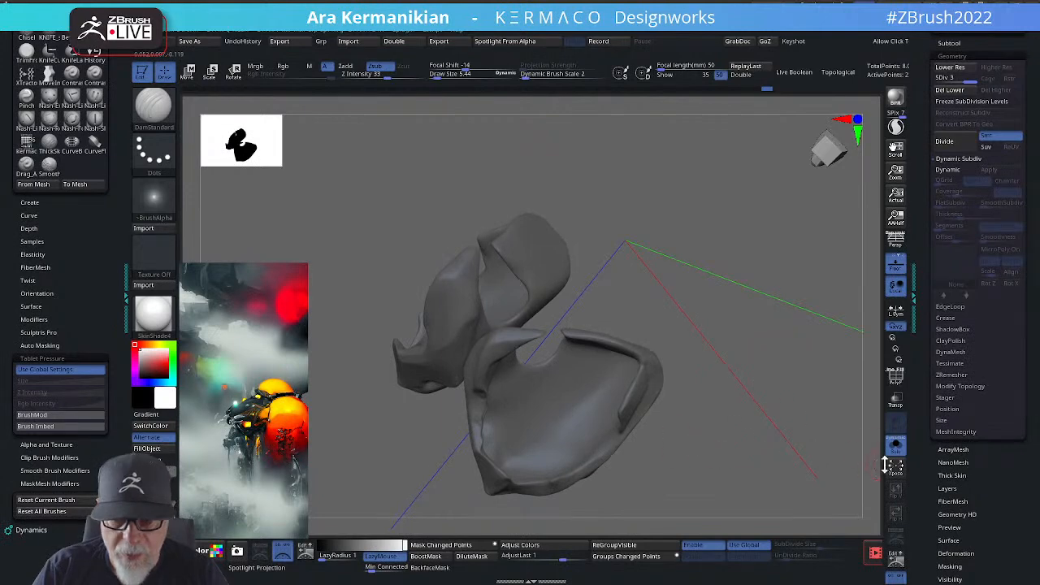
Step: Smooth the Extract1 part's inner surface near its rim and build up the thin side edge with the Inflate brush
key("shift")
left_click_drag(474, 423, 480, 431, "shift")
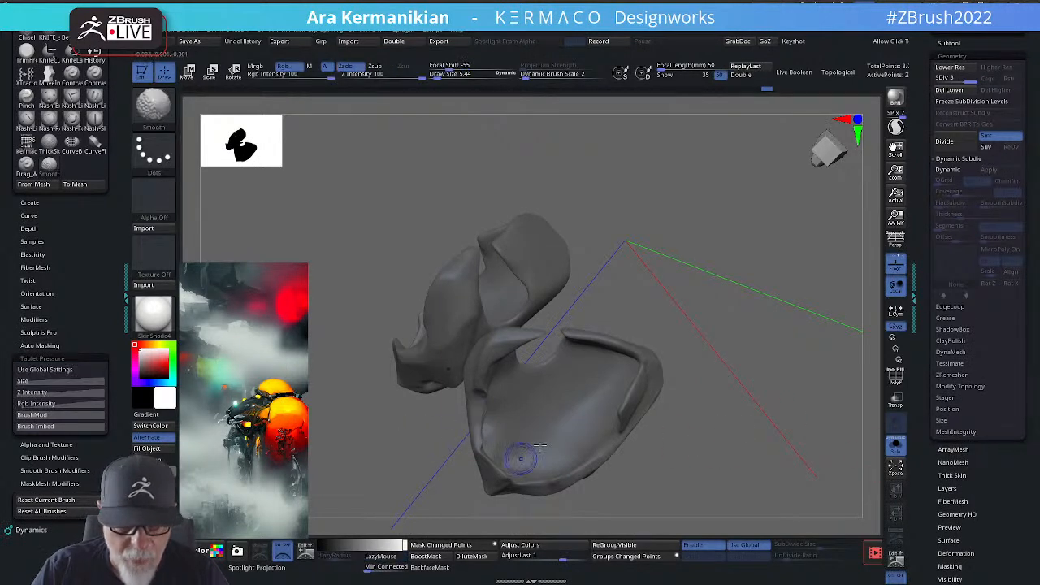
mouse_move(812, 325)
left_mouse_down()
mouse_move(742, 343)
mouse_move(563, 343)
left_mouse_up()
right_click(420, 442)
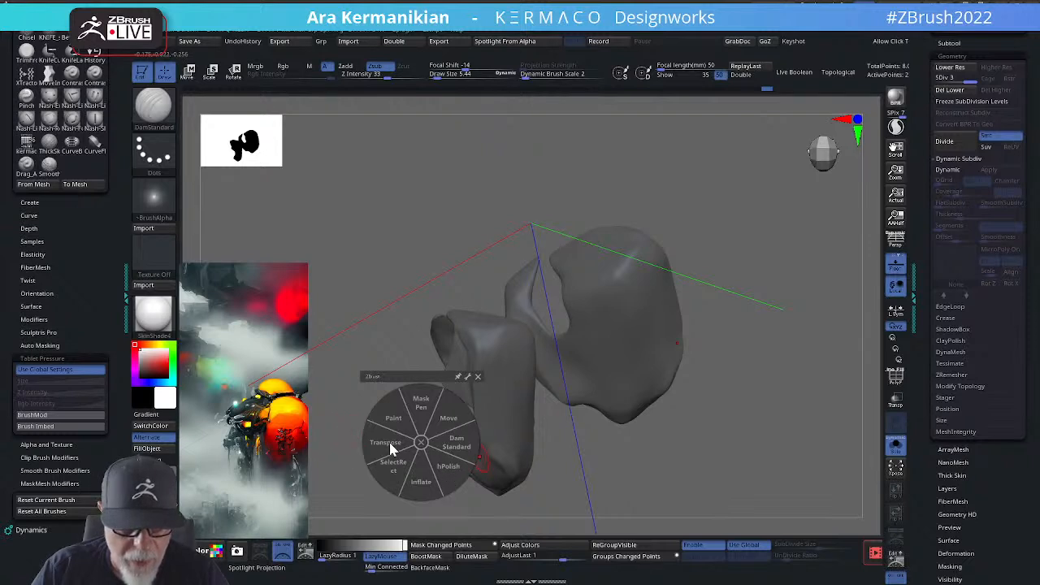
left_click(422, 483)
left_click_drag(422, 484, 481, 418)
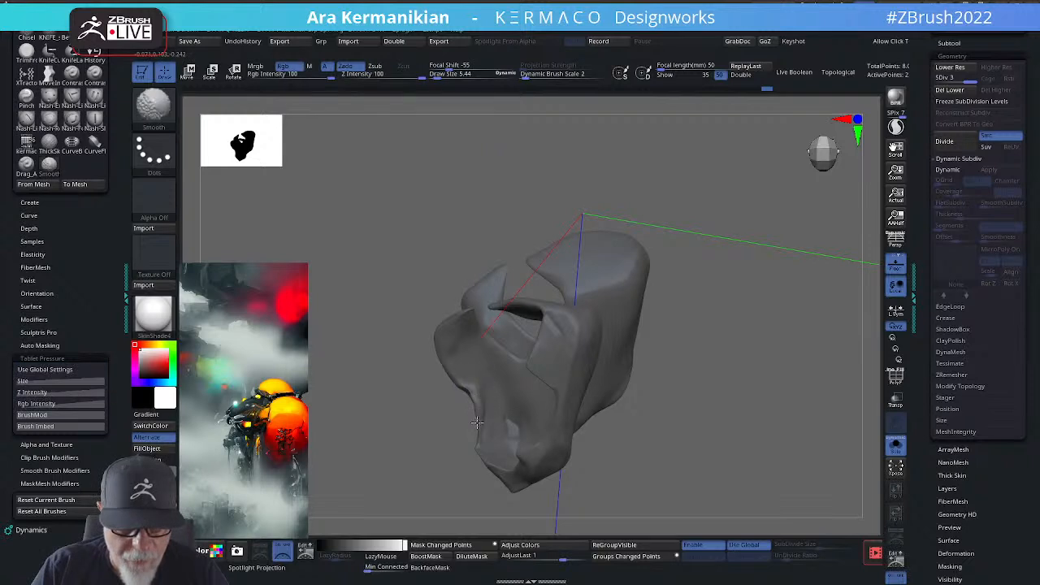
left_click_drag(789, 395, 568, 377)
left_click_drag(479, 392, 479, 420, "shift")
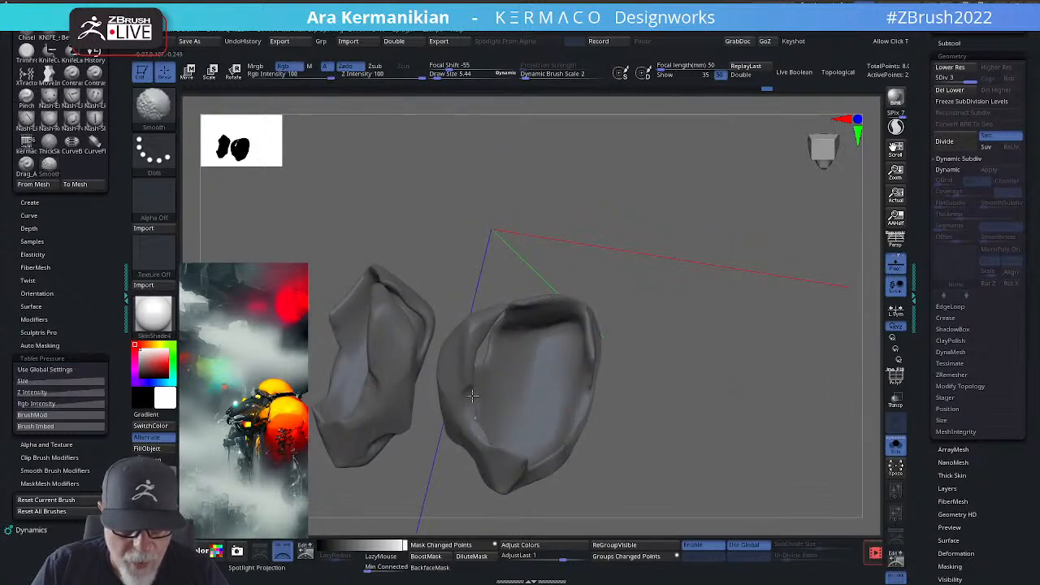
mouse_move(713, 367)
left_mouse_down()
mouse_move(547, 384)
mouse_move(690, 317)
mouse_move(560, 312)
left_mouse_up()
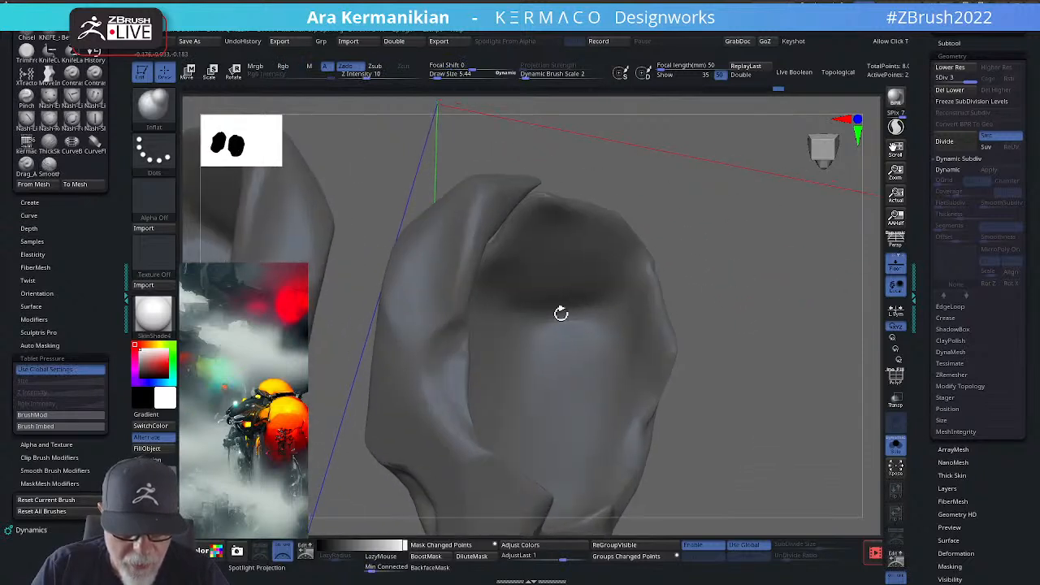
left_click_drag(461, 377, 459, 356, "shift")
Step: Define the crease along the Extract1 part's inner side rim with Dam Standard and smooth the surface beside it
right_click(445, 385)
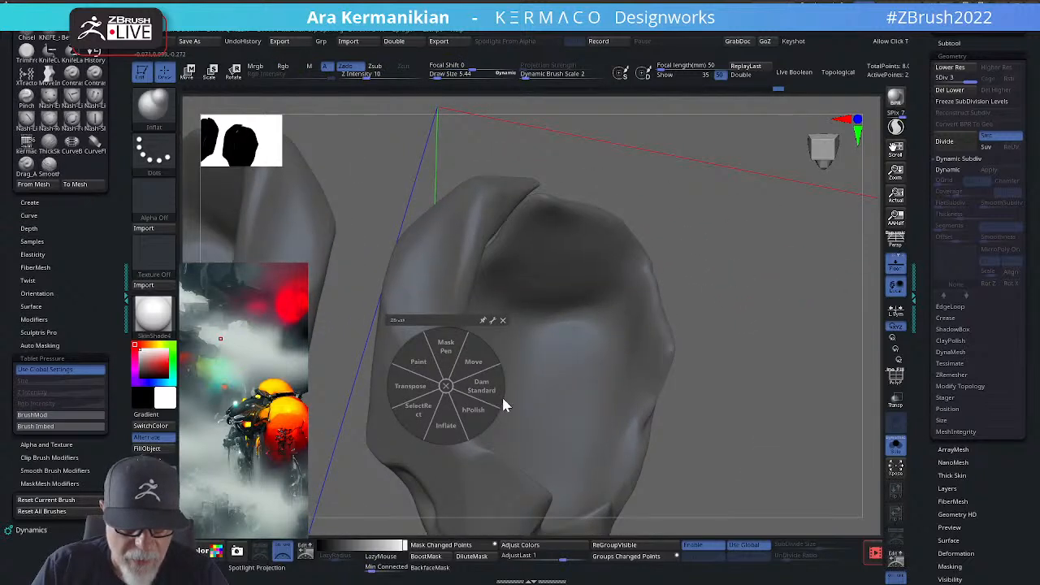
left_click(487, 383)
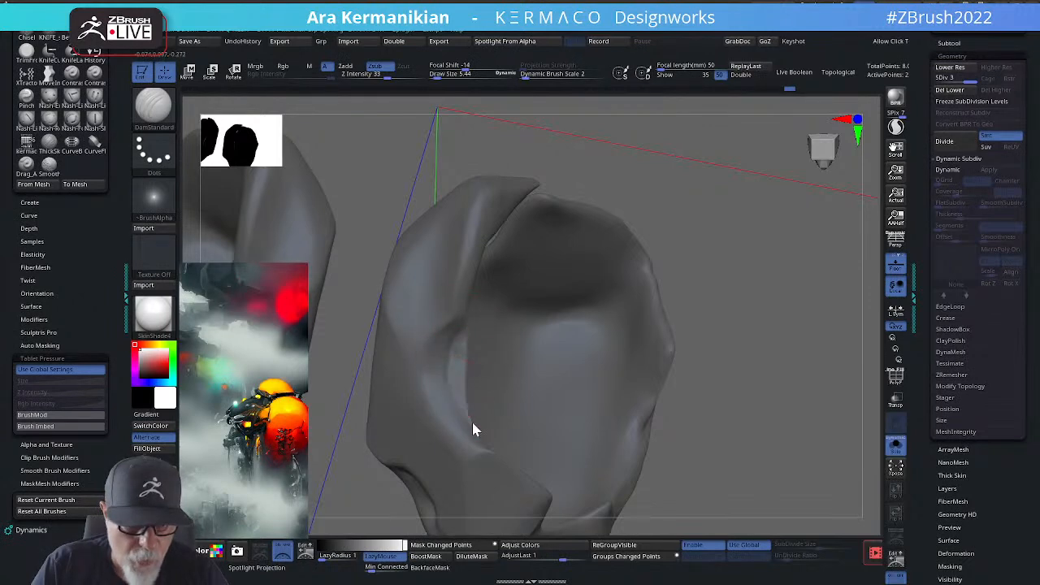
left_click_drag(451, 380, 465, 352, "shift")
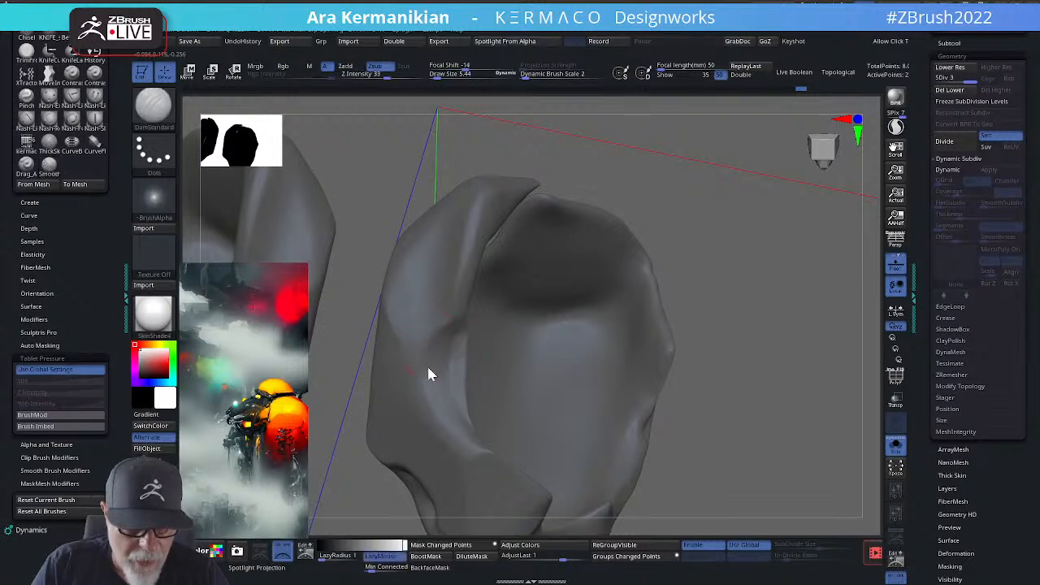
left_click_drag(428, 331, 466, 302)
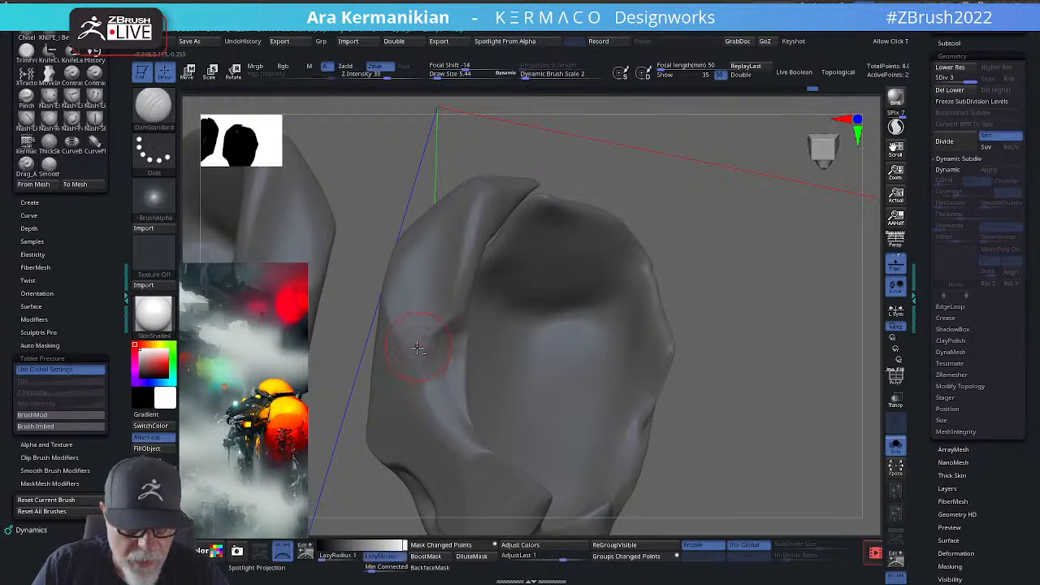
mouse_move(453, 409)
left_mouse_down()
mouse_move(429, 390)
mouse_move(462, 448)
mouse_move(482, 459)
left_mouse_up()
left_click_drag(434, 394, 431, 358, "shift")
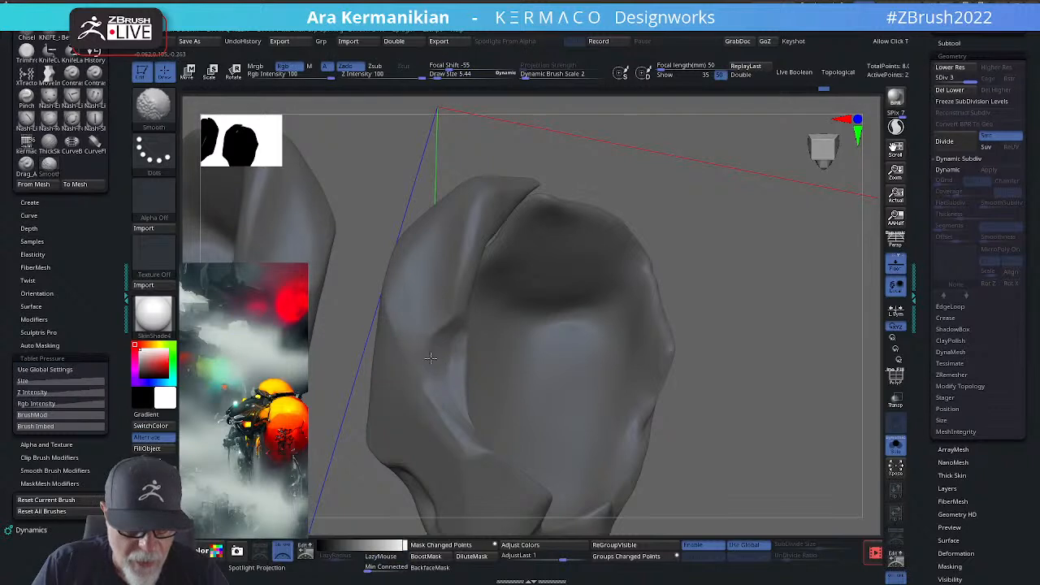
Step: Check the Extract1 part from several sides and turn off Solo to show the whole mech
mouse_move(734, 219)
left_mouse_down("alt")
mouse_move(641, 226)
mouse_move(671, 211)
mouse_move(634, 209)
mouse_move(662, 213)
mouse_move(633, 285)
left_mouse_up("alt")
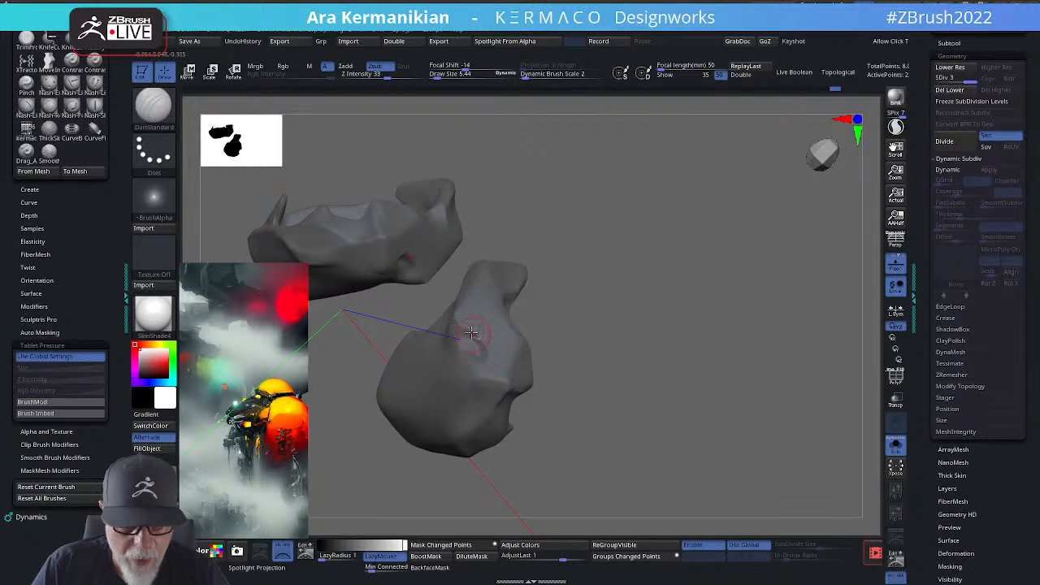
mouse_move(718, 317)
left_mouse_down()
mouse_move(731, 278)
mouse_move(781, 335)
left_mouse_up()
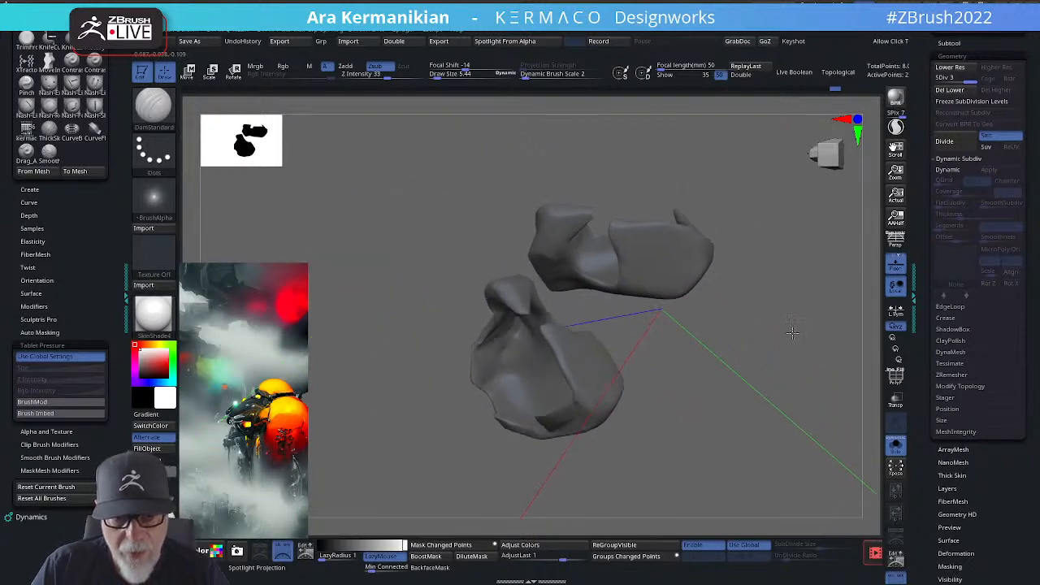
key("shift")
mouse_move(666, 355)
left_mouse_down("alt")
mouse_move(801, 244)
mouse_move(771, 332)
mouse_move(881, 344)
left_mouse_up("alt")
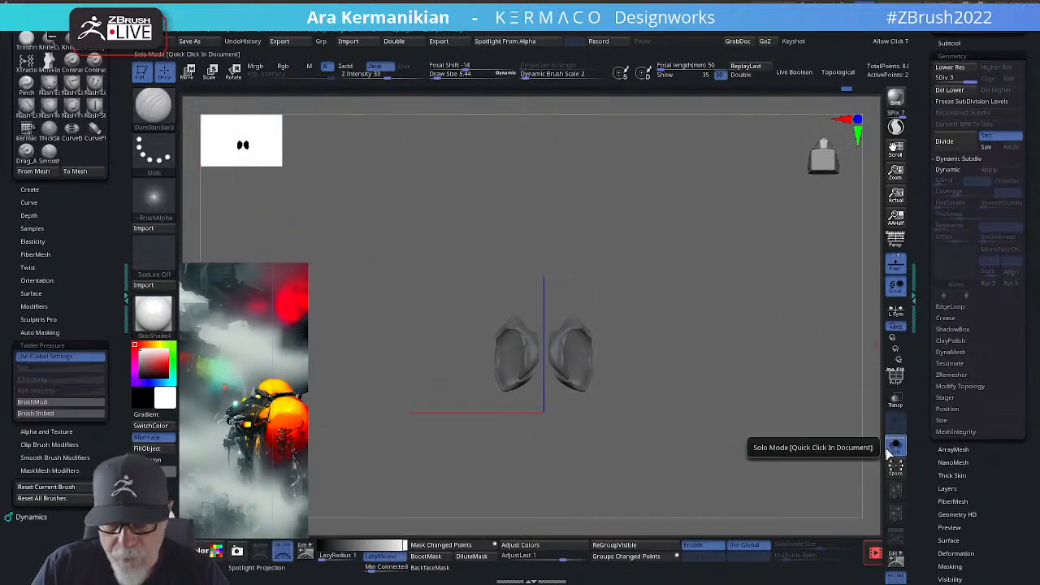
left_click(895, 444)
mouse_move(708, 364)
left_mouse_down("alt")
mouse_move(731, 273)
mouse_move(770, 286)
mouse_move(735, 324)
mouse_move(743, 314)
left_mouse_up("alt")
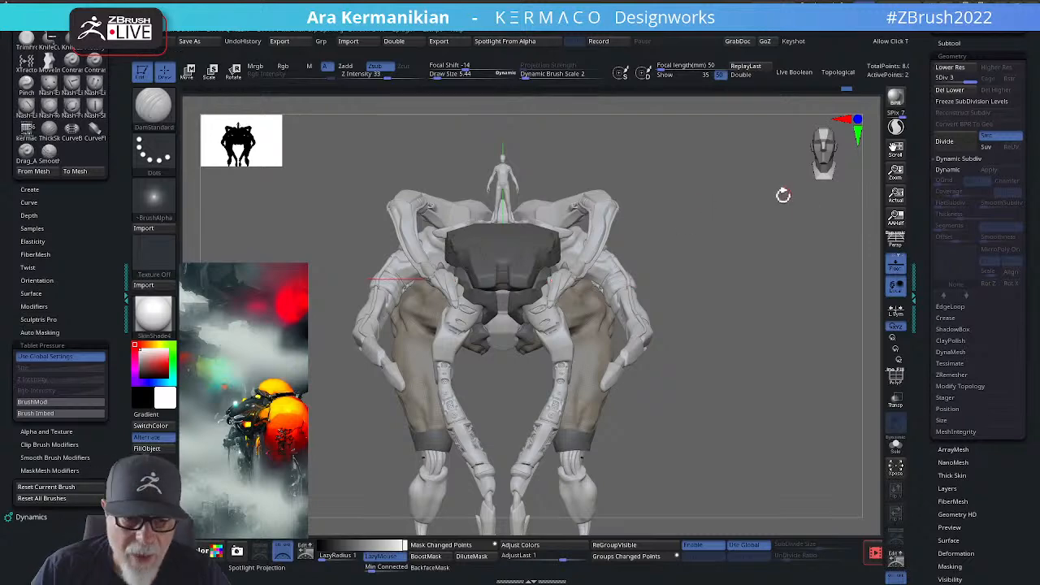
Step: Select the Extract2 part around the central pelvis piece and prepare to refine it with Dam Standard and smoothing
mouse_move(809, 207)
left_mouse_down()
mouse_move(784, 172)
mouse_move(764, 190)
mouse_move(760, 160)
mouse_move(744, 155)
mouse_move(792, 188)
mouse_move(800, 177)
mouse_move(761, 186)
mouse_move(784, 176)
mouse_move(525, 373)
mouse_move(538, 342)
left_mouse_up()
key("b")
key("m")
key("v")
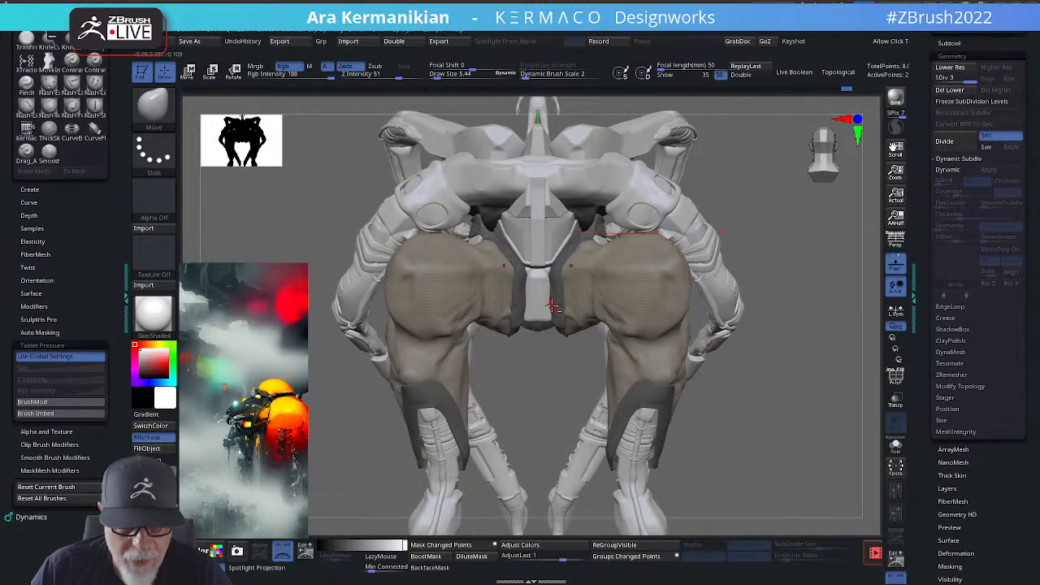
left_click(555, 309, "alt")
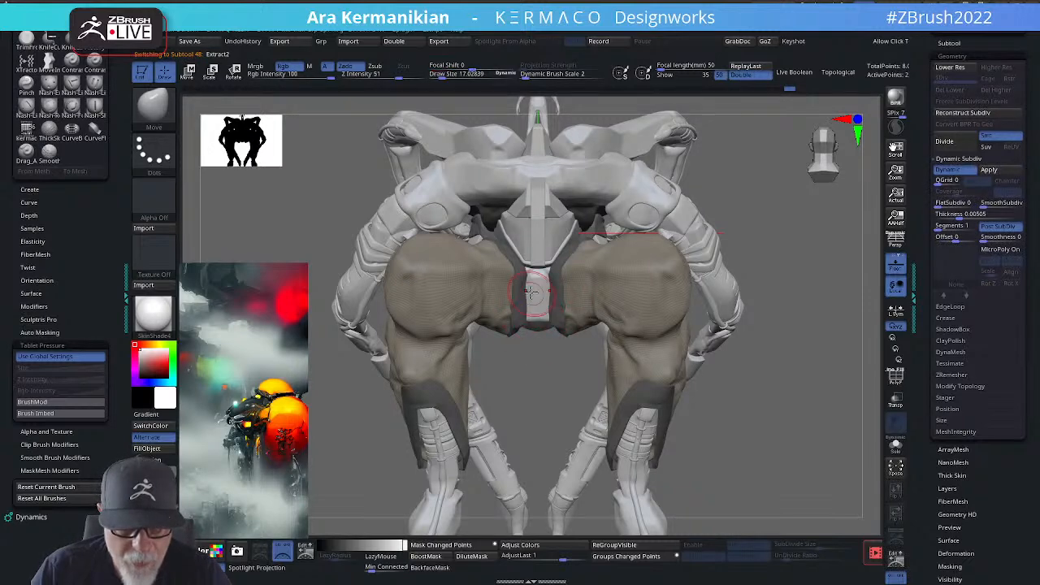
key("shift")
left_click_drag(545, 379, 510, 430, "alt")
right_click(521, 330)
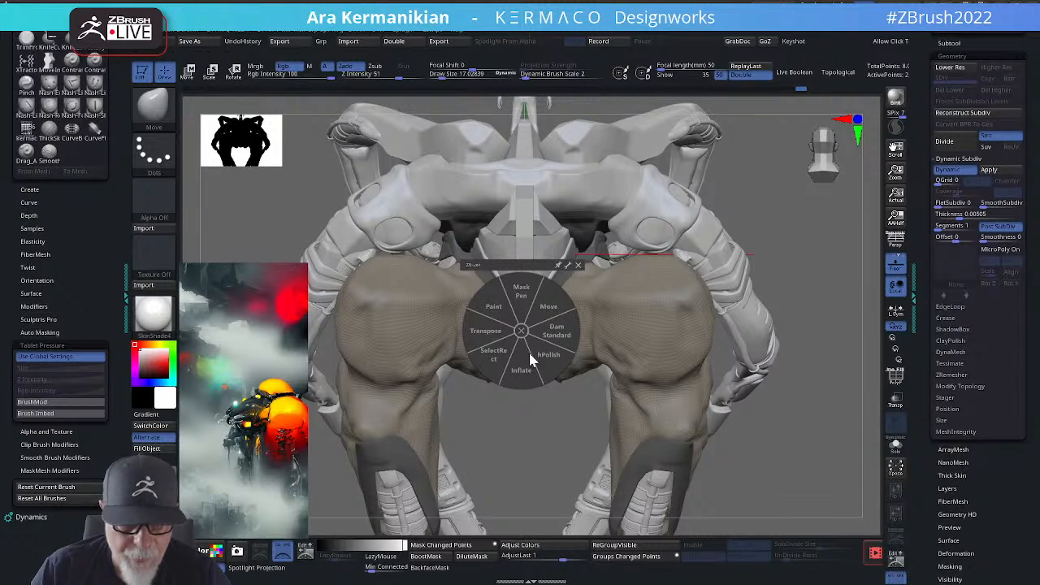
left_click(551, 341)
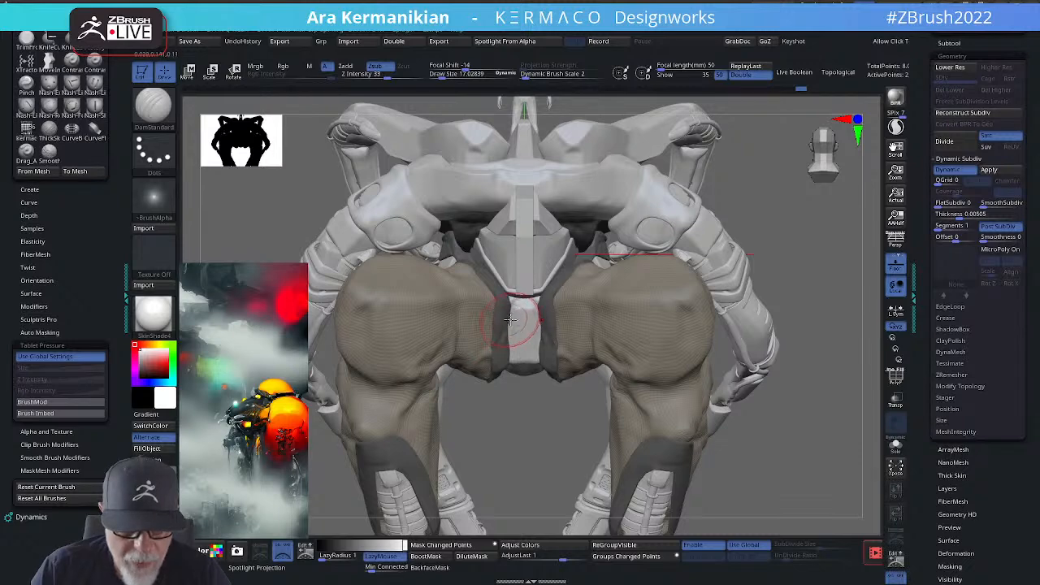
key("shift")
Step: Adjust the Extract2 part's edges between the pelvis piece and the upper legs with the Move brush
mouse_move(498, 348)
right_mouse_down()
mouse_move(512, 333)
mouse_move(569, 317)
right_mouse_up()
key("b")
key("m")
key("v")
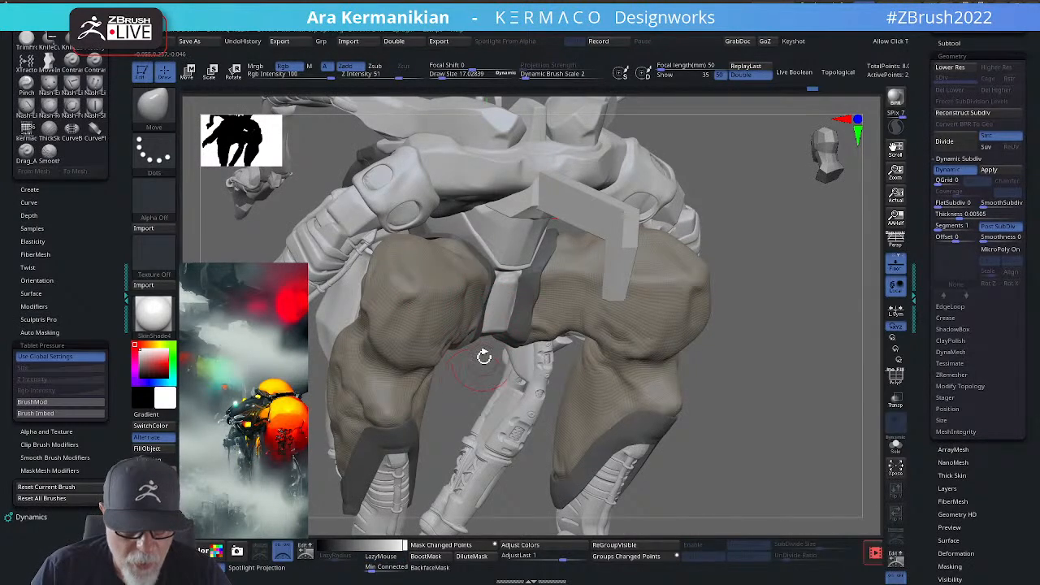
right_click_drag(477, 323, 478, 344)
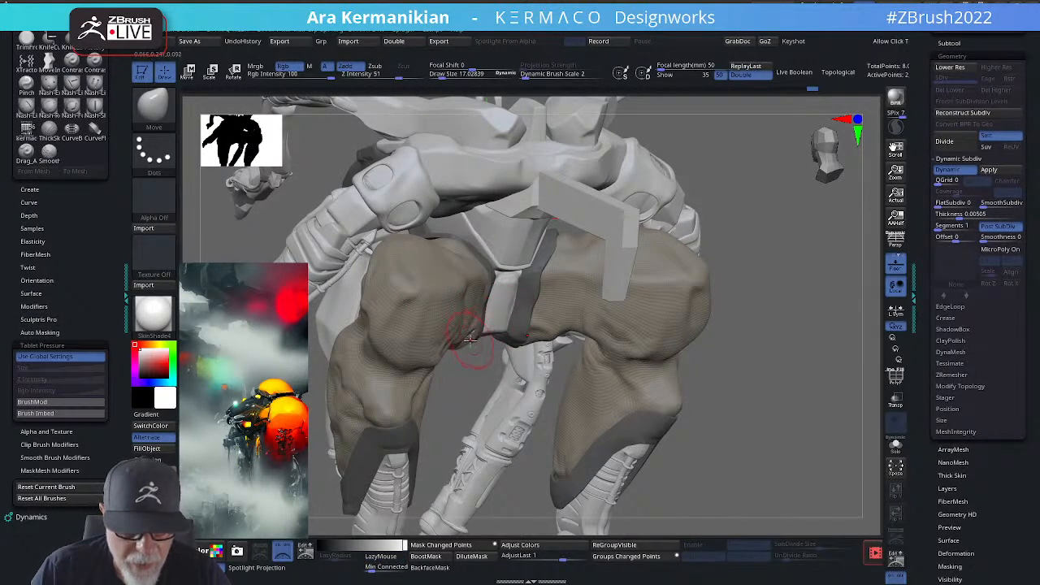
left_click_drag(451, 368, 519, 325)
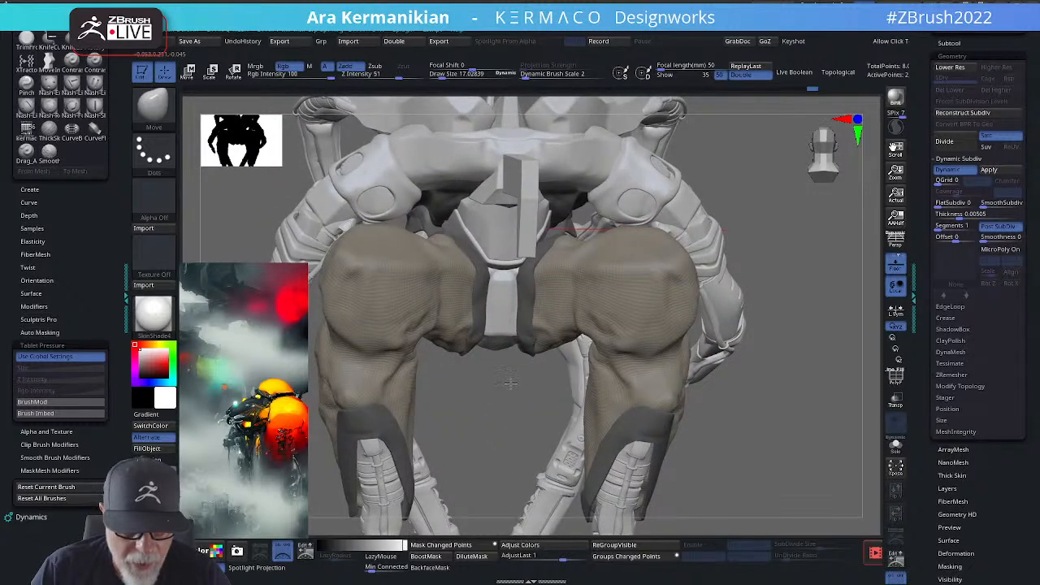
left_click_drag(511, 382, 550, 313)
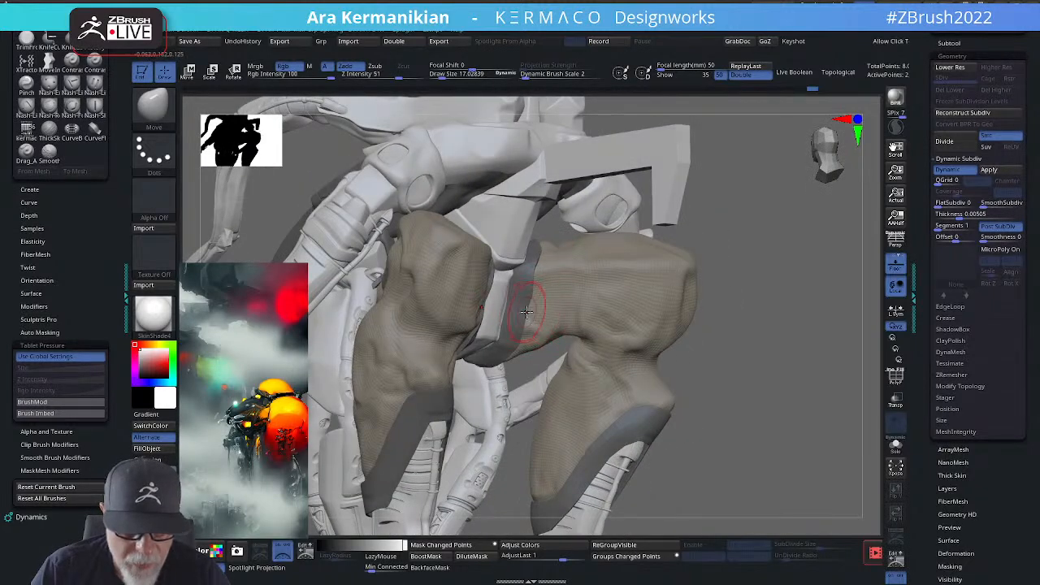
left_click_drag(501, 338, 479, 349)
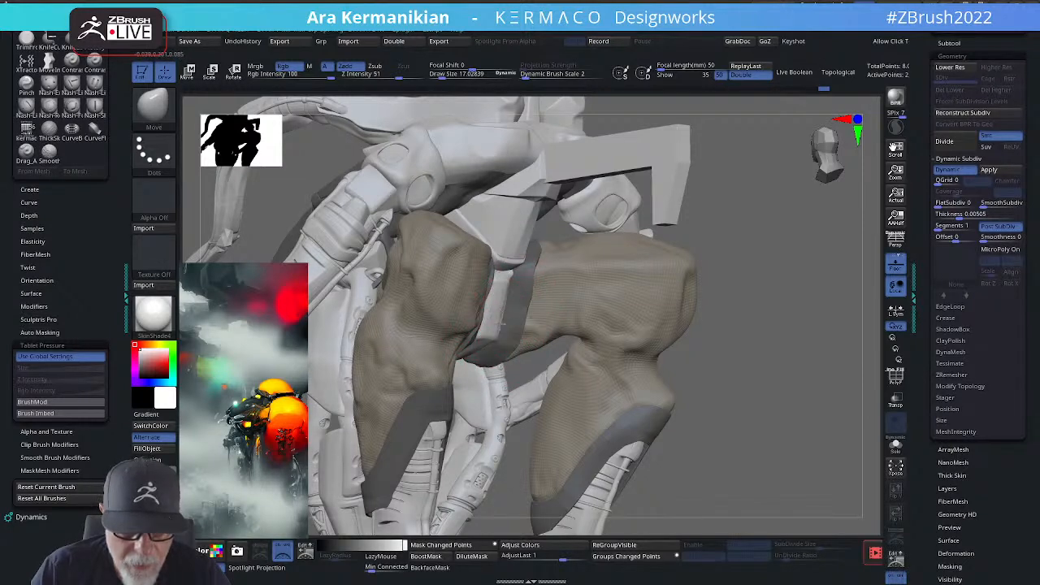
left_click_drag(811, 294, 743, 280)
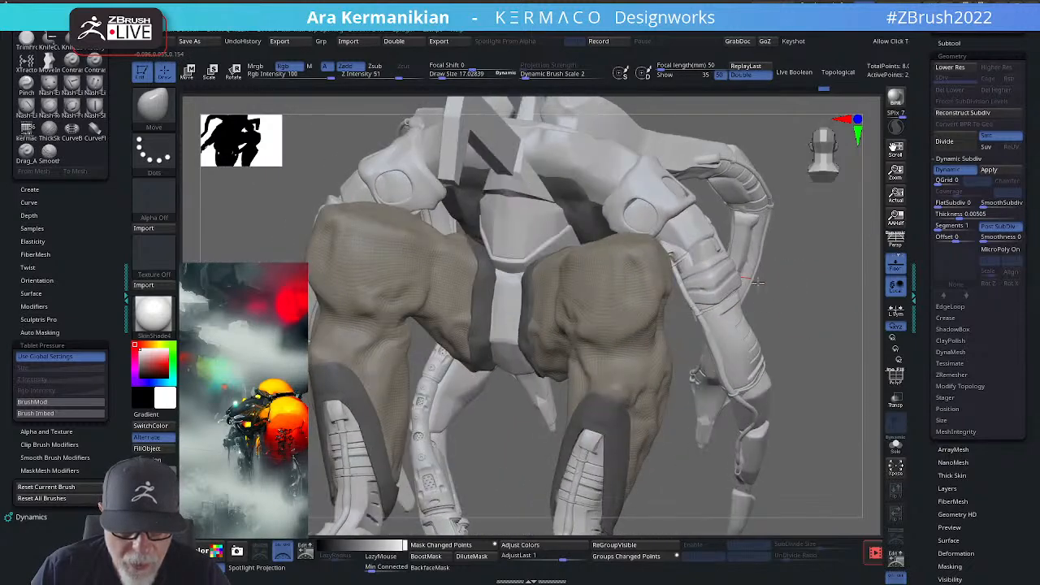
Step: Check the central pelvis piece from the front, reselect the Extract2 part and divide it once
left_click(504, 274, "alt")
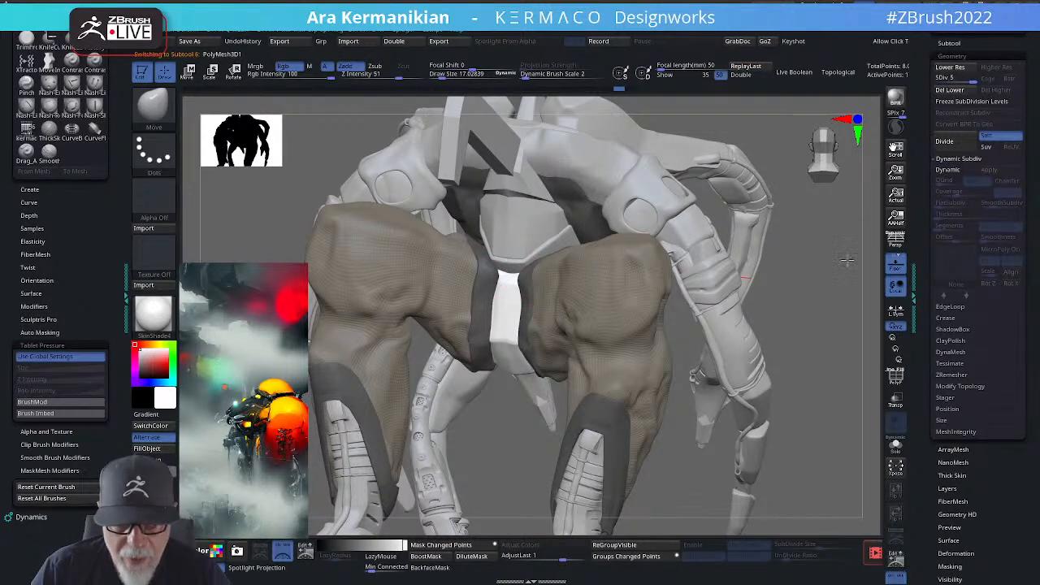
key("f")
left_click_drag(789, 251, 813, 299)
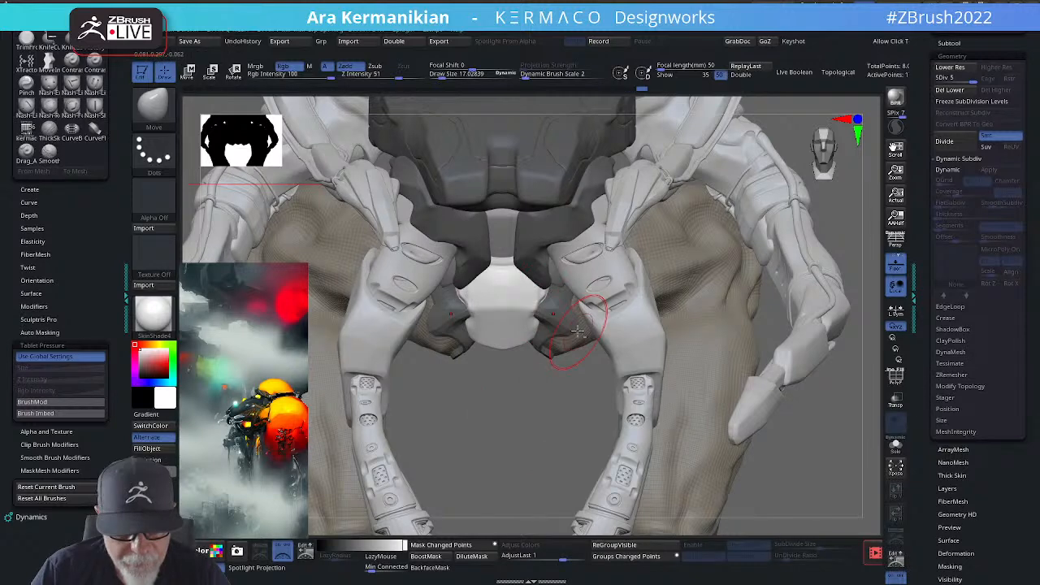
left_click(557, 318, "alt")
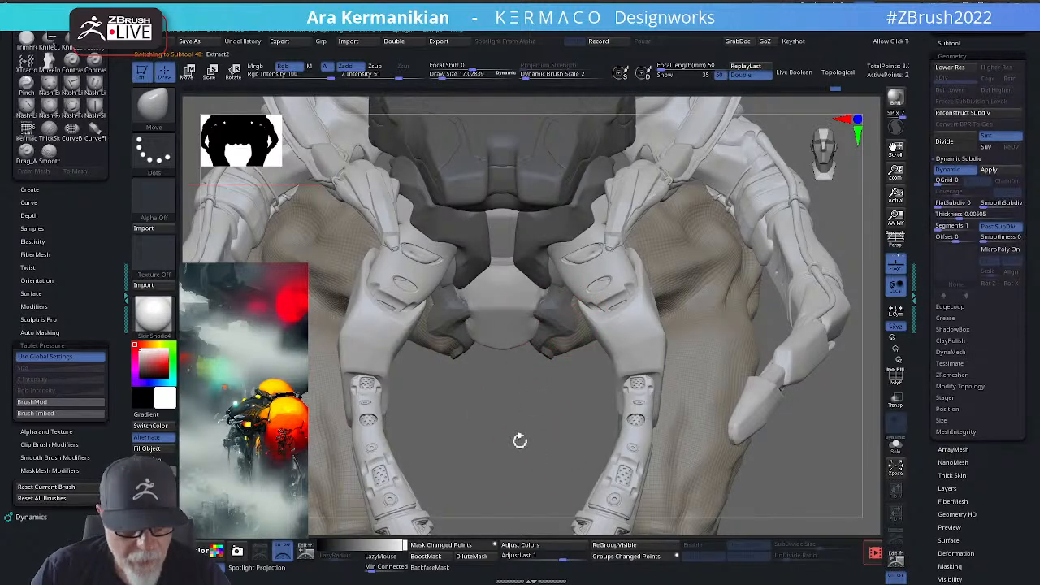
left_click_drag(519, 441, 517, 429, "alt")
key("ctrl+d")
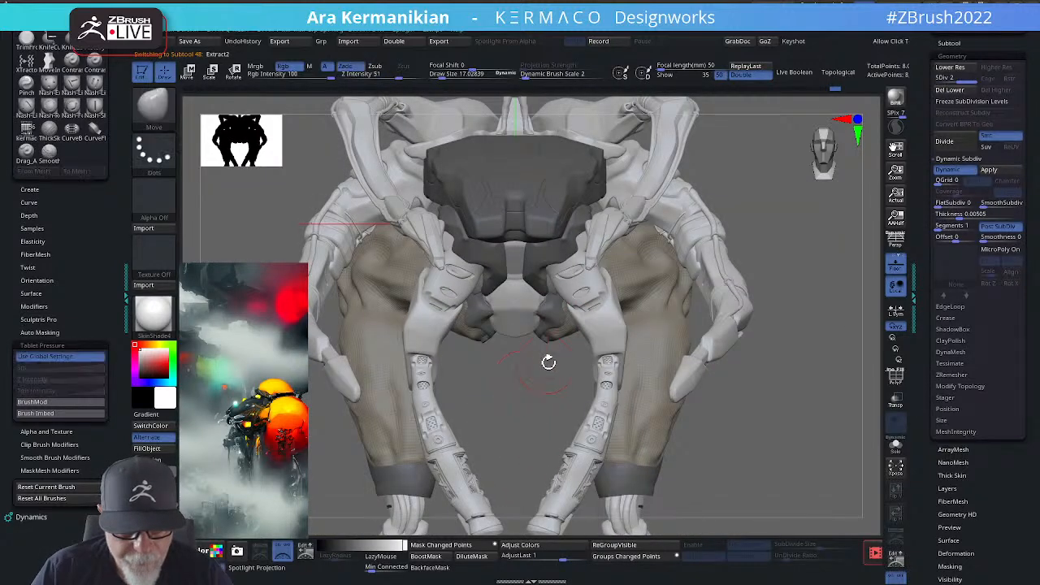
Step: Polish and smooth the Extract2 part's underside around the pelvis with hPolish, and switch to Dam Standard
right_click(548, 318)
left_click(574, 346)
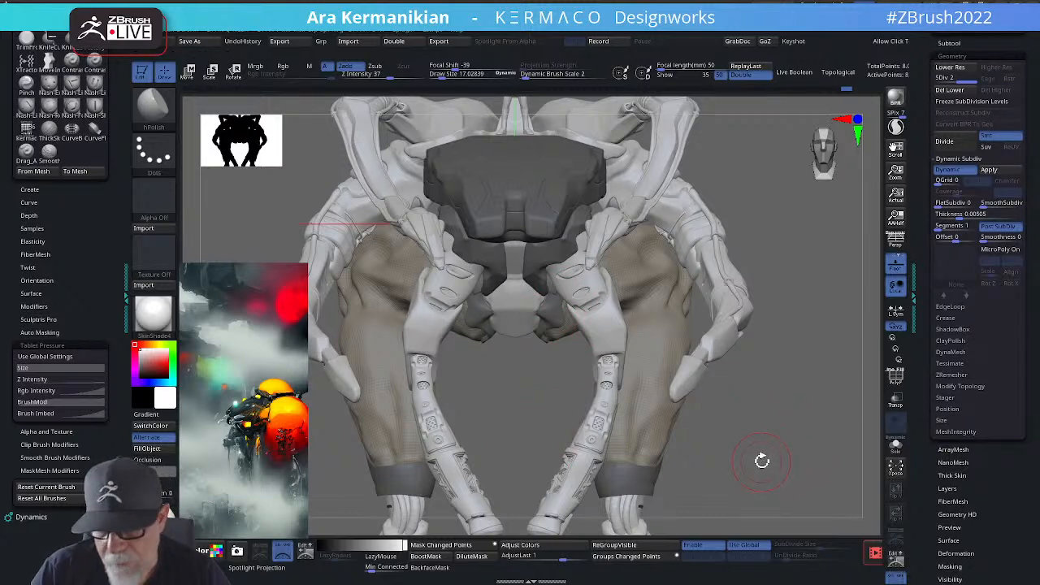
left_click_drag(766, 460, 776, 294)
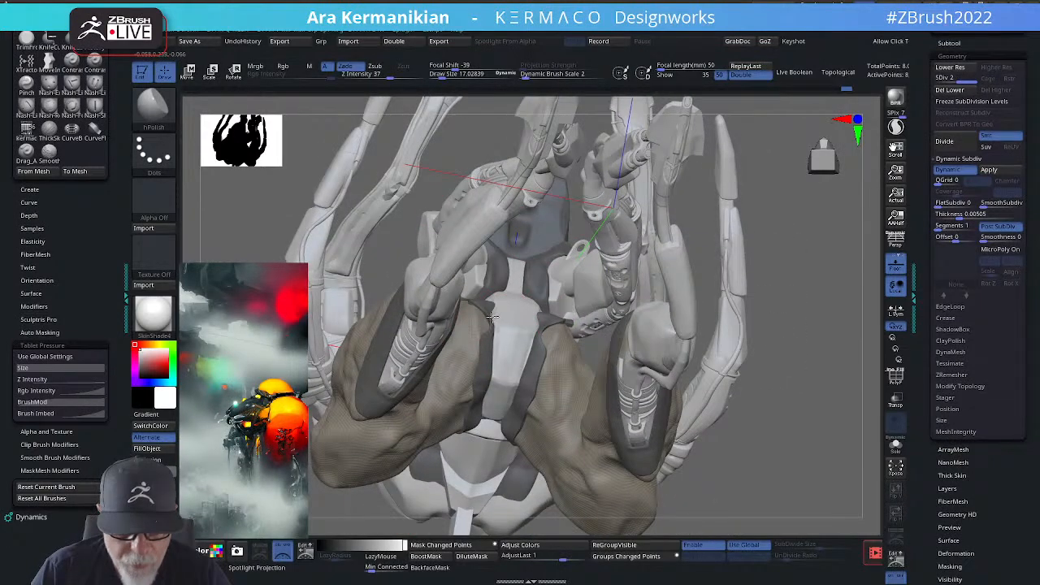
left_click_drag(820, 288, 560, 324)
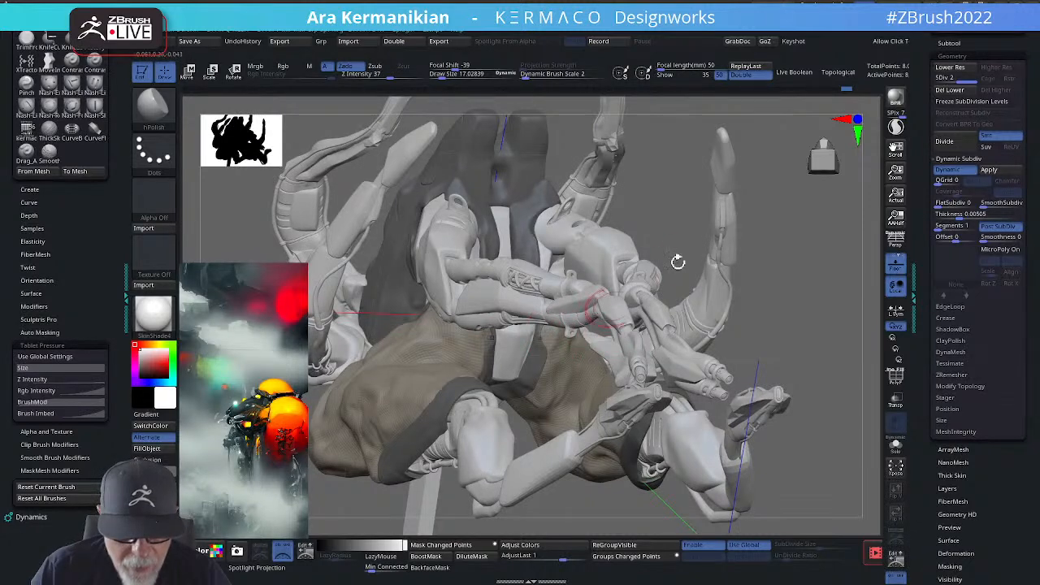
left_click_drag(678, 260, 479, 325)
mouse_move(502, 372)
left_mouse_down("shift")
mouse_move(524, 365)
mouse_move(506, 416)
mouse_move(485, 422)
left_mouse_up("shift")
right_click(479, 299)
left_click(523, 309)
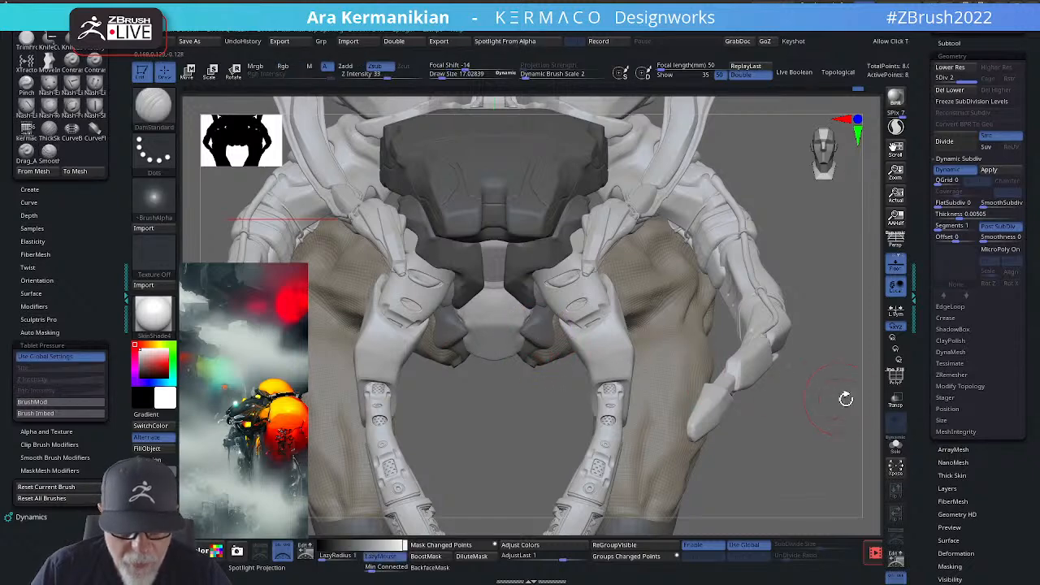
Step: Select the Skin_ZSphere_rig15 part on the mech's back, sample the dark grey of the lower trim and fill the part with it
key("f")
left_click_drag(733, 320, 560, 390)
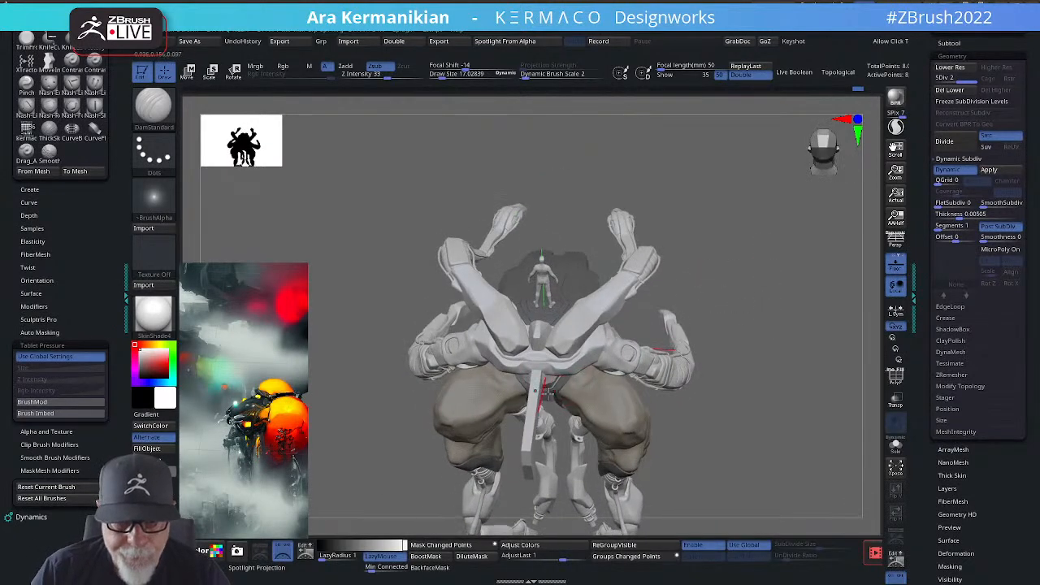
left_click(579, 360, "alt")
left_click_drag(715, 325, 672, 300)
left_click_drag(769, 280, 573, 294)
left_click_drag(164, 396, 536, 413)
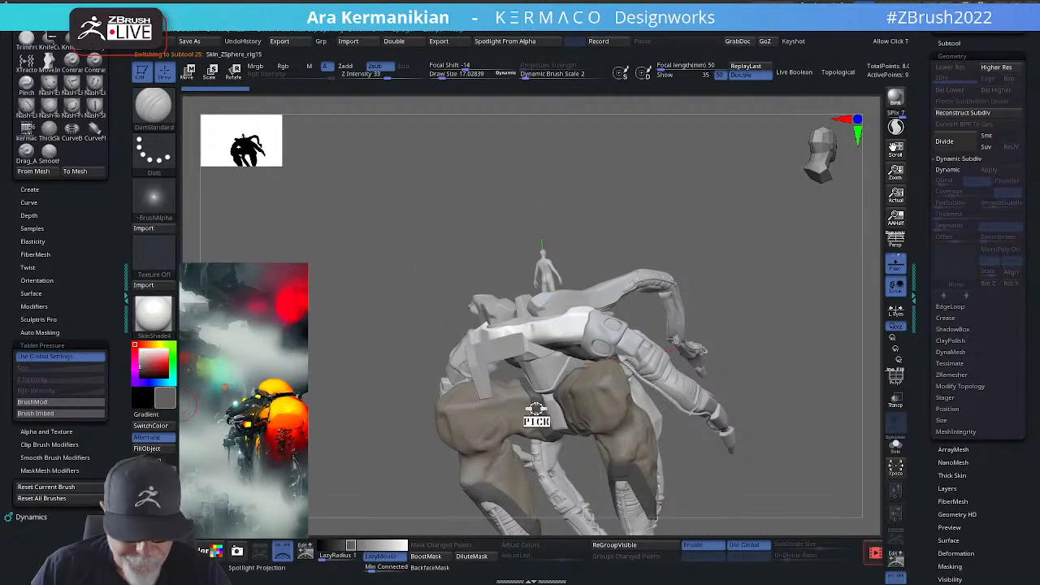
left_click(152, 449)
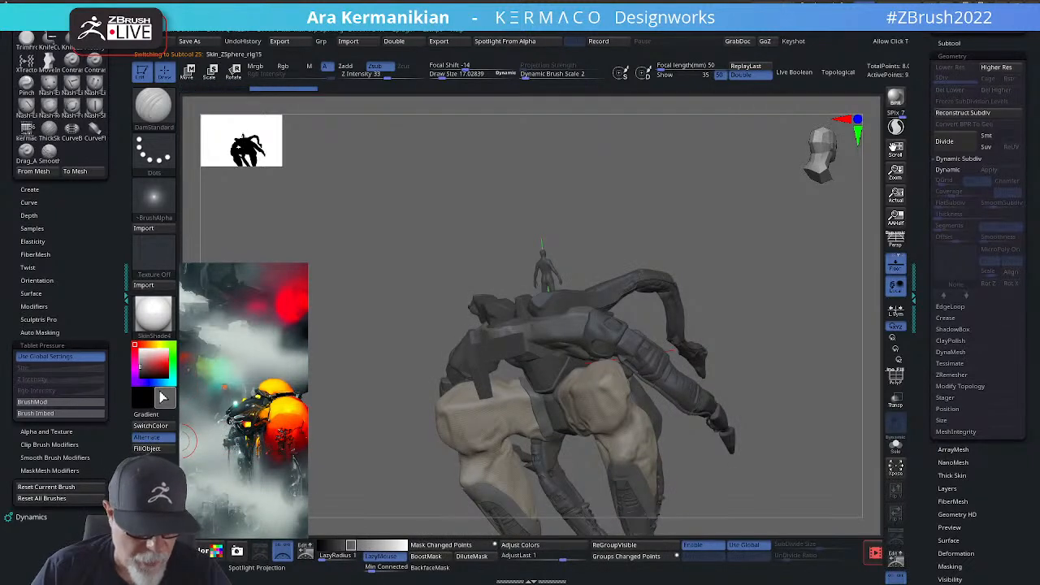
Step: Set the active colour to white and refine the Skin_ZSphere_rig15 part's rim below the upper limbs with Dam Standard at draw size 7.39
left_click_drag(350, 545, 404, 545)
left_click_drag(796, 279, 730, 331)
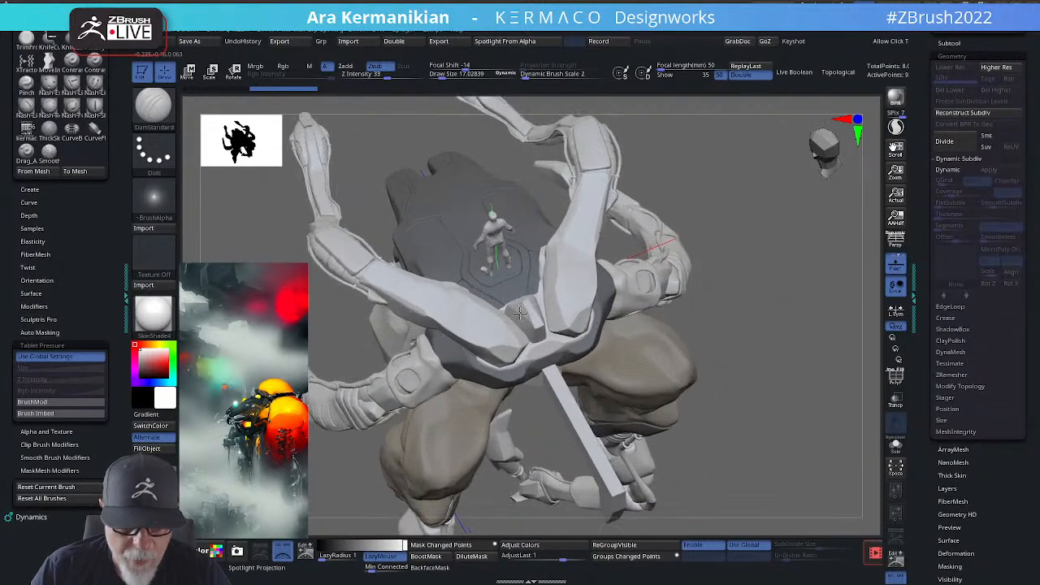
right_click(475, 370)
left_click(516, 379)
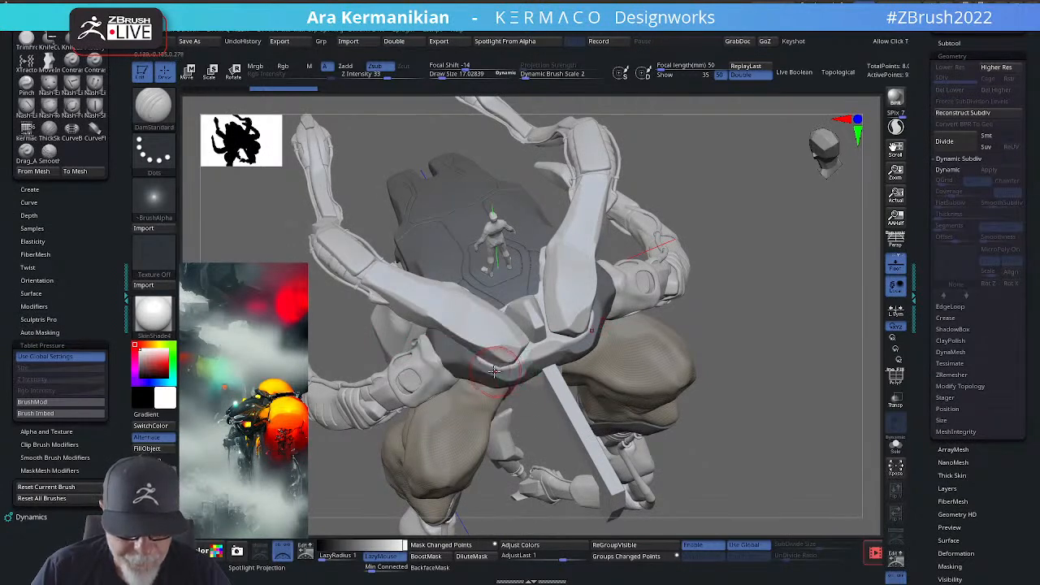
mouse_move(786, 304)
left_mouse_down("alt")
mouse_move(770, 295)
mouse_move(760, 341)
left_mouse_up("alt")
key("s")
left_click_drag(571, 356, 561, 357)
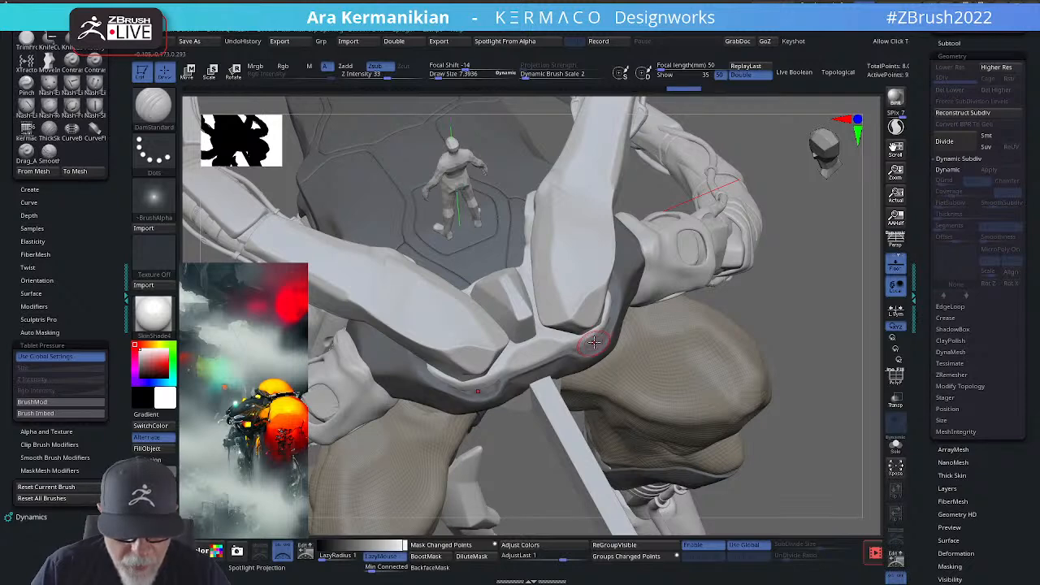
Step: Smooth the surface of the Skin_ZSphere_rig15 part along its rim and lower edge
key("shift")
left_click_drag(465, 382, 441, 379, "shift")
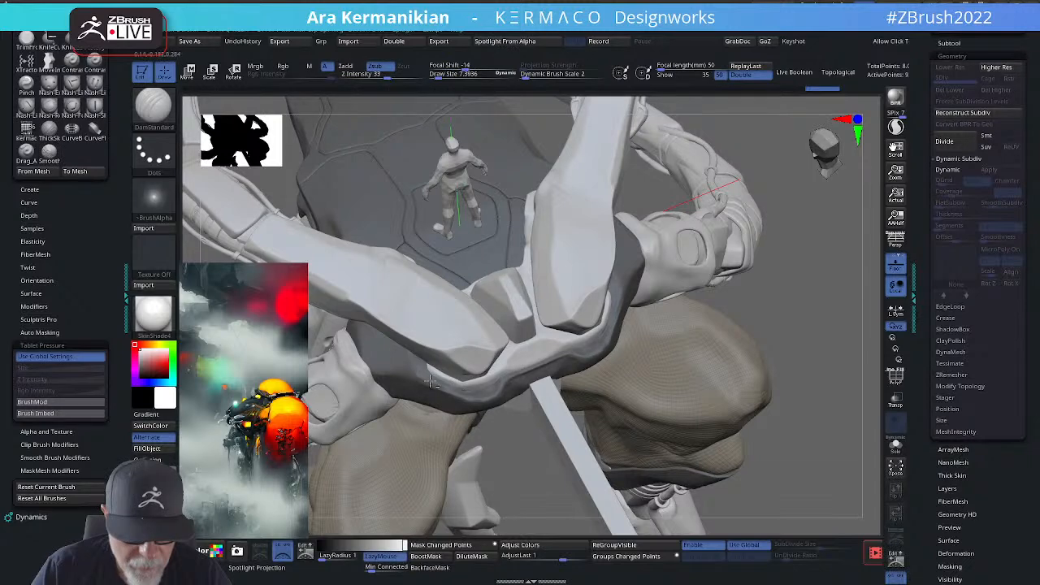
key("shift")
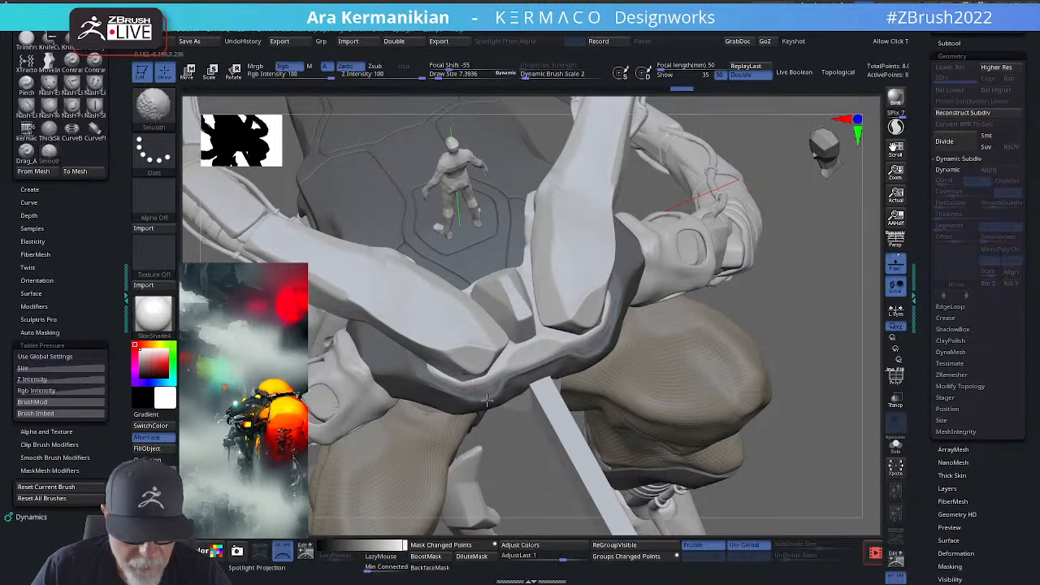
left_click_drag(487, 400, 481, 403, "shift")
Step: Polish the dark side faces of the Skin_ZSphere_rig15 part around the limb sockets with hPolish at draw size 6.37
mouse_move(844, 324)
left_mouse_down()
mouse_move(875, 300)
mouse_move(799, 276)
mouse_move(751, 284)
left_mouse_up()
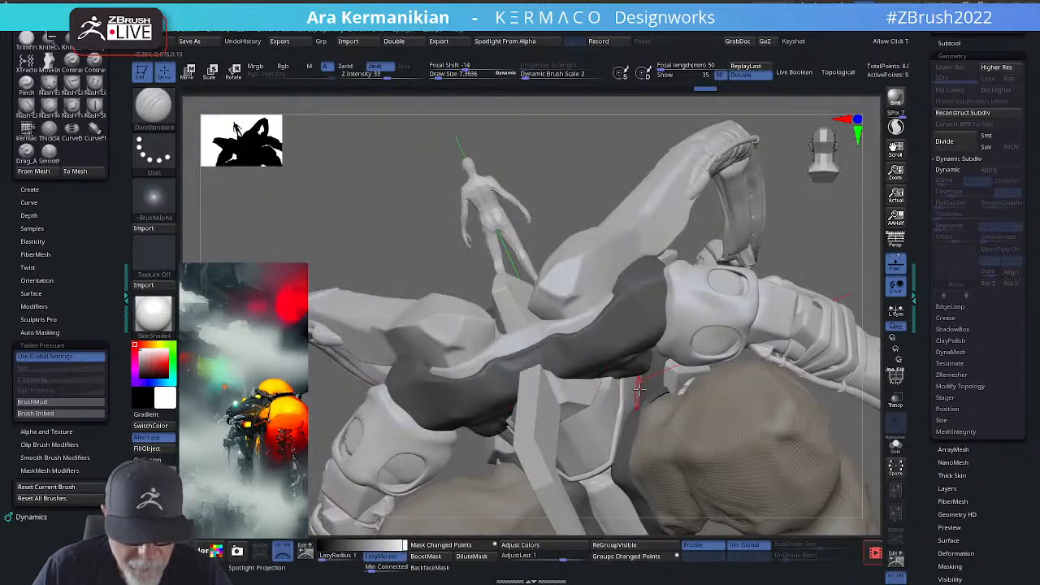
right_click(597, 337)
left_click(641, 351)
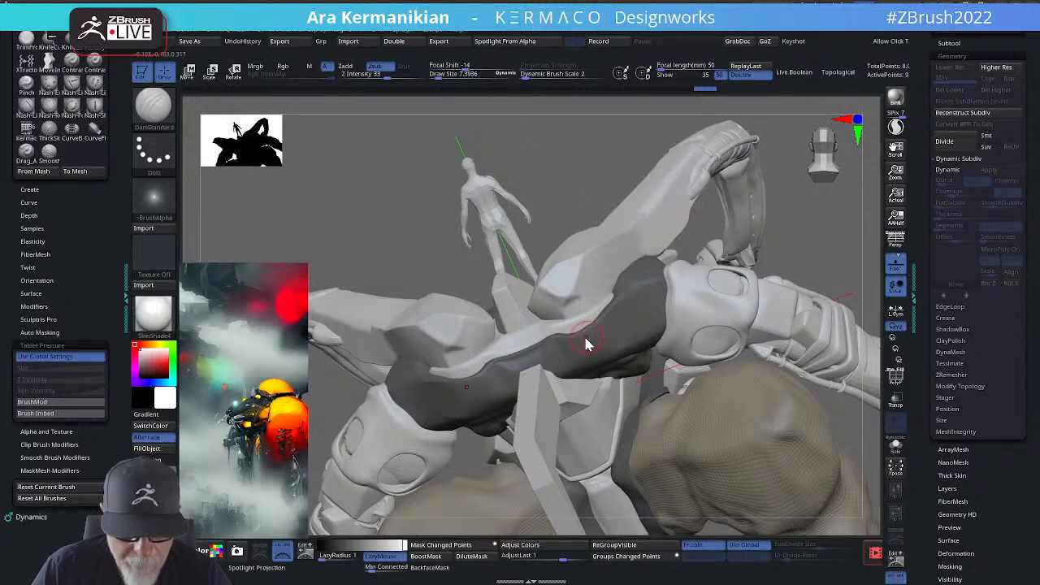
right_click(608, 360)
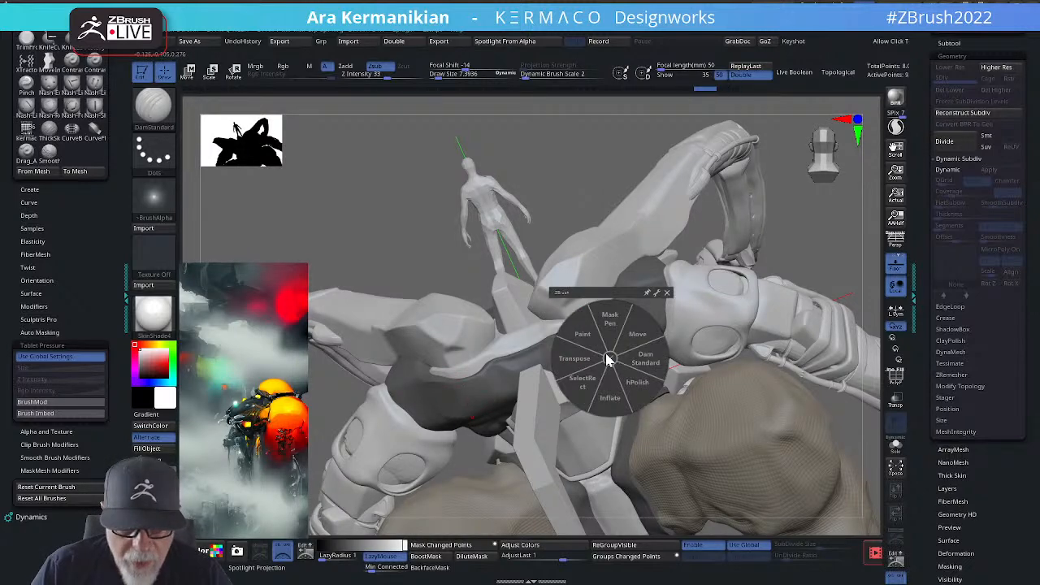
left_click(643, 389)
key("s")
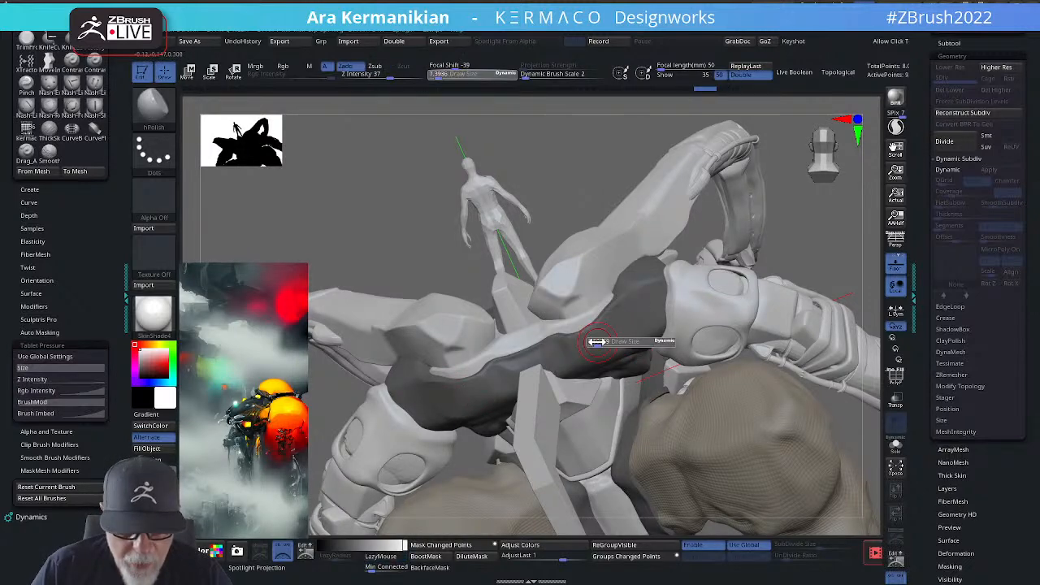
left_click_drag(591, 347, 579, 339)
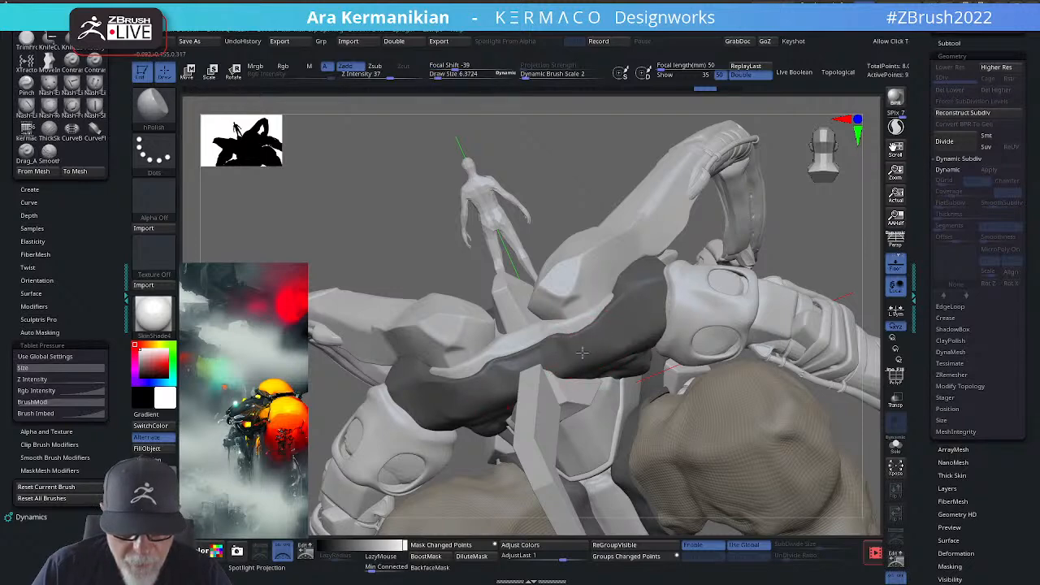
right_click_drag(577, 347, 593, 362)
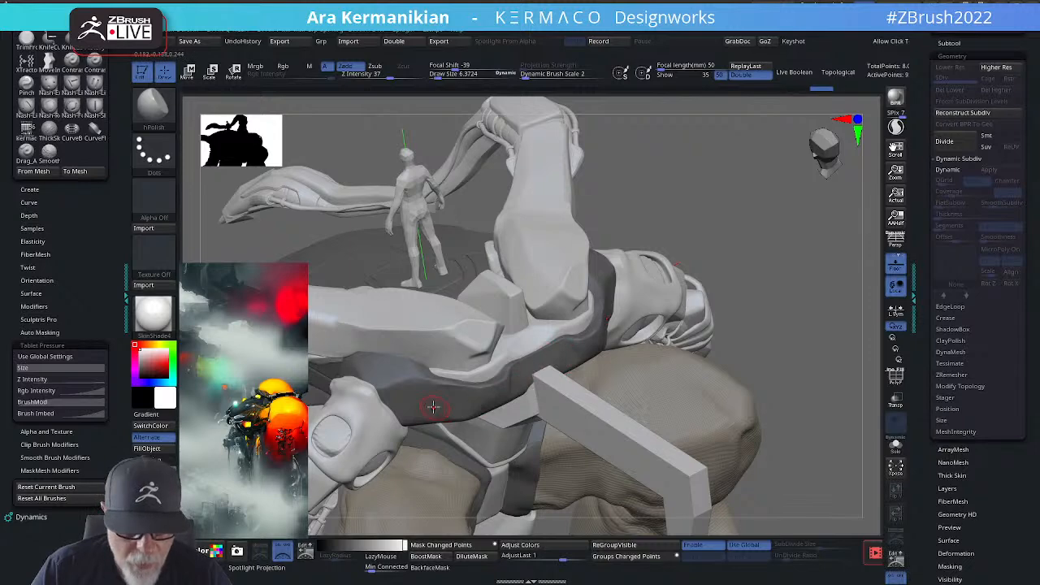
key("shift")
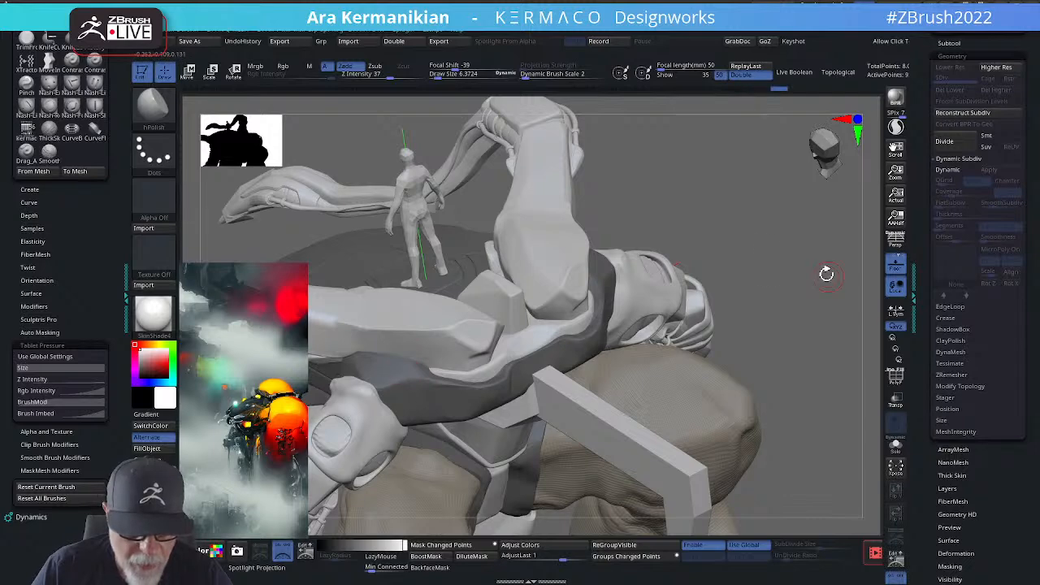
left_click_drag(825, 273, 725, 118)
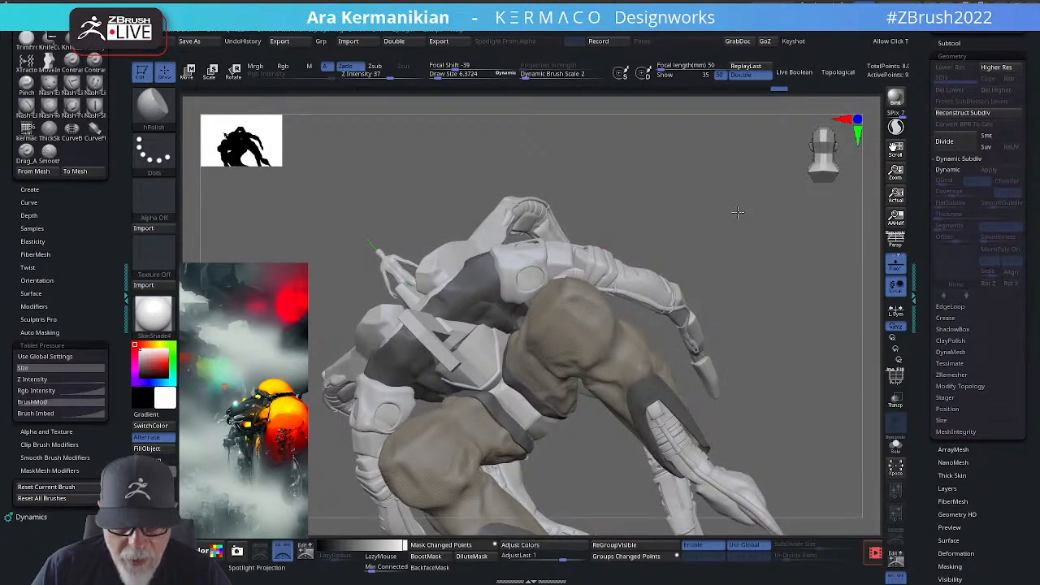
left_click_drag(723, 210, 741, 189)
left_click_drag(827, 338, 568, 260)
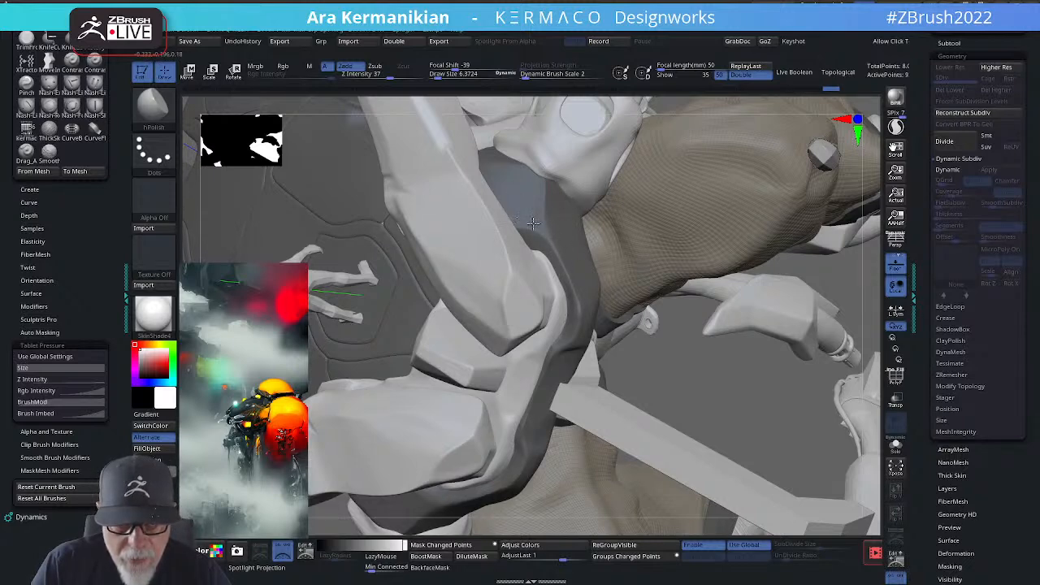
left_click_drag(764, 424, 720, 481)
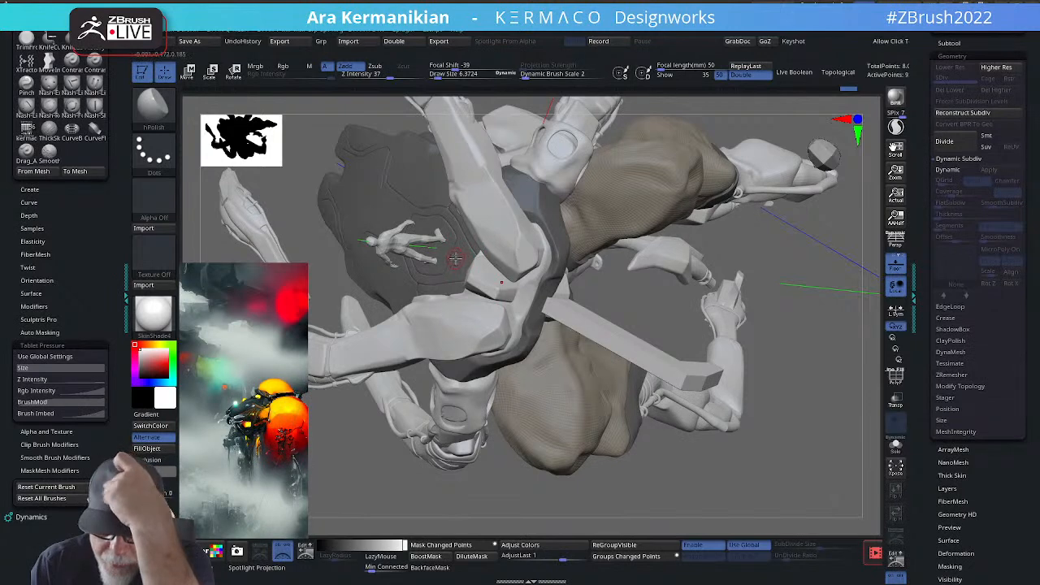
Step: Review the on-screen ZBrush radial menu and its keystroke assignments in Wacom Tablet Properties
right_click(480, 209)
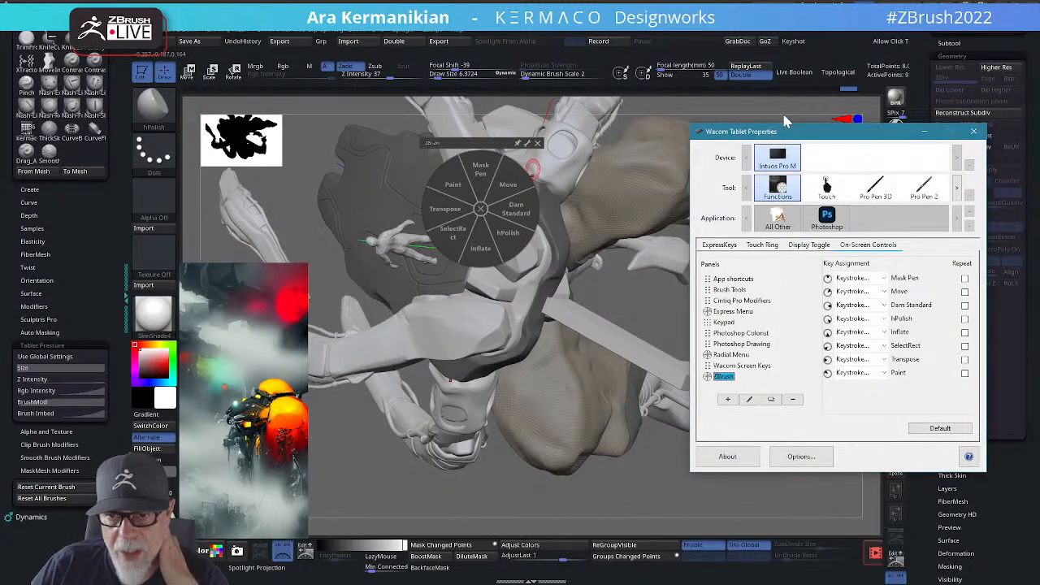
left_click_drag(808, 138, 746, 150)
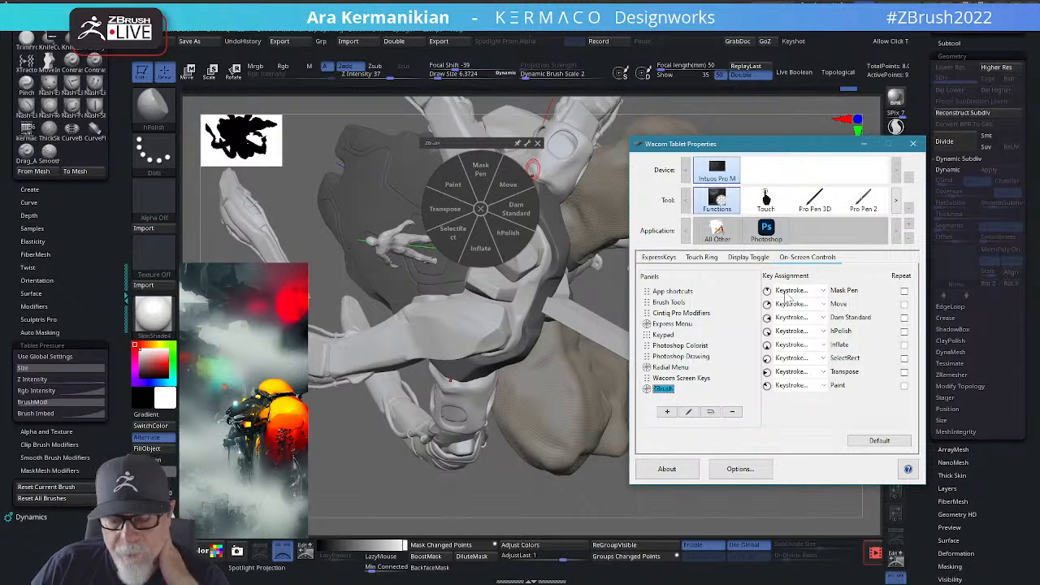
left_click(823, 291)
mouse_move(835, 309)
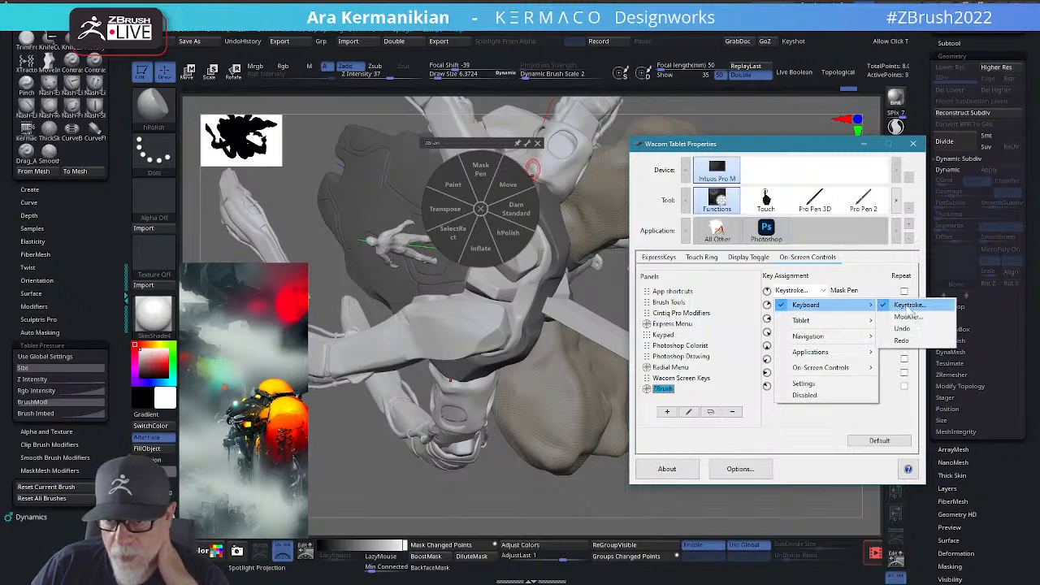
left_click(861, 284)
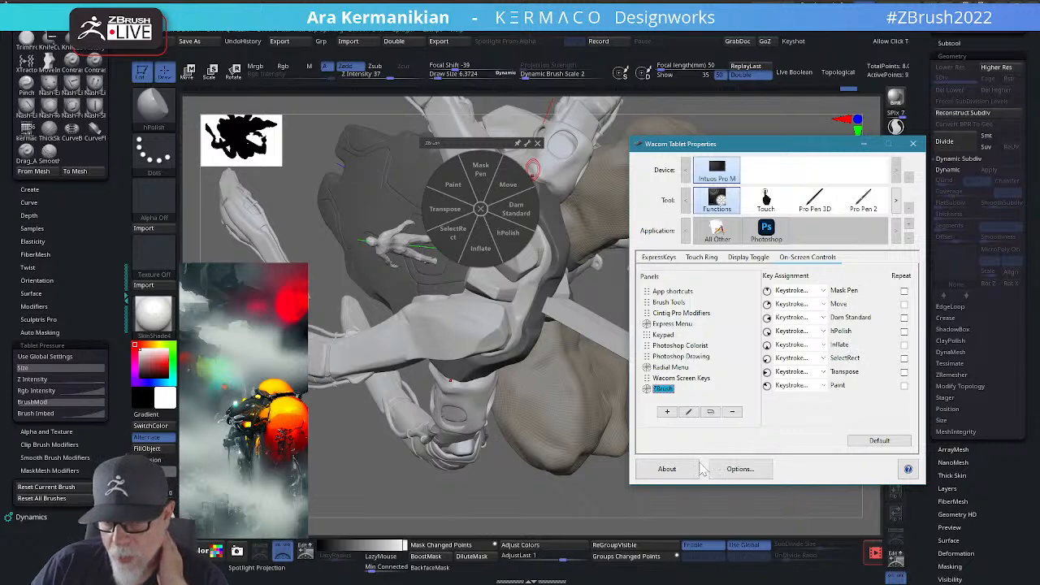
left_click(912, 145)
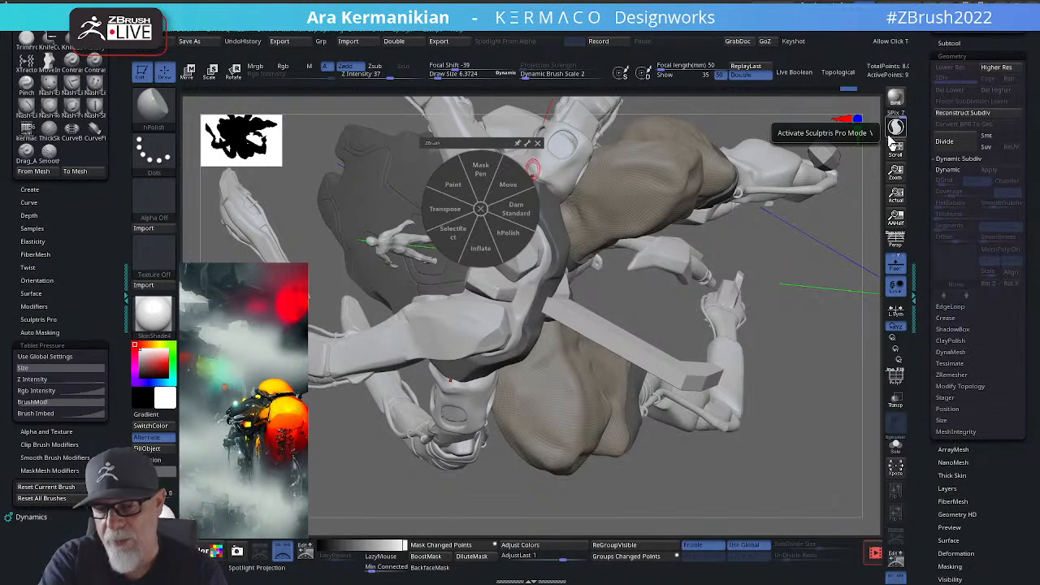
left_click(481, 208)
right_click(747, 250)
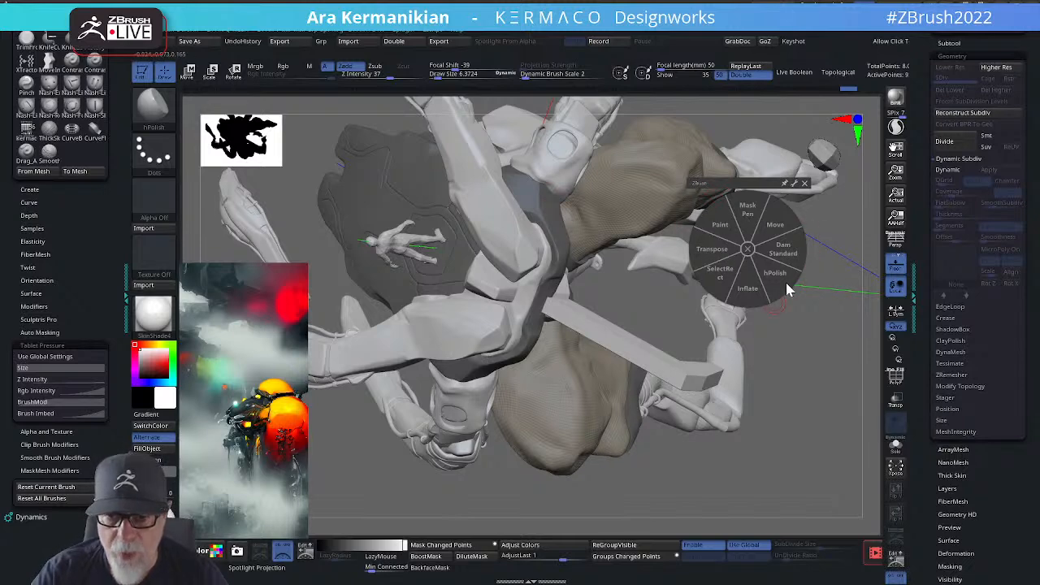
left_click(748, 249)
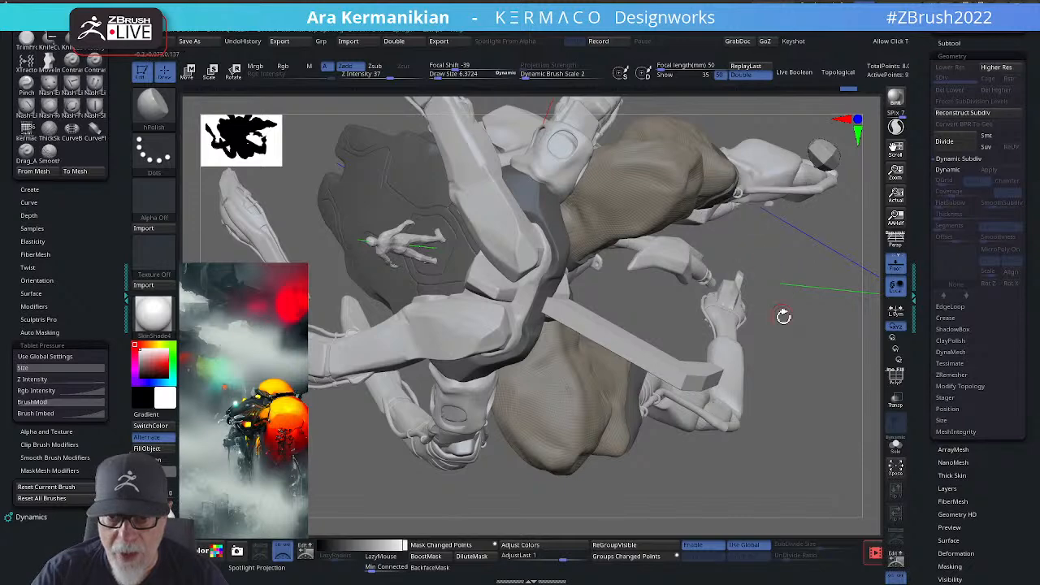
Step: Look through the custom pop-up brush palettes and the radial brush menu
left_click_drag(608, 293, 497, 200)
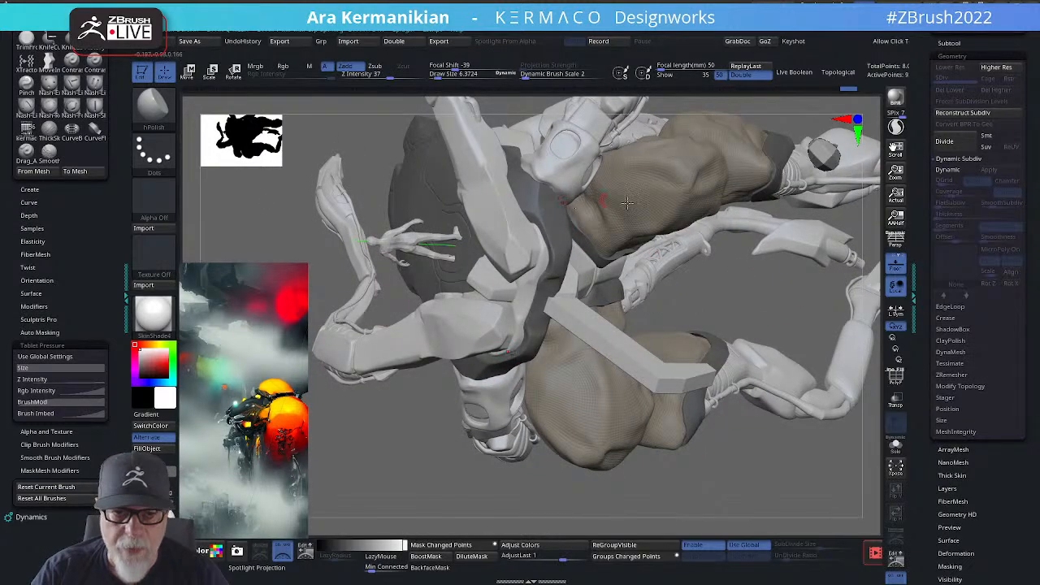
right_click(649, 185)
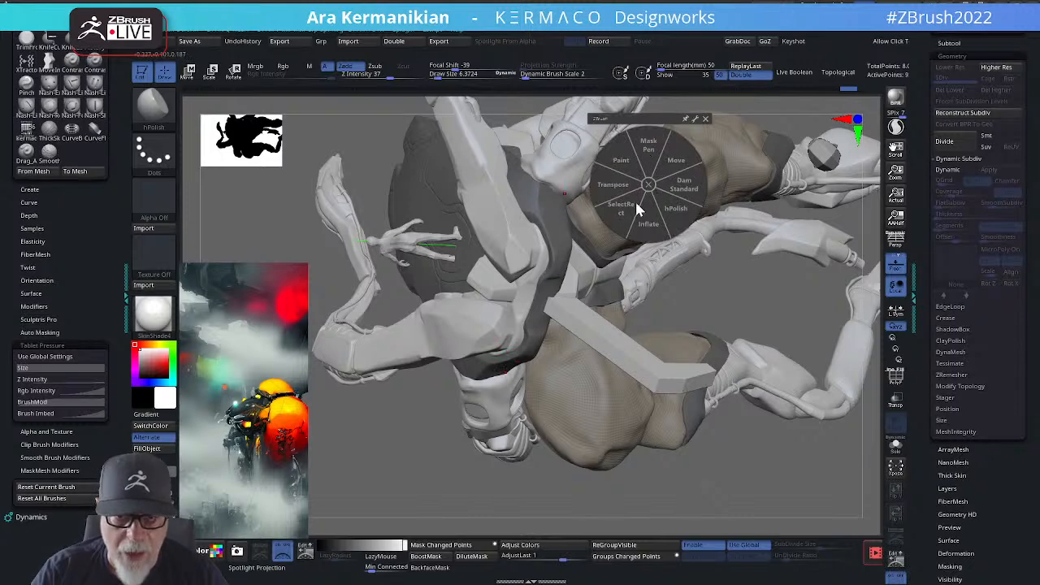
left_click(703, 248)
key("ctrl+space")
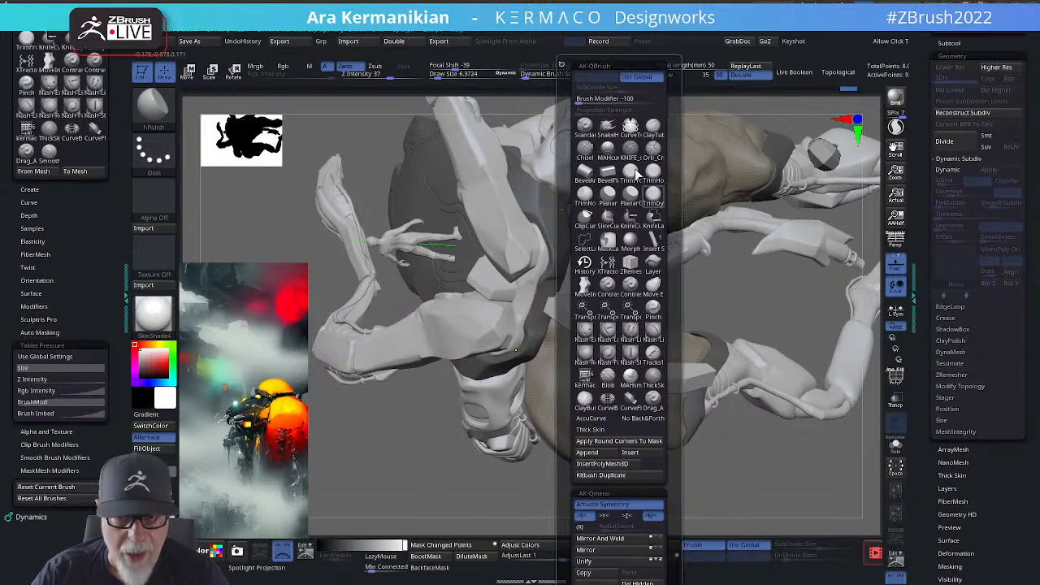
key("ctrl+space")
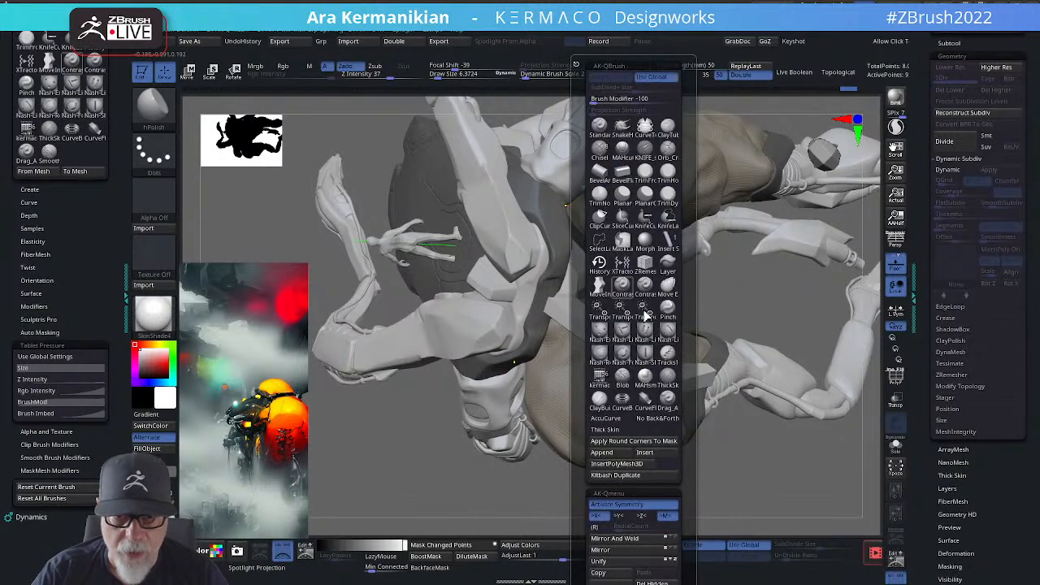
left_click(645, 243)
key("ctrl+space")
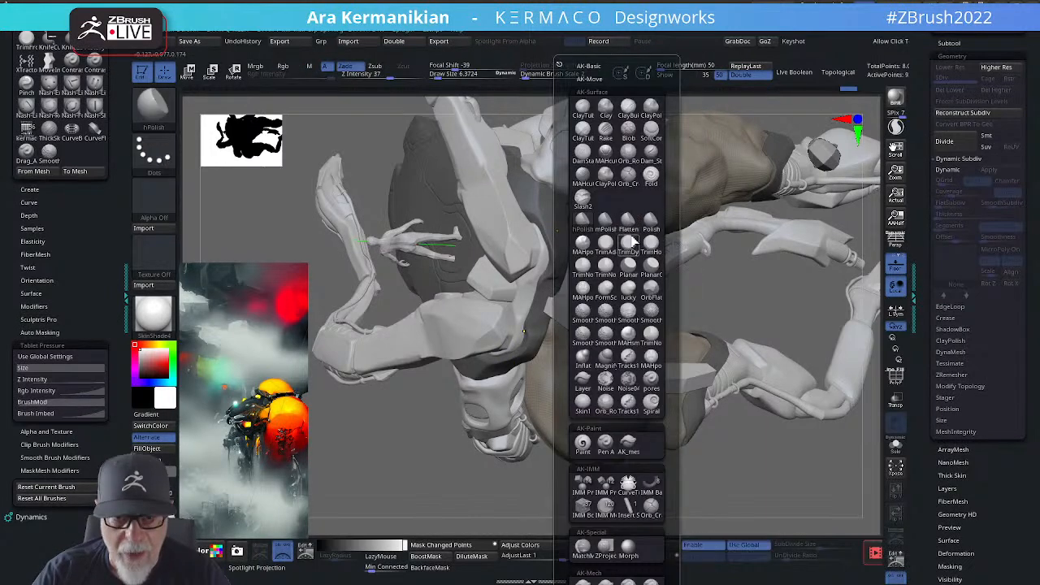
key("ctrl+space")
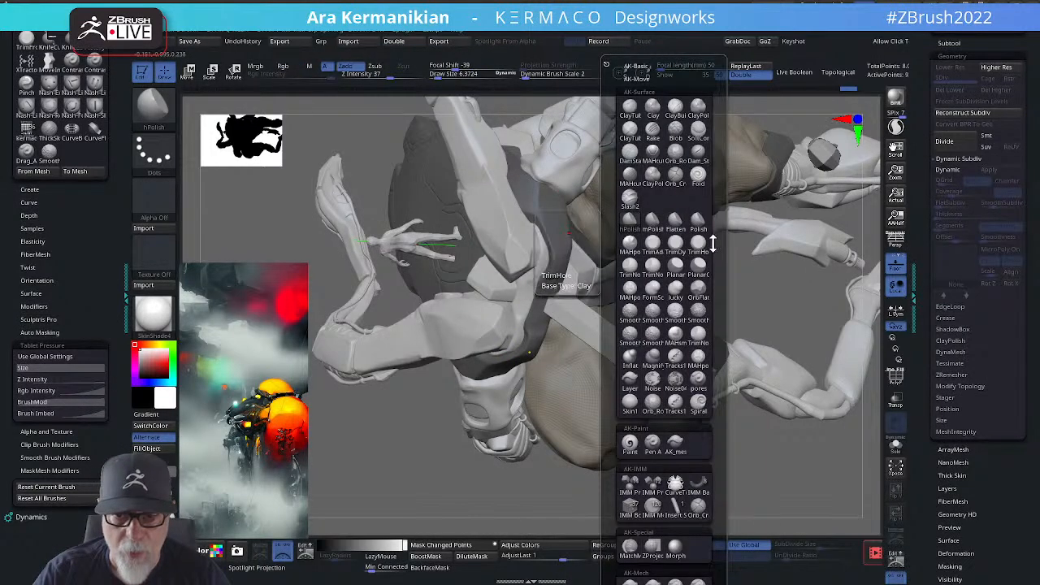
mouse_move(715, 243)
left_mouse_down()
mouse_move(714, 132)
mouse_move(695, 307)
left_mouse_up()
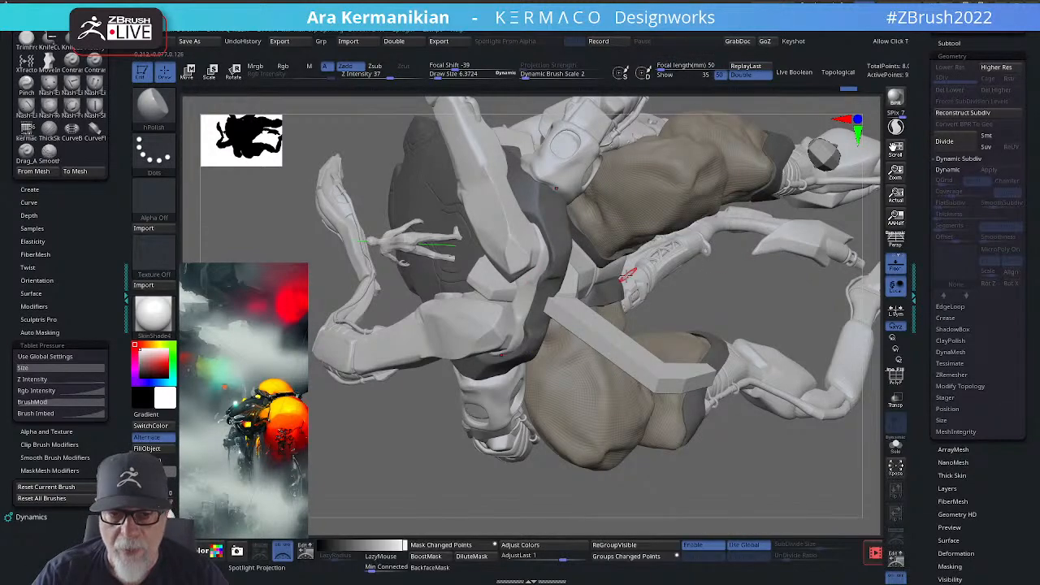
mouse_move(748, 302)
left_mouse_down()
mouse_move(689, 276)
mouse_move(726, 249)
mouse_move(604, 264)
left_mouse_up()
right_click(653, 235)
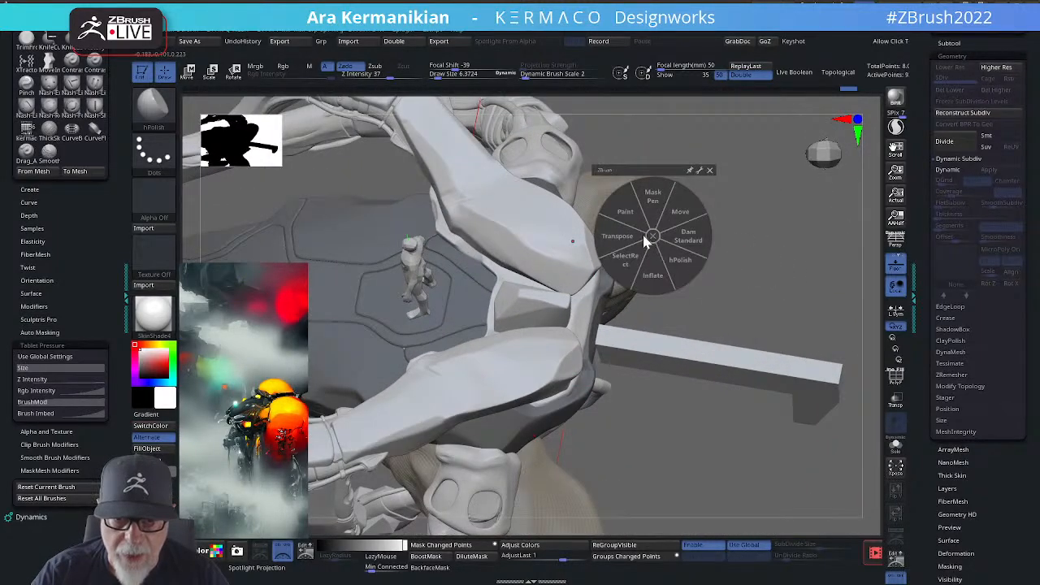
left_click(651, 237)
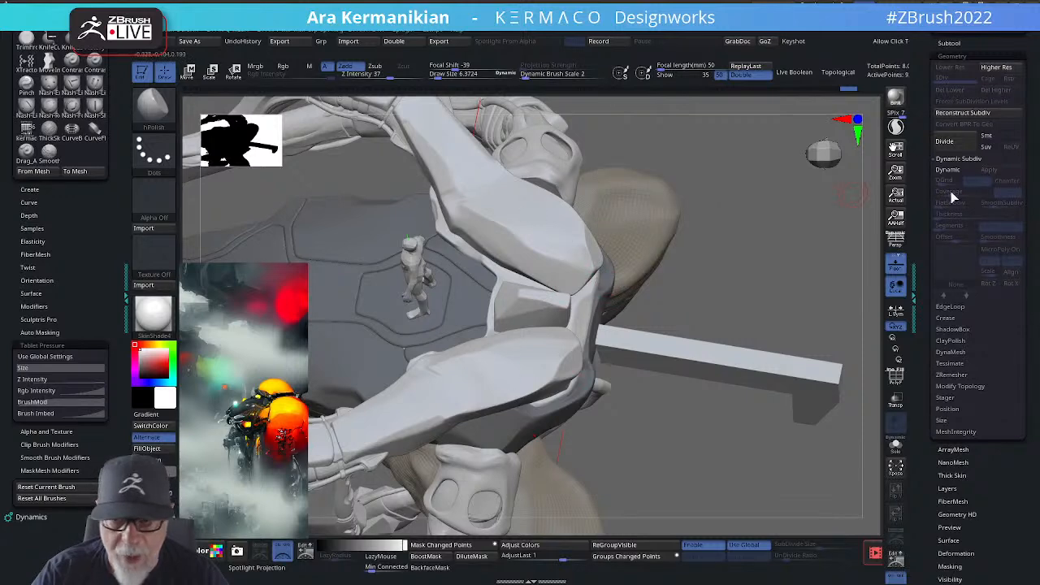
Step: Switch to Dam Standard and select the Extract1 part beneath the front shell in the front view
left_click_drag(655, 286, 559, 323)
left_click_drag(852, 168, 797, 177)
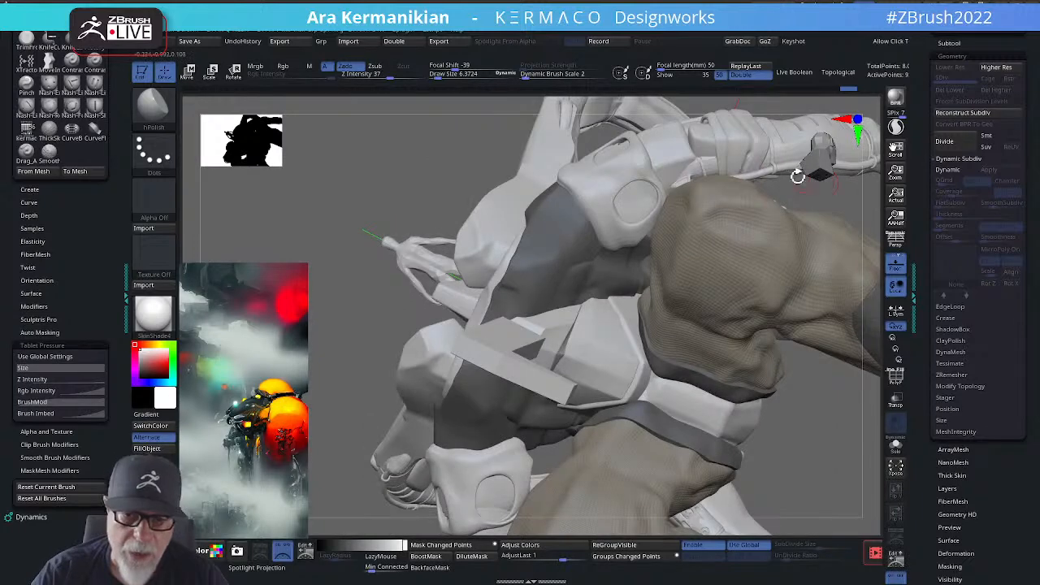
left_click_drag(366, 165, 395, 162, "shift")
mouse_move(861, 277)
left_mouse_down("alt")
mouse_move(735, 288)
mouse_move(755, 341)
mouse_move(798, 288)
mouse_move(750, 260)
mouse_move(775, 266)
mouse_move(715, 289)
left_mouse_up("alt")
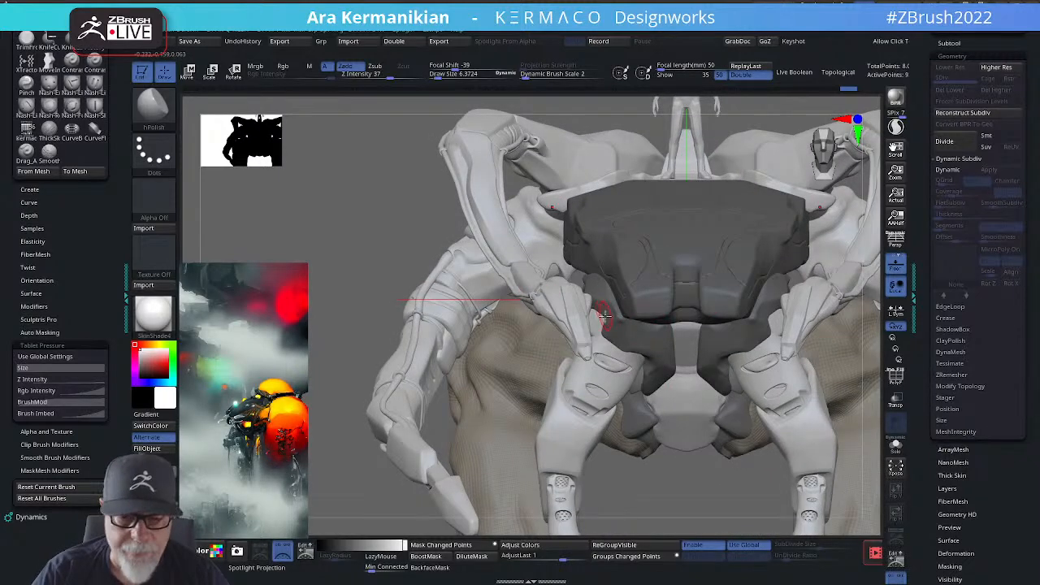
right_click(633, 326)
left_click(669, 327)
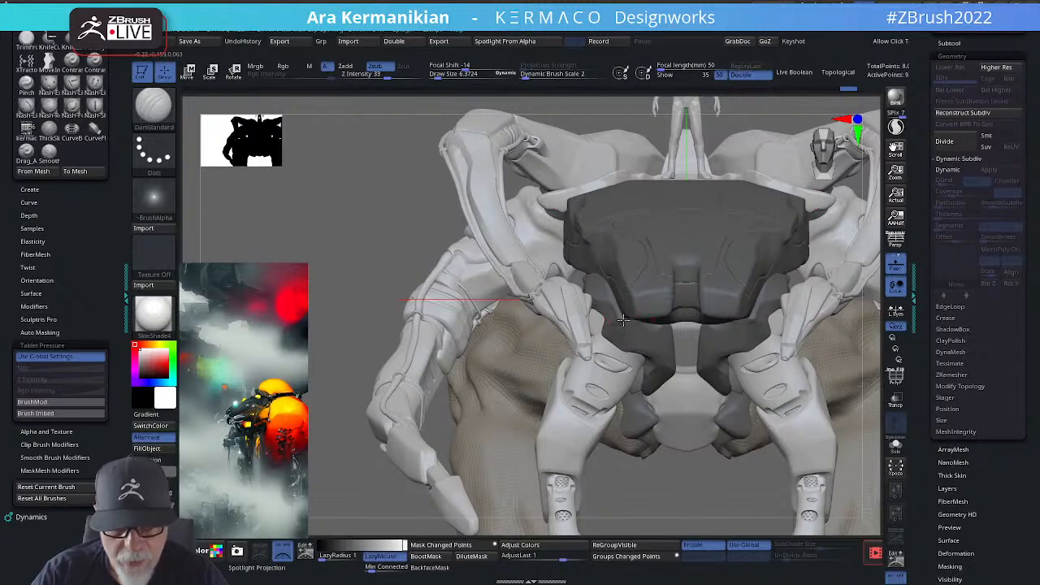
left_click(635, 328, "alt")
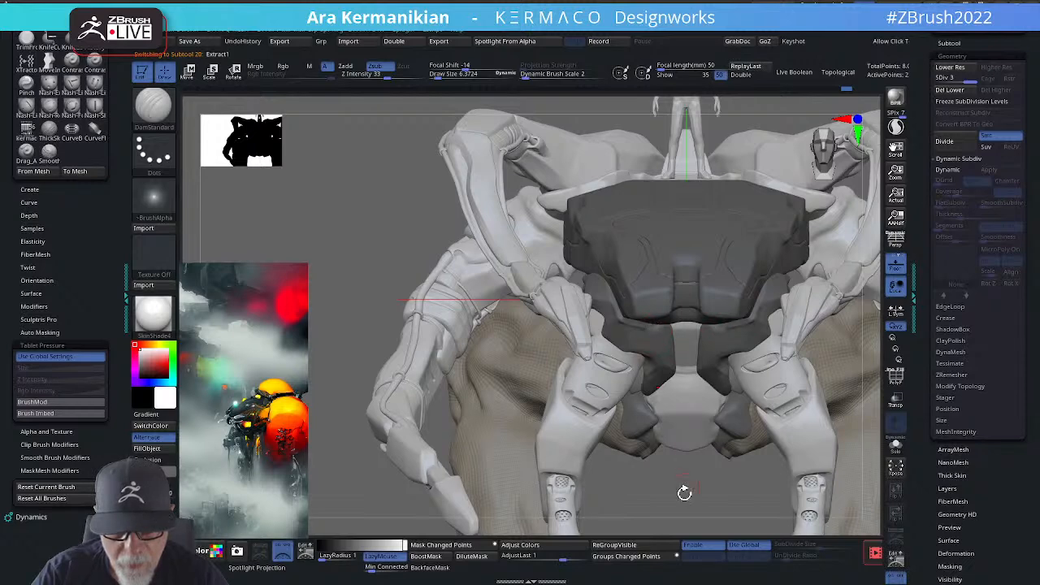
Step: Examine the mech's underside, pelvis trim and limbs from the front, side and rear
left_click_drag(684, 493, 684, 325)
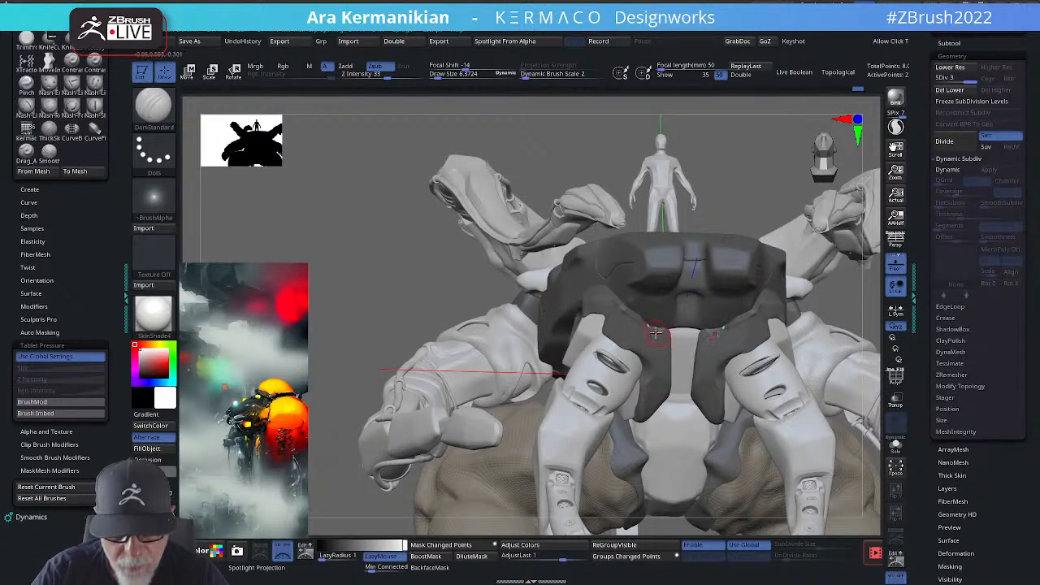
key("shift")
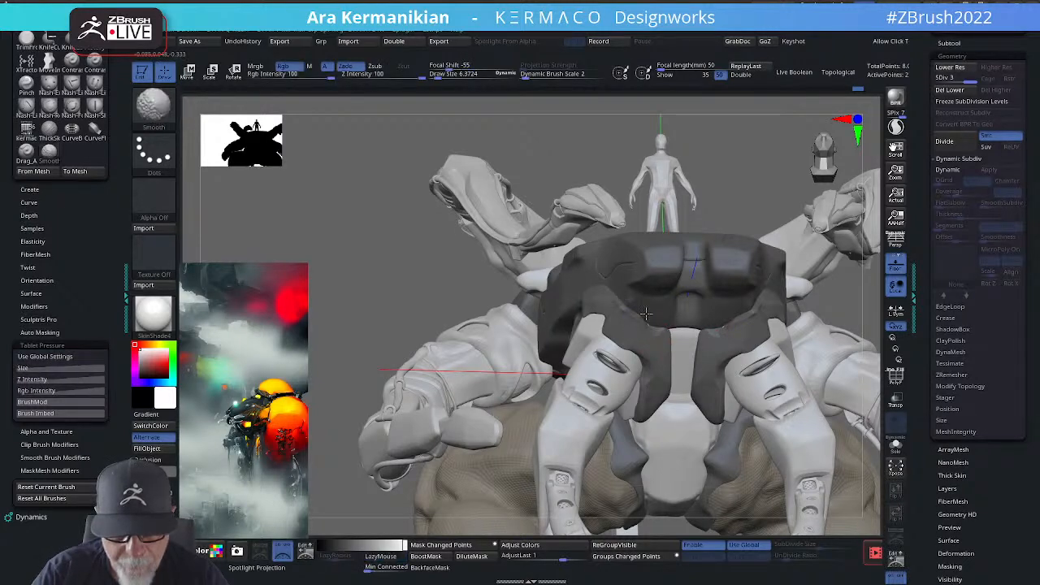
mouse_move(796, 169)
left_mouse_down("alt")
mouse_move(701, 181)
mouse_move(782, 204)
mouse_move(840, 239)
mouse_move(812, 212)
mouse_move(801, 235)
mouse_move(825, 251)
mouse_move(883, 257)
mouse_move(810, 249)
mouse_move(854, 303)
mouse_move(816, 331)
mouse_move(820, 343)
mouse_move(803, 357)
mouse_move(637, 327)
left_mouse_up("alt")
left_click_drag(778, 349, 606, 324)
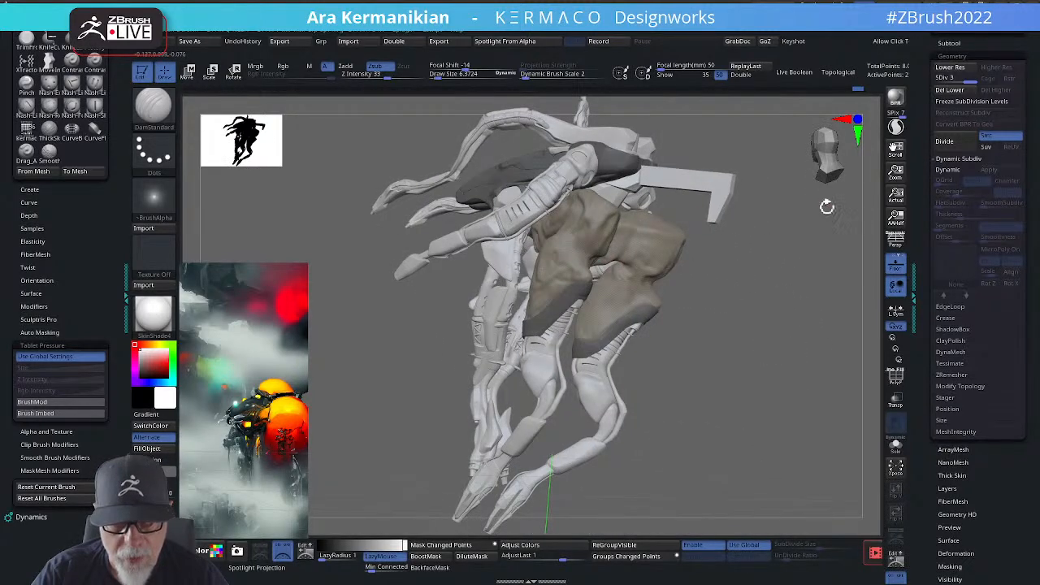
left_click_drag(826, 206, 572, 197)
left_click_drag(720, 196, 526, 231)
left_click_drag(730, 233, 448, 221)
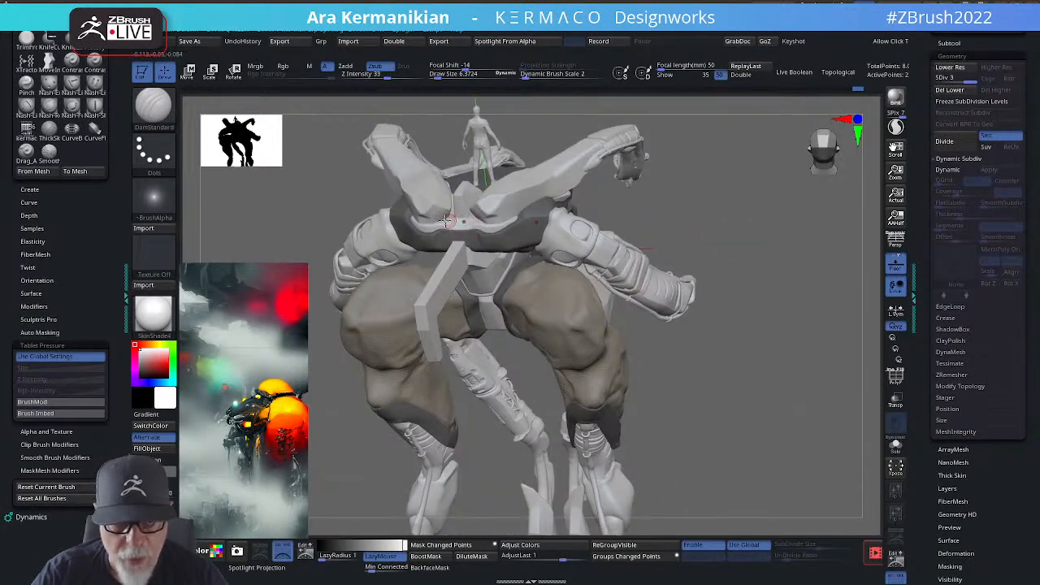
left_click_drag(792, 242, 656, 294)
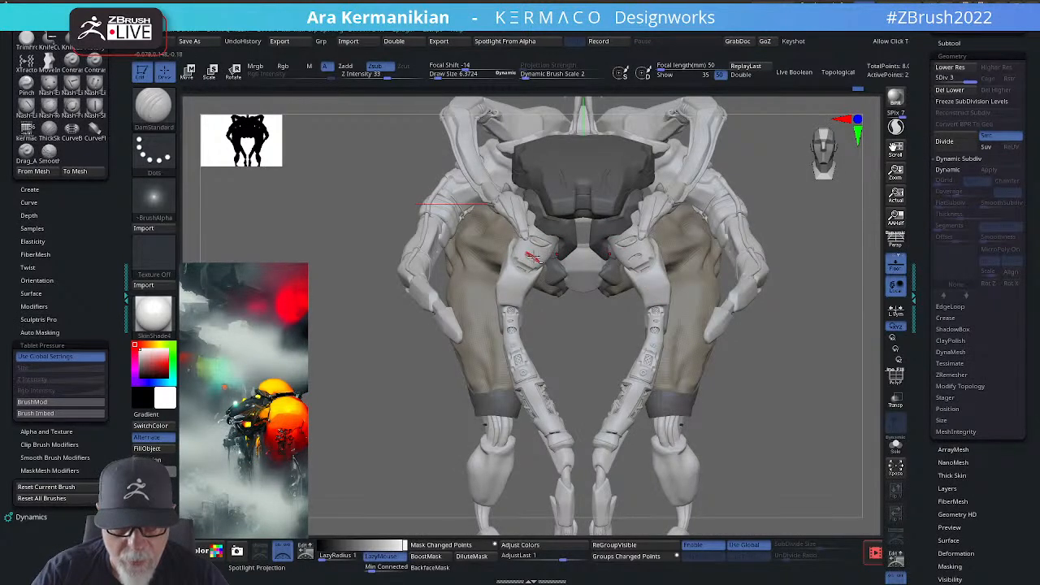
Step: Select the dark front shell cube_NewUVs2_10, isolate it in Solo mode and display its polygroups with PolyFrame
left_click_drag(814, 233, 623, 255)
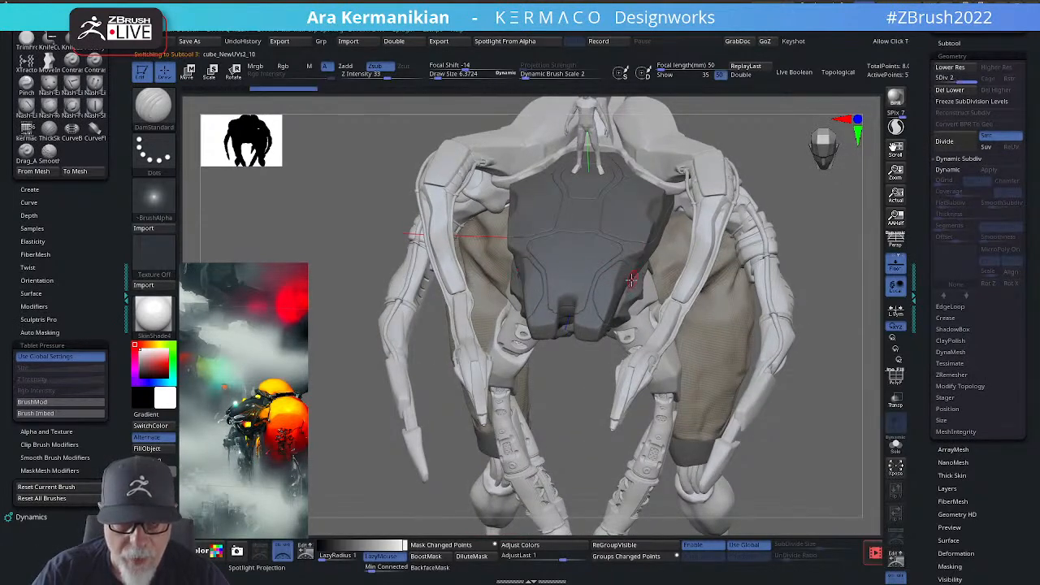
left_click(895, 447)
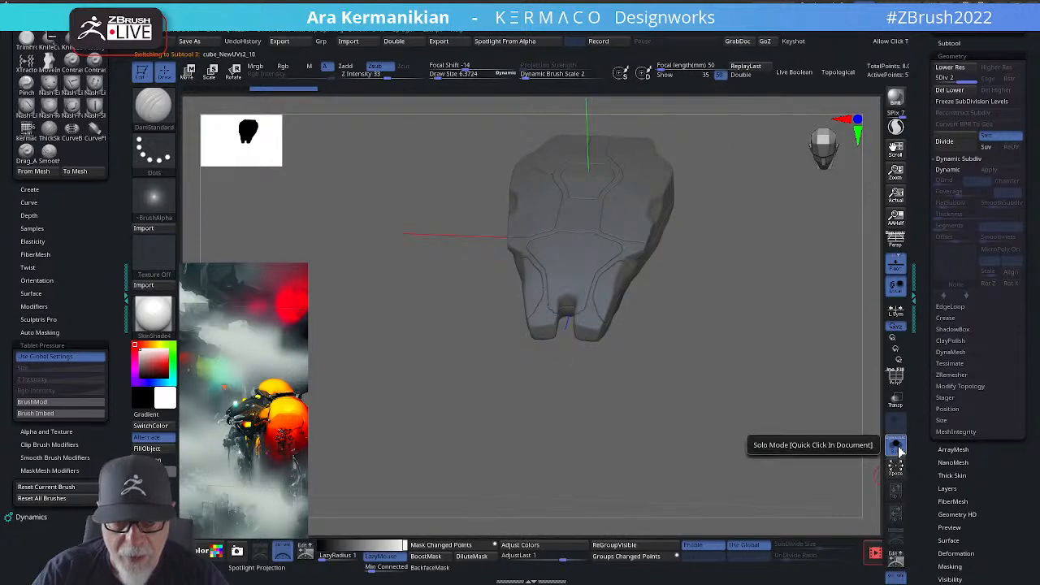
left_click(895, 446)
mouse_move(782, 216)
left_mouse_down()
mouse_move(786, 199)
mouse_move(773, 213)
left_mouse_up()
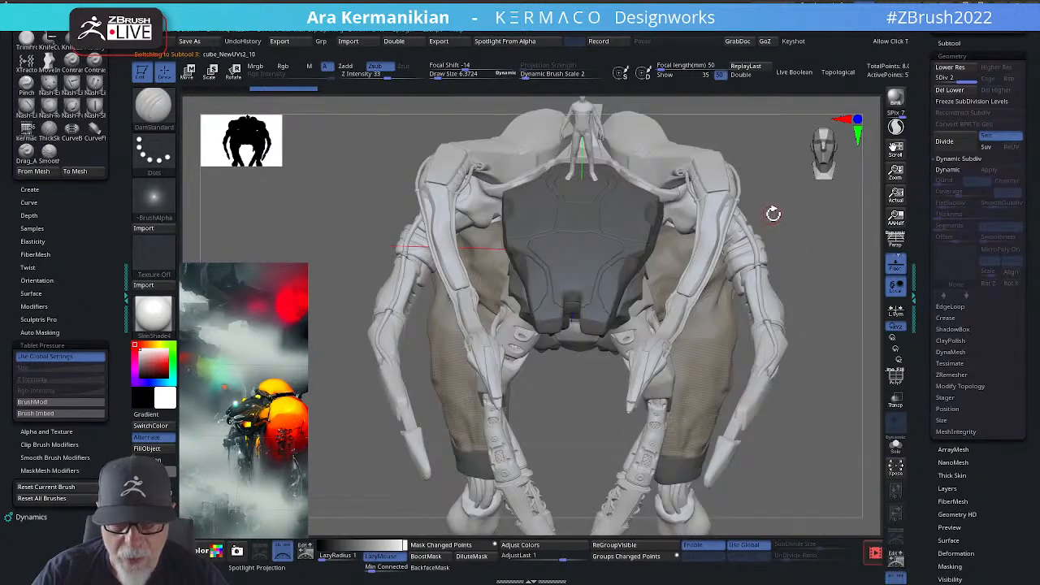
left_click(895, 447)
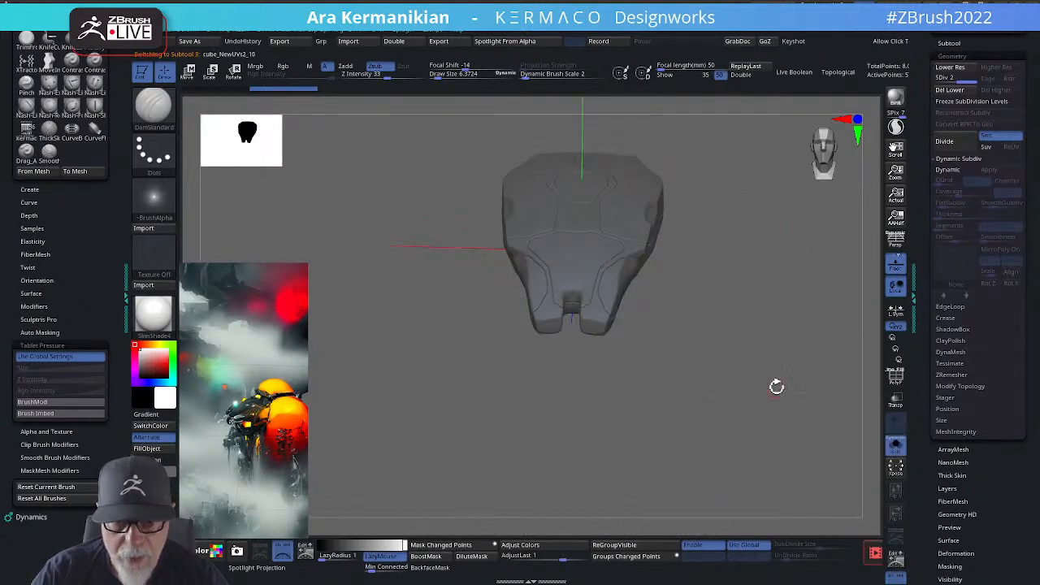
left_click_drag(777, 382, 768, 341)
left_click(895, 375)
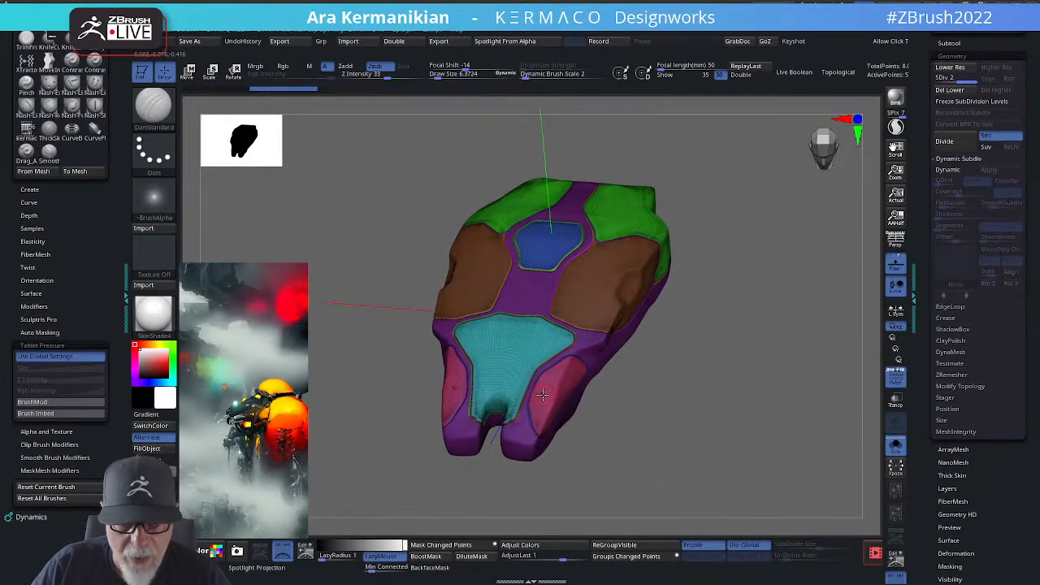
Step: Isolate the shell's central turquoise polygroup and grow its visibility slightly past the polygroup border
key("ctrl+shift")
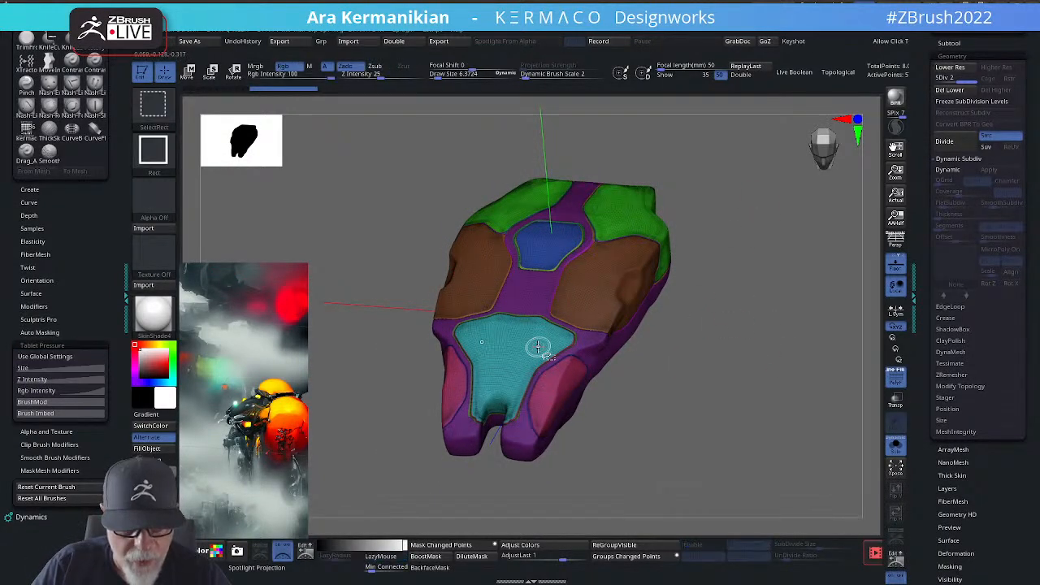
left_click(537, 346, "ctrl+shift")
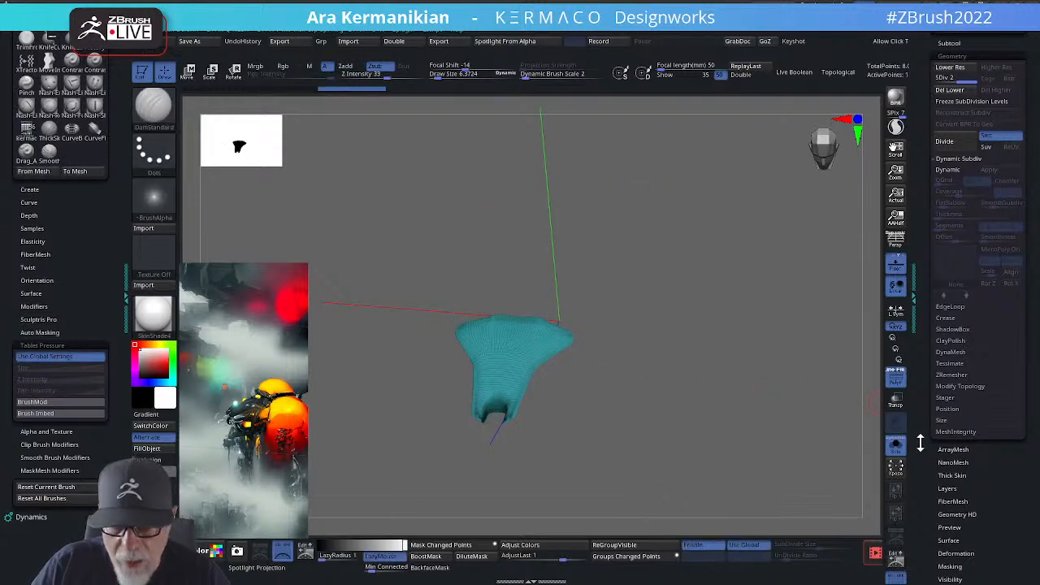
scroll(920, 443, "down", 5)
left_click(949, 335)
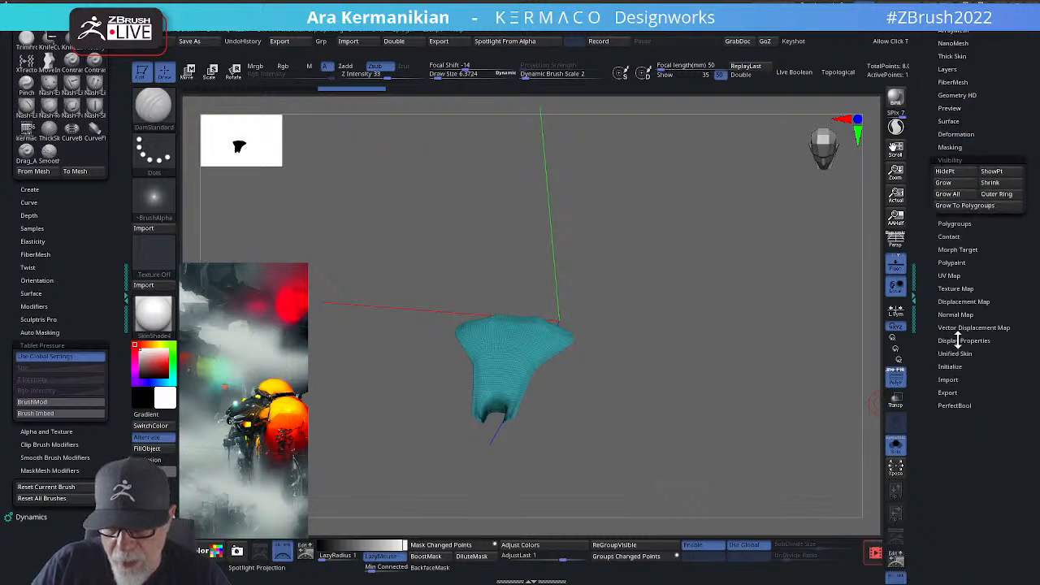
left_click(960, 185)
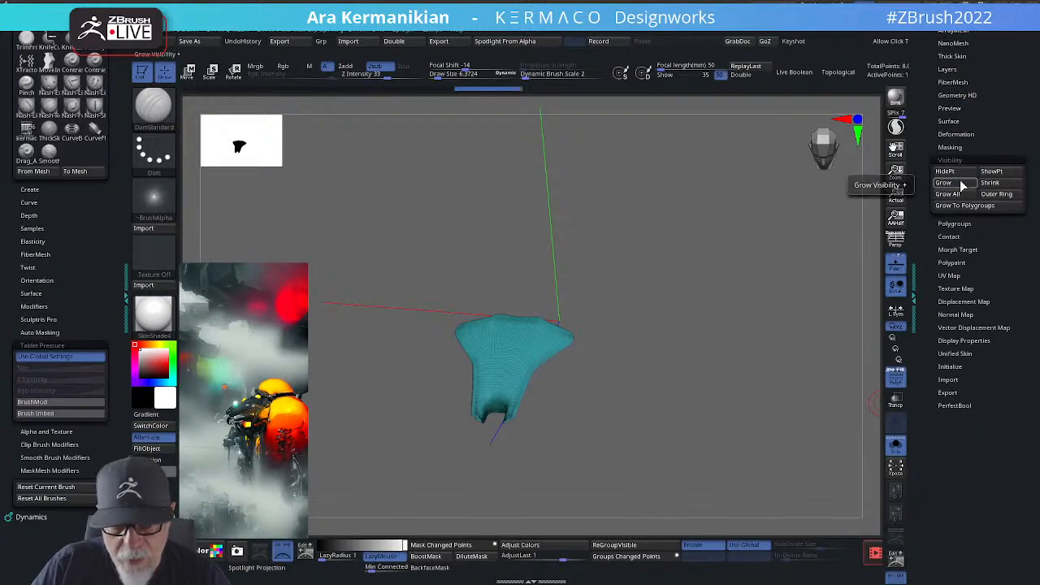
left_click(959, 183)
left_click(959, 183)
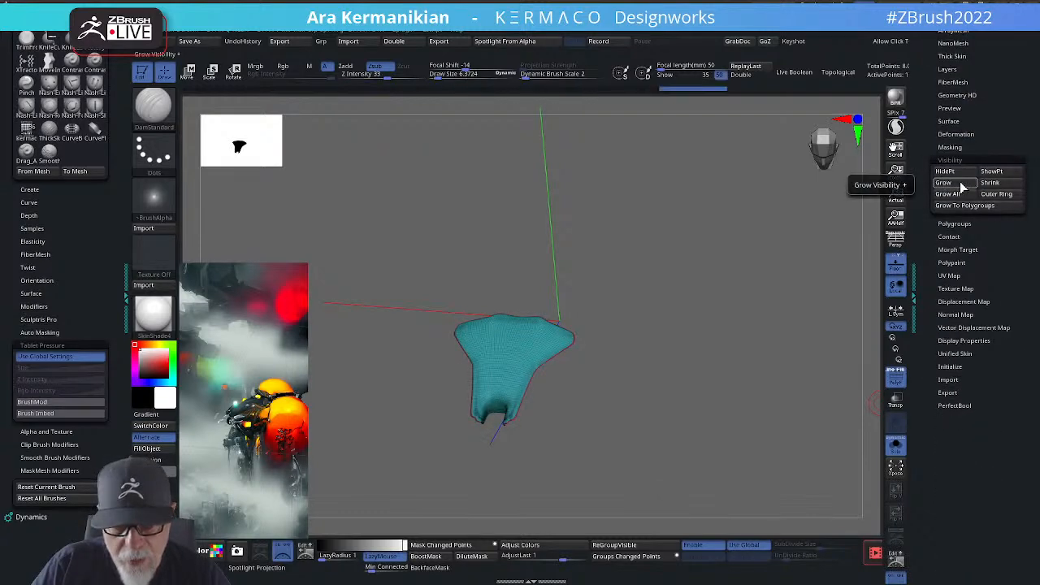
left_click(960, 183)
left_click(959, 182)
Step: Try showing only the turquoise panel's outer ring and widening the ring by growing its visibility
left_click_drag(736, 353, 770, 268)
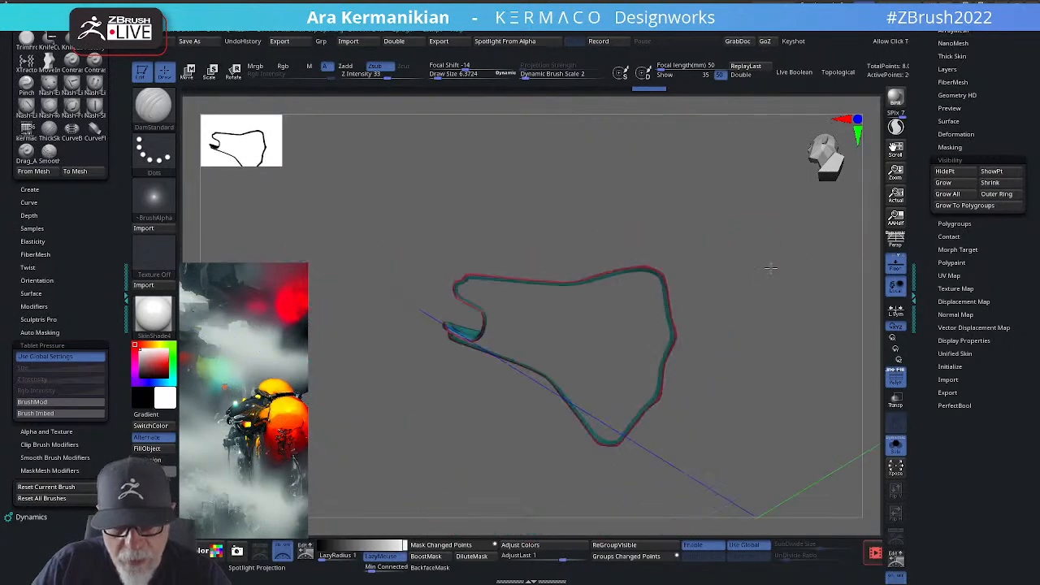
left_click(955, 185)
left_click(956, 186)
left_click(957, 186)
left_click(958, 186)
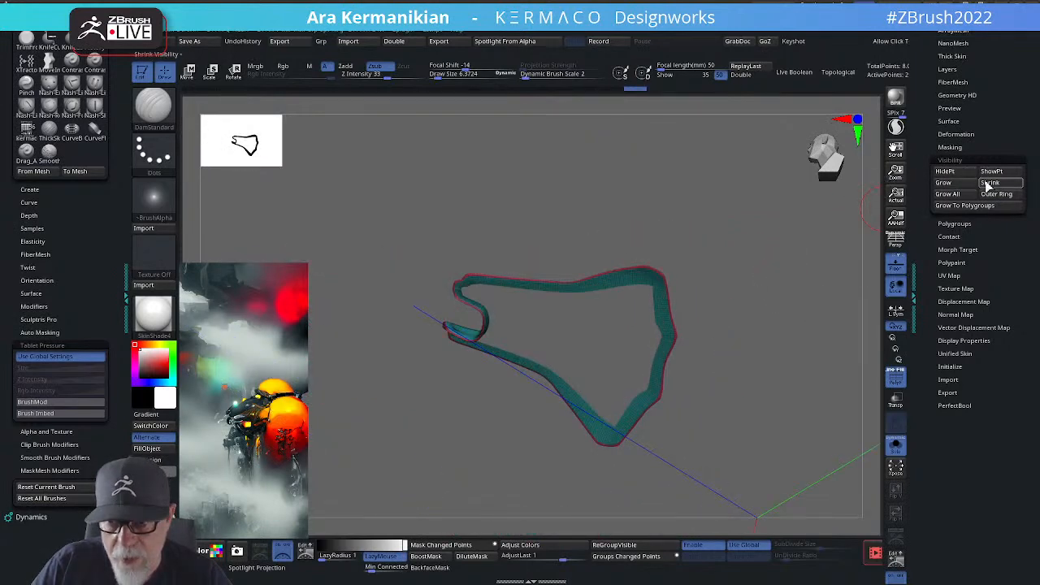
left_click(954, 198)
Step: Try to delete the hidden geometry of the shell, keeping only the grown turquoise panel
left_click_drag(707, 233, 761, 381)
key("ctrl+space")
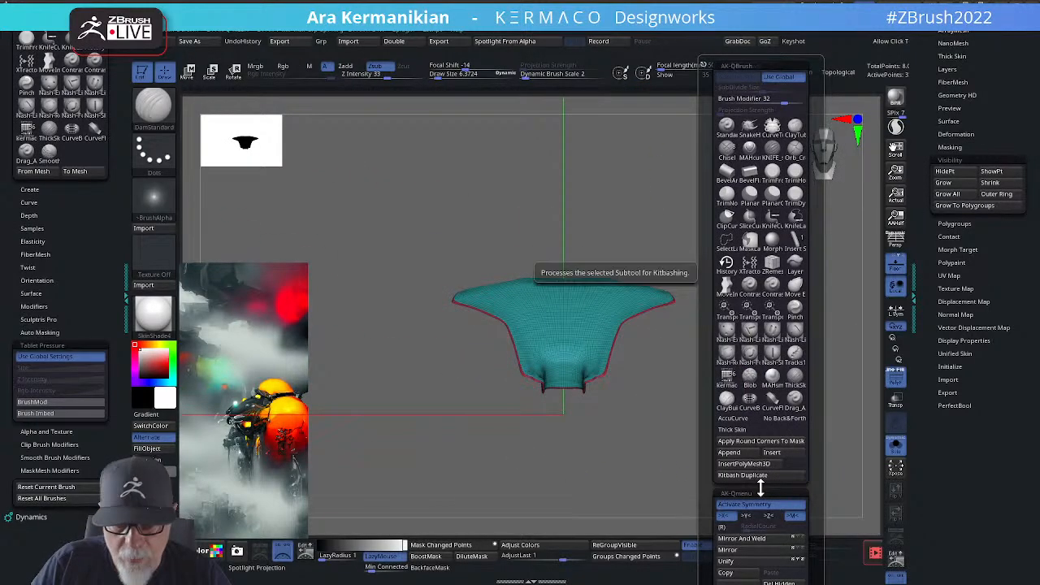
left_click_drag(711, 504, 722, 428)
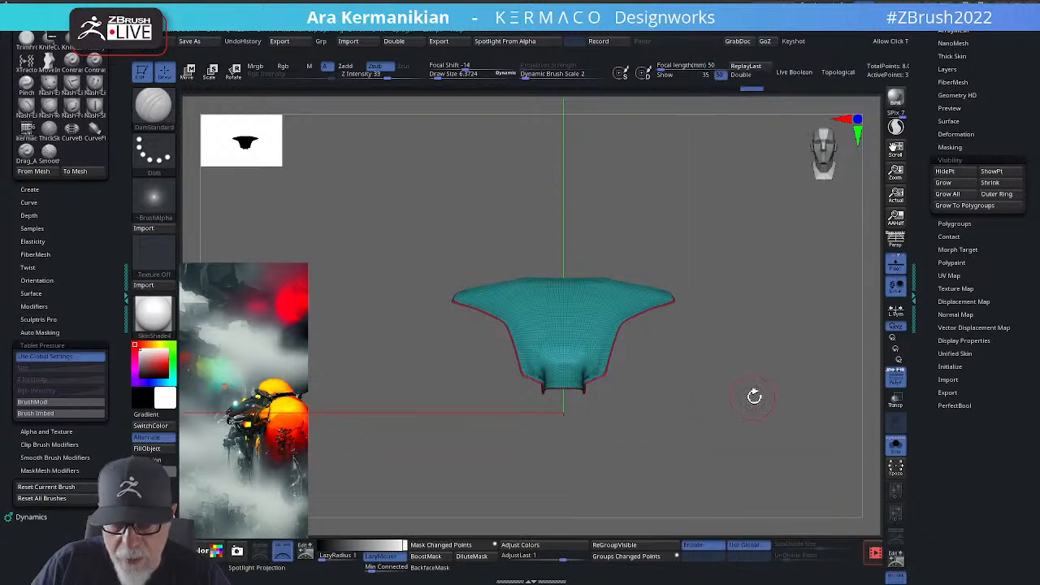
key("ctrl+shift")
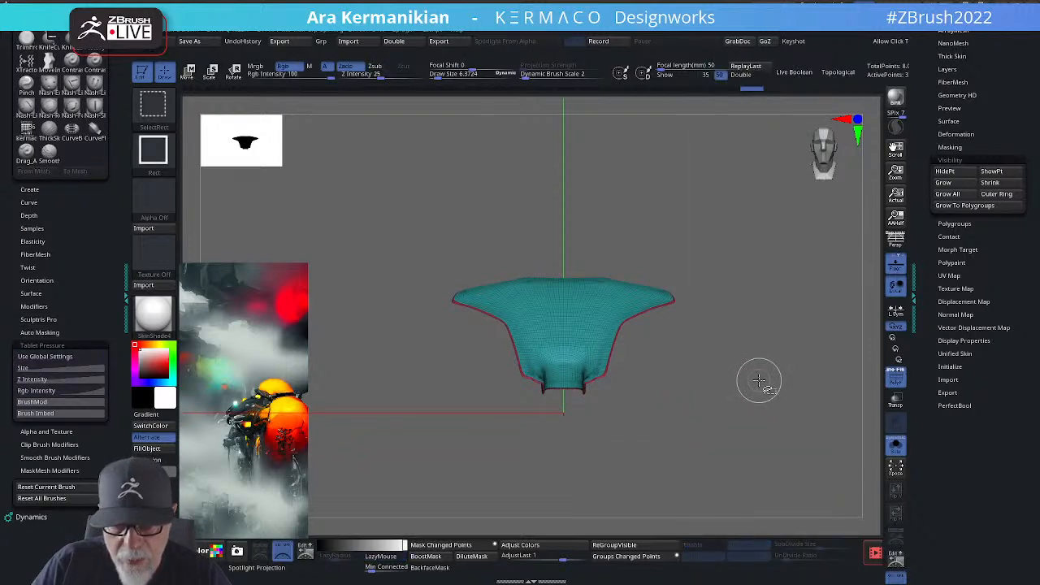
left_click(758, 380, "ctrl+shift")
key("ctrl+z")
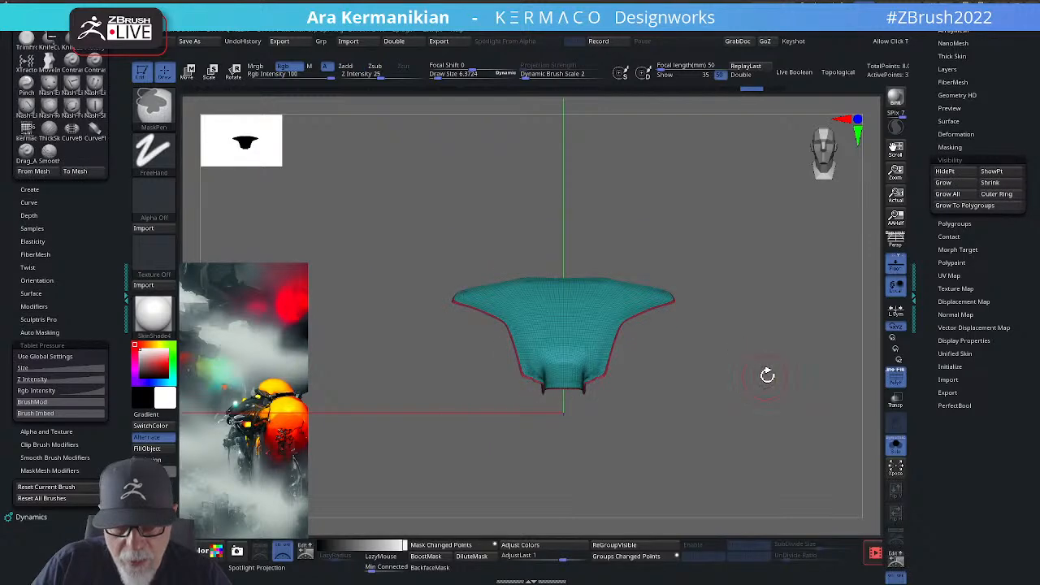
left_click_drag(766, 376, 793, 311)
key("shift+space")
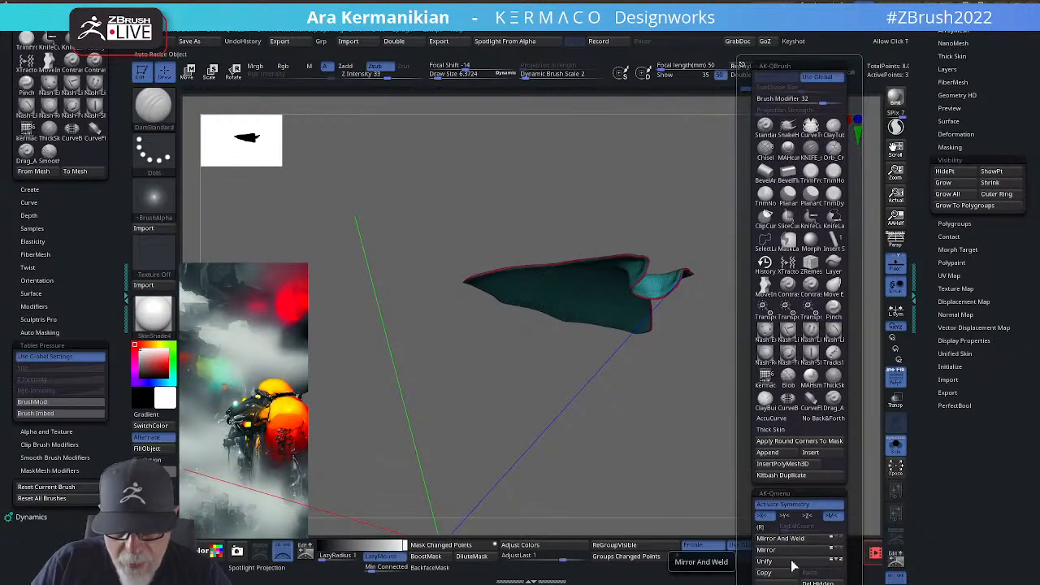
scroll(844, 513, "down", 5)
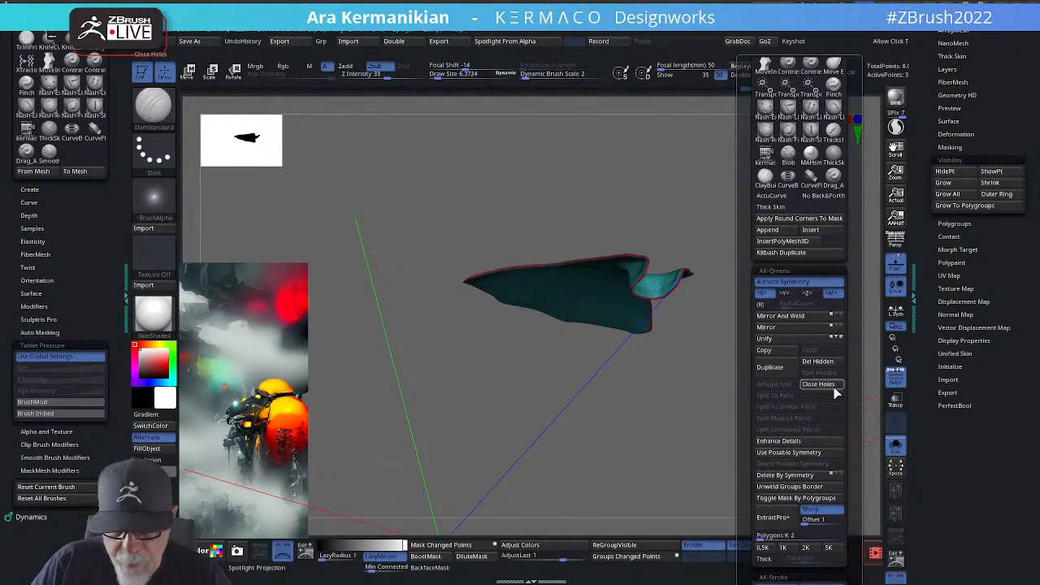
left_click(819, 365)
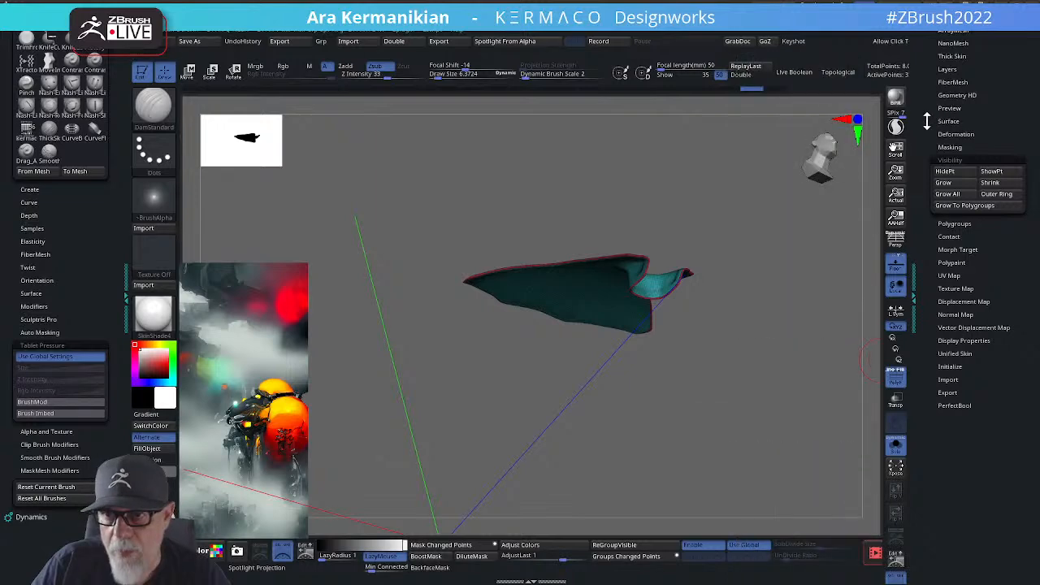
Step: Check the subtool's Split options and inspect the turquoise panel with Solo mode toggled
left_click_drag(926, 120, 921, 248)
left_click(955, 283)
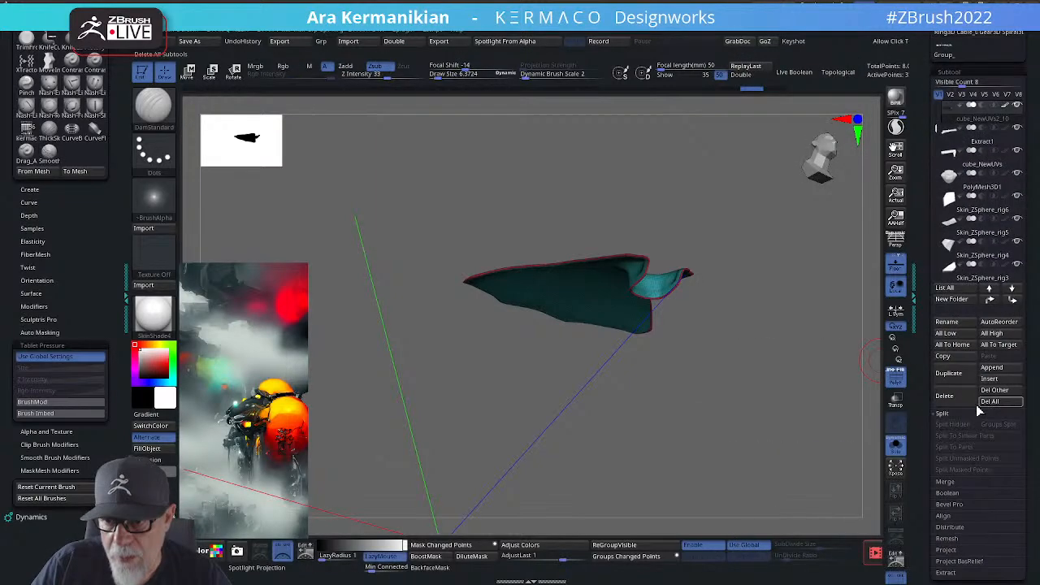
left_click_drag(733, 303, 821, 354, "shift")
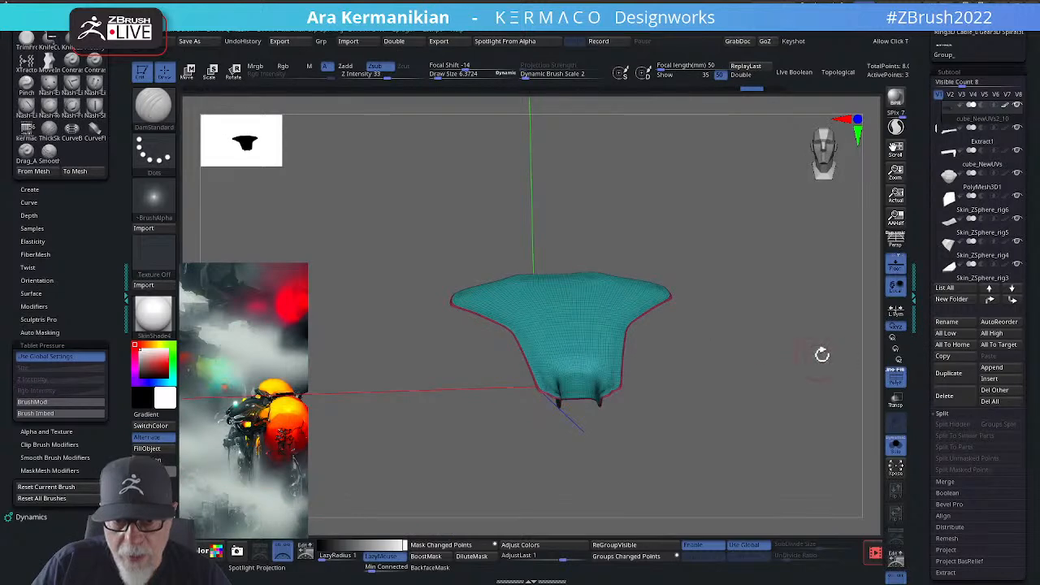
left_click(897, 447)
left_click(896, 447)
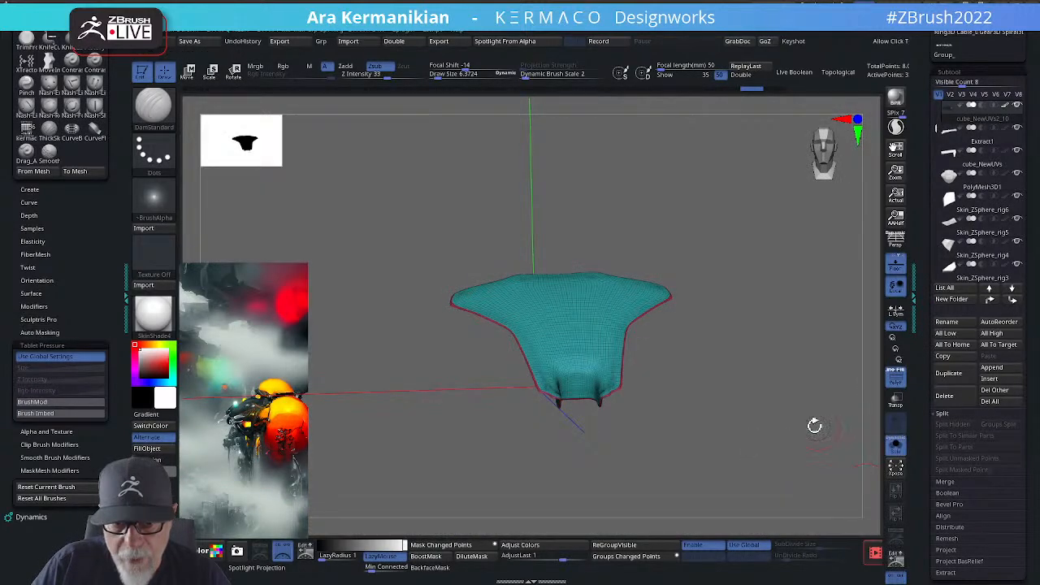
Step: Show the whole front shell again and remove its subdivision levels
mouse_move(744, 356)
left_mouse_down()
mouse_move(724, 328)
mouse_move(743, 274)
mouse_move(793, 365)
mouse_move(809, 347)
left_mouse_up()
left_click(745, 276, "ctrl+shift")
key("ctrl+space")
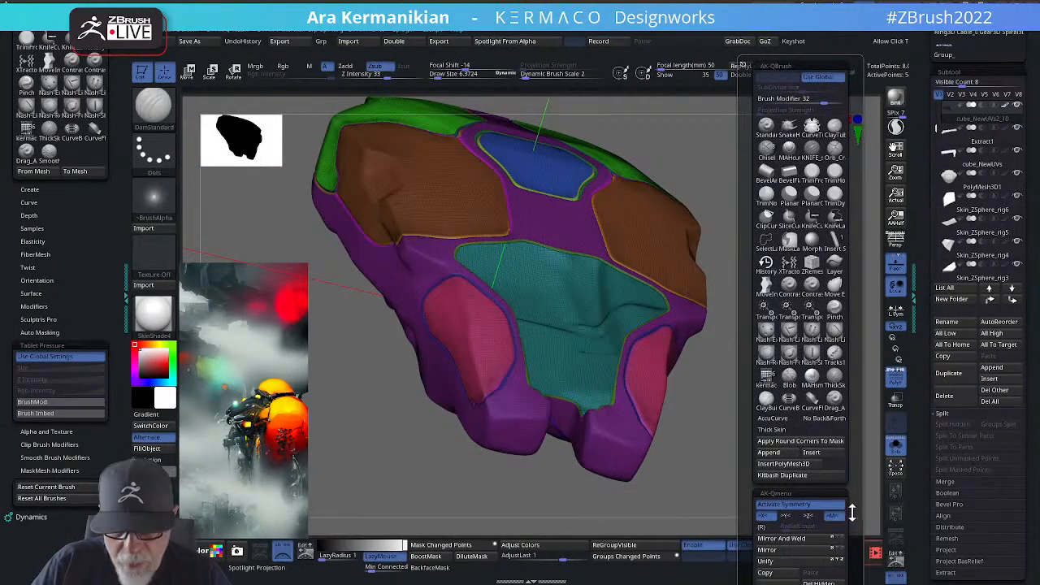
left_click_drag(854, 510, 870, 446)
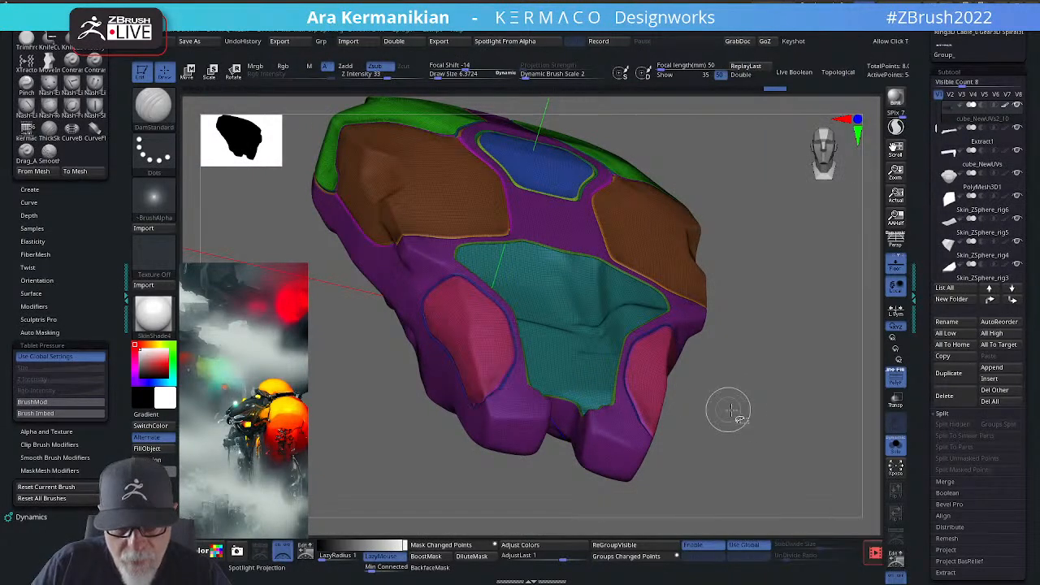
left_click(754, 420, "ctrl+shift")
left_click_drag(799, 381, 798, 385, "shift")
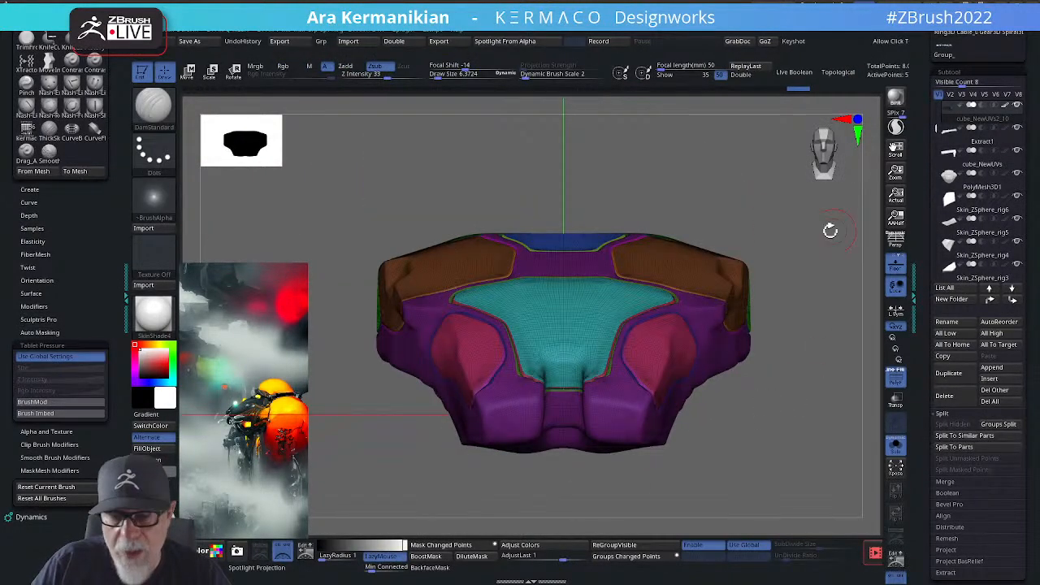
key("ctrl+space")
left_click(761, 200)
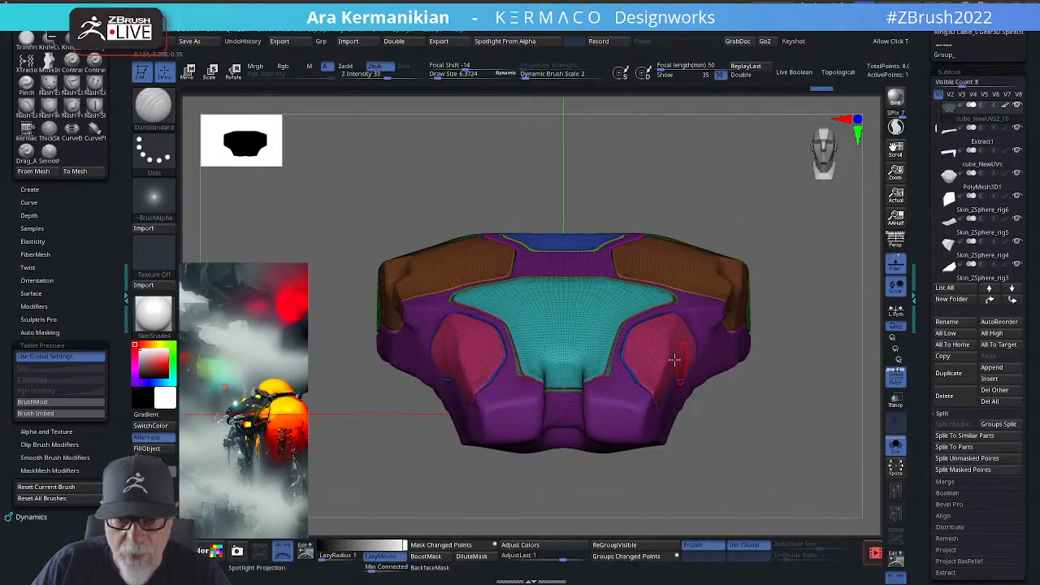
Step: Isolate the front shell's turquoise central panel by its polygroup and grow the visible area slightly past its border
left_click(569, 315, "ctrl+shift")
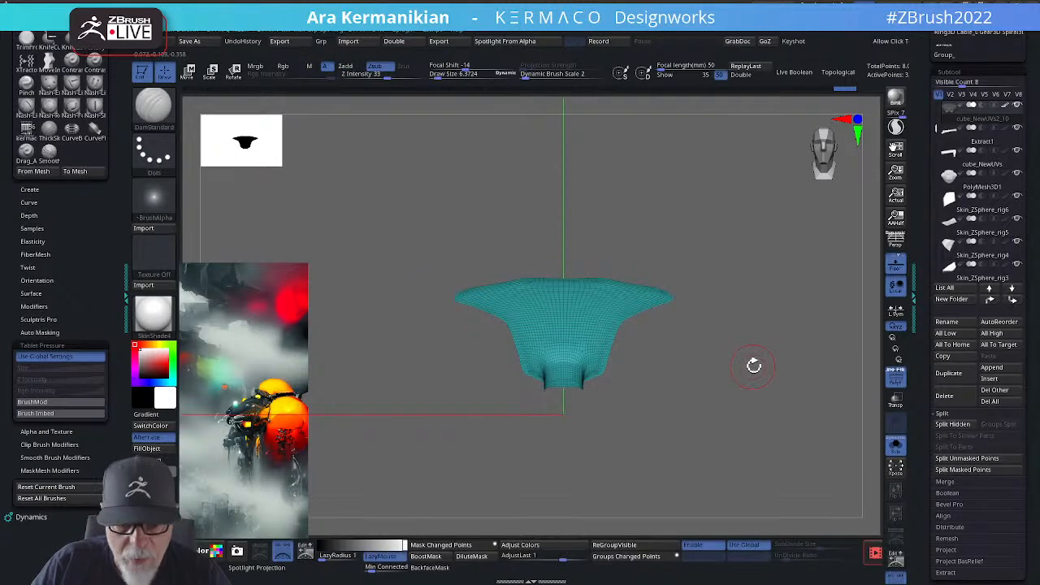
scroll(947, 422, "down", 5)
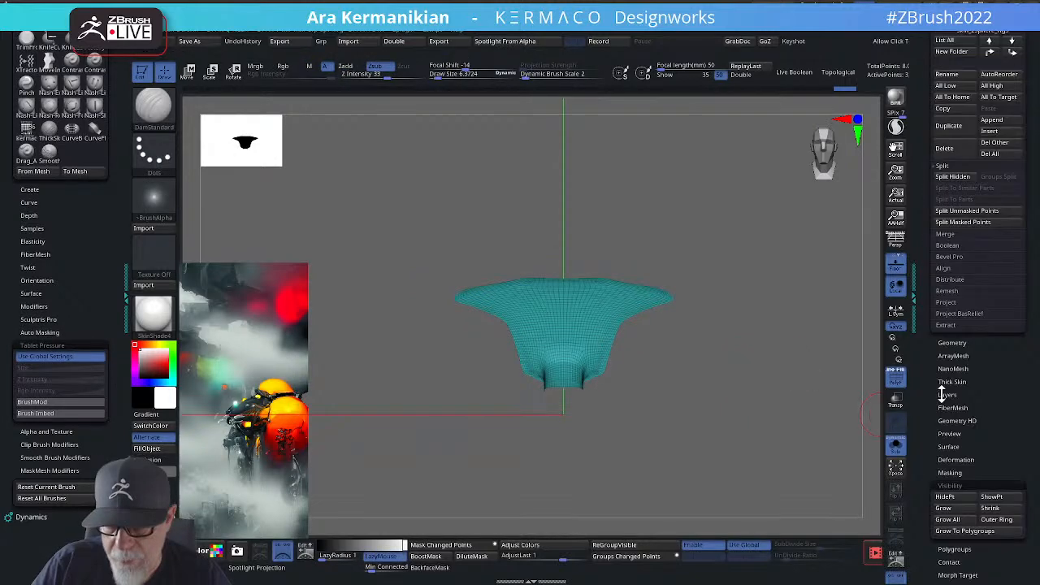
left_click(958, 489)
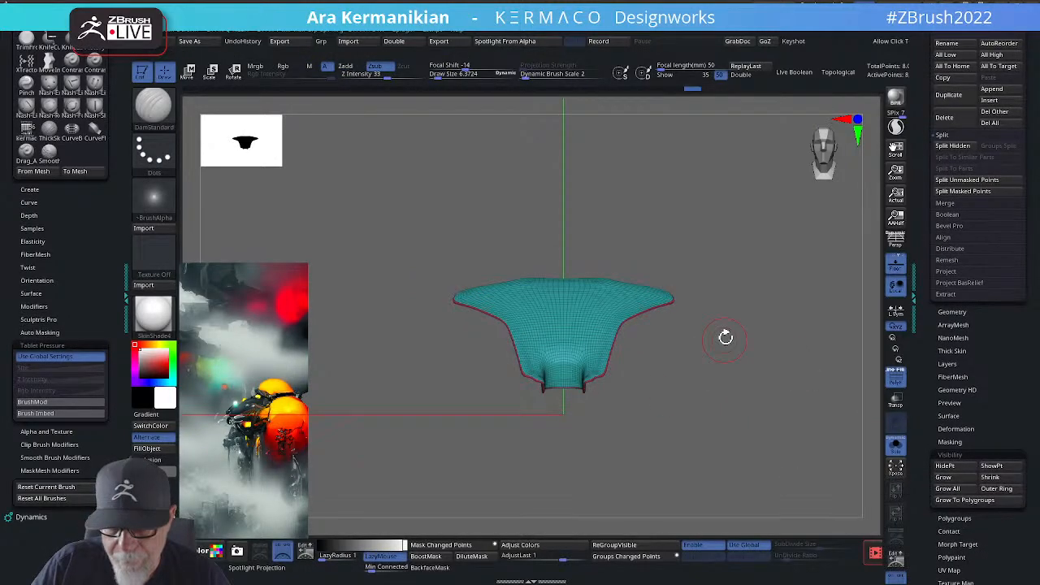
Step: Split the hidden shell geometry off so that the turquoise panel becomes its own subtool
key("ctrl+space")
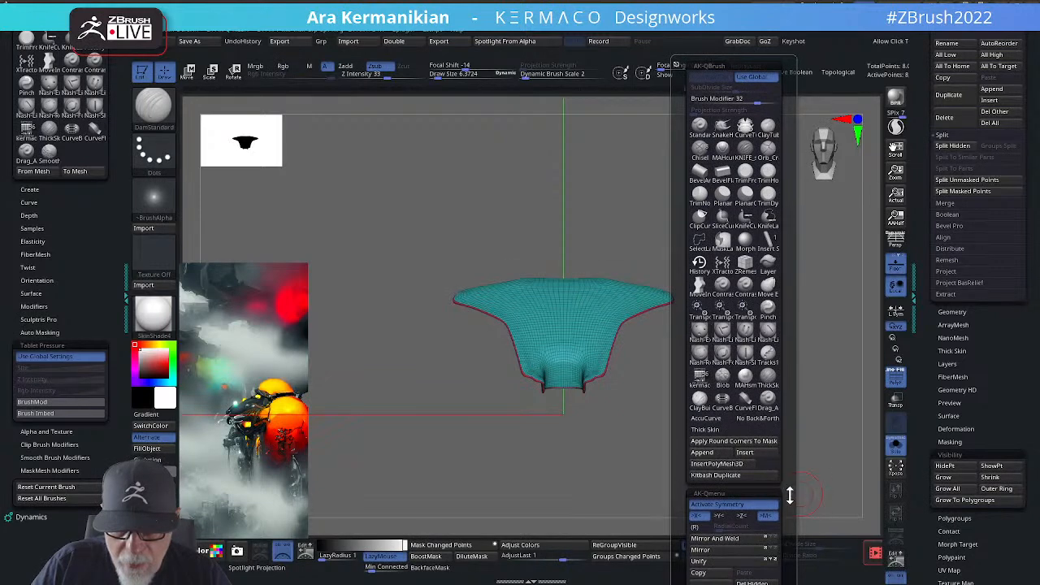
left_click_drag(790, 495, 796, 452)
left_click(762, 553)
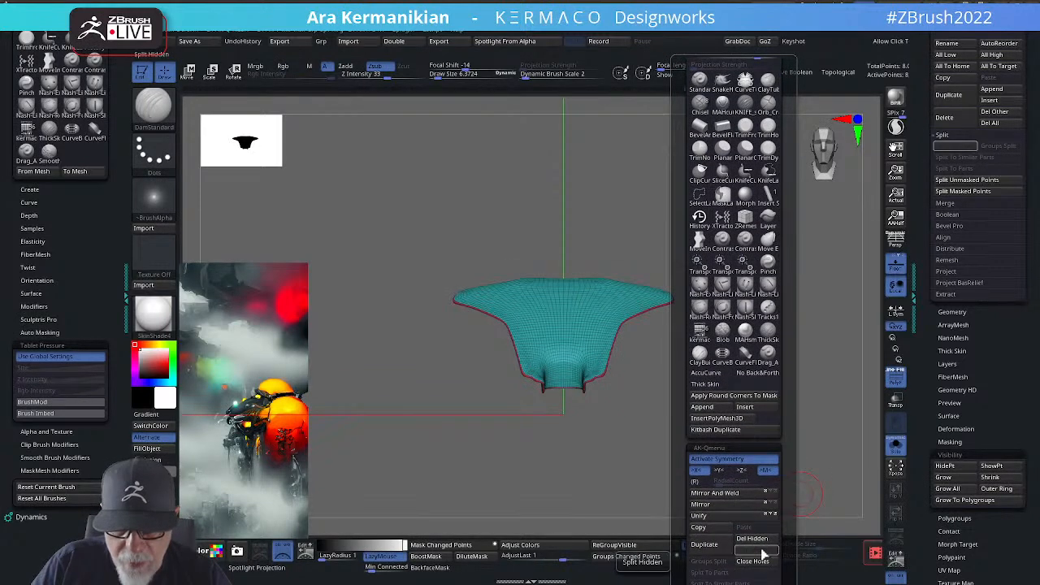
left_click_drag(654, 366, 841, 403)
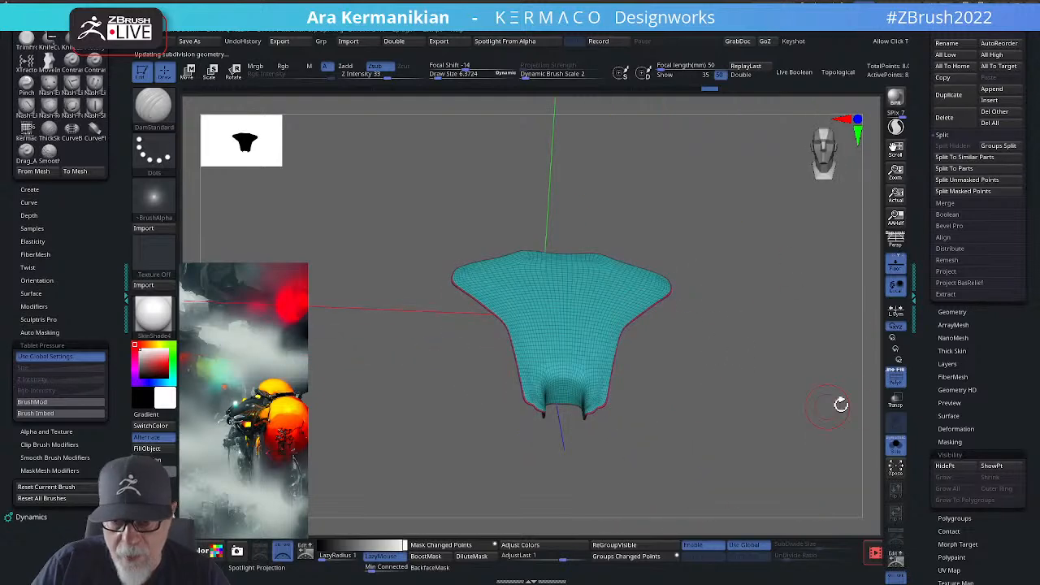
Step: Create a subtool folder named Hull containing the turquoise panel and move the remaining shell, cube_NewUVs2_11, into it
scroll(913, 357, "up", 6)
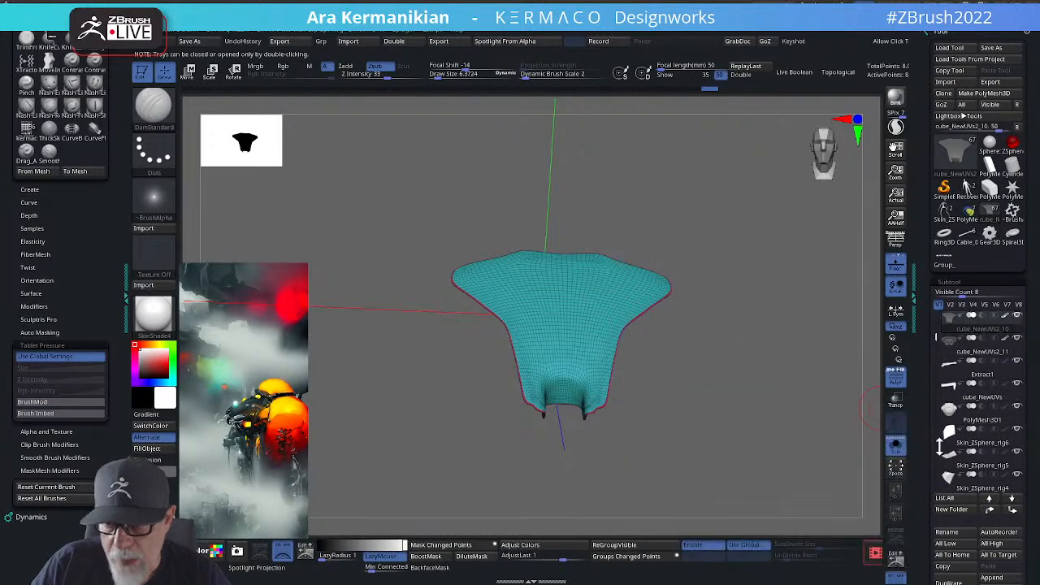
scroll(948, 545, "down", 3)
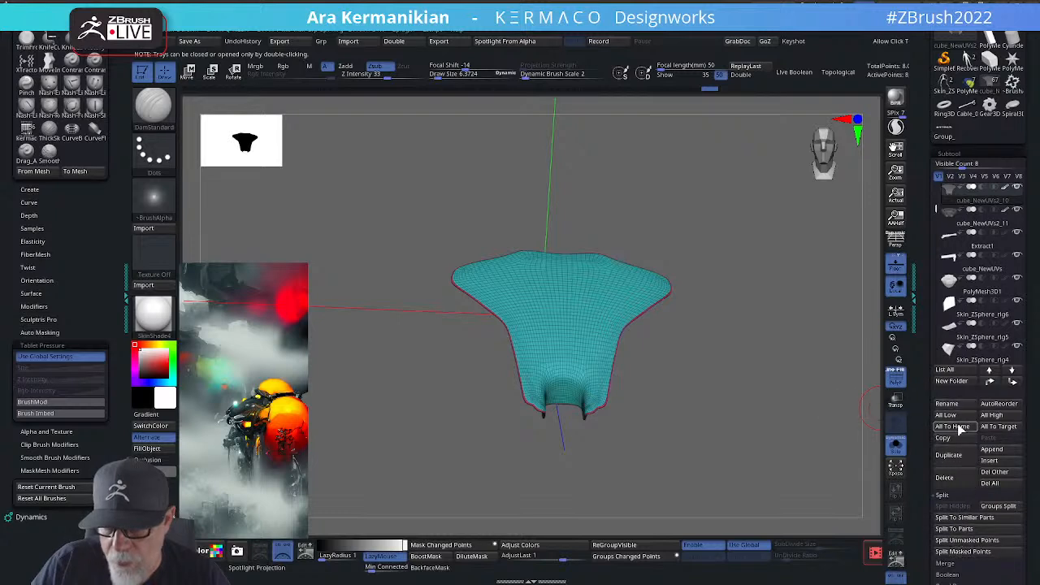
left_click(958, 381)
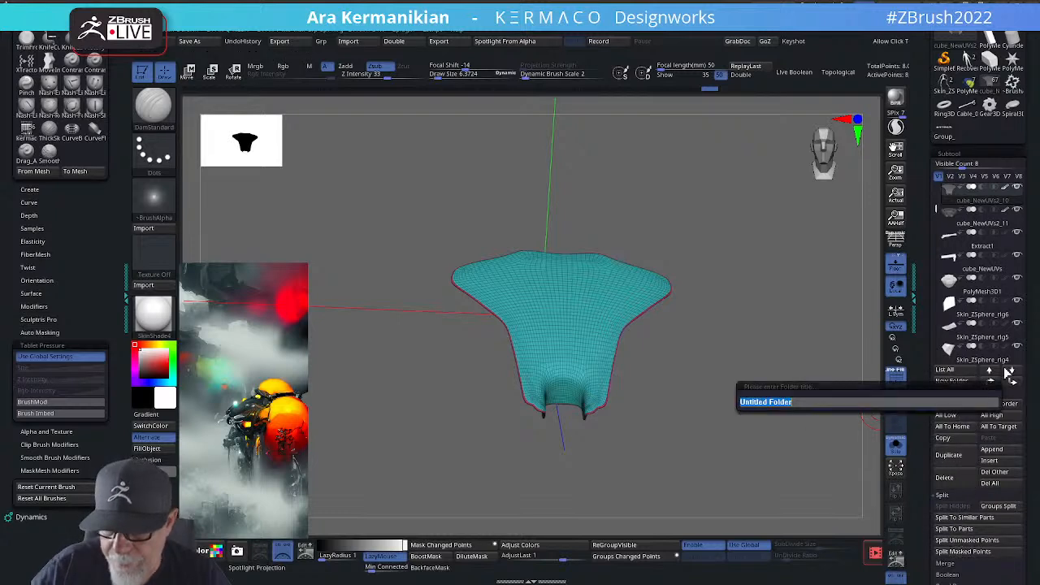
type("Hull")
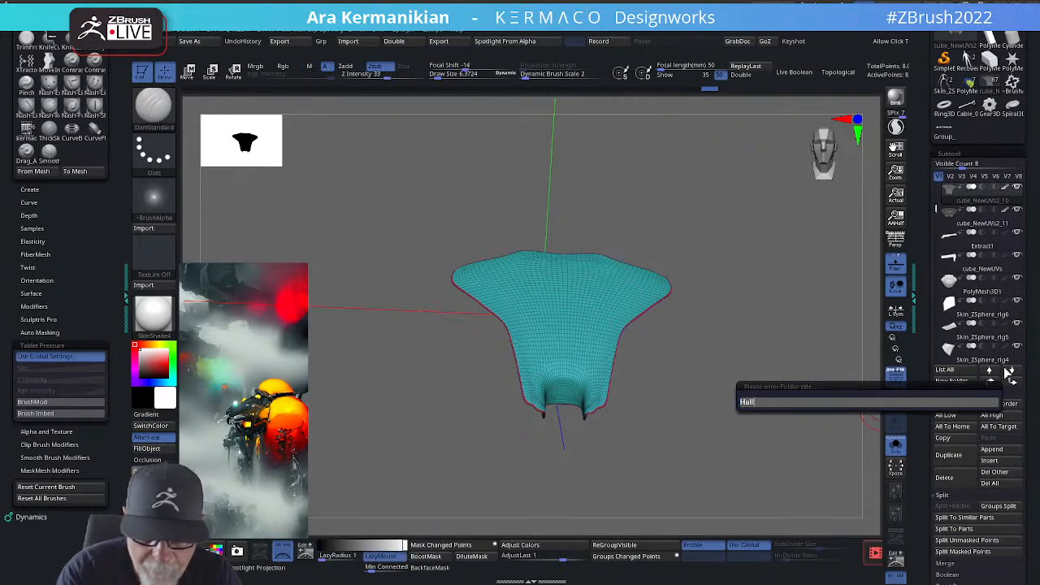
key("Return")
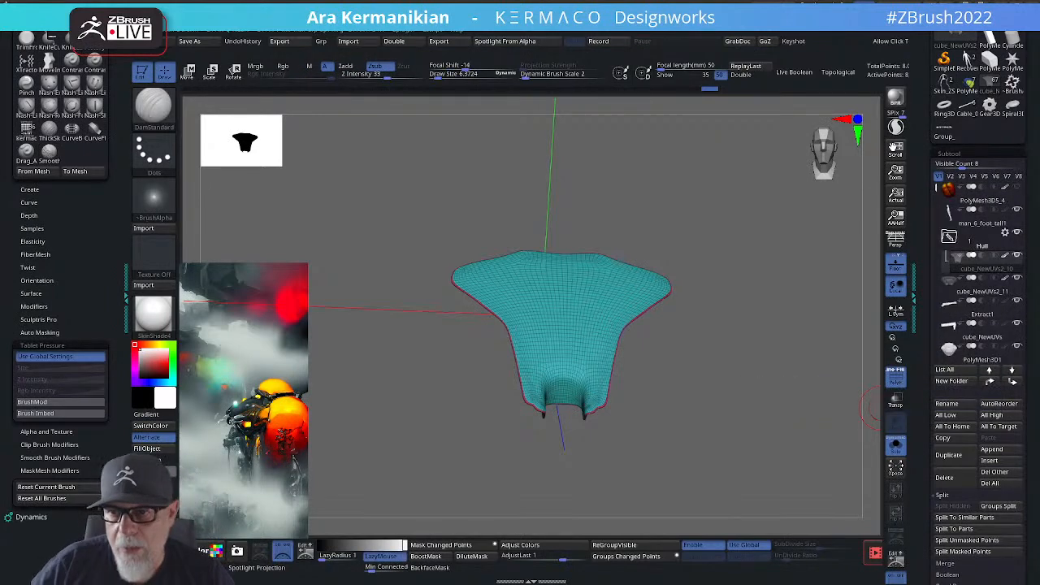
mouse_move(980, 287)
left_mouse_down()
mouse_move(980, 255)
mouse_move(982, 272)
left_mouse_up()
left_click(981, 272)
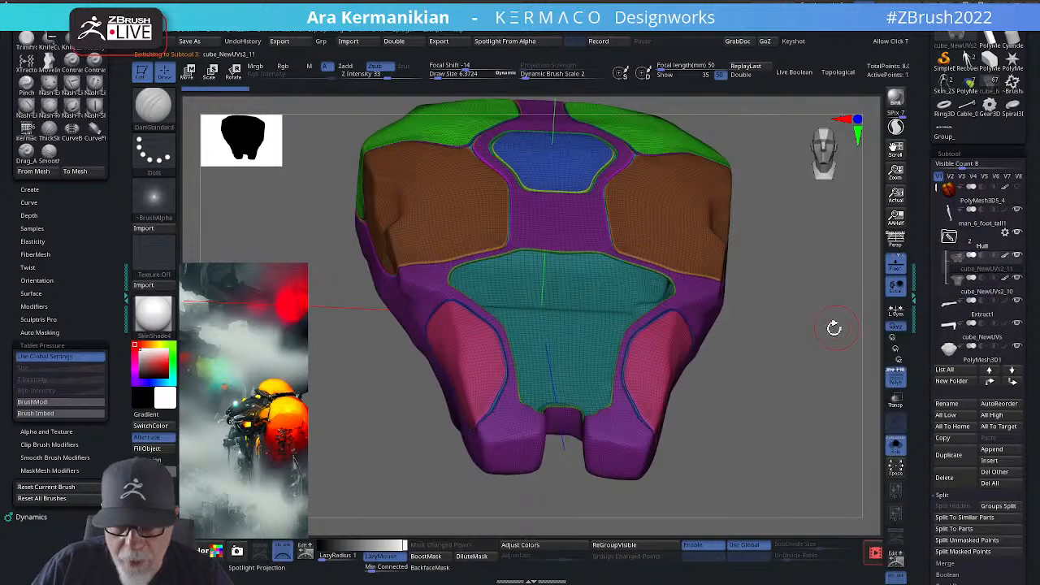
Step: Isolate the shell's two pink side panels by polygroup and grow their visible area slightly past the border
left_click_drag(780, 376, 760, 387)
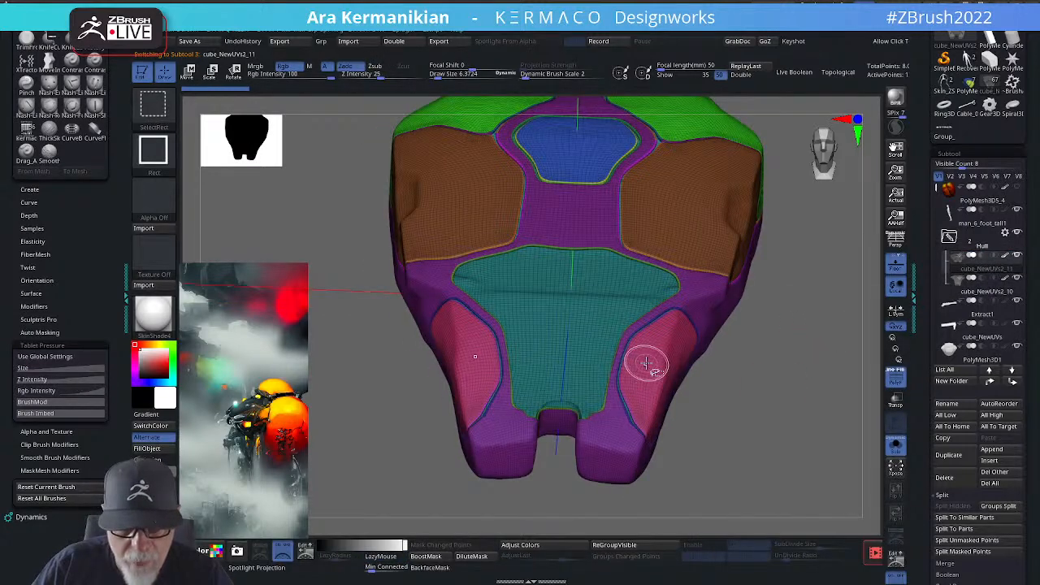
left_click(645, 361, "ctrl+shift")
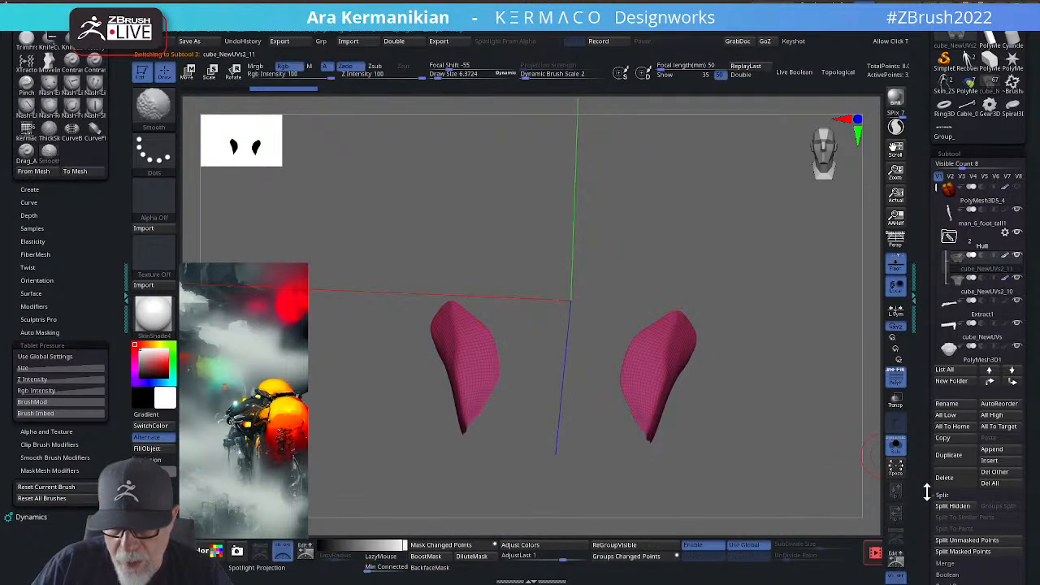
scroll(929, 487, "down", 5)
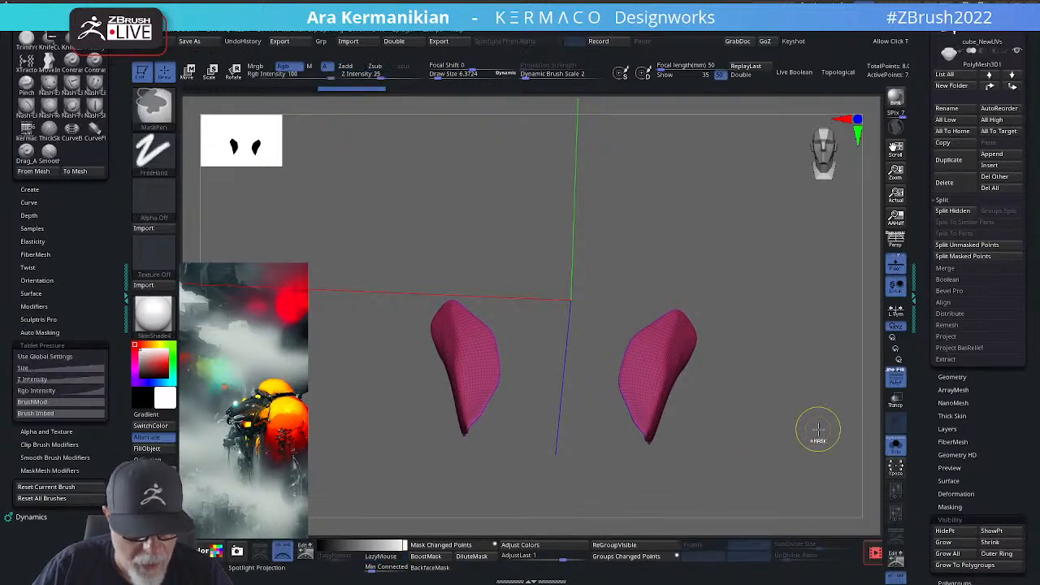
Step: Split the hidden hull geometry away from the isolated pair of magenta panels into its own subtool
key("ctrl+space")
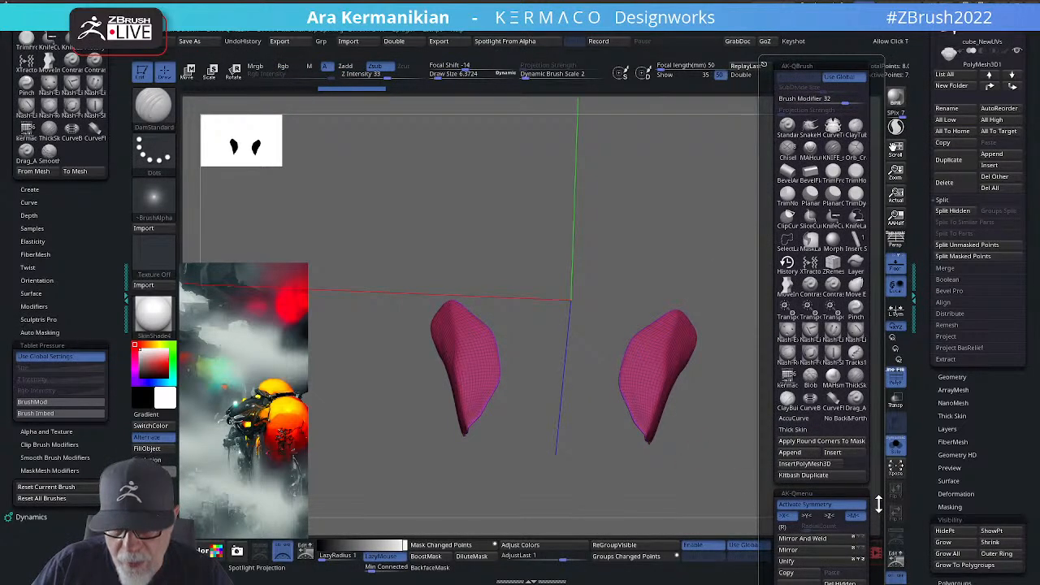
scroll(878, 504, "down", 3)
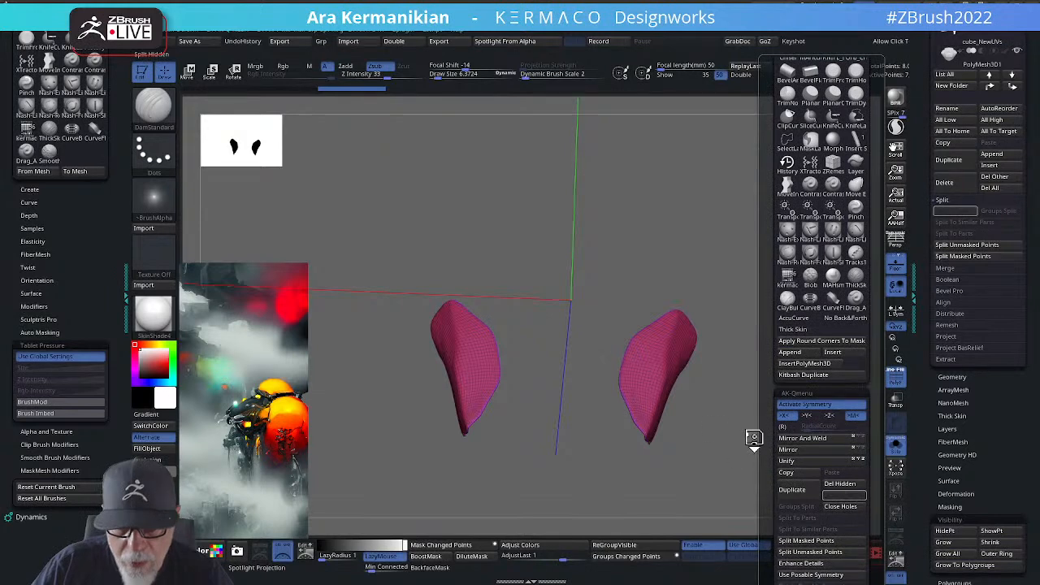
left_click_drag(928, 209, 919, 358)
Step: In subtool cube_NewUVs2_12, isolate the brown side panels and split the hidden geometry into a separate subtool
left_click(974, 330)
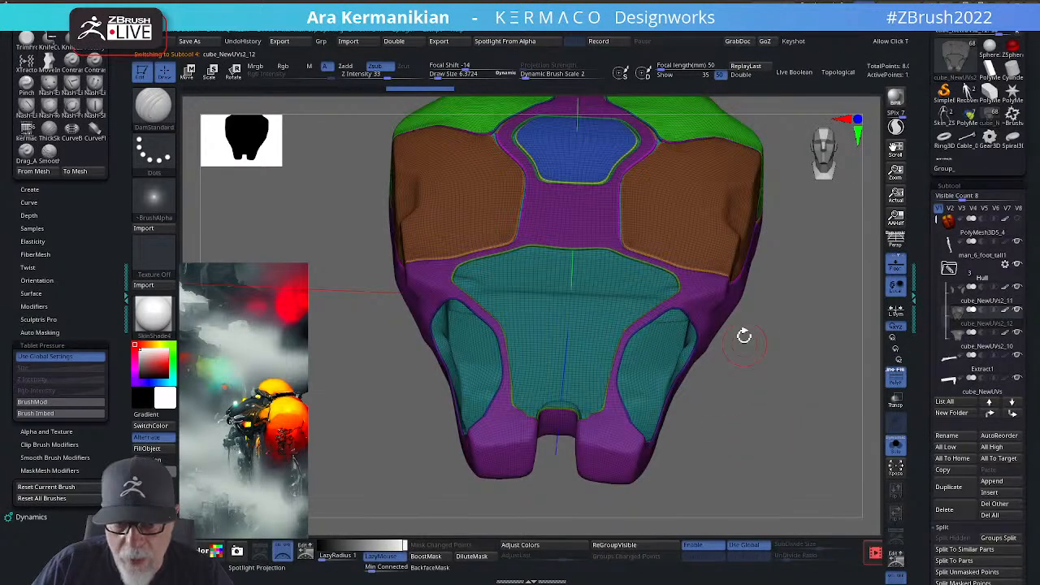
left_click(693, 197, "ctrl+shift")
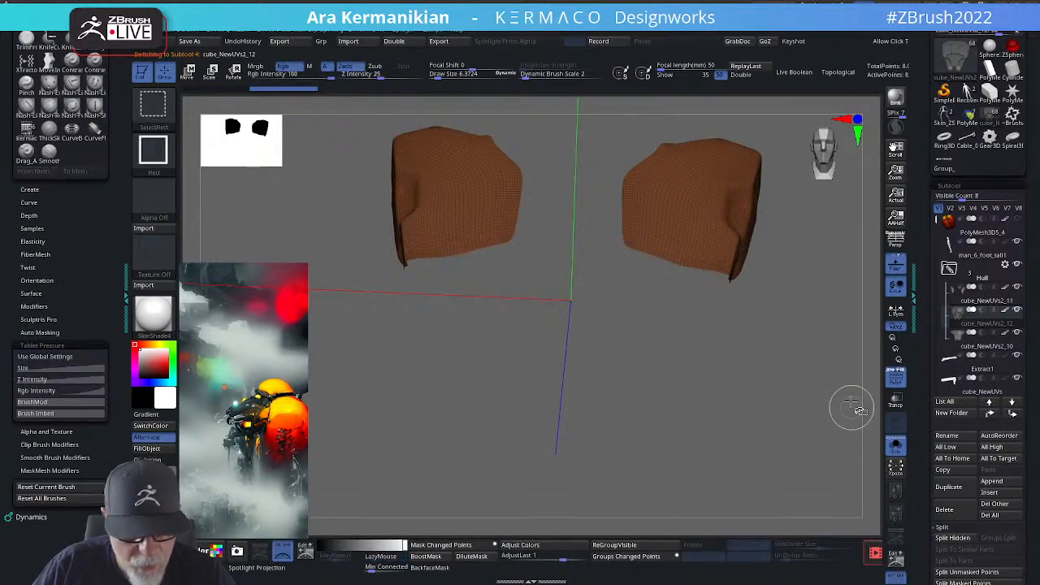
key("ctrl+shift+x")
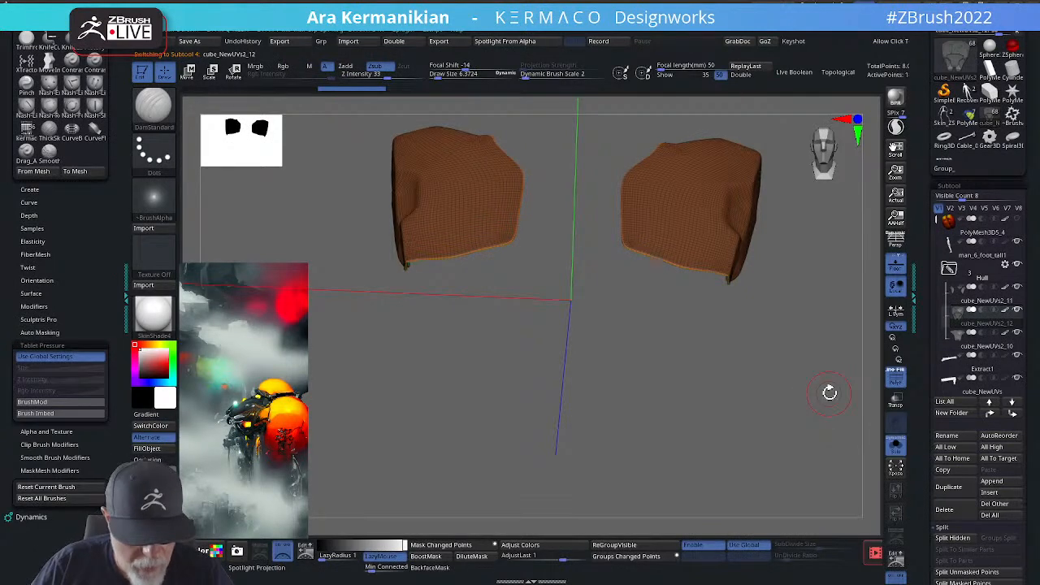
key("ctrl+space")
left_click_drag(901, 505, 899, 430)
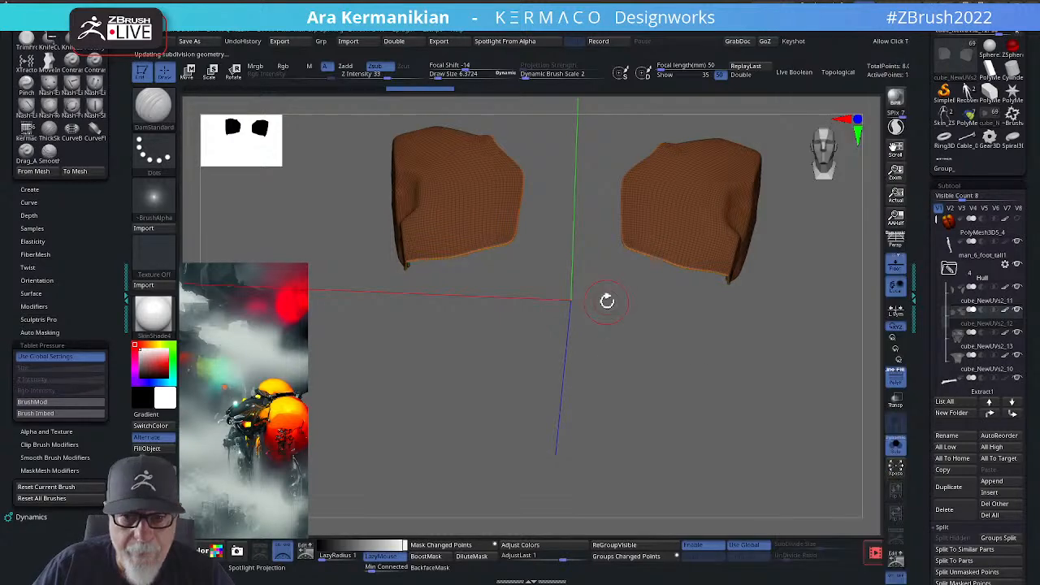
left_click_drag(640, 331, 606, 306, "alt")
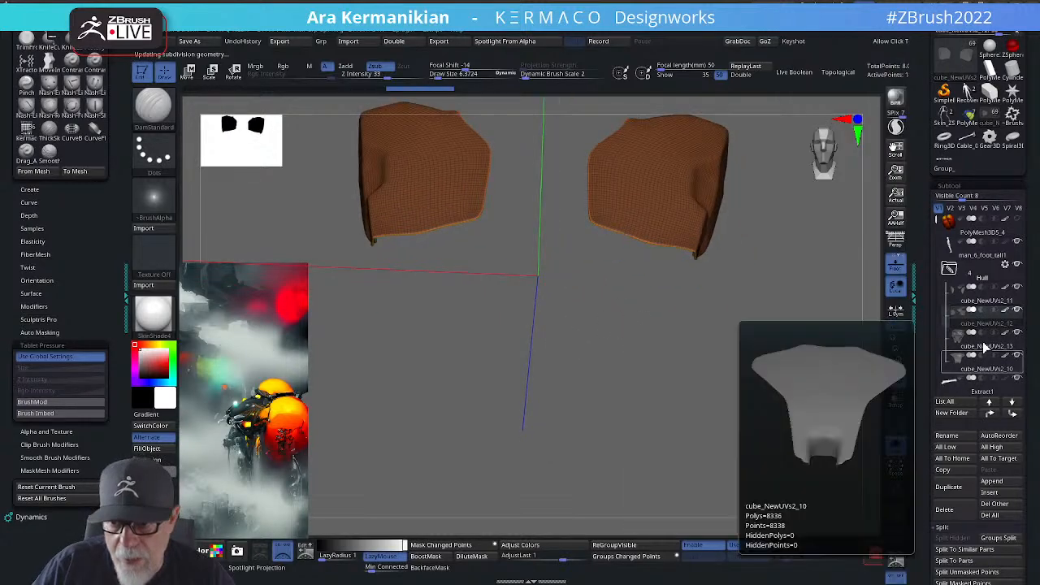
Step: In subtool cube_NewUVs2_13, isolate the green panels and split the hidden geometry into a separate subtool
left_click(986, 348)
mouse_move(766, 346)
left_mouse_down()
mouse_move(768, 311)
mouse_move(787, 322)
mouse_move(750, 457)
left_mouse_up()
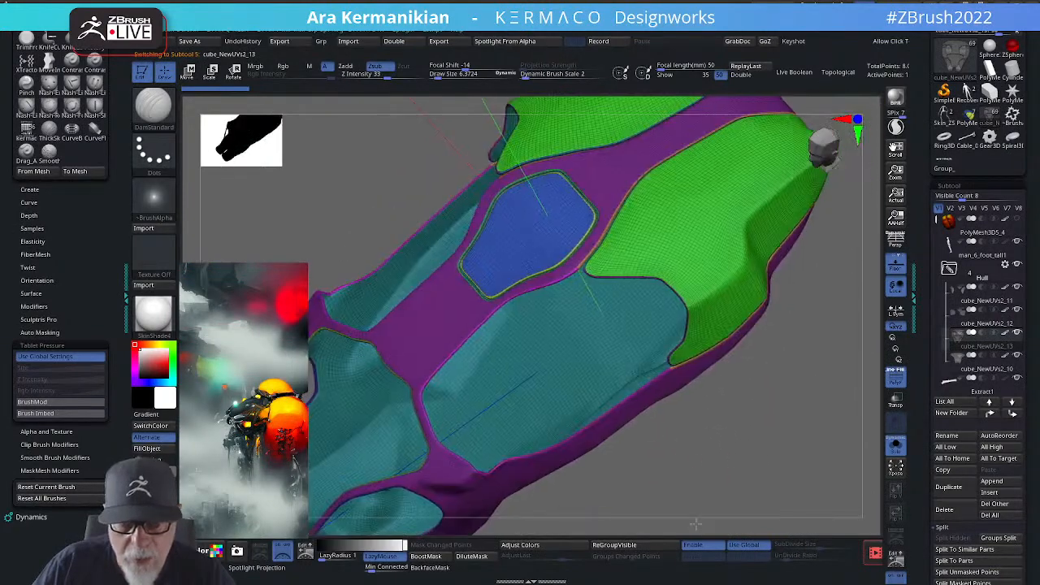
left_click(686, 229, "ctrl+shift")
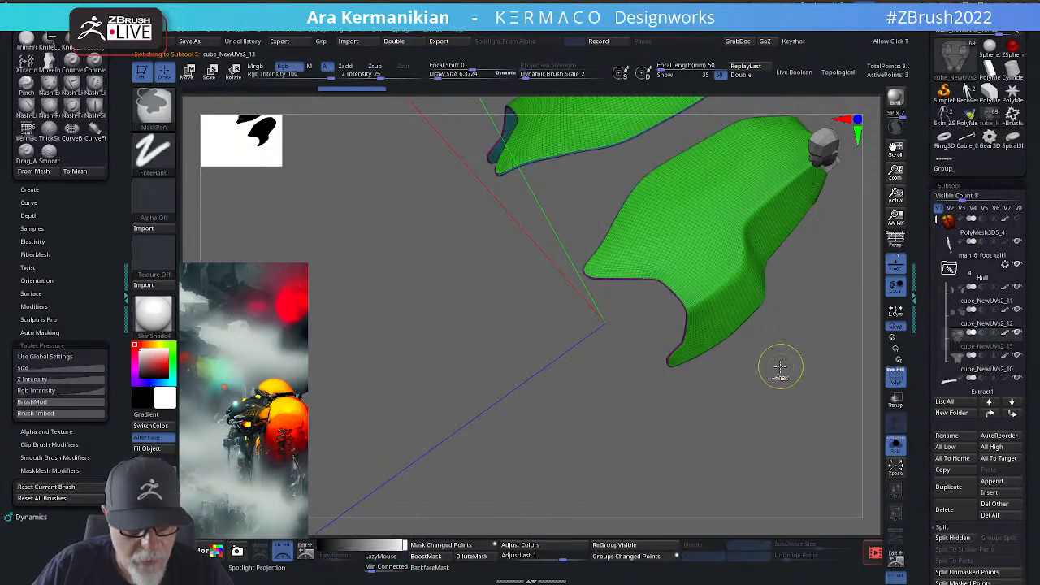
key("space")
left_click_drag(844, 522, 847, 472)
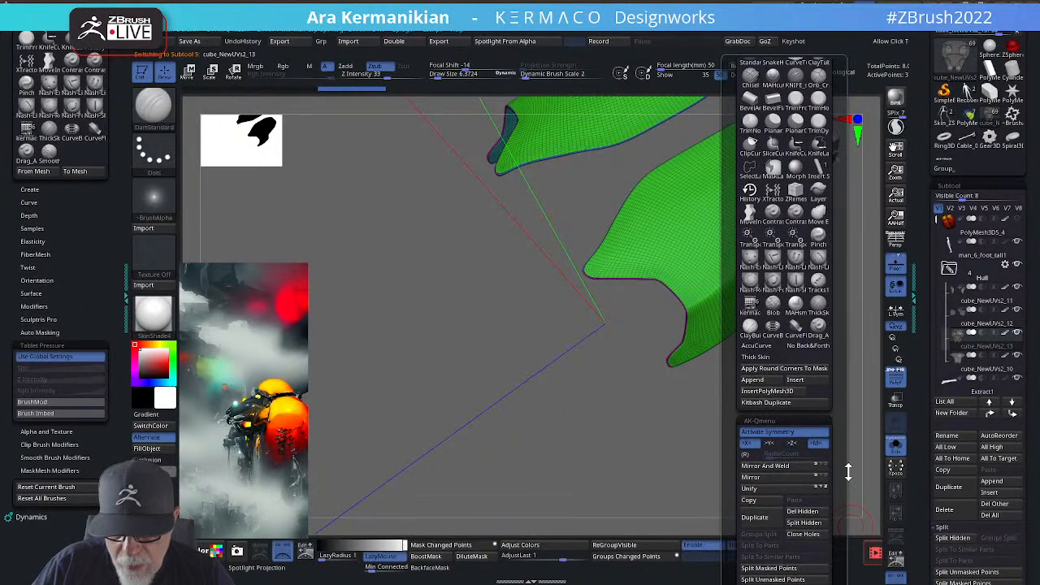
left_click(814, 522)
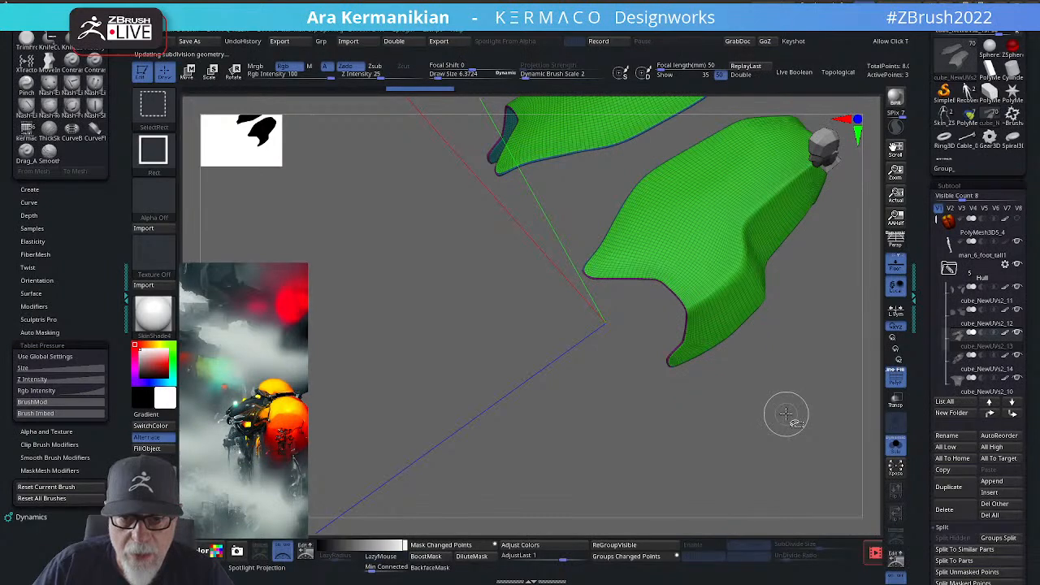
Step: Select subtool cube_NewUVs2_14 and isolate its blue central panel
mouse_move(980, 327)
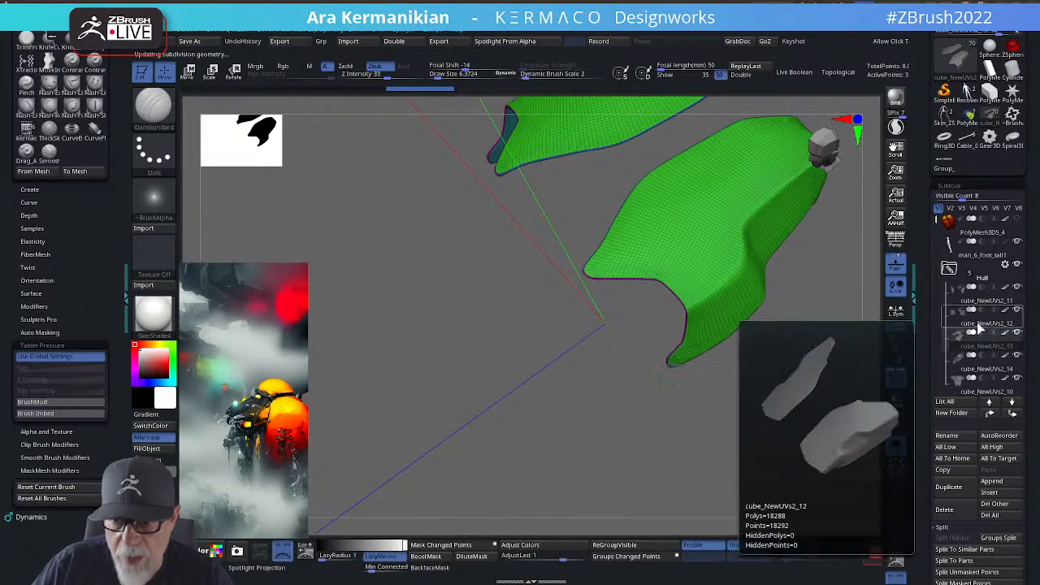
left_click(983, 369)
mouse_move(802, 405)
left_mouse_down()
mouse_move(833, 400)
mouse_move(841, 380)
mouse_move(841, 243)
mouse_move(821, 395)
mouse_move(810, 389)
left_mouse_up()
left_click(537, 231, "ctrl+shift")
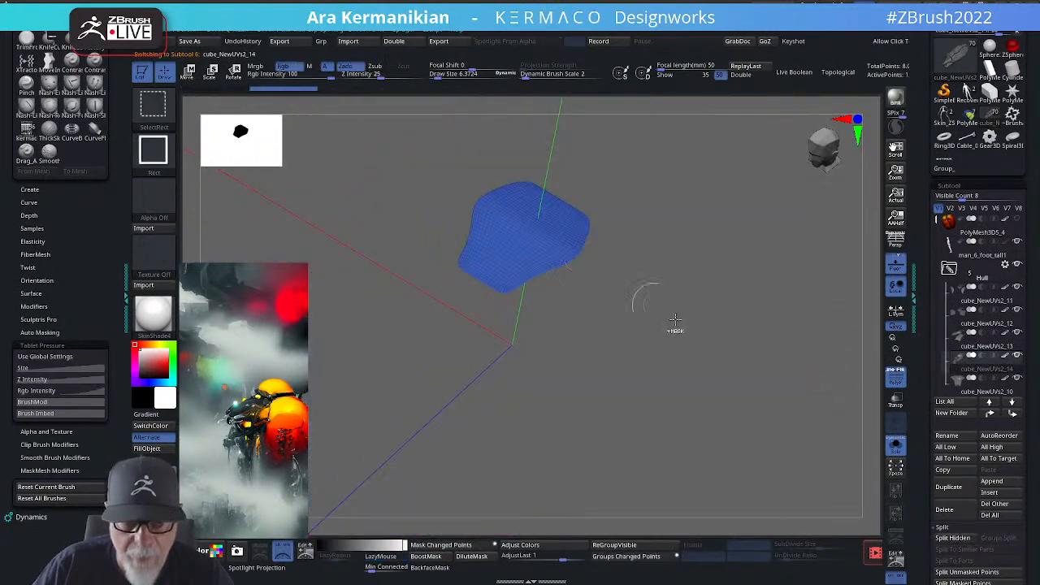
key("space")
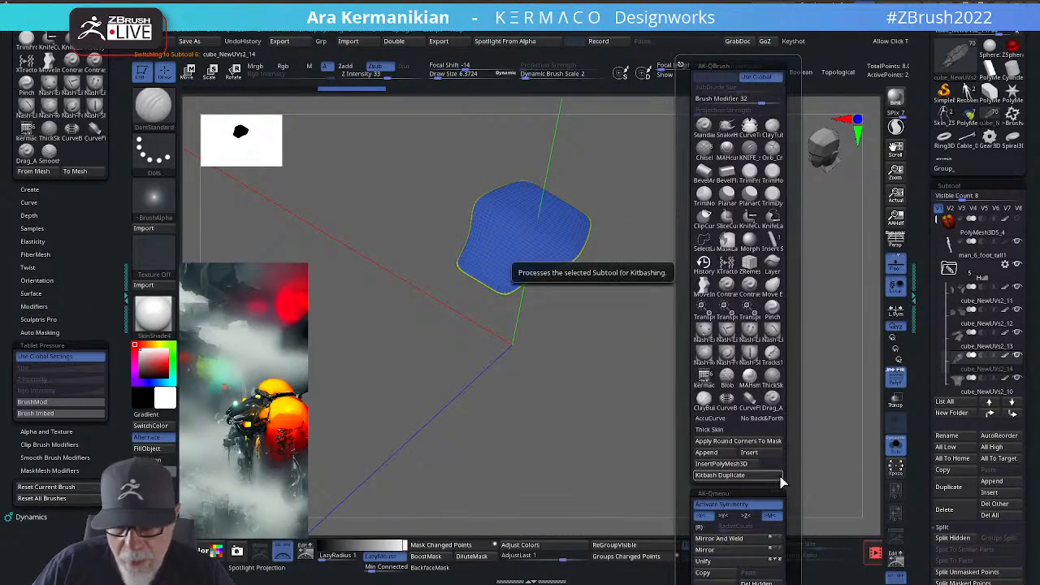
left_click_drag(801, 513, 803, 437)
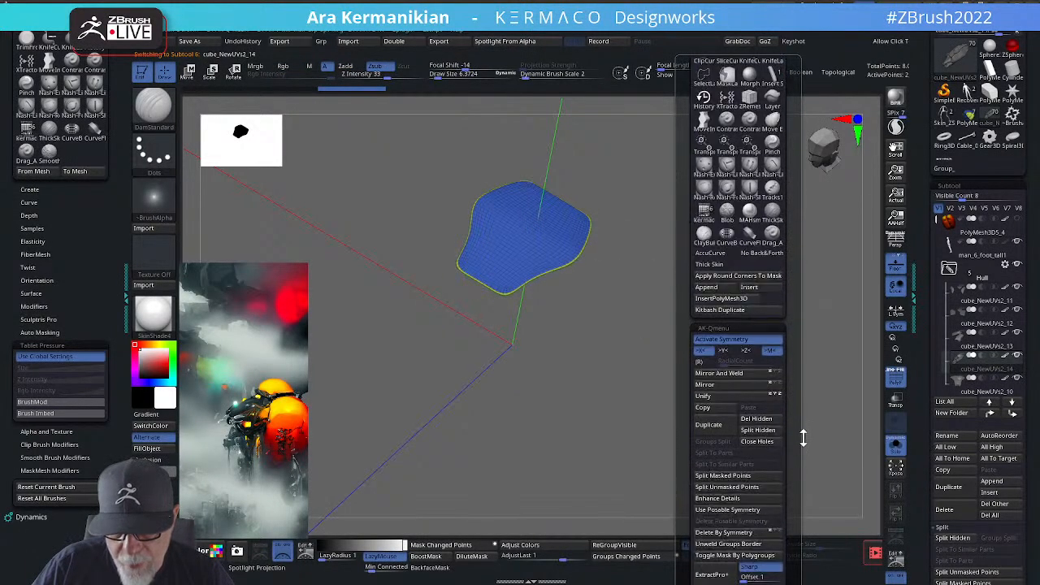
left_click(767, 418)
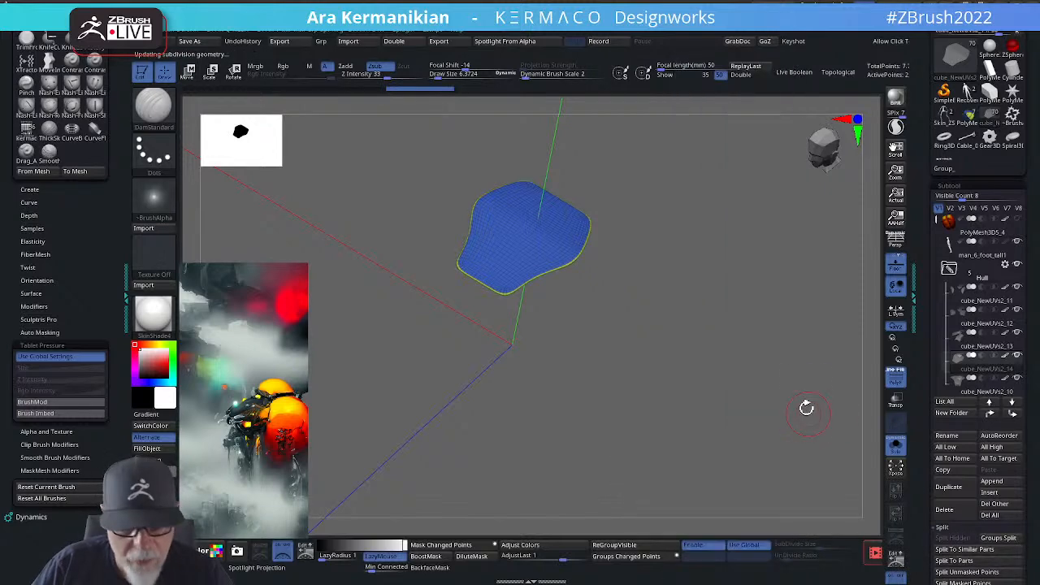
key("ctrl+z")
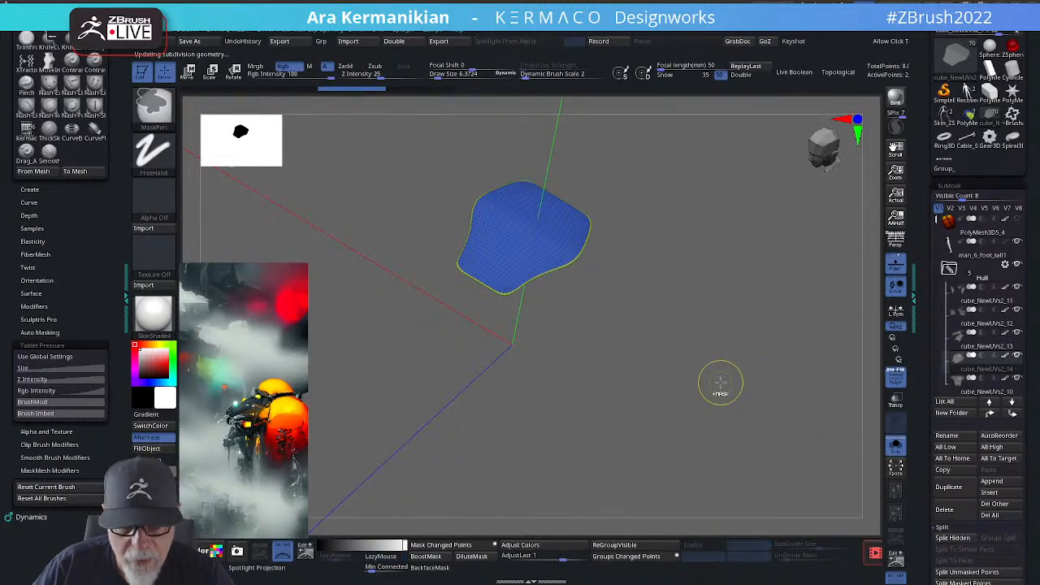
Step: Split the hidden geometry away from the isolated blue panel into its own subtool
key("space")
left_click_drag(775, 529, 781, 469)
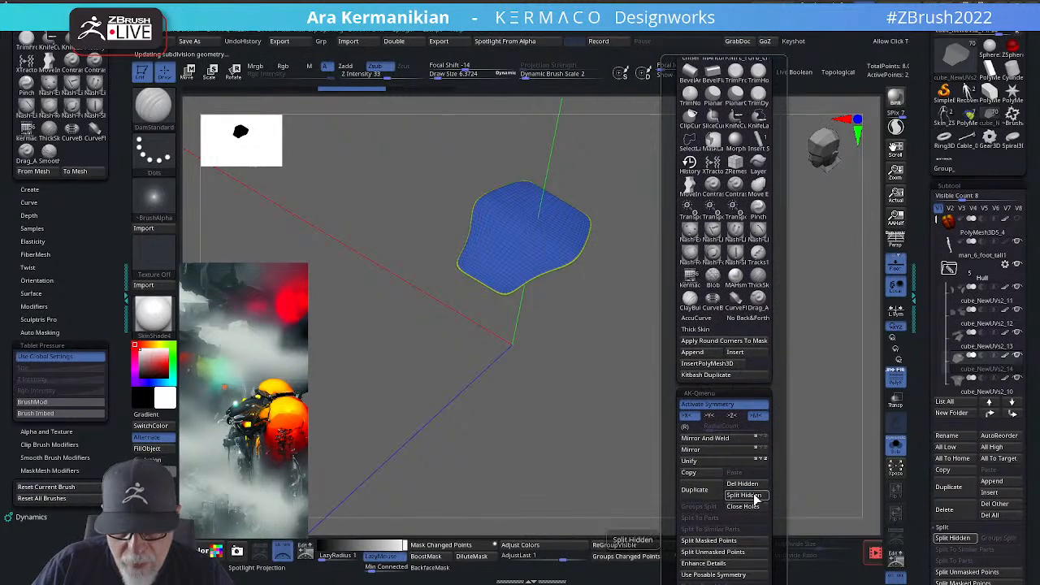
left_click(754, 498)
left_click_drag(795, 318, 788, 294)
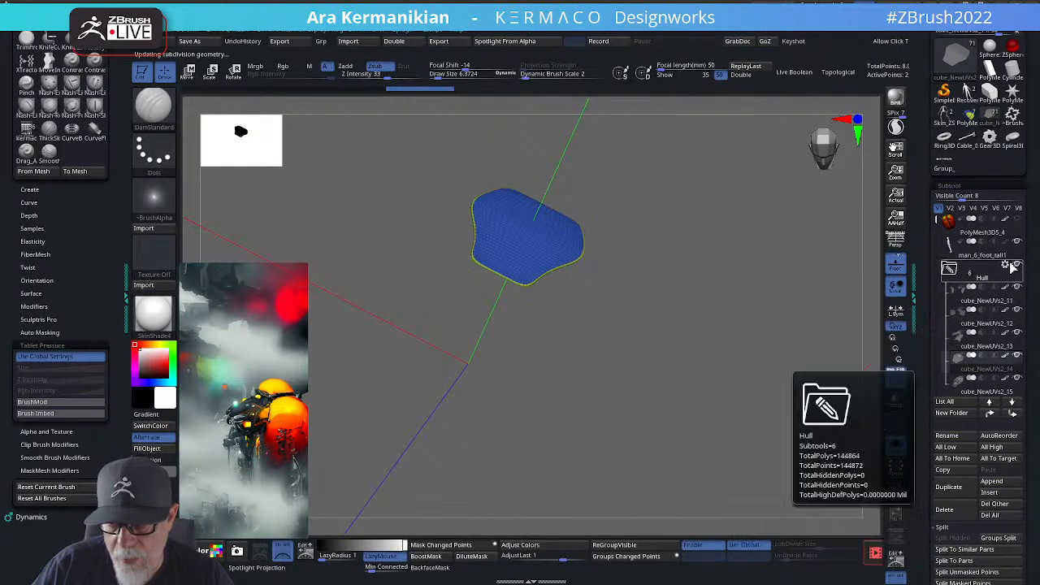
Step: Turn off Solo to show the whole model, and examine the separated hull panels and the subtool list
left_click(896, 465)
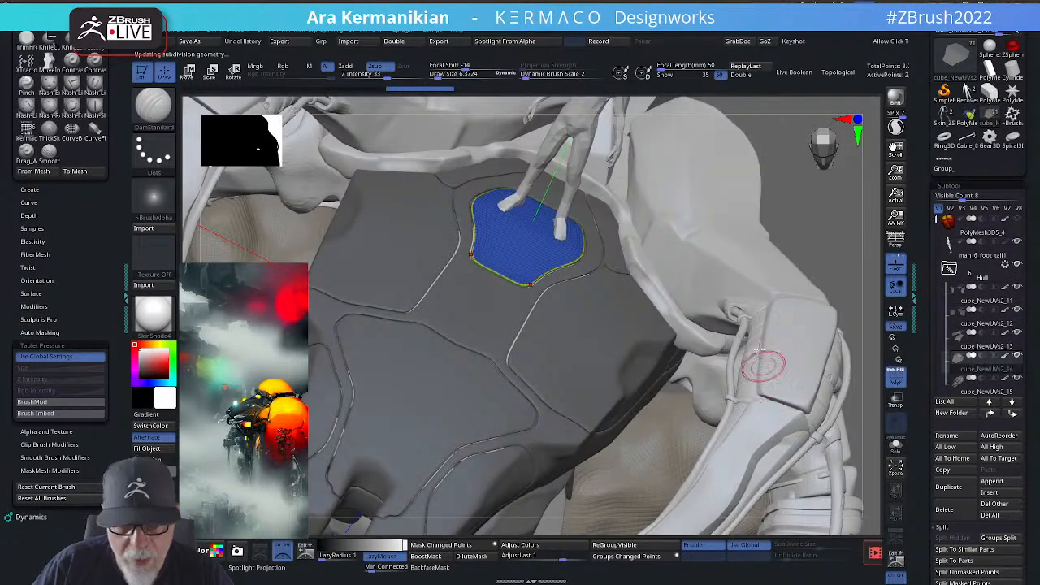
key("f")
mouse_move(801, 216)
left_mouse_down()
mouse_move(784, 241)
mouse_move(790, 210)
left_mouse_up()
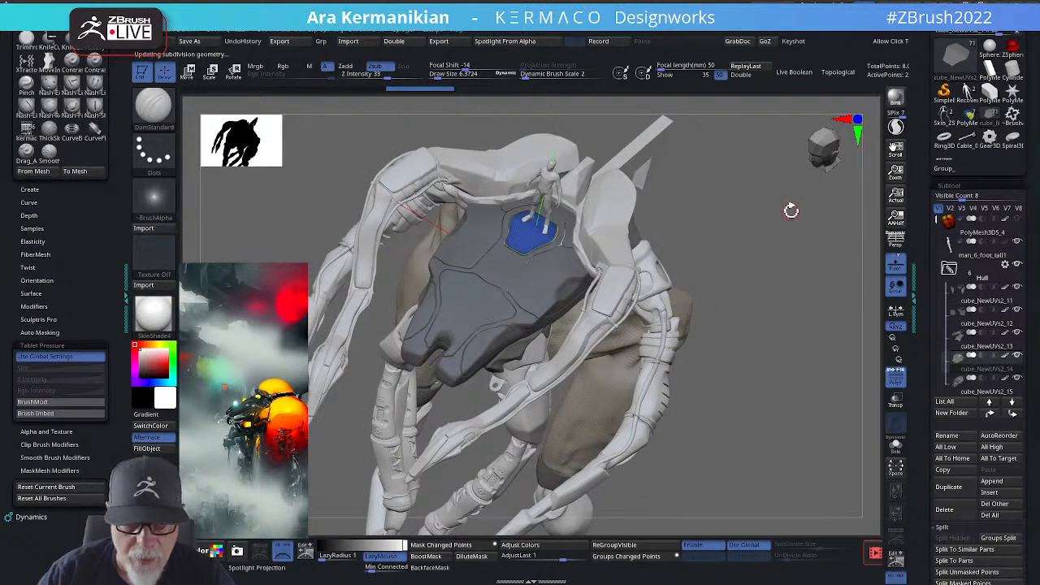
left_click_drag(711, 235, 733, 209)
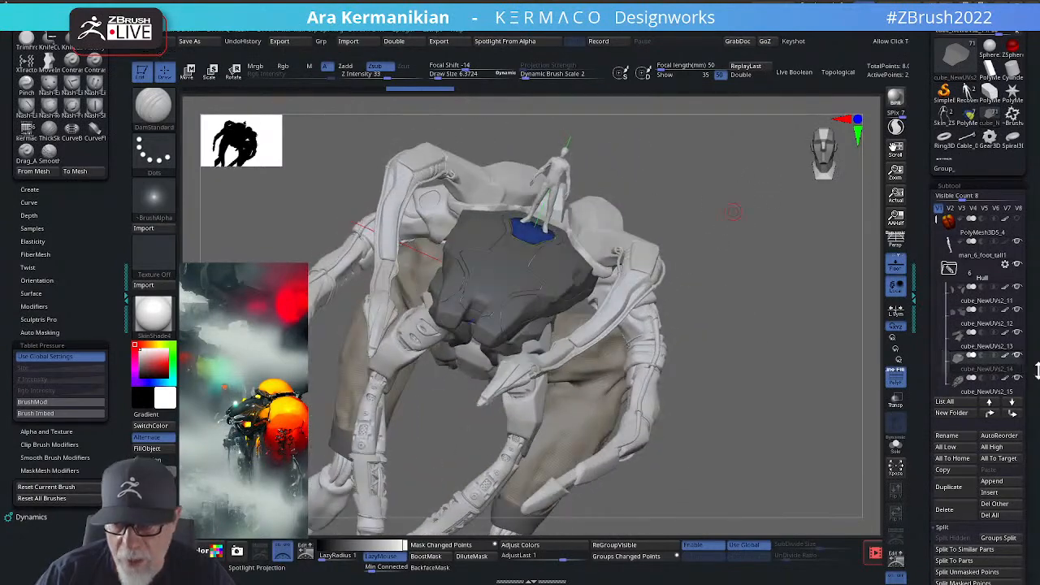
left_click_drag(934, 216, 932, 255)
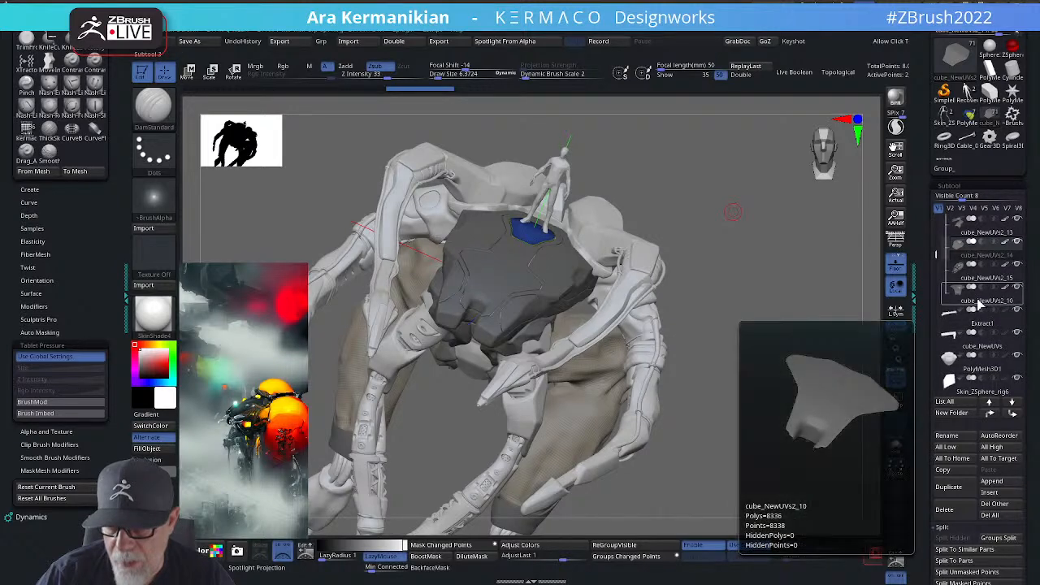
mouse_move(973, 341)
mouse_move(965, 372)
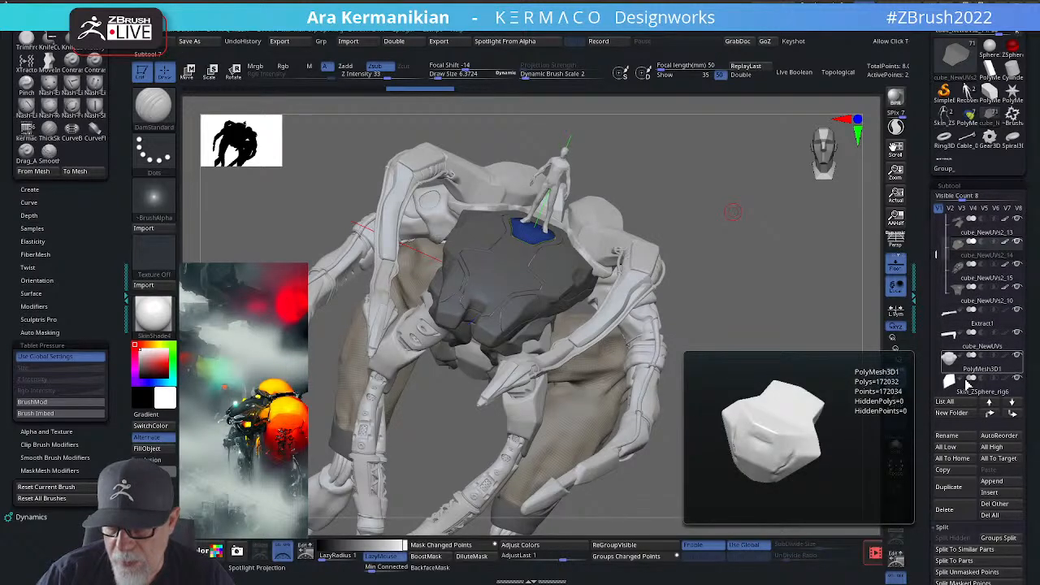
left_click_drag(935, 253, 915, 230)
left_click_drag(741, 256, 876, 293)
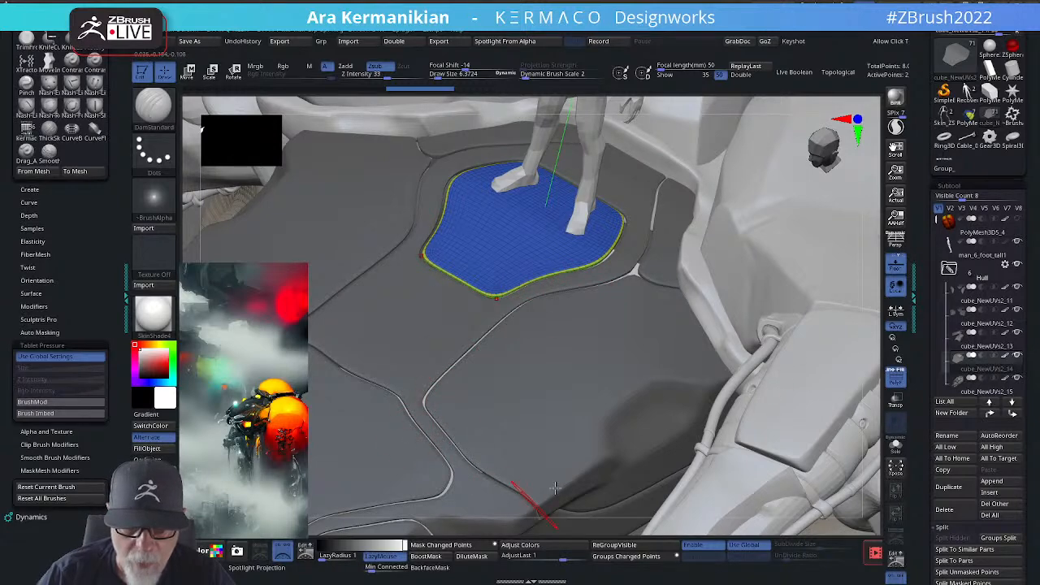
left_click_drag(842, 297, 692, 348, "alt")
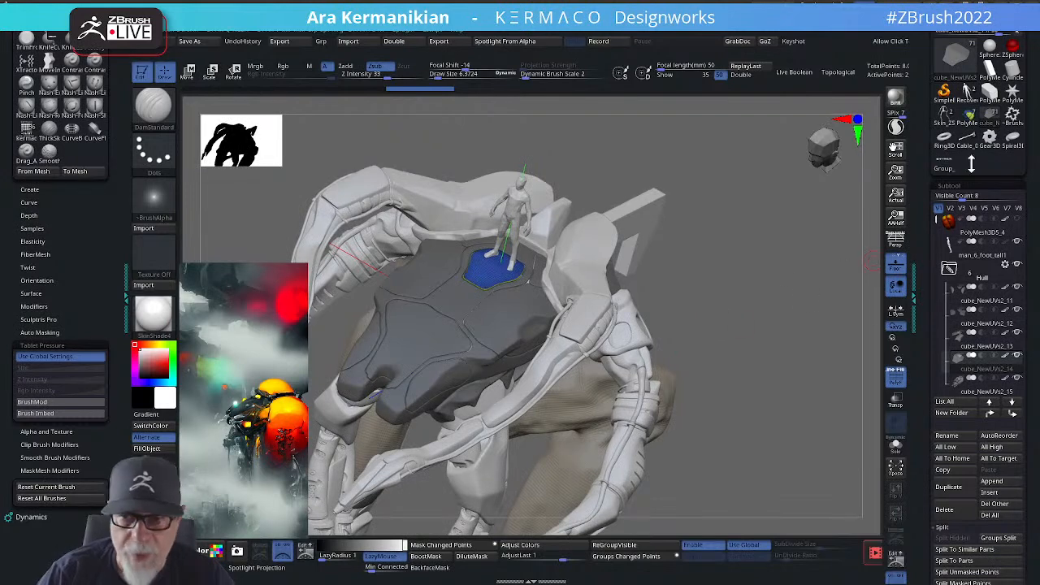
Step: Raise the blue panel and the brown side panels of the hull to subdivision level 2
key("space")
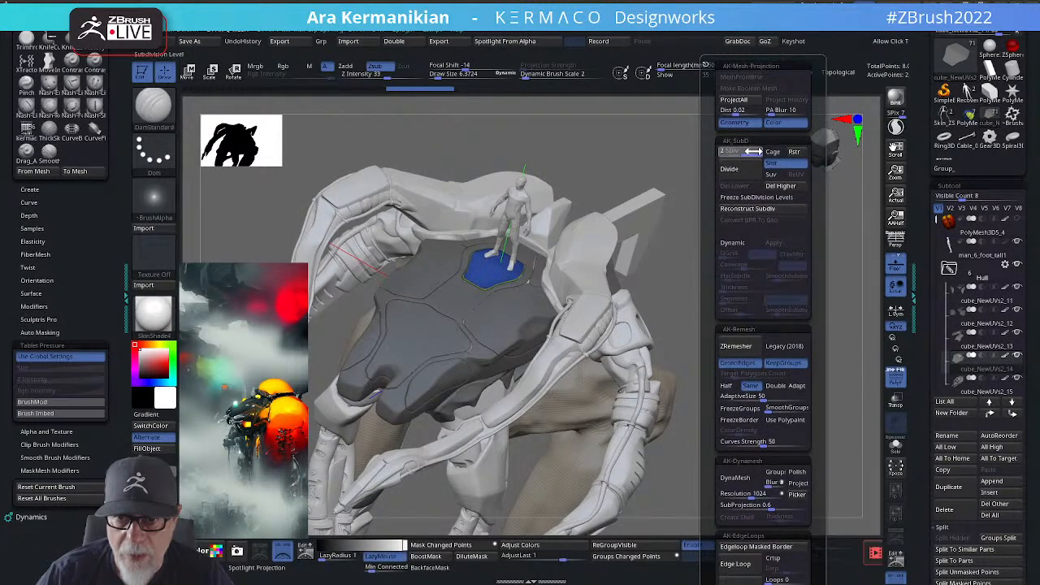
left_click(1003, 339)
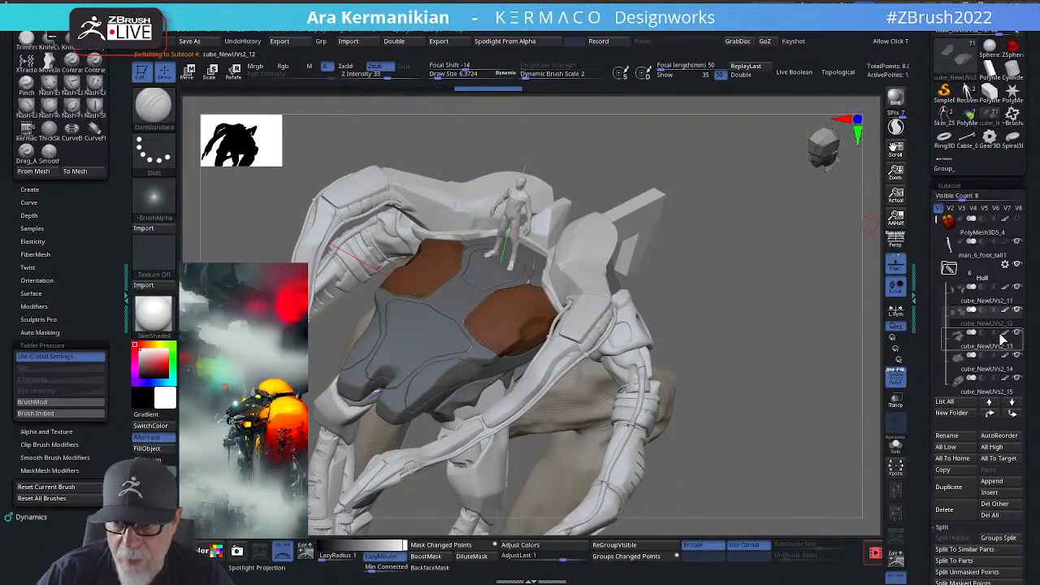
key("ctrl+b")
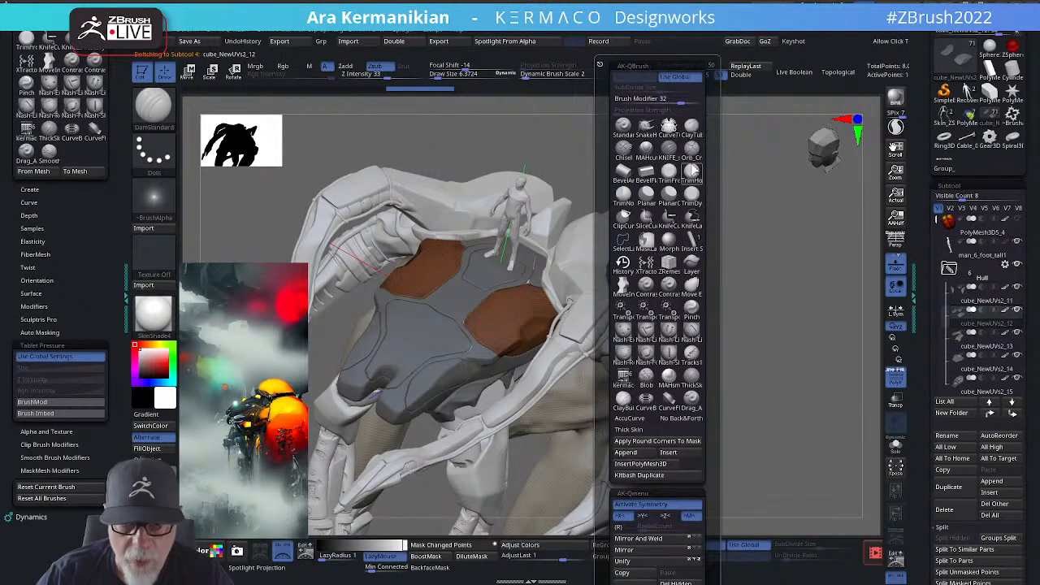
key("ctrl+2")
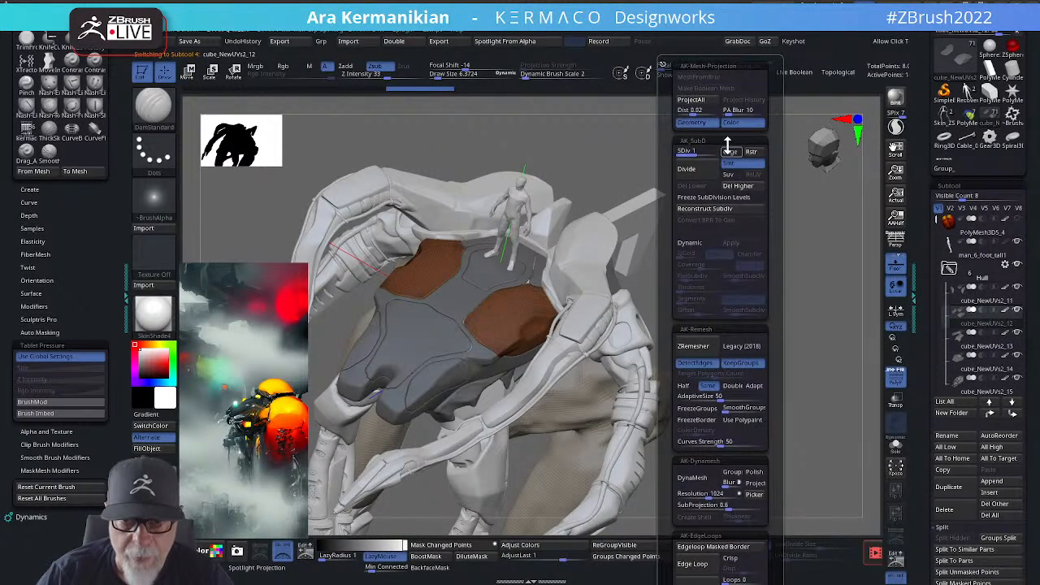
Step: Raise the green panels and the purple frame of the hull, cube_NewUVs2_13 and cube_NewUVs2_15, to subdivision level 2
left_click(991, 350)
key("ctrl+2")
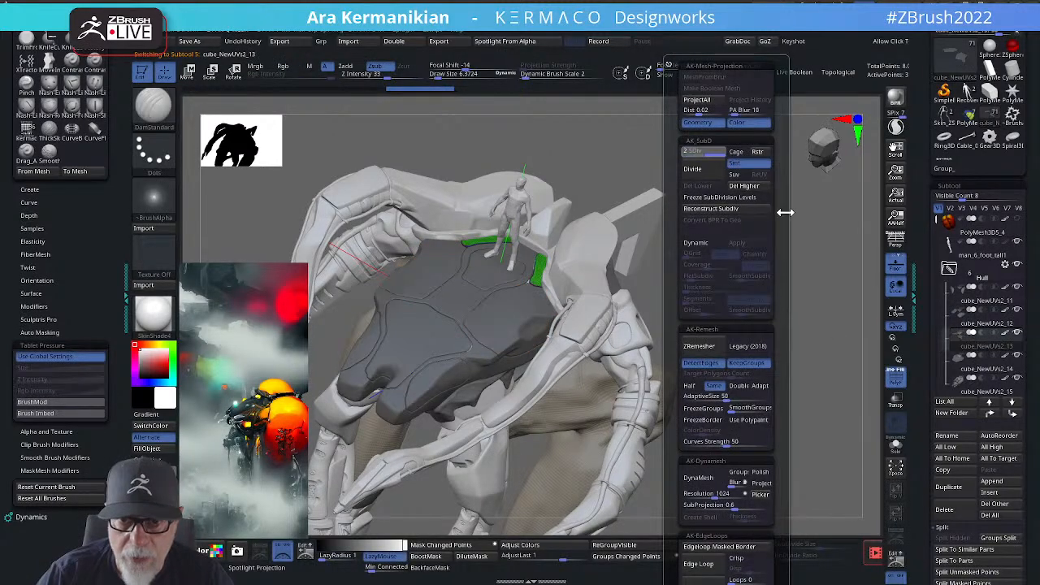
left_click(987, 368)
key("ctrl+2")
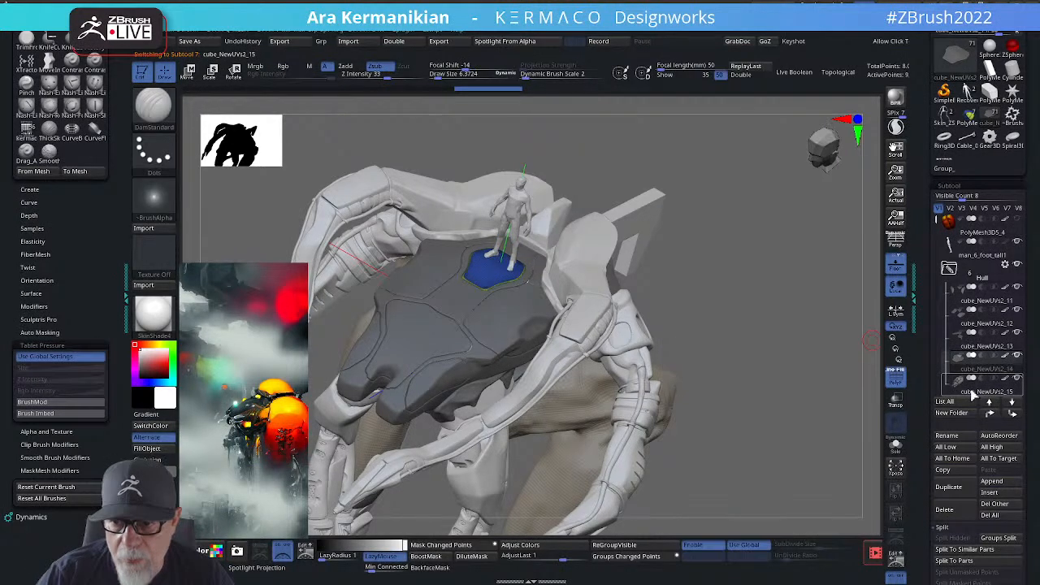
left_click(972, 394)
key("ctrl+2")
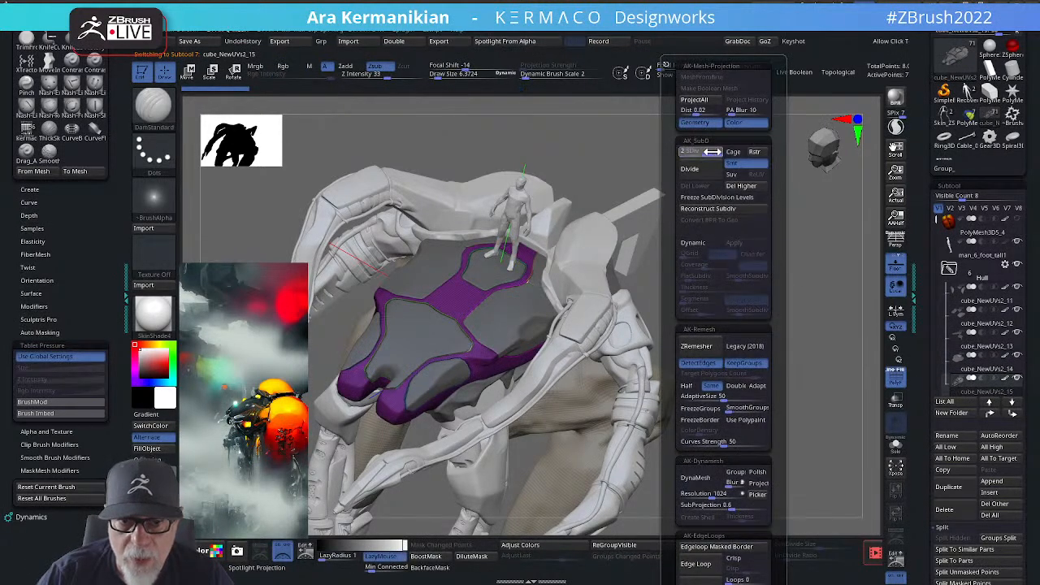
left_click_drag(759, 302, 720, 228)
left_click_drag(797, 305, 792, 389, "alt")
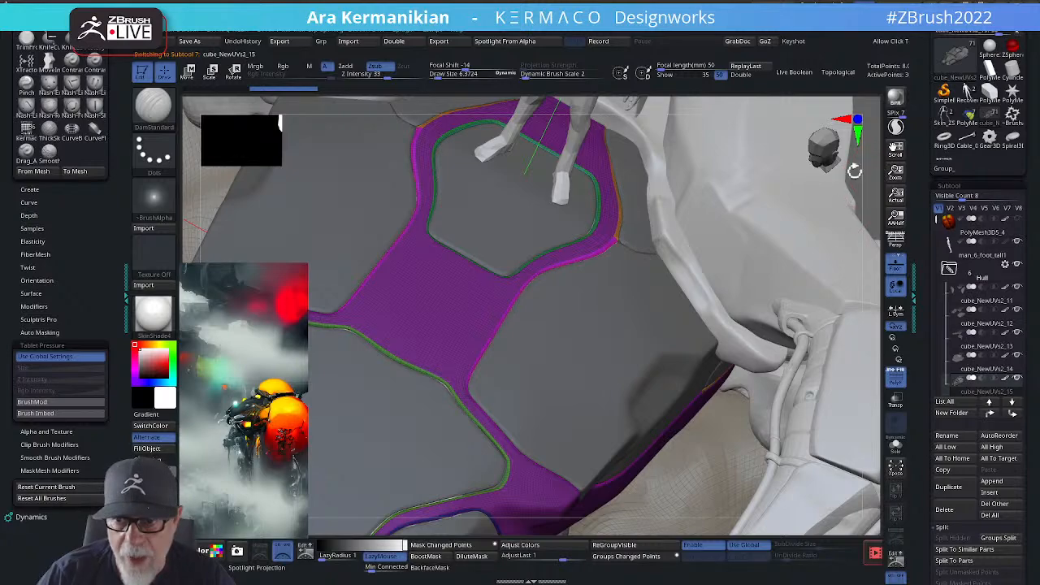
left_click_drag(854, 171, 766, 248, "alt")
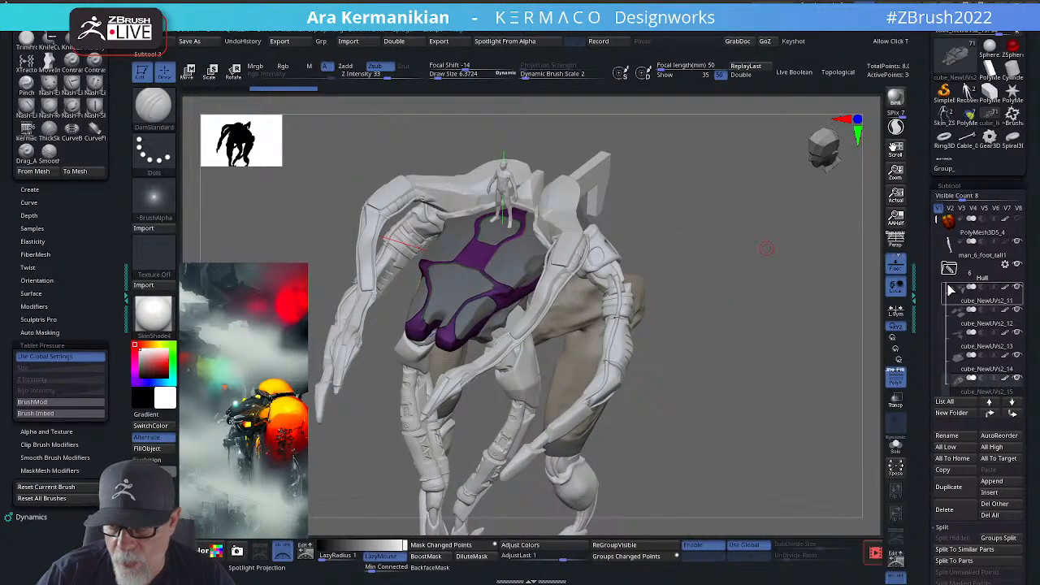
Step: Select each hull panel subtool from cube_NewUVs2_11 to cube_NewUVs2_15 to examine which part of the hull it covers
mouse_move(982, 396)
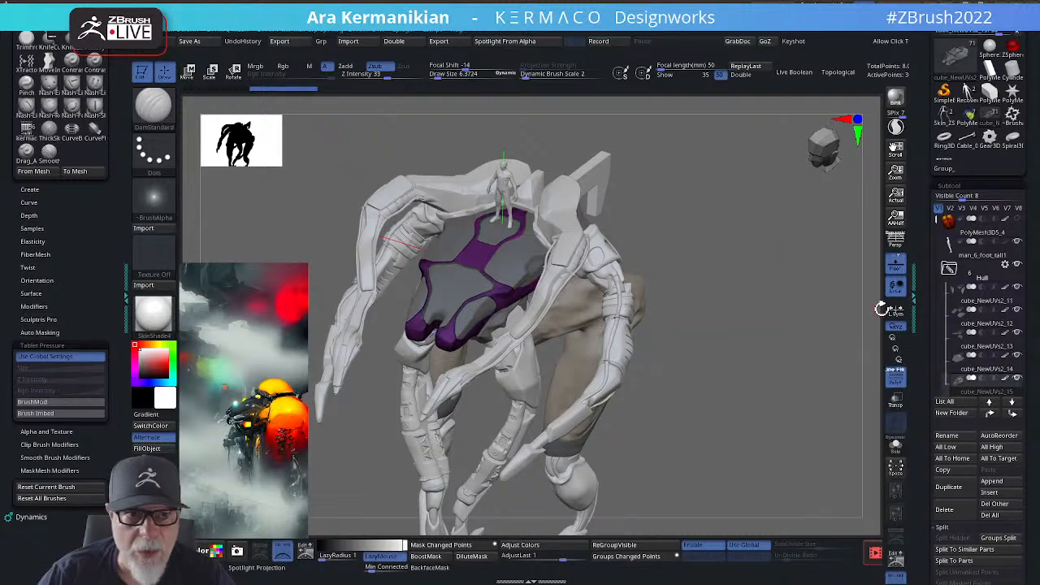
left_click(983, 353)
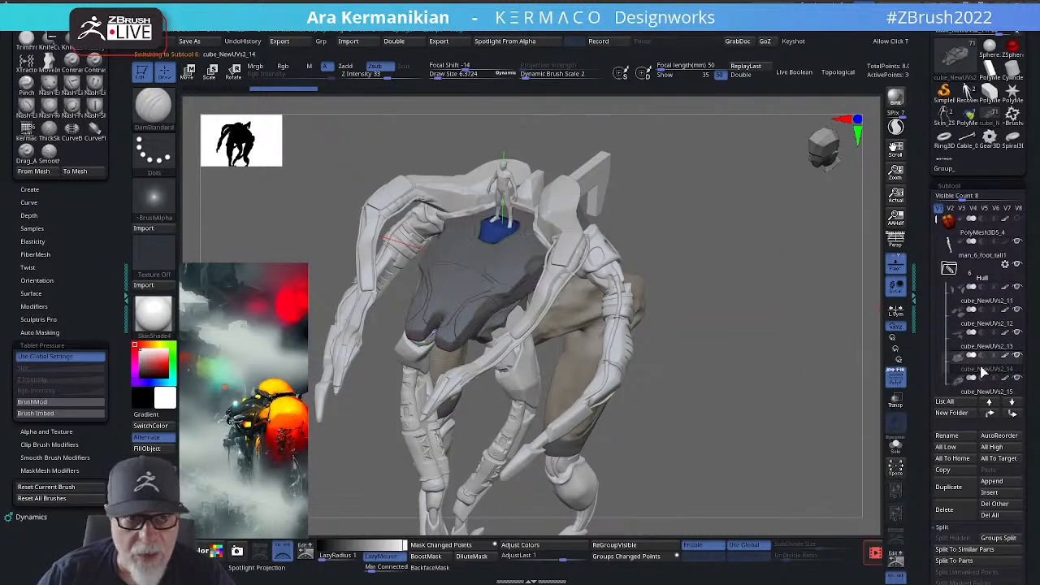
left_click(984, 309)
left_click(986, 314)
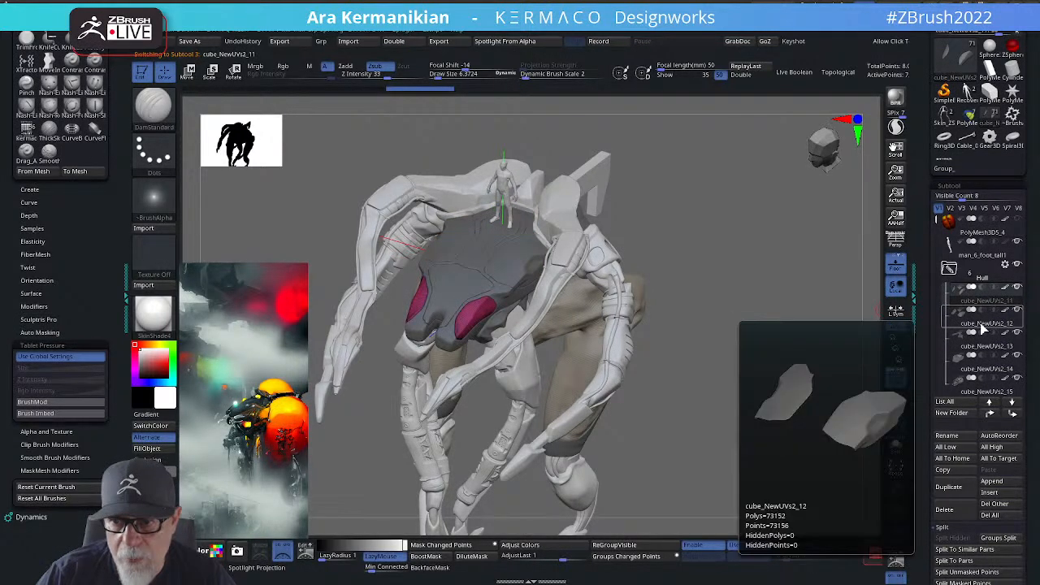
left_click(989, 330)
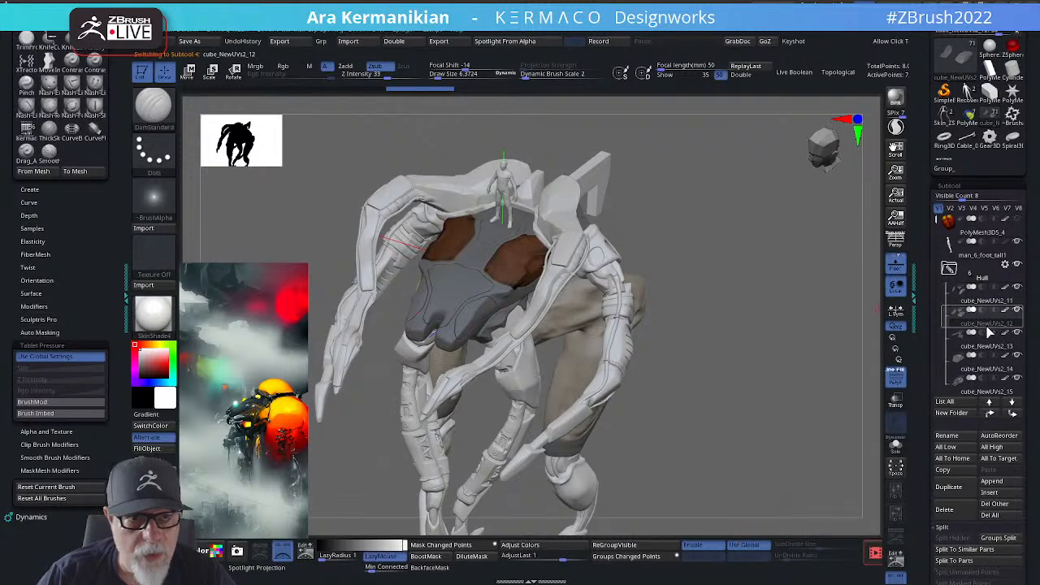
left_click(981, 372)
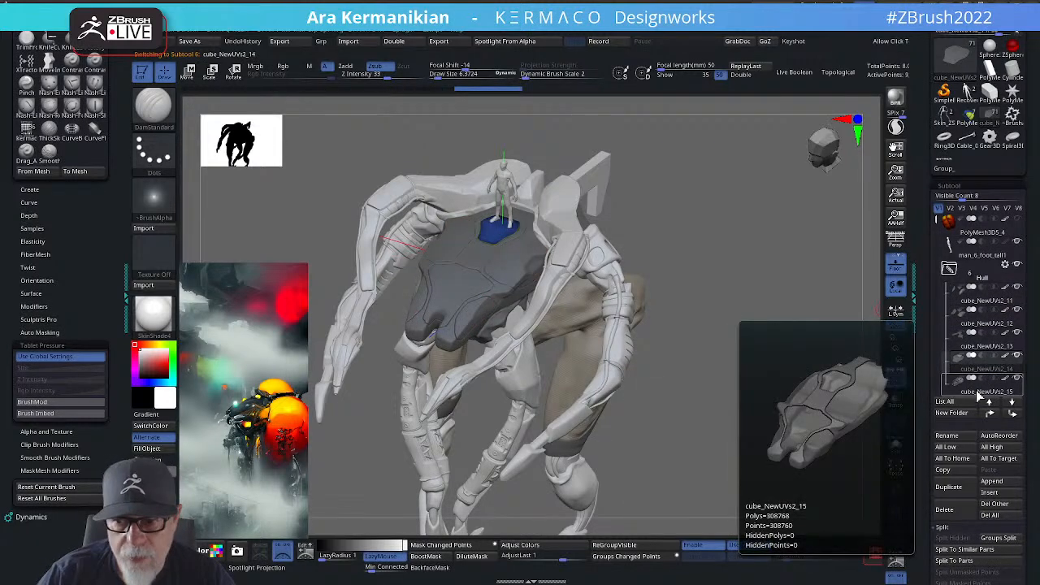
left_click(979, 393)
left_click_drag(938, 213, 932, 236)
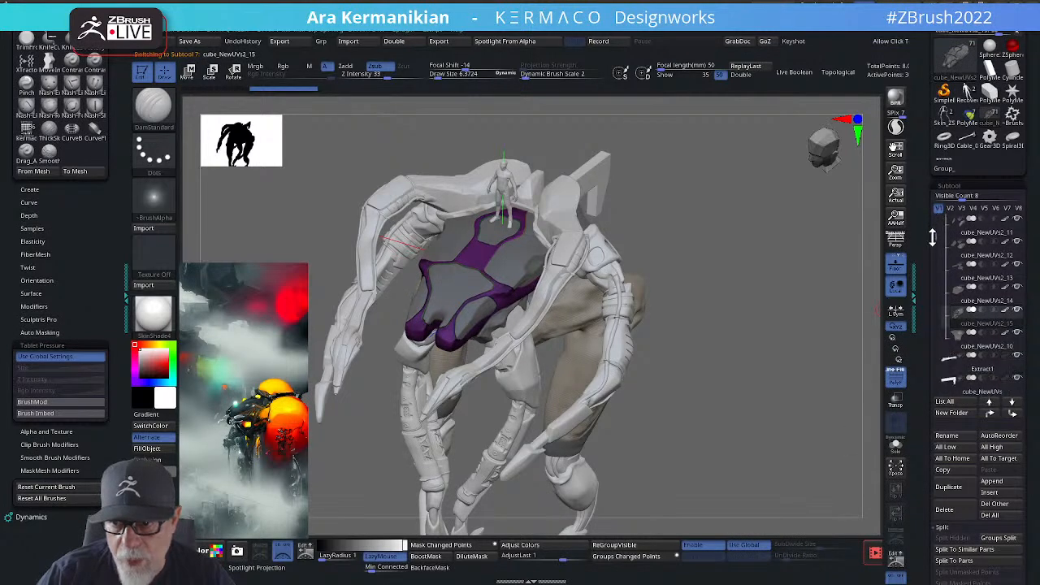
Step: Duplicate the teal hull panel cube_NewUVs2_10 and roll the original's undo history back to the complete, unsplit hull
left_click(984, 347)
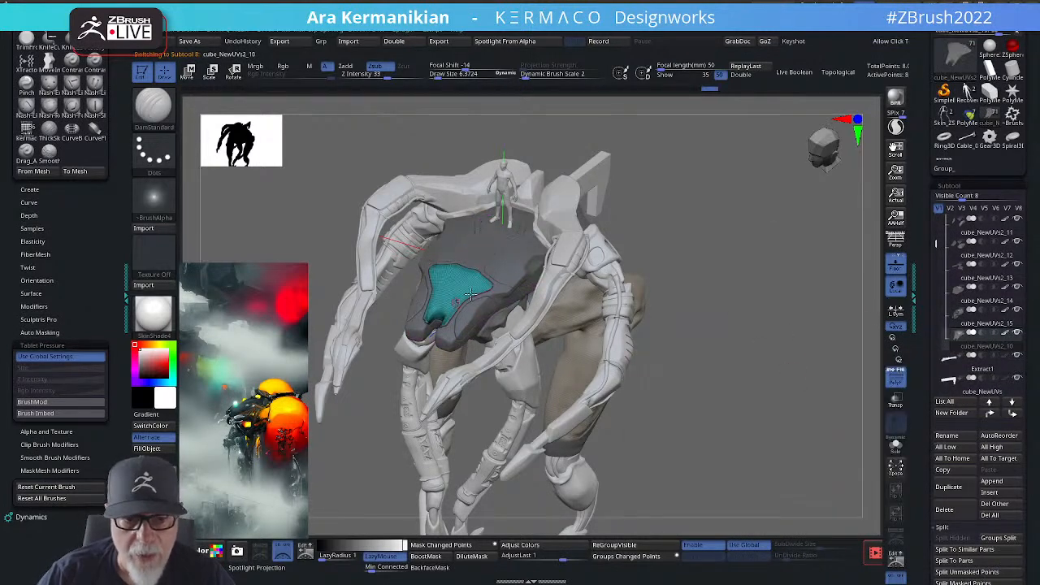
left_click(956, 488)
left_click(1002, 350)
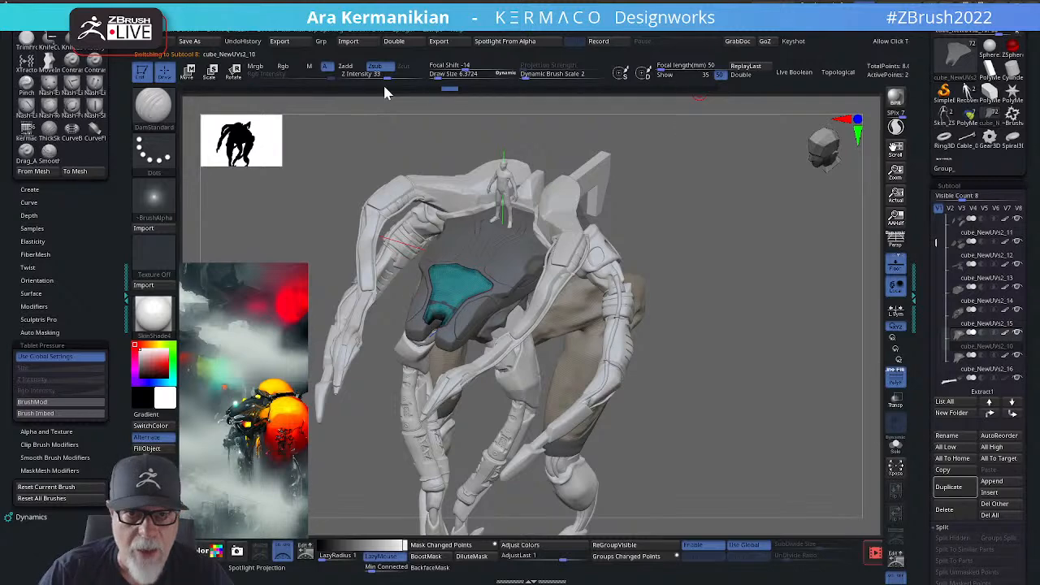
left_click_drag(188, 95, 167, 95)
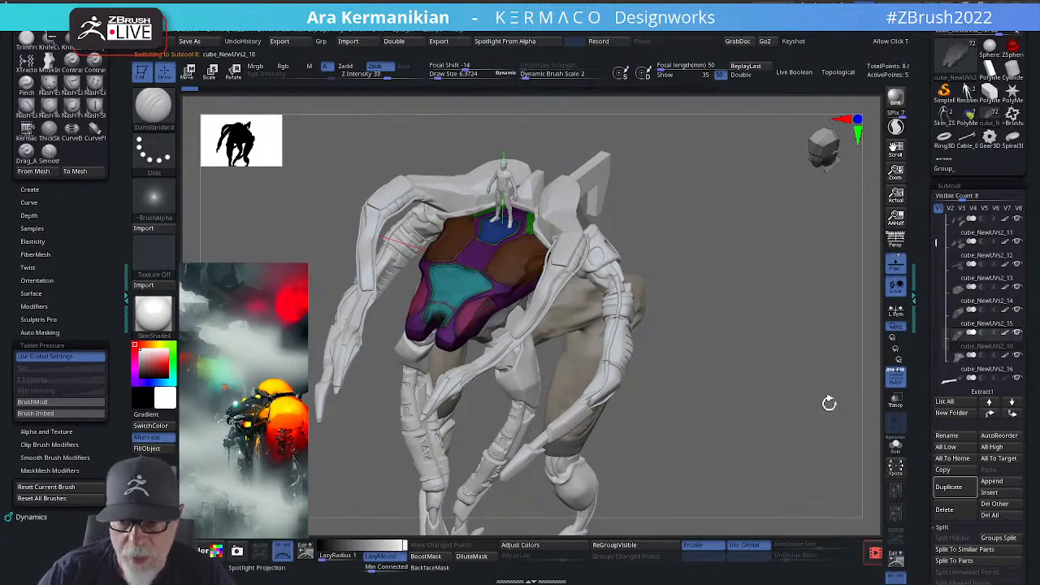
Step: Isolate the restored full hull and convert it to a DynaMesh at resolution 1024 without freezing its subdivision levels
left_click_drag(931, 401, 932, 310)
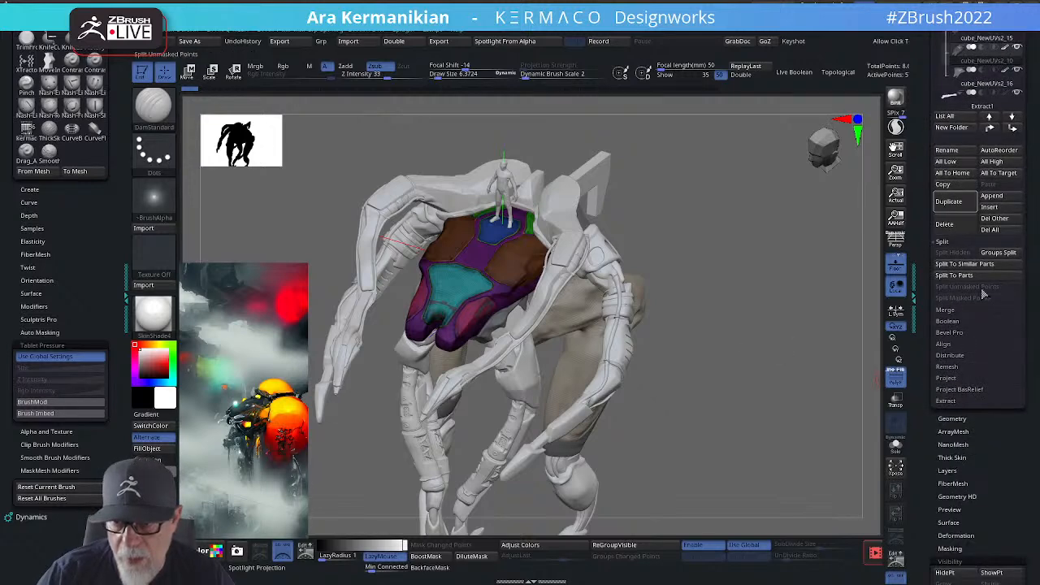
left_click(935, 419)
left_click(952, 313)
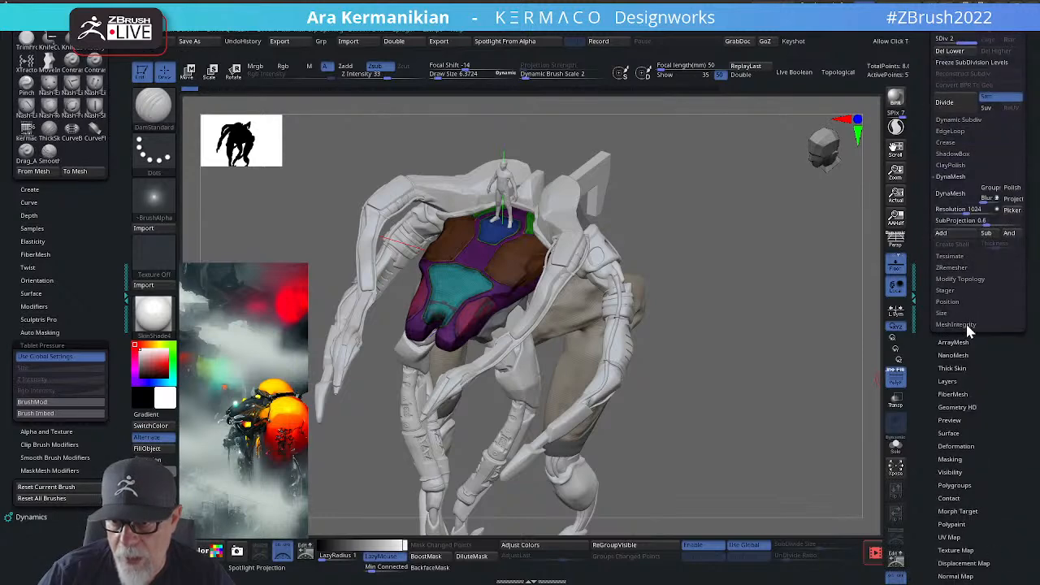
left_click(894, 454)
key("f")
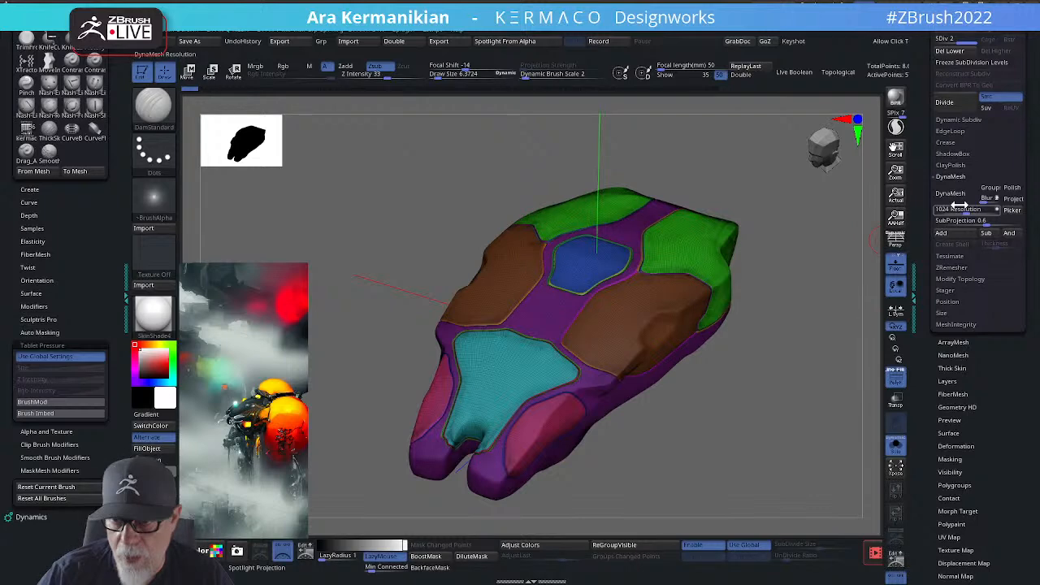
left_click(959, 195)
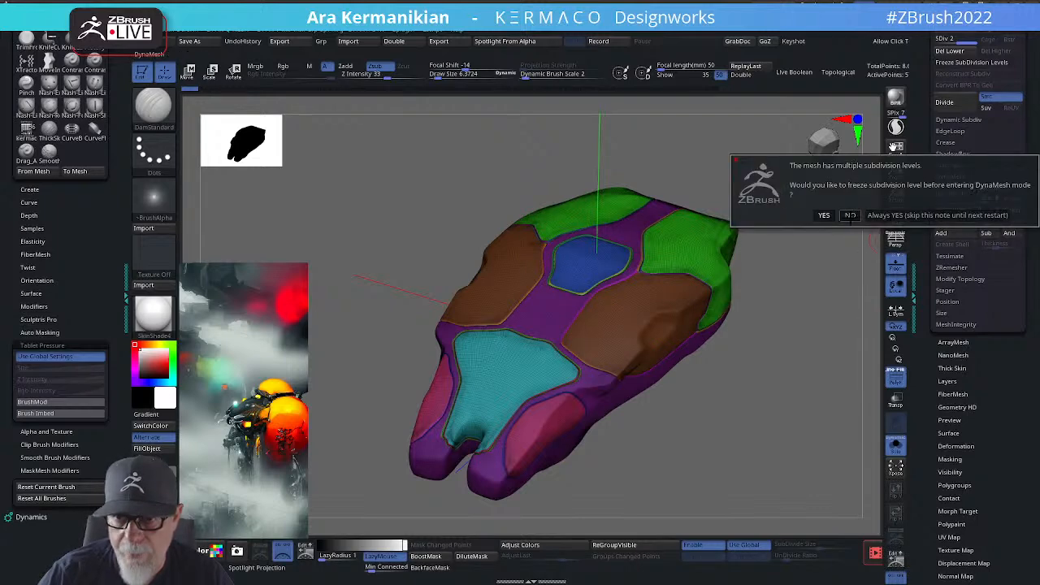
left_click(850, 214)
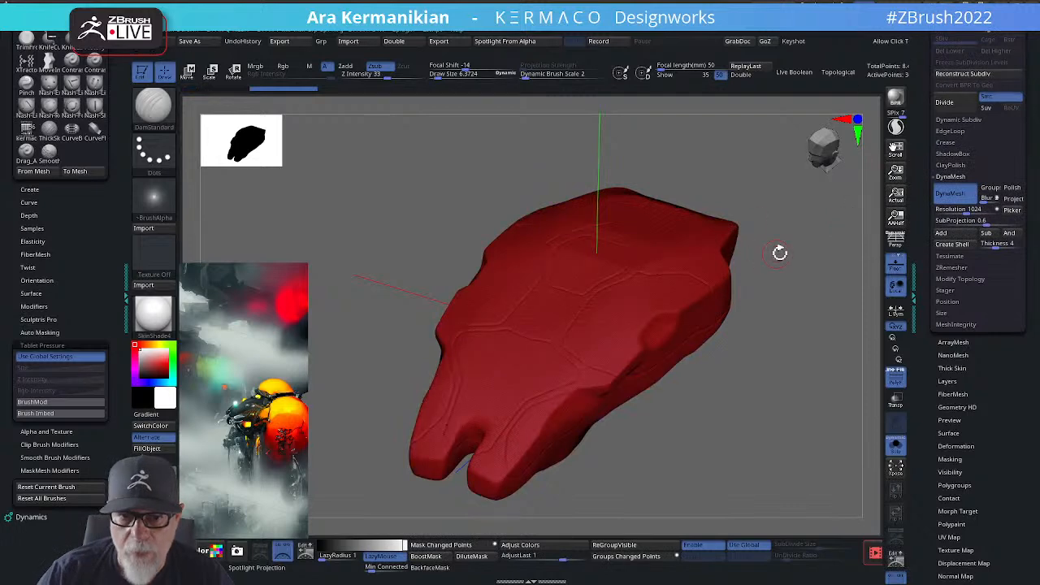
Step: Examine the remeshed hull's panel seams up close and its shape from the front, including the available mirror options
mouse_move(779, 253)
left_mouse_down()
mouse_move(785, 332)
mouse_move(773, 360)
mouse_move(745, 262)
left_mouse_up()
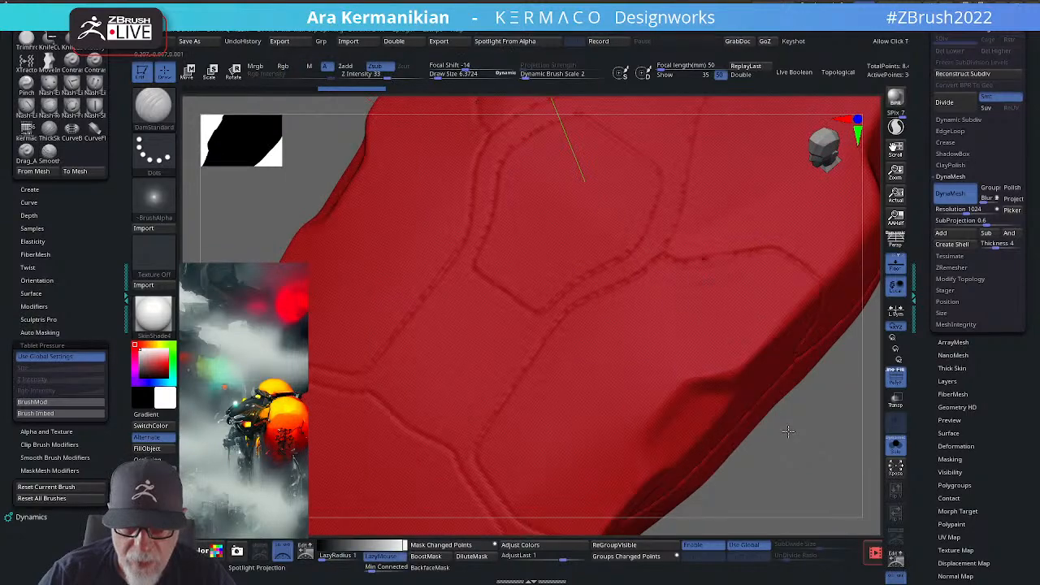
key("f")
mouse_move(789, 432)
left_mouse_down()
mouse_move(723, 415)
mouse_move(764, 369)
left_mouse_up()
key("space")
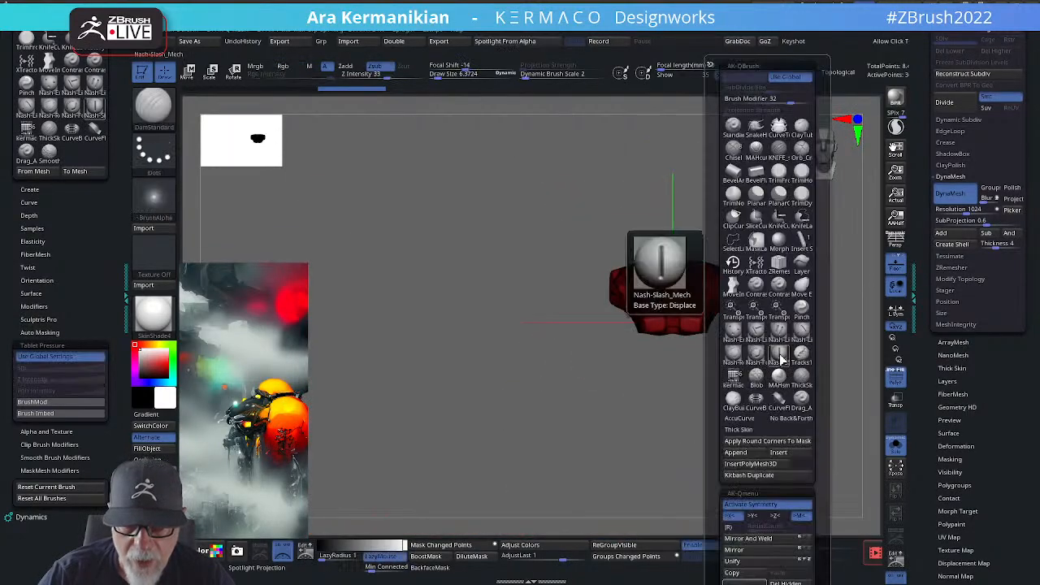
left_click(753, 484)
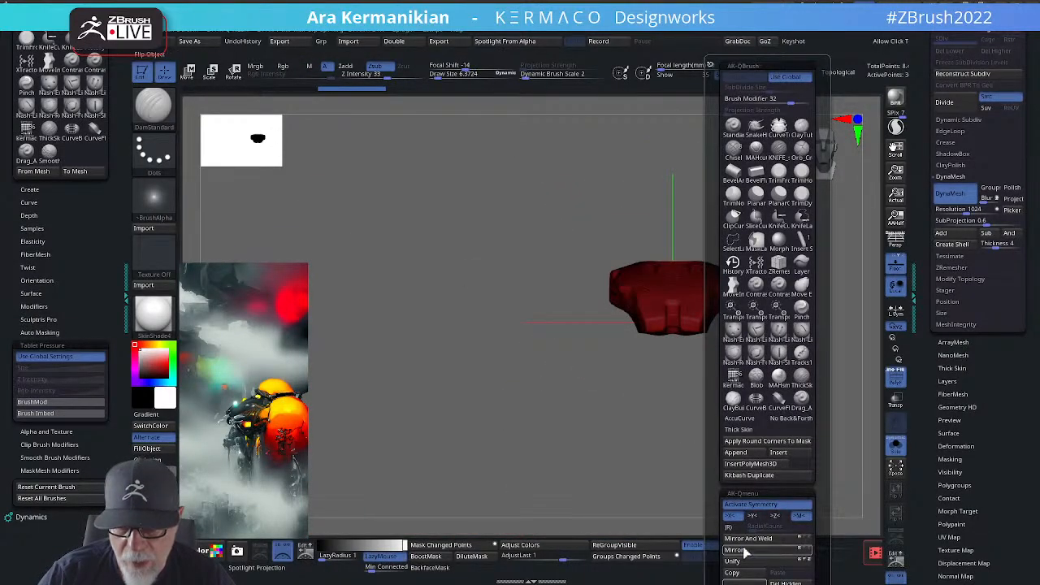
left_click_drag(744, 404, 788, 394, "alt")
left_click_drag(785, 344, 780, 317)
Step: Undo the last change, turn off the polyframe display, and smooth the engraved seams on the hull's upper surface
key("ctrl+shift")
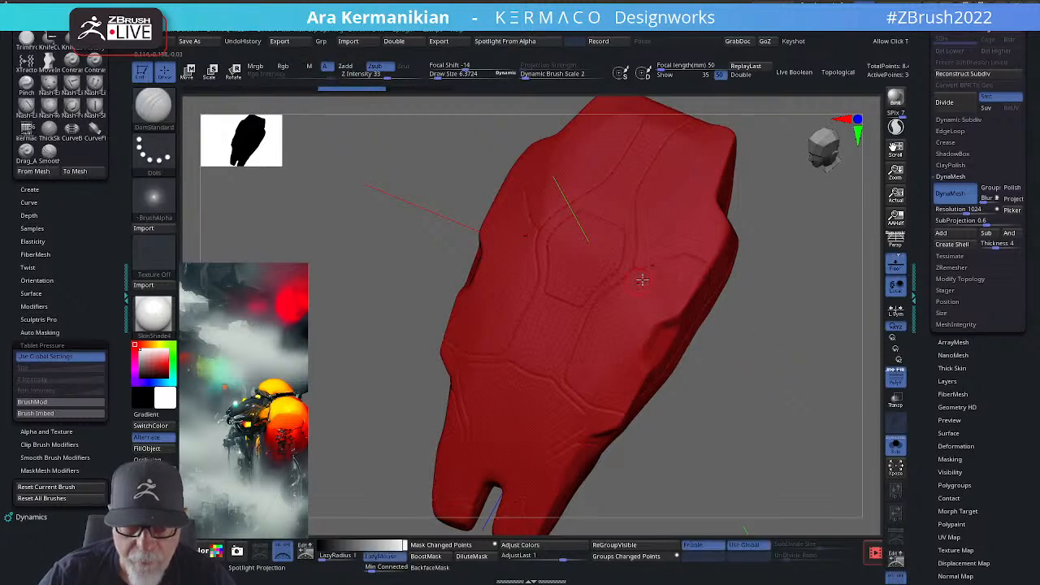
key("ctrl+z")
key("shift")
left_click_drag(682, 254, 593, 268)
left_click(896, 377)
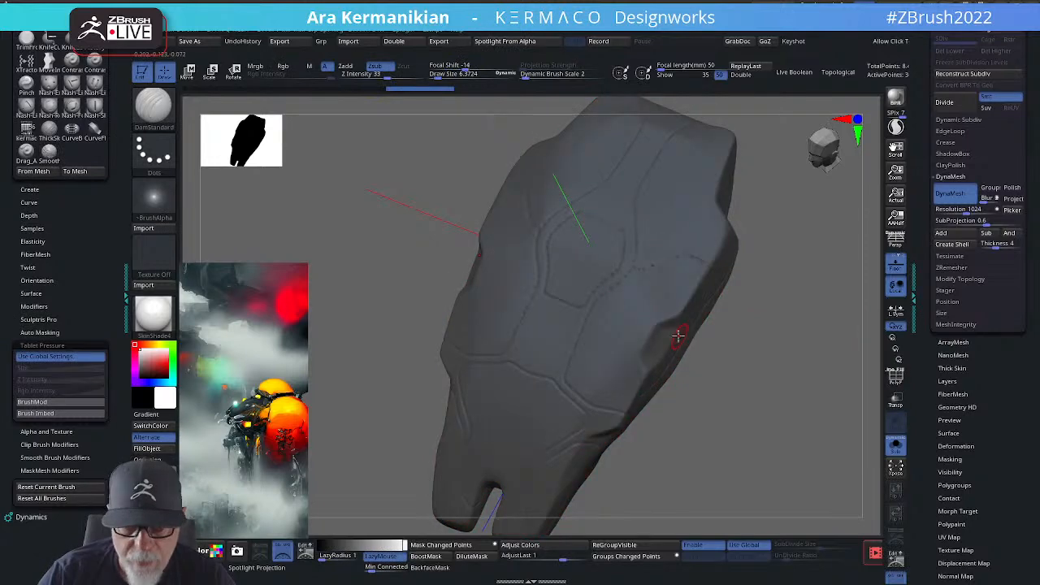
mouse_move(783, 361)
left_mouse_down()
mouse_move(826, 344)
mouse_move(632, 352)
left_mouse_up()
key("shift")
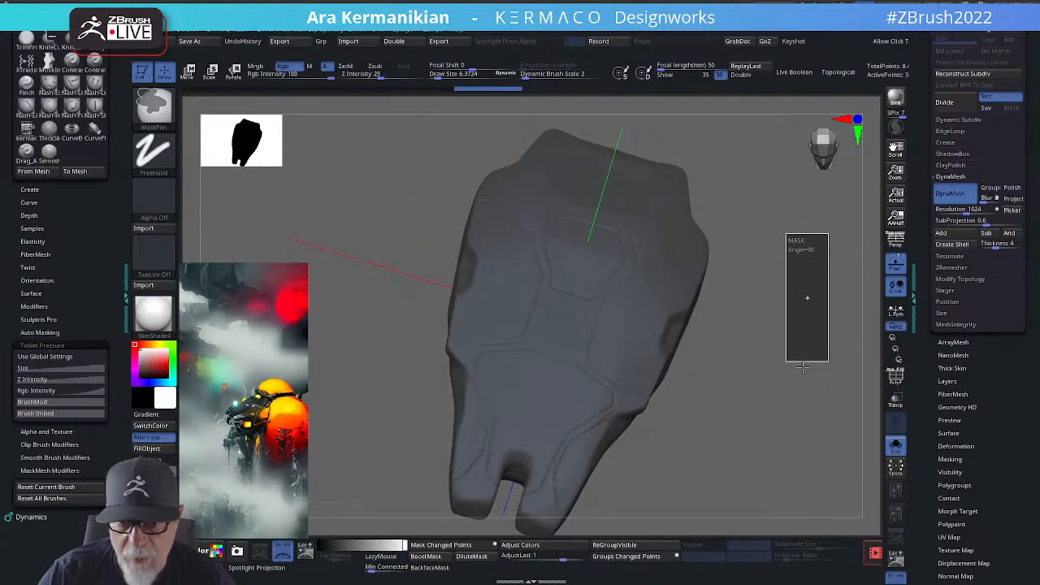
Step: Smooth out the remaining panel seams across the hull's upper surface and refresh the DynaMesh
mouse_move(614, 289)
left_mouse_down("shift")
mouse_move(626, 281)
mouse_move(657, 329)
left_mouse_up("shift")
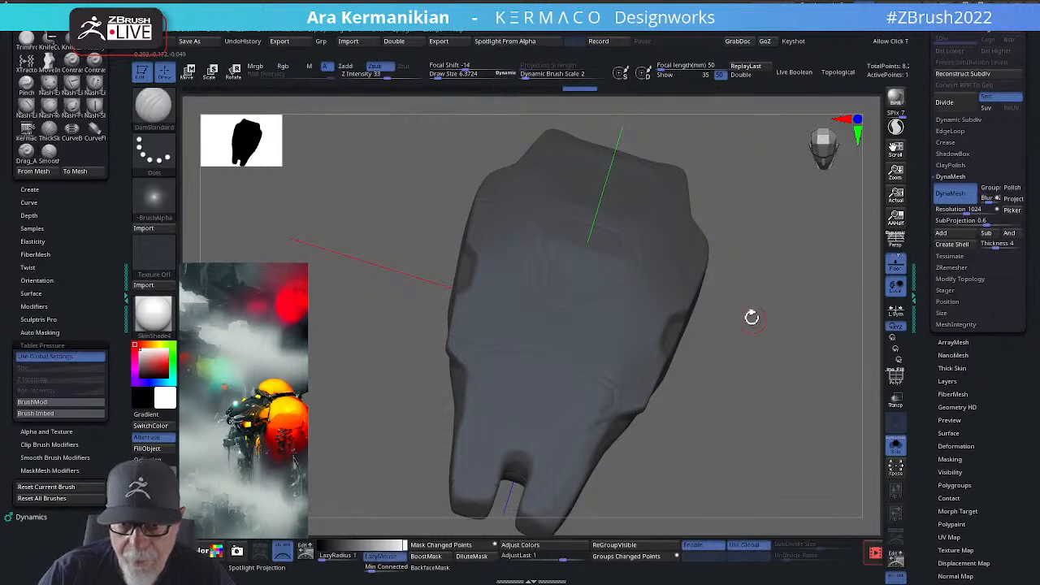
left_click_drag(752, 313, 774, 418, "ctrl")
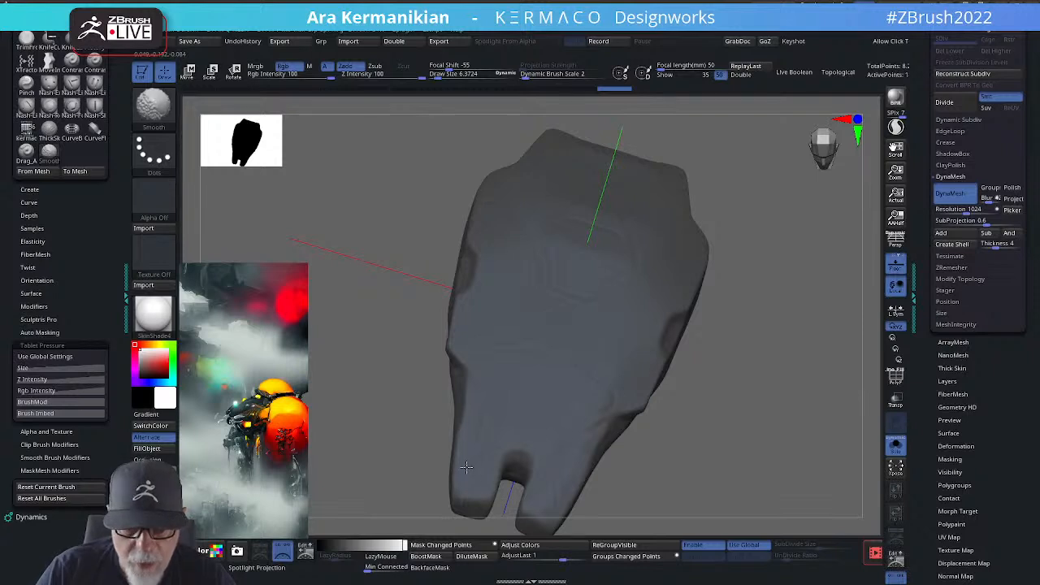
left_click_drag(808, 342, 828, 334)
Step: Show the whole mech again and shrink the smoothed inner hull beneath the separate panels with an Inflate of -3
left_click(895, 445)
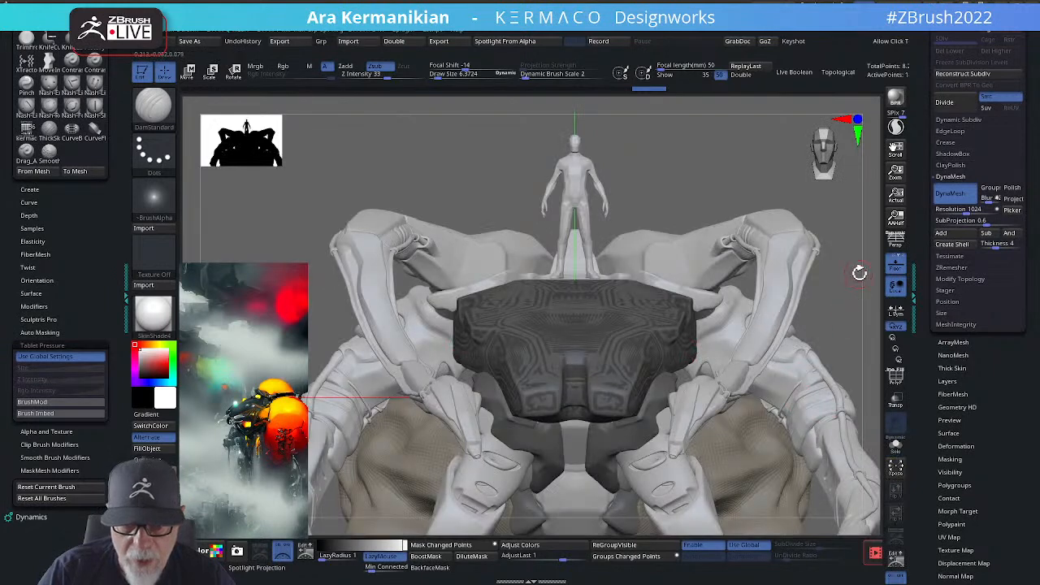
left_click_drag(852, 270, 598, 315)
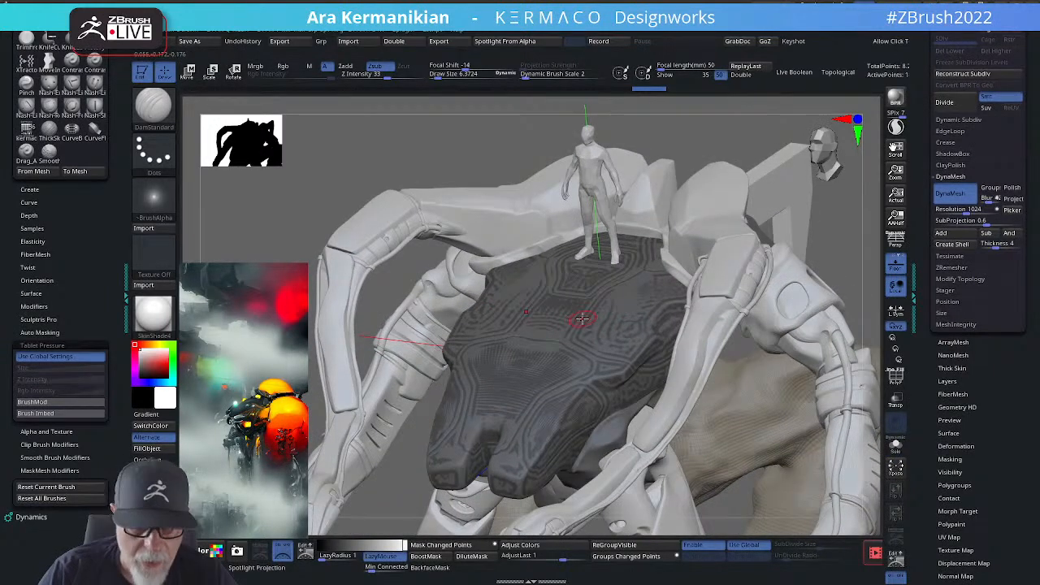
left_click_drag(920, 368, 950, 286)
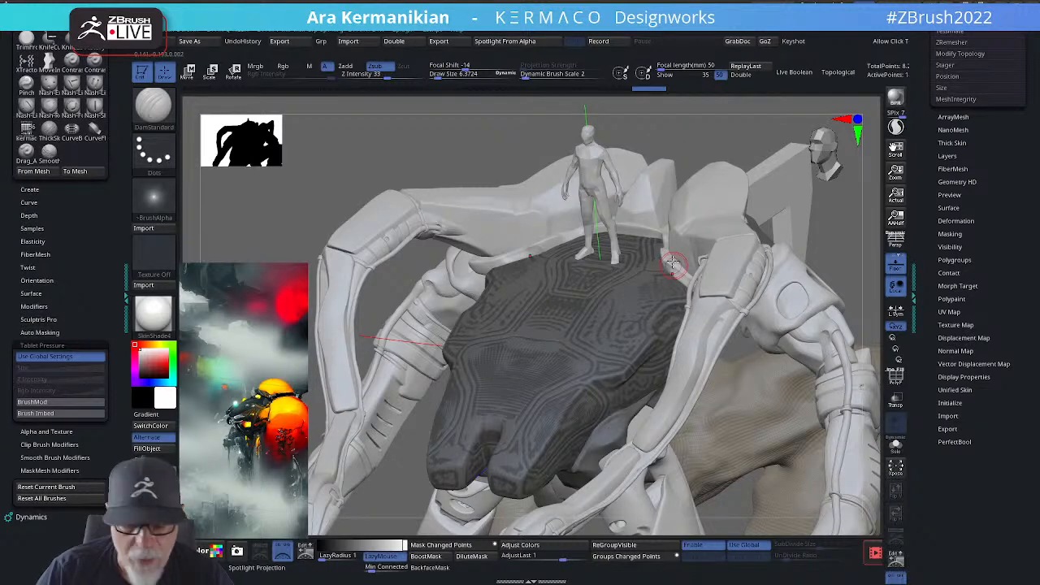
key("ctrl+2")
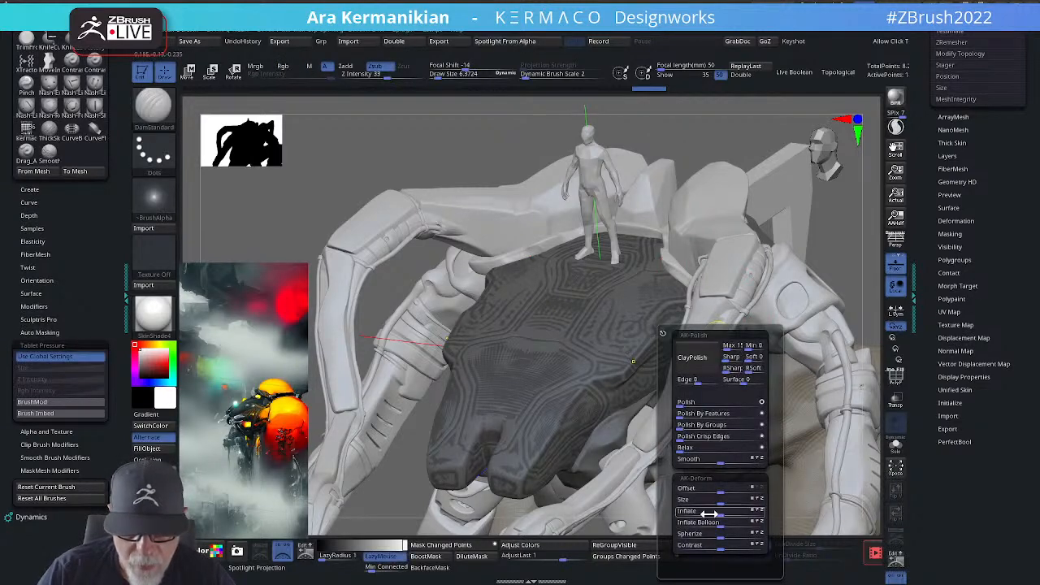
mouse_move(705, 511)
left_mouse_down()
mouse_move(729, 512)
mouse_move(718, 511)
left_mouse_up()
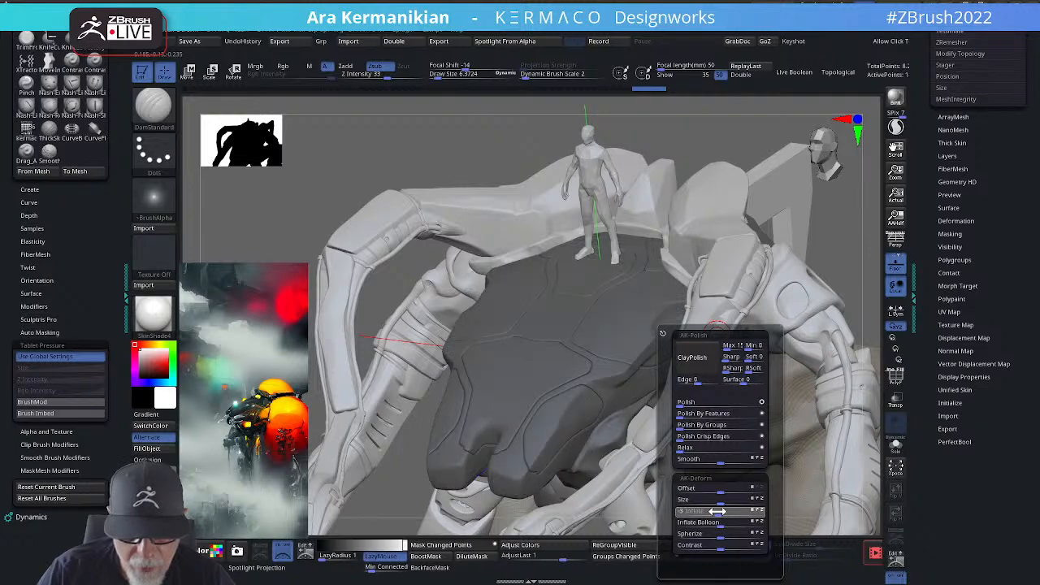
left_click_drag(857, 239, 609, 355)
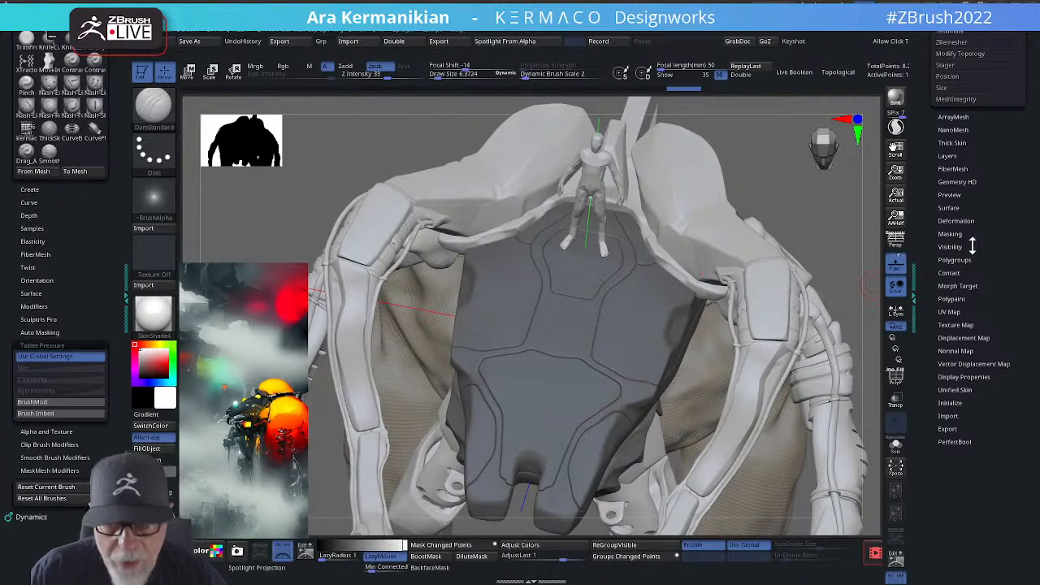
Step: Return to the subtool list and collapse the Hull folder
left_click_drag(1018, 130, 986, 277)
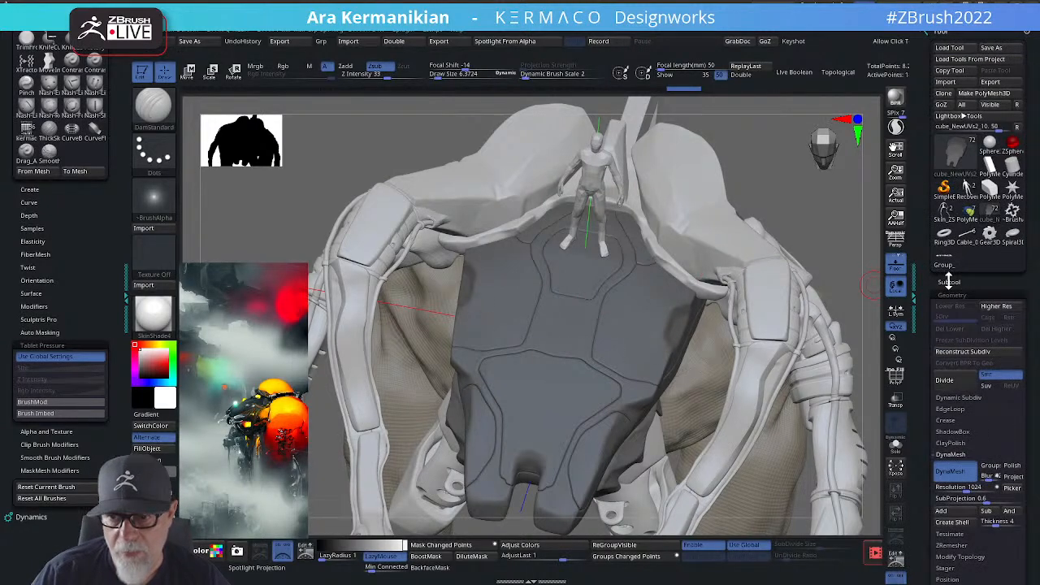
left_click(947, 282)
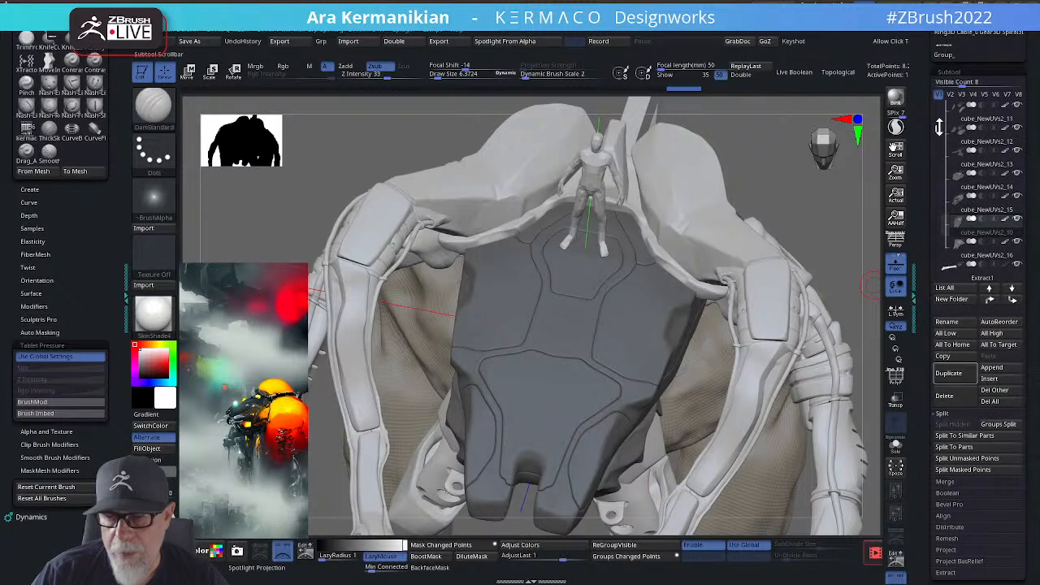
left_click_drag(938, 125, 938, 101)
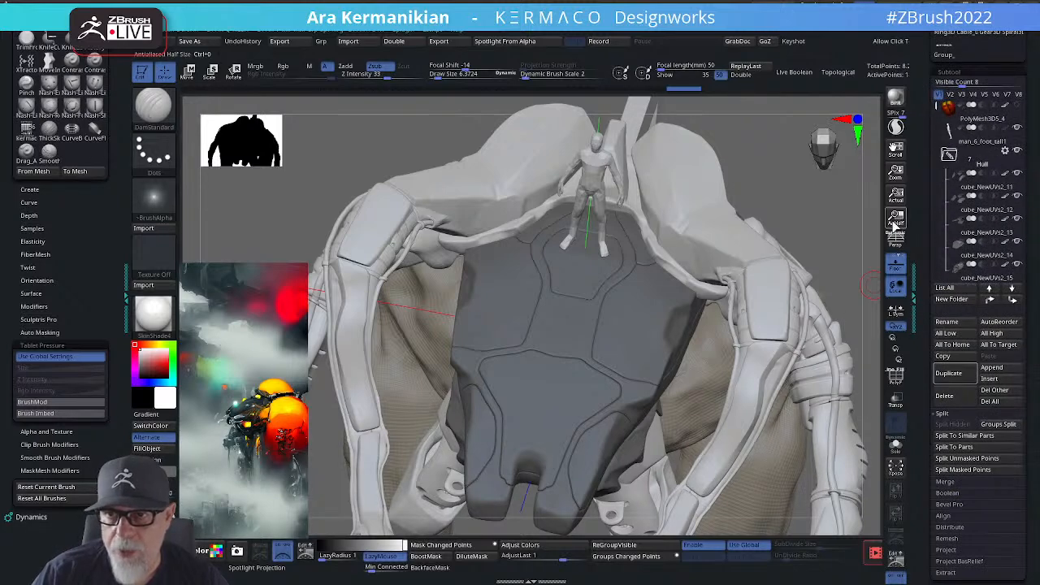
left_click(955, 158)
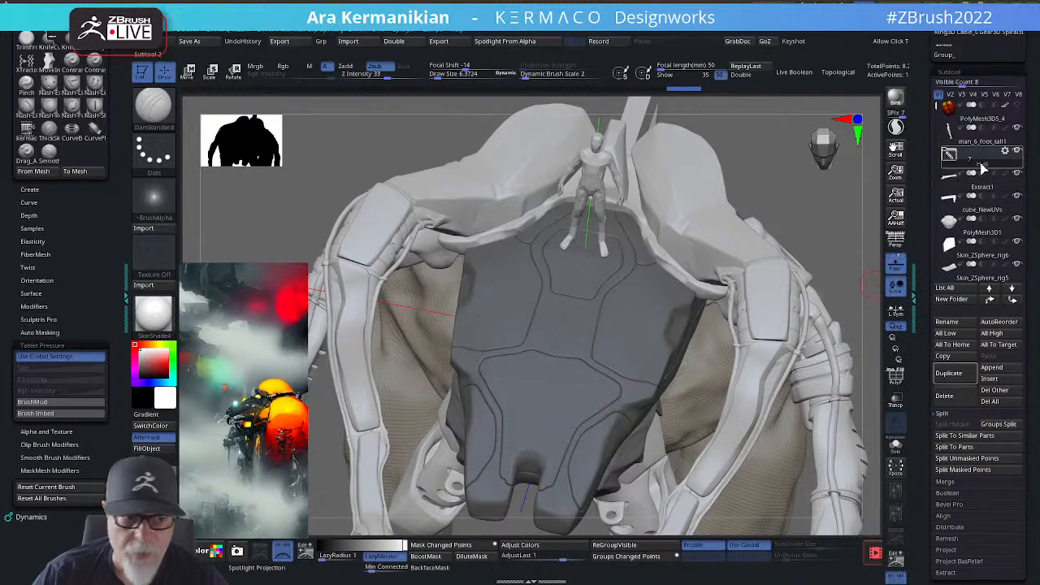
Step: Open the Zplugin list and look through the installed plugins from the miscellaneous utilities down to ZStartup Utility
mouse_move(959, 170)
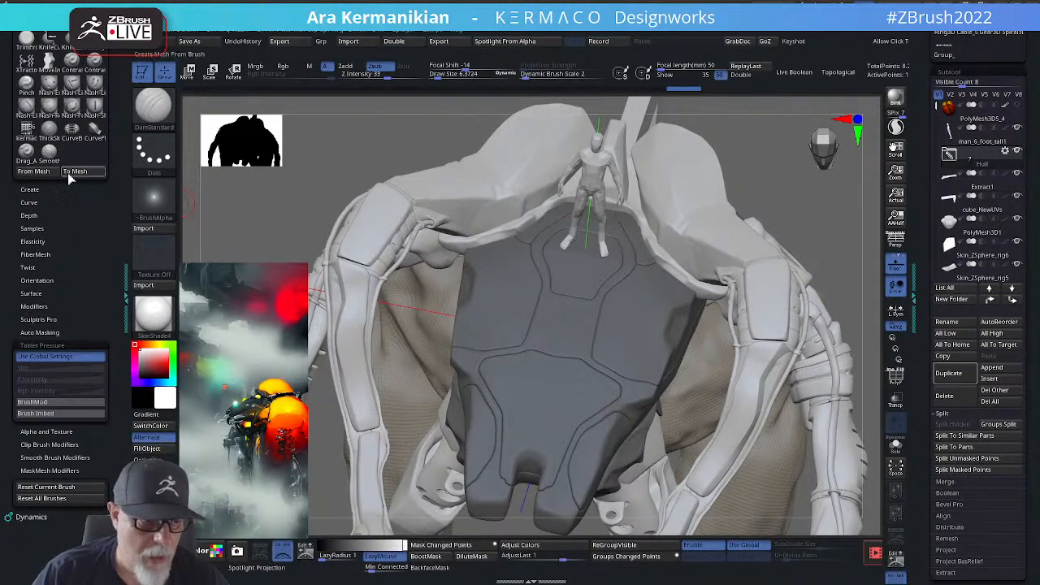
left_click_drag(65, 224, 57, 569)
left_click(24, 60)
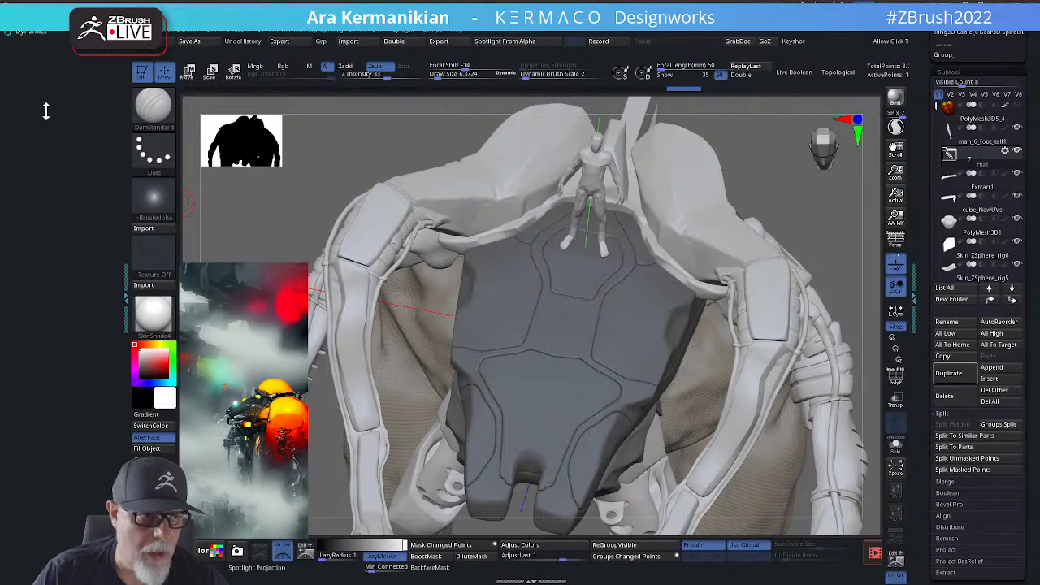
left_click(32, 108)
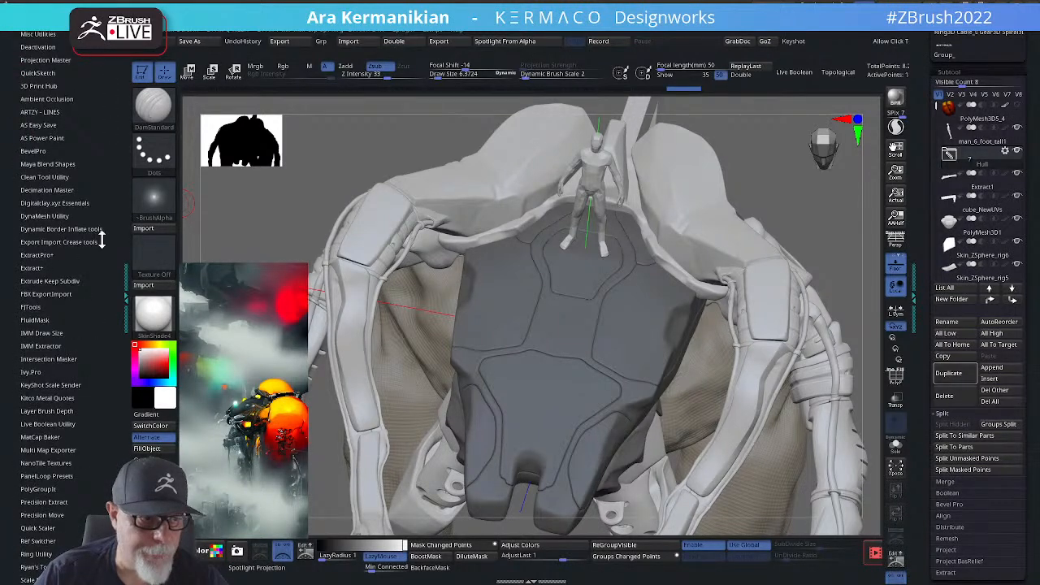
left_click_drag(101, 379, 122, 277)
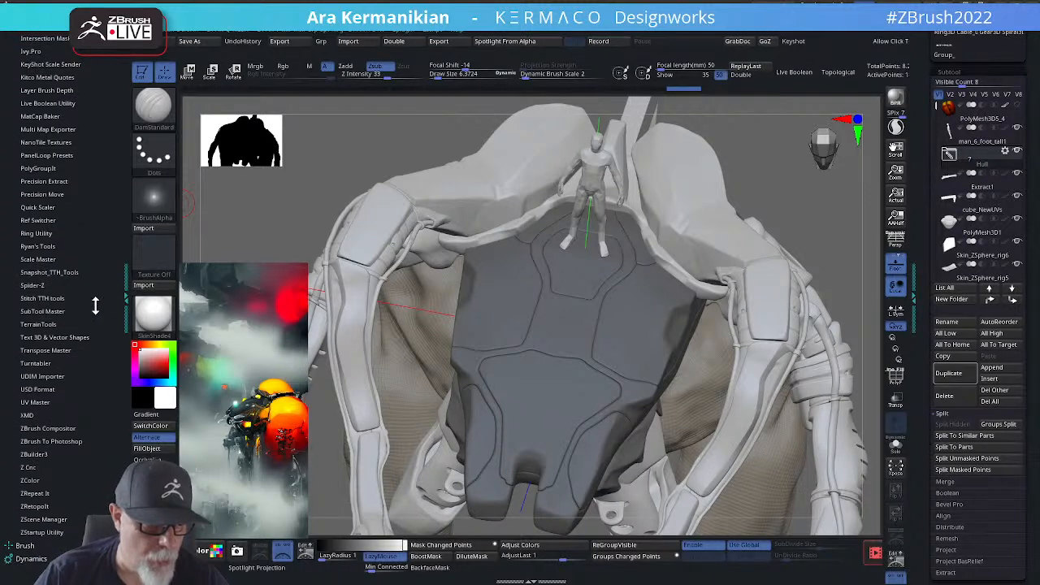
left_click_drag(91, 224, 90, 234)
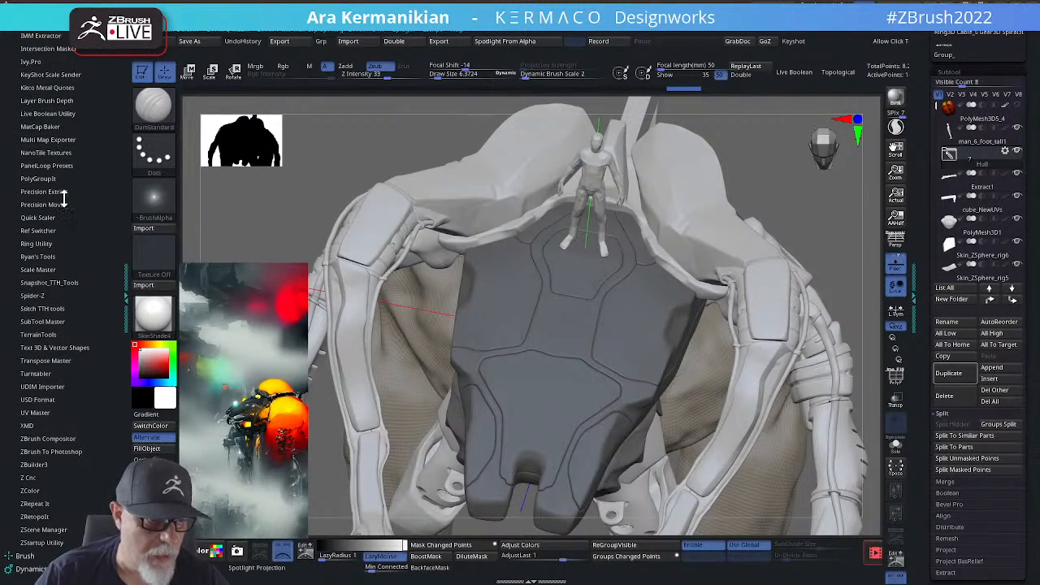
left_click_drag(75, 213, 77, 242)
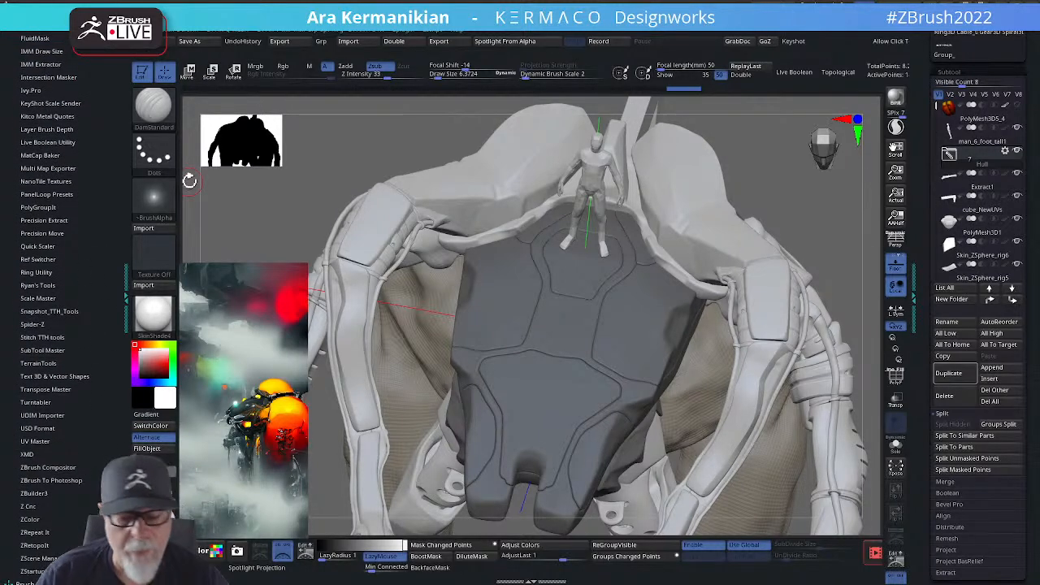
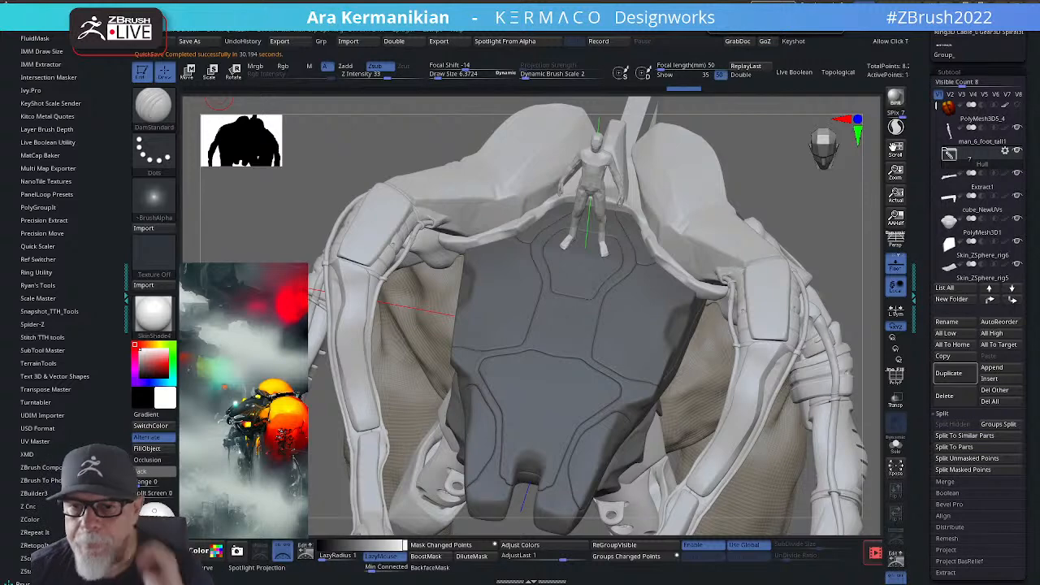
left_click_drag(835, 237, 784, 227)
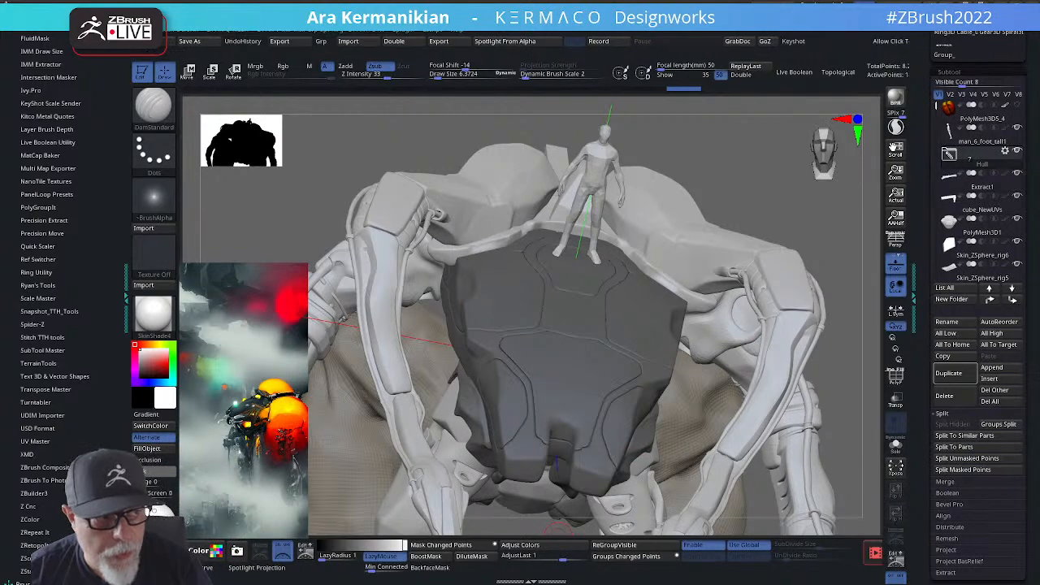
left_click_drag(3, 370, 603, 289)
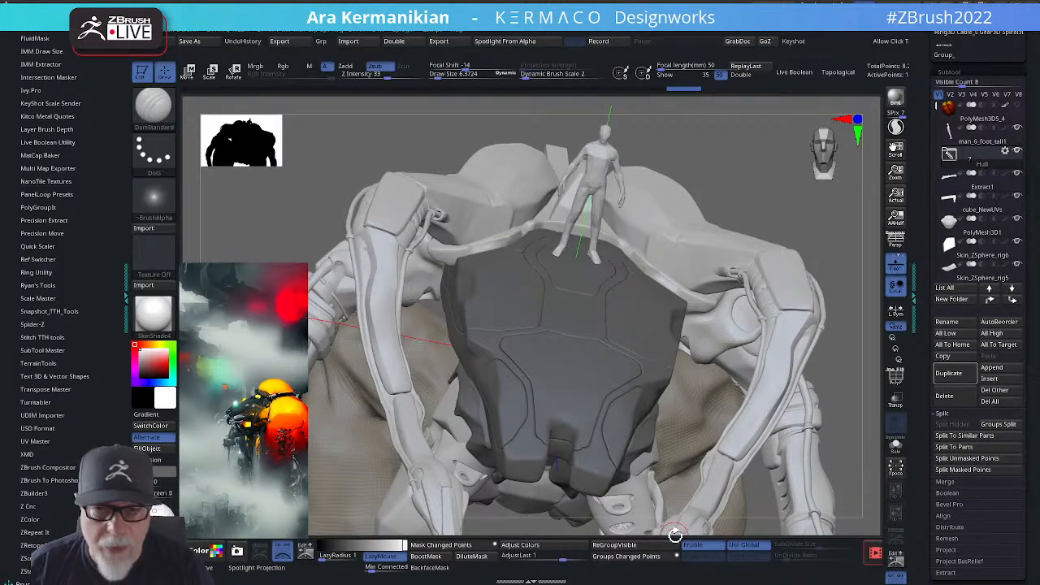
Step: Switch to the web browser and look over the ZBrushCentral artwork thread and the ZBrushLIVE home page with its featured streams
key("alt+Tab")
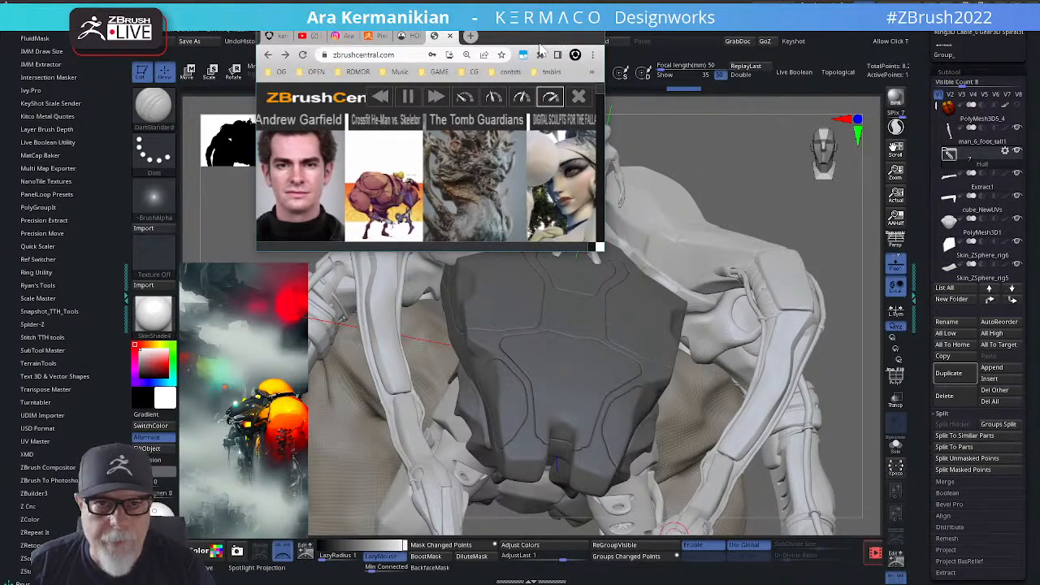
left_click(566, 32)
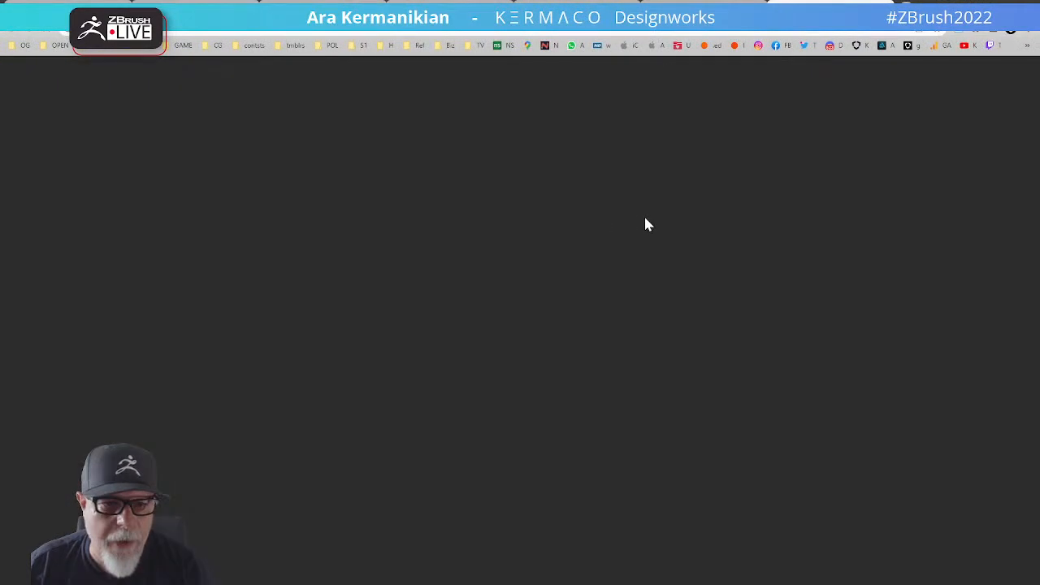
left_click(329, 12)
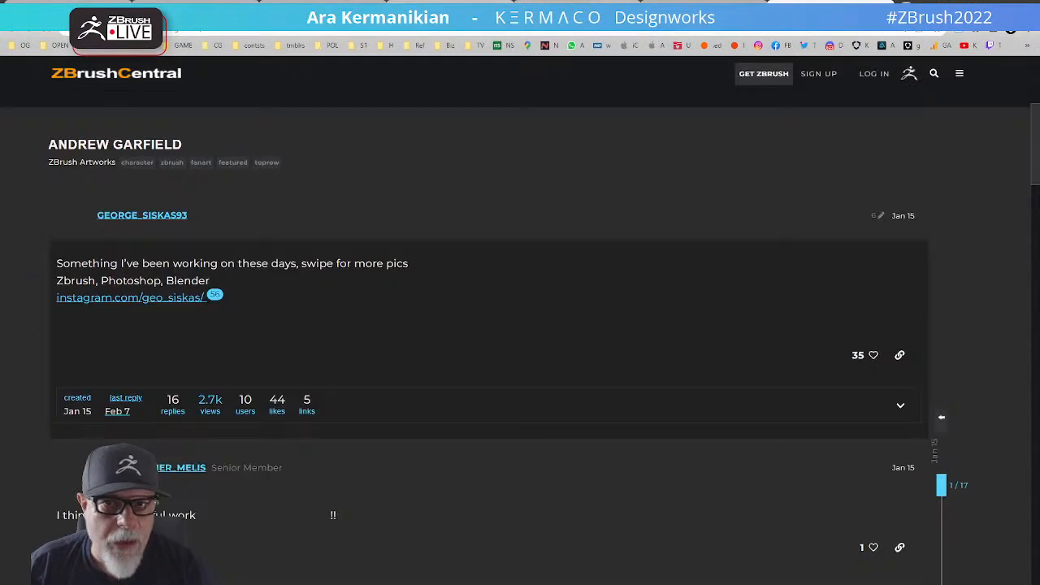
left_click(450, 11)
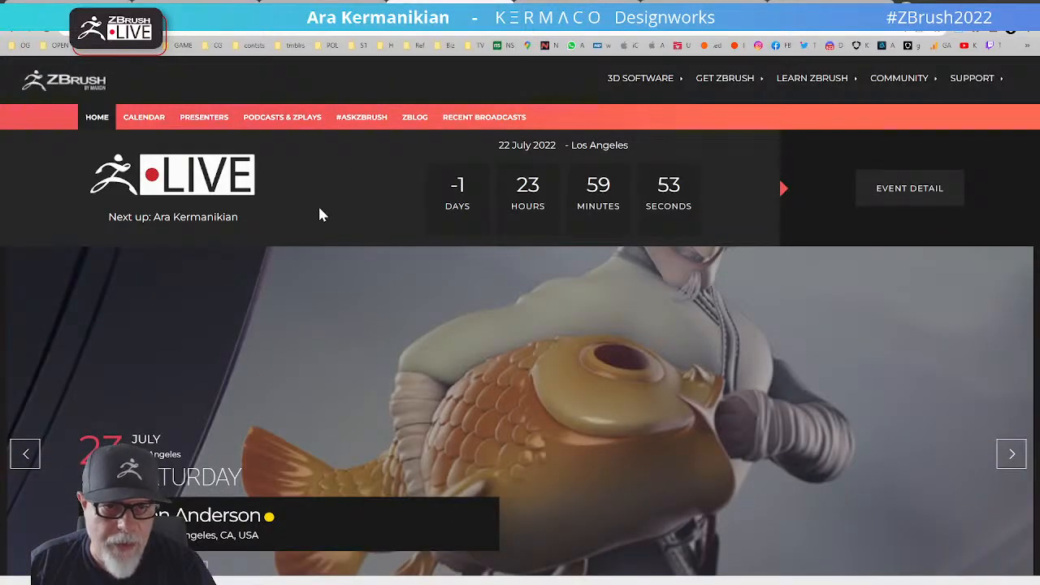
scroll(647, 340, "down", 3)
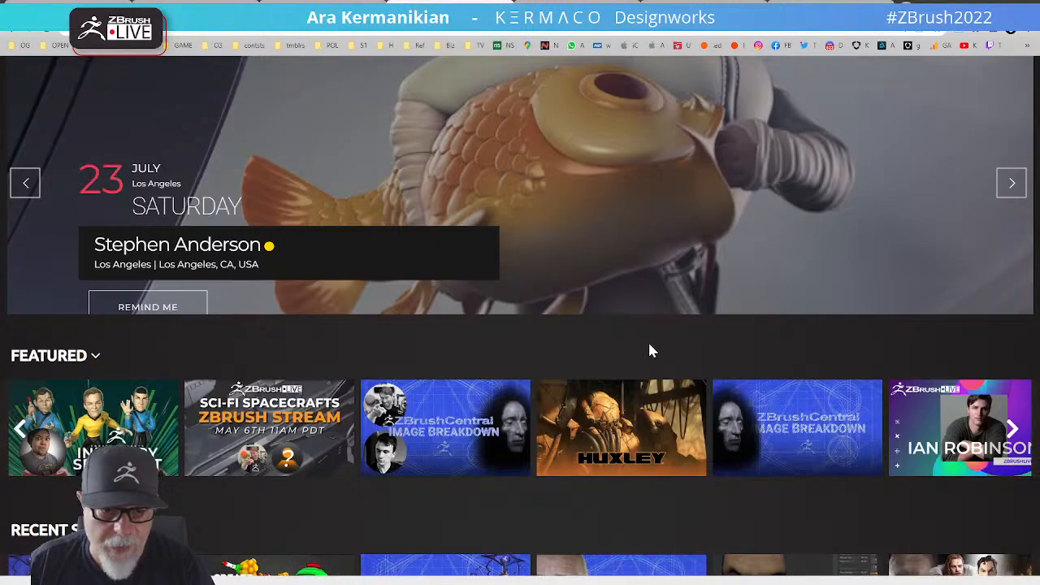
scroll(618, 339, "up", 3)
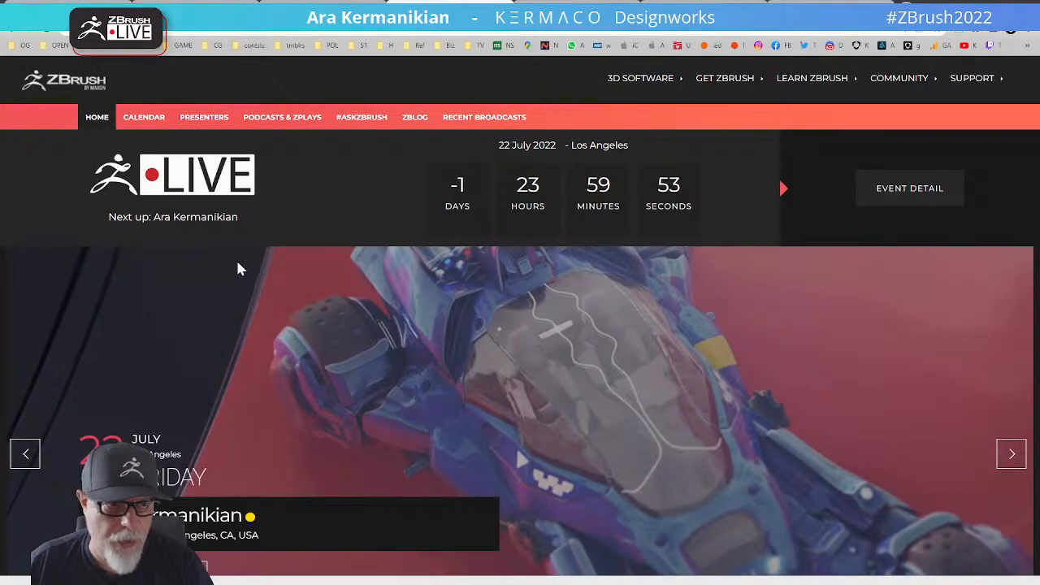
Step: Open the ZBrushLIVE presenters list and bring up the profile of the designer from kermaco.com
left_click(202, 118)
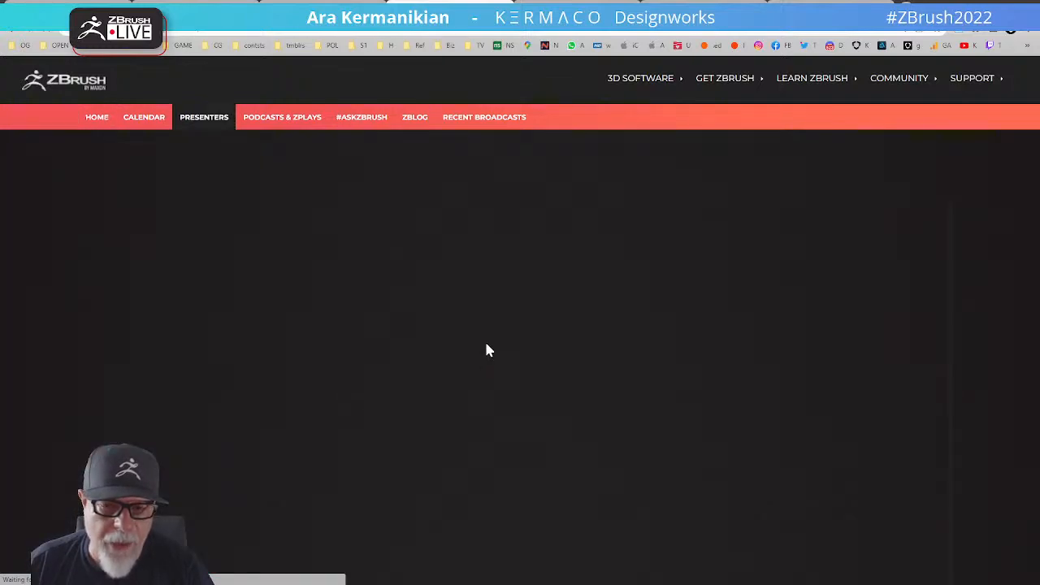
scroll(536, 327, "down", 7)
scroll(569, 359, "down", 10)
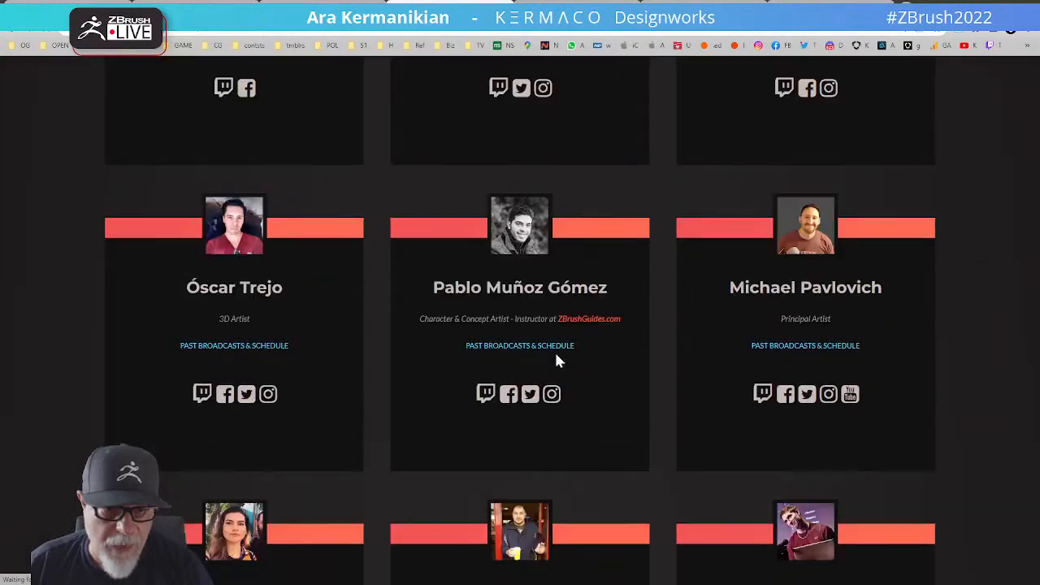
scroll(528, 371, "down", 8)
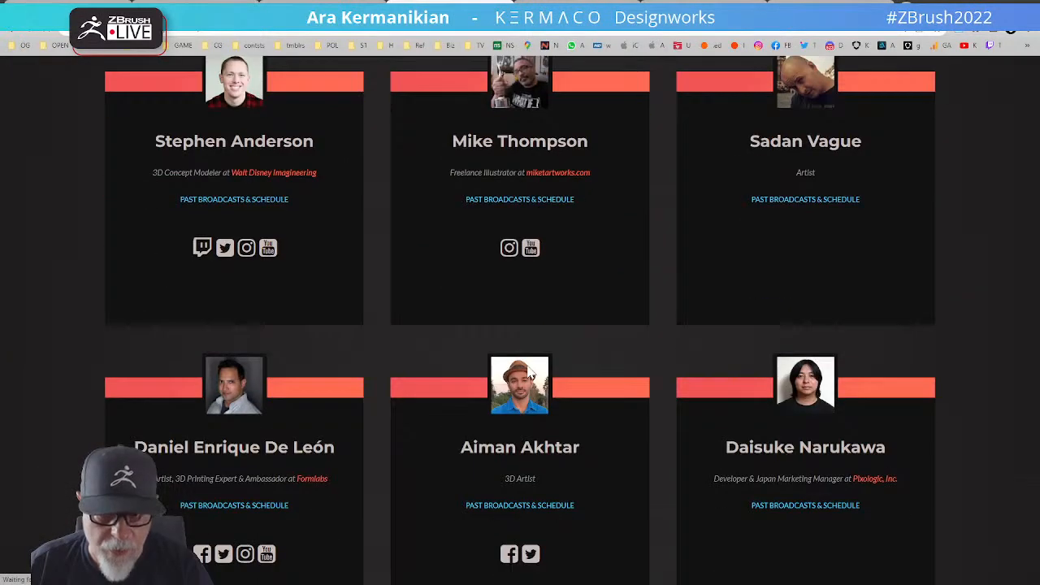
scroll(520, 325, "down", 3)
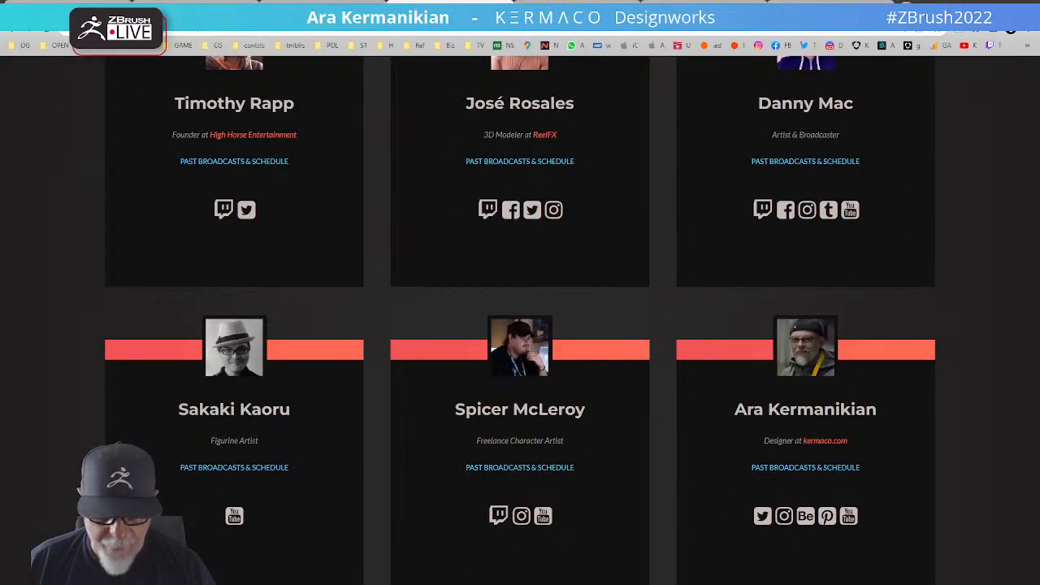
left_click(806, 348)
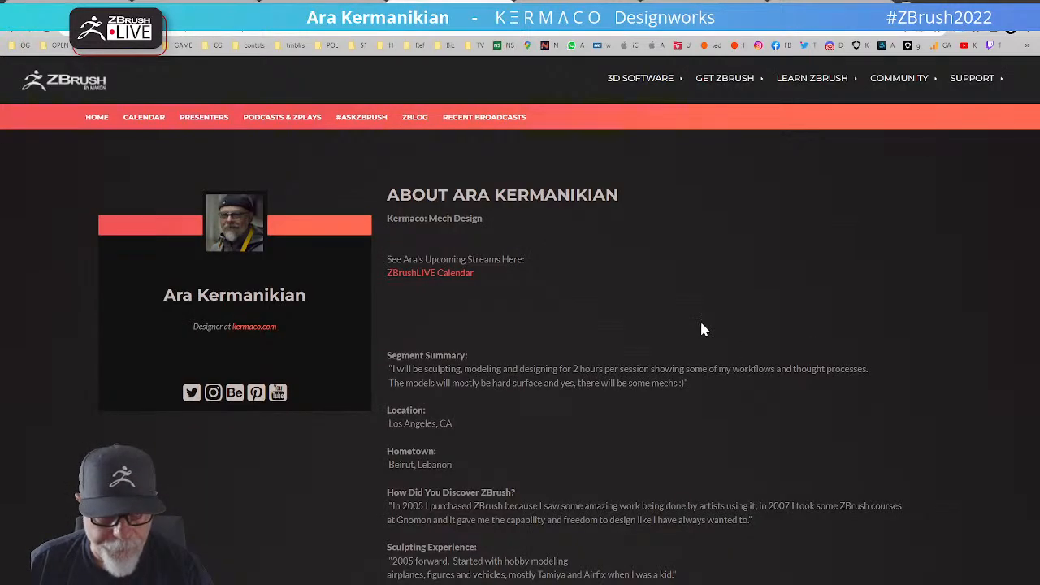
Step: Browse the presenter's past mech design broadcasts and the Pixologic ZBrush YouTube videos, and return to ZBrush
scroll(704, 330, "down", 3)
scroll(702, 328, "down", 6)
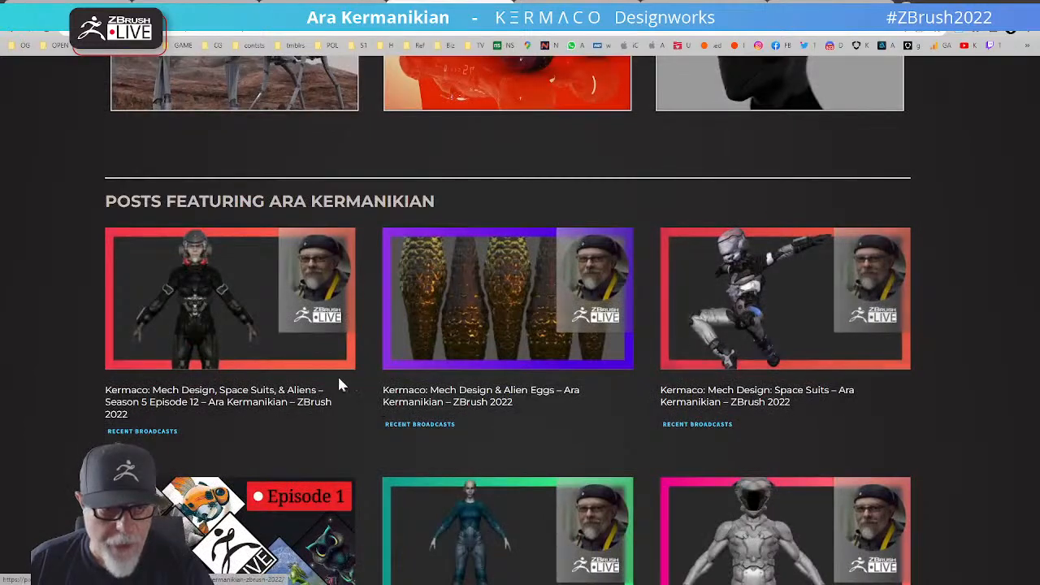
scroll(580, 413, "down", 3)
scroll(492, 398, "down", 3)
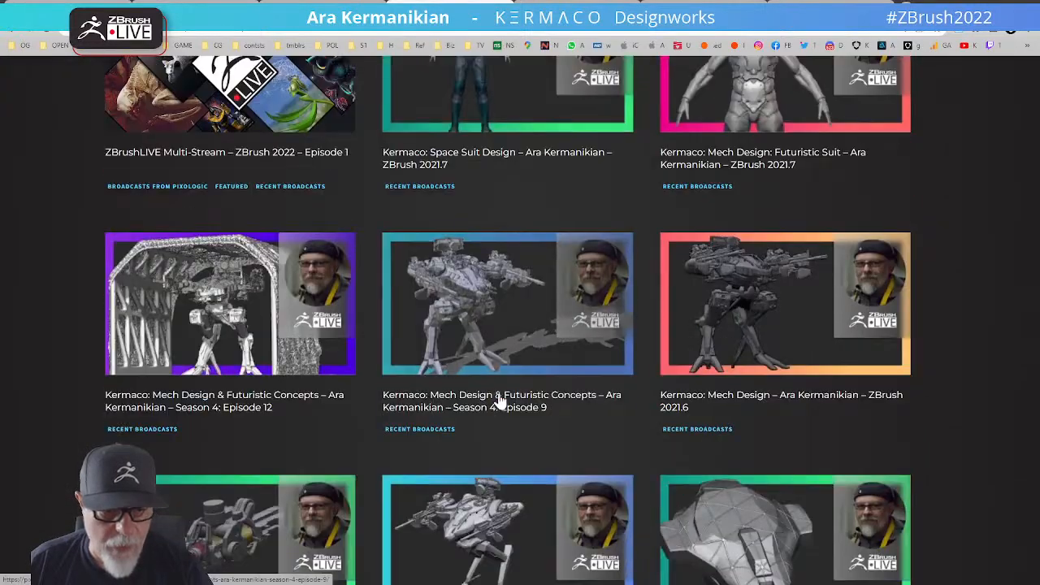
scroll(676, 439, "up", 4)
scroll(676, 439, "up", 3)
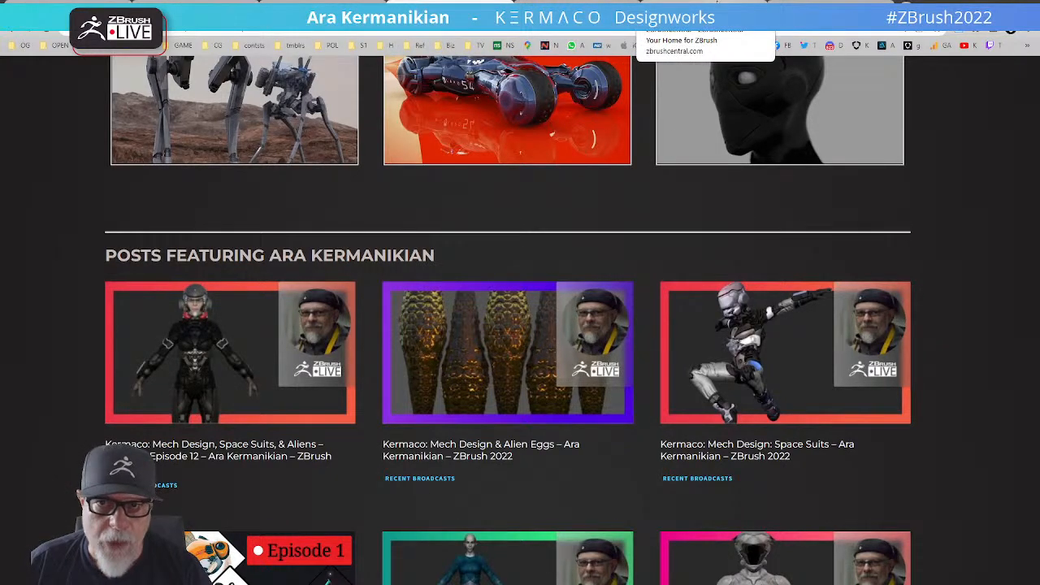
left_click(211, 4)
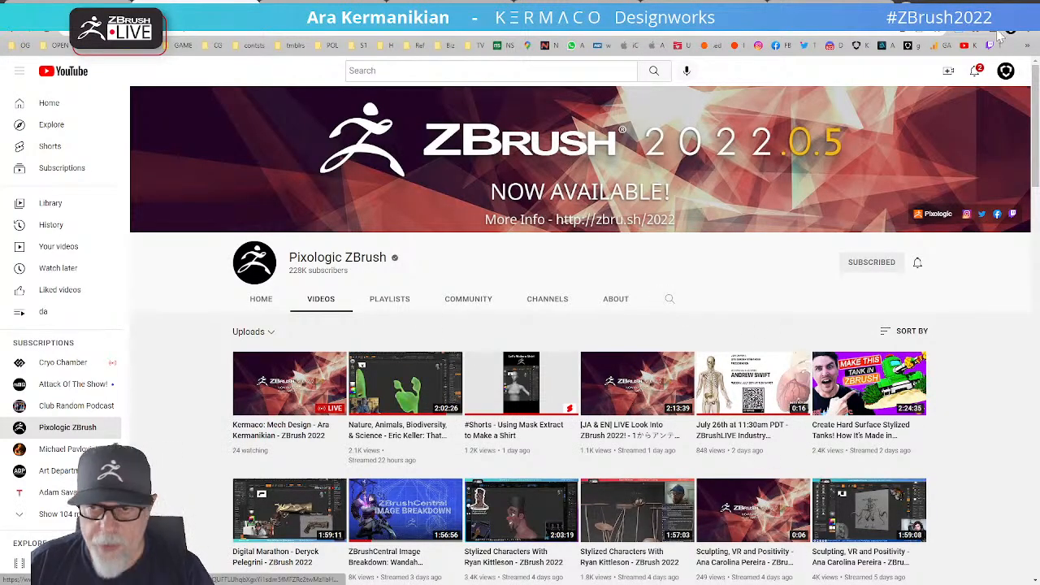
left_click(978, 3)
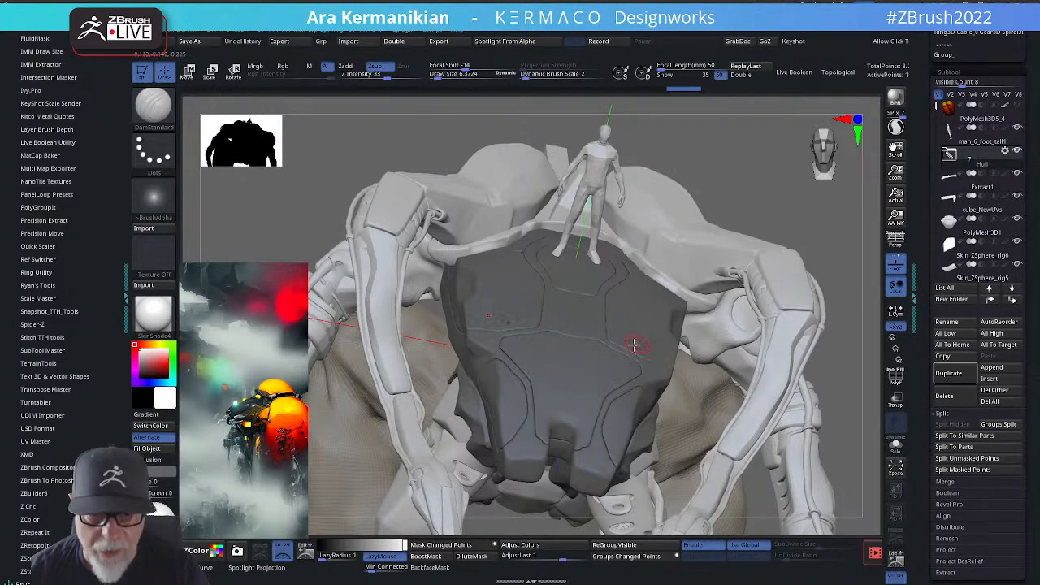
Step: Select the subtool with the hull's two upper side panels and show its polyframe in close-up
left_click(635, 336, "alt")
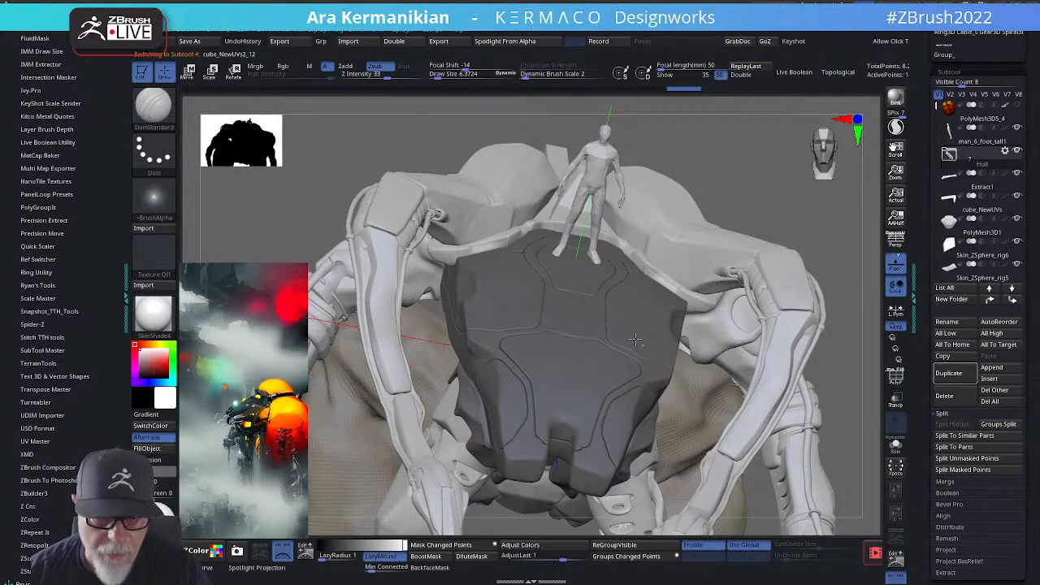
left_click(898, 376)
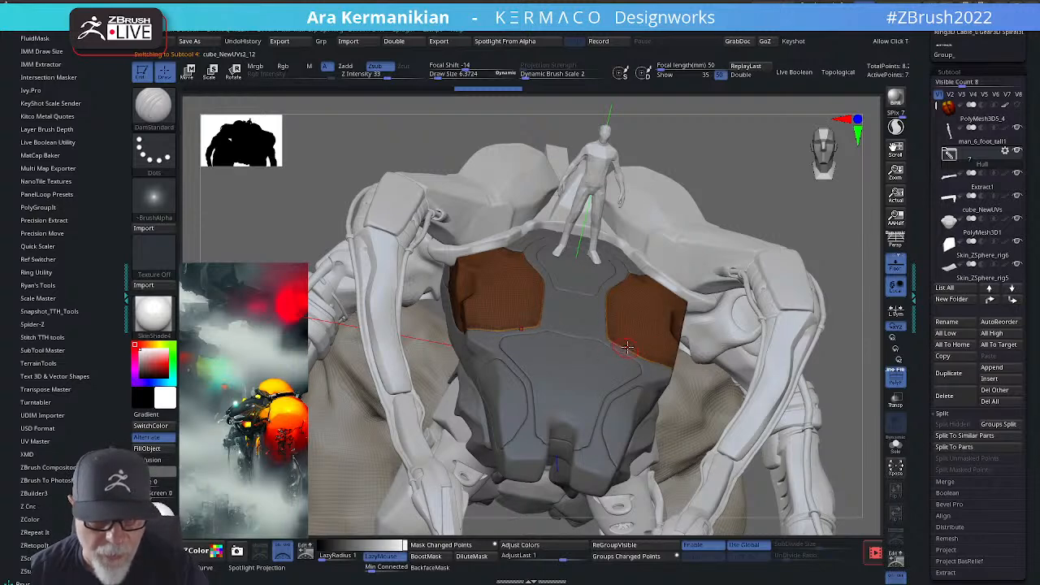
left_click_drag(775, 214, 852, 242, "alt")
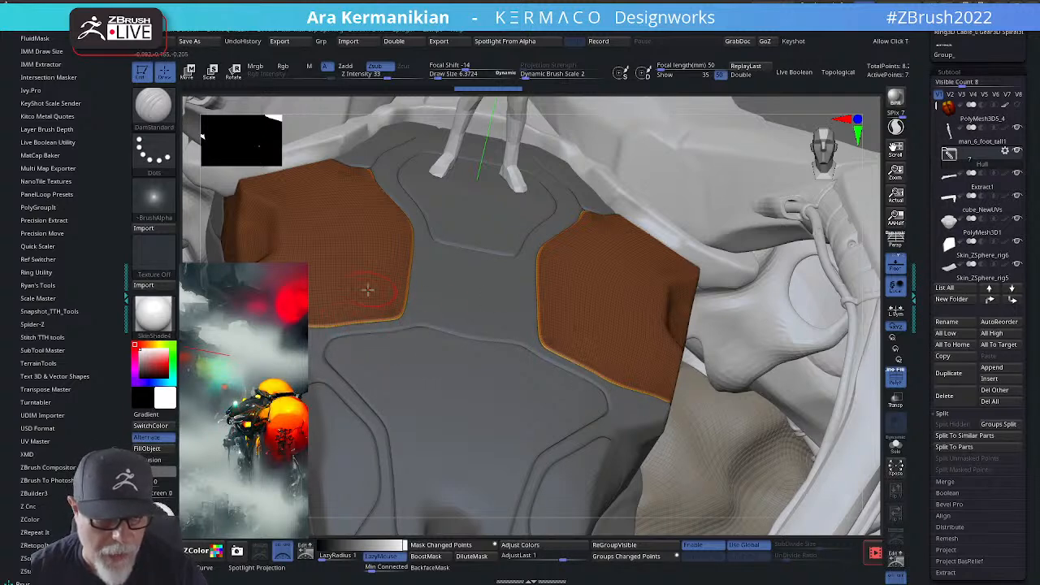
Step: Choose the Move brush with Alpha 06, try a pull on the side panels' lower edge and undo it
right_click(434, 289)
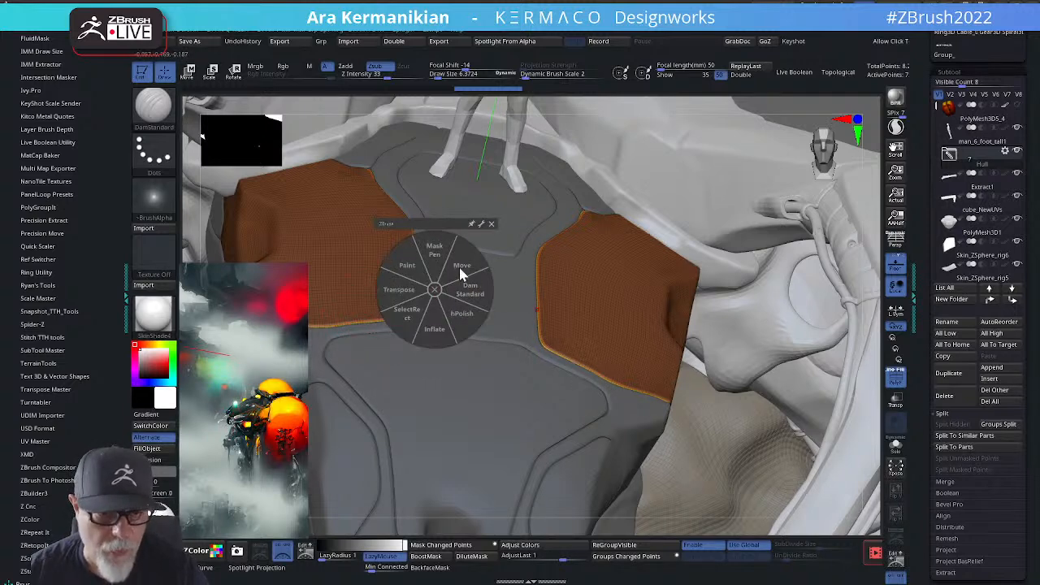
left_click(461, 268)
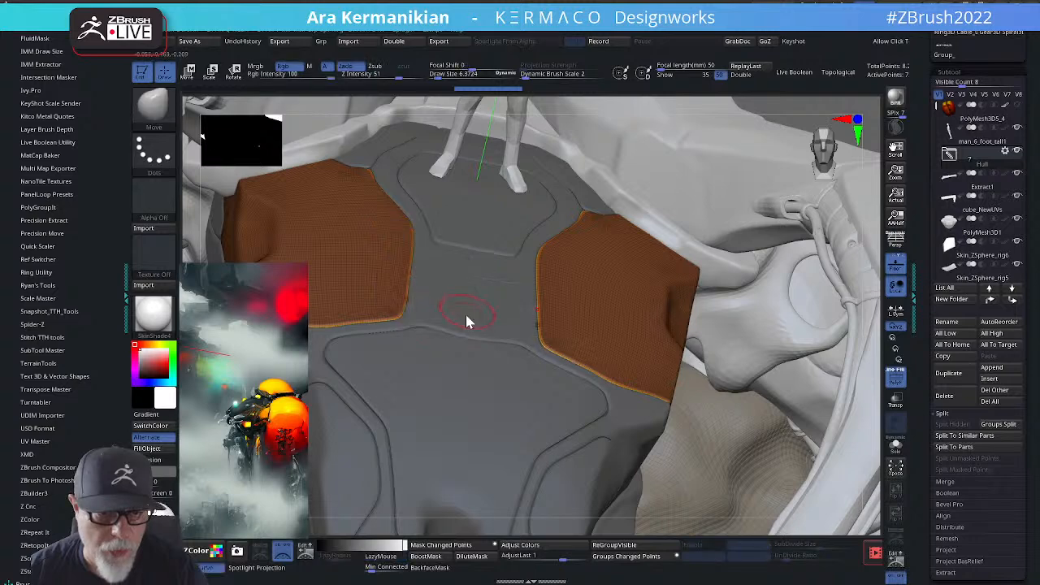
left_click(158, 199)
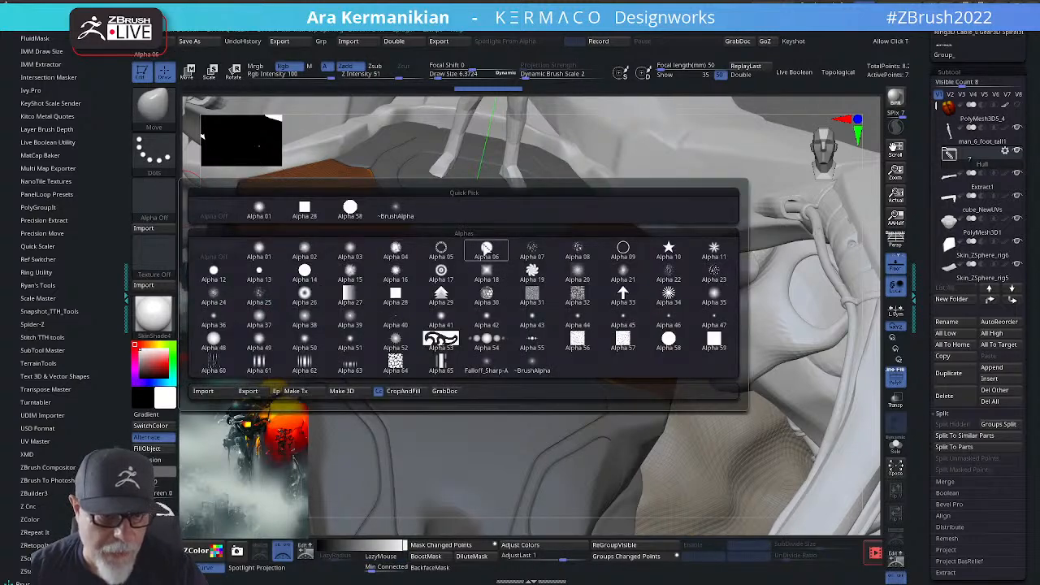
left_click(486, 248)
mouse_move(585, 357)
left_mouse_down()
mouse_move(582, 365)
mouse_move(593, 351)
left_mouse_up()
key("ctrl+z")
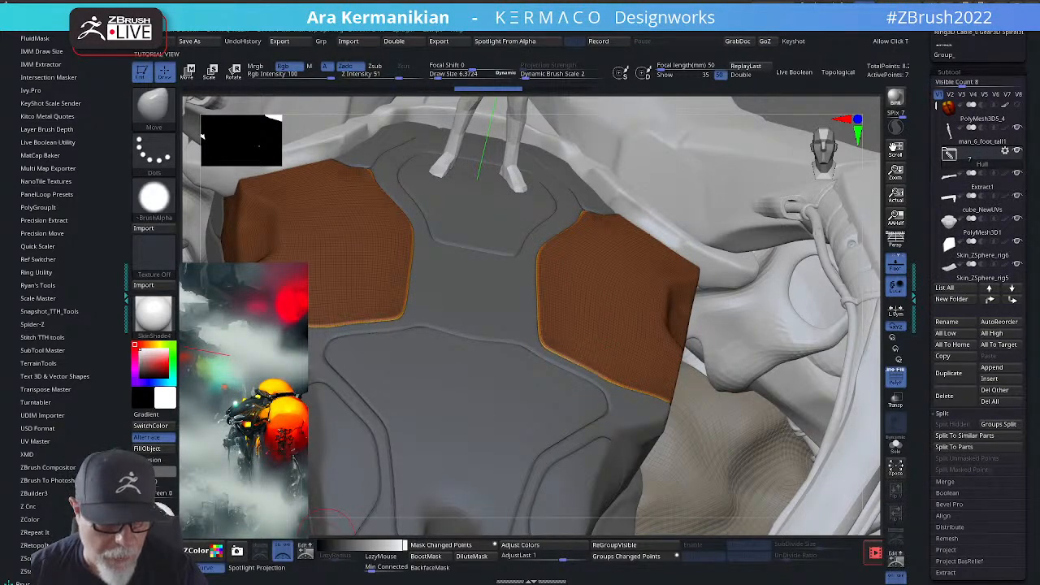
Step: Enlarge the Move brush to a draw size of about 7.39 and push a notch into the side panels' lower edges
key("s")
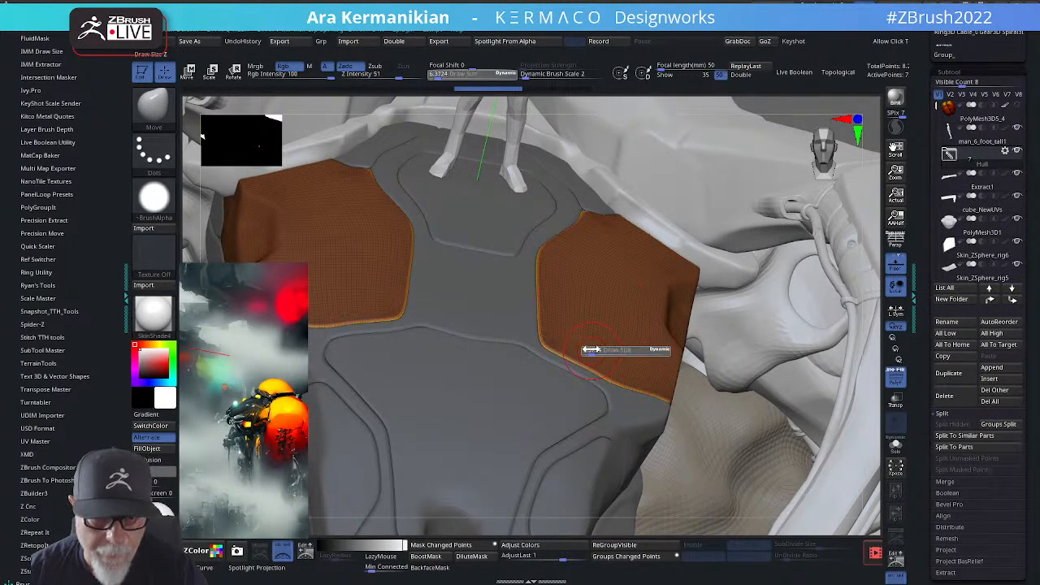
left_click_drag(592, 350, 596, 340)
key("s")
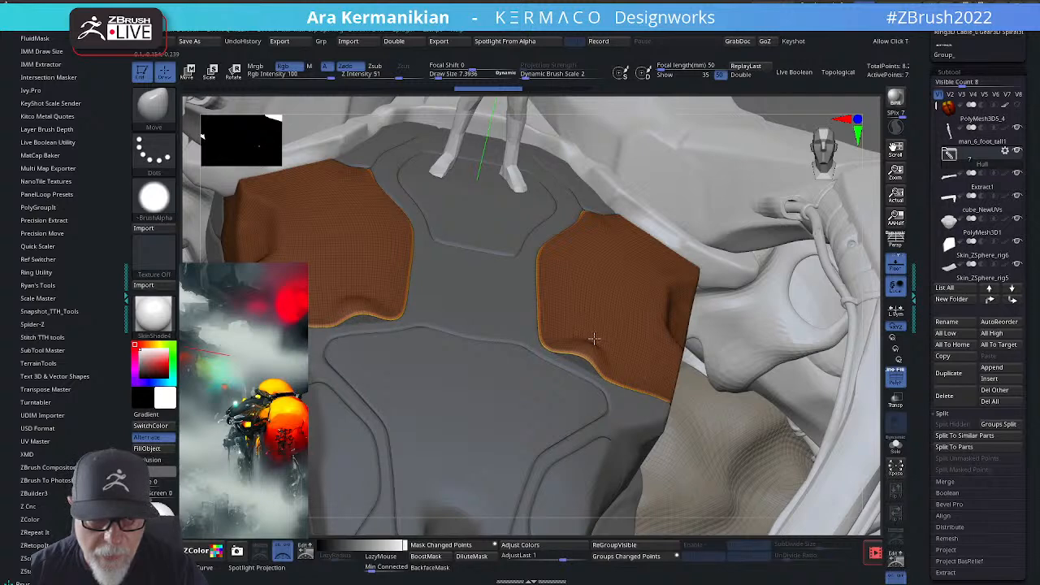
mouse_move(813, 121)
left_mouse_down()
mouse_move(760, 193)
mouse_move(817, 237)
mouse_move(723, 200)
mouse_move(727, 225)
mouse_move(781, 244)
mouse_move(806, 285)
mouse_move(809, 390)
left_mouse_up()
key("f")
left_click_drag(605, 309, 611, 303)
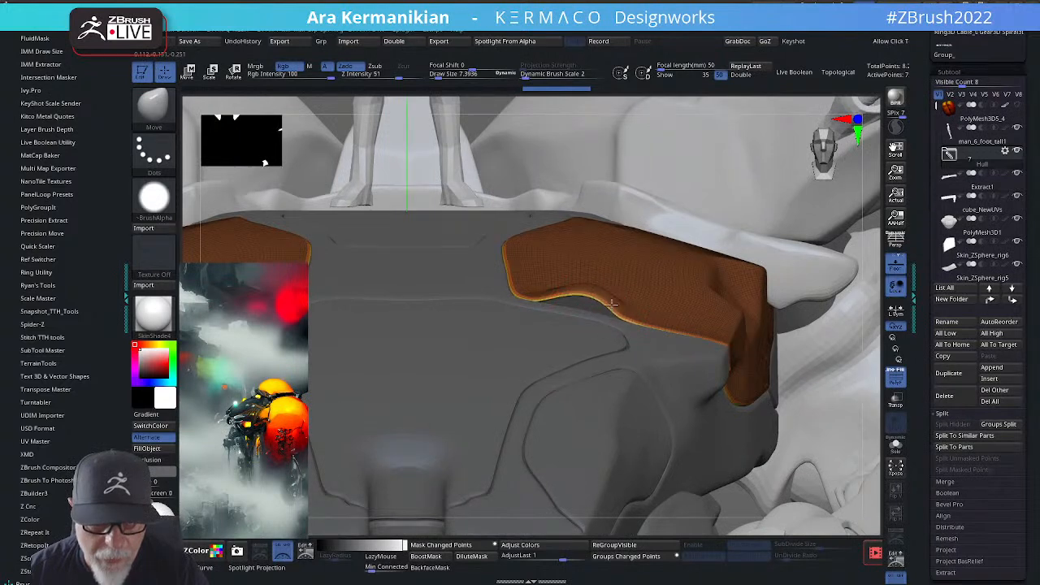
Step: Turn off the alpha of the Move brush
key("ctrl")
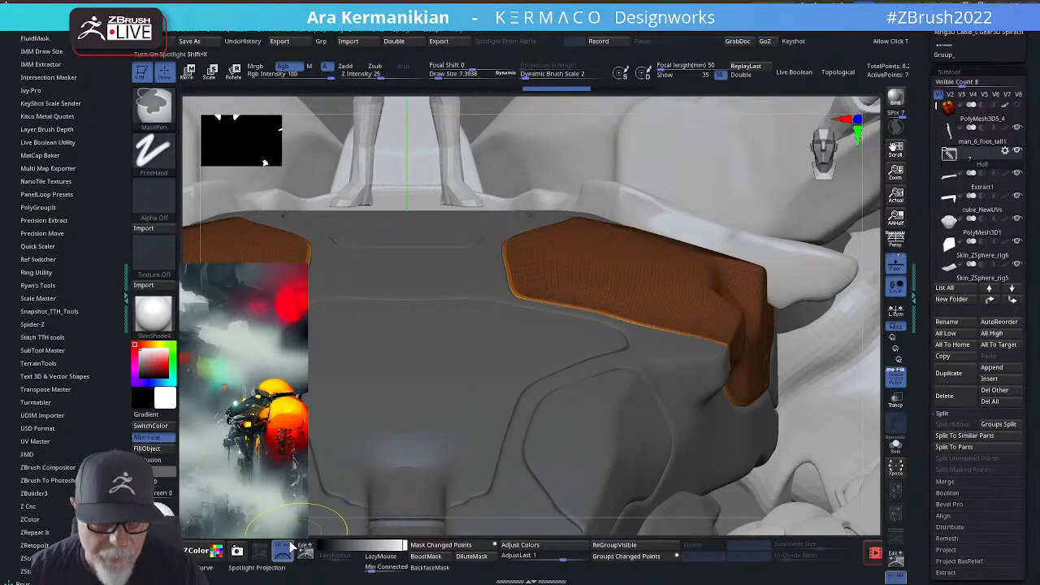
left_click(154, 196)
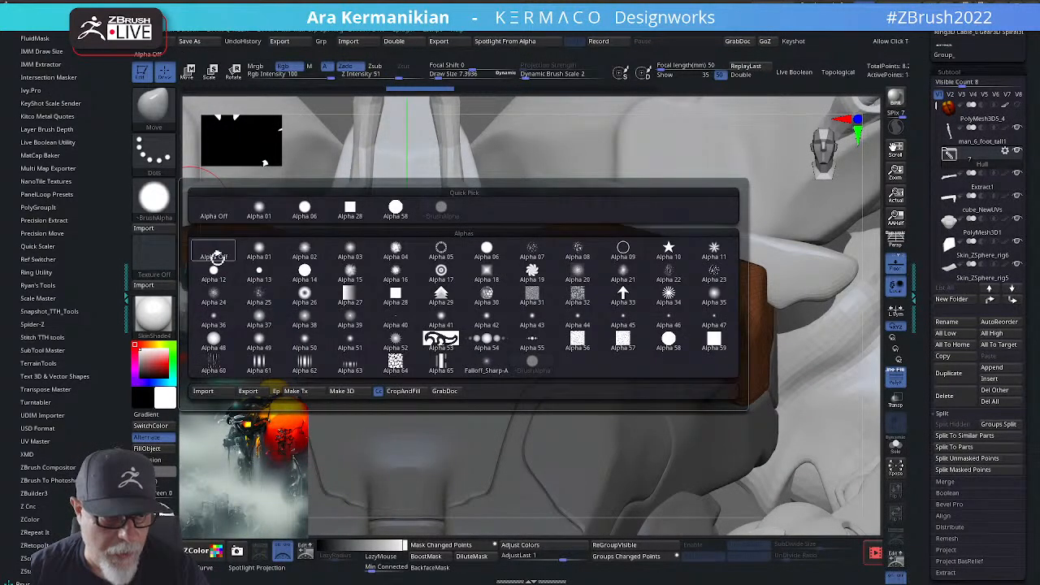
left_click(215, 257)
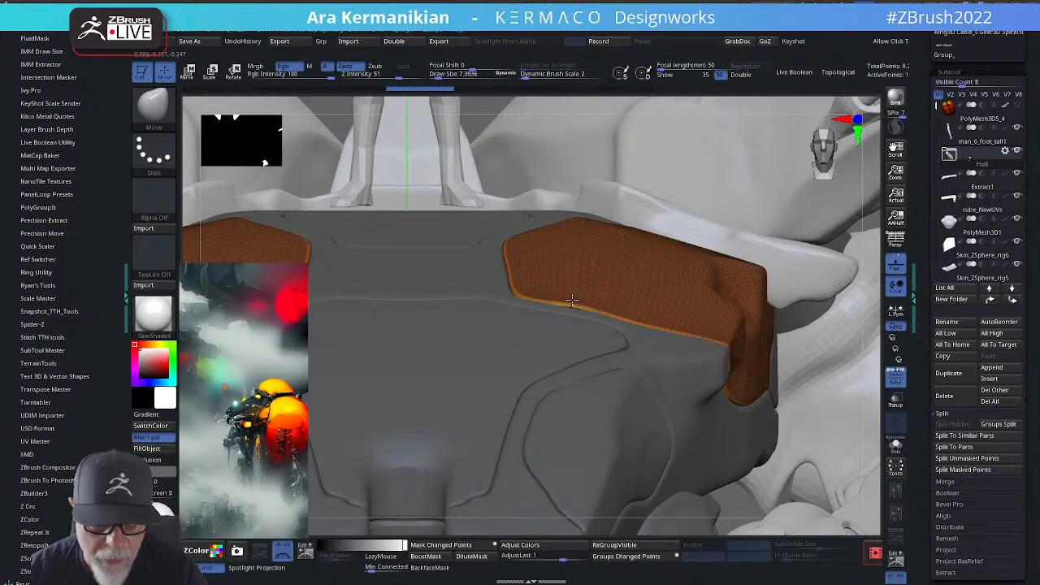
Step: Try notching the lower edges of both upper side panels with the Move brush, and undo the strokes
left_click_drag(572, 300, 575, 288)
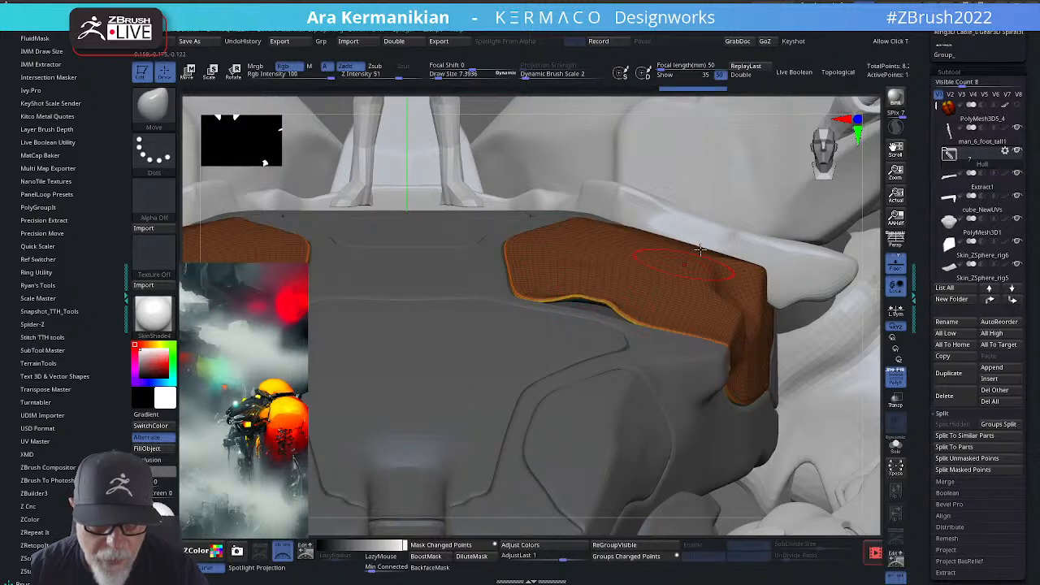
left_click_drag(873, 222, 709, 276)
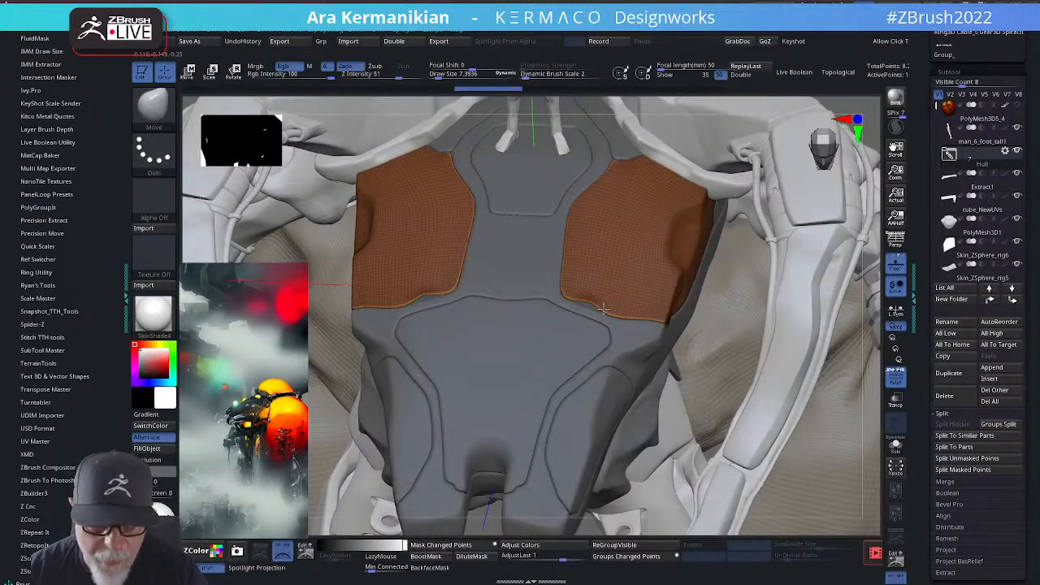
mouse_move(612, 302)
left_mouse_down()
mouse_move(590, 301)
mouse_move(603, 306)
left_mouse_up()
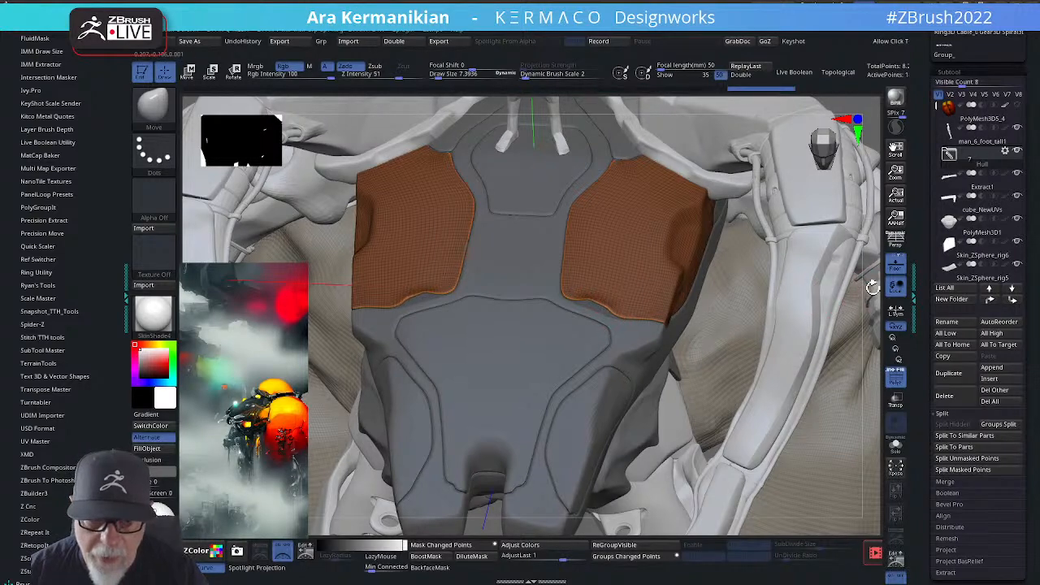
mouse_move(866, 288)
left_mouse_down()
mouse_move(768, 269)
mouse_move(777, 235)
mouse_move(687, 155)
mouse_move(731, 203)
mouse_move(745, 281)
mouse_move(778, 346)
mouse_move(639, 209)
left_mouse_up()
left_click_drag(405, 465, 496, 439)
key("ctrl+z")
key("ctrl+z")
key("ctrl+z")
key("ctrl+z")
key("ctrl+z")
key("ctrl+z")
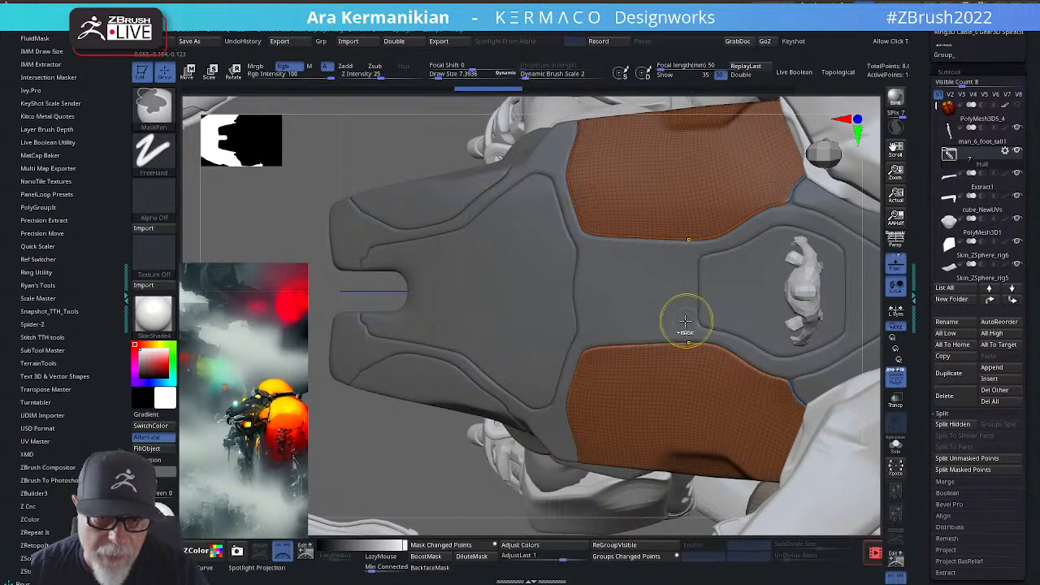
Step: Choose the hPolish brush and work on the lower inner corner of one upper side panel
key("ctrl+space")
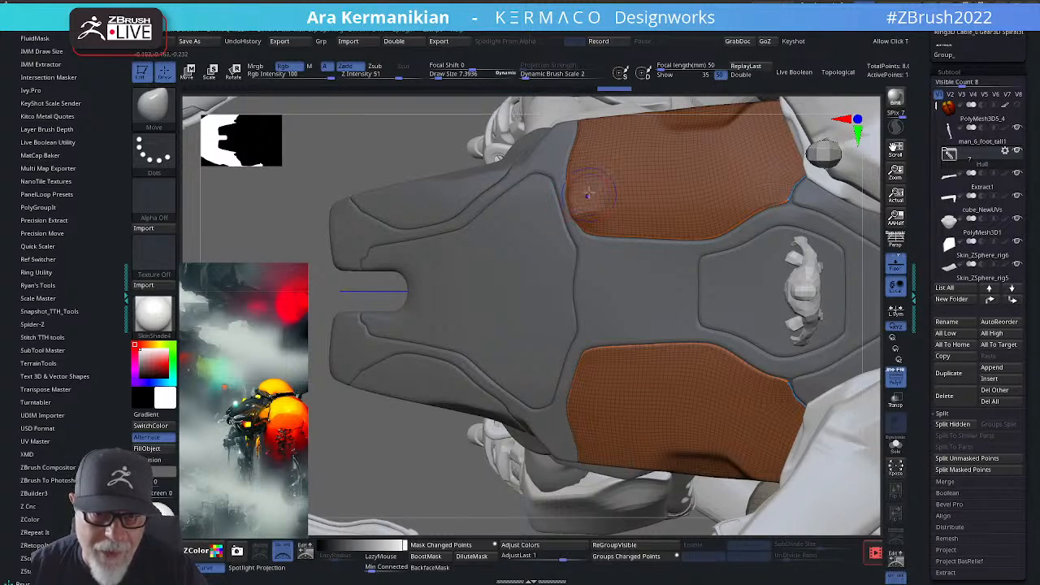
right_click(574, 216)
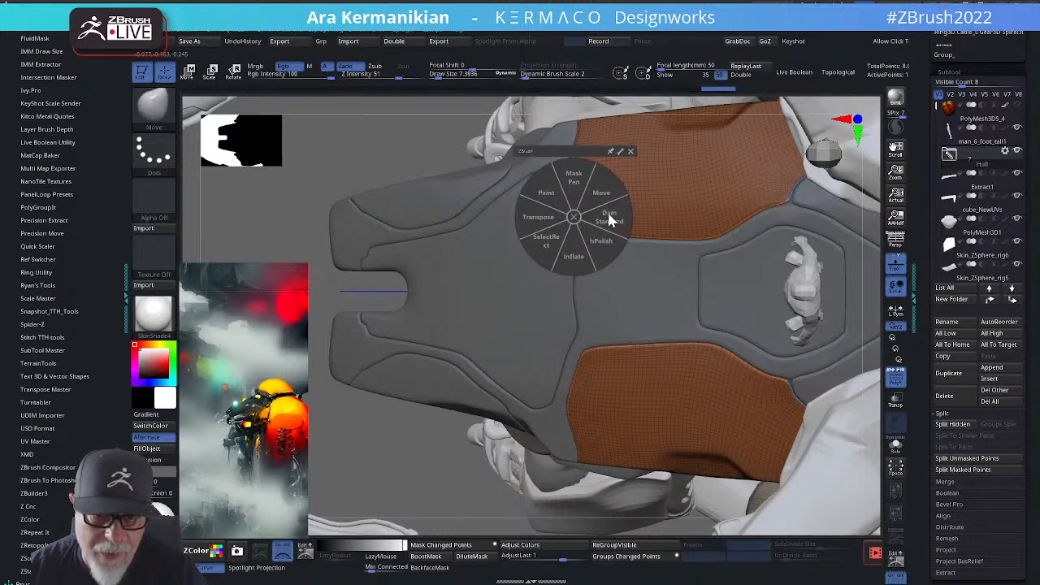
left_click(611, 220)
right_click(581, 198)
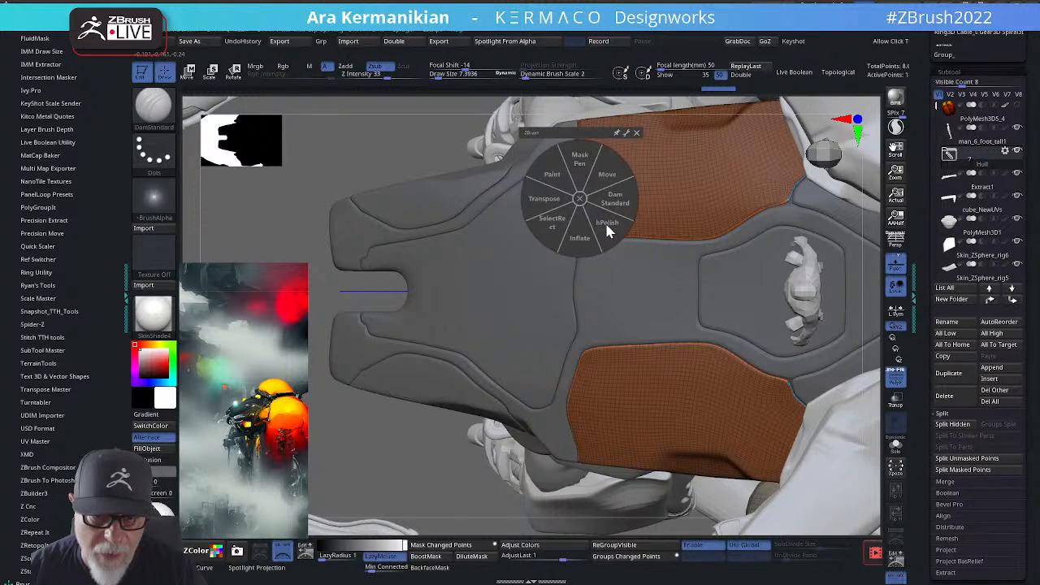
left_click(608, 227)
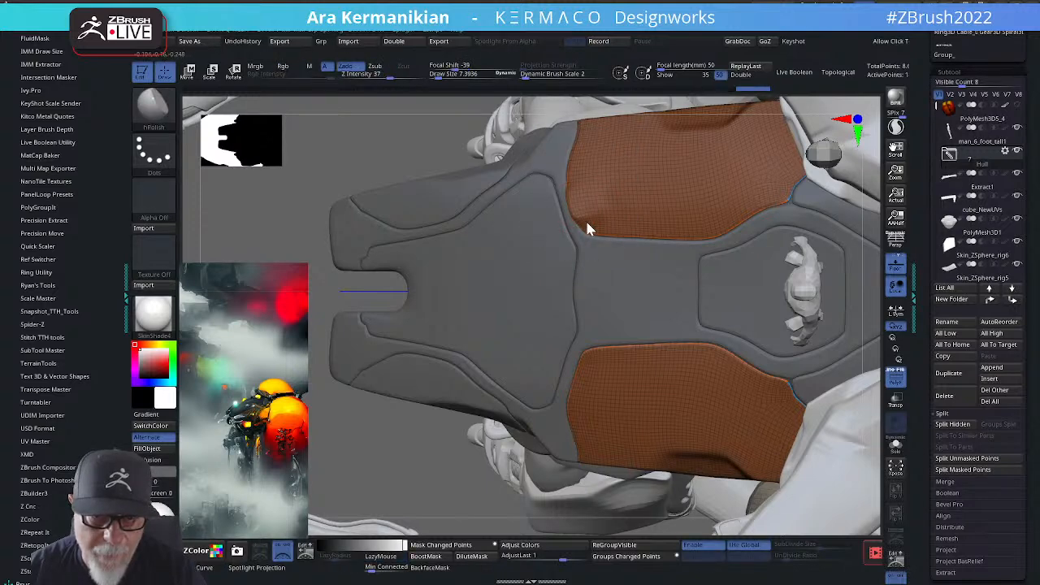
right_click_drag(502, 237, 802, 307, "ctrl")
left_click_drag(778, 415, 838, 366)
right_click_drag(823, 211, 993, 348, "ctrl")
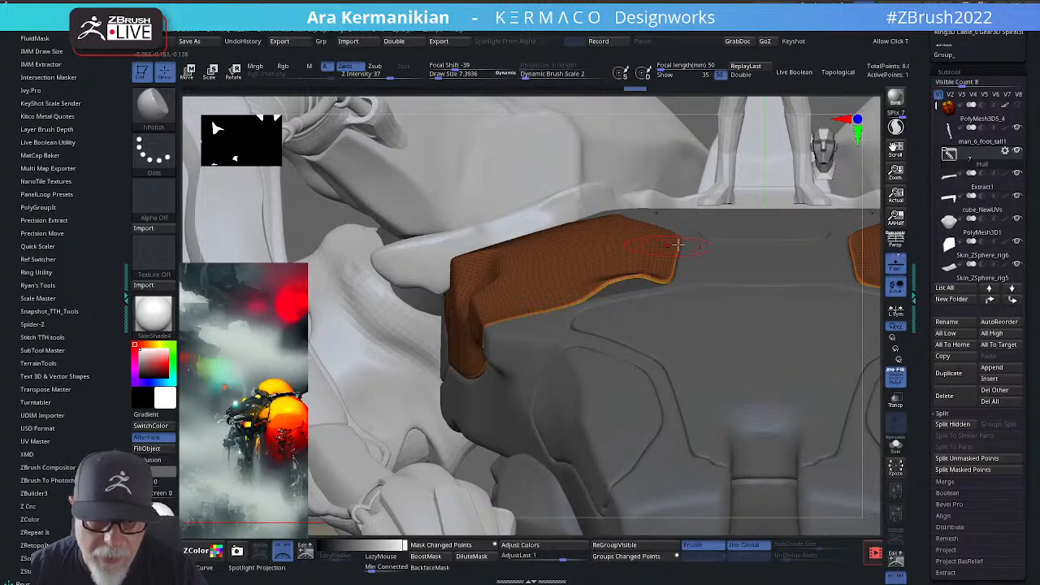
right_click_drag(677, 244, 636, 254)
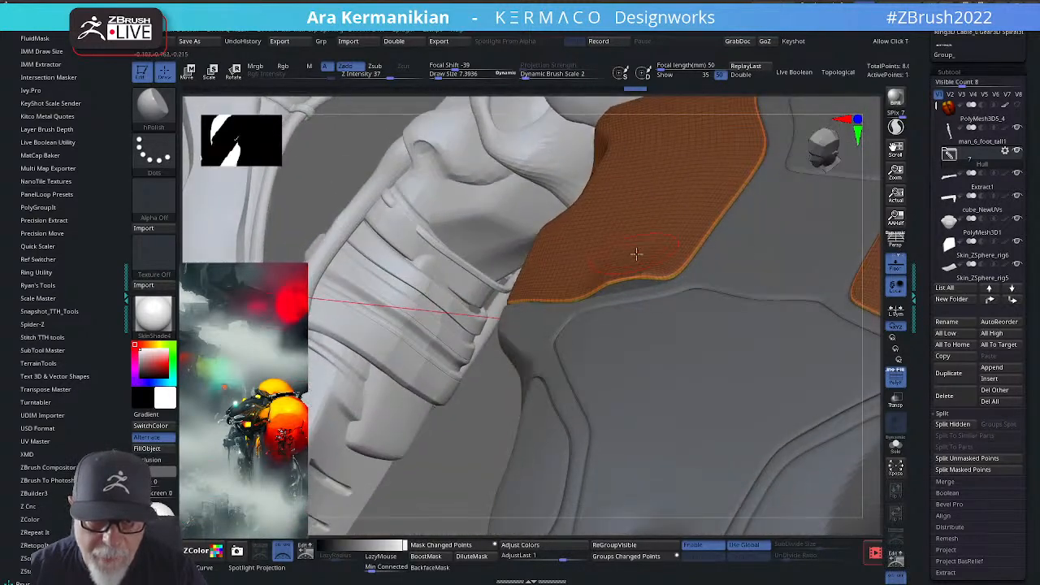
right_click(637, 271)
left_click(669, 298)
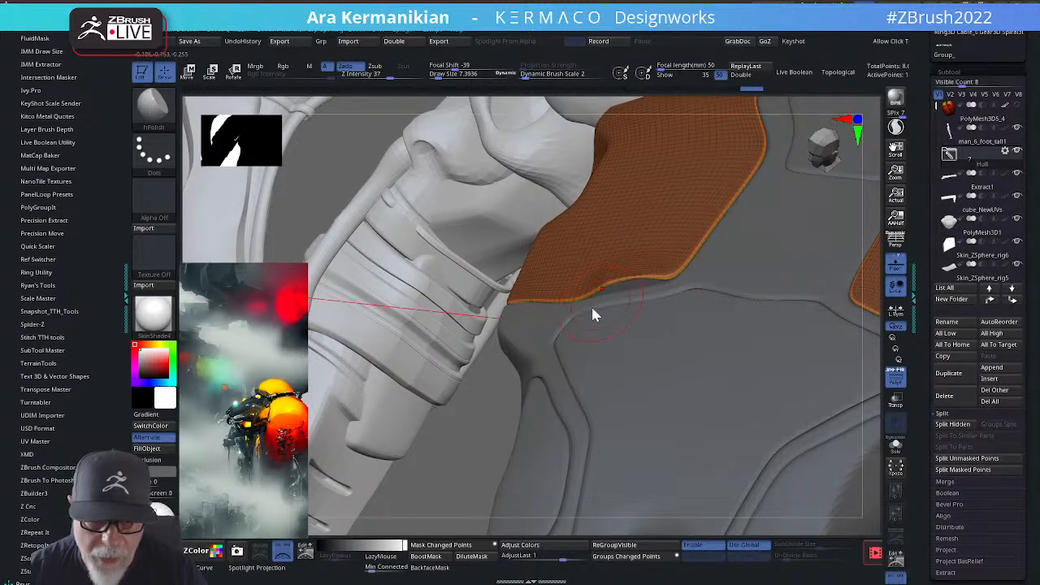
Step: Switch back to the Move brush and sharpen the notch in that side panel's lower edge
left_click_drag(432, 476, 617, 283)
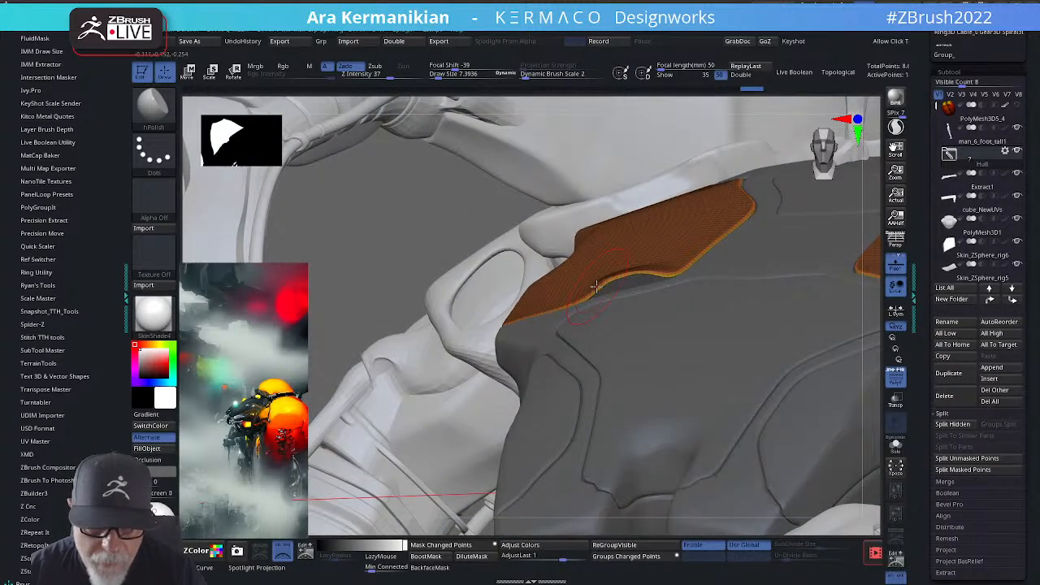
right_click(596, 275)
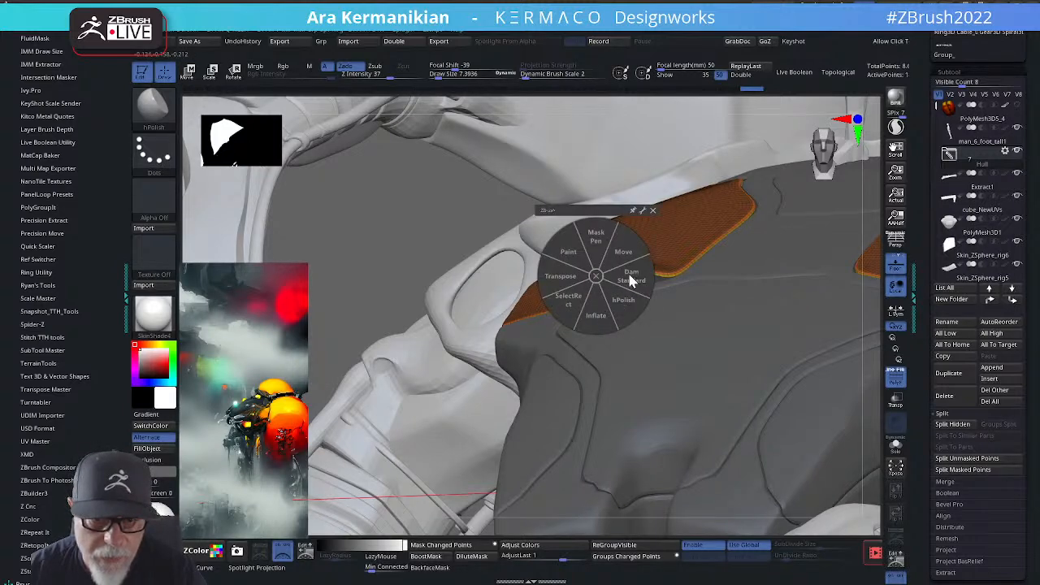
left_click(623, 264)
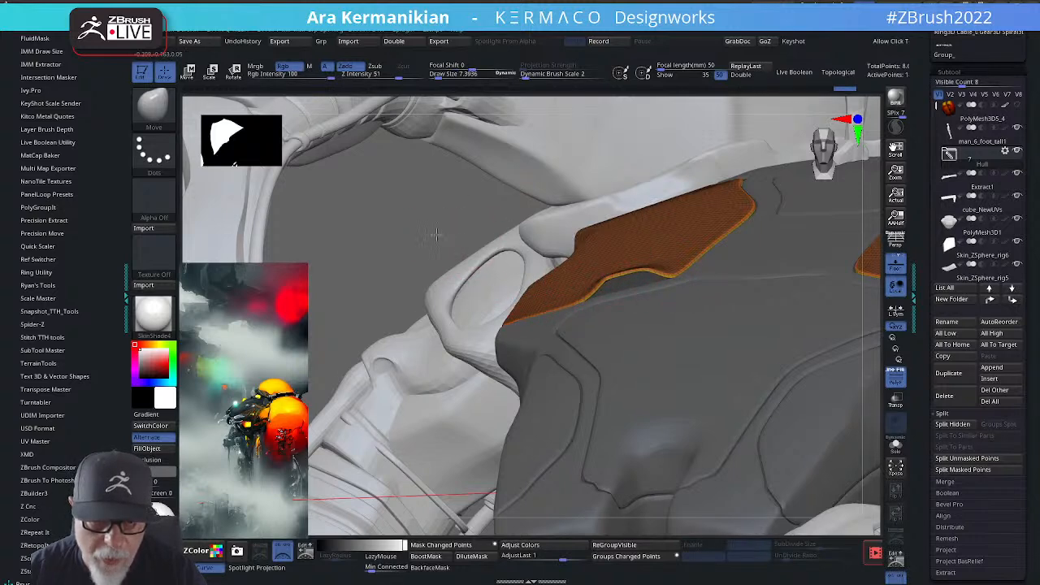
Step: Smooth the side panel's surface around the notch in its lower edge
left_click_drag(438, 235, 655, 252, "alt")
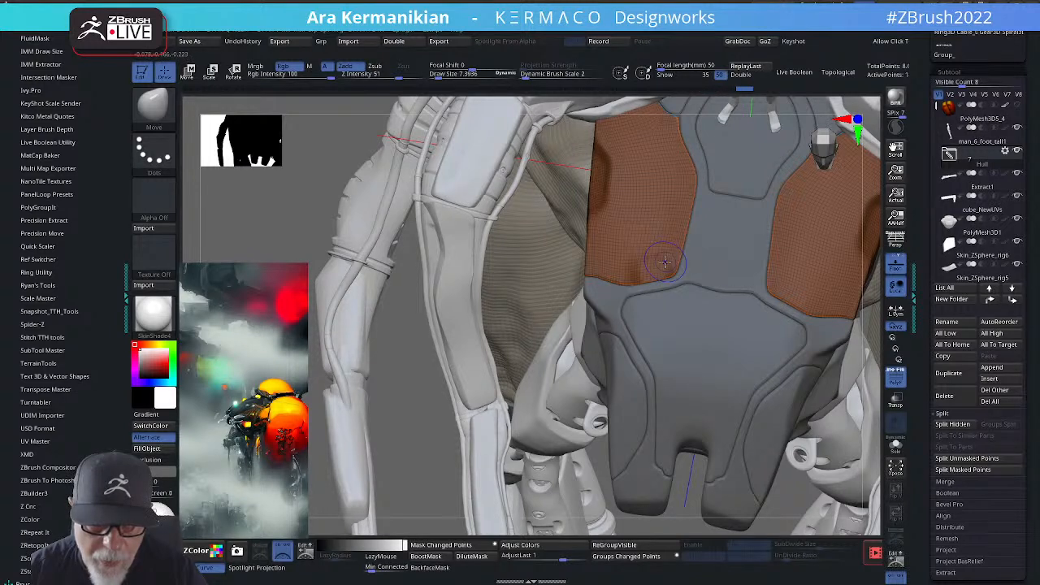
left_click_drag(399, 376, 320, 375)
key("f")
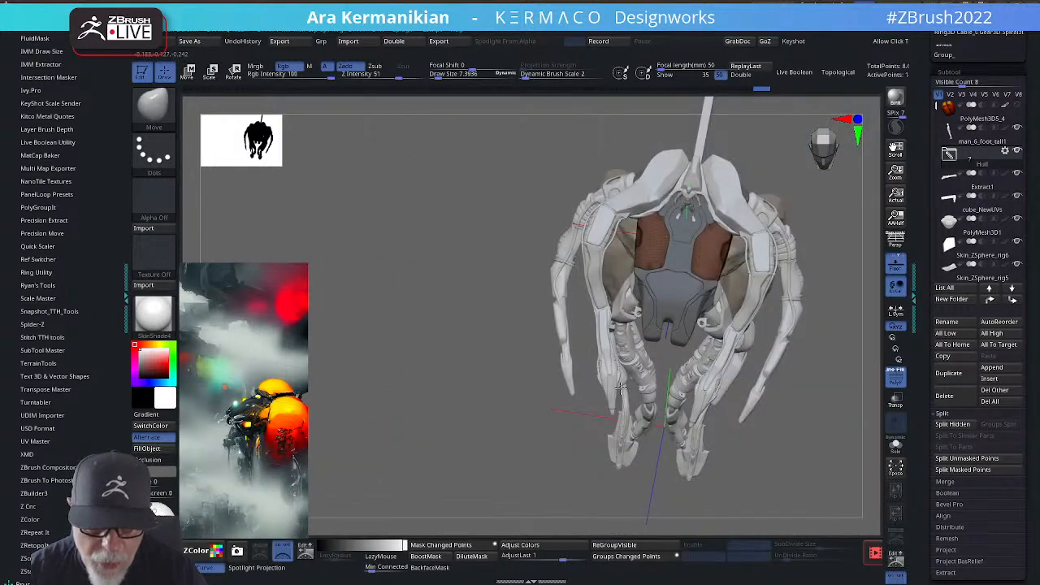
left_click_drag(821, 466, 560, 309)
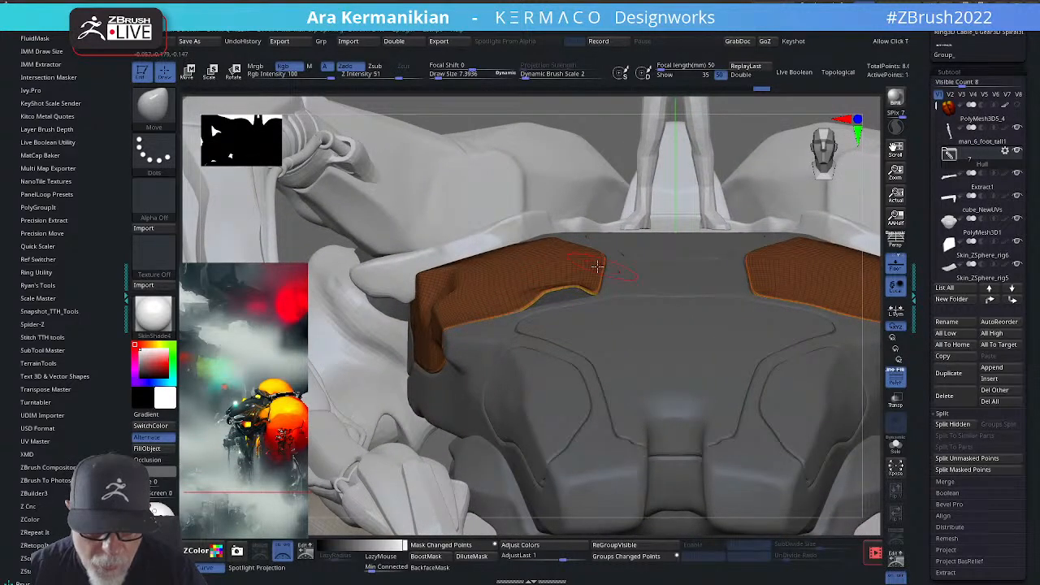
left_click_drag(620, 135, 565, 280)
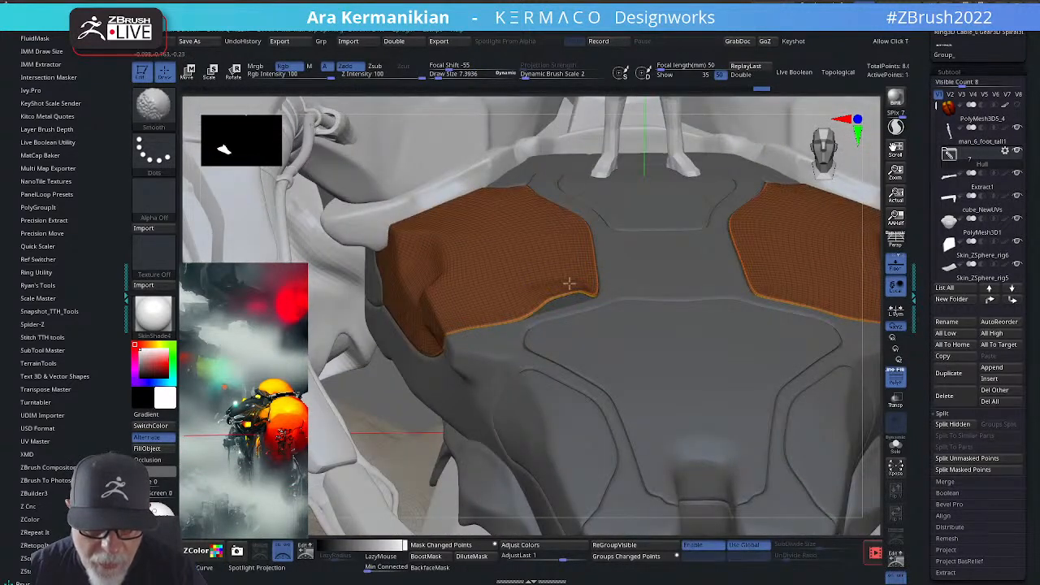
left_click_drag(879, 230, 666, 203, "alt")
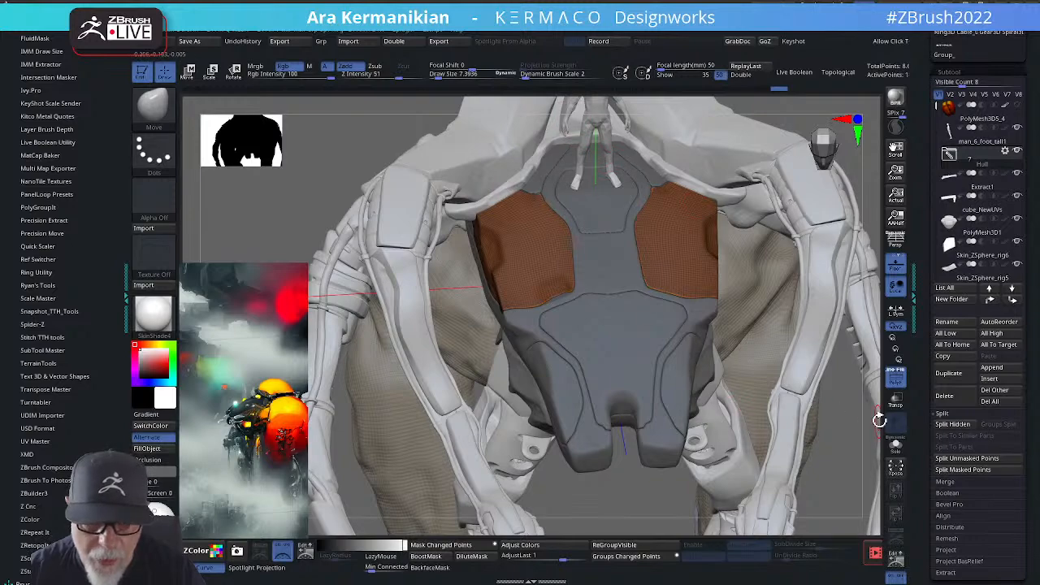
left_click_drag(849, 417, 772, 268)
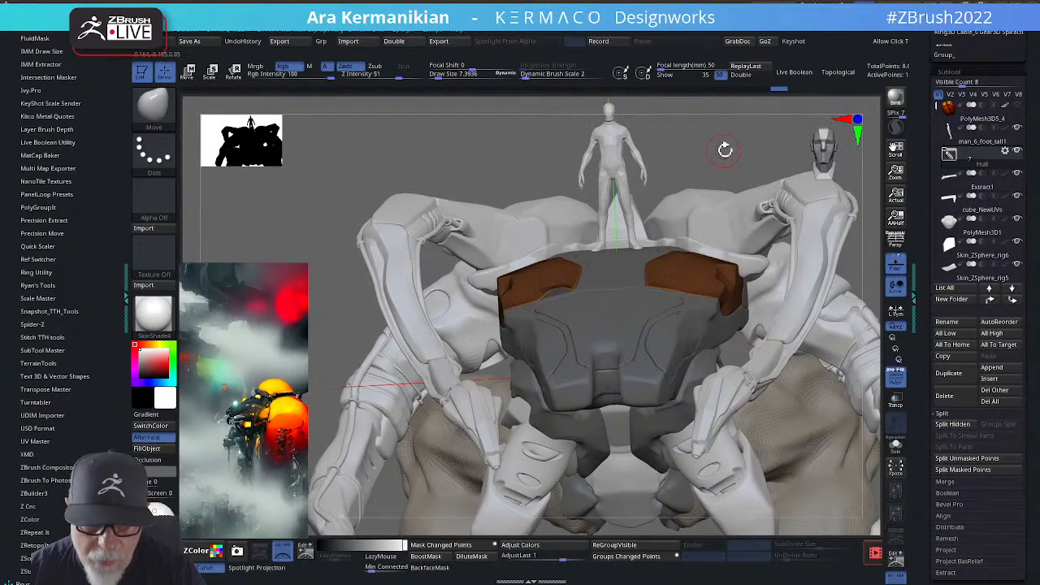
Step: Select the central front panel's subtool and set the Move brush's draw size to about 8.5 for reshaping its lower edge
left_click(607, 333, "alt")
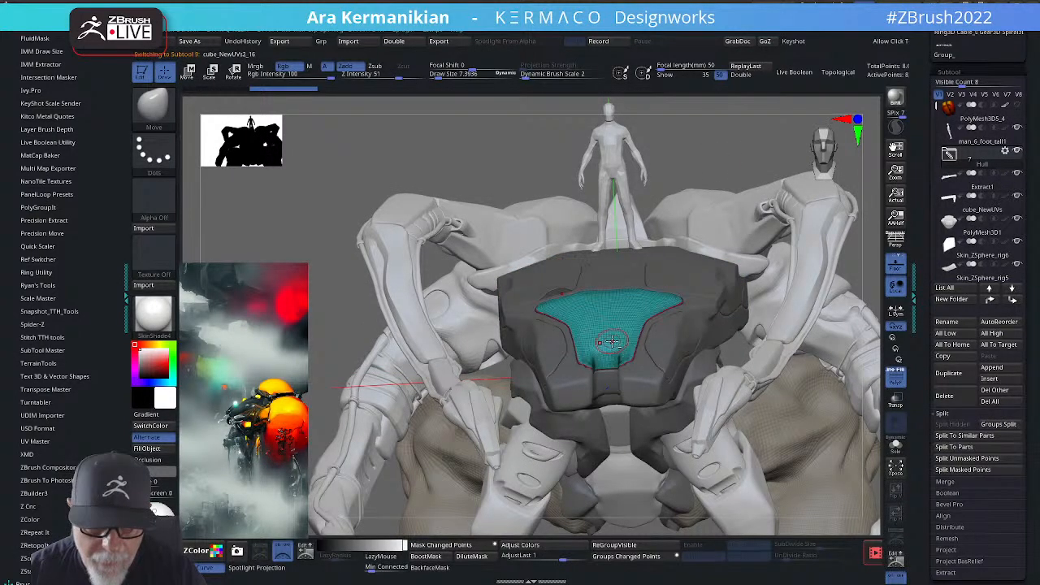
left_click_drag(871, 278, 963, 313, "alt")
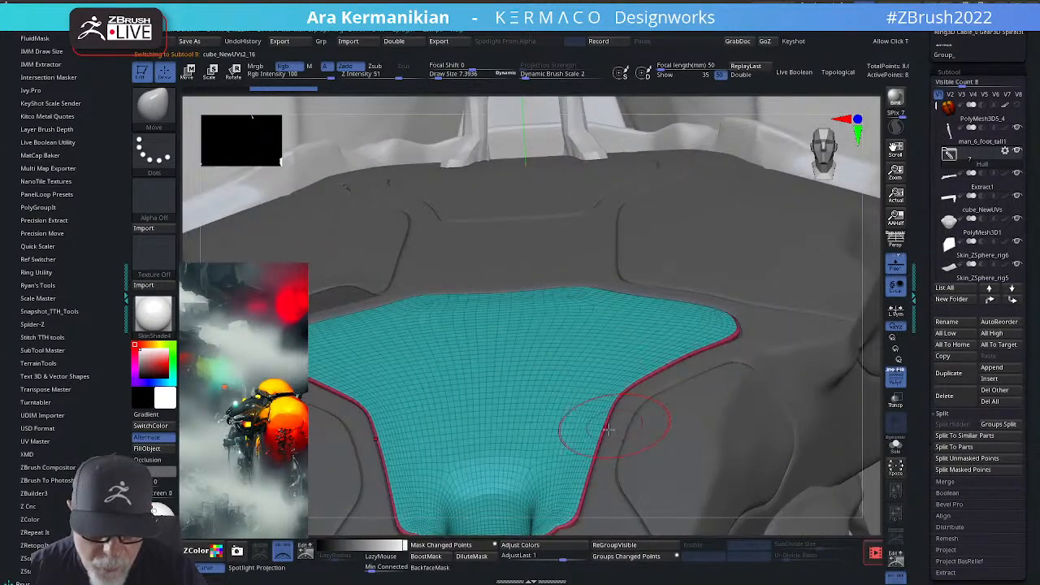
left_click_drag(868, 428, 882, 251, "alt")
key("s")
left_click_drag(601, 349, 569, 351)
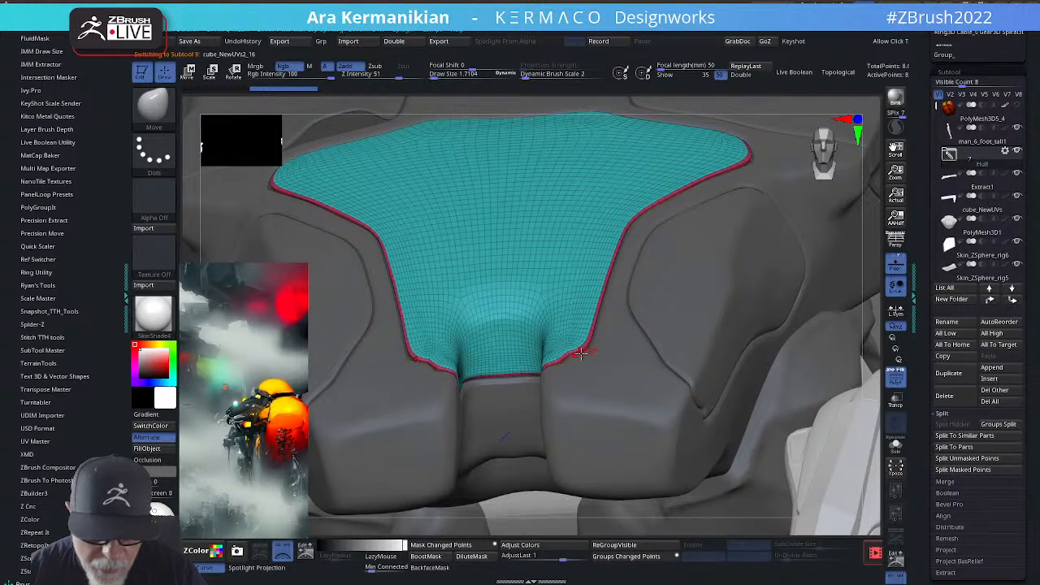
key("s")
mouse_move(569, 353)
left_mouse_down()
mouse_move(581, 352)
mouse_move(572, 350)
left_mouse_up()
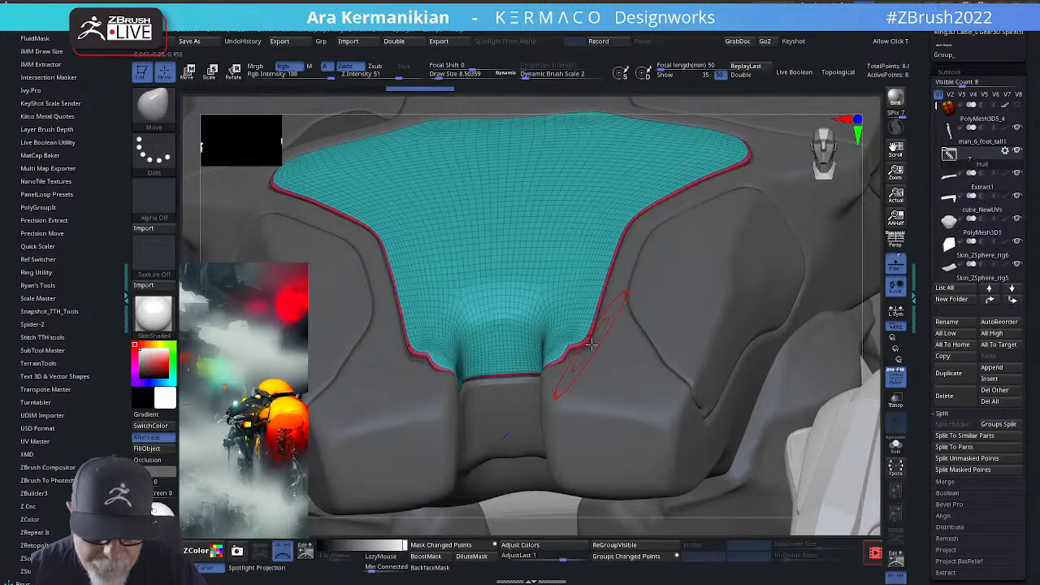
Step: Undo the first pulls on the central panel's lower edge and nudge the edge again beside the centre slot
key("ctrl+z")
key("ctrl+z")
key("ctrl+z")
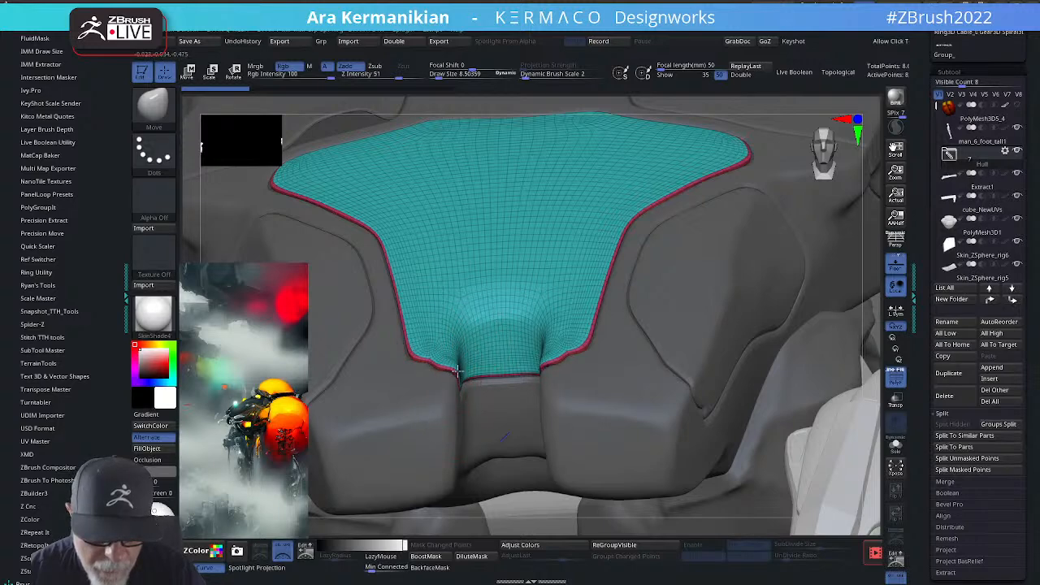
left_click_drag(457, 371, 441, 370)
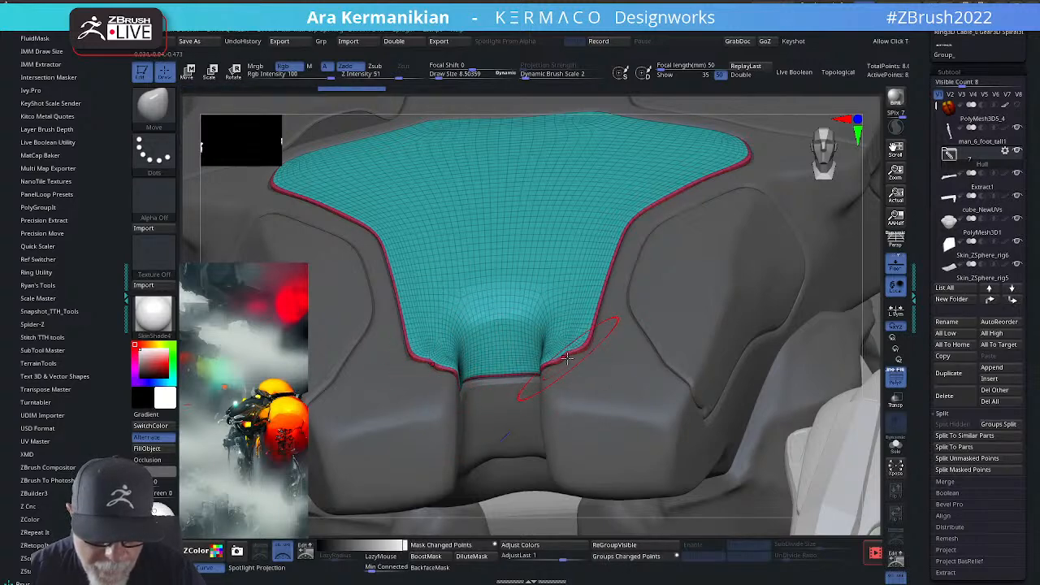
Step: Turn off the polyframe display and form small stepped notches in the central panel's lower edge on both sides of the slot
left_click_drag(856, 378, 929, 385)
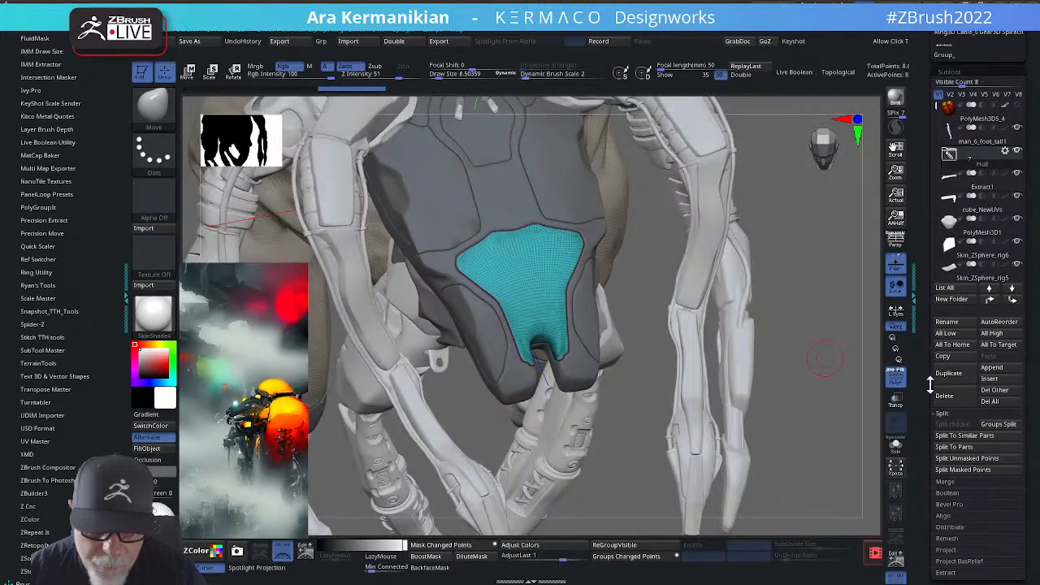
left_click(895, 381)
mouse_move(827, 399)
left_mouse_down()
mouse_move(803, 324)
mouse_move(658, 167)
mouse_move(687, 173)
mouse_move(690, 244)
left_mouse_up()
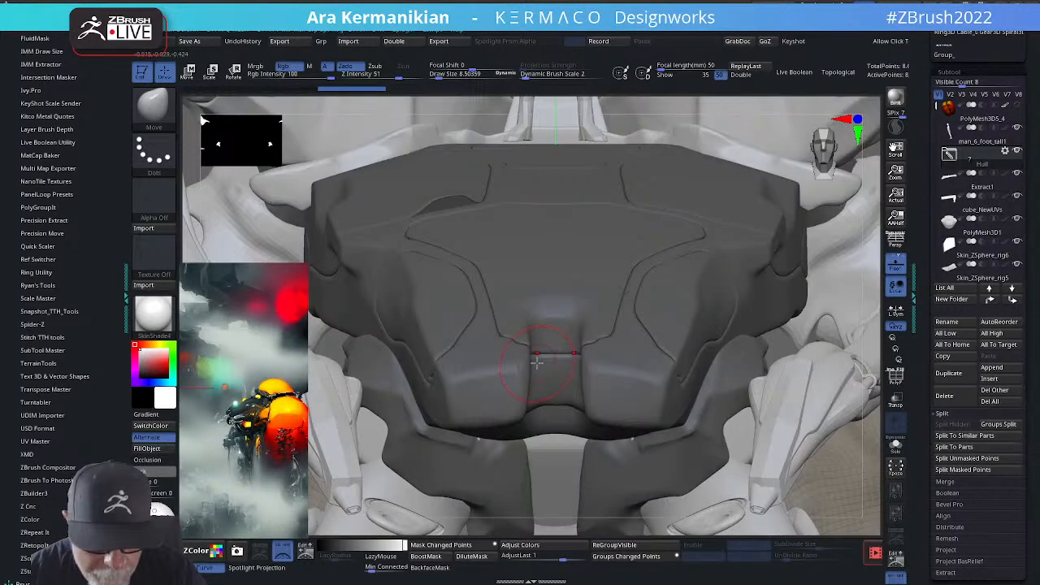
mouse_move(514, 333)
left_mouse_down()
mouse_move(524, 336)
mouse_move(505, 332)
mouse_move(521, 334)
left_mouse_up()
left_click_drag(878, 275, 885, 333)
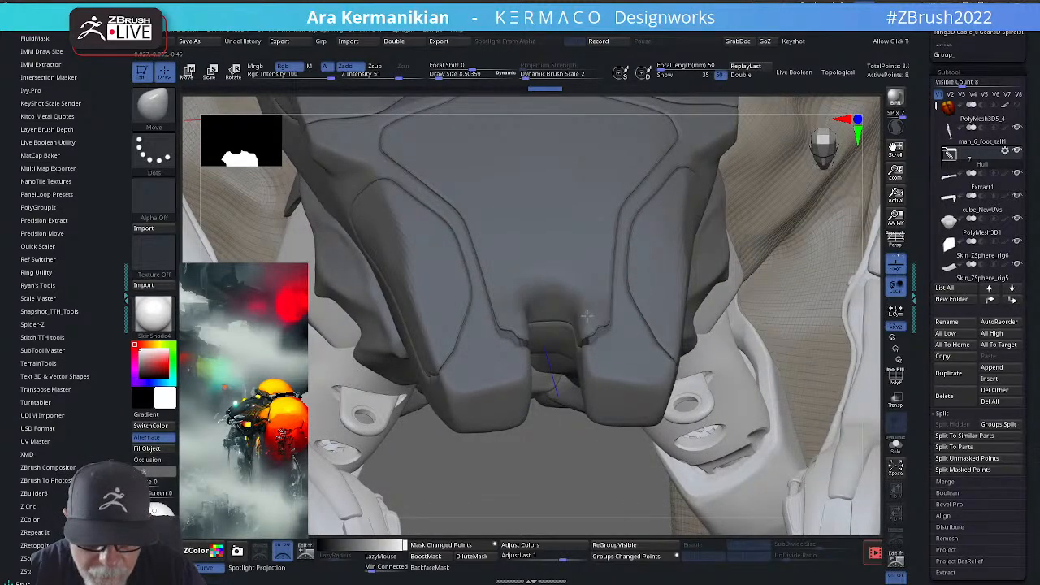
Step: Redo the latest Move strokes on the central panel's notched lower edge
key("ctrl+shift+z")
key("ctrl+shift+z")
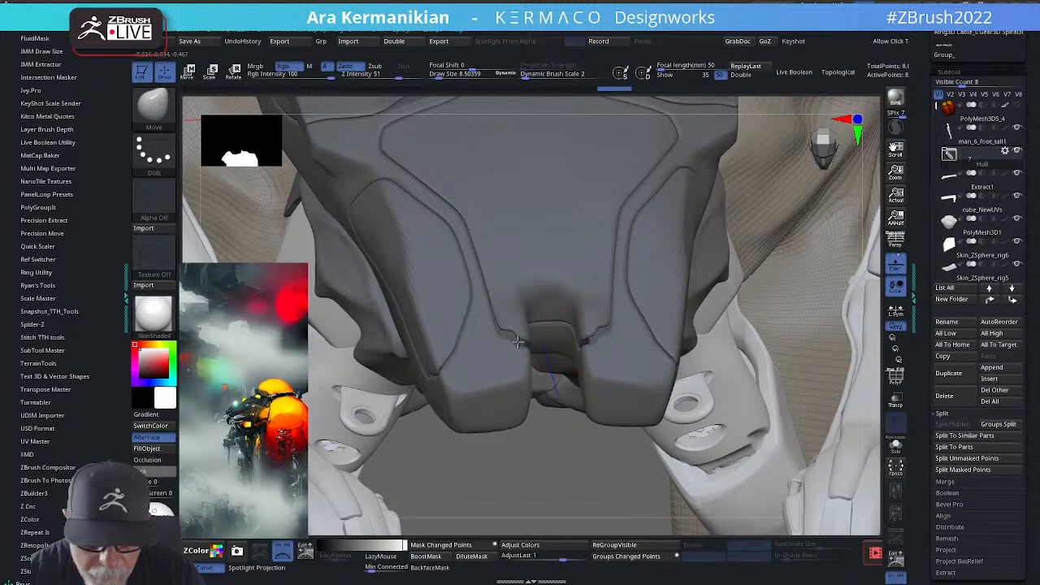
key("ctrl+shift+z")
left_click_drag(866, 347, 868, 292)
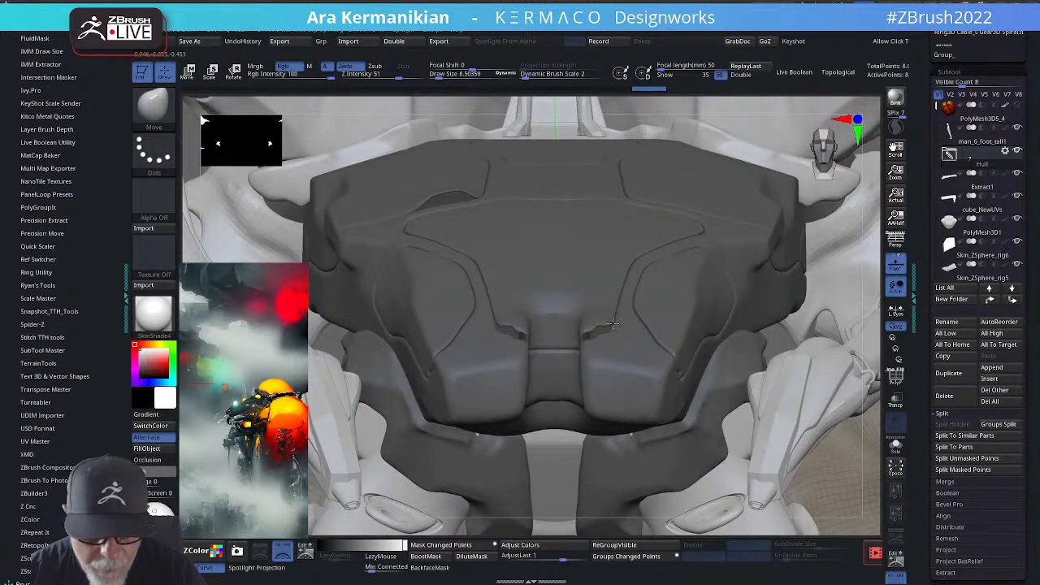
key("ctrl+shift+z")
key("ctrl+shift+z")
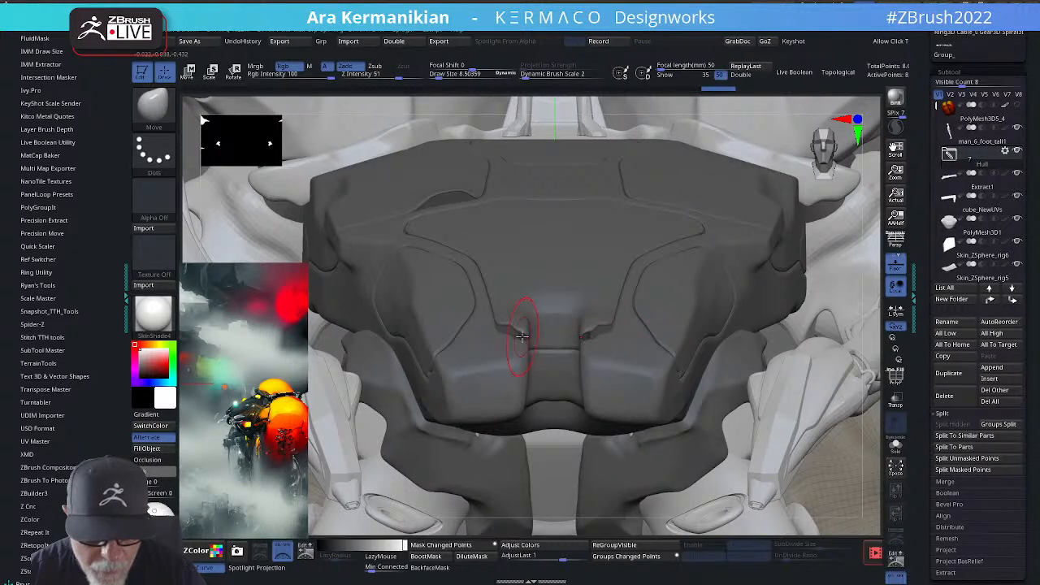
Step: Redo the last Move stroke and nudge the central front panel's notched lower edge beside the slot
mouse_move(872, 271)
left_mouse_down()
mouse_move(801, 262)
mouse_move(799, 281)
mouse_move(817, 298)
mouse_move(820, 368)
mouse_move(645, 344)
left_mouse_up()
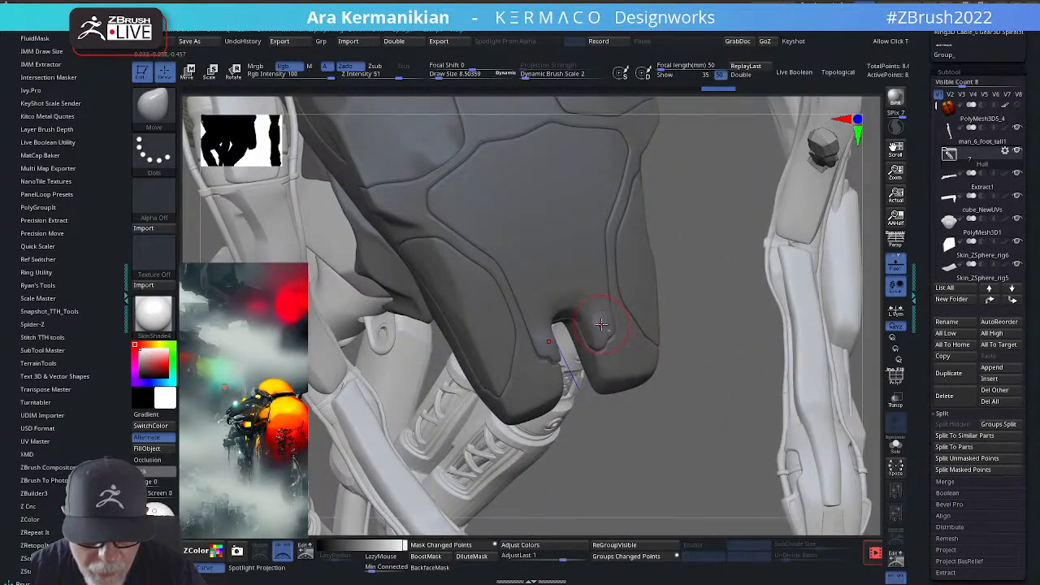
key("ctrl+shift+z")
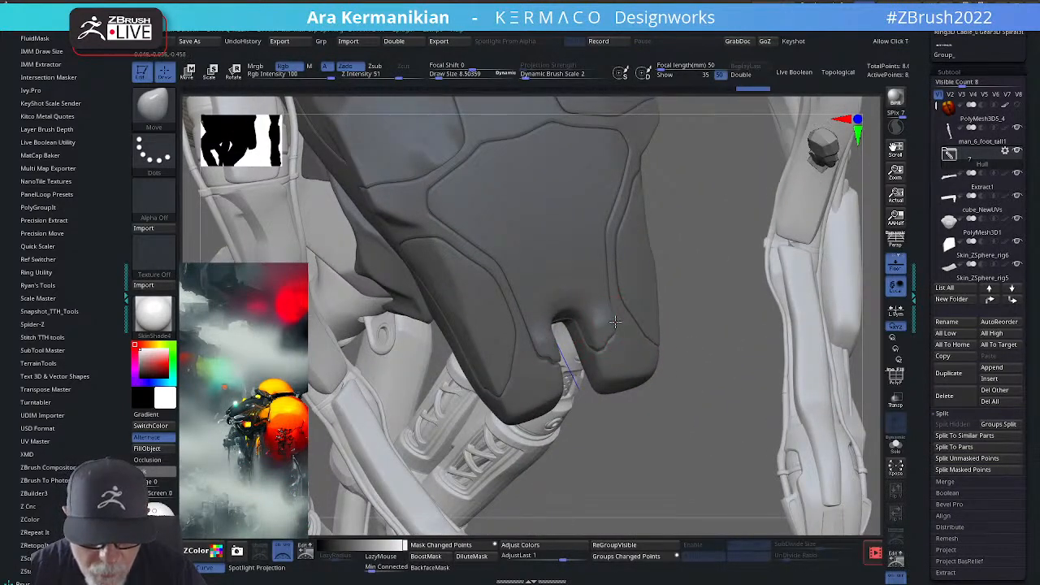
left_click_drag(615, 322, 598, 329)
mouse_move(720, 393)
left_mouse_down()
mouse_move(706, 299)
mouse_move(563, 348)
left_mouse_up()
Step: Flatten the central panel's surface around the slot with the hPolish brush and undo the last stroke
right_click(561, 344)
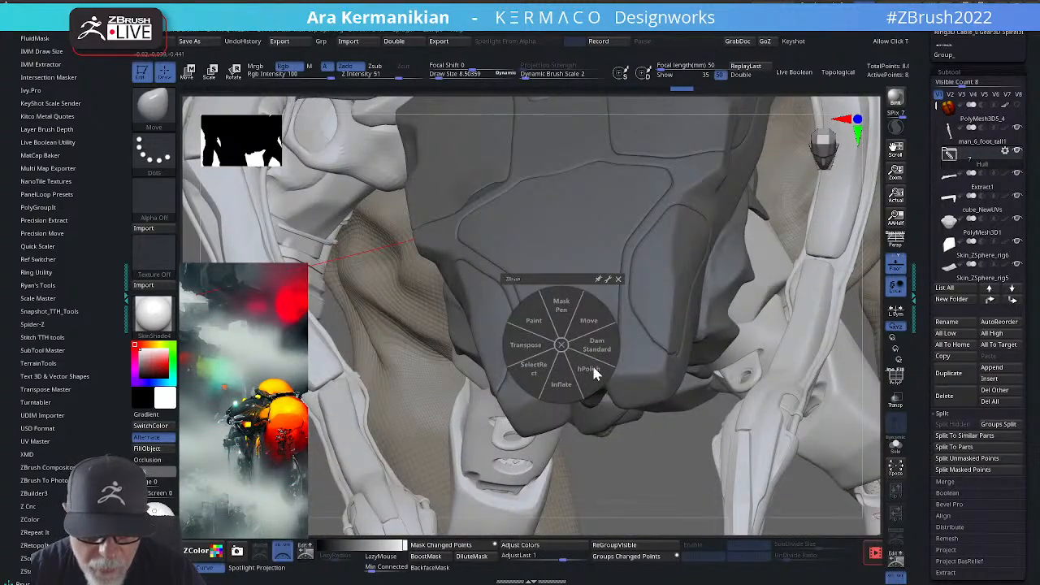
left_click(592, 369)
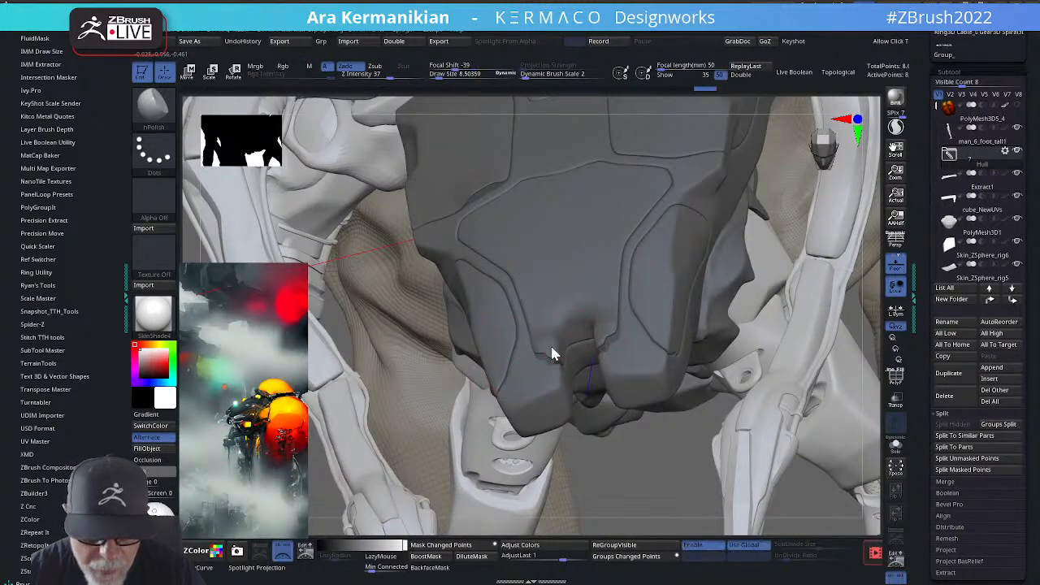
mouse_move(552, 354)
left_mouse_down()
mouse_move(566, 359)
mouse_move(534, 333)
left_mouse_up()
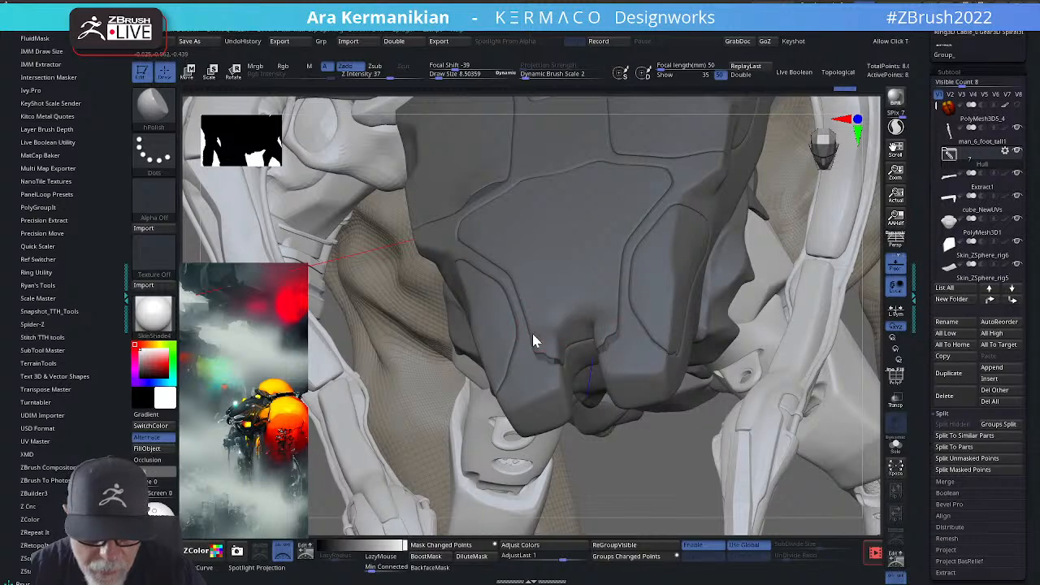
key("ctrl+z")
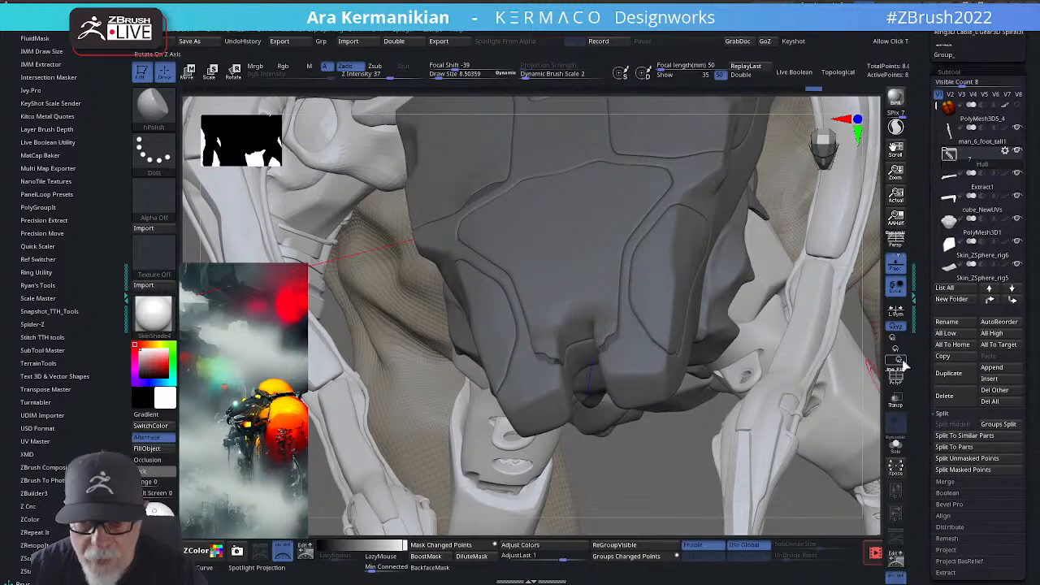
Step: Pull the central panel's lower edge on both sides of the slot into more pronounced notches with the Move brush
left_click_drag(867, 348, 784, 301)
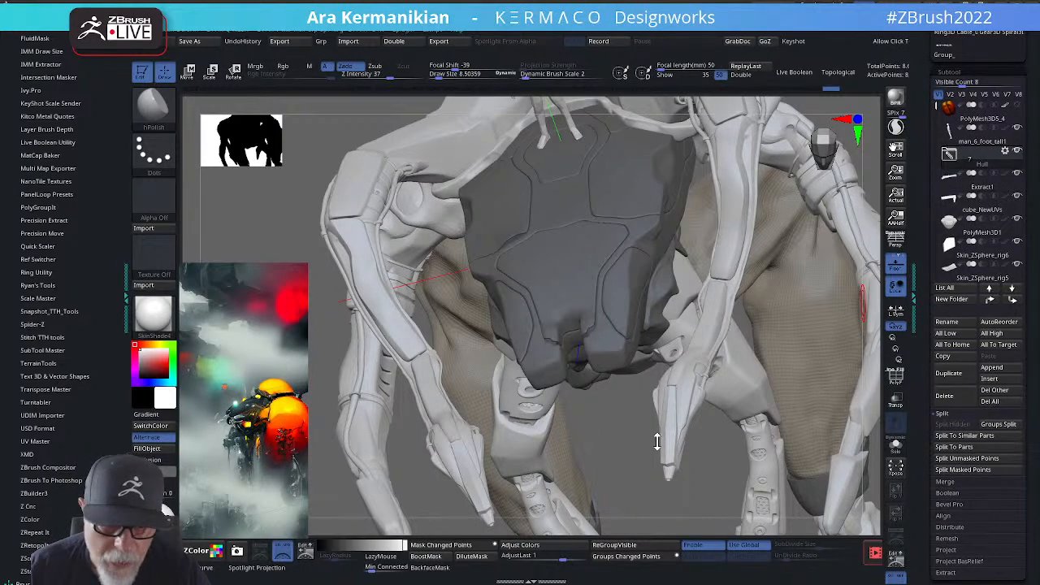
left_click_drag(633, 414, 804, 374)
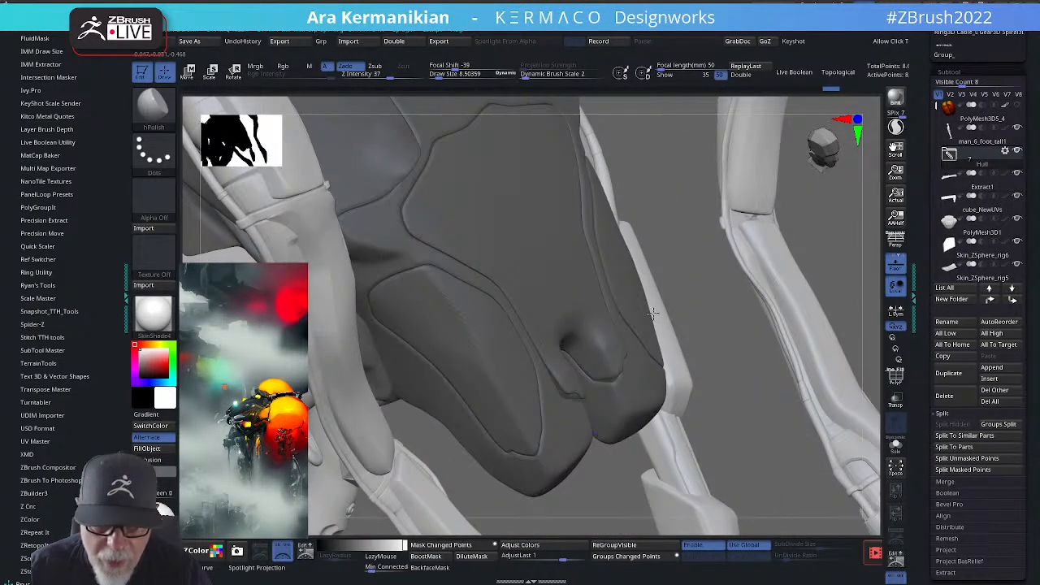
right_click(563, 375)
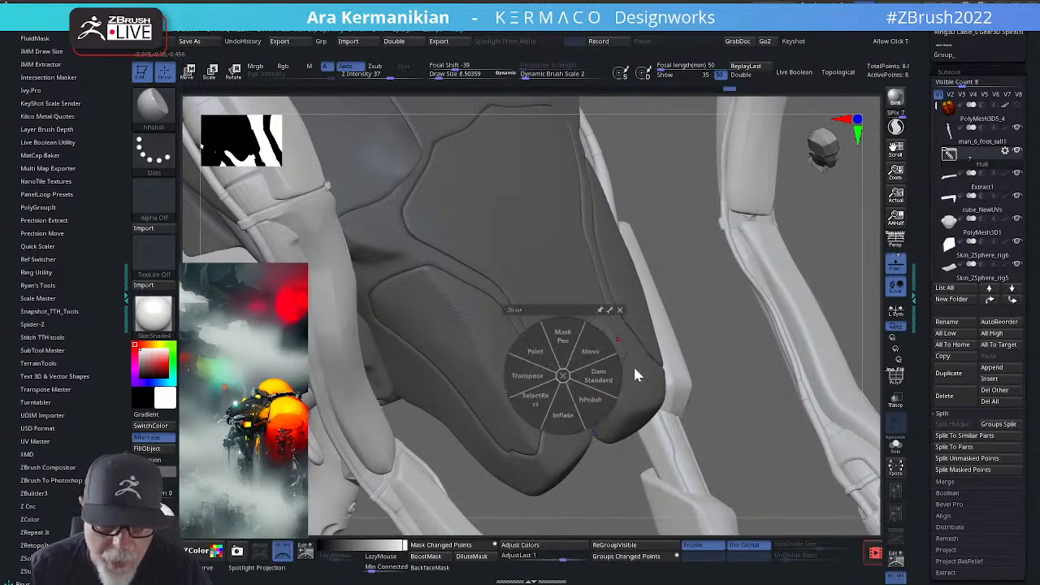
left_click(580, 356)
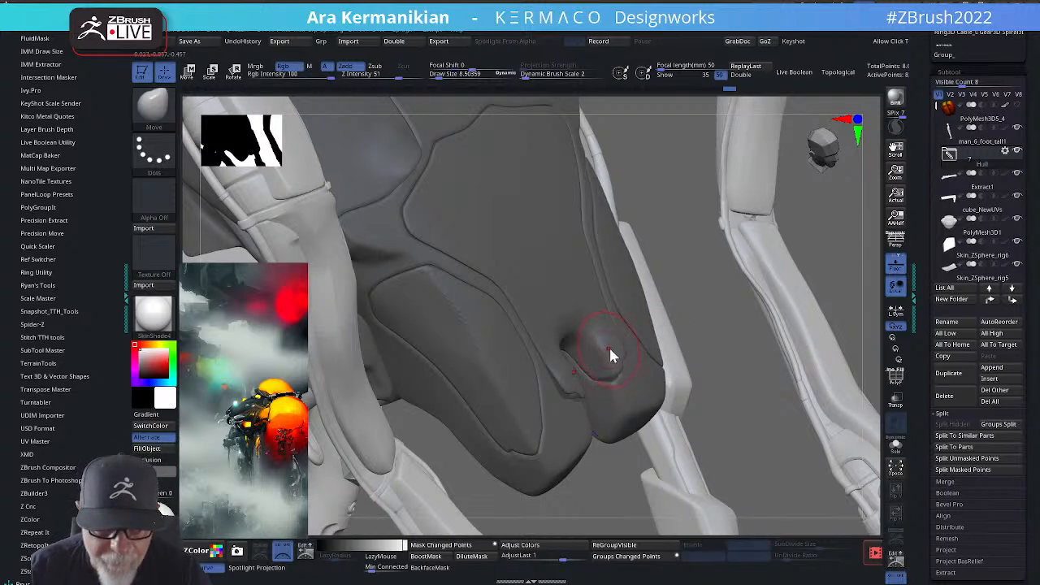
right_click_drag(606, 343, 528, 355)
mouse_move(544, 273)
right_mouse_down()
mouse_move(620, 295)
mouse_move(614, 275)
mouse_move(587, 376)
right_mouse_up()
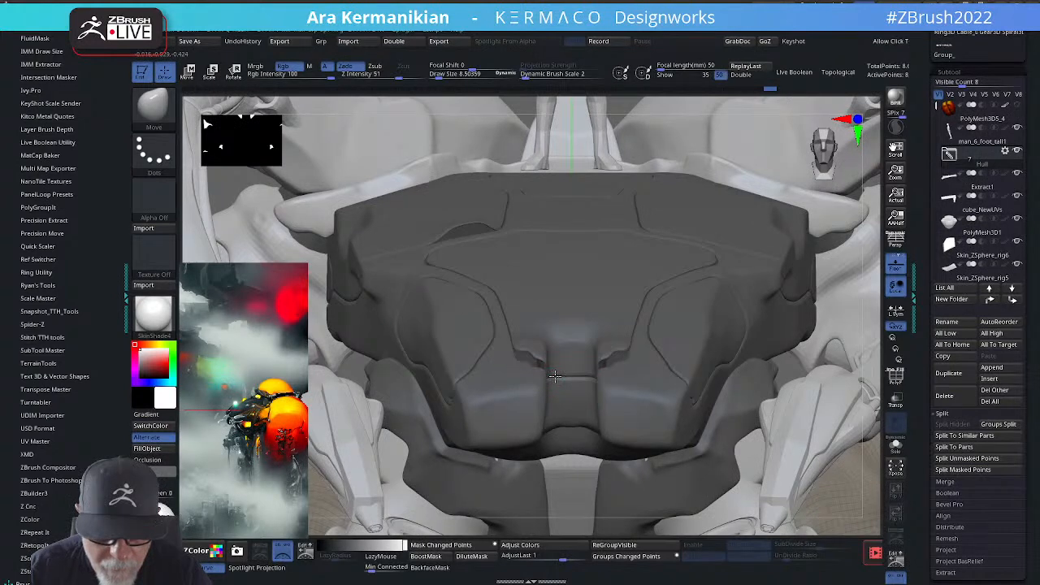
mouse_move(873, 316)
right_mouse_down()
mouse_move(890, 316)
mouse_move(605, 375)
right_mouse_up()
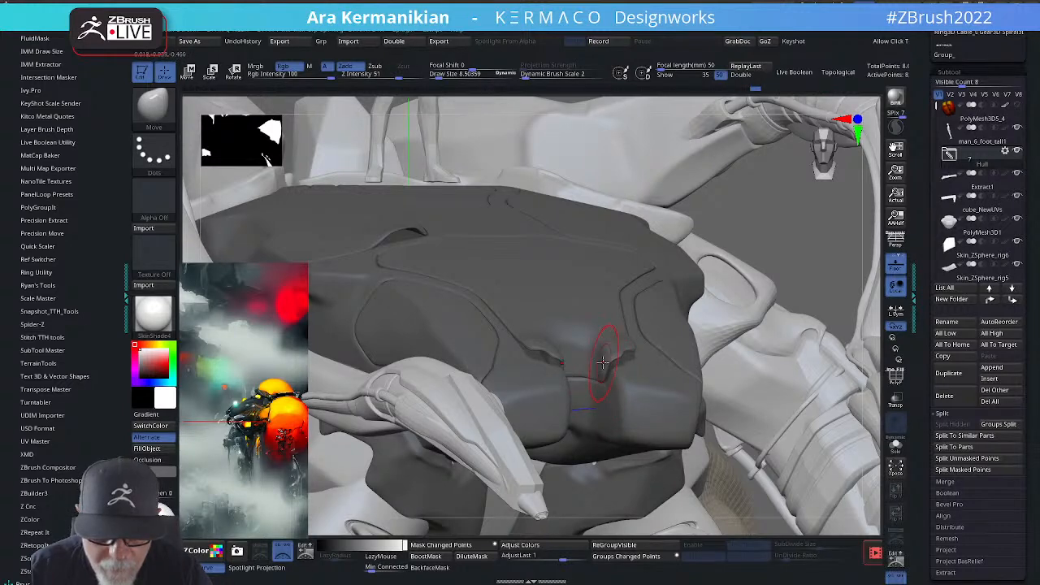
left_click_drag(603, 362, 609, 374)
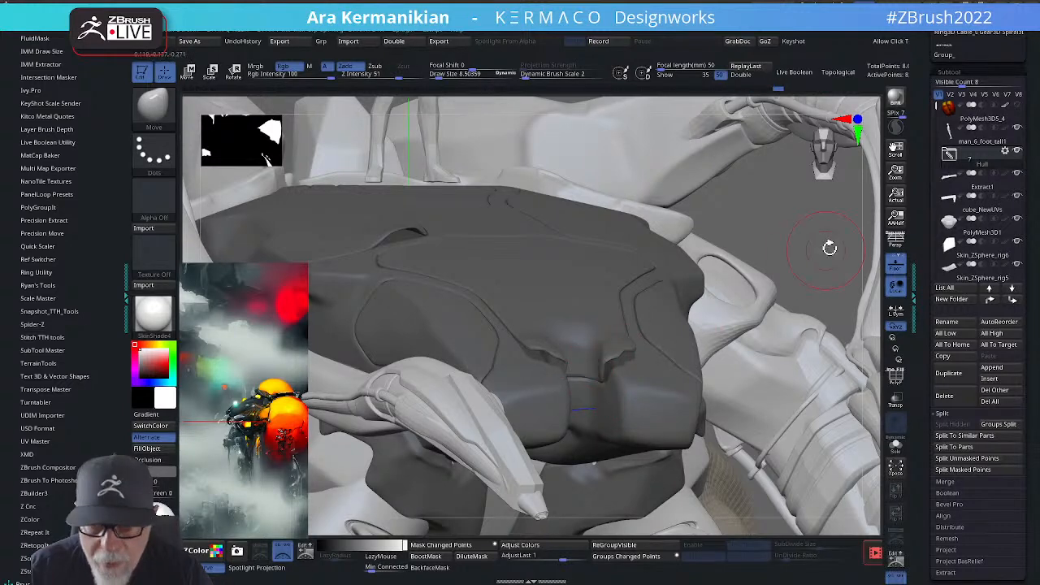
left_click_drag(829, 248, 752, 250)
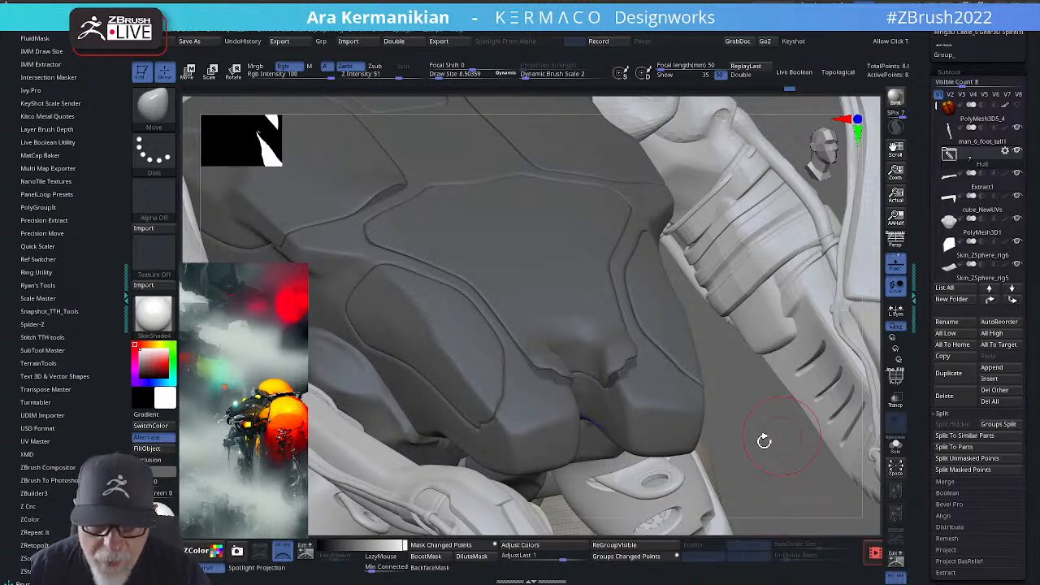
mouse_move(762, 439)
left_mouse_down()
mouse_move(626, 378)
mouse_move(561, 320)
left_mouse_up()
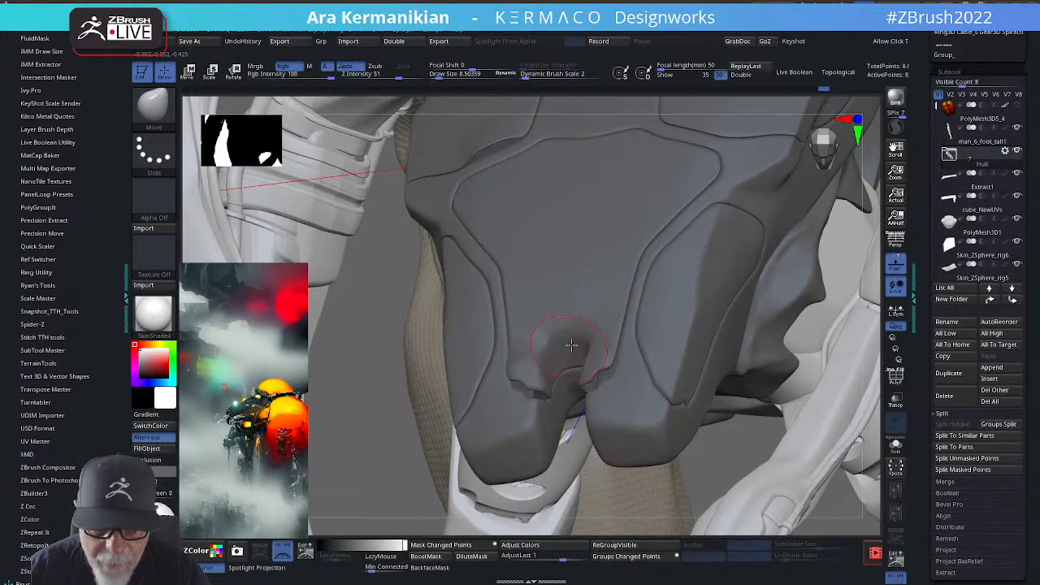
Step: Reduce the Move brush's draw size to about 4.6 and refine and smooth the panel surface directly above the slot
mouse_move(738, 429)
left_mouse_down()
mouse_move(766, 460)
mouse_move(824, 311)
mouse_move(804, 326)
left_mouse_up()
key("s")
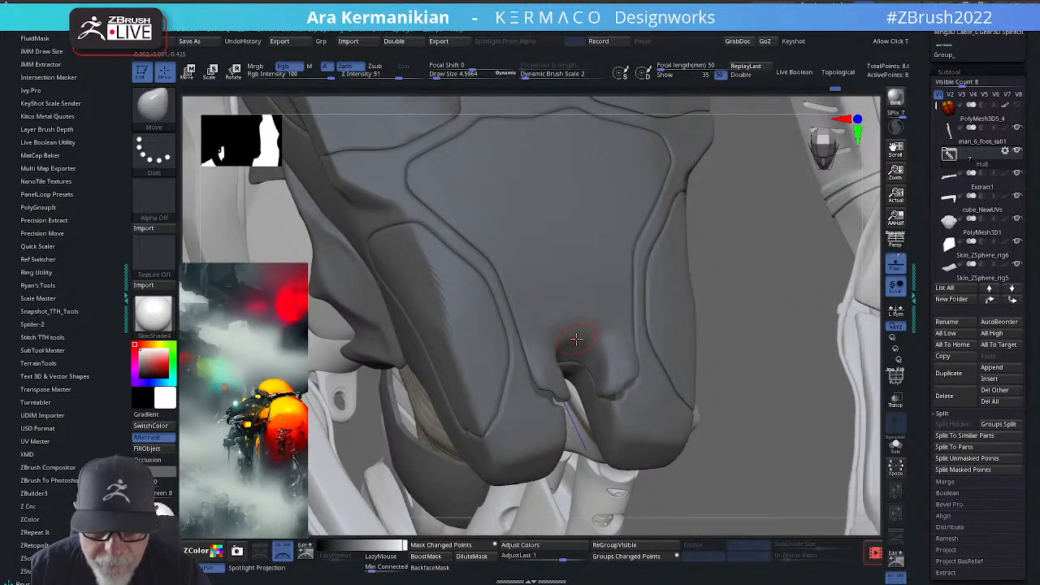
left_click_drag(579, 349, 589, 341)
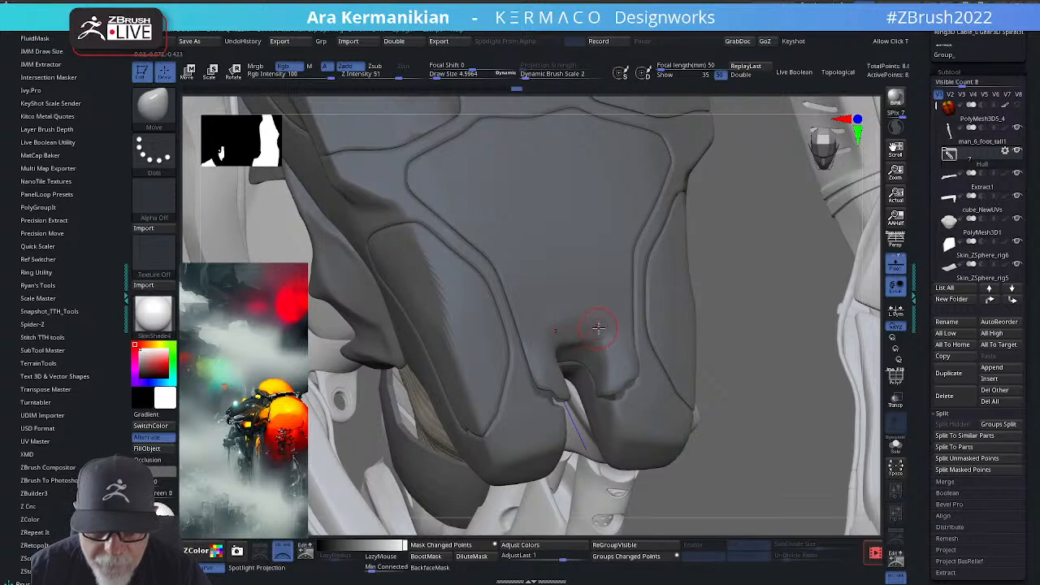
left_click_drag(844, 345, 792, 236)
left_click_drag(559, 332, 550, 331)
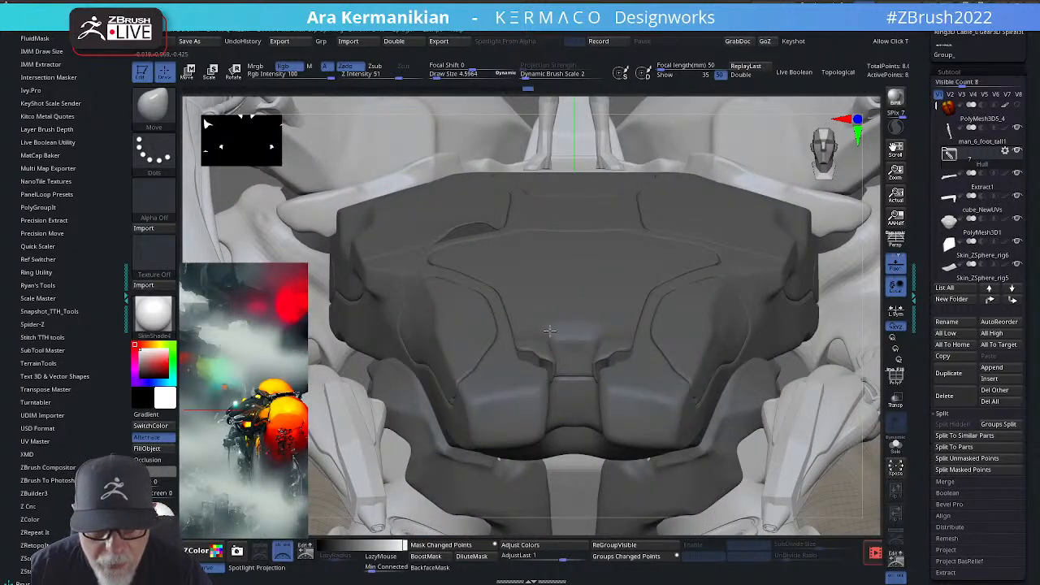
key("shift")
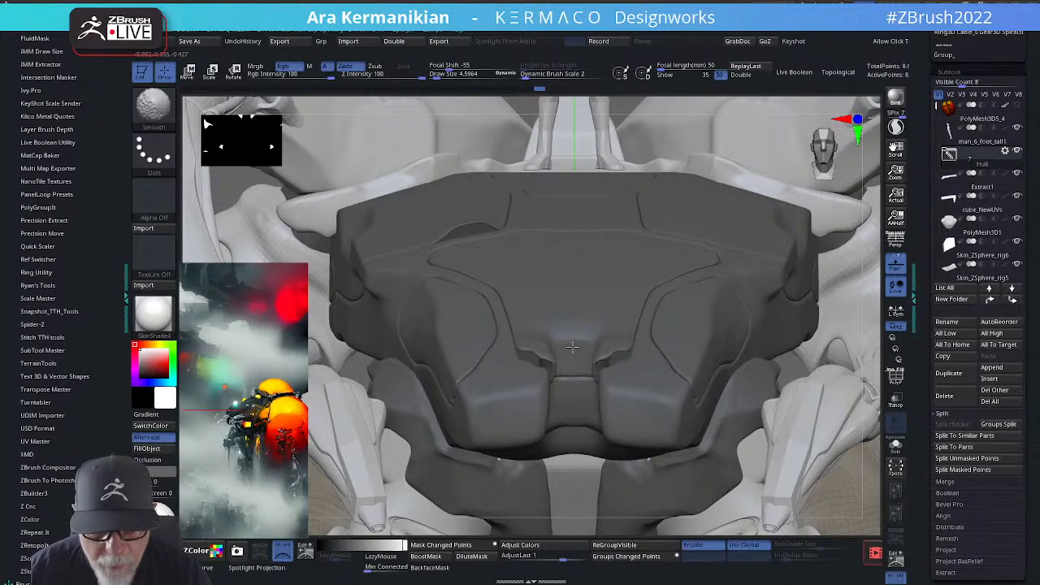
Step: Select the upper central hull panel beneath the human figure and isolate it in Solo mode
mouse_move(866, 332)
left_mouse_down("alt")
mouse_move(802, 325)
mouse_move(869, 331)
mouse_move(641, 341)
left_mouse_up("alt")
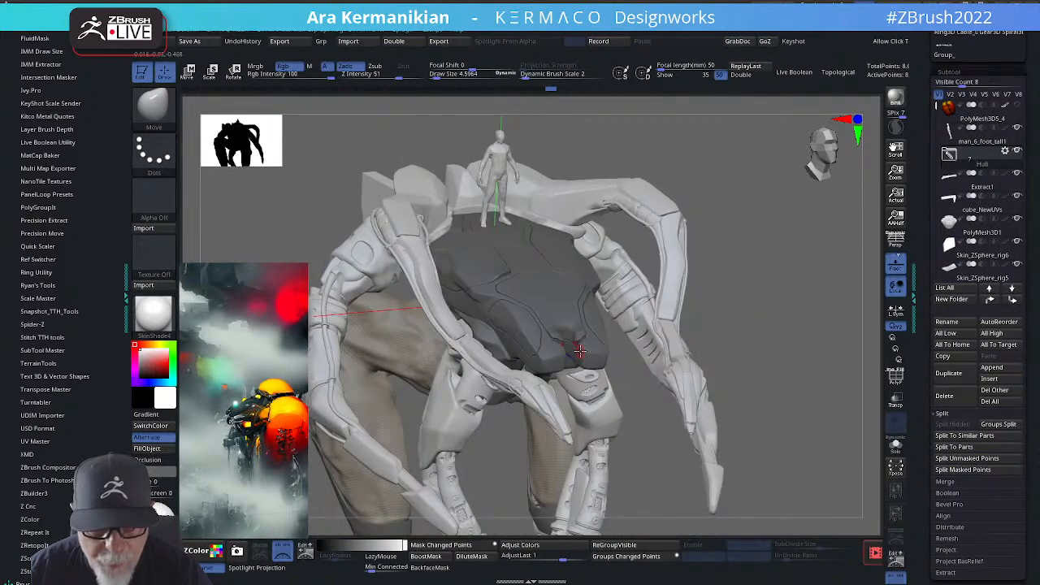
left_click_drag(784, 335, 605, 322)
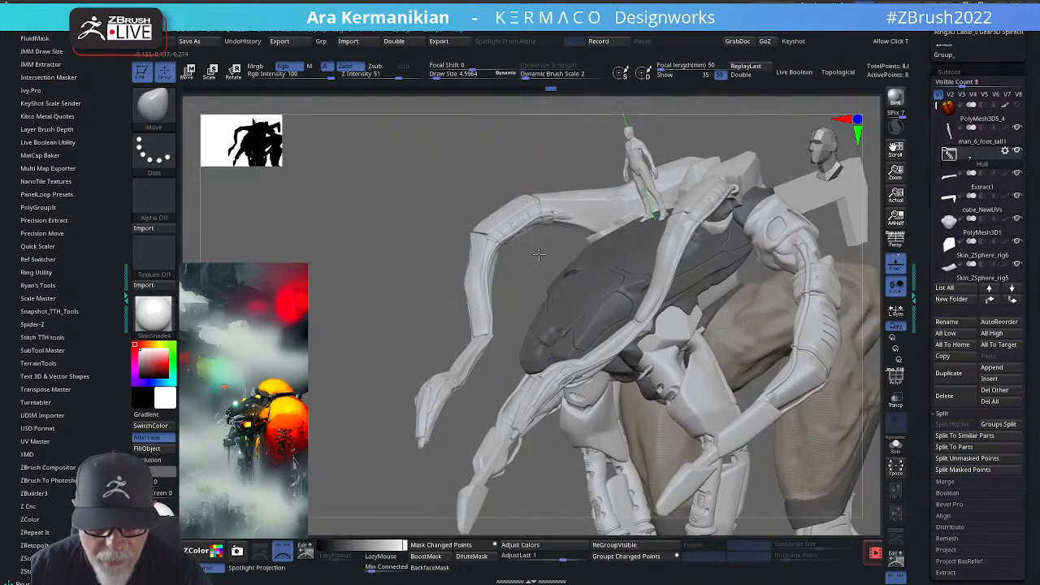
left_click_drag(540, 256, 635, 240)
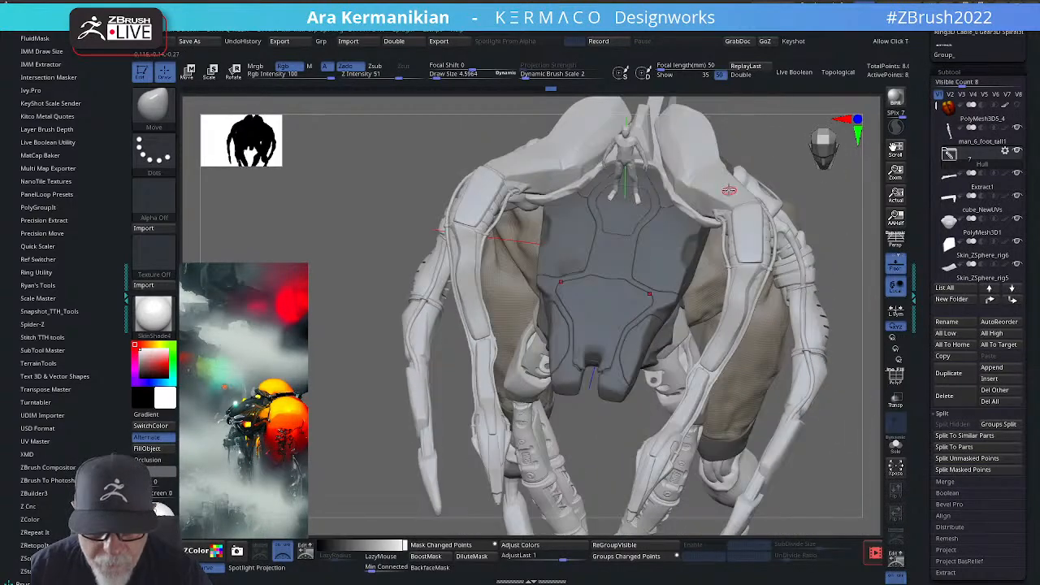
left_click_drag(811, 175, 759, 235, "alt")
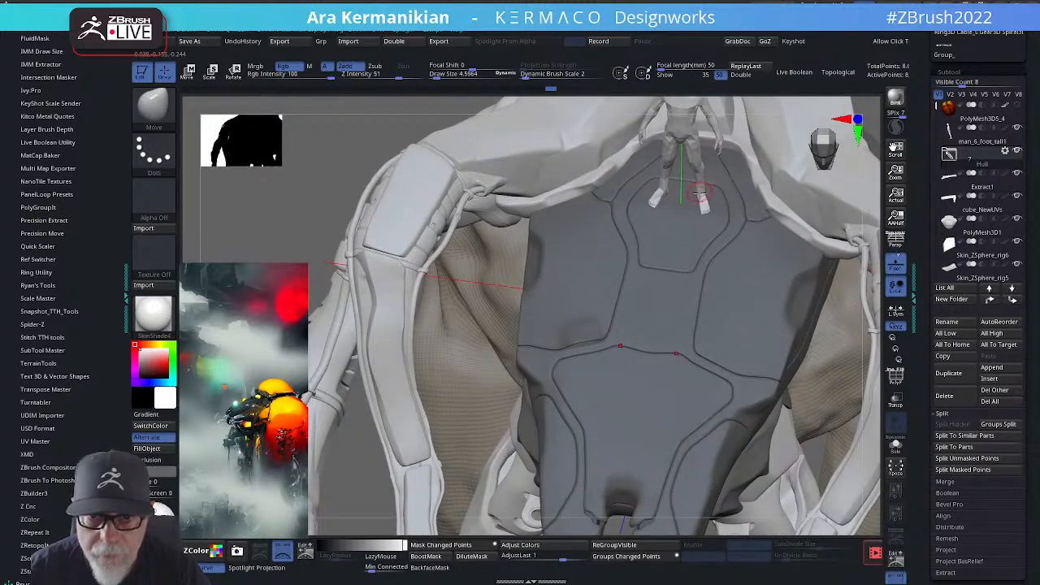
left_click(676, 244, "alt")
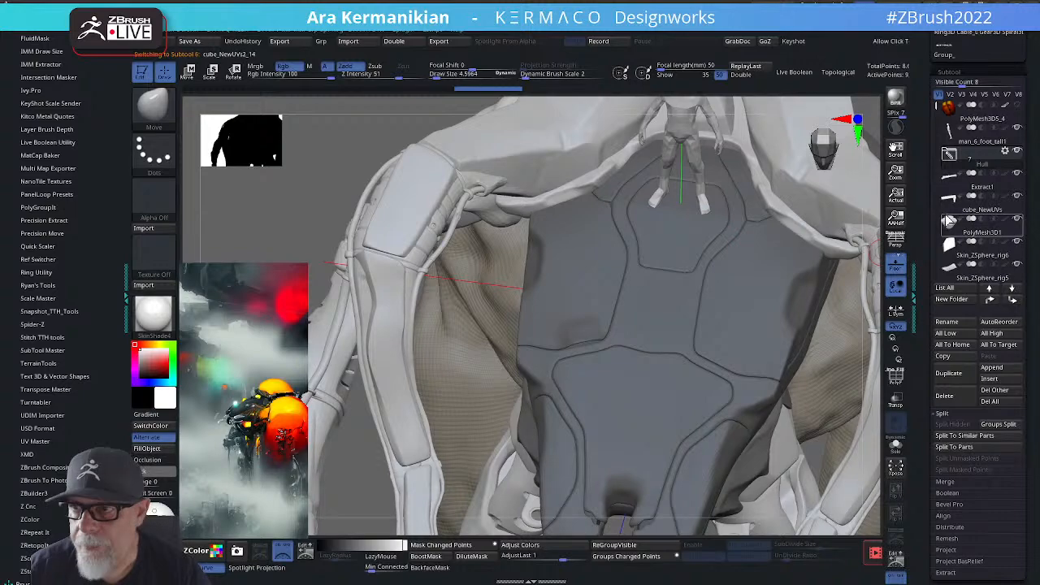
left_click_drag(866, 184, 853, 207)
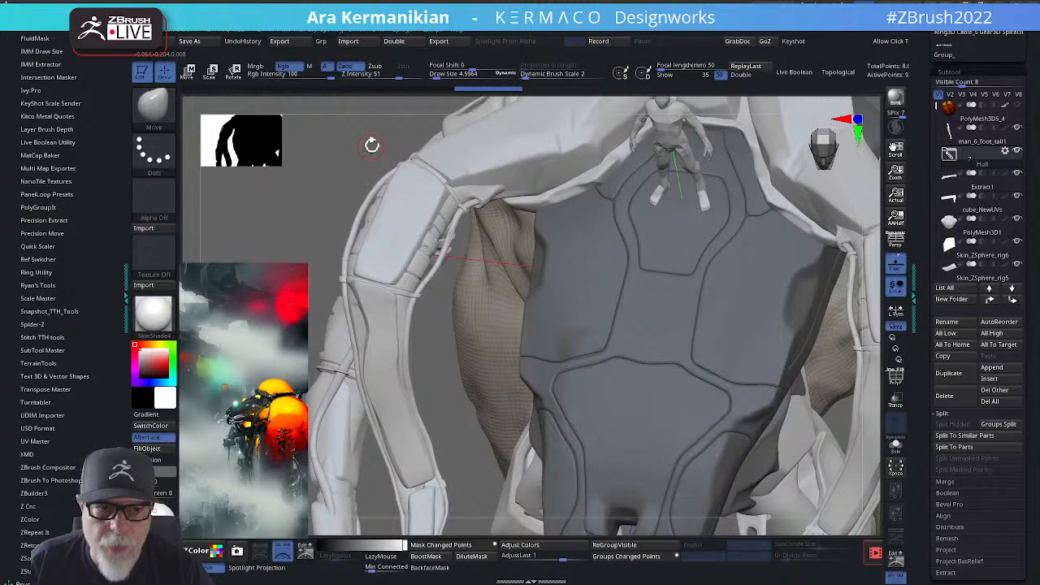
left_click_drag(348, 172, 303, 282)
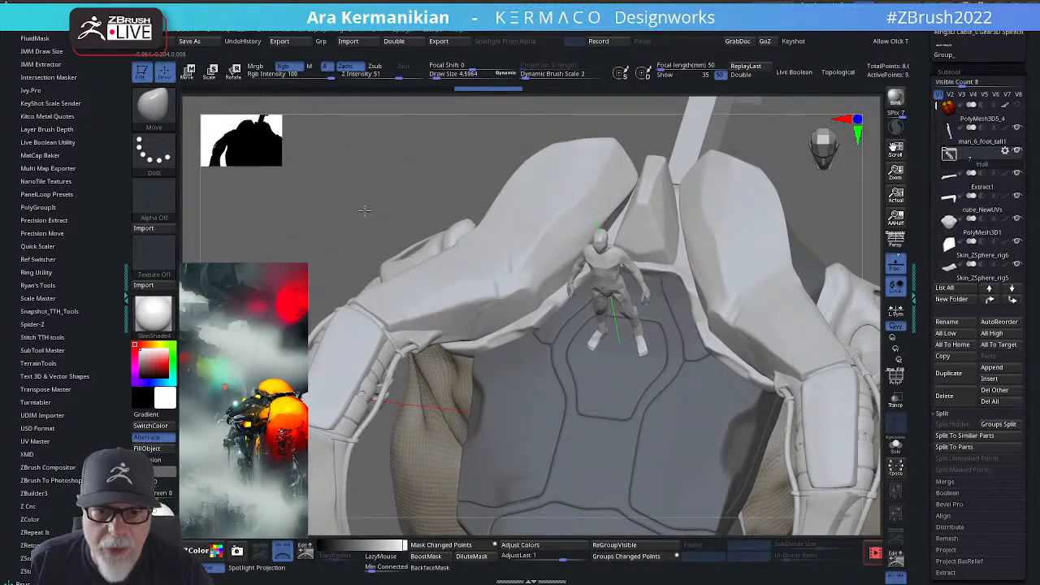
right_click_drag(365, 210, 382, 252, "ctrl")
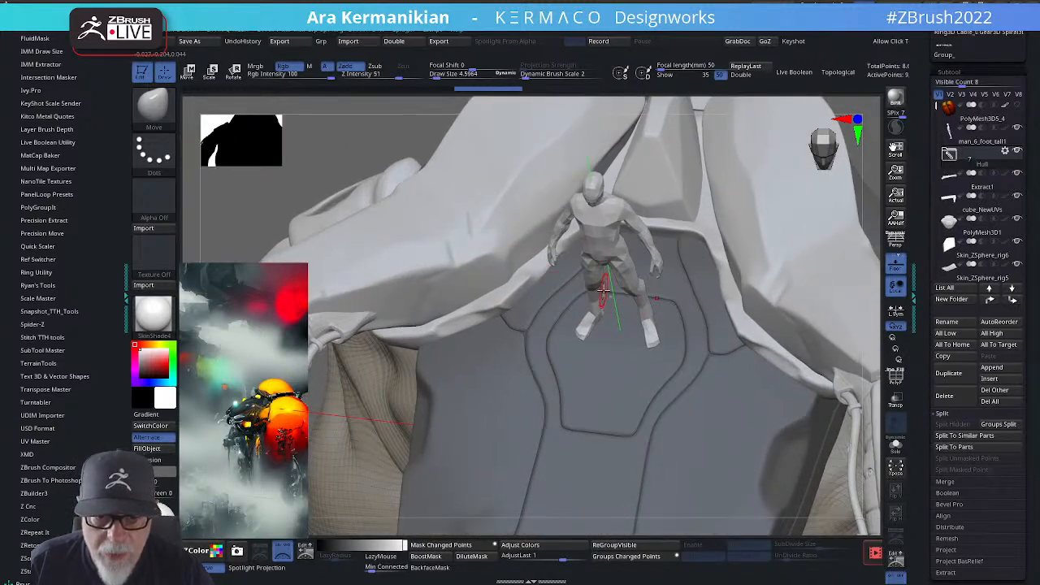
left_click(895, 445)
right_click_drag(782, 248, 568, 279)
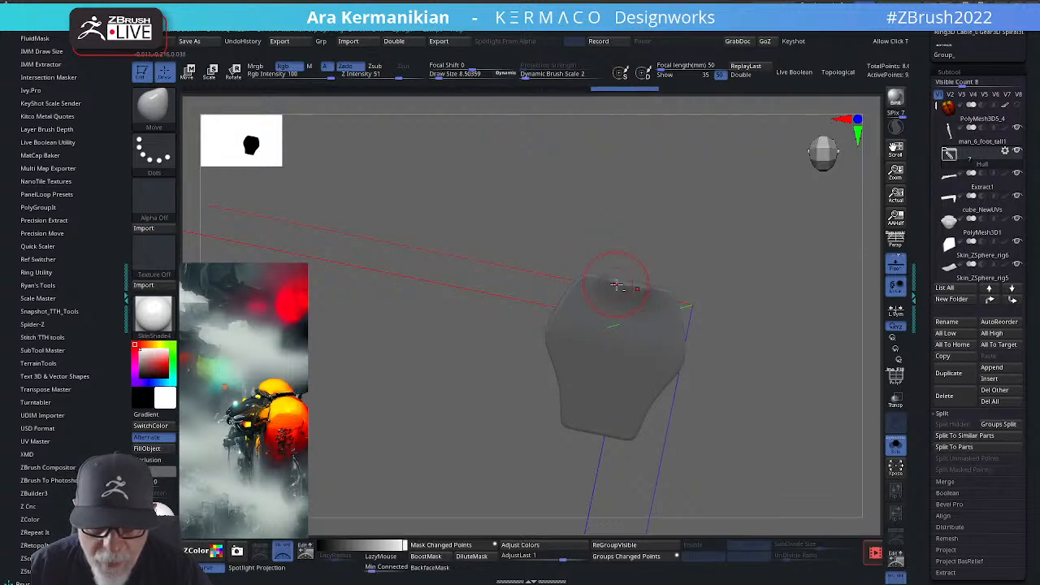
Step: Set the Move brush's draw size to about 6.4 and push a shallow indentation into the isolated panel's upper edge
mouse_move(706, 241)
left_mouse_down()
mouse_move(705, 357)
mouse_move(695, 336)
mouse_move(750, 274)
mouse_move(738, 160)
mouse_move(716, 299)
mouse_move(759, 243)
mouse_move(771, 271)
mouse_move(763, 341)
left_mouse_up()
key("s")
left_click(555, 284)
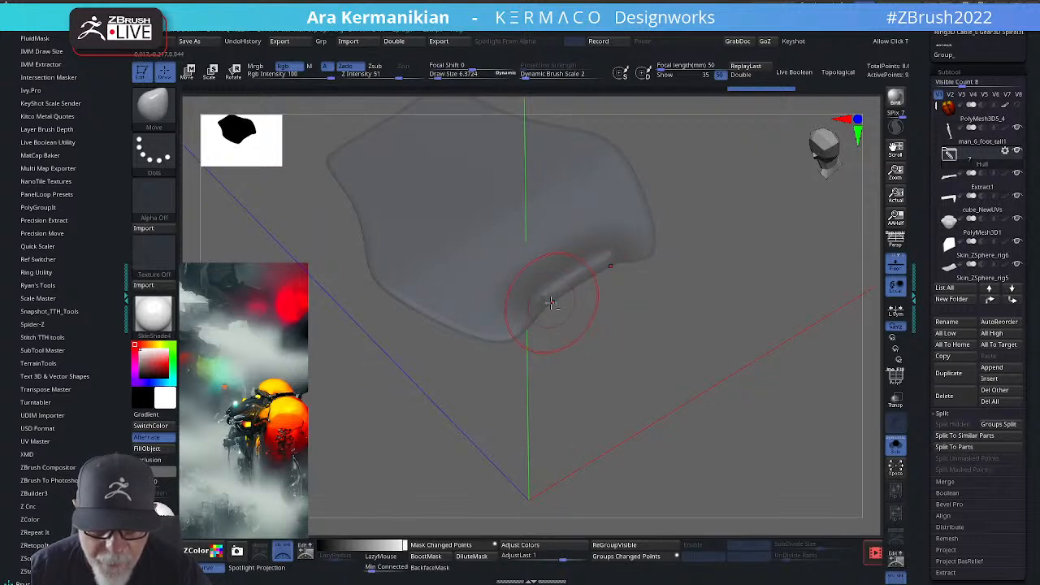
left_click_drag(580, 277, 593, 278)
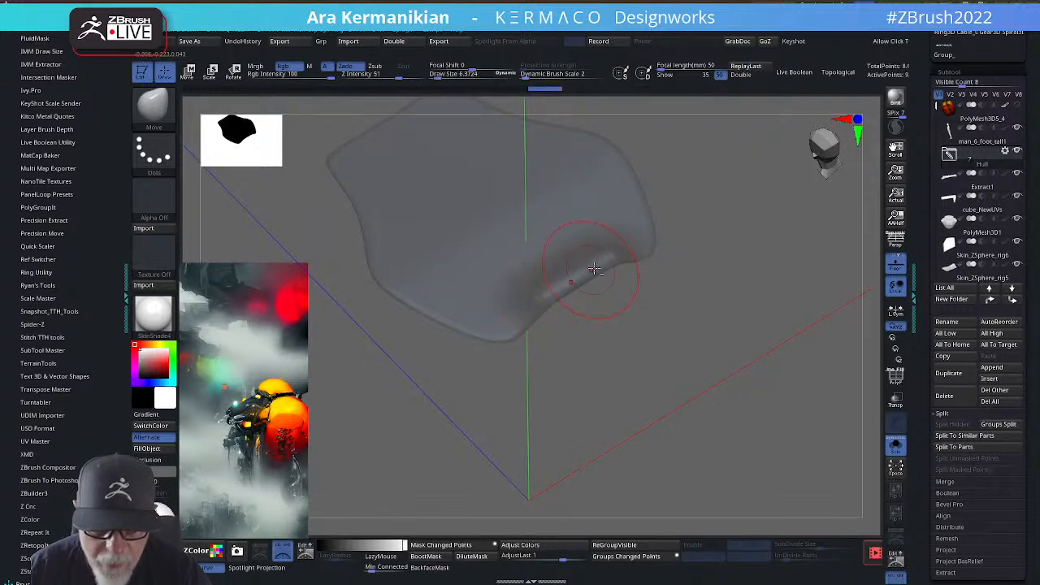
Step: Polish the indented upper edge of the isolated panel with the hPolish brush
right_click(614, 293)
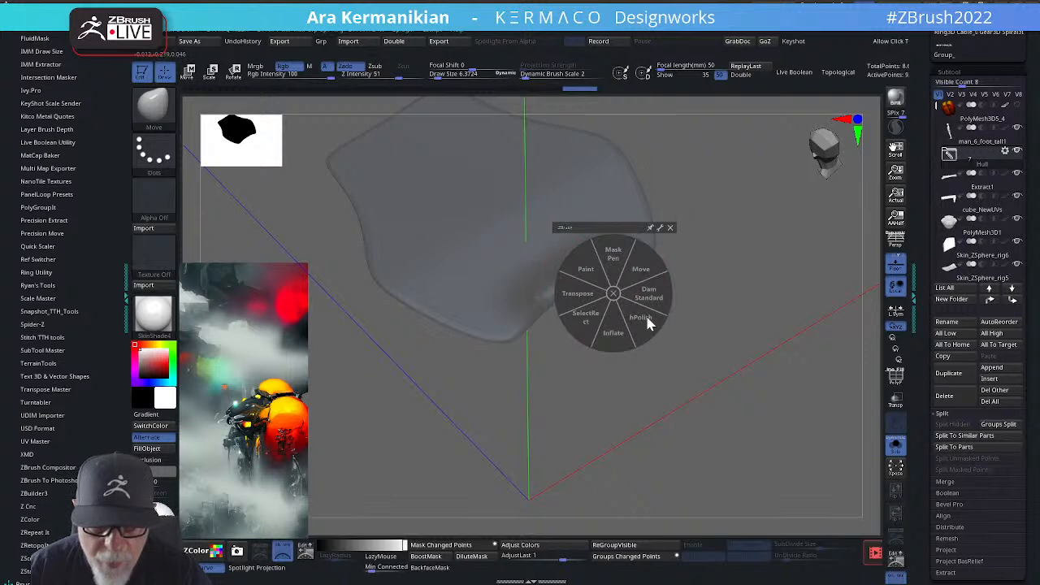
left_click(642, 318)
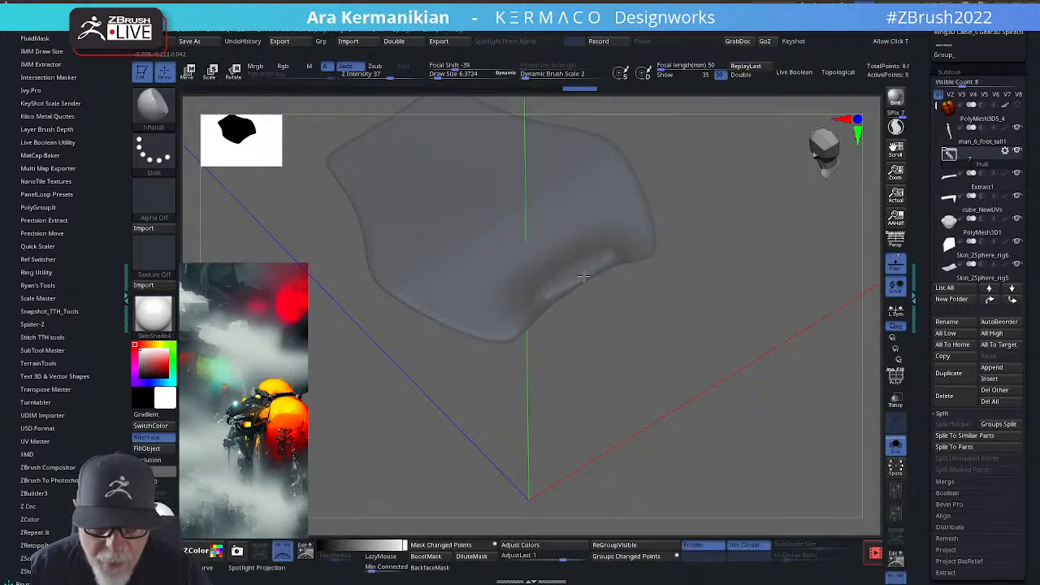
left_click_drag(731, 303, 614, 244)
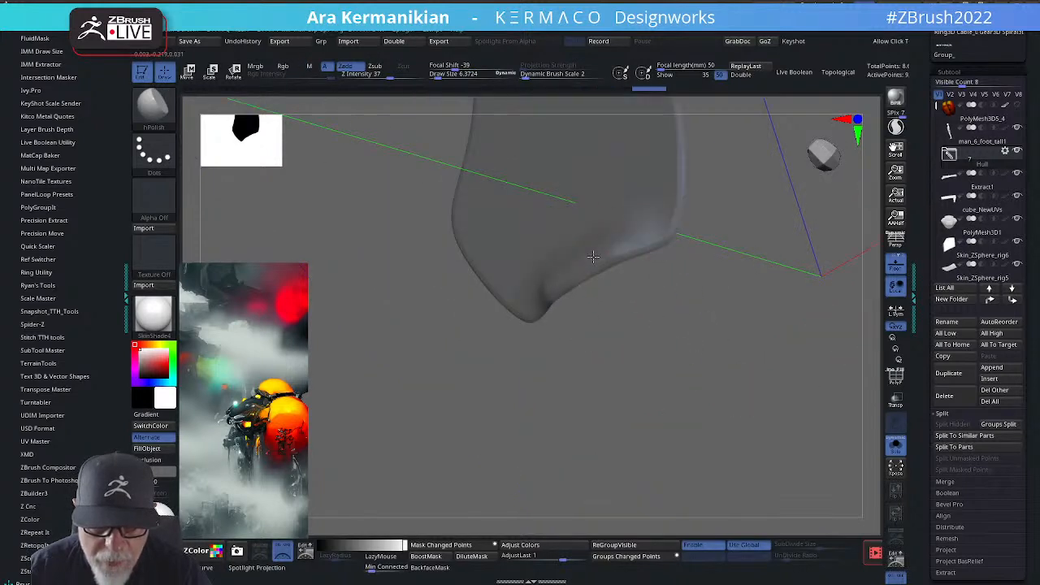
mouse_move(580, 298)
left_mouse_down()
mouse_move(680, 271)
mouse_move(544, 294)
mouse_move(680, 230)
mouse_move(592, 237)
left_mouse_up()
Step: Build up the rim of the indentation in the isolated panel's upper edge with the Inflate brush
right_click(591, 239)
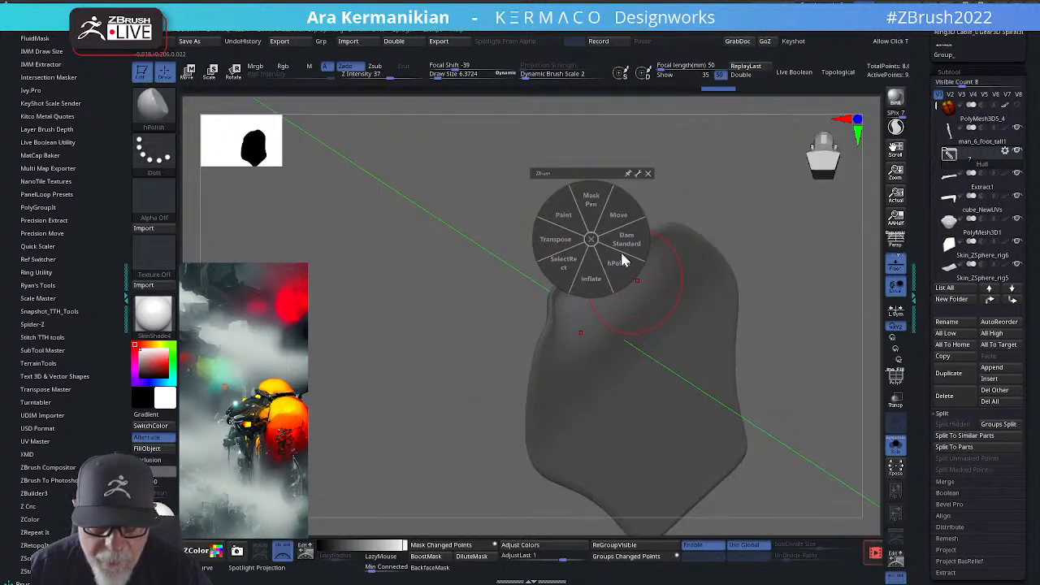
left_click(592, 280)
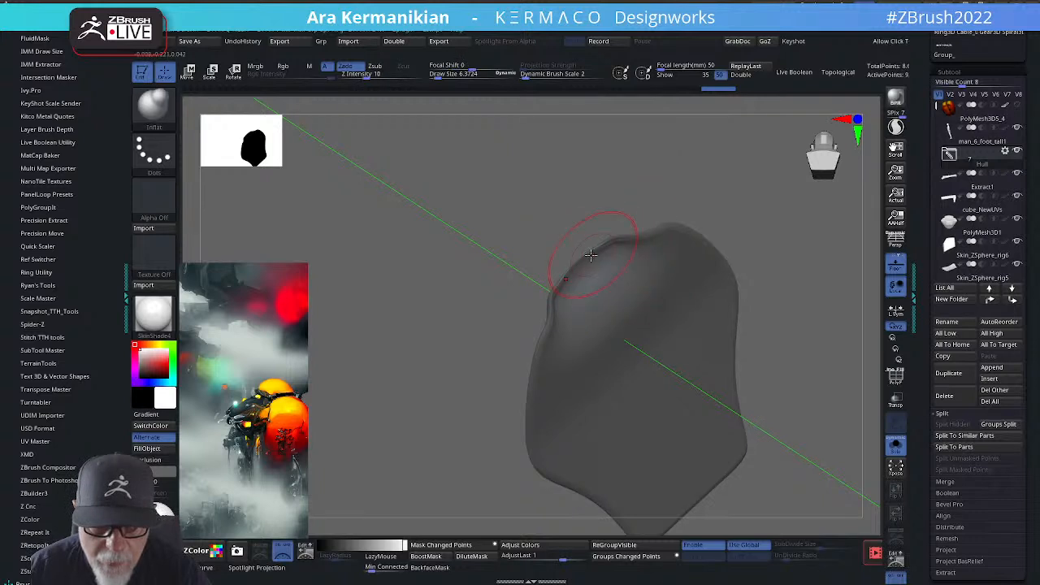
left_click_drag(573, 261, 550, 247)
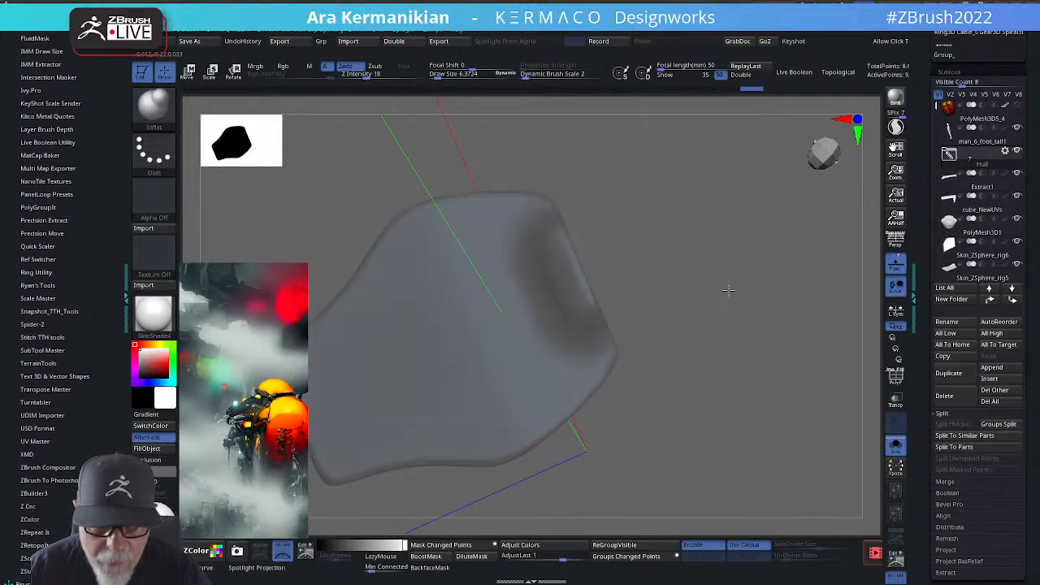
left_click_drag(726, 292, 576, 278)
Step: Carve a crease around the inner border of the isolated panel's edge indentation with the DamStandard brush
right_click(574, 281)
left_click(611, 284)
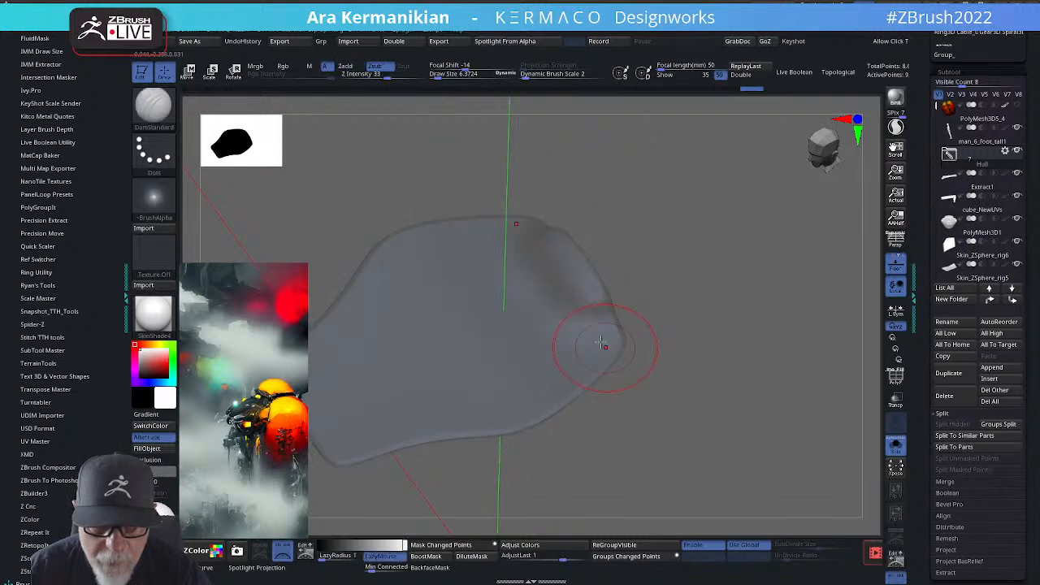
right_click(577, 281)
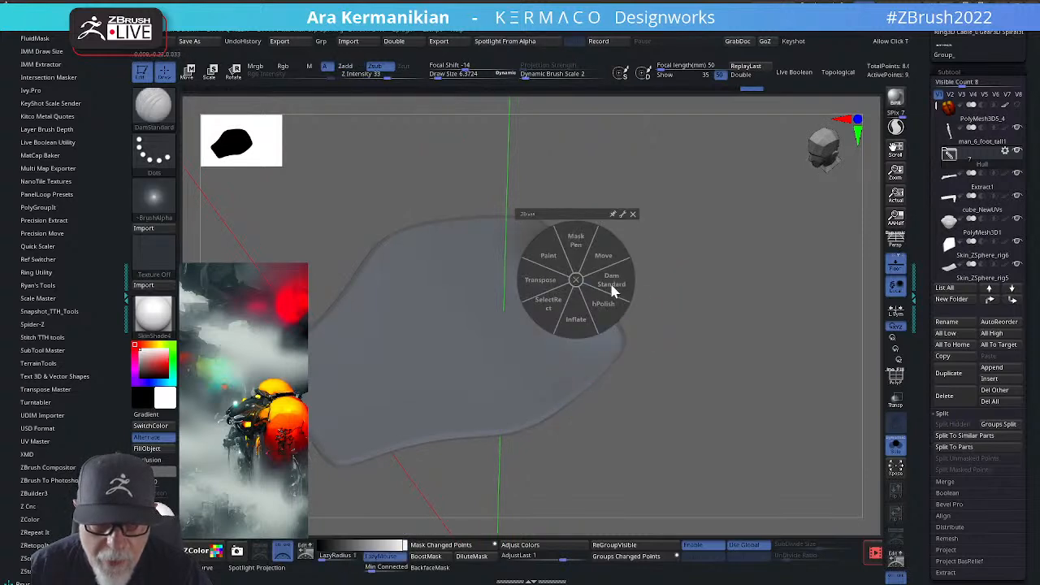
left_click(613, 291)
mouse_move(579, 294)
left_mouse_down()
mouse_move(595, 302)
mouse_move(529, 263)
mouse_move(583, 319)
left_mouse_up()
mouse_move(789, 290)
left_mouse_down()
mouse_move(798, 300)
mouse_move(772, 333)
left_mouse_up()
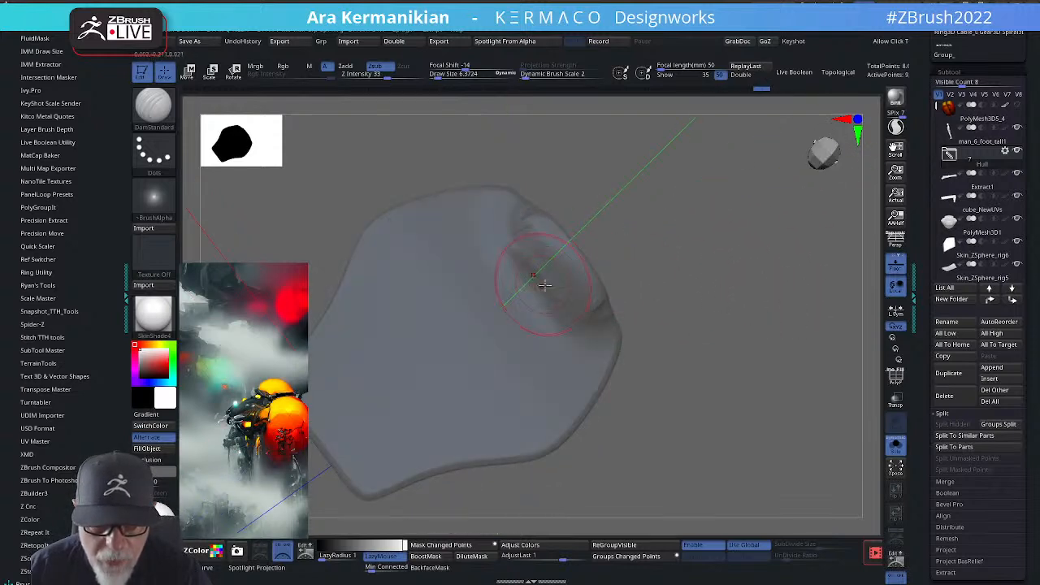
left_click_drag(520, 242, 561, 288)
left_click_drag(637, 296, 706, 268)
left_click_drag(552, 224, 561, 232)
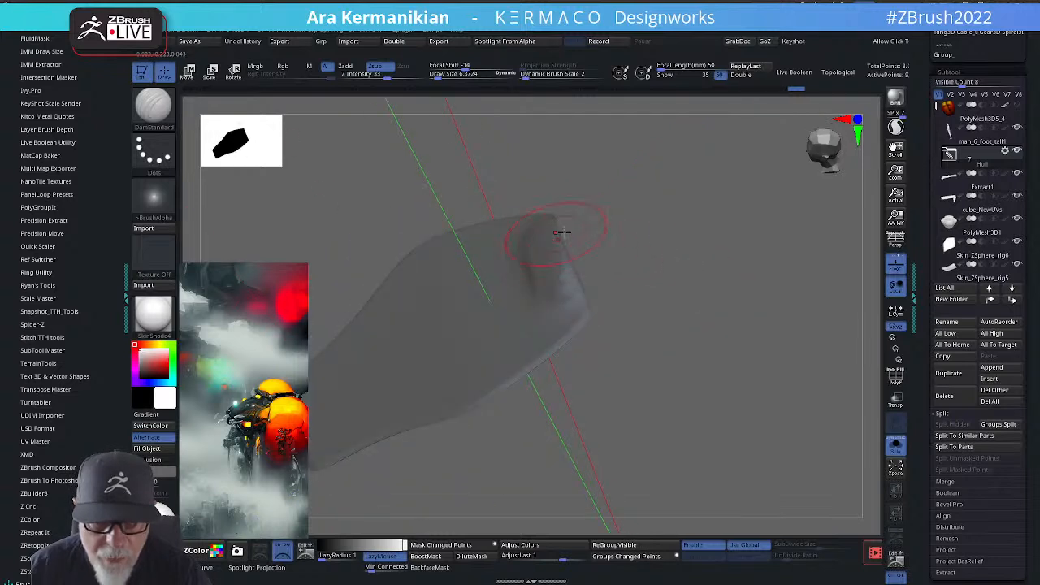
left_click_drag(633, 244, 658, 280)
right_click(559, 269)
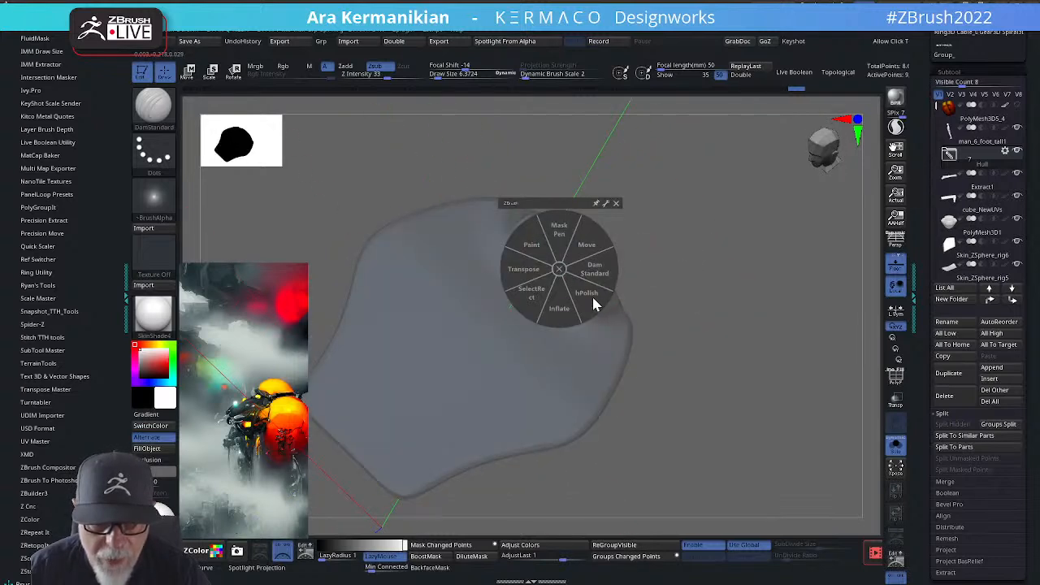
left_click(600, 272)
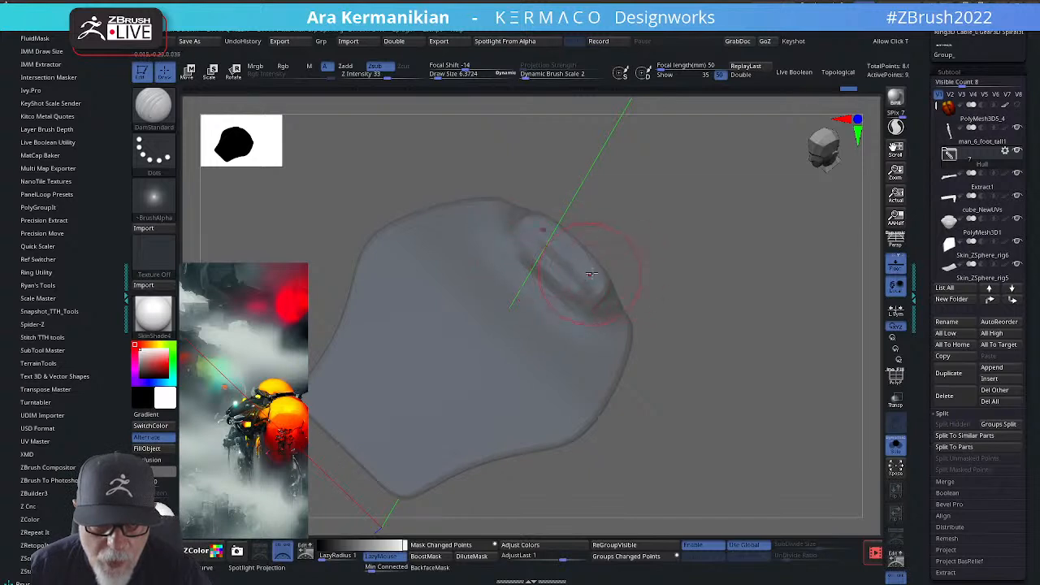
Step: Polish the creased indentation with the hPolish brush, reducing the draw size to about 1.4 for the finer strokes
right_click(613, 294)
left_click(642, 325)
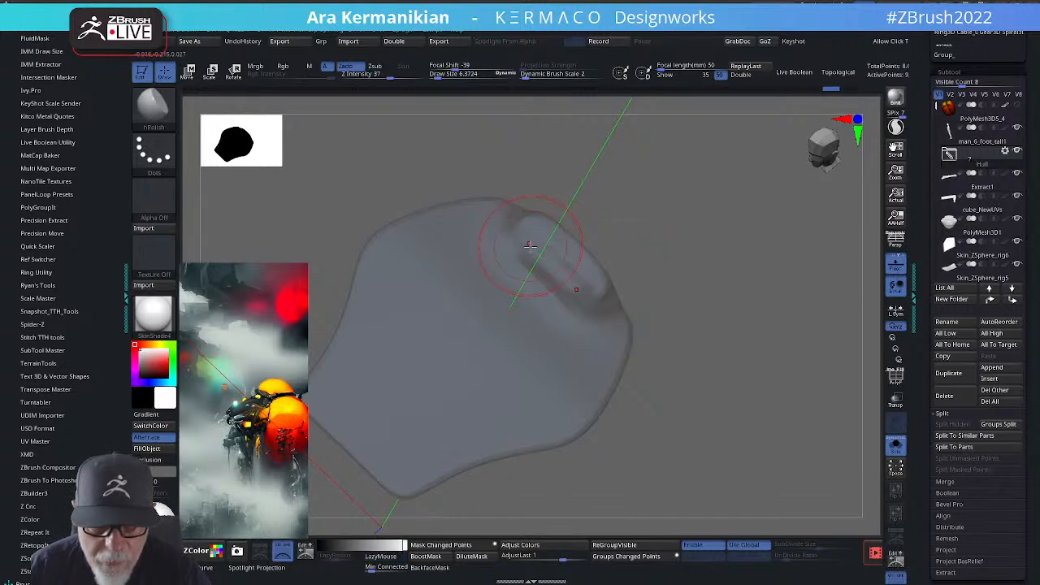
left_click_drag(539, 230, 601, 285)
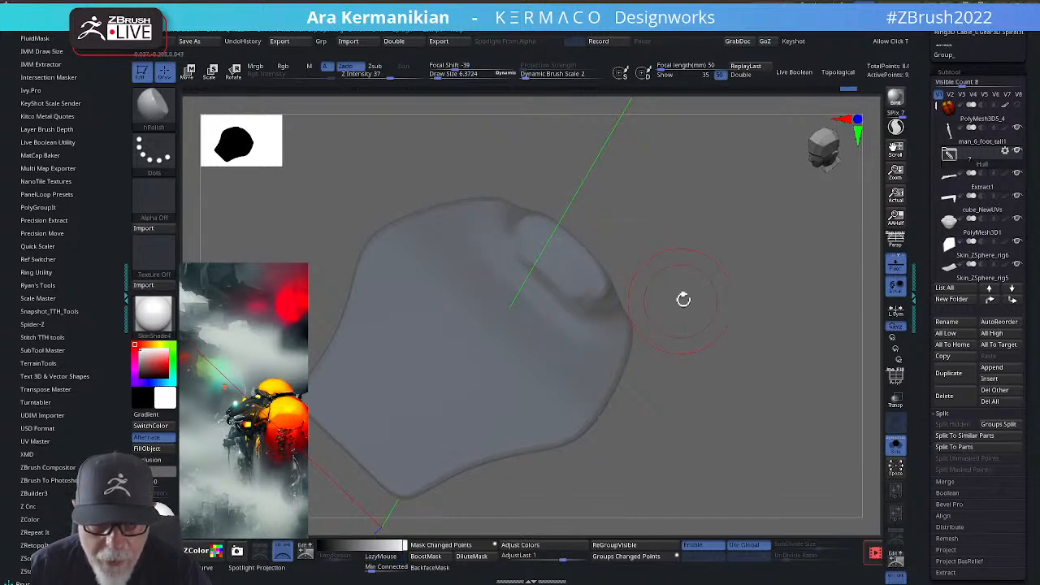
left_click_drag(684, 299, 641, 288)
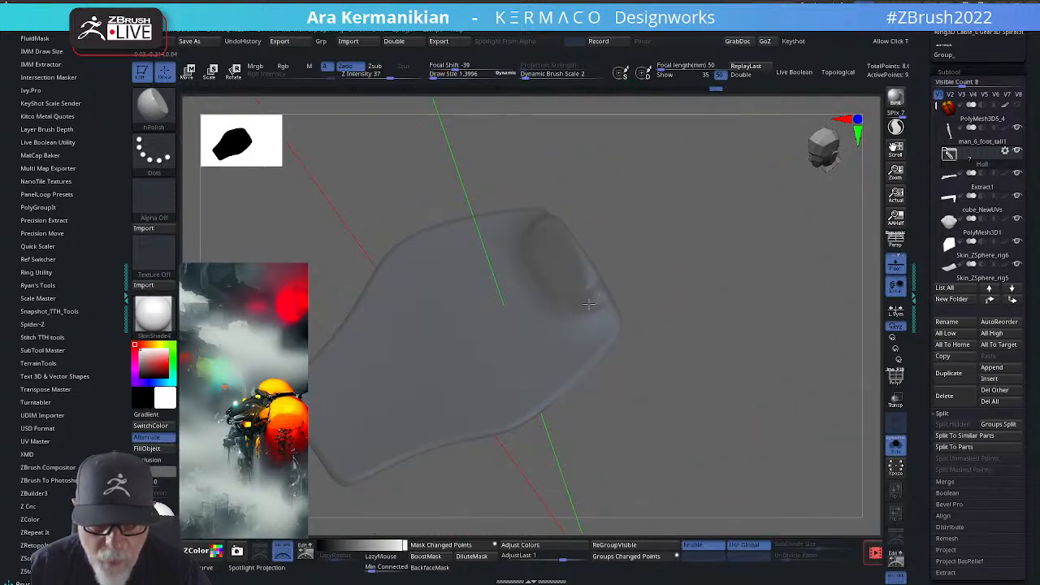
left_click_drag(592, 304, 558, 303)
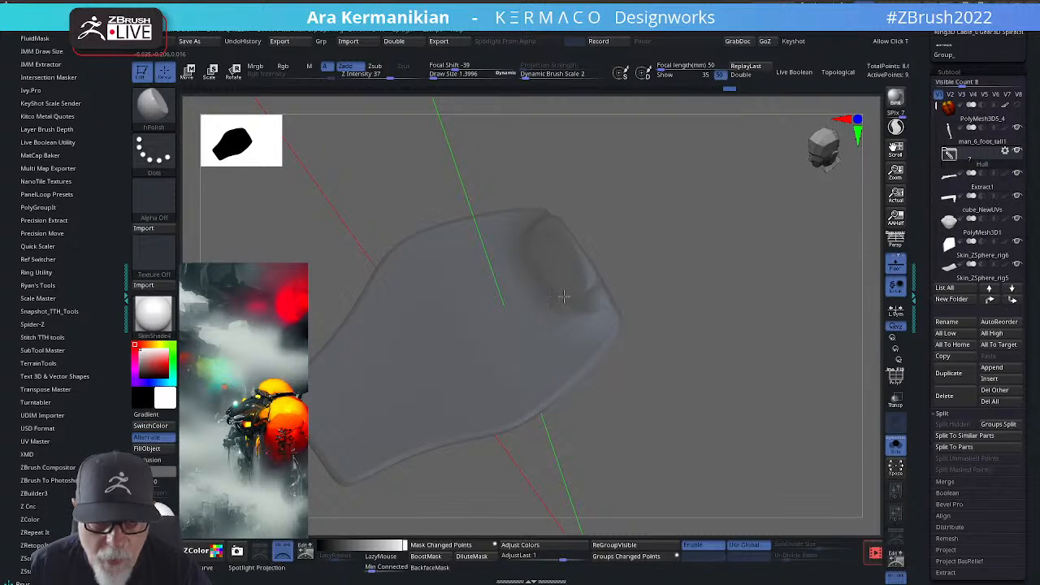
left_click_drag(752, 246, 742, 217)
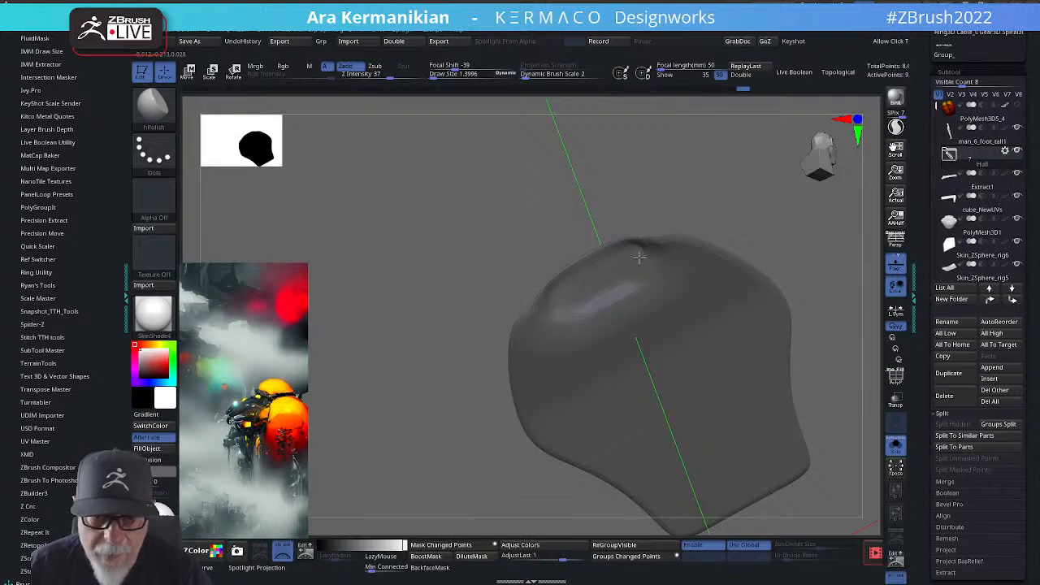
Step: Smooth the indentation's rim and refine its edges with hPolish at a draw size of about 3.8
key("shift")
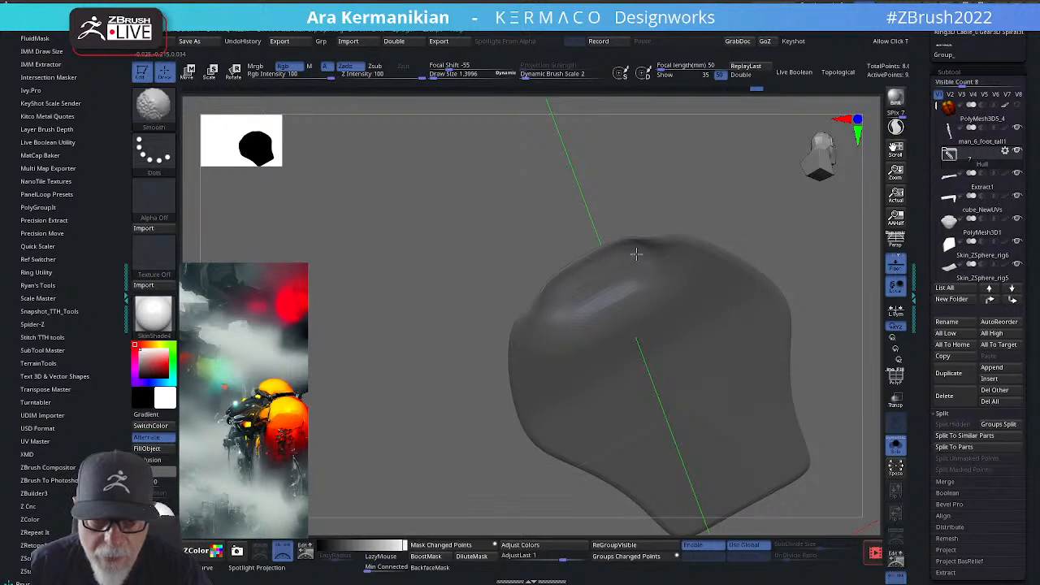
mouse_move(782, 200)
left_mouse_down("alt")
mouse_move(743, 222)
mouse_move(745, 271)
mouse_move(718, 298)
mouse_move(719, 337)
mouse_move(650, 341)
left_mouse_up("alt")
key("s")
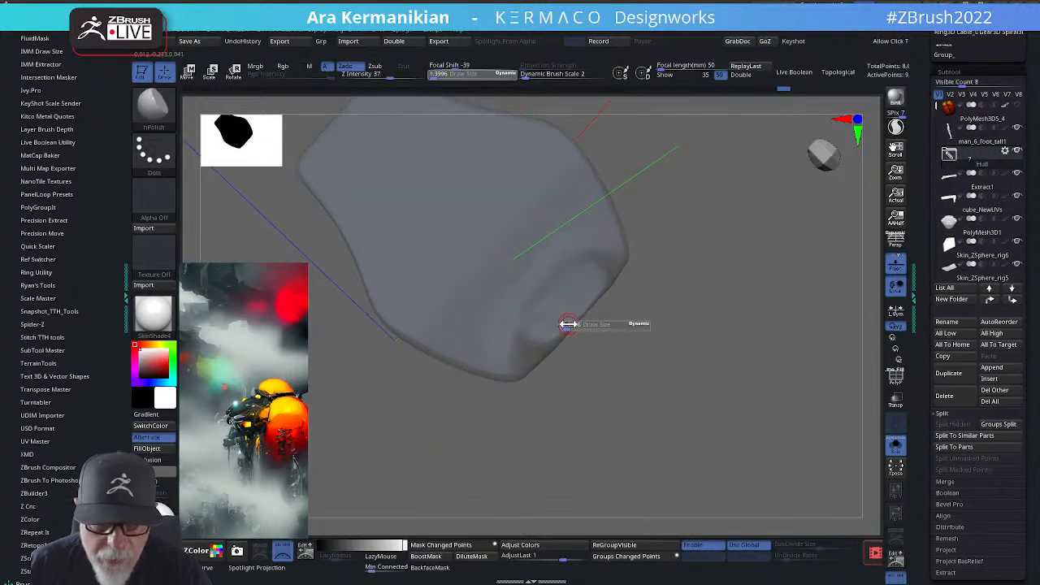
left_click_drag(567, 323, 571, 323)
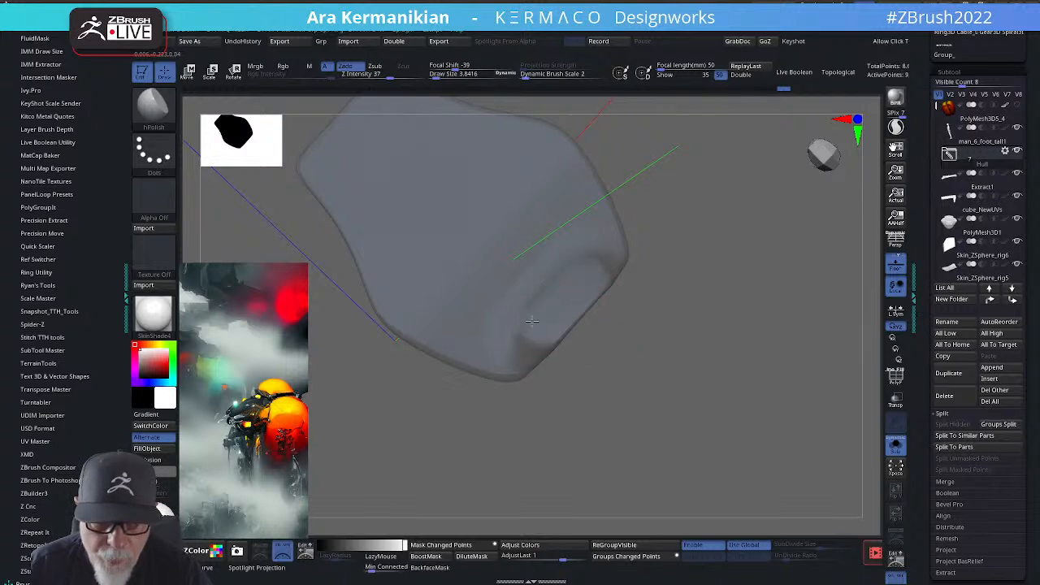
key("shift")
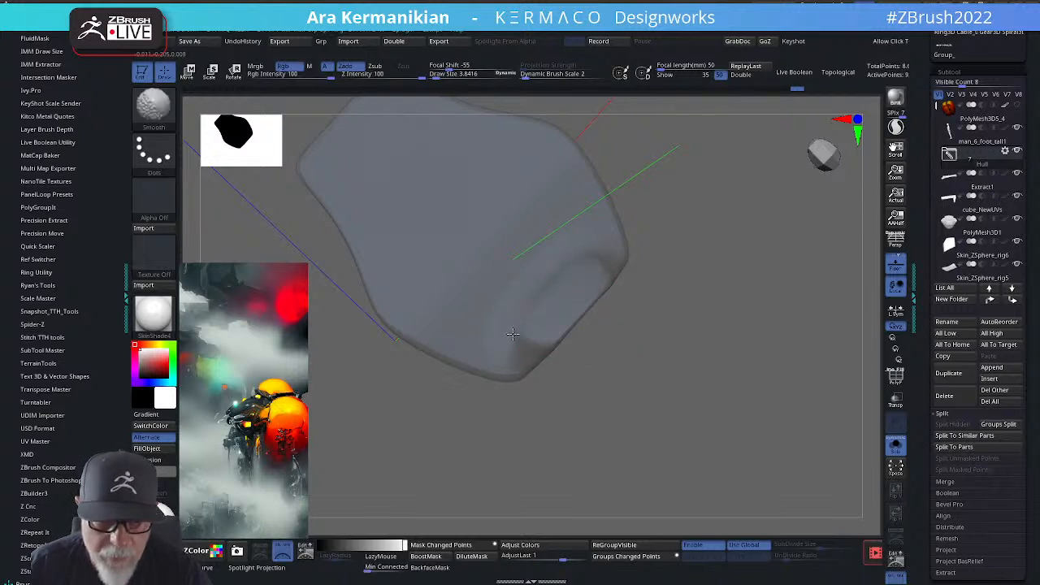
mouse_move(771, 365)
left_mouse_down()
mouse_move(732, 348)
mouse_move(722, 230)
mouse_move(851, 256)
left_mouse_up()
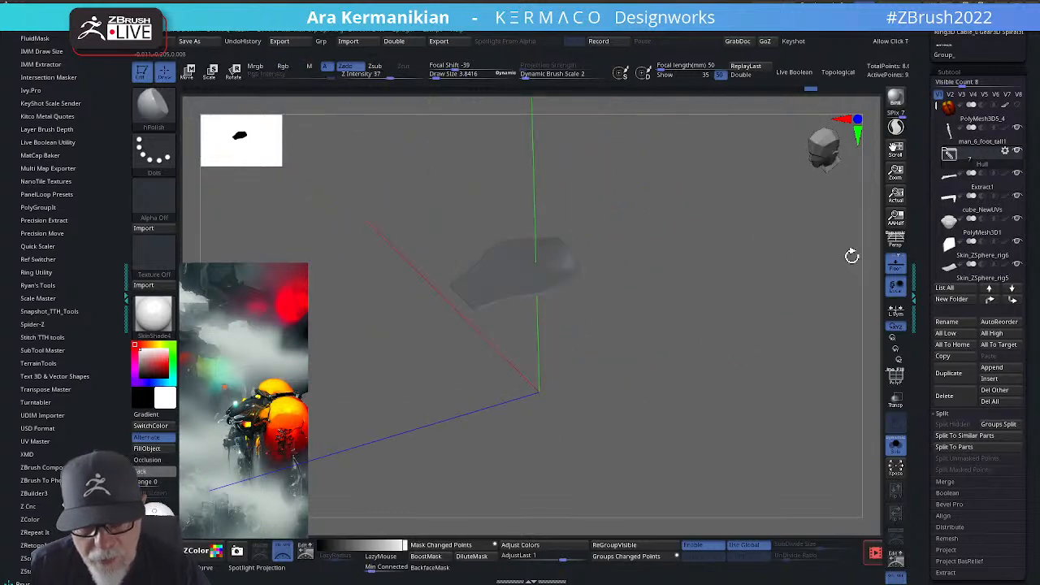
Step: Leave Solo mode, select the hull panel adjoining the indentation beside the human figure, and set the draw size to about 9.7
left_click(896, 445)
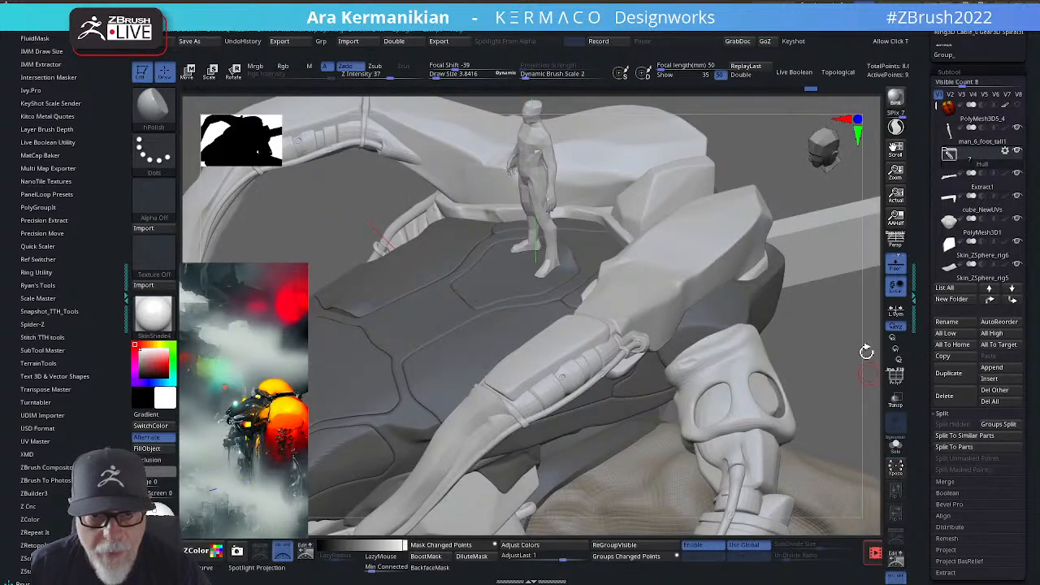
left_click_drag(866, 351, 577, 248)
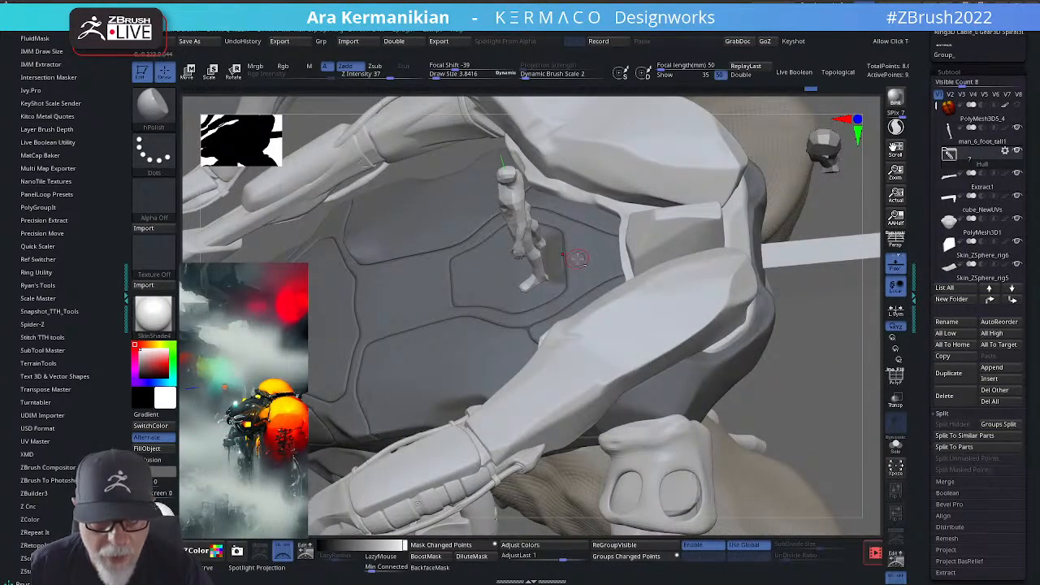
left_click(576, 258, "alt")
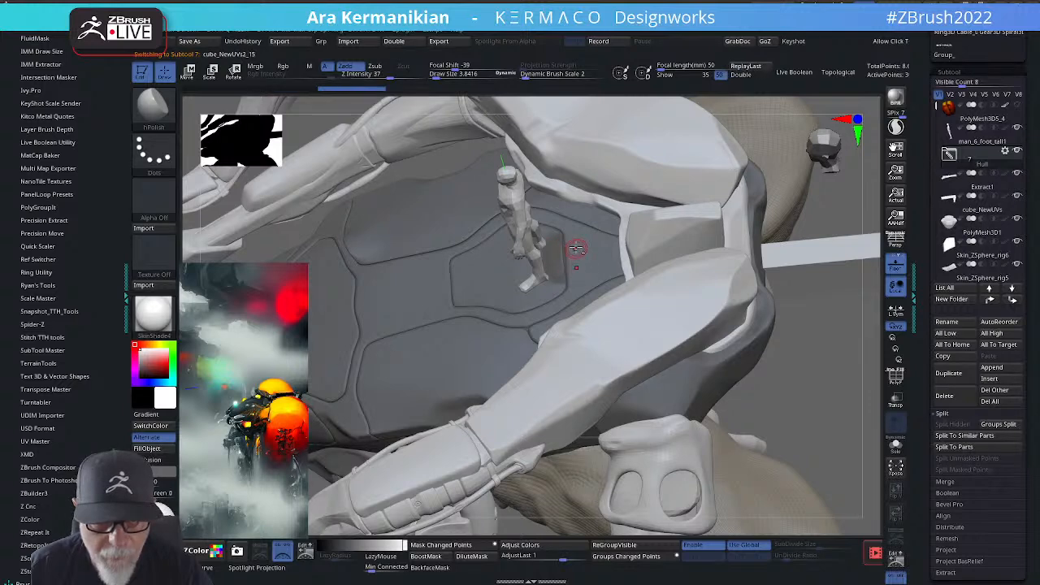
key("s")
left_click_drag(576, 247, 580, 259)
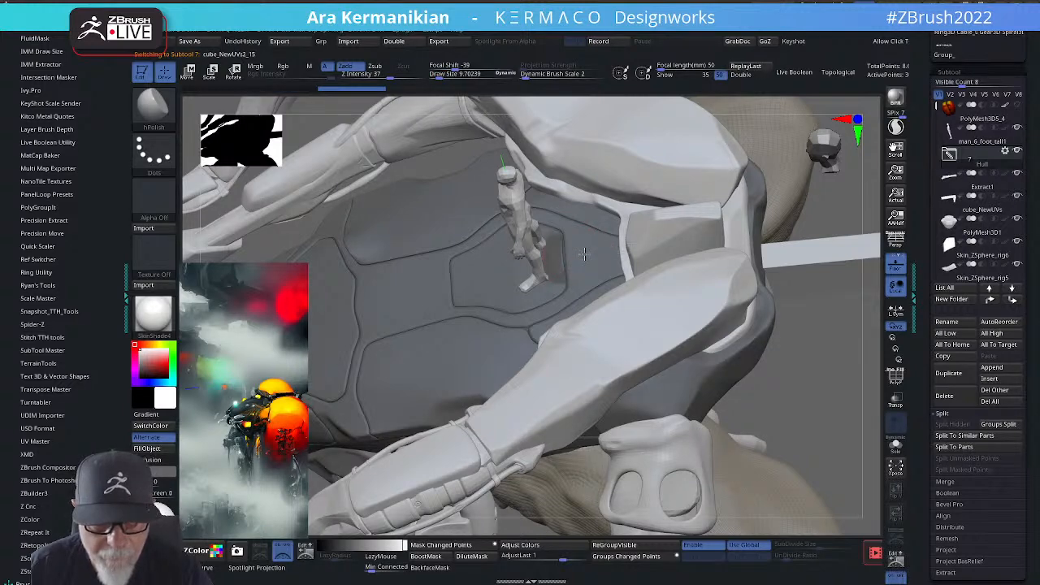
left_click(894, 447)
left_click(895, 447)
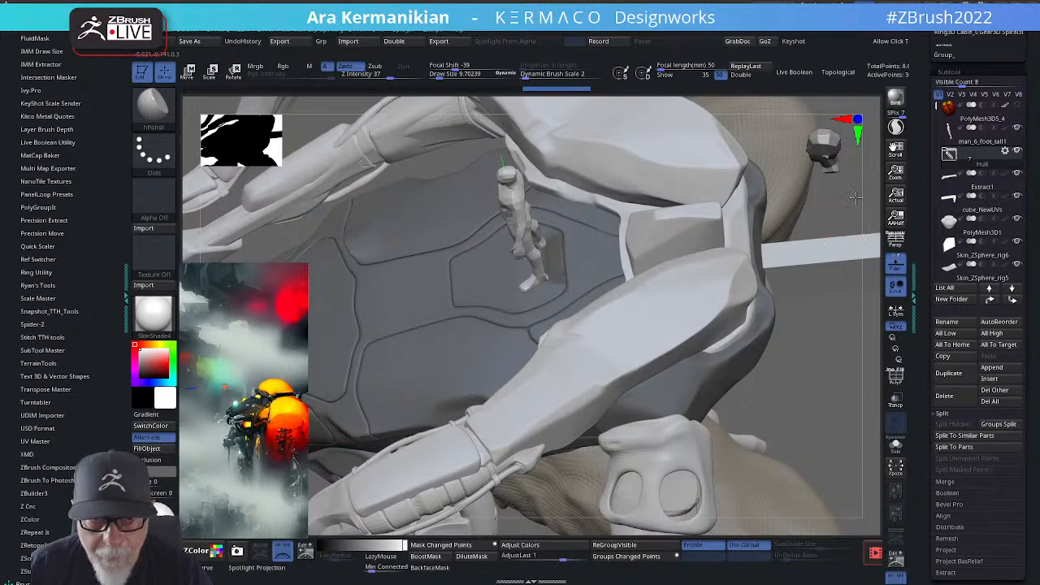
Step: Push a matching dent into the adjoining panel's edge beside the human figure with the Move brush
left_click_drag(855, 198, 560, 314)
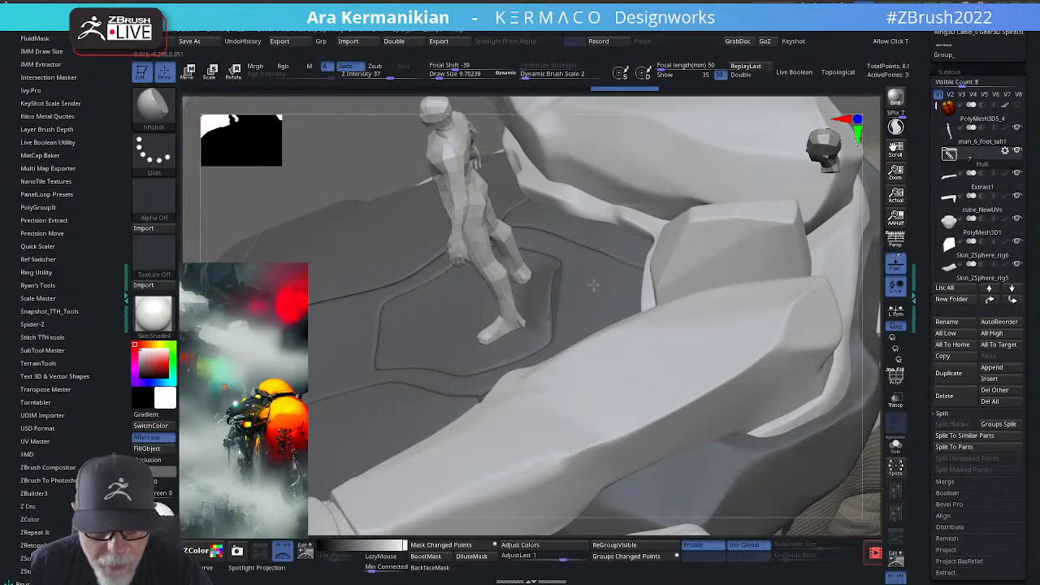
key("ctrl")
key("s")
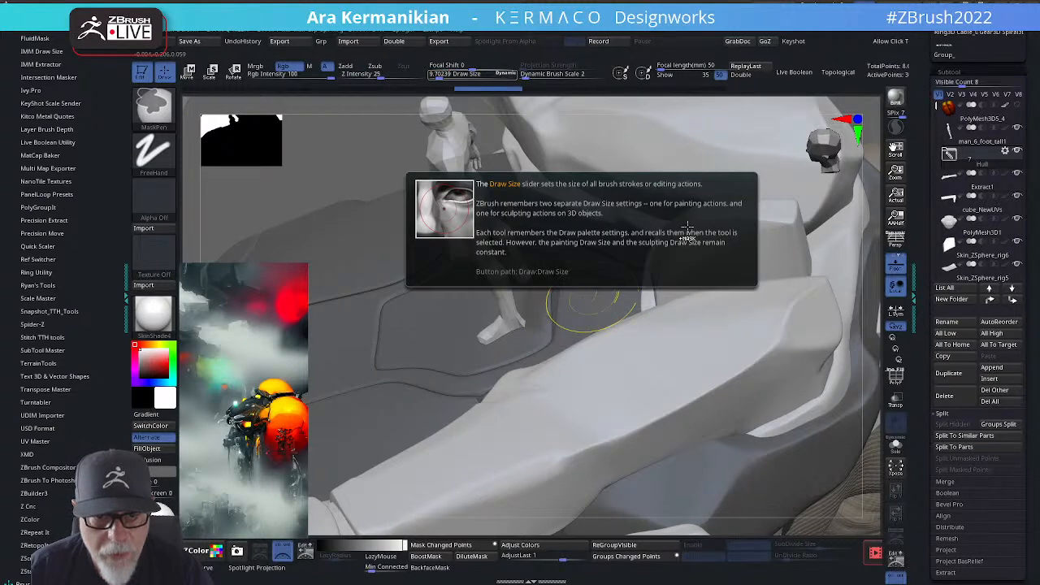
right_click(575, 289)
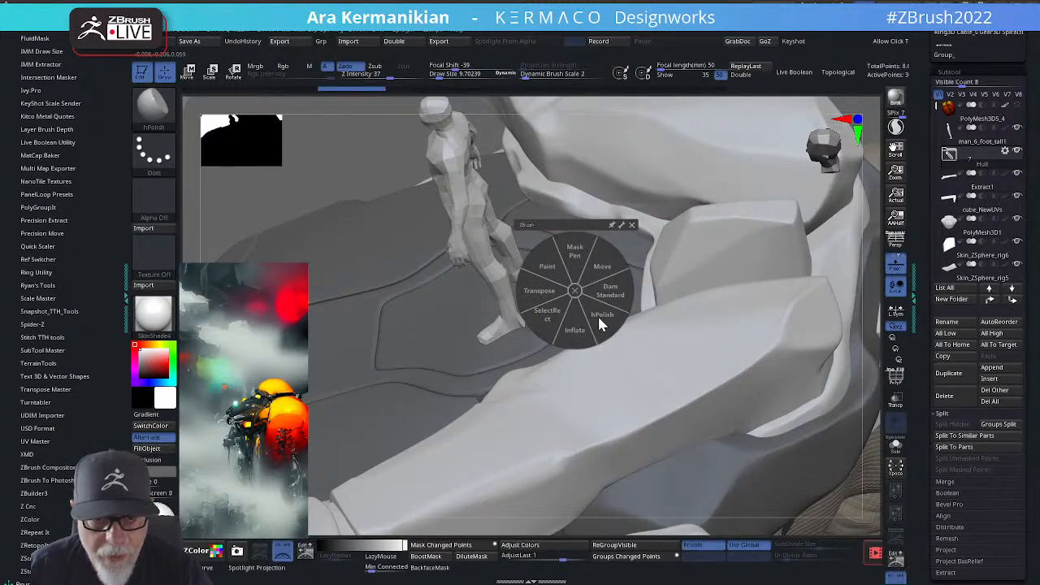
left_click(608, 268)
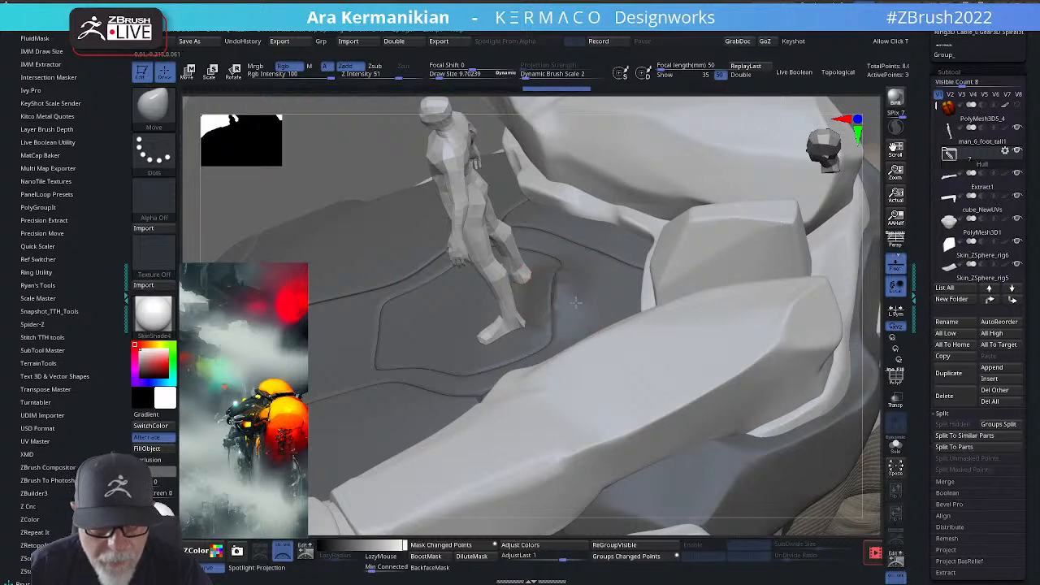
left_click_drag(551, 333, 555, 264)
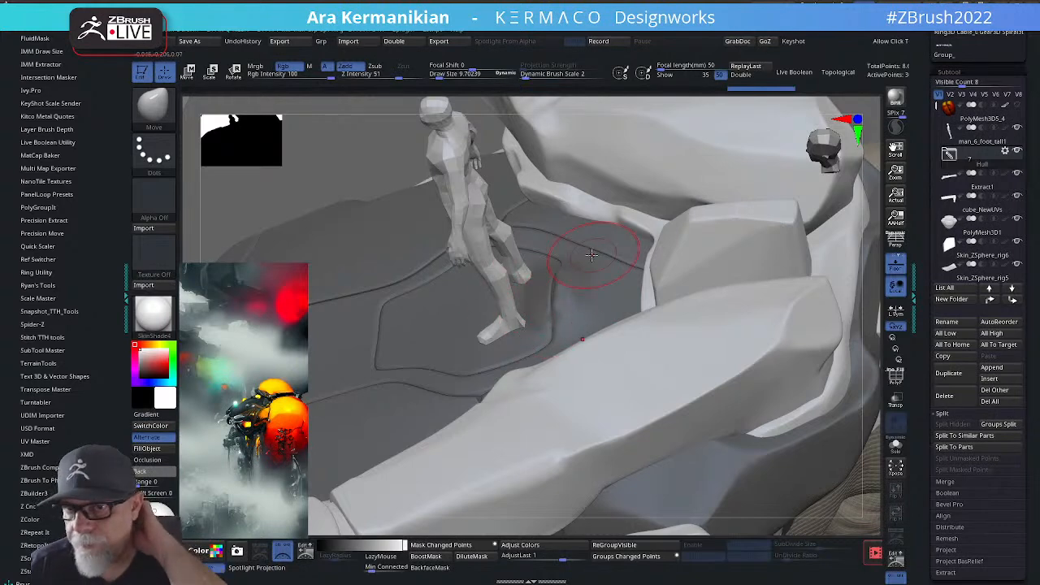
Step: Polish the dent's edge beside the human figure with the hPolish brush at a draw size of about 4.6
mouse_move(873, 277)
left_mouse_down()
mouse_move(891, 290)
mouse_move(879, 275)
left_mouse_up()
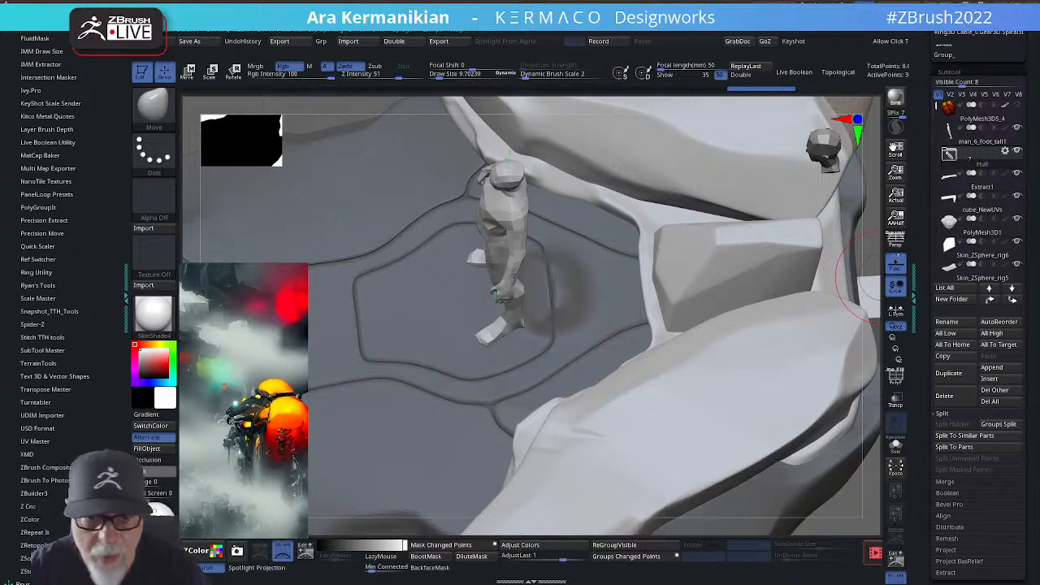
right_click(582, 290)
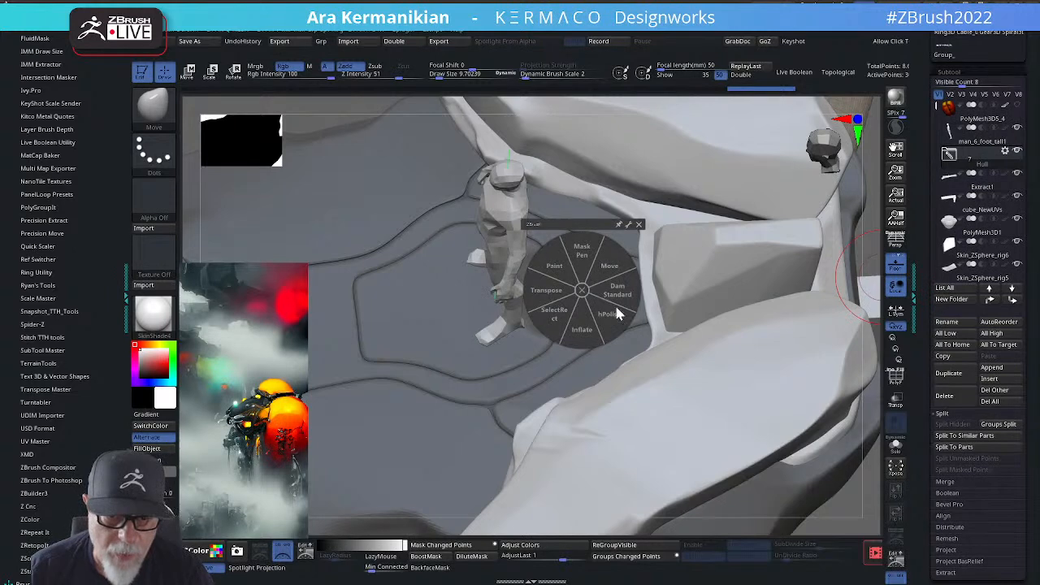
left_click(571, 261)
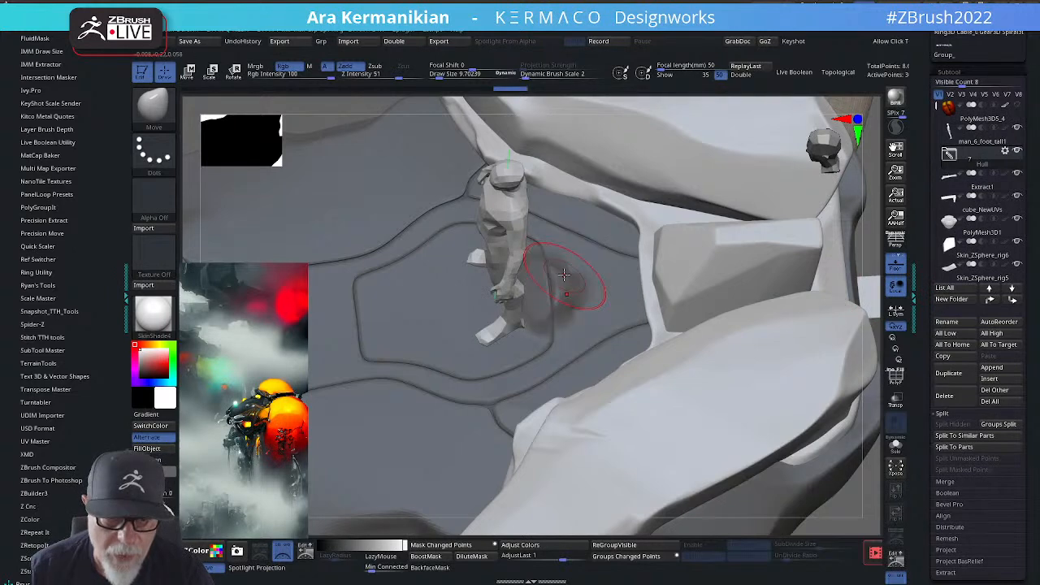
right_click(570, 287)
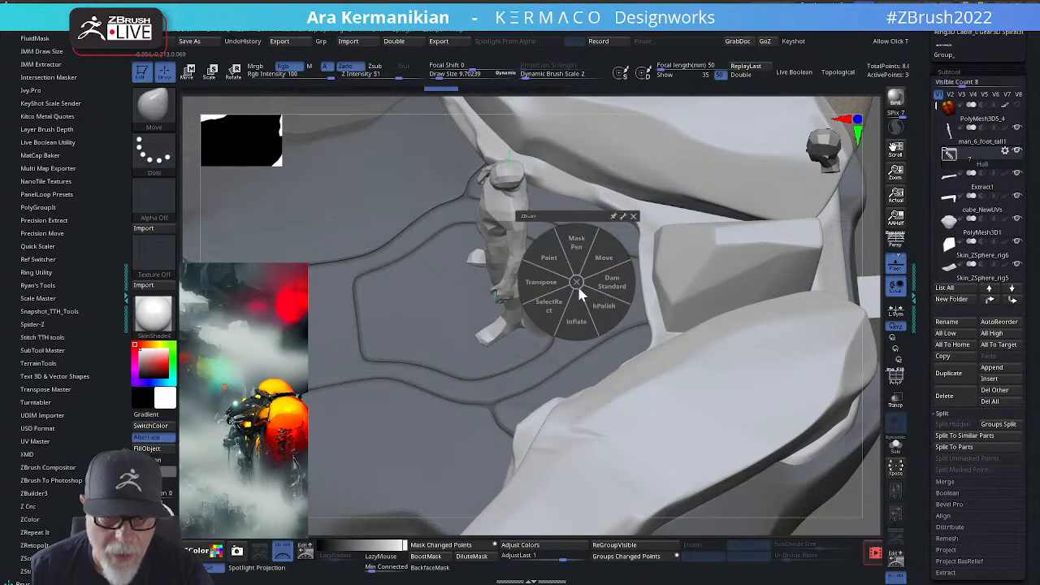
left_click(600, 294)
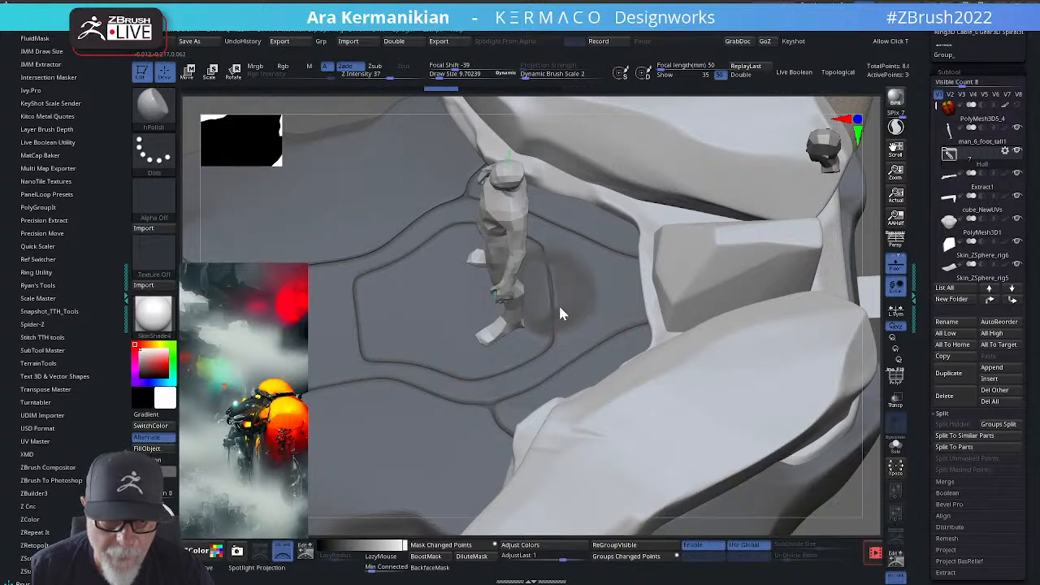
key("s")
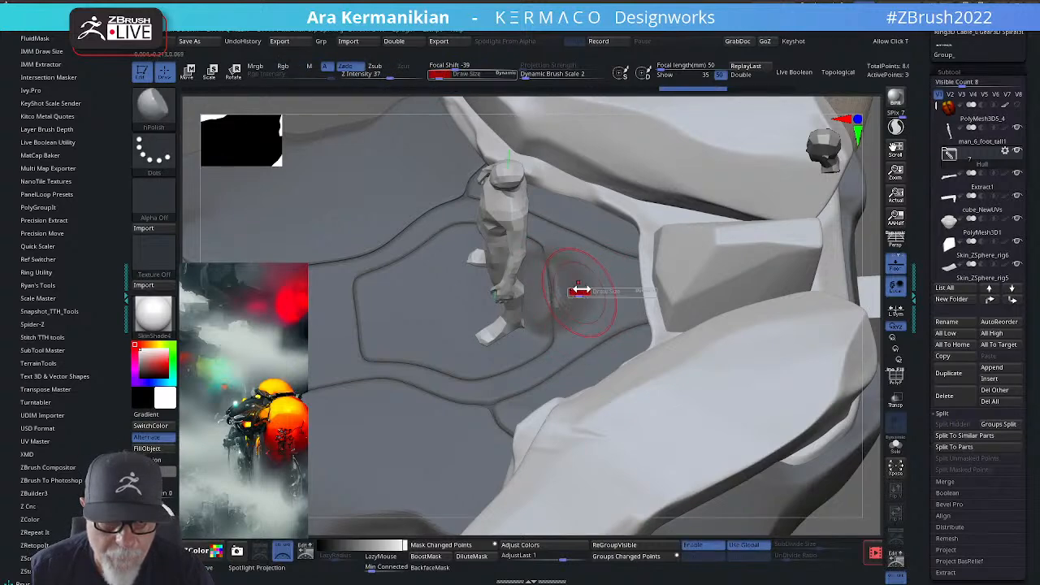
left_click_drag(580, 289, 570, 294)
mouse_move(552, 330)
left_mouse_down()
mouse_move(553, 271)
mouse_move(565, 309)
mouse_move(544, 270)
mouse_move(554, 310)
left_mouse_up()
Step: Set the Move brush's draw size to about 15.4 and select the hull's side panel behind the forearm
key("b")
key("m")
key("v")
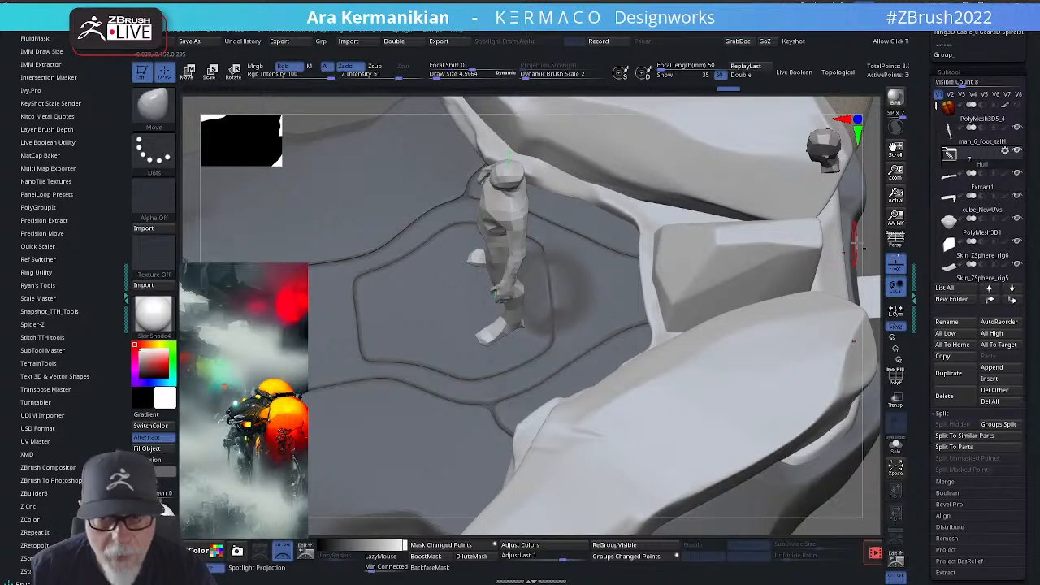
left_click_drag(870, 246, 817, 247, "alt")
mouse_move(776, 215)
left_mouse_down()
mouse_move(780, 176)
mouse_move(754, 169)
mouse_move(790, 190)
mouse_move(768, 186)
mouse_move(756, 199)
mouse_move(777, 216)
left_mouse_up()
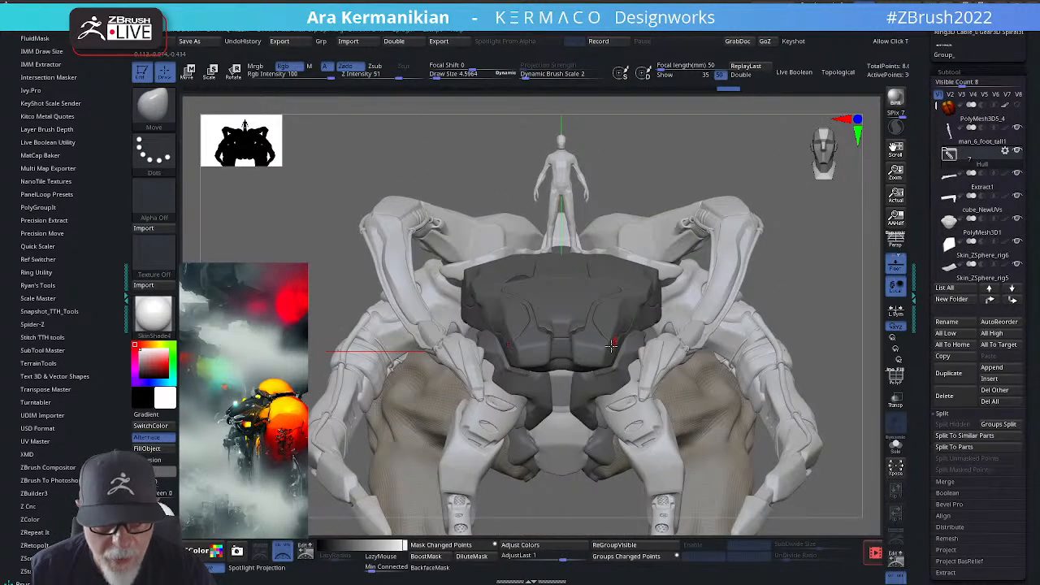
left_click_drag(805, 299, 546, 305)
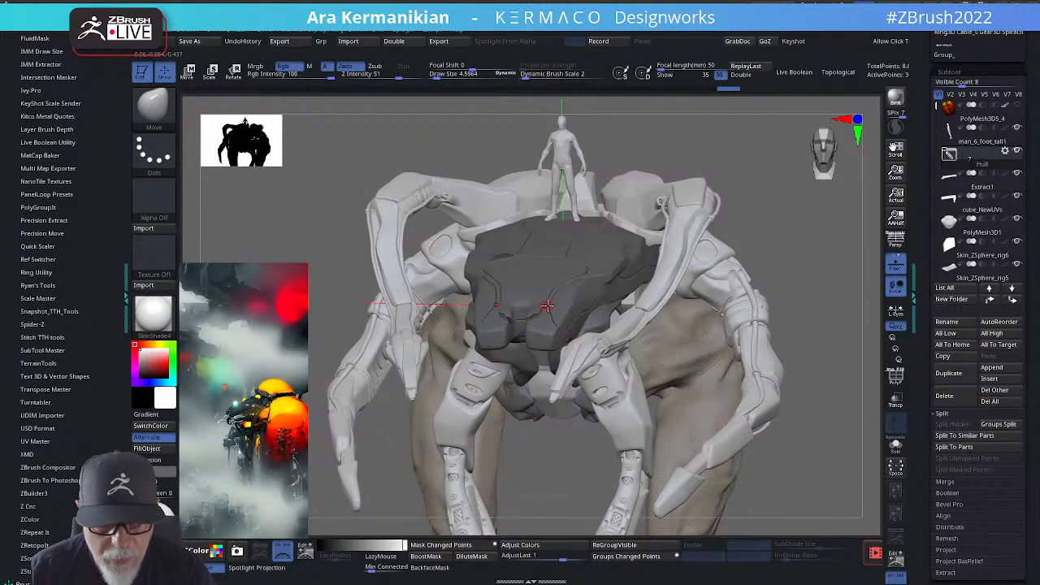
left_click_drag(801, 262, 830, 284, "alt")
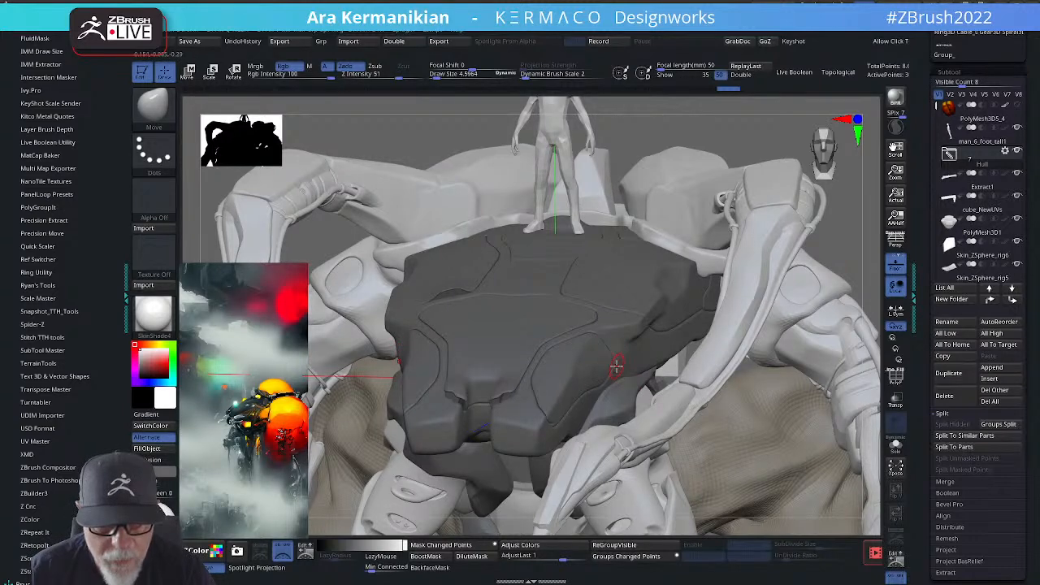
left_click_drag(851, 238, 802, 296, "alt")
key("s")
left_click_drag(563, 337, 566, 334)
left_click_drag(838, 259, 645, 297)
left_click(598, 323, "alt")
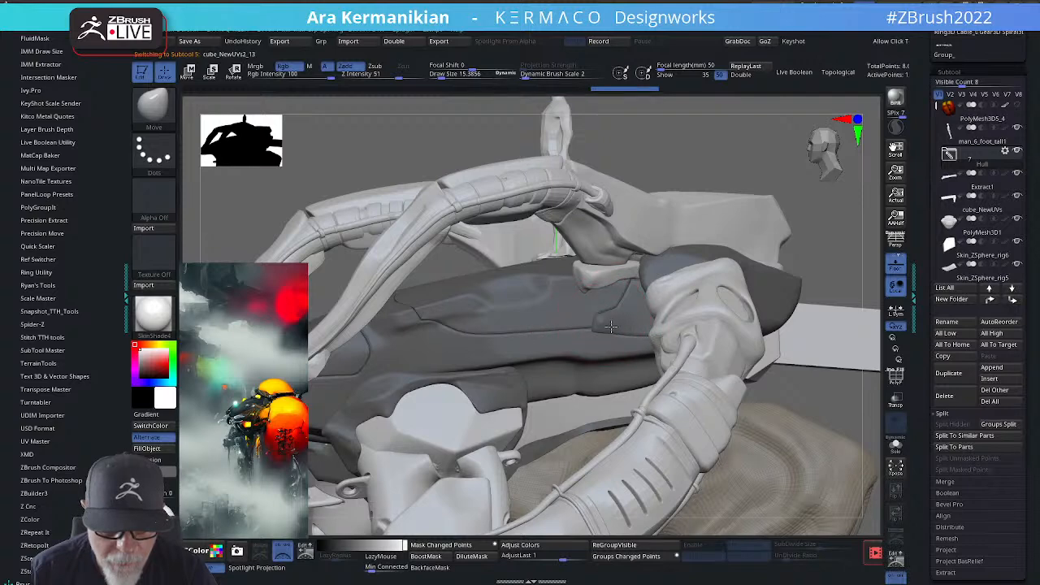
Step: Try nudging the side panel's corner near the arm joint with the Move brush, then undo the last two changes
mouse_move(600, 315)
left_mouse_down()
mouse_move(609, 324)
mouse_move(608, 305)
left_mouse_up()
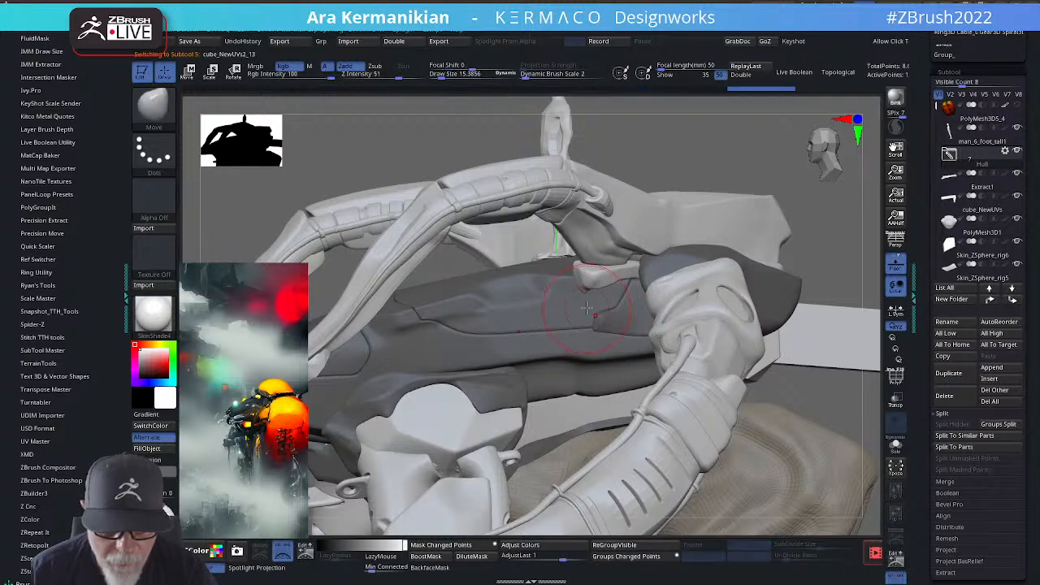
right_click(610, 325)
left_click(618, 337)
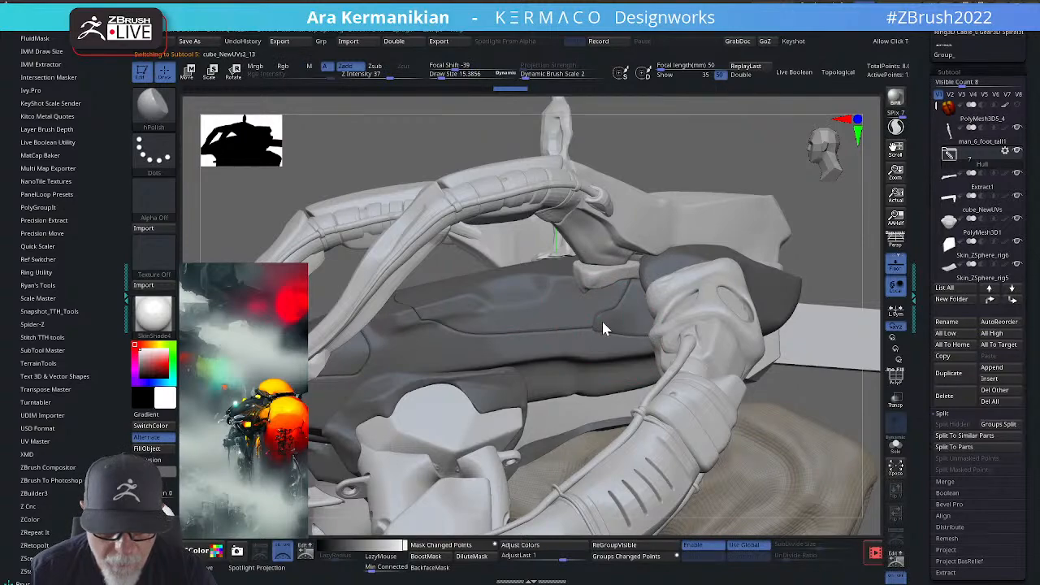
left_click_drag(790, 218, 838, 245)
left_click_drag(835, 252, 815, 249)
key("ctrl+z")
key("ctrl+z")
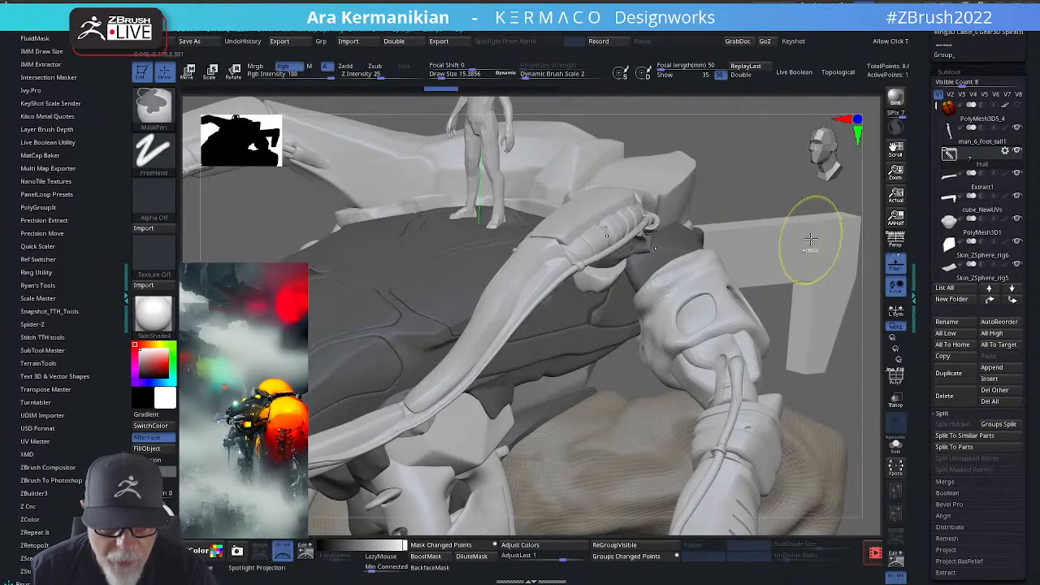
Step: Select the side hull panel below the seam and polish its edge near the arm joint with hPolish
mouse_move(772, 204)
left_mouse_down()
mouse_move(763, 162)
mouse_move(749, 153)
left_mouse_up()
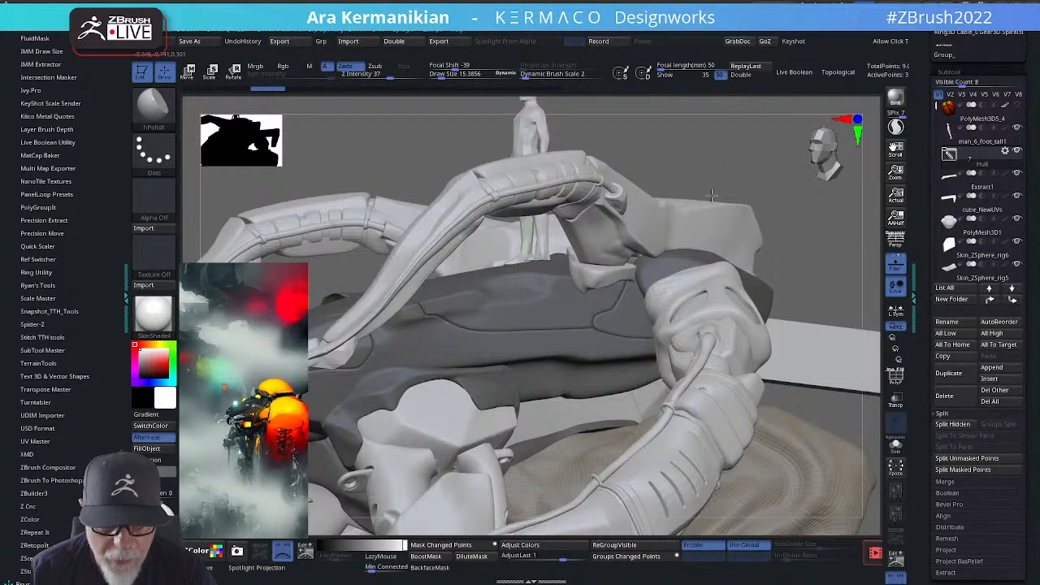
left_click(591, 333, "alt")
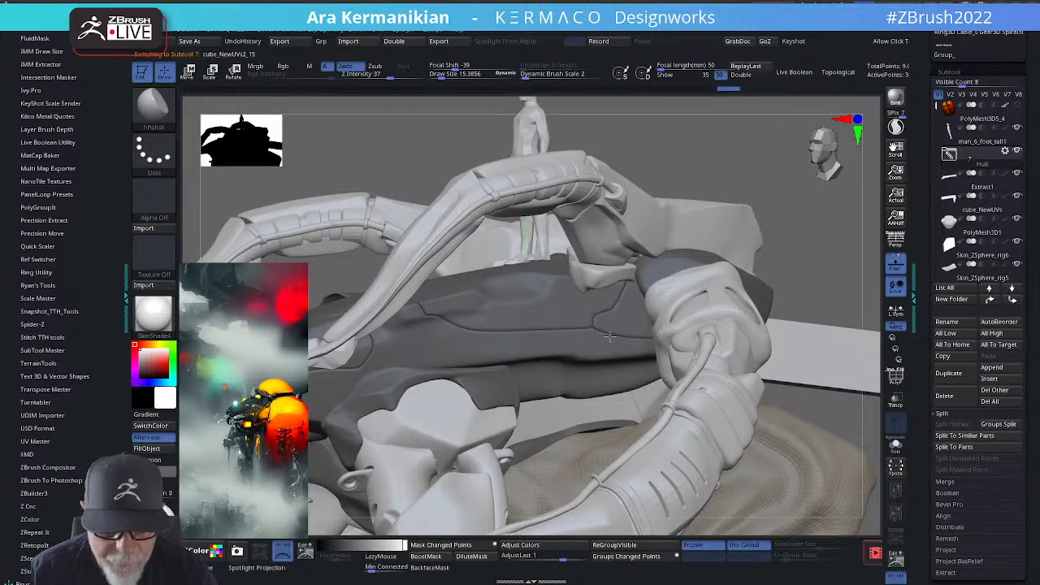
right_click_drag(650, 313, 569, 348)
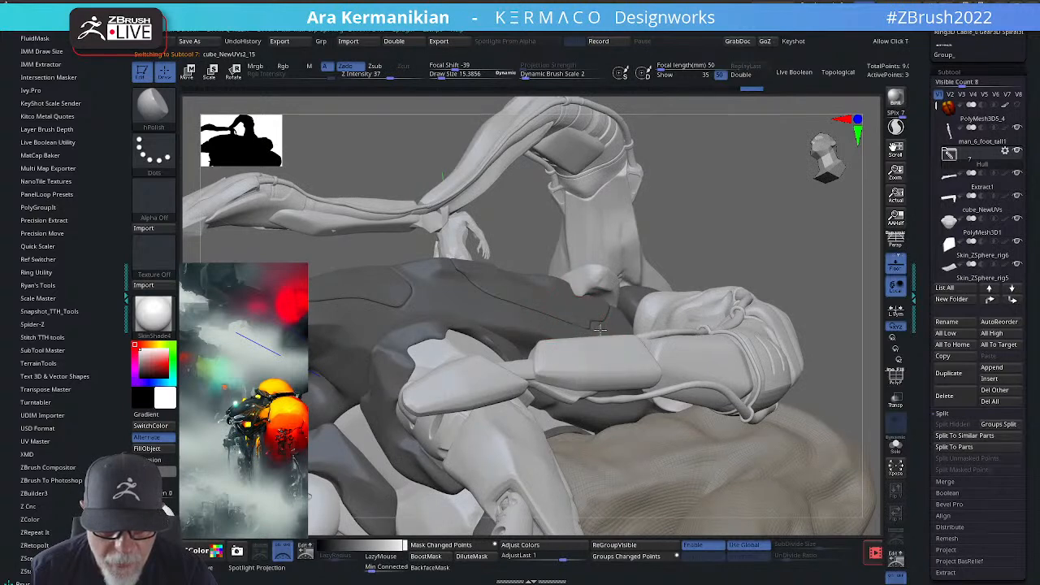
right_click_drag(712, 281, 599, 324)
left_click_drag(600, 332, 642, 323)
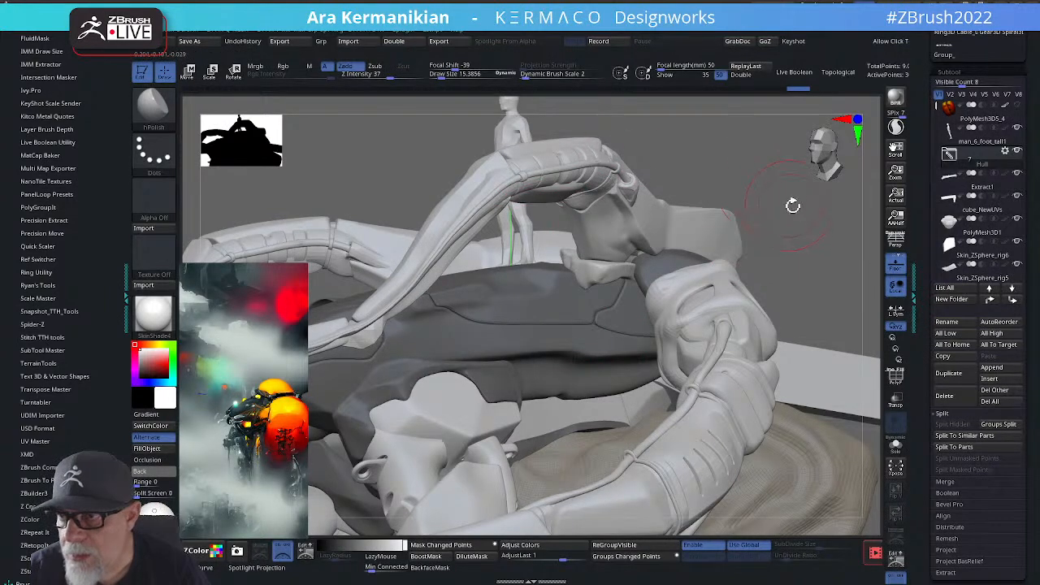
mouse_move(807, 210)
right_mouse_down()
mouse_move(820, 253)
mouse_move(553, 335)
right_mouse_up()
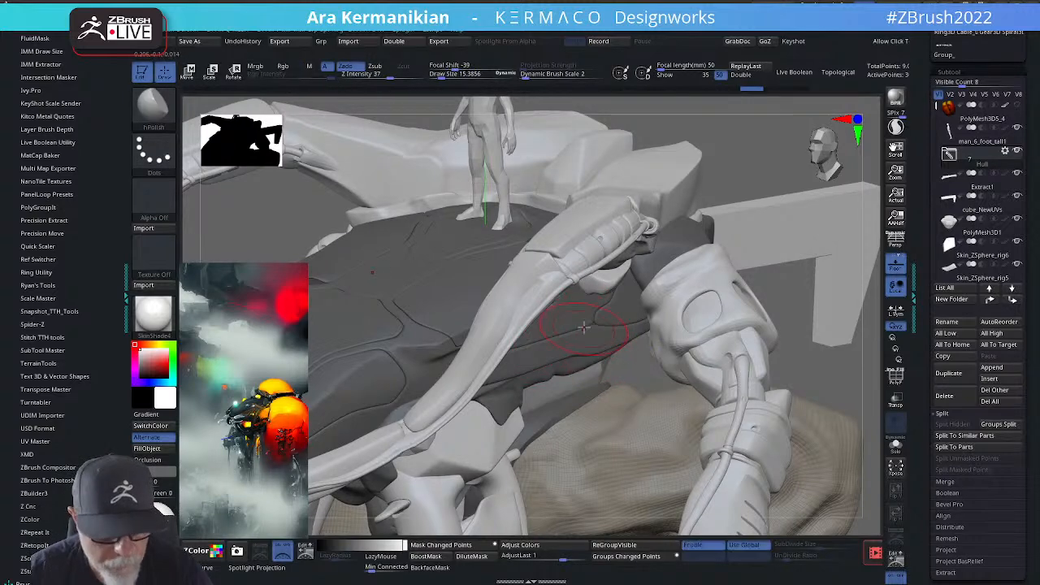
Step: Push the lower side panel's edge near the arm joint with the Move brush at a draw size of about 13.8
key("b")
key("m")
key("v")
key("s")
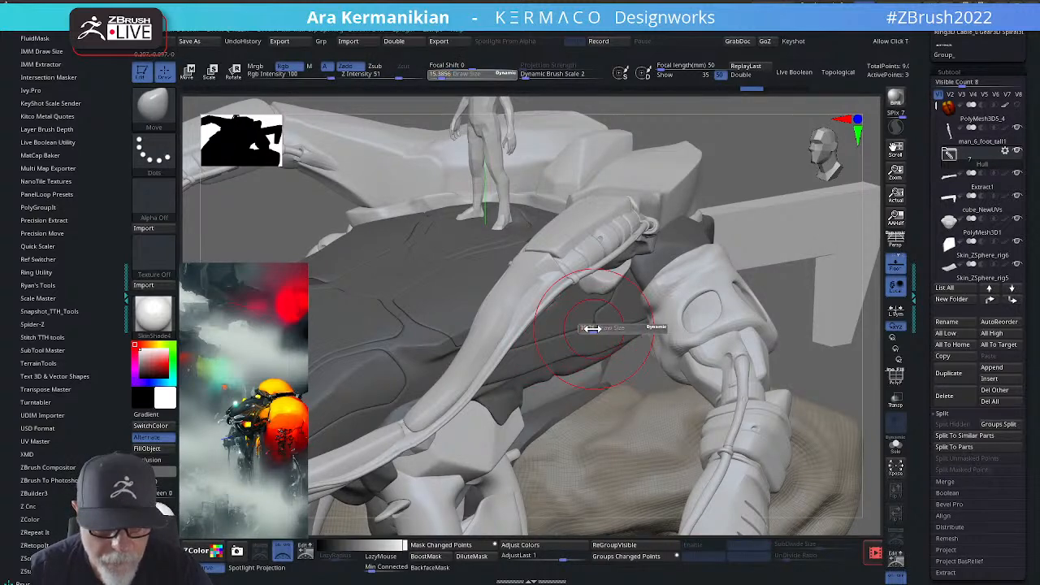
left_click_drag(592, 329, 588, 329)
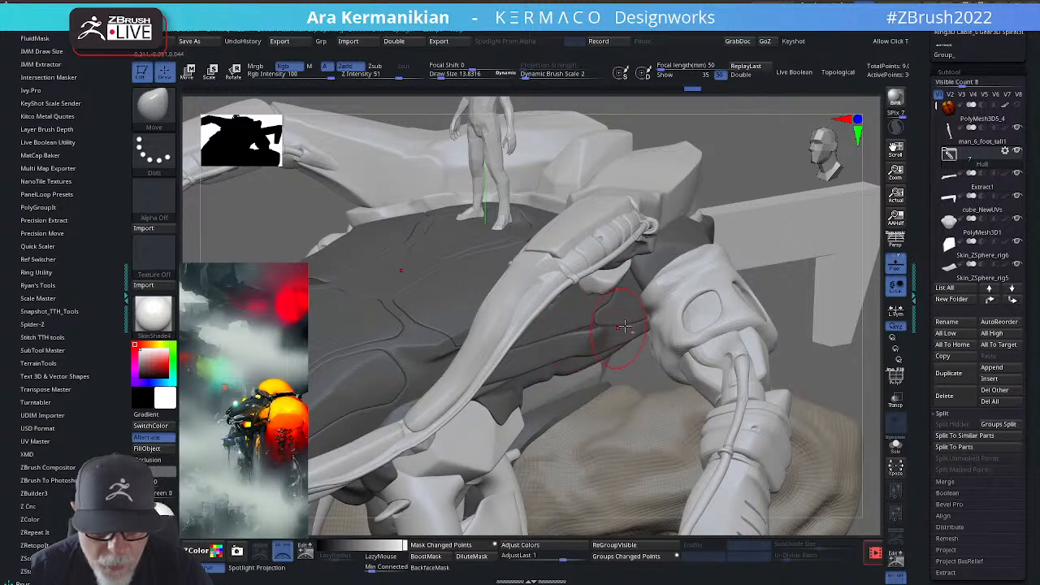
mouse_move(794, 295)
left_mouse_down()
mouse_move(784, 287)
mouse_move(605, 341)
left_mouse_up()
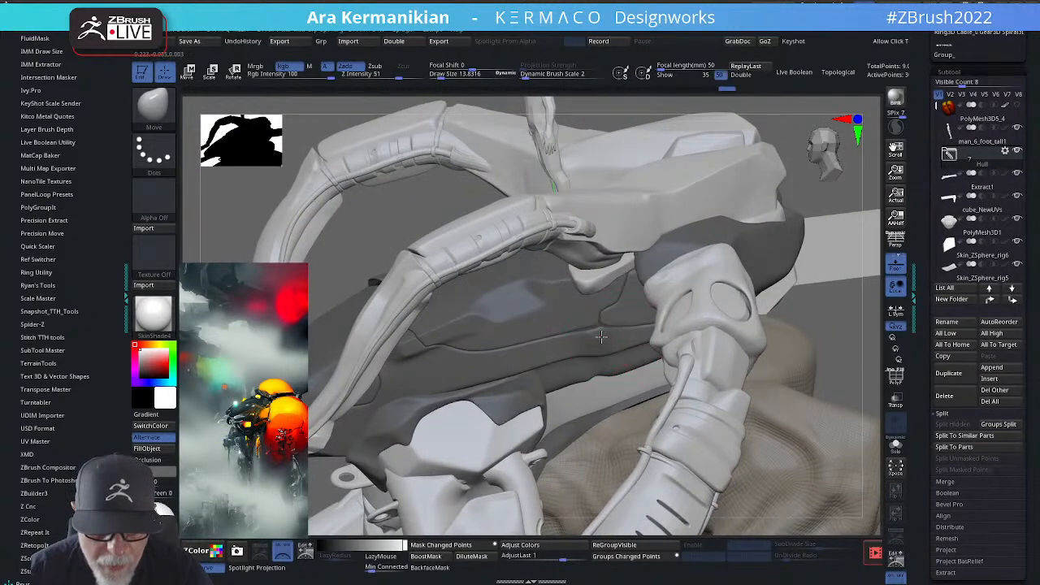
Step: Polish the reshaped side panel edge with the hPolish brush at a draw size of about 8.5
right_click(582, 342)
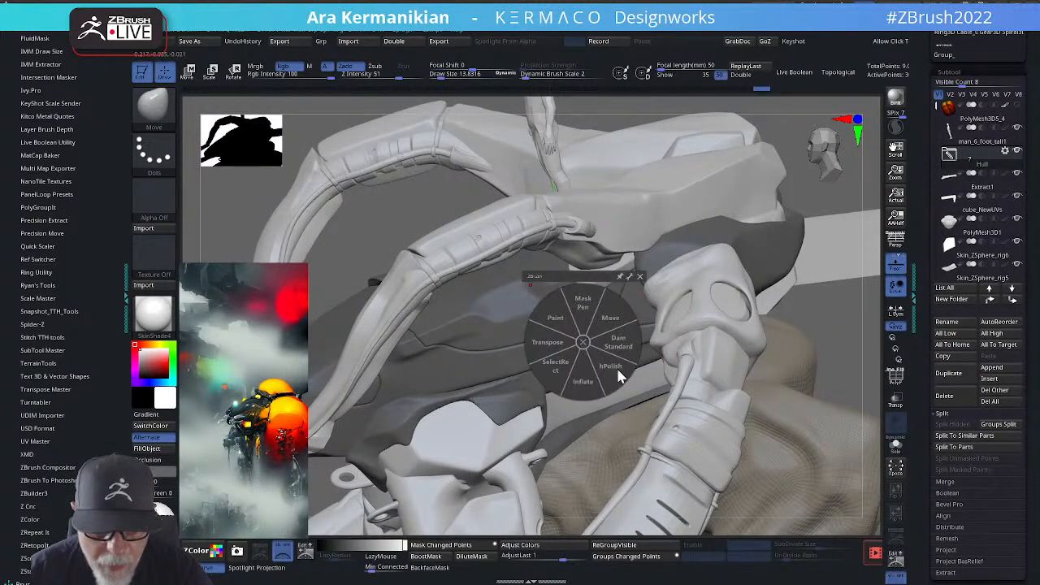
left_click(611, 370)
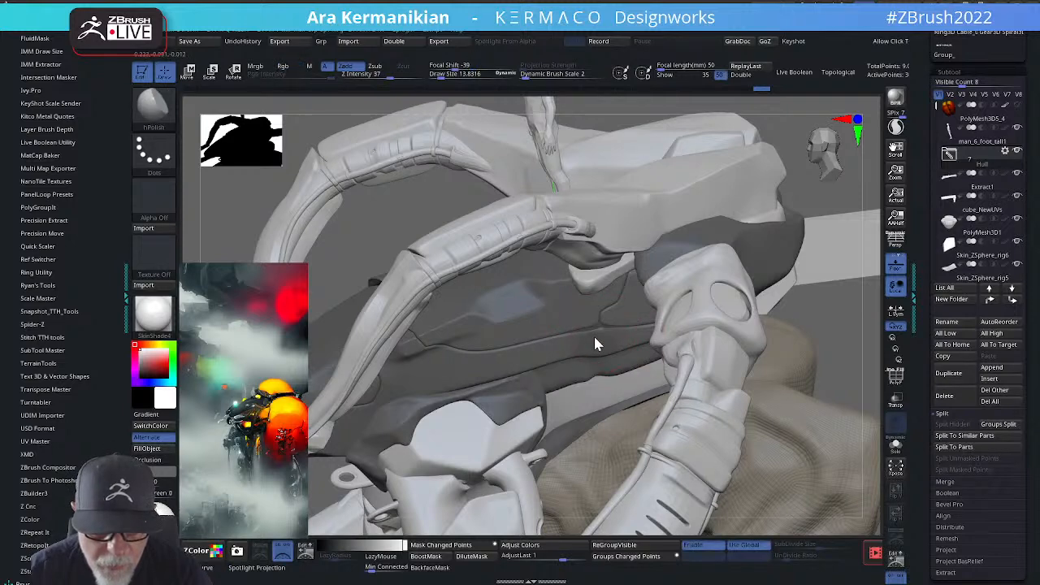
key("s")
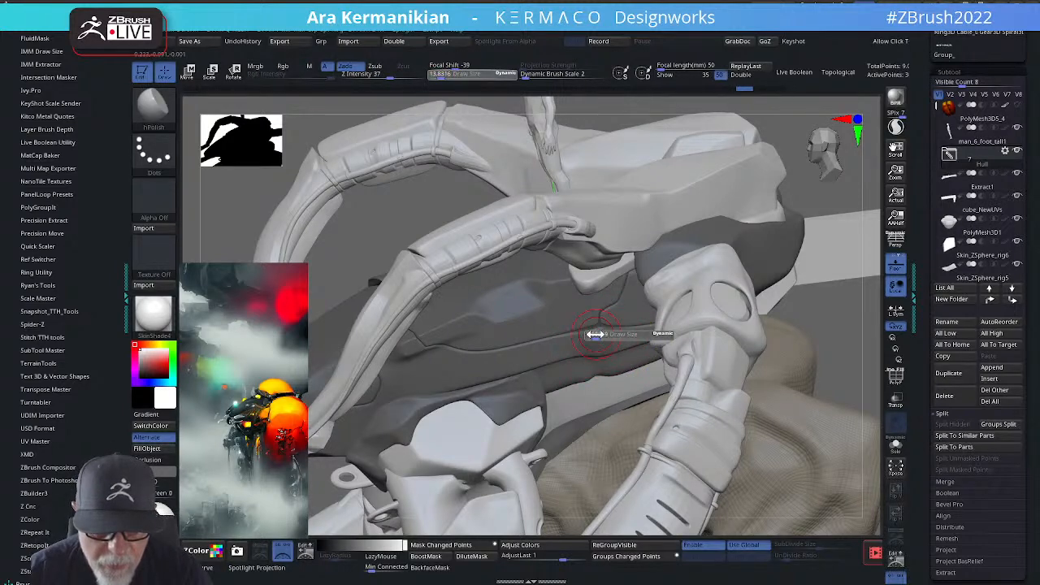
left_click(595, 334)
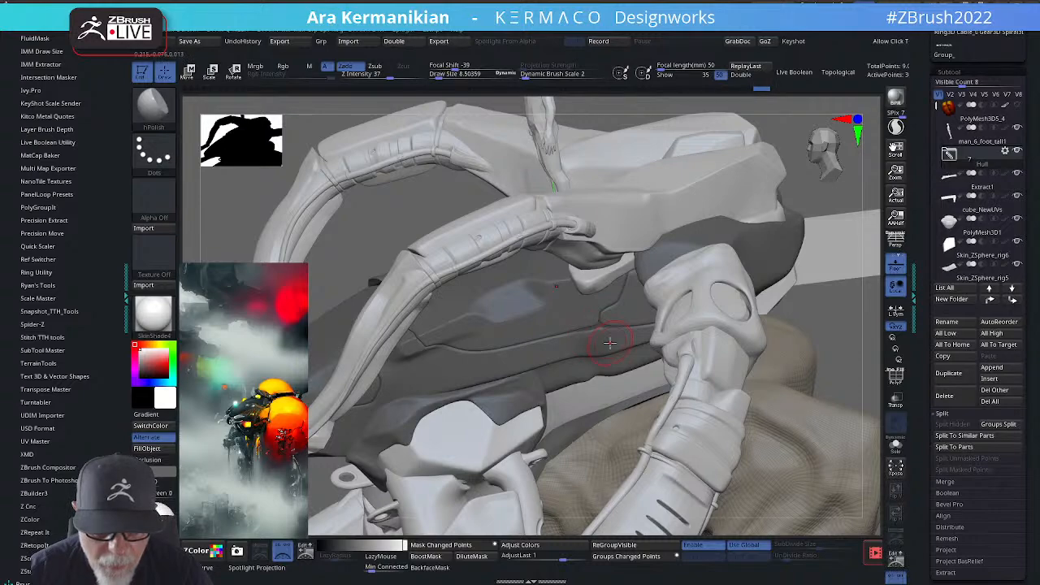
left_click_drag(802, 332, 617, 341, "alt")
Step: Review the whole mech's silhouette and hull panels from the front and side
left_click_drag(790, 342, 593, 315)
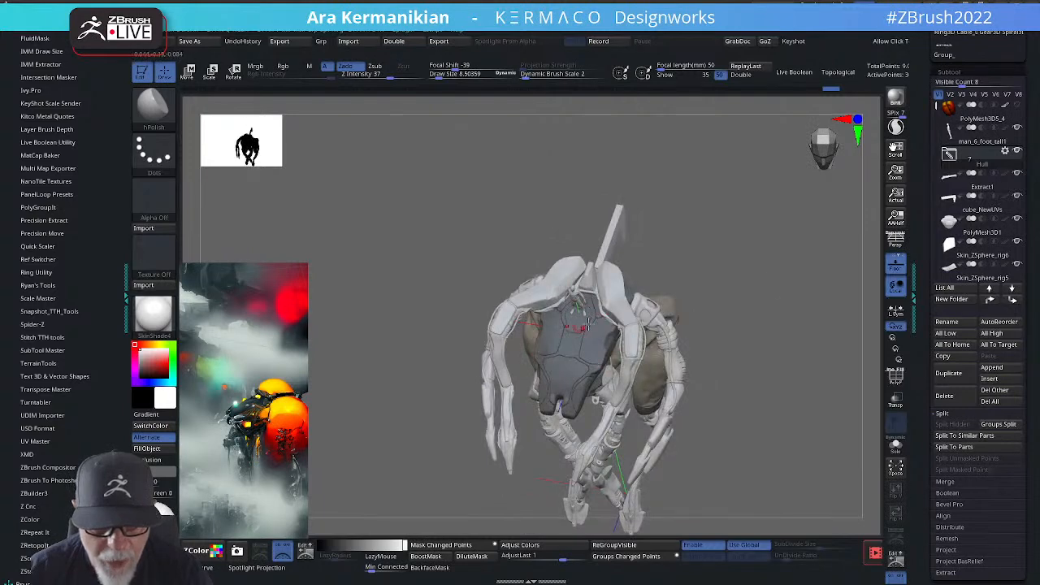
left_click_drag(771, 293, 582, 331)
left_click_drag(760, 344, 791, 256)
left_click_drag(755, 350, 555, 376)
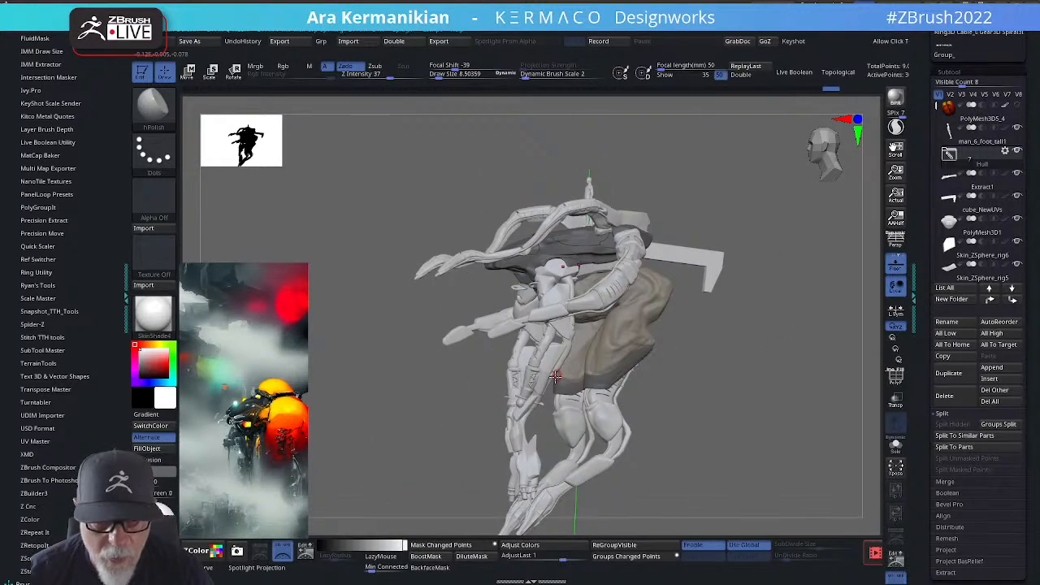
left_click_drag(763, 379, 845, 277)
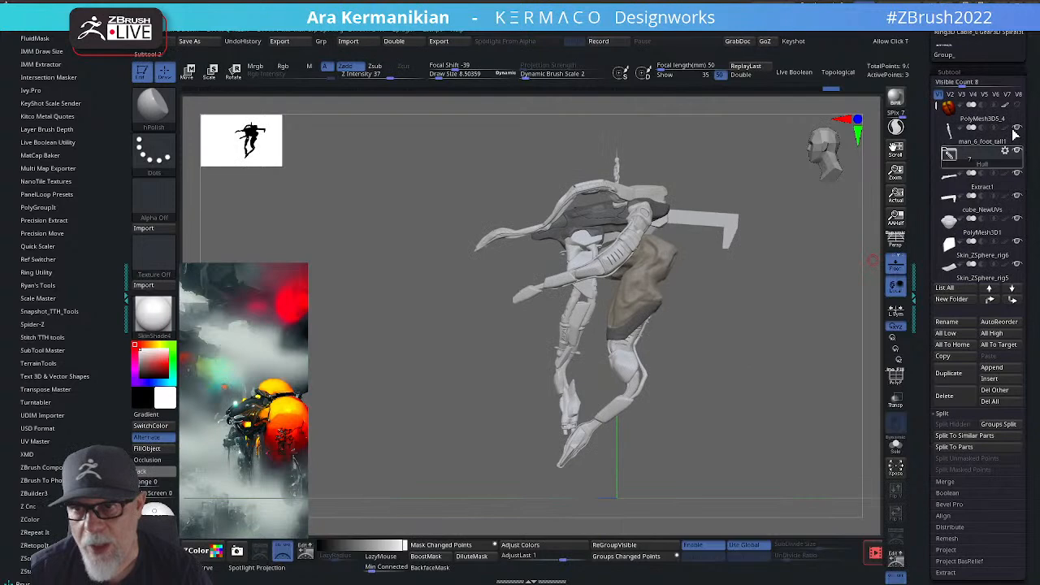
Step: Switch to the Group_03 tool and examine its mechanical kitbash parts from several angles, checking their polygroups
left_click(947, 71)
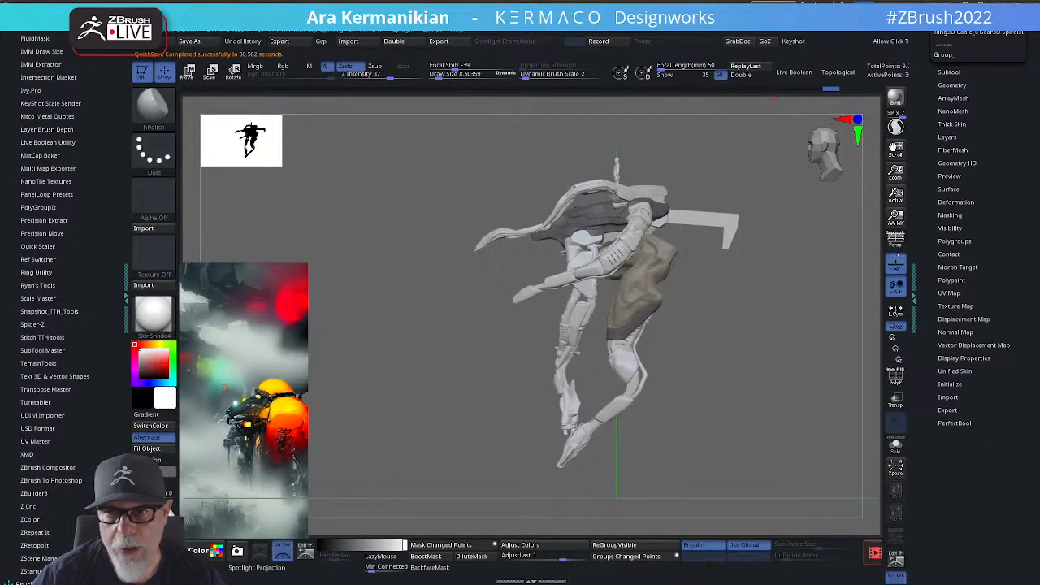
left_click(944, 72)
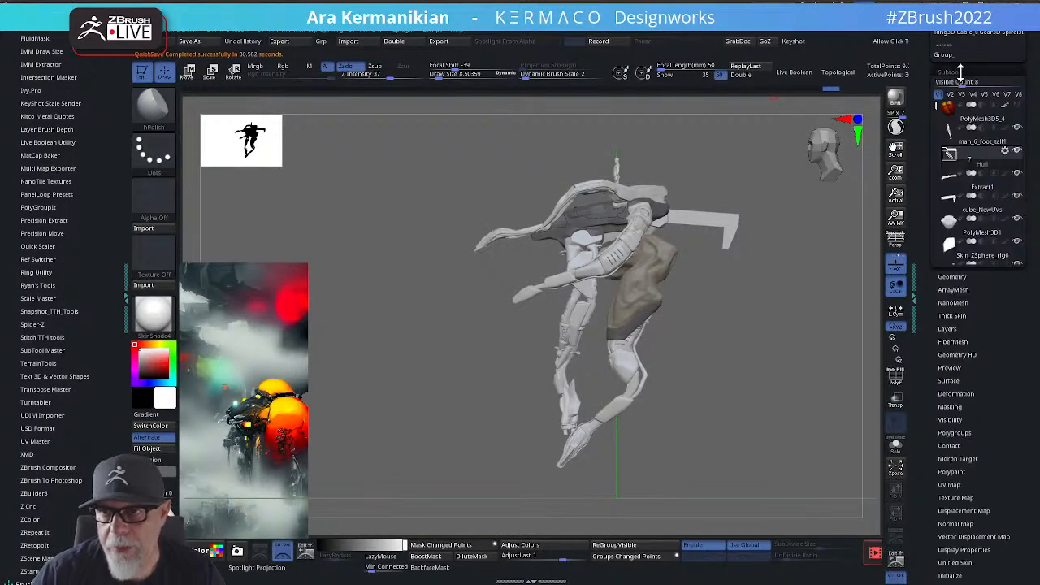
left_click(944, 52)
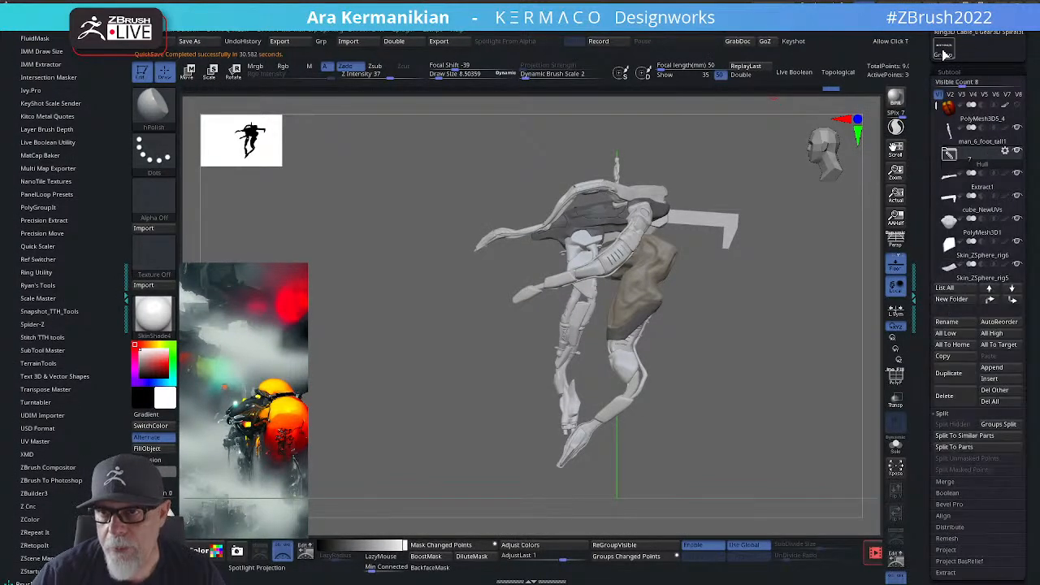
left_click_drag(778, 257, 746, 364)
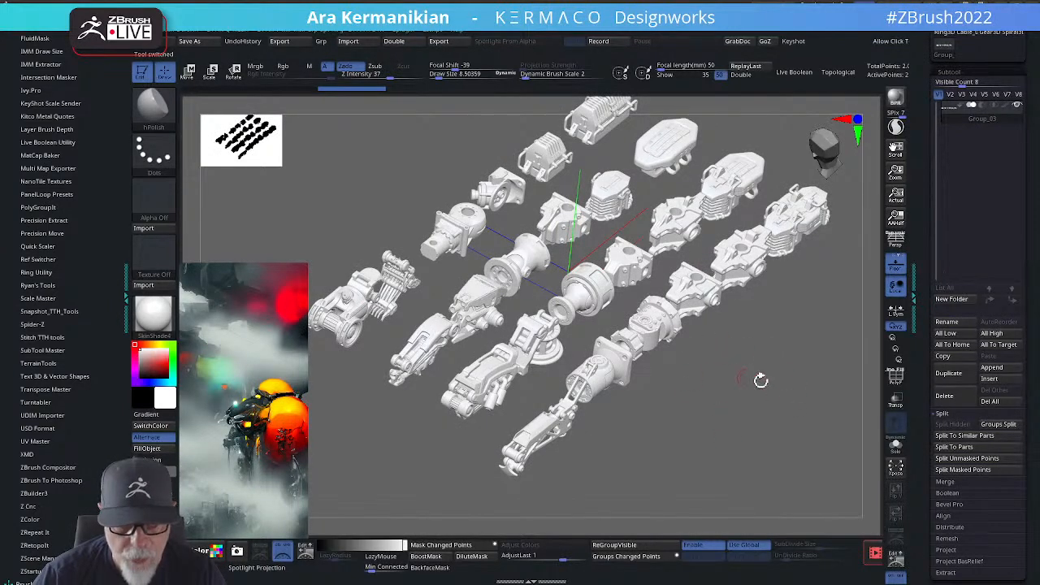
left_click_drag(799, 394, 715, 325)
left_click(898, 383)
left_click(897, 379)
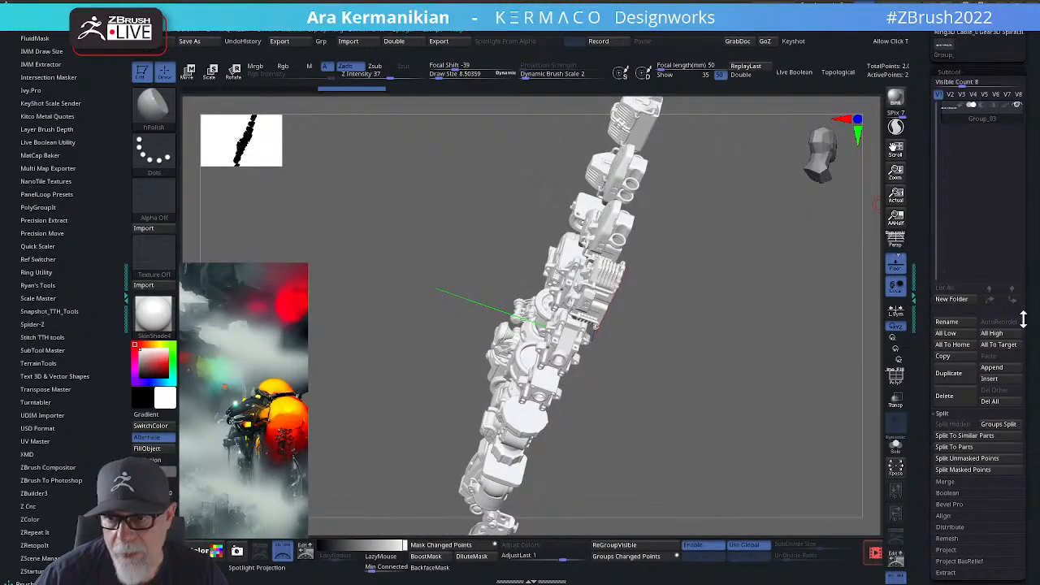
Step: Append a PolyMesh3D star below Group_03 as a placeholder and make it the active subtool
left_click(992, 369)
left_click(800, 362)
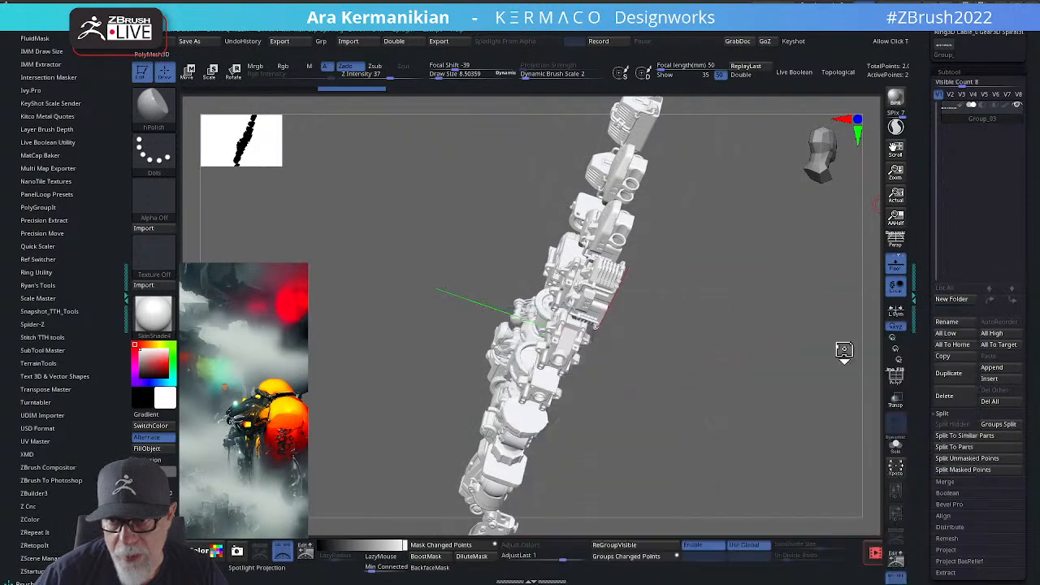
left_click(1006, 132)
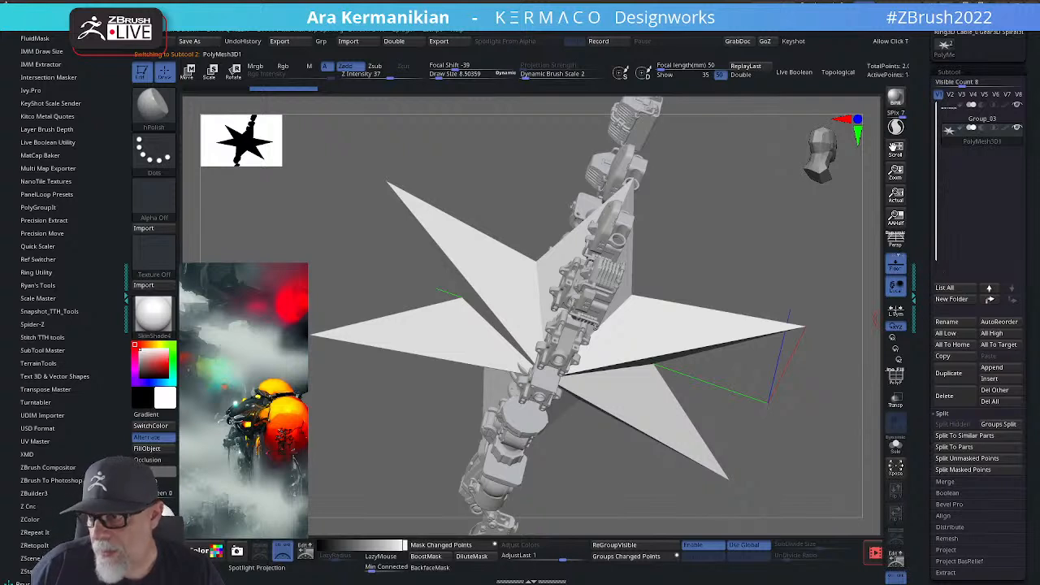
Step: Switch to the image viewer and examine the kitbash preview sheets to identify which parts each group contains
left_click_drag(216, 580, 473, 4)
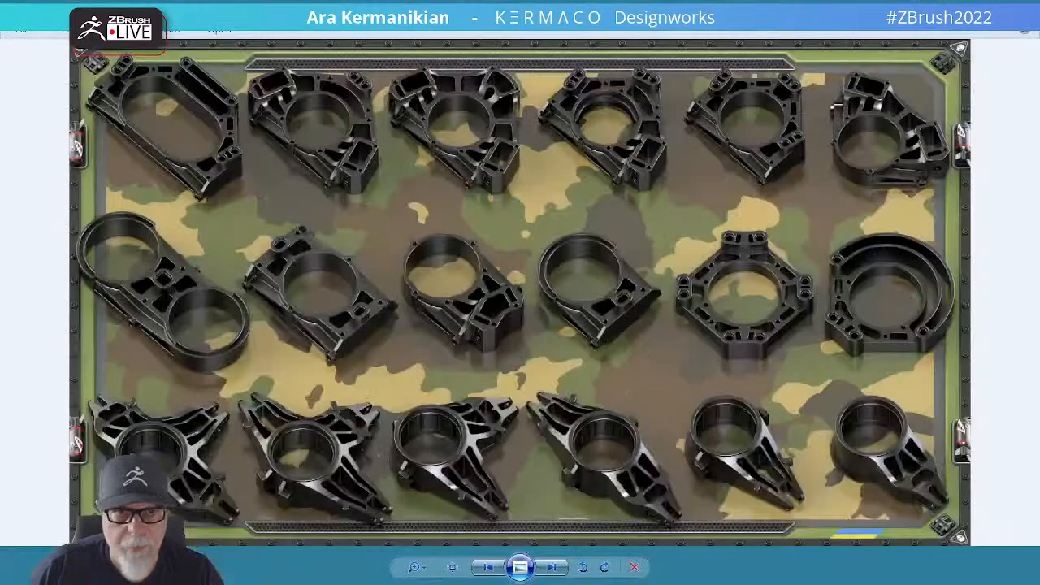
left_click(552, 567)
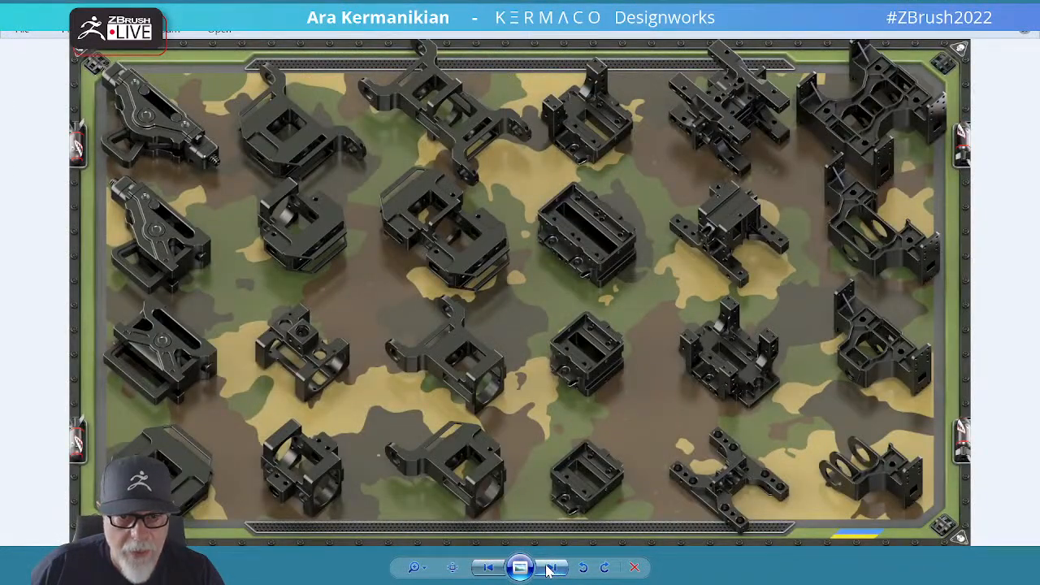
left_click(549, 569)
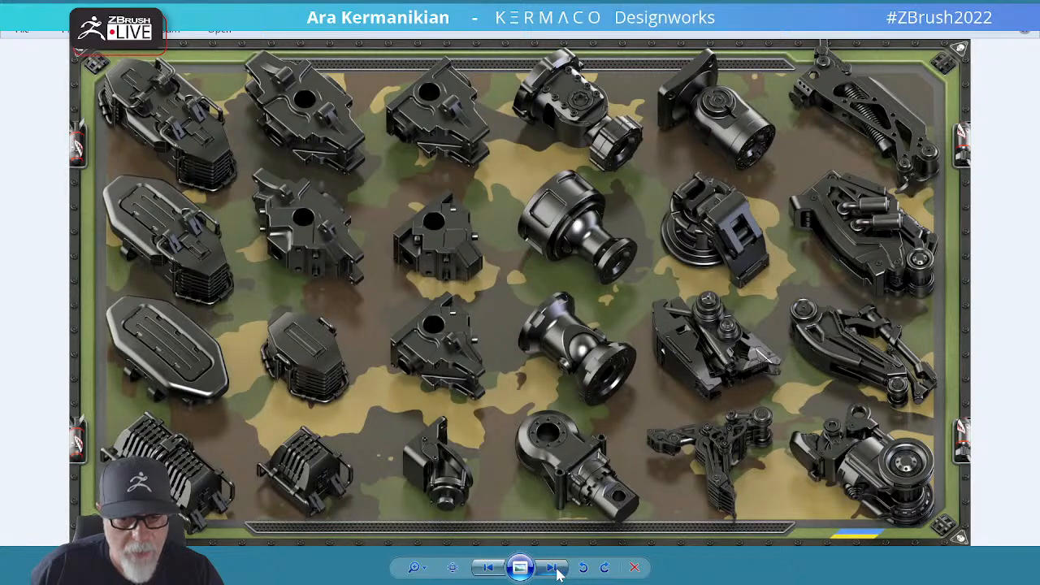
left_click(552, 568)
left_click(553, 569)
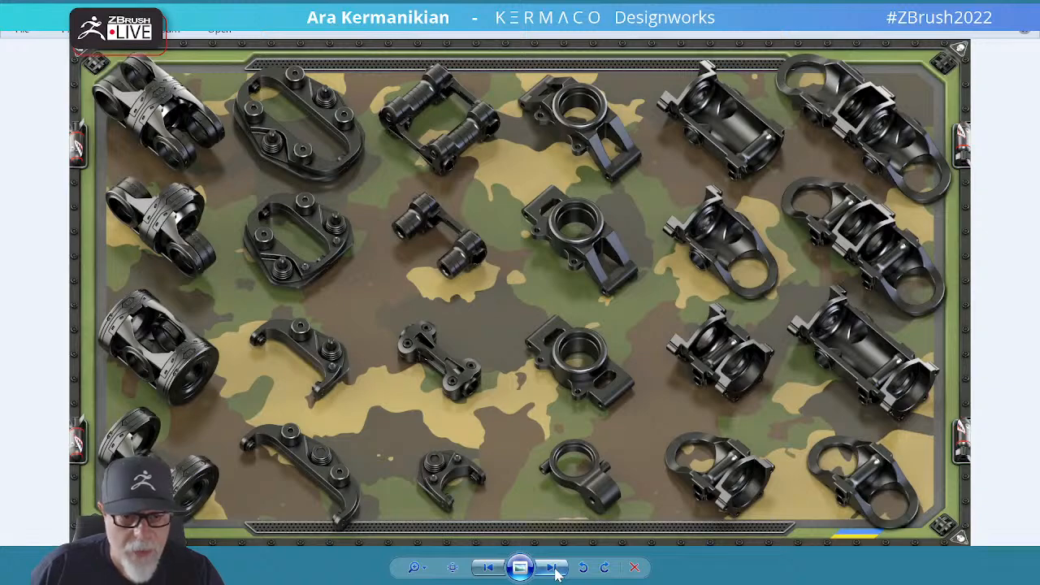
left_click(552, 568)
left_click(552, 569)
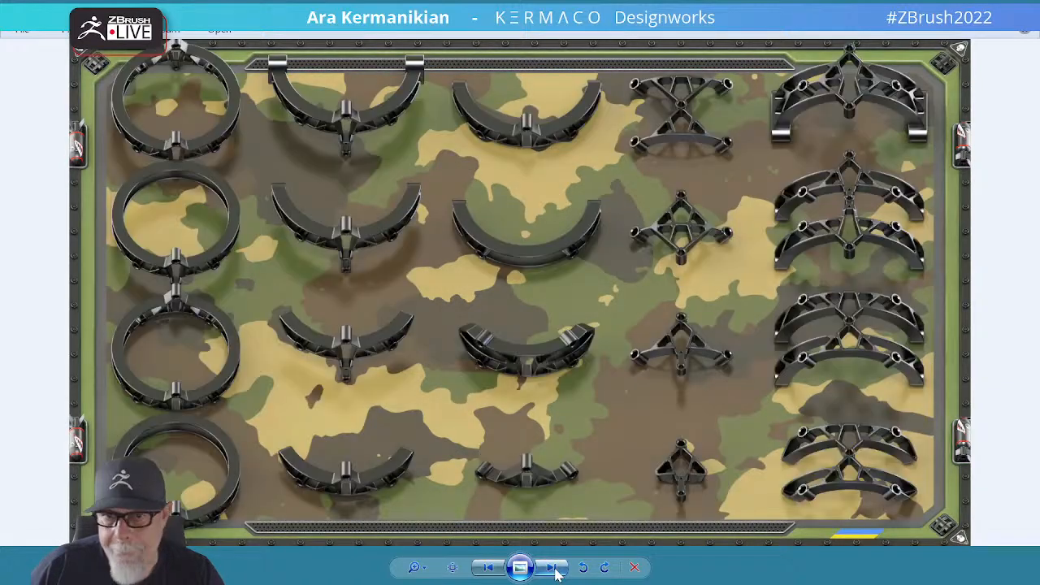
left_click(552, 568)
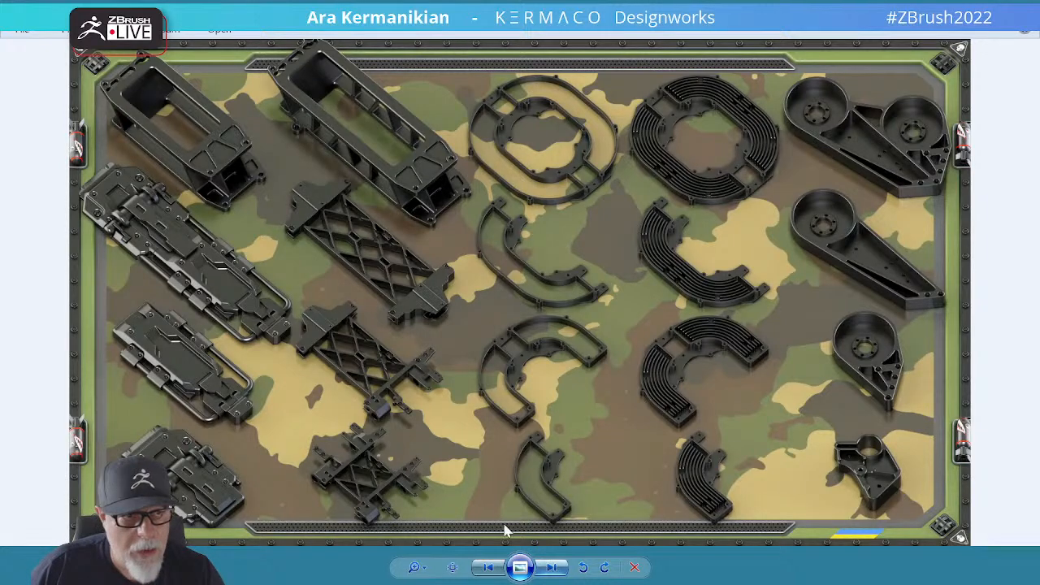
left_click(945, 3)
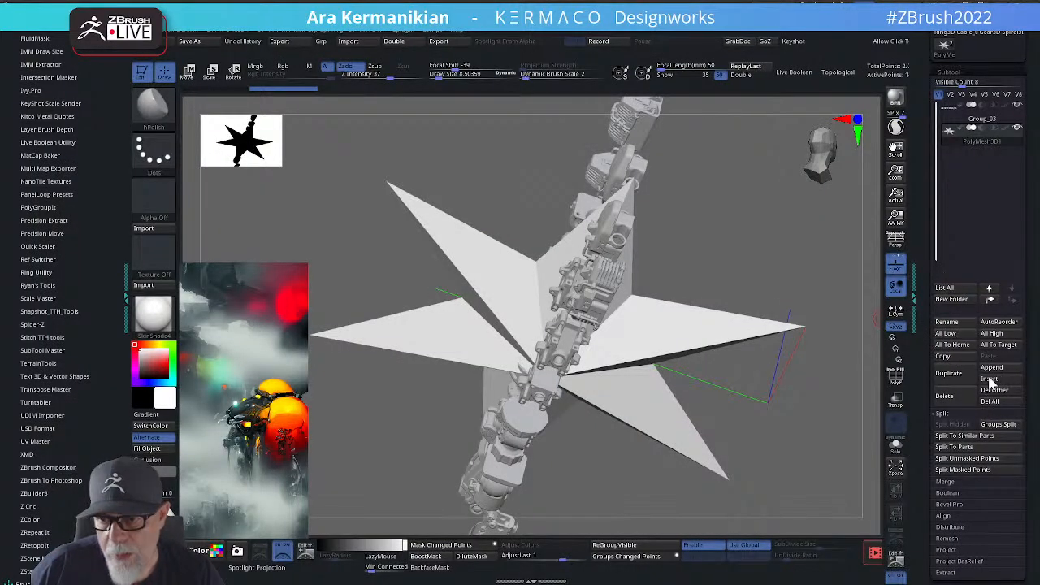
Step: Import Group_08 in place of the PolyMesh3D star and hide Group_03 so only the new parts show
scroll(949, 81, "up", 5)
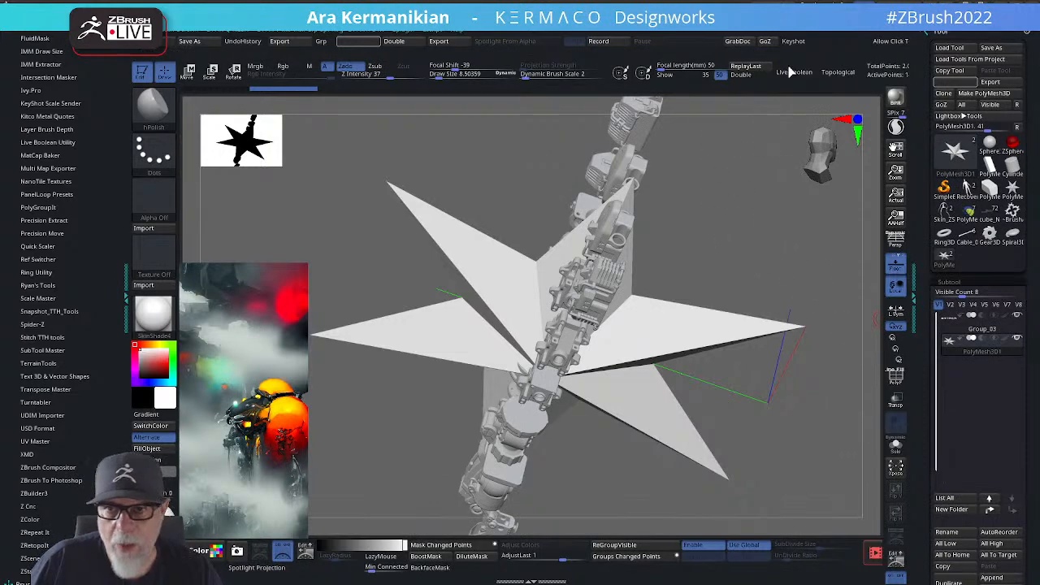
left_click_drag(761, 274, 786, 269)
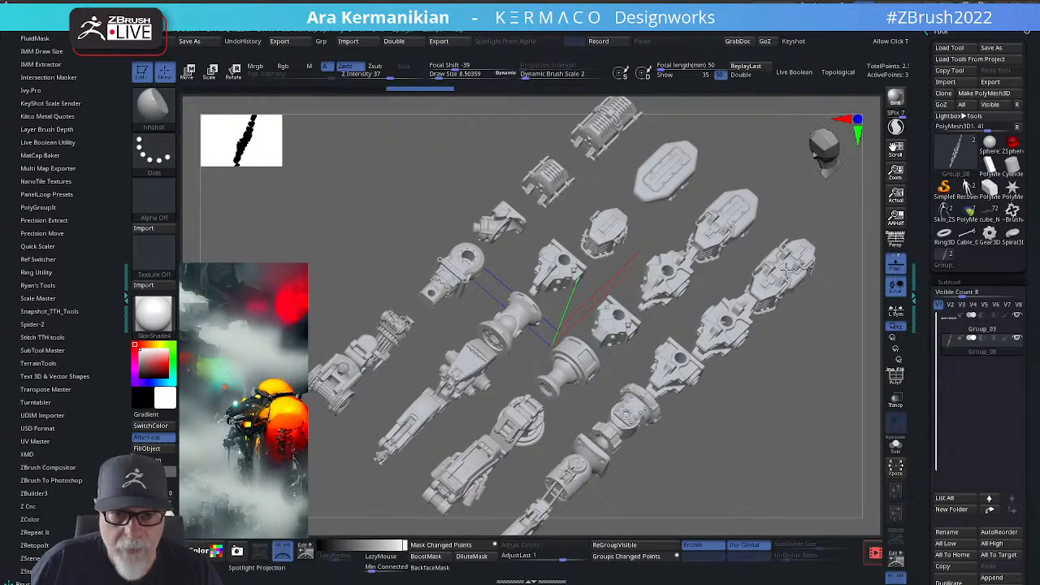
left_click(1017, 318)
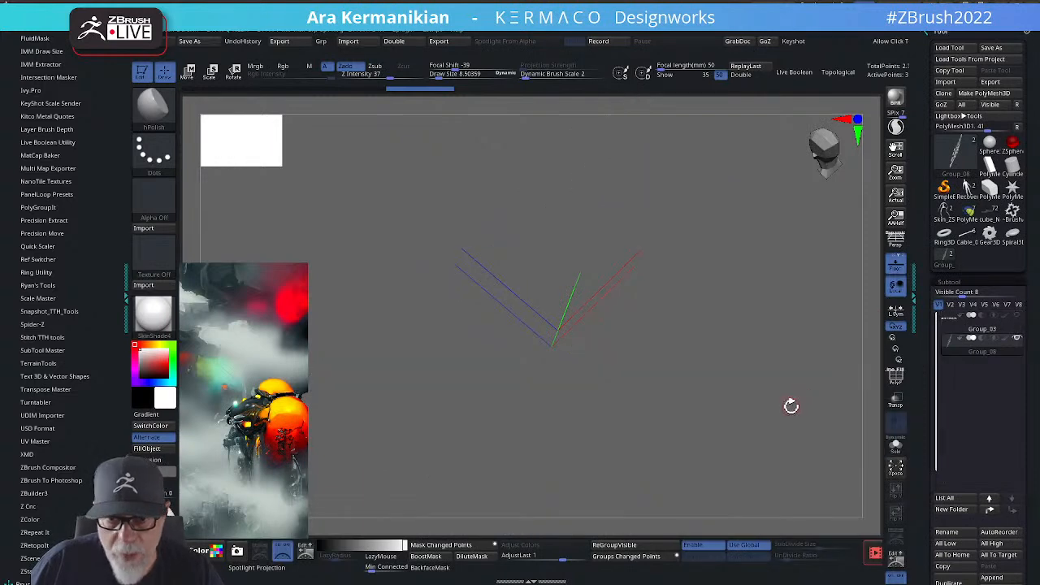
key("f")
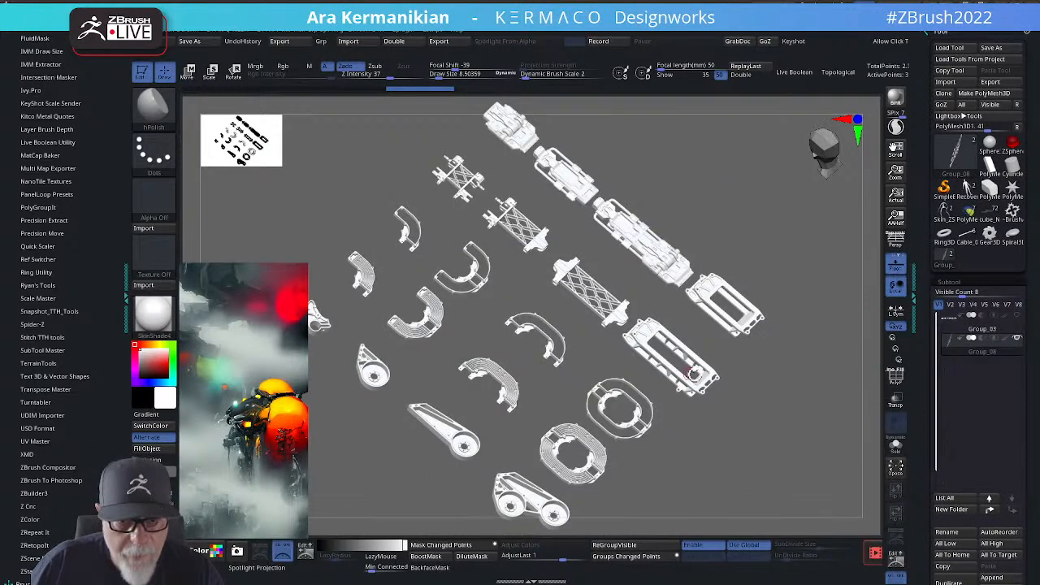
left_click_drag(769, 425, 834, 441)
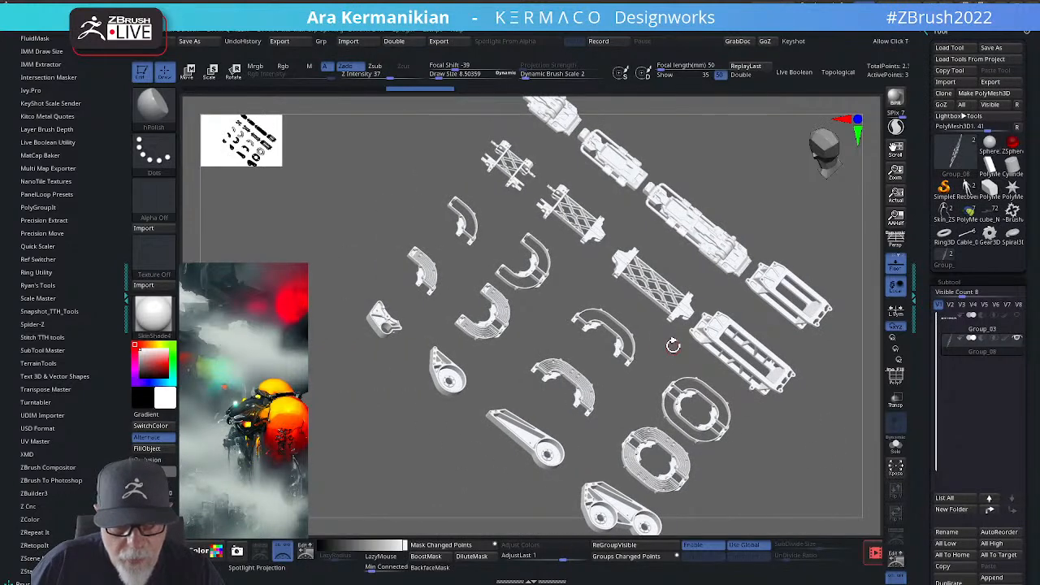
left_click_drag(656, 350, 617, 372)
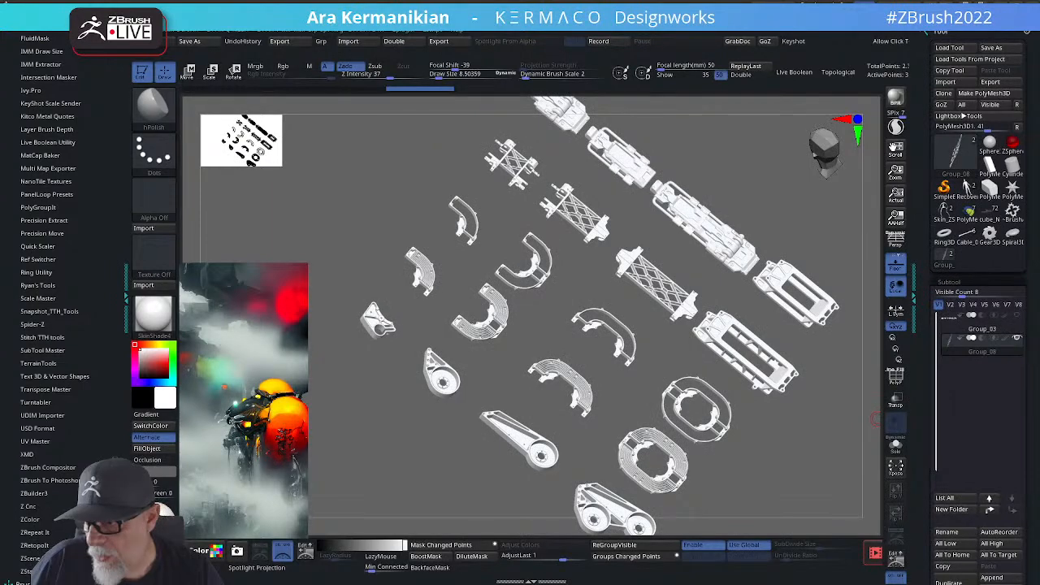
Step: Return to the image viewer and examine the following kitbash preview sheets of brackets, linkages, truss arms, frames and housings
key("alt+Tab")
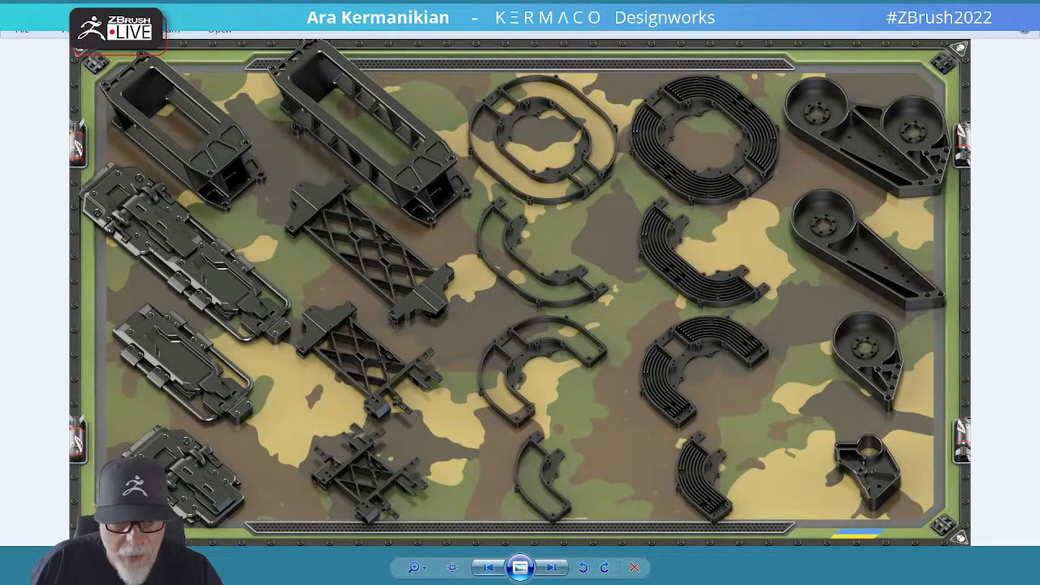
left_click(554, 567)
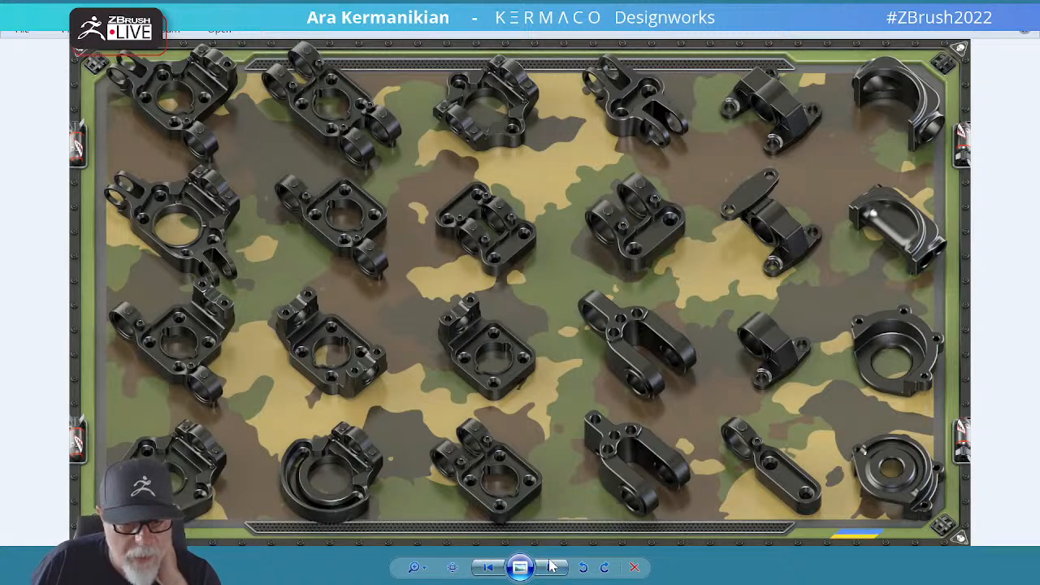
left_click(552, 568)
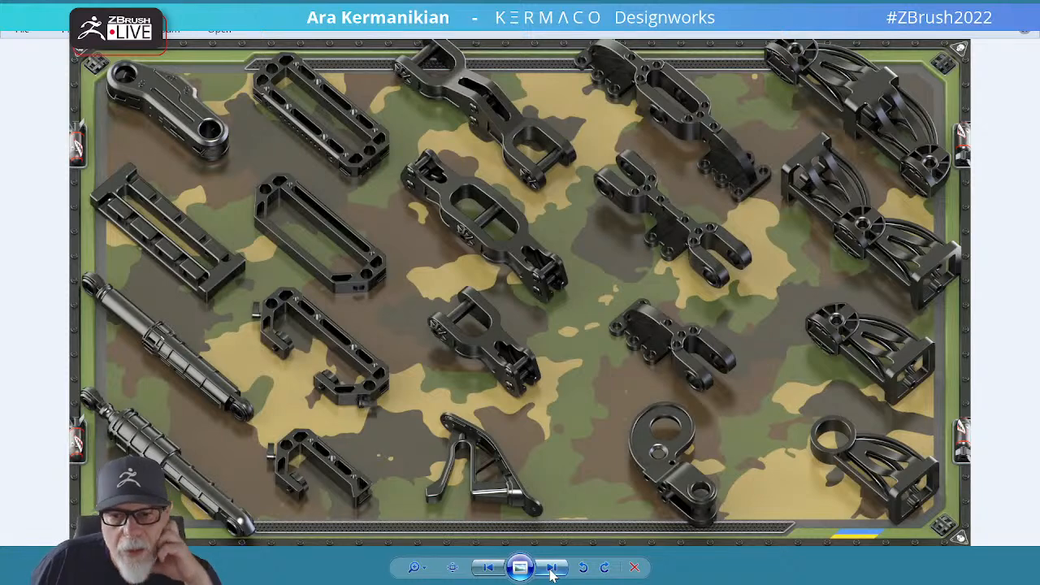
left_click(550, 570)
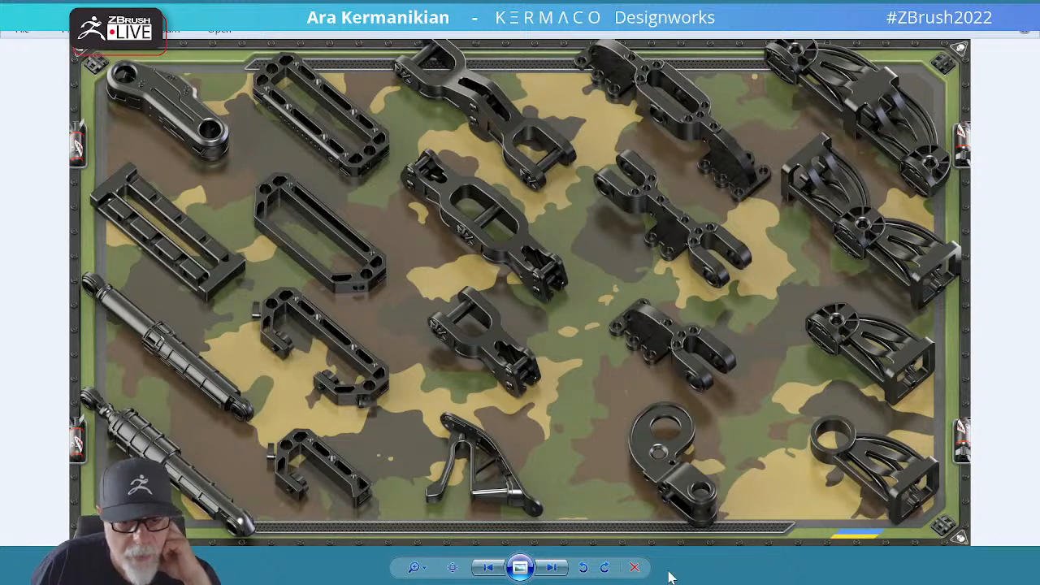
left_click(550, 570)
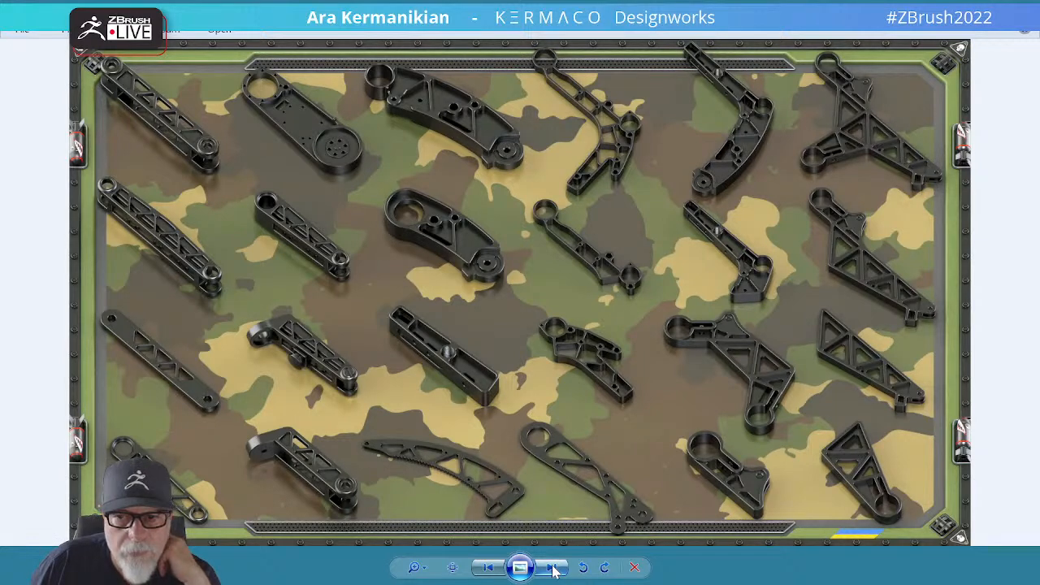
left_click(552, 566)
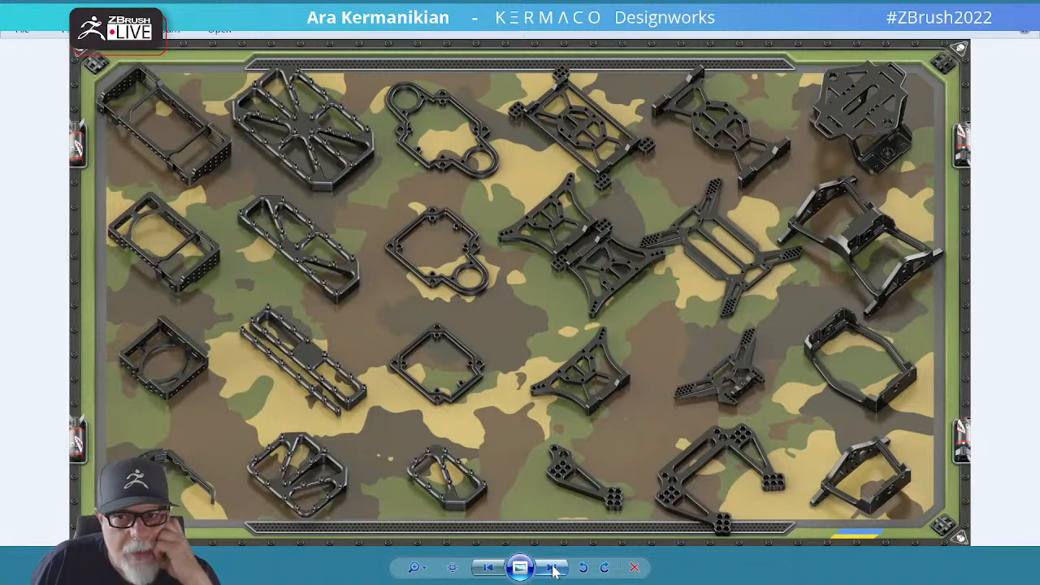
left_click(552, 569)
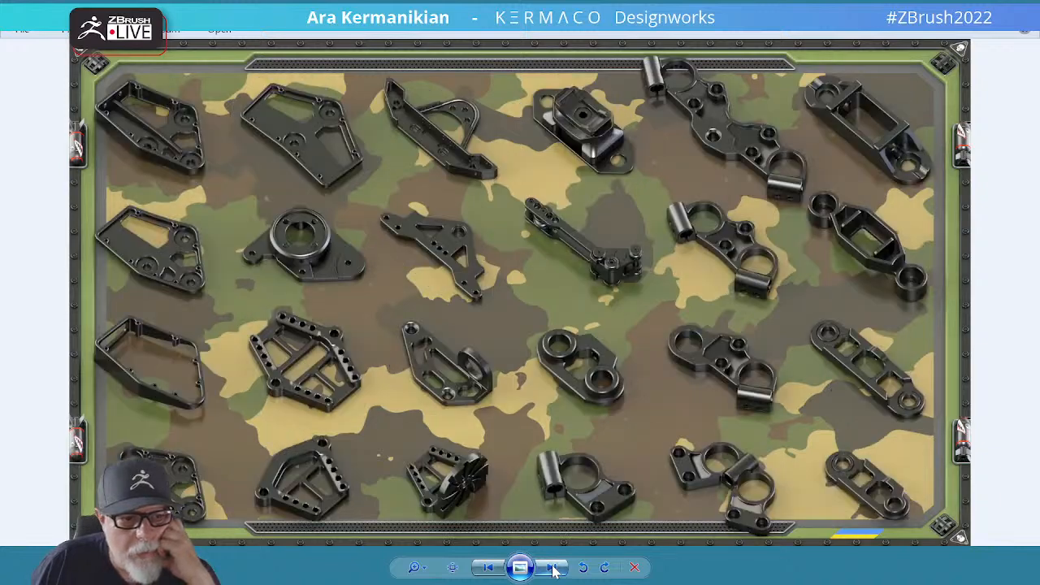
left_click(488, 568)
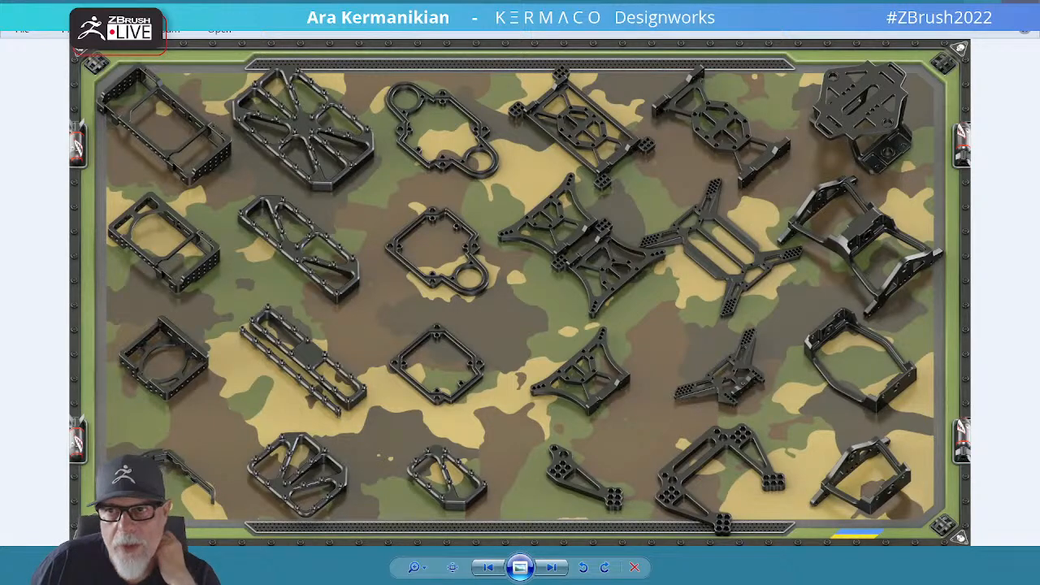
left_click(552, 567)
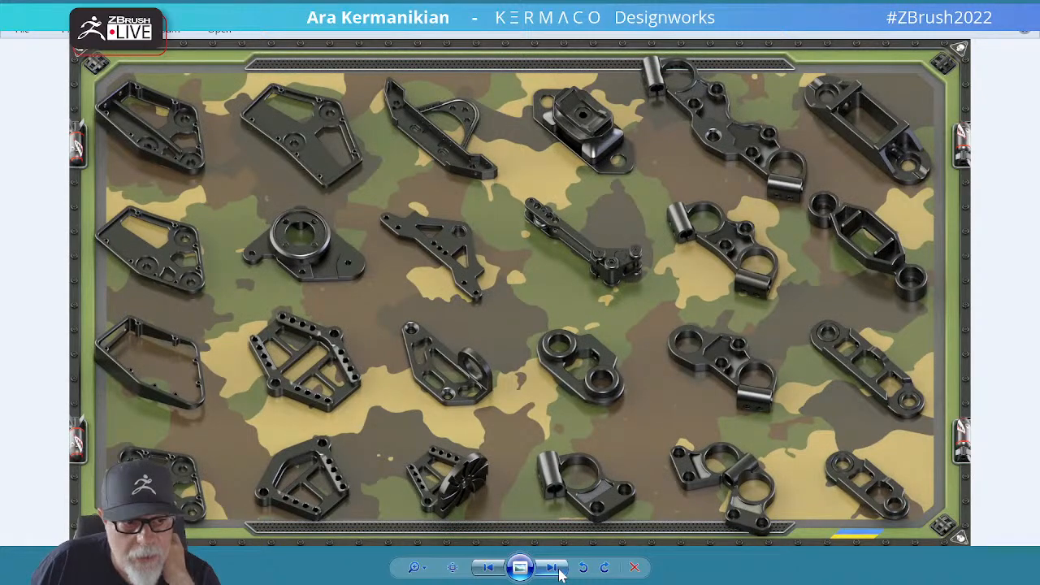
left_click(551, 567)
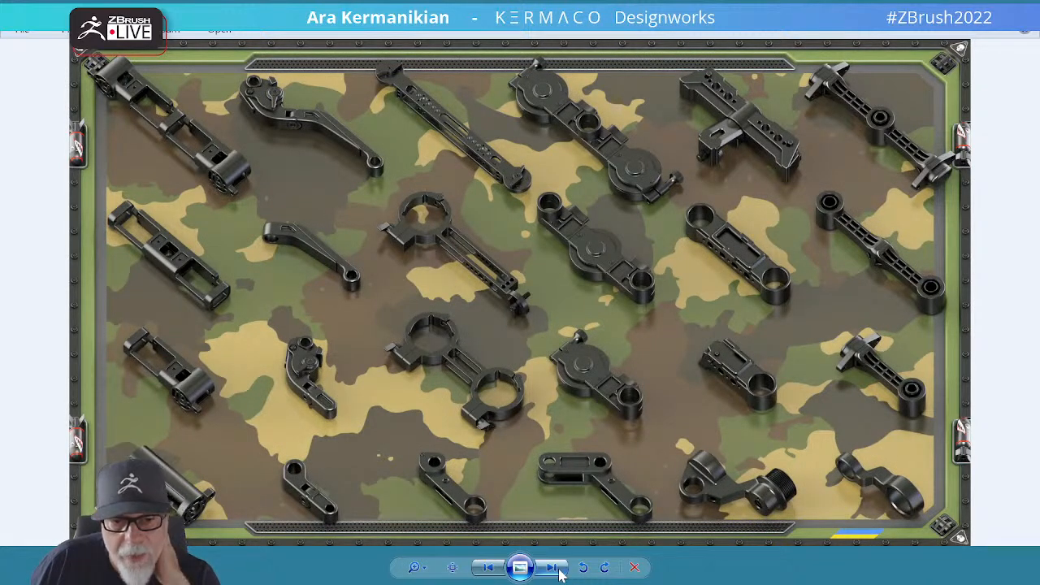
left_click(552, 567)
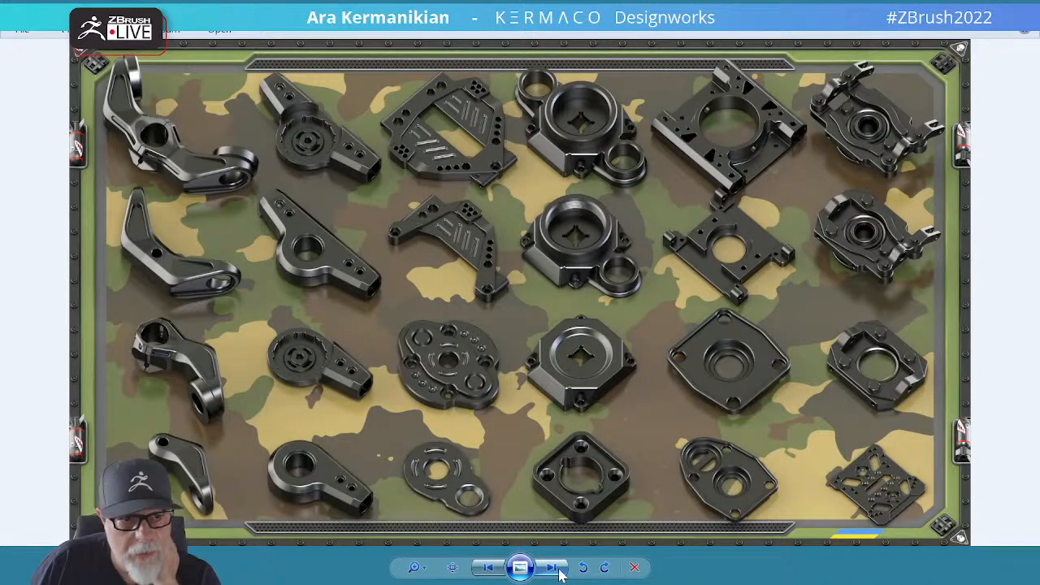
left_click(552, 567)
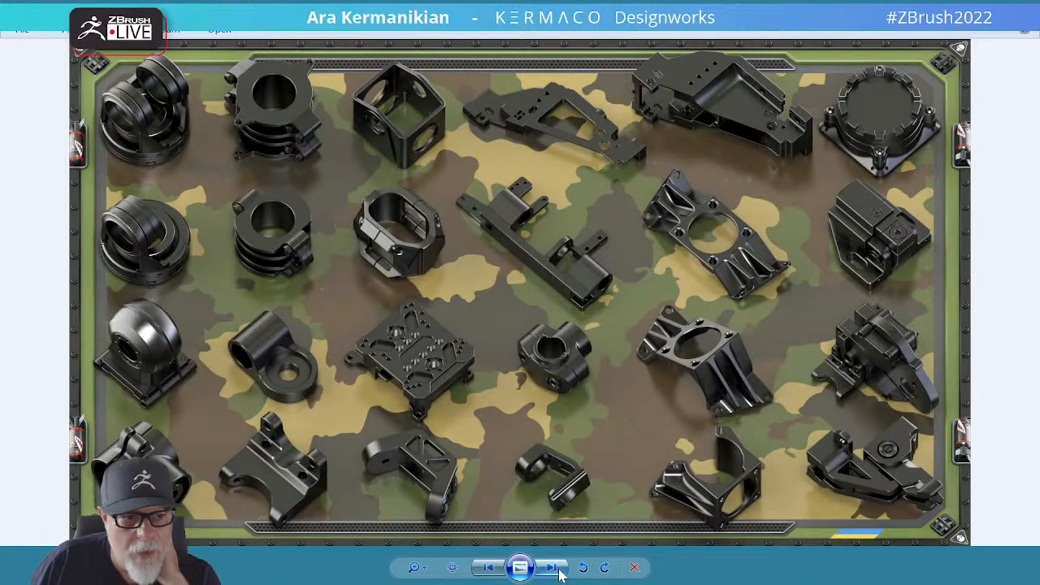
Step: Compare the earlier frame and bracket sheets again and examine the round parts sheet and the 405 Details cover image
left_click(481, 574)
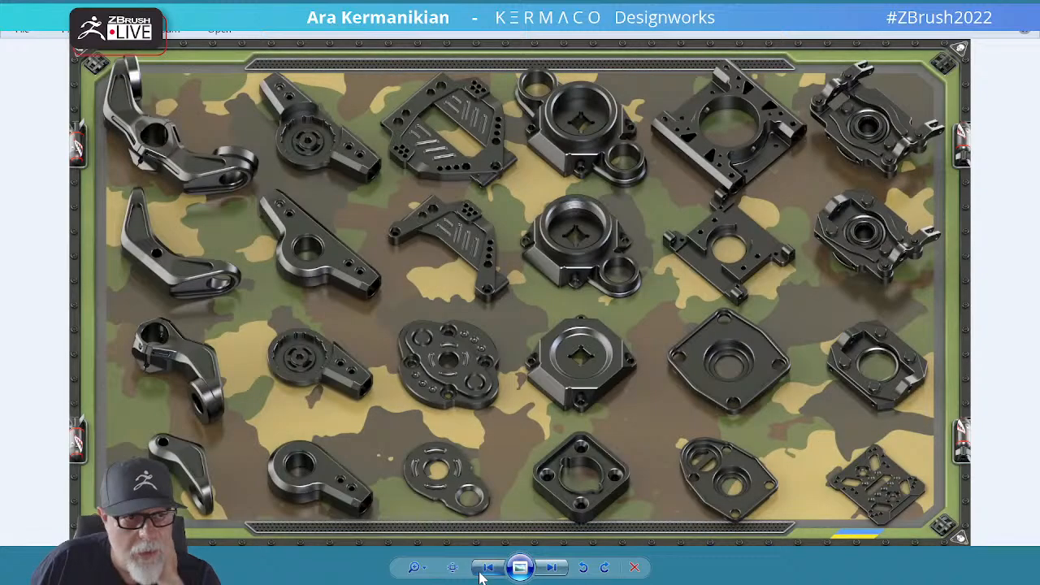
left_click(485, 568)
left_click(485, 568)
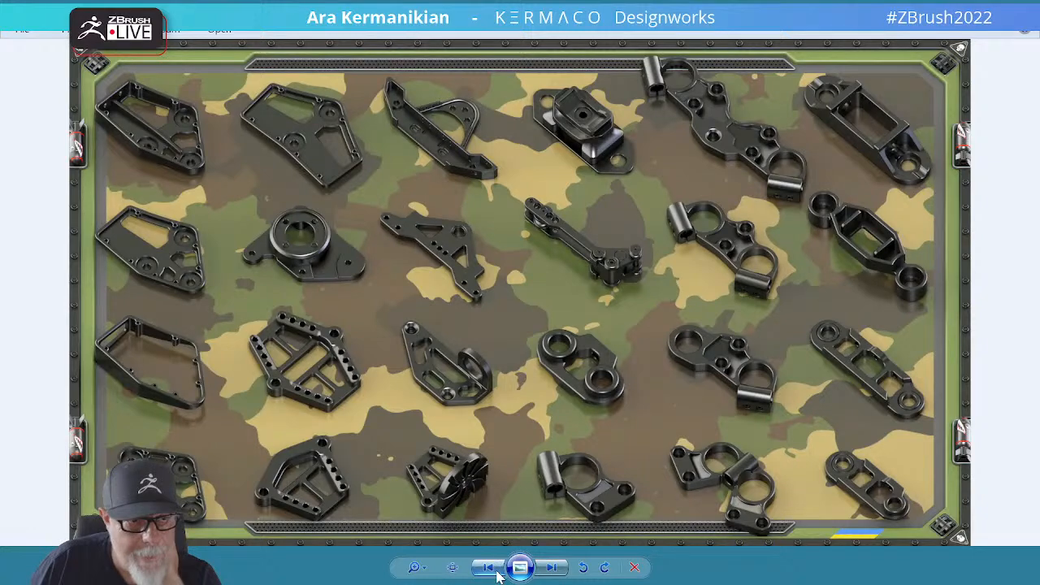
left_click(498, 572)
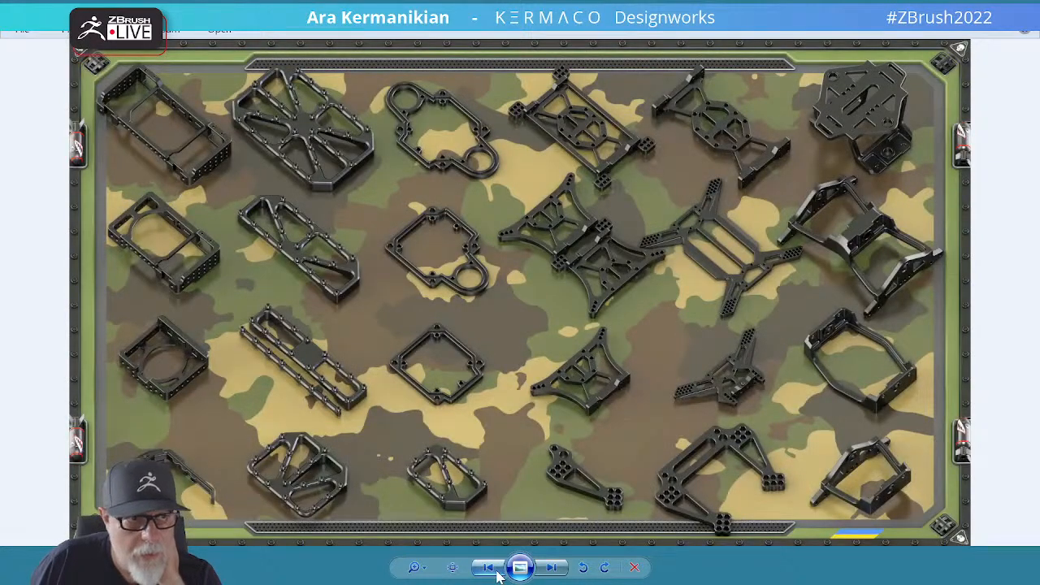
left_click(560, 572)
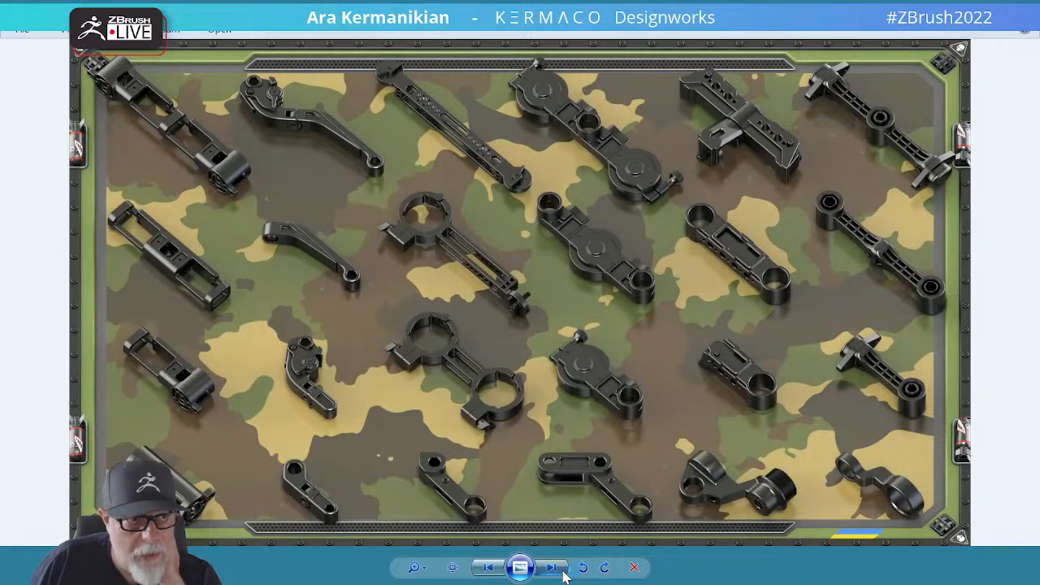
left_click(564, 572)
left_click(564, 573)
left_click(564, 573)
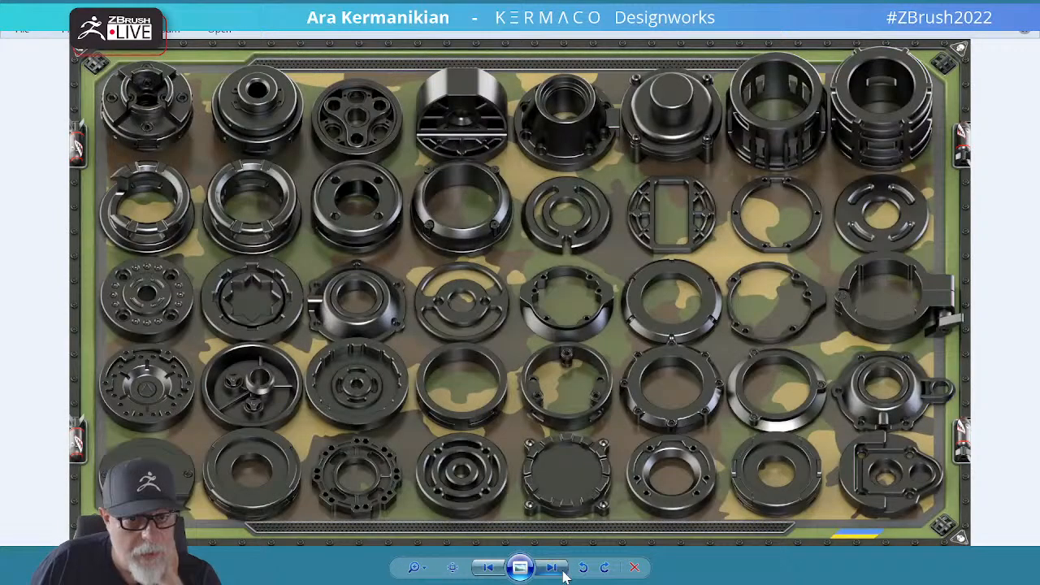
left_click(565, 572)
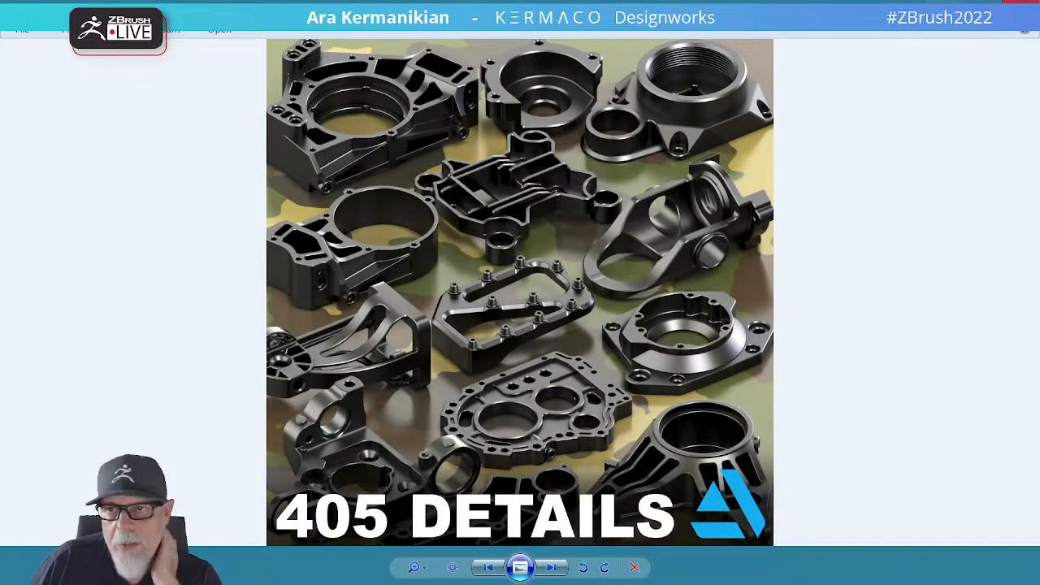
Step: Switch back to ZBrush and append three PolyMesh3D stars as placeholder subtools below Group_08
key("alt+Tab")
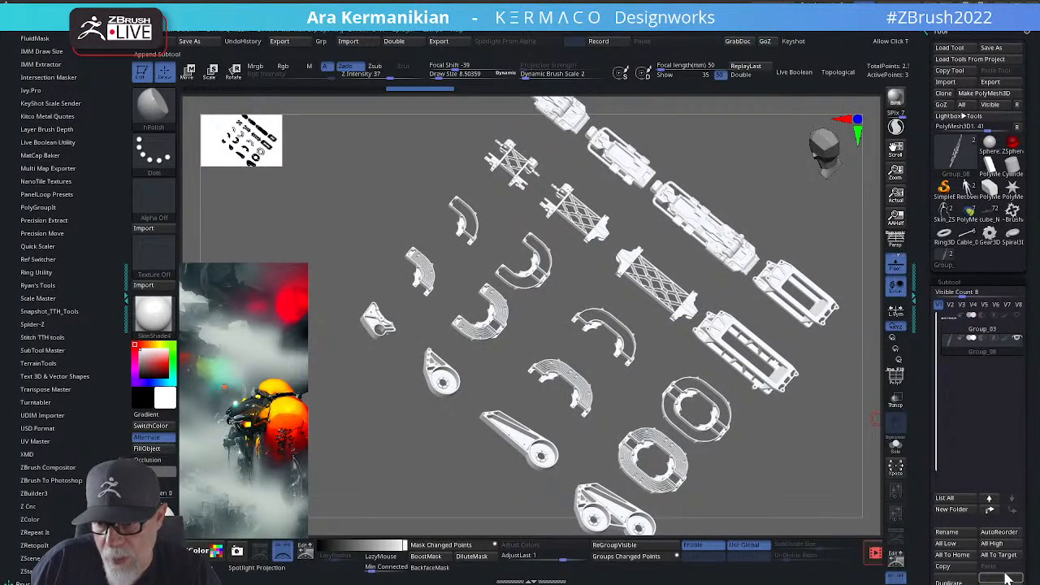
left_click_drag(930, 442, 949, 385)
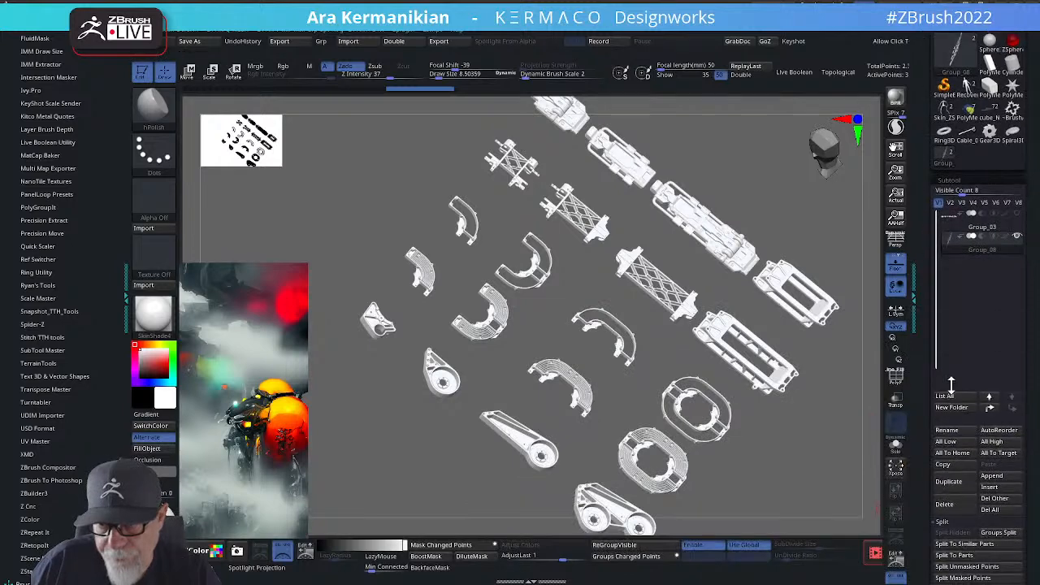
left_click(1010, 478)
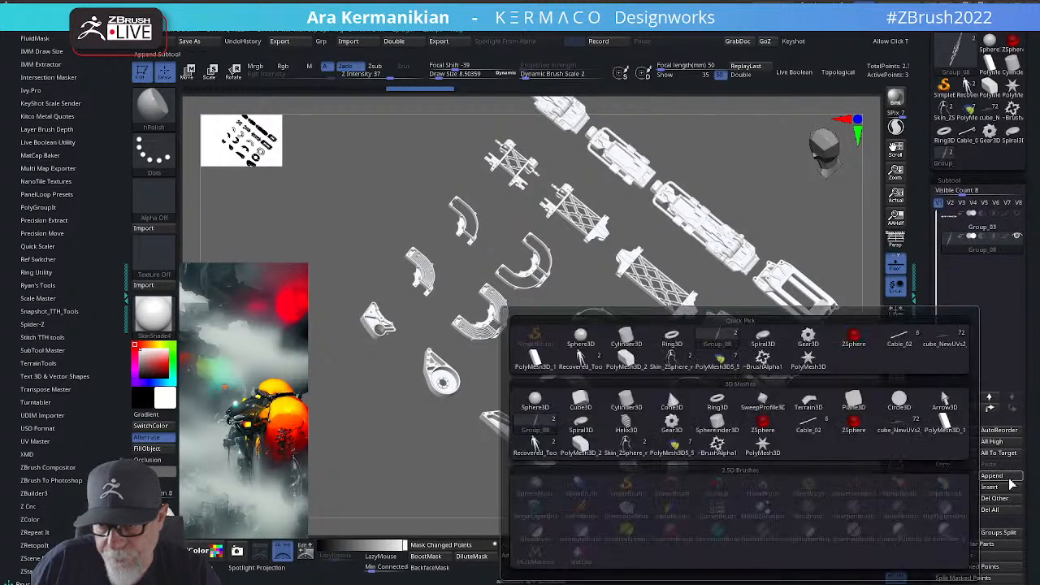
left_click(771, 446)
left_click(1000, 479)
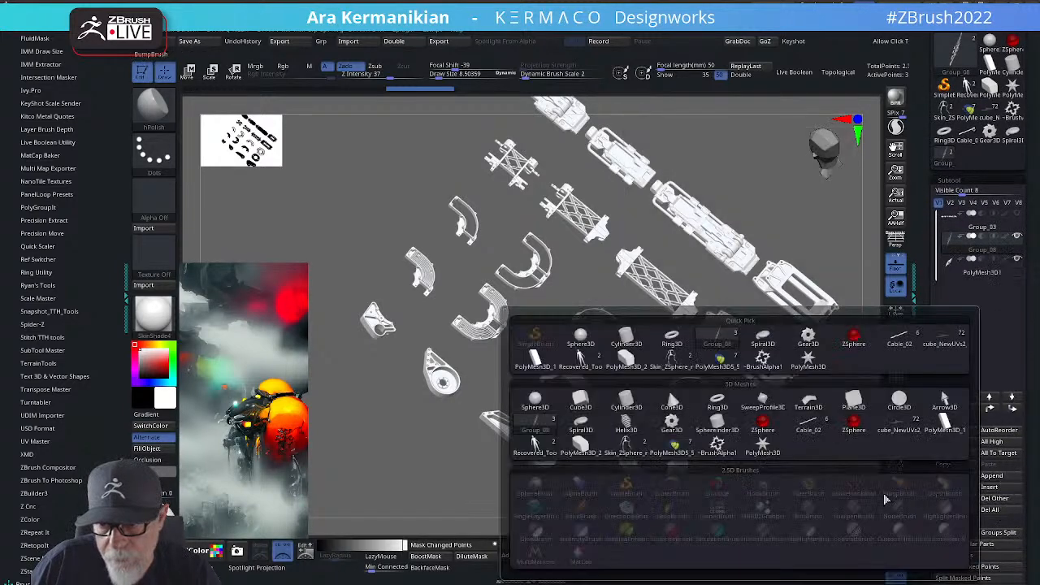
left_click(762, 445)
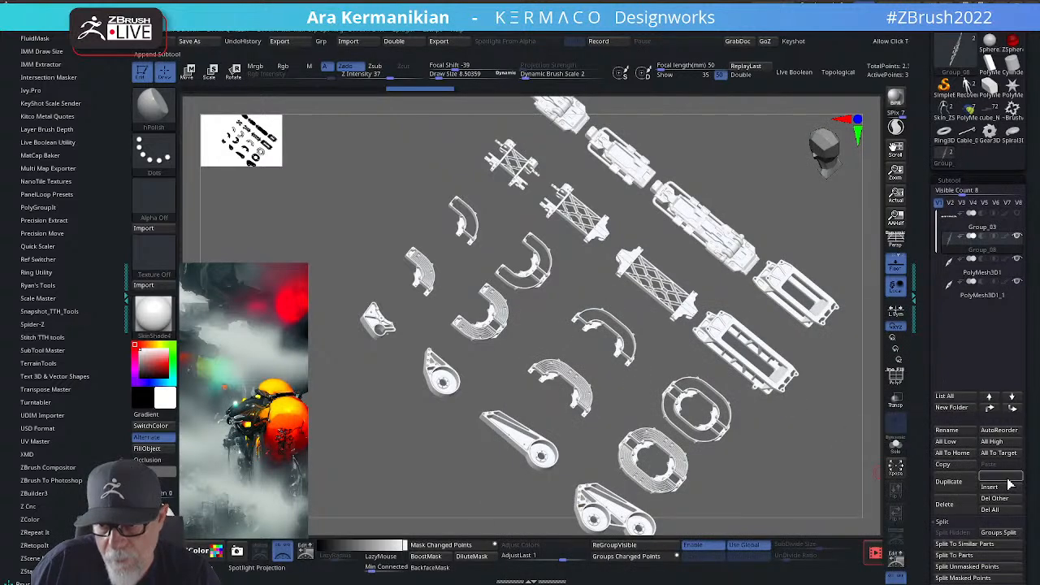
left_click(1008, 479)
left_click(762, 445)
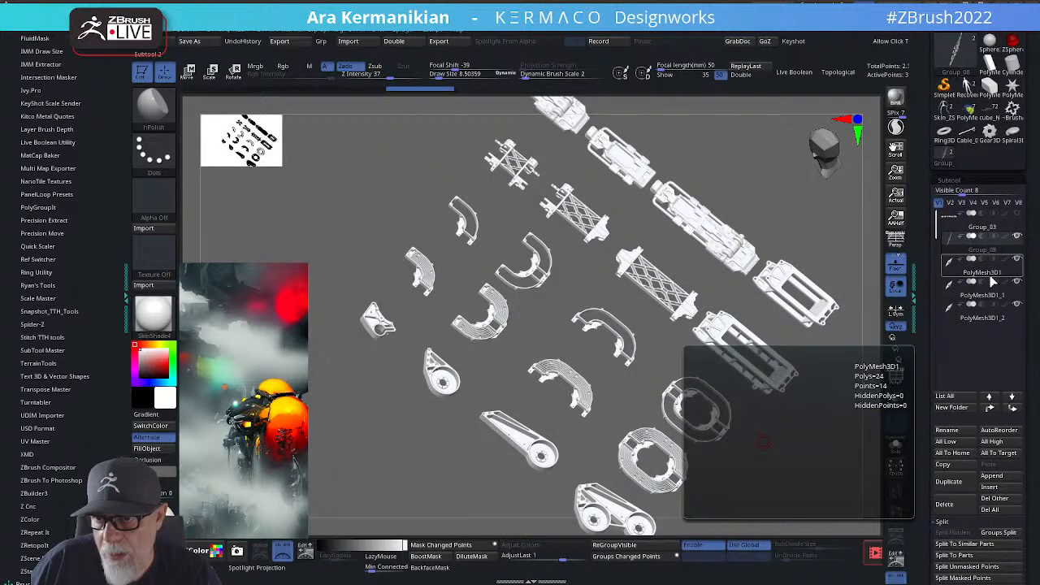
Step: Import Group_12 in place of the first placeholder star, then isolate it and frame its parts
left_click(980, 270)
left_click_drag(924, 57, 925, 156)
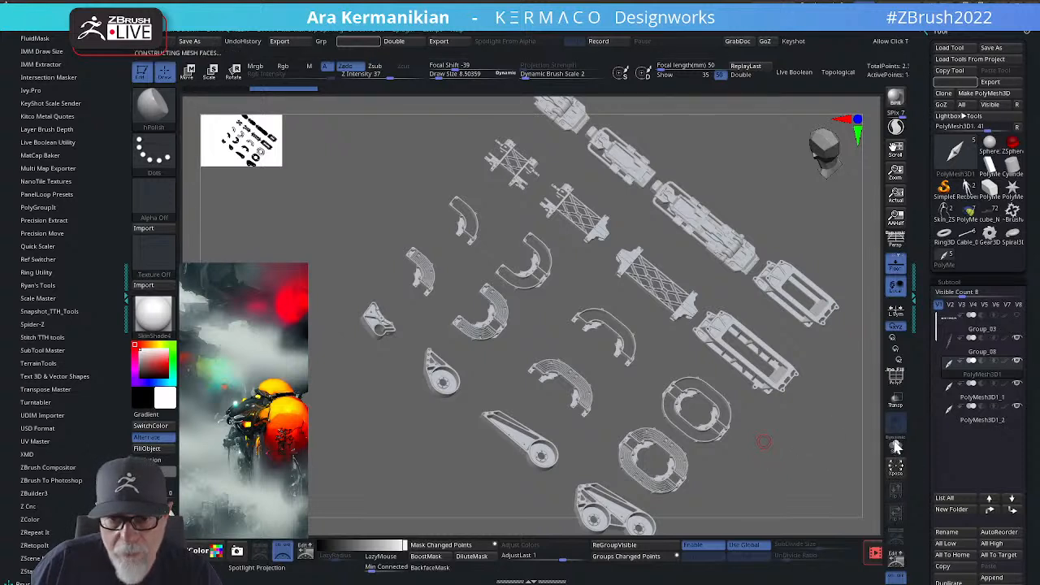
left_click(895, 445)
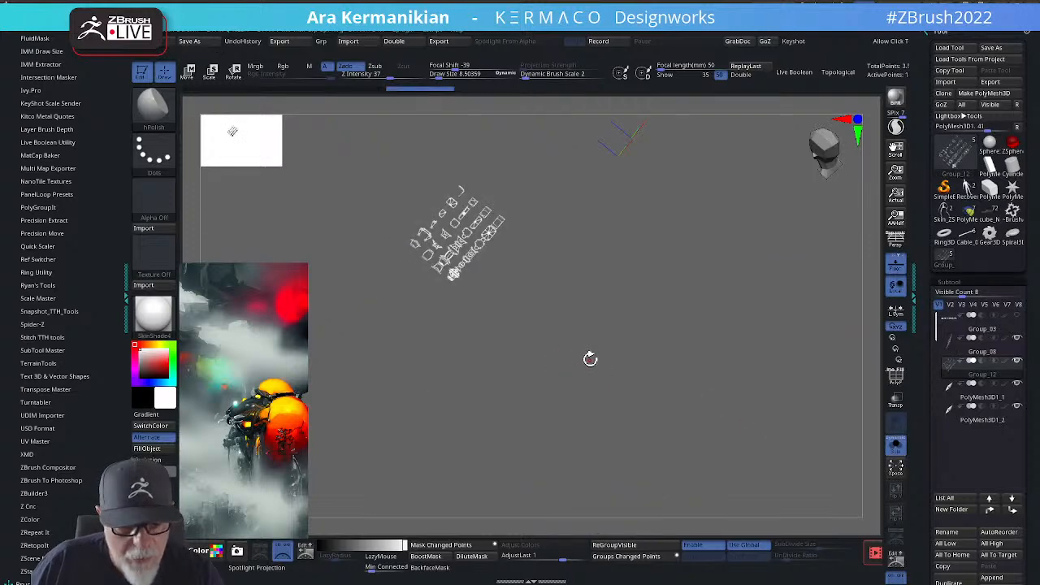
key("f")
mouse_move(727, 410)
left_mouse_down()
mouse_move(707, 392)
mouse_move(728, 413)
left_mouse_up()
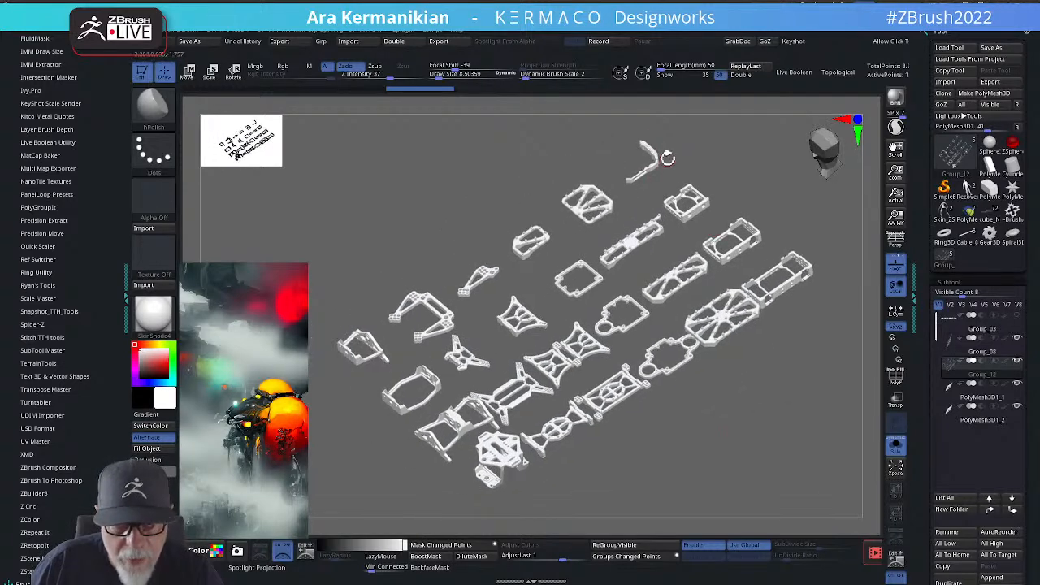
Step: Replace the remaining two stars with the imported Group_13 and Group_16, splitting Group_16's many-sided polygons into quads and triangles
left_click(997, 396)
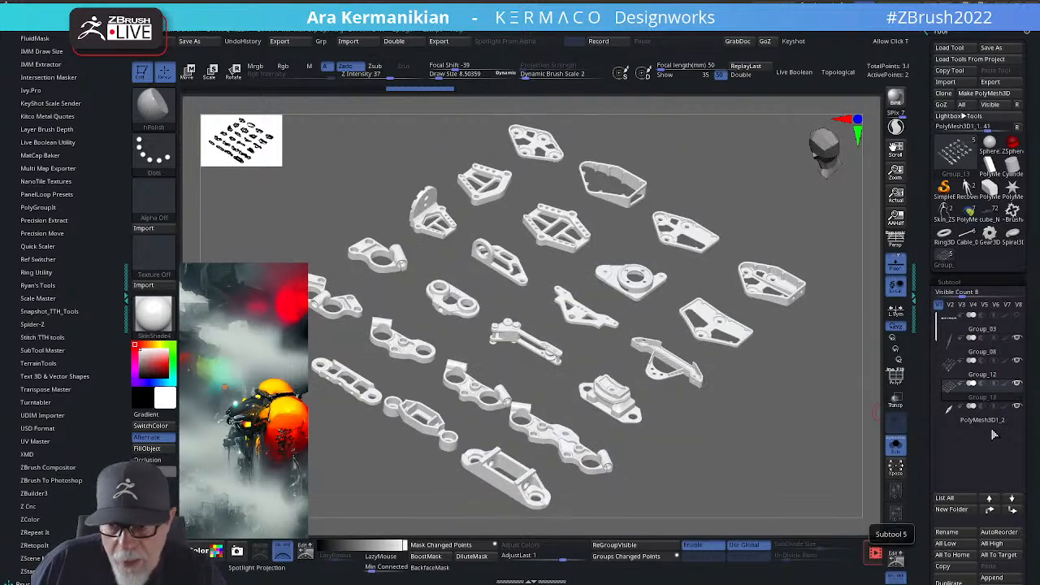
left_click(985, 419)
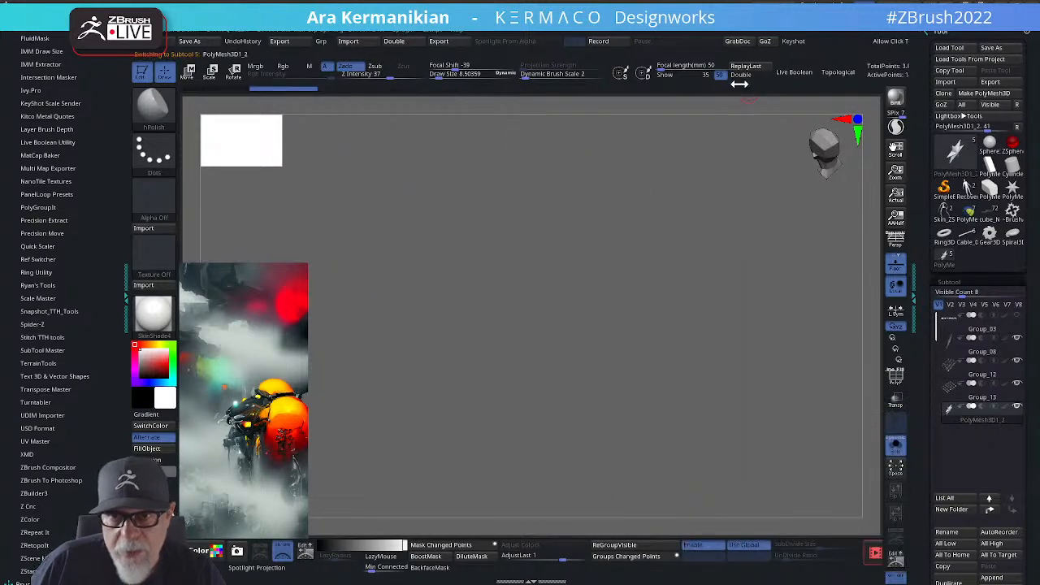
left_click(952, 82)
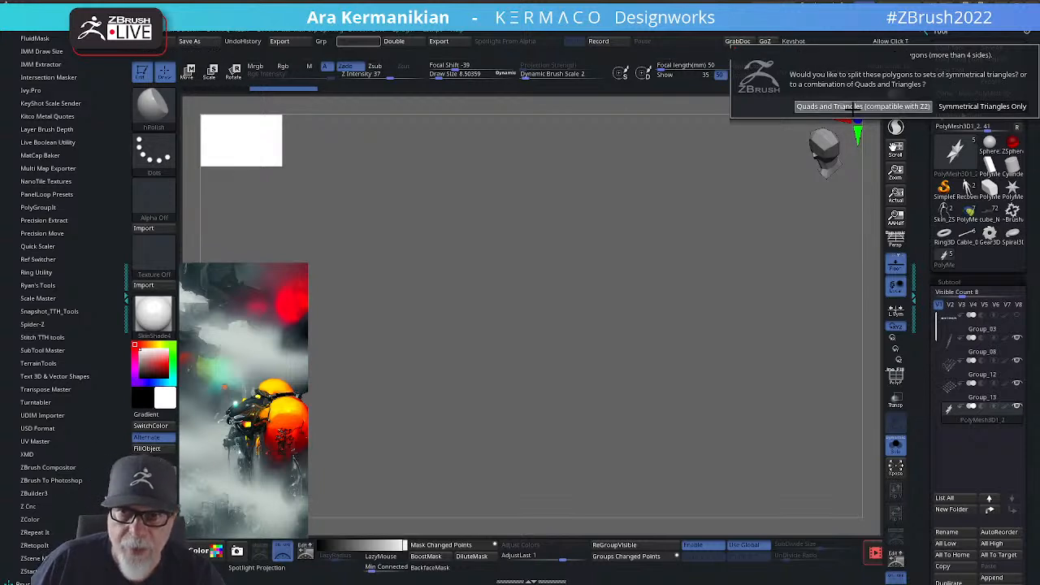
left_click(847, 106)
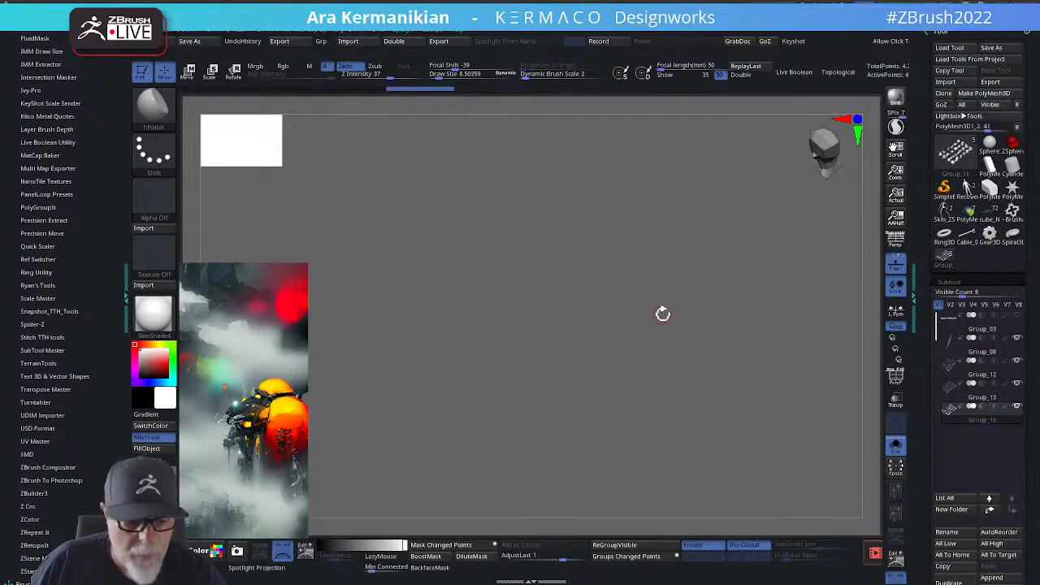
key("f")
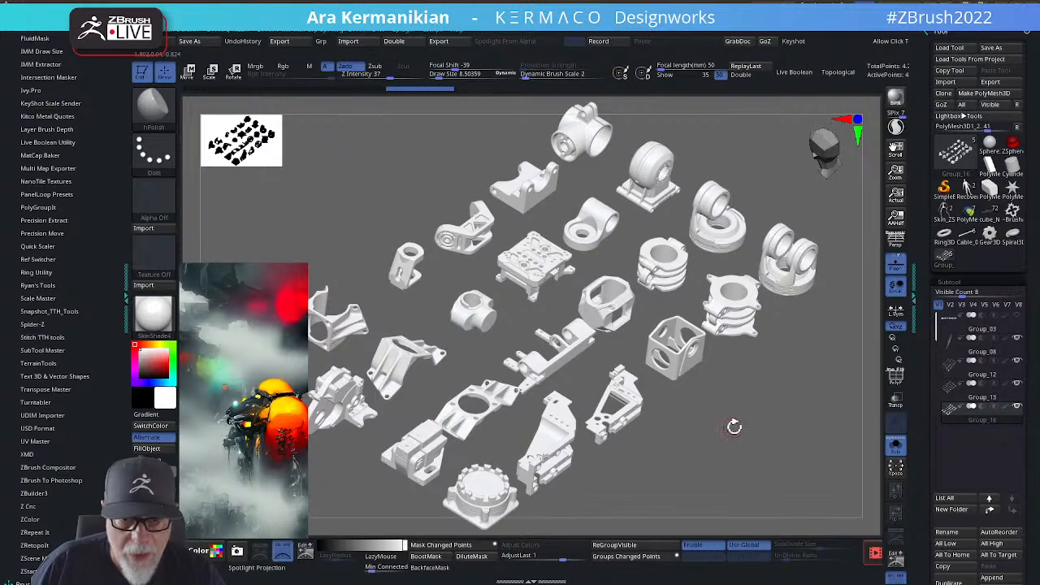
Step: Pick out the slotted hinge bracket among the Group_16 parts, isolate it and duplicate it as its own subtool for kitbashing
mouse_move(733, 427)
left_mouse_down()
mouse_move(744, 397)
mouse_move(721, 423)
mouse_move(786, 454)
mouse_move(741, 443)
mouse_move(742, 432)
mouse_move(775, 433)
mouse_move(748, 420)
left_mouse_up()
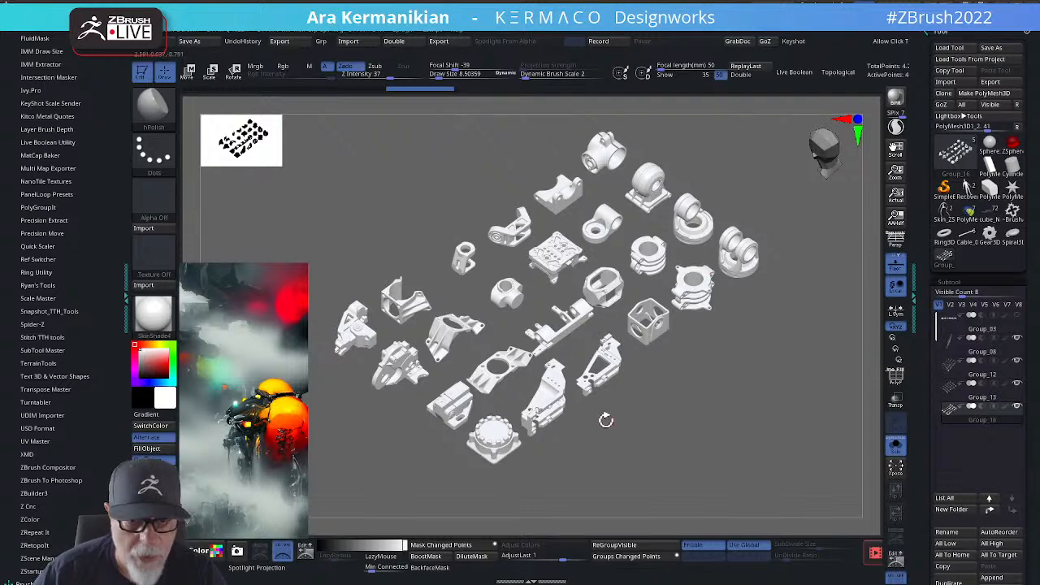
left_click_drag(737, 400, 701, 364, "alt")
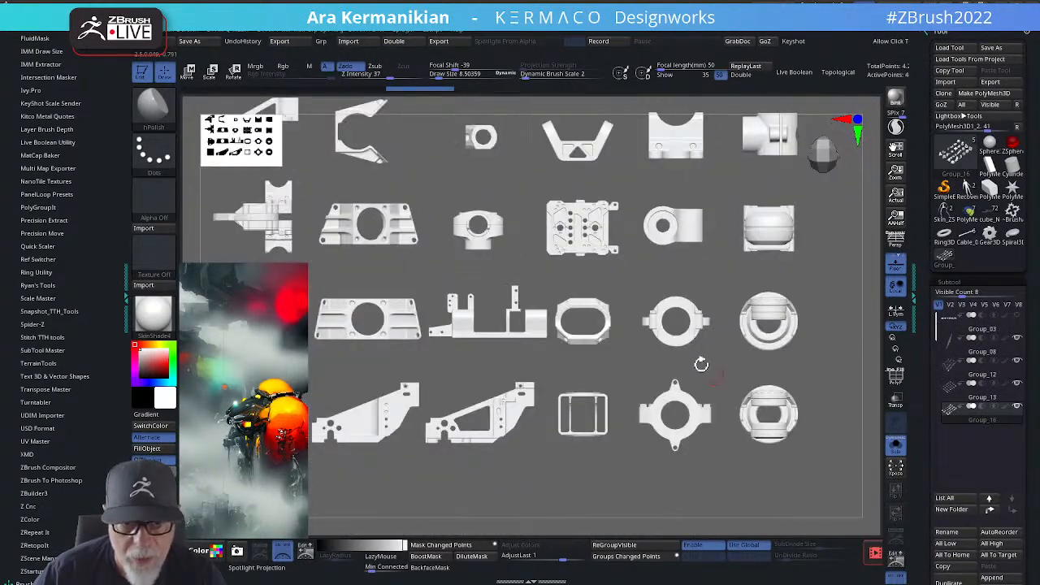
left_click_drag(651, 264, 621, 248)
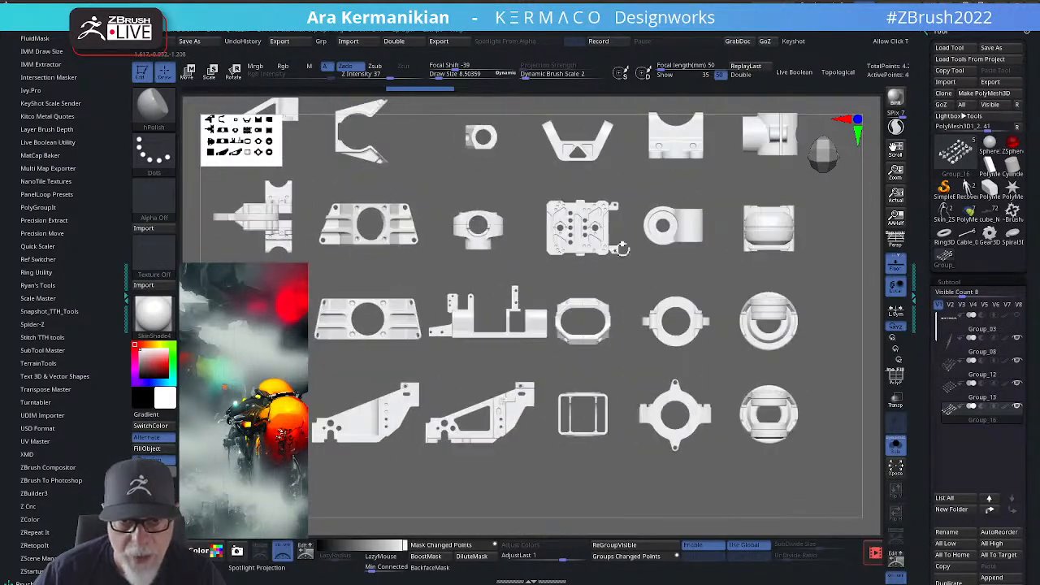
left_click_drag(553, 276, 653, 286, "alt")
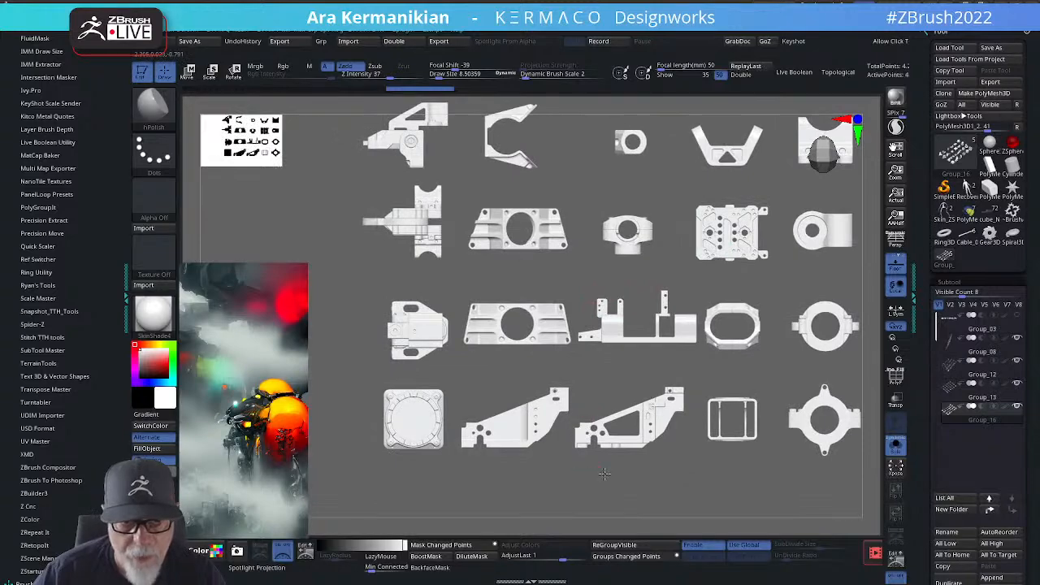
left_click_drag(604, 473, 680, 162)
left_click_drag(448, 262, 343, 295, "alt")
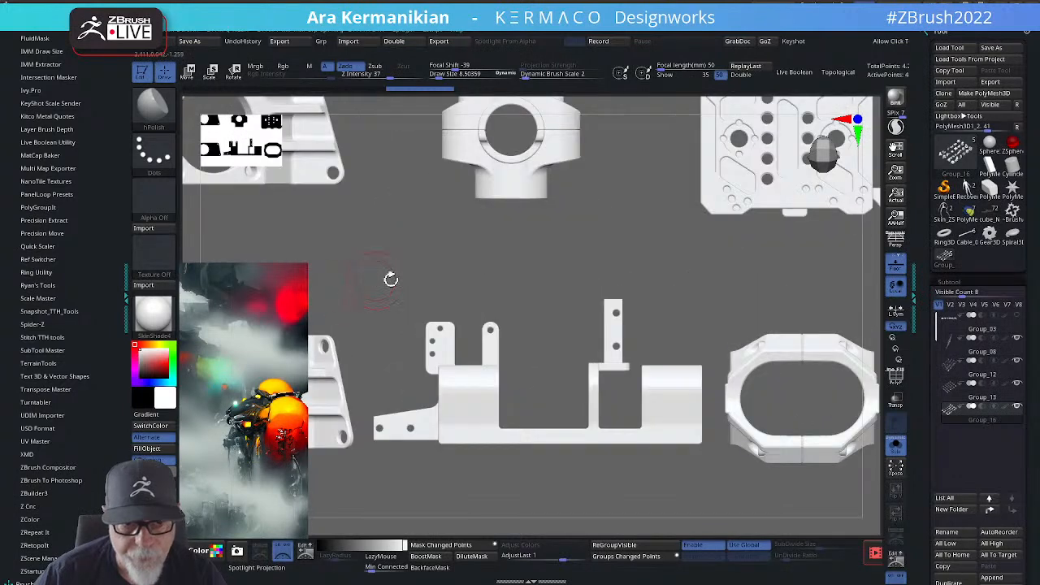
mouse_move(476, 266)
left_mouse_down("alt")
mouse_move(708, 255)
mouse_move(597, 243)
mouse_move(653, 329)
mouse_move(712, 348)
left_mouse_up("alt")
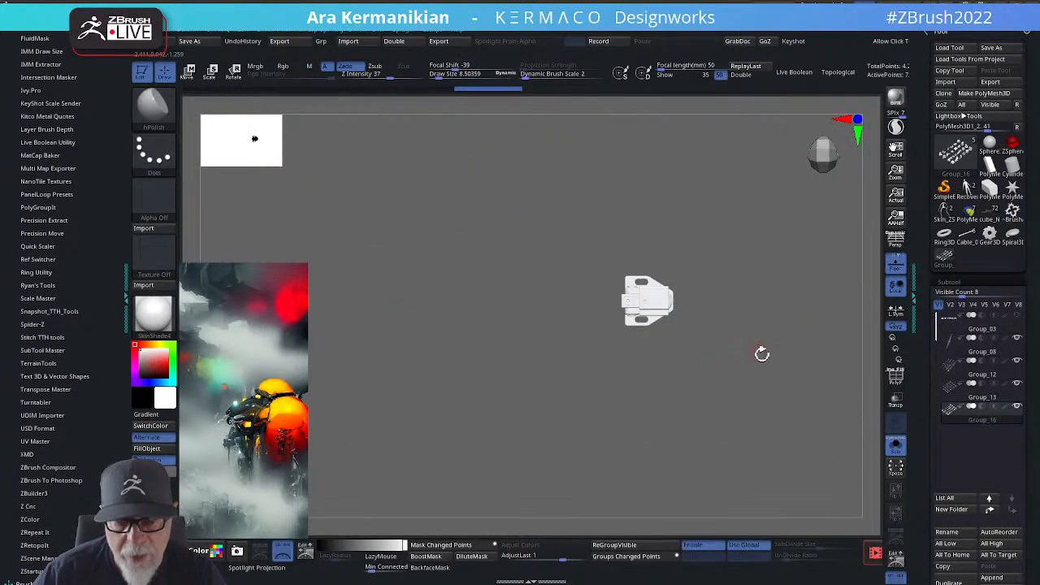
key("space")
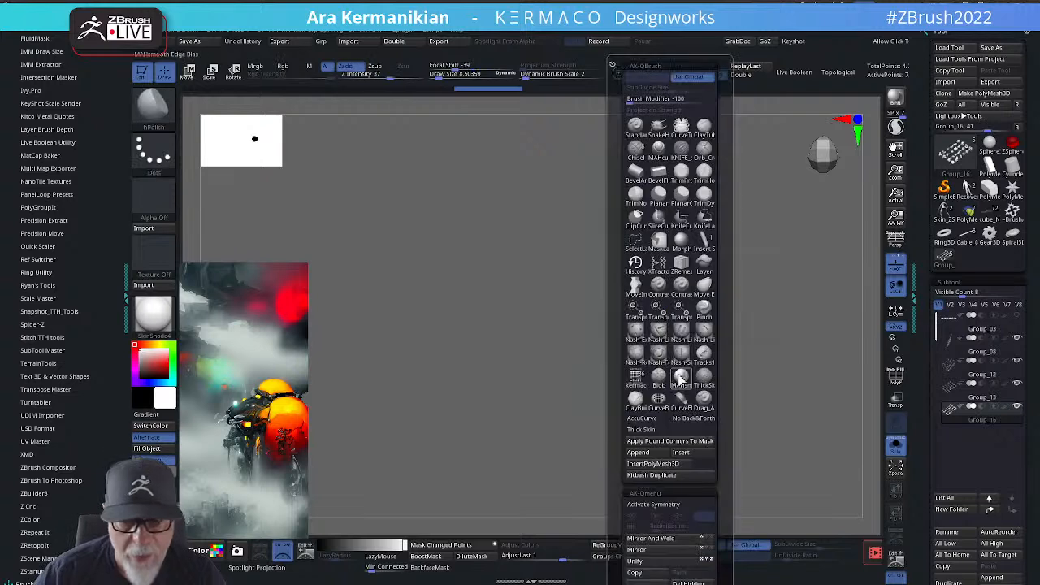
left_click(678, 475)
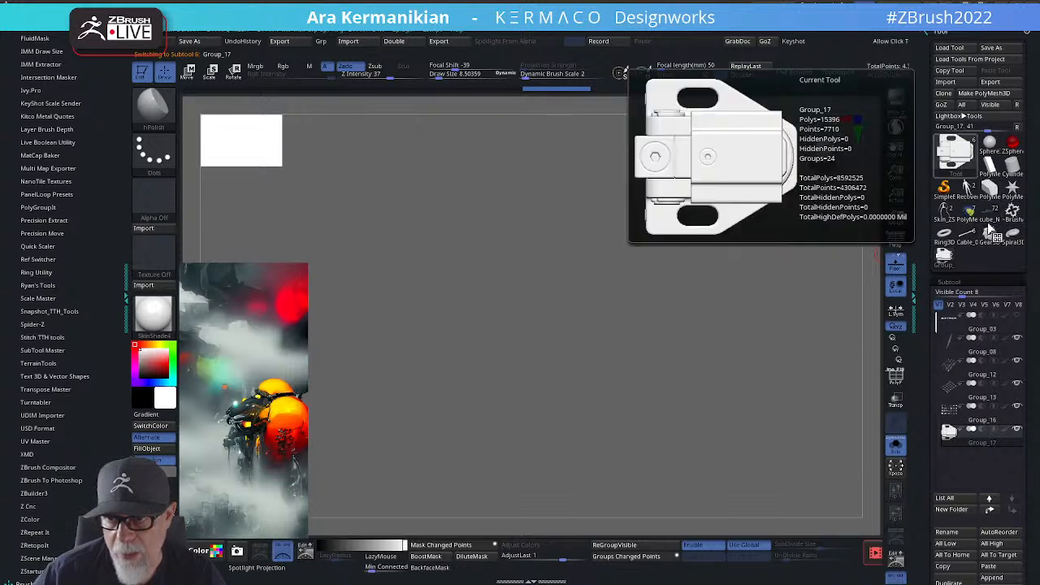
Step: Switch to the cube_NewUVs2 mech tool, show all its subtools and paste in the copied hinge bracket
mouse_move(989, 234)
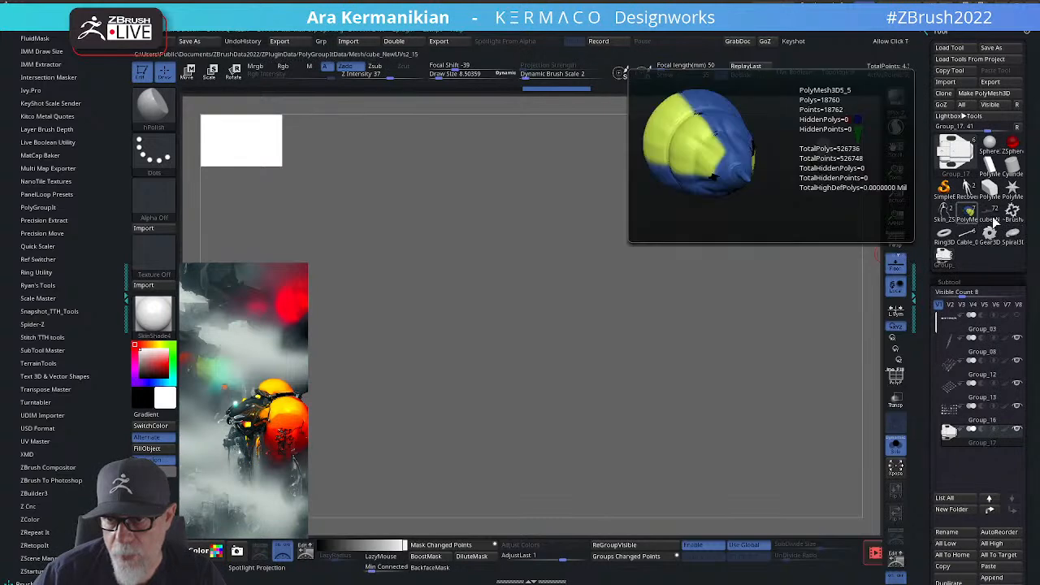
left_click(991, 212)
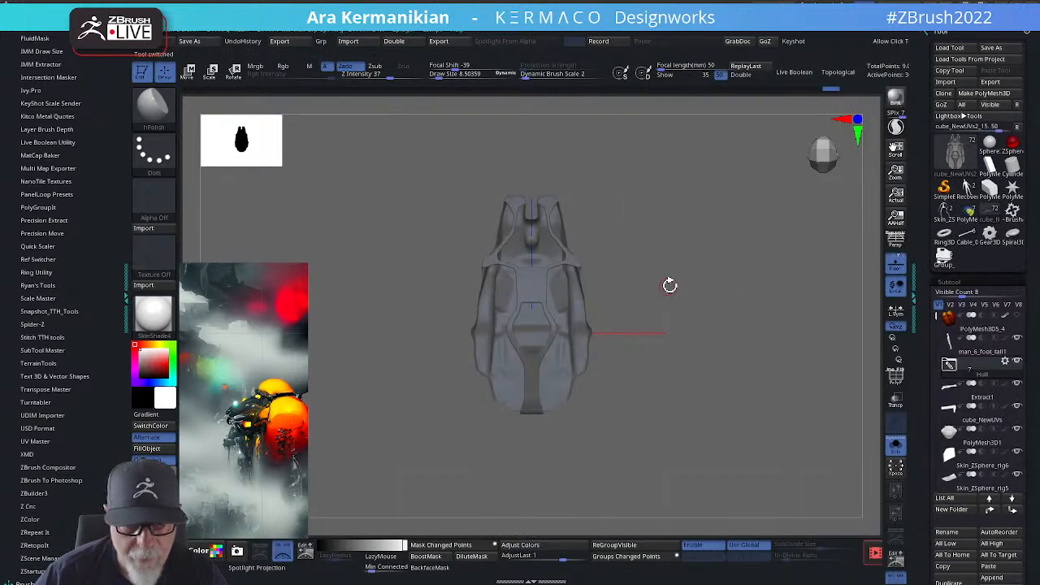
left_click_drag(668, 283, 768, 282)
left_click(895, 453)
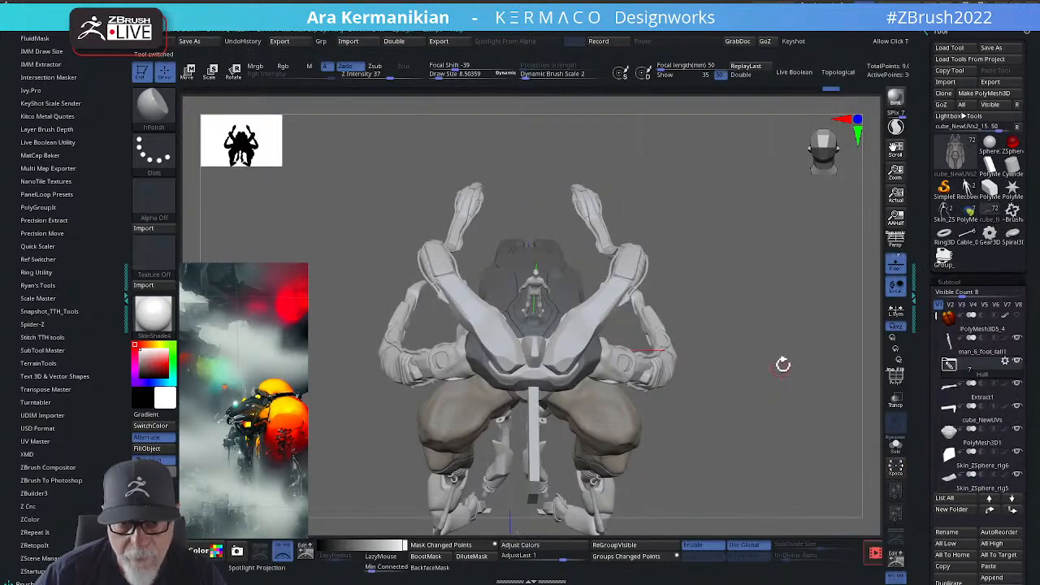
left_click_drag(782, 365, 759, 271)
key("space")
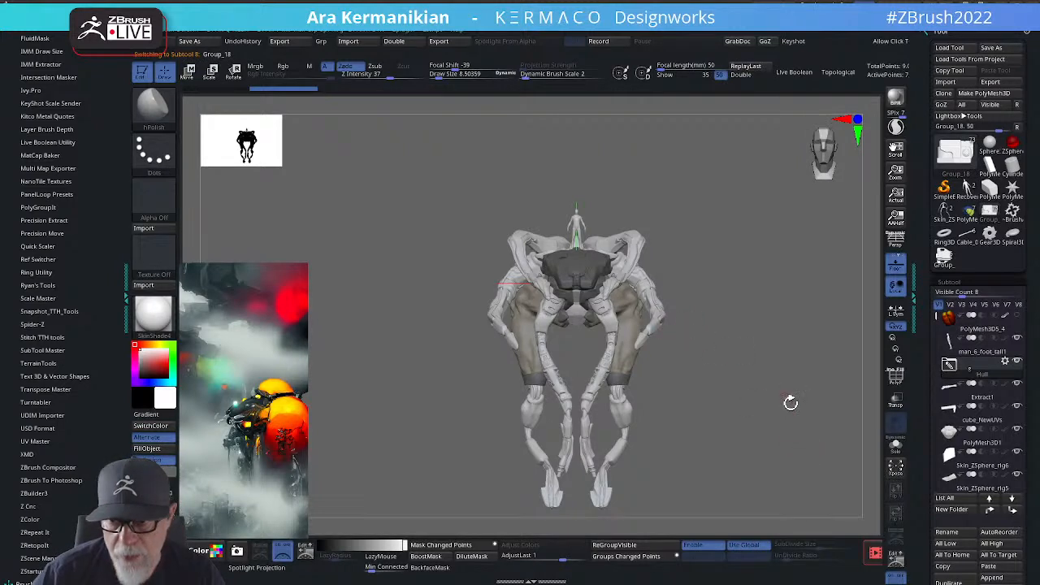
Step: Unify the pasted bracket's size and rotate it a quarter turn about its vertical axis
key("space")
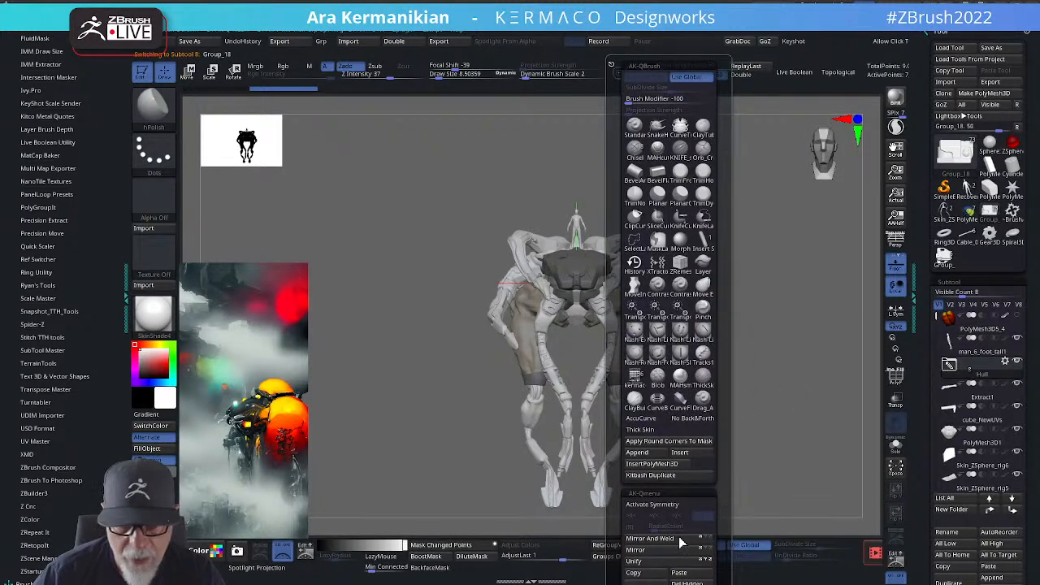
left_click(651, 561)
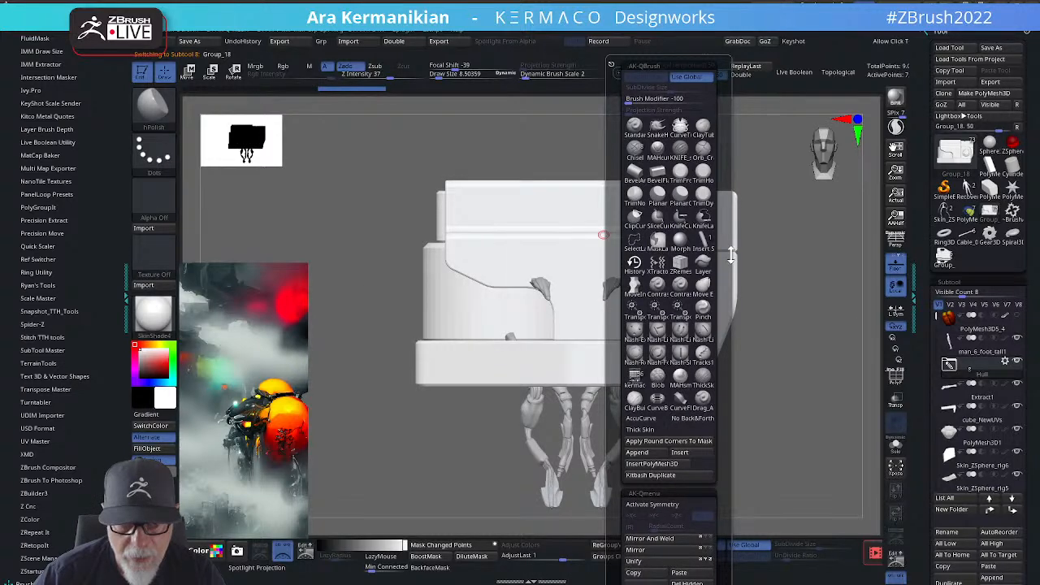
key("w")
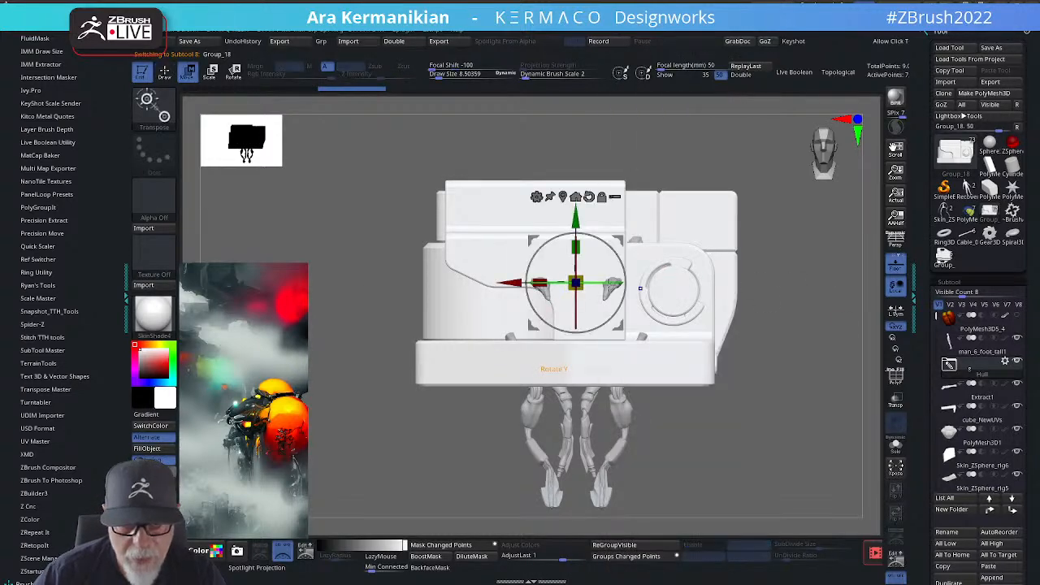
right_click_drag(608, 283, 650, 289, "shift")
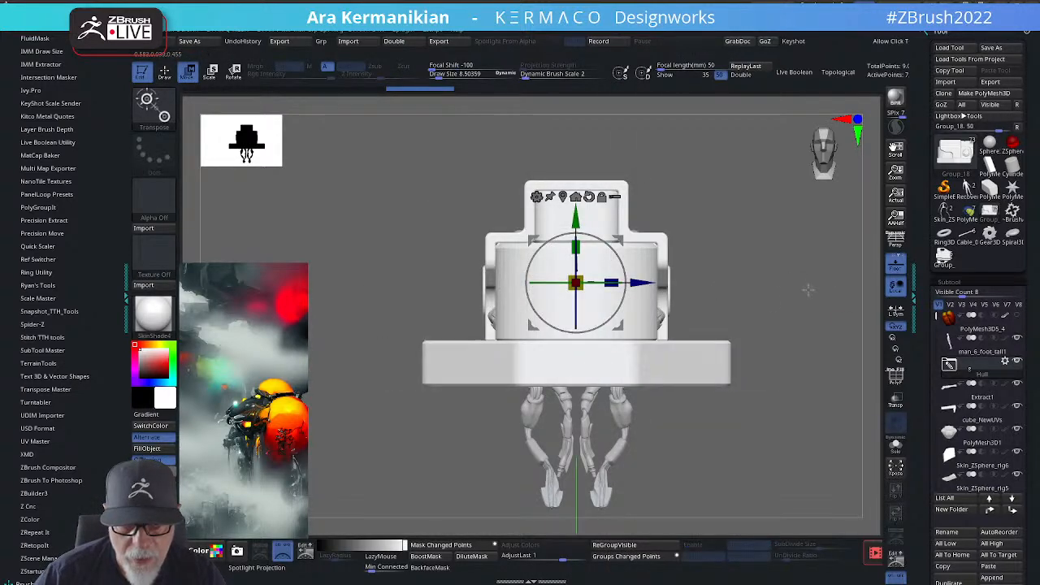
Step: Shrink the pasted bracket to the mech's scale and position it at the centre of the upper torso
right_click_drag(808, 290, 594, 273)
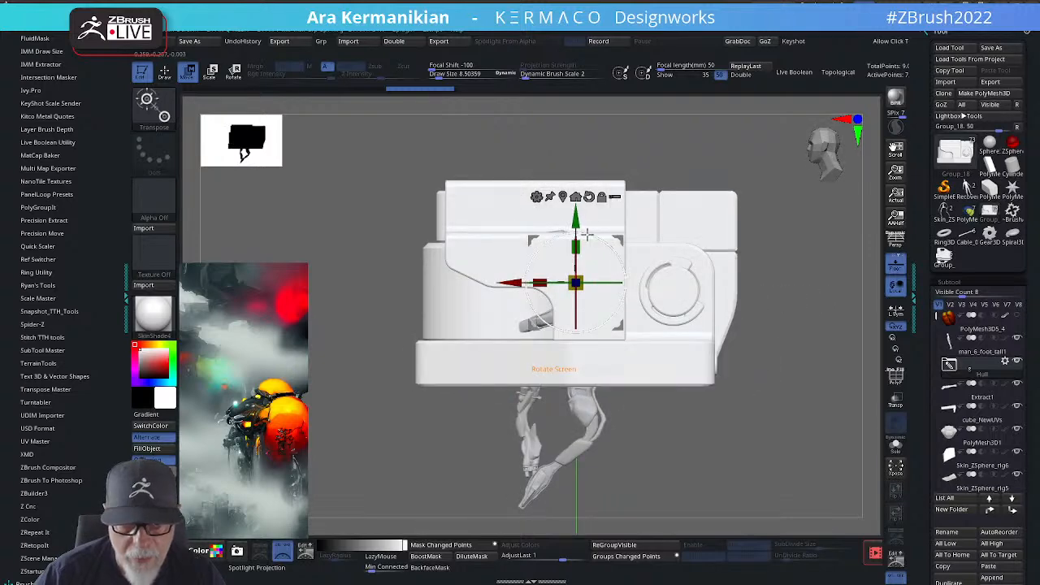
left_click_drag(581, 279, 714, 197)
right_click_drag(714, 196, 792, 199, "shift")
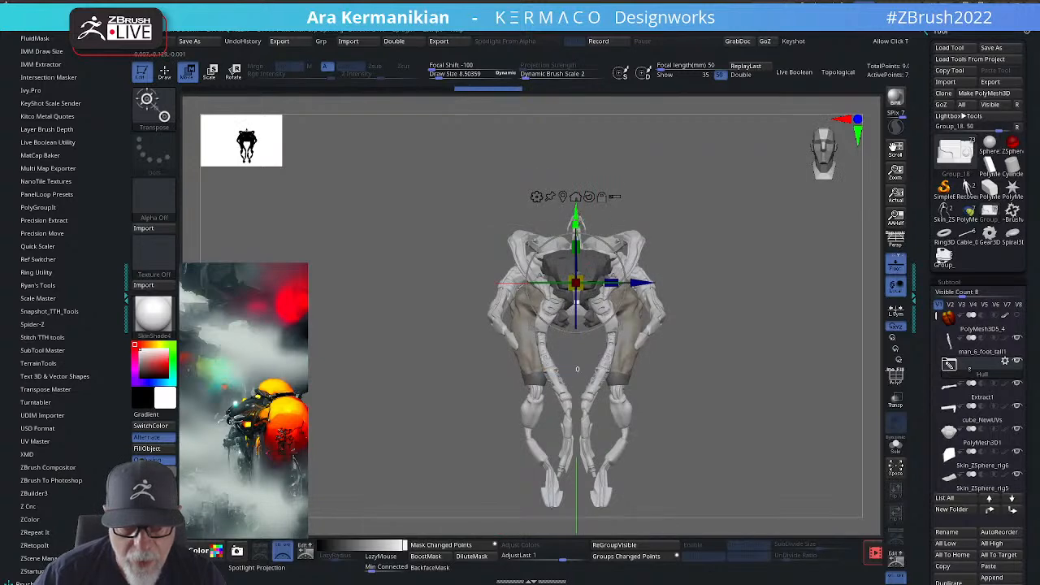
left_click_drag(576, 215, 576, 191)
right_click_drag(689, 176, 800, 301, "ctrl")
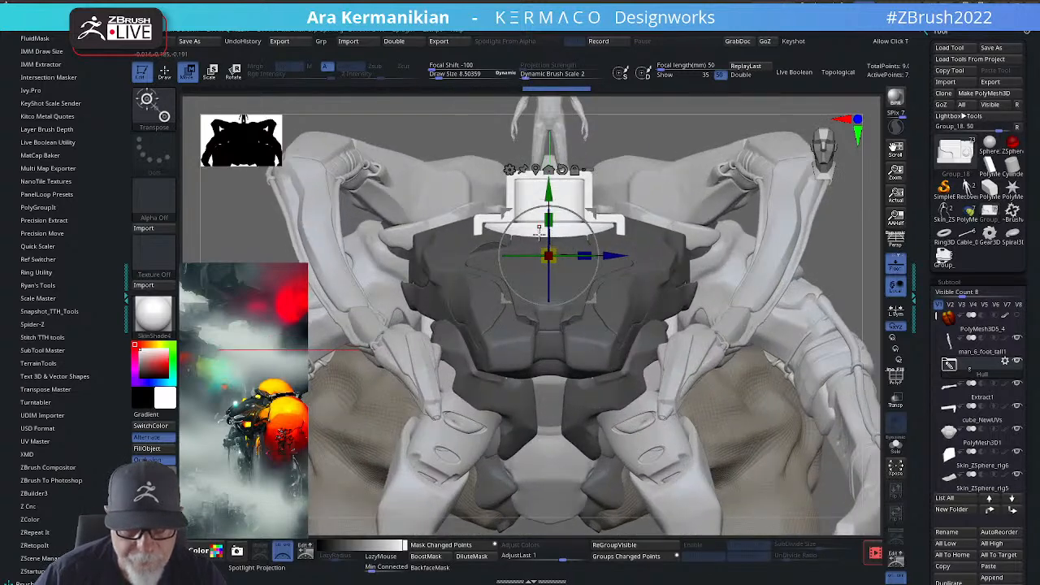
left_click_drag(549, 248, 548, 256)
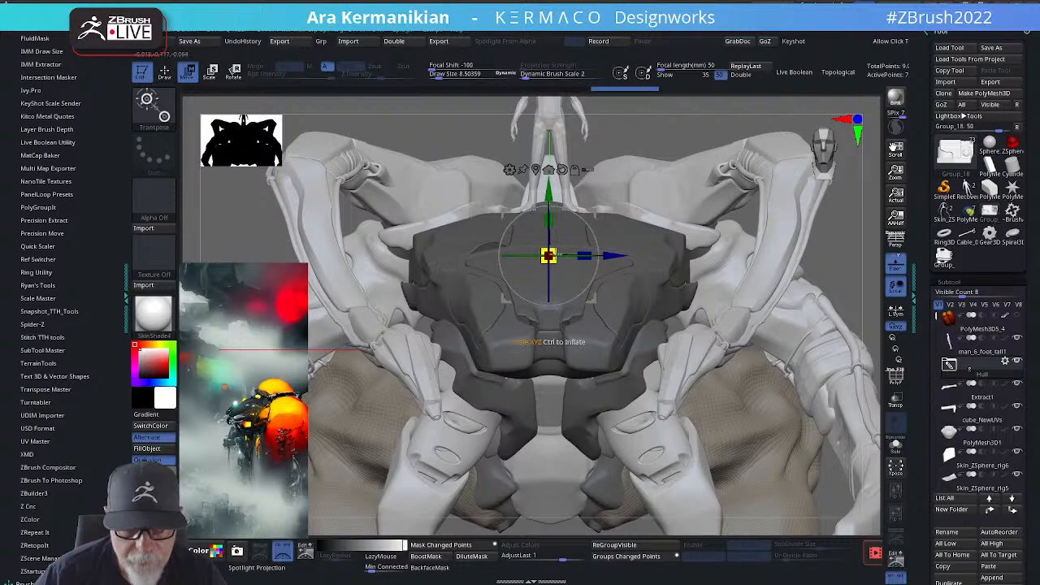
Step: Turn on ghosted transparency and move the bracket forward to the front face of the hull
left_click(895, 398)
left_click_drag(686, 124, 532, 134, "shift")
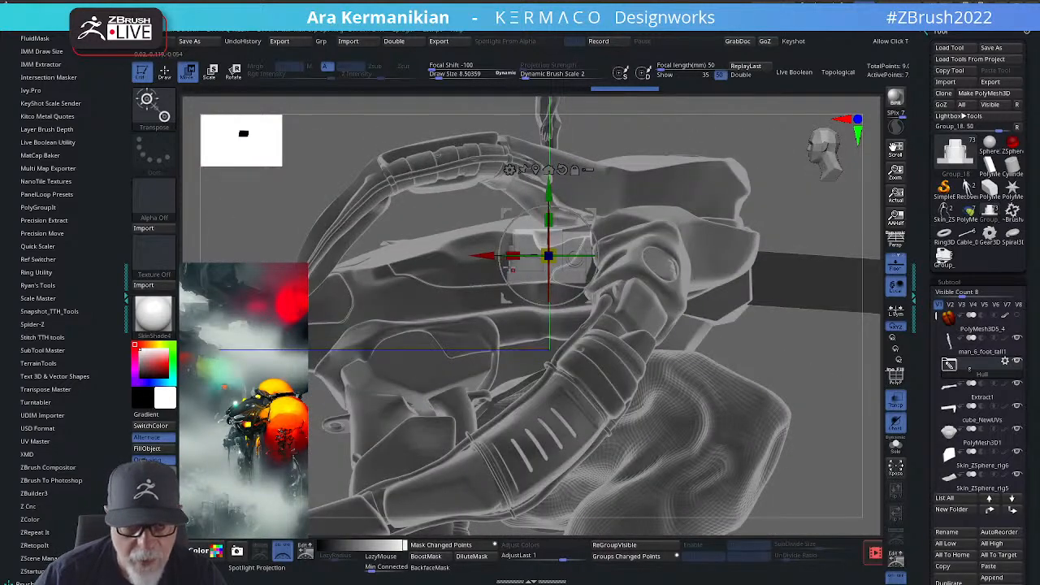
left_click_drag(482, 257, 357, 257)
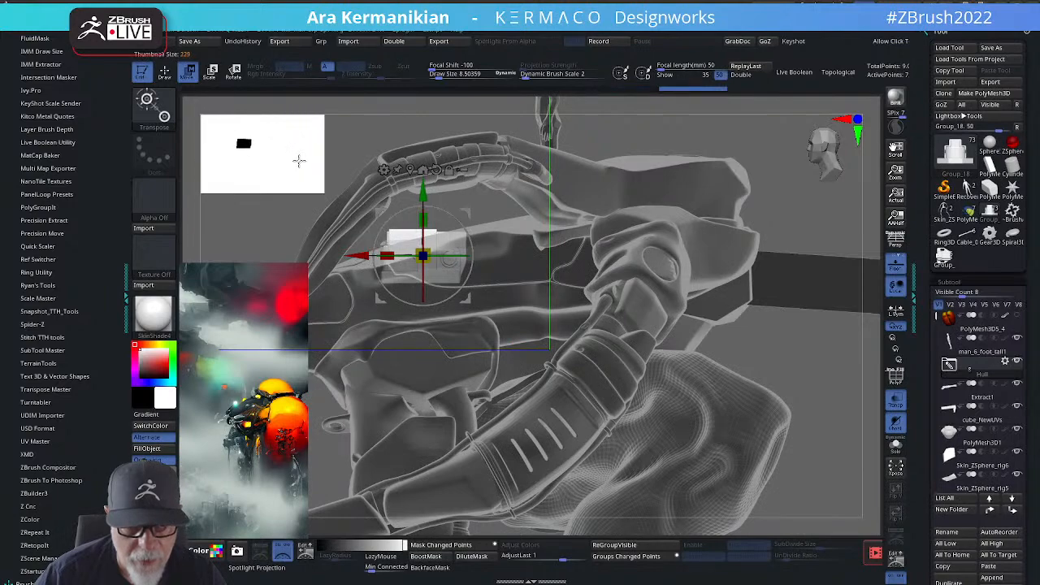
left_click_drag(282, 155, 268, 153)
left_click_drag(439, 130, 701, 165)
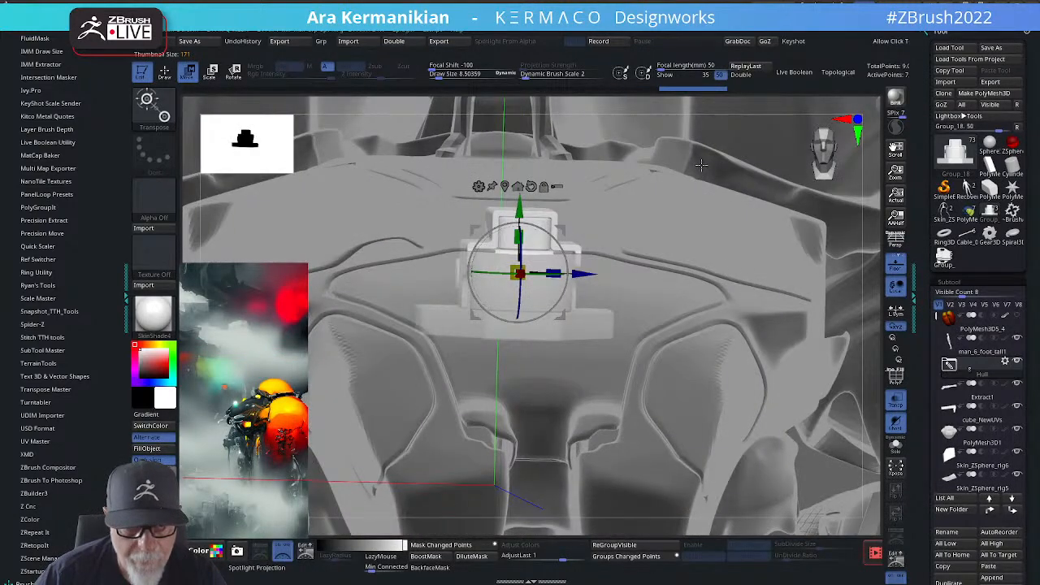
left_click_drag(869, 203, 867, 206, "shift")
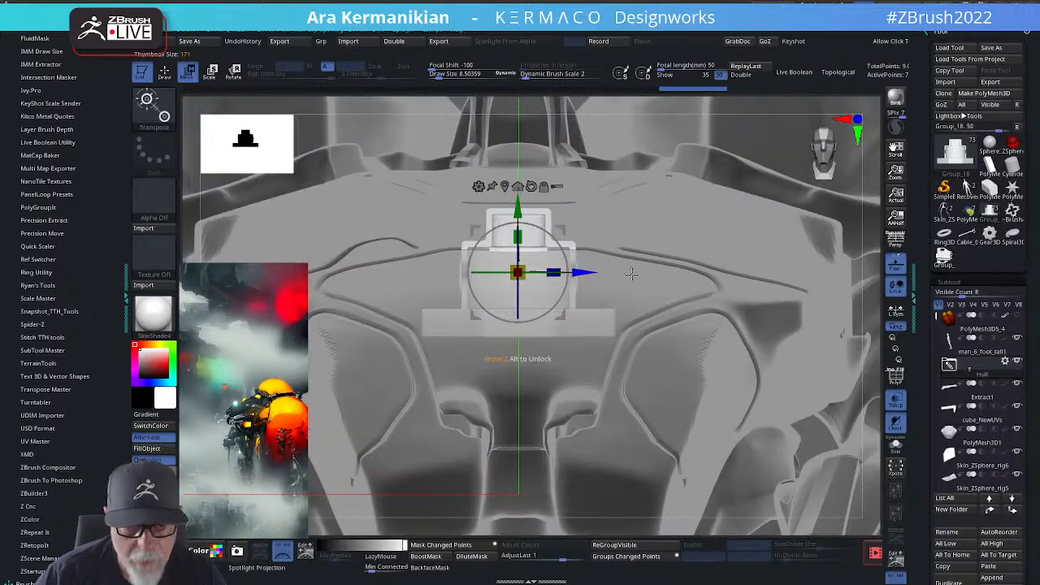
Step: Show the polyframe, check the bracket's wireframe in isolation and scale the bracket down to roughly half its size
left_click(896, 378)
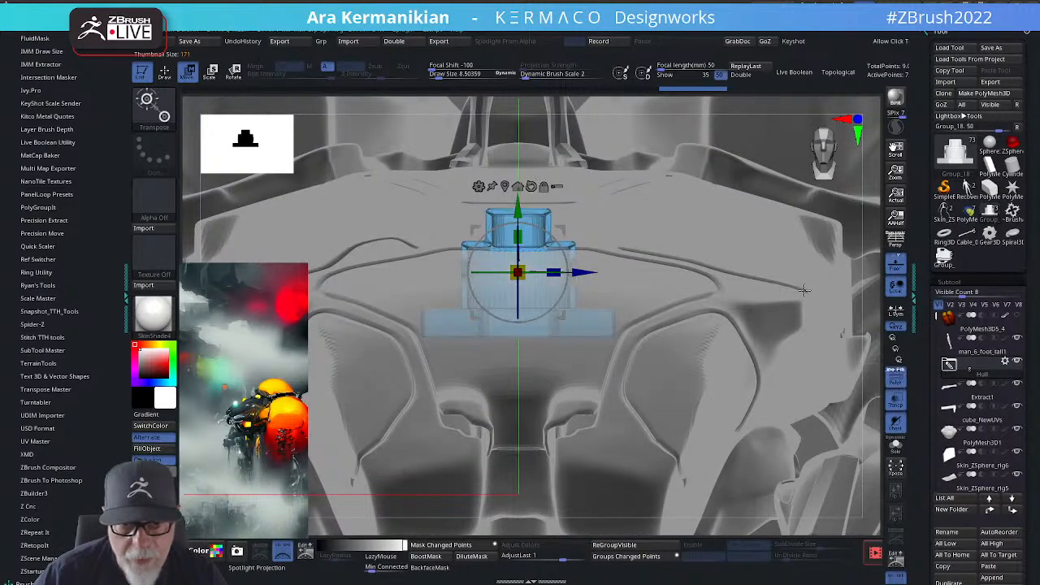
left_click(895, 465)
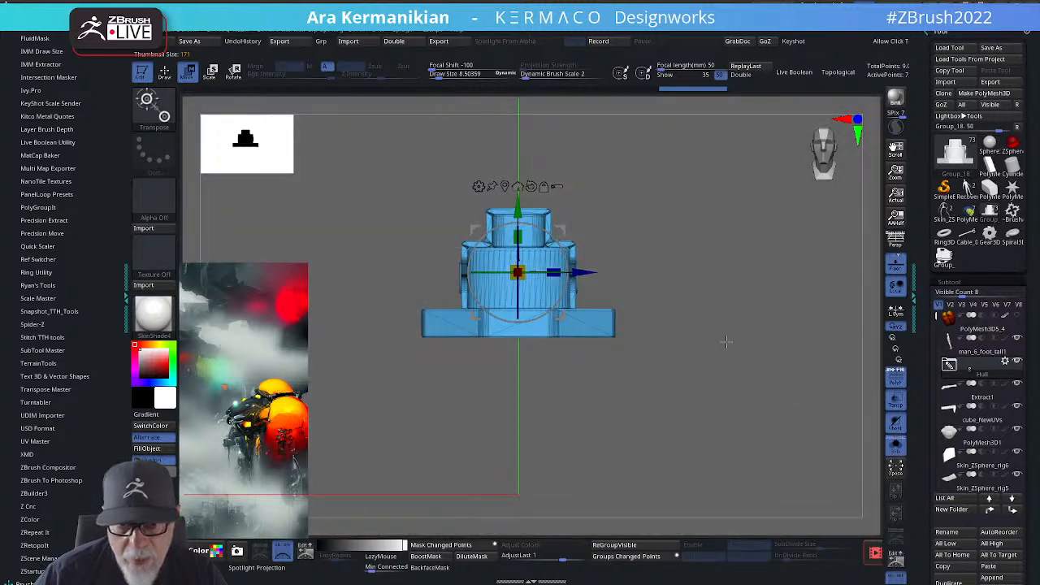
left_click_drag(761, 275, 784, 339)
left_click(896, 447)
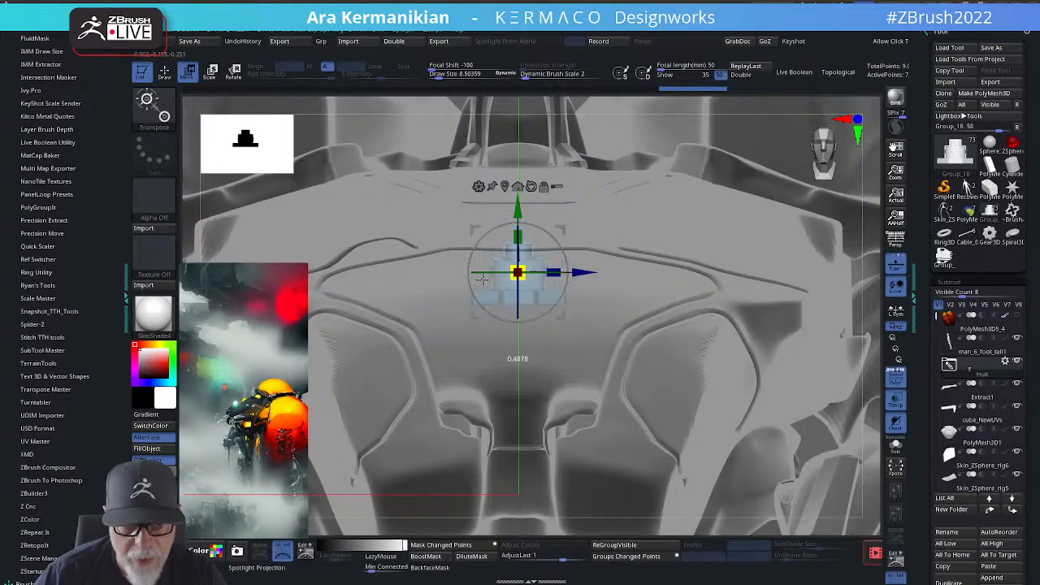
Step: Move the bracket left of centre to the hull's curved panel line, flip it upside down and push it outward
left_click_drag(528, 216, 380, 202)
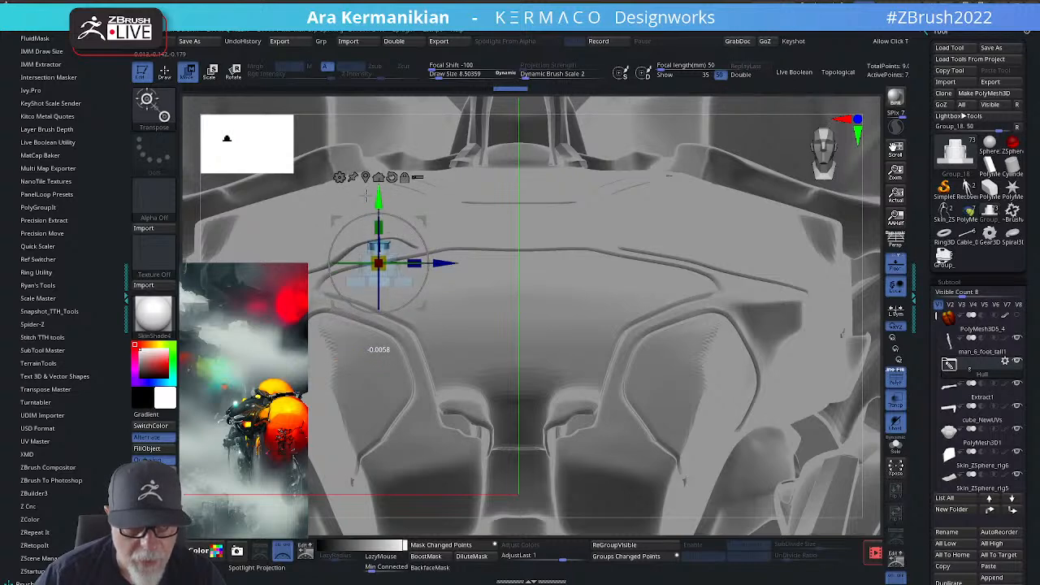
left_click_drag(428, 248, 418, 236)
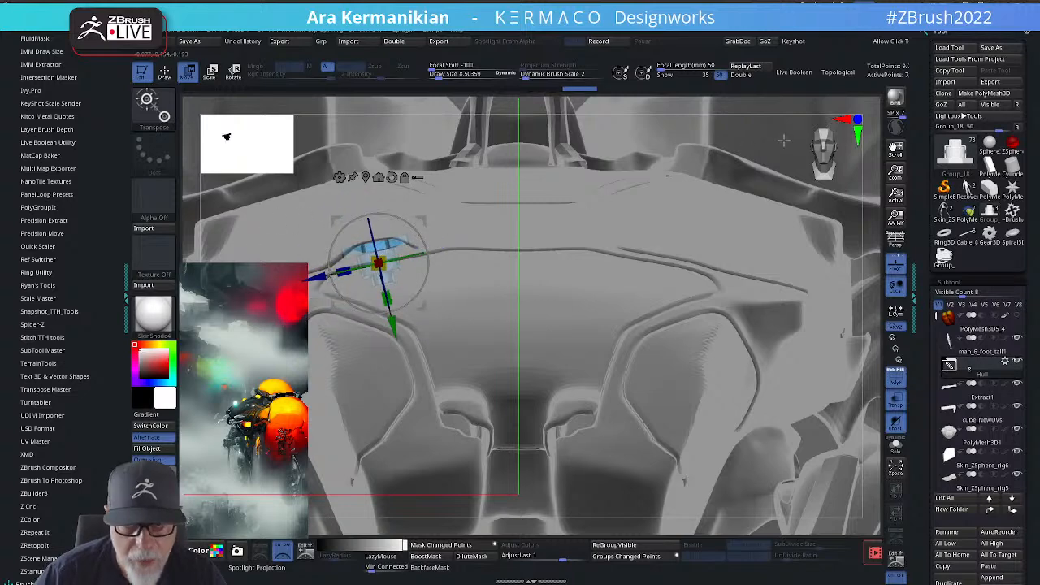
left_click_drag(792, 105, 830, 112)
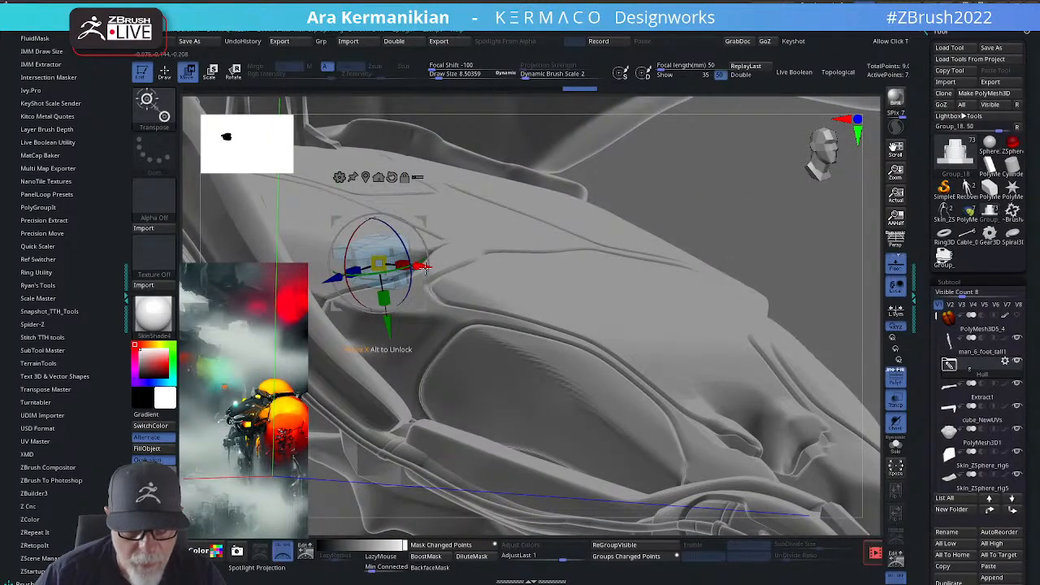
left_click_drag(424, 268, 446, 269)
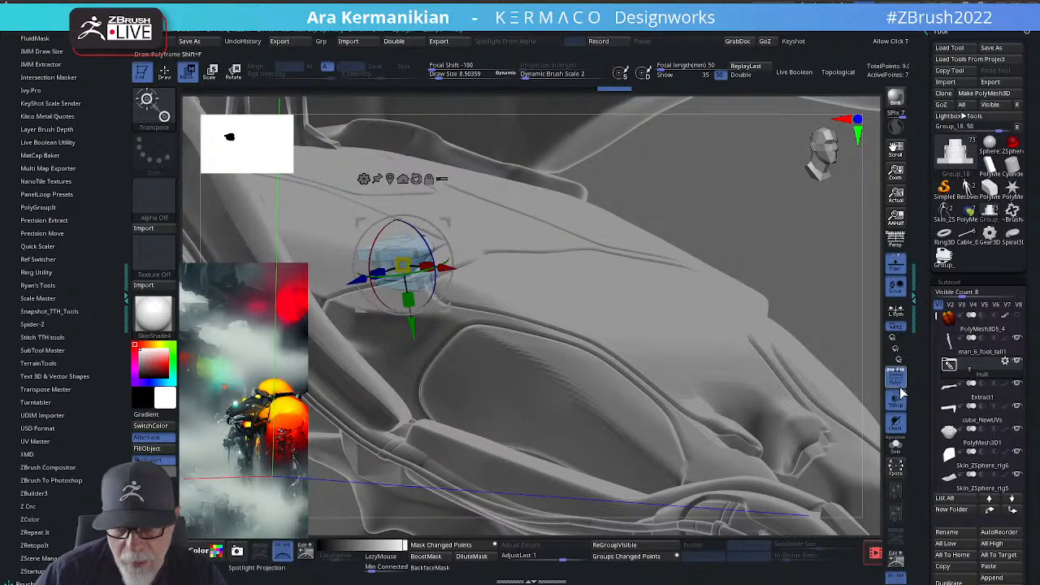
Step: Turn off ghosted transparency, then tilt and shift the bracket so it sits partly embedded beside the hull's panel line
left_click(895, 422)
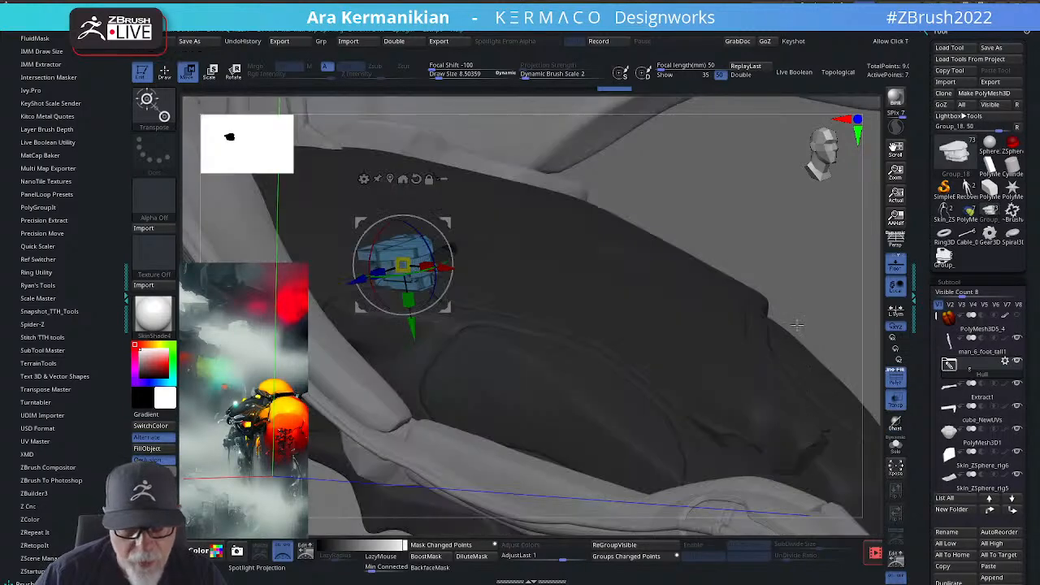
left_click(895, 400)
left_click_drag(732, 235, 508, 236)
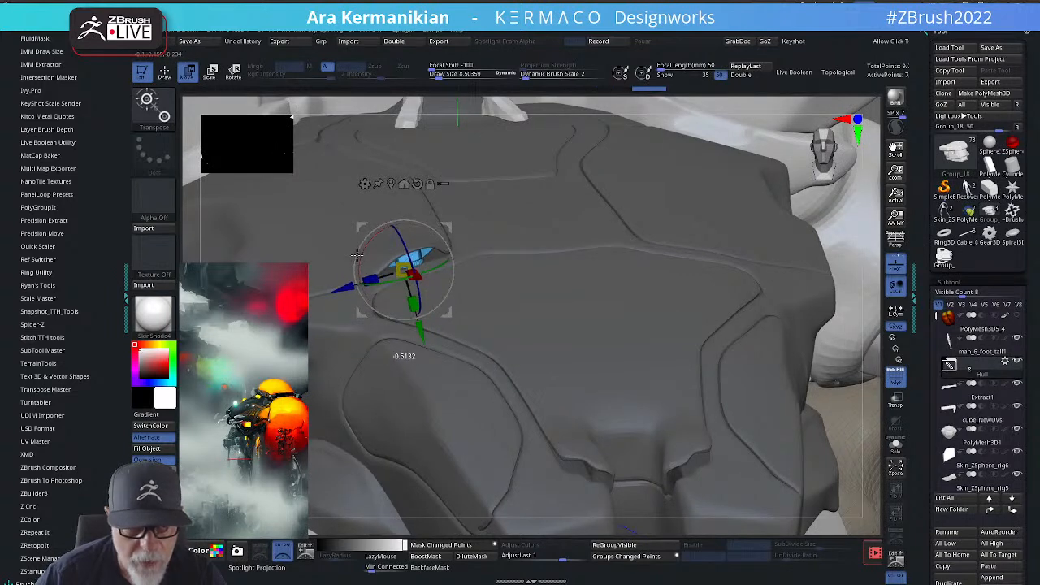
left_click_drag(797, 106, 785, 95)
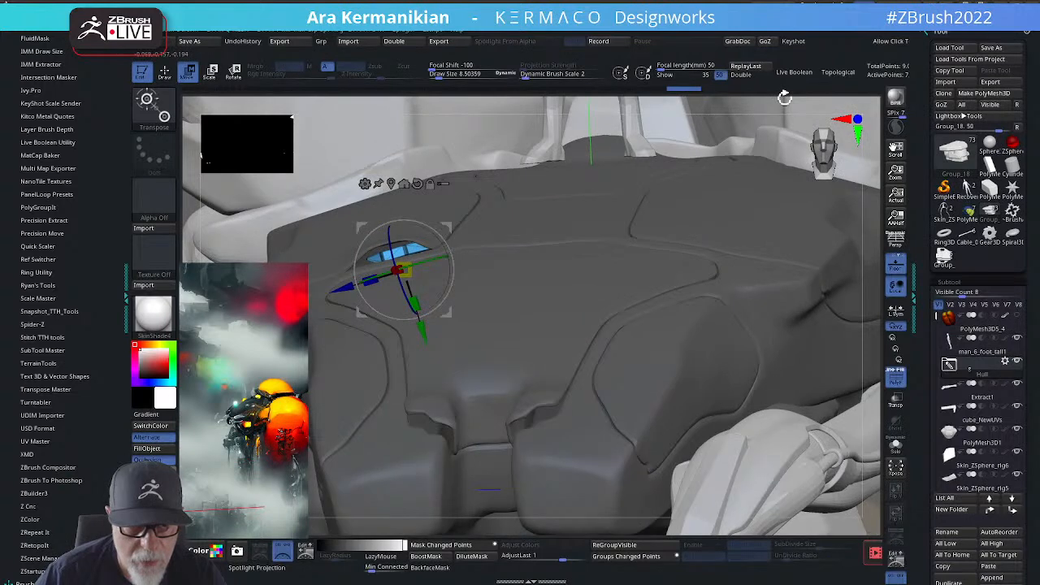
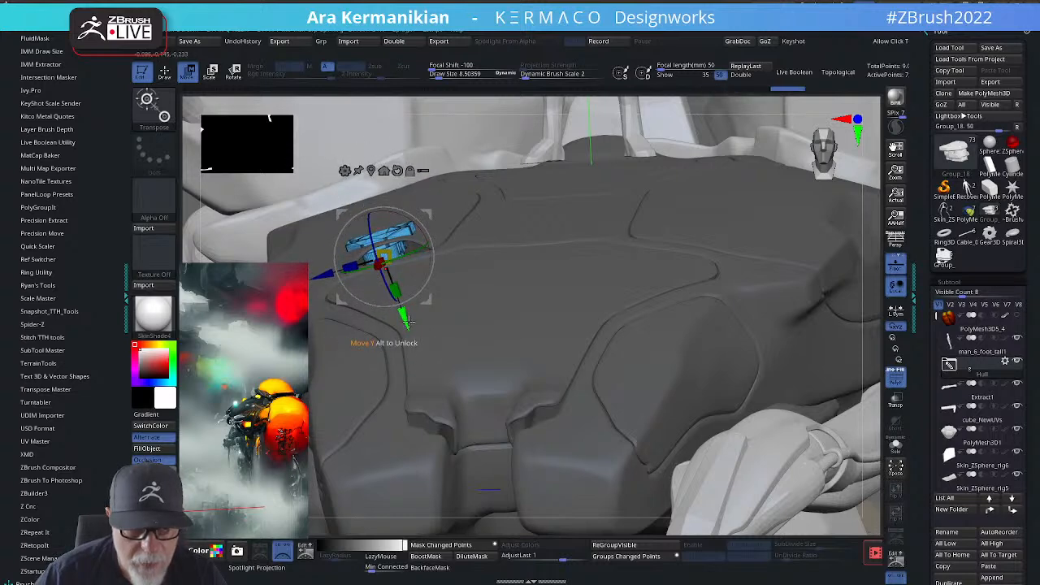
left_click_drag(408, 321, 408, 327)
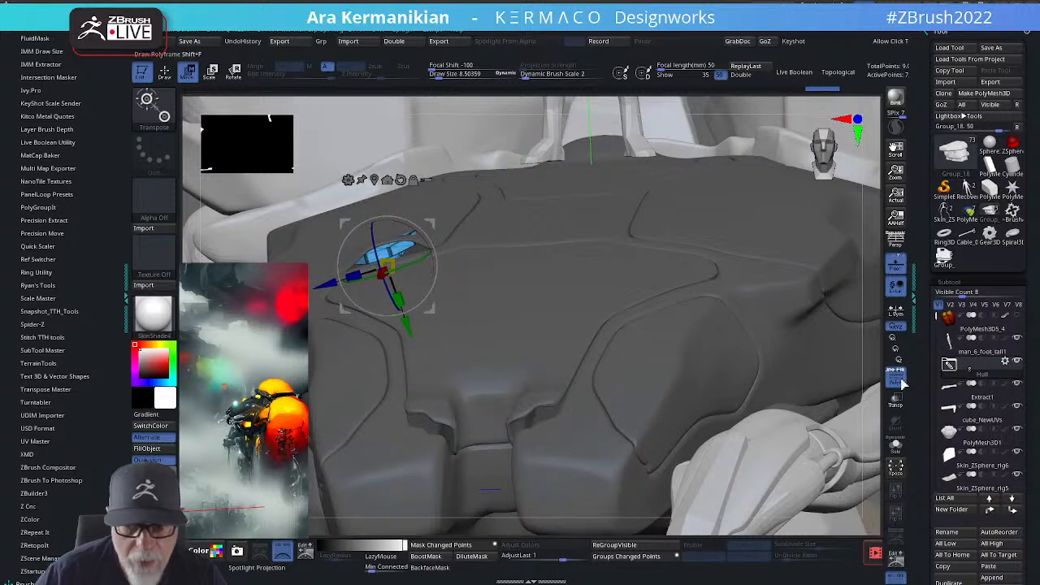
Step: Isolate the bracket and remove its outer cover pieces with ZModeler's polygon Delete action, undoing the last deletion
left_click(895, 442)
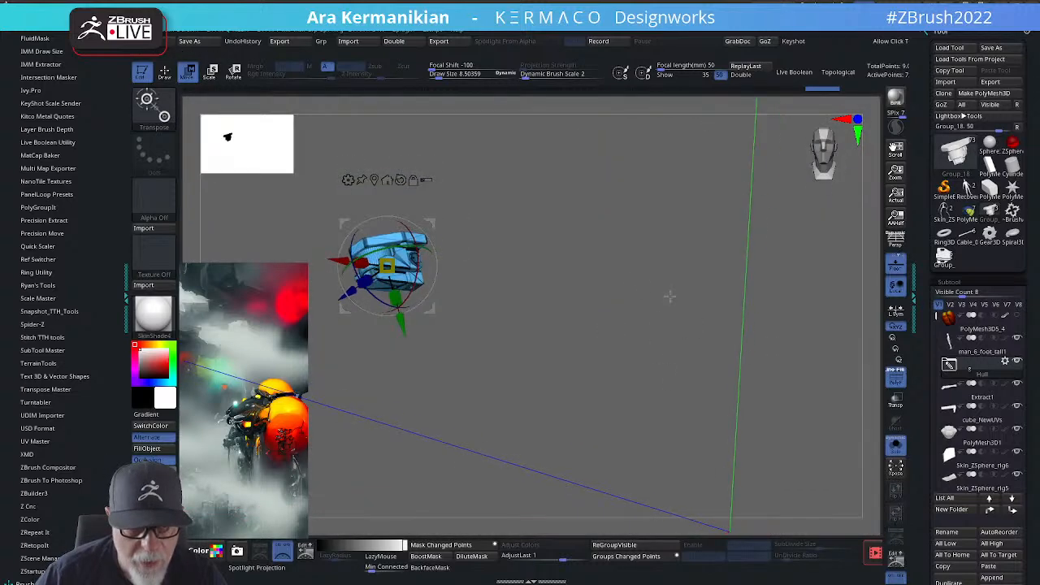
mouse_move(804, 233)
left_mouse_down()
mouse_move(793, 222)
mouse_move(808, 216)
left_mouse_up()
key("q")
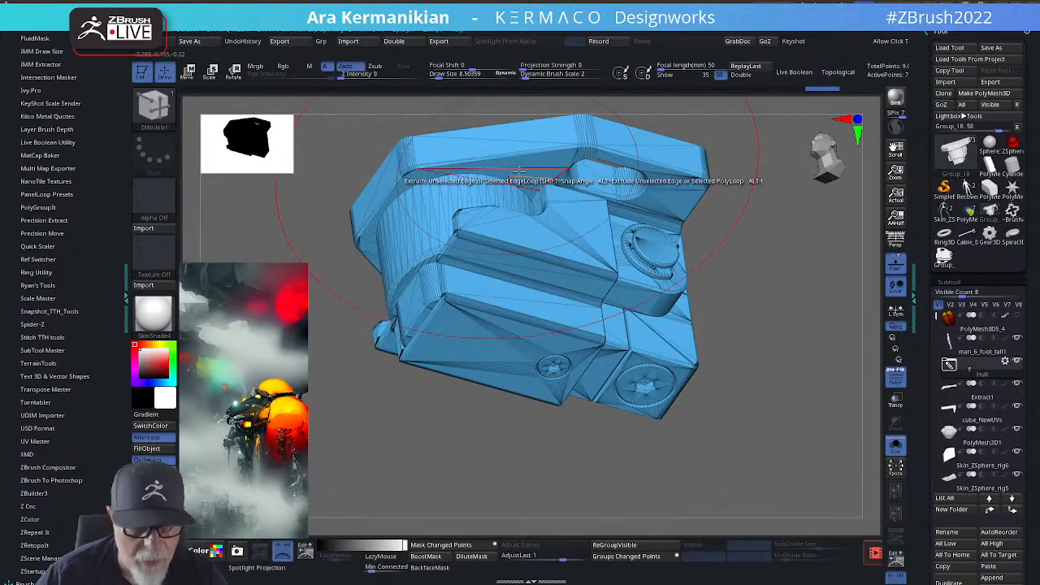
key("space")
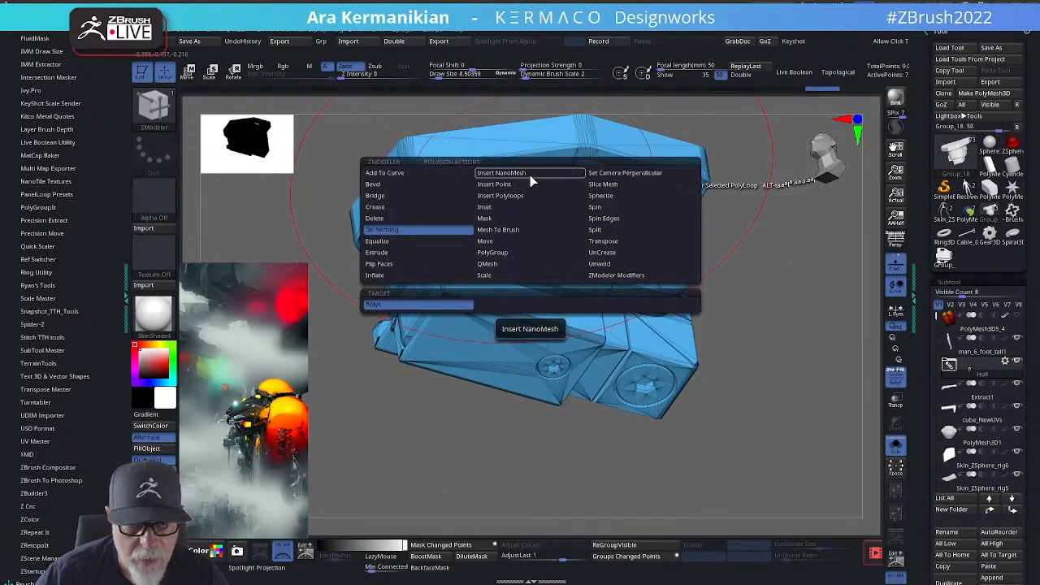
left_click(375, 218)
left_click(601, 305)
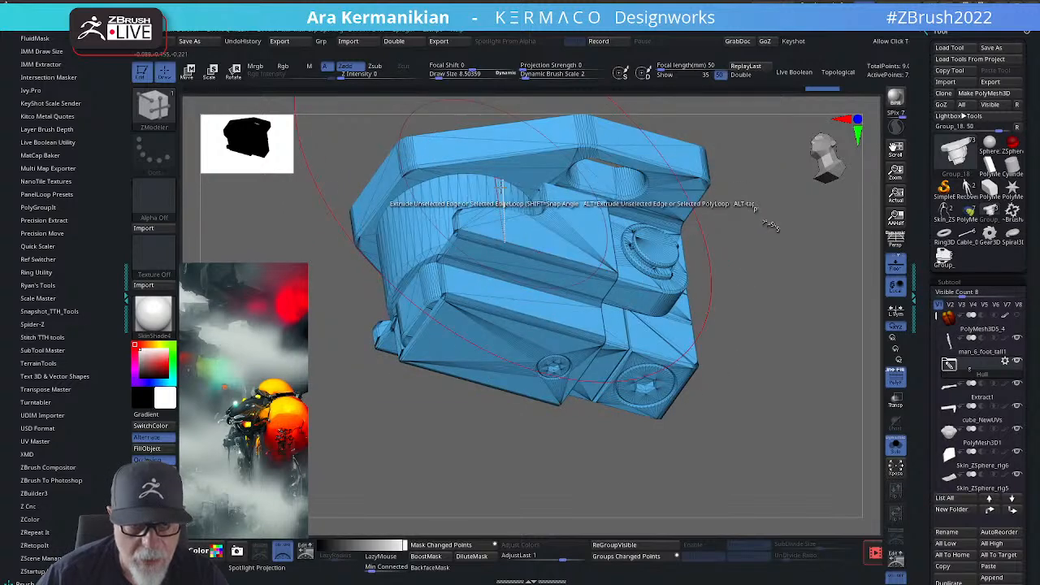
left_click(536, 171)
left_click_drag(738, 187, 735, 236)
left_click(475, 189)
key("ctrl+z")
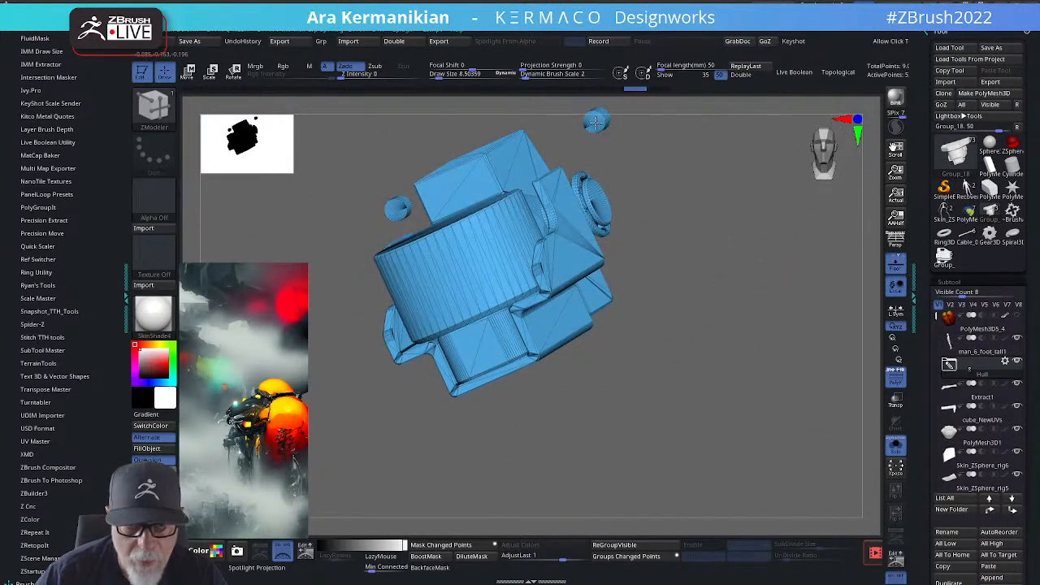
Step: Delete the two floating bolt islands beside the isolated mechanical part and reduce the draw size to 1
left_click_drag(687, 156, 617, 317, "alt")
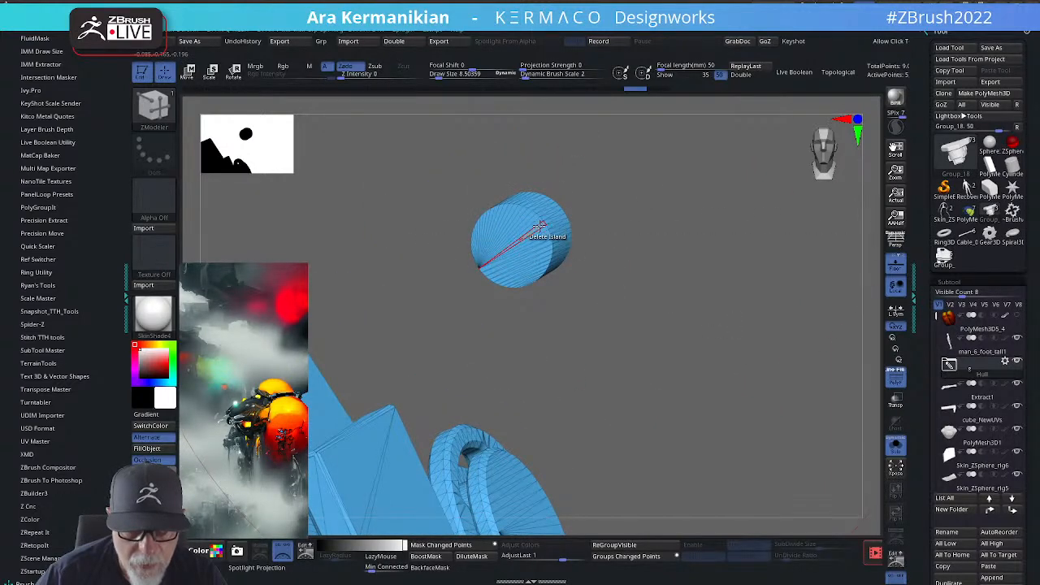
left_click(539, 226)
mouse_move(643, 270)
left_mouse_down()
mouse_move(710, 260)
mouse_move(623, 228)
left_mouse_up()
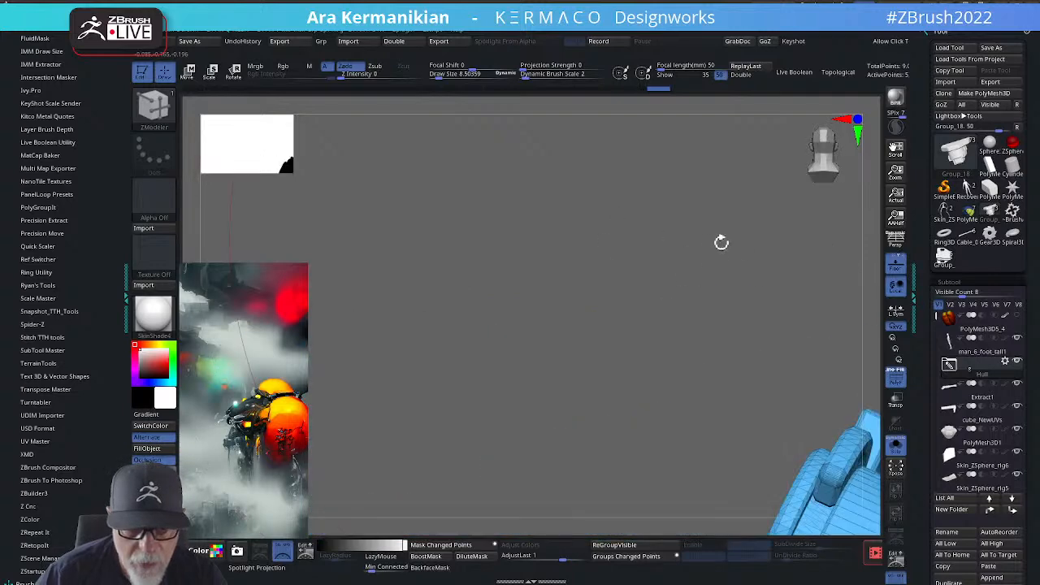
mouse_move(719, 242)
left_mouse_down()
mouse_move(724, 253)
mouse_move(694, 259)
mouse_move(636, 232)
mouse_move(599, 181)
left_mouse_up()
key("s")
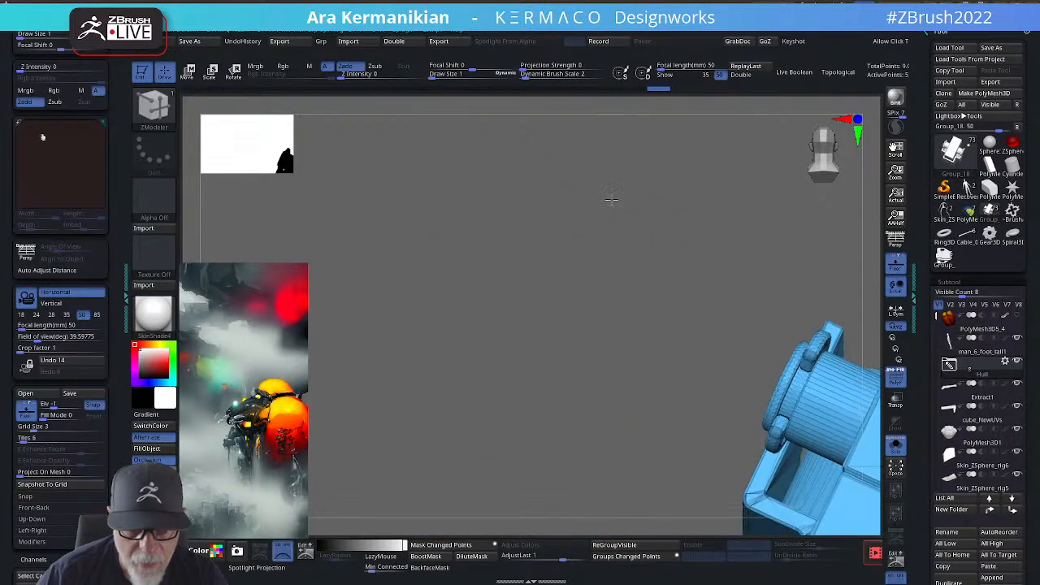
key("f")
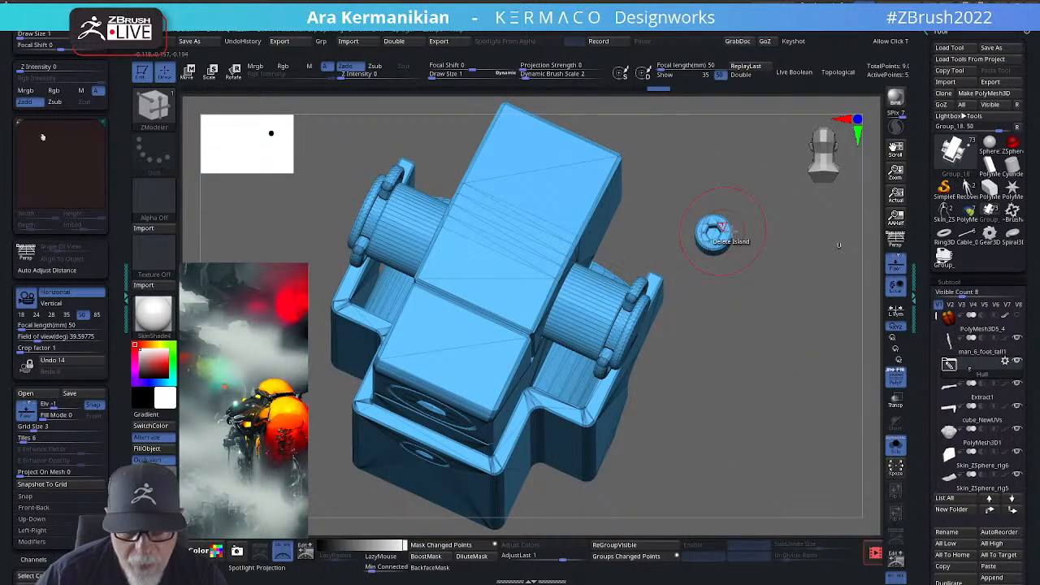
left_click_drag(773, 256, 770, 298, "alt")
left_click_drag(758, 164, 467, 266, "alt")
left_click(566, 235)
Step: Delete the outer side frame island and the two recessed hex bolts from the isolated part's side
left_click_drag(631, 243, 839, 360, "alt")
left_click(894, 443)
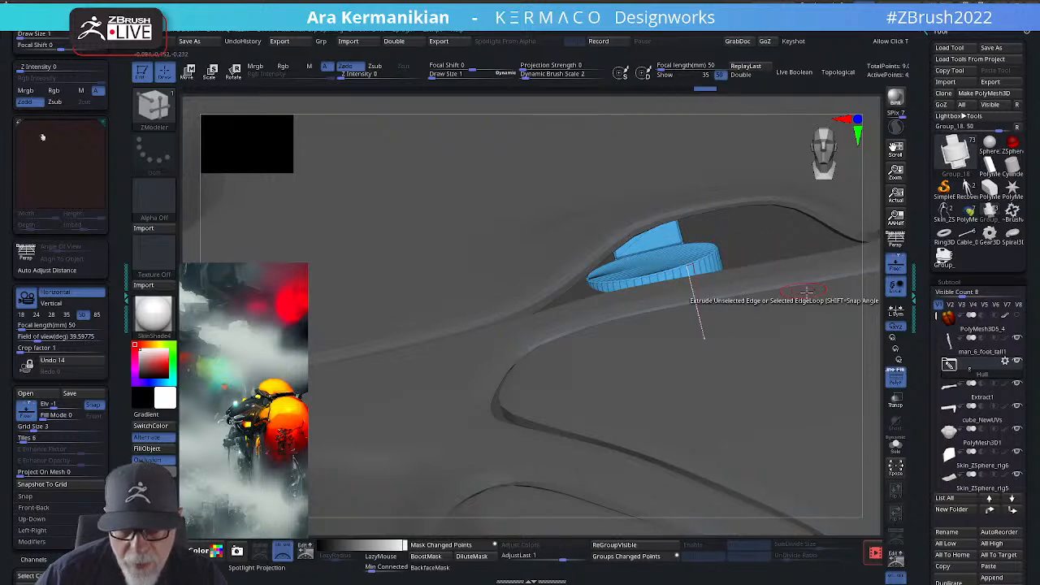
left_click(895, 445)
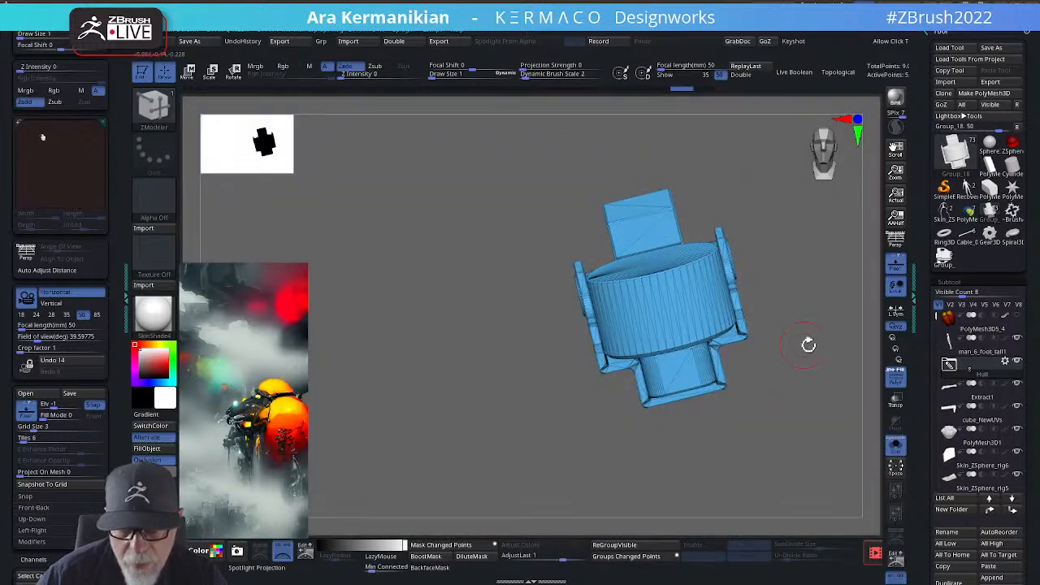
left_click_drag(805, 344, 846, 341)
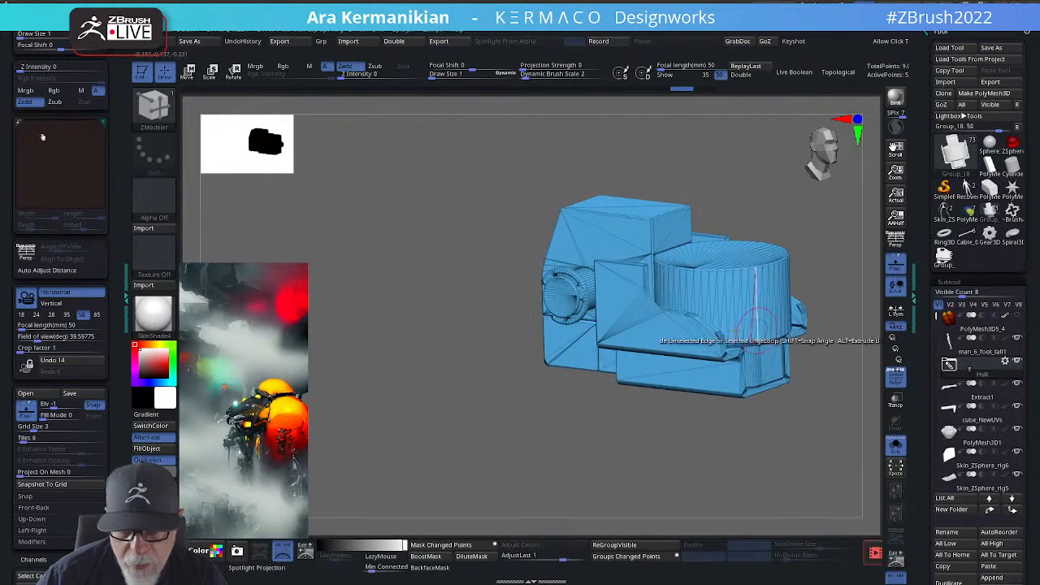
left_click(682, 333)
left_click_drag(666, 469, 581, 281)
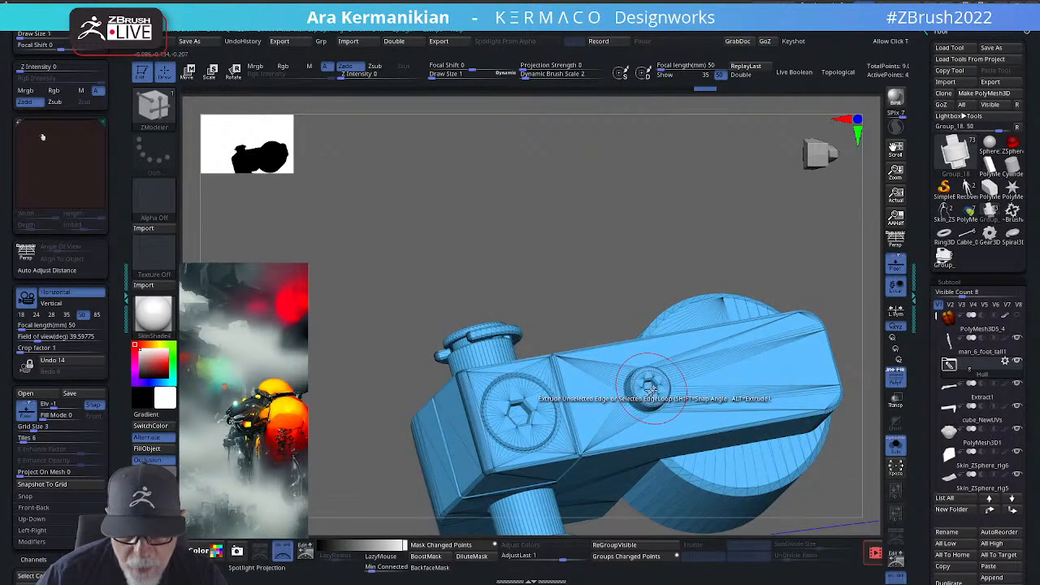
left_click(649, 387)
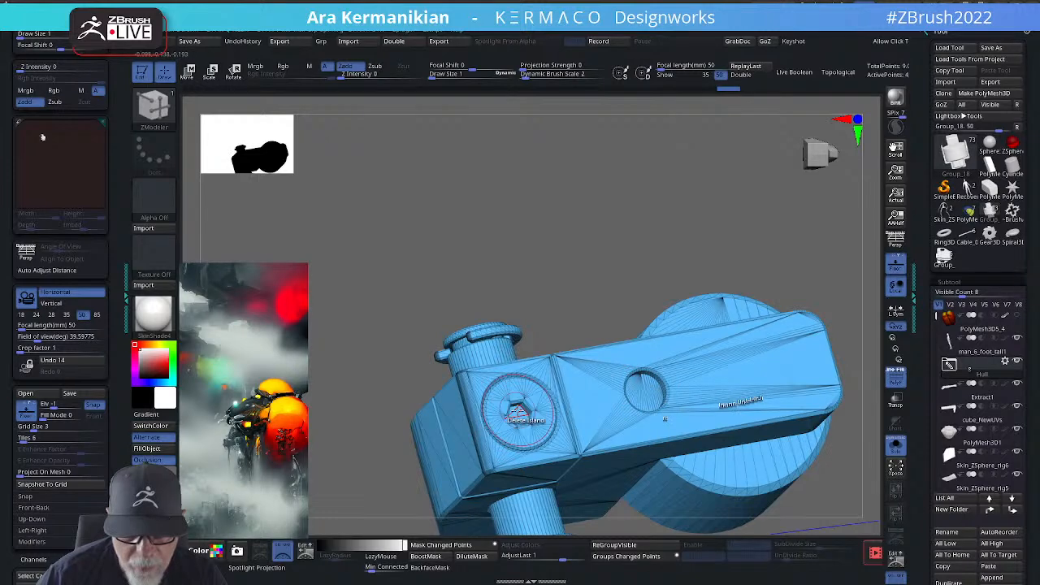
left_click(517, 411)
left_click_drag(610, 228, 602, 304)
right_click_drag(603, 305, 569, 246)
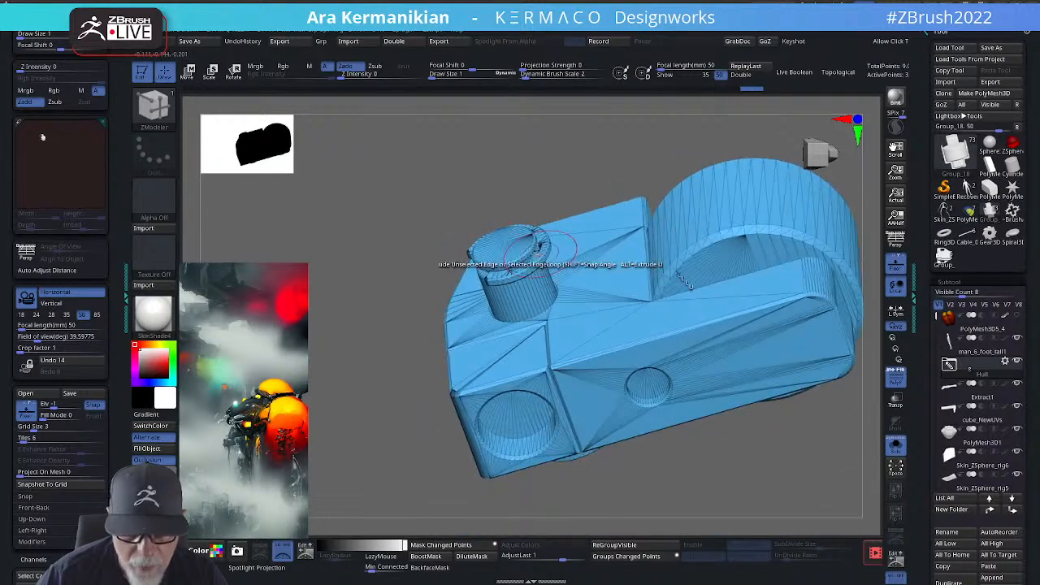
right_click_drag(686, 281, 572, 207)
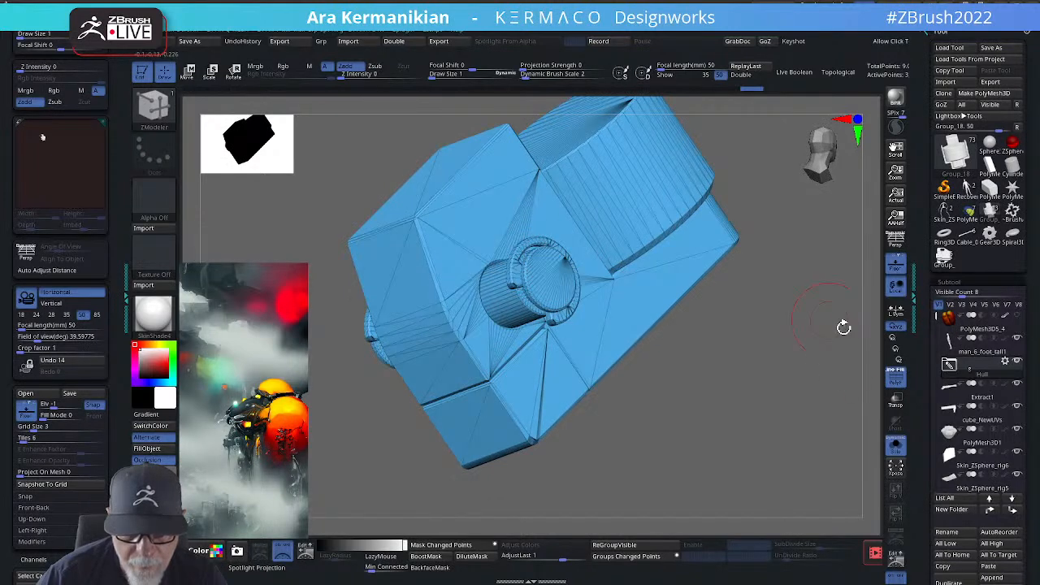
Step: Show the whole model again, flip the small part over and raise it at the hull's upper recess
left_click(896, 445)
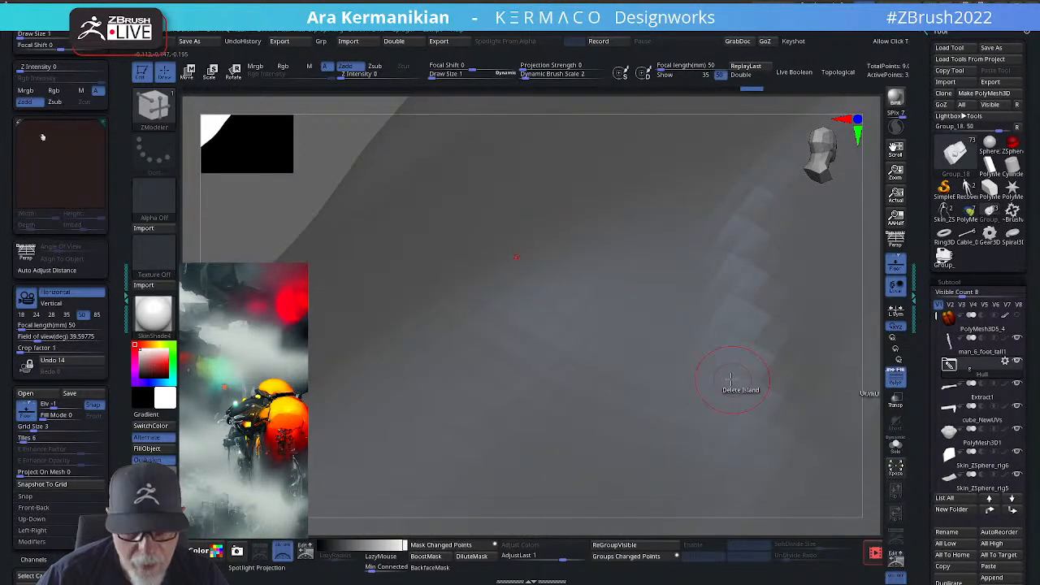
key("f")
right_click_drag(750, 276, 802, 422)
key("w")
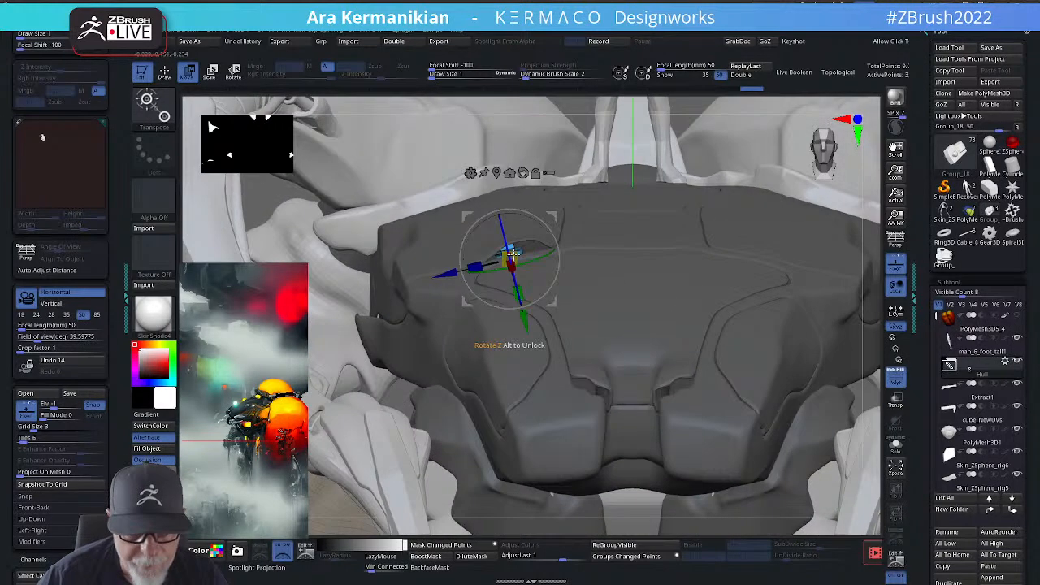
left_click_drag(436, 276, 446, 274)
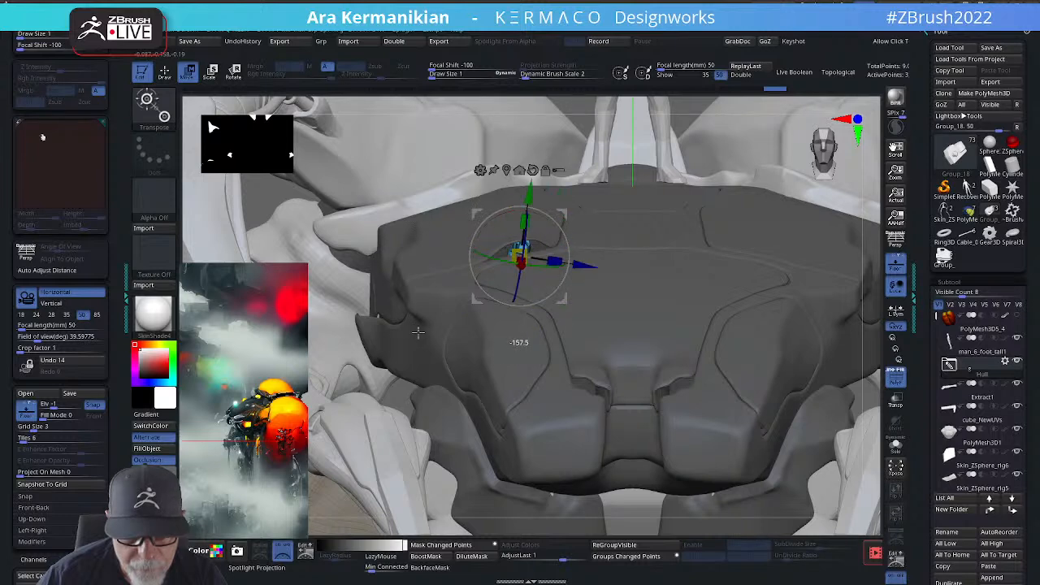
left_click_drag(511, 209, 502, 192)
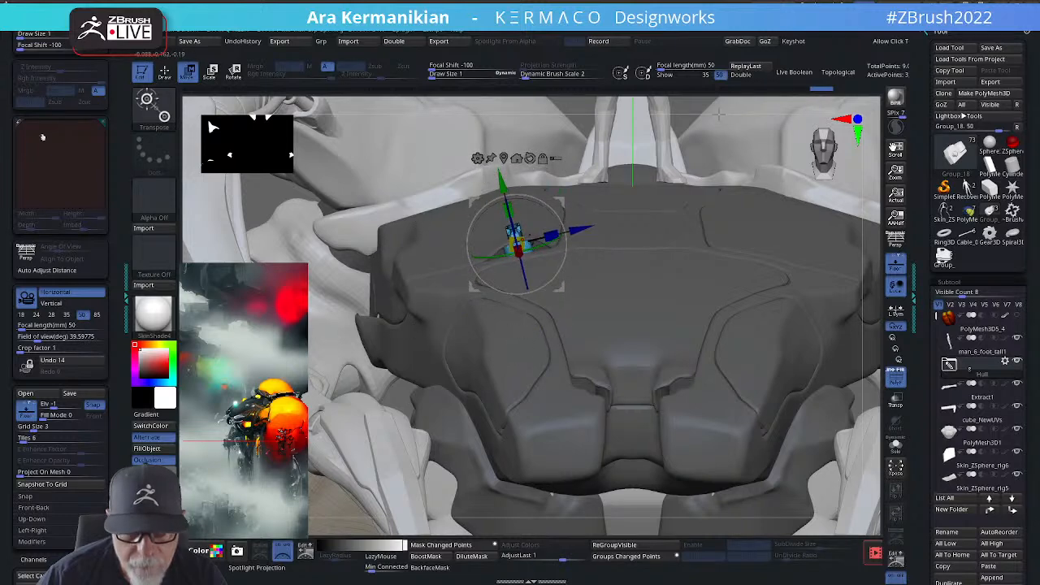
mouse_move(697, 107)
right_mouse_down()
mouse_move(671, 123)
mouse_move(703, 102)
mouse_move(687, 111)
right_mouse_up()
right_click_drag(517, 202, 525, 207)
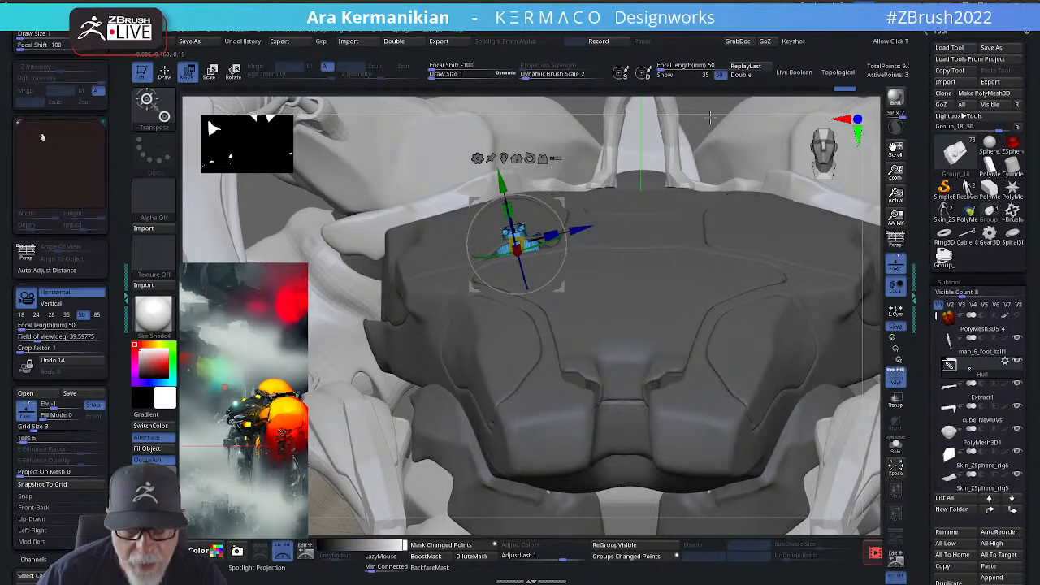
Step: Turn the small part around at the hull recess, isolating it temporarily to correct its facing direction
key("q")
mouse_move(713, 104)
right_mouse_down()
mouse_move(695, 146)
mouse_move(706, 146)
mouse_move(700, 135)
right_mouse_up()
key("w")
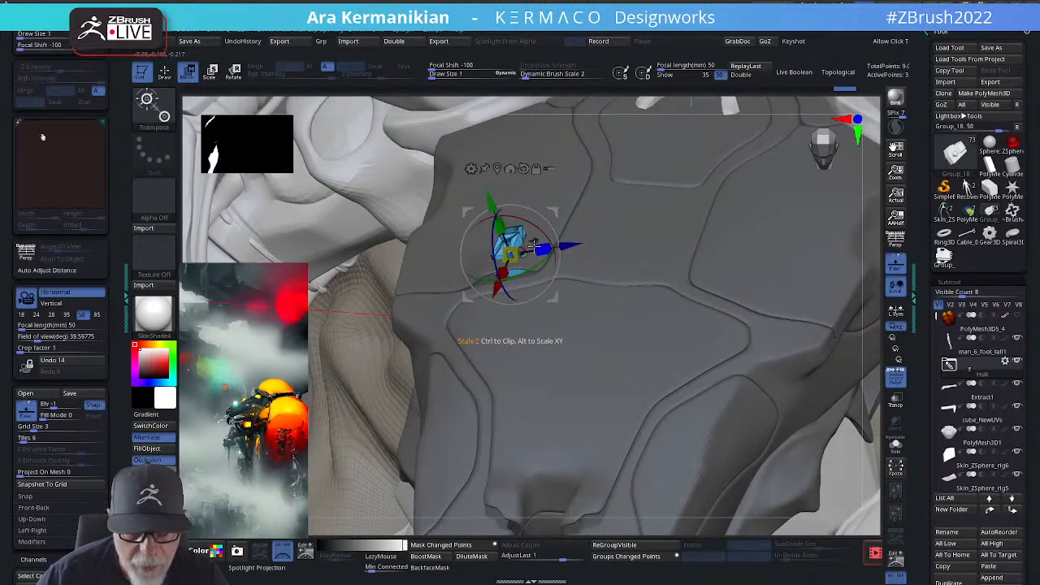
left_click_drag(537, 229, 409, 354)
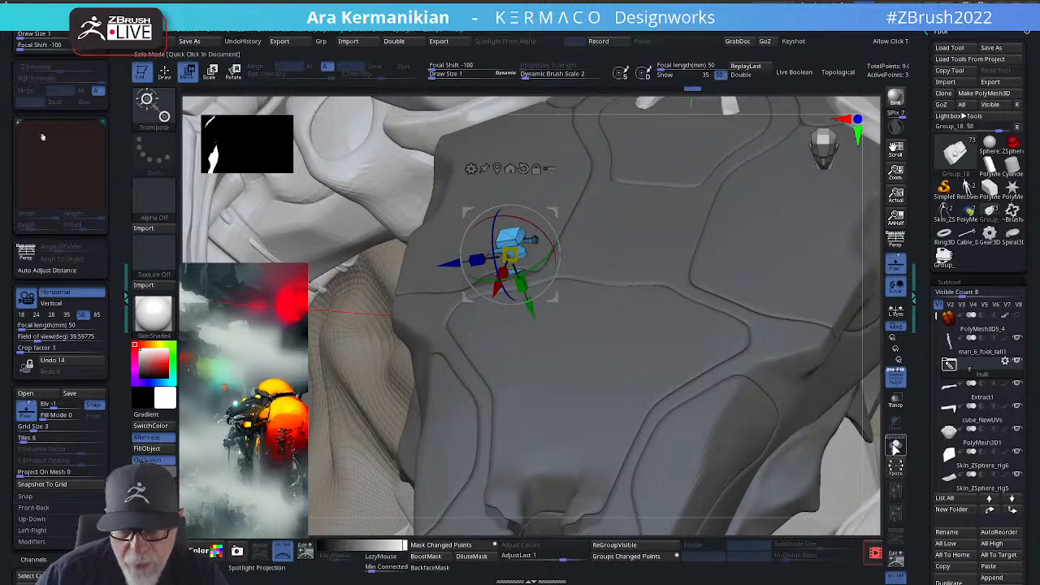
left_click(894, 443)
right_click_drag(763, 388, 683, 349)
left_click_drag(524, 251, 661, 433, "shift")
left_click(895, 445)
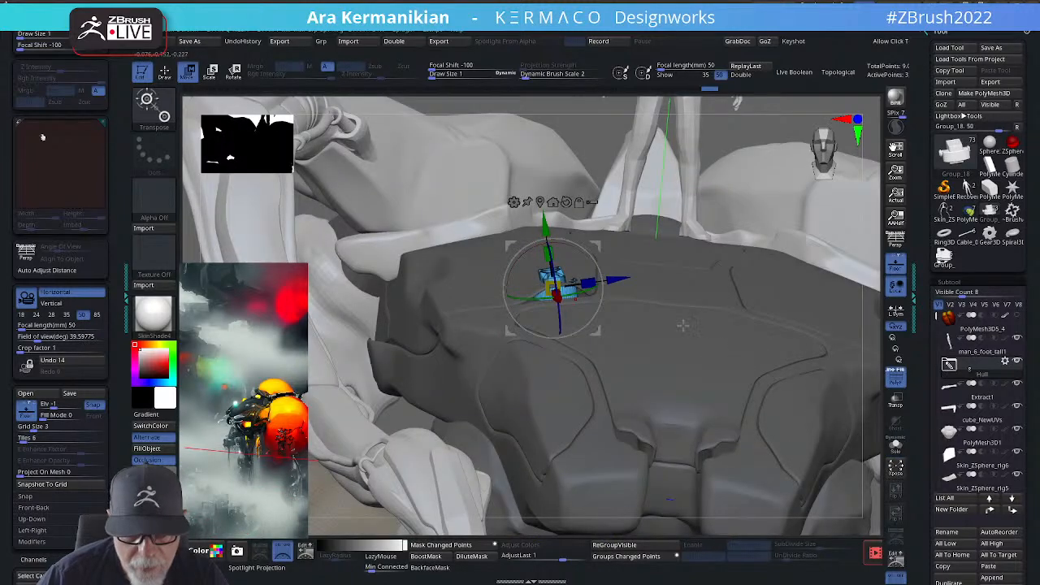
Step: Lower the part into the hull recess, adjust its tilt and nudge it slightly sideways
left_click_drag(542, 224, 544, 231)
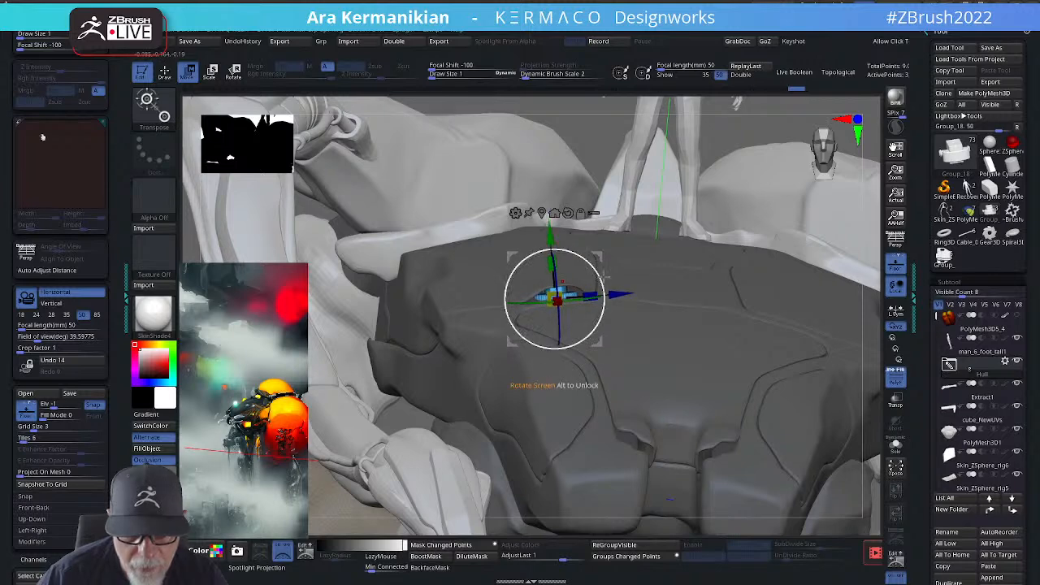
left_click_drag(759, 134, 705, 110)
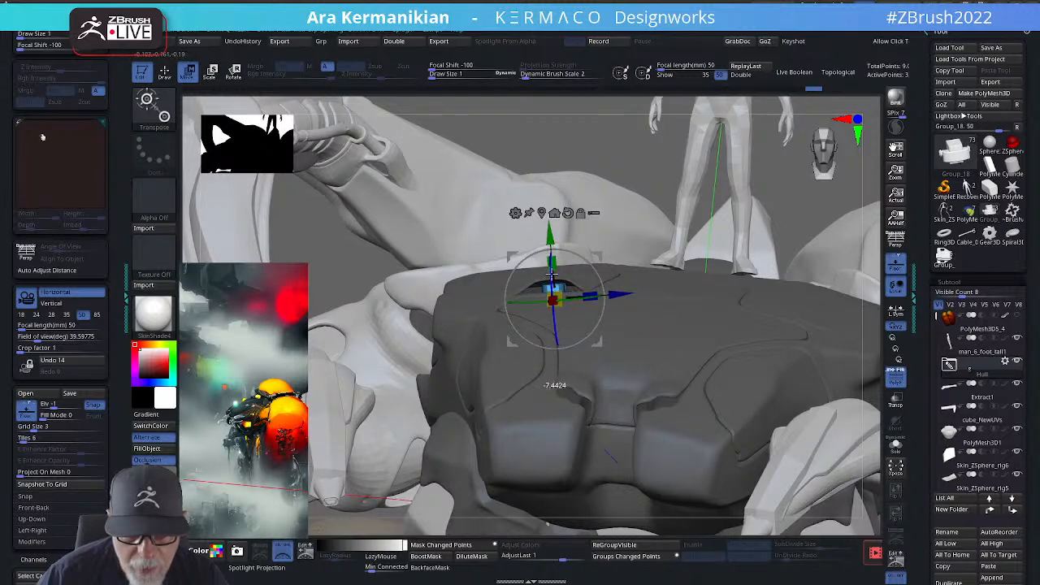
left_click_drag(554, 238, 552, 236)
left_click_drag(621, 292, 608, 289)
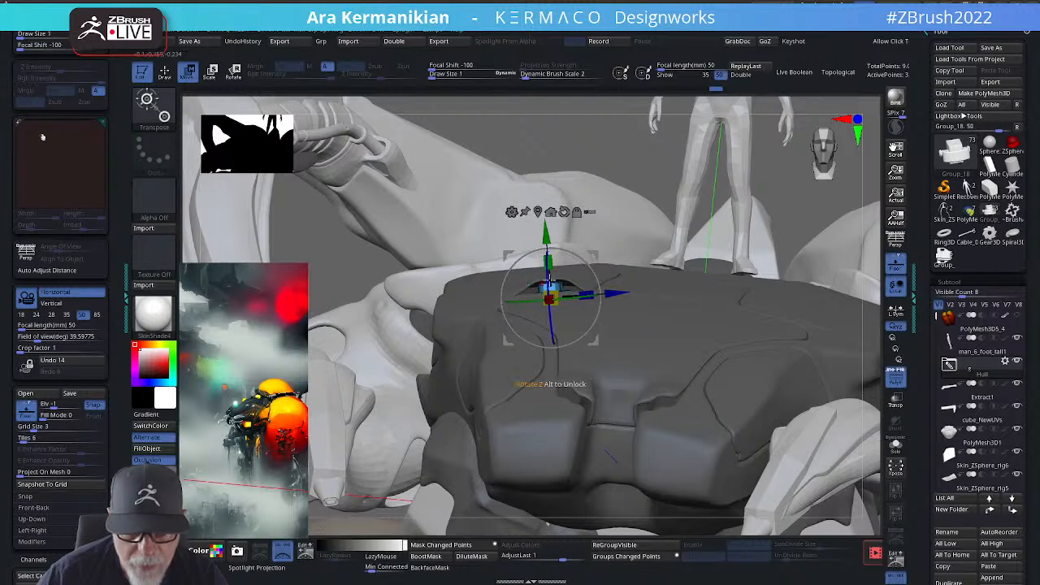
Step: Rotate the part by a few degrees to match the slope of the hull surface
left_click_drag(654, 166, 533, 238)
mouse_move(331, 213)
left_mouse_down("alt")
mouse_move(422, 214)
mouse_move(757, 160)
mouse_move(619, 244)
left_mouse_up("alt")
key("q")
key("w")
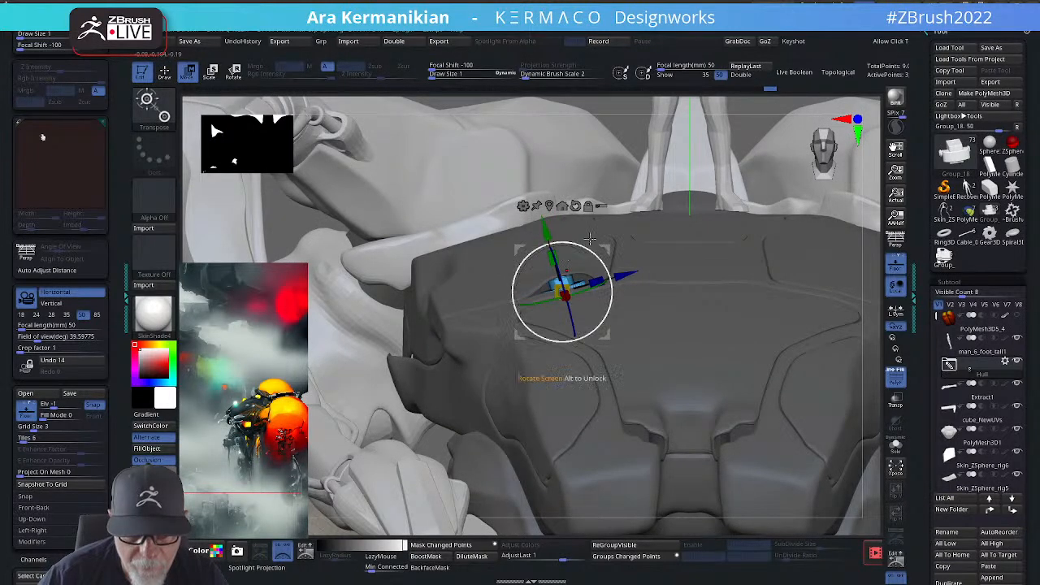
key("q")
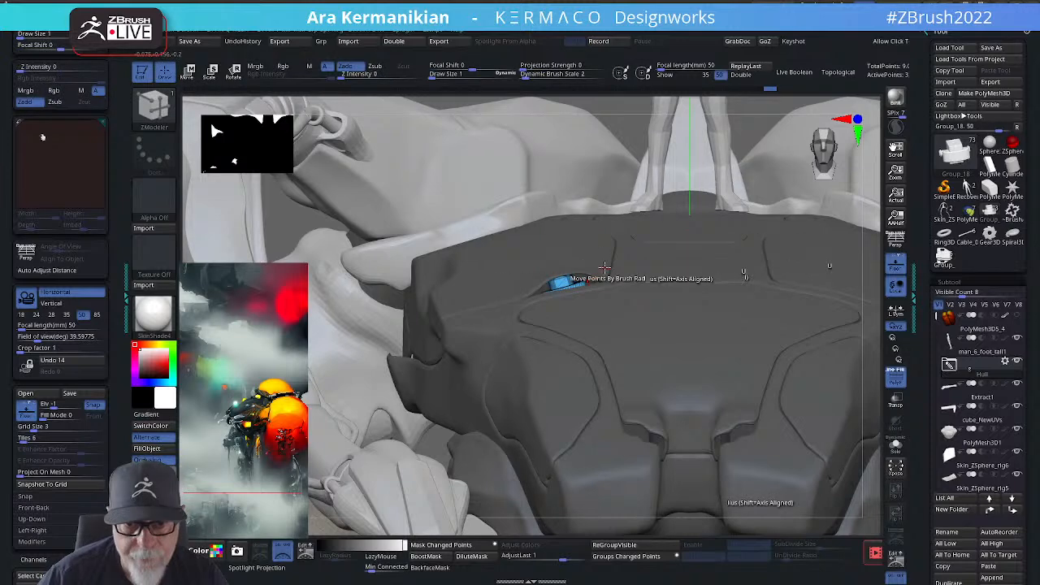
key("w")
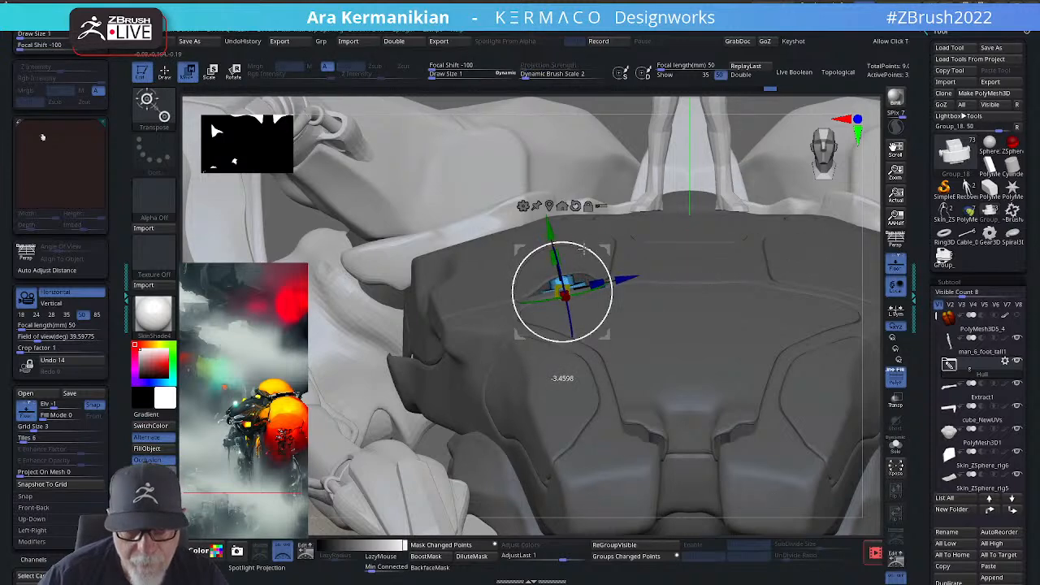
key("q")
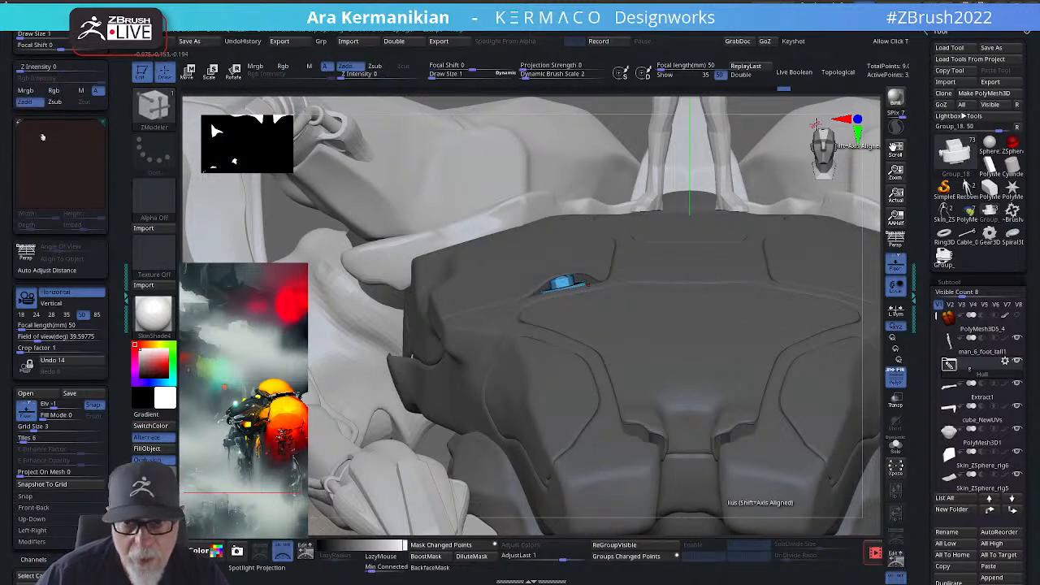
Step: Turn off the polyframe display and slightly rotate the part on the hull, viewed from above
key("f")
left_click_drag(637, 147, 814, 304)
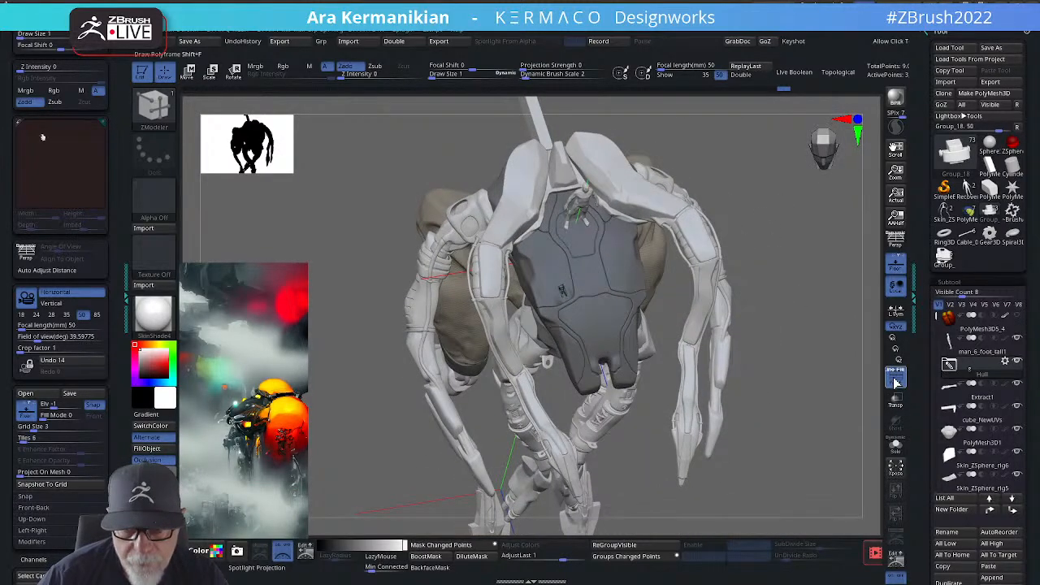
mouse_move(812, 379)
left_mouse_down()
mouse_move(840, 383)
mouse_move(798, 293)
mouse_move(813, 366)
left_mouse_up()
key("w")
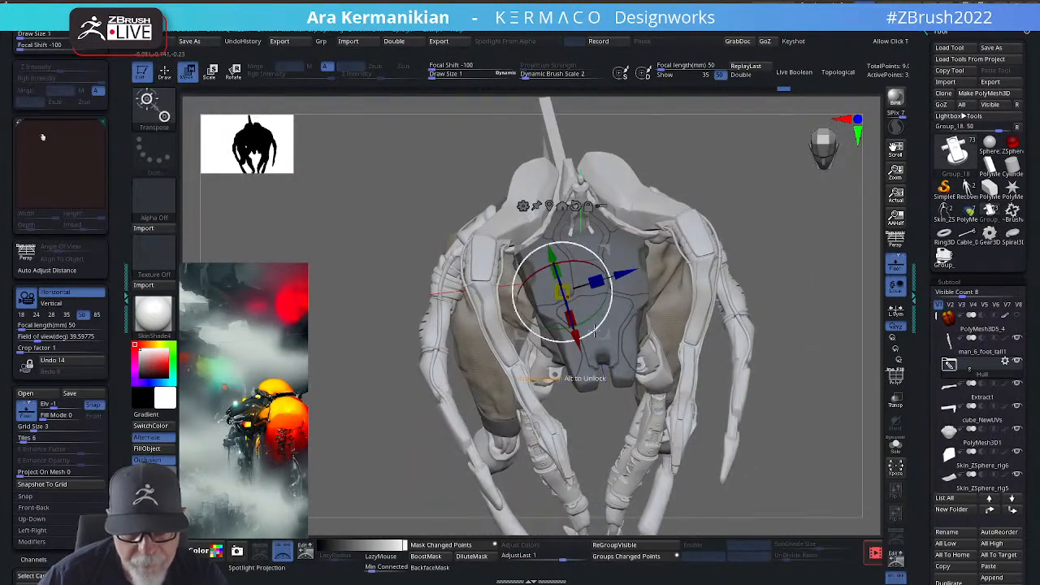
left_click_drag(578, 345, 578, 346)
key("q")
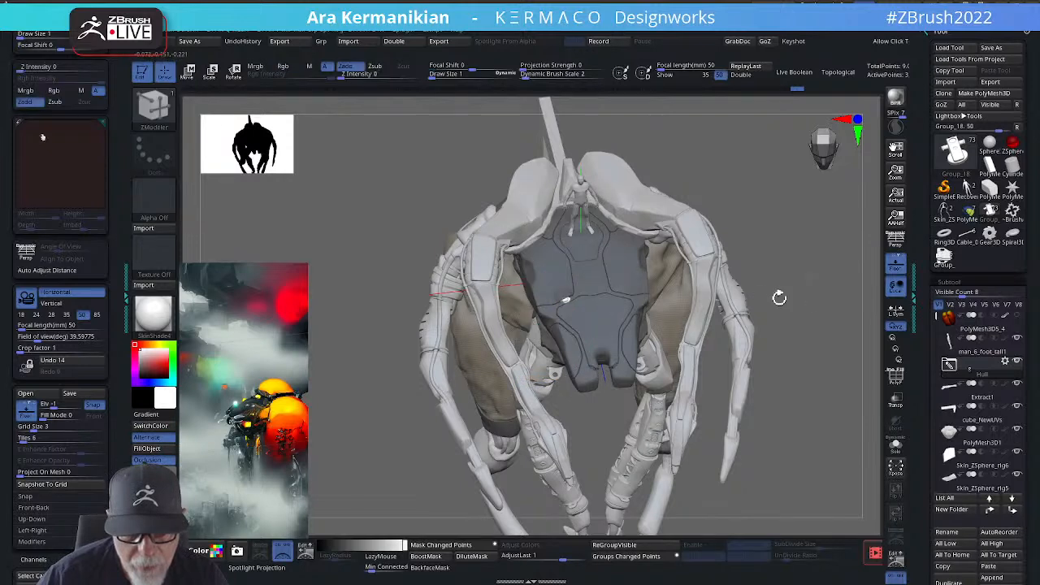
mouse_move(818, 331)
left_mouse_down()
mouse_move(834, 252)
mouse_move(896, 331)
mouse_move(871, 300)
left_mouse_up()
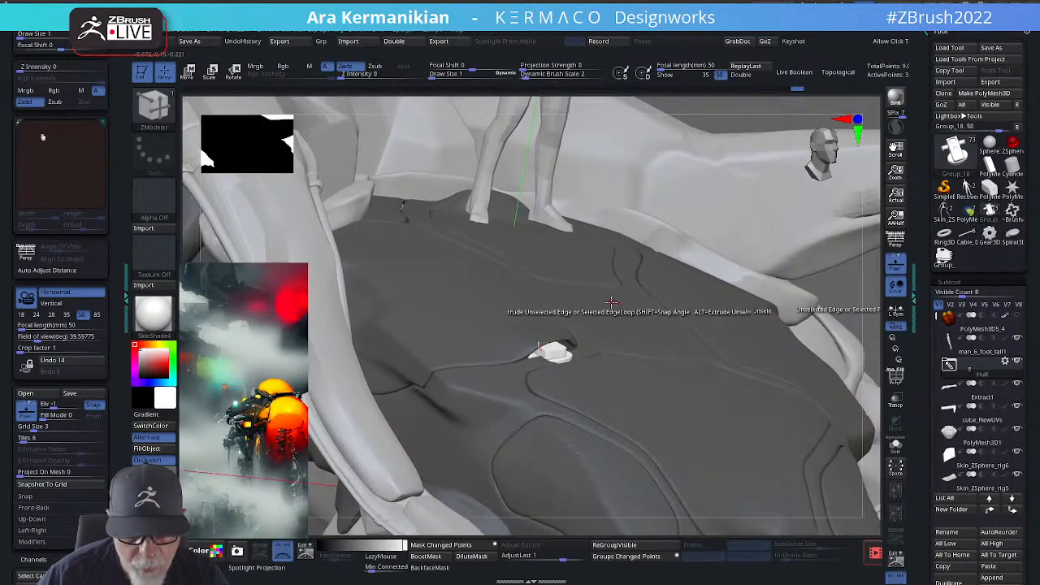
Step: Fine-tune the part's rotation and position in the hull recess, checking the fit from several angles
key("r")
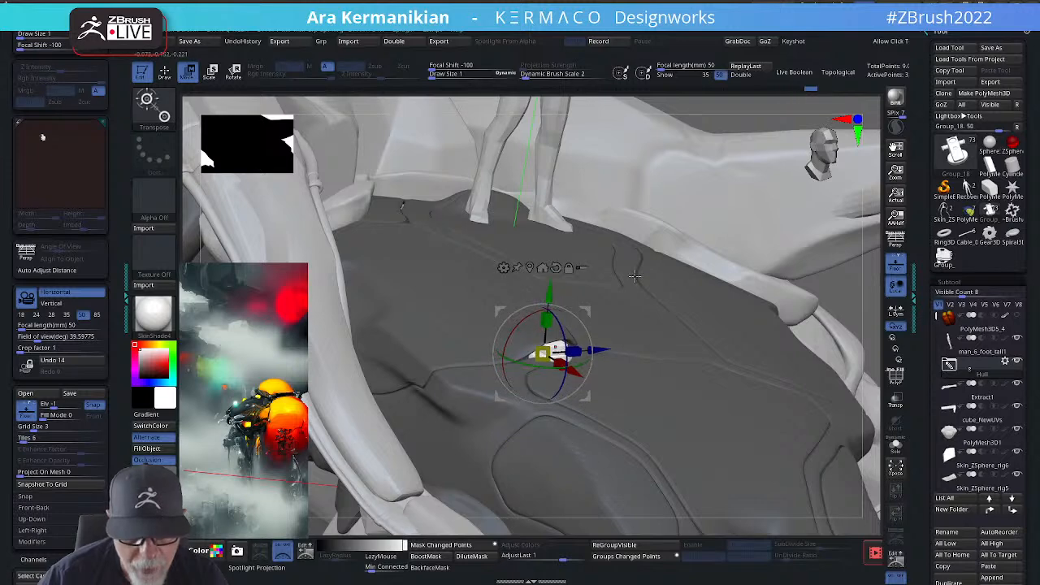
mouse_move(845, 299)
left_mouse_down("alt")
mouse_move(827, 292)
mouse_move(837, 354)
mouse_move(734, 332)
mouse_move(520, 388)
left_mouse_up("alt")
key("q")
key("w")
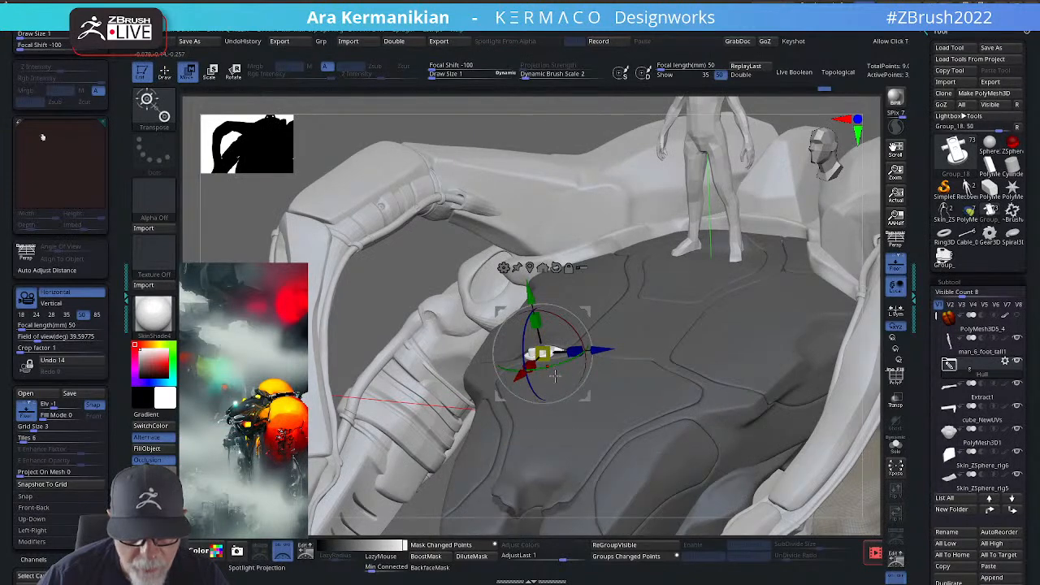
key("q")
key("w")
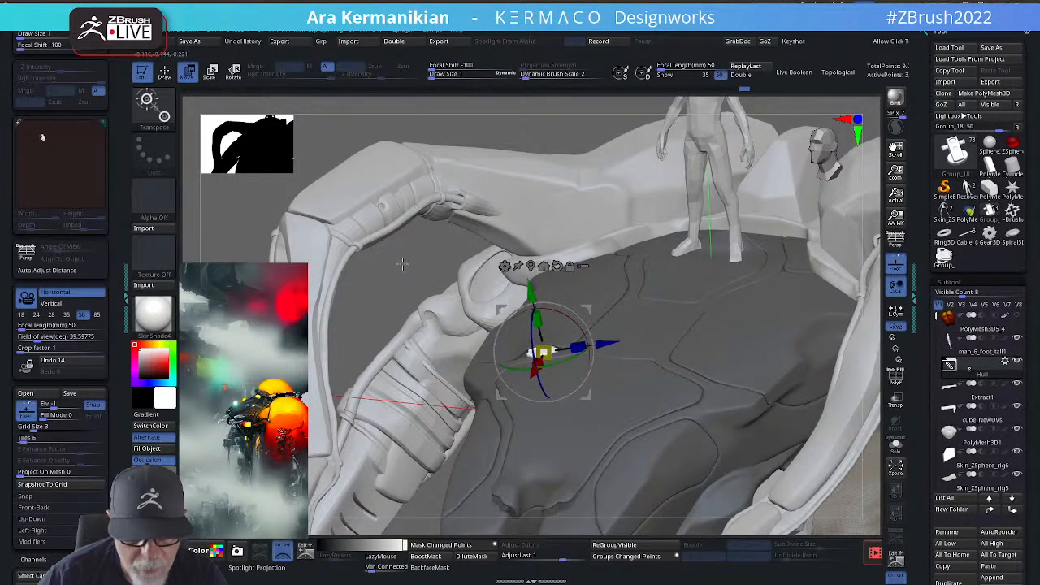
left_click_drag(402, 264, 531, 360)
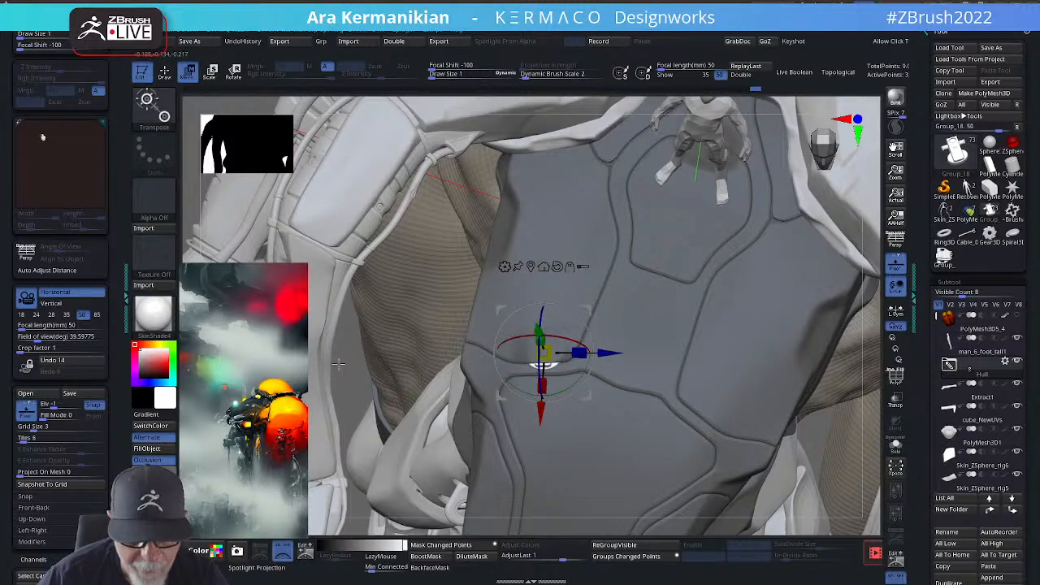
left_click_drag(339, 363, 545, 285)
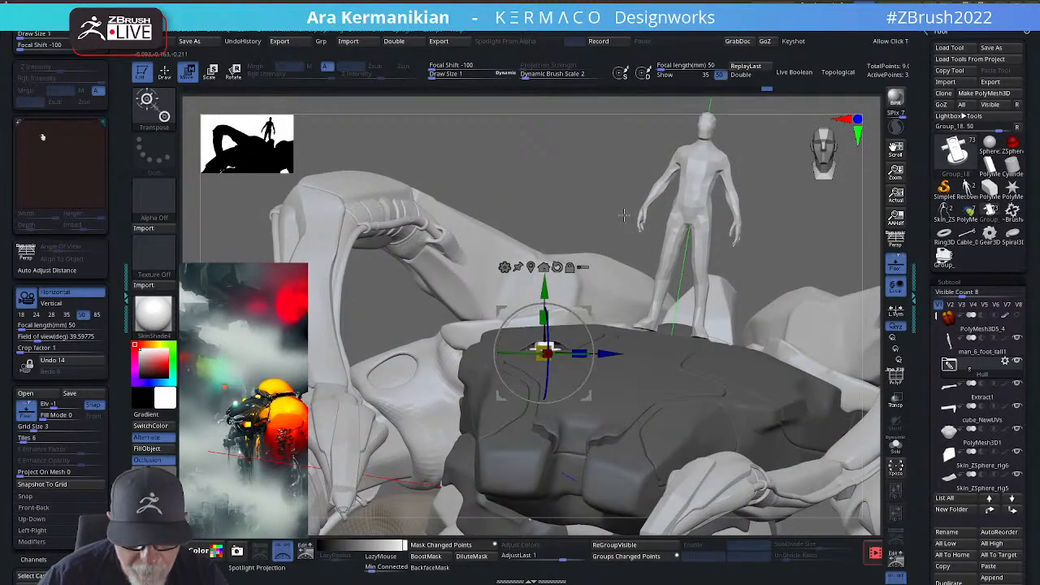
Step: Switch from the robot to the kitbash parts tool and delete its Group_18 and Group_17 subtools
key("q")
mouse_move(620, 172)
left_mouse_down()
mouse_move(590, 200)
mouse_move(776, 234)
left_mouse_up()
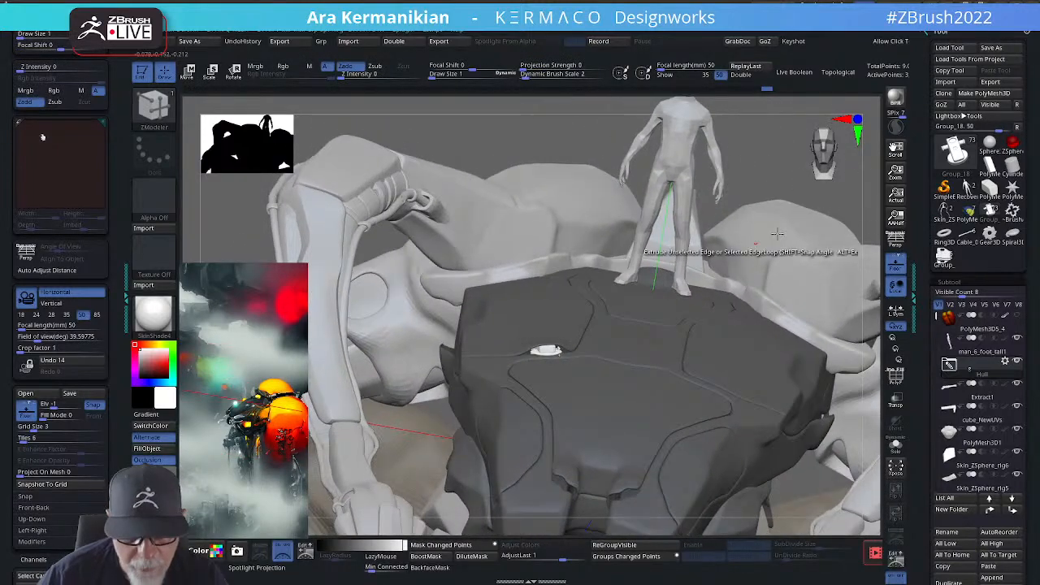
mouse_move(746, 183)
left_mouse_down("alt")
mouse_move(736, 195)
mouse_move(754, 213)
mouse_move(754, 182)
mouse_move(811, 183)
mouse_move(771, 182)
mouse_move(742, 205)
left_mouse_up("alt")
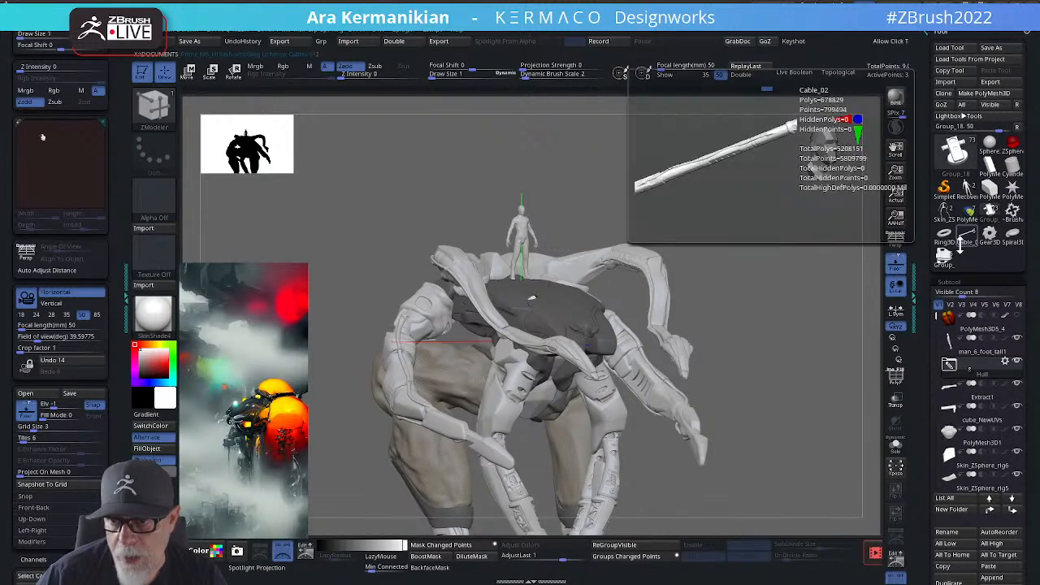
left_click(943, 258)
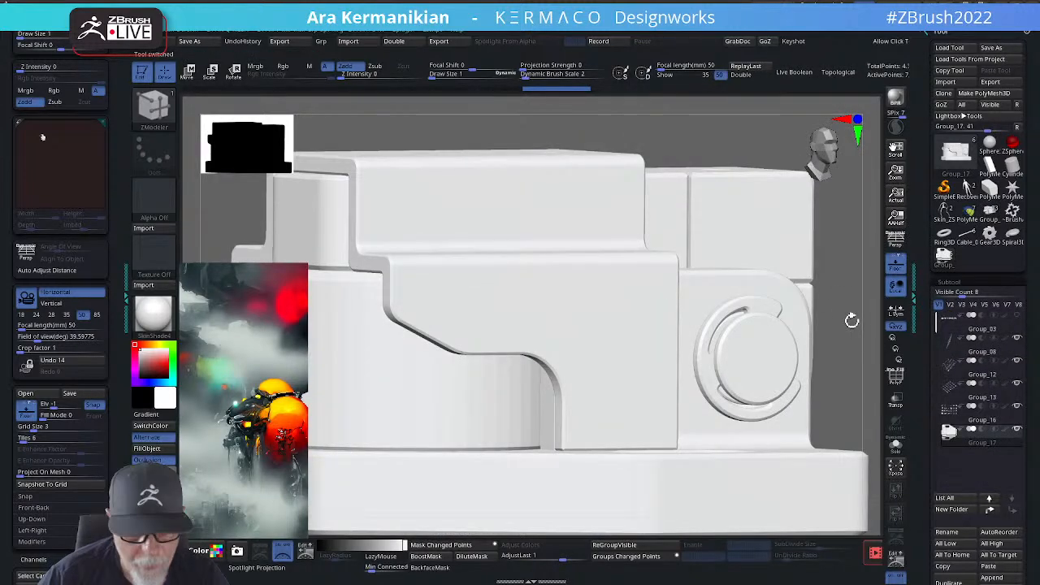
key("f")
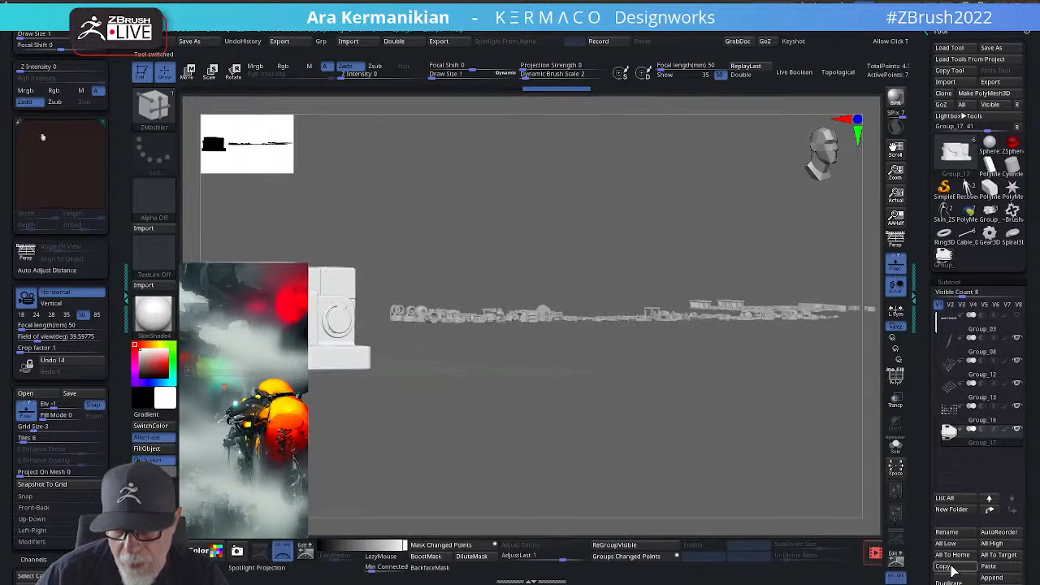
scroll(937, 504, "down", 3)
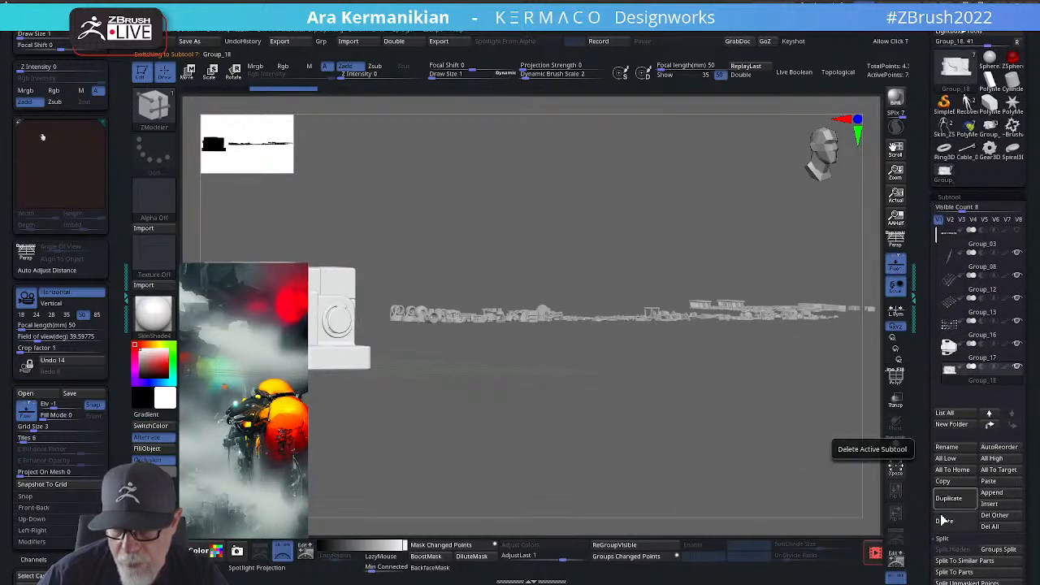
left_click(945, 520)
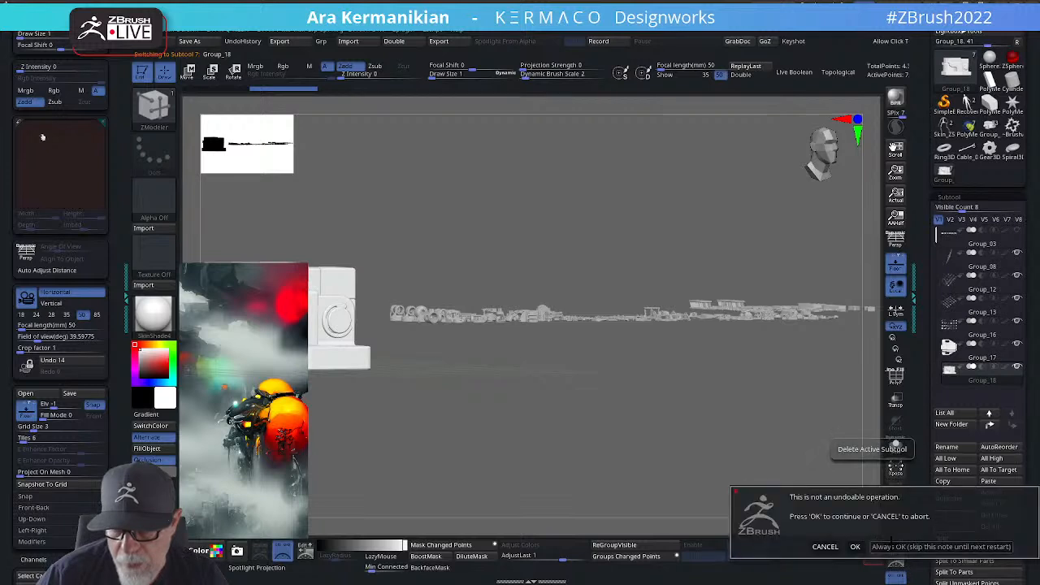
left_click(855, 547)
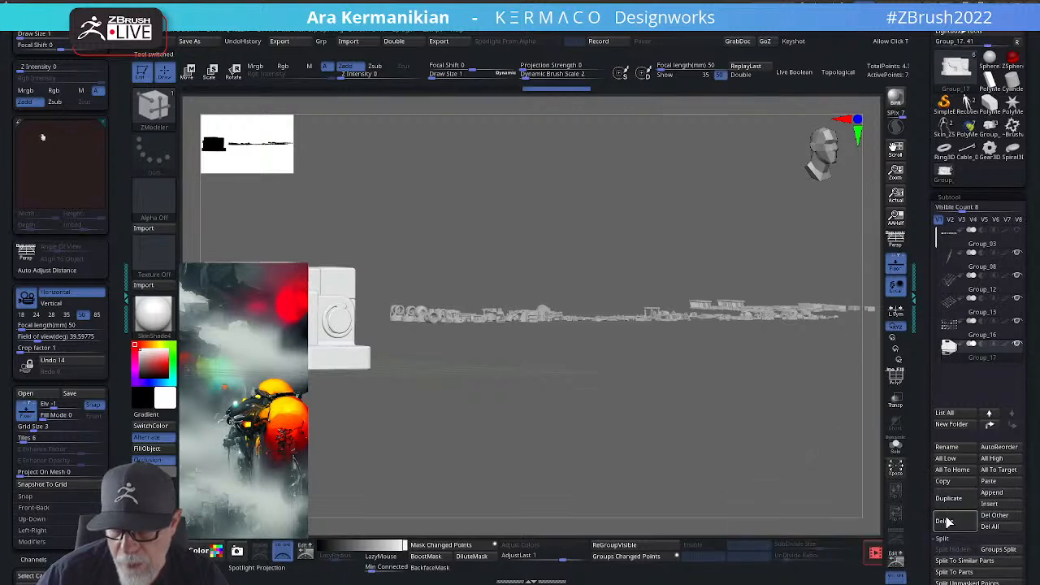
left_click(944, 520)
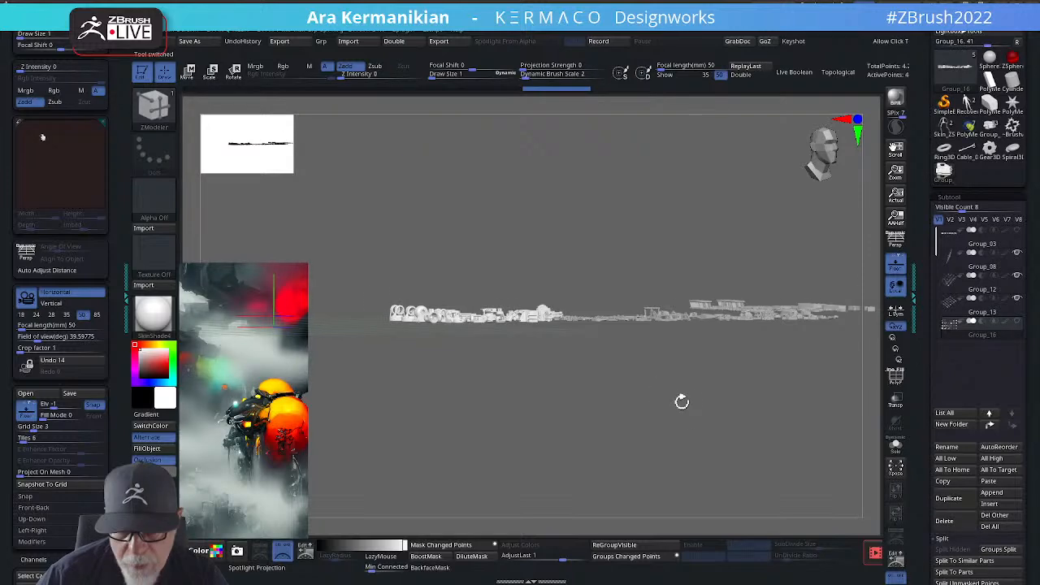
Step: Look over the solid mechanical parts in the kitbash collection and delete their subtool, Group_16
left_click_drag(681, 401, 691, 455)
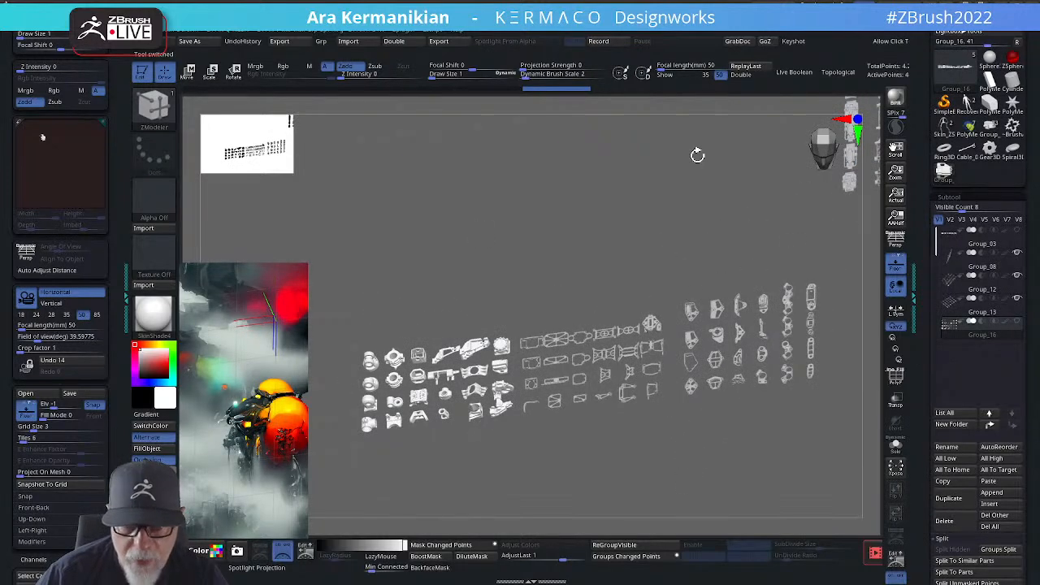
left_click_drag(779, 232, 751, 243, "alt")
left_click_drag(631, 255, 631, 357, "alt")
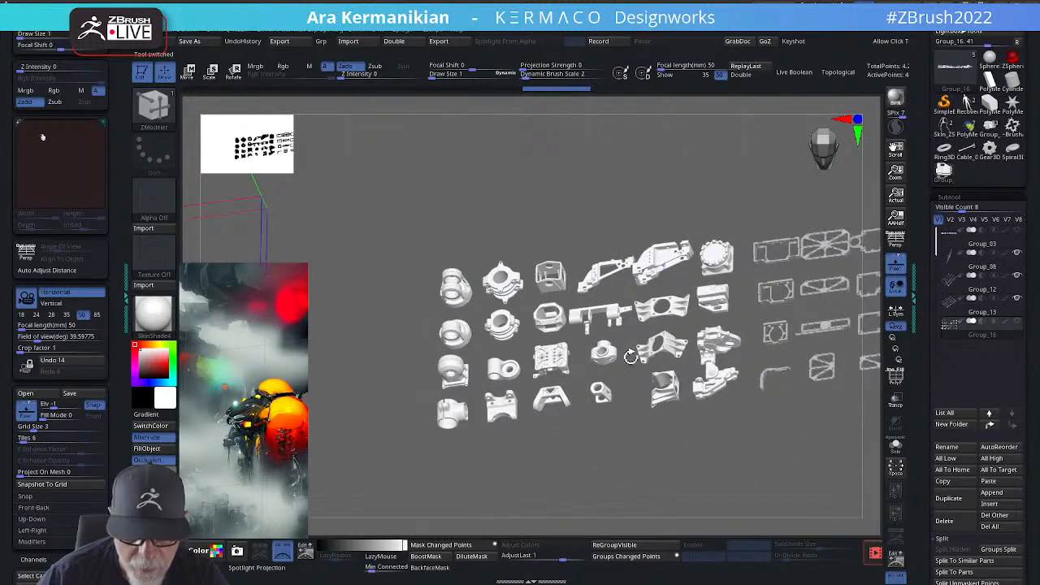
left_click_drag(653, 467, 444, 321)
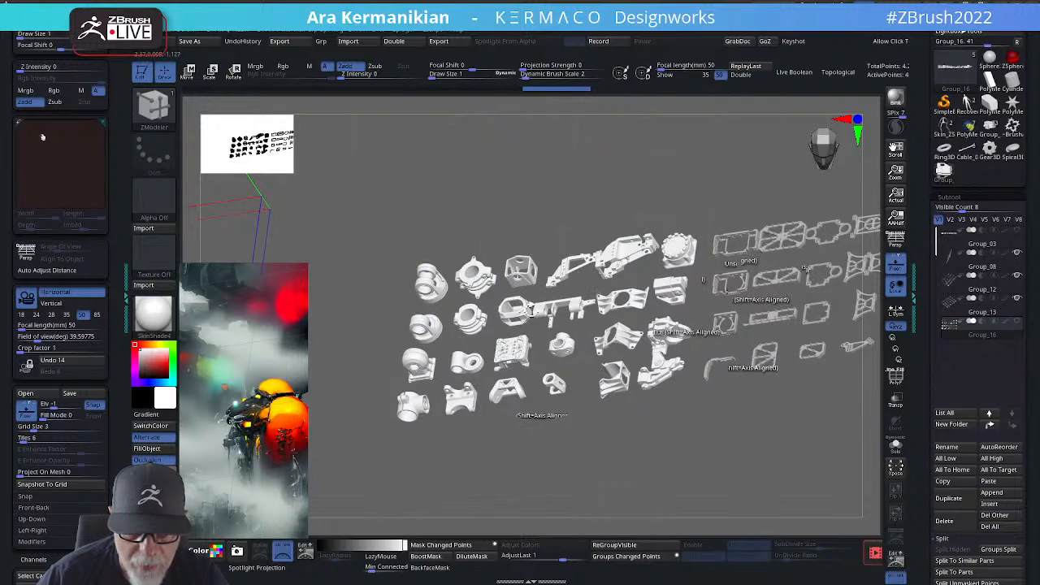
left_click(944, 520)
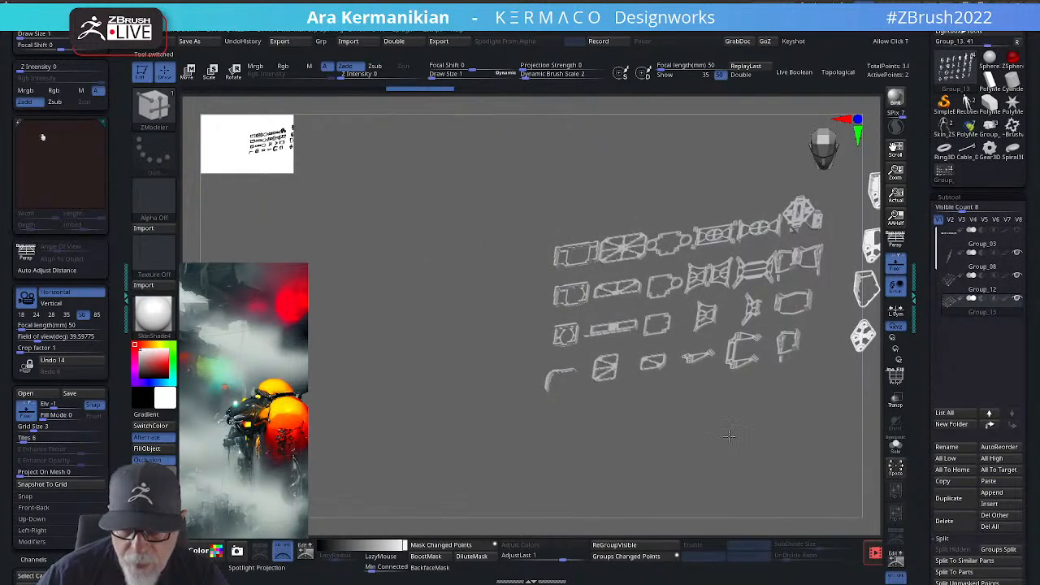
Step: Isolate the small curved bracket in the lowest row of Group_12 and extract it with Kitbash Duplicate
left_click_drag(729, 436, 401, 466, "alt")
left_click_drag(755, 364, 776, 381, "alt")
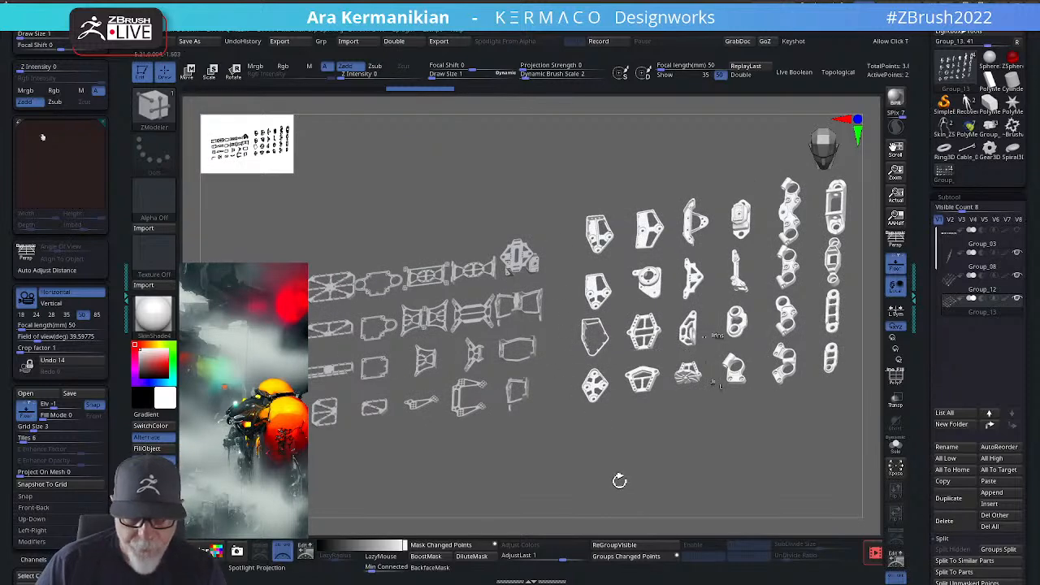
left_click_drag(644, 486, 664, 428)
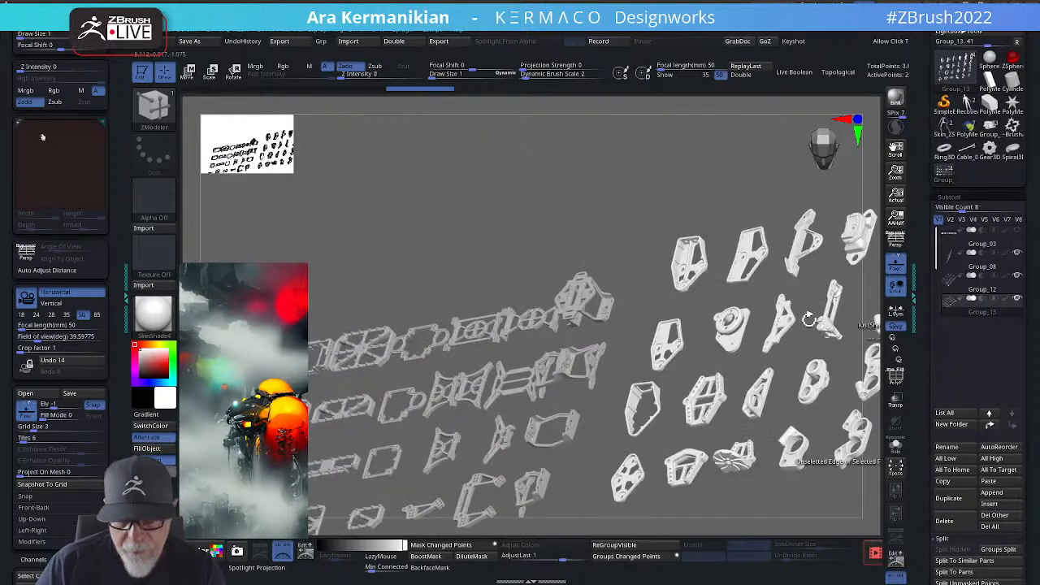
left_click_drag(757, 290, 560, 244)
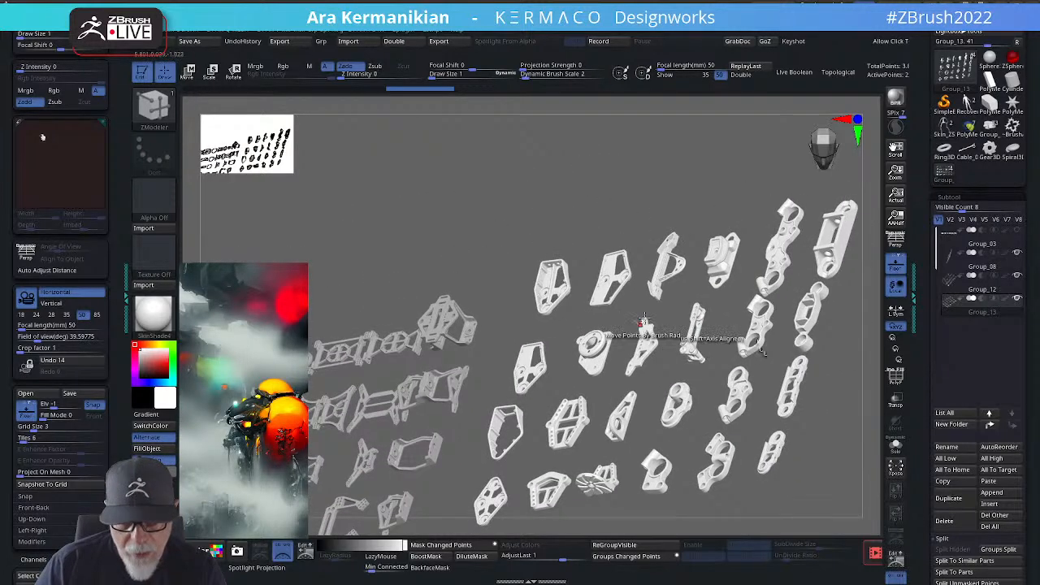
mouse_move(532, 195)
left_mouse_down()
mouse_move(511, 198)
mouse_move(520, 199)
left_mouse_up()
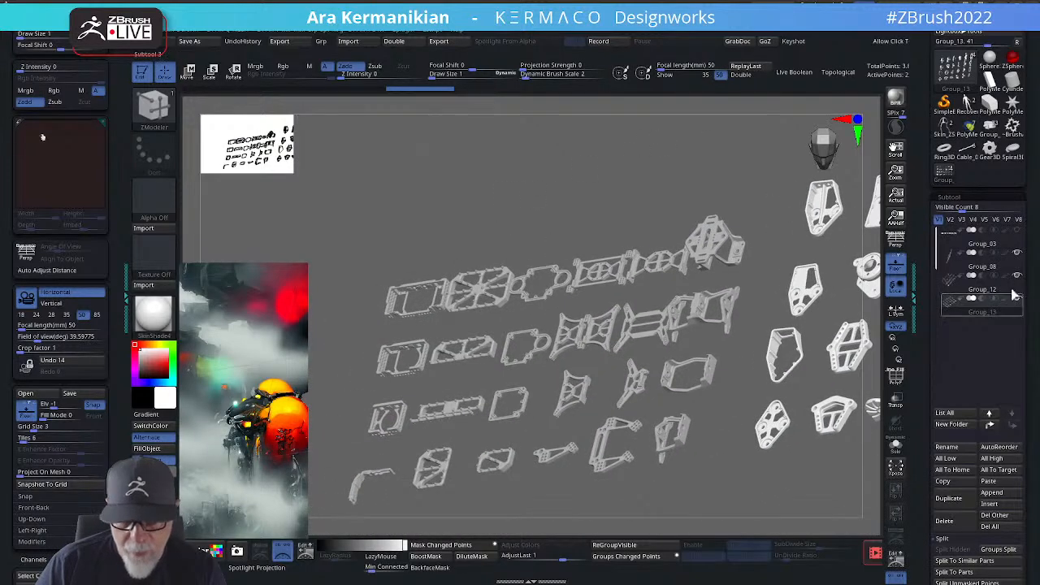
left_click(984, 290)
left_click_drag(750, 478, 804, 433, "alt")
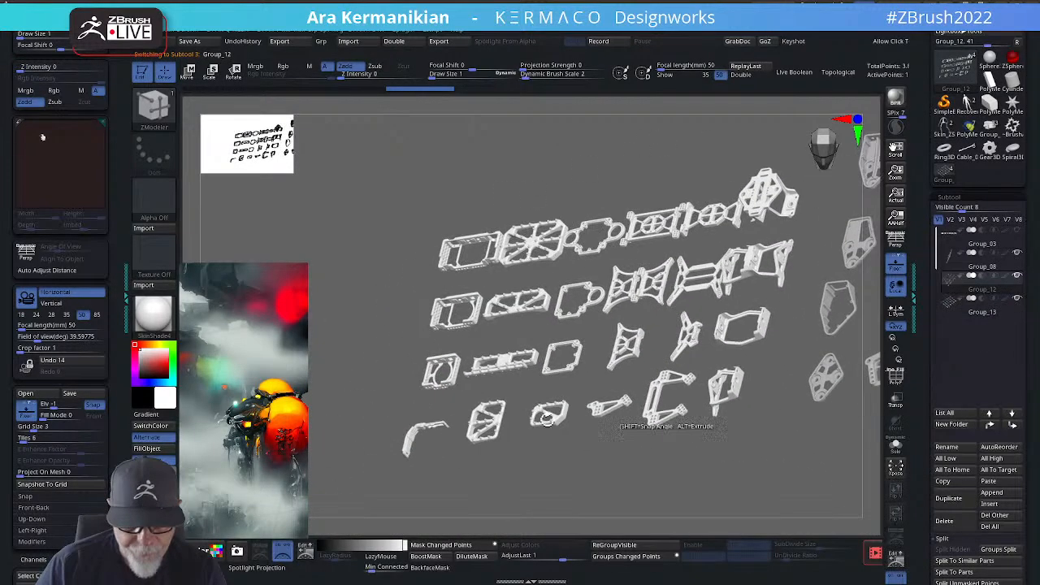
left_click_drag(365, 408, 459, 480, "ctrl+shift")
key("space")
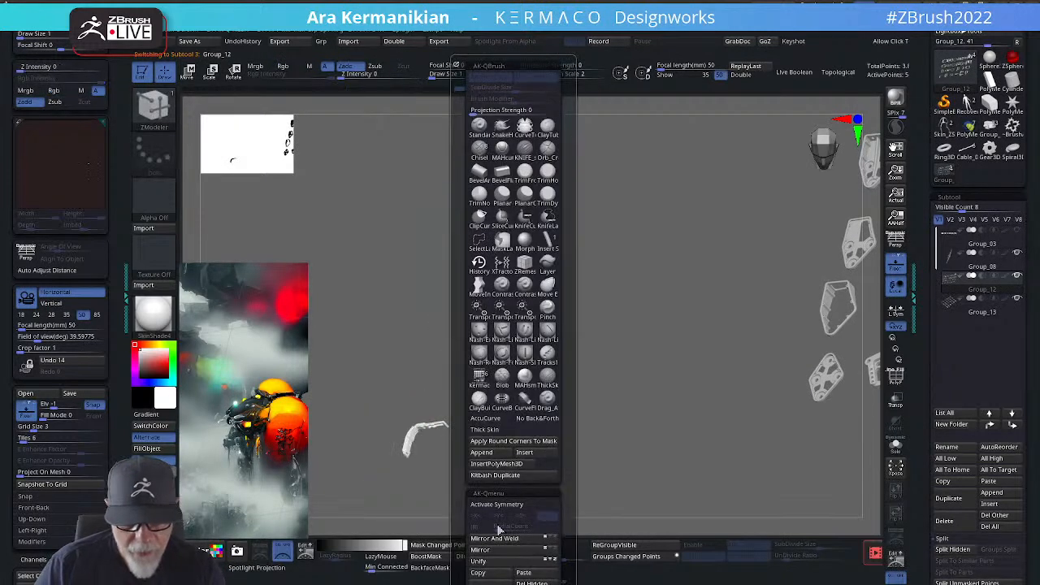
left_click(509, 476)
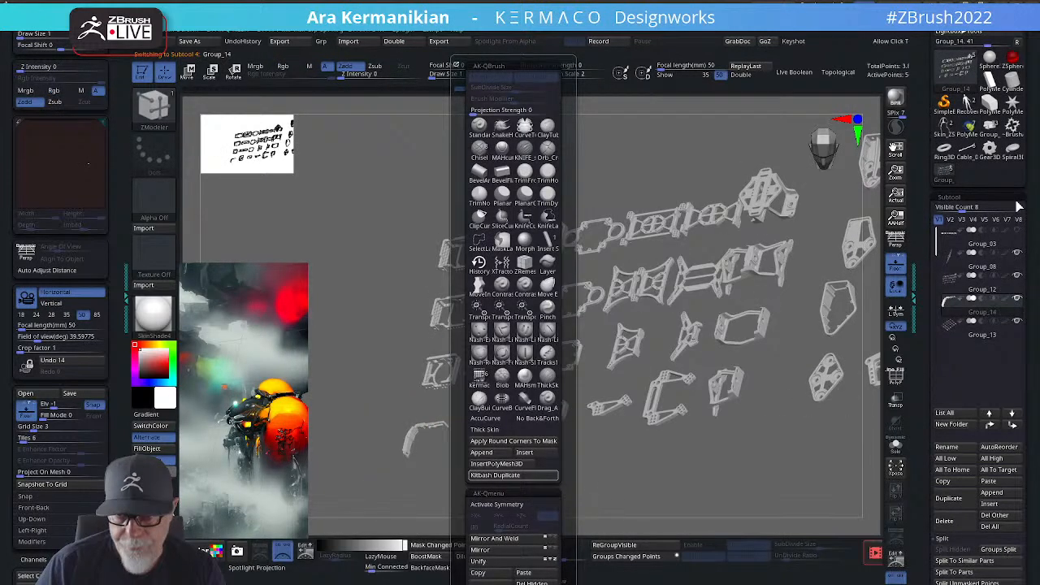
Step: Return to the robot tool, solo the small part on the hull and paste the curved bracket in as a new subtool
left_click(966, 152)
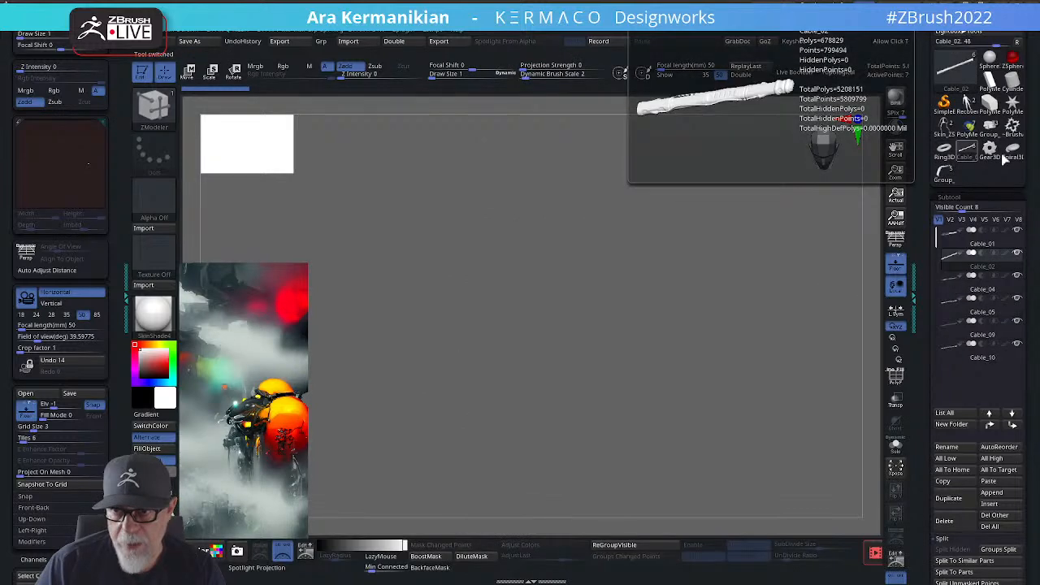
left_click(989, 126)
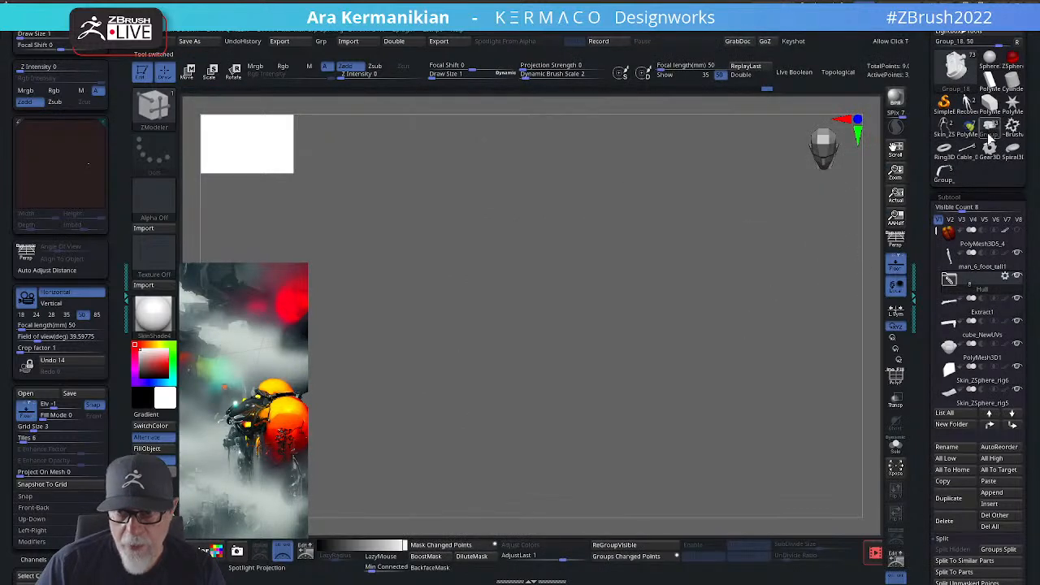
left_click(989, 139)
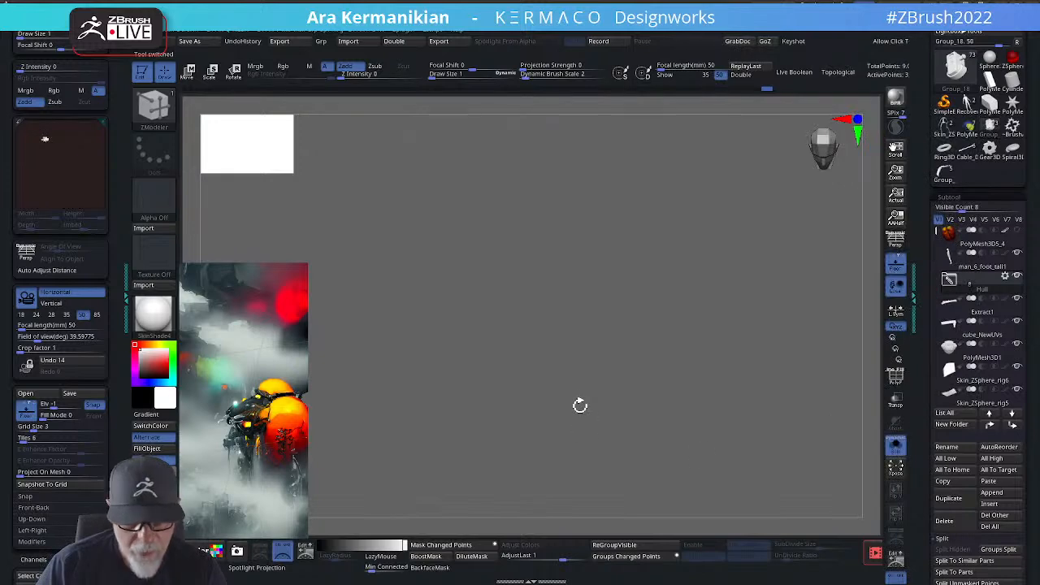
key("f")
mouse_move(763, 360)
left_mouse_down()
mouse_move(780, 382)
mouse_move(757, 358)
mouse_move(749, 323)
mouse_move(704, 332)
left_mouse_up()
key("ctrl")
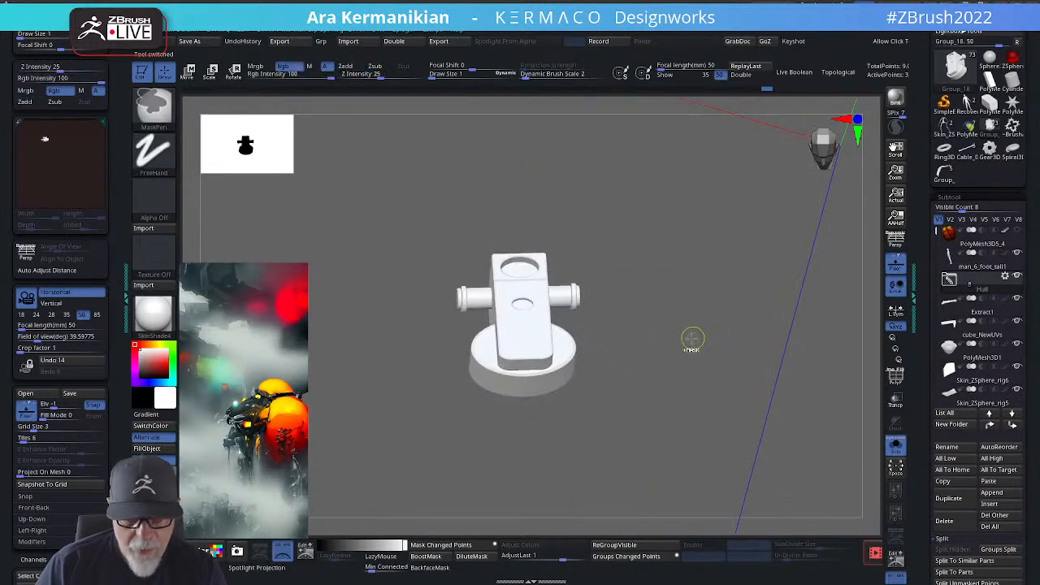
key("ctrl+space")
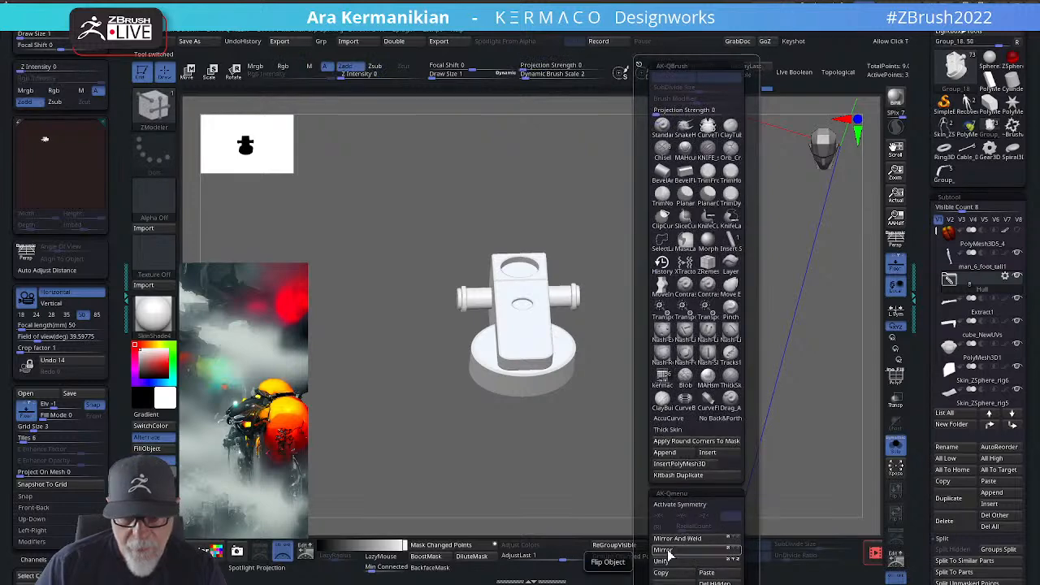
left_click(705, 572)
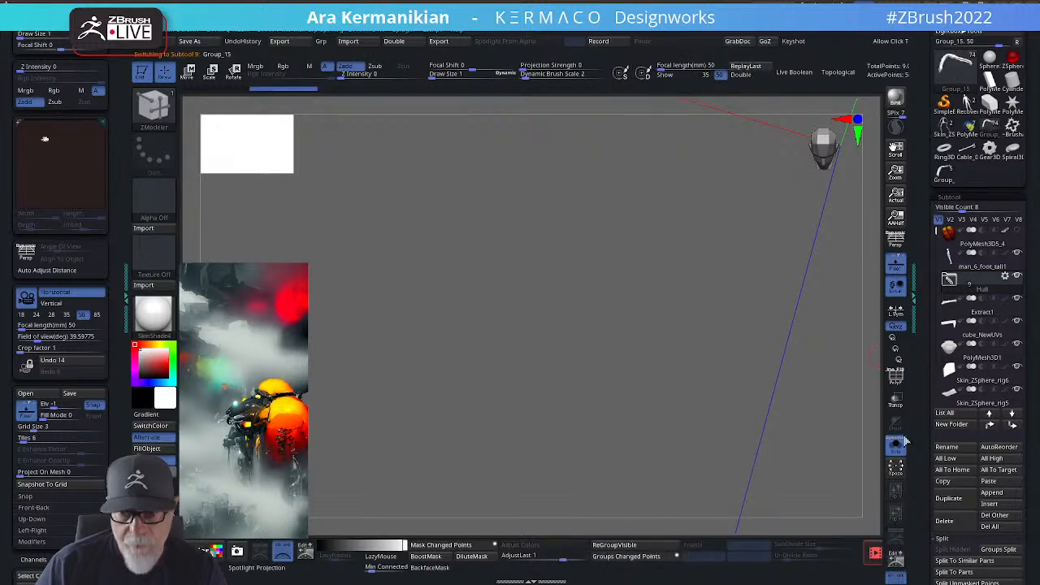
Step: Turn off Solo, bring the pasted bracket into view and apply Unify to it
left_click(895, 445)
left_click_drag(408, 418, 651, 362, "alt")
left_click_drag(714, 315, 668, 294)
key("space")
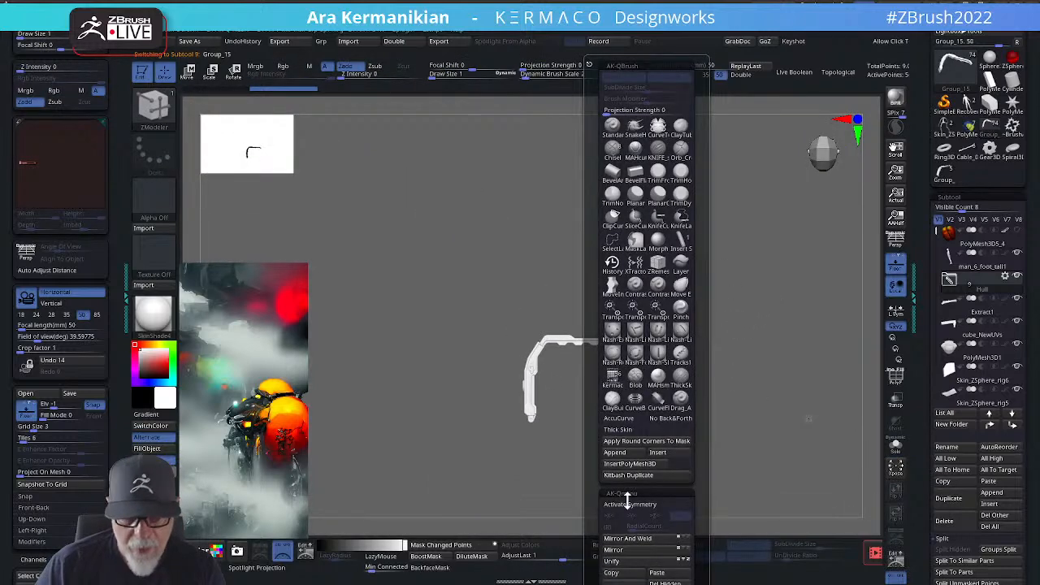
left_click(624, 564)
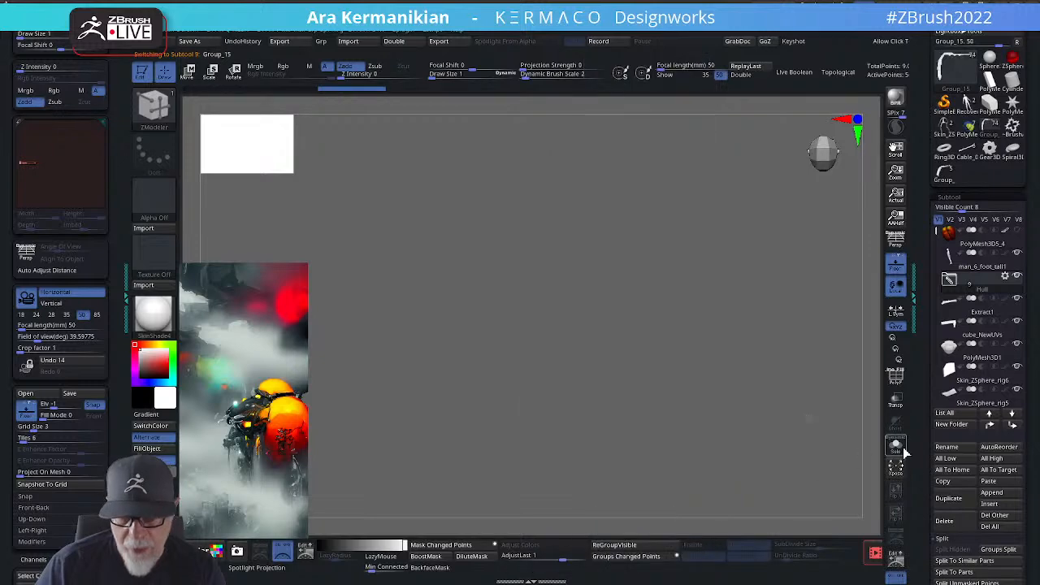
Step: Scale the oversized bracket down uniformly so it comes closer to the size of the robot's body
key("f")
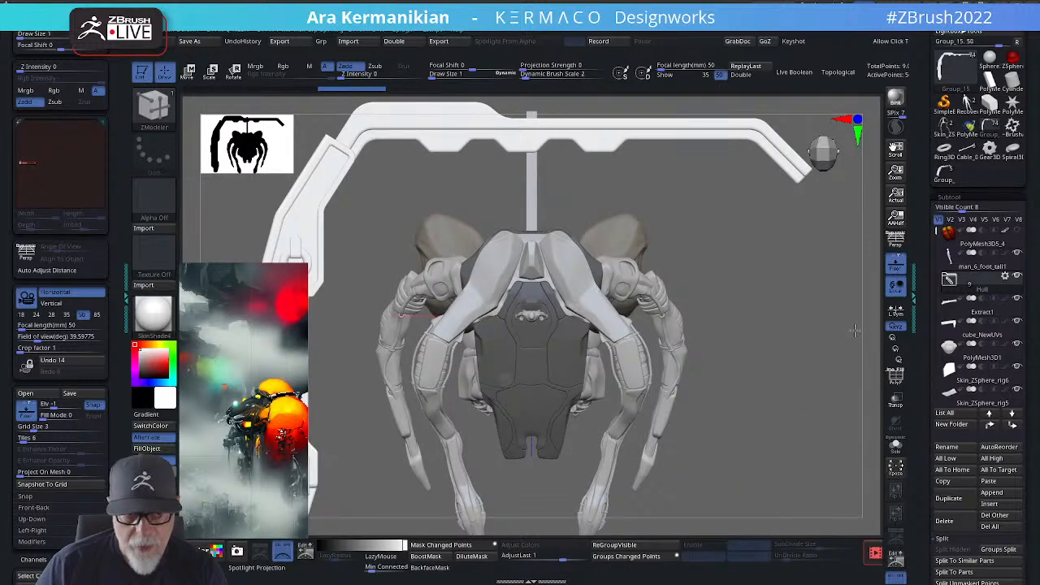
left_click_drag(854, 331, 902, 288, "alt")
key("e")
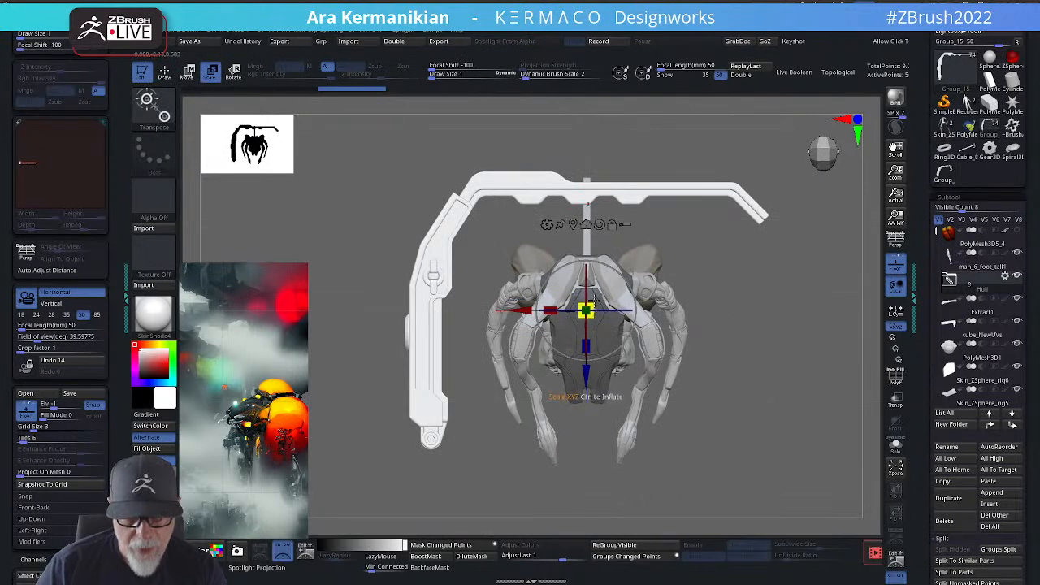
left_click_drag(592, 303, 751, 211)
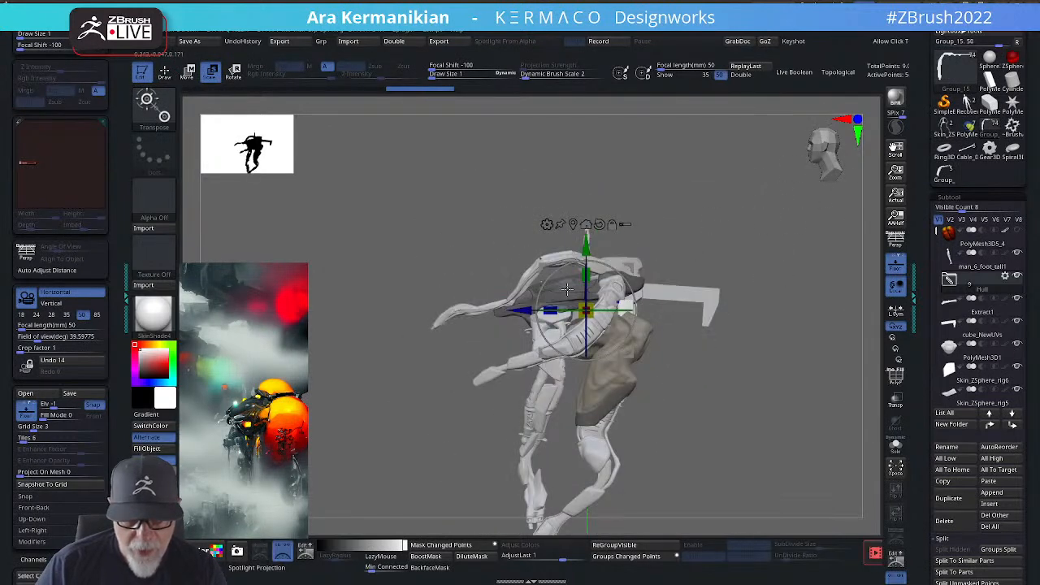
Step: Rotate the bracket about a quarter turn so it stands upright around the hull, undoing and repeating the turn once with a slight tilt
left_click_drag(606, 266, 518, 266, "alt")
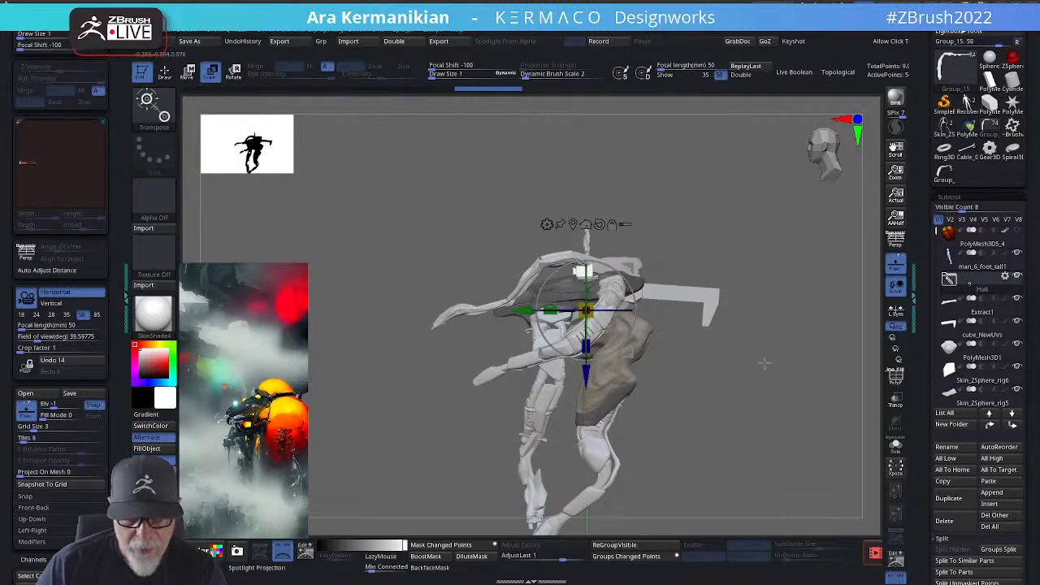
left_click_drag(763, 363, 813, 371)
right_click_drag(812, 371, 812, 455, "ctrl")
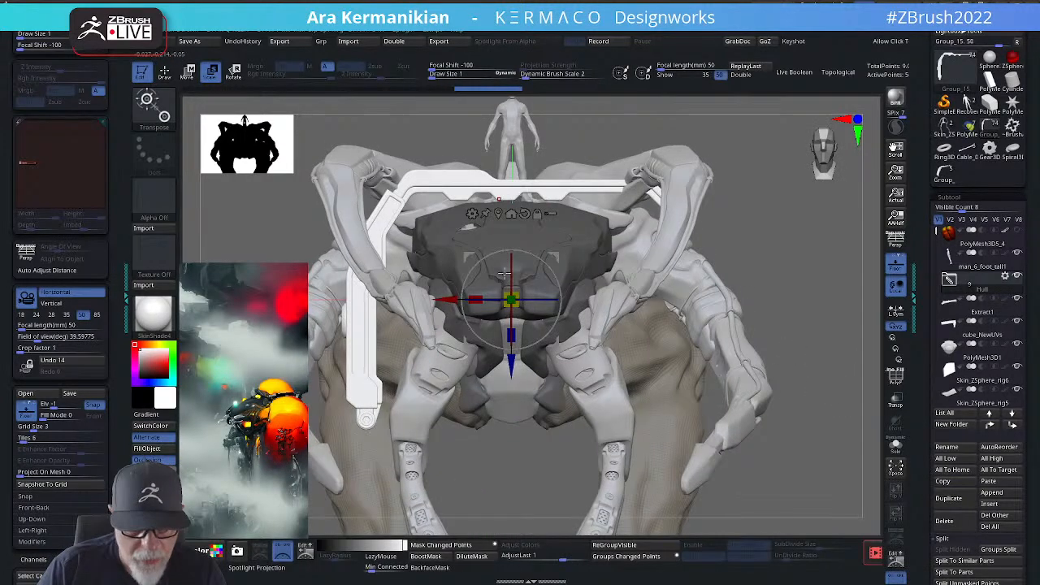
key("q")
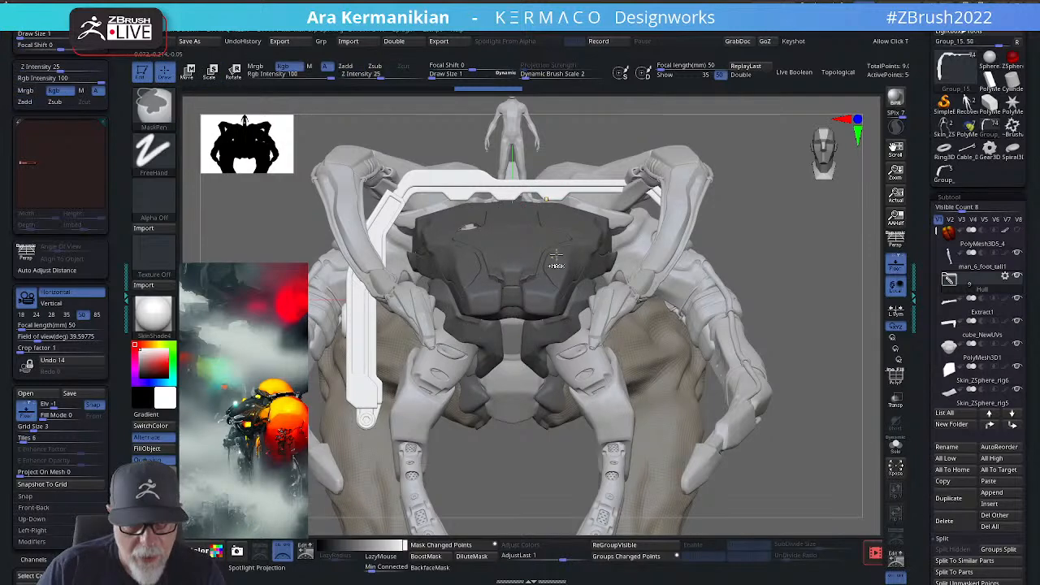
key("ctrl+z")
key("w")
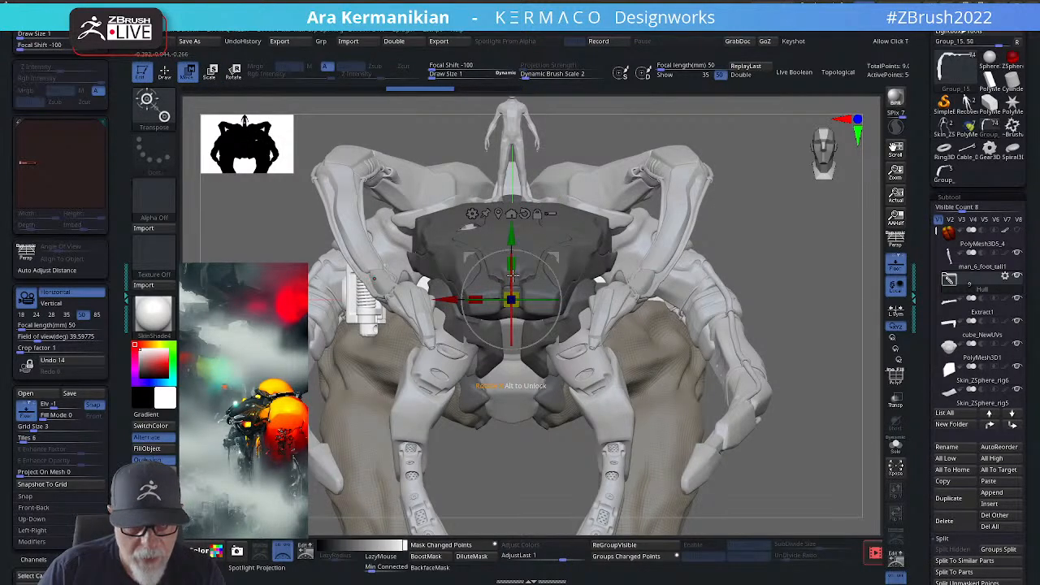
key("ctrl+shift+z")
key("ctrl+shift+z")
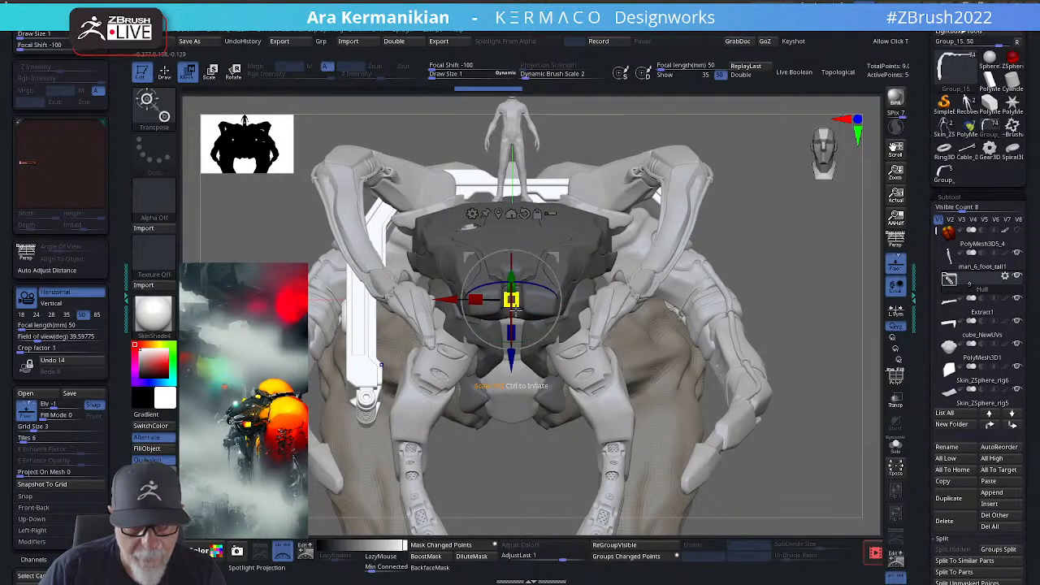
Step: Isolate the bracket and examine its overall shape and the spring hinge at its end
left_click(895, 445)
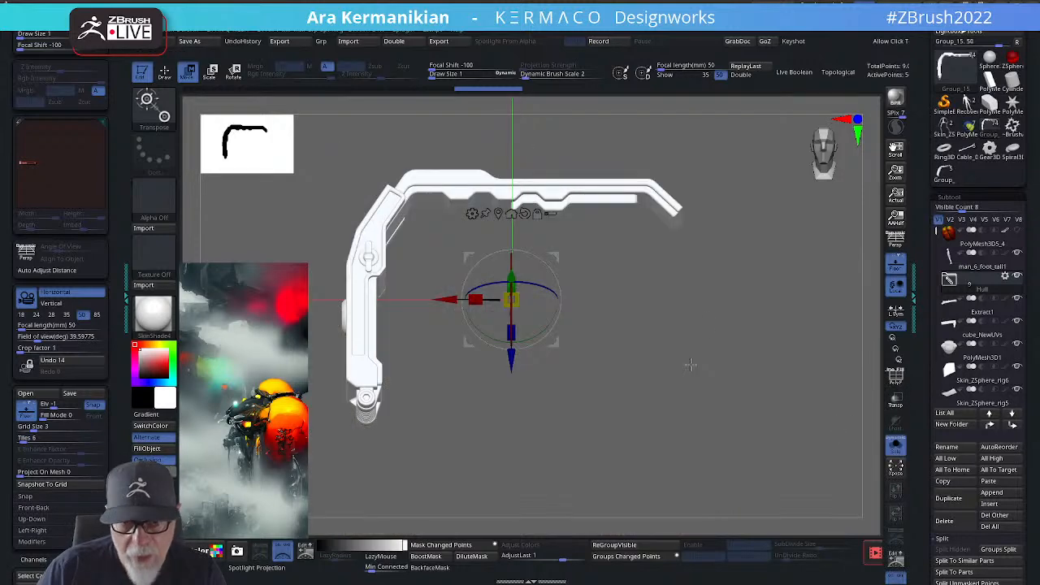
left_click_drag(642, 352, 677, 360, "shift")
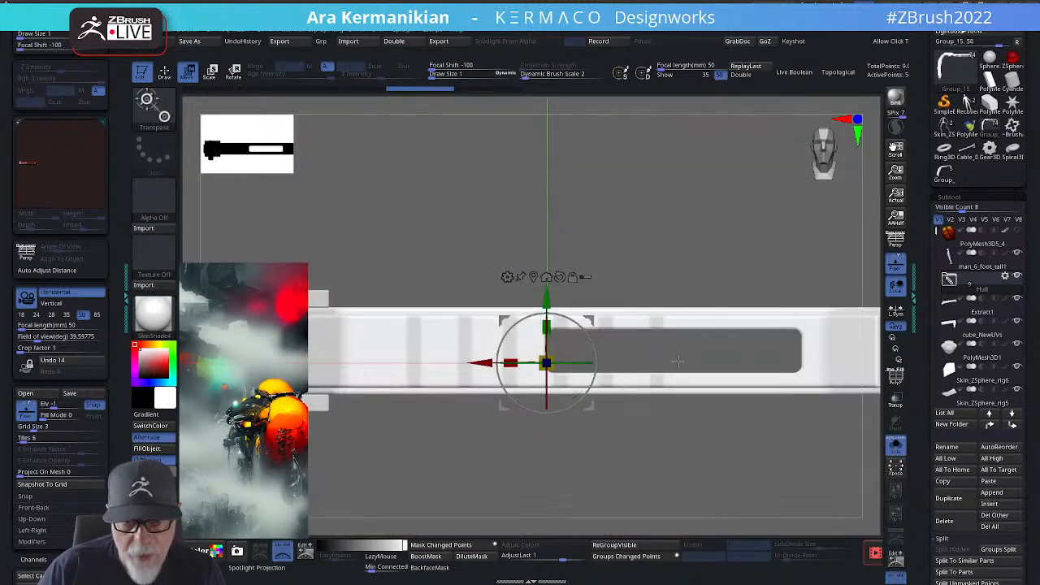
mouse_move(752, 253)
left_mouse_down("alt")
mouse_move(691, 243)
mouse_move(590, 331)
left_mouse_up("alt")
key("q")
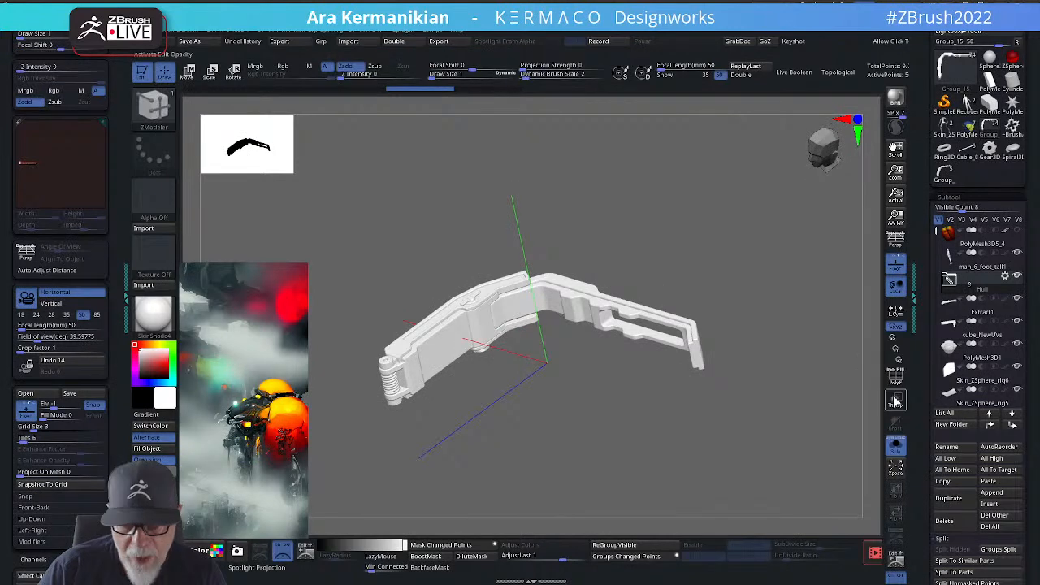
mouse_move(487, 482)
left_mouse_down("alt")
mouse_move(744, 427)
mouse_move(706, 425)
left_mouse_up("alt")
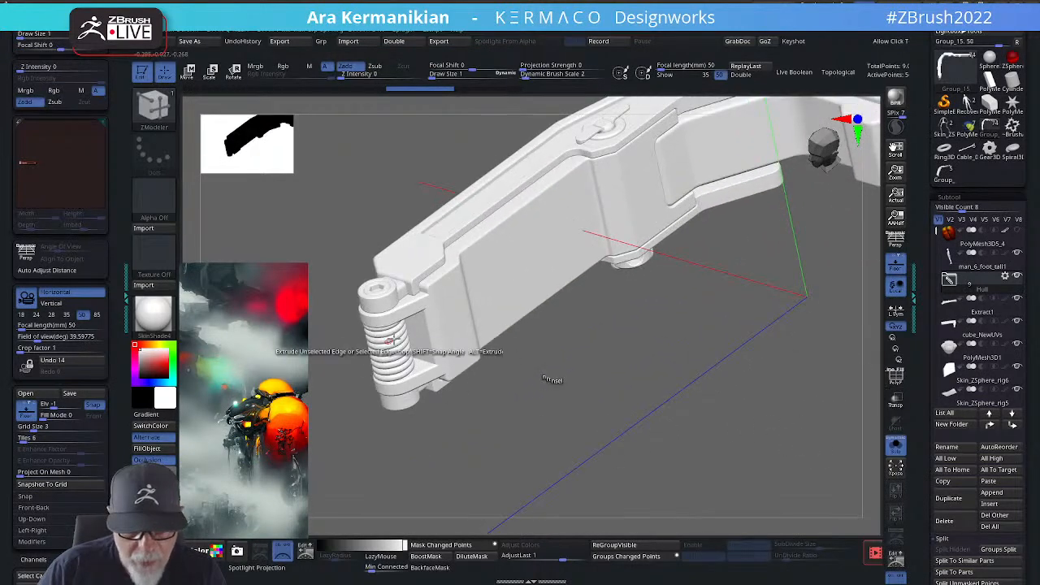
left_click_drag(689, 366, 706, 385, "alt")
Step: Display the bracket's wireframe and run a mesh integrity check on it, then hide the wireframe again
key("shift+f")
scroll(928, 460, "down", 6)
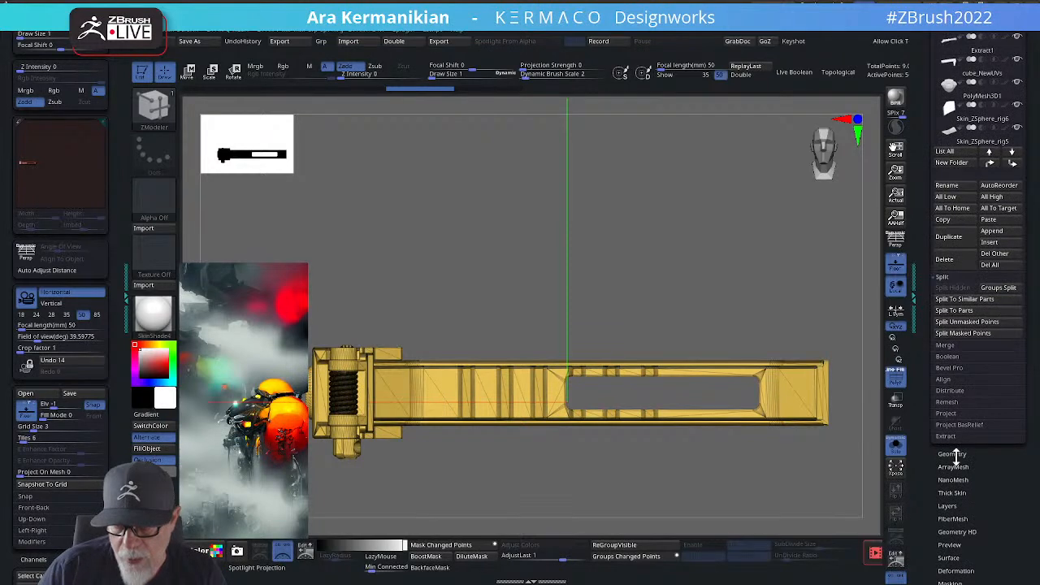
left_click(955, 453)
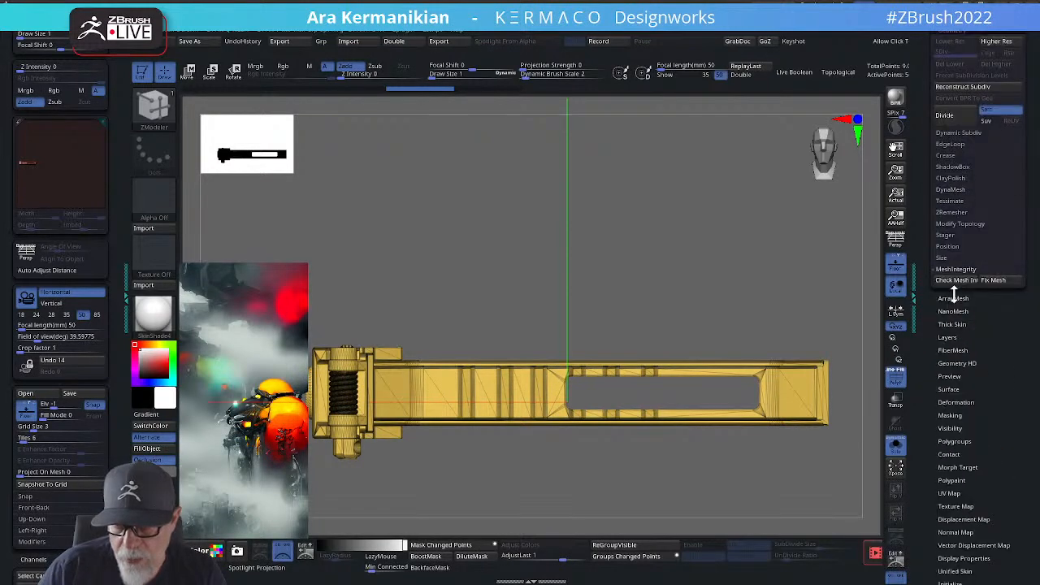
left_click(944, 280)
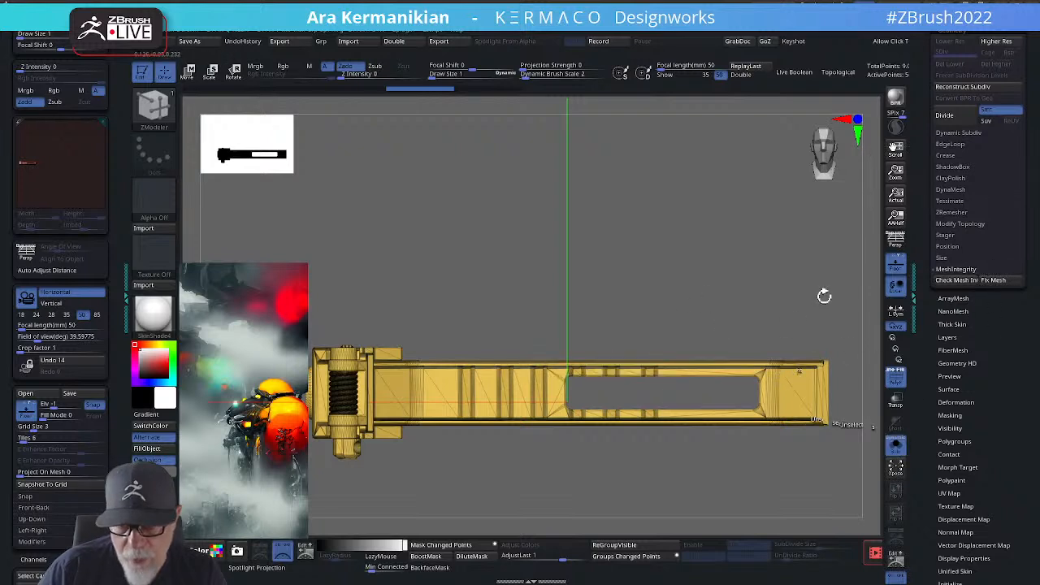
left_click_drag(749, 282, 679, 274, "alt")
left_click_drag(717, 244, 806, 216, "alt")
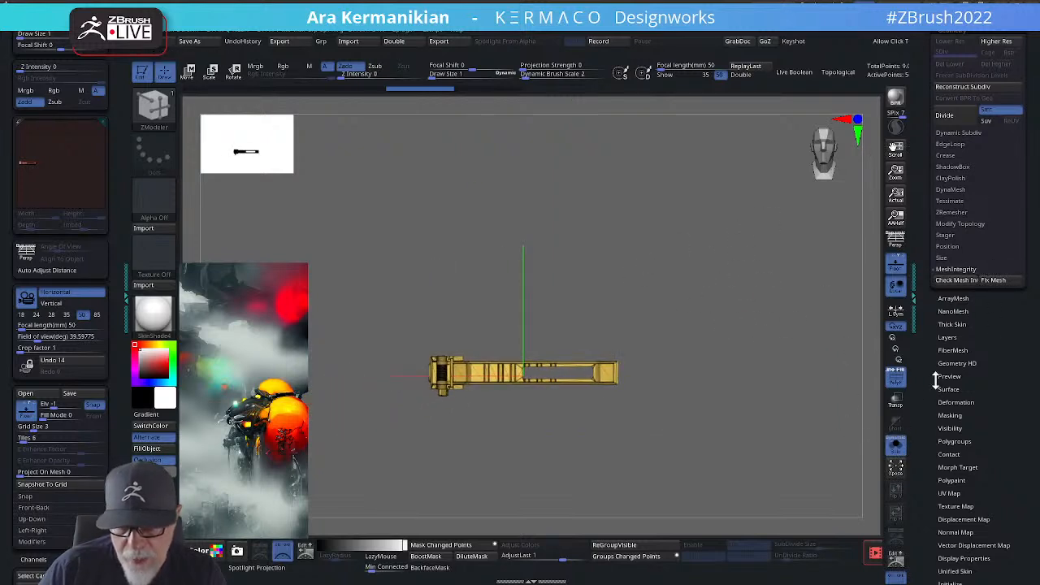
left_click(895, 375)
left_click_drag(738, 246, 831, 460)
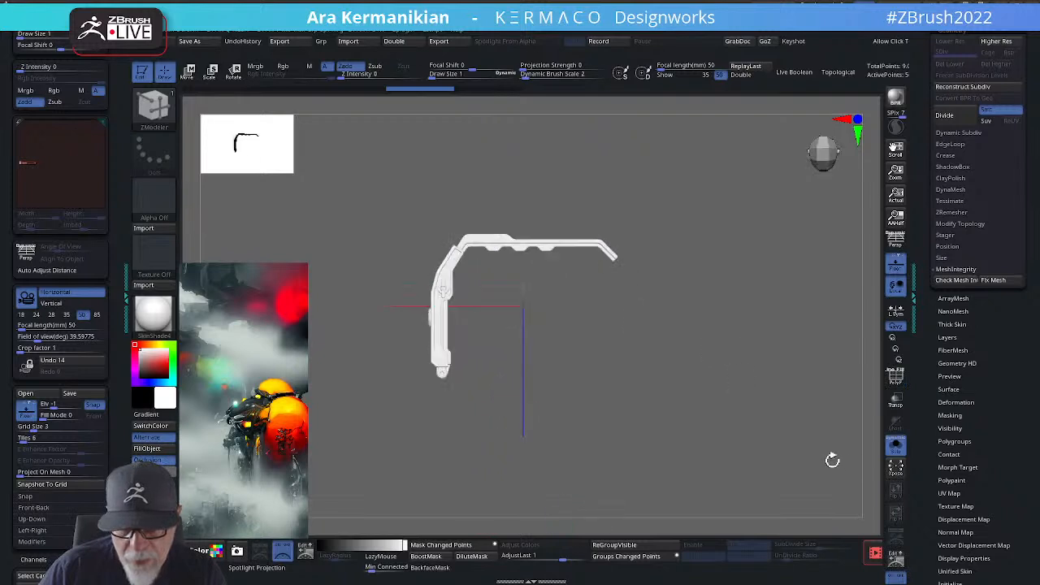
Step: Show the whole robot again and scale the bracket down uniformly to about 0.15 of its size
left_click(895, 445)
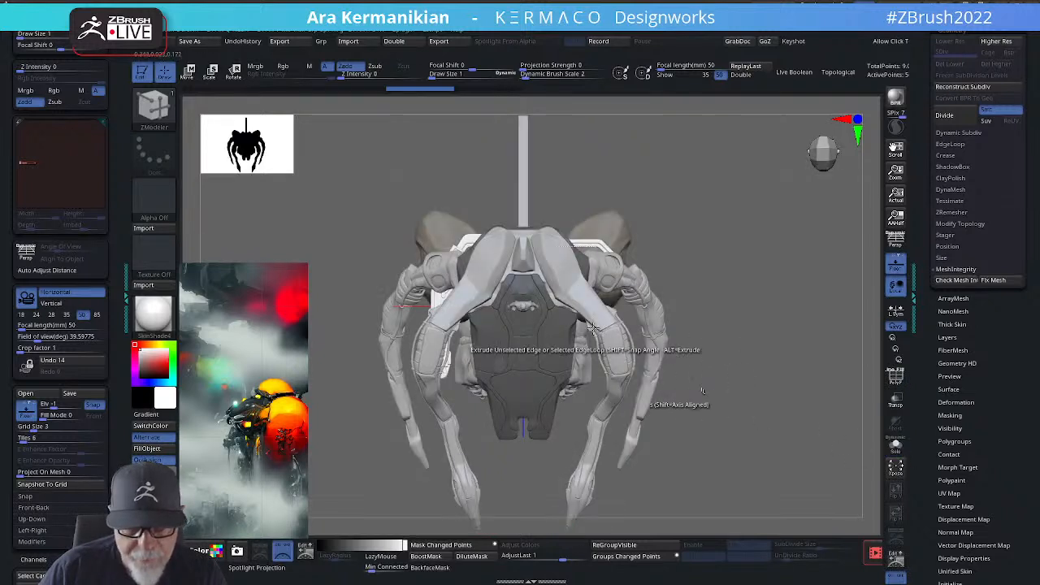
key("w")
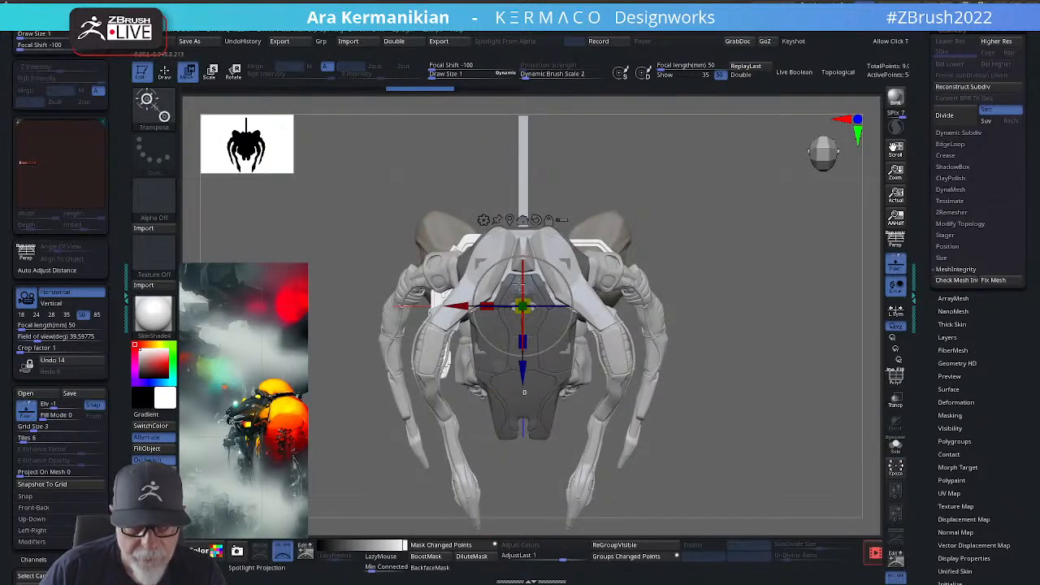
left_click_drag(520, 283, 517, 320)
left_click_drag(766, 369, 772, 345)
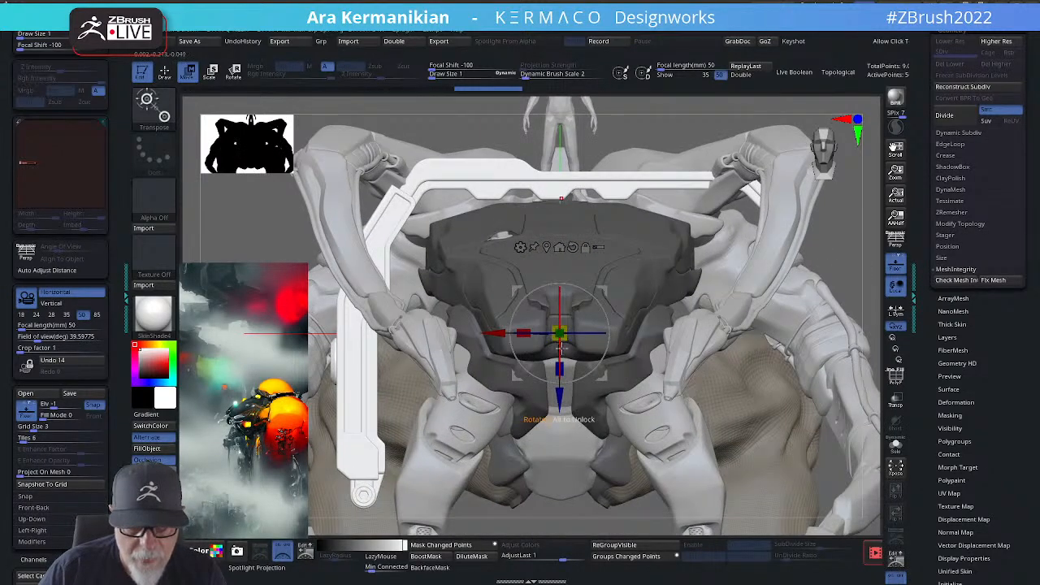
left_click_drag(562, 329, 494, 343)
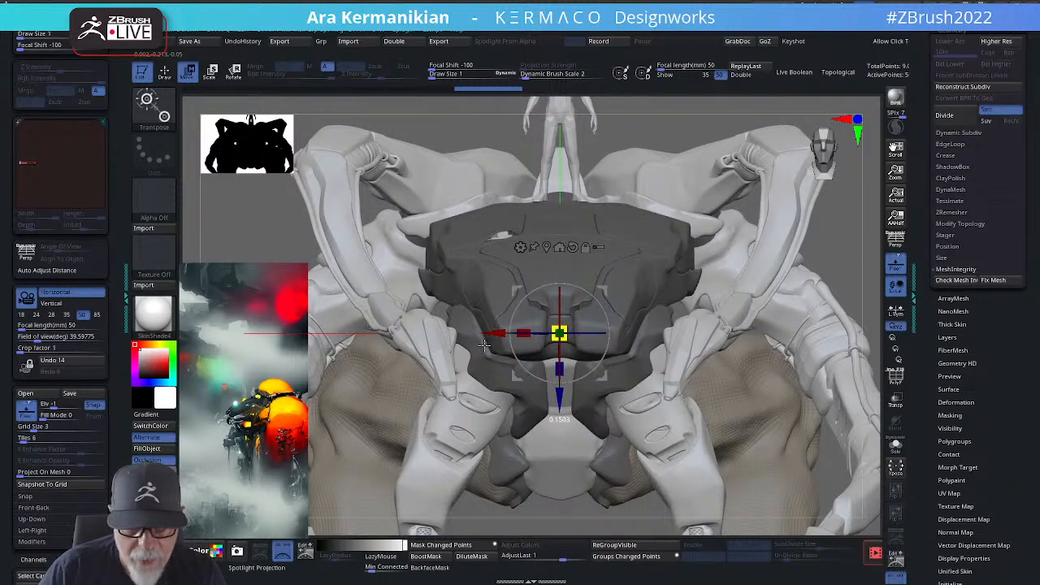
Step: With transparency on, move the small bracket down and slightly sideways, then forward or back along the pale rounded centre section below the hull
left_click(894, 401)
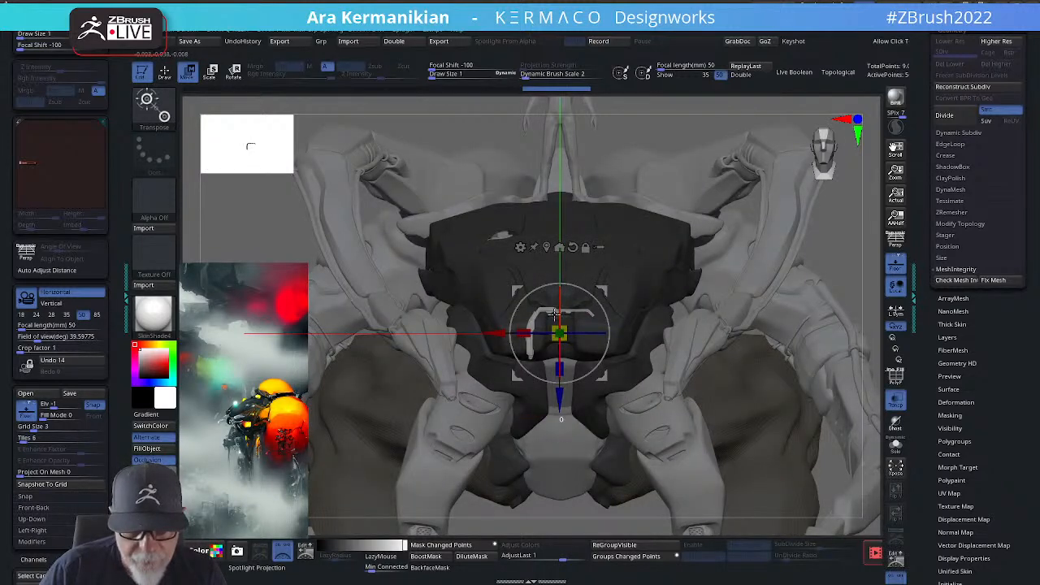
left_click_drag(554, 314, 559, 512)
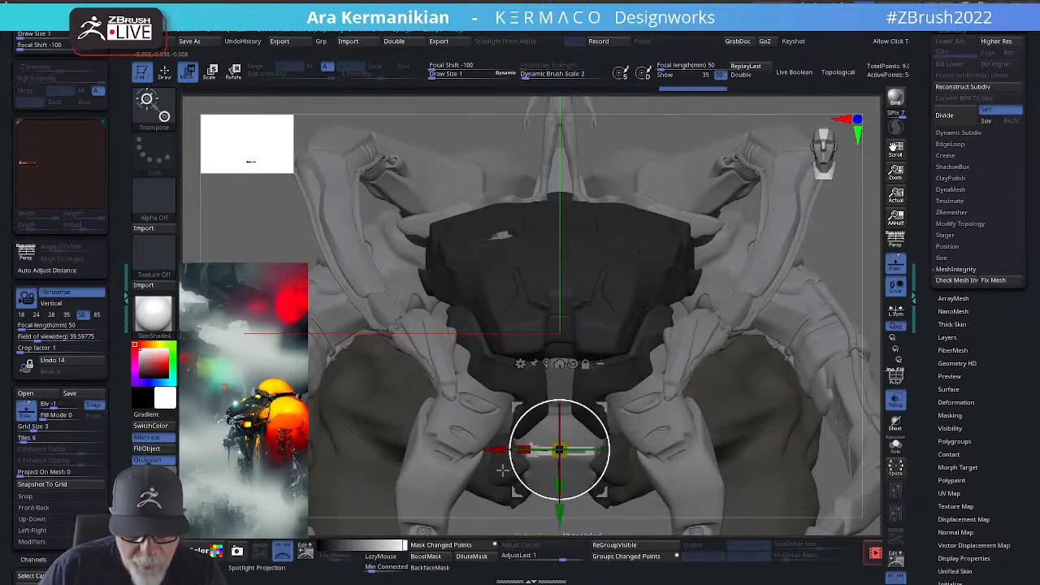
left_click_drag(497, 449, 478, 449)
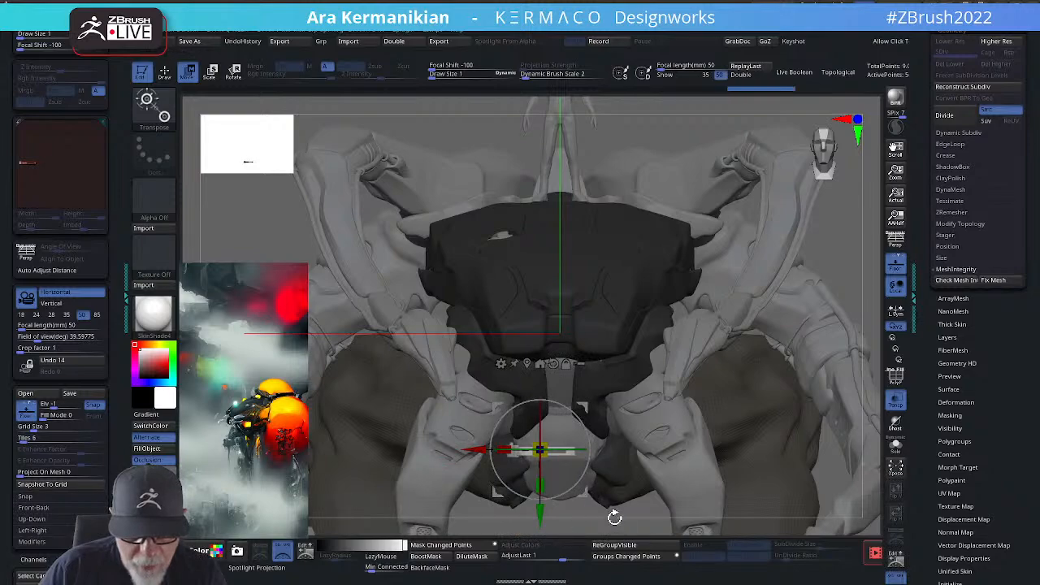
left_click_drag(614, 517, 532, 461)
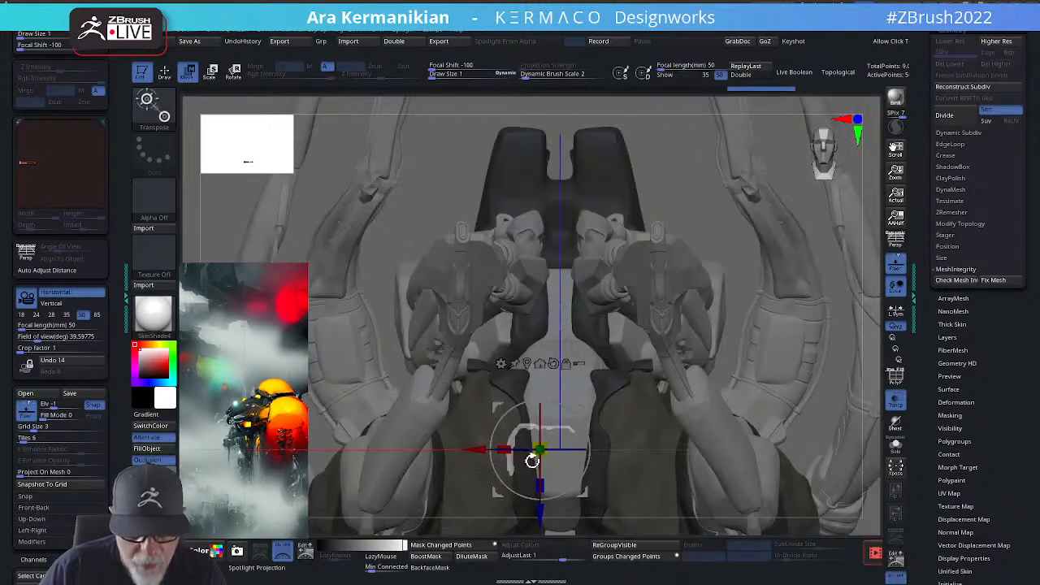
left_click_drag(535, 511, 540, 440)
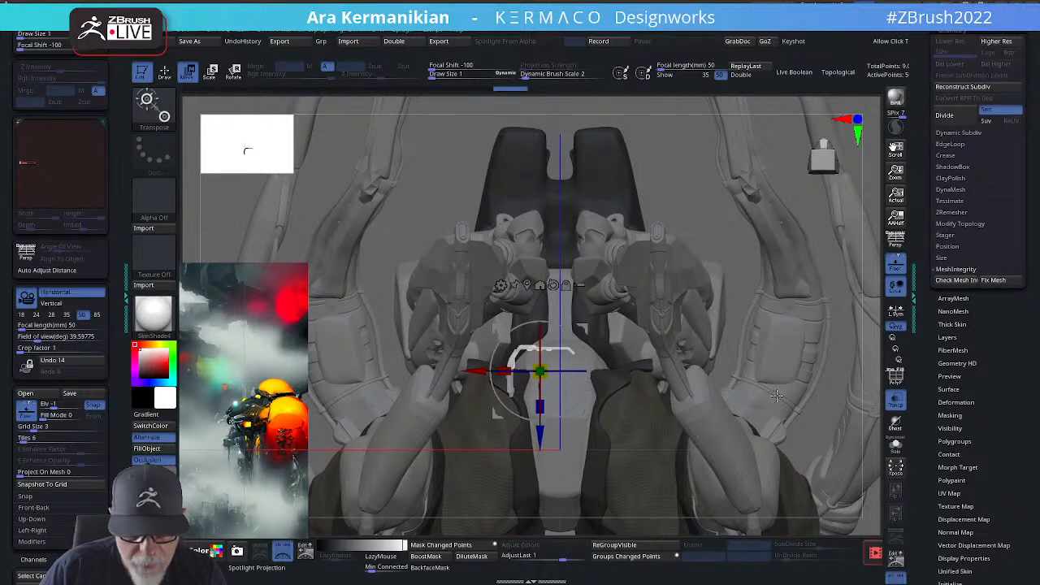
left_click(893, 449)
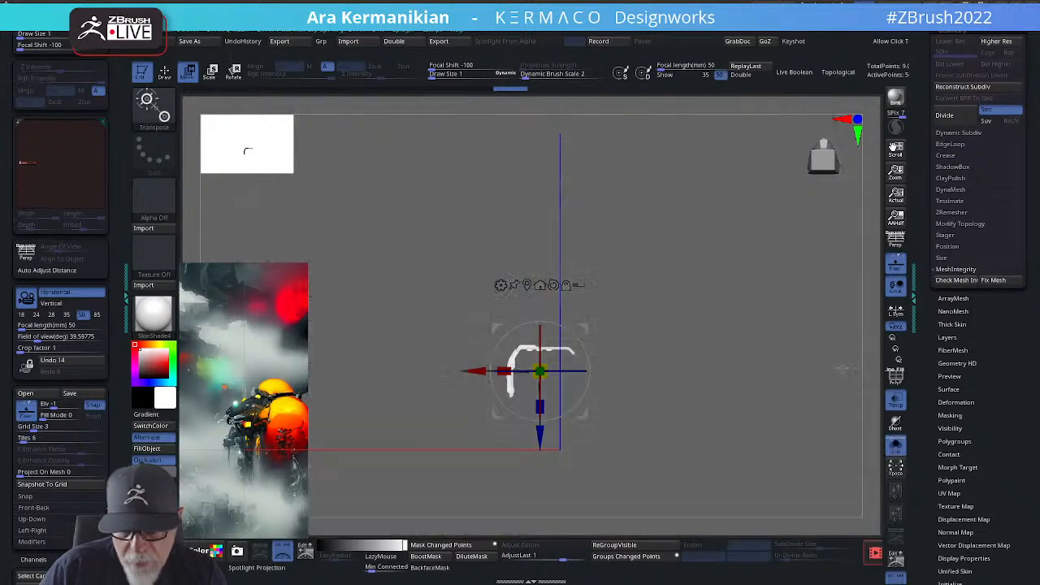
left_click(895, 441)
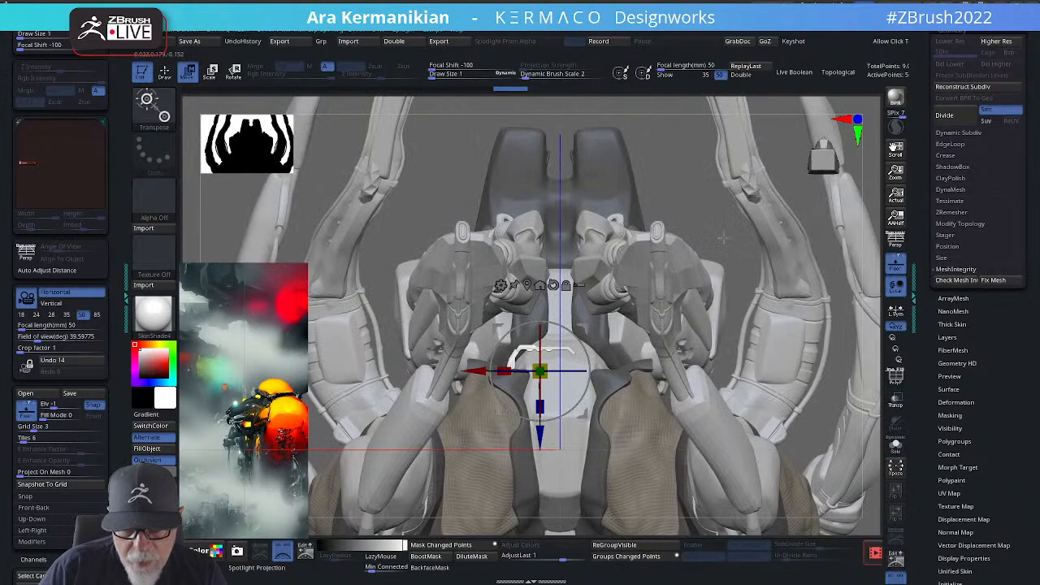
Step: Nudge the bracket sideways and vertically so it sits against the pale centre section between the front legs
left_click_drag(724, 239, 529, 416)
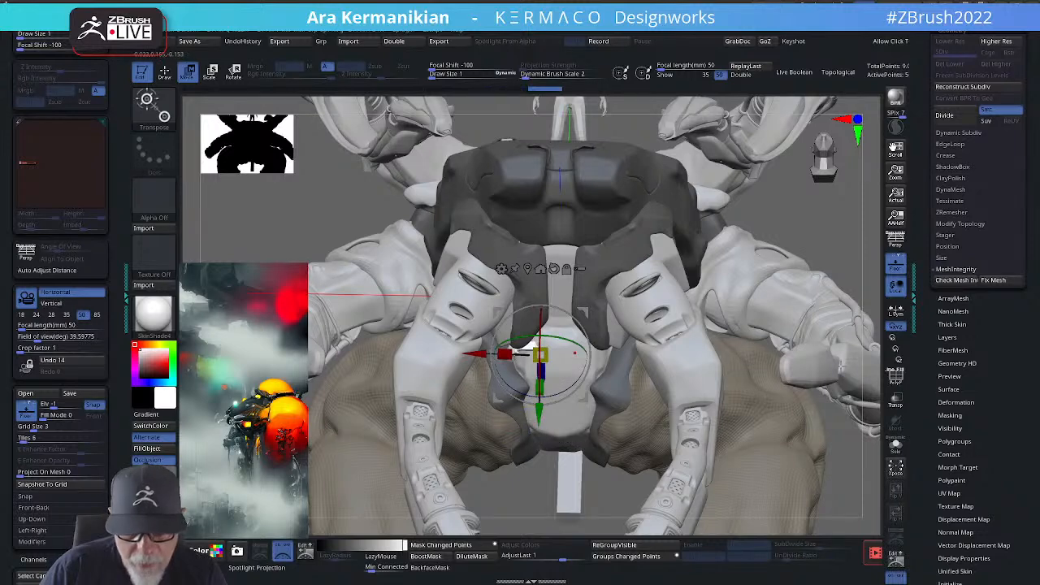
left_click_drag(828, 239, 559, 371)
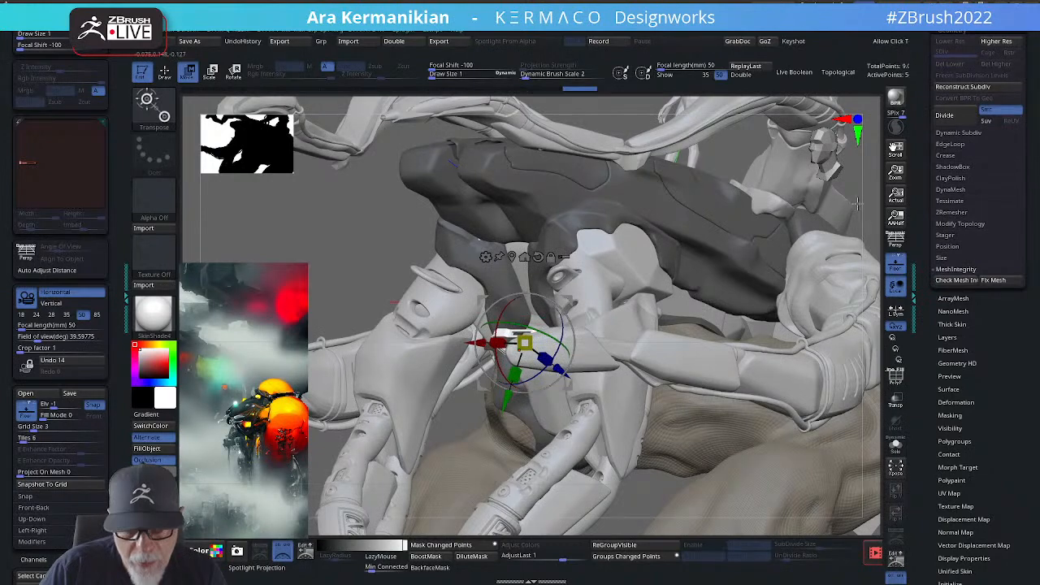
left_click_drag(874, 217, 852, 218)
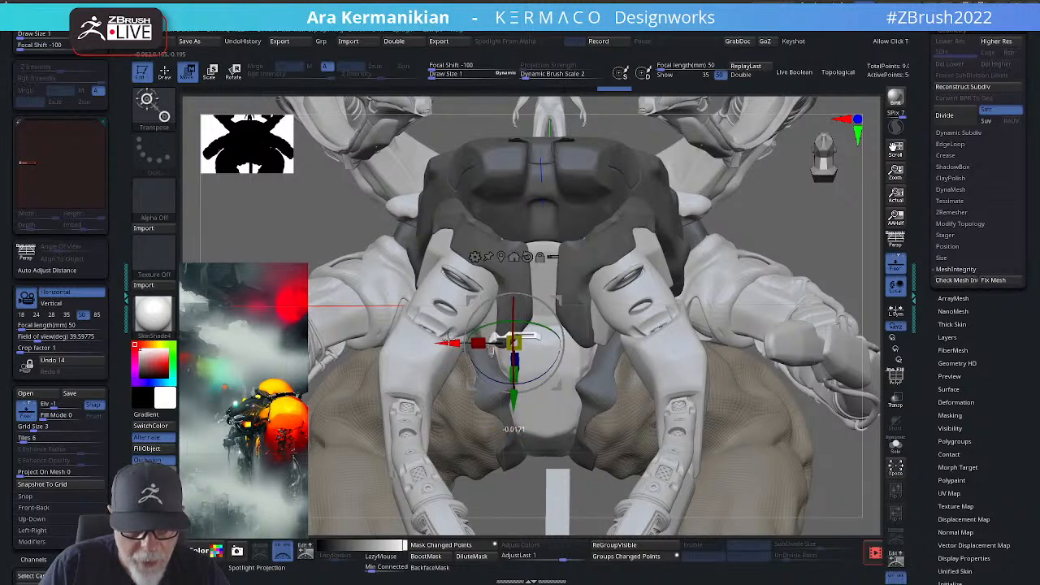
left_click_drag(448, 340, 451, 340)
left_click_drag(818, 246, 731, 219)
left_click_drag(521, 405, 520, 417)
left_click_drag(745, 297, 827, 461)
left_click_drag(520, 434, 525, 437)
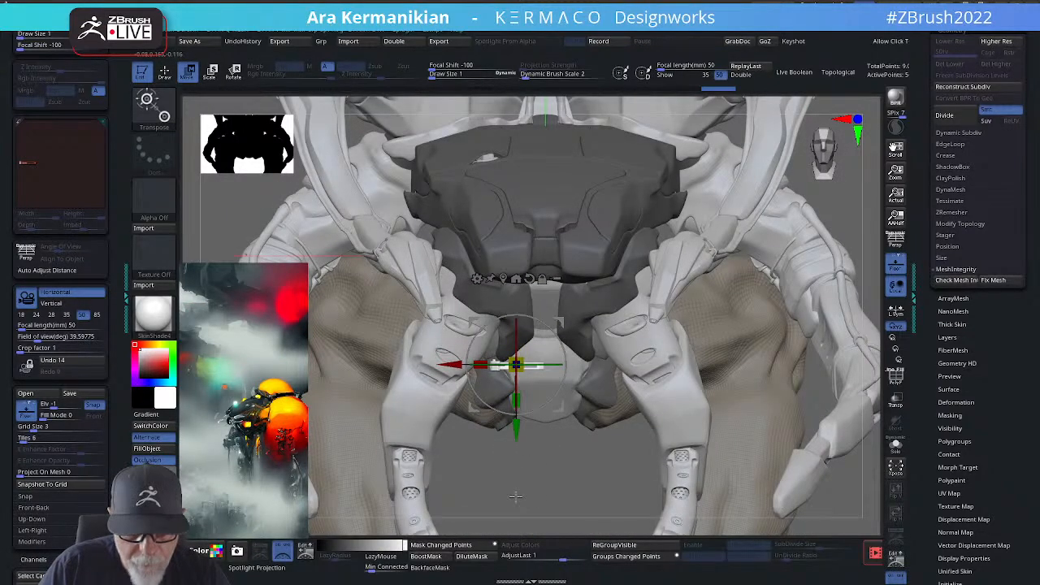
Step: Isolate the bracket and widen its band and slot across its width with the Offset deformer
left_click_drag(567, 485, 660, 416)
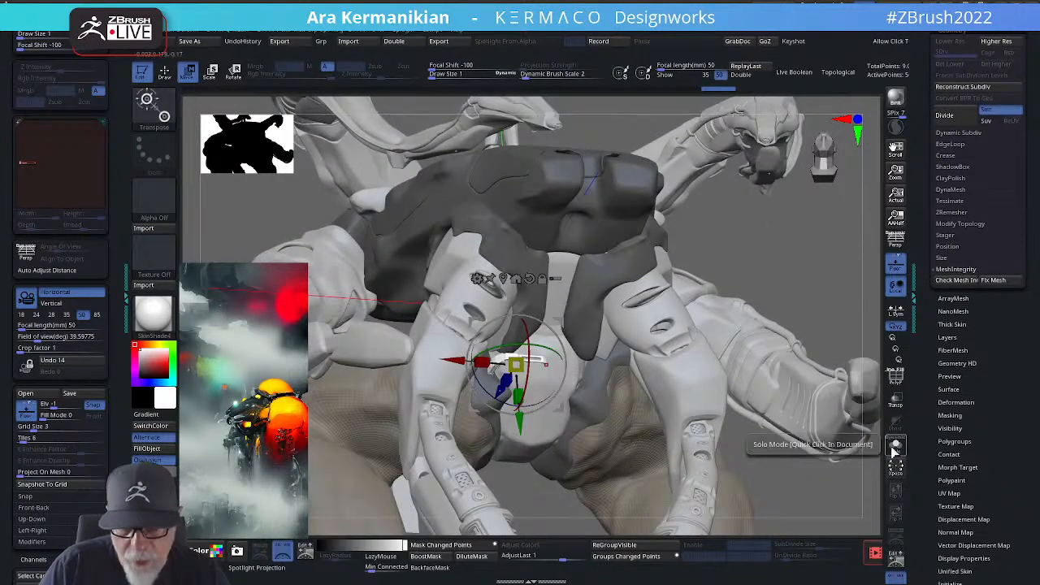
left_click(895, 444)
key("q")
mouse_move(753, 413)
left_mouse_down()
mouse_move(756, 383)
mouse_move(734, 392)
mouse_move(737, 332)
left_mouse_up()
key("w")
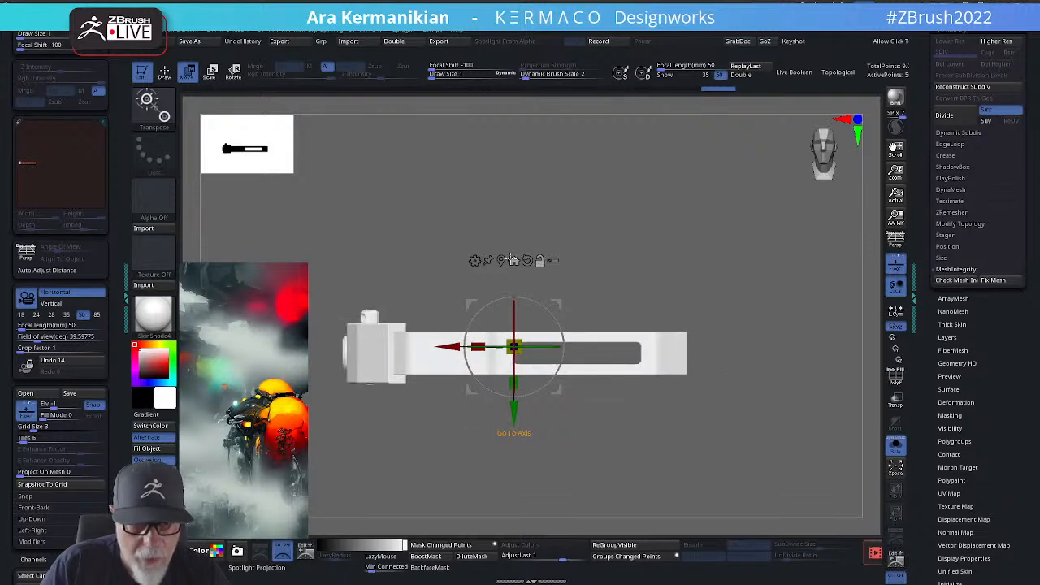
left_click(474, 260)
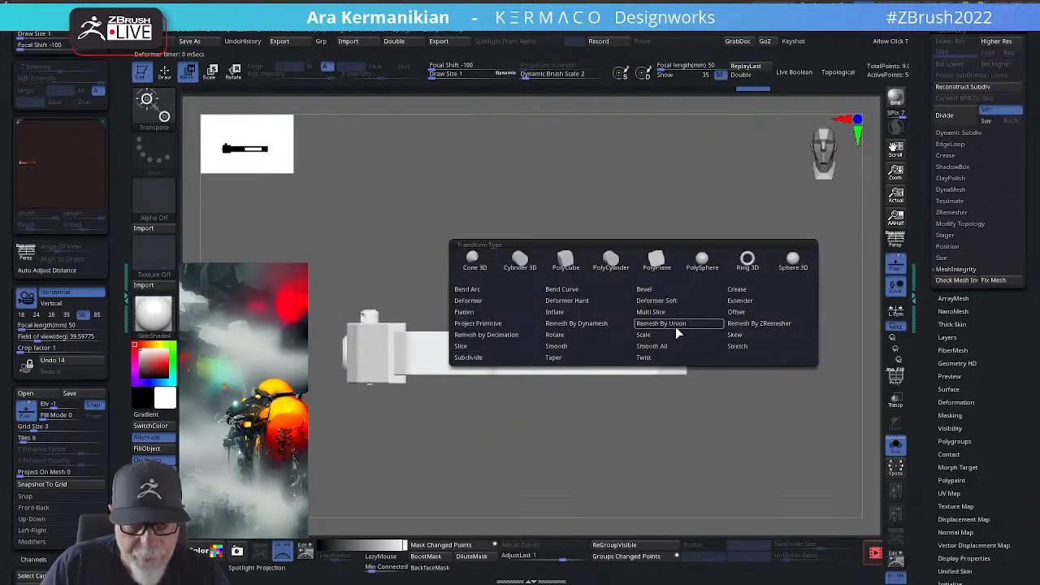
left_click(747, 312)
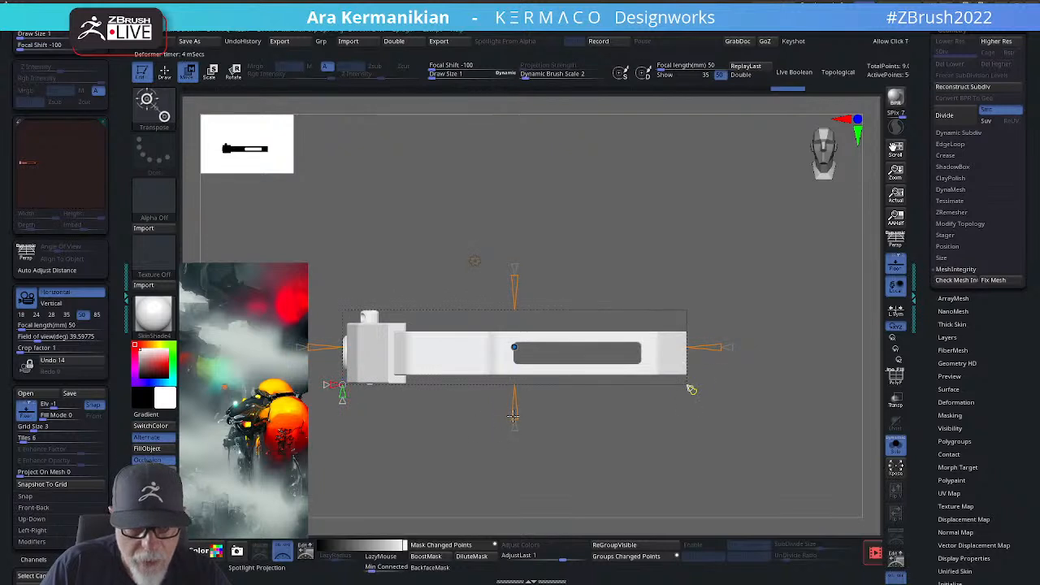
mouse_move(513, 416)
left_mouse_down()
mouse_move(513, 400)
mouse_move(508, 426)
left_mouse_up()
key("q")
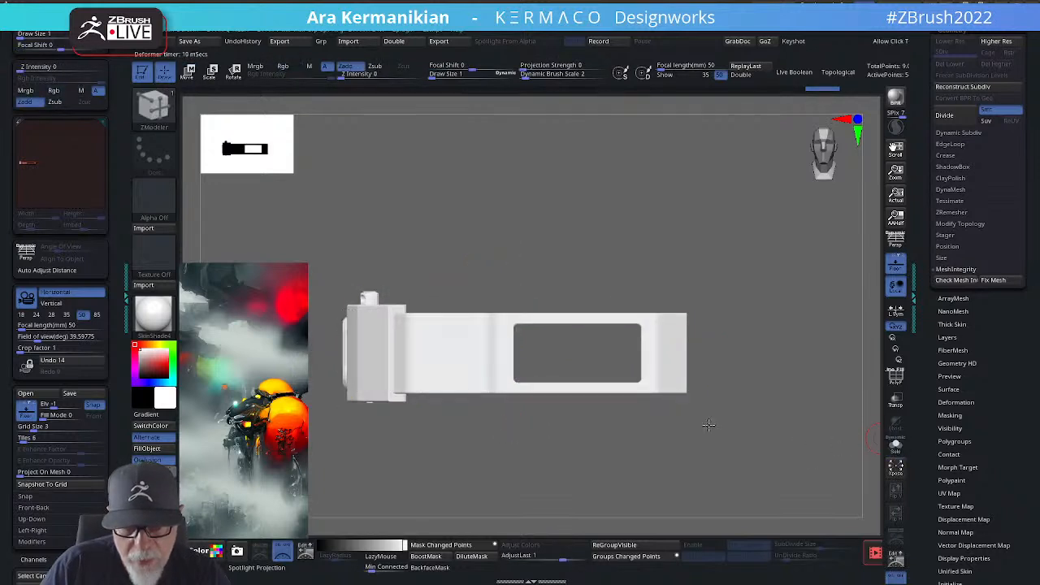
Step: Show the whole robot again, exit the Offset deformer and move the bracket slightly down over the pale centre section
left_click(895, 445)
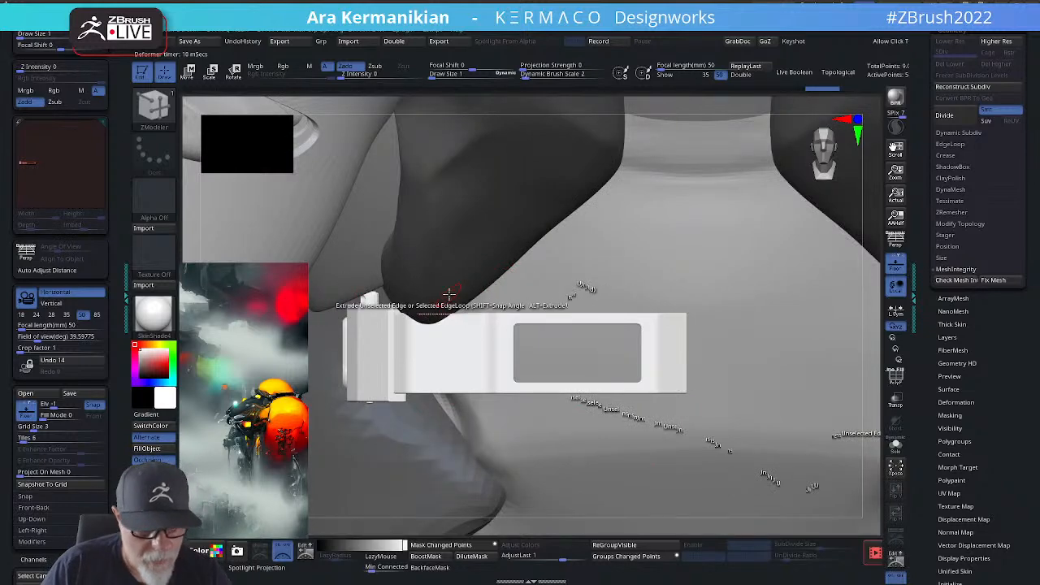
key("w")
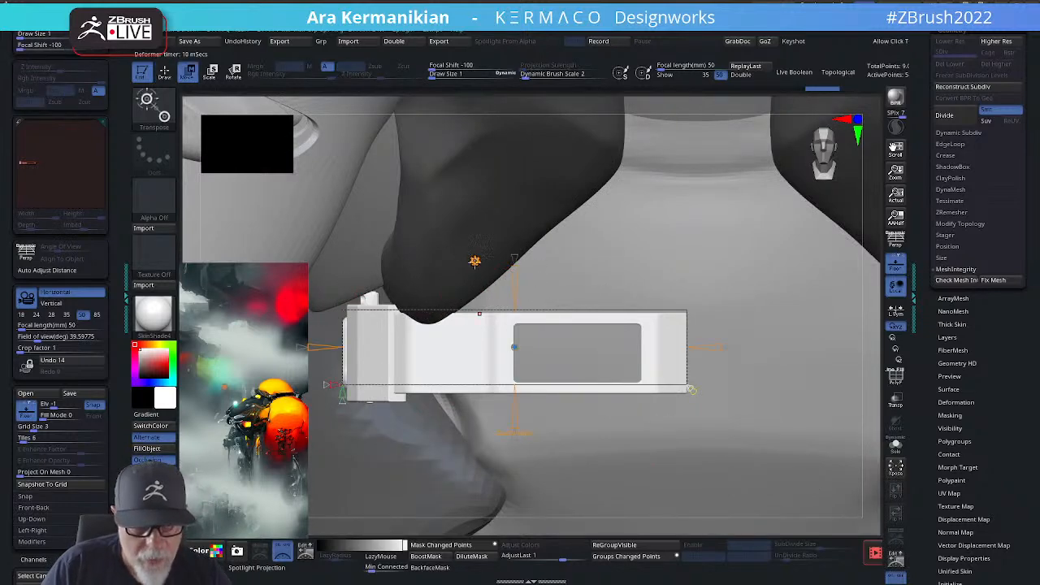
left_click(474, 261)
left_click(467, 264)
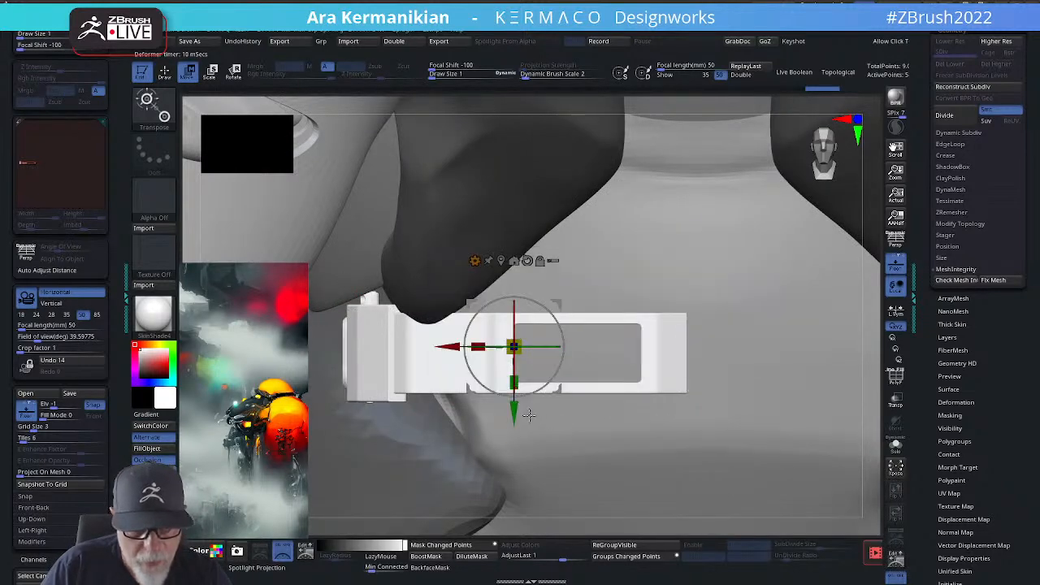
left_click_drag(513, 416, 514, 440)
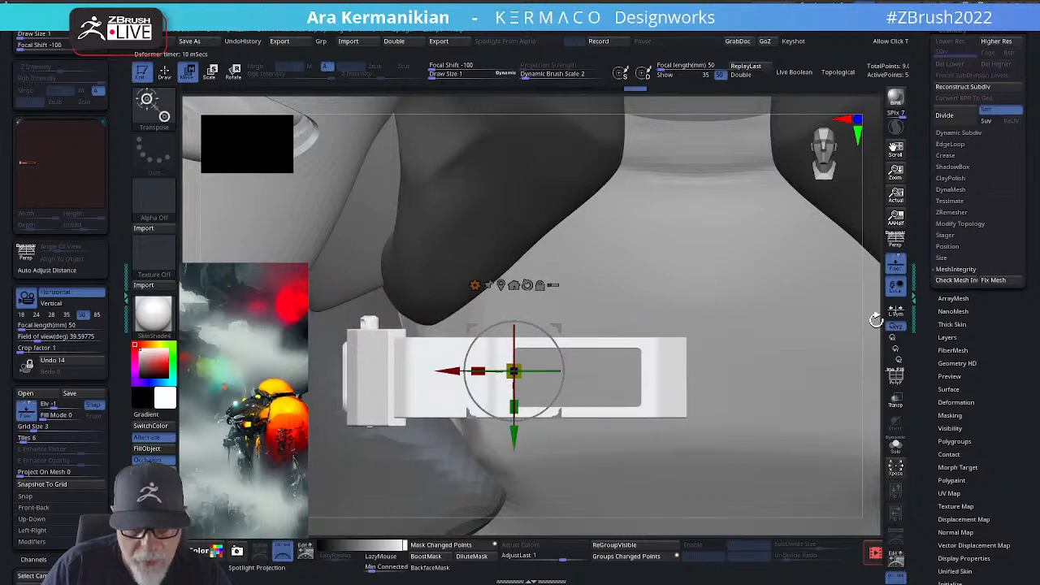
Step: Turn the bracket upright, shift it sideways to the edge of the pale centre section and tilt it to follow that edge
right_click_drag(873, 339, 690, 313, "ctrl")
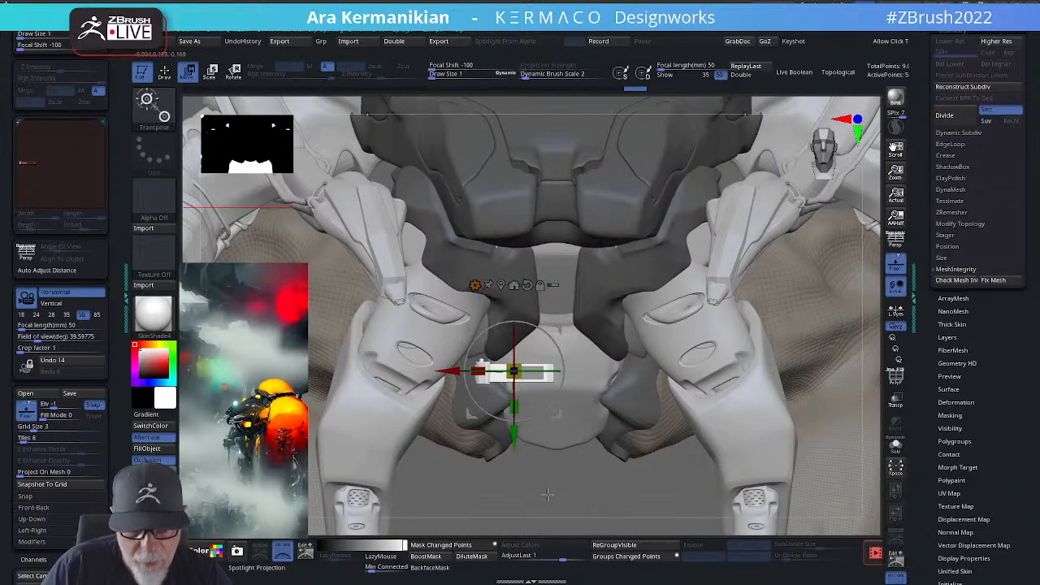
right_click_drag(548, 491, 521, 351)
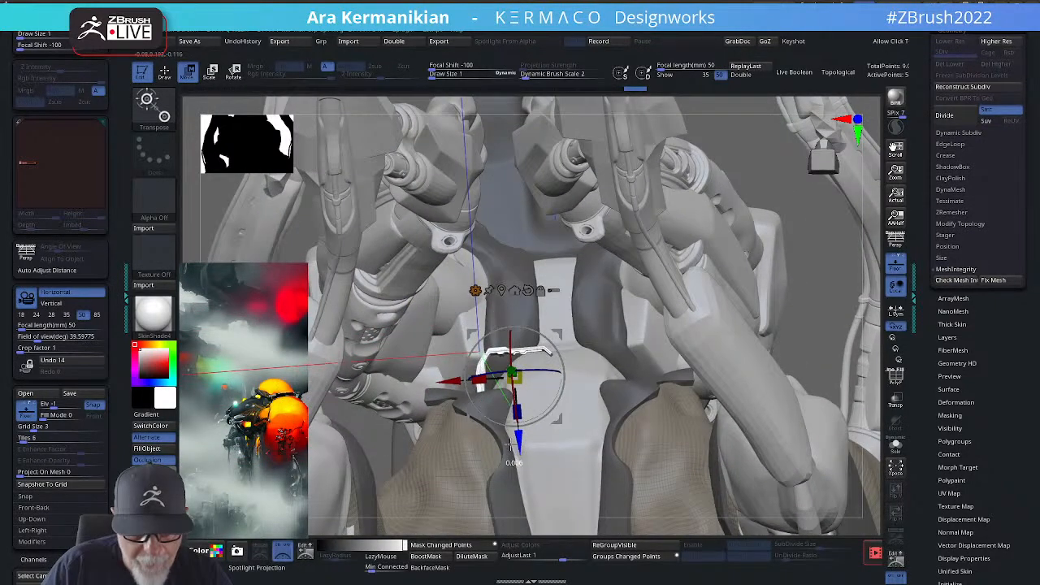
right_click_drag(851, 323, 827, 408)
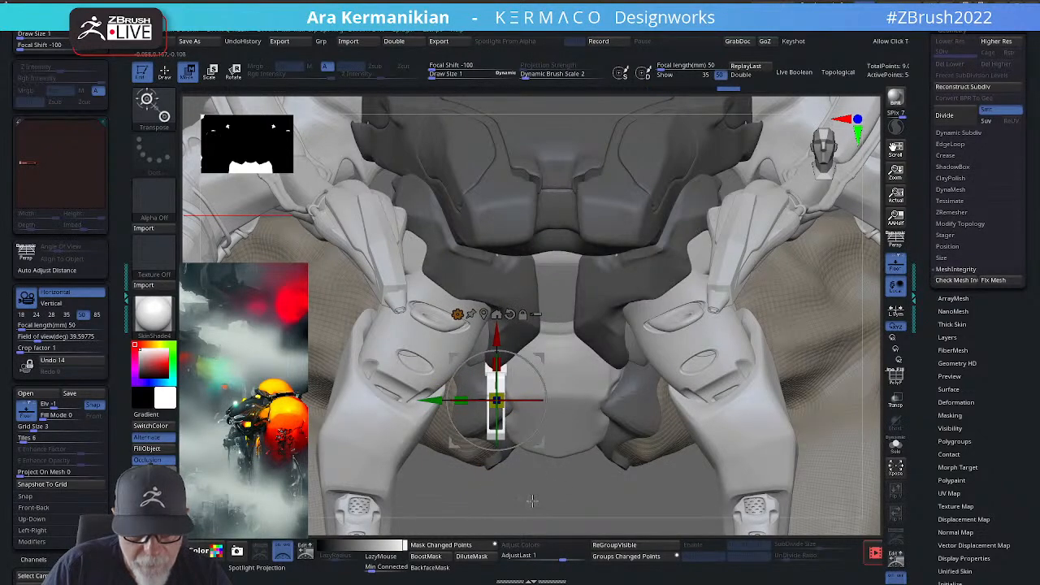
right_click_drag(532, 501, 532, 464)
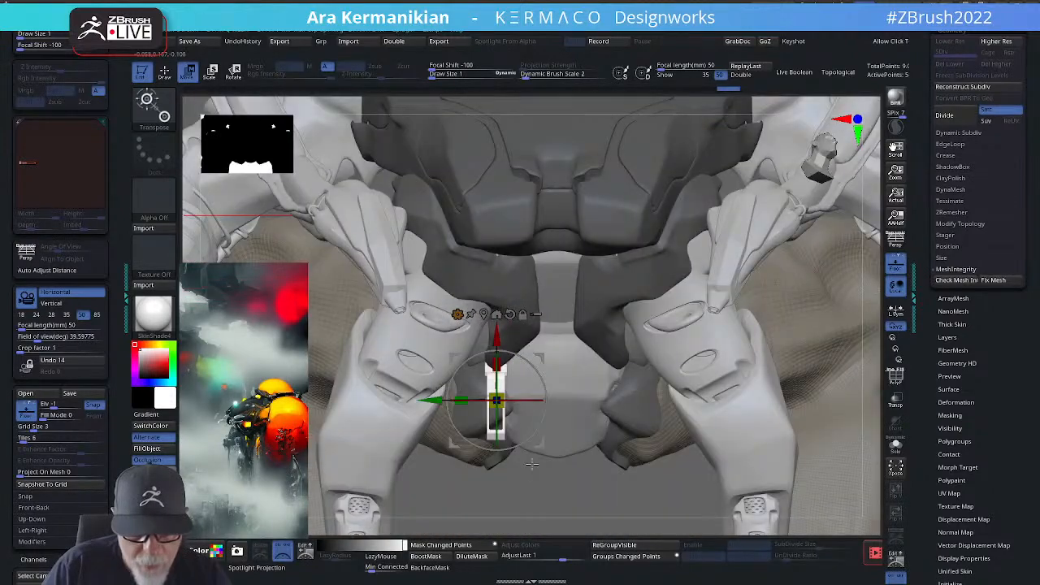
right_click_drag(592, 493, 562, 400, "ctrl")
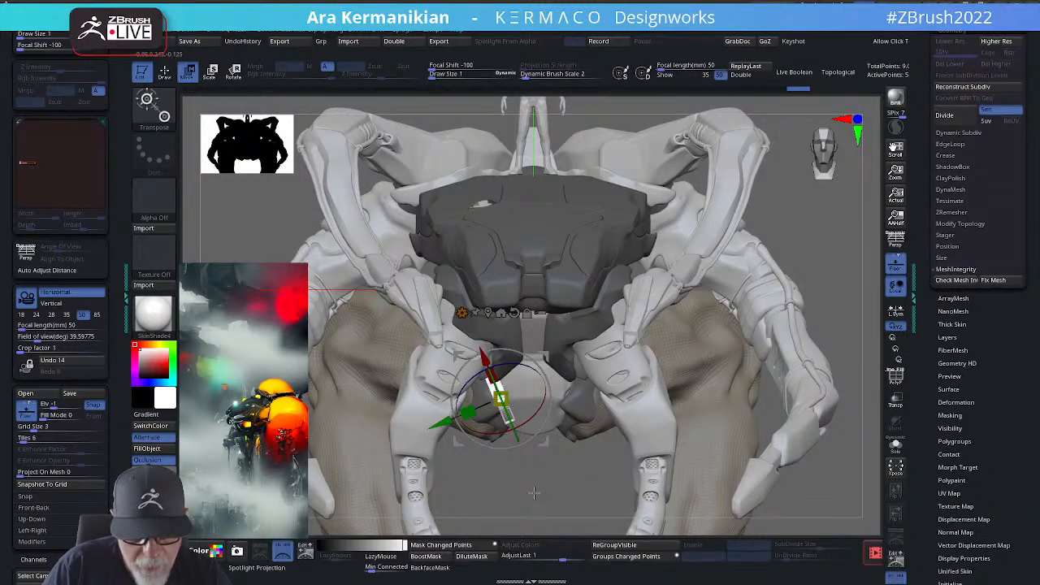
Step: Adjust the tilted bracket's depth so it sits closer to the side of the pale centre section
right_click_drag(534, 492, 570, 428)
right_click_drag(608, 418, 539, 401)
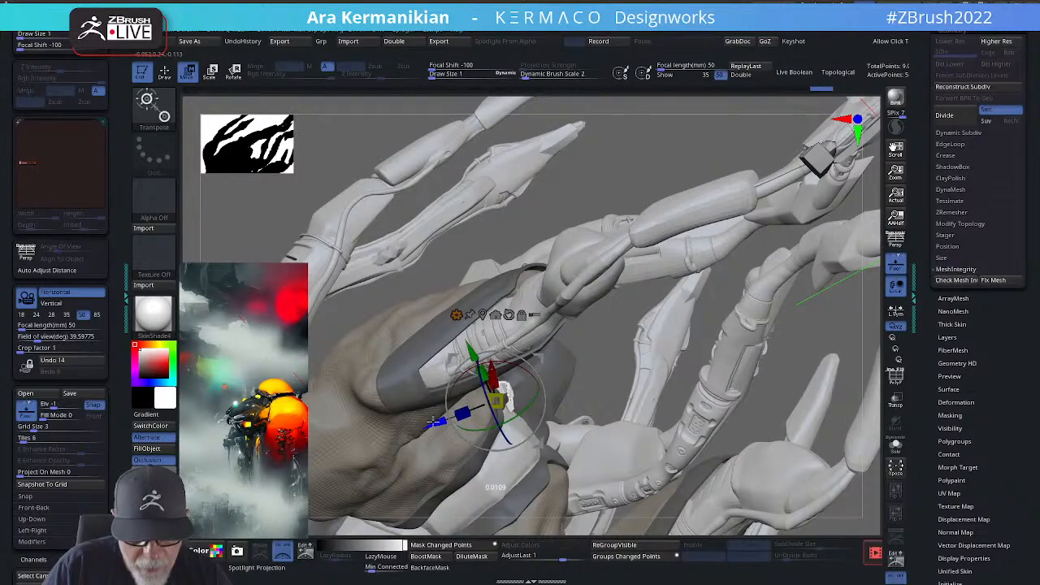
left_click_drag(432, 422, 429, 422)
right_click_drag(613, 375, 507, 430)
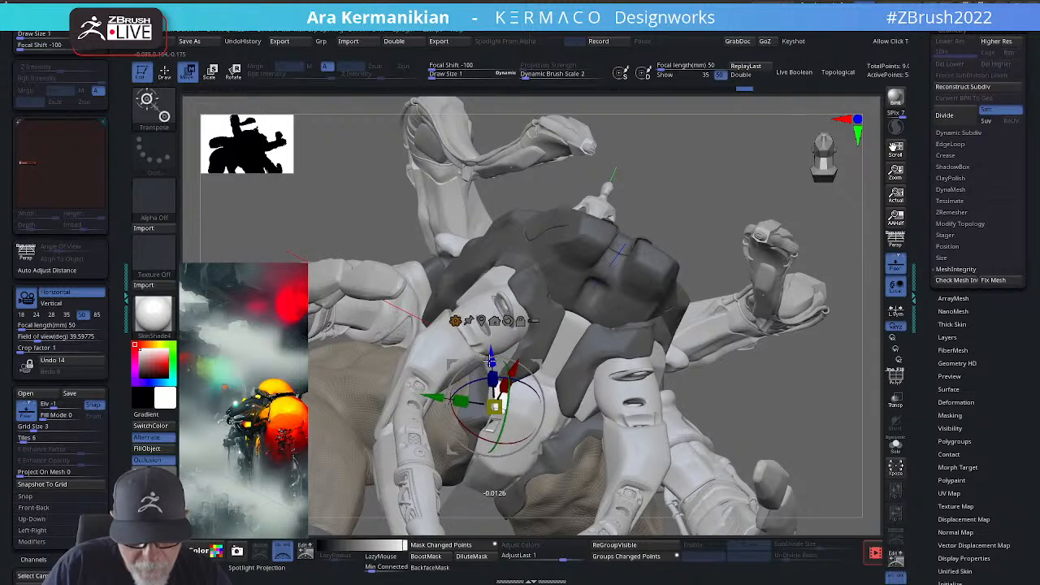
left_click_drag(808, 410, 794, 451)
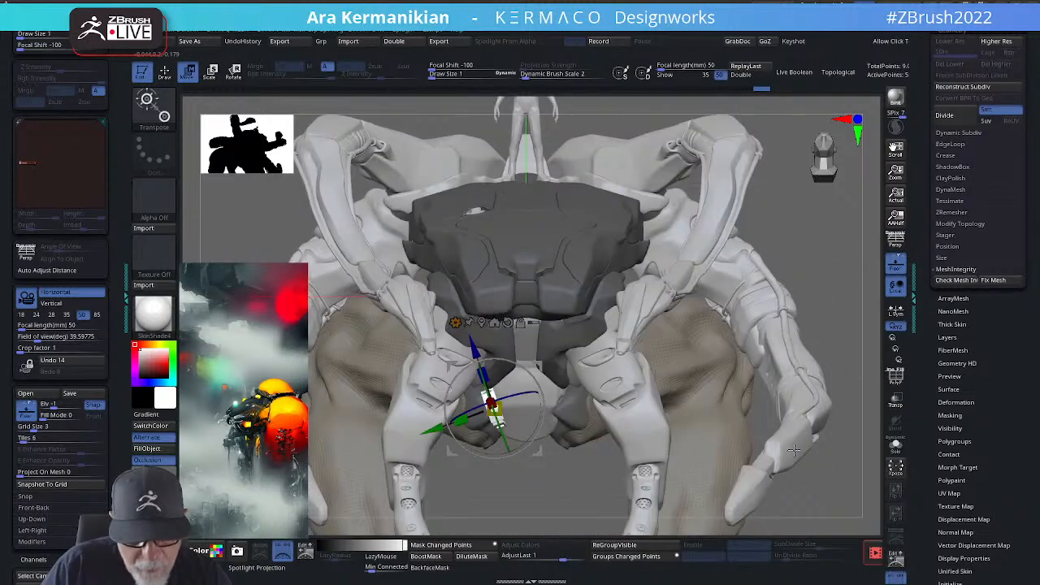
Step: Nudge the tilted bracket sideways and in depth to seat it between the front leg and the pale centre section
key("q")
mouse_move(545, 482)
left_mouse_down()
mouse_move(592, 483)
mouse_move(520, 487)
mouse_move(503, 430)
left_mouse_up()
key("w")
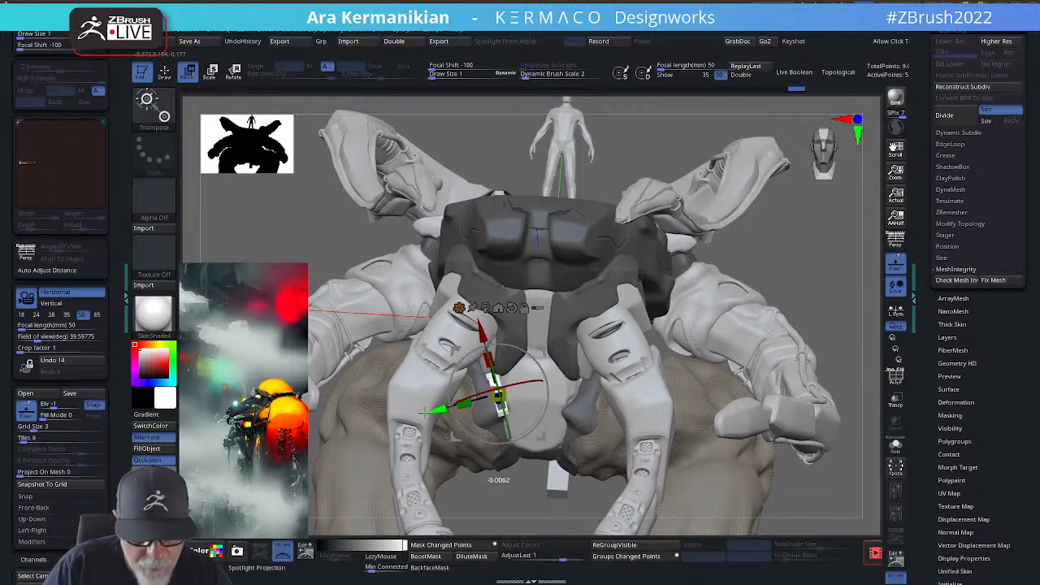
left_click_drag(421, 412, 426, 410)
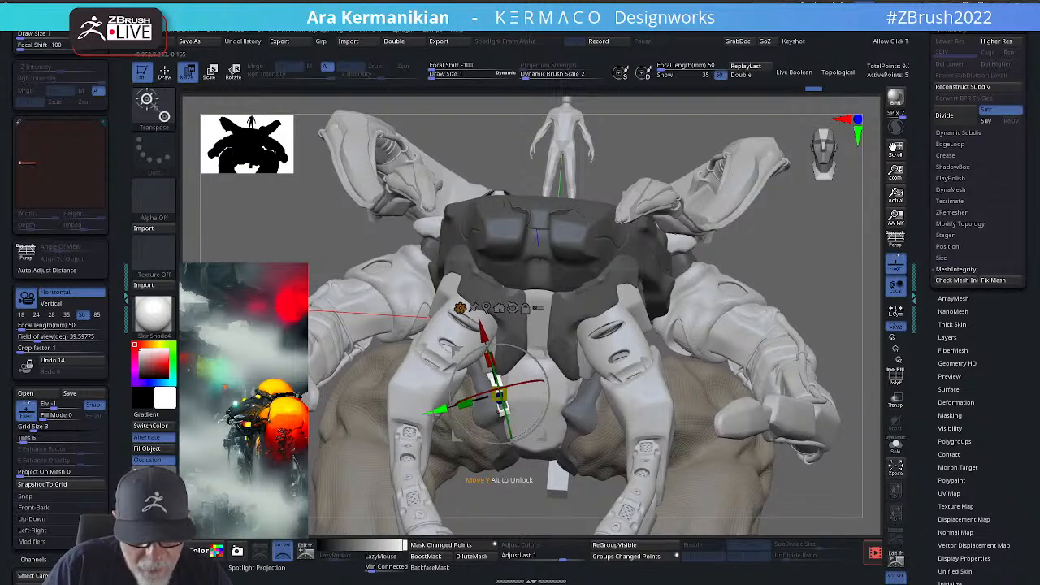
key("q")
mouse_move(498, 497)
left_mouse_down()
mouse_move(502, 459)
mouse_move(601, 442)
mouse_move(544, 401)
mouse_move(499, 388)
left_mouse_up()
key("w")
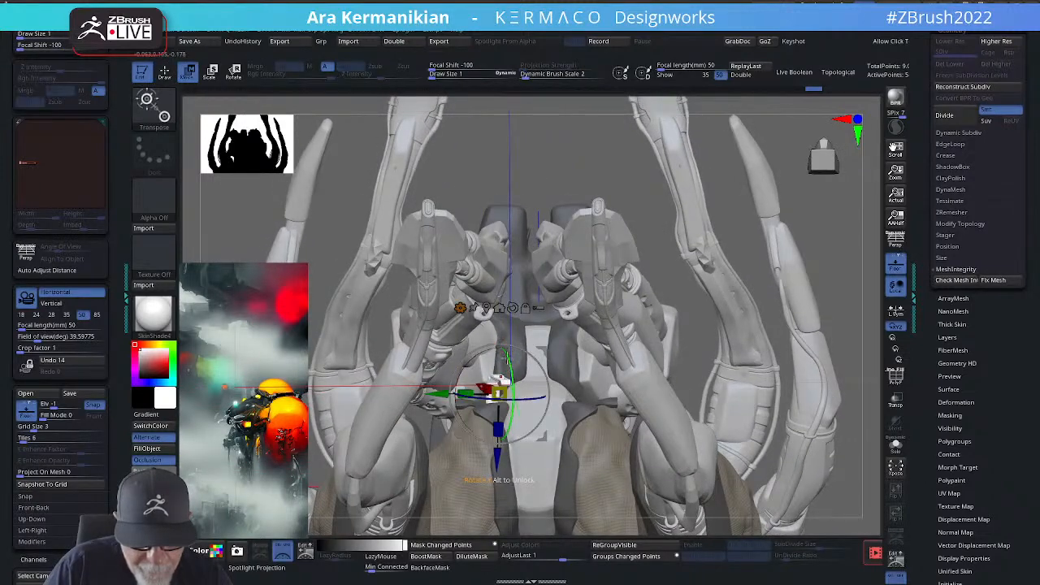
left_click_drag(497, 459, 493, 465)
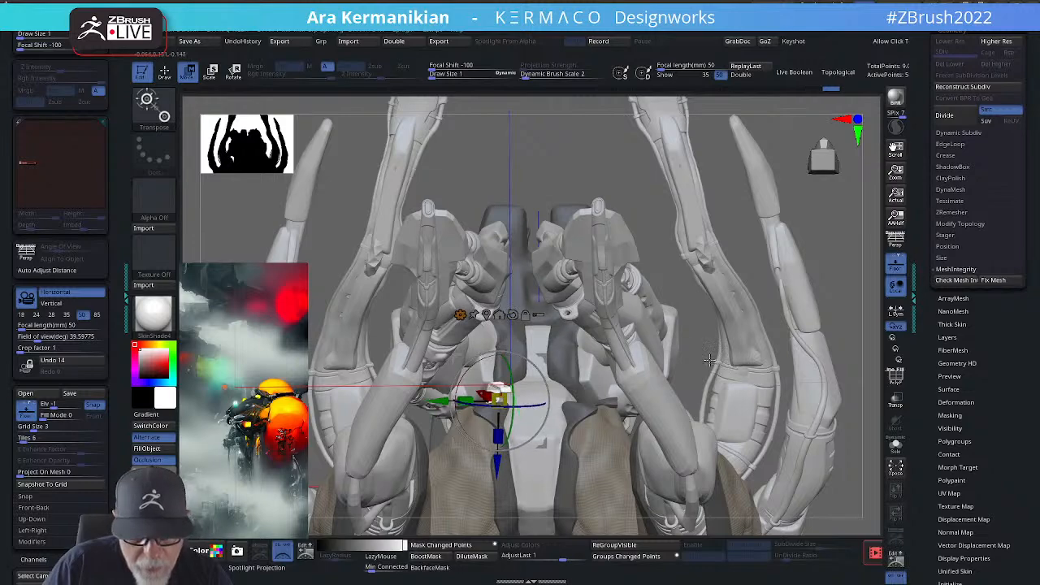
Step: Check the bracket's fit from several angles and copy it to the robot's other side with Mirror And Weld
mouse_move(709, 348)
left_mouse_down()
mouse_move(695, 433)
mouse_move(704, 354)
left_mouse_up()
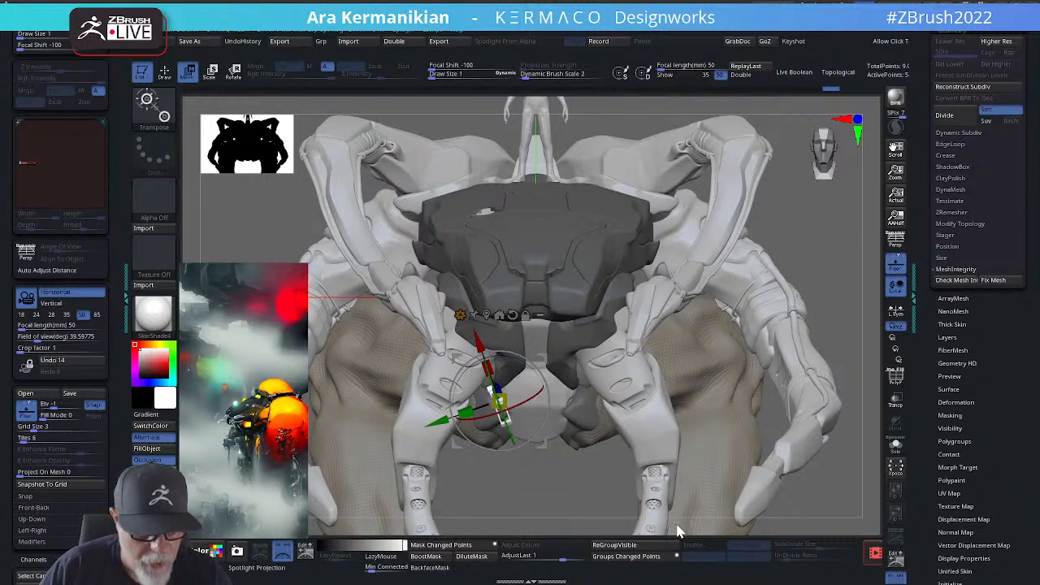
left_click_drag(610, 488, 715, 451)
key("q")
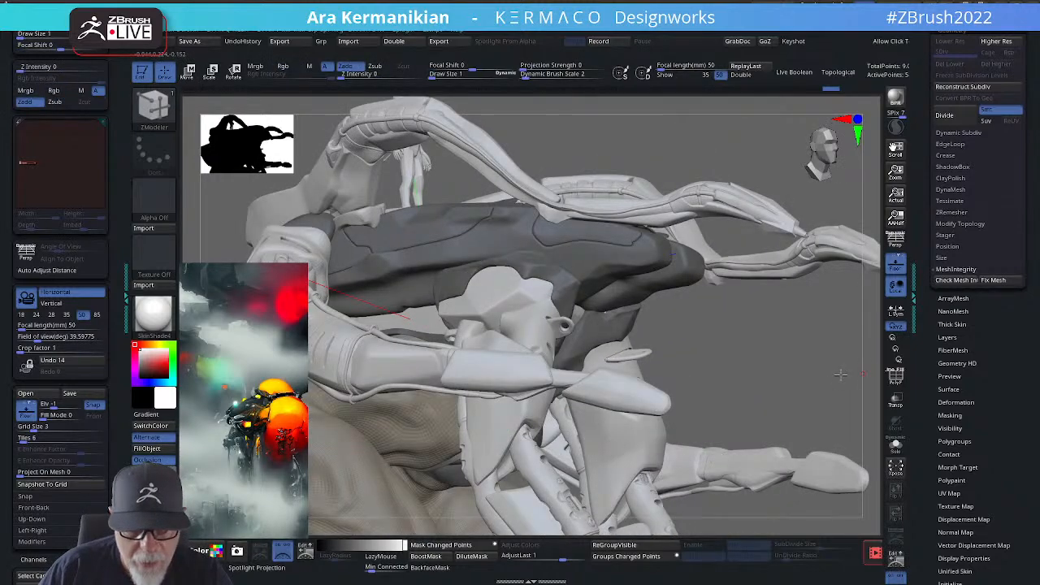
left_click_drag(841, 373, 787, 381)
left_click_drag(838, 264, 838, 302)
key("space")
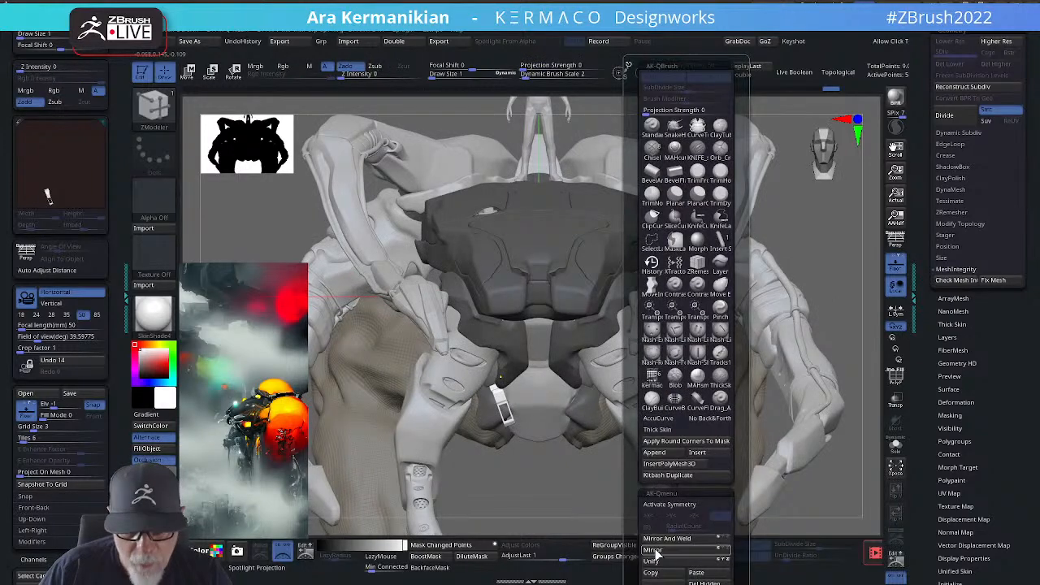
left_click(685, 540)
Step: Try to reposition and rotate one of the mirrored brackets with the gizmo, and undo the changes
left_click_drag(558, 515, 580, 437, "alt")
left_click_drag(845, 473, 836, 341)
key("w")
left_click_drag(859, 451, 891, 448)
left_click_drag(552, 449, 533, 461)
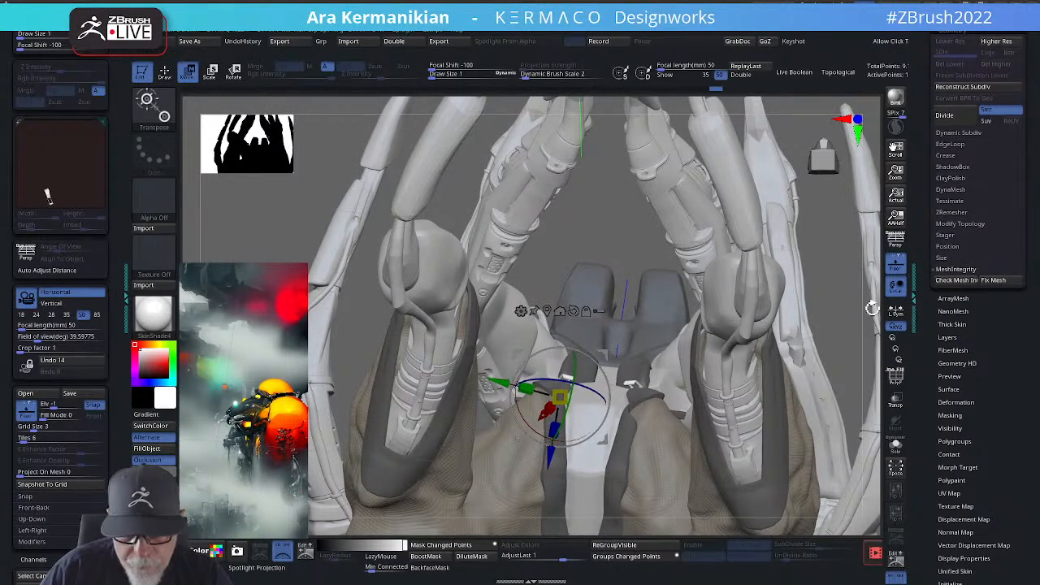
left_click_drag(838, 315, 843, 440)
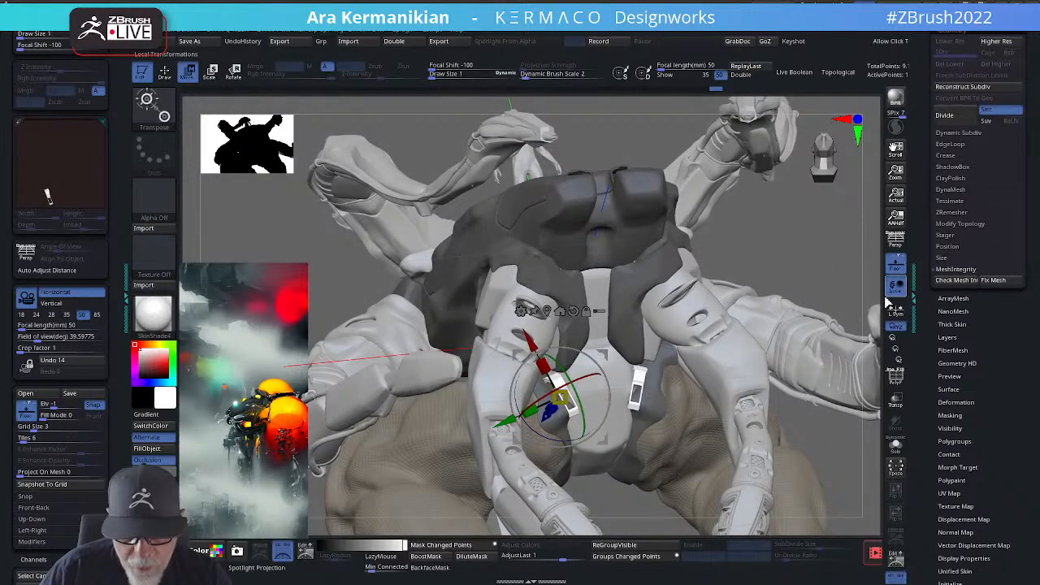
left_click_drag(853, 296, 819, 290, "shift")
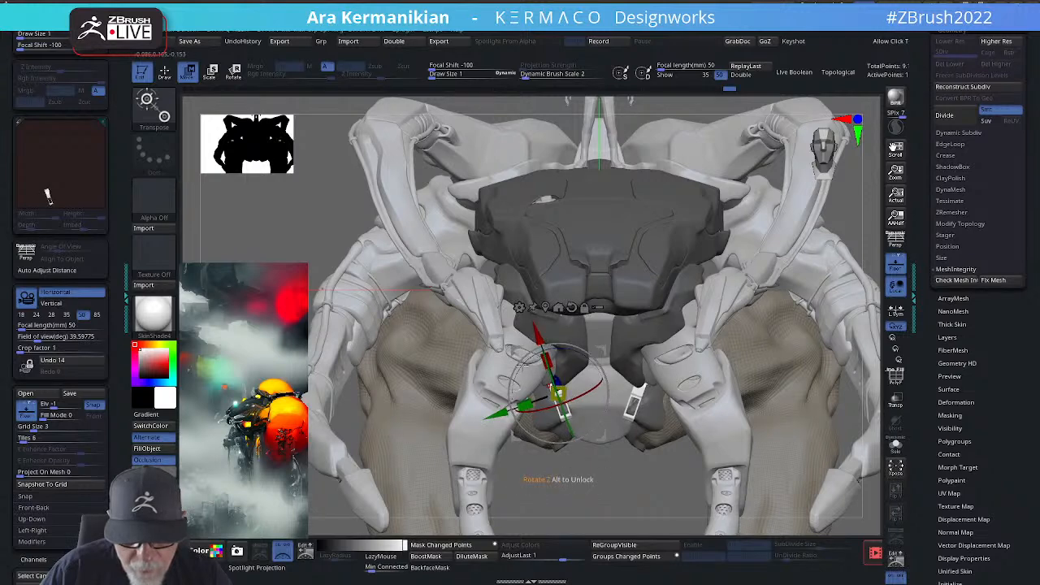
key("ctrl+z")
key("ctrl+z")
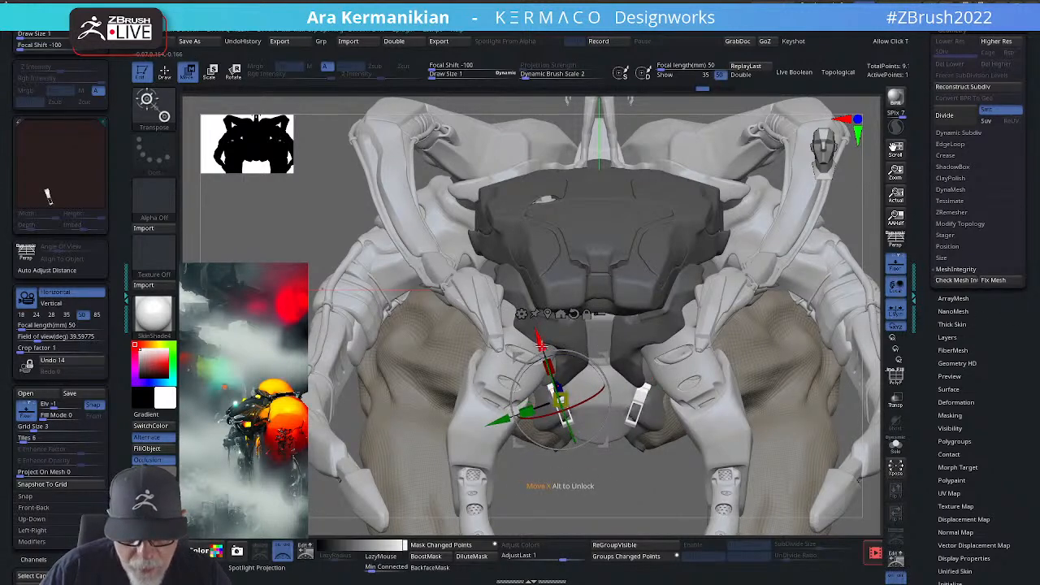
Step: Try to slide the bracket along its length with local symmetry on, undo the move and disable local symmetry
left_click_drag(549, 367, 553, 380)
key("ctrl+z")
left_click(892, 313)
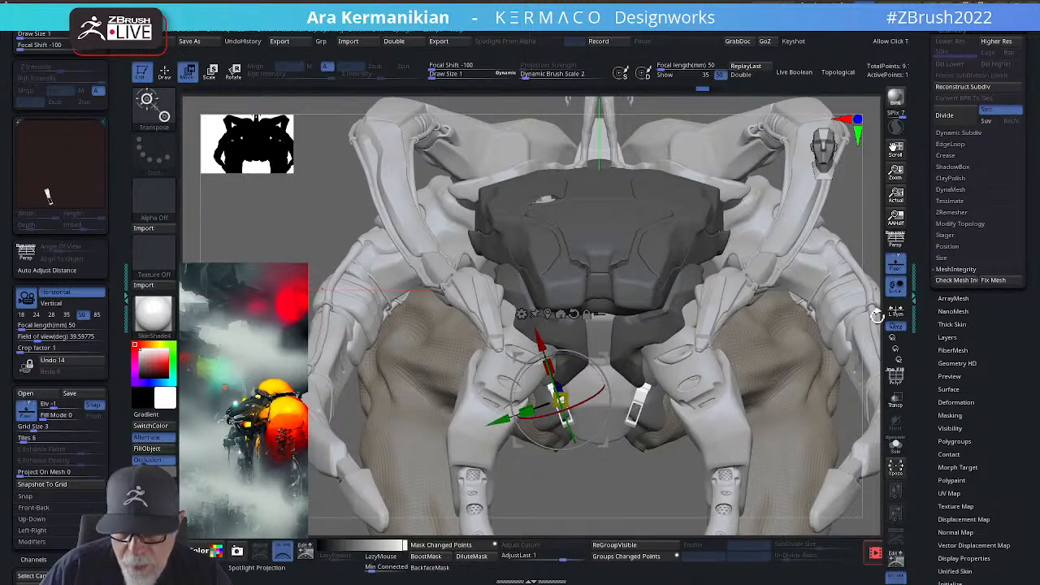
Step: Activate symmetry and nudge both mirrored brackets outward from the pale centre section
key("space")
left_click(608, 505)
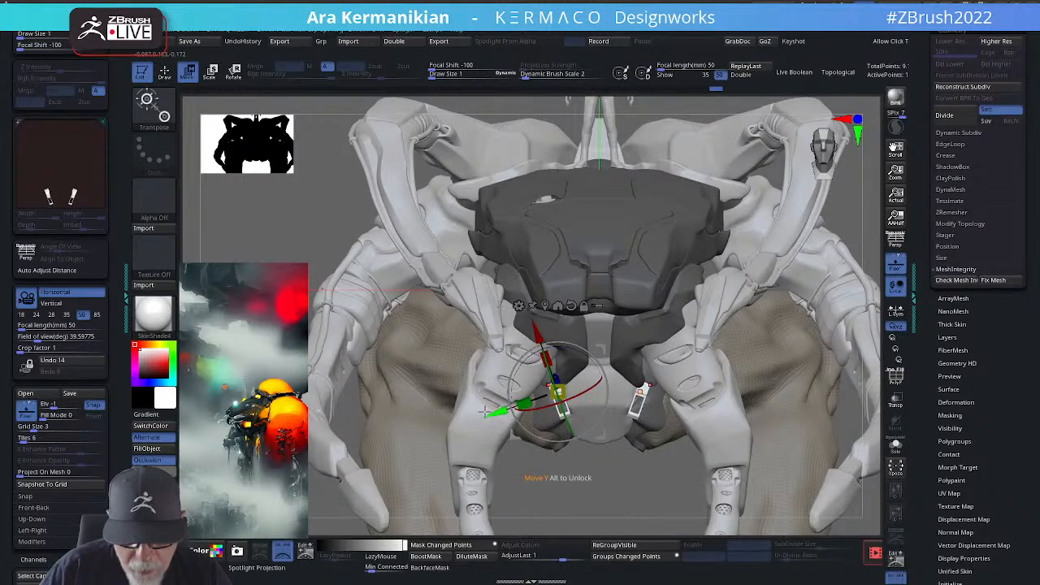
left_click_drag(484, 411, 480, 411)
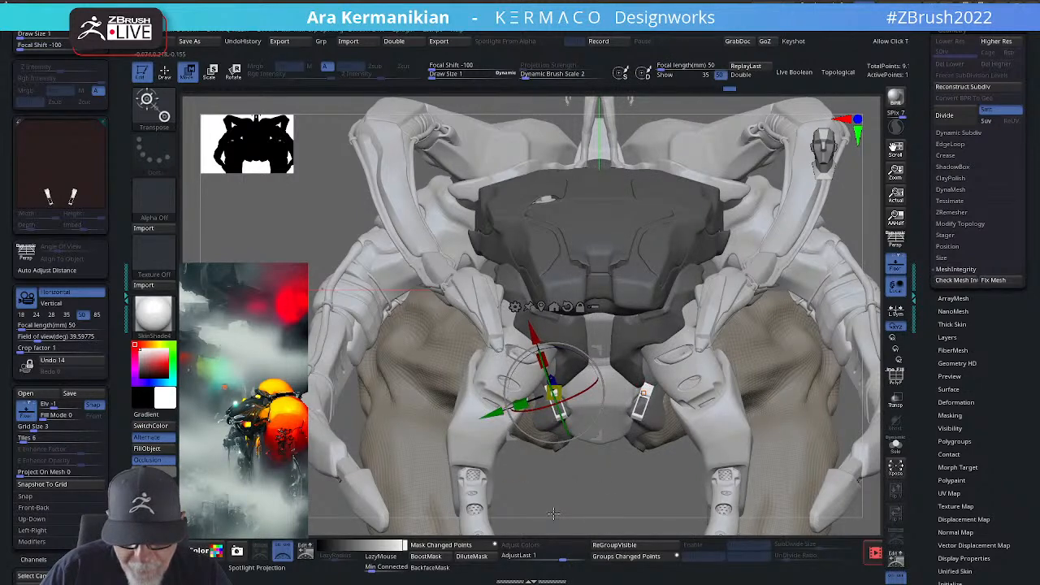
left_click_drag(655, 501, 796, 382)
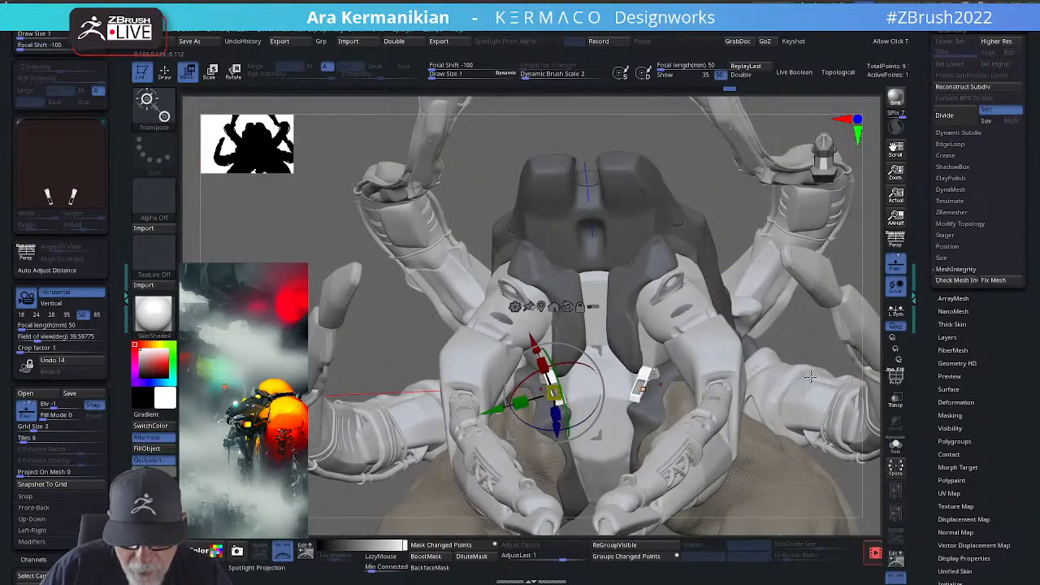
mouse_move(833, 344)
left_mouse_down()
mouse_move(813, 438)
mouse_move(761, 519)
left_mouse_up()
key("q")
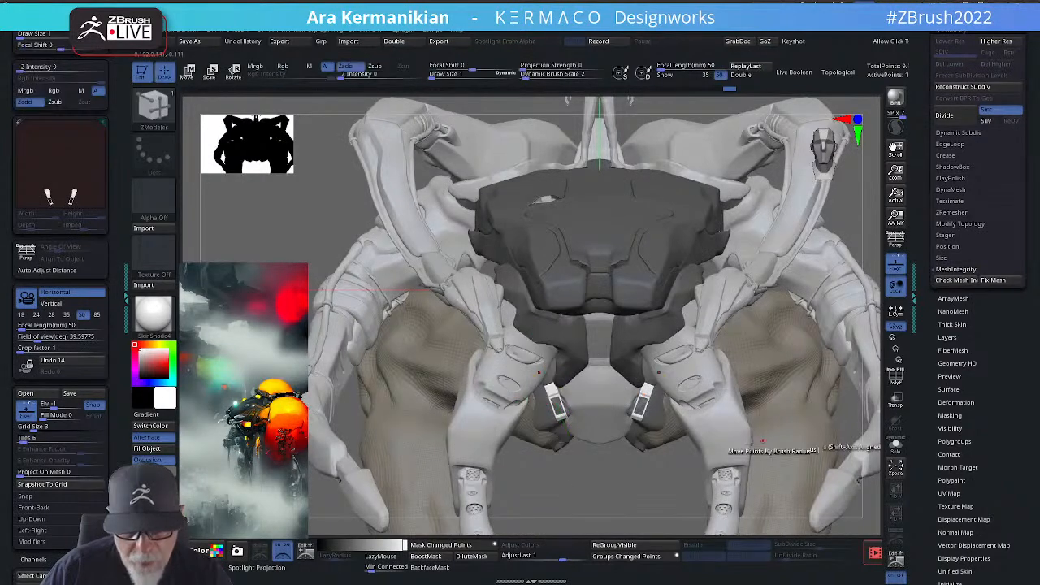
key("f")
left_click_drag(826, 399, 861, 384)
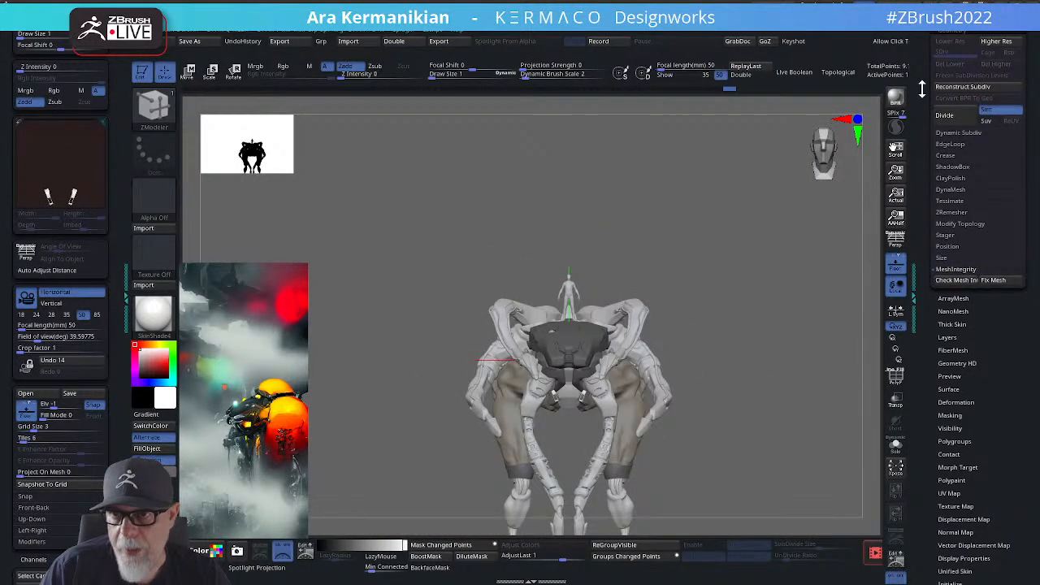
Step: Open the subtool list and switch from the robot to the kitbash parts tool
left_click_drag(922, 88, 912, 193)
left_click(949, 282)
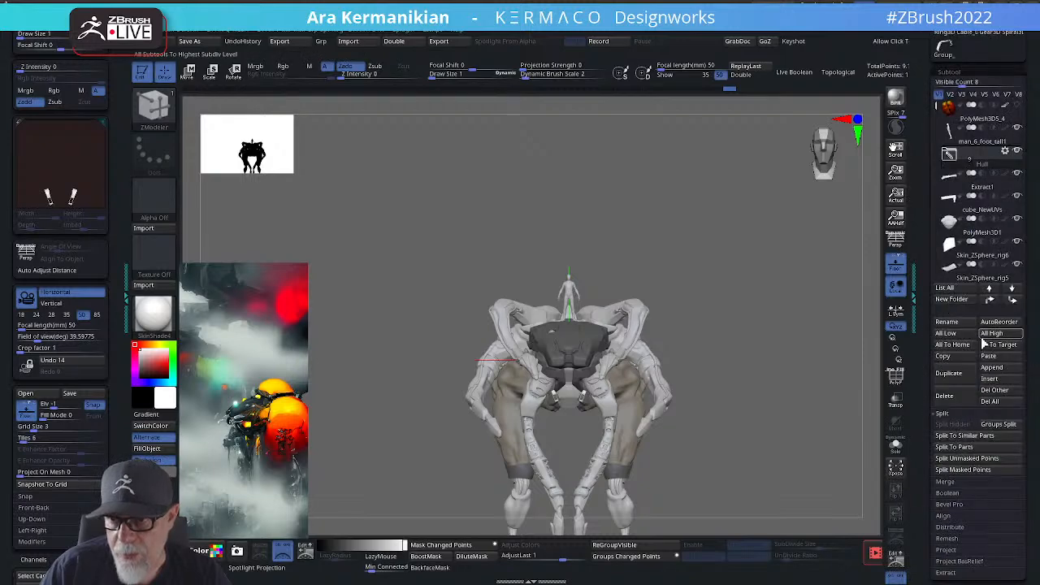
left_click(956, 72)
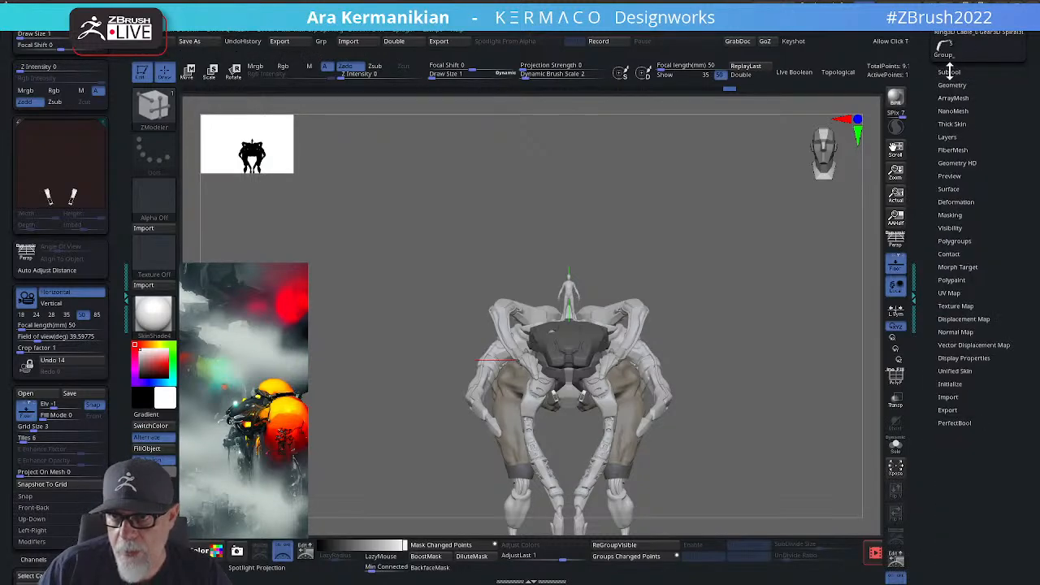
left_click(952, 71)
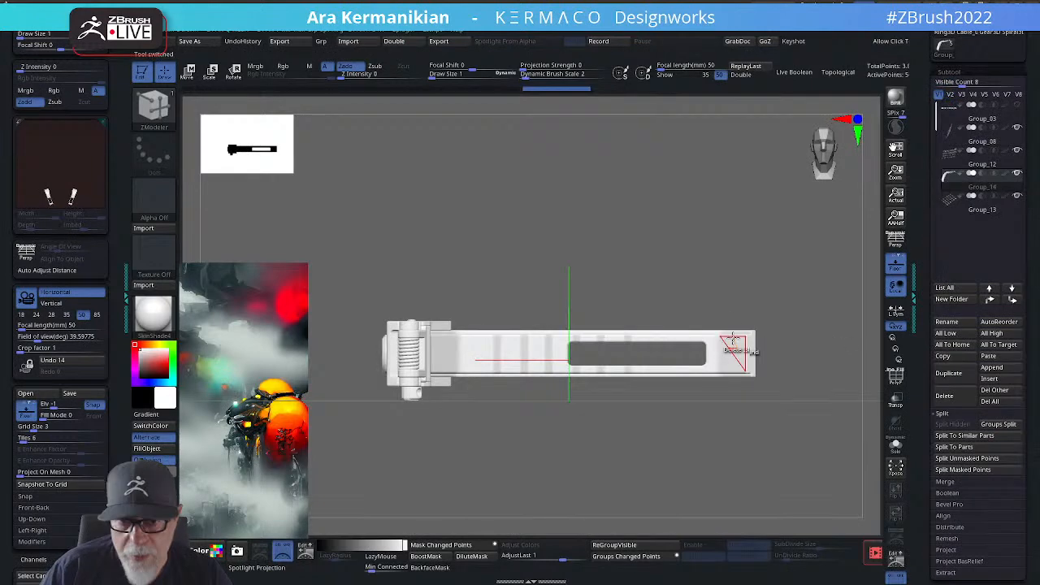
Step: Delete the used bracket subtool Group_14 and bring the remaining Group_13 kitbash parts into view
key("f")
left_click_drag(651, 389, 763, 298)
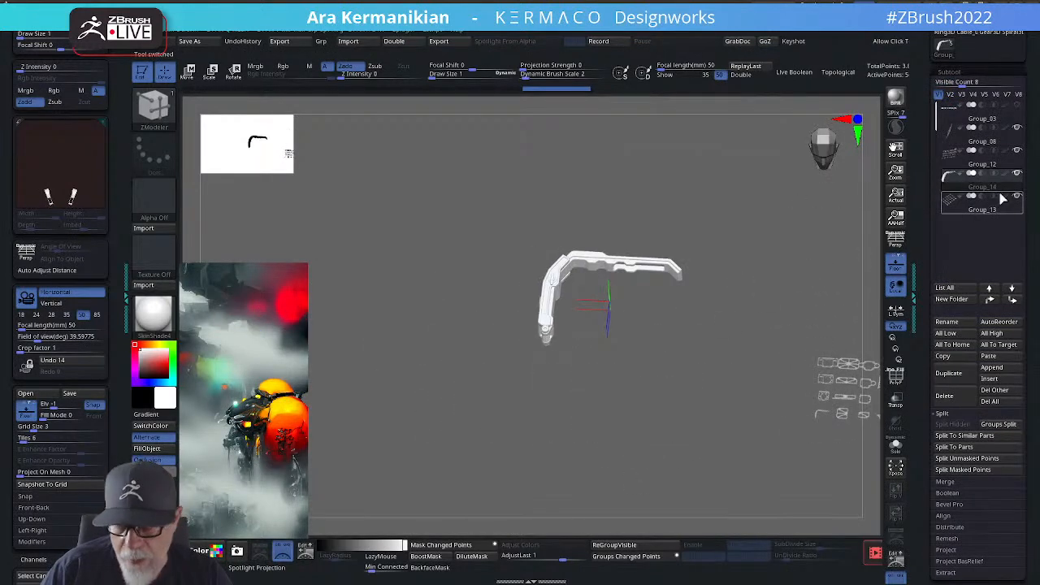
left_click(963, 398)
left_click_drag(743, 395, 426, 368, "alt")
left_click_drag(695, 460, 298, 282, "alt")
left_click_drag(439, 476, 554, 520, "alt")
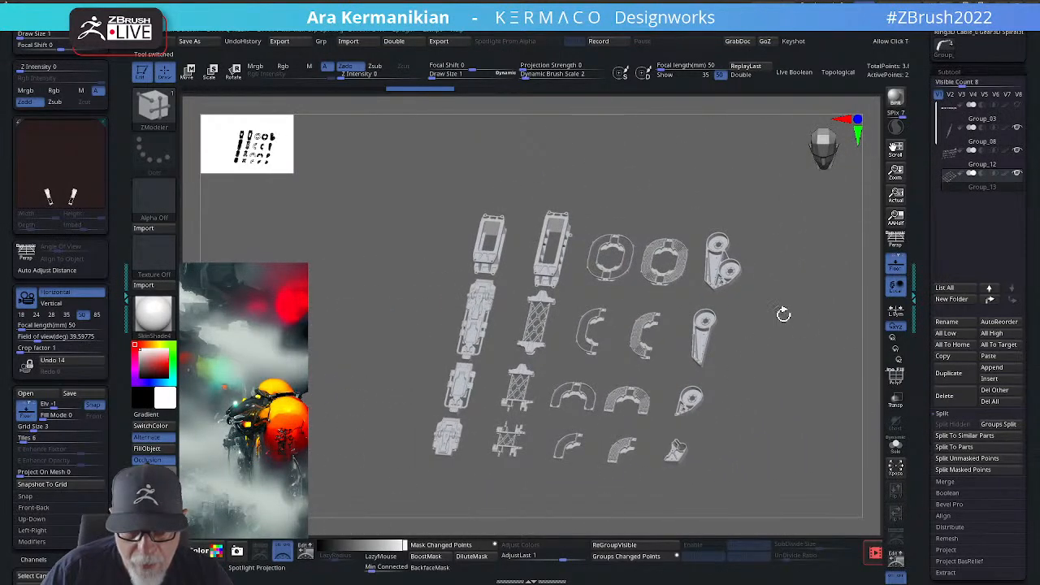
left_click_drag(807, 326, 807, 336, "alt")
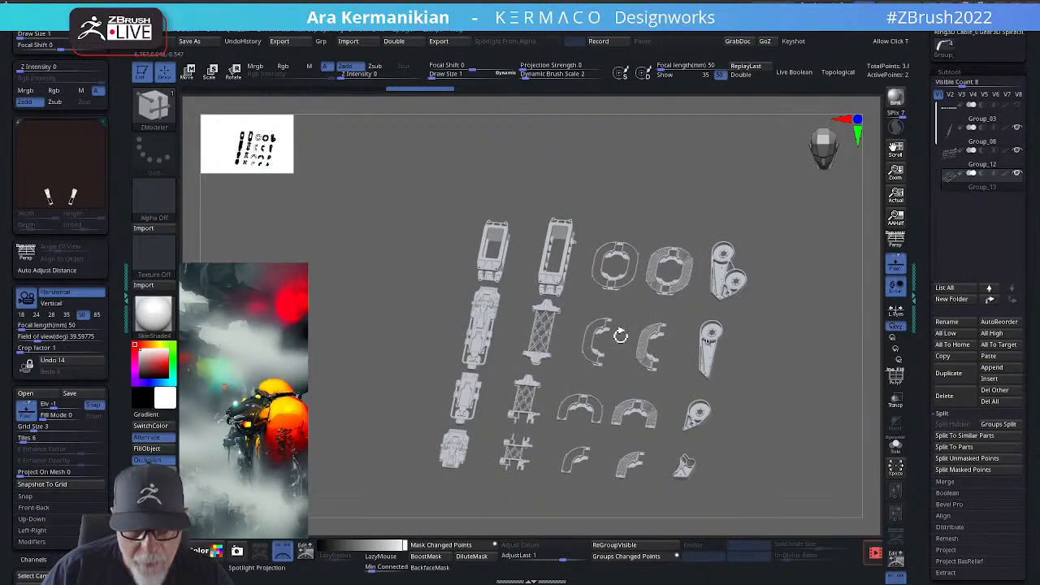
Step: Make Group_08 the active kitbash subtool and examine its frames, arcs and pulley parts from several angles
mouse_move(560, 387)
left_mouse_down()
mouse_move(583, 394)
mouse_move(569, 404)
left_mouse_up()
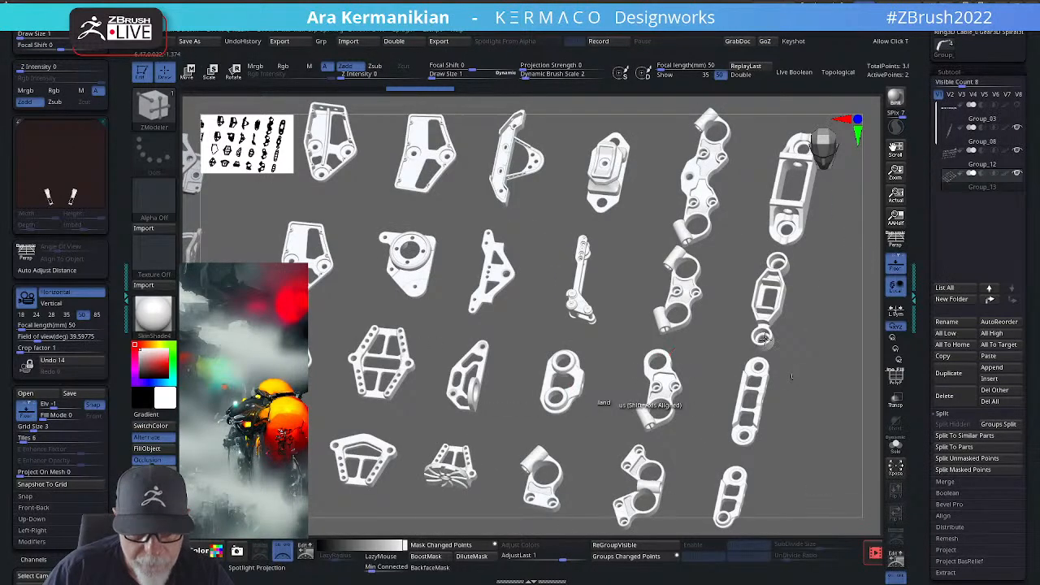
left_click(975, 144)
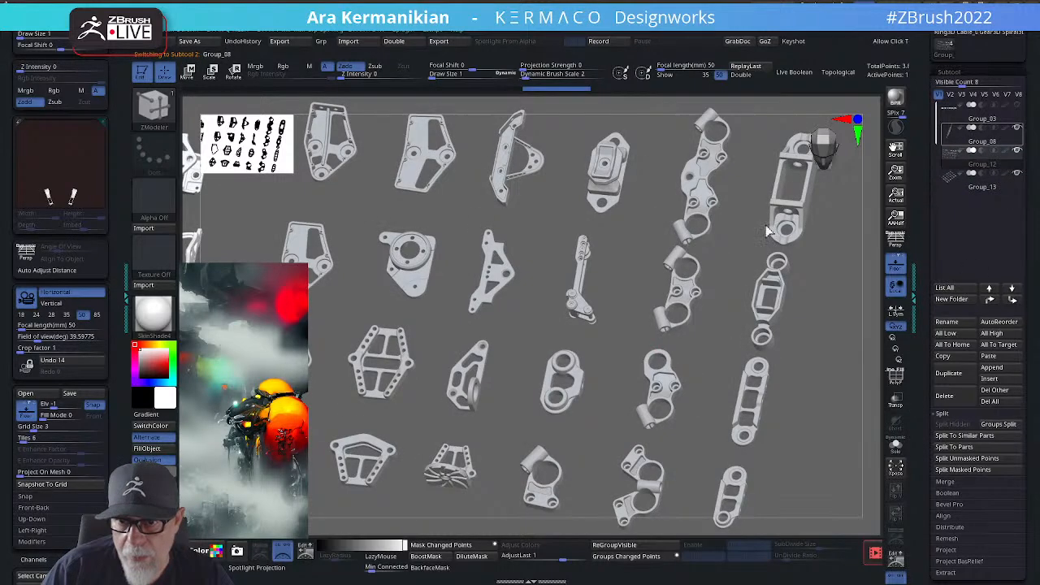
left_click_drag(576, 349, 579, 355)
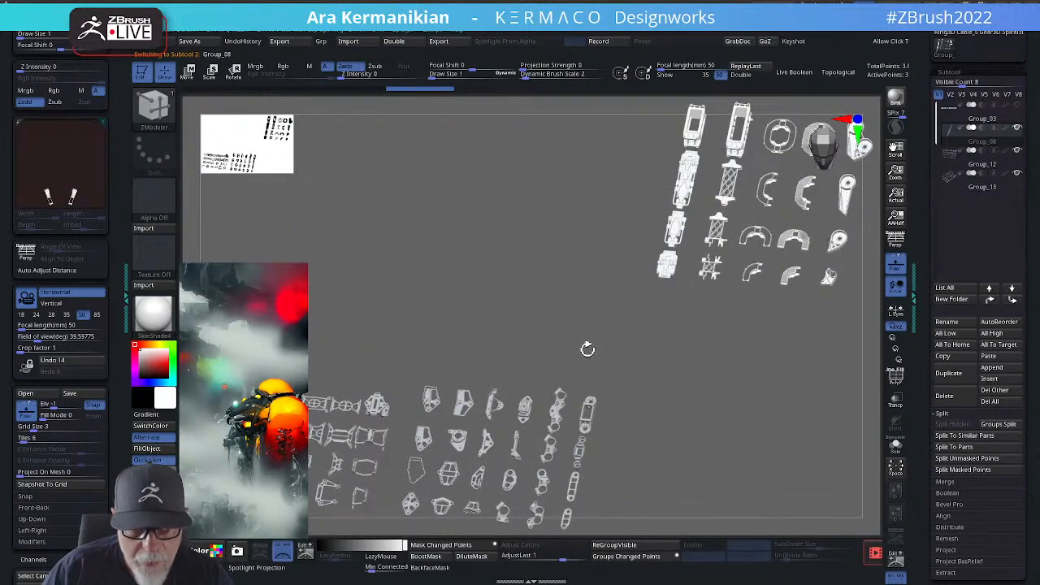
key("f")
left_click_drag(785, 342, 722, 331)
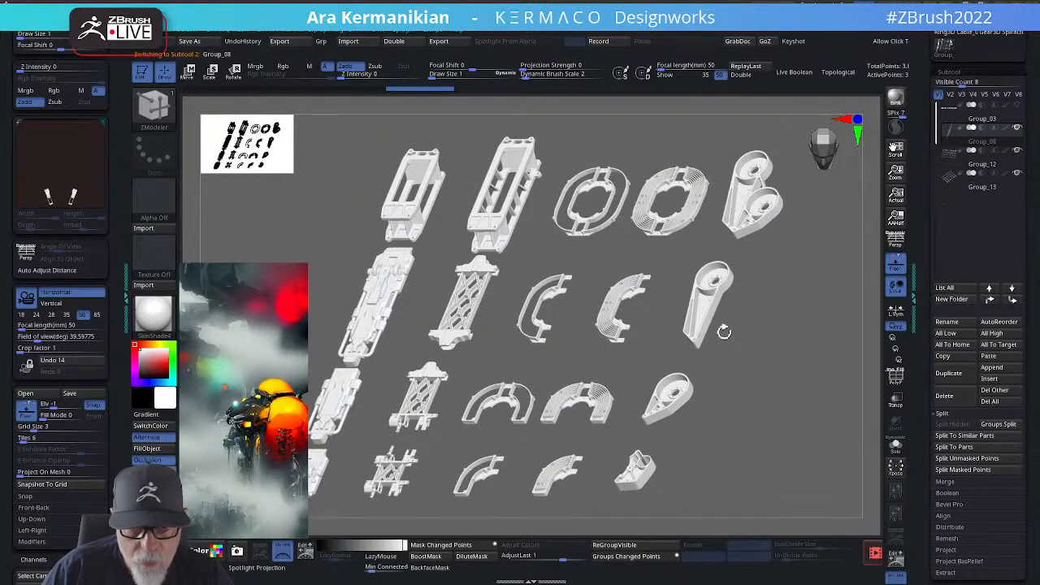
left_click_drag(638, 355, 696, 332, "alt")
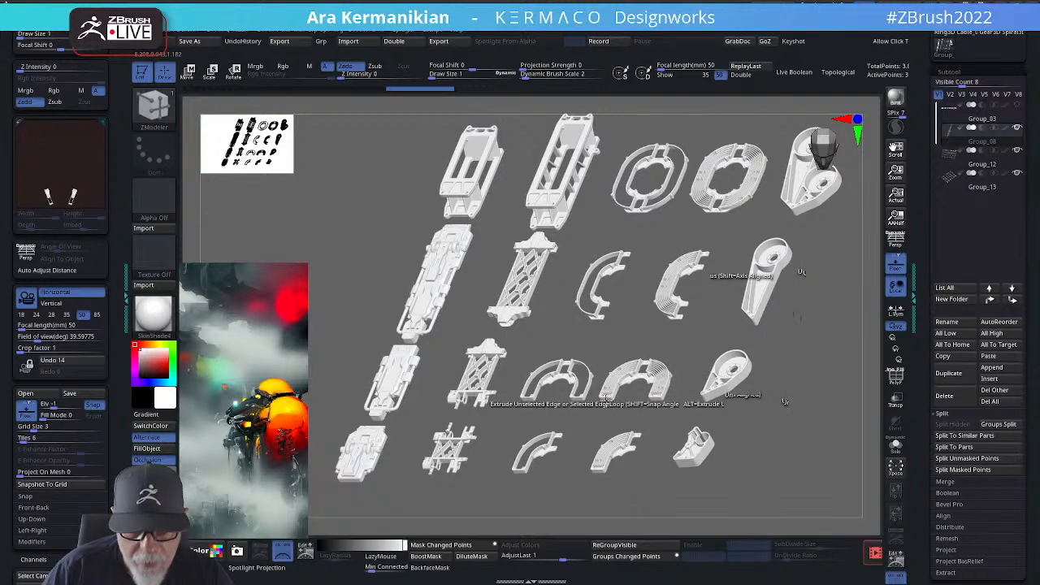
left_click_drag(735, 394, 683, 449)
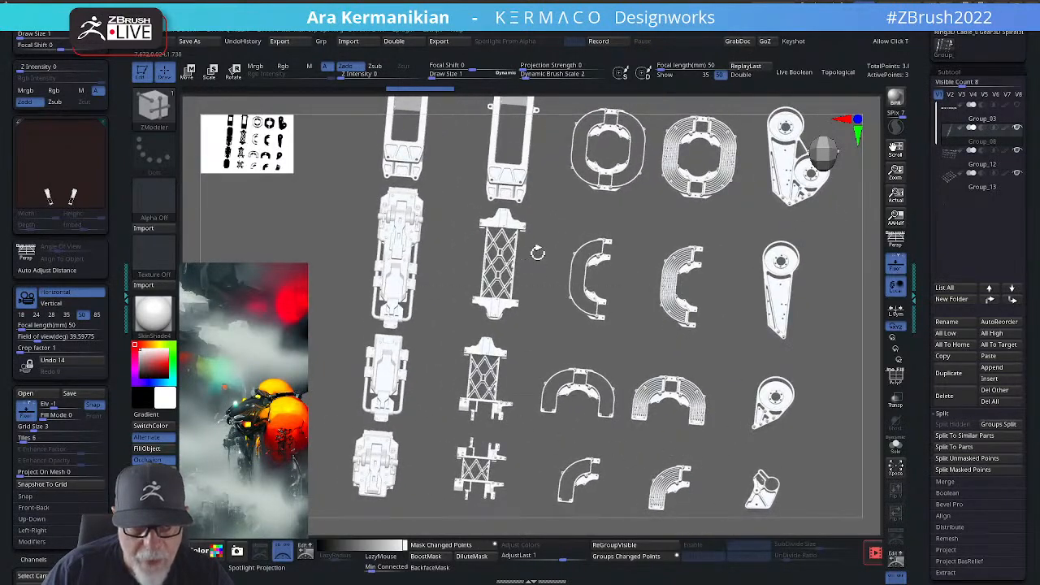
Step: Isolate the long mechanical part with side rails in Group_08 and copy it with Kitbash Duplicate
mouse_move(536, 253)
left_mouse_down()
mouse_move(435, 273)
mouse_move(509, 305)
left_mouse_up()
mouse_move(437, 291)
left_mouse_down()
mouse_move(396, 209)
mouse_move(476, 348)
mouse_move(502, 372)
left_mouse_up()
key("ctrl+space")
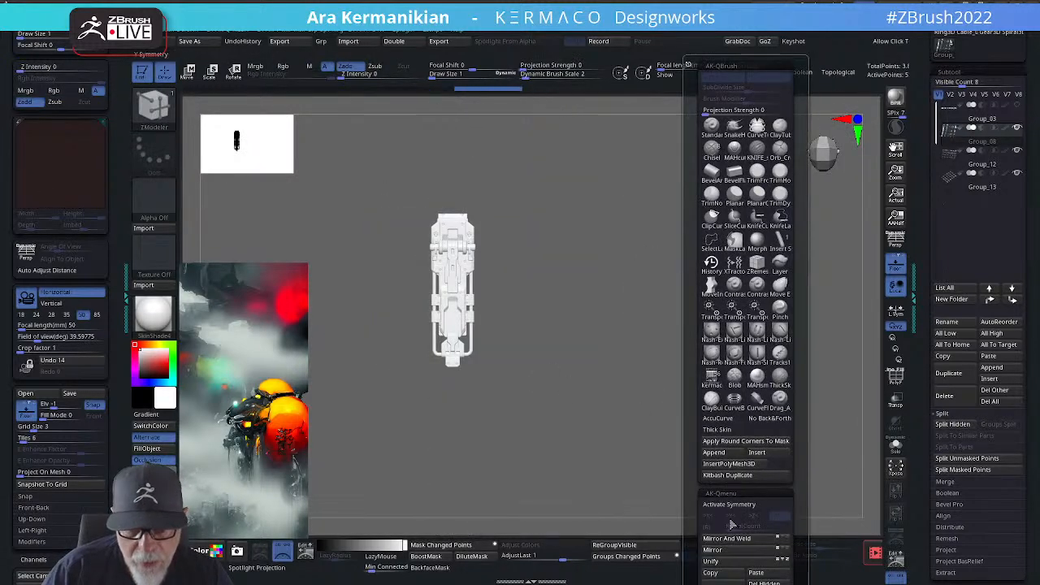
left_click(749, 477)
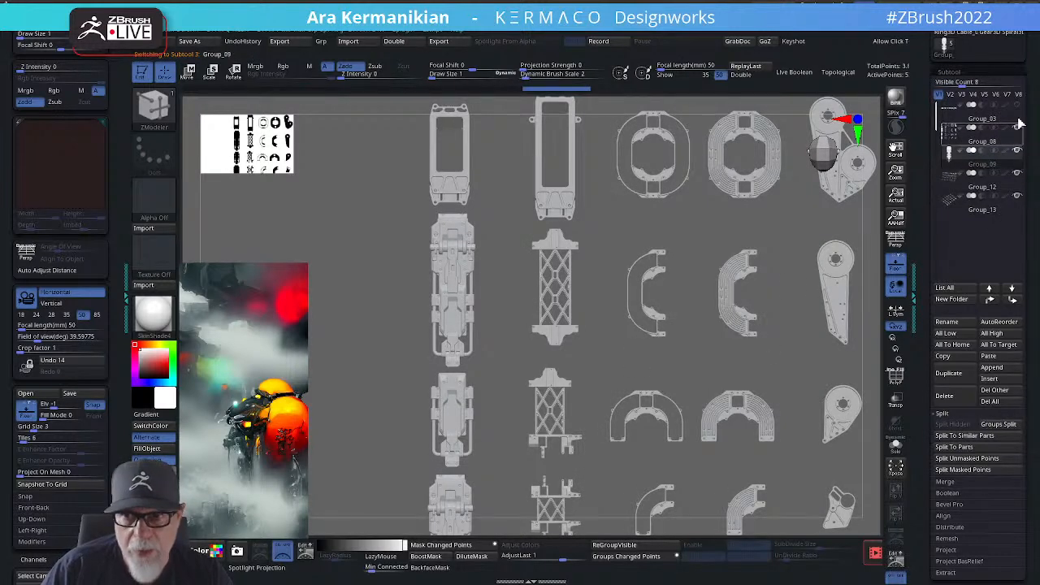
Step: Switch to the robot tool, paste the copied mechanical part as a subtool and unify its size
left_click_drag(990, 46, 965, 106)
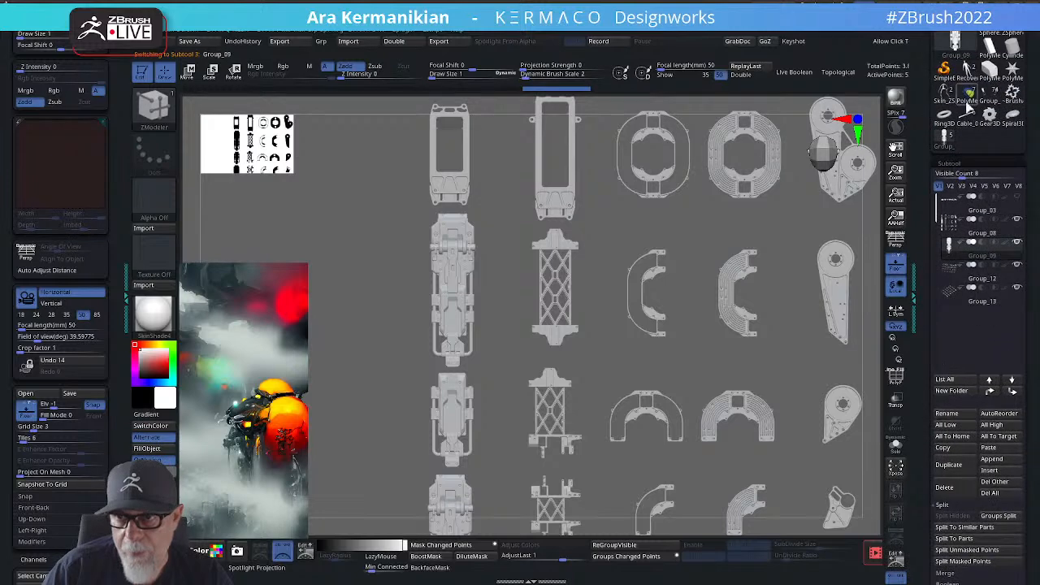
left_click(996, 94)
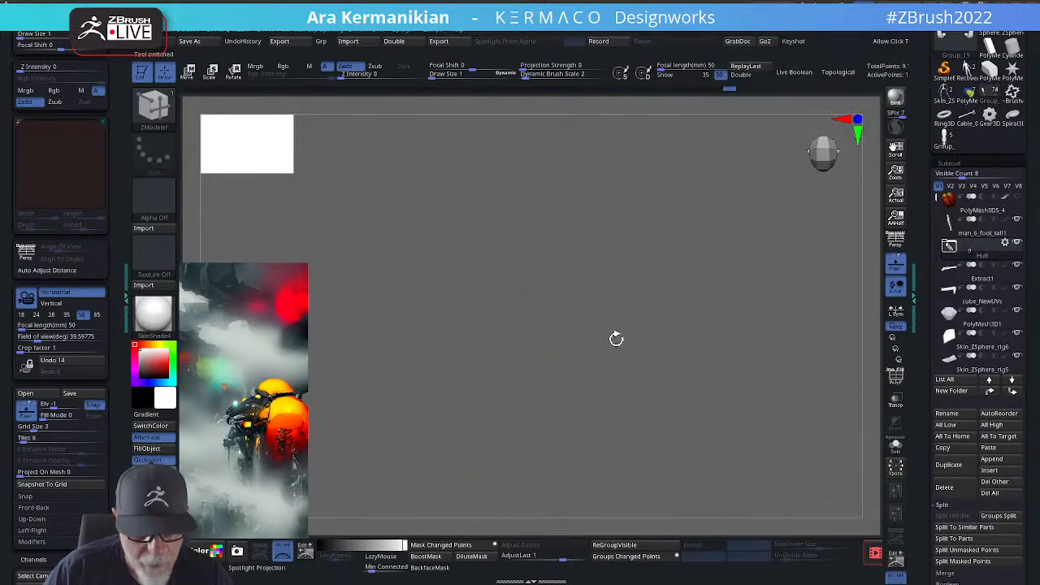
key("space")
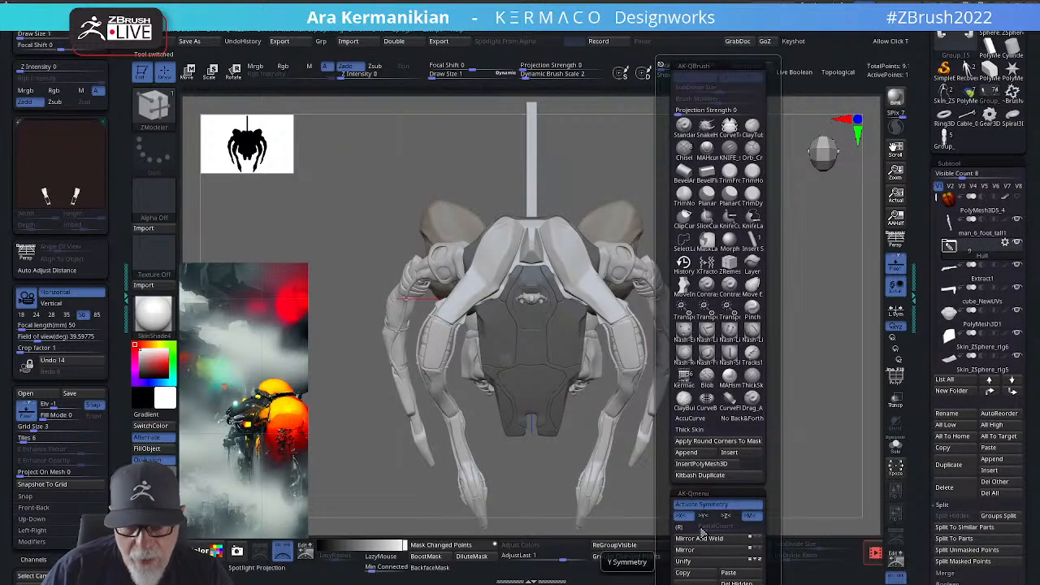
left_click(740, 572)
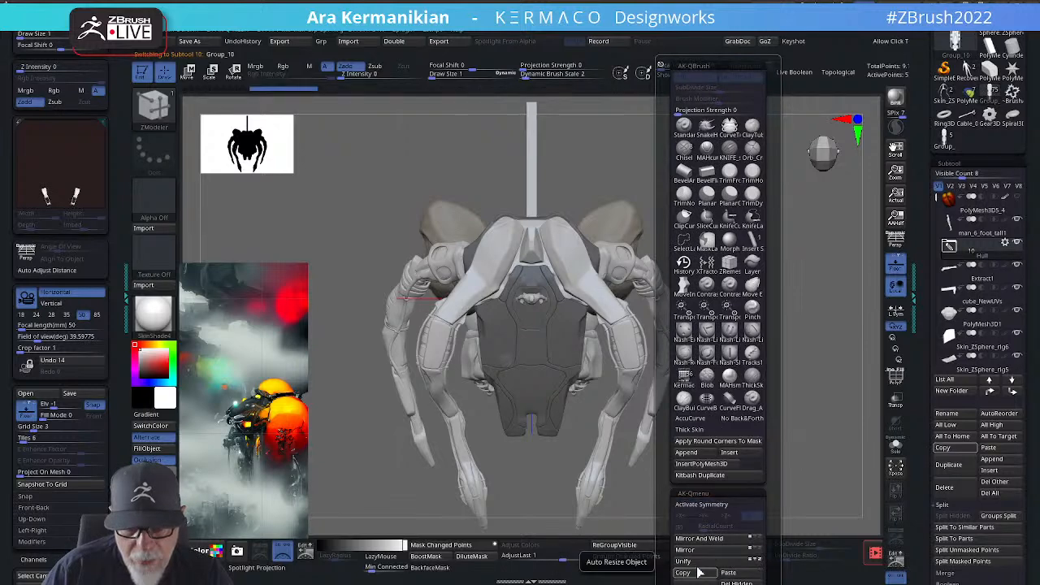
left_click(746, 562)
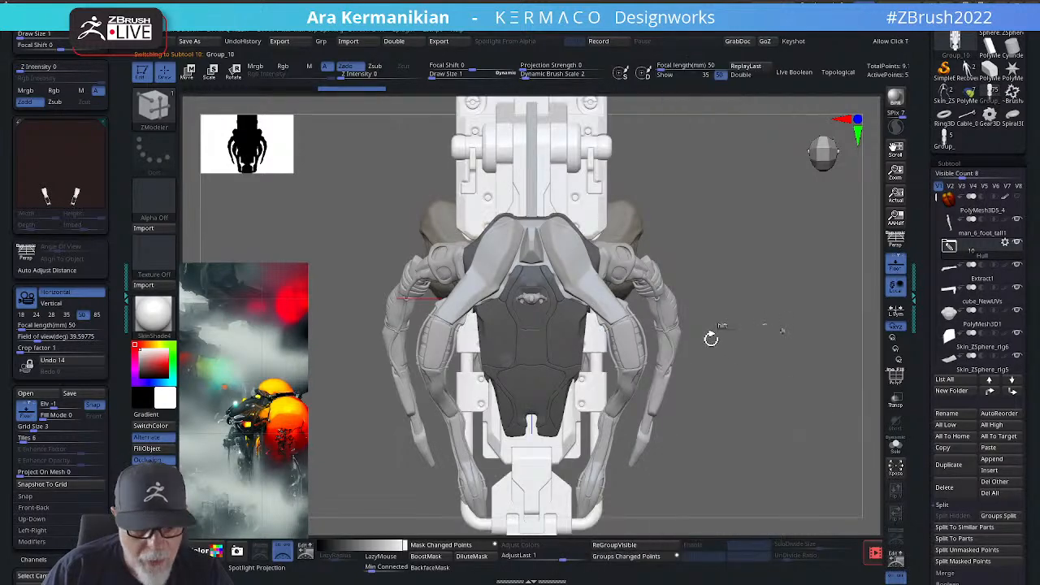
Step: Rotate the pasted mechanical part 90 degrees and scale it down to fit between the robot's front limbs
key("w")
left_click_drag(767, 362, 765, 242)
left_click_drag(532, 293, 408, 258)
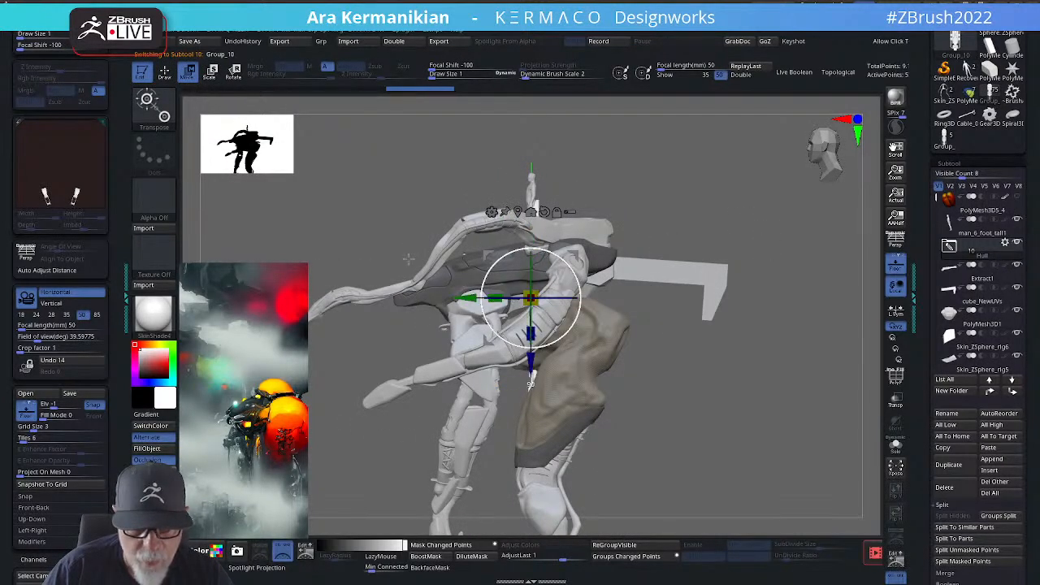
left_click_drag(750, 441, 812, 383)
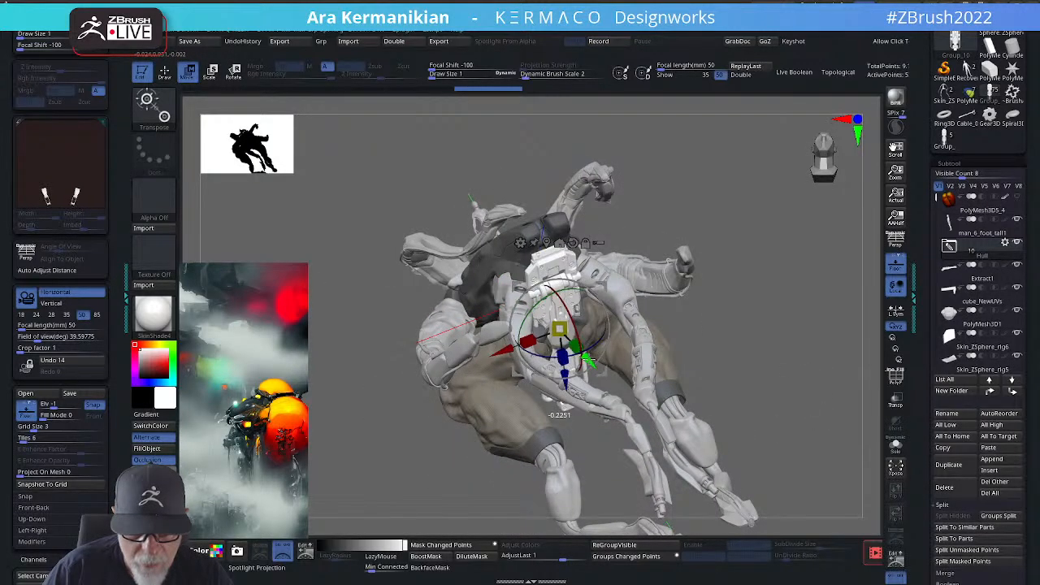
left_click_drag(770, 357, 845, 341)
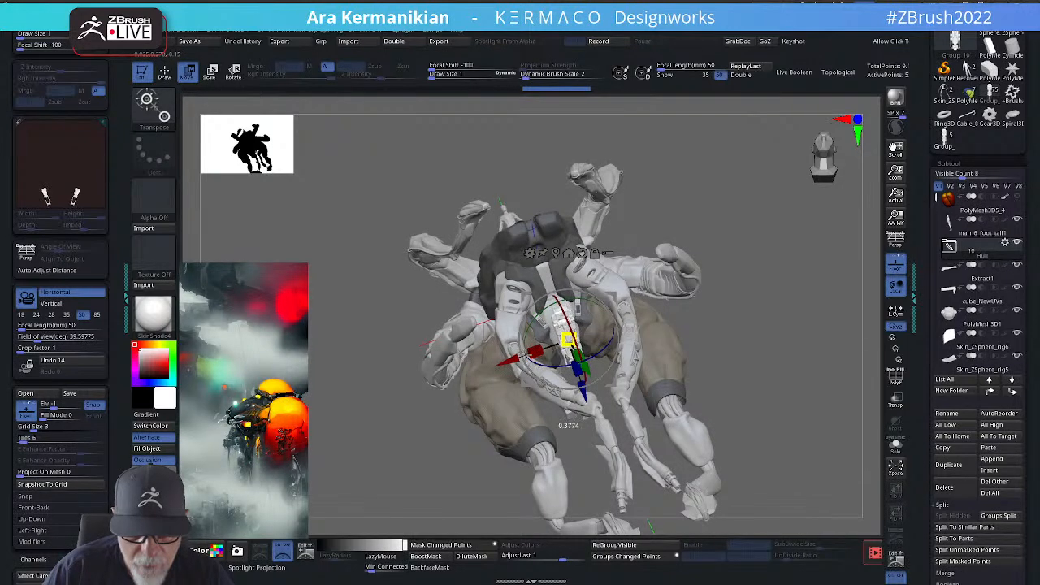
Step: Centre the mechanical part between the two mirrored brackets and tilt it towards the pale centre section
left_click_drag(813, 358, 855, 396)
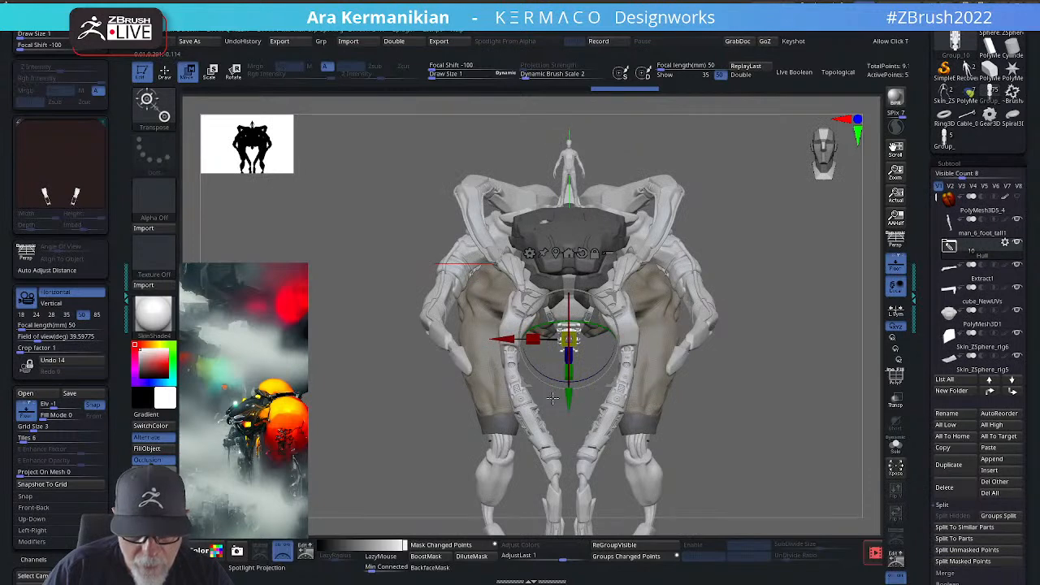
left_click_drag(554, 393, 584, 401)
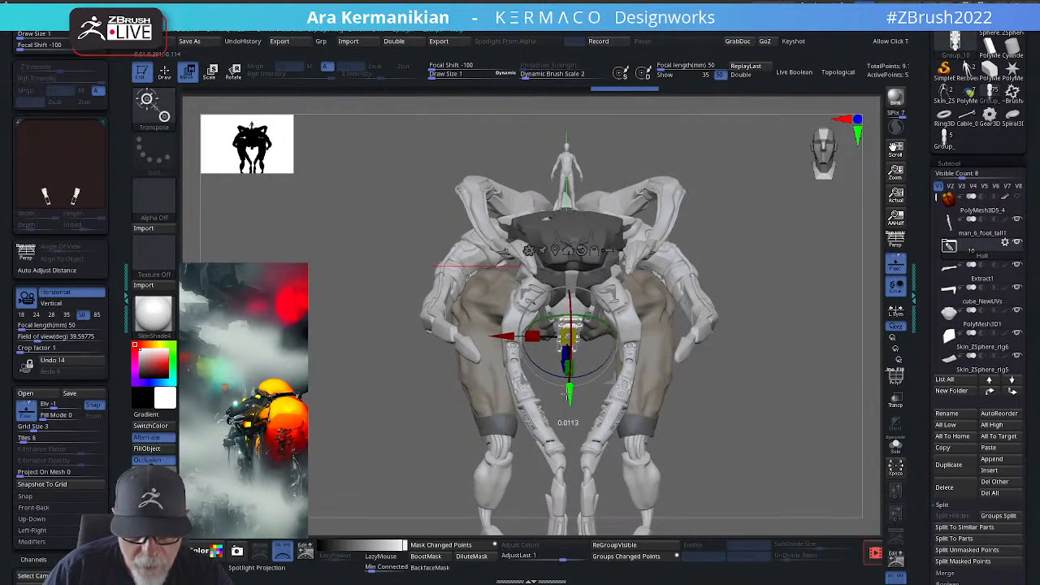
left_click_drag(804, 366, 723, 388)
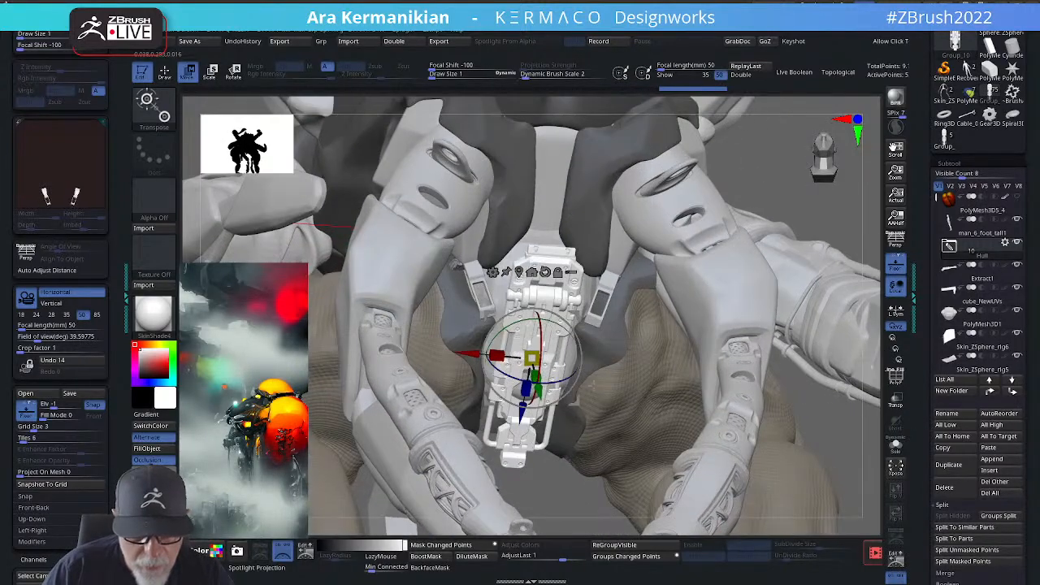
left_click_drag(514, 353, 538, 377)
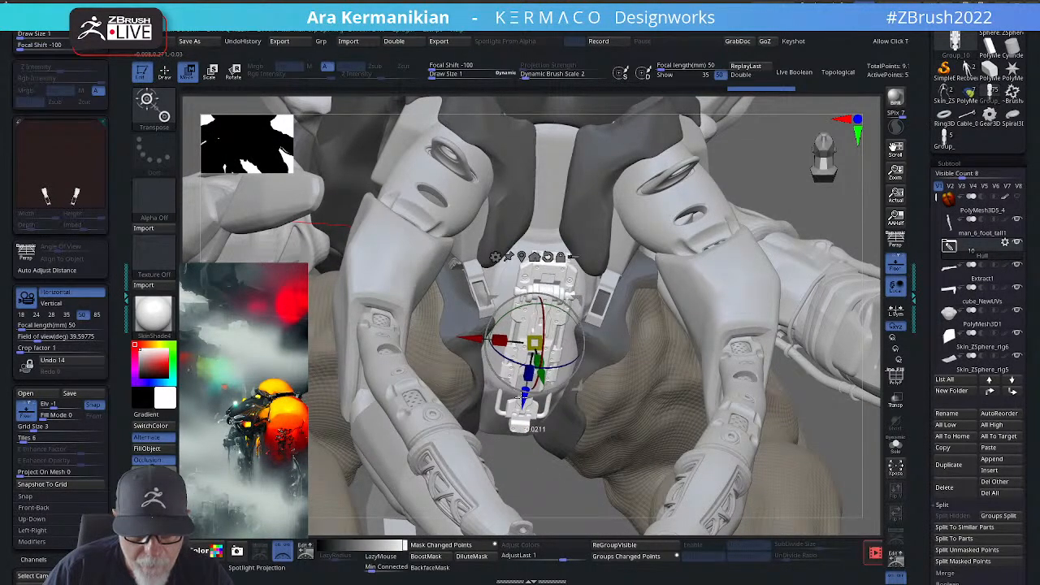
Step: Adjust the mechanical part's position so it sits against the pale centre section below the dark front hull
left_click_drag(817, 224, 625, 224)
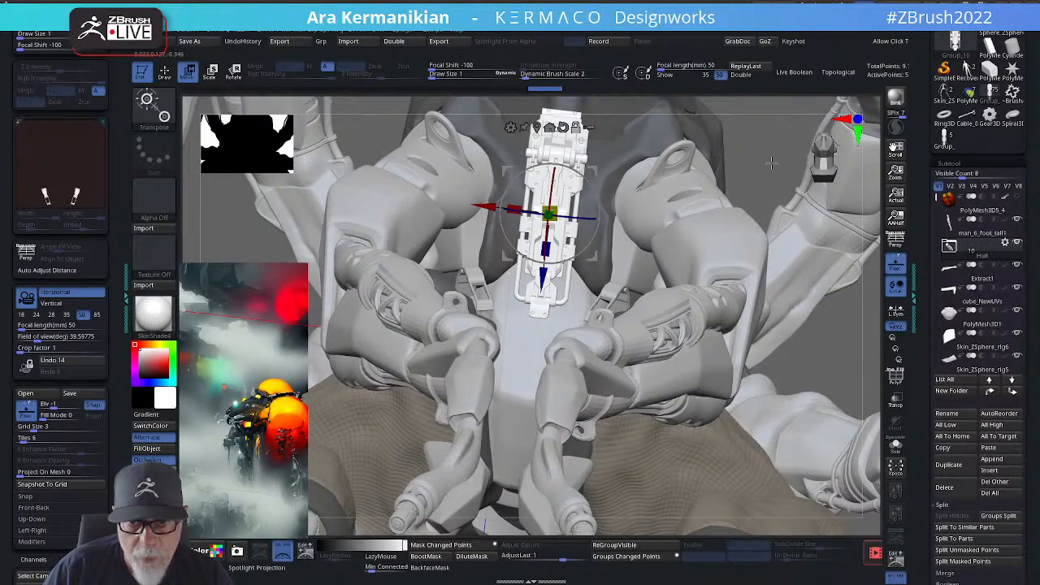
left_click_drag(770, 162, 601, 244)
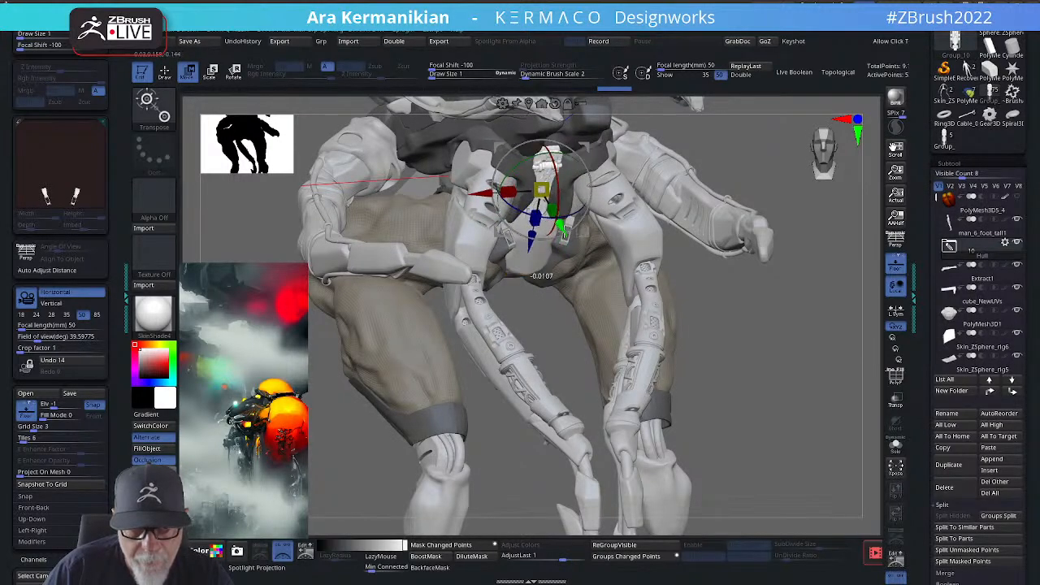
left_click_drag(798, 333, 654, 366)
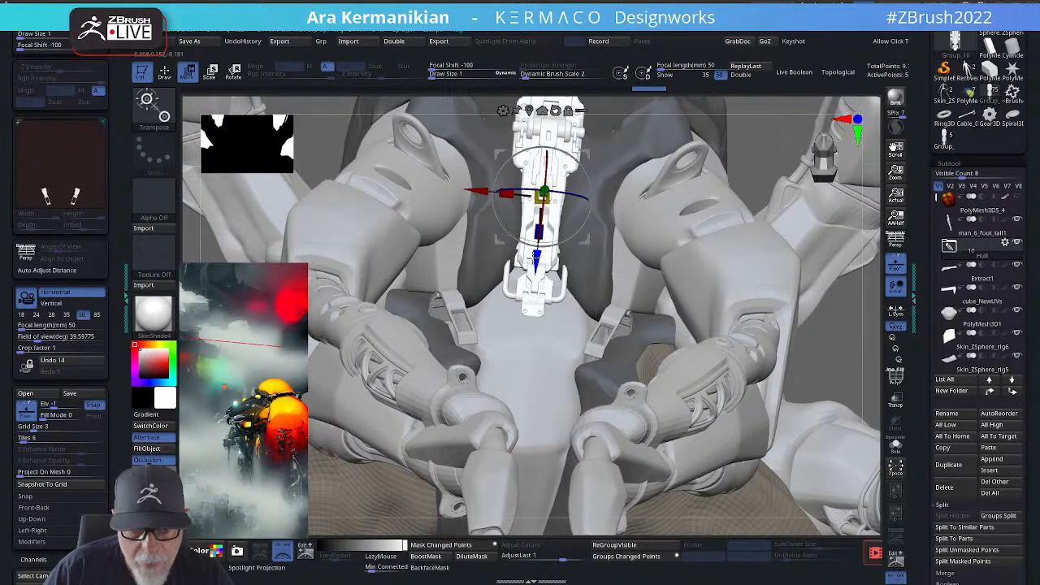
mouse_move(846, 387)
left_mouse_down()
mouse_move(804, 483)
mouse_move(788, 411)
mouse_move(798, 414)
mouse_move(794, 330)
mouse_move(807, 328)
mouse_move(780, 302)
mouse_move(626, 251)
mouse_move(708, 195)
left_mouse_up()
key("q")
left_click_drag(820, 257, 752, 374)
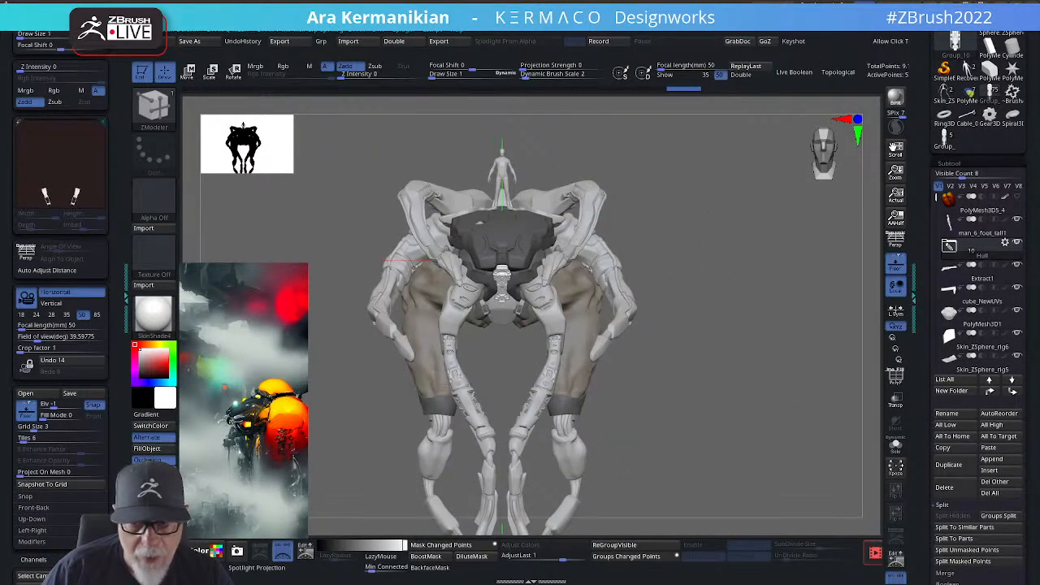
Step: Switch back to the kitbash parts tool and delete the used duplicate subtool Group_09
left_click_drag(935, 169, 934, 181)
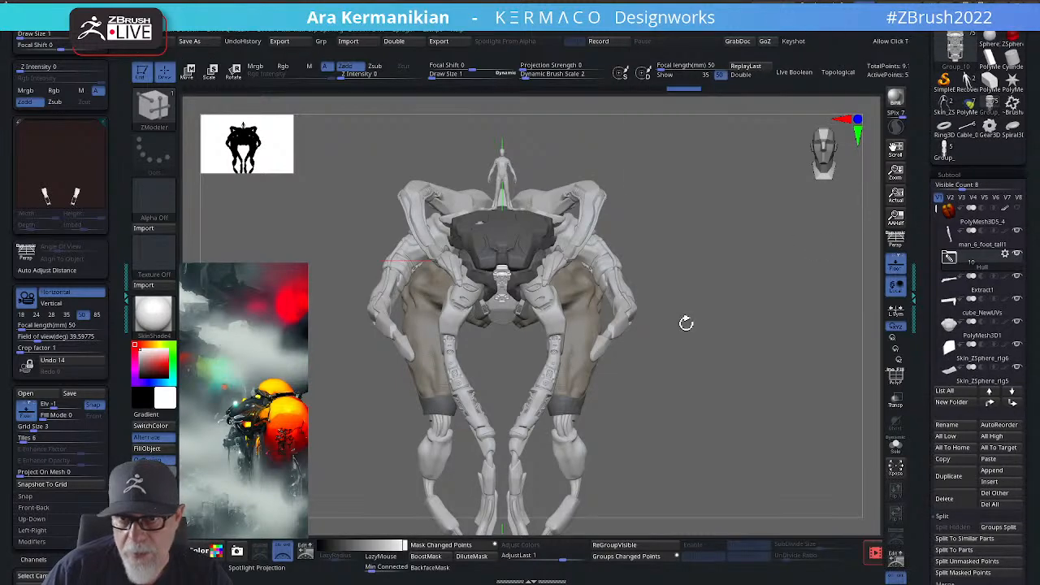
left_click(944, 148)
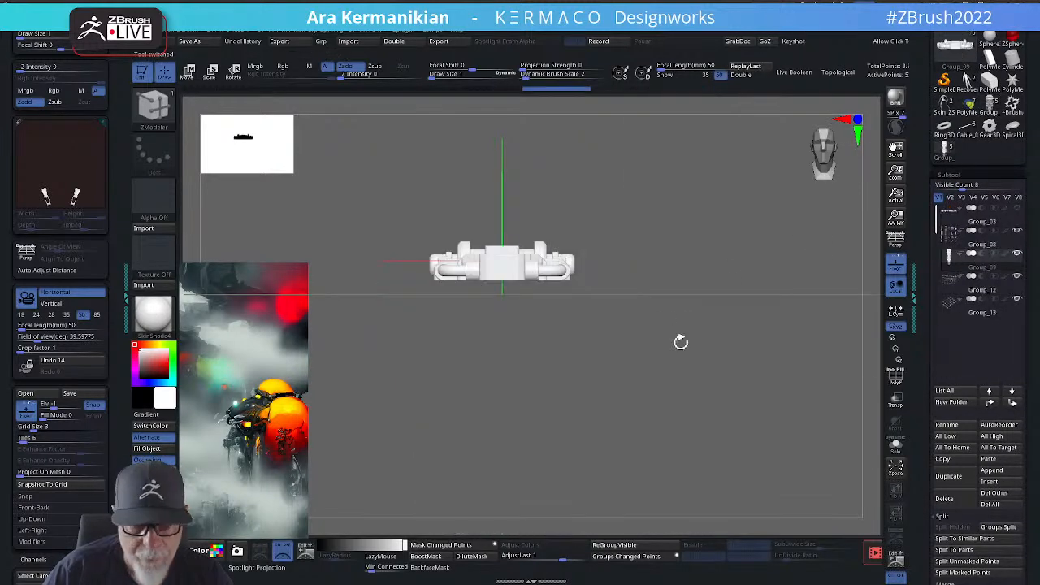
left_click(951, 499)
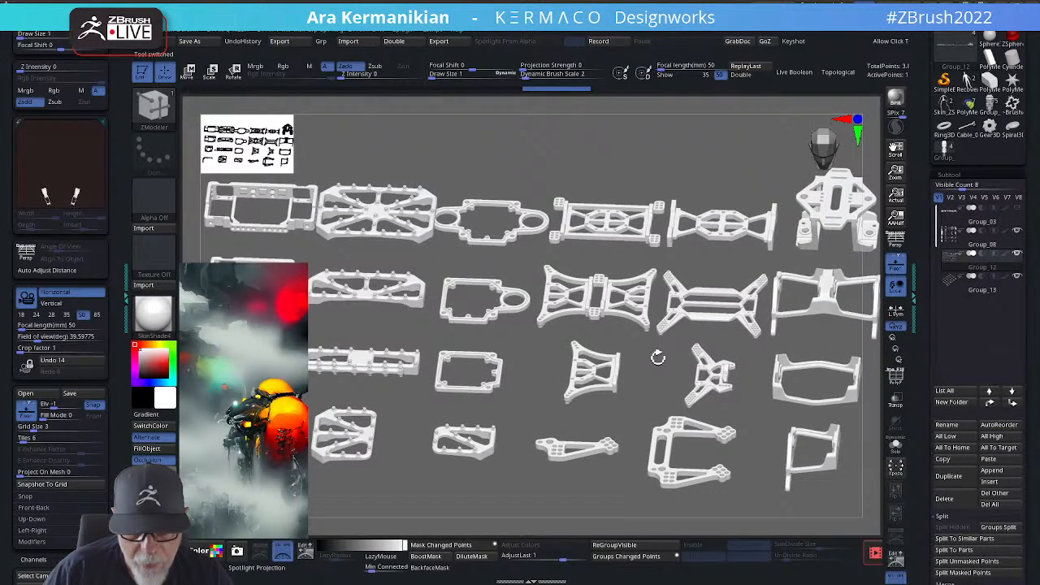
Step: Isolate the perforated bracket with two splayed arms in Group_12 and copy it with Kitbash Duplicate
left_click_drag(658, 357, 789, 459, "alt")
mouse_move(711, 309)
left_mouse_down("ctrl+shift")
mouse_move(740, 411)
mouse_move(804, 459)
left_mouse_up("ctrl+shift")
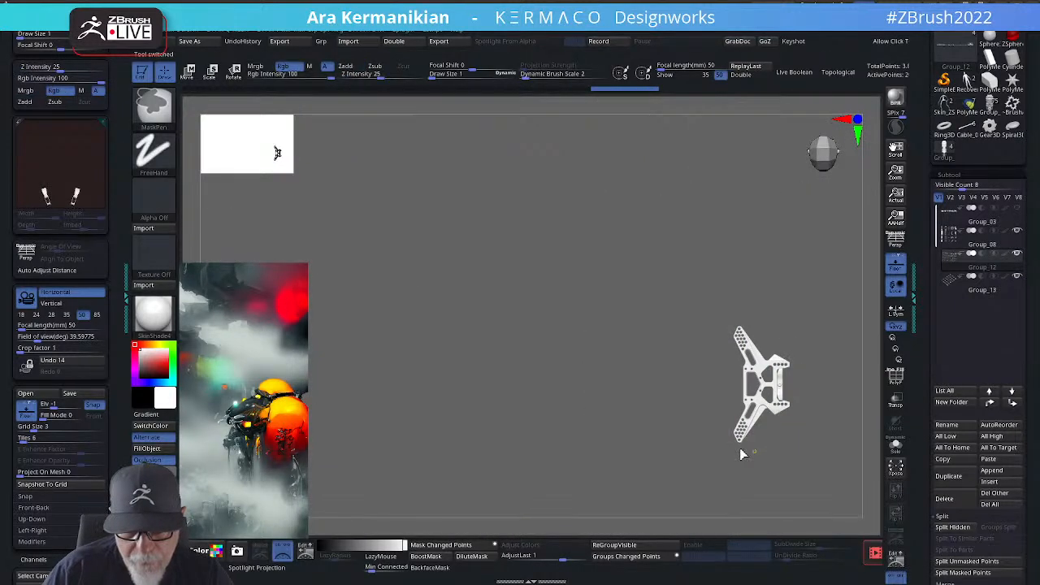
key("space")
left_click(739, 474)
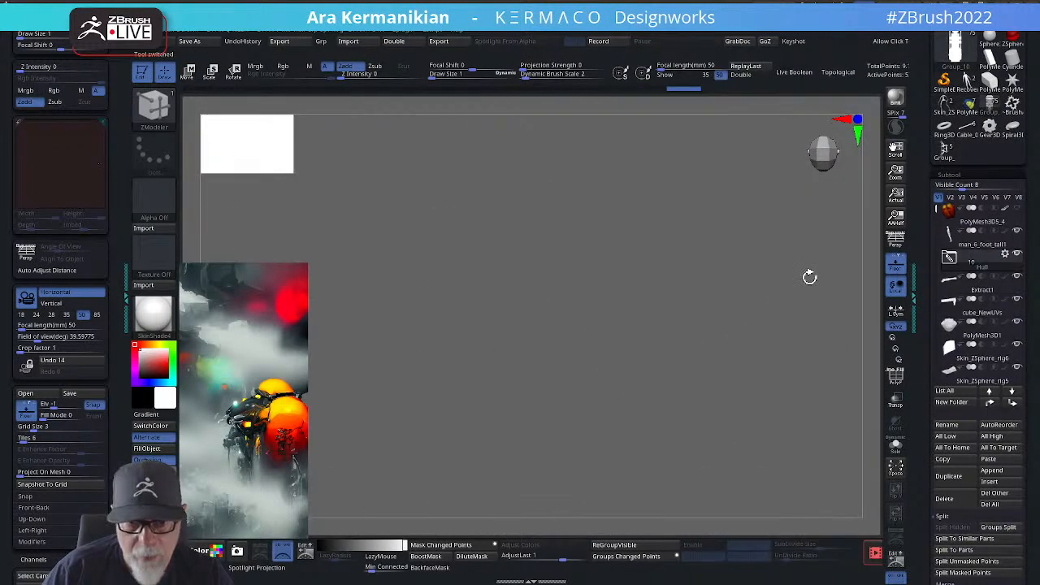
Step: Paste the perforated bracket into the robot as a new subtool and unify its size
key("space")
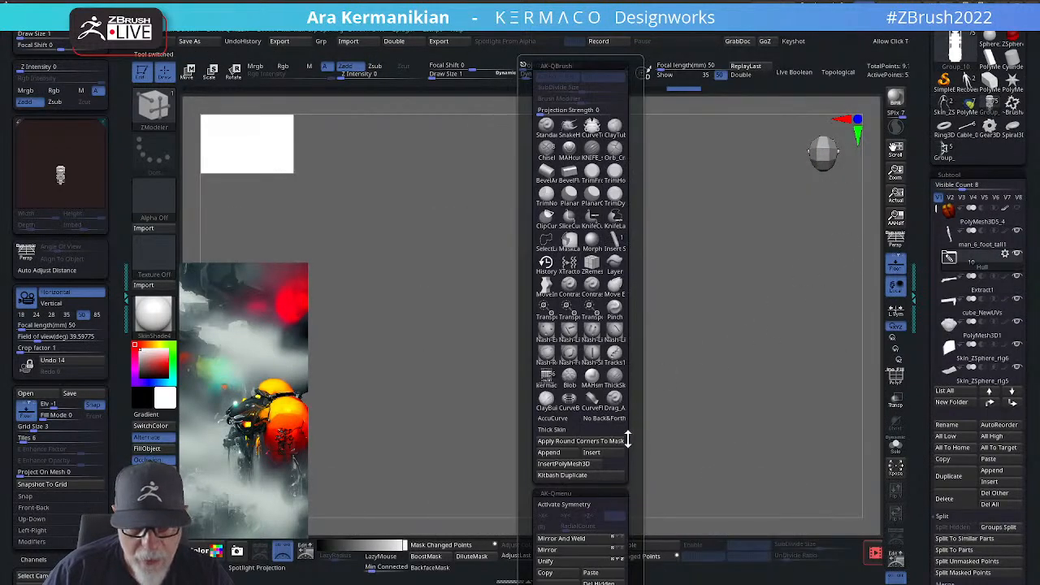
left_click(592, 574)
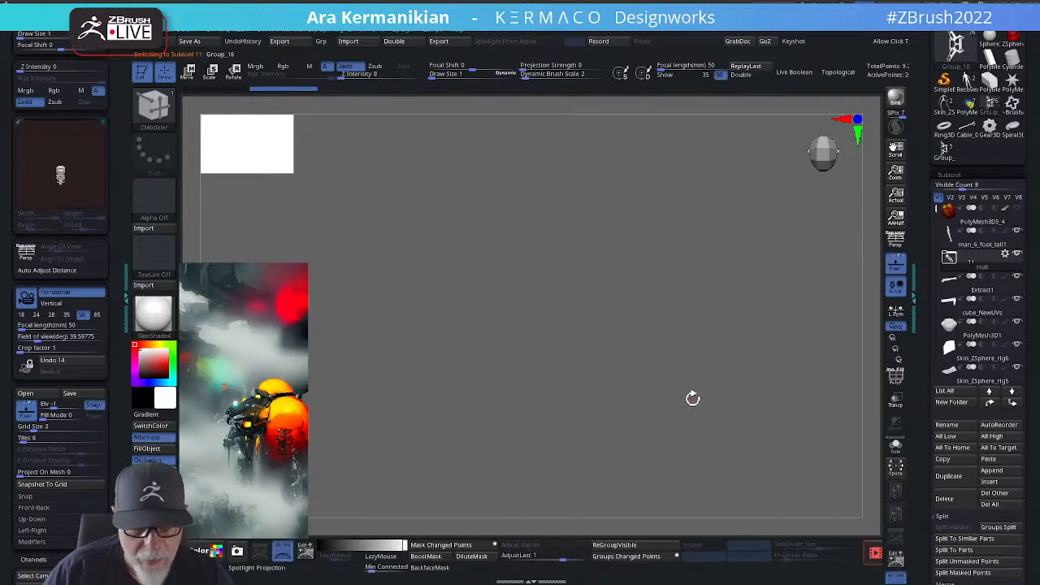
key("space")
left_click(659, 561)
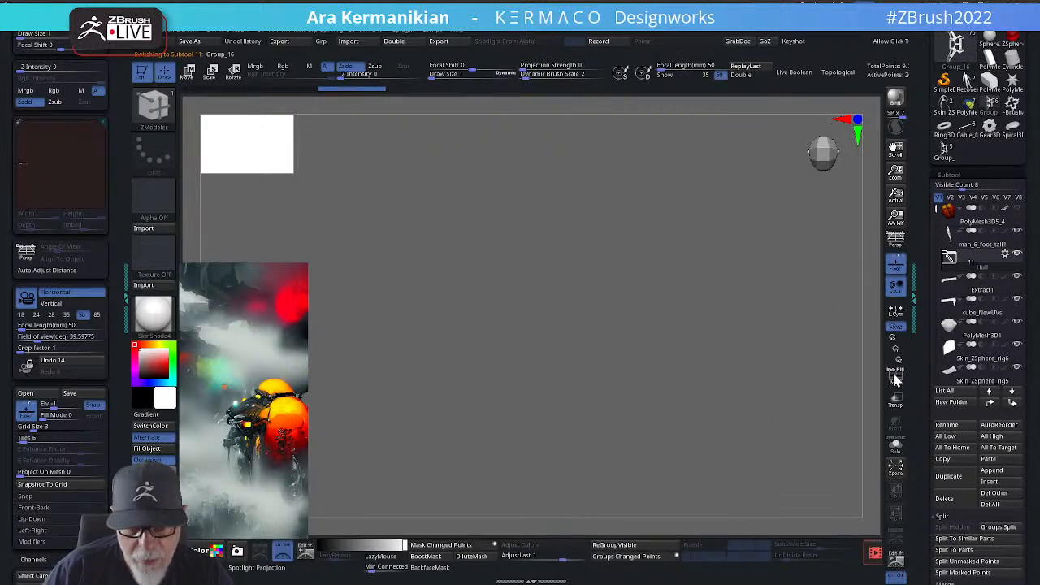
Step: Inspect the perforated bracket on its own, show the whole robot again, and rotate the bracket 90° about its Y axis
left_click(894, 444)
key("f")
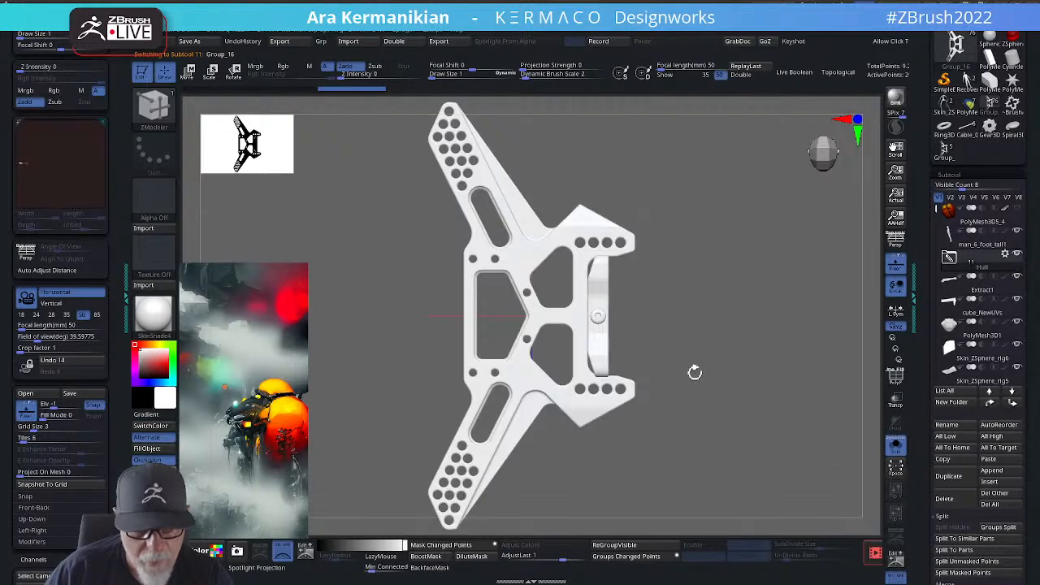
left_click_drag(725, 360, 783, 302)
left_click(896, 449)
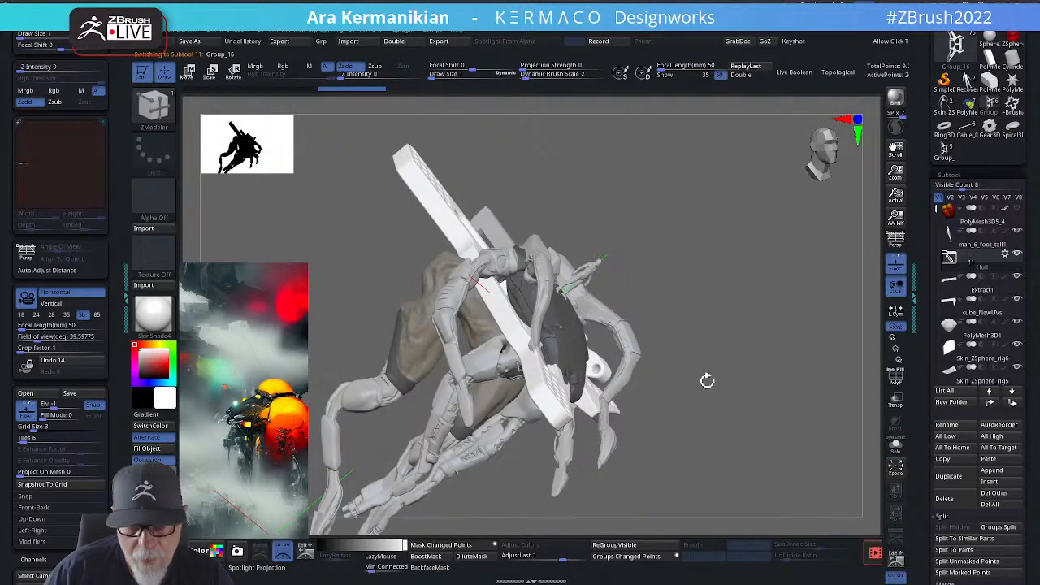
left_click_drag(743, 354, 702, 388)
key("w")
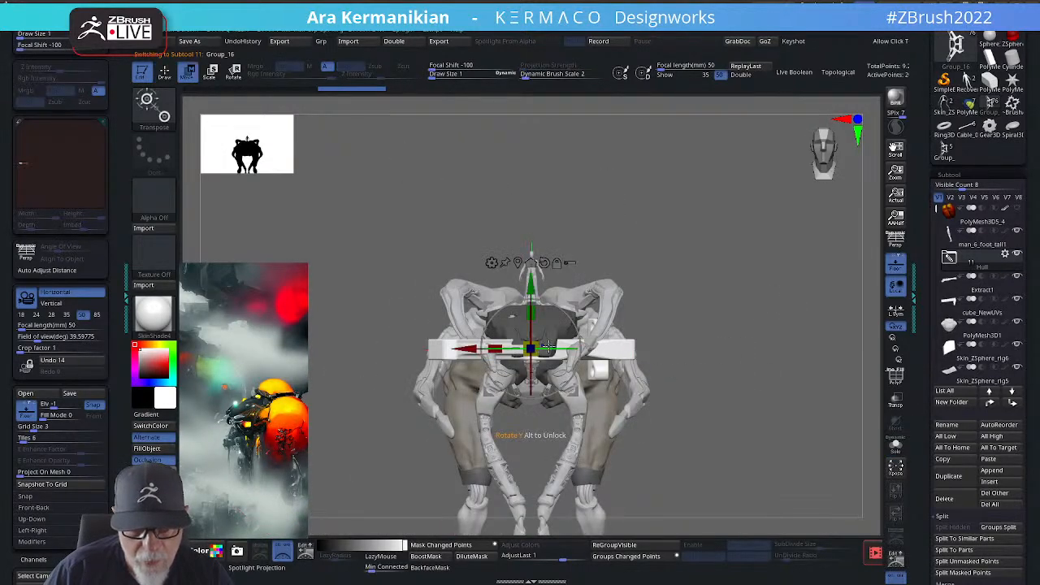
left_click_drag(548, 348, 514, 349, "shift")
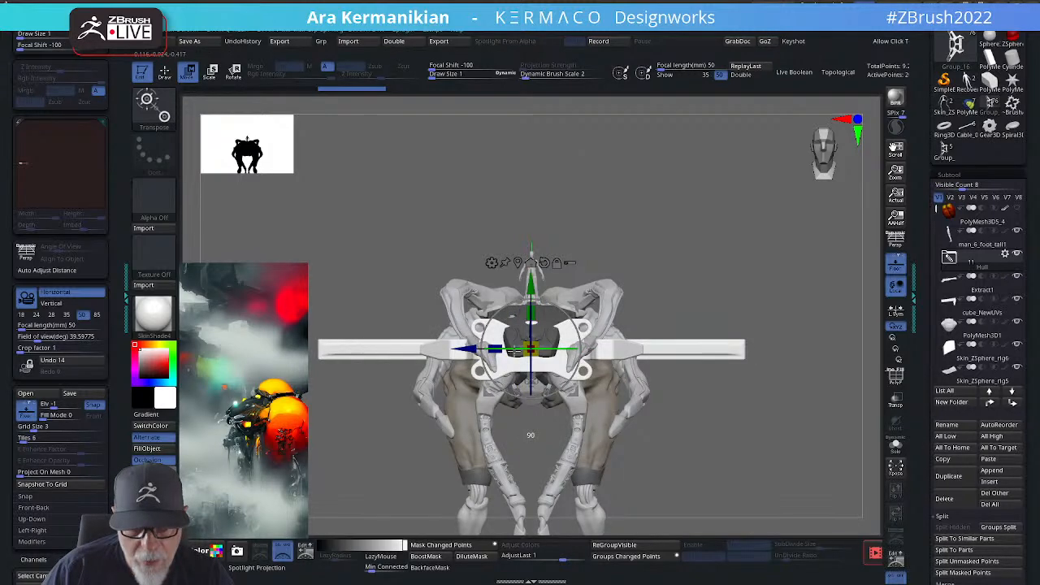
Step: Move the bracket out in front of the robot's hull and scale it down uniformly to a small part
left_click_drag(817, 273, 590, 318)
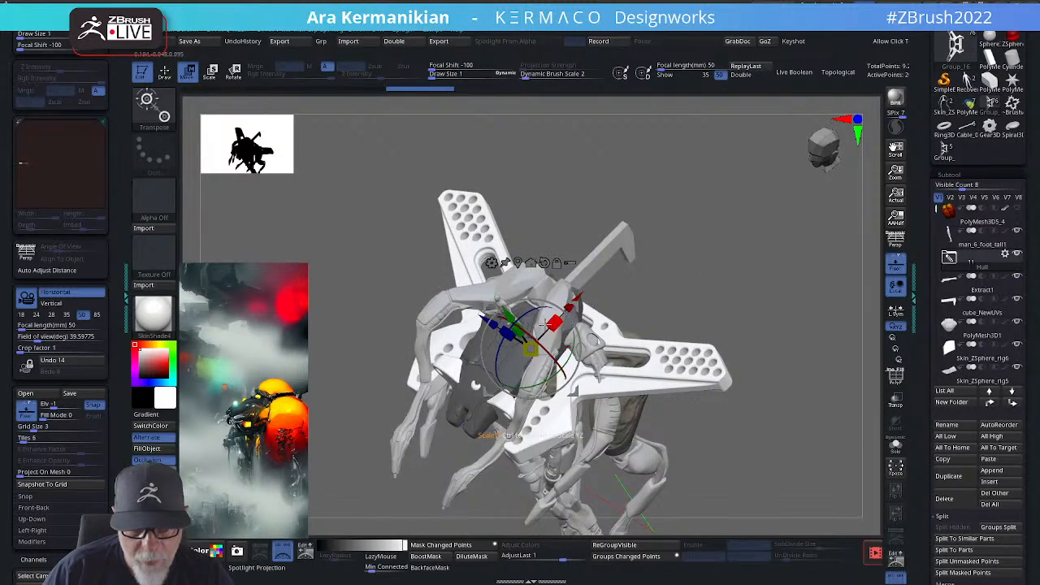
left_click_drag(529, 349, 507, 359)
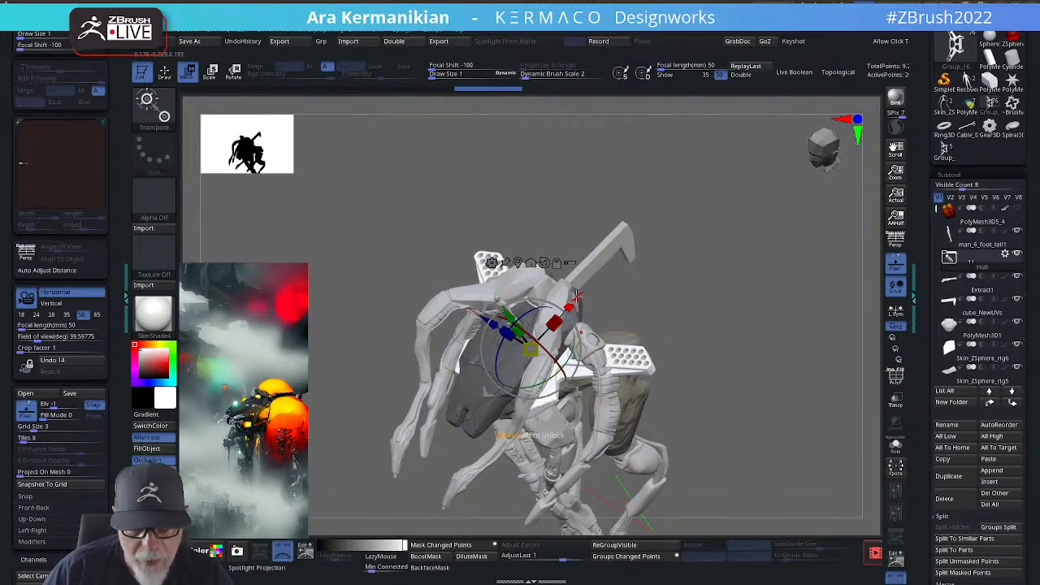
left_click_drag(582, 293, 491, 391)
left_click_drag(747, 352, 794, 254)
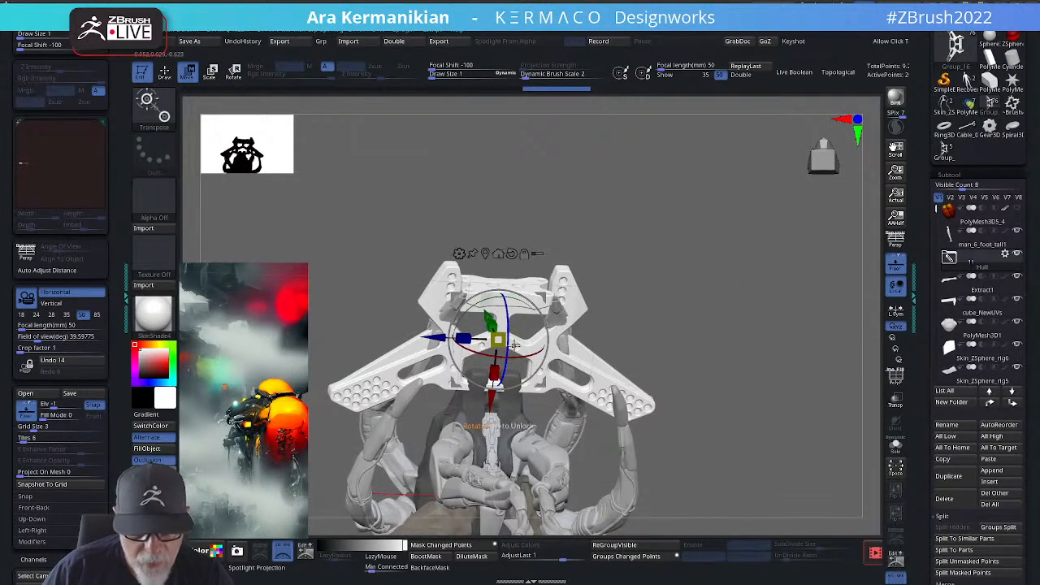
left_click_drag(504, 344, 530, 254)
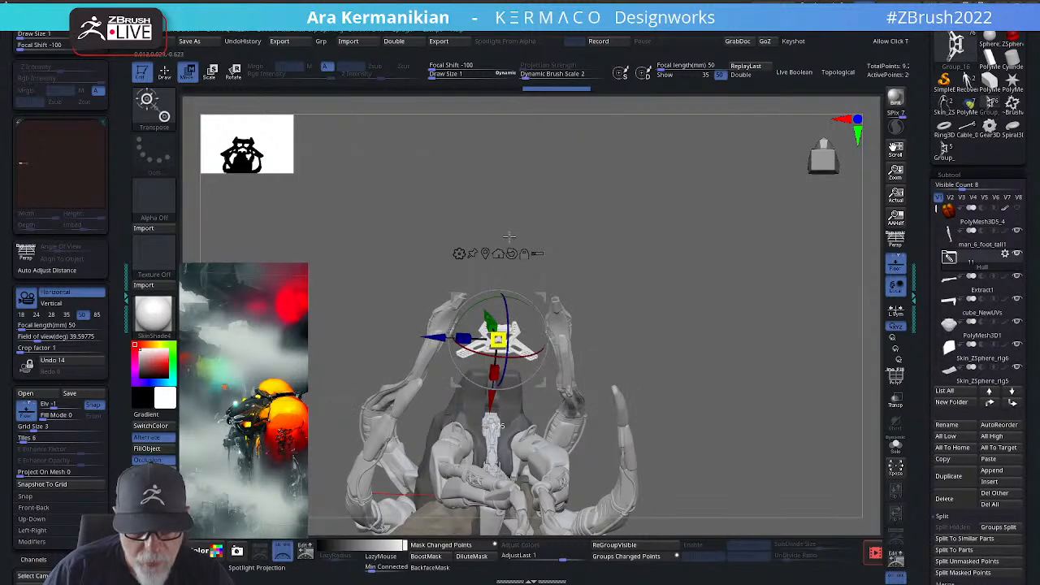
Step: Bring the bracket back under the dark front hull and scale it to sit between the two front legs
left_click_drag(731, 297, 674, 384)
left_click_drag(854, 379, 561, 299)
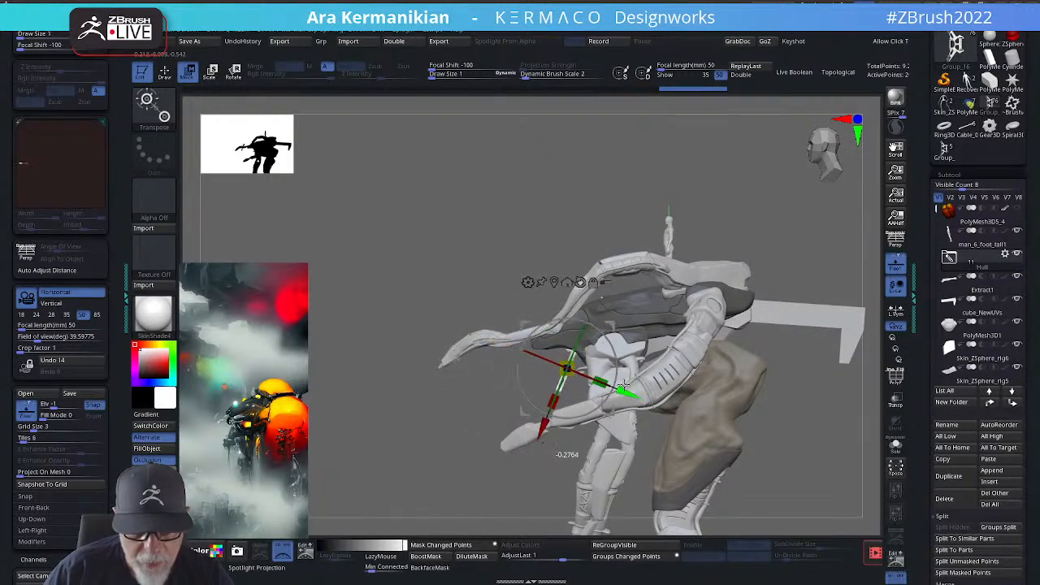
left_click_drag(624, 384, 630, 386)
left_click_drag(436, 461, 769, 411)
left_click_drag(858, 344, 845, 430, "alt")
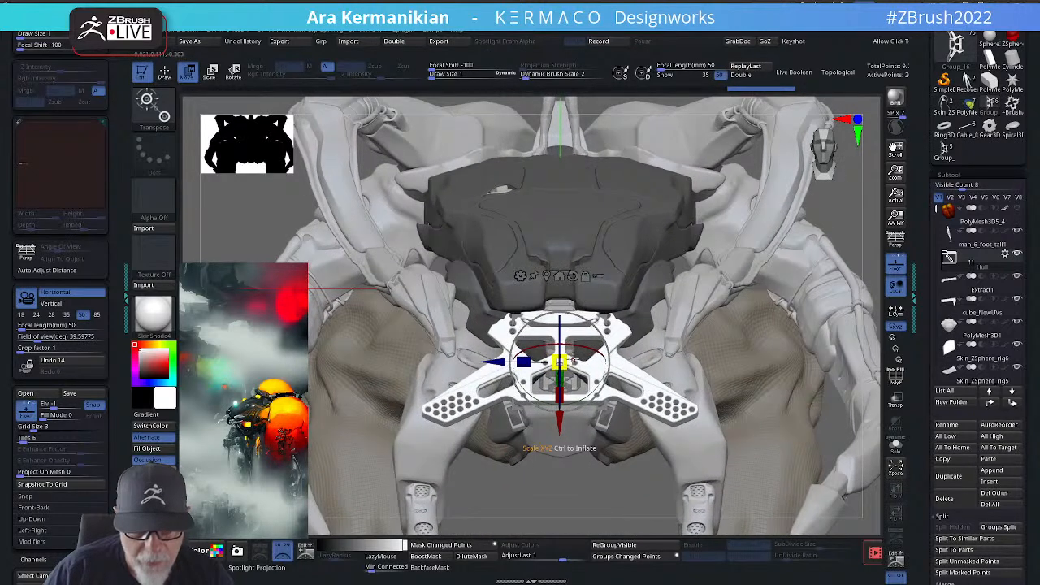
left_click_drag(559, 362, 540, 356)
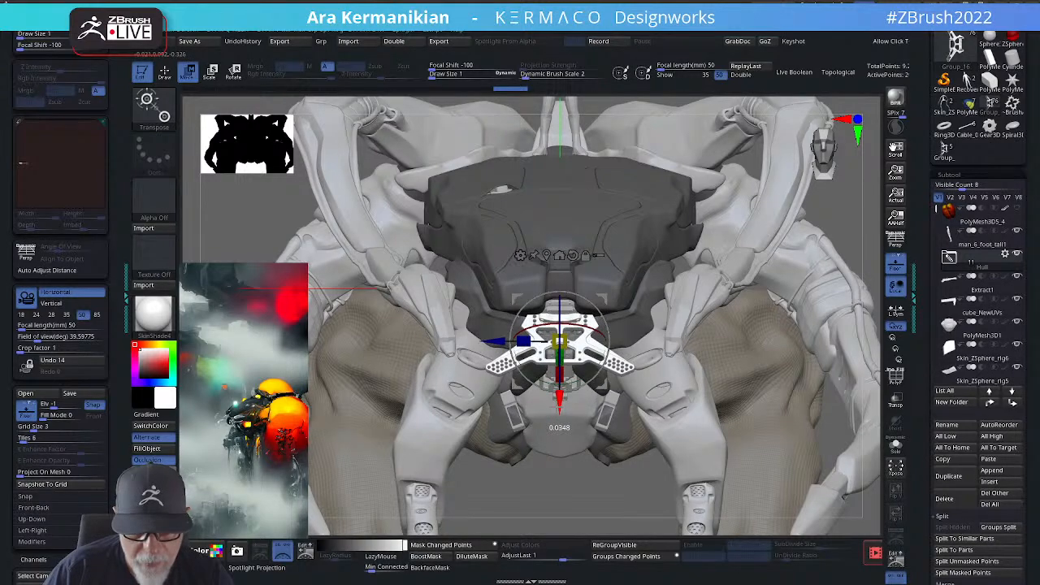
Step: Set the bracket against the pale centre section below the mechanical part and fine-tune its height and size
left_click_drag(857, 241, 834, 413)
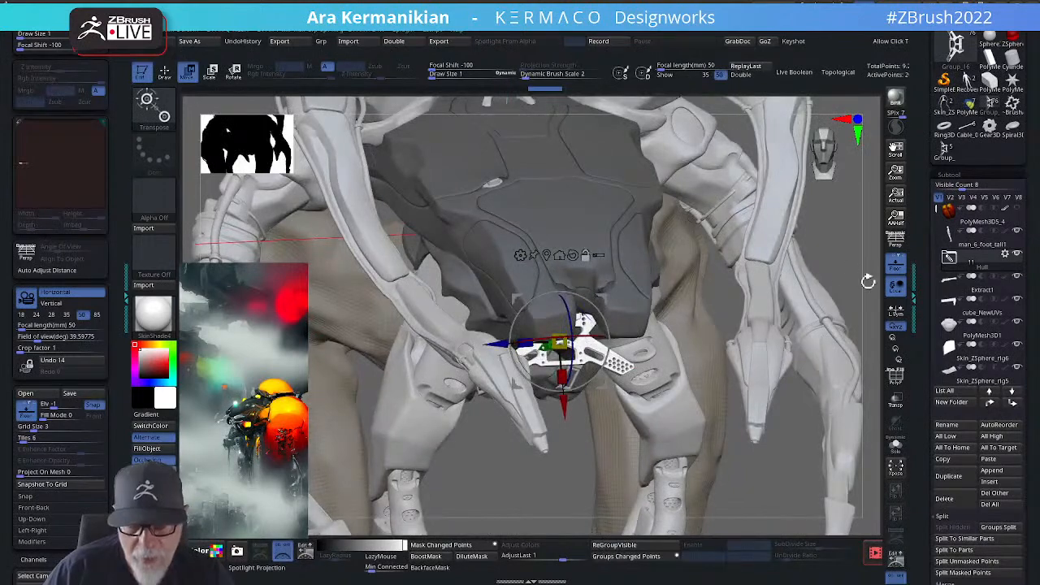
left_click_drag(867, 281, 794, 366)
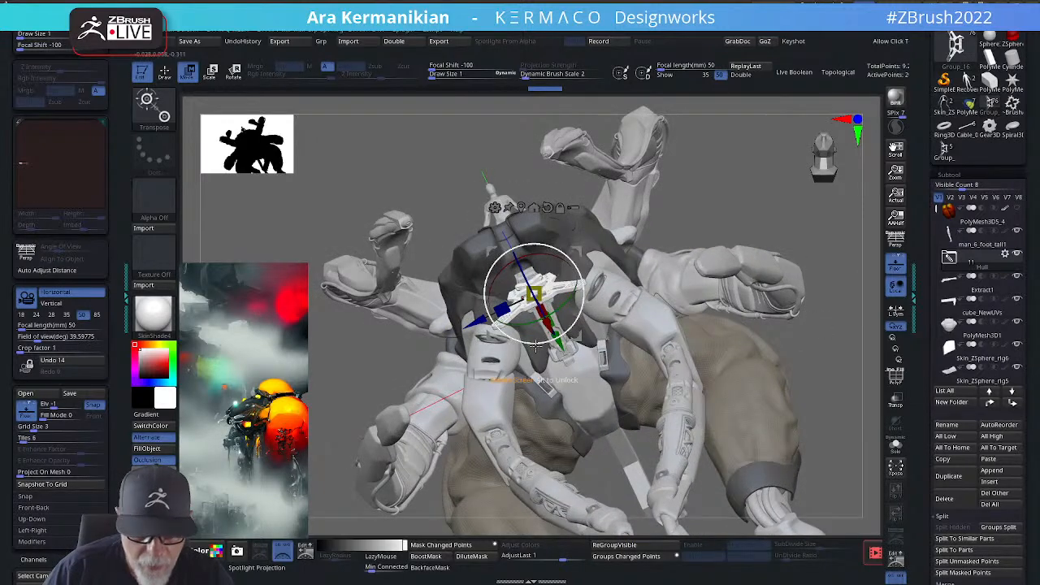
left_click_drag(558, 341, 586, 403)
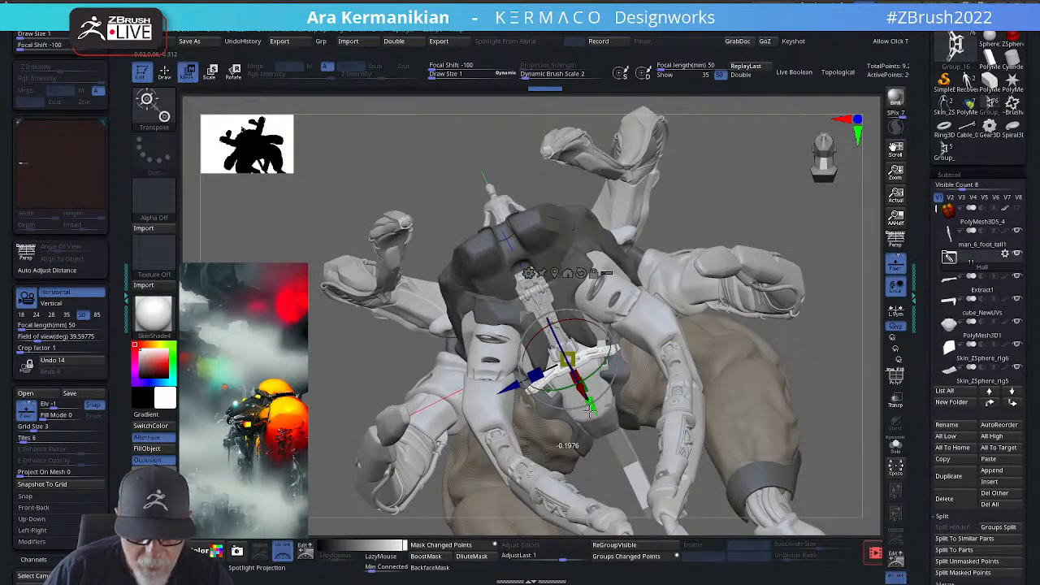
left_click_drag(818, 240, 825, 278)
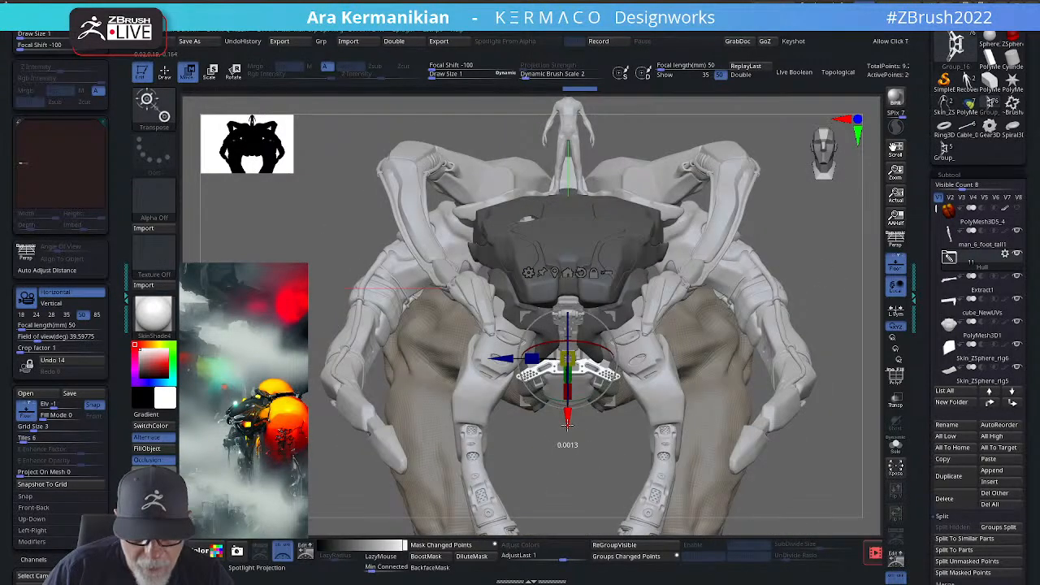
left_click_drag(574, 492, 604, 387)
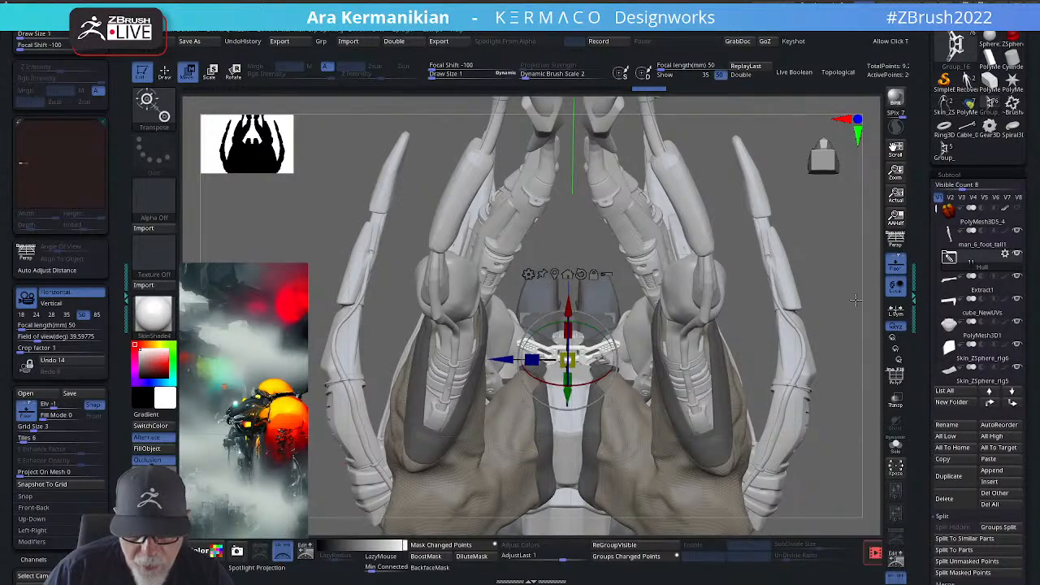
left_click_drag(854, 300, 854, 467)
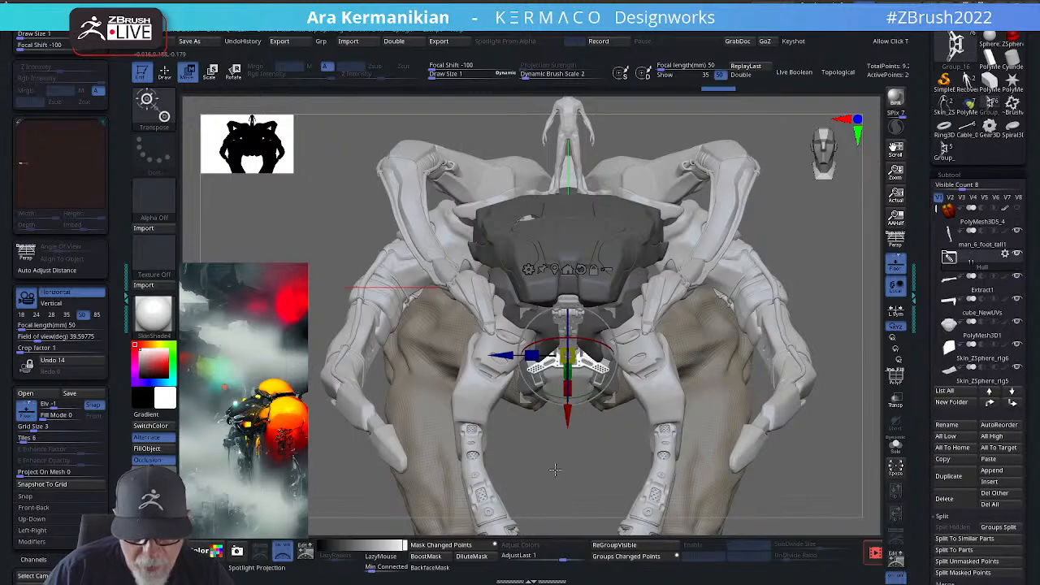
mouse_move(582, 472)
left_mouse_down()
mouse_move(580, 486)
mouse_move(578, 438)
mouse_move(578, 467)
mouse_move(601, 445)
mouse_move(579, 454)
mouse_move(579, 471)
mouse_move(619, 486)
mouse_move(620, 472)
mouse_move(632, 478)
left_mouse_up()
Step: Leave transform mode and review the bracket's fit on the whole robot from the front, above and below
key("q")
key("f")
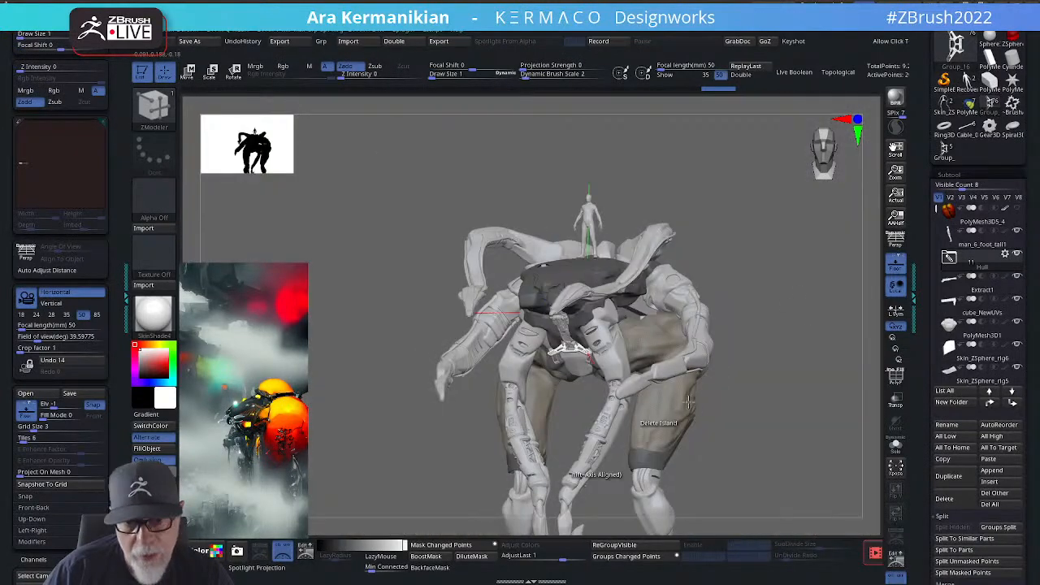
left_click_drag(805, 332, 785, 358)
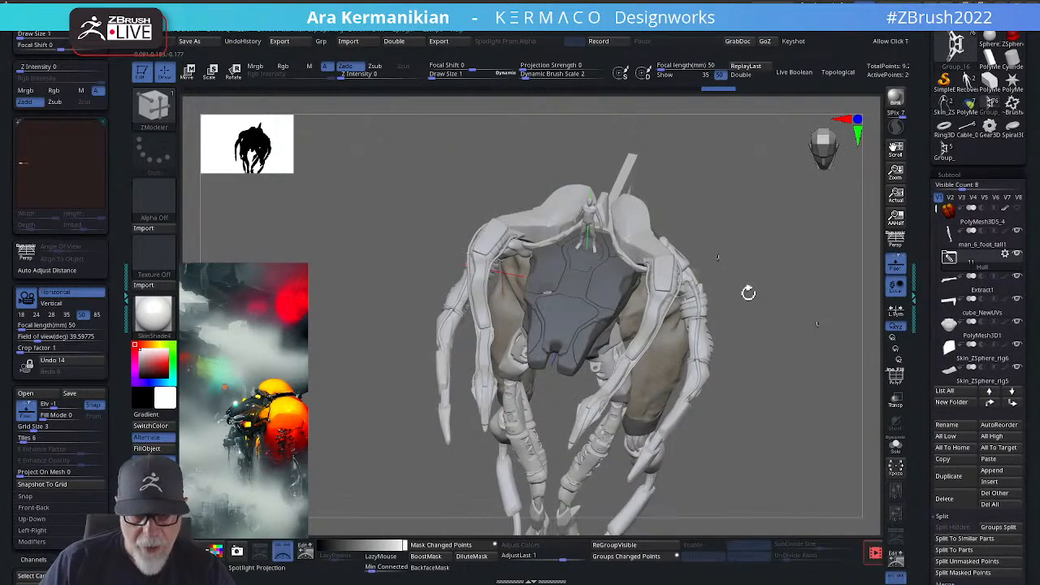
left_click_drag(748, 293, 768, 232)
left_click_drag(761, 221, 592, 264)
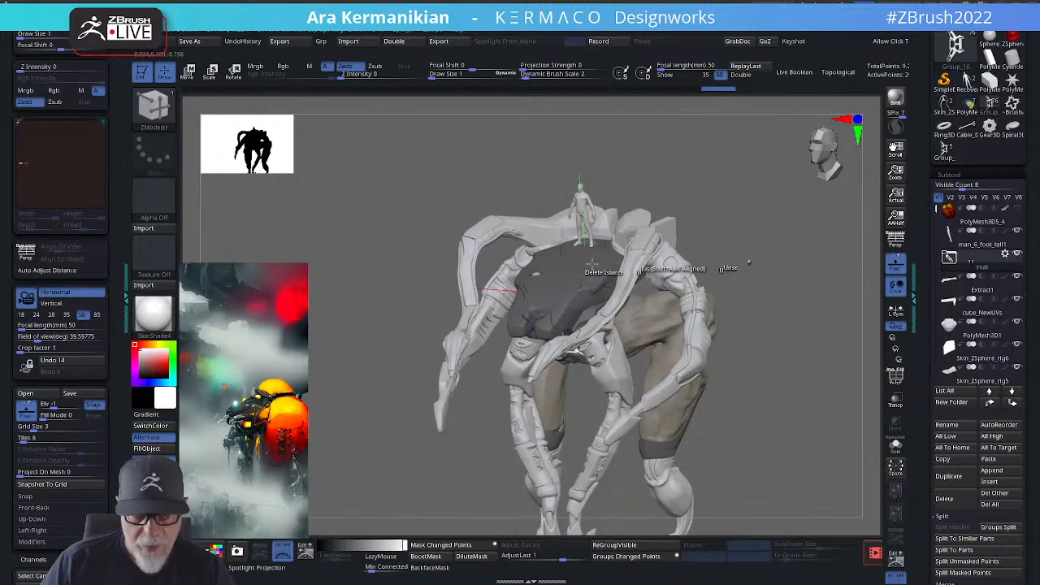
mouse_move(784, 317)
left_mouse_down()
mouse_move(802, 228)
mouse_move(801, 251)
mouse_move(709, 299)
left_mouse_up()
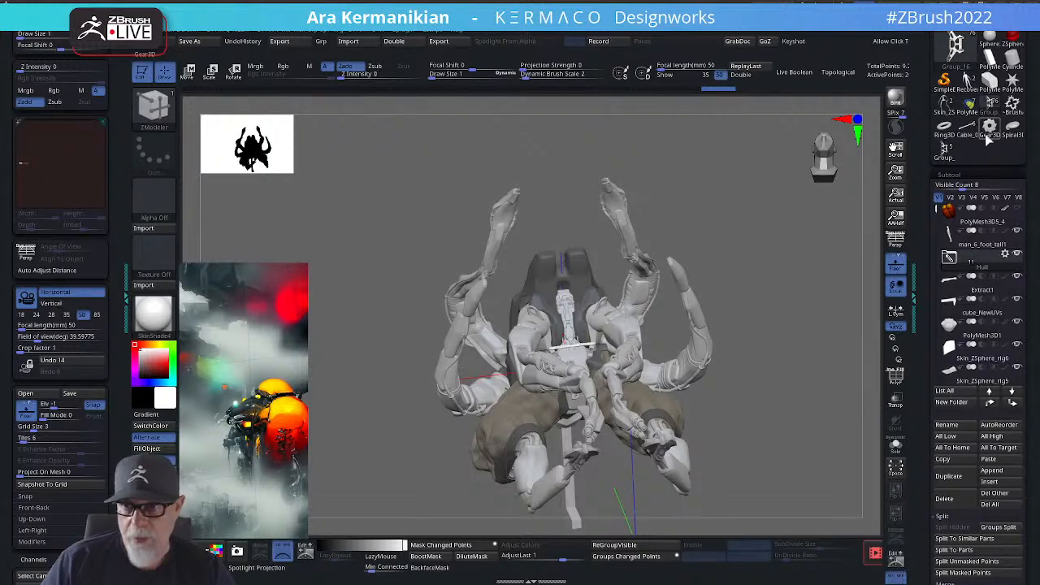
Step: Switch back to the kitbash parts tool and delete the used duplicate bracket subtool Group_14
left_click(945, 149)
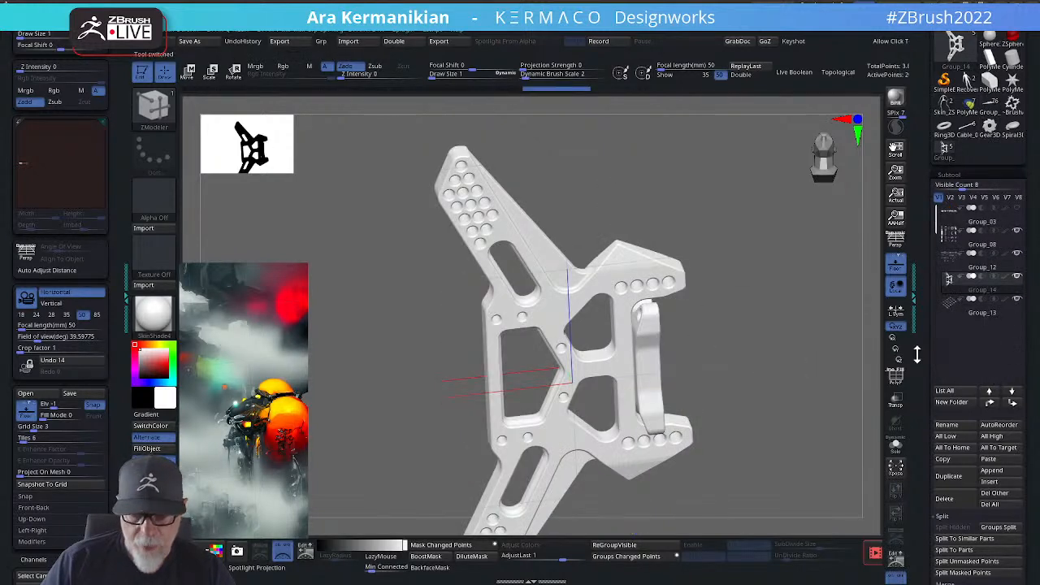
left_click(948, 477)
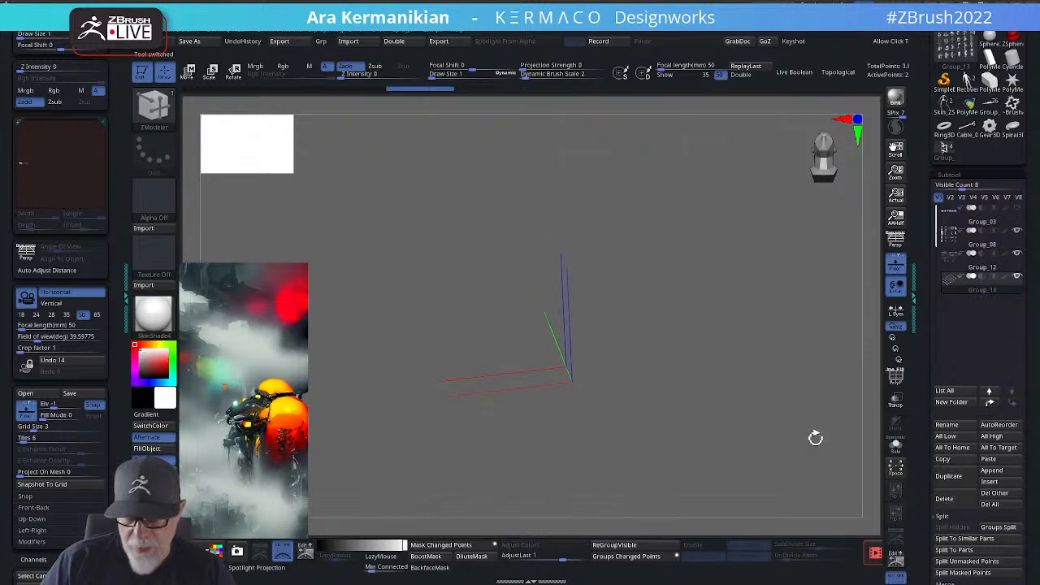
key("f")
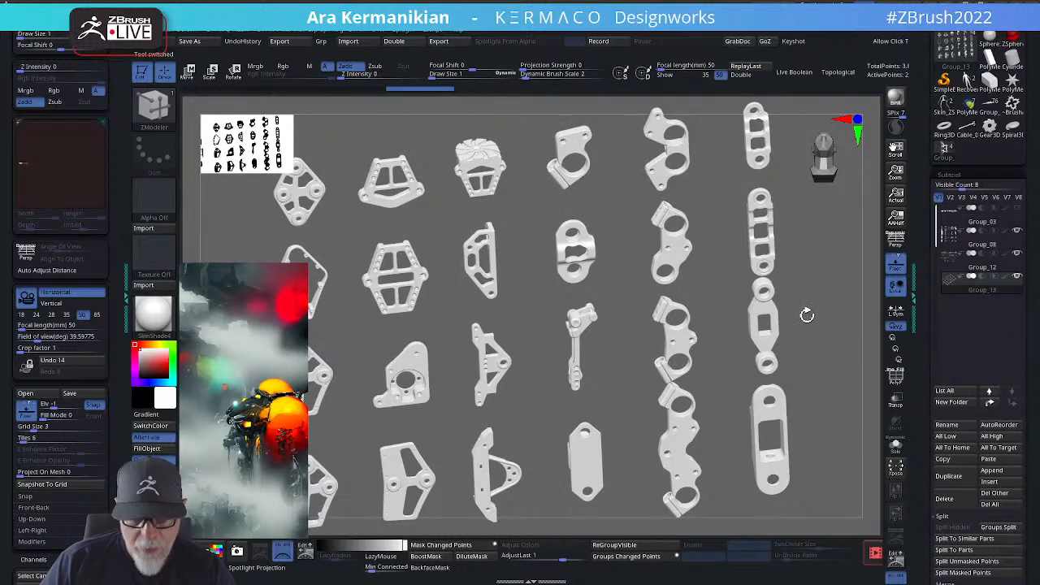
Step: Examine the plates in Group_13 and the frames in Group_12 for another part to use on the robot
left_click_drag(807, 316, 772, 479, "alt")
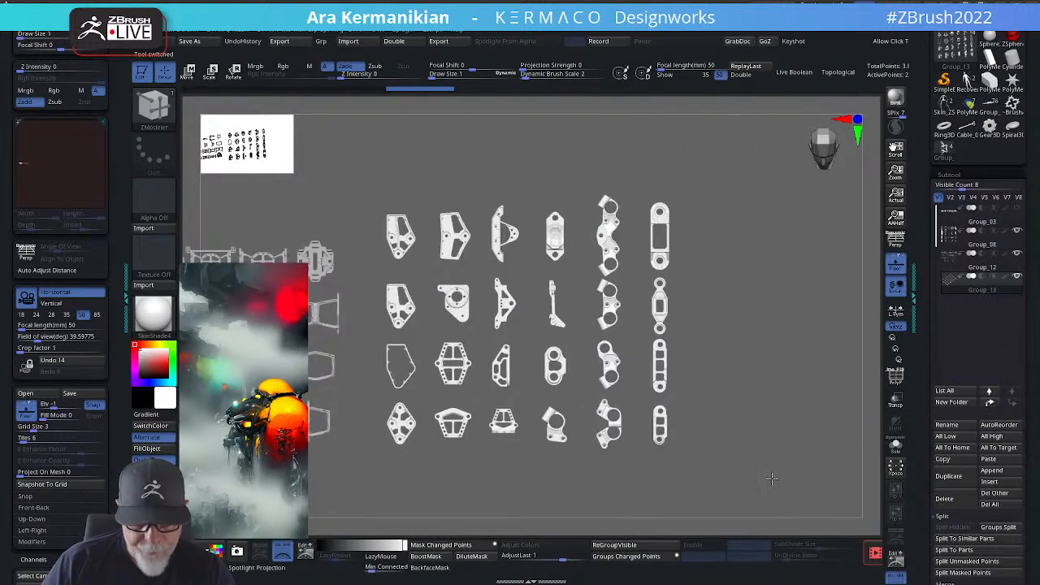
left_click_drag(650, 390, 759, 395, "alt")
mouse_move(683, 310)
left_mouse_down()
mouse_move(625, 303)
mouse_move(654, 286)
mouse_move(674, 336)
mouse_move(739, 340)
mouse_move(466, 374)
mouse_move(572, 360)
left_mouse_up()
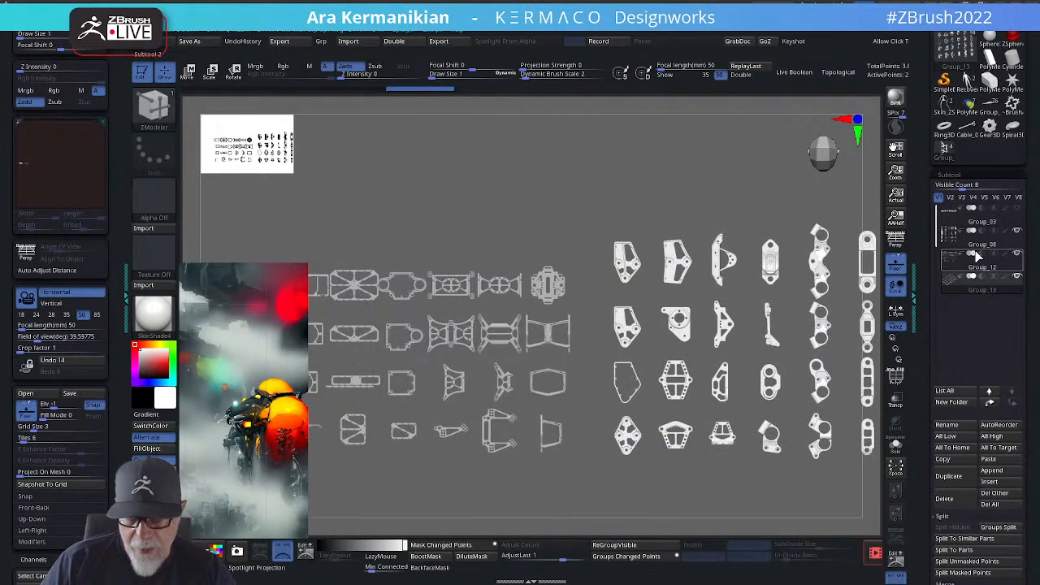
left_click(950, 269)
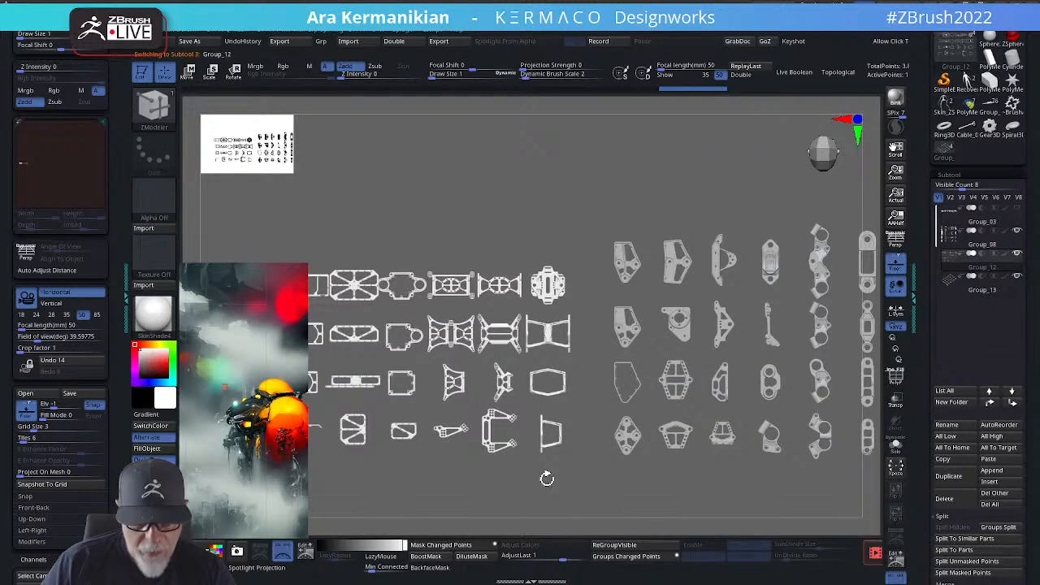
left_click_drag(546, 478, 703, 347)
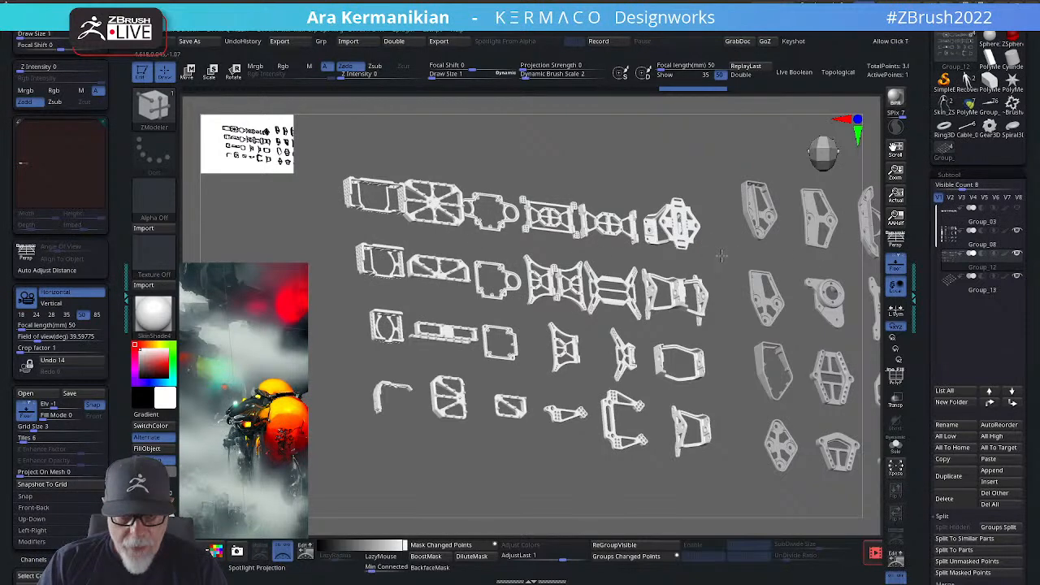
mouse_move(721, 255)
left_mouse_down()
mouse_move(657, 362)
mouse_move(719, 353)
mouse_move(455, 485)
mouse_move(492, 492)
left_mouse_up()
Step: Select the DamStandard brush and set its draw size to about 17 while viewing the Group_12 frames
key("b")
key("d")
key("s")
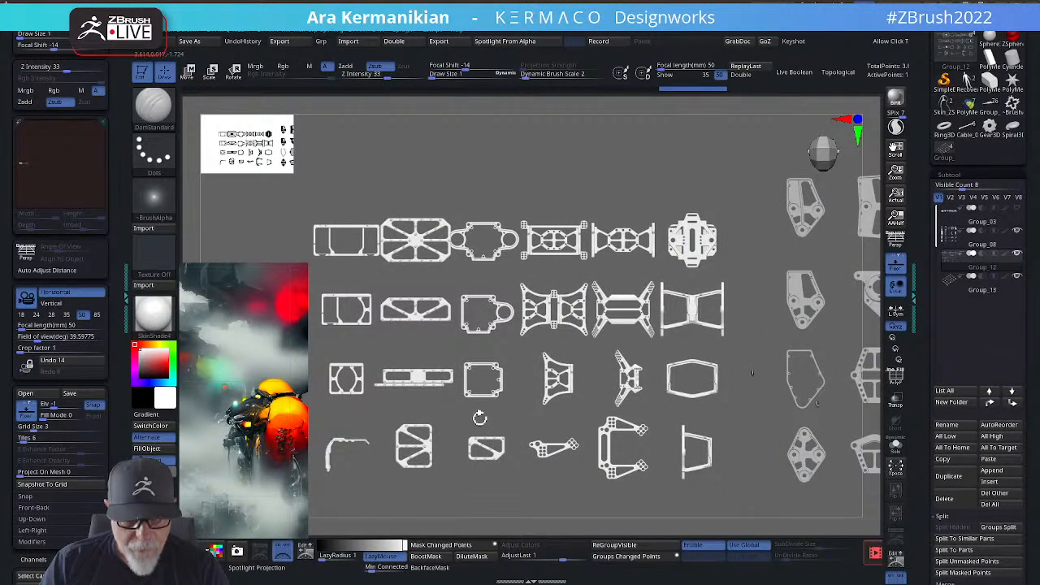
left_click_drag(479, 417, 675, 366)
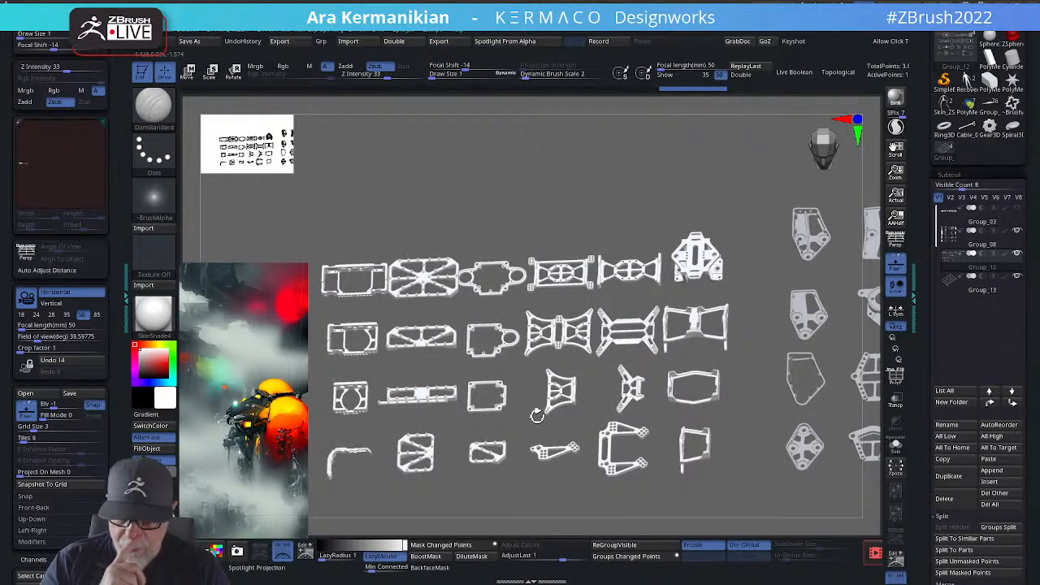
left_click_drag(736, 200, 621, 321)
mouse_move(552, 333)
left_mouse_down("alt")
mouse_move(614, 319)
mouse_move(627, 347)
left_mouse_up("alt")
key("s")
mouse_move(590, 397)
left_mouse_down()
mouse_move(608, 385)
mouse_move(589, 379)
left_mouse_up()
Step: Examine the Group_12 frames and the neighbouring plates up close for a usable hull part
left_click_drag(524, 298, 596, 314)
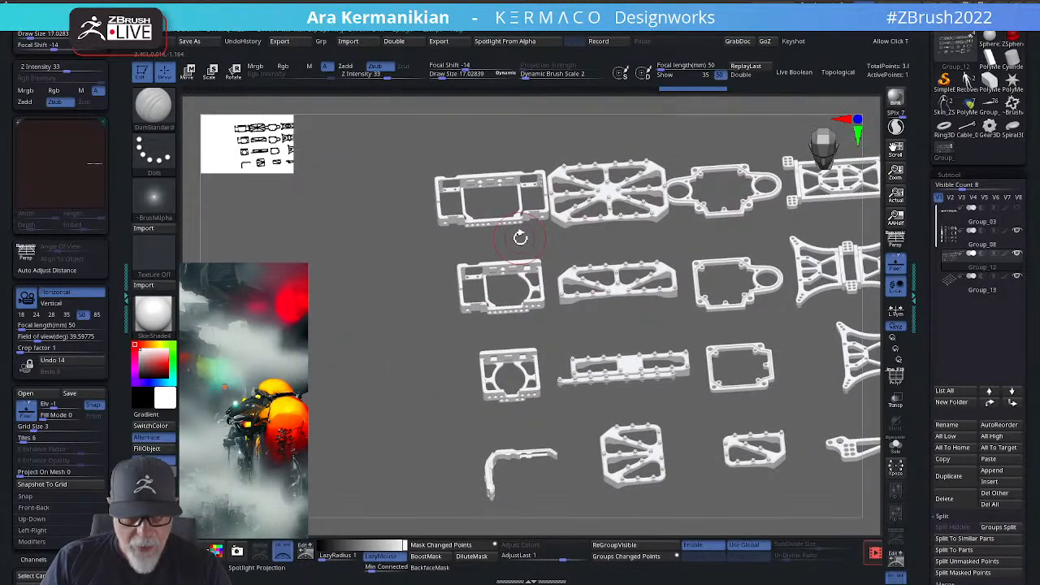
left_click_drag(520, 236, 681, 299)
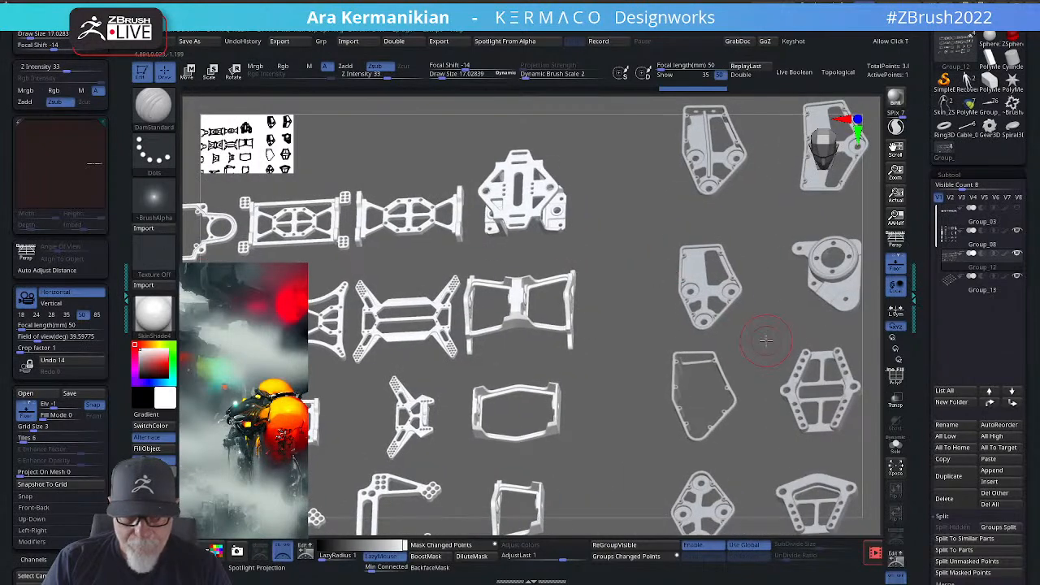
left_click_drag(765, 340, 714, 317)
Step: Select the Group_03 subtool and examine its rows of mechanical parts straight on
left_click(981, 228)
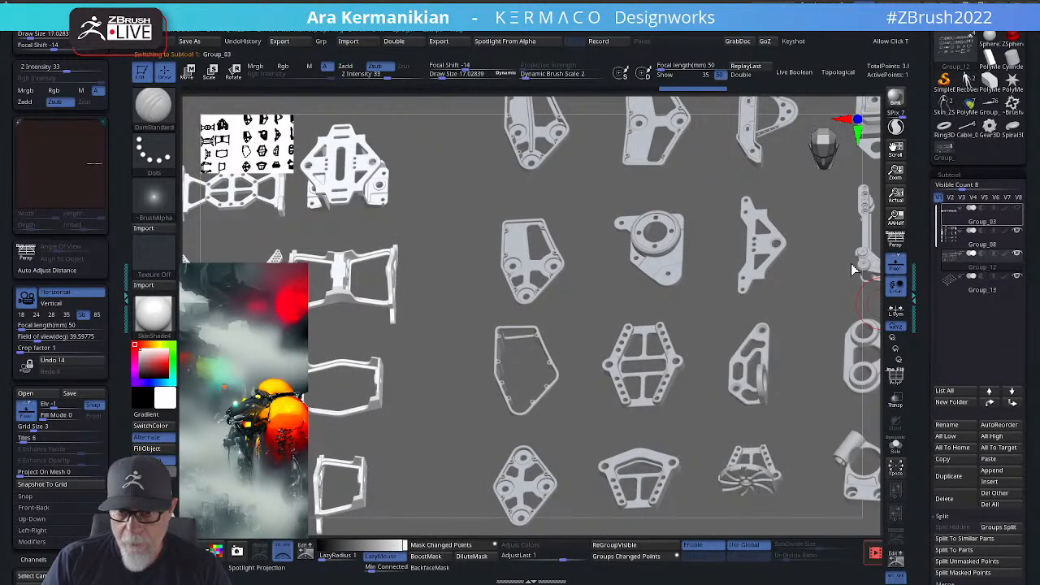
key("f")
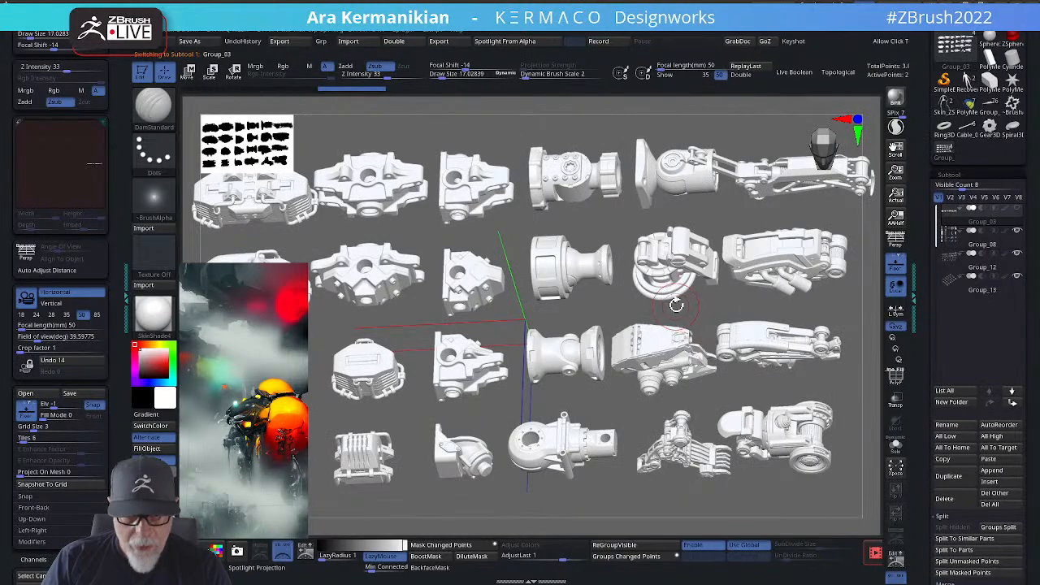
left_click_drag(718, 305, 879, 287)
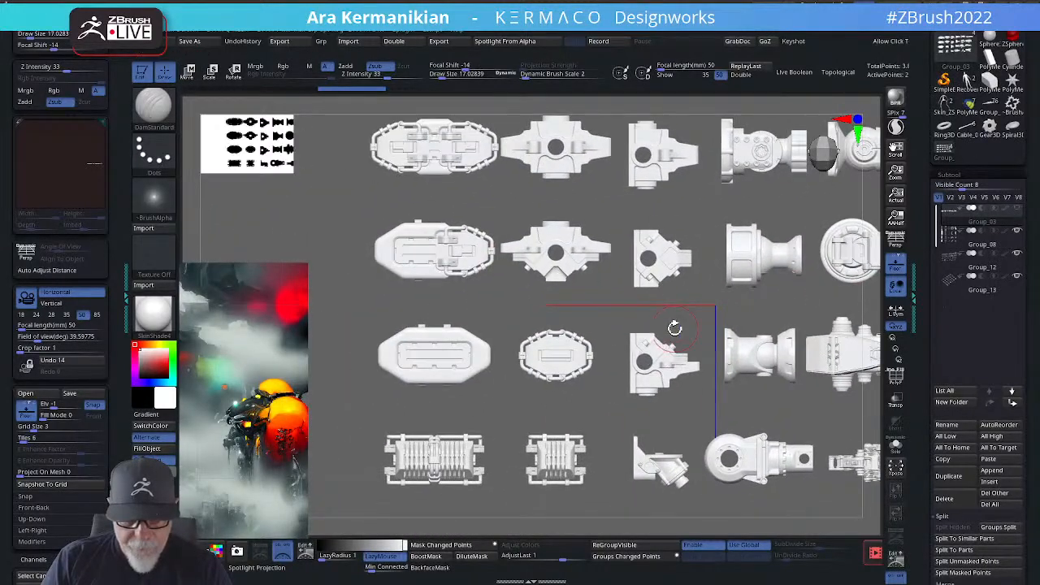
mouse_move(661, 428)
left_mouse_down("alt")
mouse_move(573, 416)
mouse_move(611, 494)
mouse_move(604, 432)
mouse_move(592, 449)
mouse_move(598, 493)
left_mouse_up("alt")
Step: Isolate the tapered pod with side cylinders in the third row of Group_03 and make a Kitbash Duplicate of it
key("ctrl+shift")
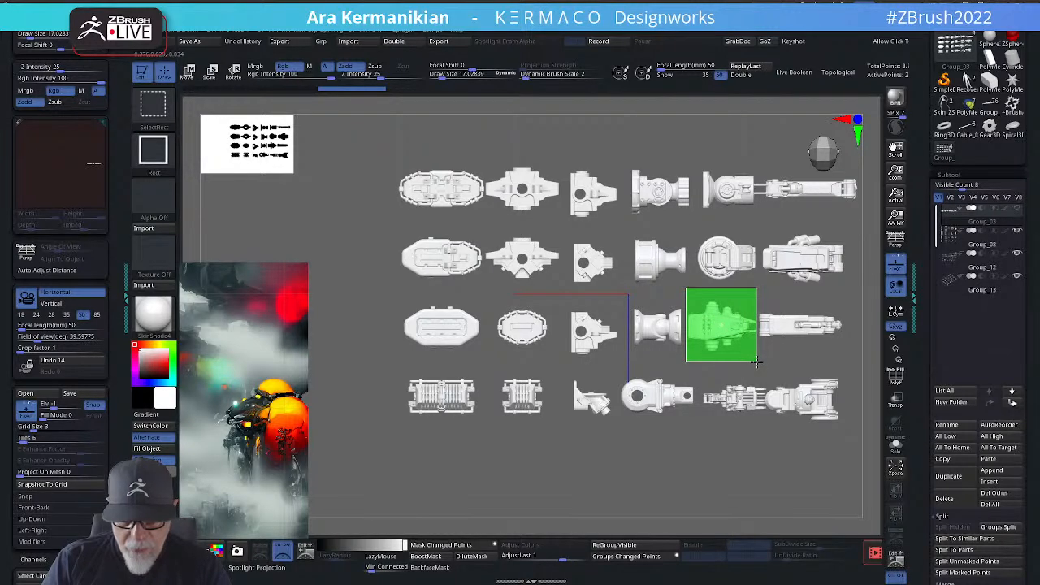
left_click(720, 325, "ctrl+shift")
key("b")
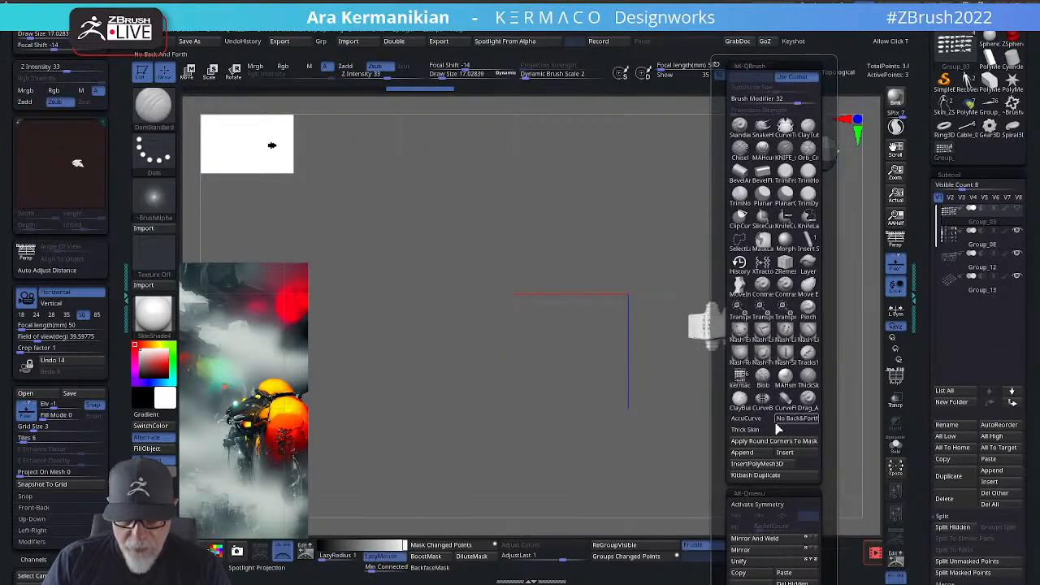
left_click(773, 479)
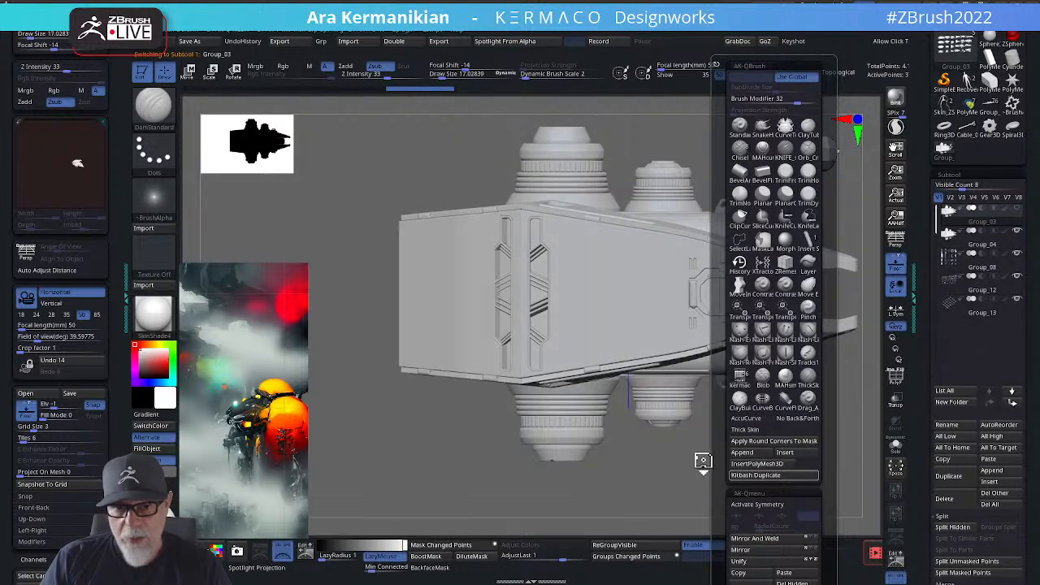
Step: Copy the duplicated pod, paste it into the robot tool as a subtool and unify its size
left_click_drag(769, 433, 810, 387)
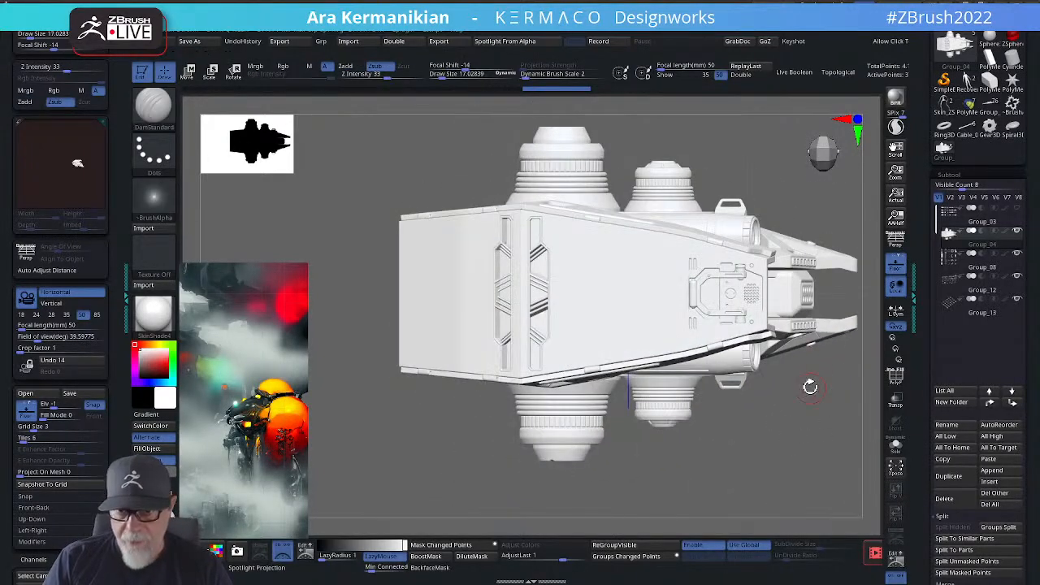
left_click(1010, 106)
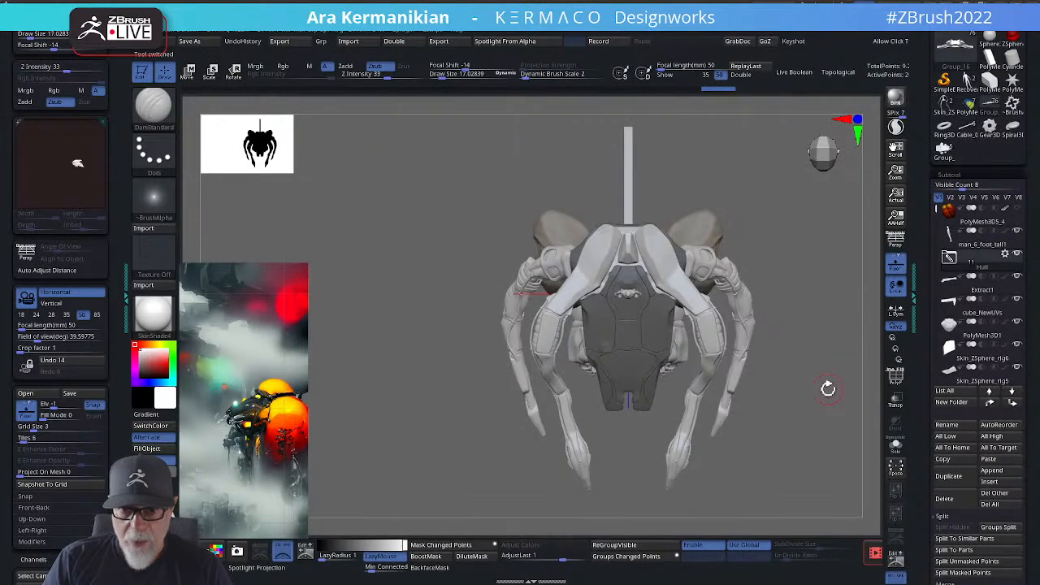
key("space")
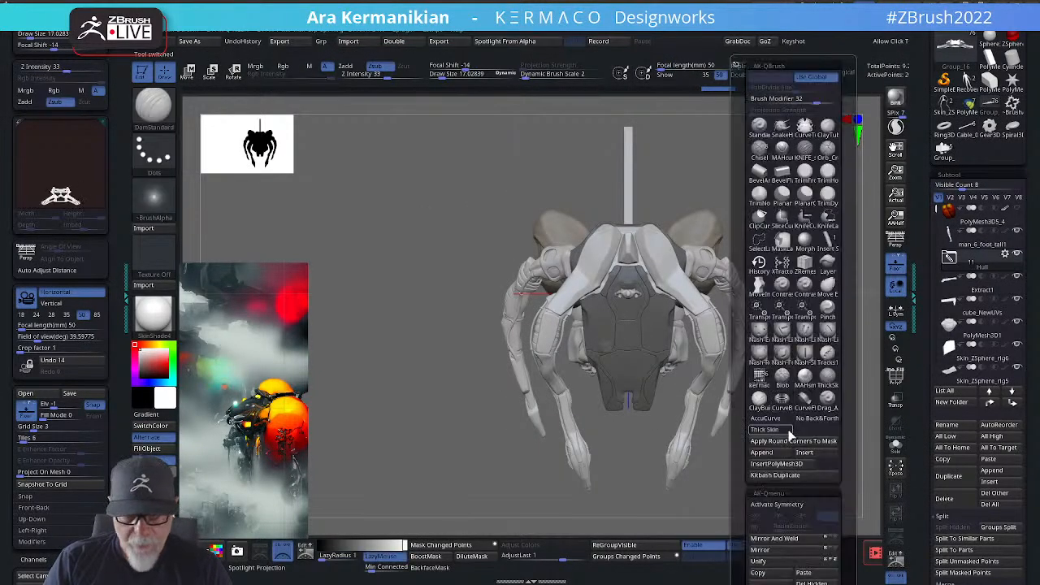
left_click(808, 573)
key("space")
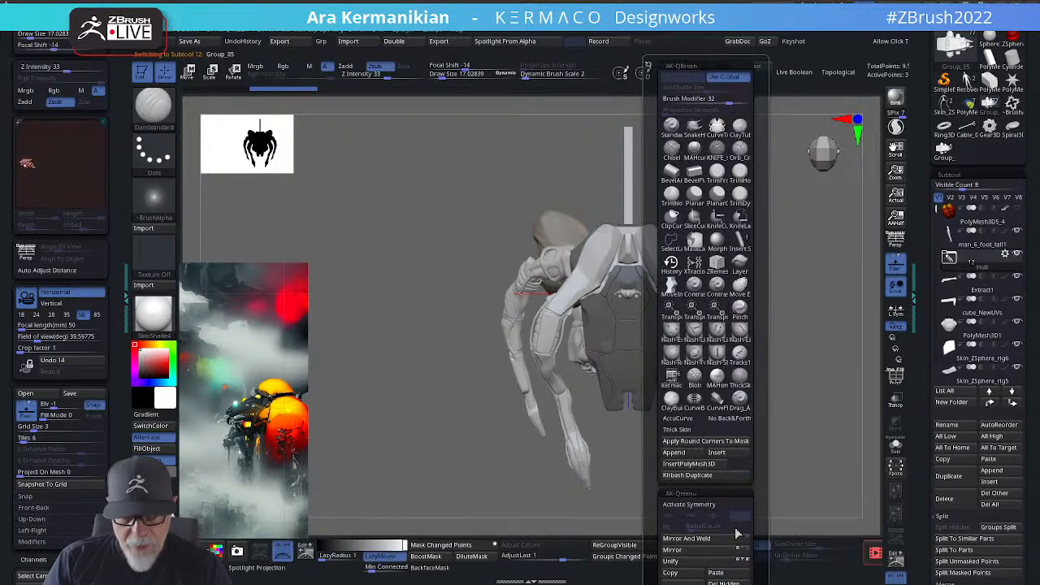
left_click(695, 560)
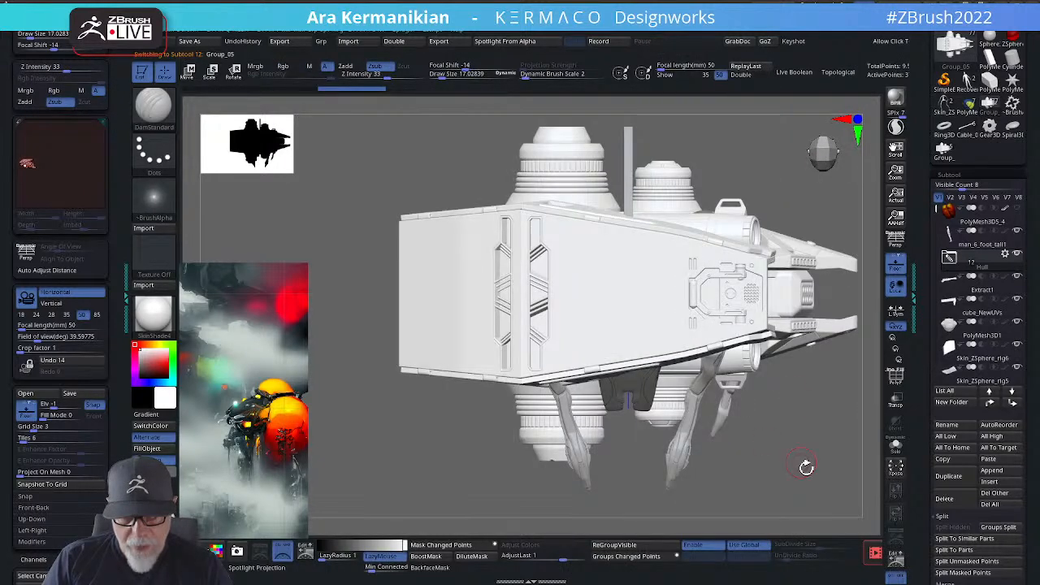
Step: Rotate the pasted pod in line with the hull, scale it down and move it to the robot's front end
key("w")
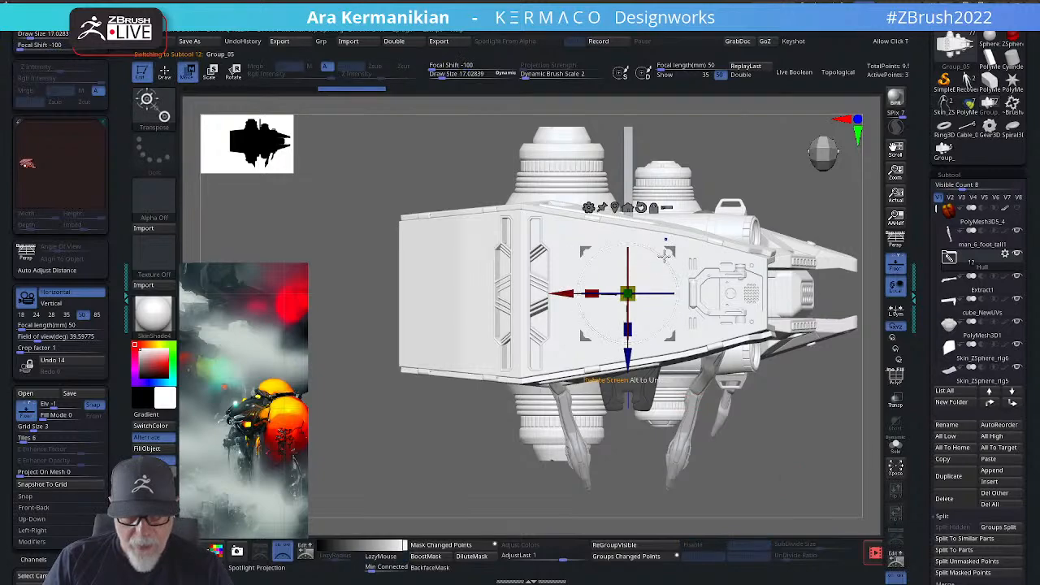
left_click_drag(665, 256, 836, 342)
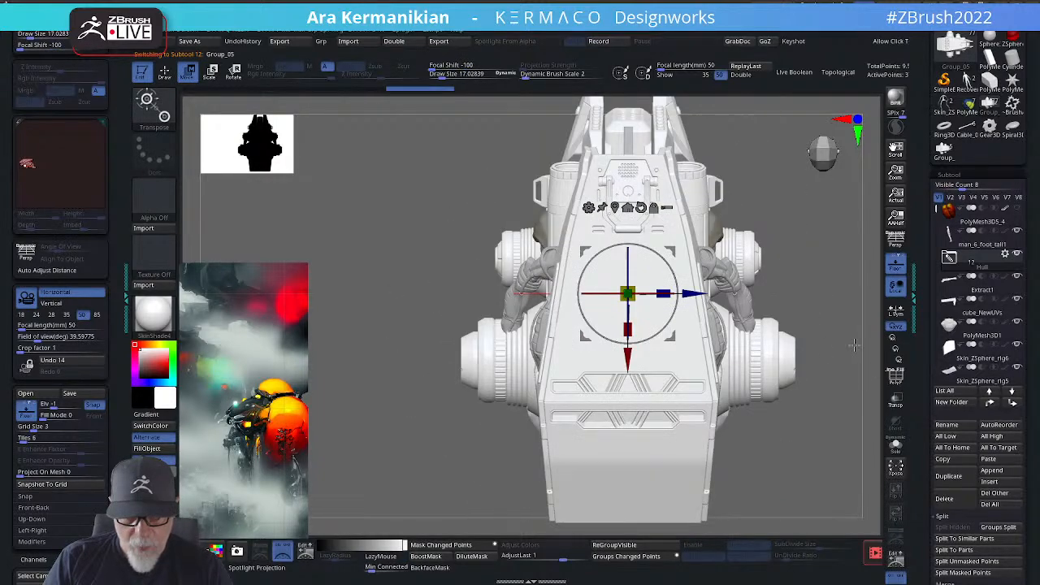
left_click_drag(837, 287, 655, 310)
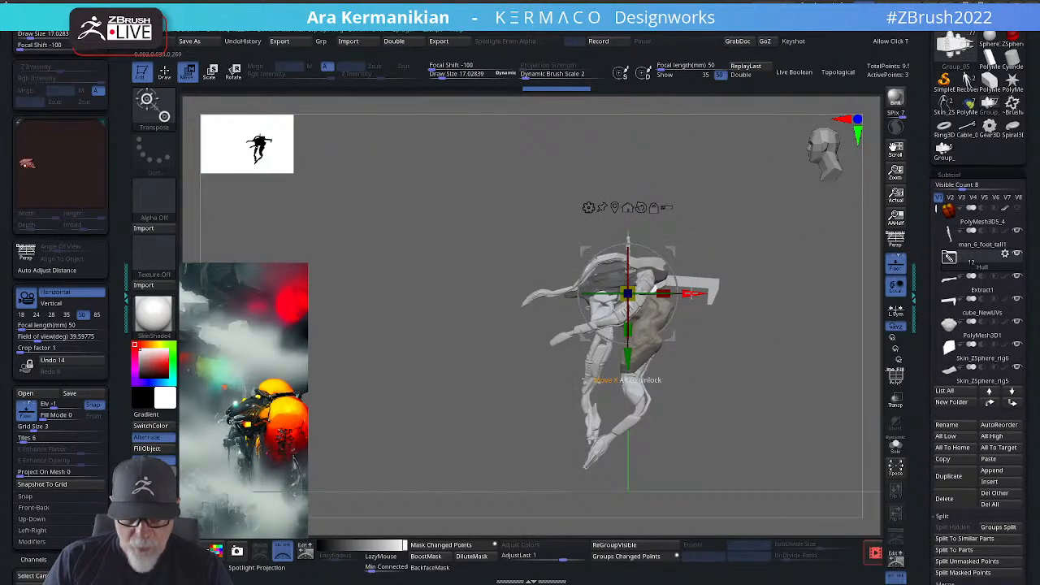
left_click_drag(747, 323, 739, 463, "alt")
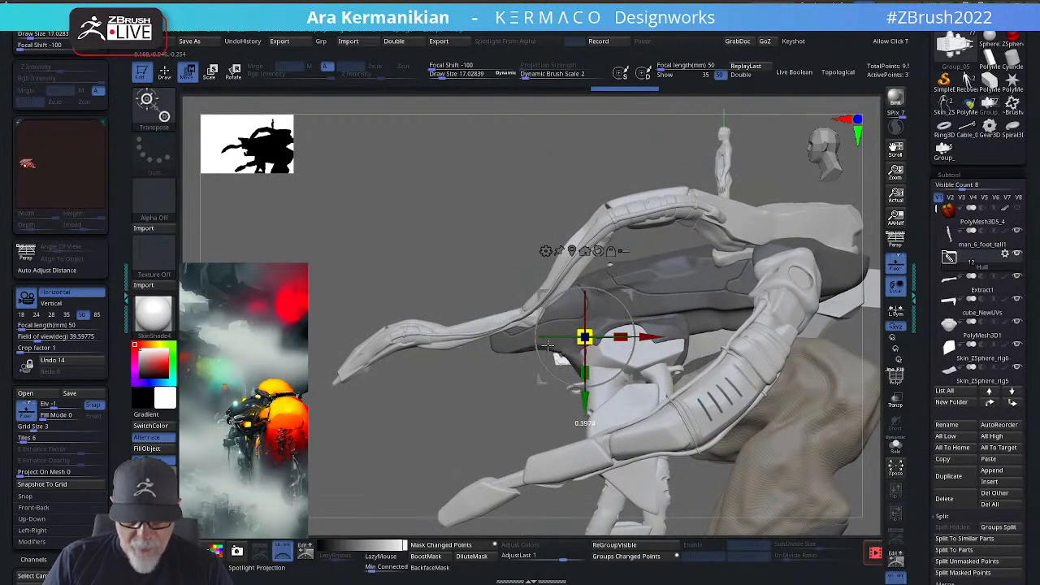
Step: Move and rotate the small pod to seat it on the end of the central mechanical part, against the hull
mouse_move(486, 417)
left_mouse_down()
mouse_move(738, 277)
mouse_move(724, 281)
mouse_move(822, 313)
left_mouse_up()
key("q")
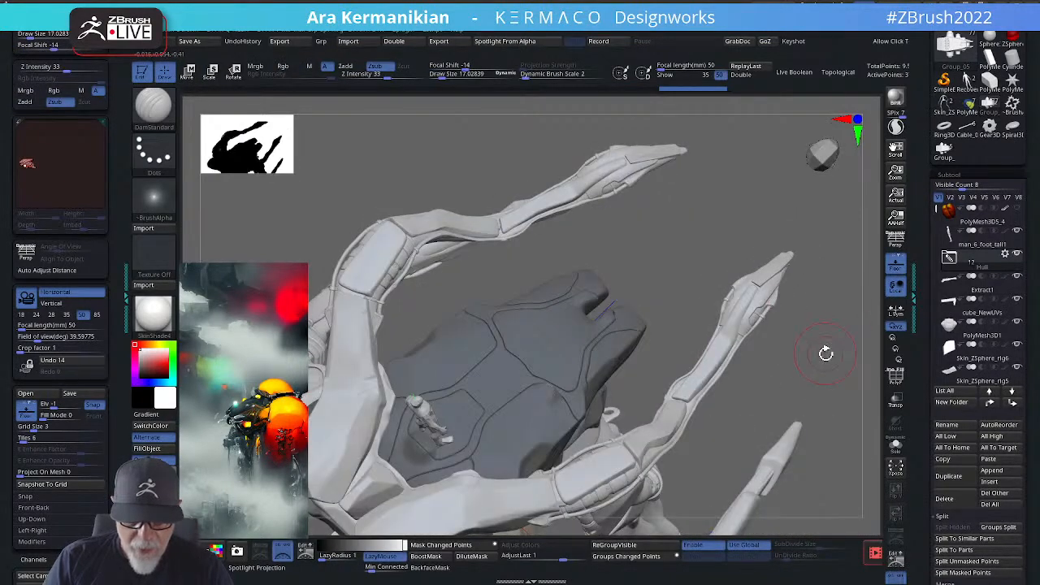
mouse_move(780, 369)
left_mouse_down()
mouse_move(760, 373)
mouse_move(883, 343)
mouse_move(861, 390)
left_mouse_up()
key("w")
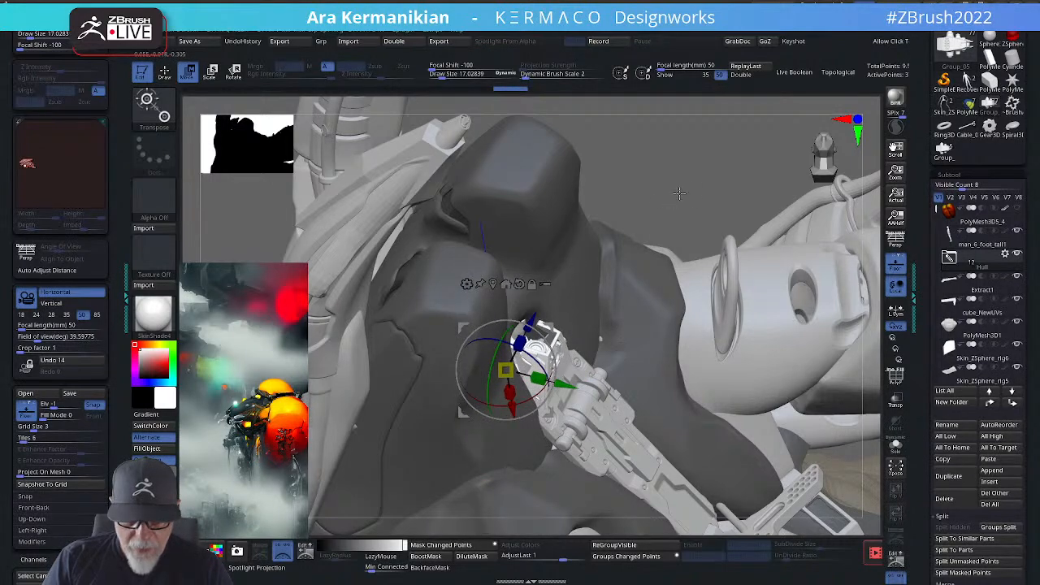
left_click_drag(679, 193, 551, 436)
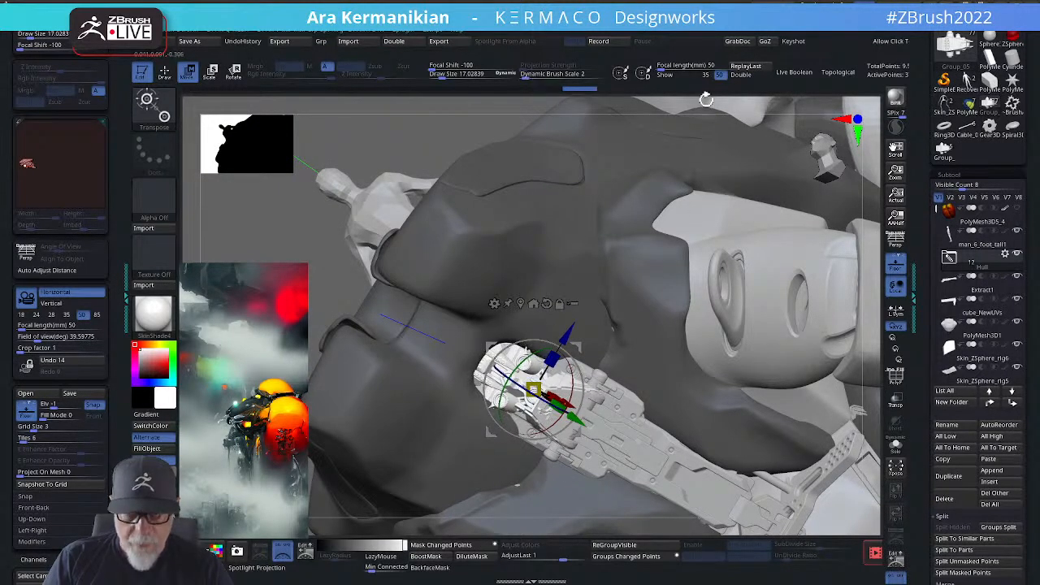
left_click_drag(705, 100, 744, 142)
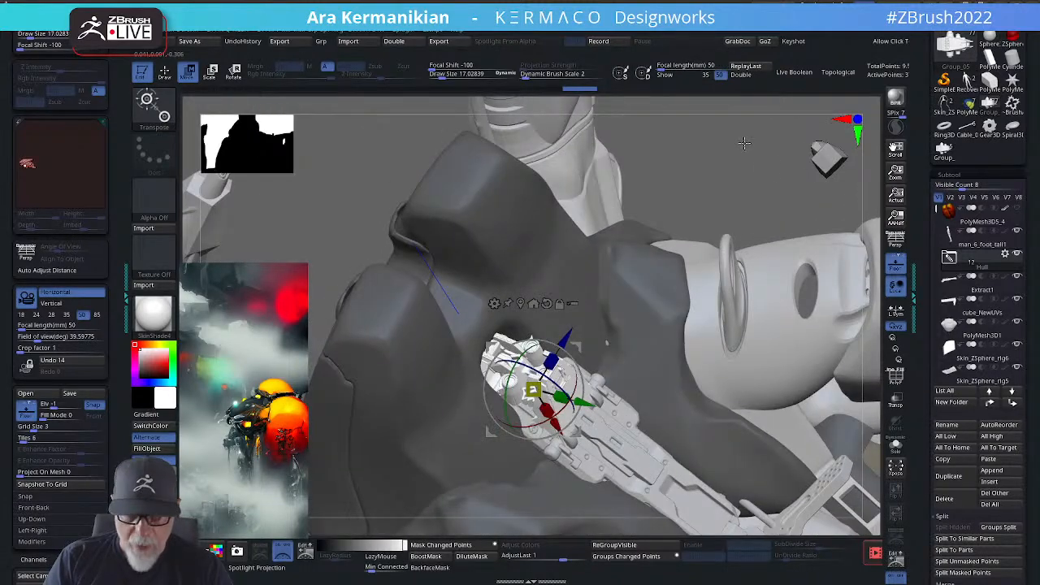
right_click_drag(629, 178, 680, 184, "ctrl")
Step: Leave transform mode and review the pod's fit between the hull and the mechanical part from the front
key("q")
mouse_move(775, 197)
left_mouse_down()
mouse_move(781, 266)
mouse_move(817, 234)
mouse_move(886, 299)
mouse_move(847, 318)
left_mouse_up()
right_click_drag(847, 318, 549, 494, "ctrl")
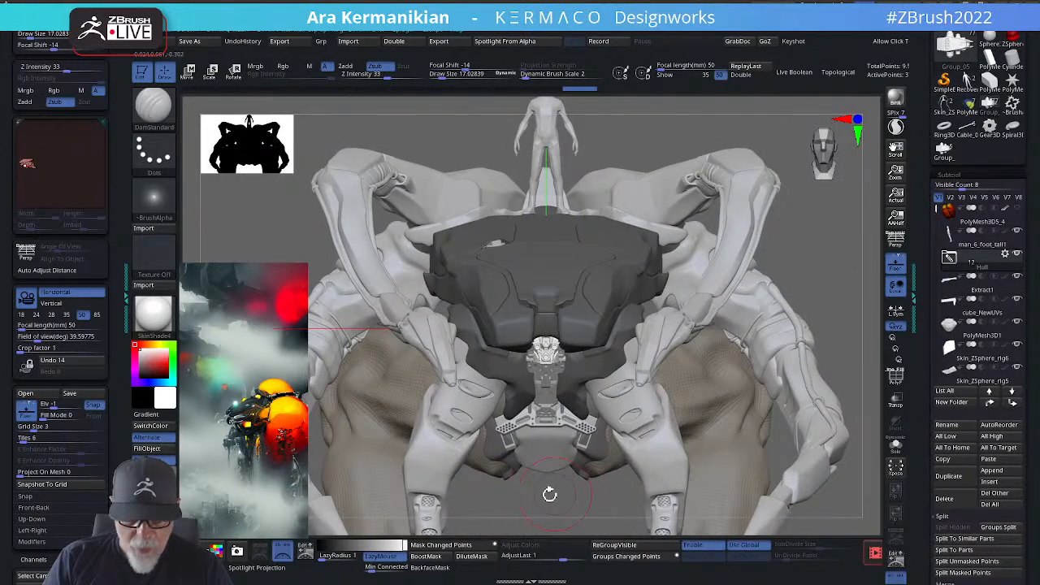
left_click_drag(549, 494, 546, 355)
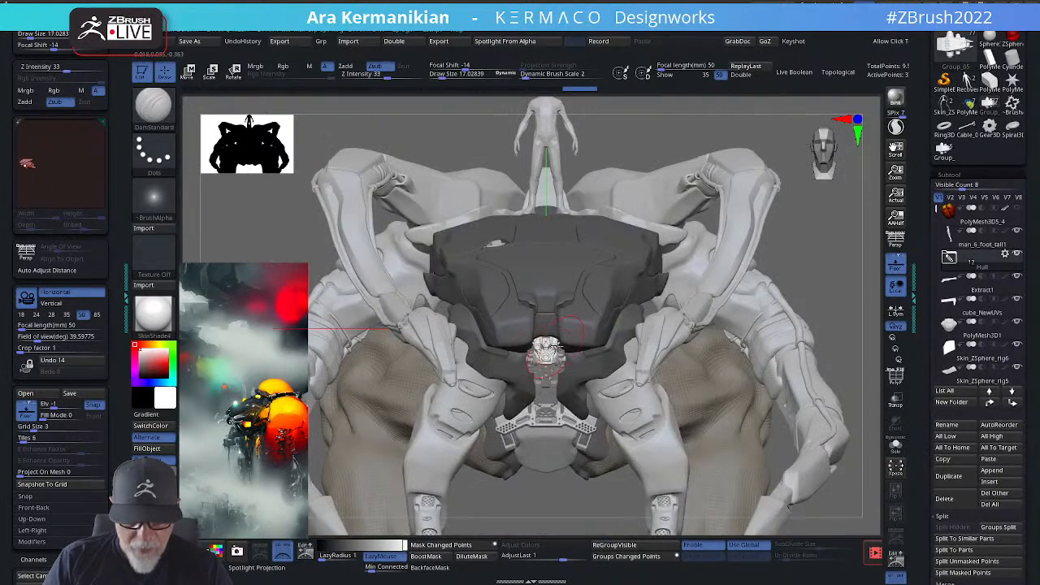
right_click_drag(811, 293, 880, 306, "ctrl")
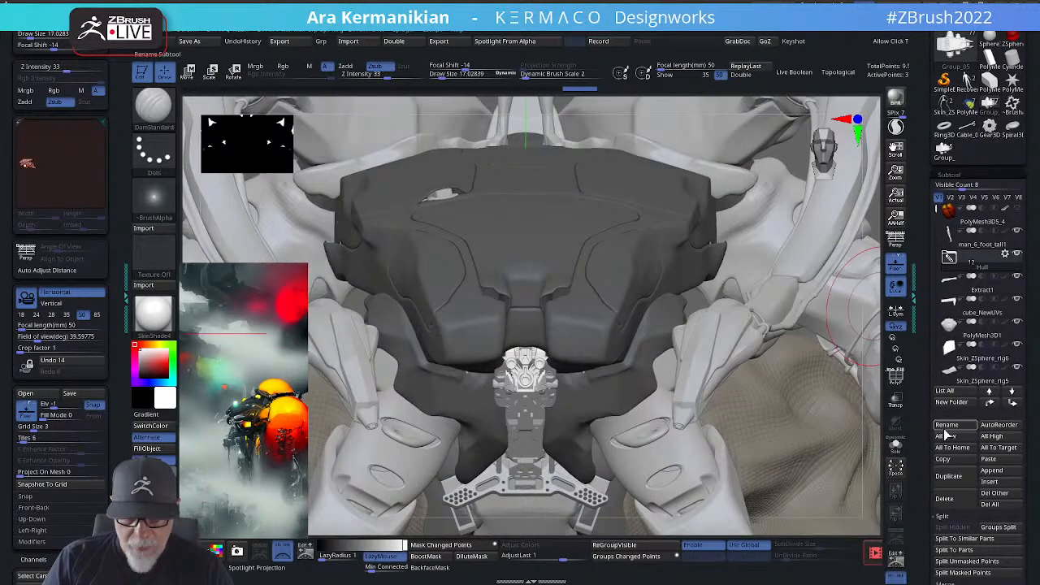
Step: Solo the pod, display its polygon wireframe, set the draw size to about 3.84 and inspect the cylinder topology
left_click(896, 445)
left_click_drag(725, 427, 801, 388)
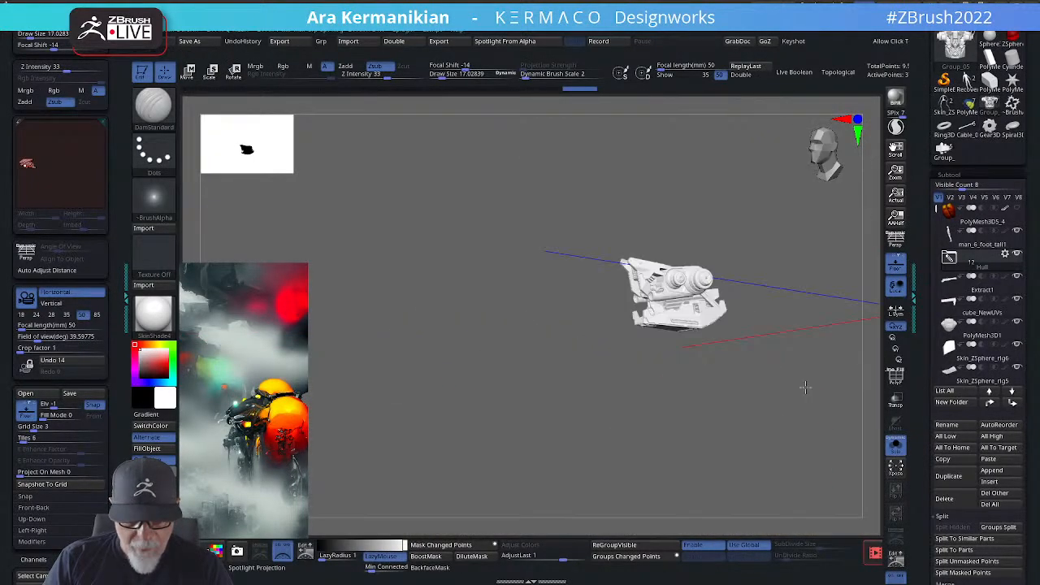
right_click_drag(801, 388, 774, 488, "ctrl")
left_click_drag(482, 462, 962, 388)
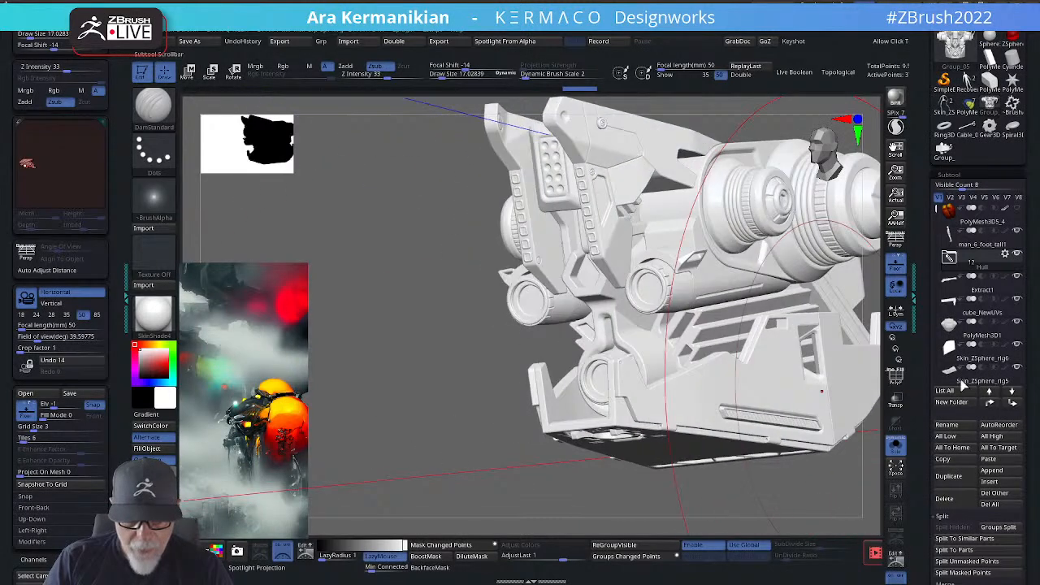
left_click(896, 374)
key("s")
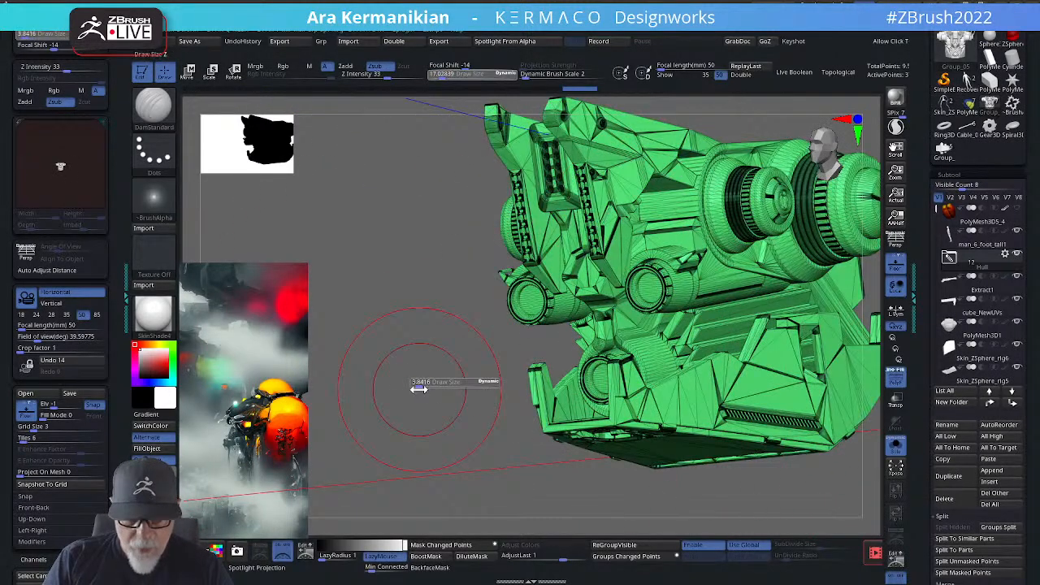
left_click_drag(414, 392, 438, 419)
left_click_drag(480, 465, 549, 479)
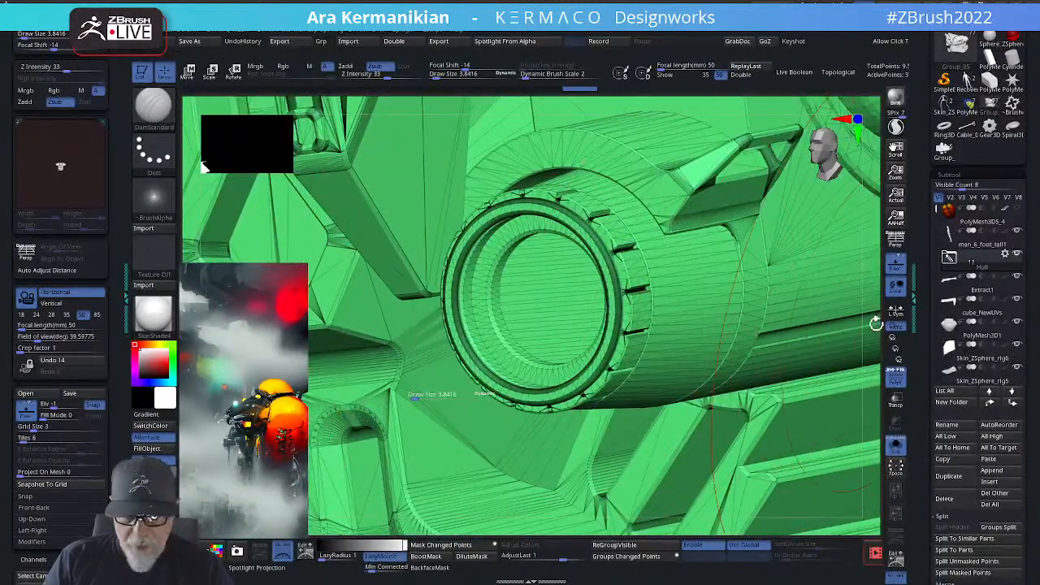
Step: Frame the pod and run a mesh integrity check on its geometry
key("f")
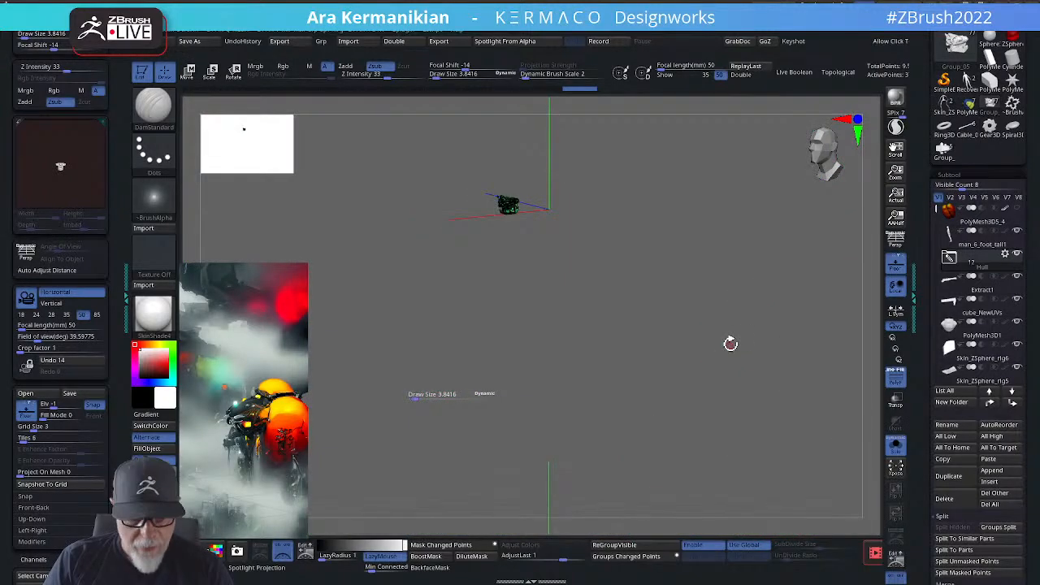
key("f")
scroll(922, 494, "down", 5)
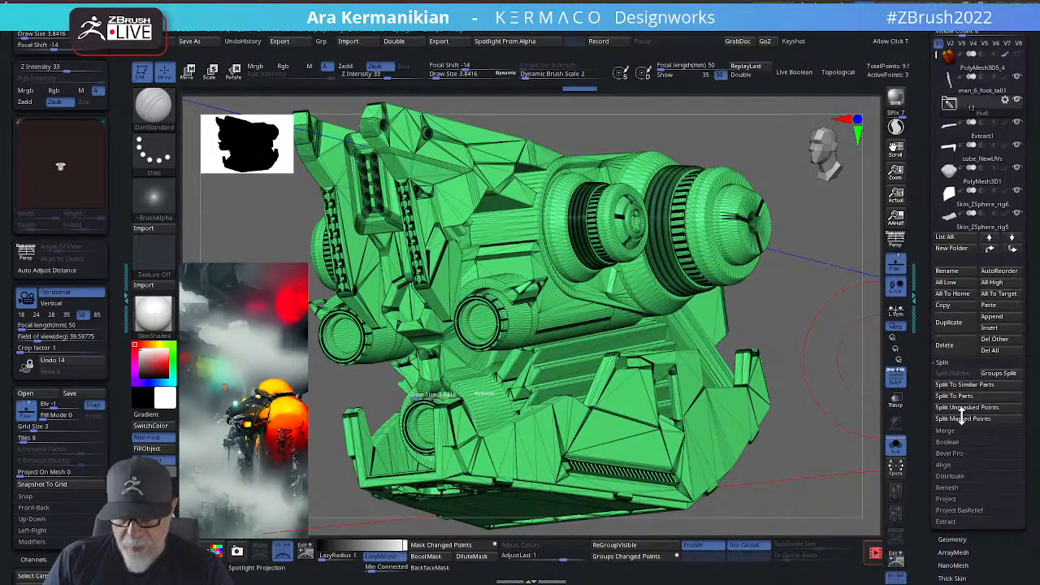
left_click(953, 471)
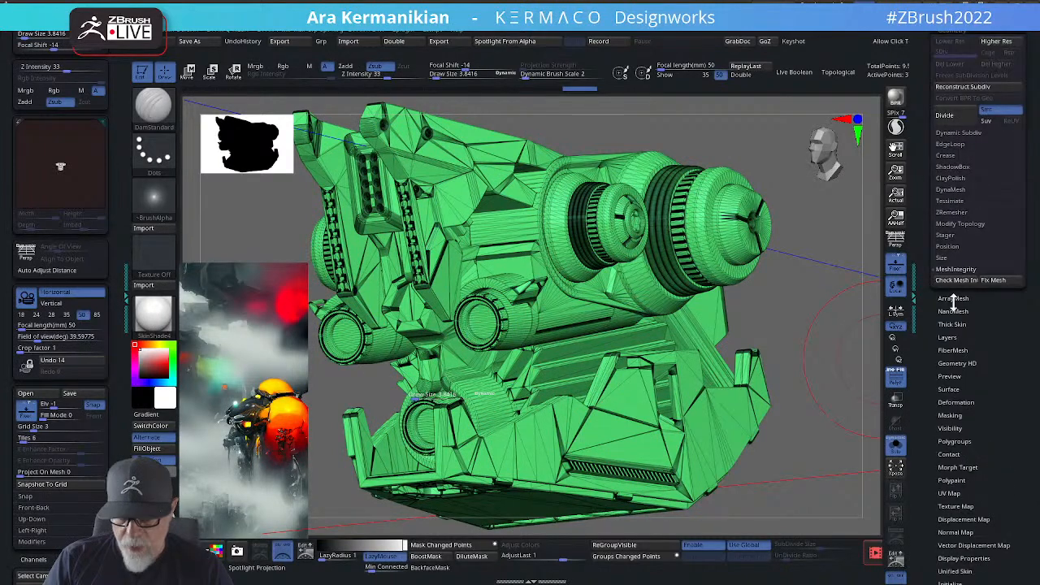
left_click(958, 281)
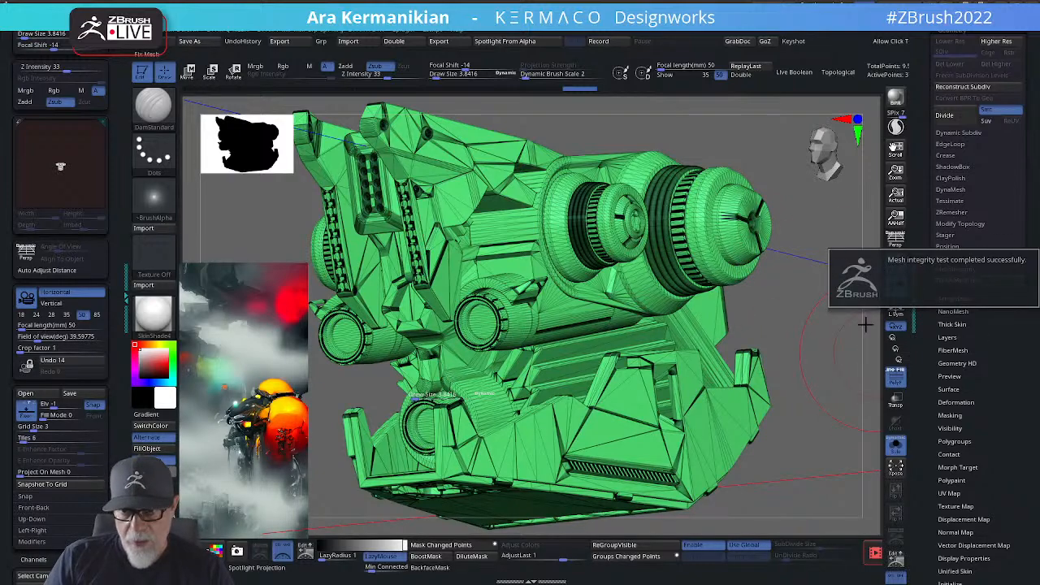
Step: Compare the soloed pod from the front with and without its wireframe, leaving the wireframe display off
left_click_drag(793, 314, 812, 363)
left_click(893, 379)
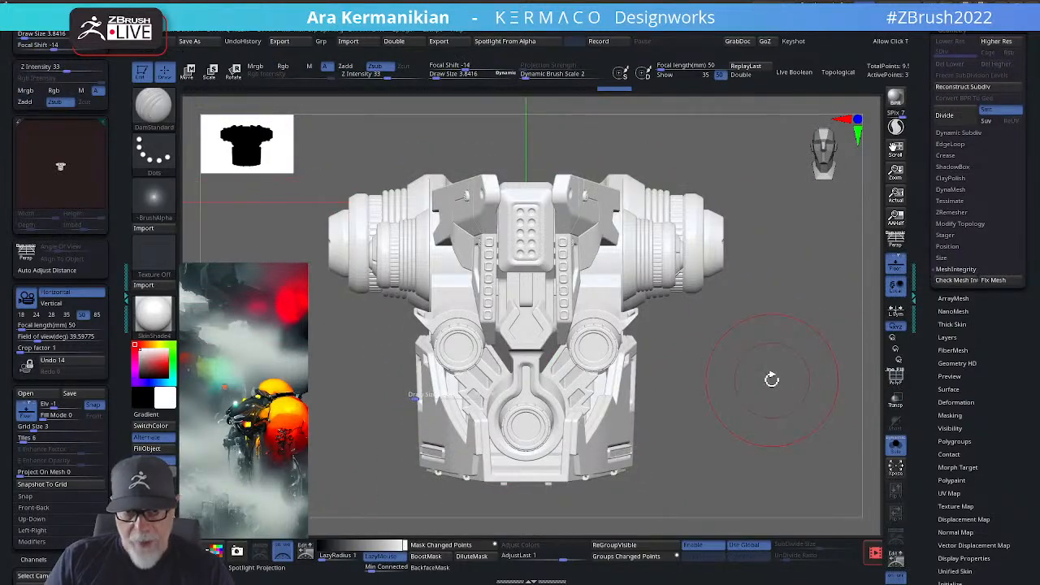
left_click(894, 379)
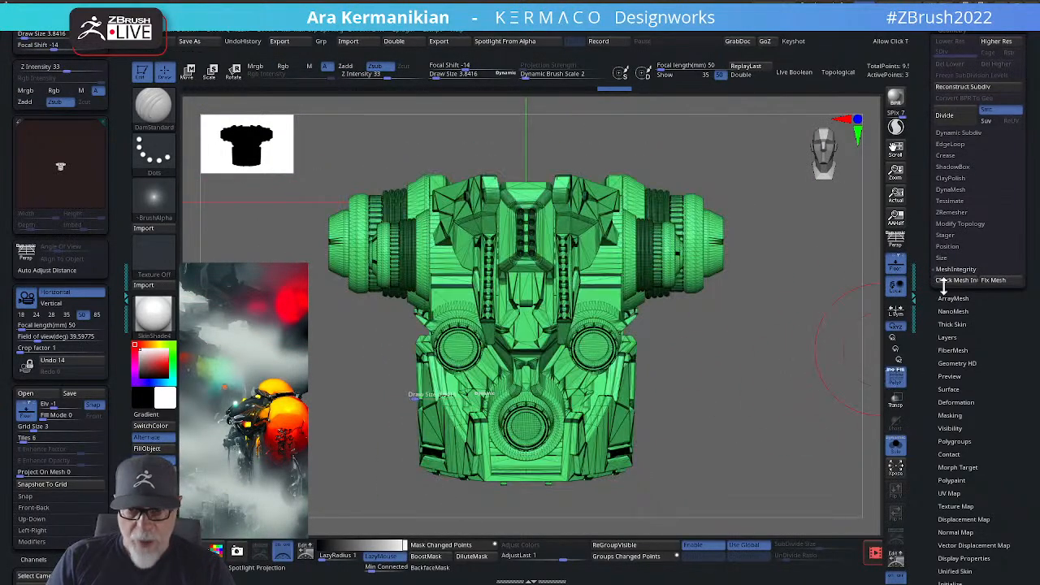
left_click(893, 375)
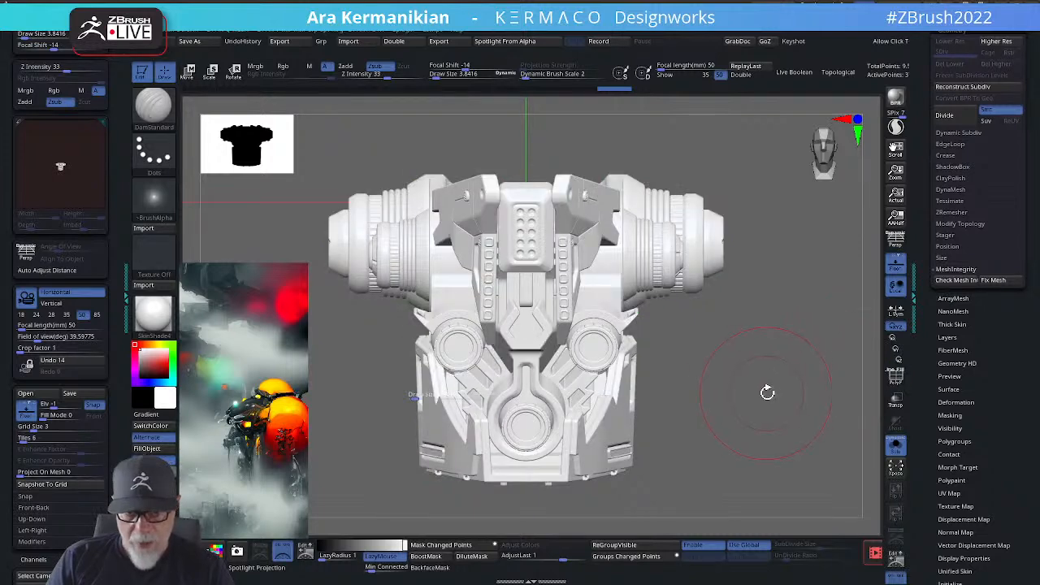
Step: Show the whole robot again, set the draw size to about 7.39 and review the pod's fit from several angles
left_click_drag(766, 390, 709, 377, "alt")
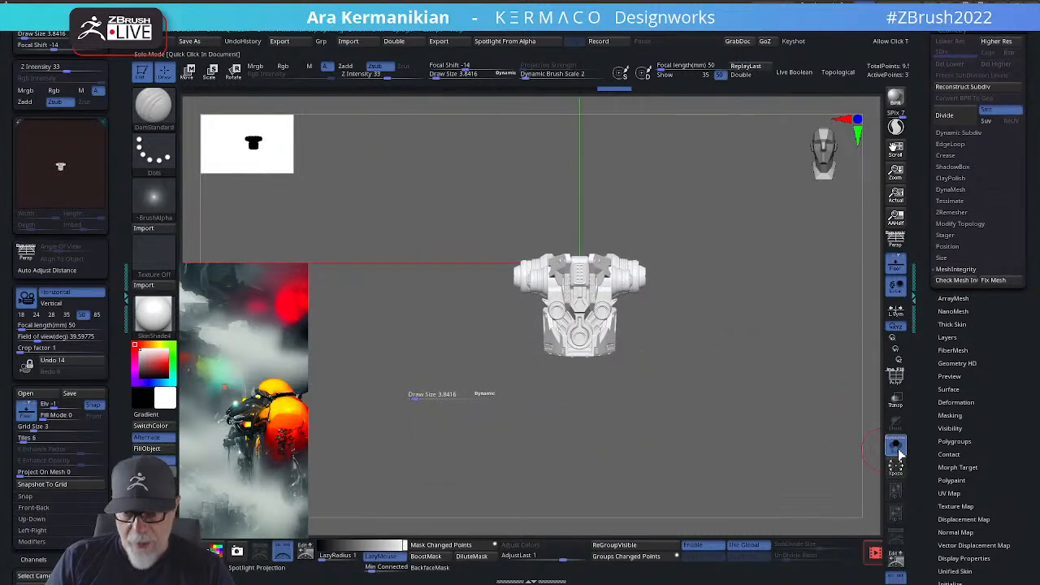
left_click(895, 448)
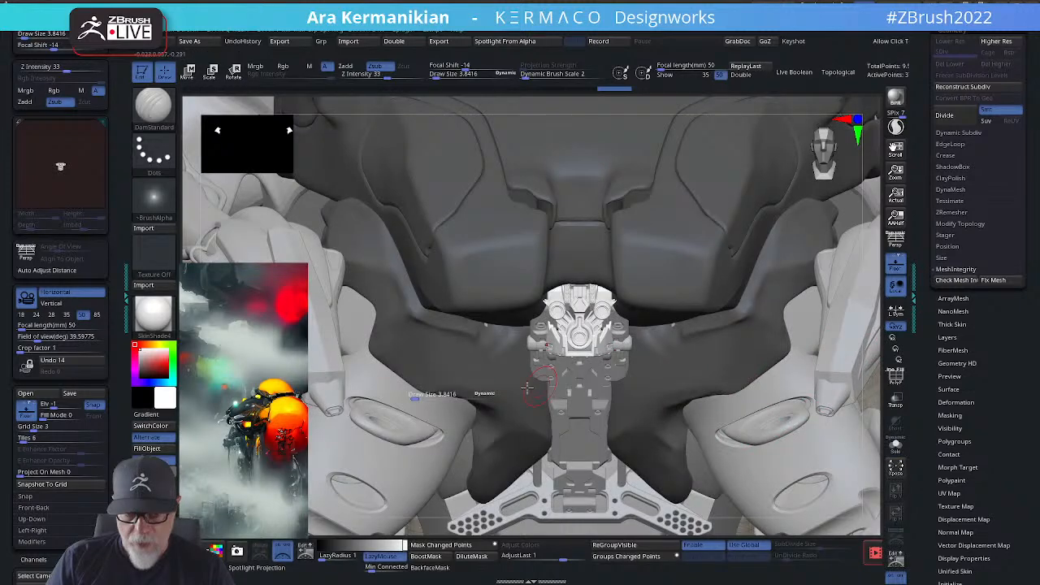
left_click_drag(413, 398, 416, 397)
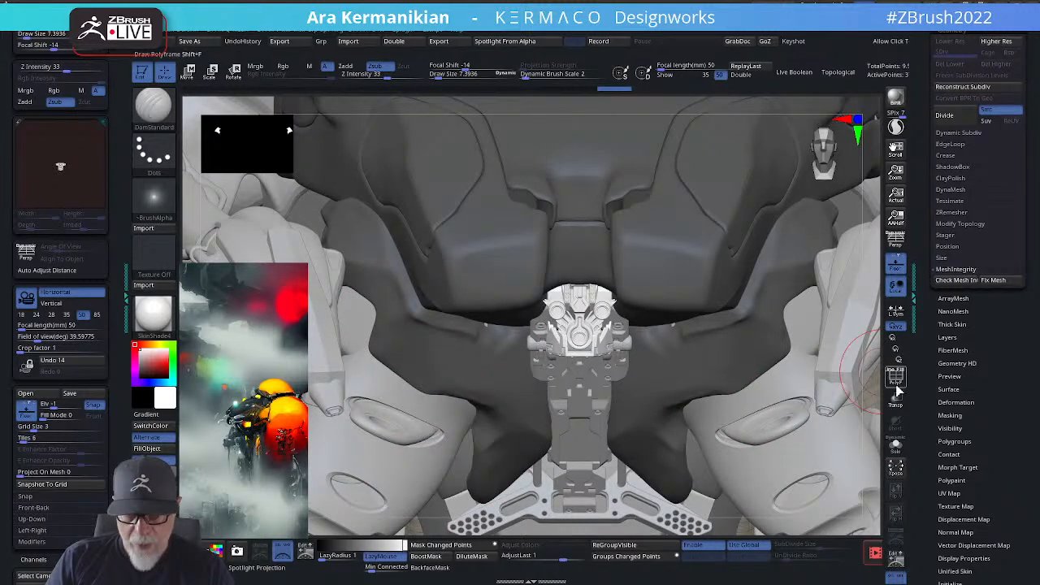
mouse_move(877, 379)
left_mouse_down("alt")
mouse_move(714, 343)
mouse_move(622, 298)
mouse_move(624, 338)
left_mouse_up("alt")
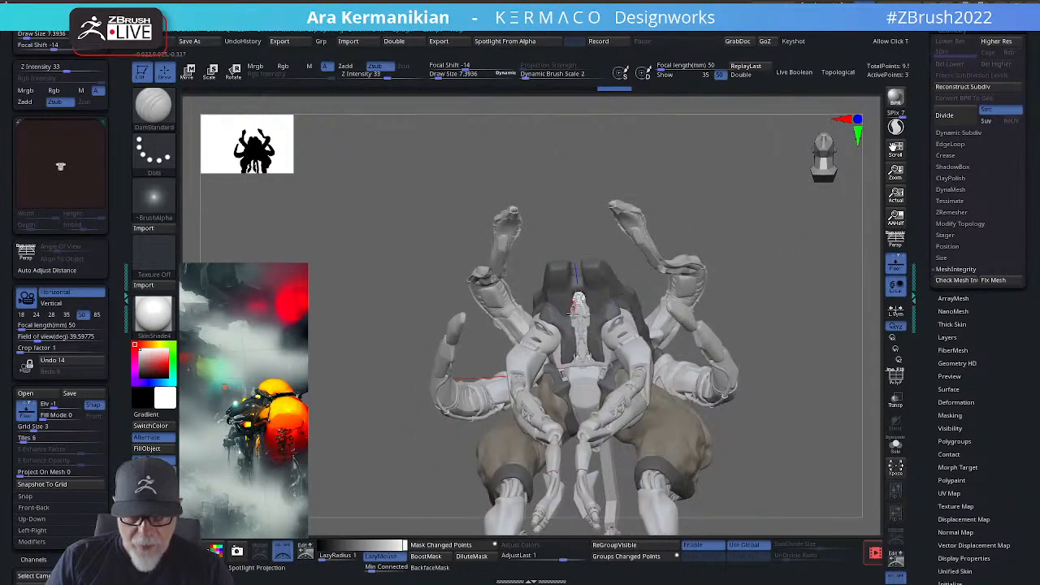
left_click_drag(812, 242, 796, 418)
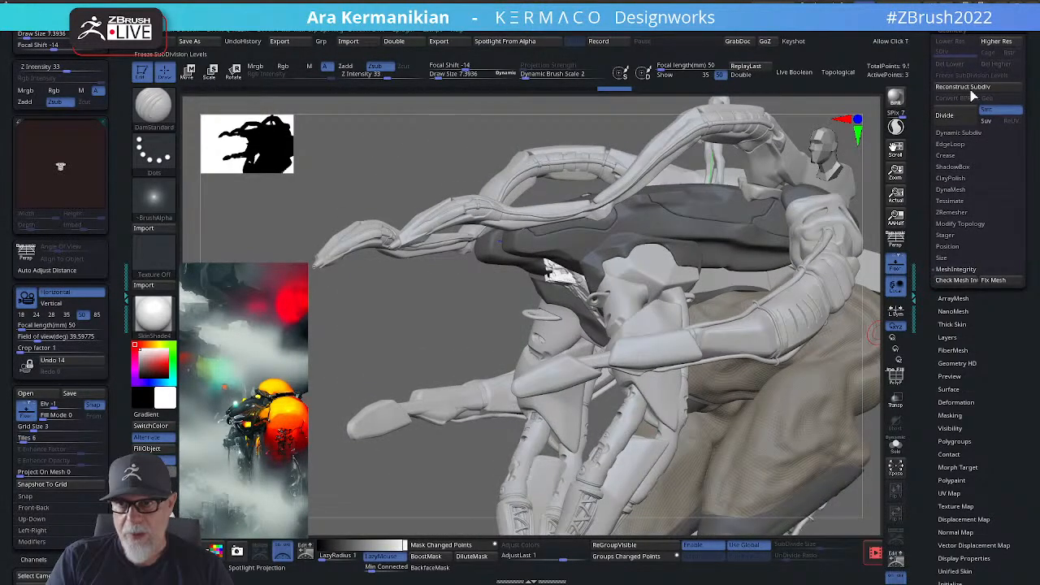
Step: Switch to the kitbash tool containing the Group_04 pod and frame its full set of parts
left_click_drag(926, 75, 917, 223)
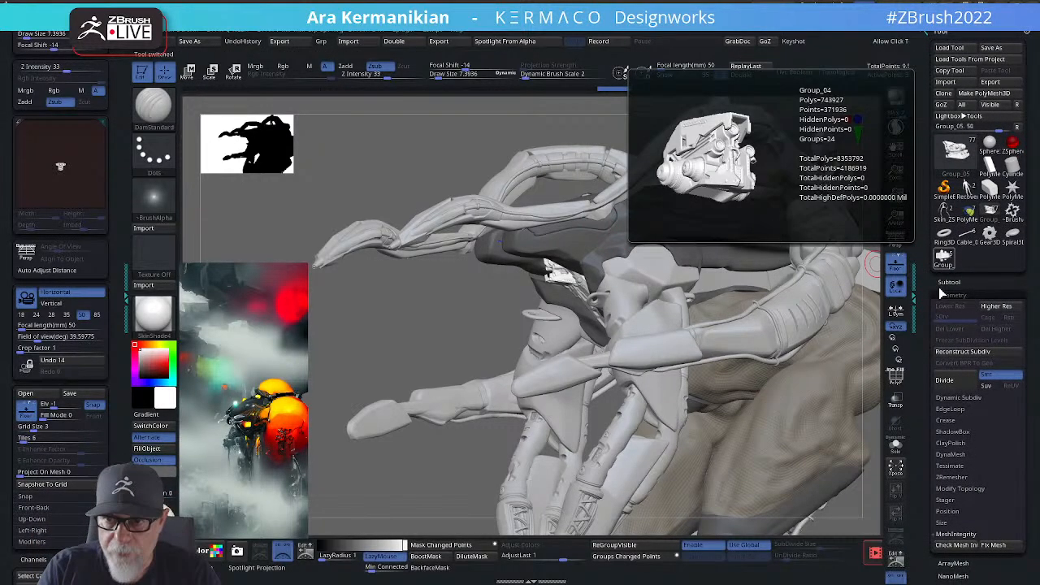
left_click(946, 258)
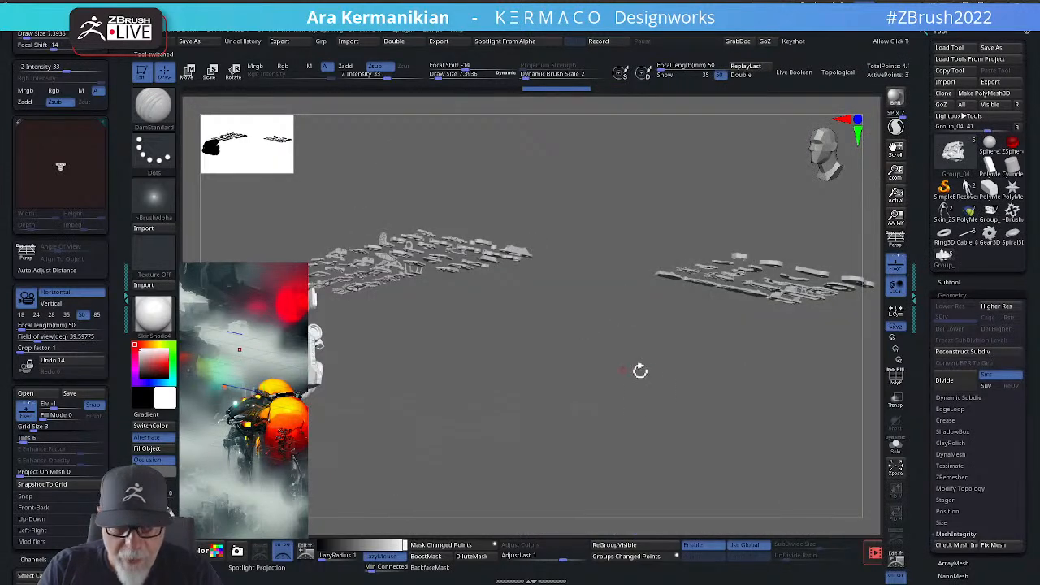
left_click_drag(639, 371, 632, 451, "shift")
left_click_drag(603, 400, 890, 385, "alt")
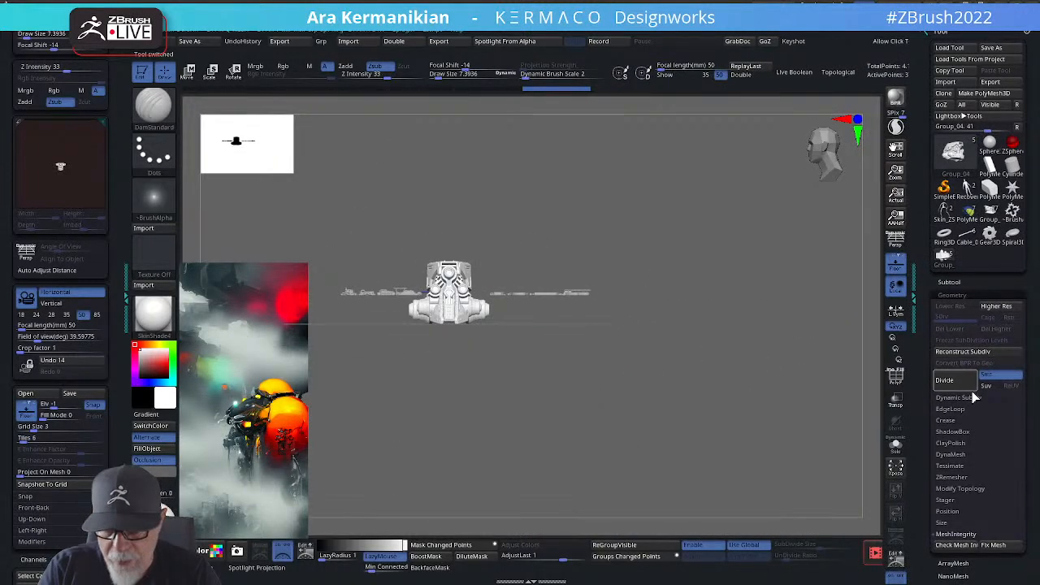
Step: Delete the already used Group_04 subtool from the kitbash tool
left_click_drag(922, 497, 961, 325)
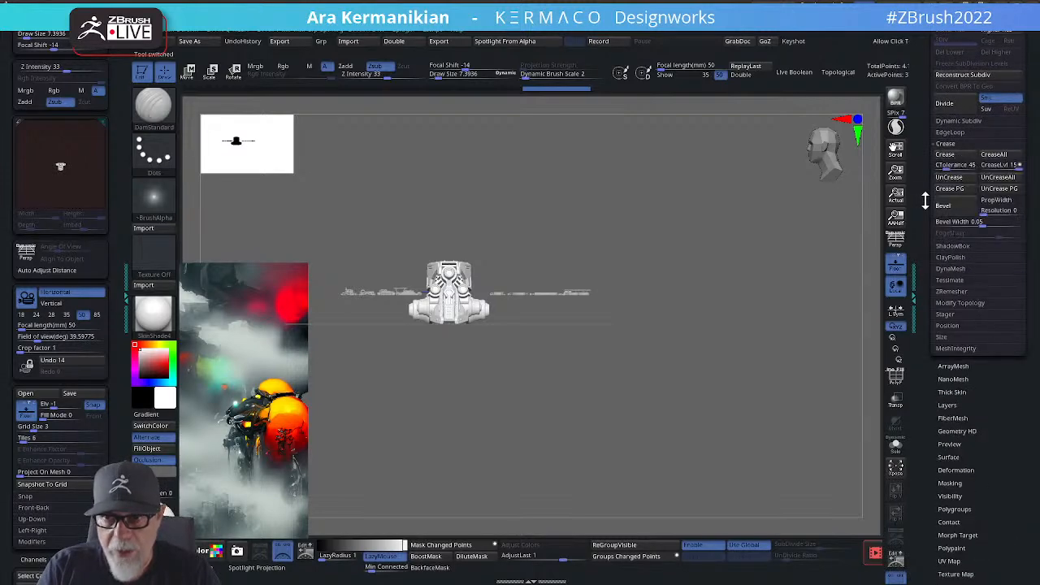
left_click_drag(925, 191, 924, 291)
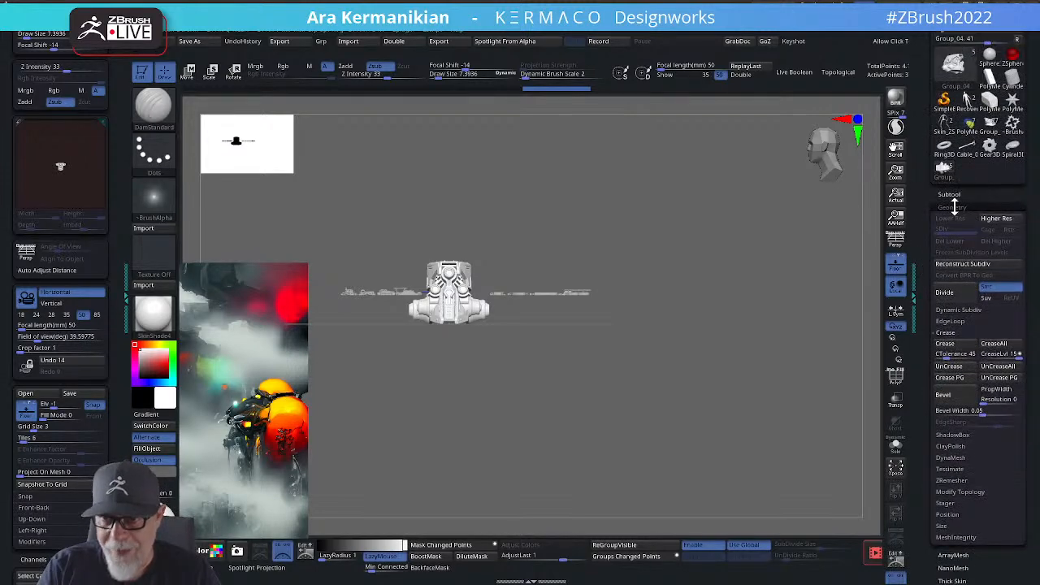
left_click(953, 207)
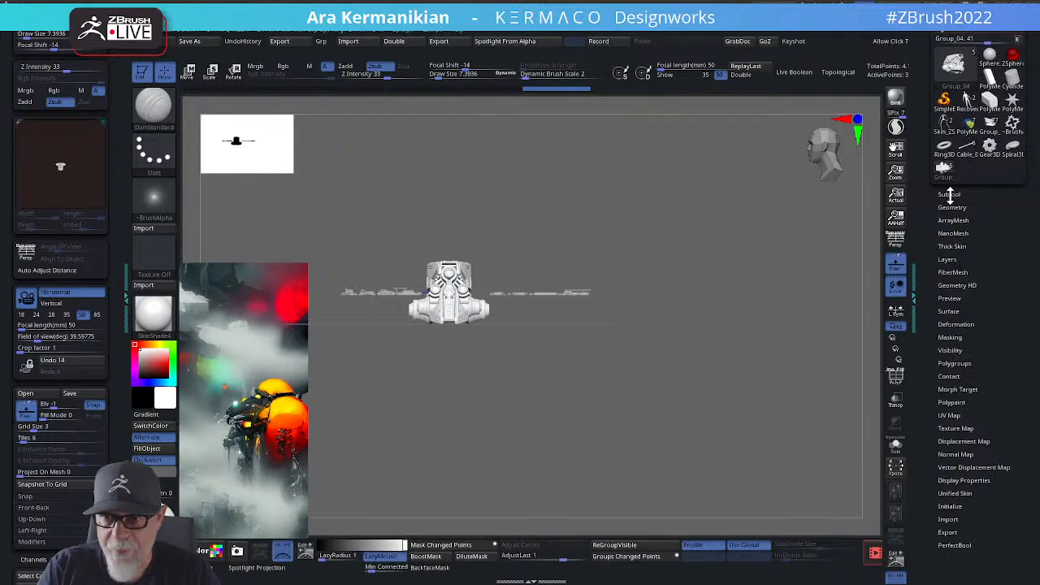
left_click(949, 194)
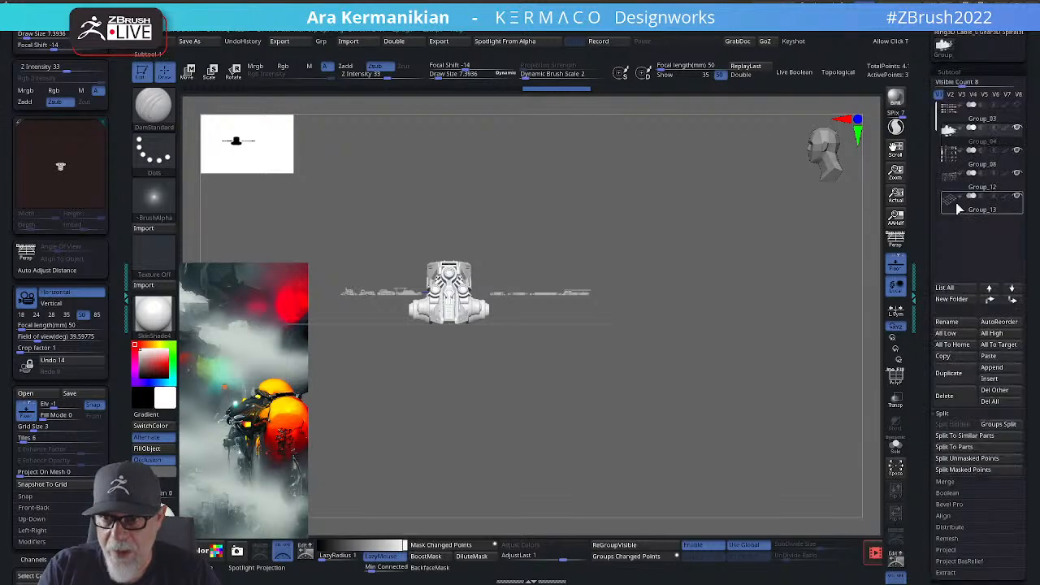
left_click(954, 396)
Step: Browse the Group_03 parts, isolate the ring-ended joint and split it off into its own subtool
left_click_drag(696, 255, 726, 375)
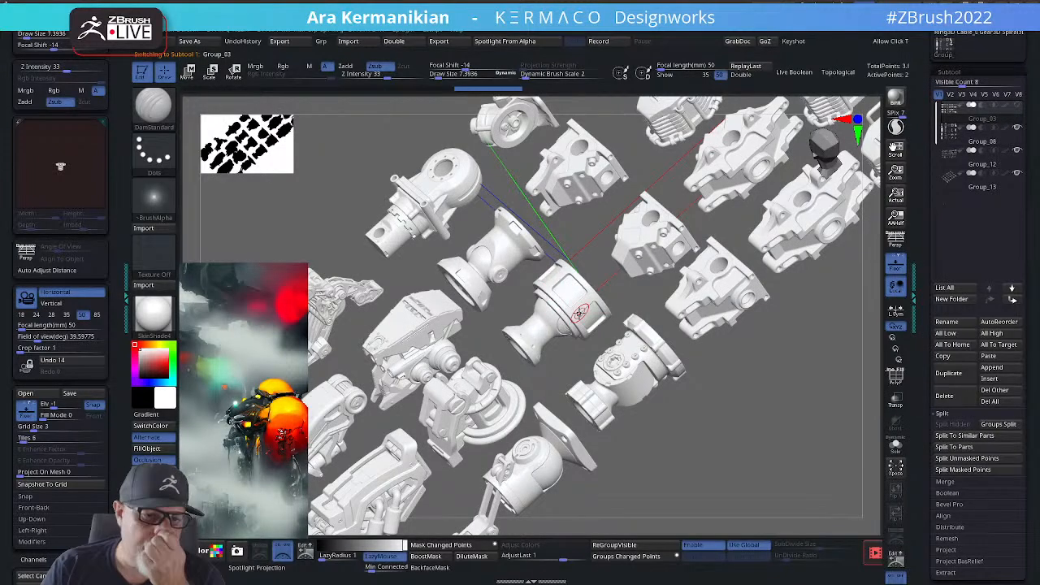
left_click_drag(778, 420, 710, 240)
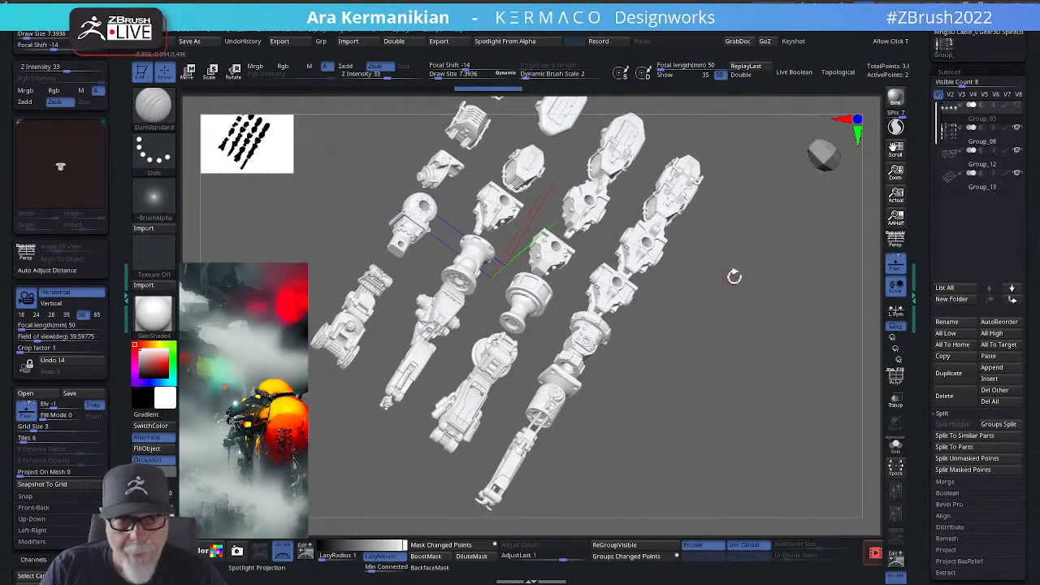
left_click_drag(733, 274, 425, 227)
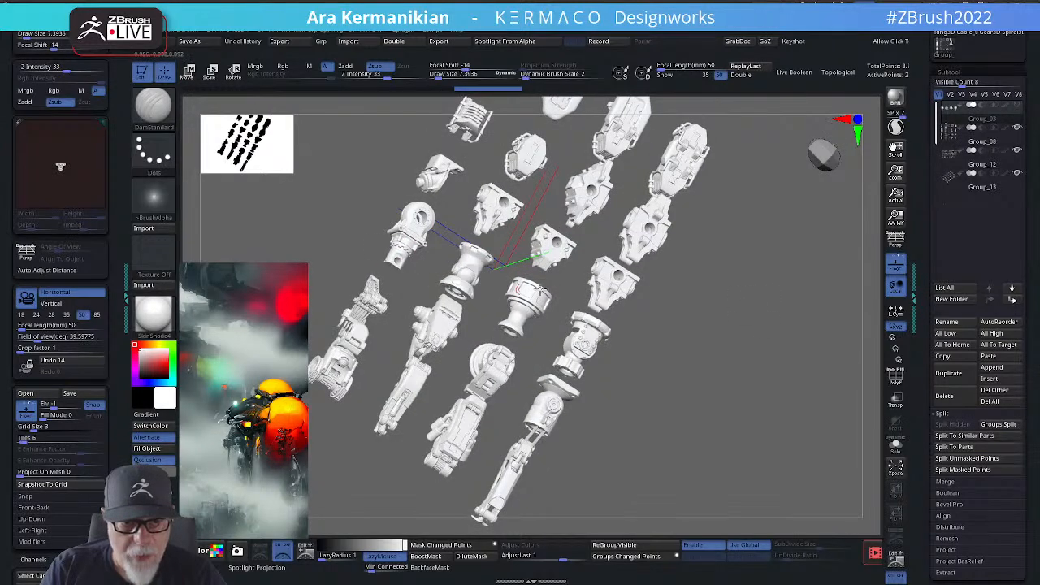
mouse_move(755, 322)
left_mouse_down()
mouse_move(414, 251)
mouse_move(417, 325)
mouse_move(435, 337)
left_mouse_up()
key("ctrl+shift")
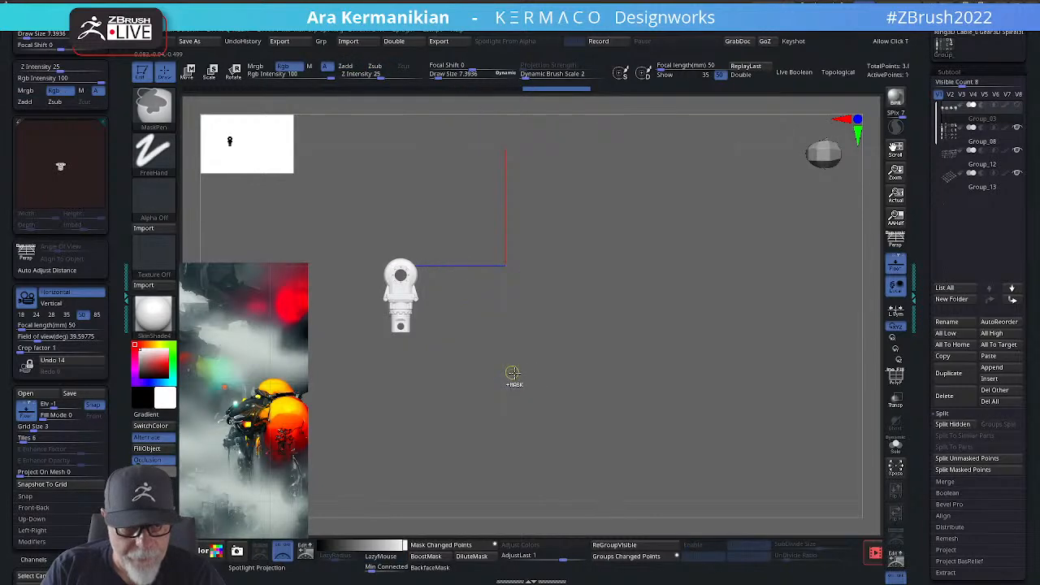
key("q")
left_click(522, 485)
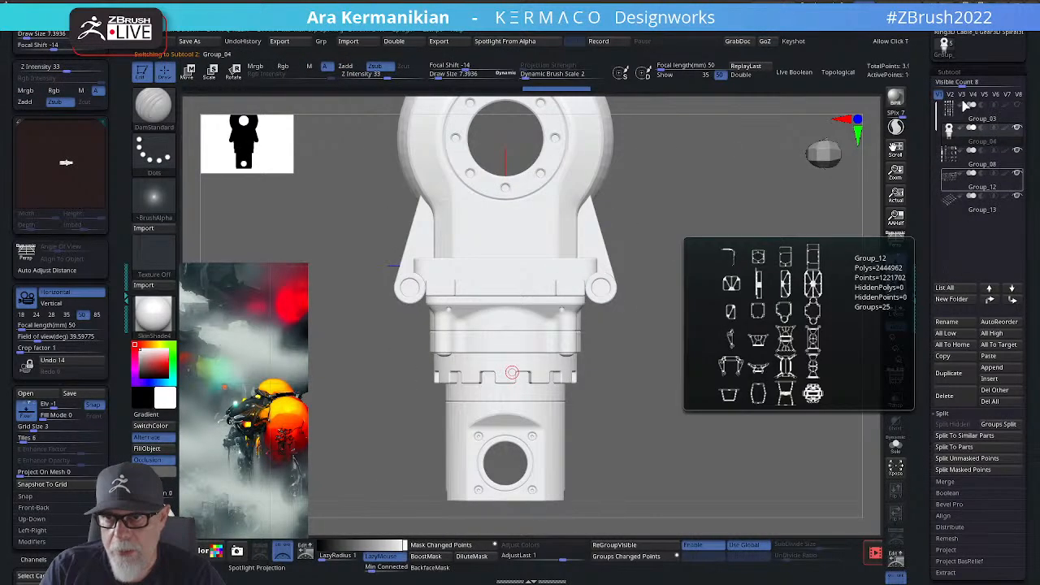
Step: Return to the robot tool, bring in the split-off ring-ended joint and activate the move gizmo on it
left_click_drag(926, 73, 984, 116)
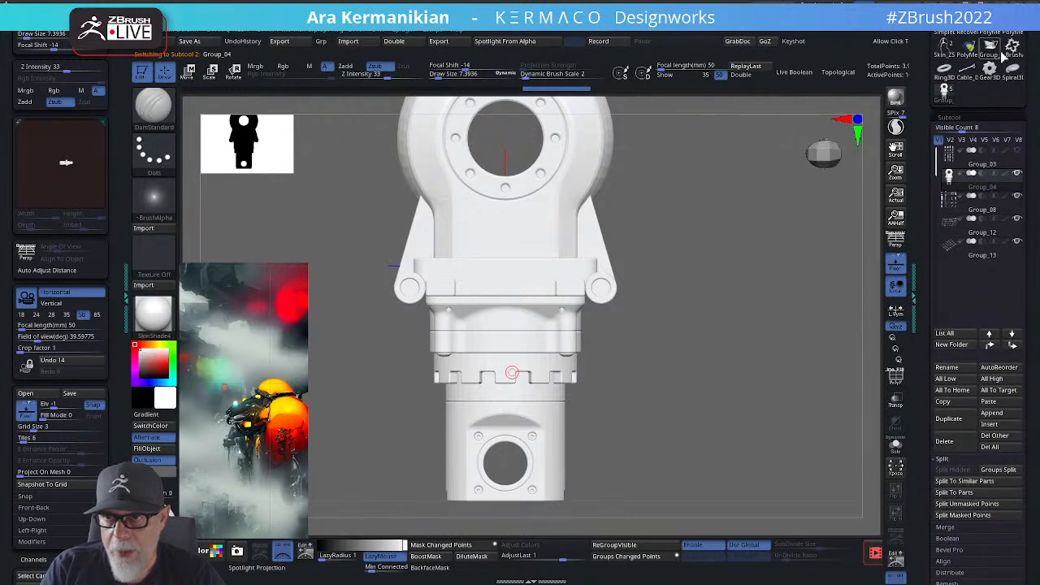
mouse_move(998, 54)
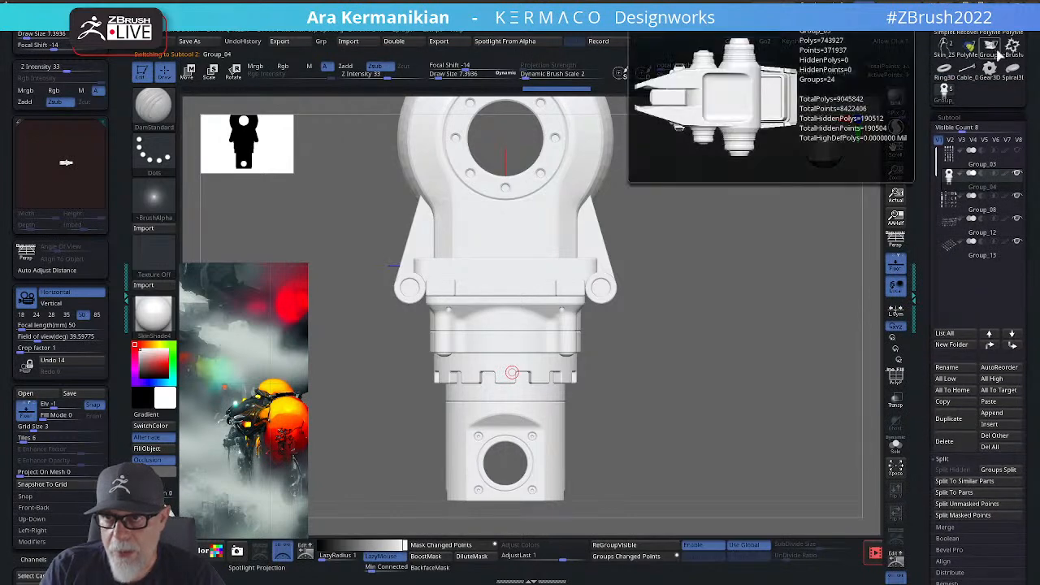
left_click(956, 72)
mouse_move(736, 343)
left_mouse_down()
mouse_move(719, 316)
mouse_move(637, 323)
left_mouse_up()
key("ctrl+space")
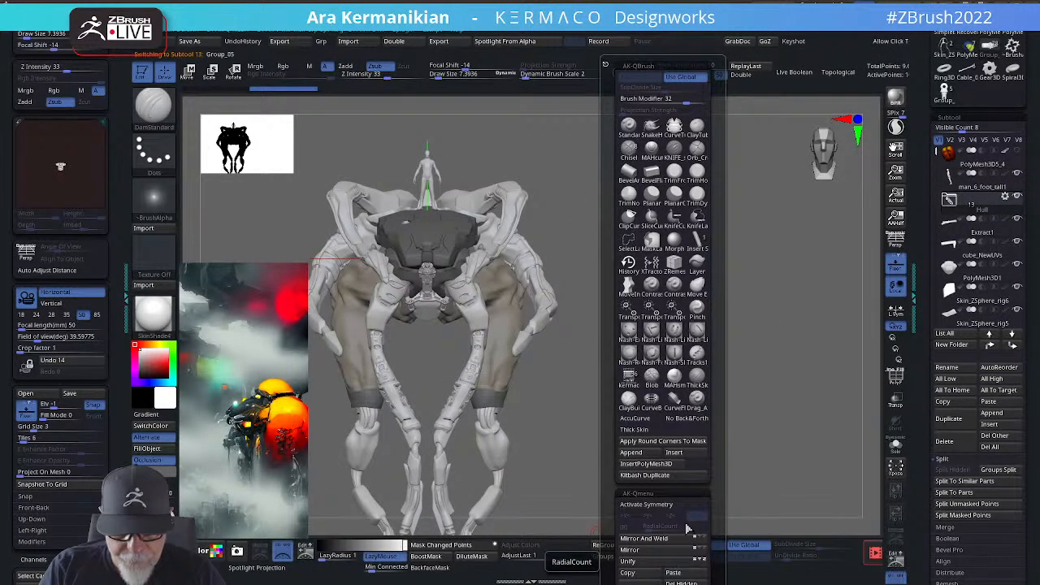
key("ctrl")
key("space")
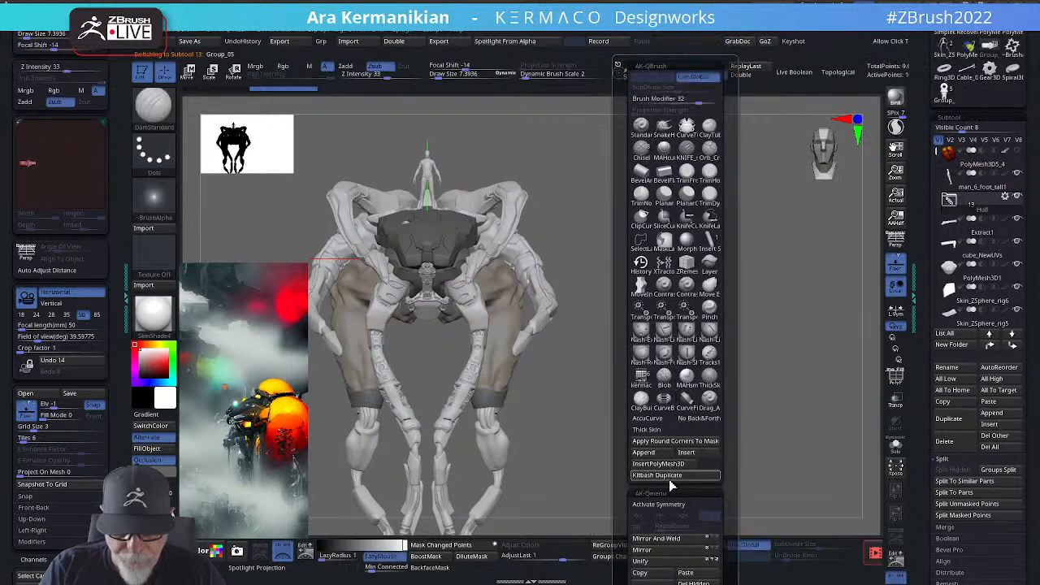
left_click(656, 559)
key("w")
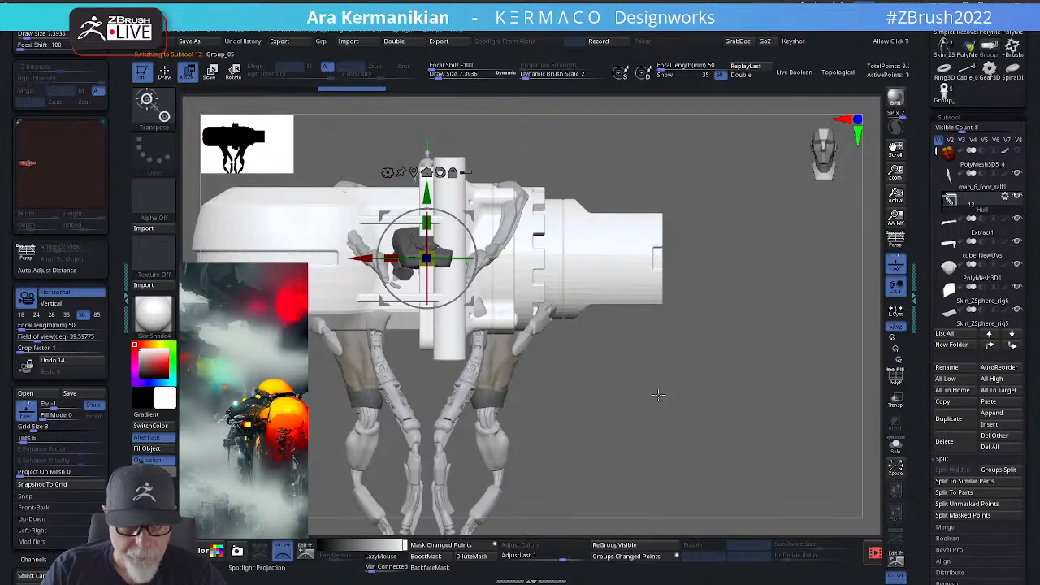
Step: Scale the joint down to a small part, lower it beneath the hull and rotate it between the legs
left_click_drag(659, 395, 650, 312, "alt")
left_click_drag(520, 252, 674, 220)
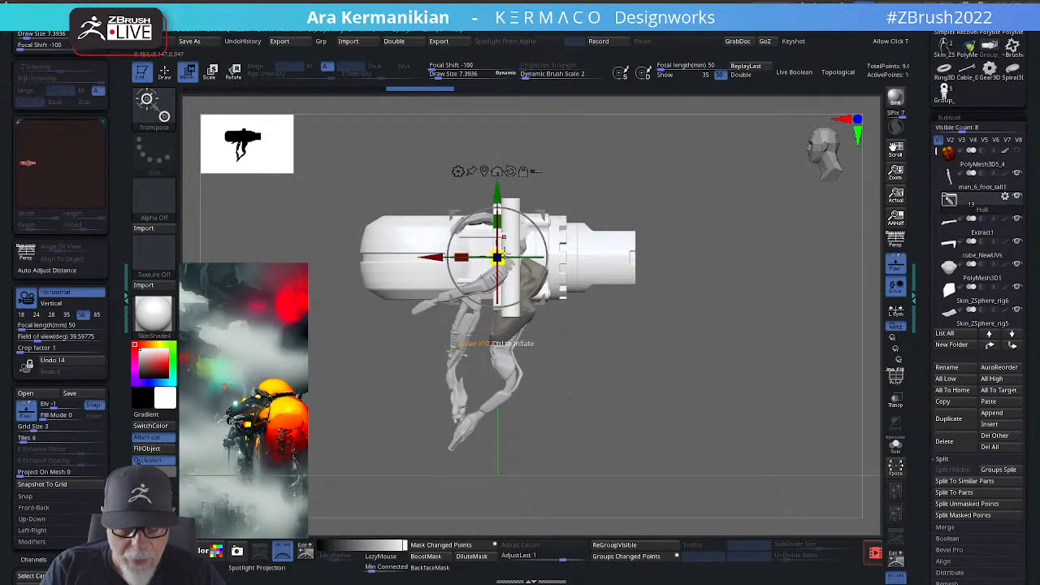
left_click_drag(504, 251, 468, 265)
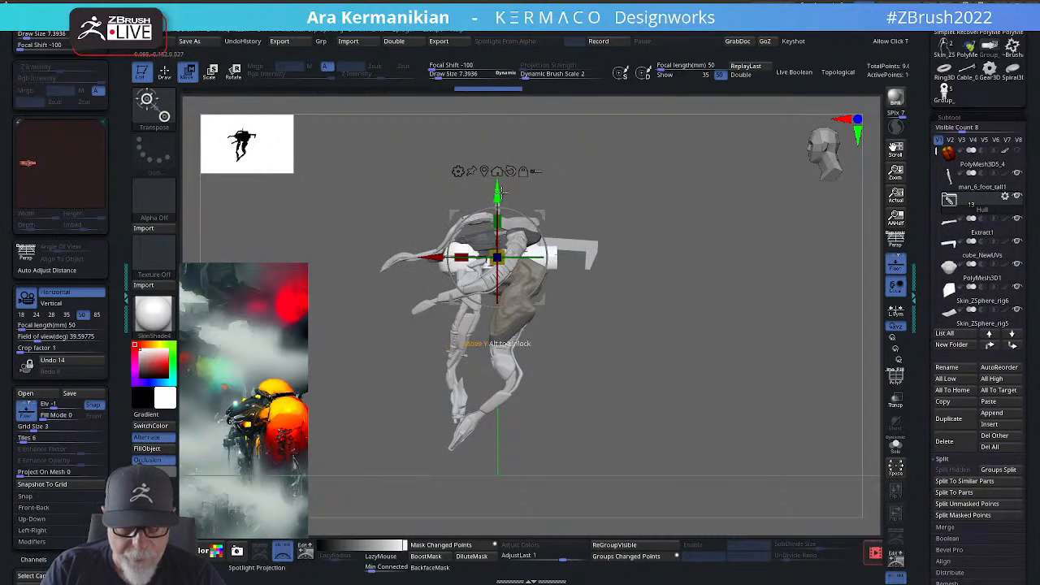
left_click_drag(500, 193, 500, 225)
left_click_drag(503, 290, 492, 286)
left_click_drag(642, 290, 708, 287)
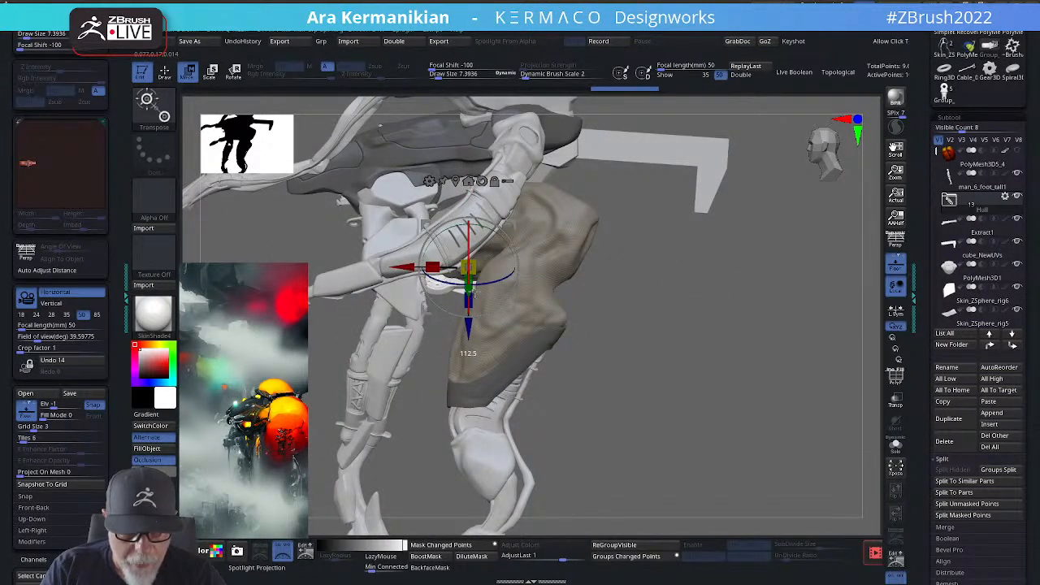
Step: Lower the joint clear of the hull, shift it sideways to one inner limb and tilt it along the limb
left_click_drag(681, 294, 707, 280, "shift")
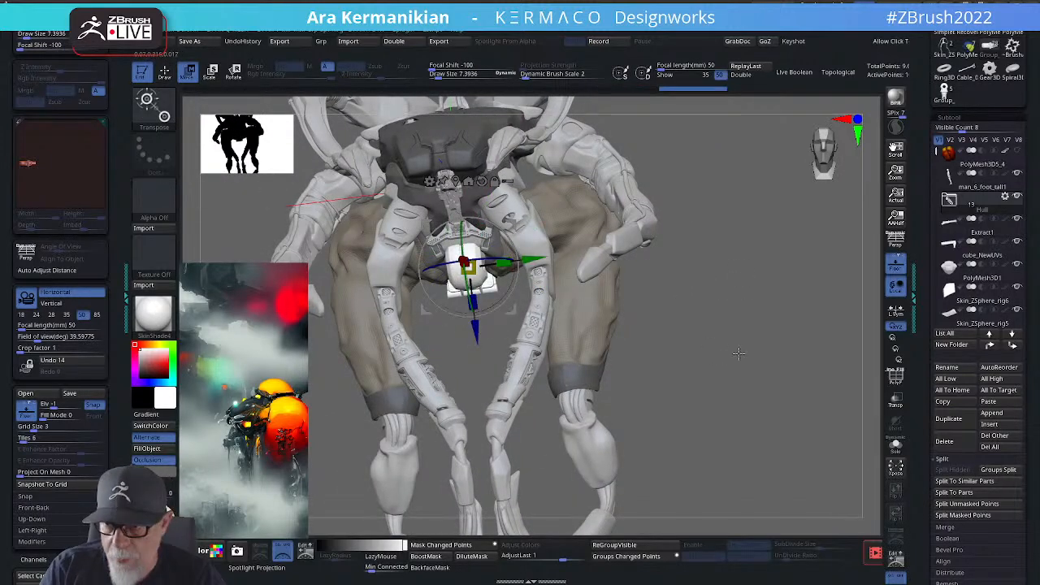
left_click_drag(765, 351, 489, 367)
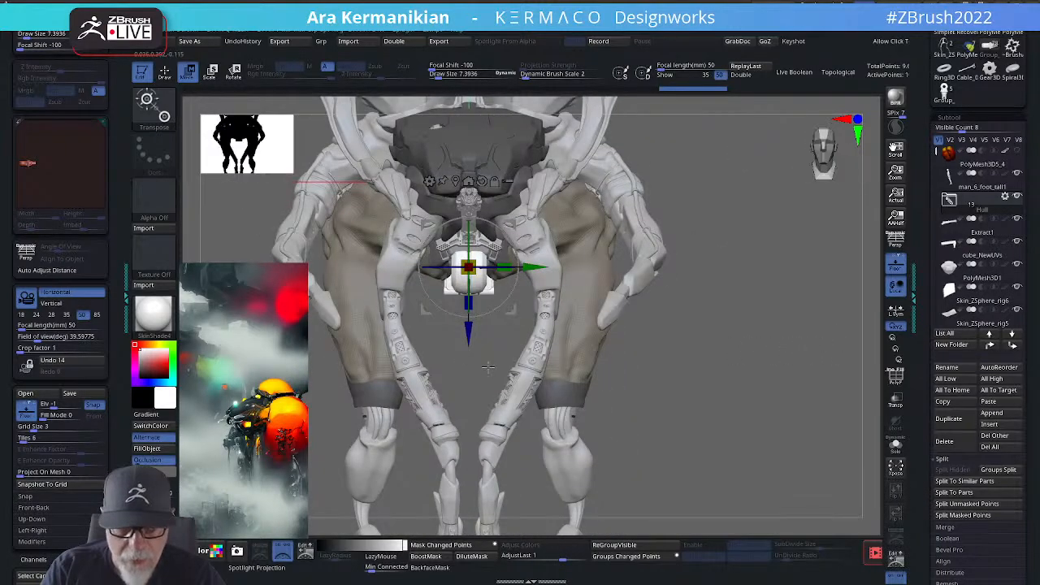
left_click_drag(467, 329, 468, 384)
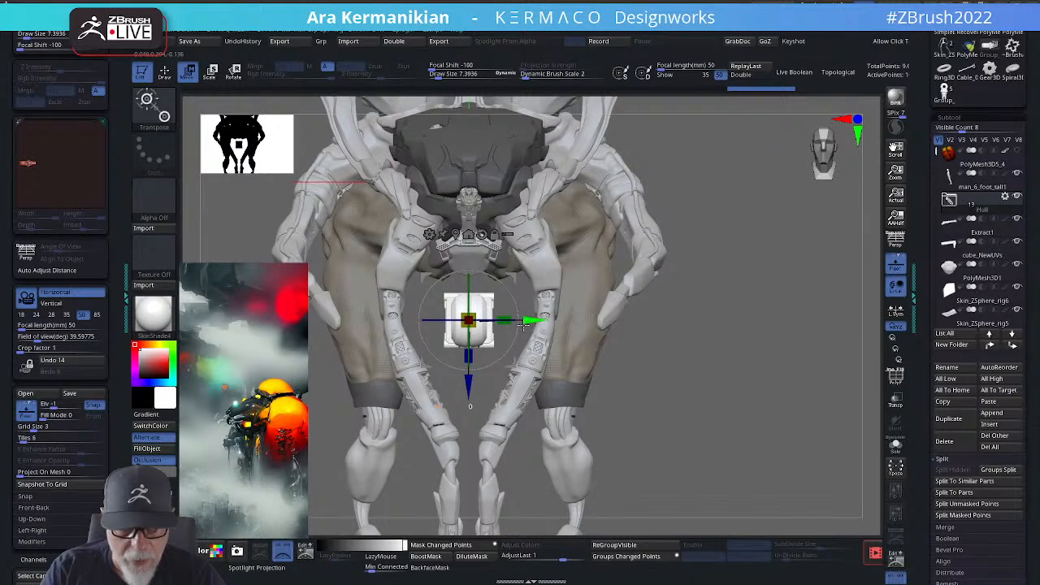
left_click_drag(523, 325, 450, 323)
left_click_drag(766, 348, 827, 333)
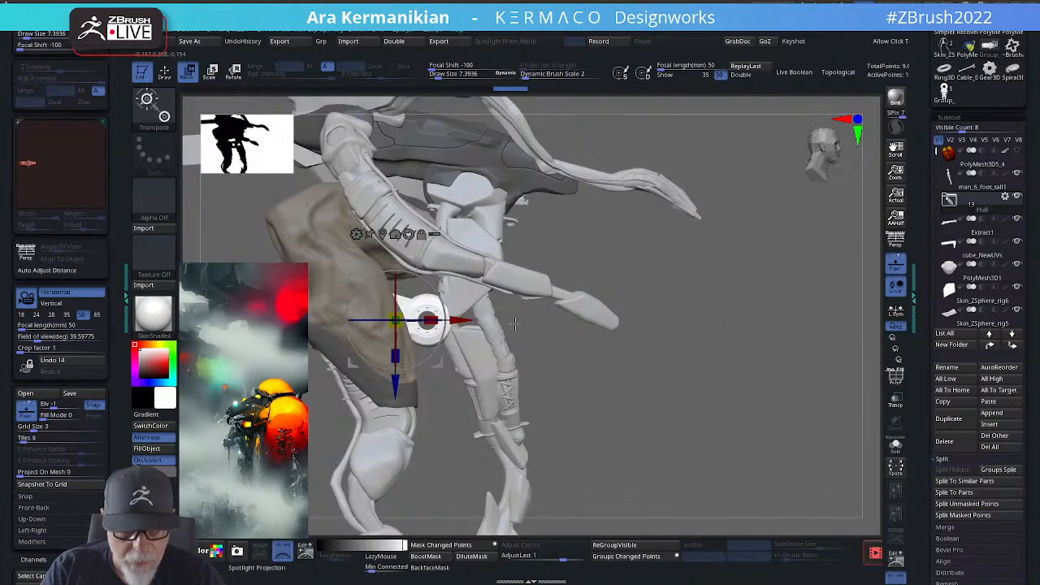
left_click_drag(429, 319, 522, 295)
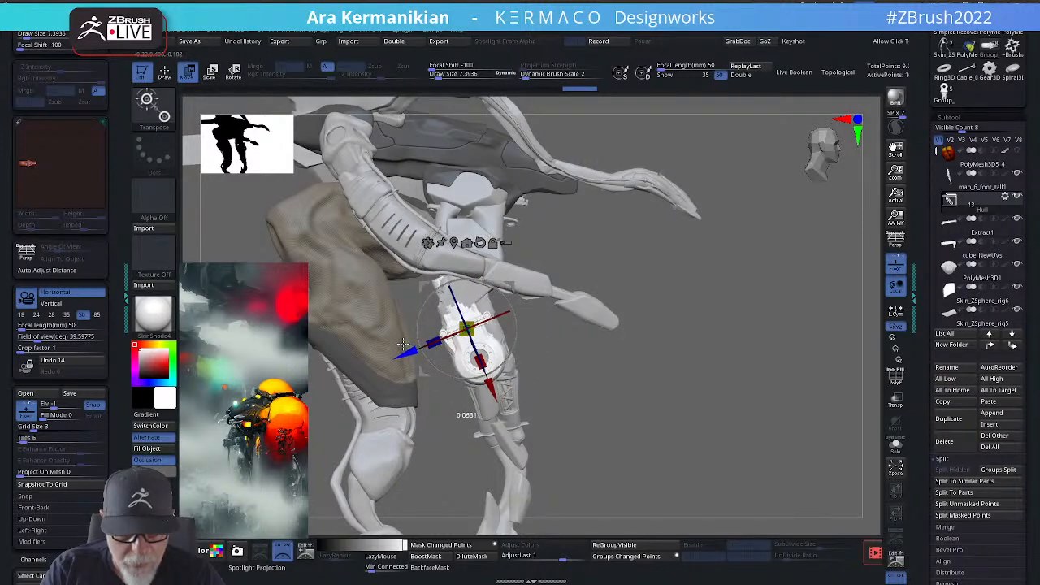
Step: Slide the ring-ended joint up the inner limb and rotate it 180° so its ring end points upward
left_click_drag(676, 397, 644, 416)
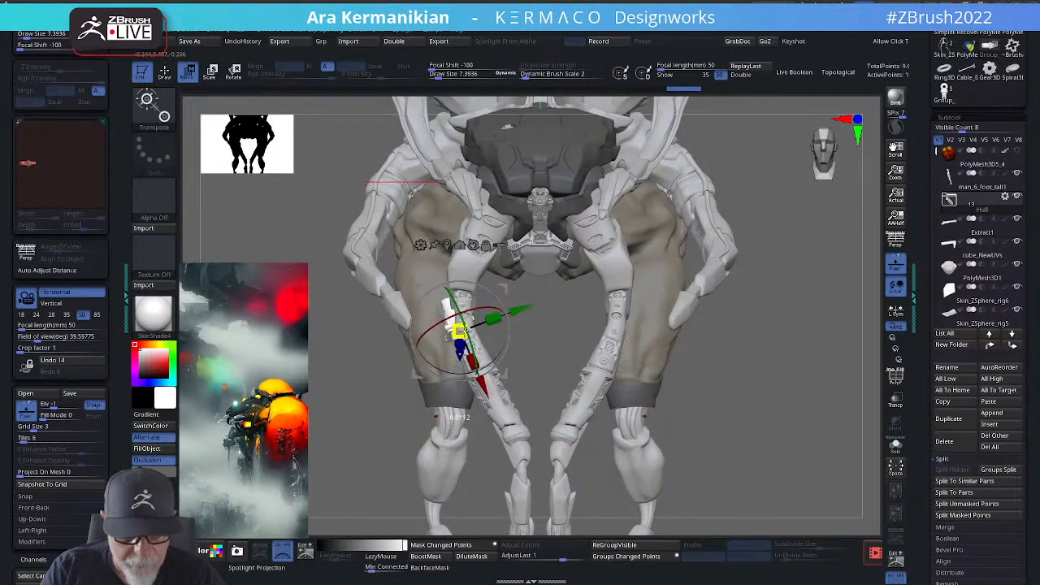
left_click_drag(545, 335, 776, 290)
left_click_drag(798, 328, 552, 332, "alt")
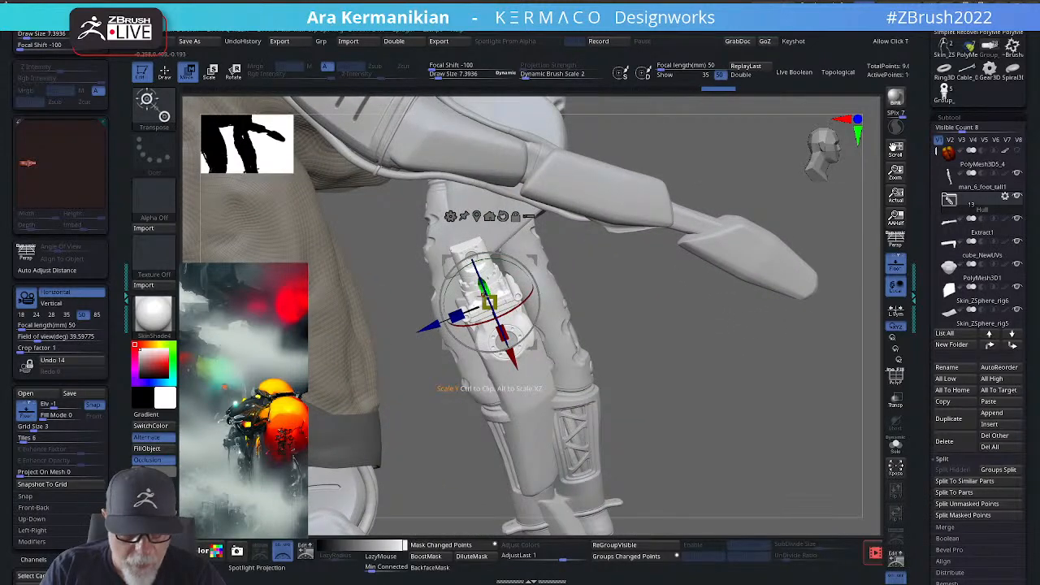
left_click_drag(504, 360, 493, 334)
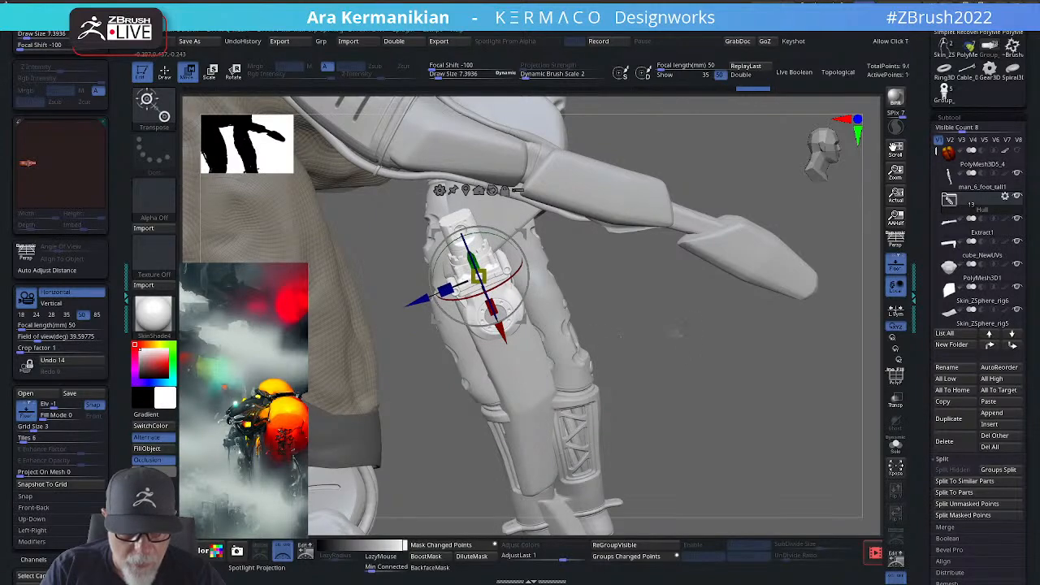
left_click_drag(687, 331, 528, 281)
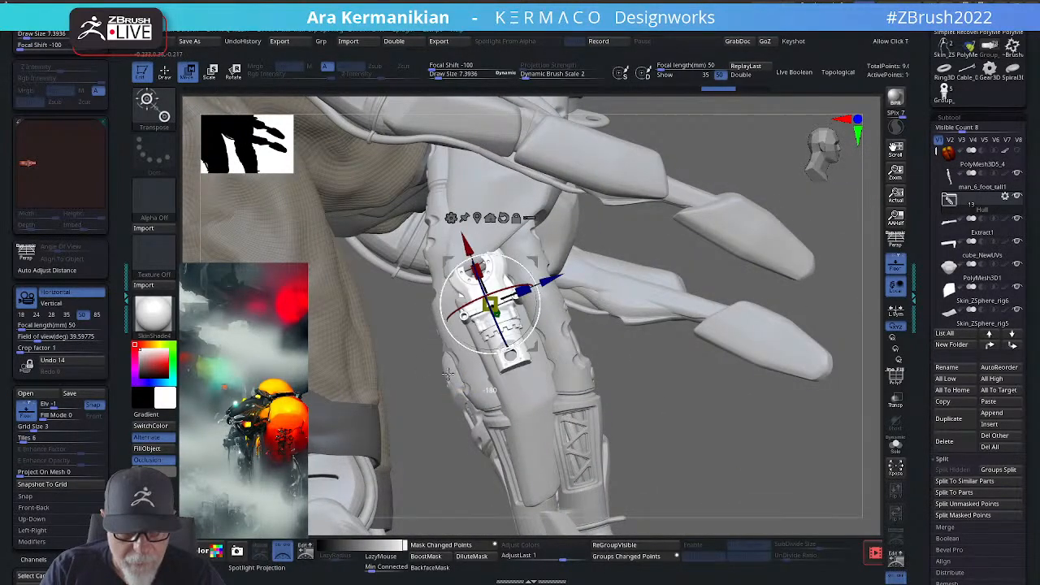
left_click_drag(448, 374, 480, 325)
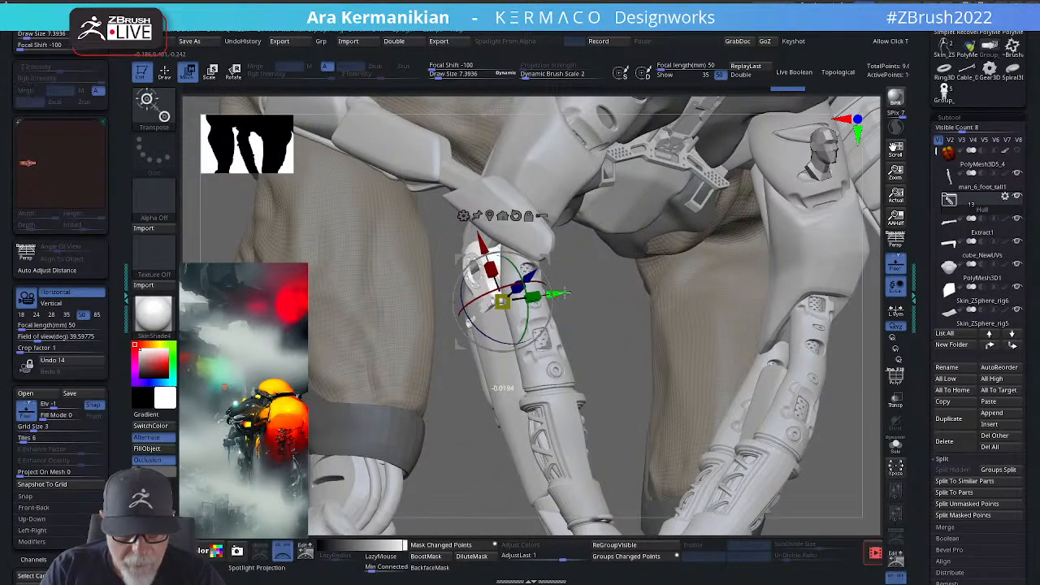
Step: Push the joint into the upper inner limb, straighten it upright and scale it down
left_click_drag(634, 362, 569, 313)
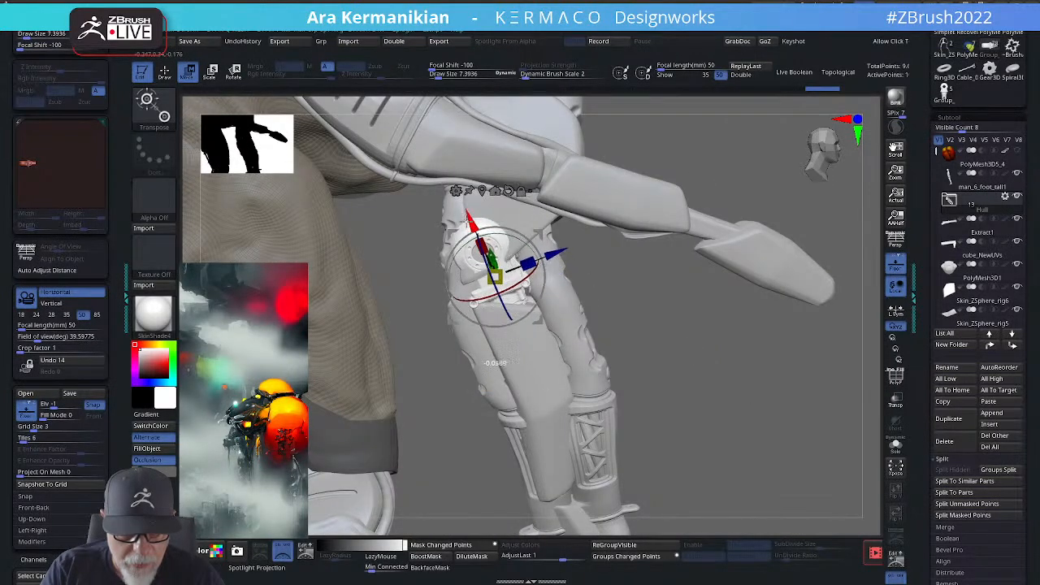
left_click_drag(467, 220, 464, 217)
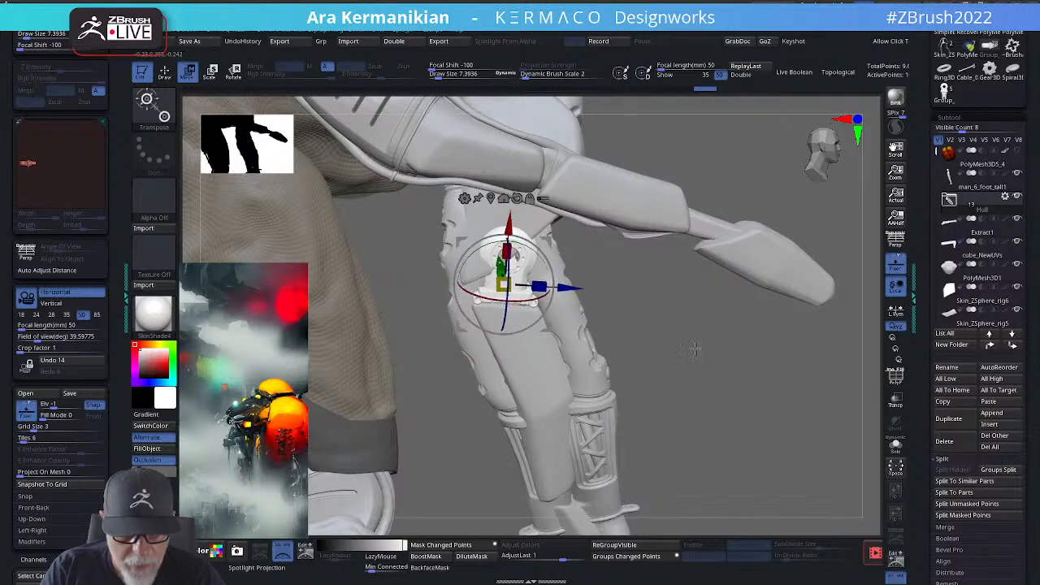
left_click_drag(696, 349, 640, 351)
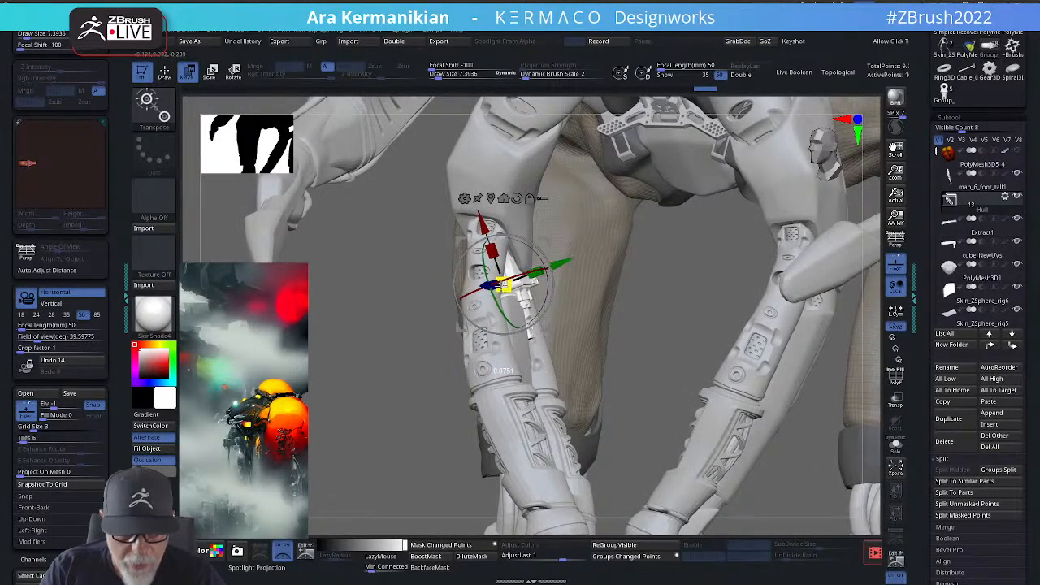
left_click_drag(651, 332, 645, 280)
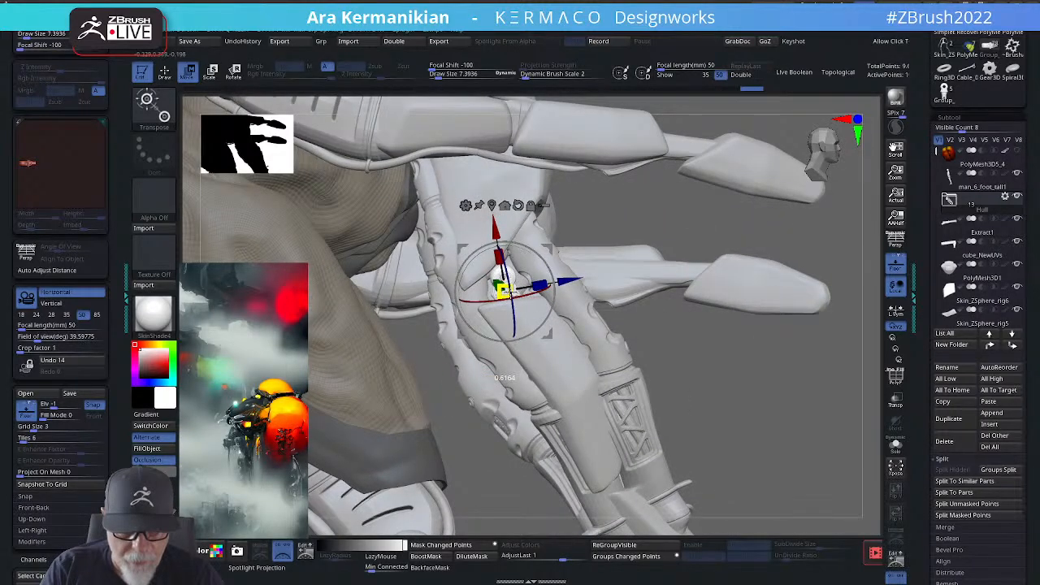
Step: Tilt the joint to follow the limb's slant and seat its ring end on the limb's outer face
left_click_drag(707, 376, 576, 302)
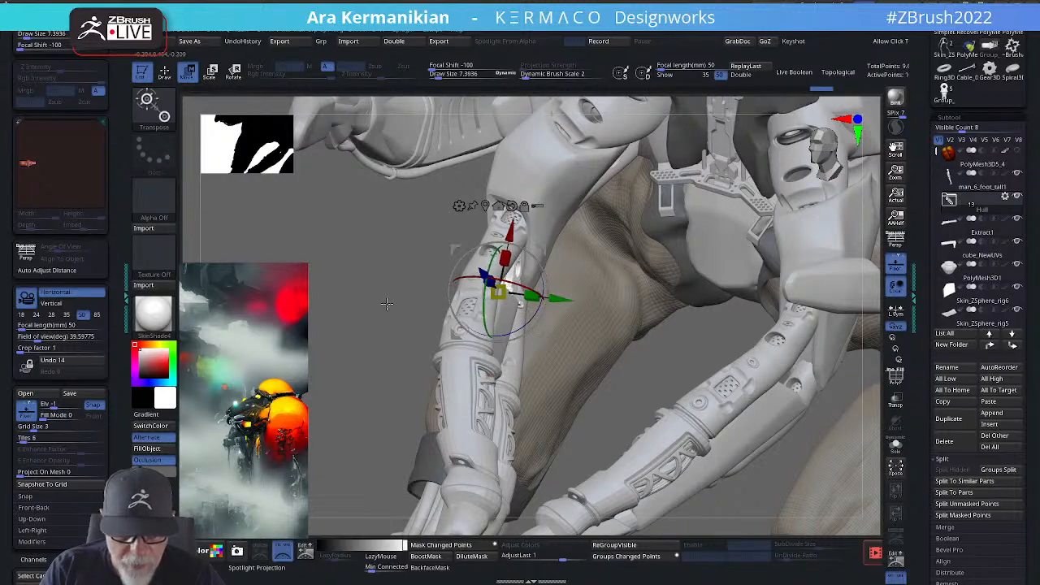
left_click_drag(387, 303, 446, 310)
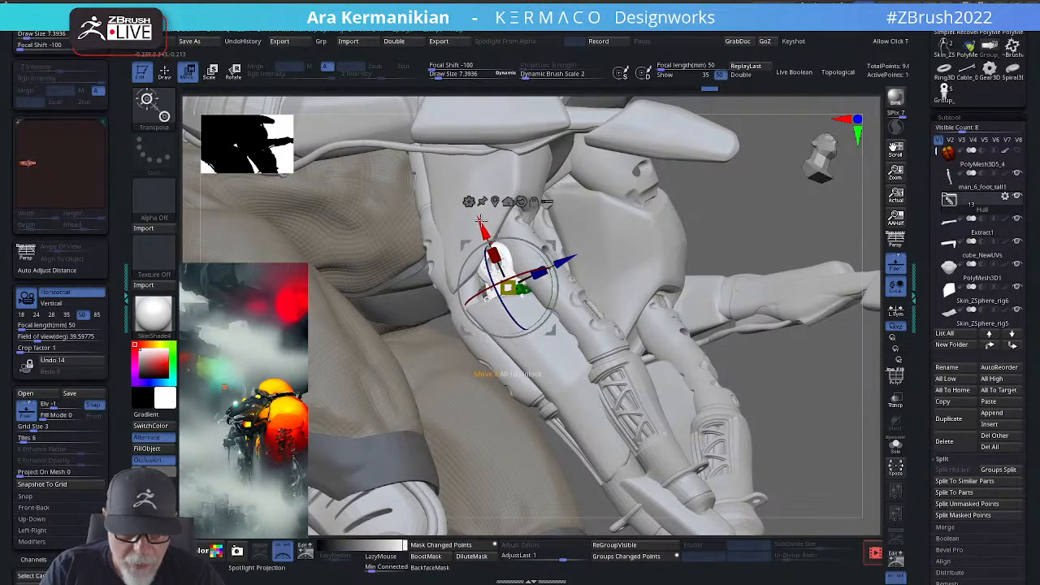
left_click_drag(754, 233, 812, 236)
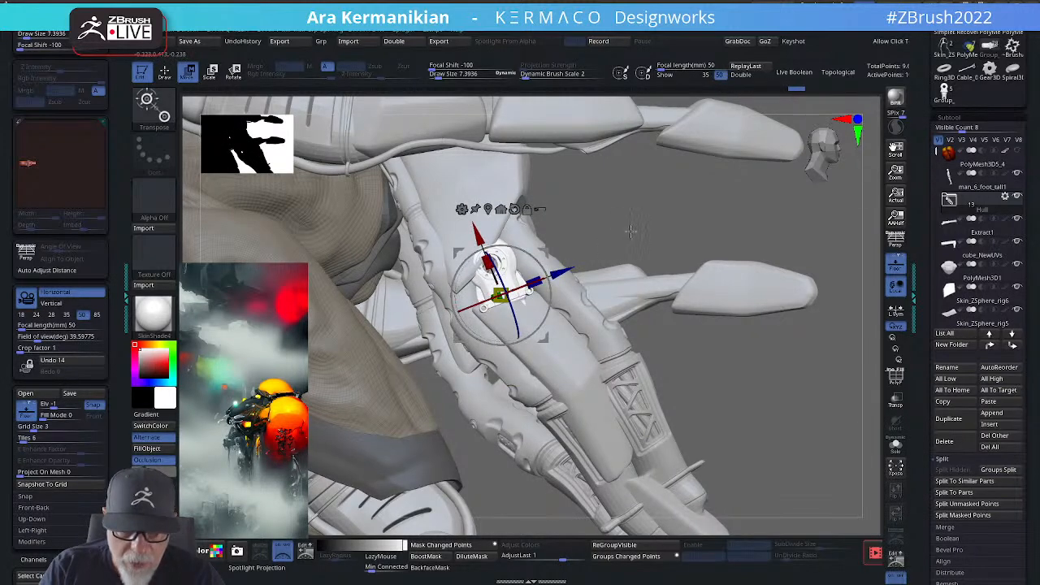
left_click_drag(630, 231, 487, 299)
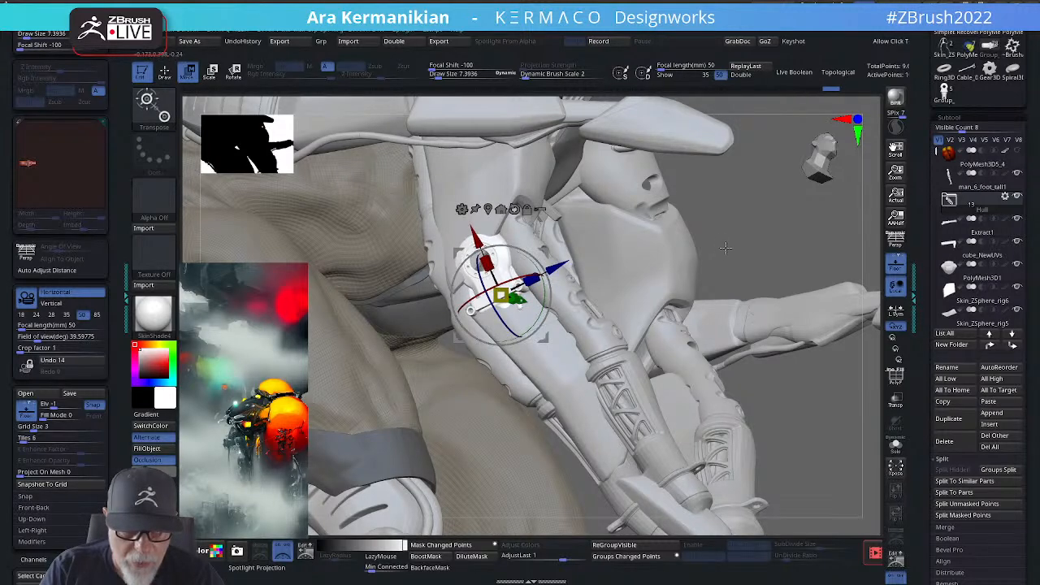
mouse_move(735, 249)
left_mouse_down()
mouse_move(708, 244)
mouse_move(717, 241)
left_mouse_up()
key("q")
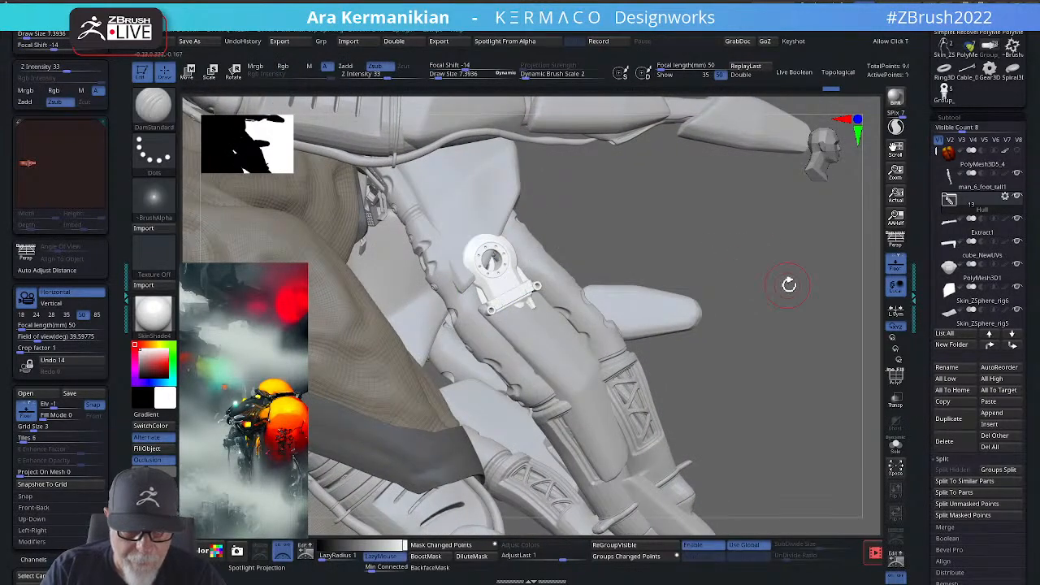
Step: Fine-tune the joint's position and angle so the ring sits against the upper inner limb
left_click_drag(789, 284, 662, 290)
key("w")
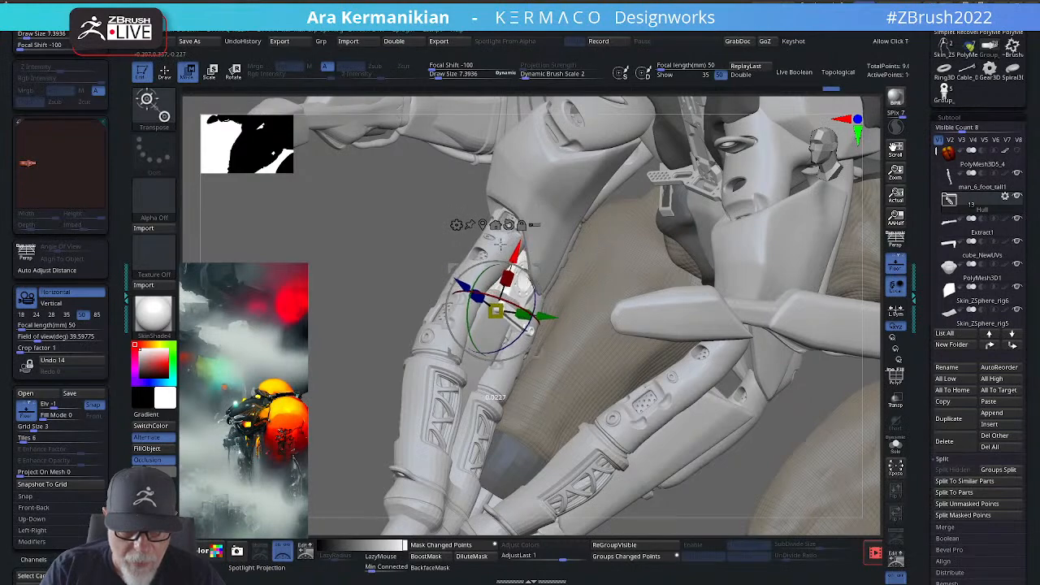
left_click_drag(406, 265, 457, 294)
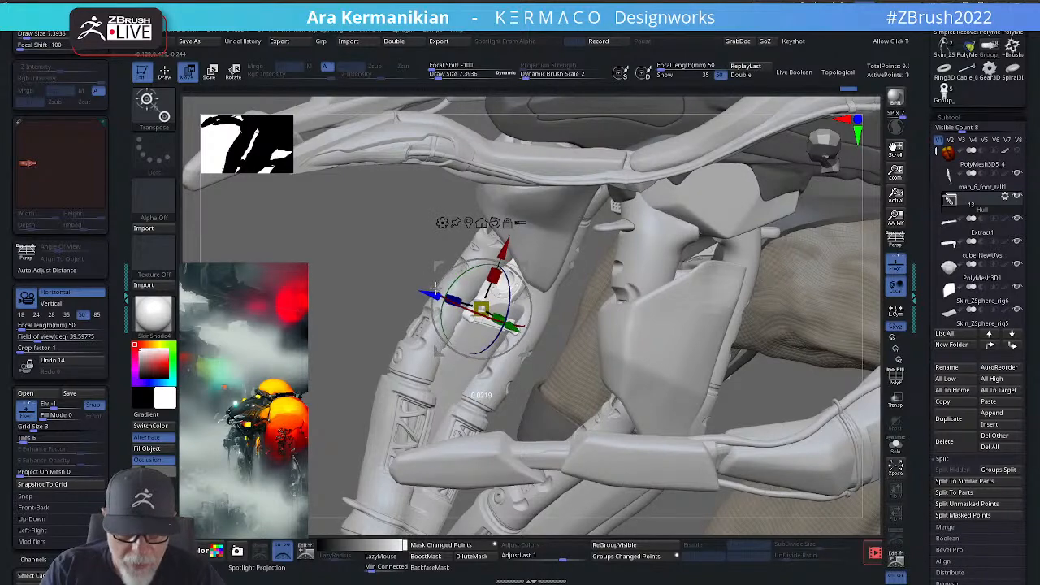
mouse_move(414, 253)
left_mouse_down()
mouse_move(757, 319)
mouse_move(671, 324)
left_mouse_up()
key("q")
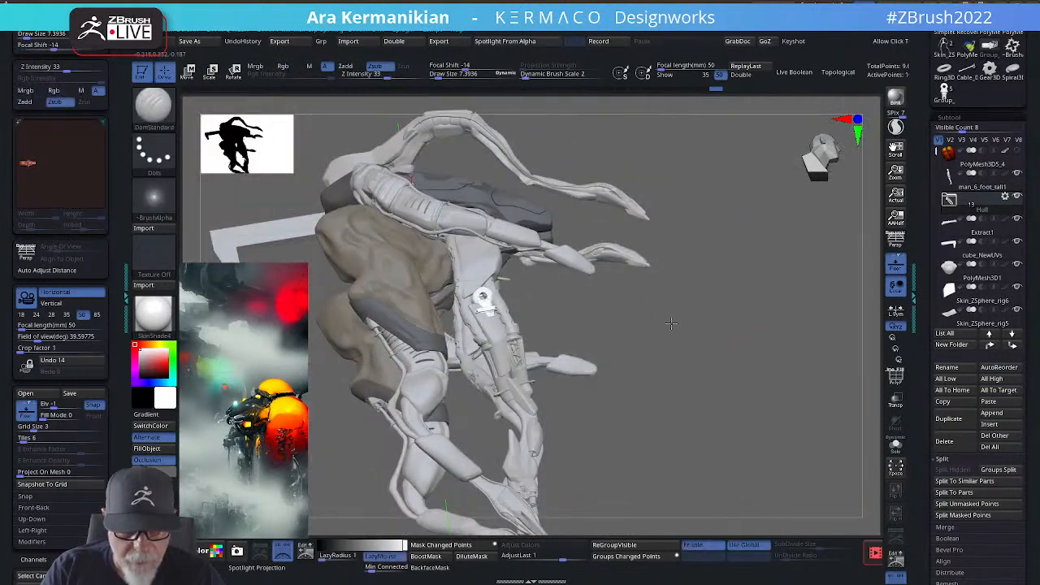
Step: Mirror the ring joint onto the opposite inner limb with Mirror And Weld and check both sides
left_click_drag(752, 336, 692, 315, "alt")
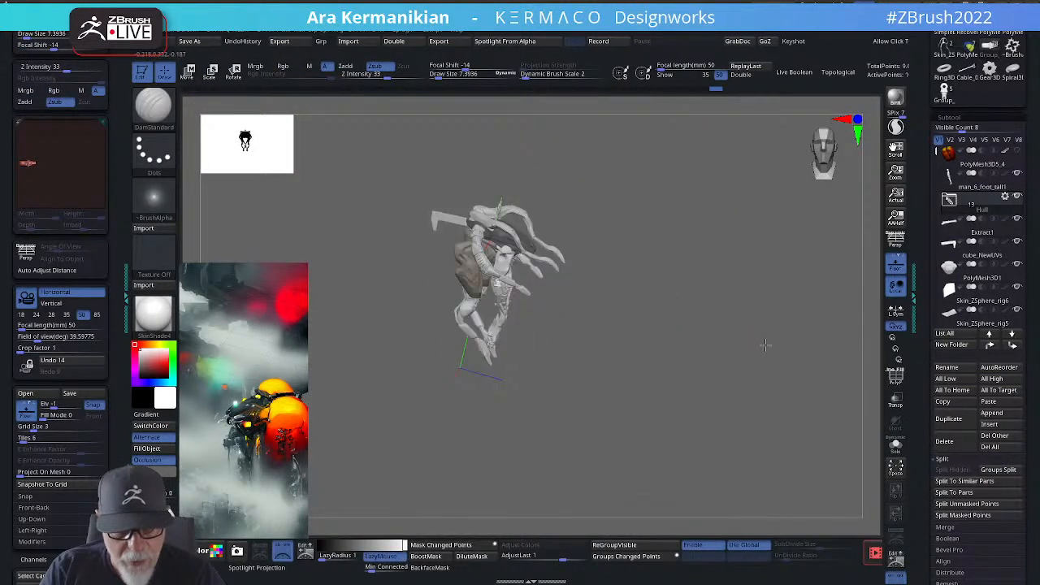
right_click_drag(700, 307, 733, 340, "ctrl")
key("space")
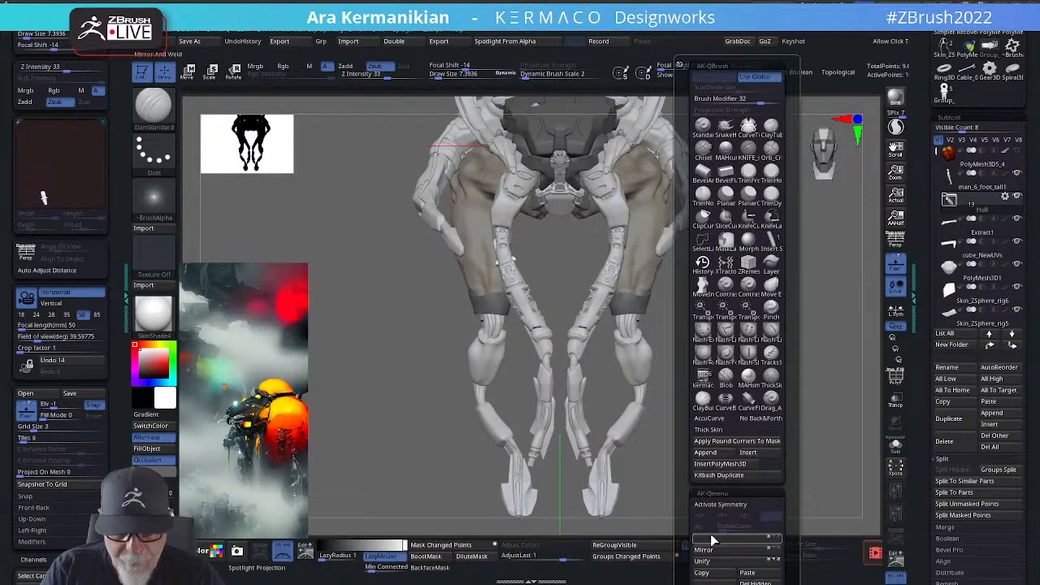
left_click_drag(761, 325, 528, 321)
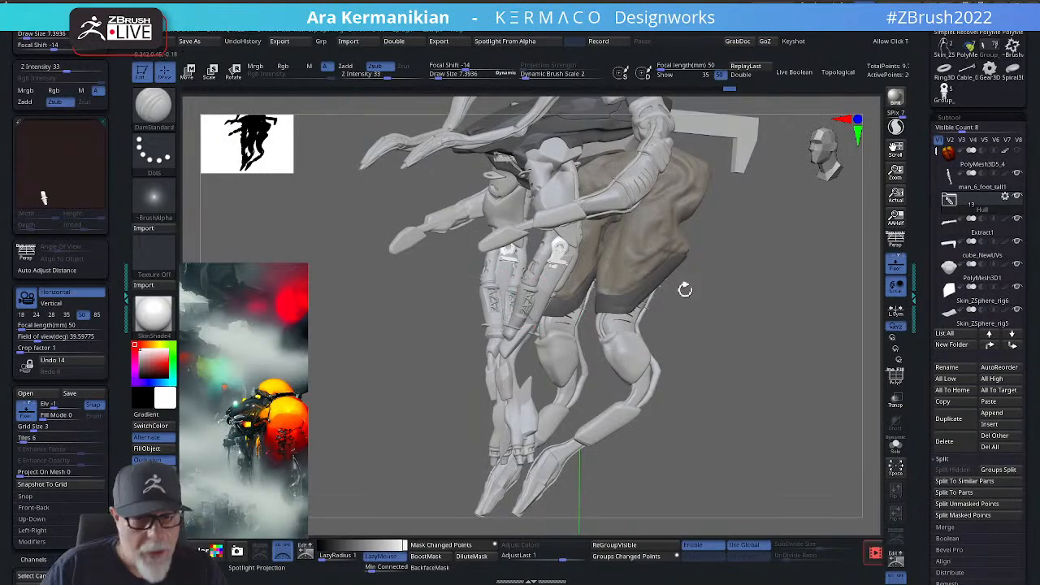
left_click_drag(767, 321, 662, 343)
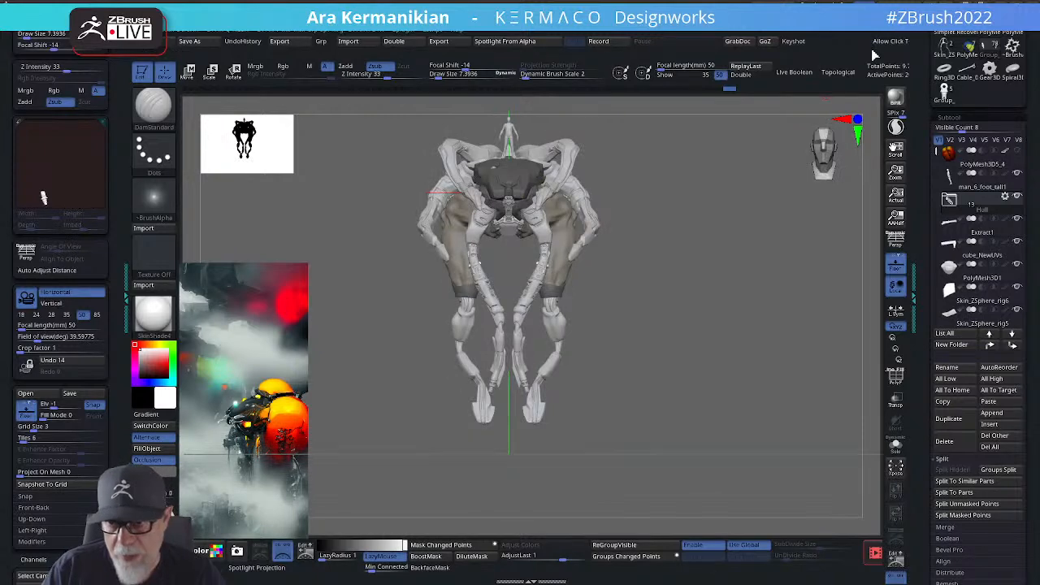
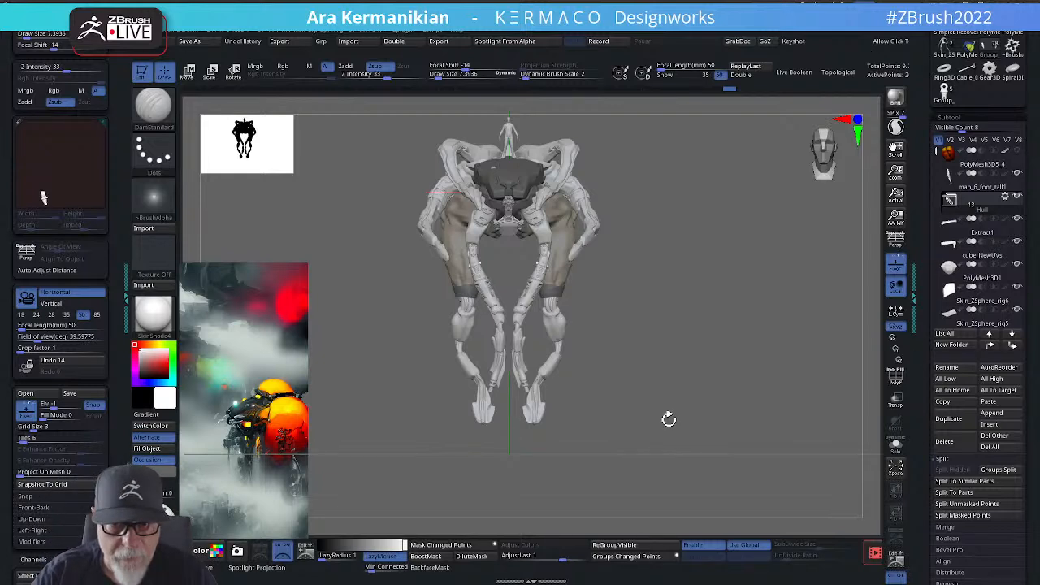
Step: Switch to the kitbash parts tool and delete the Group_04 and Group_08 subtools
left_click_drag(719, 307, 780, 345, "alt")
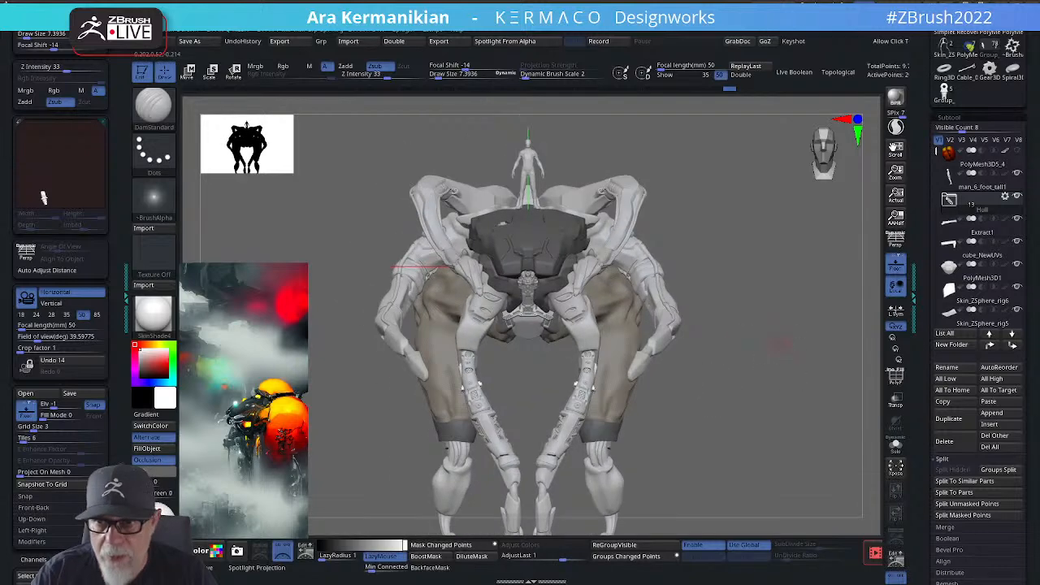
left_click_drag(924, 123, 964, 172)
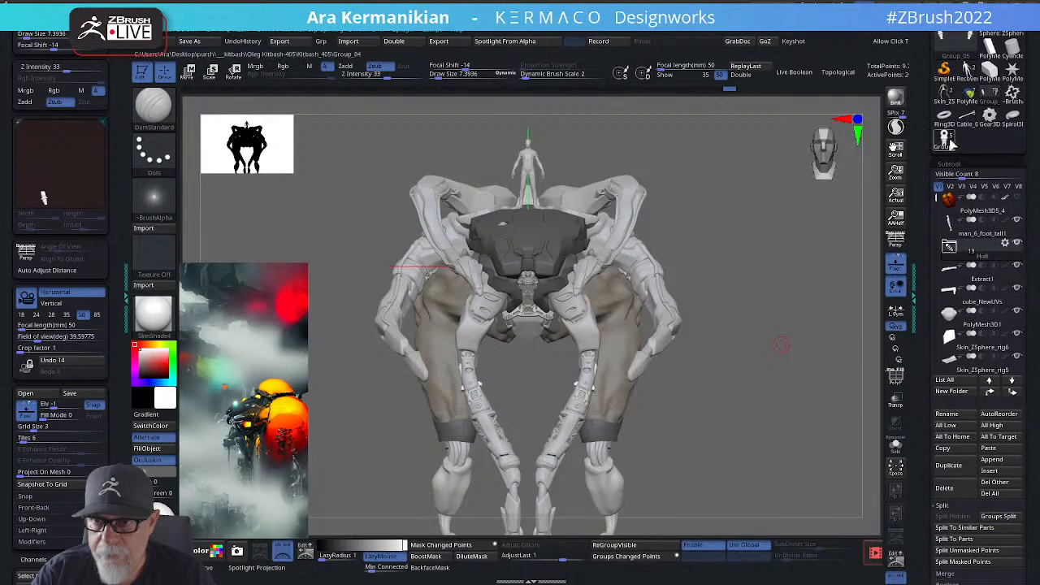
left_click(946, 141)
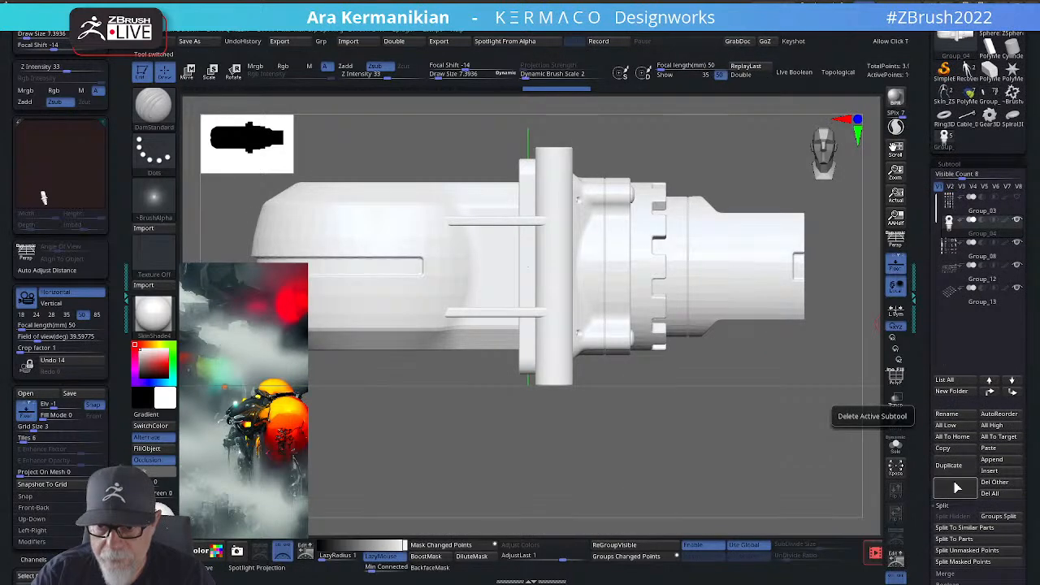
left_click(943, 490)
key("f")
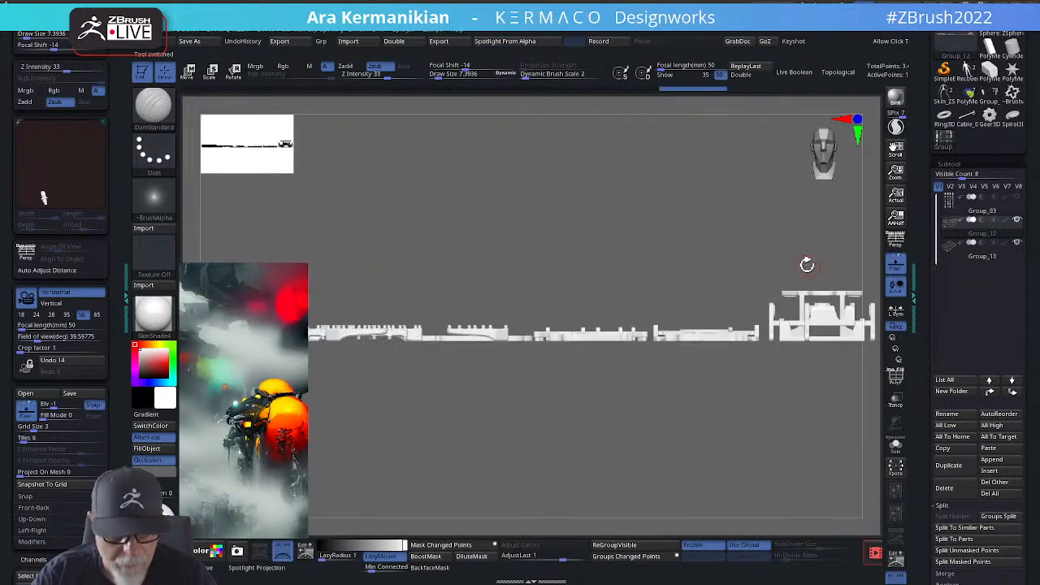
Step: Compare the remaining kitbash groups and examine the brackets and linkages in Group_13 up close
left_click_drag(762, 202, 768, 370)
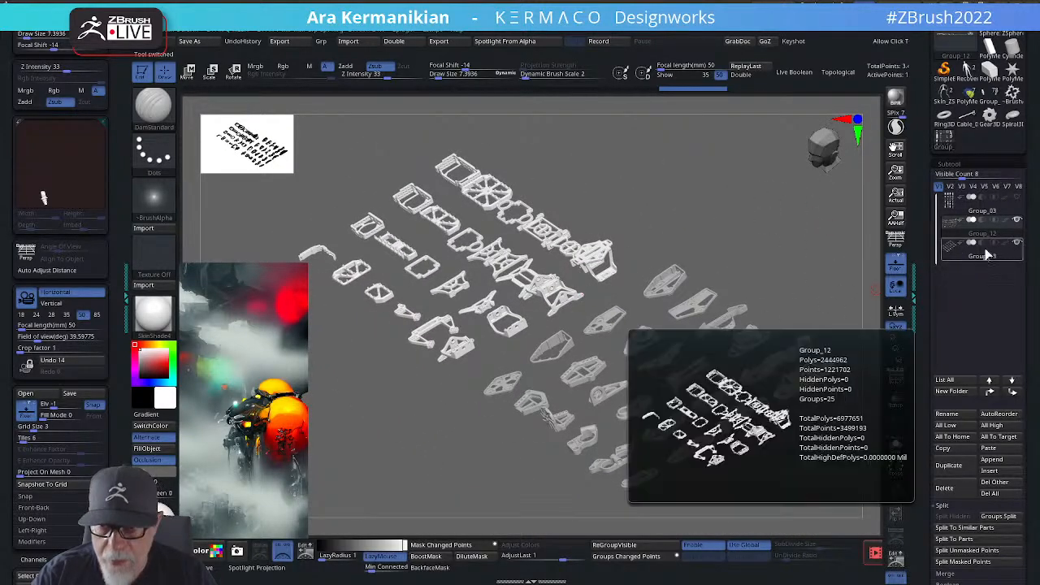
left_click(982, 209)
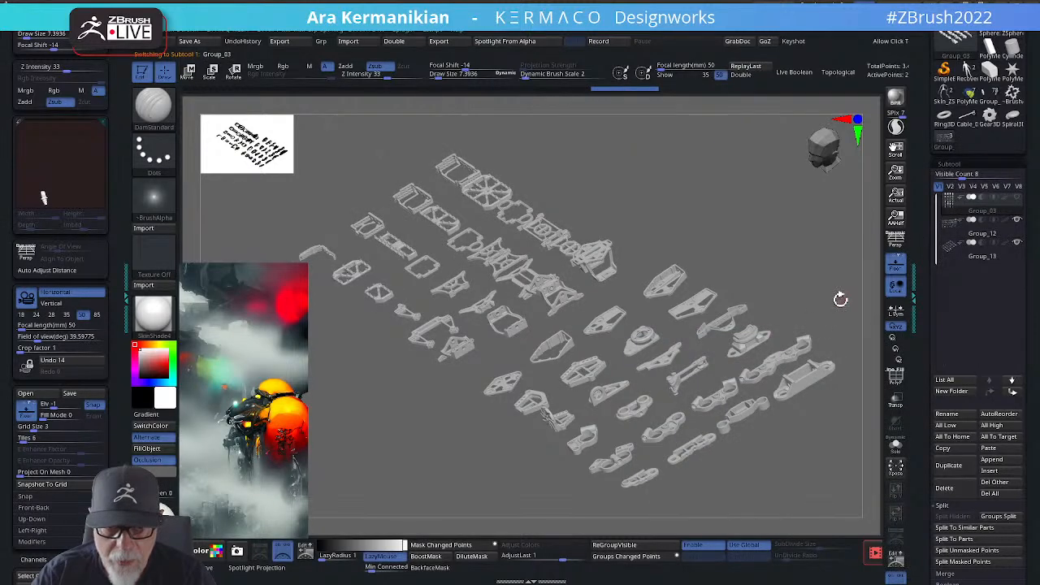
key("f")
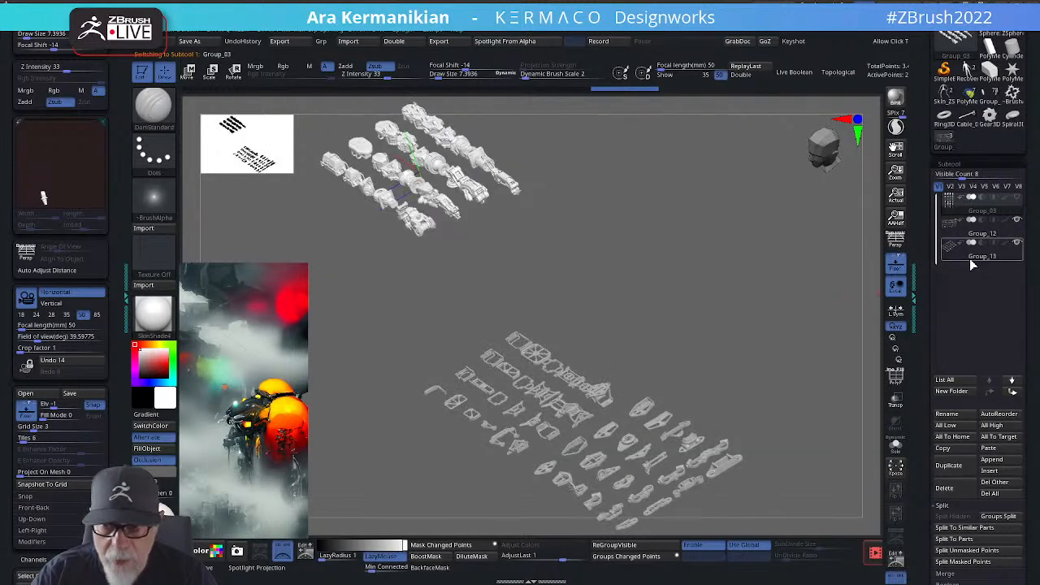
left_click(970, 258)
key("f")
left_click_drag(737, 452, 747, 382, "alt")
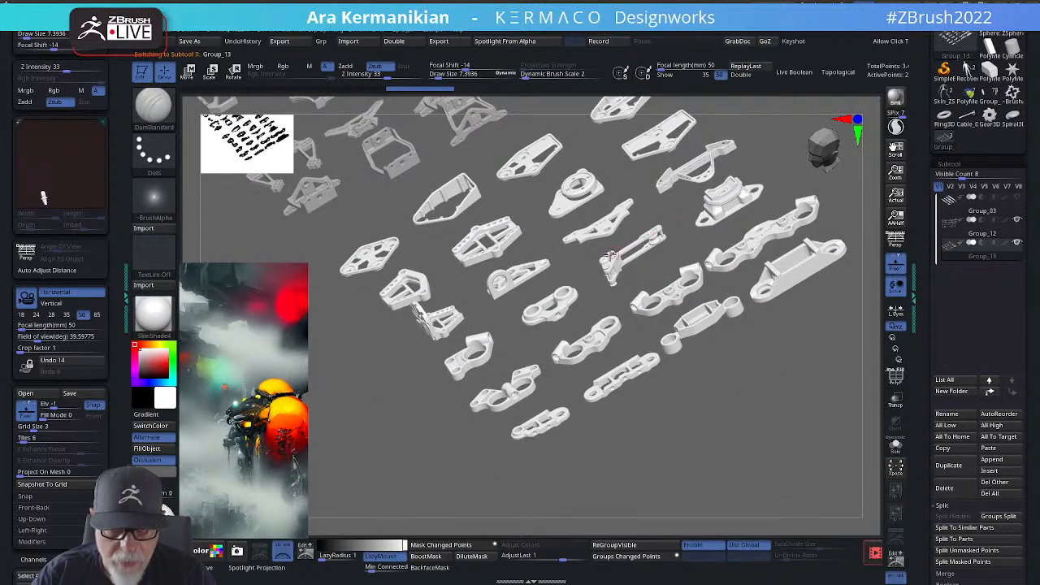
left_click_drag(764, 434, 787, 487)
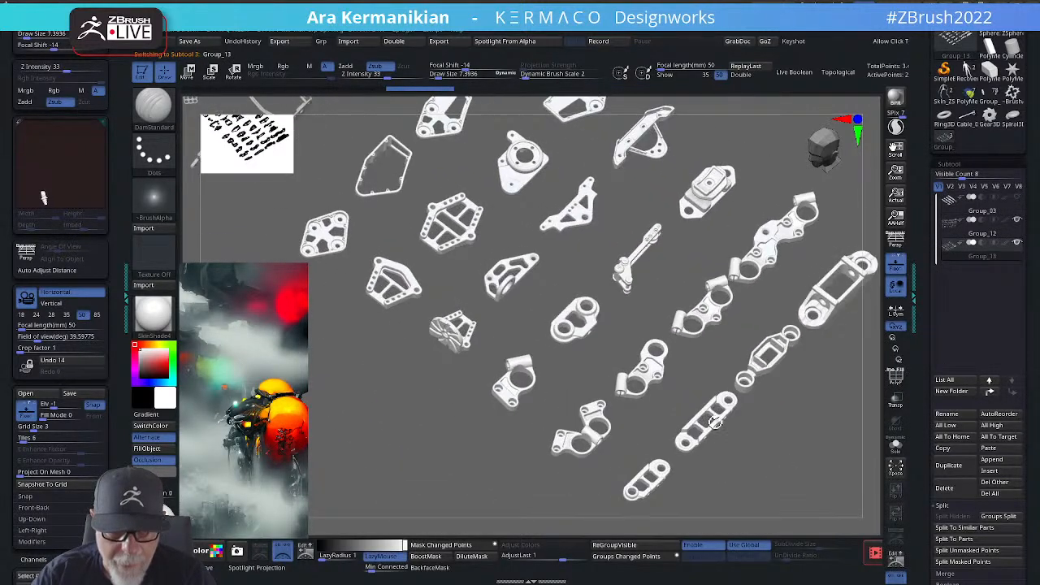
left_click_drag(517, 304, 663, 305)
left_click_drag(584, 224, 870, 231)
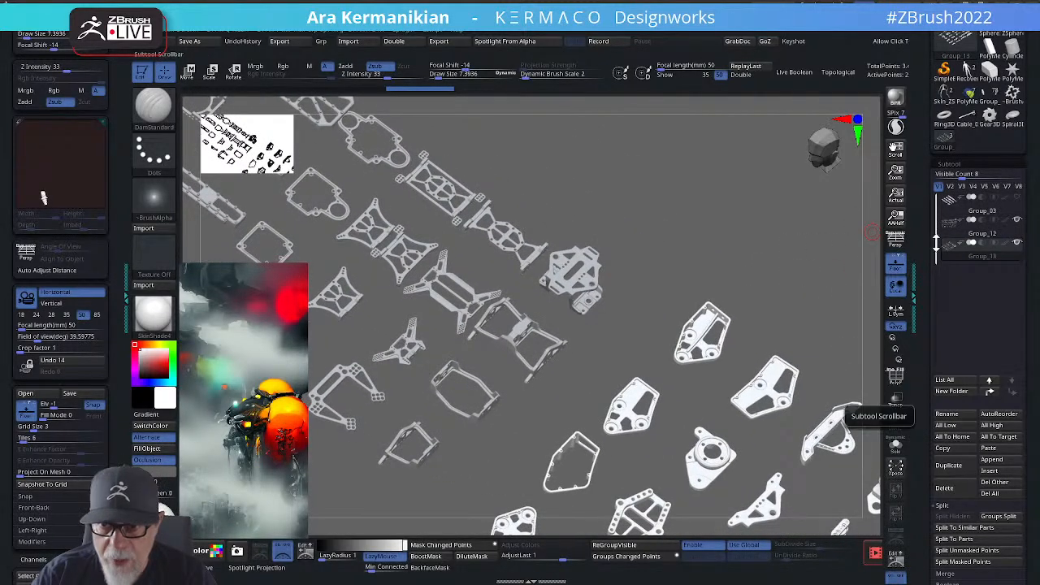
Step: Make Group_12 the active subtool and frame its flat frame plates face-on to examine them
left_click(982, 234)
left_click_drag(804, 286, 599, 188, "alt")
mouse_move(740, 273)
left_mouse_down("alt")
mouse_move(701, 243)
mouse_move(784, 220)
mouse_move(768, 357)
mouse_move(763, 340)
left_mouse_up("alt")
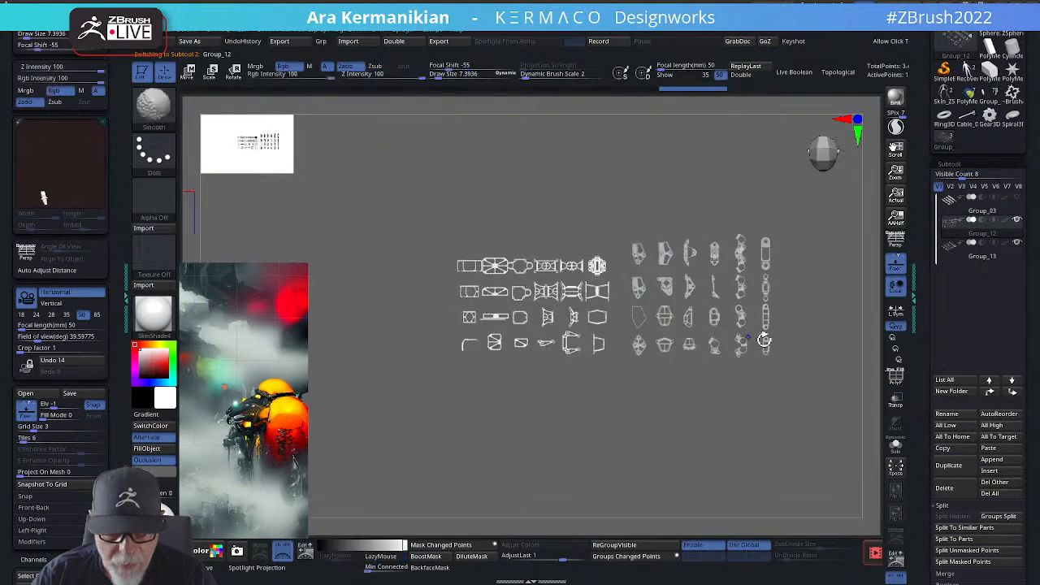
mouse_move(467, 411)
left_mouse_down("alt")
mouse_move(724, 429)
mouse_move(556, 522)
mouse_move(464, 415)
left_mouse_up("alt")
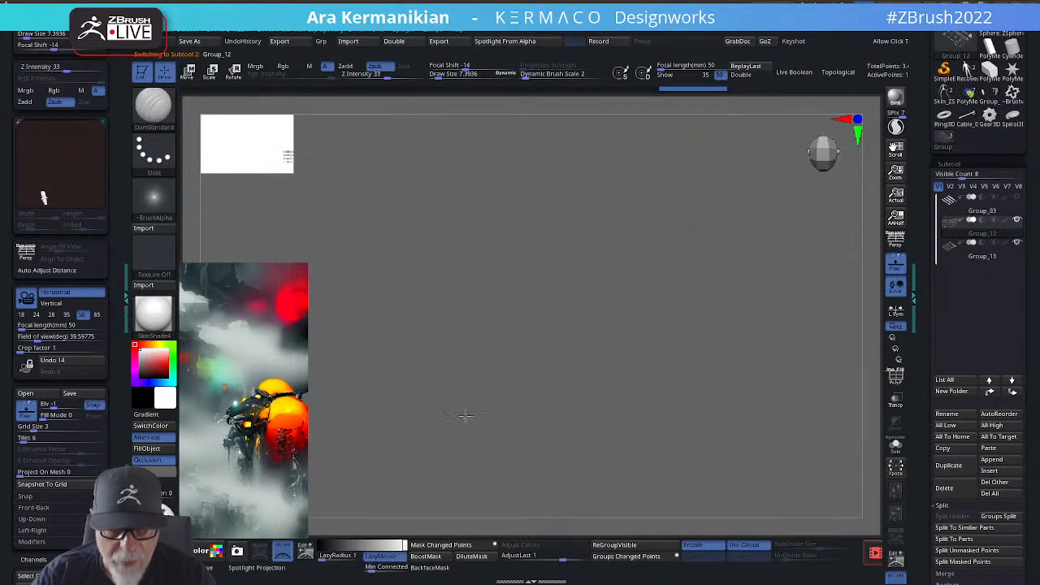
key("f")
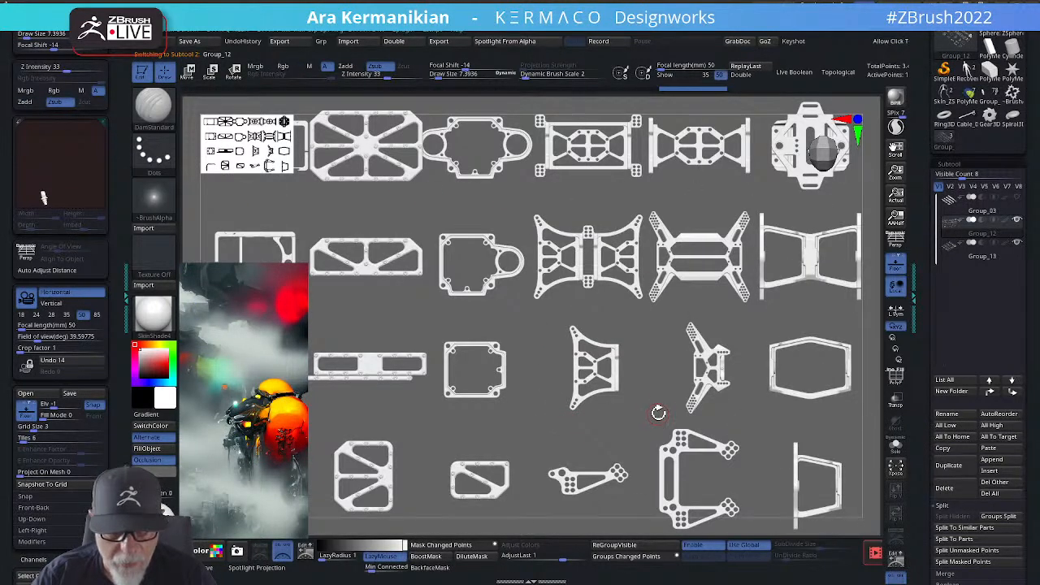
Step: Make Group_13 the active subtool, show the hidden Group_03 subtool, and frame the Group_13 brackets and linkages
key("f")
left_click_drag(745, 475, 719, 474, "alt")
left_click_drag(560, 473, 1024, 295, "alt")
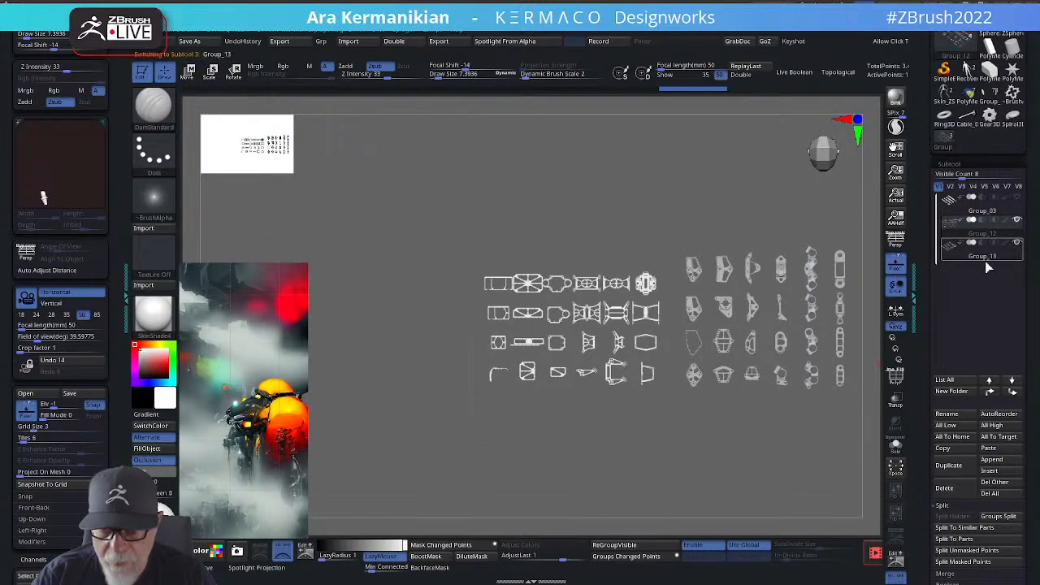
left_click(1007, 200)
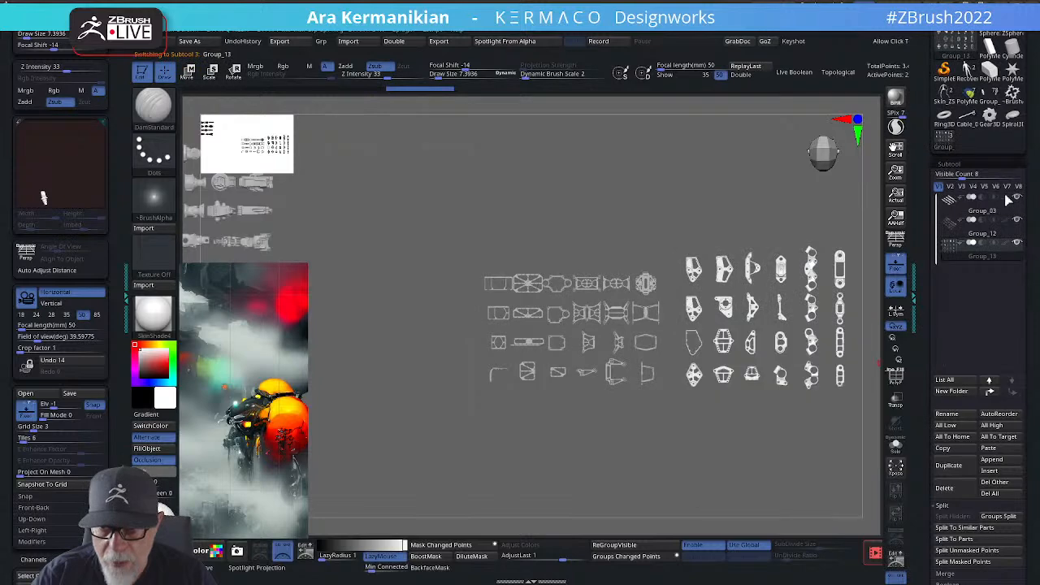
key("f")
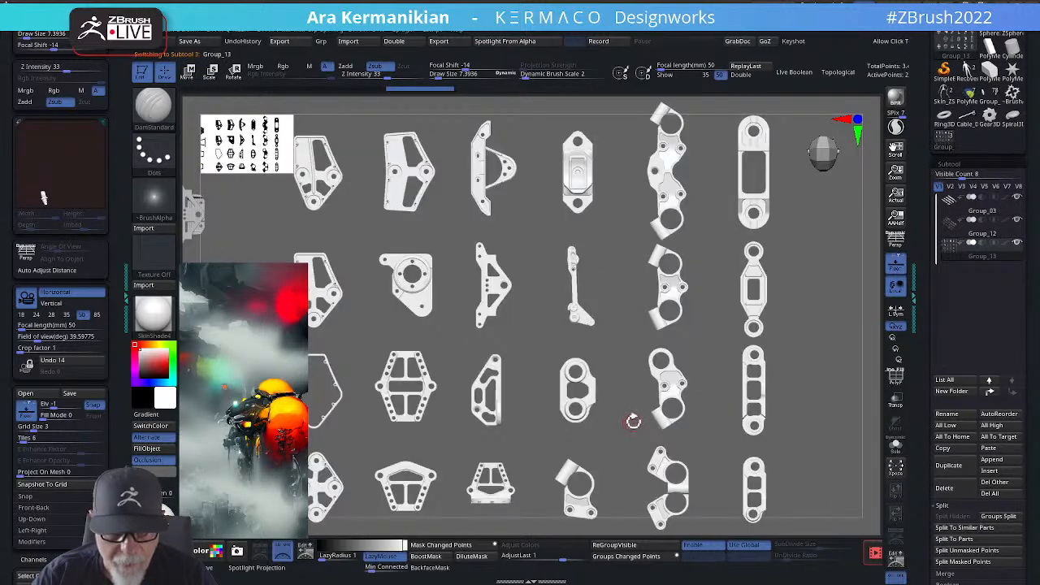
key("f")
Step: Look over the Group_12 frame plates, make Group_03 active, and examine its mechanical parts from several angles
left_click_drag(406, 354, 837, 369)
left_click_drag(625, 262, 518, 286)
left_click_drag(550, 229, 682, 220, "alt")
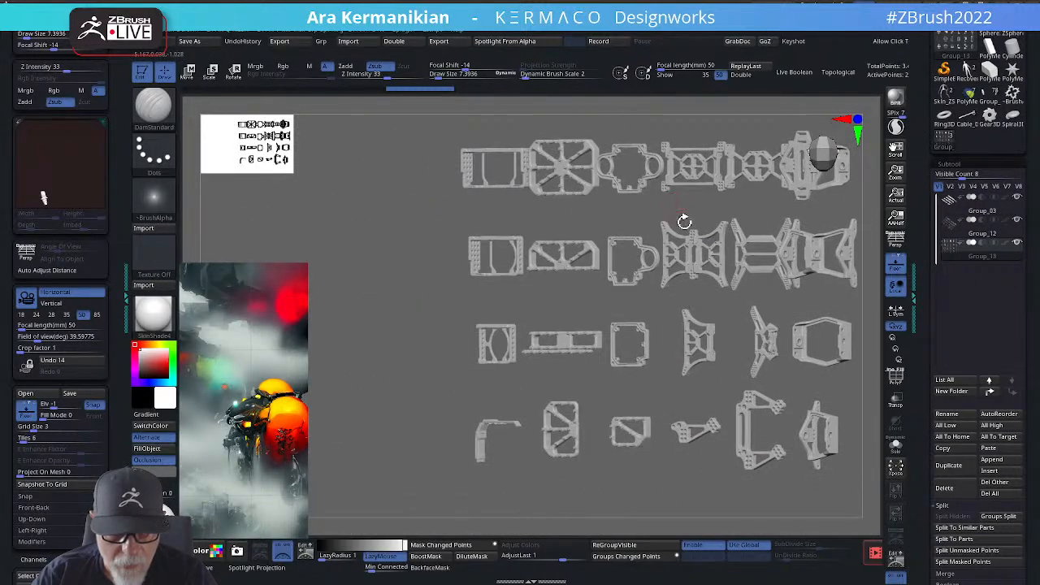
left_click_drag(487, 345, 447, 519, "alt")
left_click_drag(723, 376, 555, 374, "alt")
left_click_drag(556, 375, 836, 227, "alt")
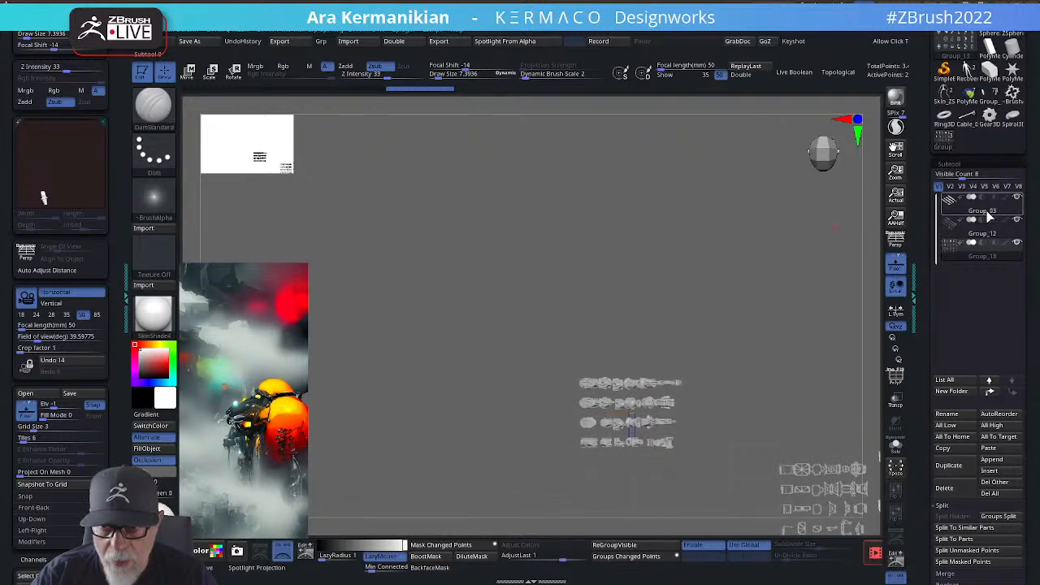
key("f")
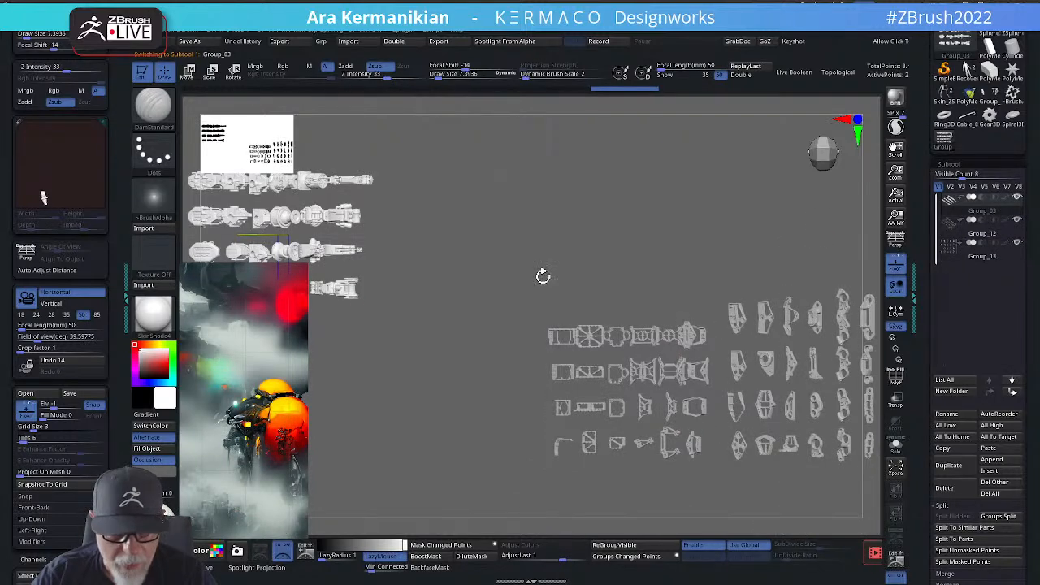
key("f")
left_click_drag(809, 331, 767, 295)
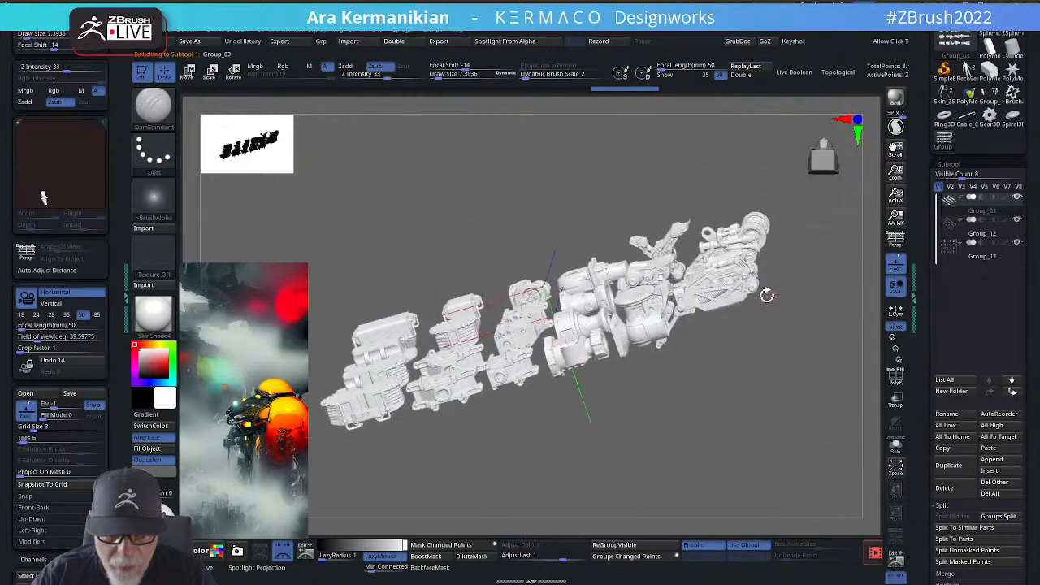
left_click_drag(757, 378, 689, 423)
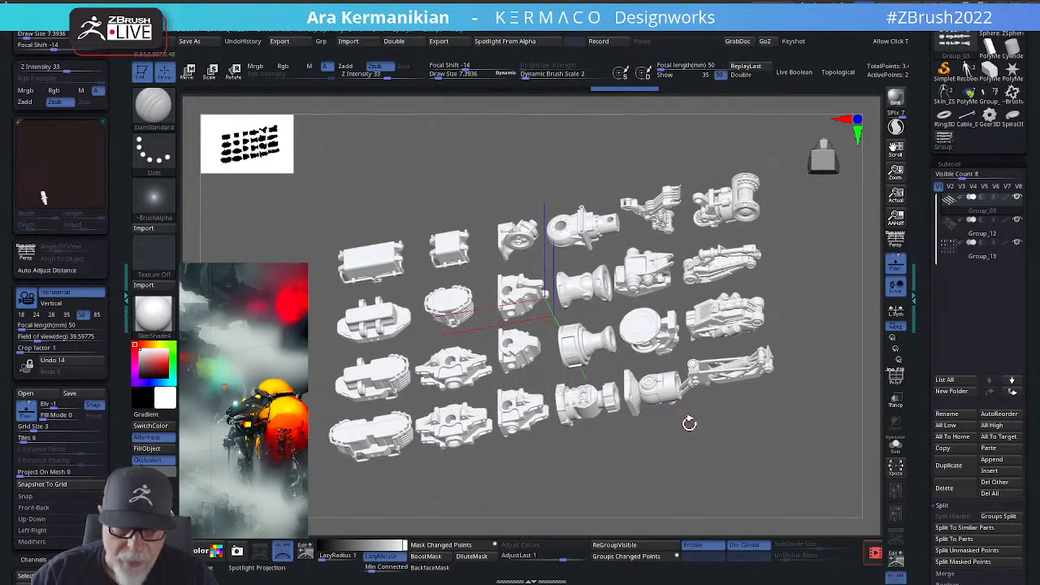
Step: Isolate the long arm with the shock absorber in Group_03 and create a separate copy with Kitbash Duplicate
mouse_move(772, 417)
left_mouse_down("shift")
mouse_move(776, 483)
mouse_move(717, 425)
mouse_move(726, 399)
mouse_move(655, 342)
mouse_move(610, 329)
left_mouse_up("shift")
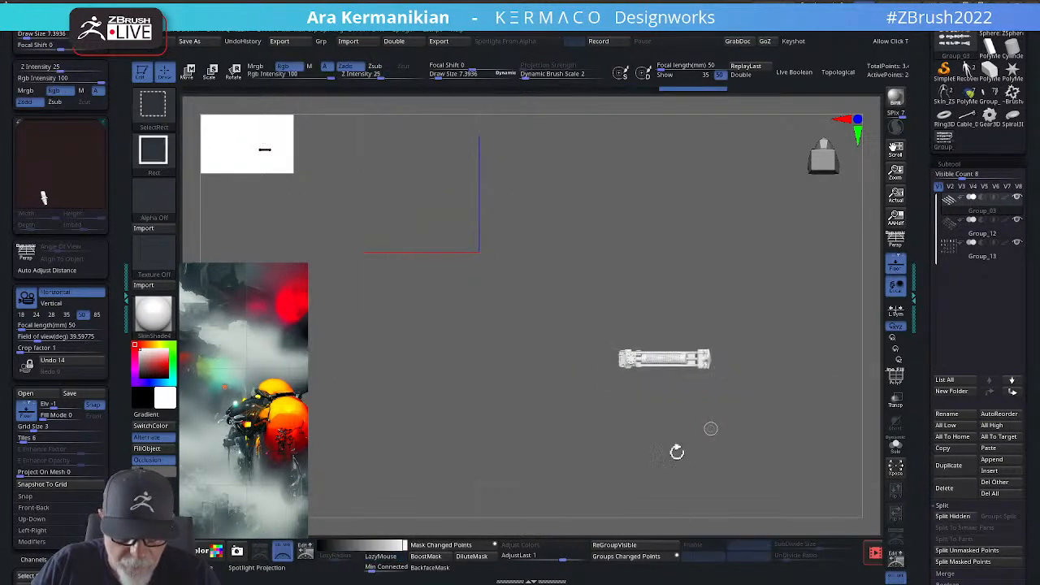
left_click_drag(677, 452, 671, 347)
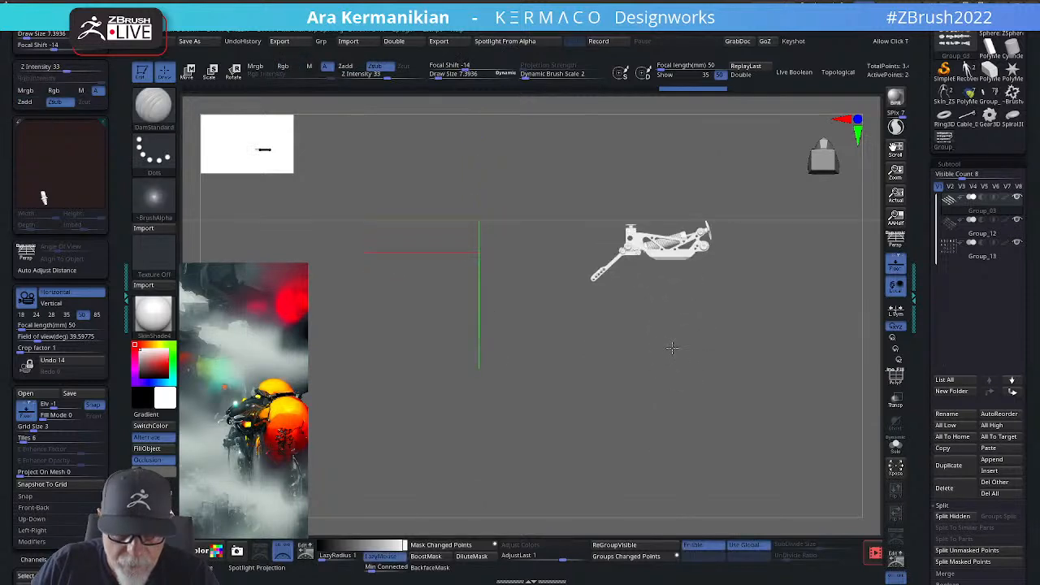
key("space")
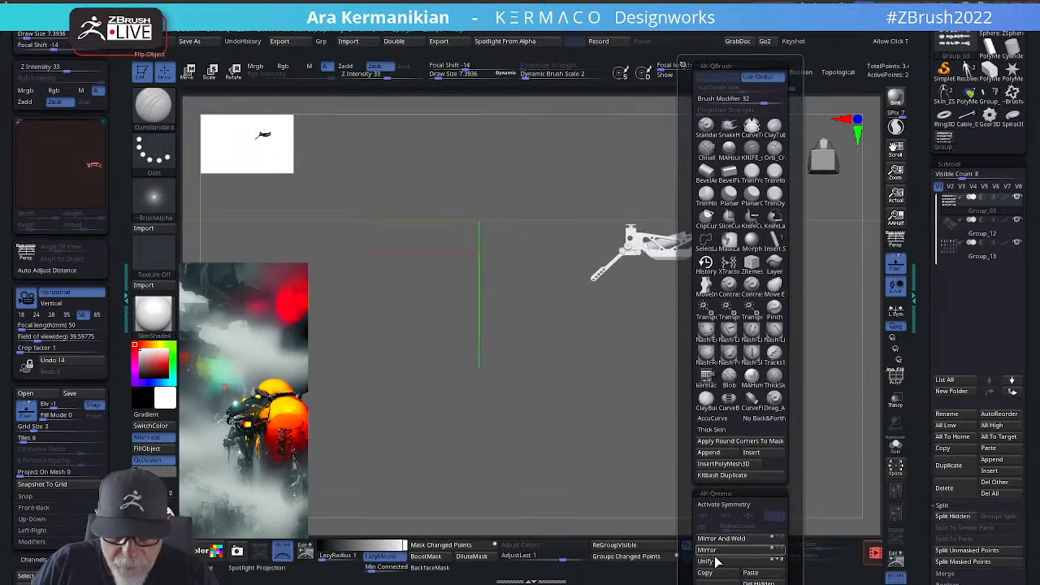
left_click(738, 476)
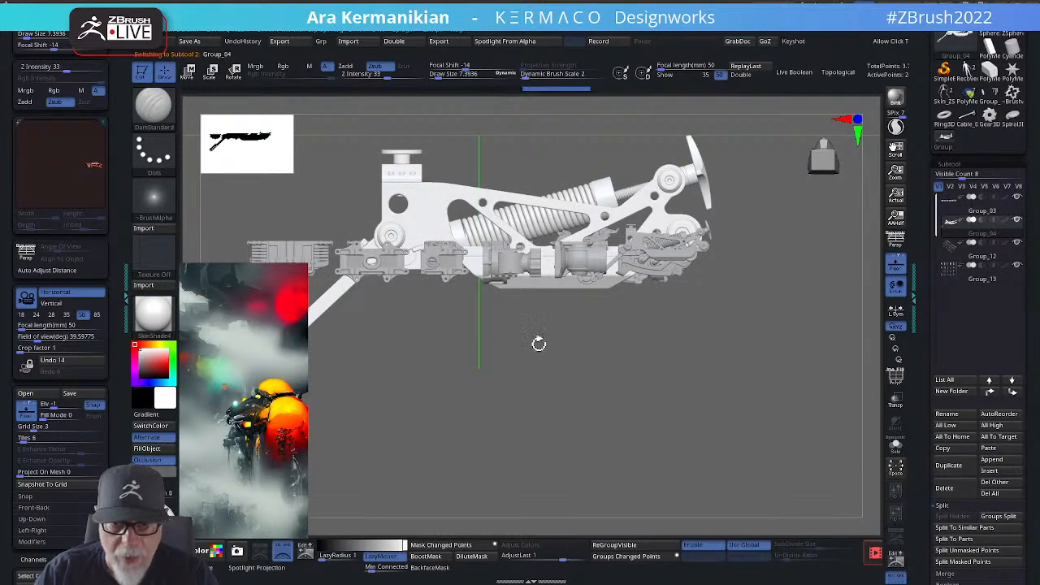
Step: Examine the duplicated shock-absorber arm from several angles and look over all Group_03 parts face-on
left_click_drag(740, 323, 689, 192)
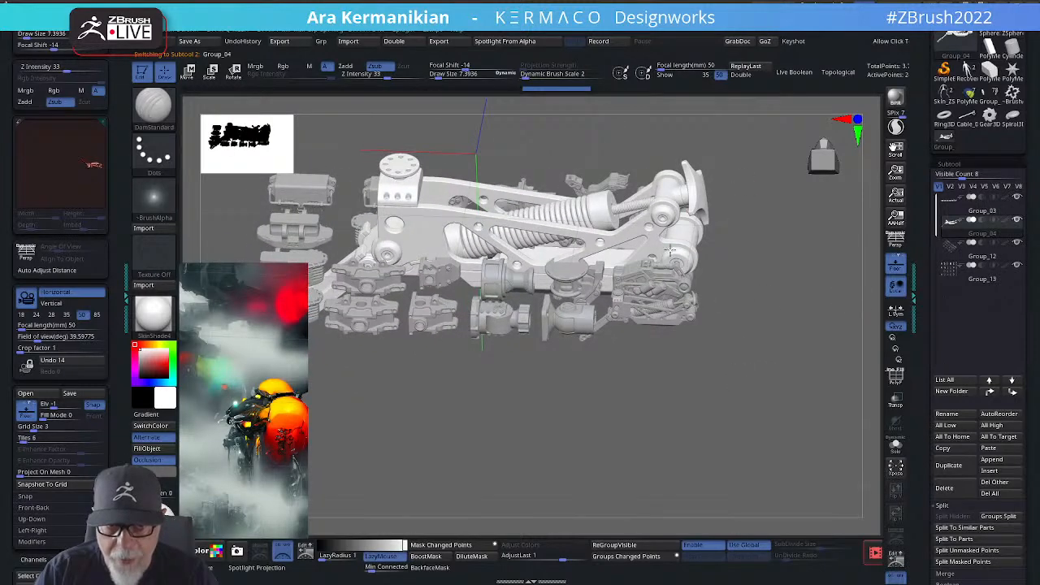
left_click_drag(772, 393, 764, 358)
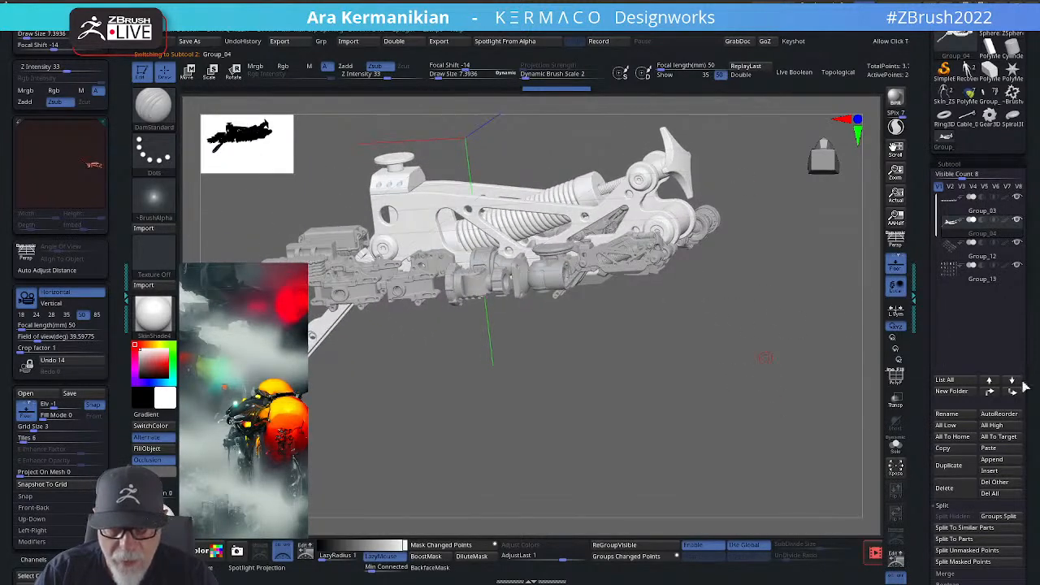
left_click_drag(623, 429, 745, 341)
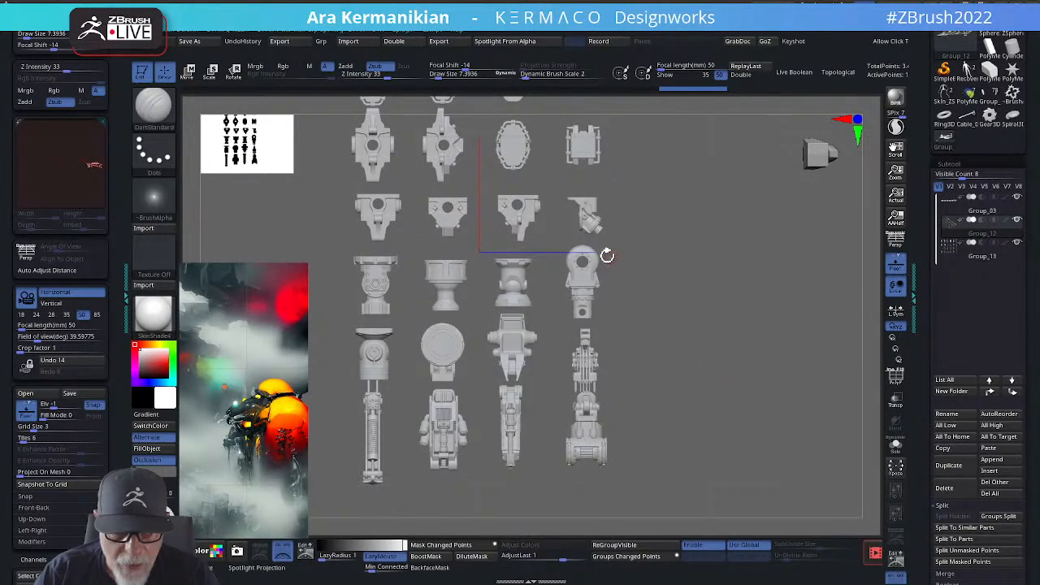
left_click_drag(661, 276, 604, 259)
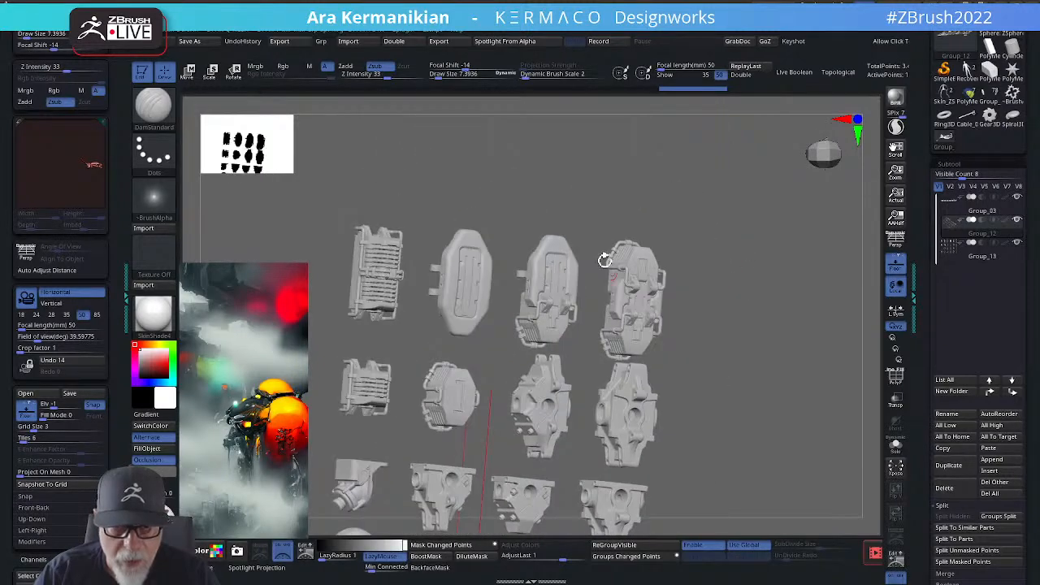
left_click_drag(569, 220, 814, 350)
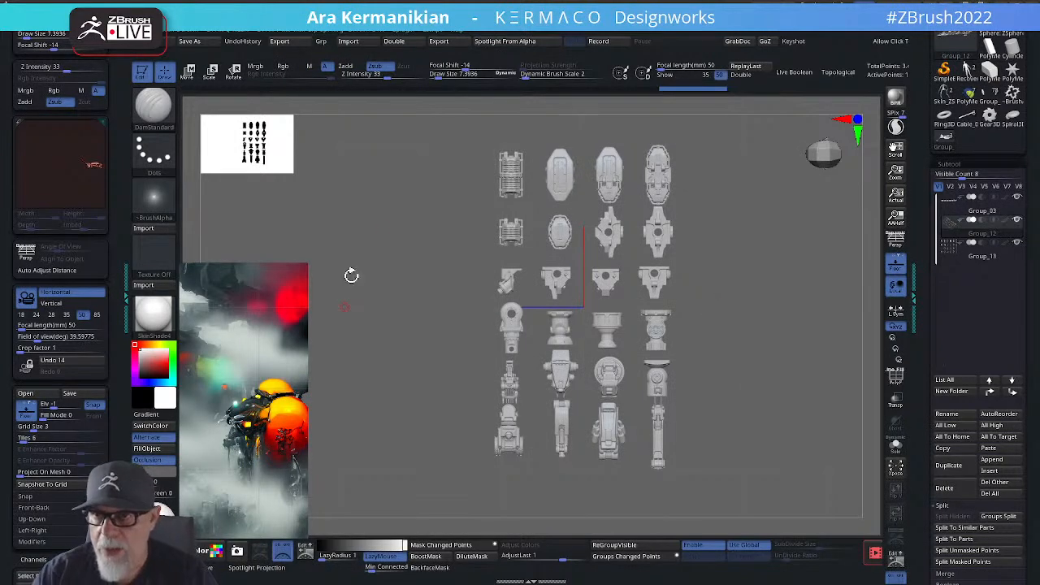
Step: Switch back to the robot tool and examine the whole figure from the side and front
left_click(989, 95)
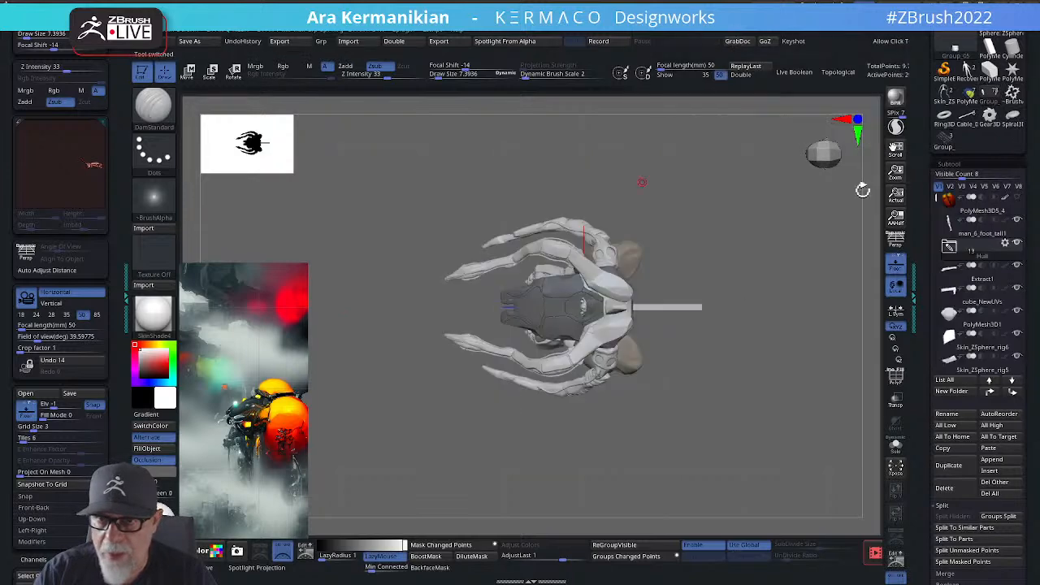
left_click_drag(761, 283, 726, 301)
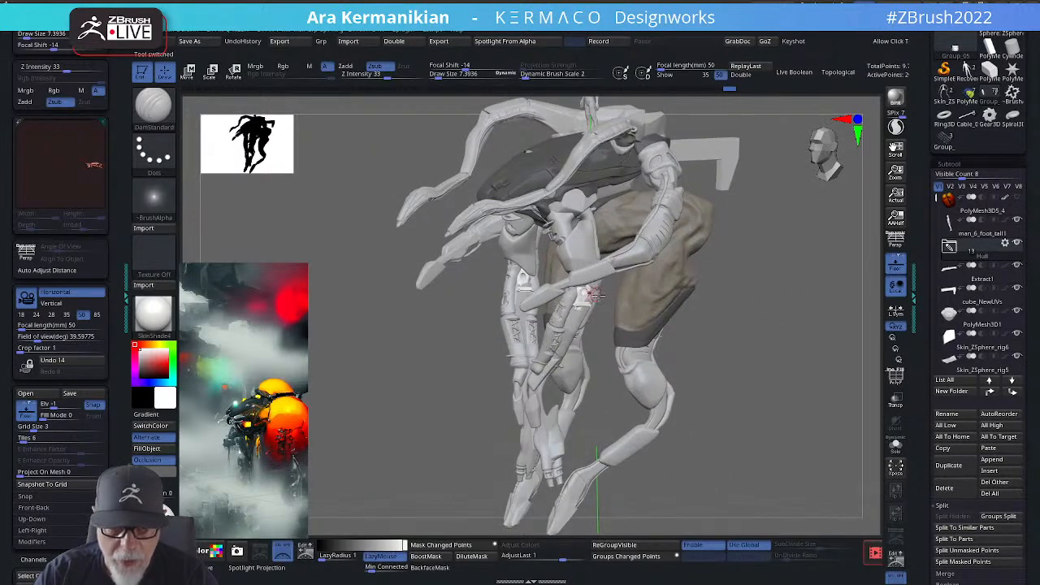
left_click_drag(772, 401, 756, 351)
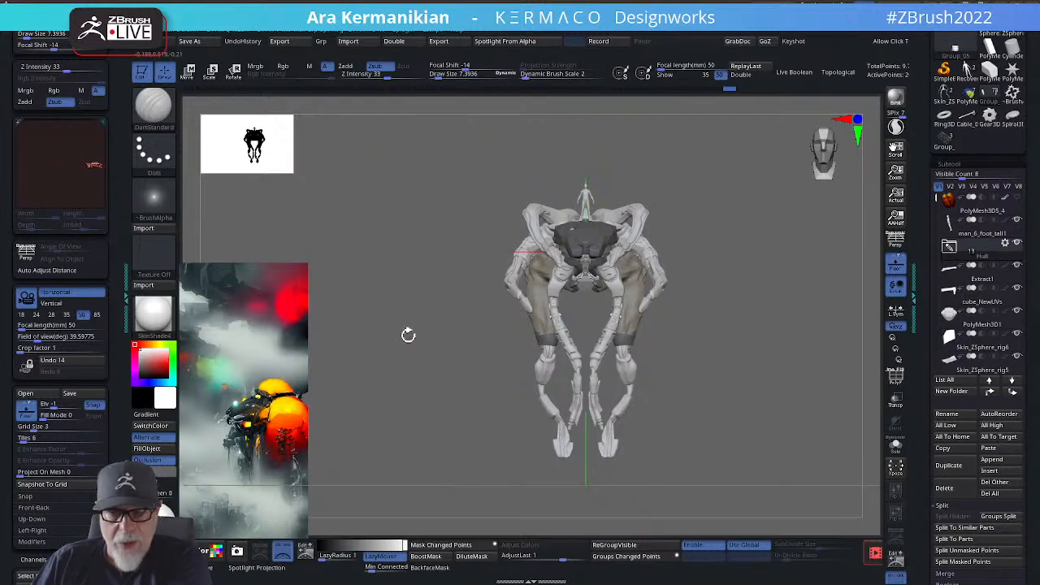
left_click_drag(764, 257, 740, 211)
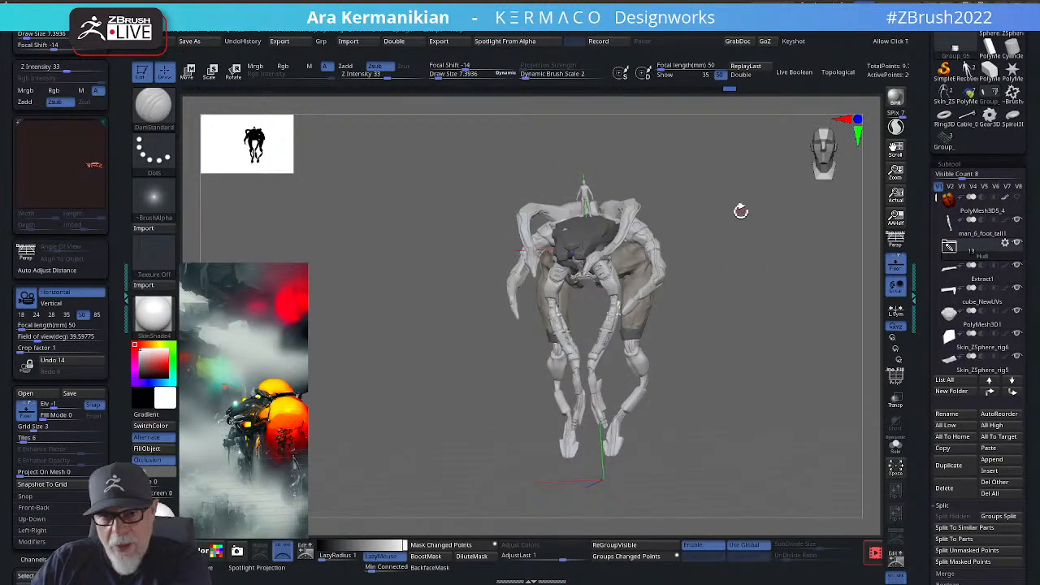
Step: Return to visibility set V1, show the PolyMesh3D5_4 subtool behind the robot, and view it from the front
left_click(1016, 195)
mouse_move(1018, 201)
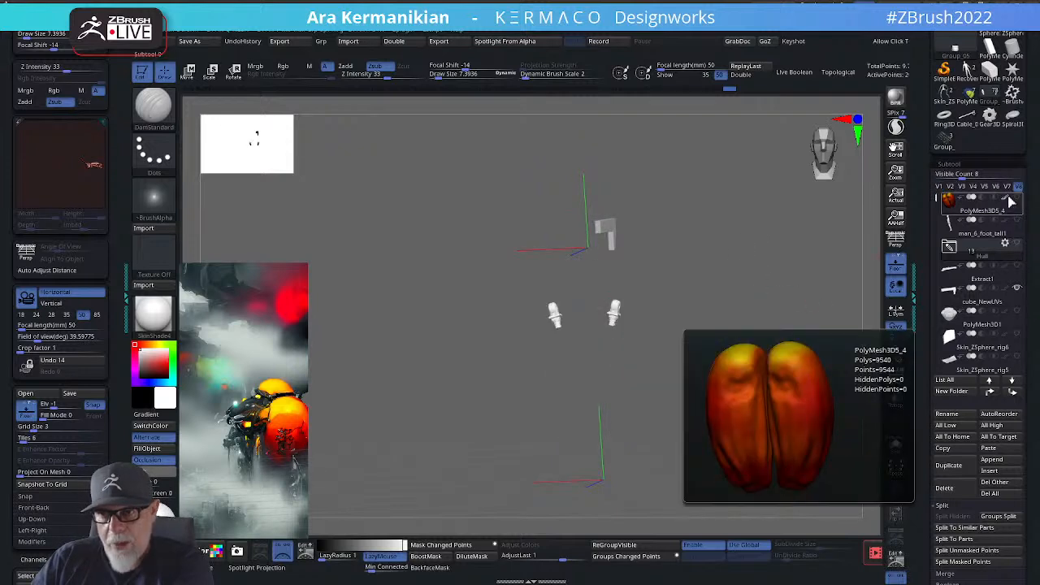
left_click(939, 186)
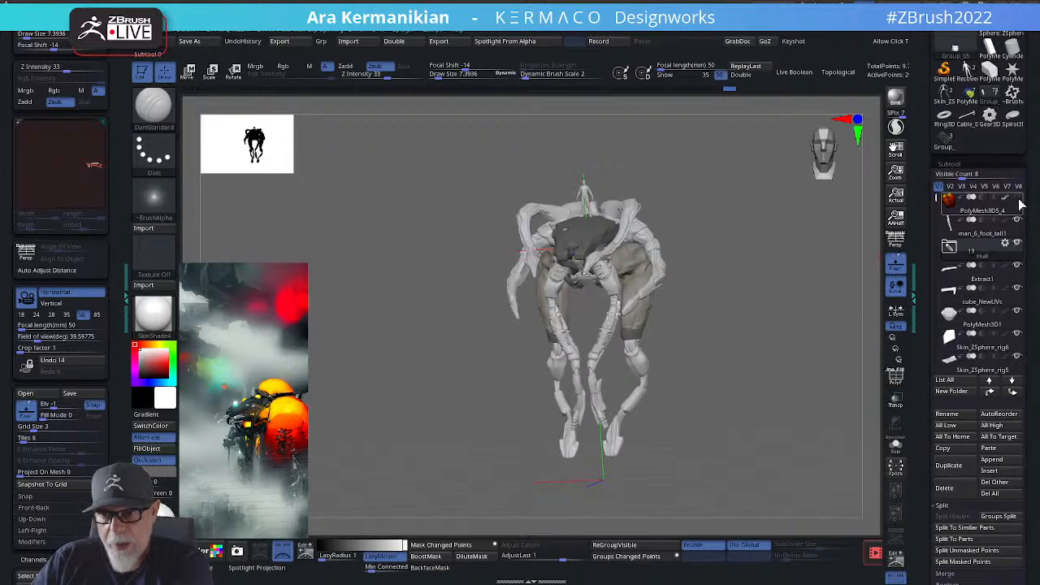
left_click(1018, 200)
mouse_move(789, 226)
left_mouse_down()
mouse_move(754, 223)
mouse_move(808, 269)
mouse_move(770, 222)
mouse_move(823, 236)
mouse_move(819, 212)
mouse_move(805, 260)
mouse_move(780, 274)
mouse_move(812, 253)
mouse_move(799, 247)
mouse_move(796, 211)
left_mouse_up()
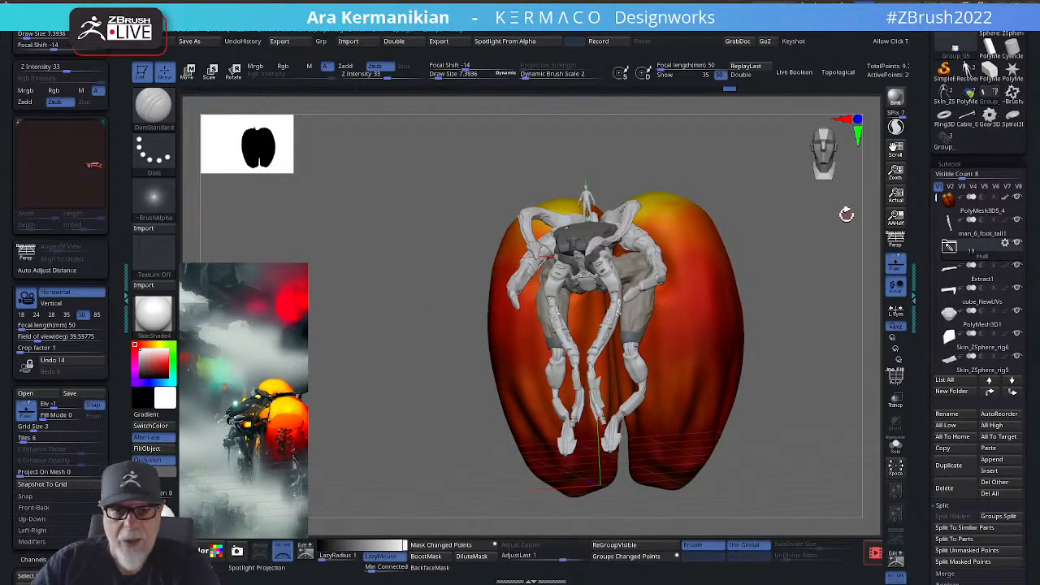
left_click_drag(779, 239, 842, 297, "shift")
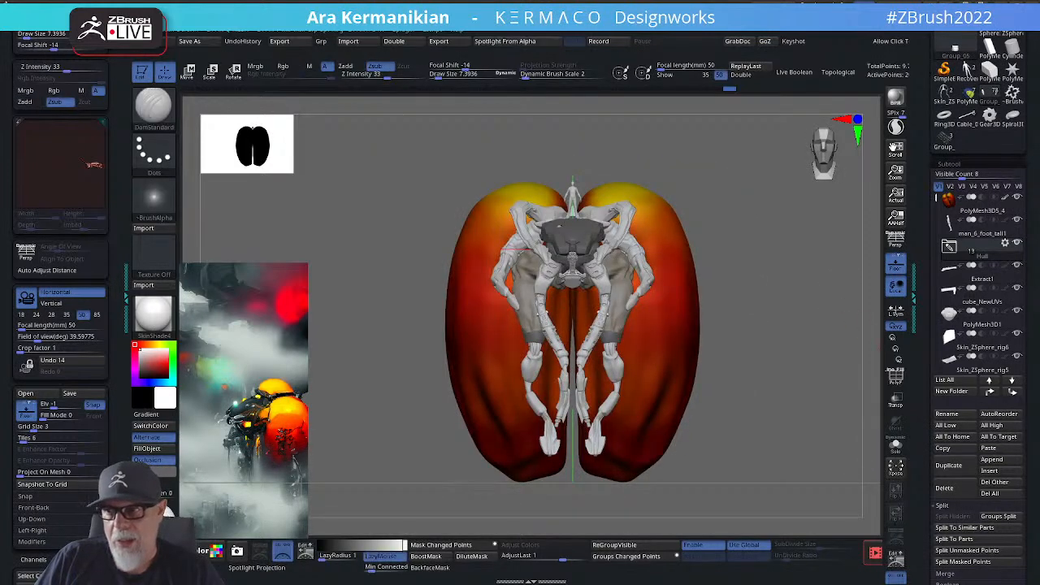